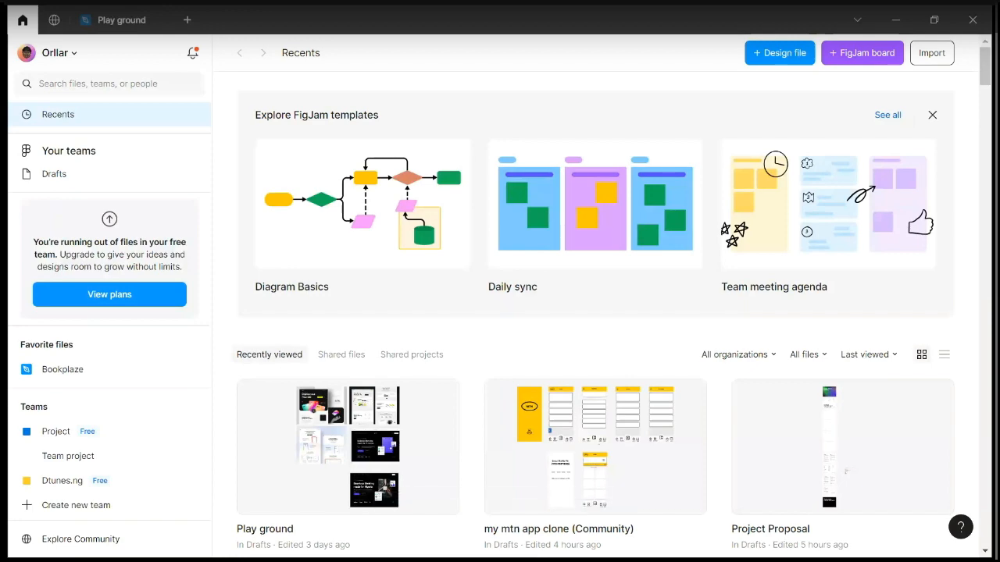
# Switch from Figma's Recents home screen to the group video call window.
pyautogui.hotkey('alt', 'Tab')
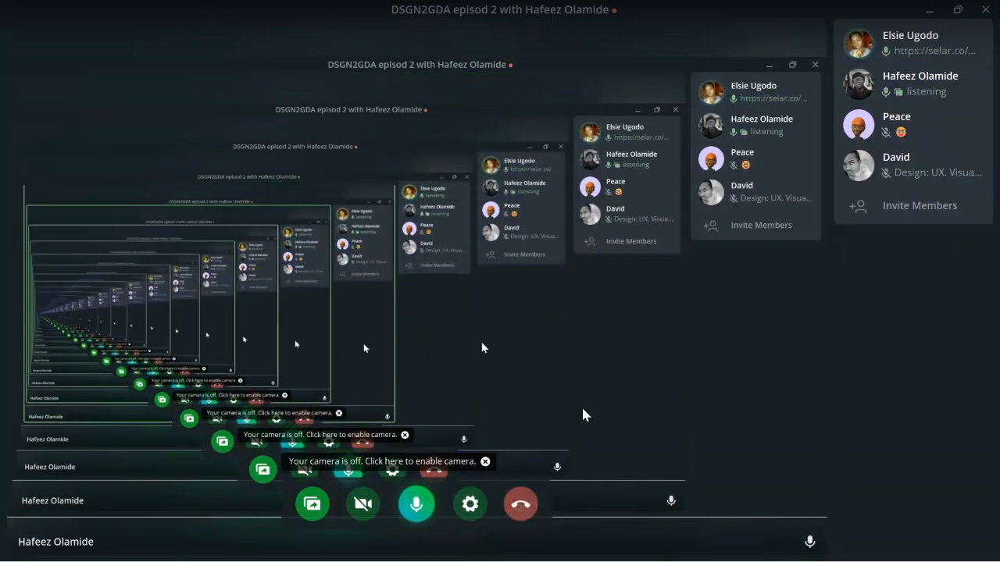
# Bring the Figma Recents home window back to the front from the taskbar.
pyautogui.moveTo(496, 547)
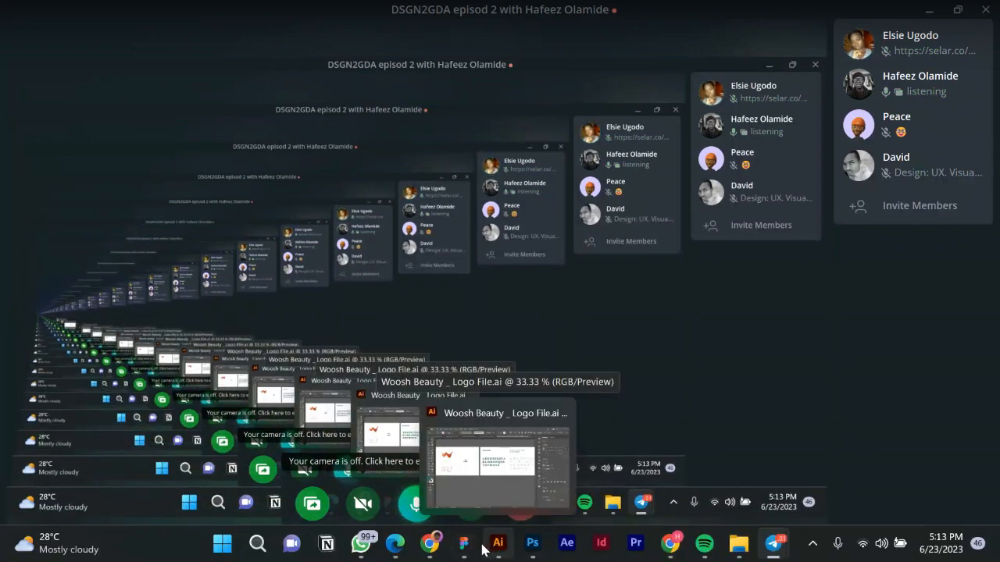
pyautogui.click(468, 541)
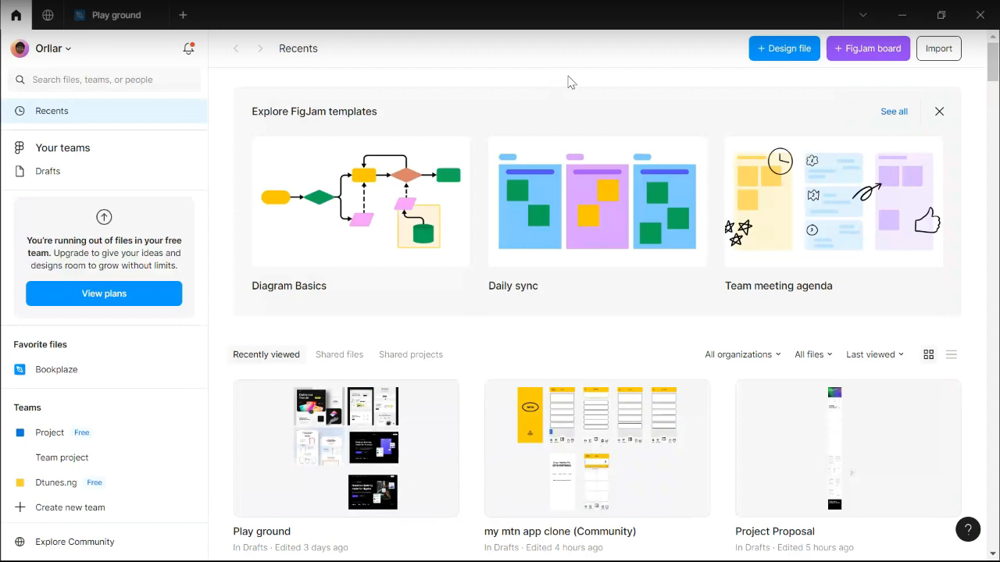
# Create a new blank design file named 'Woosh', then bring up the Illustrator logo file.
pyautogui.click(184, 16)
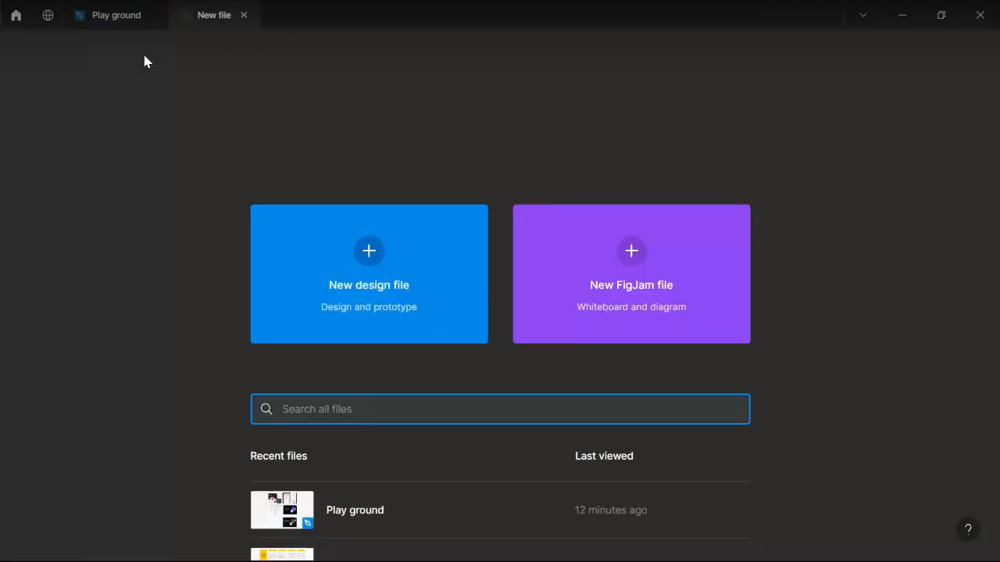
pyautogui.click(374, 250)
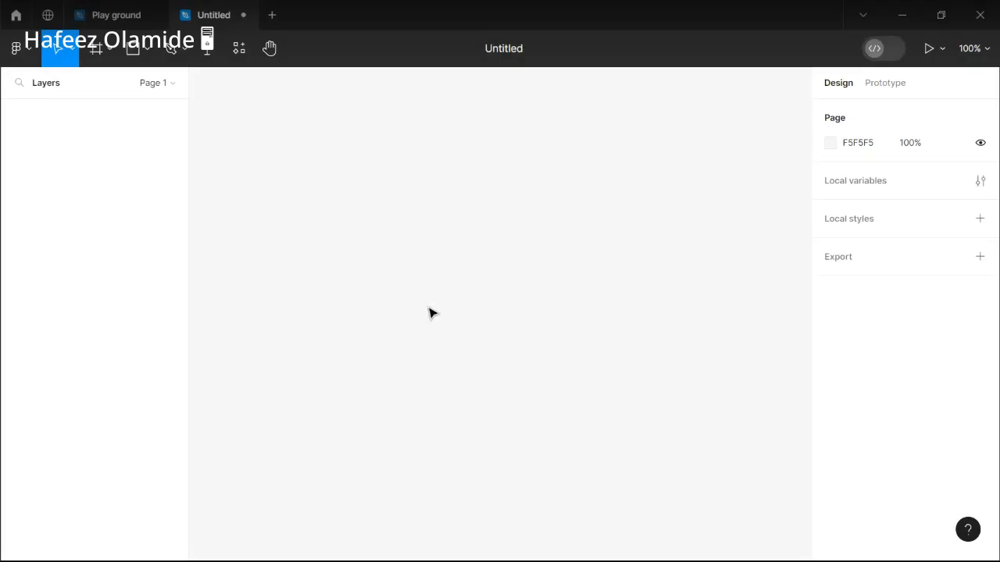
pyautogui.click(513, 48)
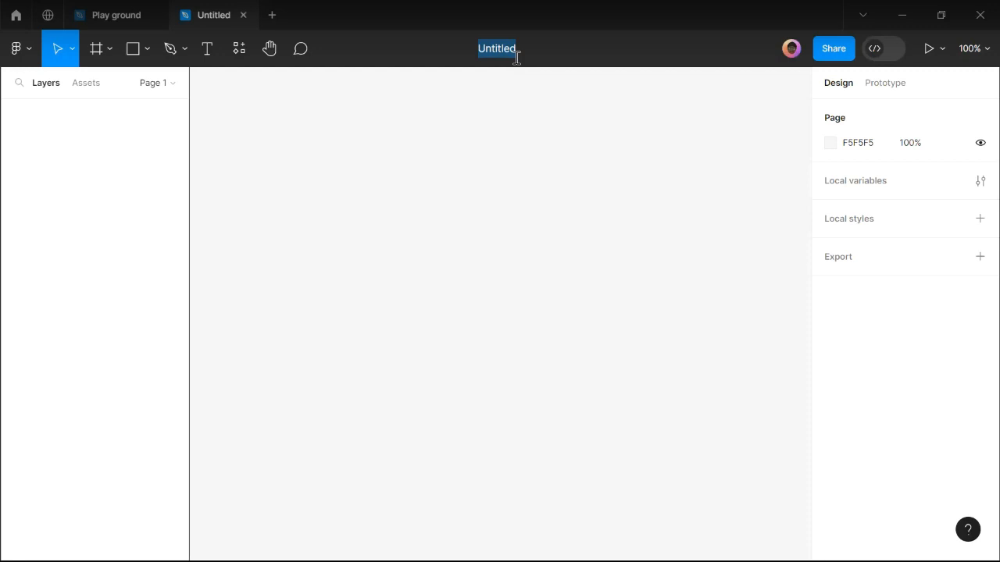
pyautogui.write('Woosh')
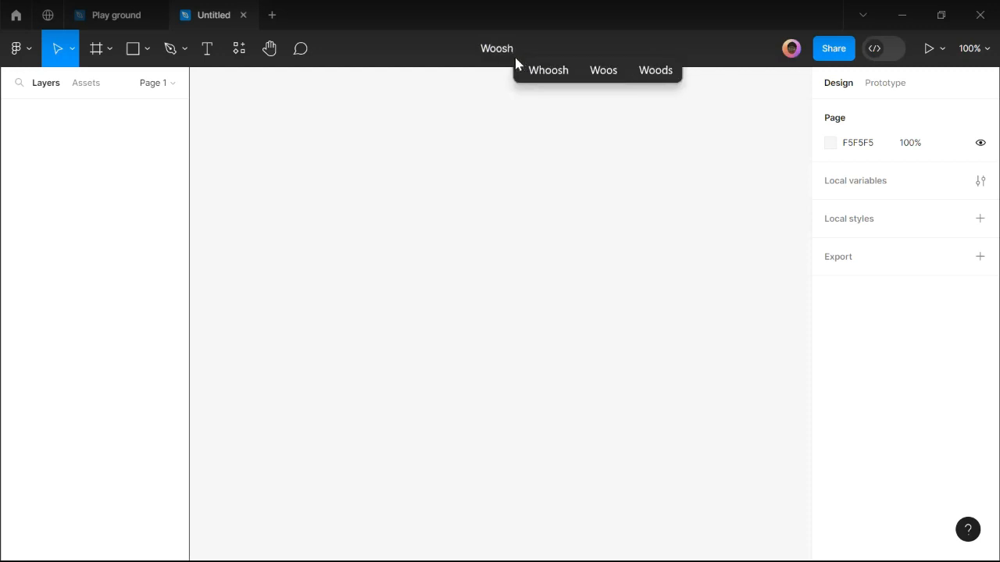
pyautogui.press('Return')
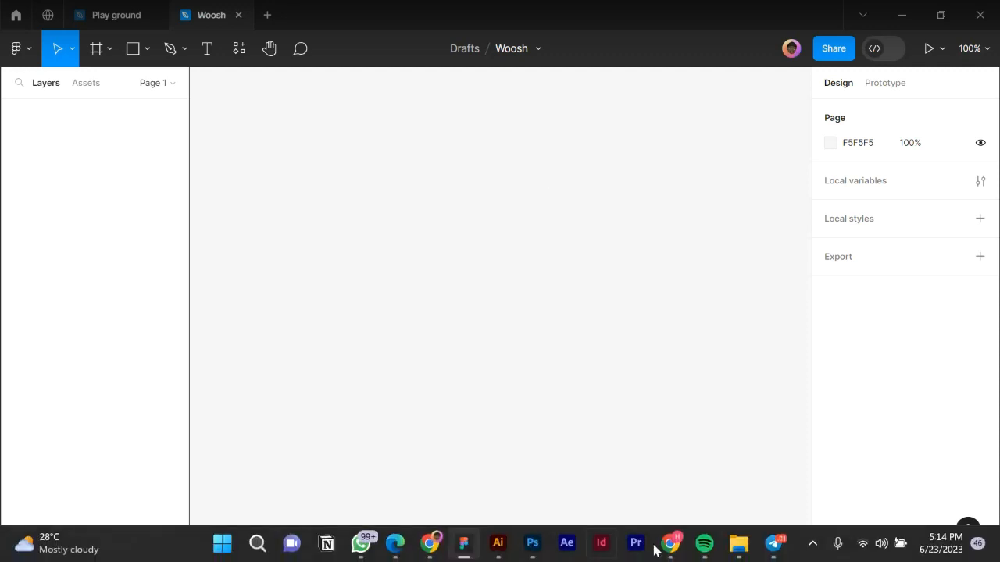
pyautogui.moveTo(431, 539)
pyautogui.click(495, 545)
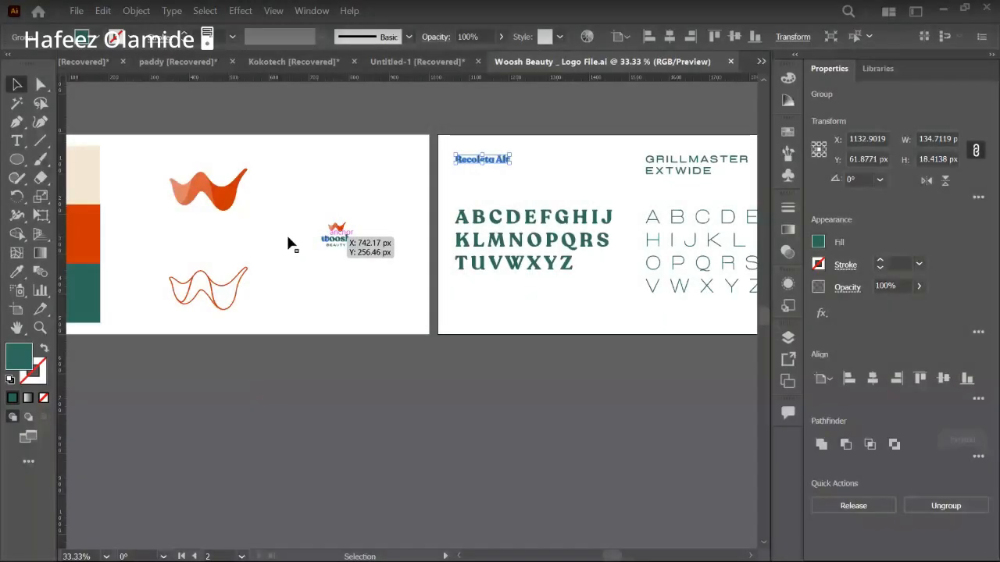
# Select and copy the top orange wave and woosh logo in Illustrator, then return to Figma.
pyautogui.hscroll(-2, 290, 241)
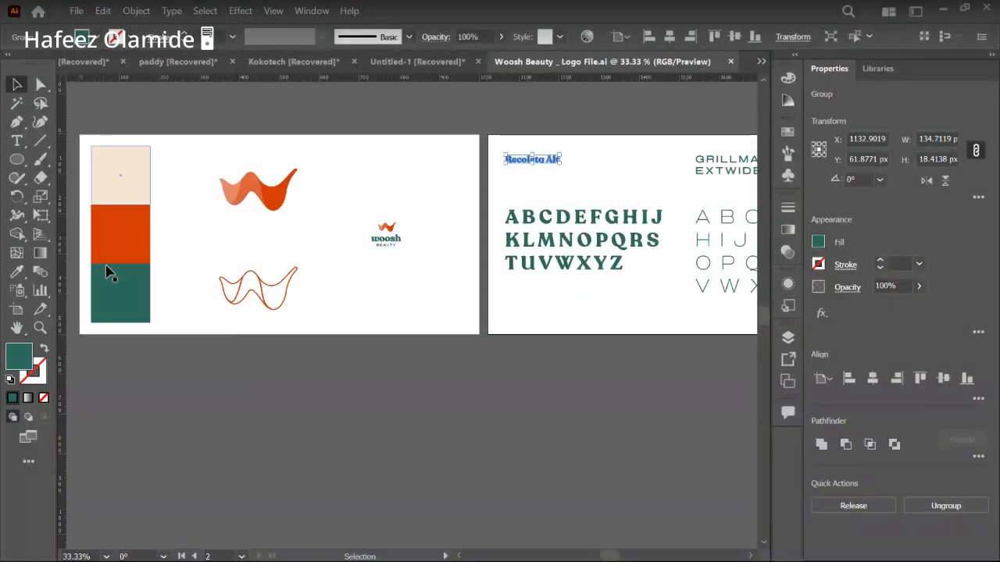
pyautogui.hscroll(1, 591, 225)
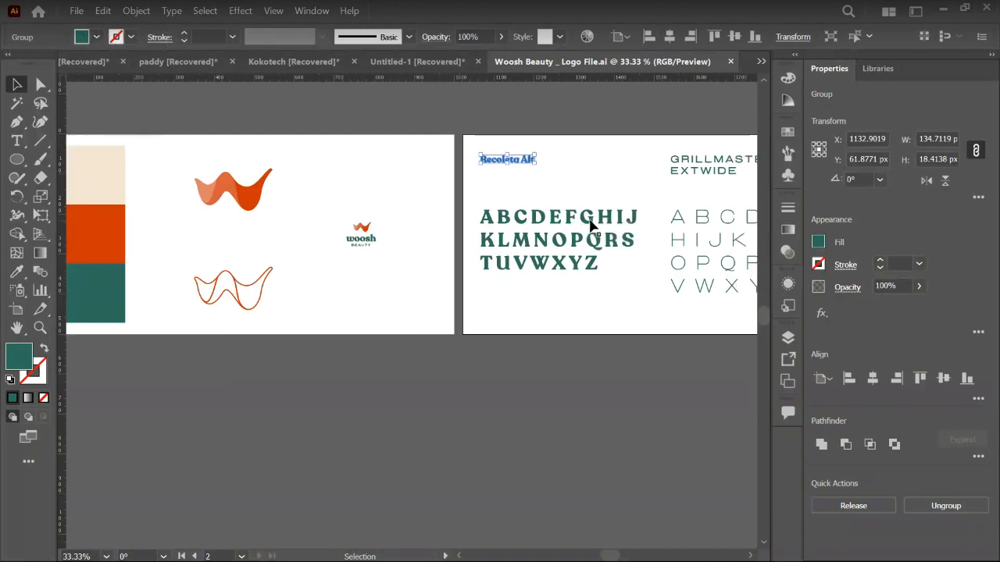
pyautogui.hscroll(4, 591, 225)
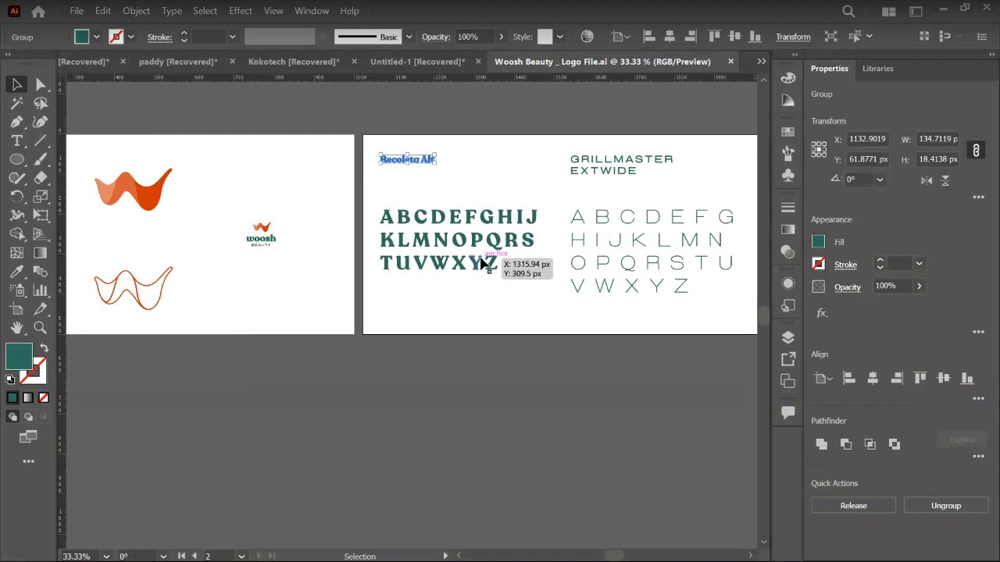
pyautogui.hscroll(-5, 355, 228)
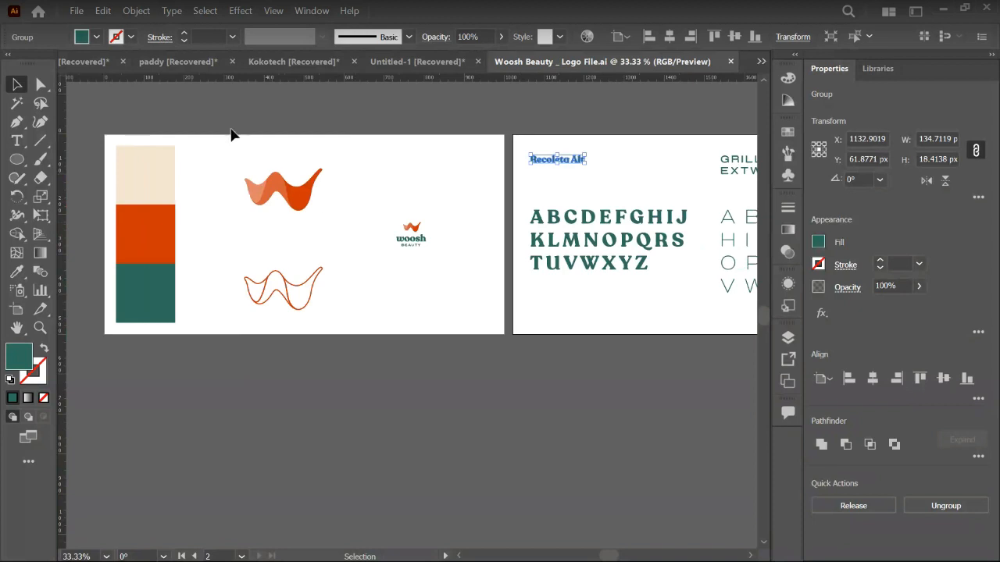
pyautogui.moveTo(227, 121); pyautogui.dragTo(446, 256)
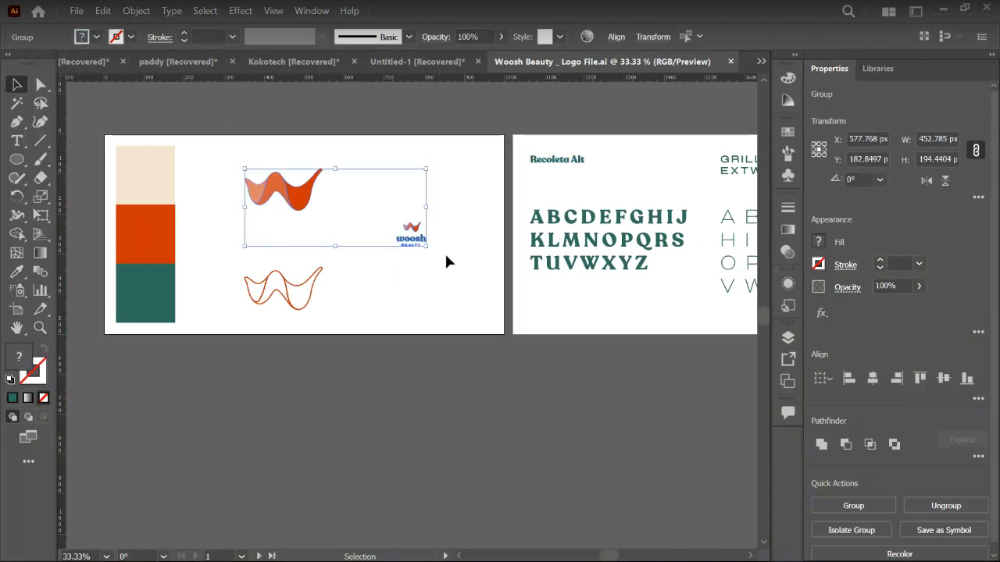
pyautogui.press('a')
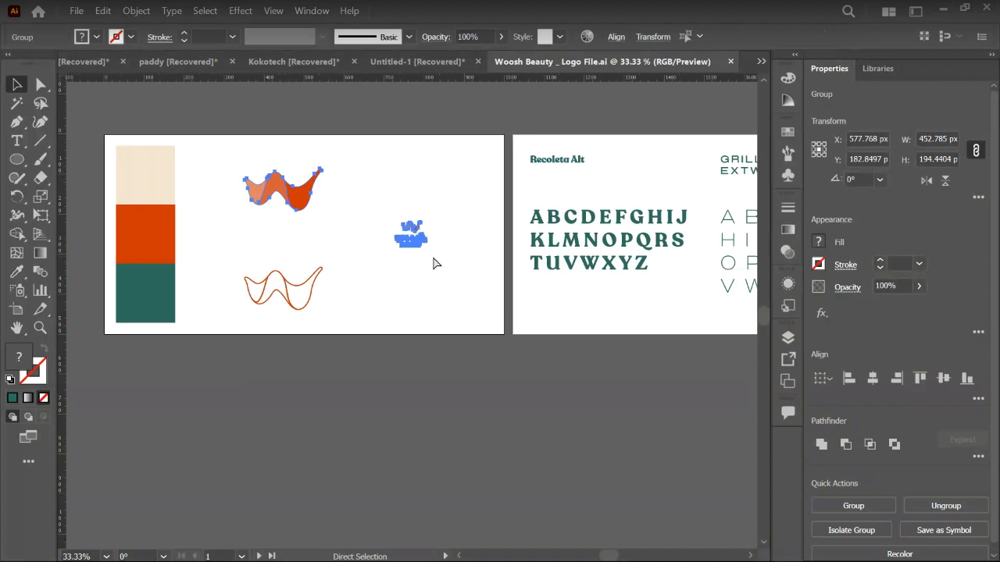
pyautogui.press('v')
pyautogui.moveTo(462, 556)
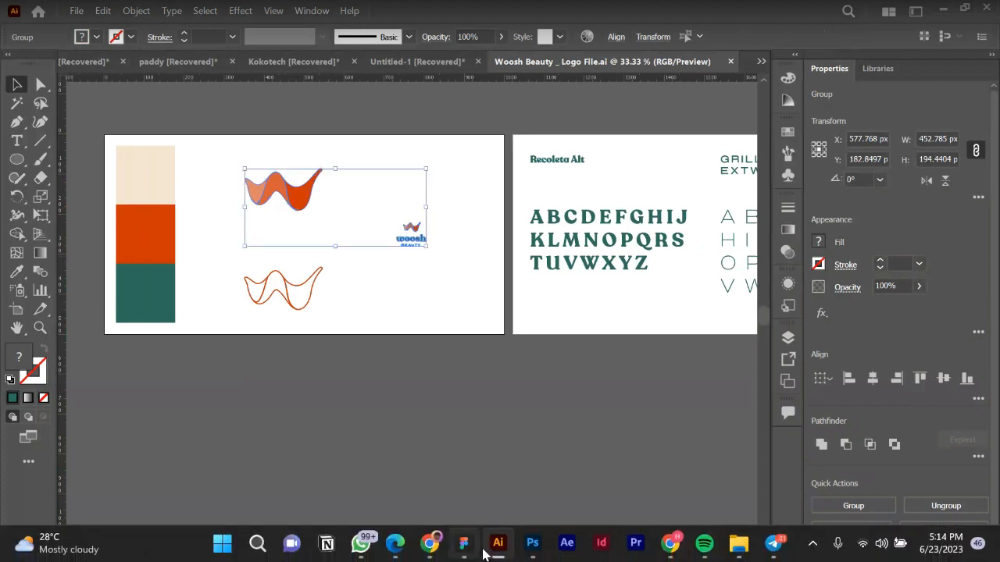
pyautogui.click(461, 552)
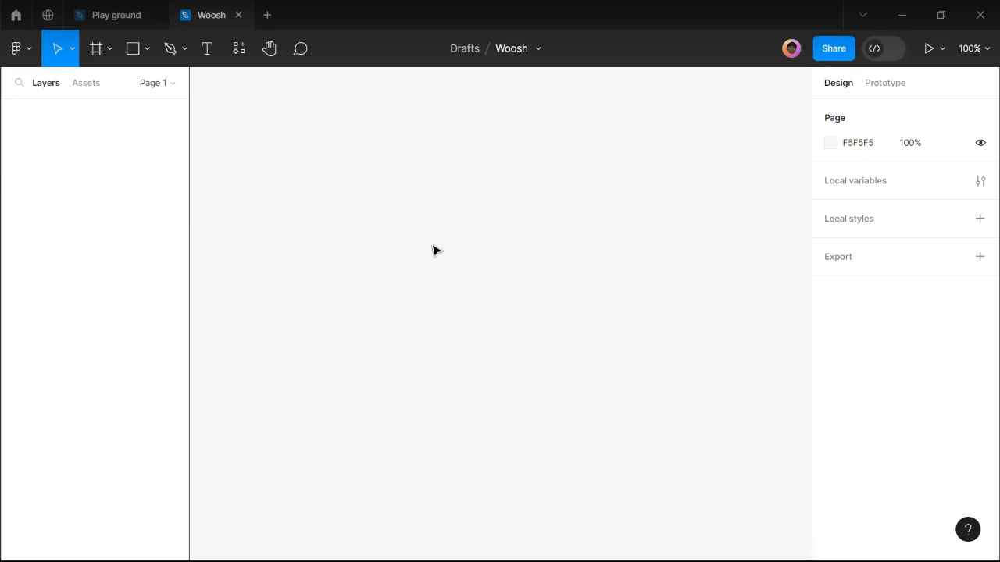
# Paste the copied wave and woosh logo artwork onto the Woosh canvas.
pyautogui.hotkey('ctrl', 'v')
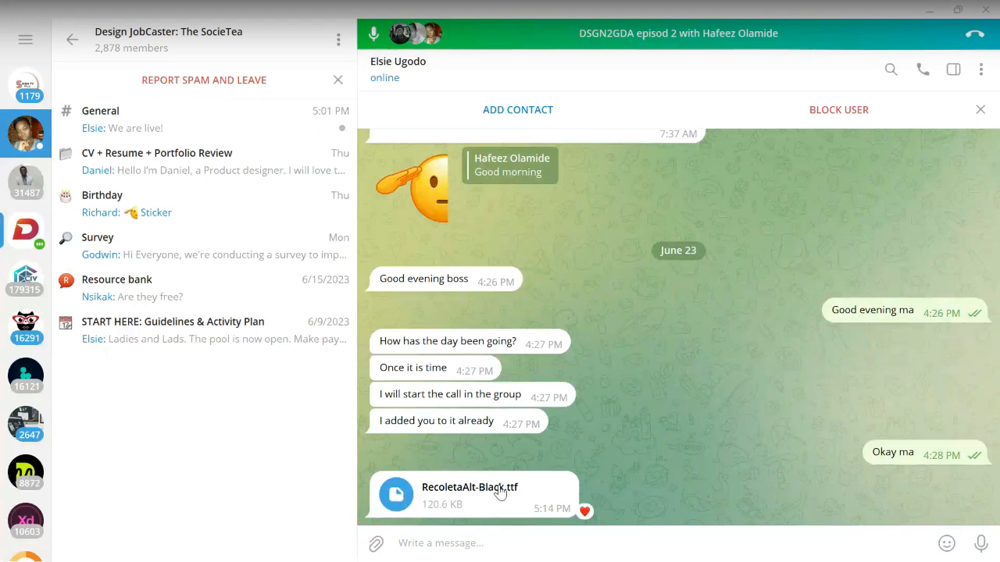
# Save the RecoletaAlt-Black.ttf attachment from the chat to the Desktop.
pyautogui.rightClick(395, 492)
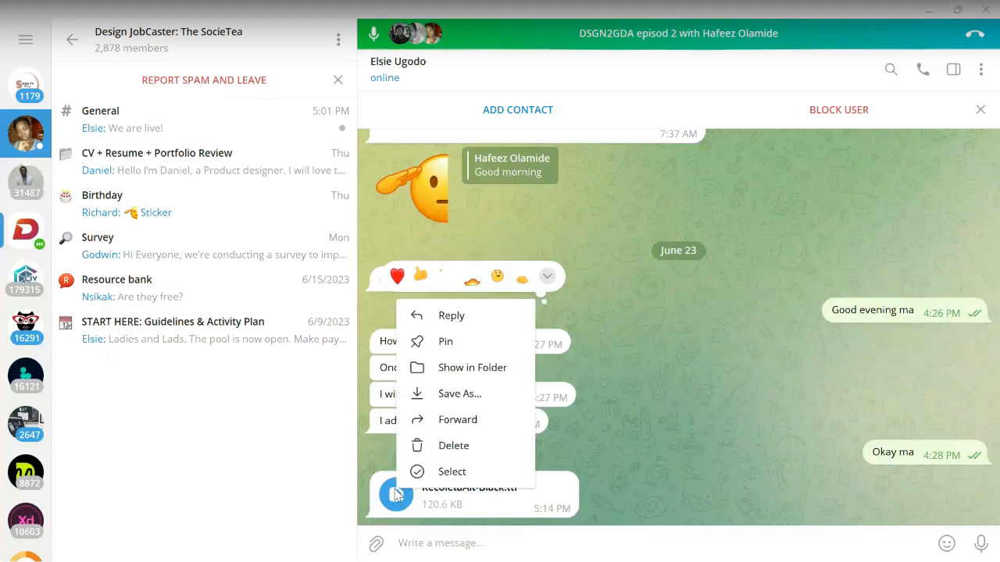
pyautogui.click(459, 393)
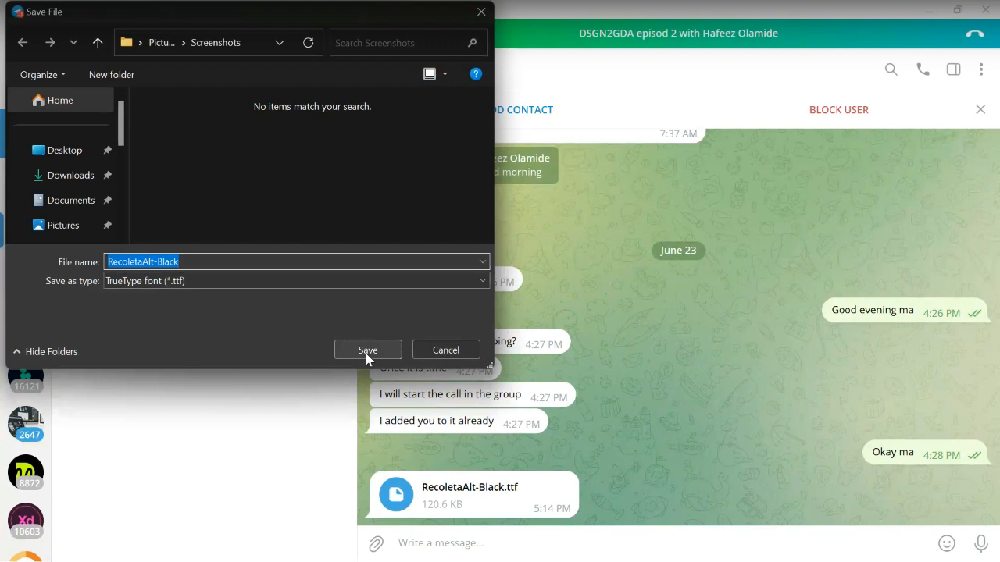
pyautogui.click(64, 153)
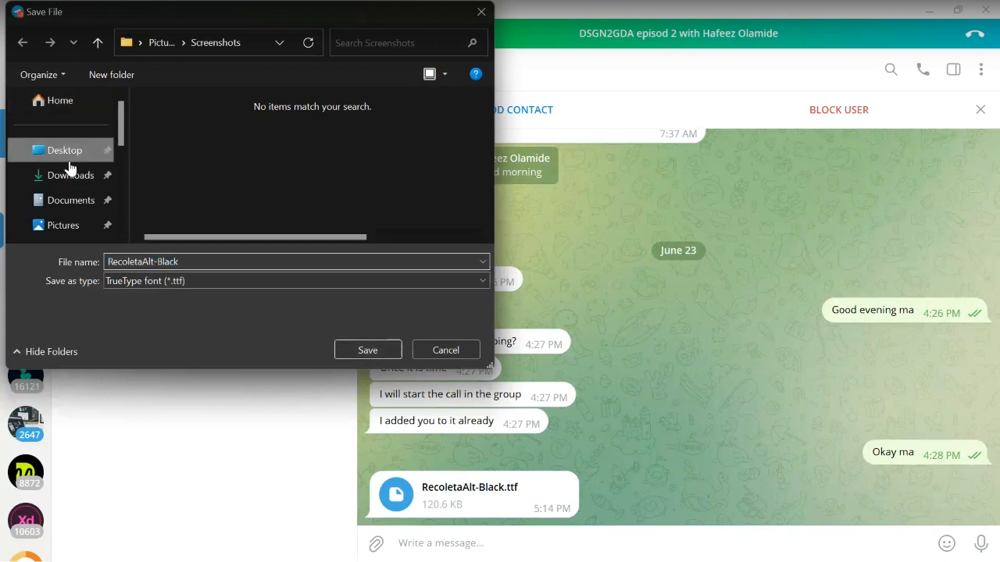
pyautogui.click(367, 350)
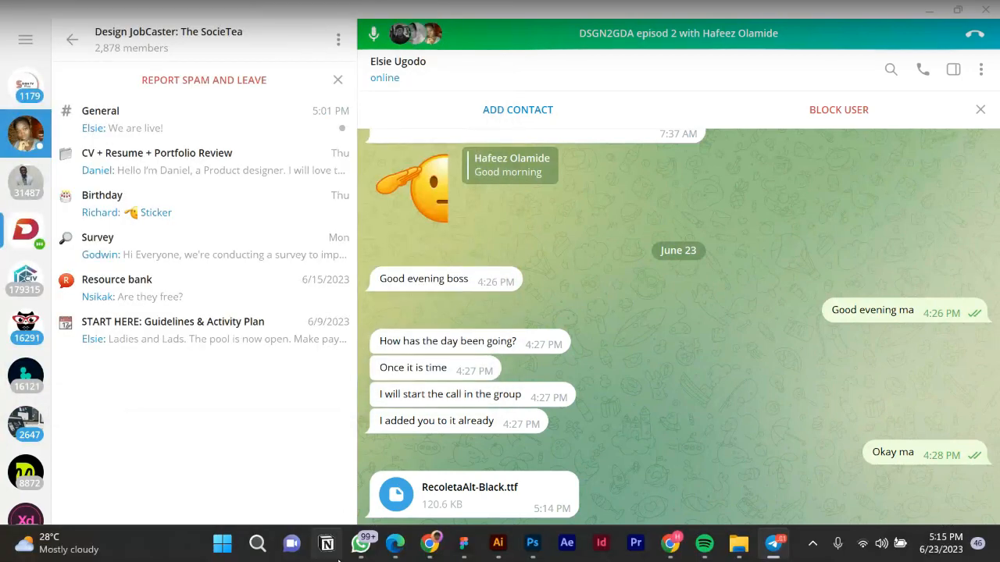
pyautogui.click(734, 546)
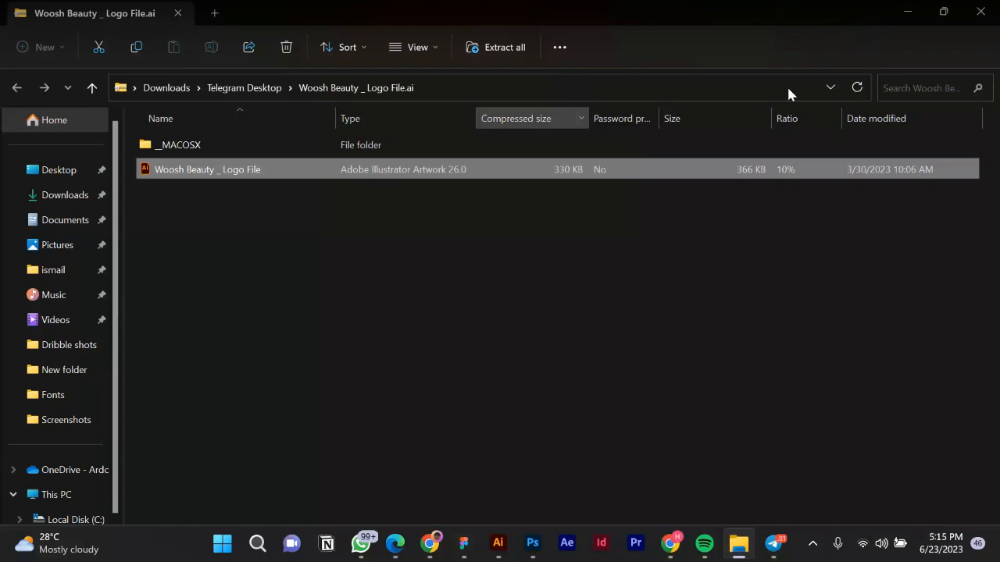
# Install the Recoleta Alt Black font from the desktop, then return to the Figma Woosh file.
pyautogui.click(912, 11)
pyautogui.click(913, 11)
pyautogui.click(914, 7)
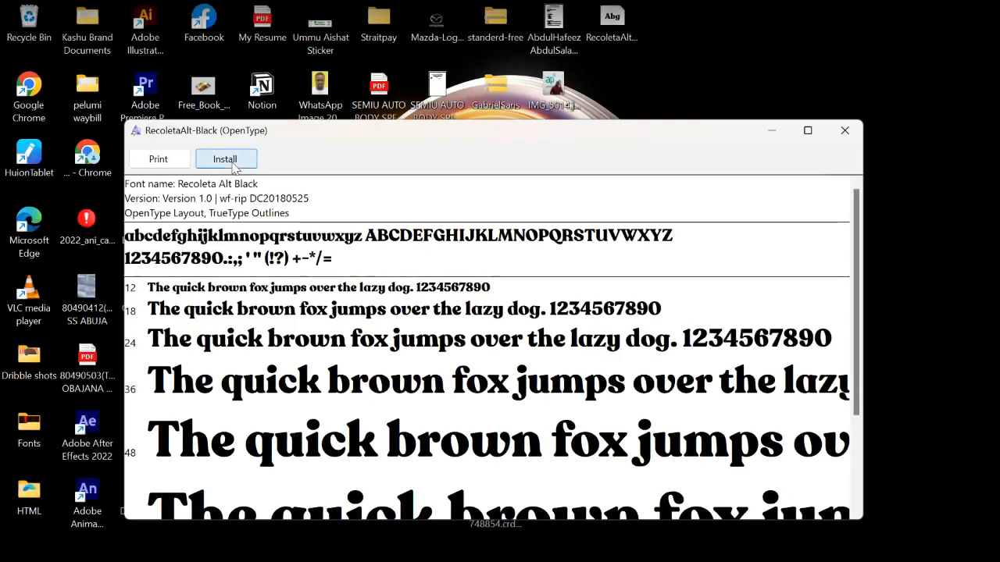
pyautogui.click(227, 160)
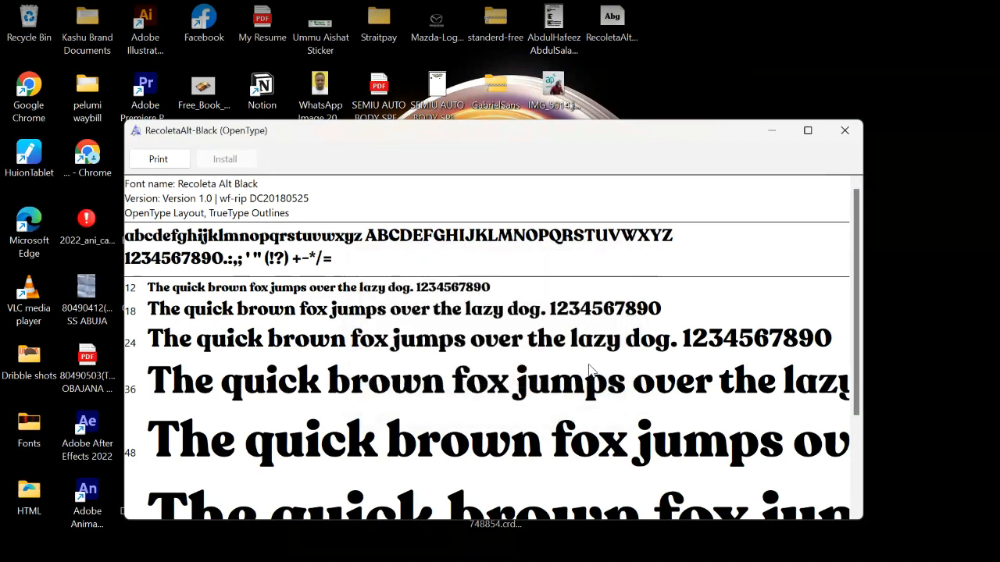
pyautogui.click(842, 131)
pyautogui.click(463, 545)
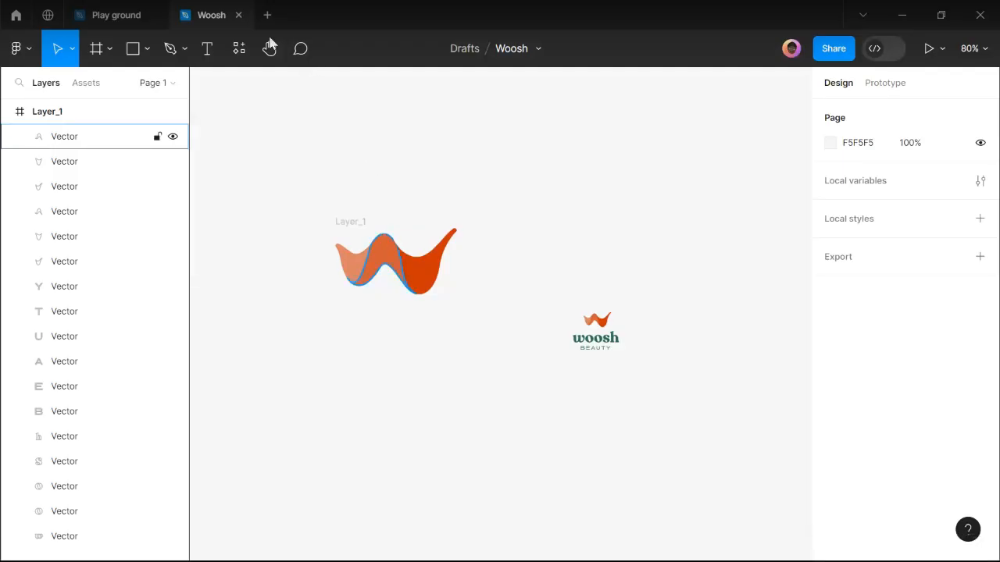
# Close the Woosh file, reopen it from Home, and select the Layer_1 frame.
pyautogui.click(251, 15)
pyautogui.click(15, 15)
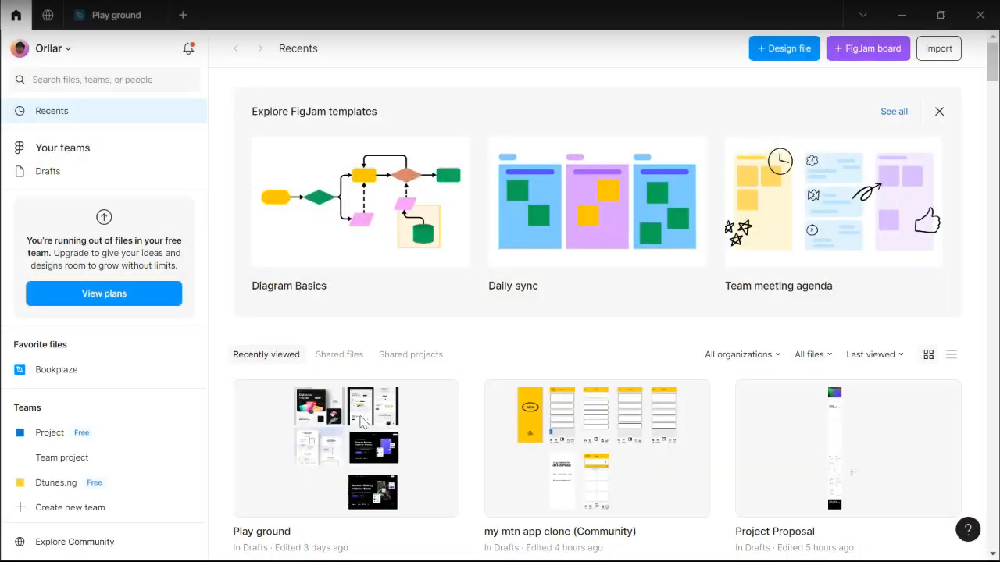
pyautogui.doubleClick(346, 419)
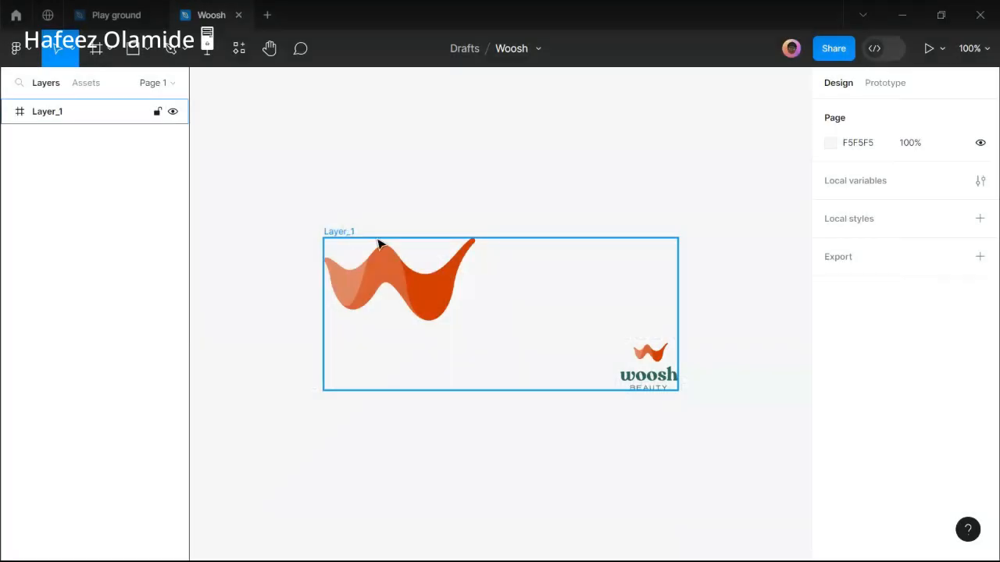
pyautogui.click(435, 256)
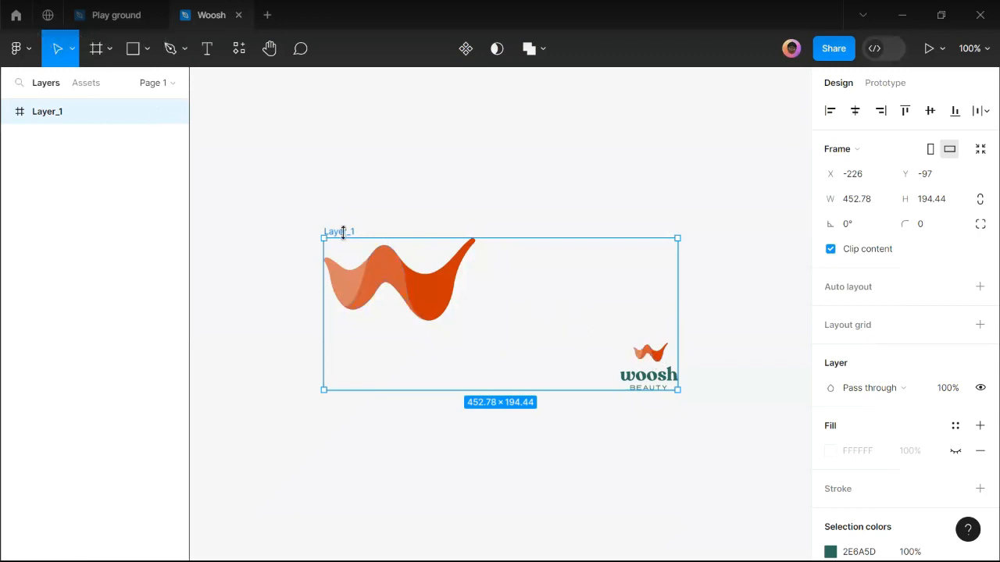
# Ungroup the Layer_1 frame and select the three vectors forming the W shape.
pyautogui.rightClick(421, 267)
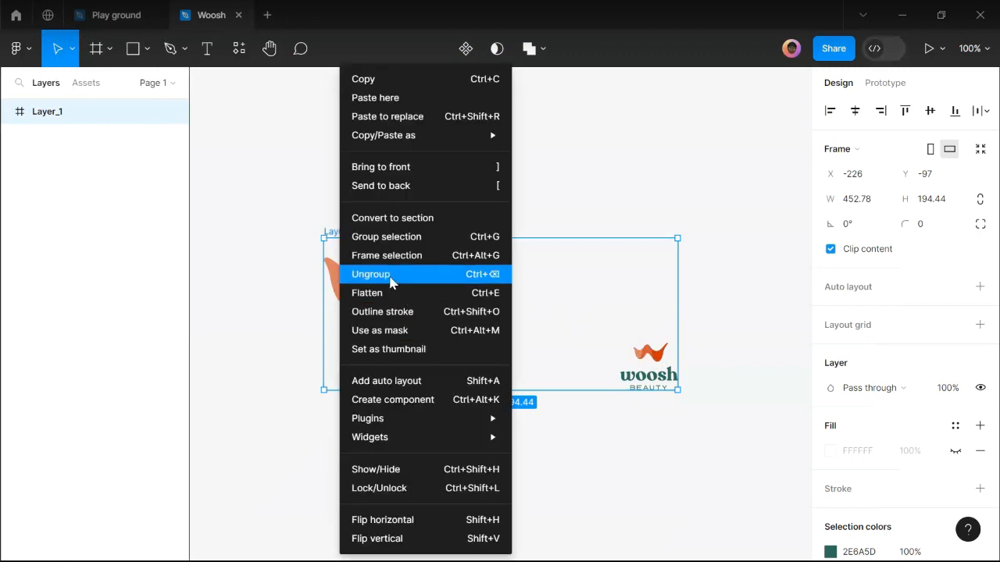
pyautogui.click(393, 282)
pyautogui.click(342, 248)
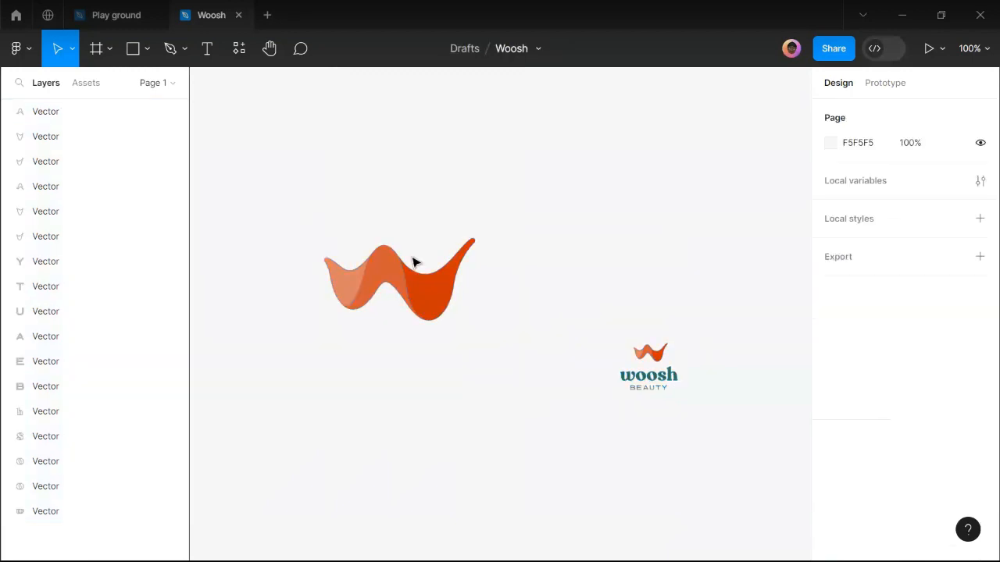
pyautogui.moveTo(288, 176); pyautogui.dragTo(542, 379)
pyautogui.keyDown('ctrl'); pyautogui.scroll(3, 448, 290); pyautogui.keyUp('ctrl')
pyautogui.scroll(2, 353, 276)
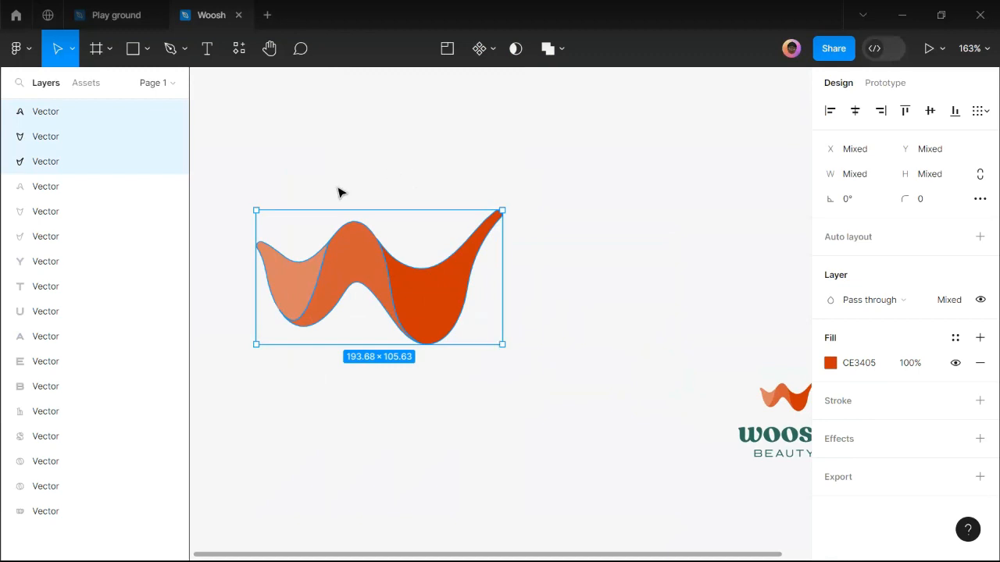
pyautogui.click(245, 183)
pyautogui.moveTo(245, 183); pyautogui.dragTo(628, 423)
# Wrap the W vectors in a frame named 'Logo Mark'.
pyautogui.hotkey('ctrl', 'alt', 'g')
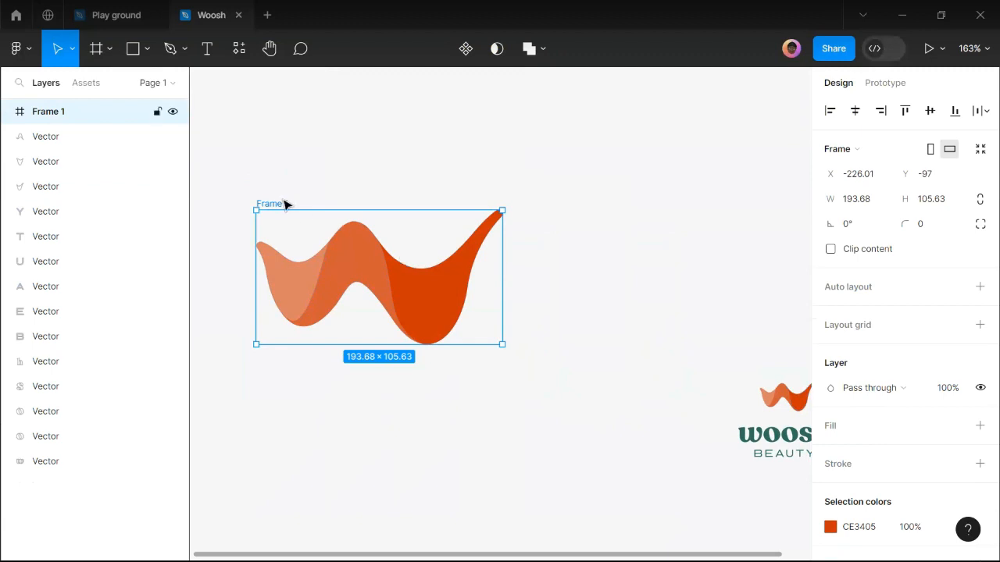
pyautogui.doubleClick(285, 204)
pyautogui.write('Log')
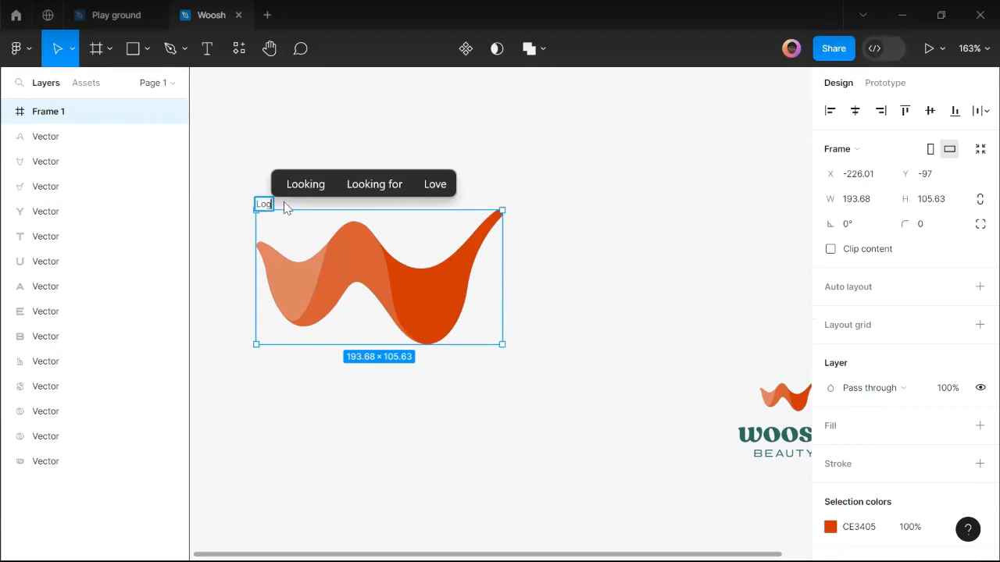
pyautogui.write('o Mark')
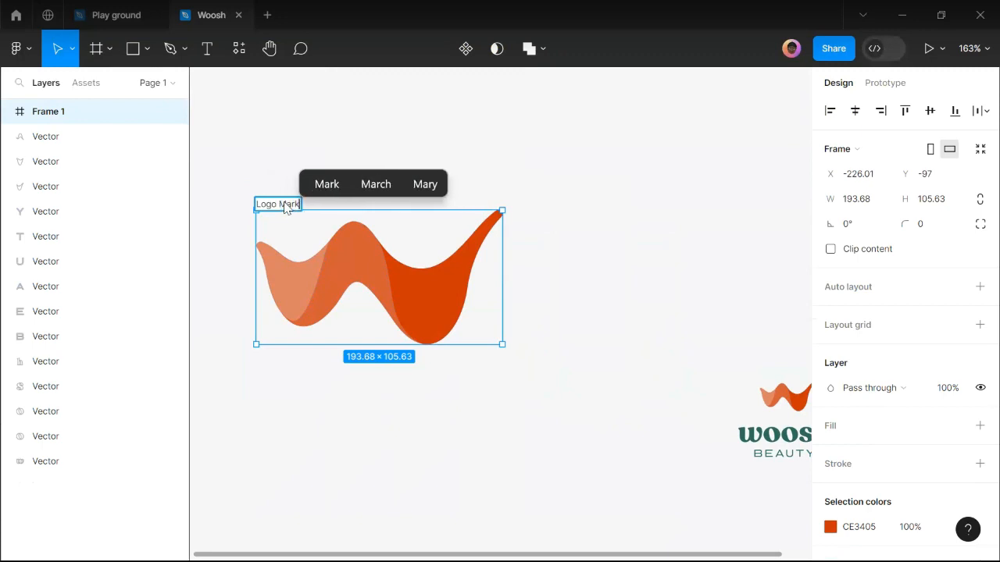
pyautogui.press('Return')
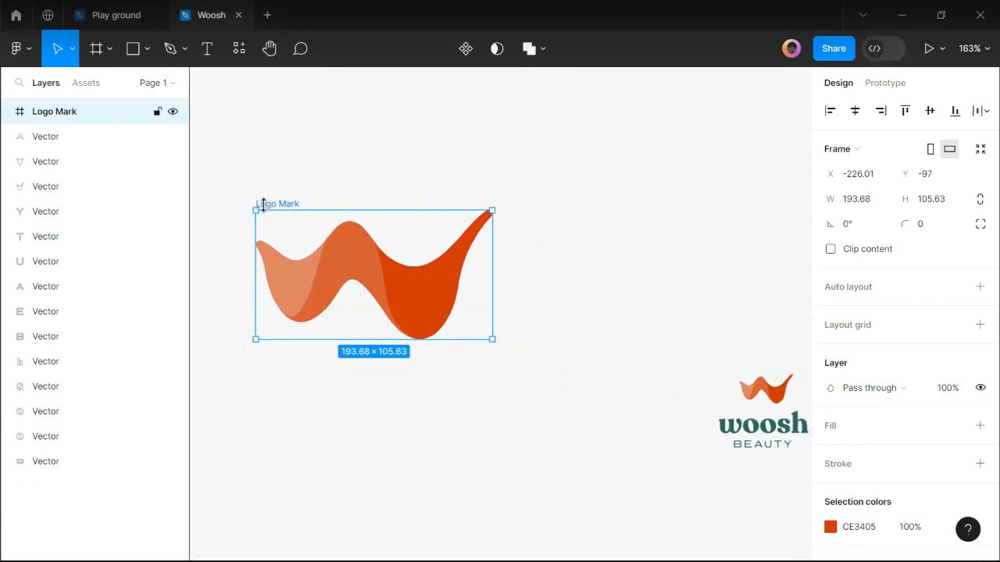
# Wrap the woosh logo vectors in a frame named 'Full Logo Lockup', then deselect it.
pyautogui.scroll(-3, 261, 204)
pyautogui.scroll(5, 614, 354)
pyautogui.moveTo(686, 251); pyautogui.dragTo(415, 461)
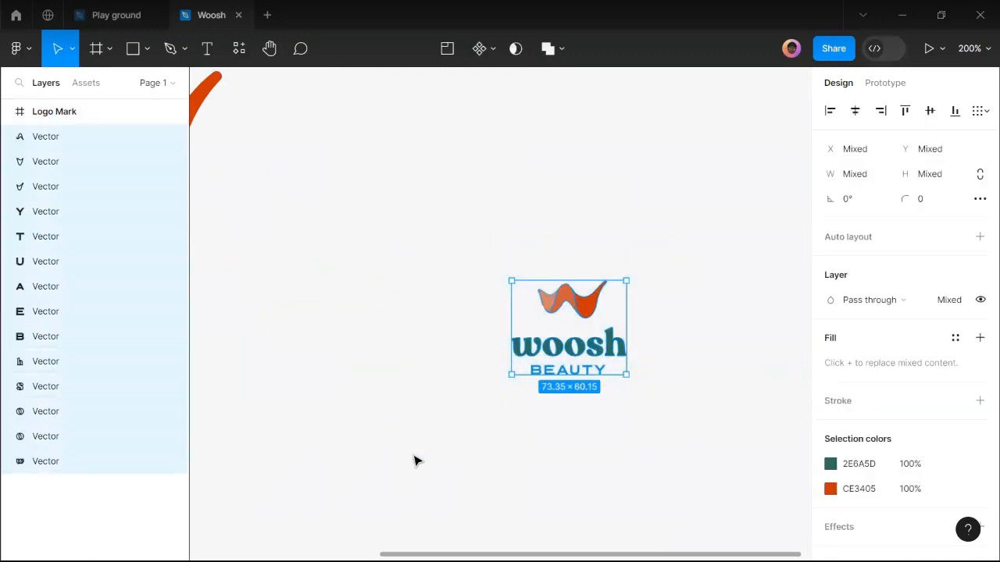
pyautogui.hotkey('ctrl', 'alt', 'g')
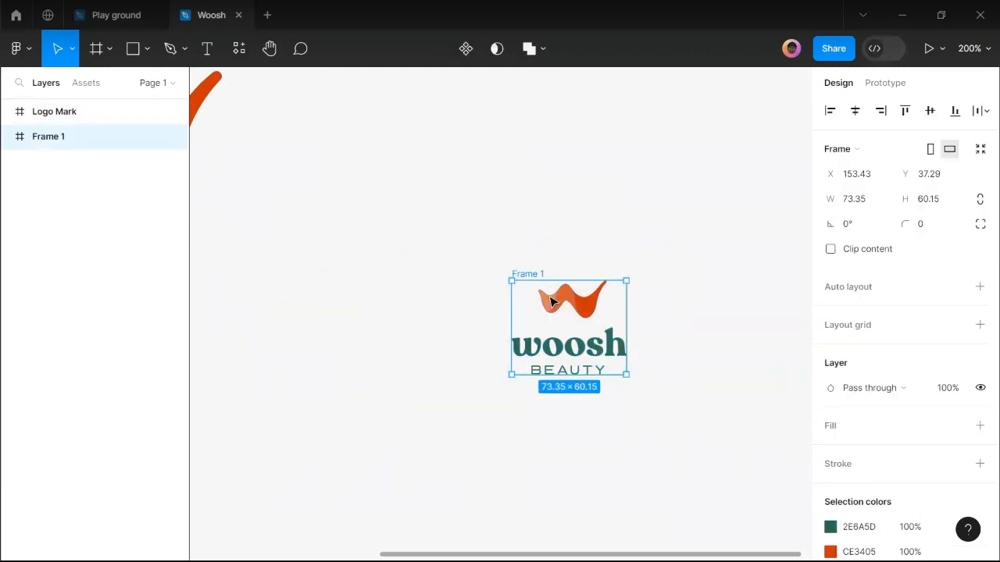
pyautogui.doubleClick(539, 274)
pyautogui.write('Full Logo Lockup')
pyautogui.press('Return')
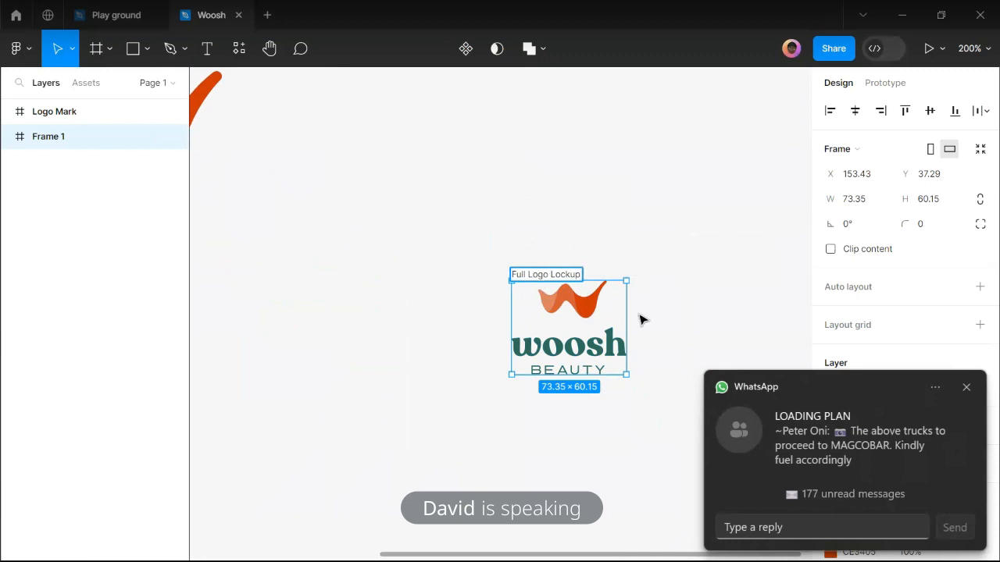
pyautogui.click(640, 318)
pyautogui.click(967, 389)
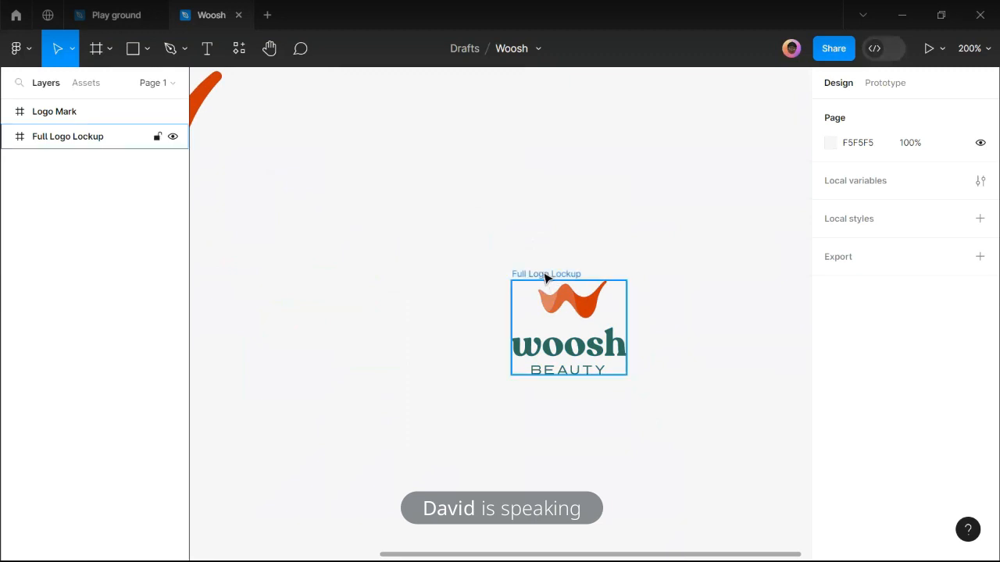
pyautogui.moveTo(781, 545)
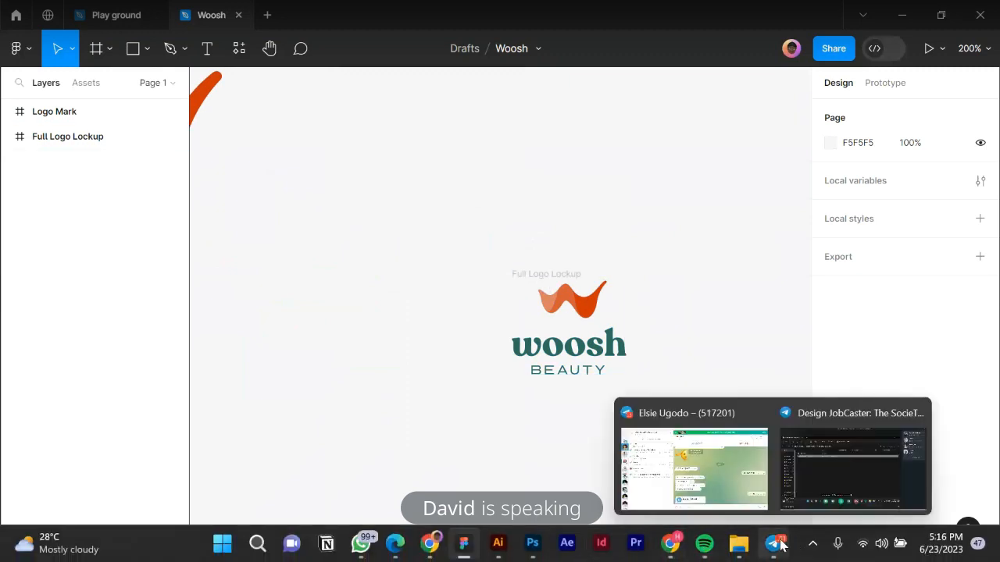
pyautogui.click(819, 462)
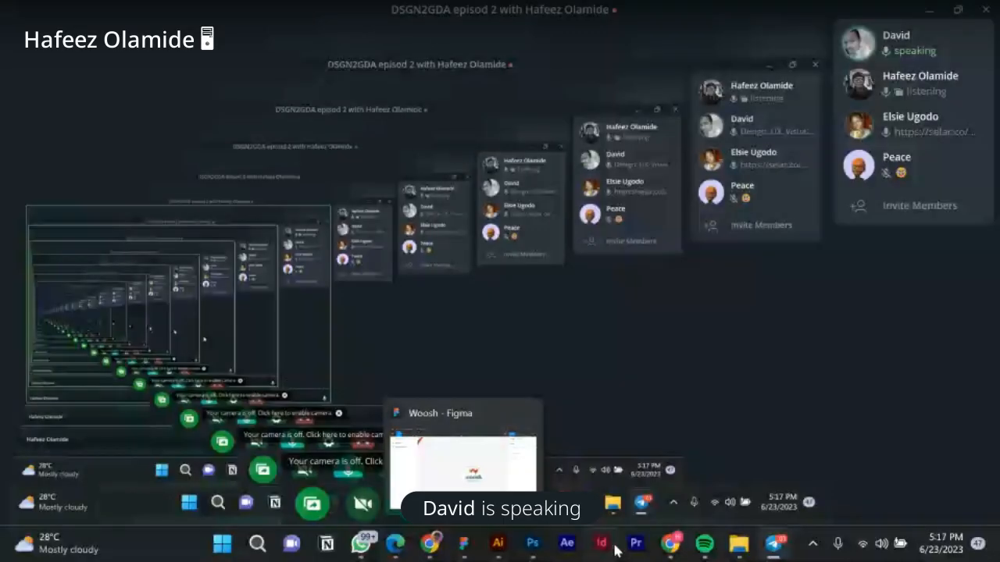
pyautogui.click(465, 542)
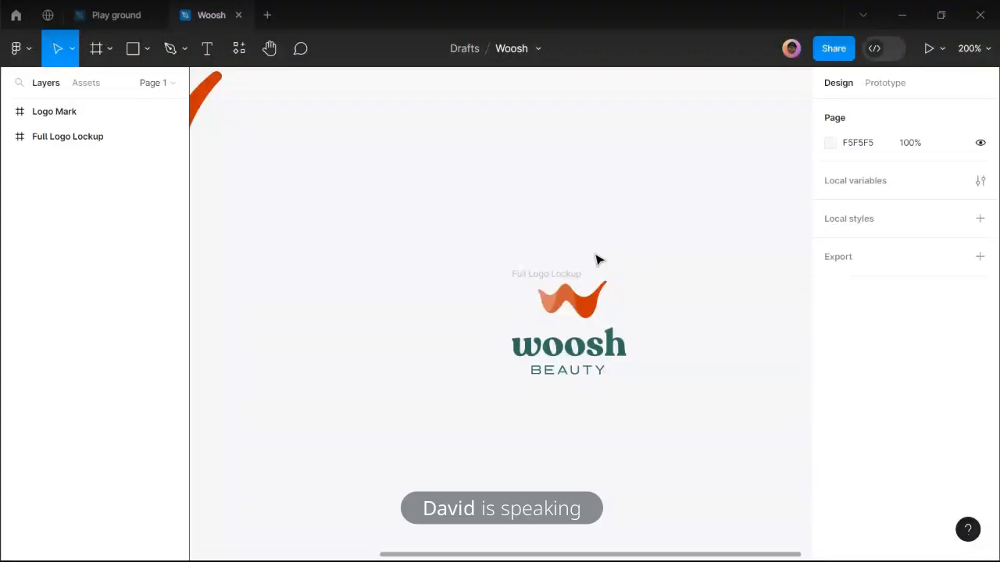
# Move the Full Logo Lockup frame up and to the left on the canvas.
pyautogui.scroll(-5, 598, 262)
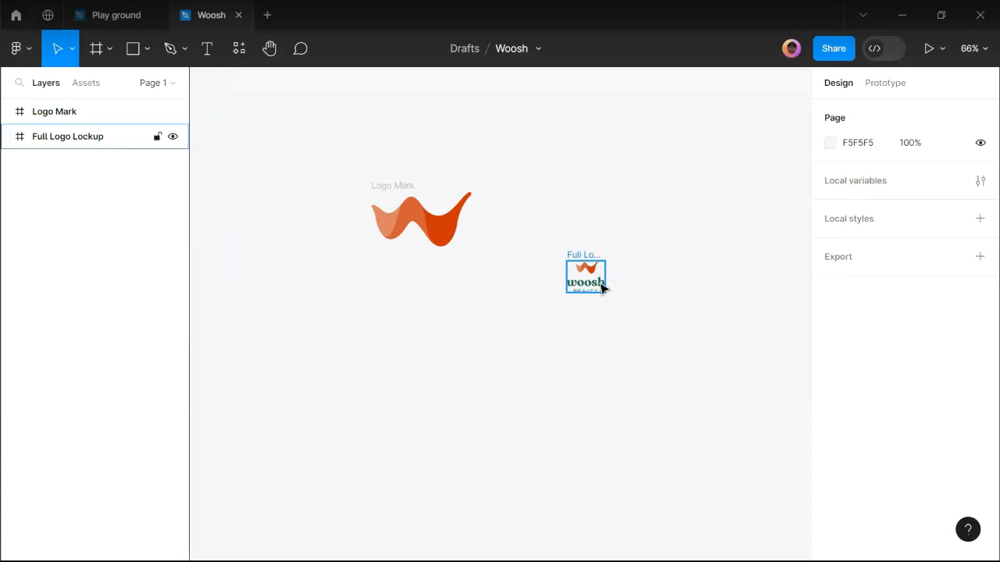
pyautogui.click(601, 289)
pyautogui.moveTo(594, 284); pyautogui.dragTo(313, 134)
# Line the Logo Mark up beneath the Full Logo Lockup on the same left edge, 64 apart.
pyautogui.click(418, 220)
pyautogui.moveTo(344, 190); pyautogui.dragTo(386, 163)
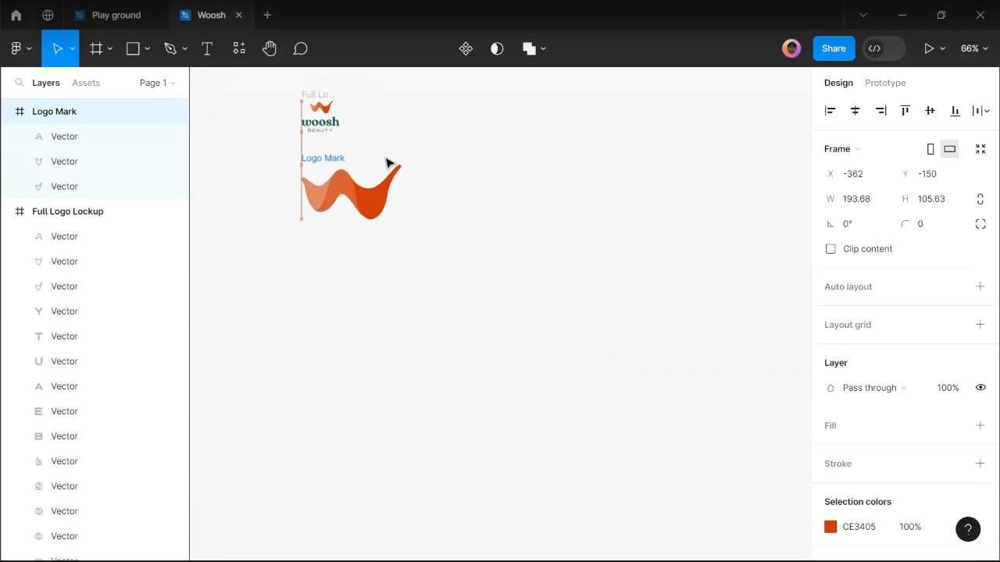
pyautogui.click(481, 310)
pyautogui.scroll(2, 478, 305)
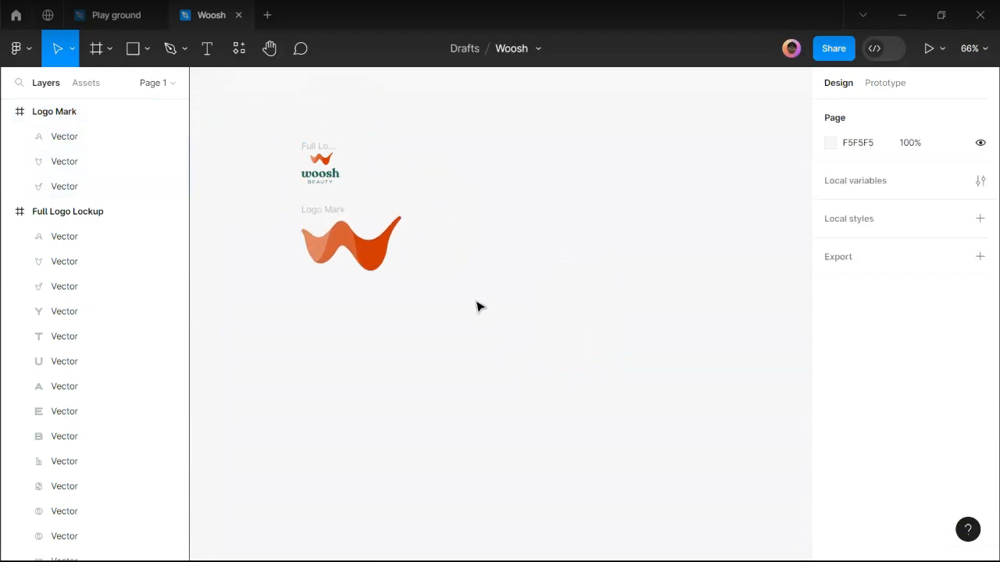
pyautogui.scroll(1, 330, 242)
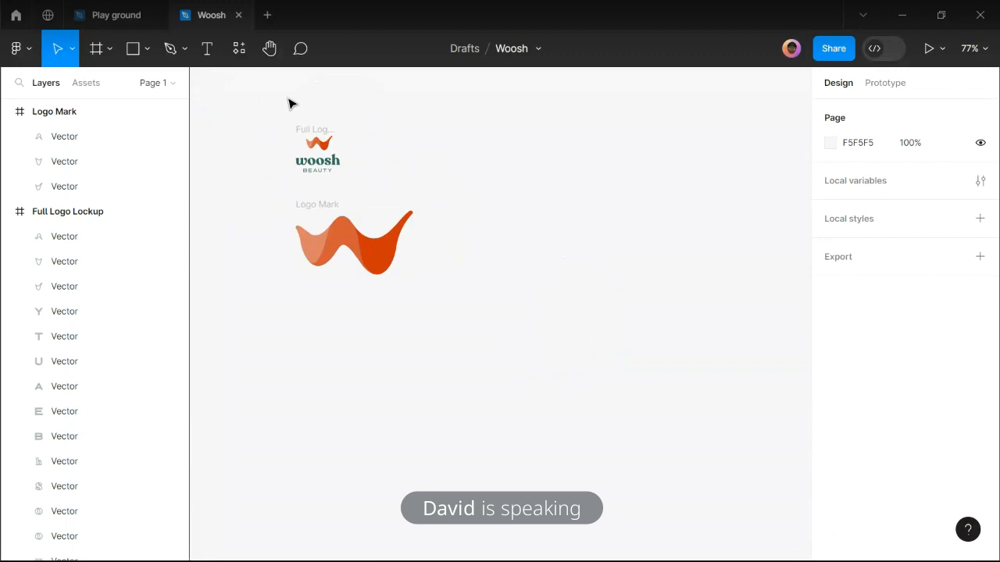
pyautogui.moveTo(264, 102); pyautogui.dragTo(522, 388)
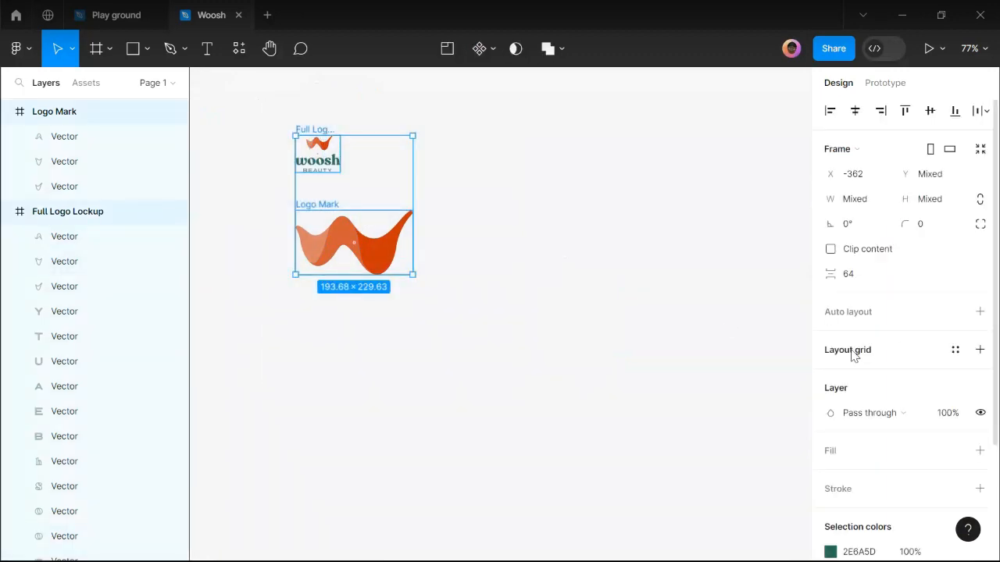
pyautogui.click(390, 219)
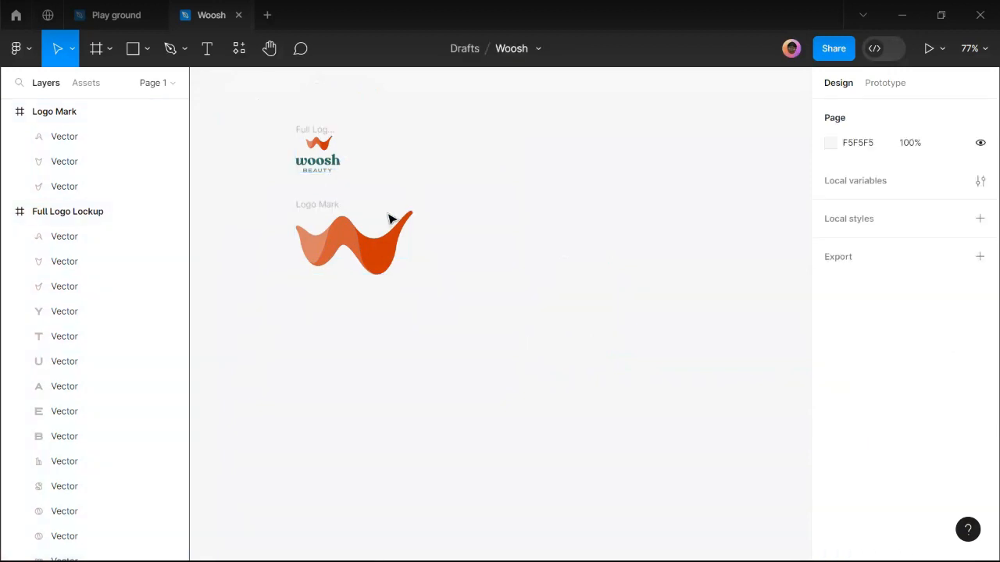
pyautogui.moveTo(423, 561)
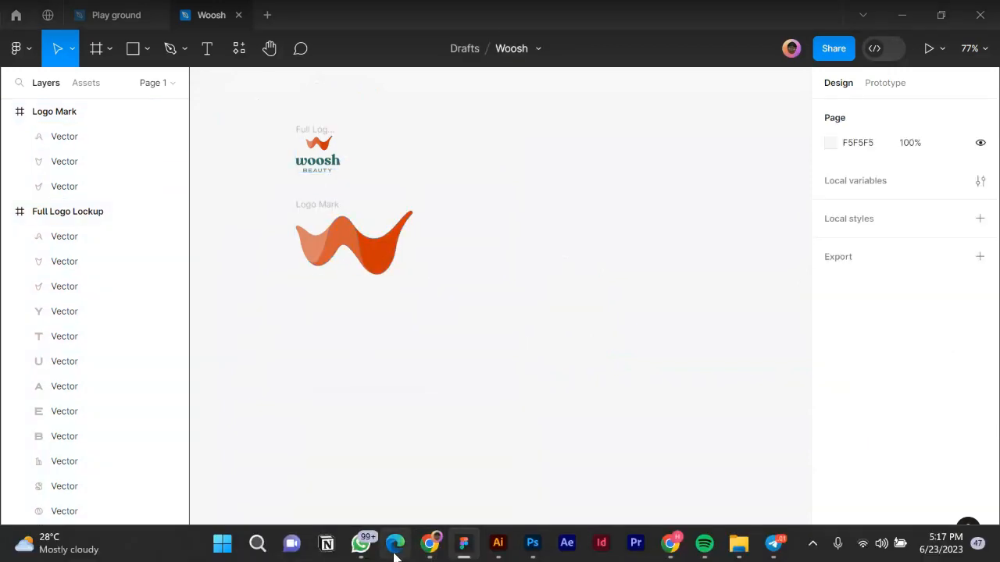
pyautogui.click(394, 544)
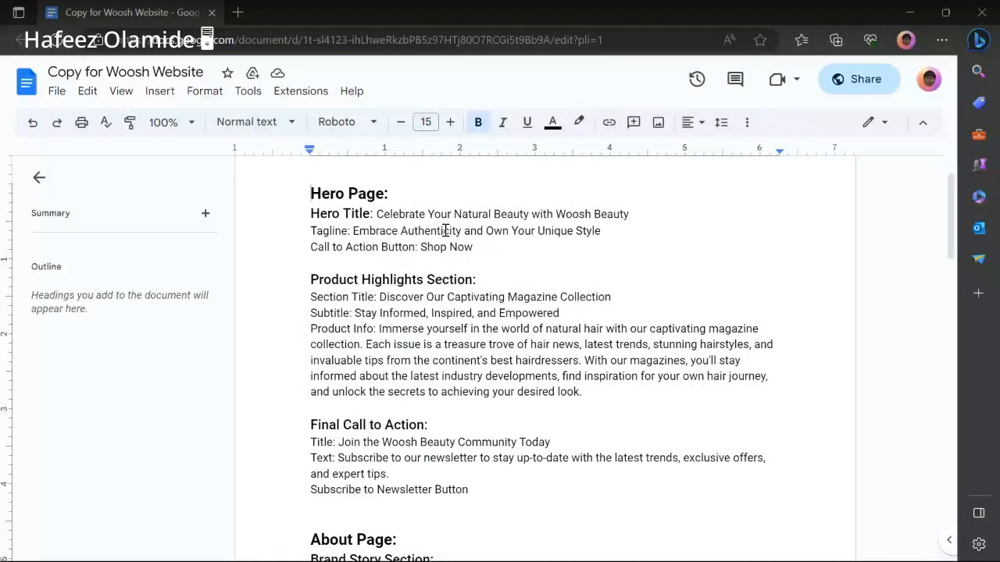
pyautogui.scroll(-5, 448, 246)
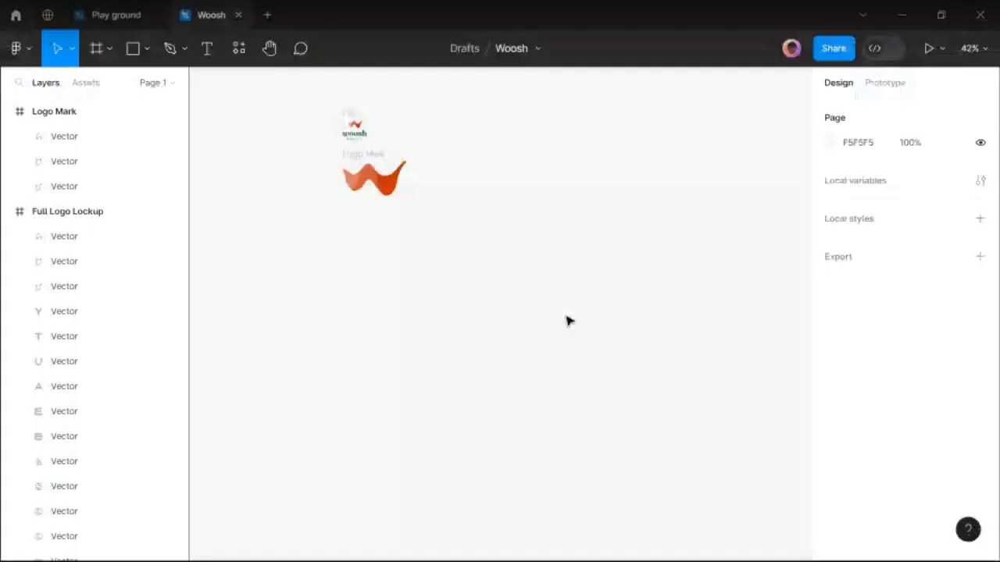
# Add a 1440×1024 Desktop preset frame and place it below the two logo frames.
pyautogui.hscroll(3, 506, 305)
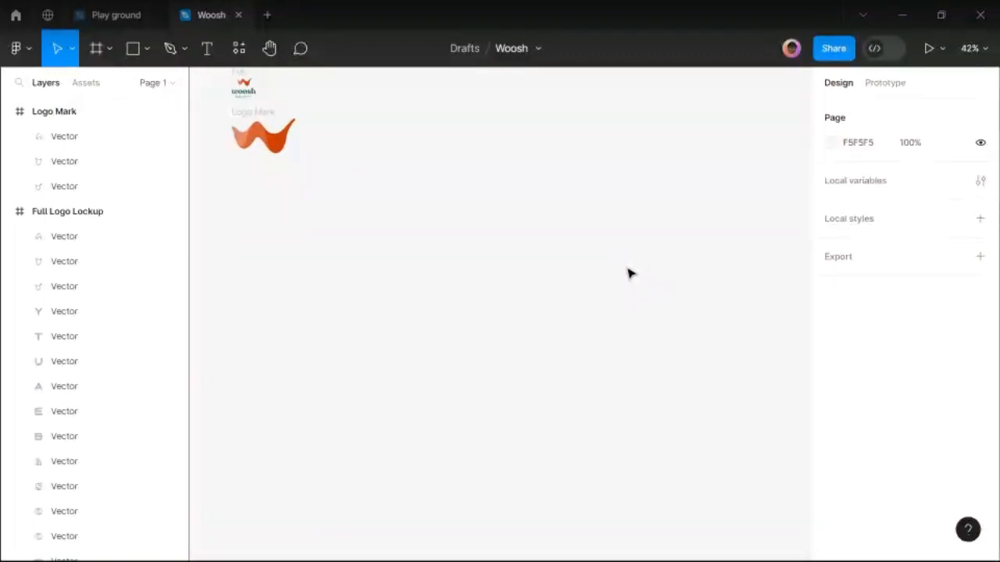
pyautogui.press('f')
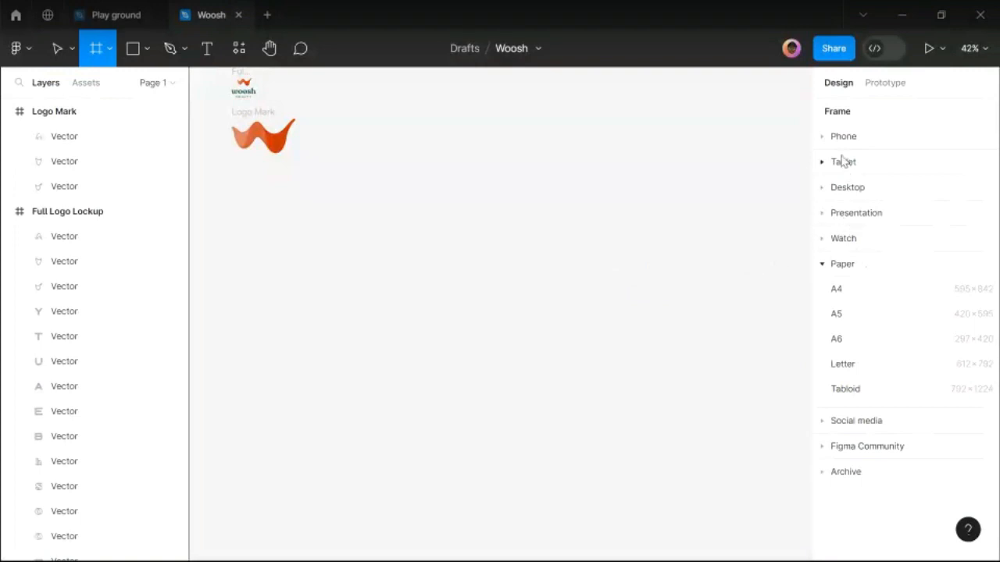
pyautogui.click(845, 191)
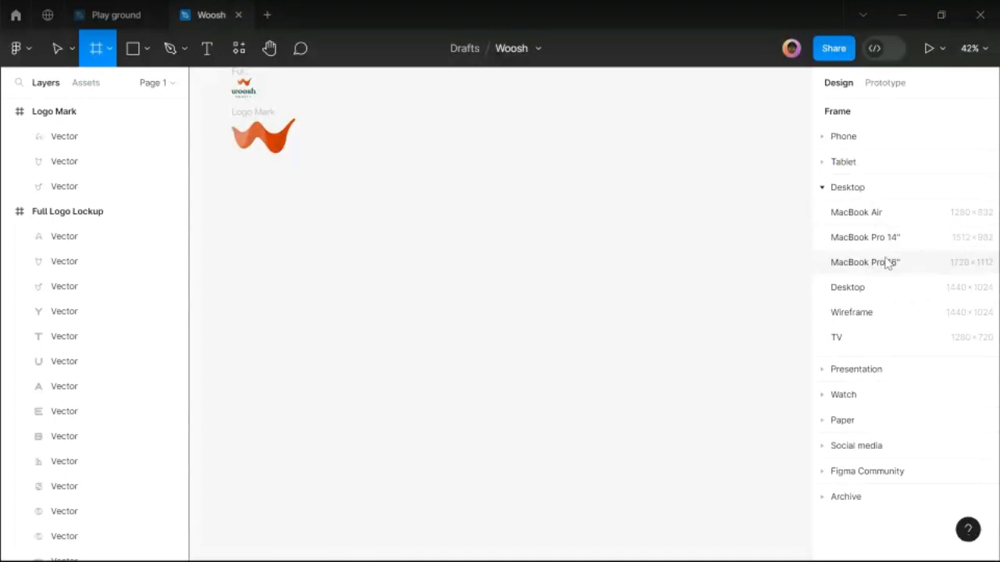
pyautogui.click(860, 292)
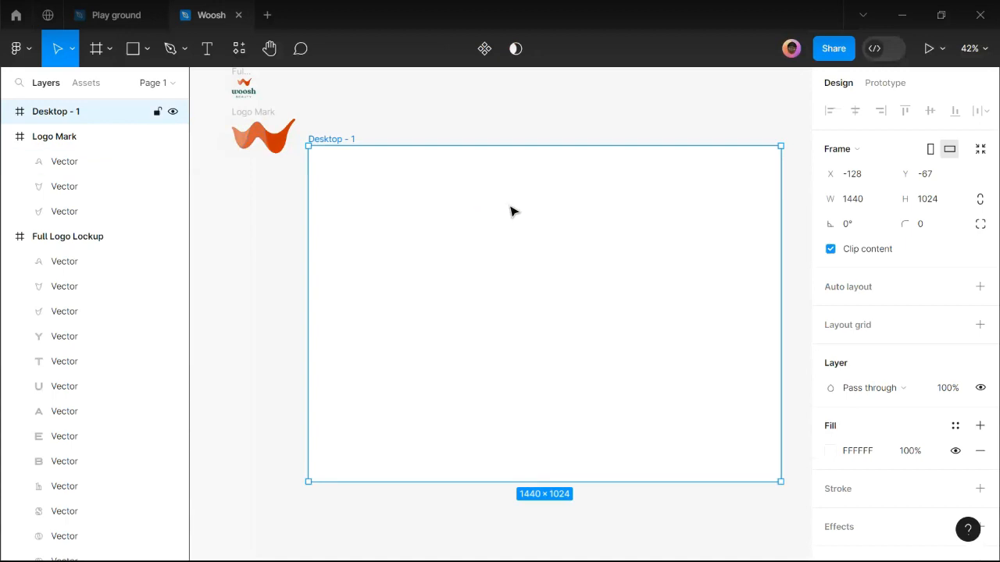
pyautogui.scroll(-3, 512, 211)
pyautogui.moveTo(502, 285); pyautogui.dragTo(433, 322)
# Select the new Desktop - 1 frame and start renaming its label.
pyautogui.scroll(-2, 406, 321)
pyautogui.click(307, 263)
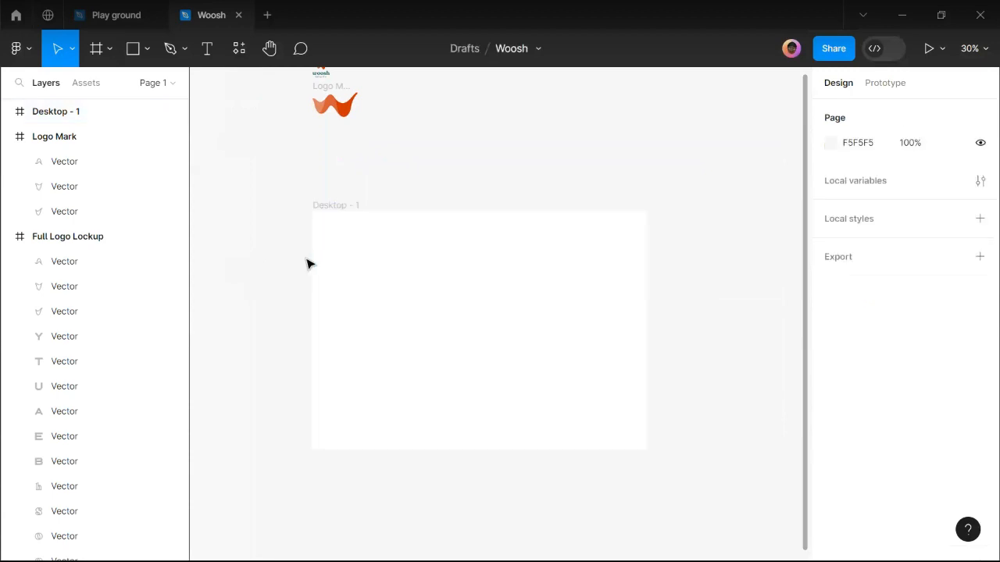
pyautogui.click(349, 260)
pyautogui.scroll(2, 364, 446)
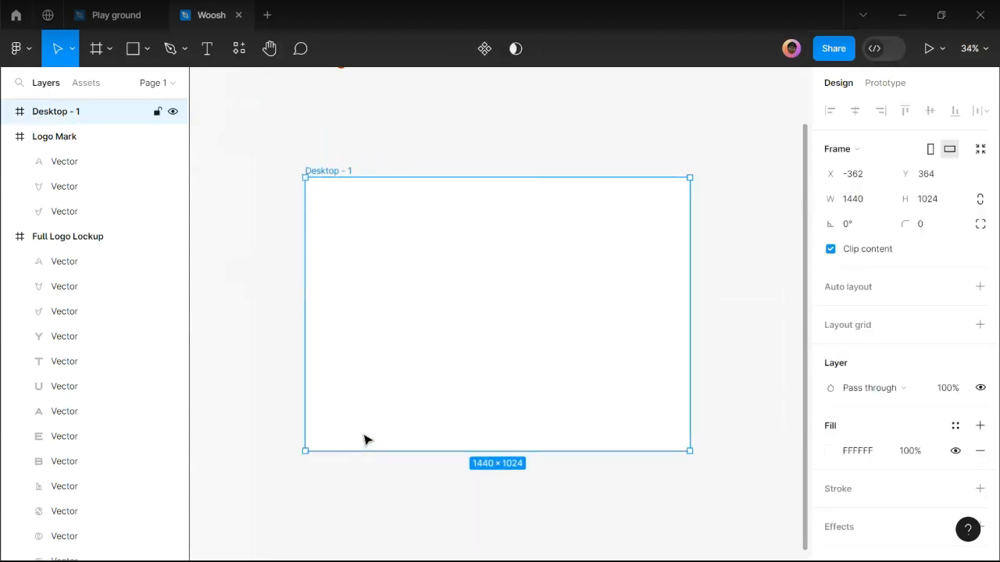
pyautogui.doubleClick(338, 176)
# Add a layout grid to Desktop - 1 and switch its type to Columns.
pyautogui.click(716, 227)
pyautogui.click(344, 181)
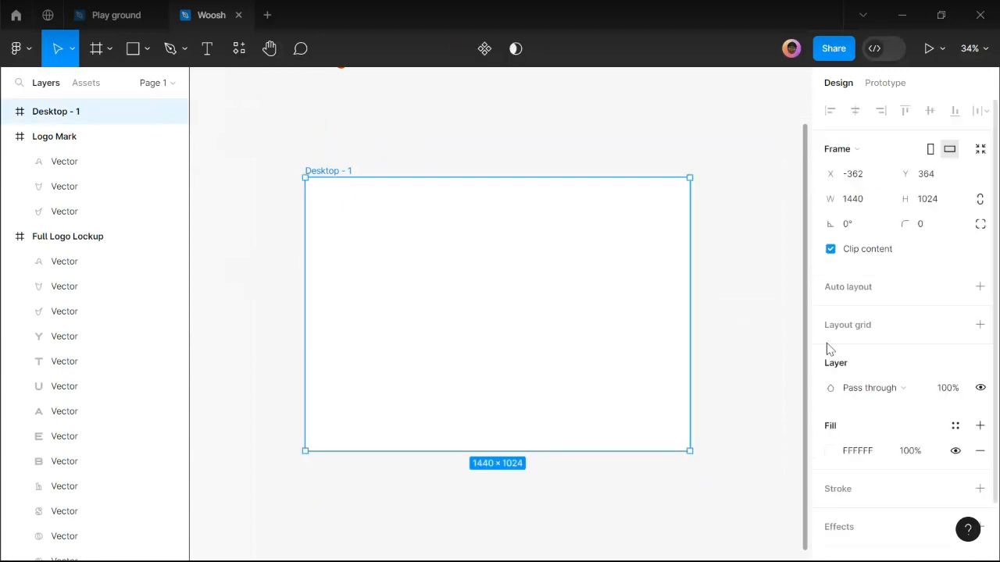
pyautogui.click(845, 333)
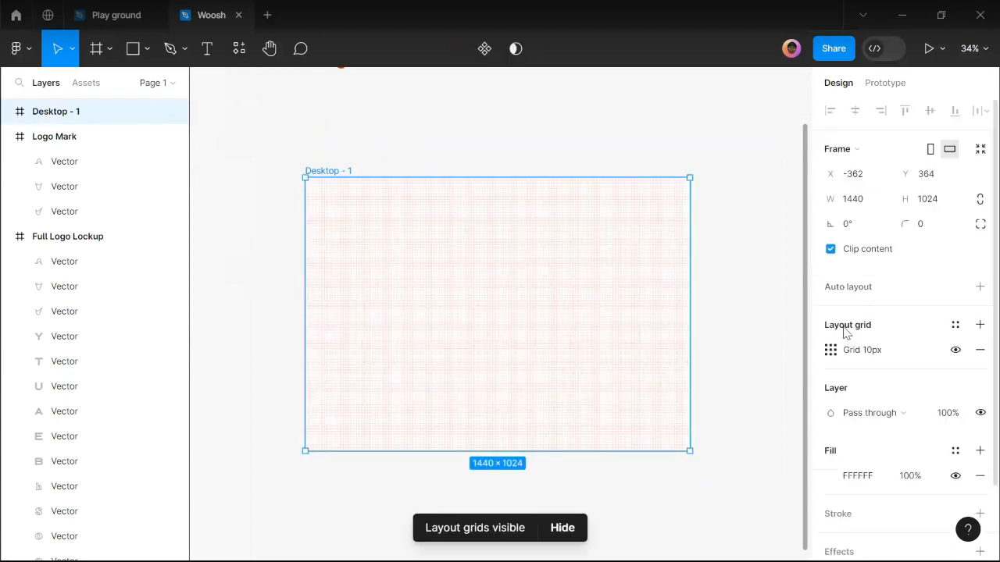
pyautogui.click(831, 352)
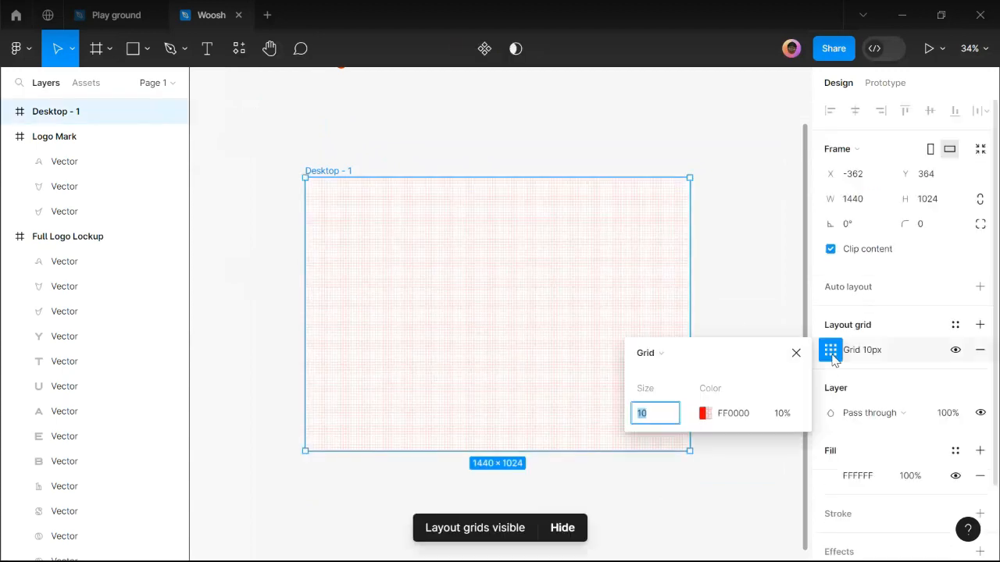
pyautogui.click(651, 354)
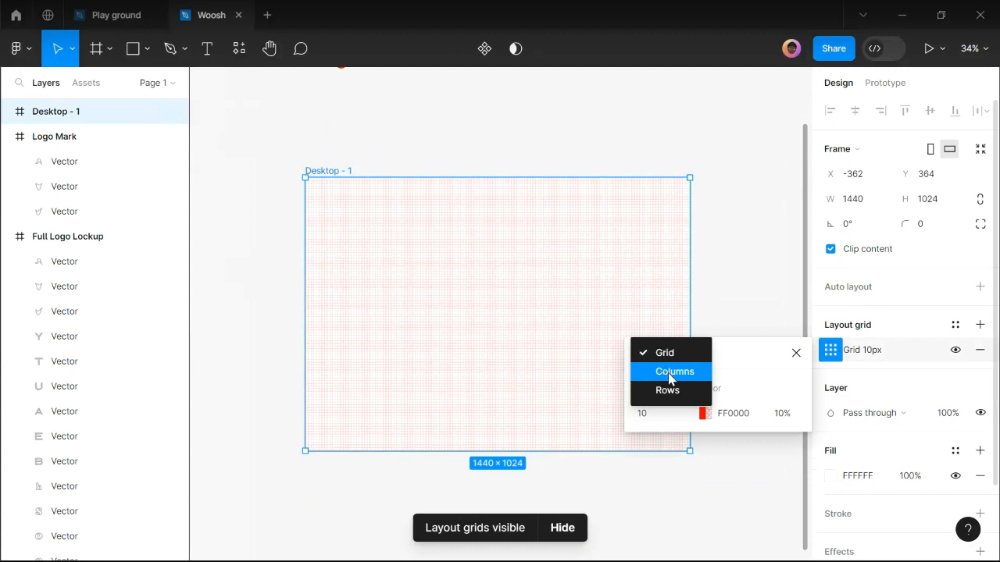
pyautogui.click(672, 371)
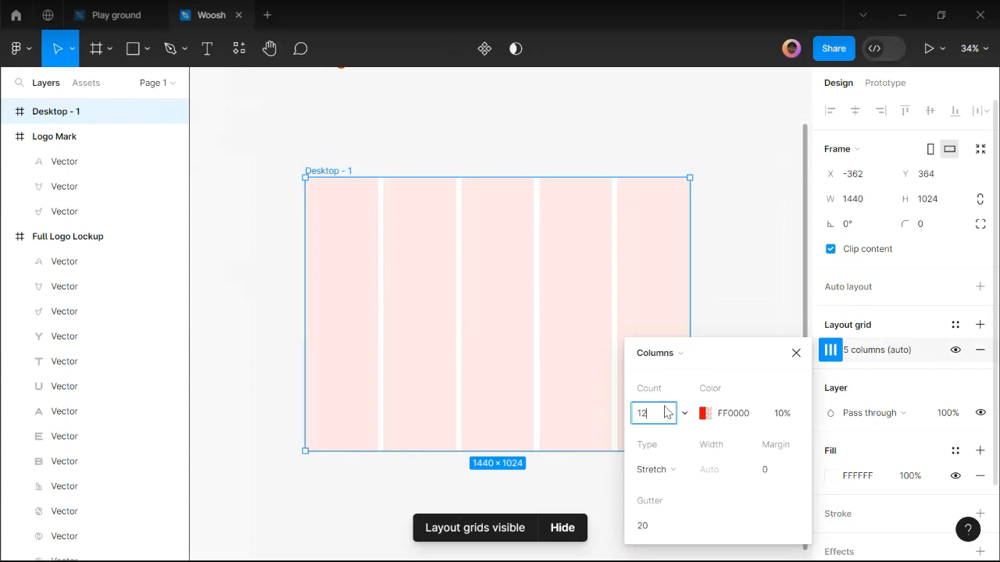
# Set the column grid to 12 columns with a 64 margin and 20 gutter.
pyautogui.click(769, 474)
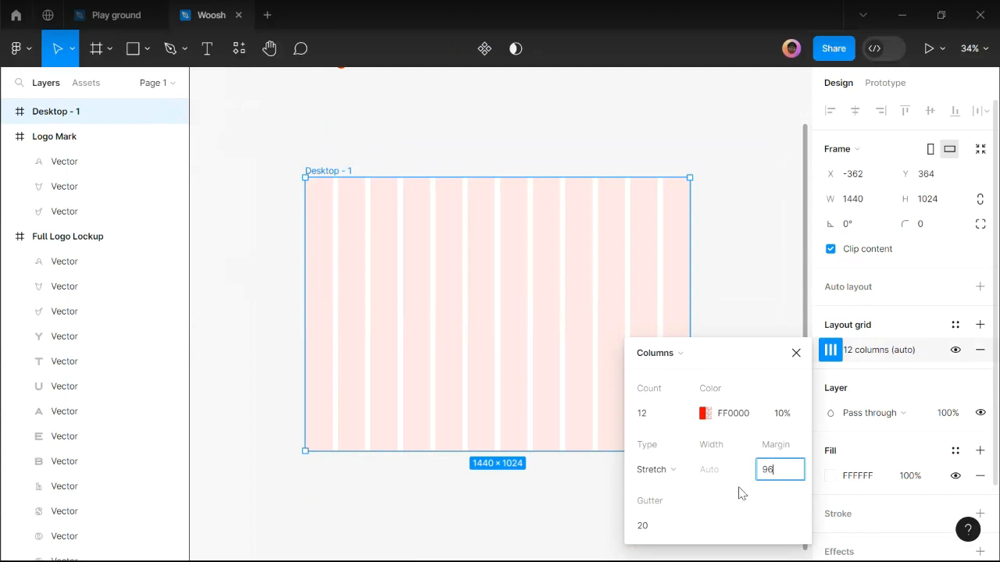
pyautogui.click(655, 530)
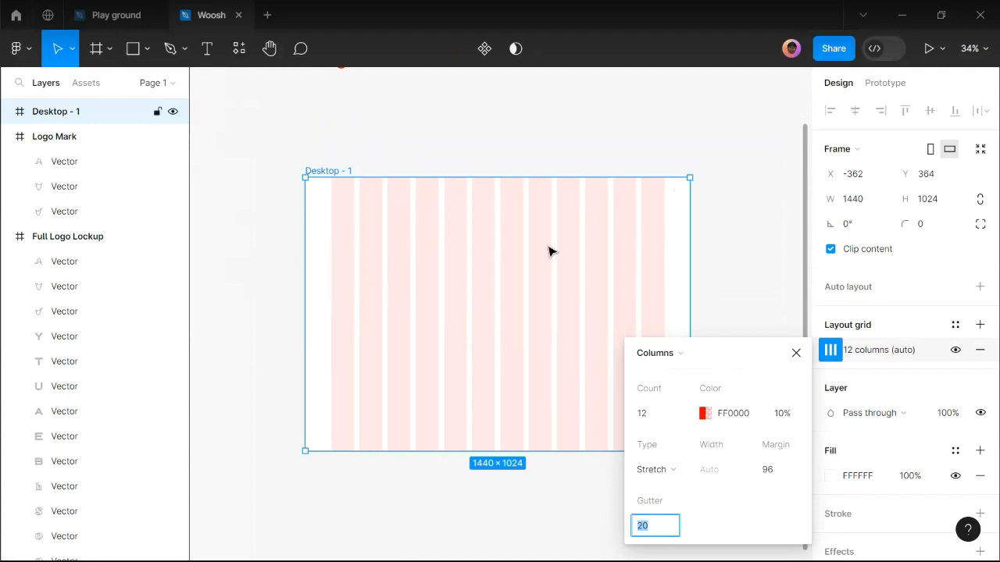
pyautogui.click(775, 473)
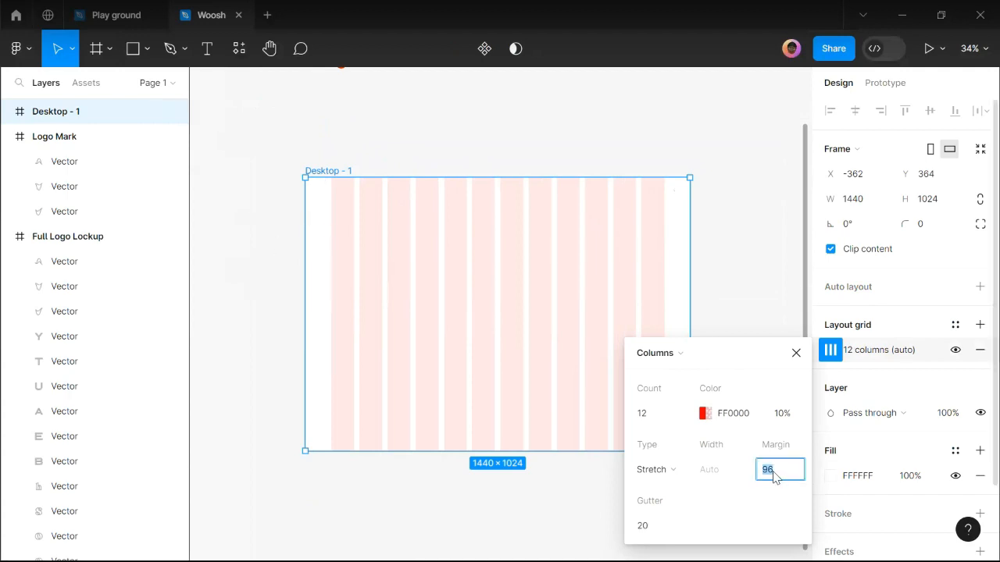
pyautogui.press('Return')
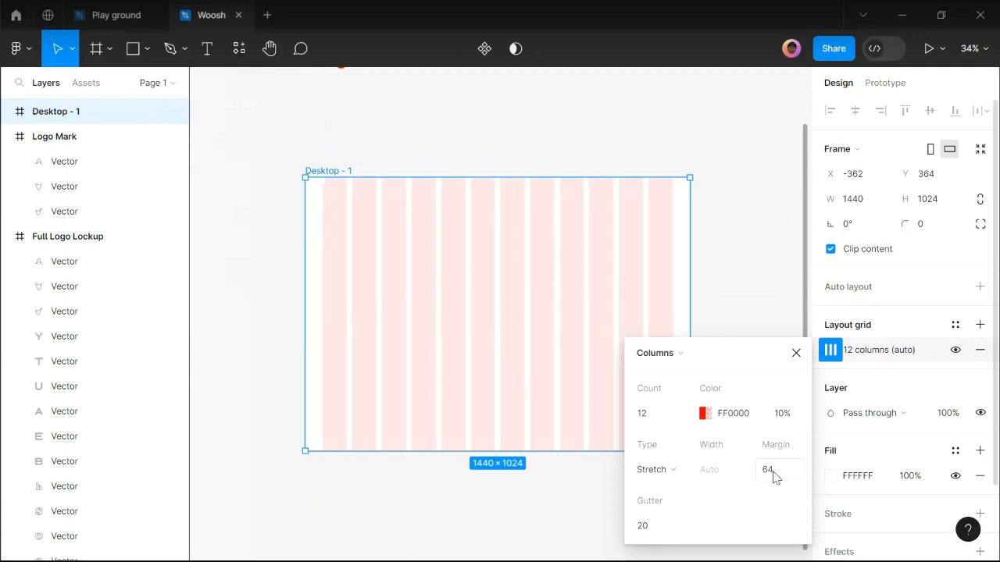
pyautogui.click(795, 356)
pyautogui.click(724, 249)
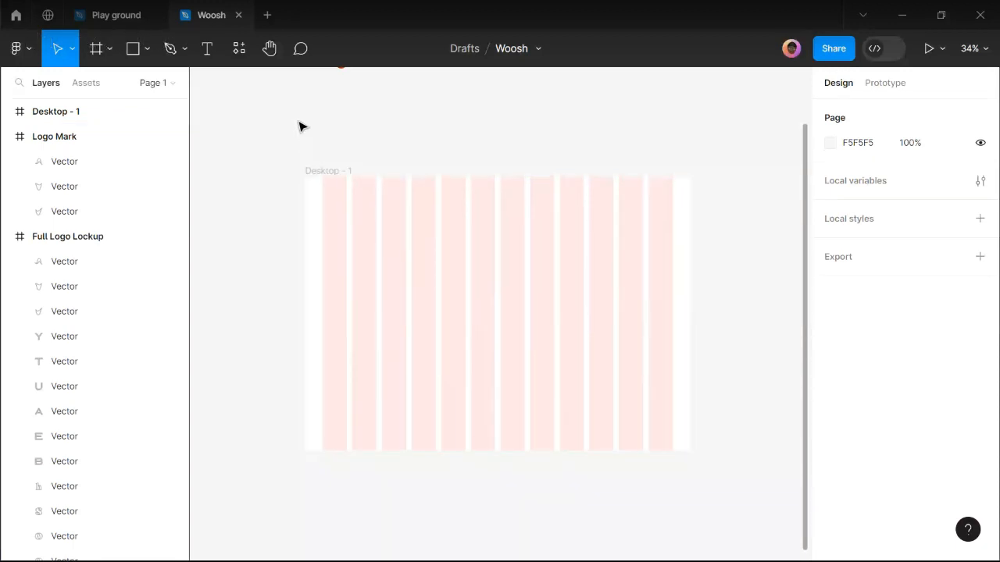
pyautogui.scroll(1, 451, 225)
pyautogui.scroll(2, 304, 149)
pyautogui.scroll(-2, 319, 185)
pyautogui.moveTo(370, 557)
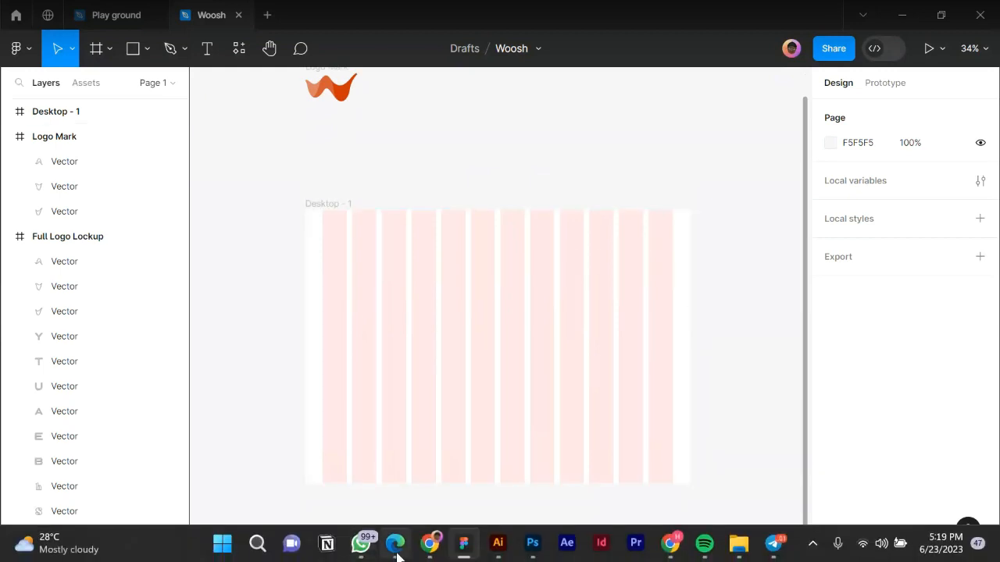
# Copy the hero title 'Celebrate Your Natural Beauty with Woosh Beauty' from the Copy for Woosh Website doc.
pyautogui.click(395, 545)
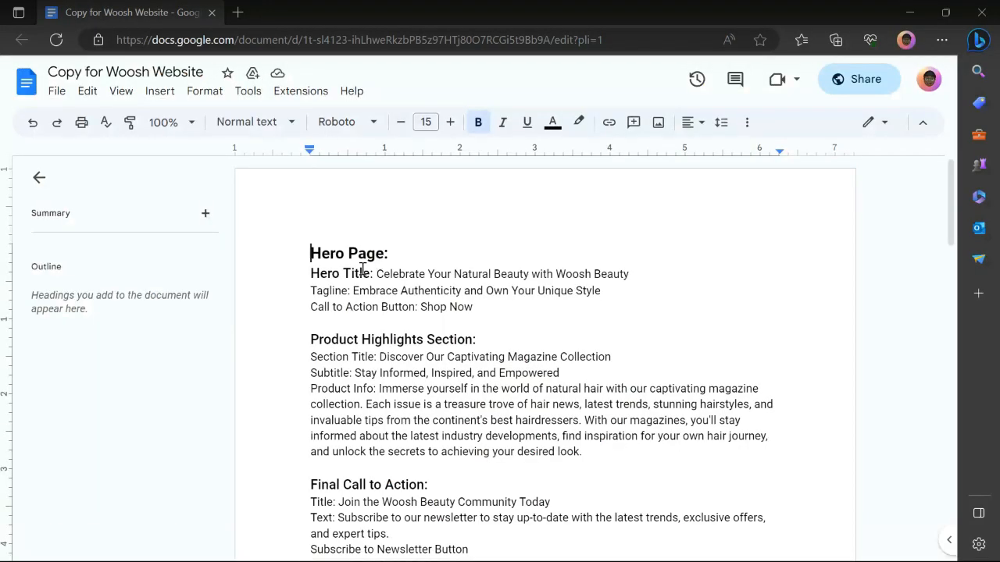
pyautogui.scroll(-2, 363, 270)
pyautogui.scroll(1, 339, 214)
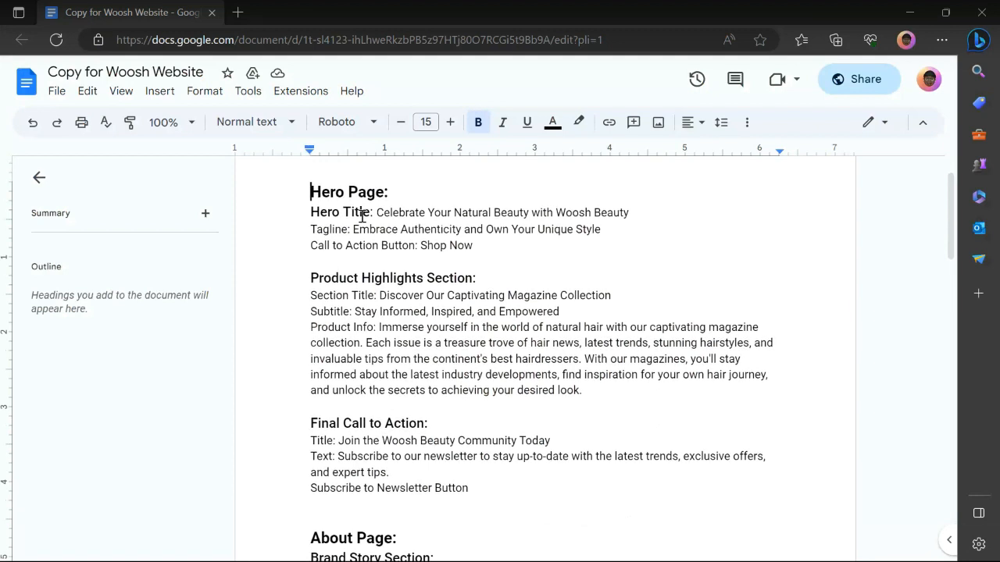
pyautogui.moveTo(378, 214); pyautogui.dragTo(640, 218)
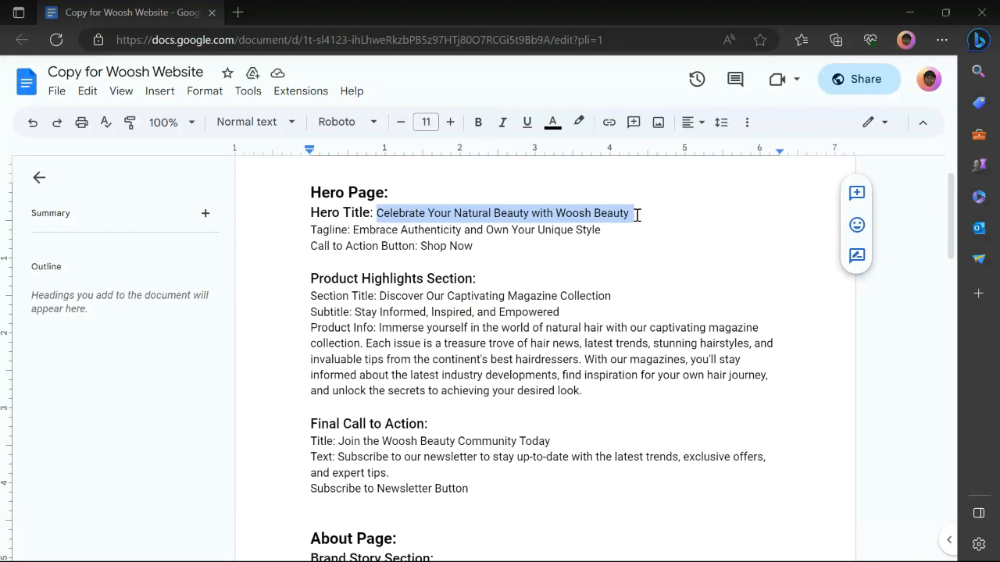
pyautogui.moveTo(425, 556)
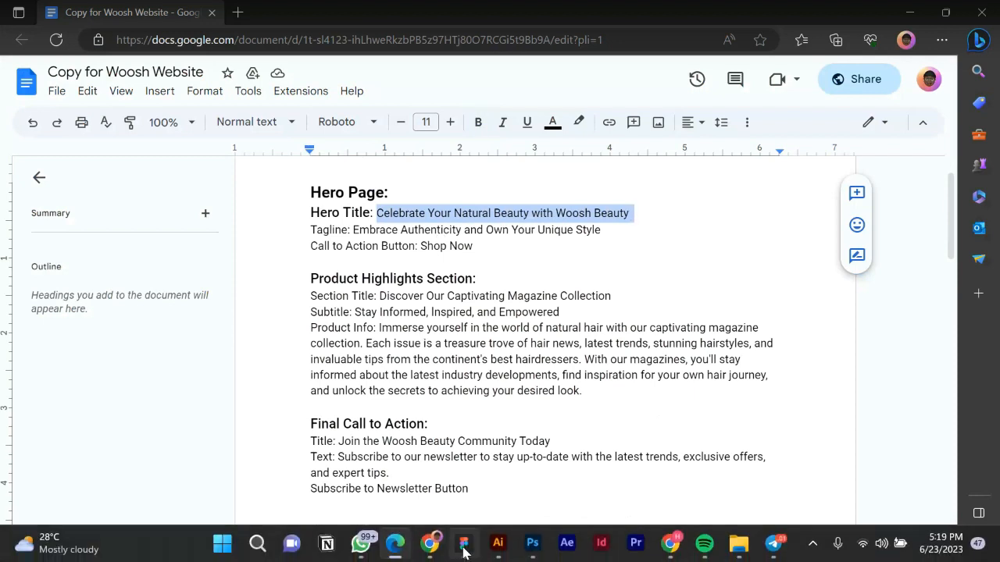
pyautogui.click(464, 545)
# Paste the hero title as a new text layer inside the Desktop - 1 frame.
pyautogui.press('t')
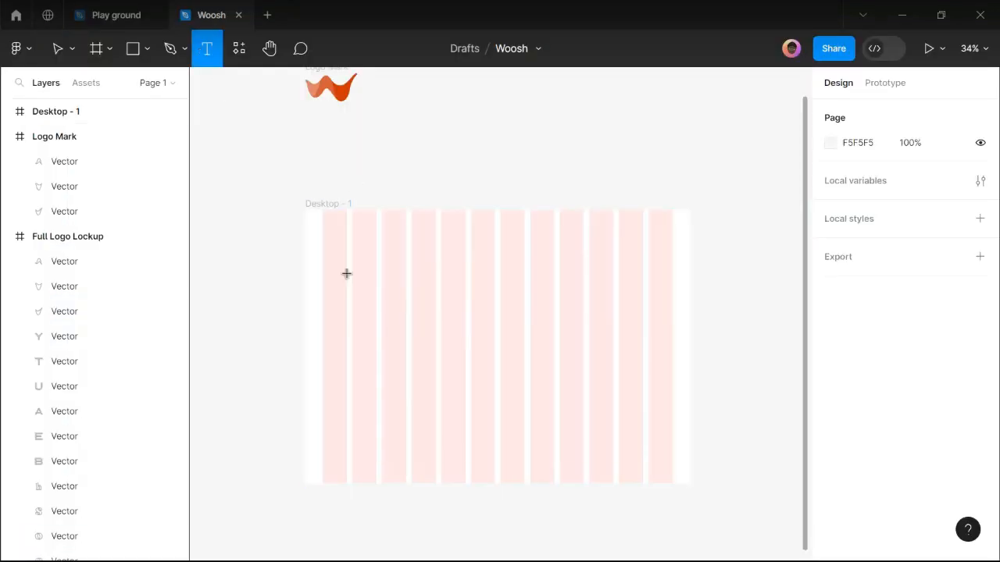
pyautogui.click(392, 353)
pyautogui.hotkey('ctrl', 'v')
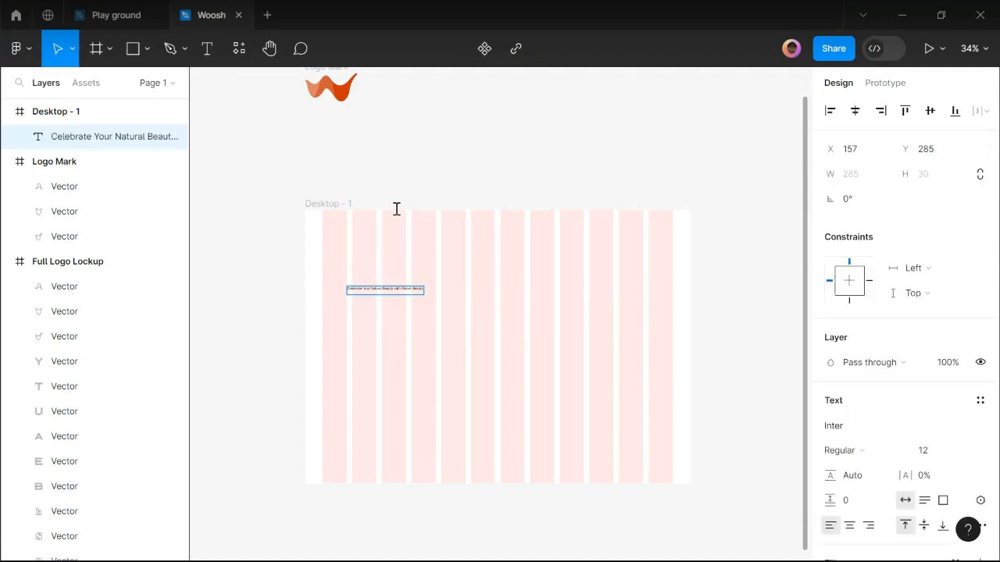
pyautogui.press('Escape')
# Set the hero title's font size to 96.
pyautogui.click(463, 190)
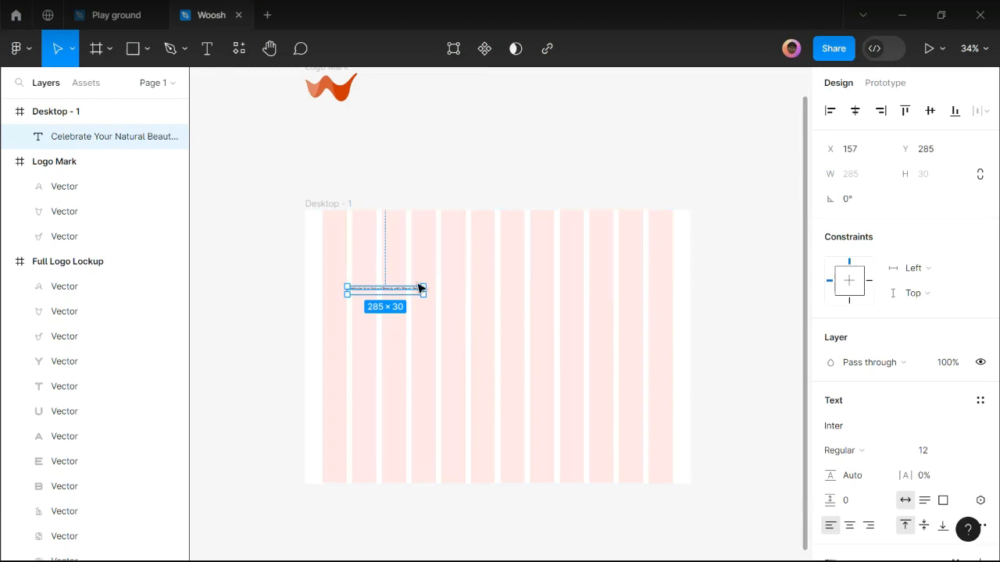
pyautogui.click(406, 290)
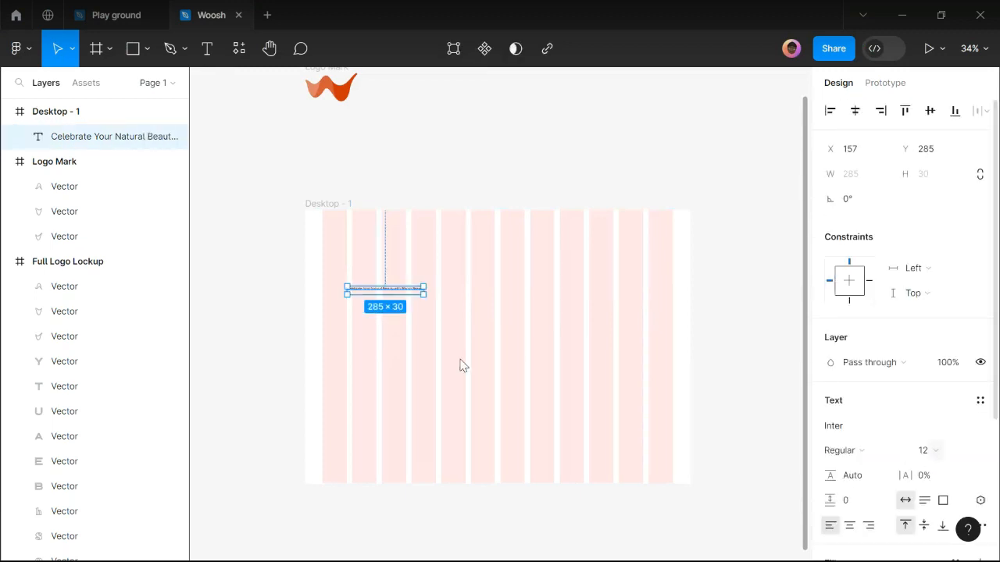
pyautogui.click(968, 456)
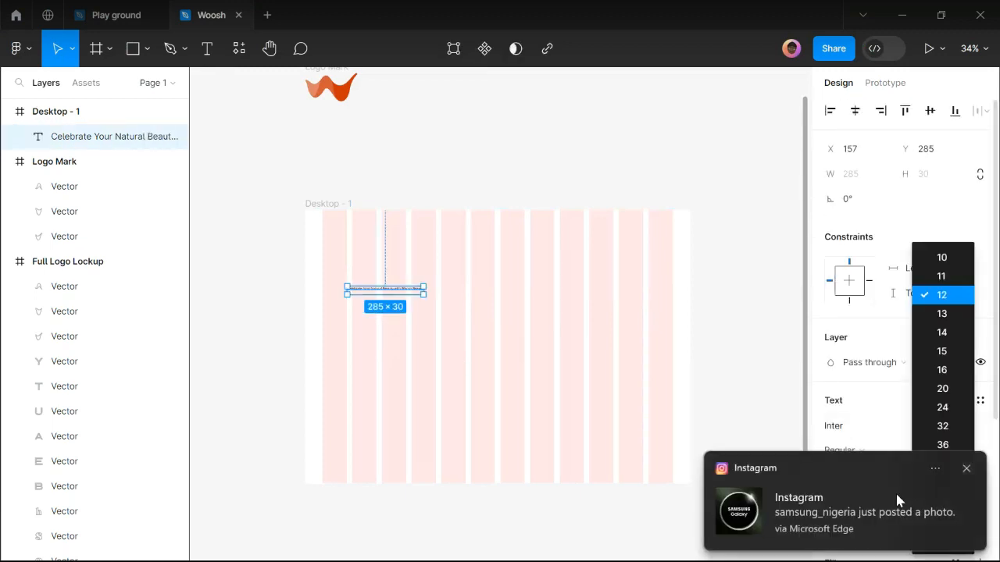
pyautogui.press('Escape')
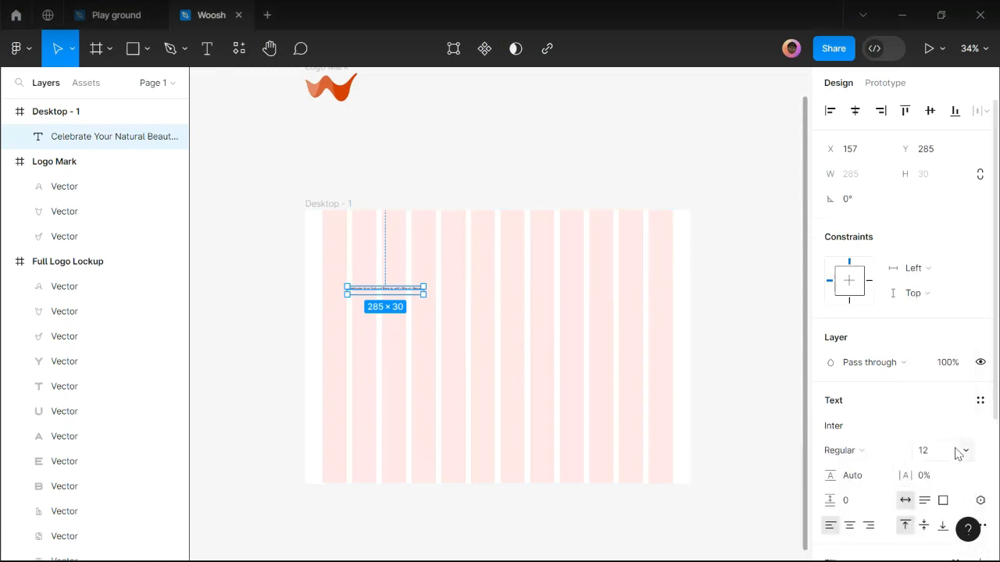
pyautogui.click(969, 454)
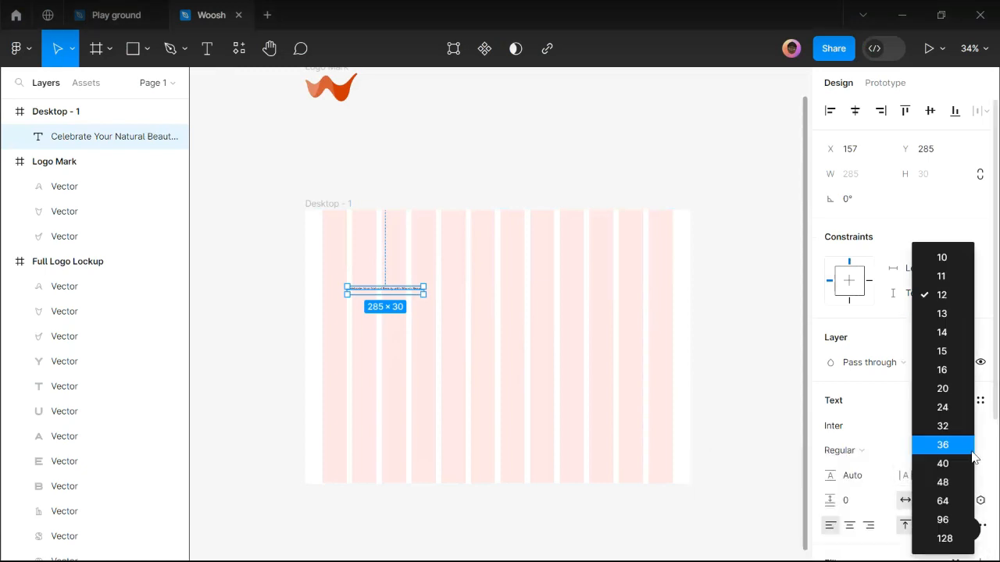
pyautogui.click(942, 521)
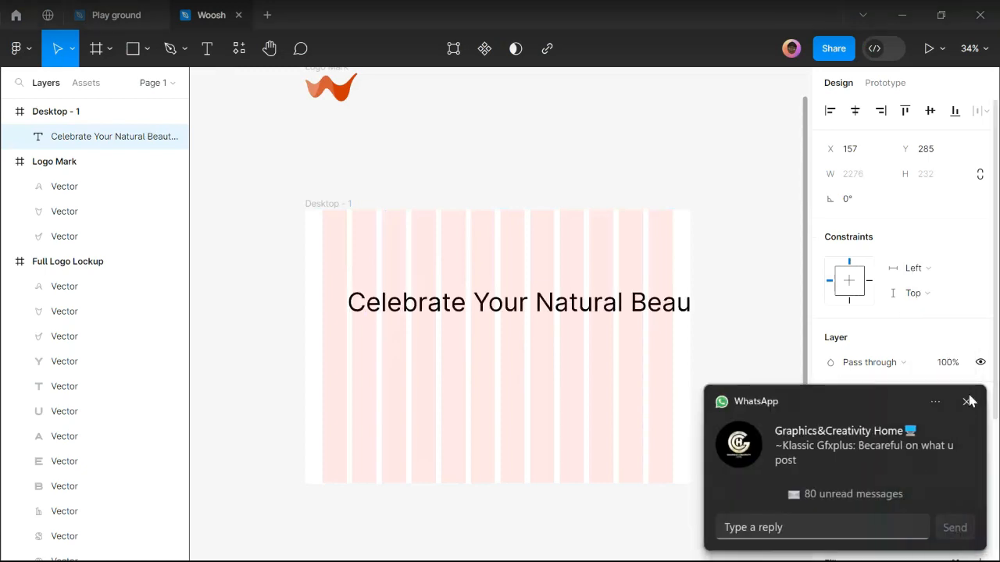
# Delete the empty second line so the title is a single line of text.
pyautogui.doubleClick(379, 320)
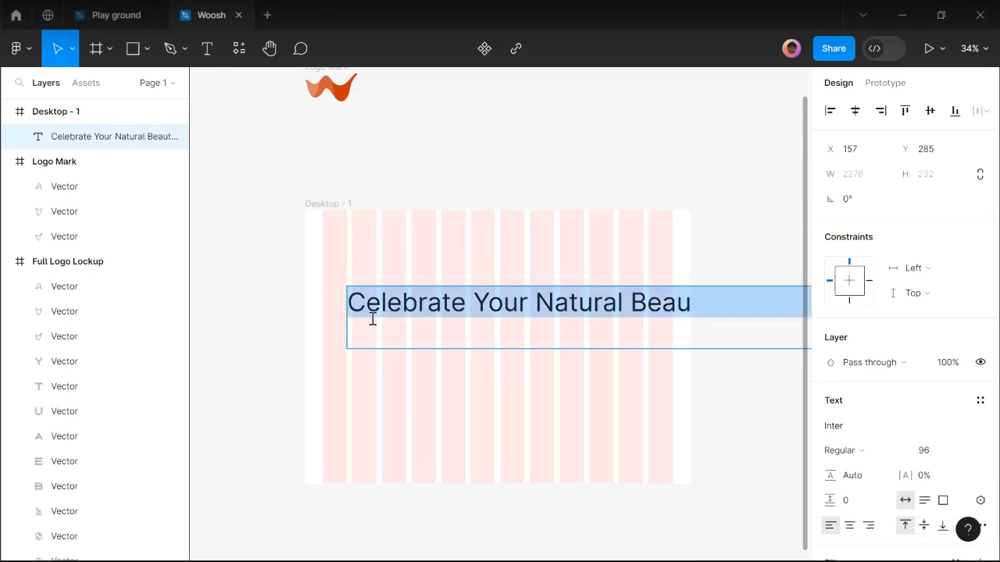
pyautogui.click(371, 325)
pyautogui.press('BackSpace')
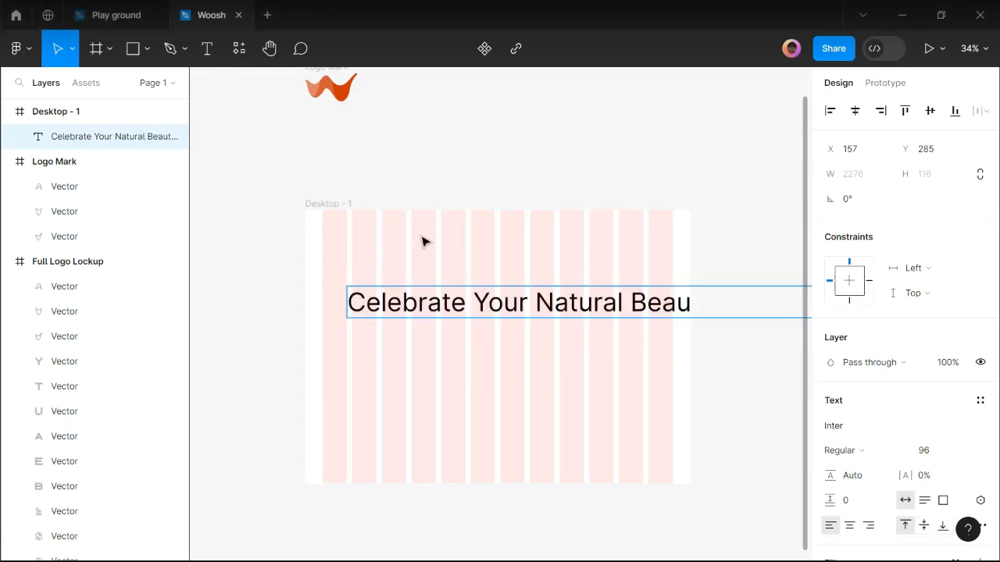
pyautogui.press('Escape')
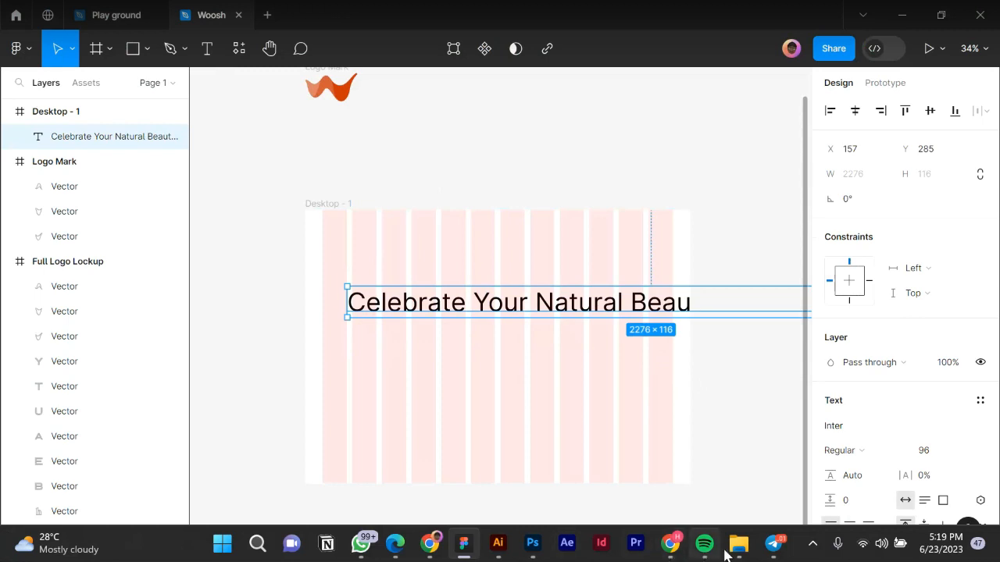
pyautogui.moveTo(737, 553)
pyautogui.click(737, 553)
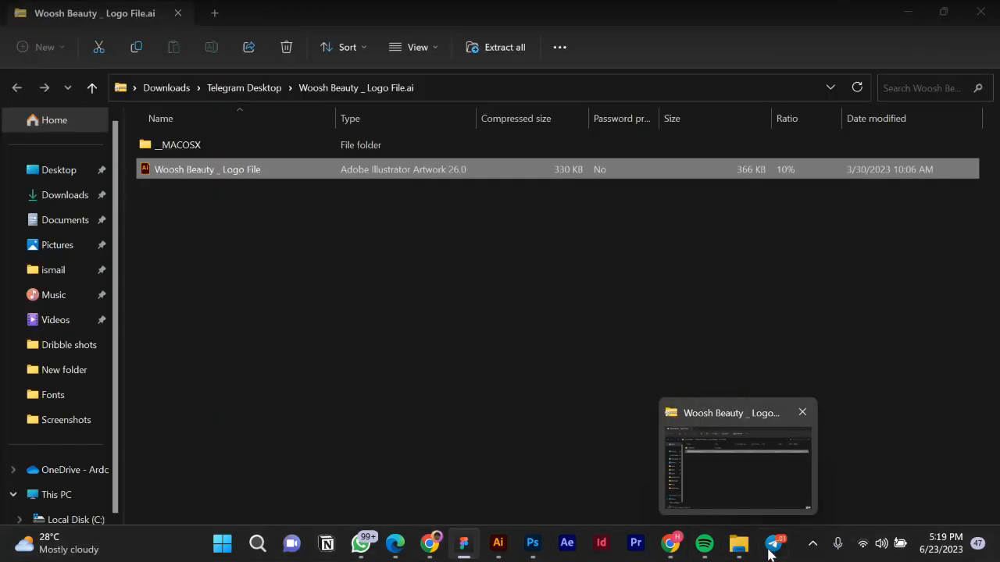
pyautogui.moveTo(769, 552)
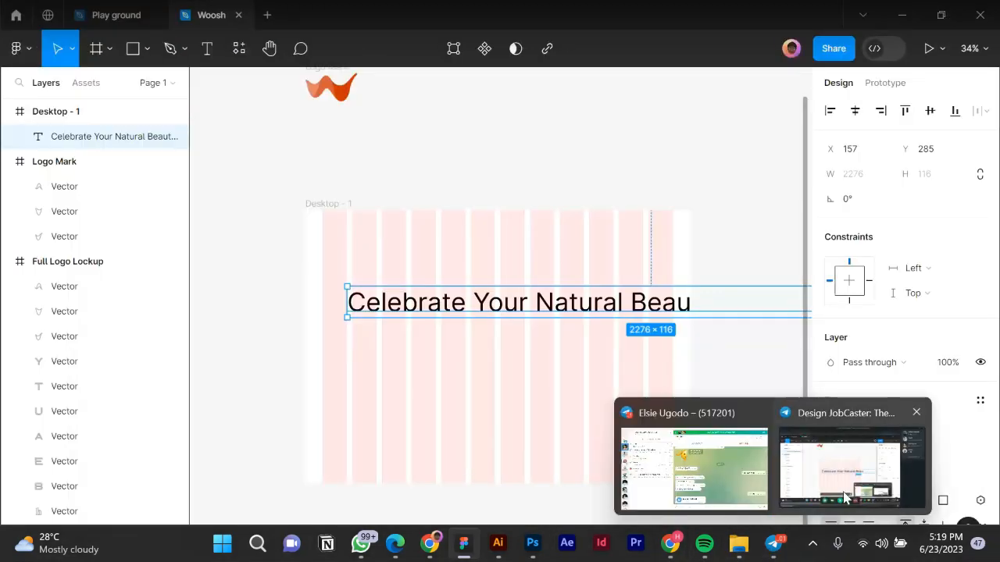
# Change the heading's font to Recoleta Alt, found by searching 'reco'.
pyautogui.moveTo(735, 477)
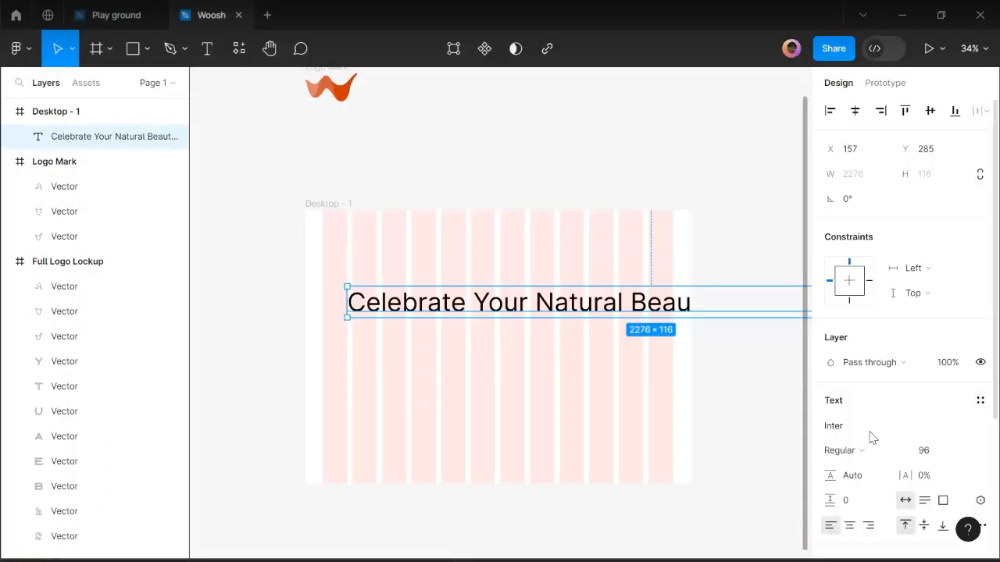
pyautogui.click(859, 435)
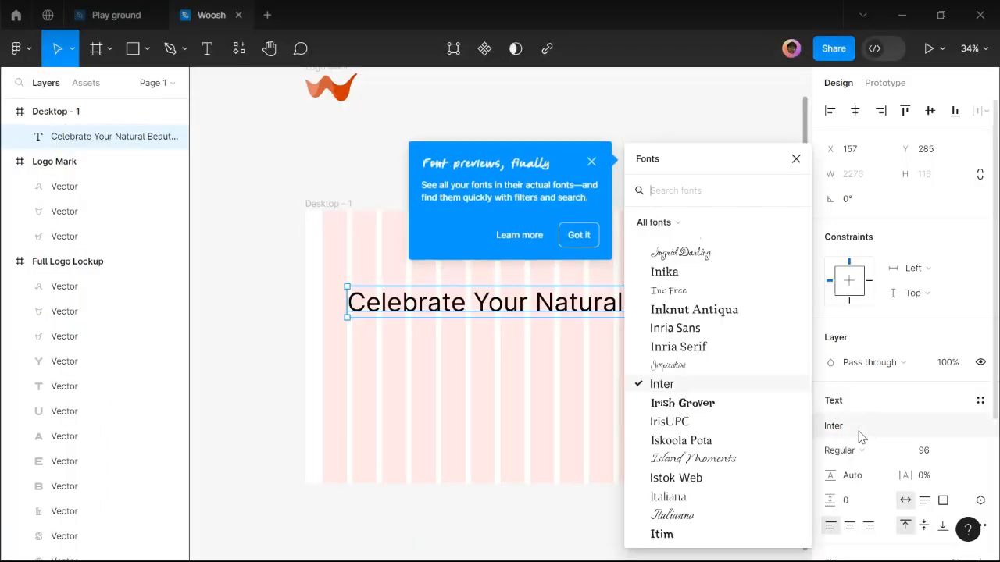
pyautogui.write('rec')
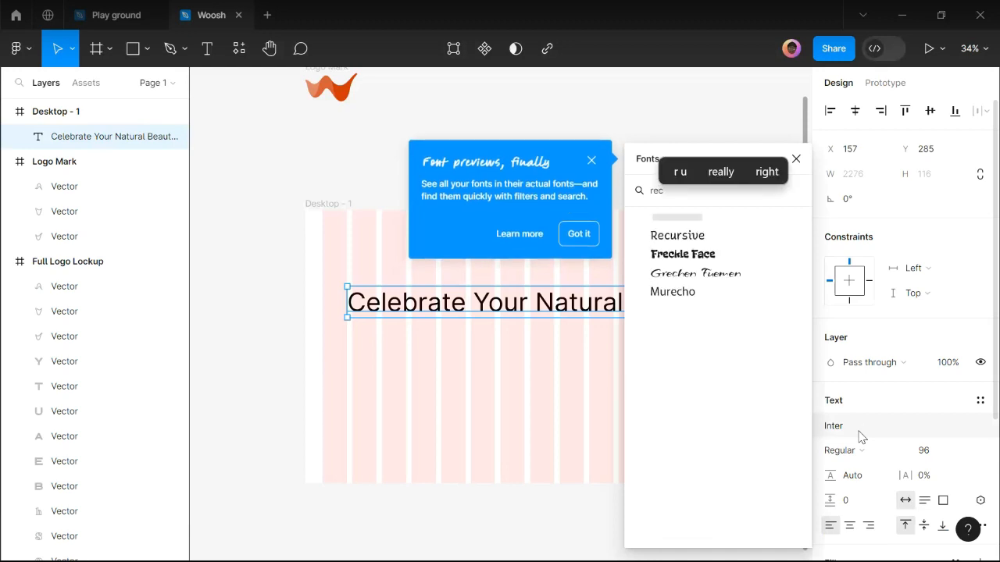
pyautogui.write('o')
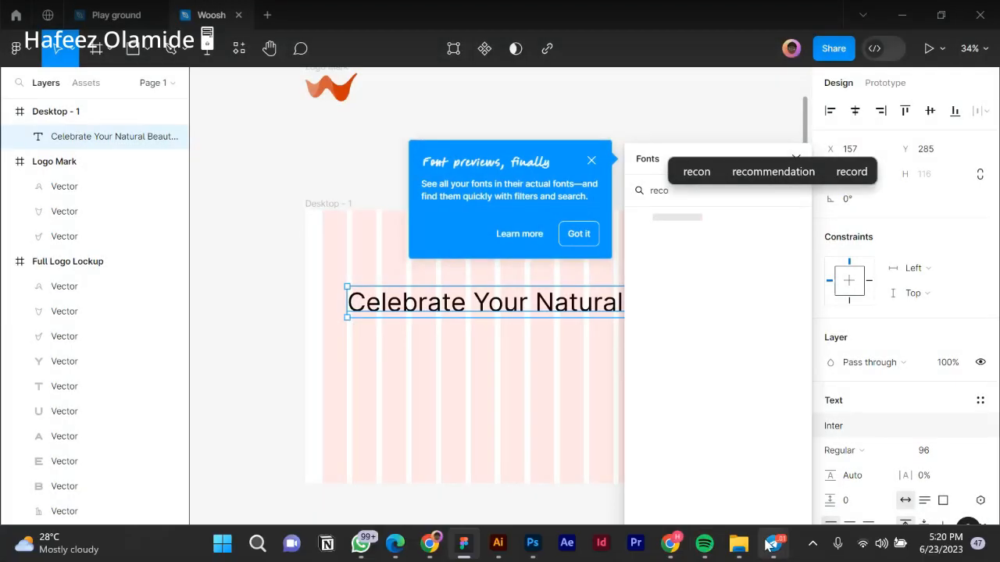
pyautogui.moveTo(773, 543)
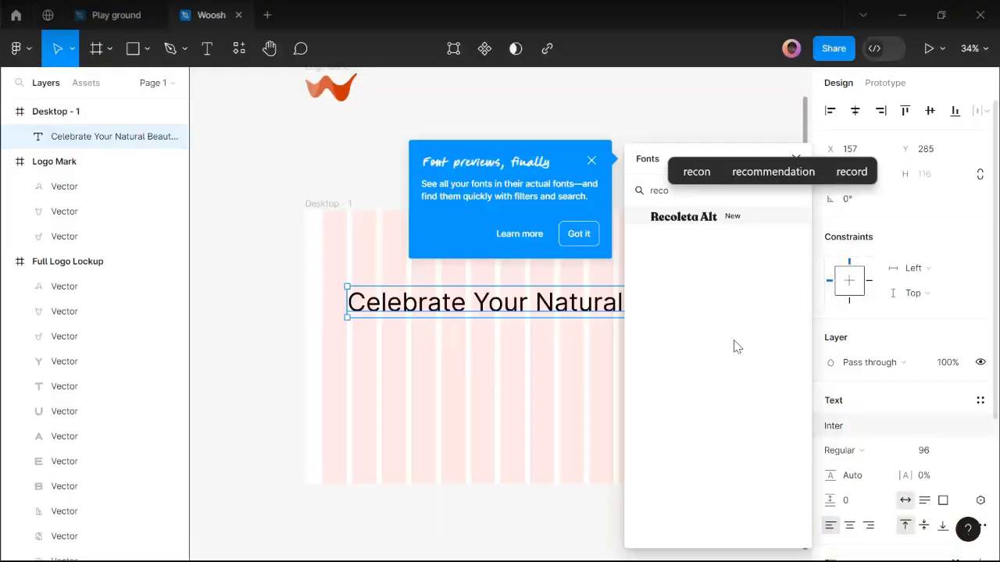
pyautogui.click(709, 219)
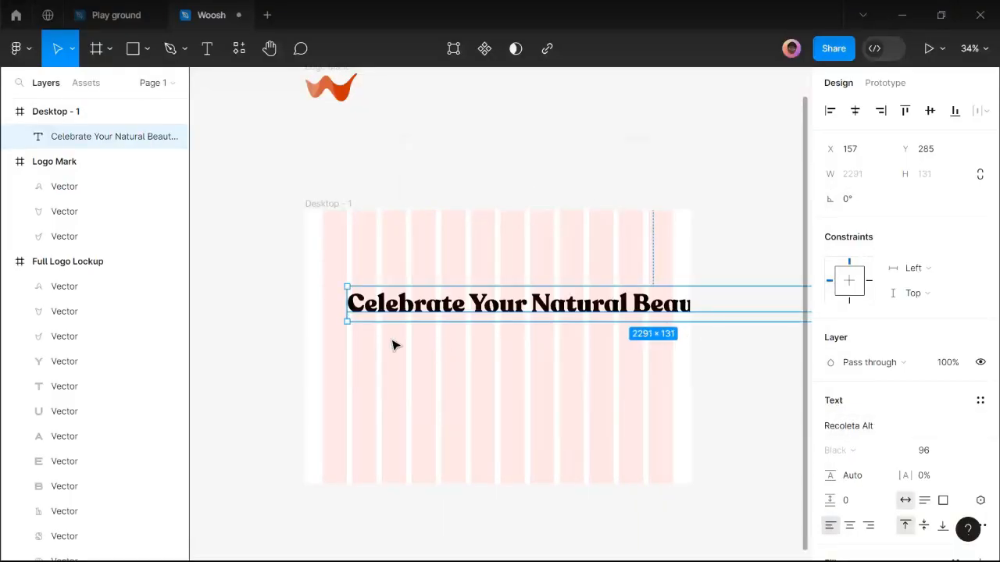
pyautogui.scroll(-2, 364, 339)
# Move the heading to X 64, Y 182 and narrow it to 1312 wide so it wraps.
pyautogui.moveTo(418, 310); pyautogui.dragTo(397, 289)
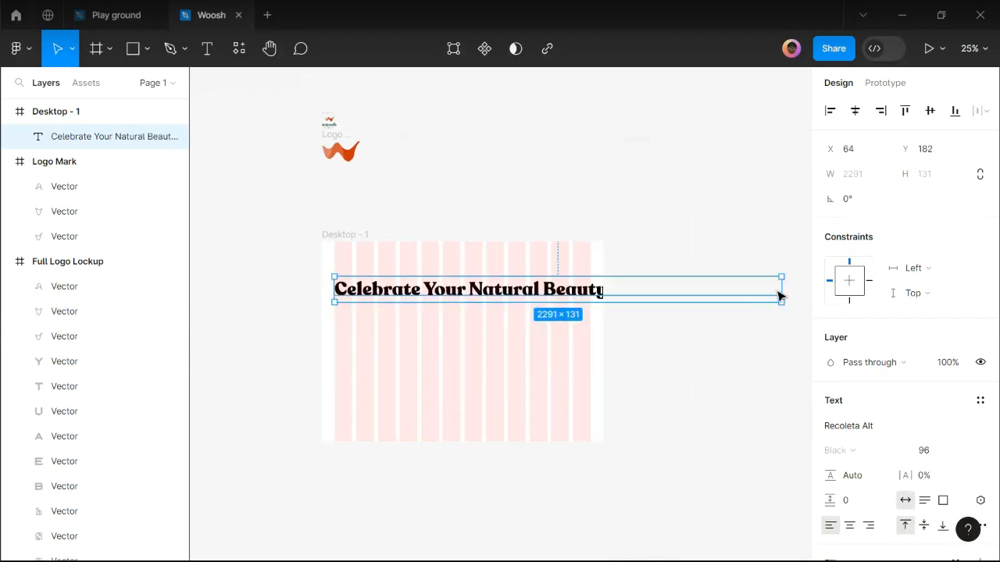
pyautogui.moveTo(767, 288); pyautogui.dragTo(593, 289)
pyautogui.scroll(4, 366, 328)
pyautogui.scroll(2, 343, 316)
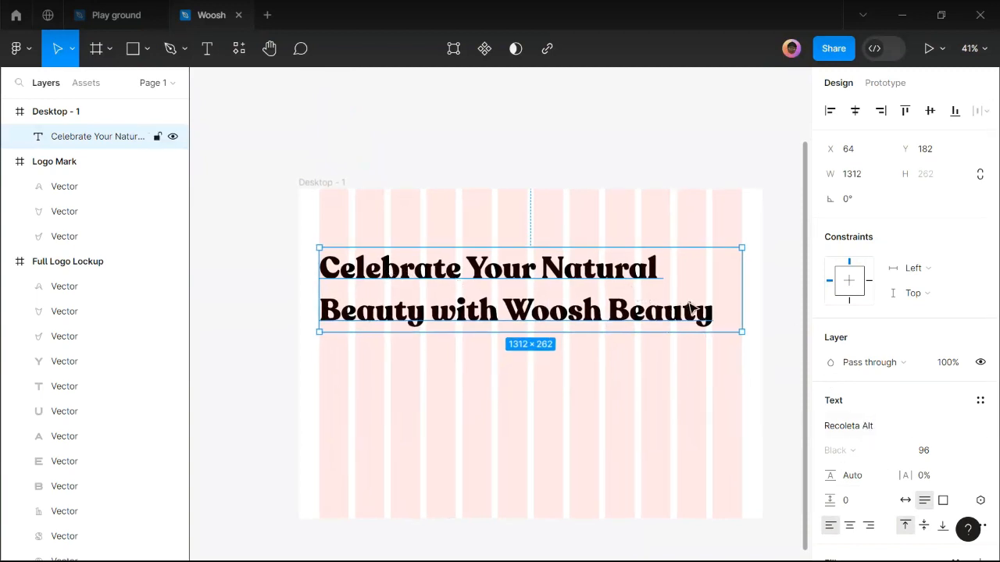
# Set the heading's font size to 72.
pyautogui.click(857, 476)
pyautogui.click(966, 453)
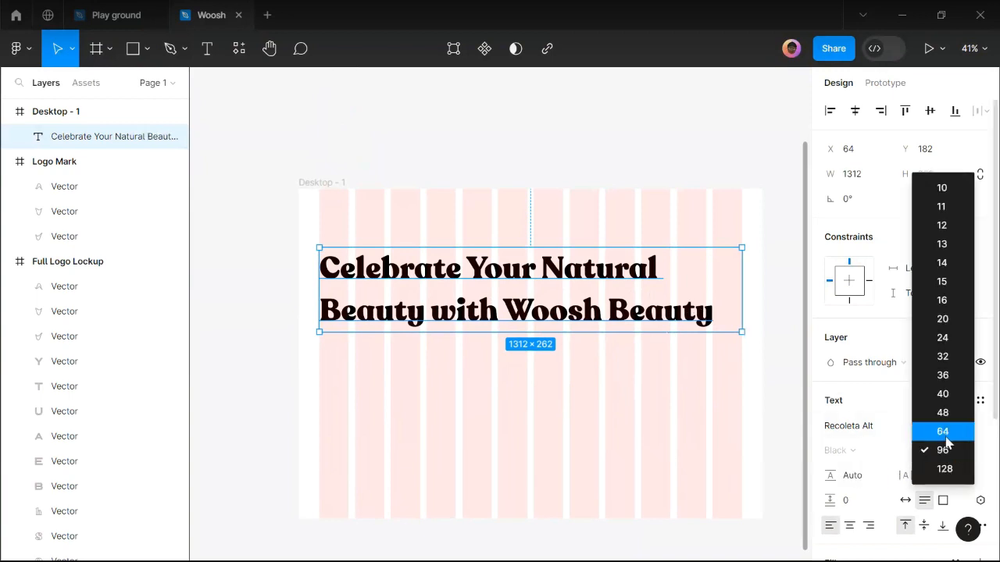
pyautogui.click(945, 439)
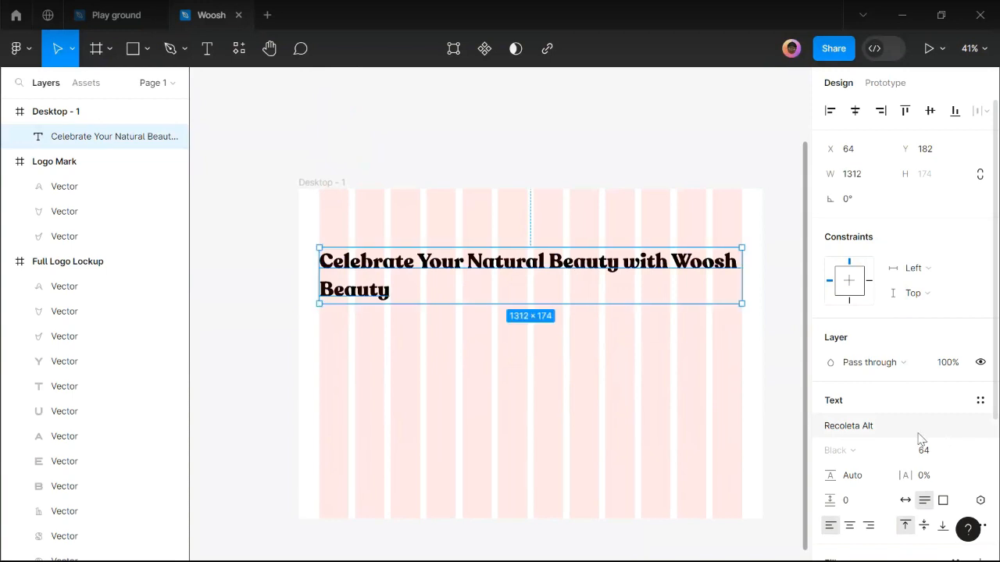
pyautogui.scroll(1, 494, 292)
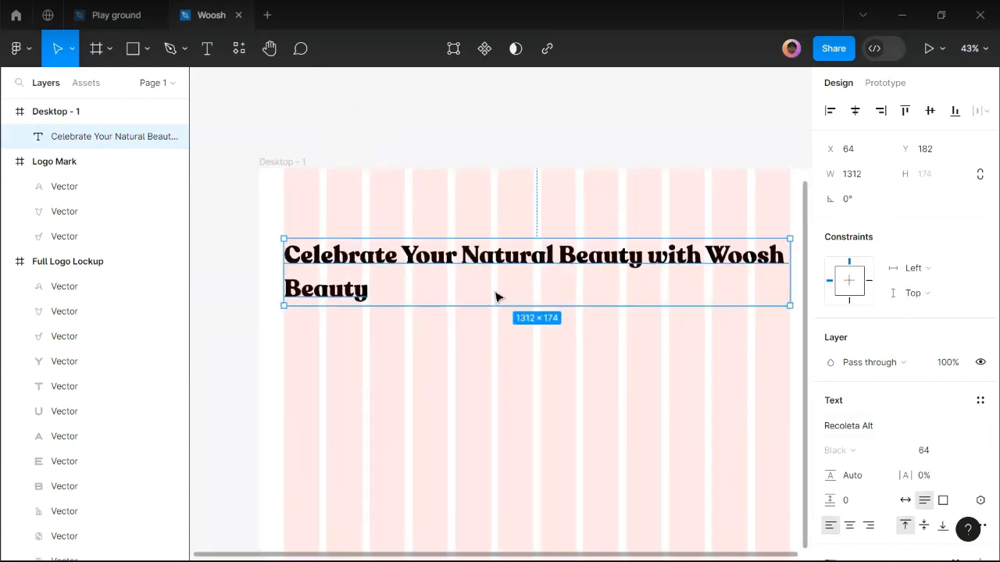
pyautogui.click(936, 452)
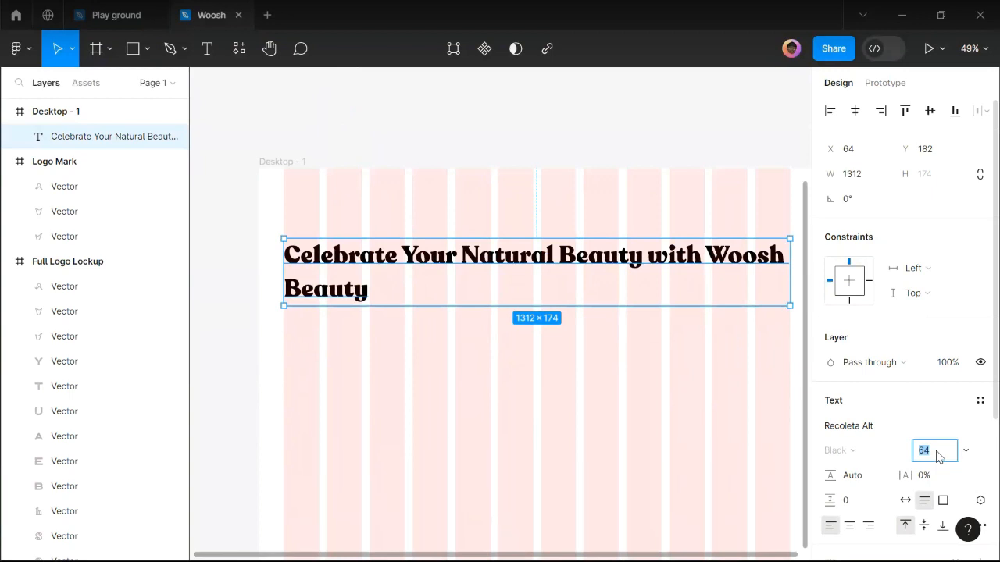
pyautogui.press('Return')
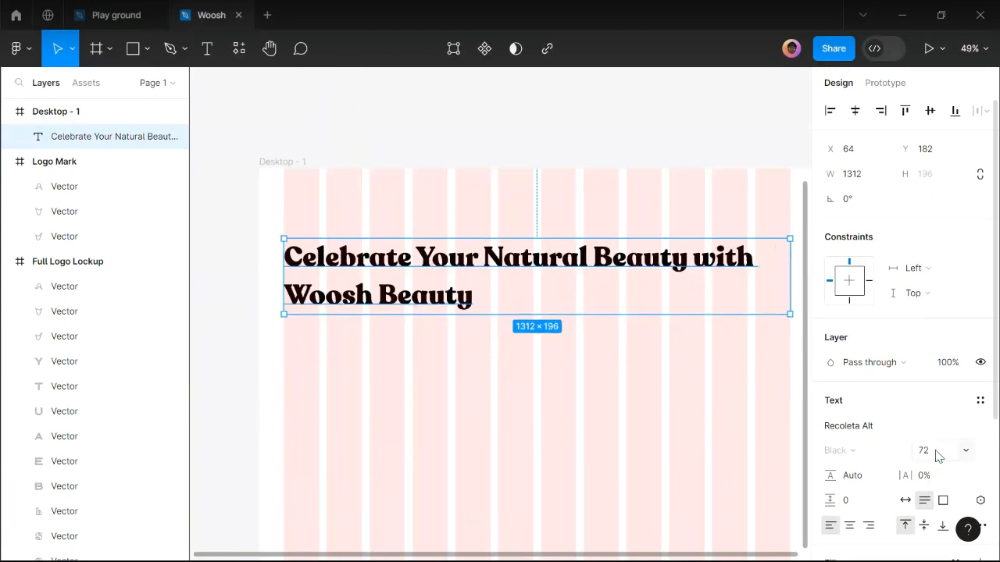
# Give the heading a 72 line height, tightening its box to 1312 × 144.
pyautogui.click(864, 483)
pyautogui.click(559, 399)
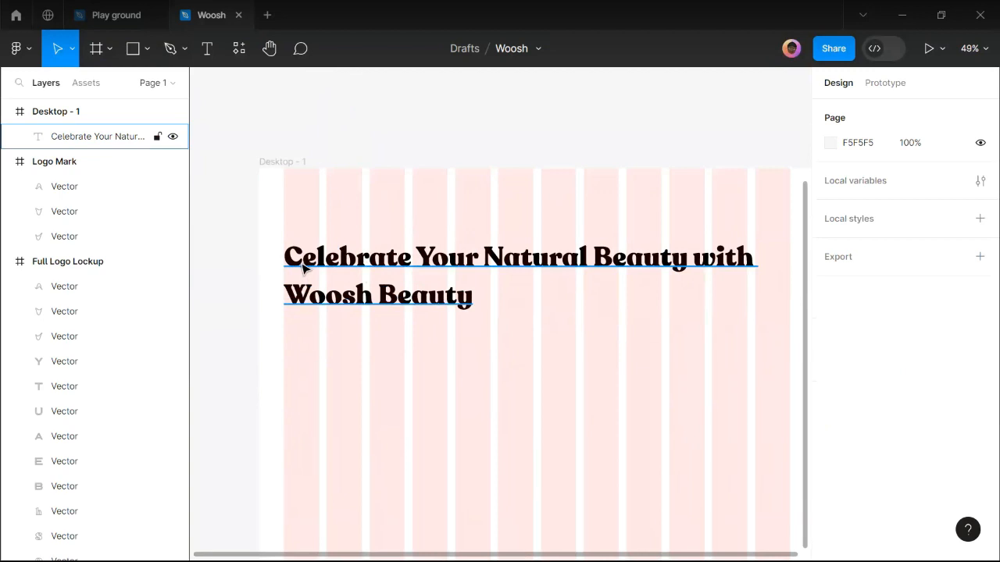
pyautogui.scroll(4, 297, 295)
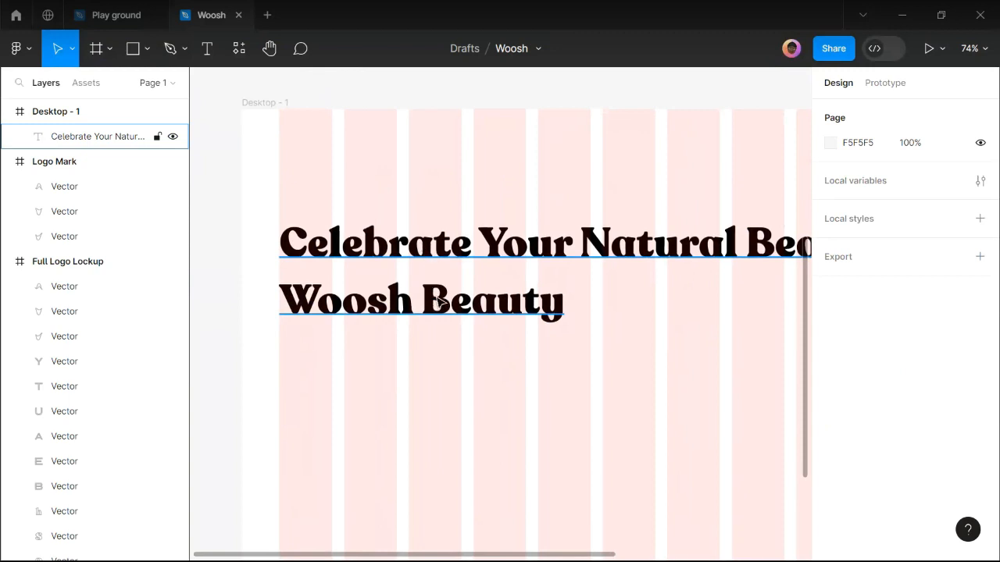
pyautogui.click(513, 238)
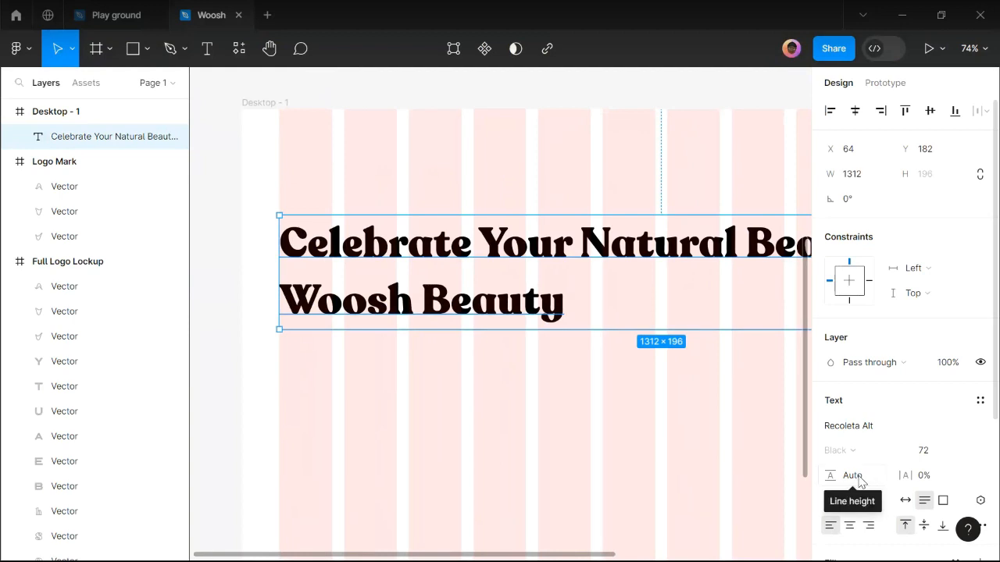
pyautogui.click(864, 479)
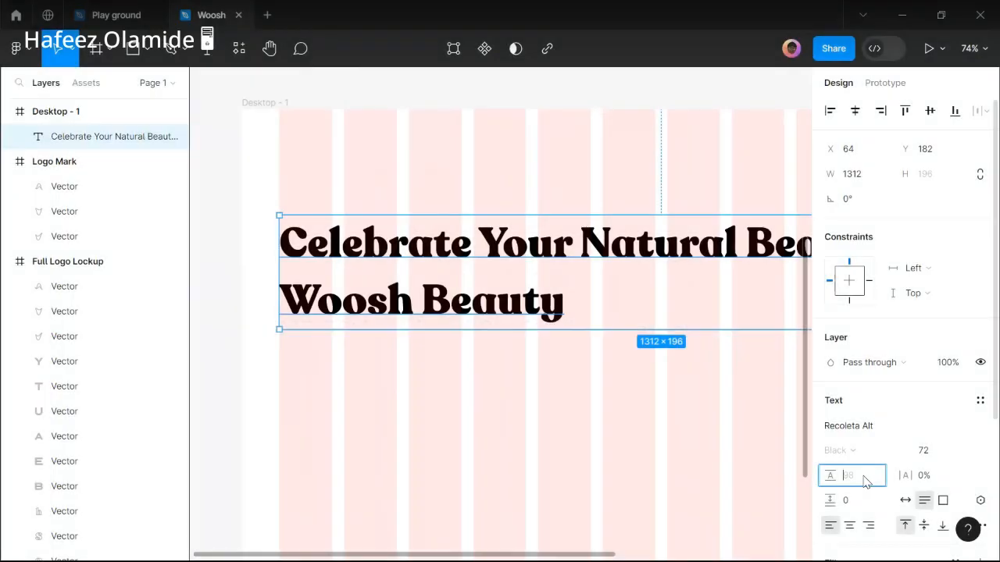
pyautogui.press('Return')
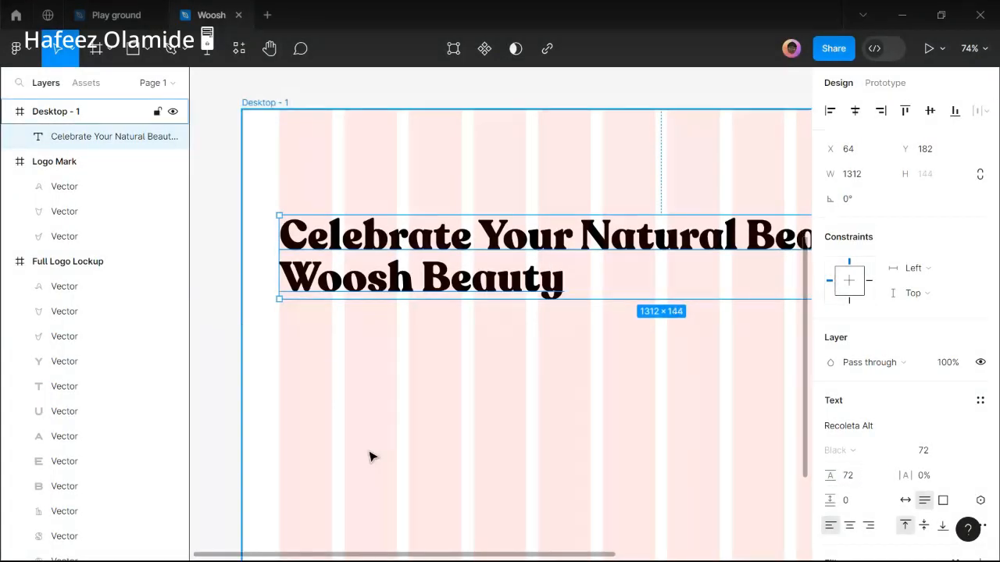
pyautogui.scroll(2, 402, 446)
pyautogui.scroll(-2, 438, 308)
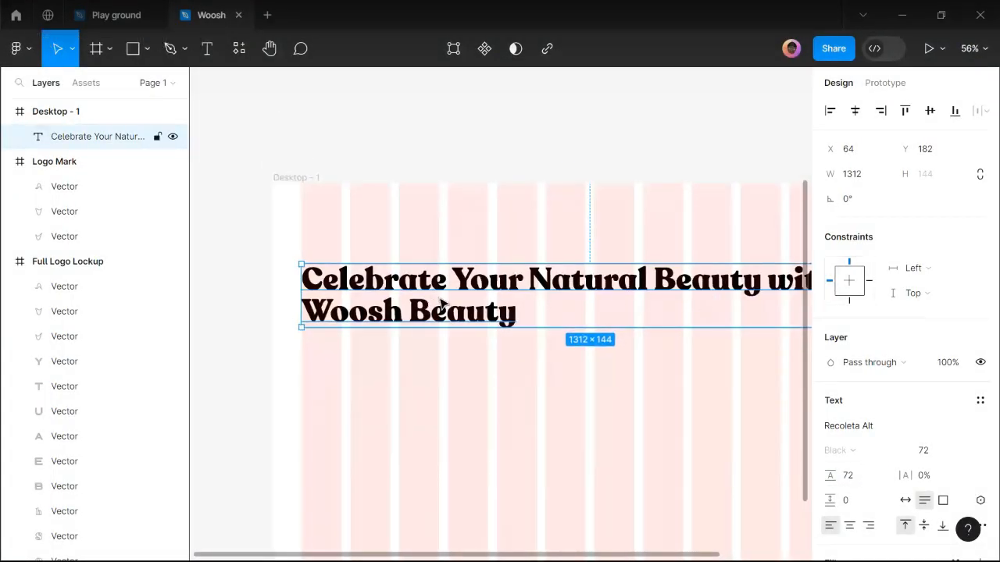
pyautogui.scroll(-2, 441, 305)
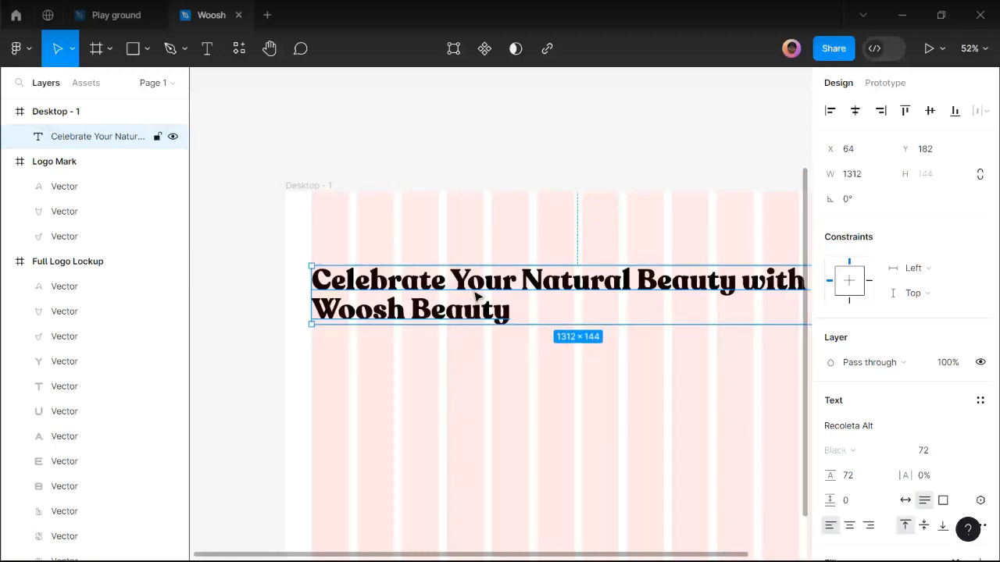
pyautogui.hscroll(2, 509, 299)
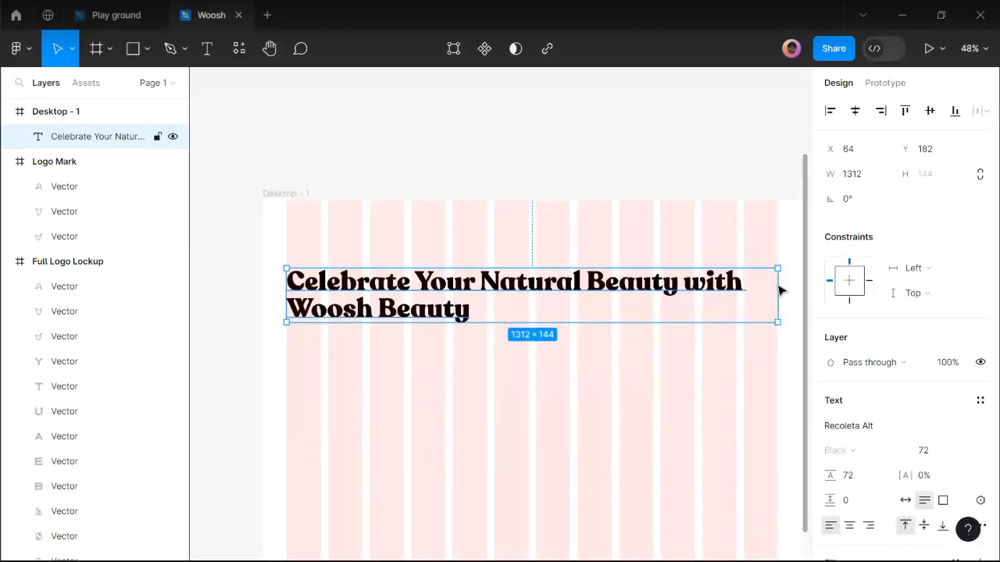
# Narrow the heading box to 1090 wide, centre-align its text, and move it to X 175, Y 217.
pyautogui.moveTo(779, 282); pyautogui.dragTo(732, 283)
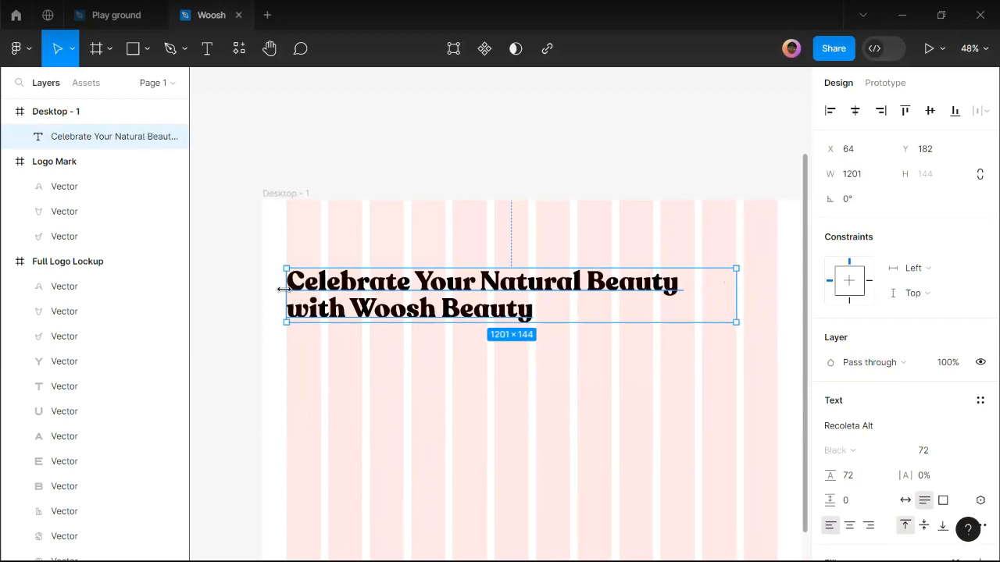
pyautogui.moveTo(303, 287); pyautogui.dragTo(328, 283)
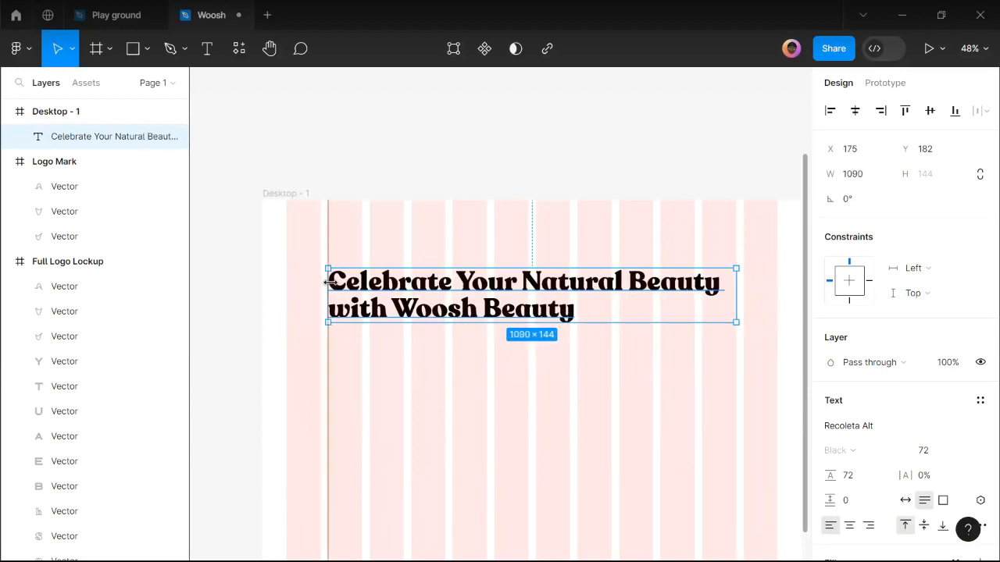
pyautogui.moveTo(405, 312); pyautogui.dragTo(405, 312)
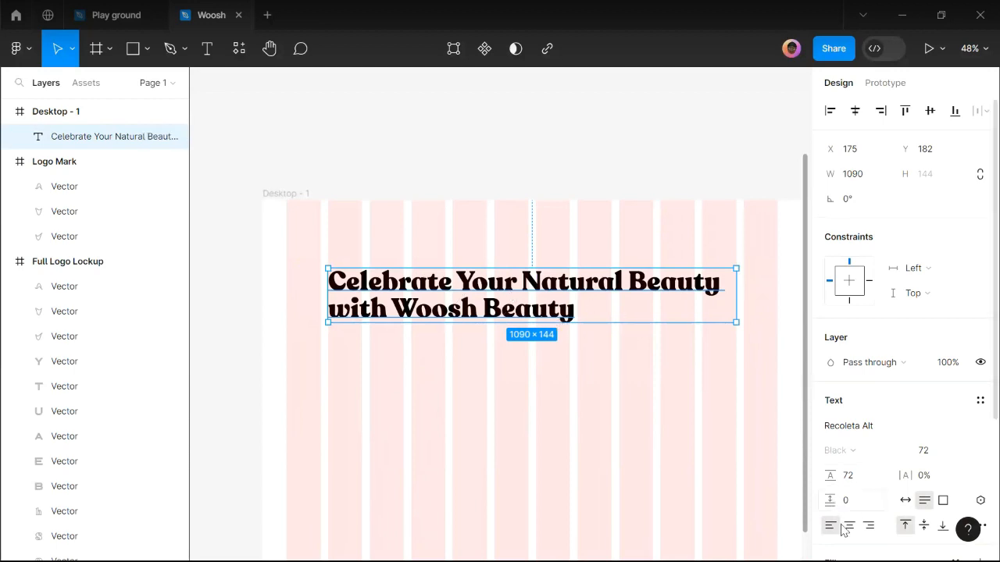
pyautogui.click(850, 525)
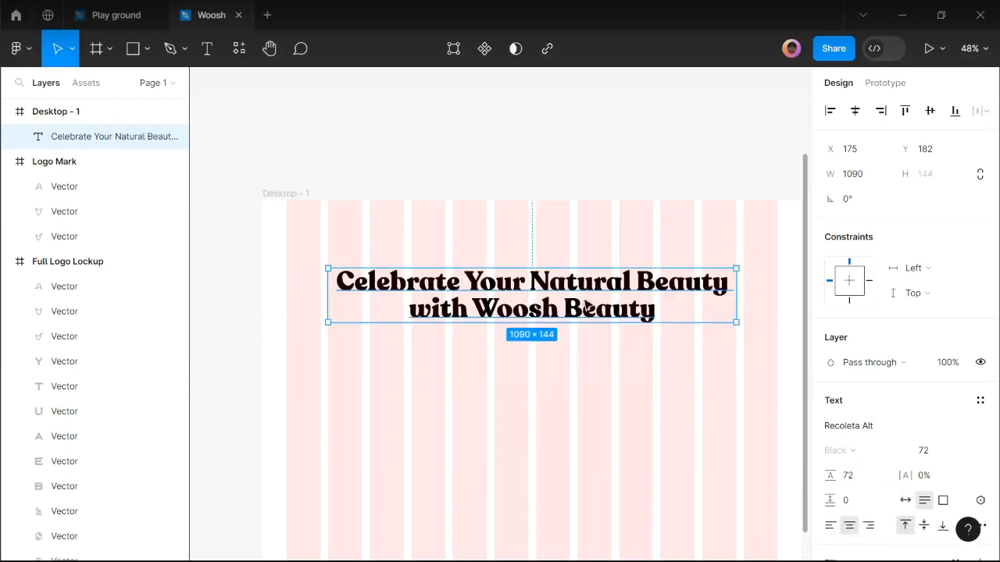
pyautogui.moveTo(587, 289); pyautogui.dragTo(587, 307)
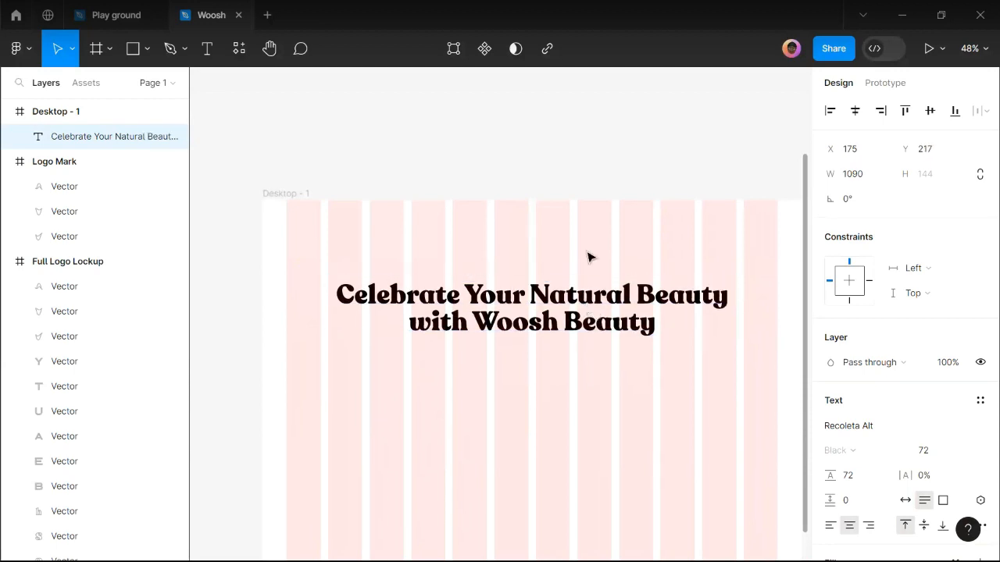
pyautogui.click(569, 187)
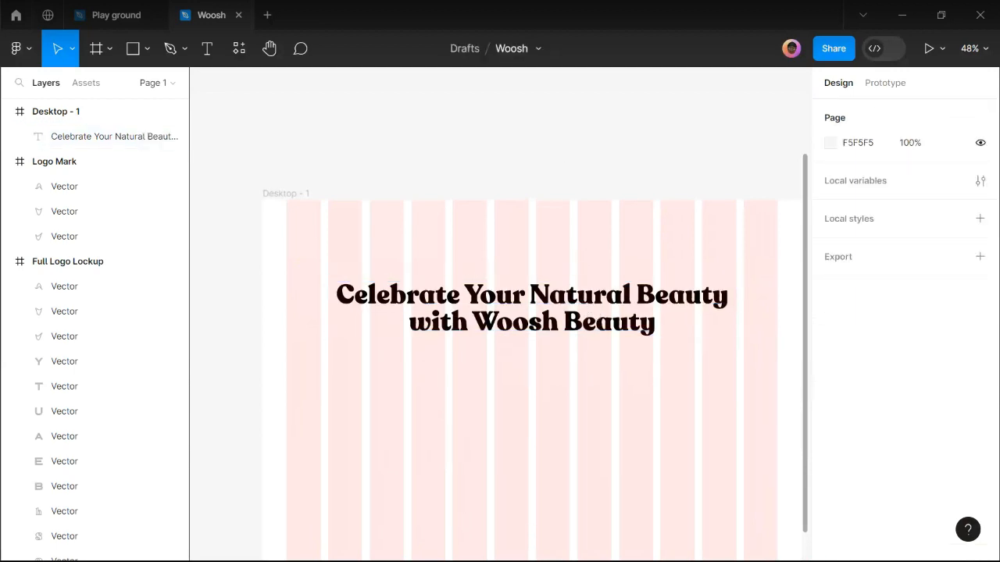
pyautogui.moveTo(416, 544)
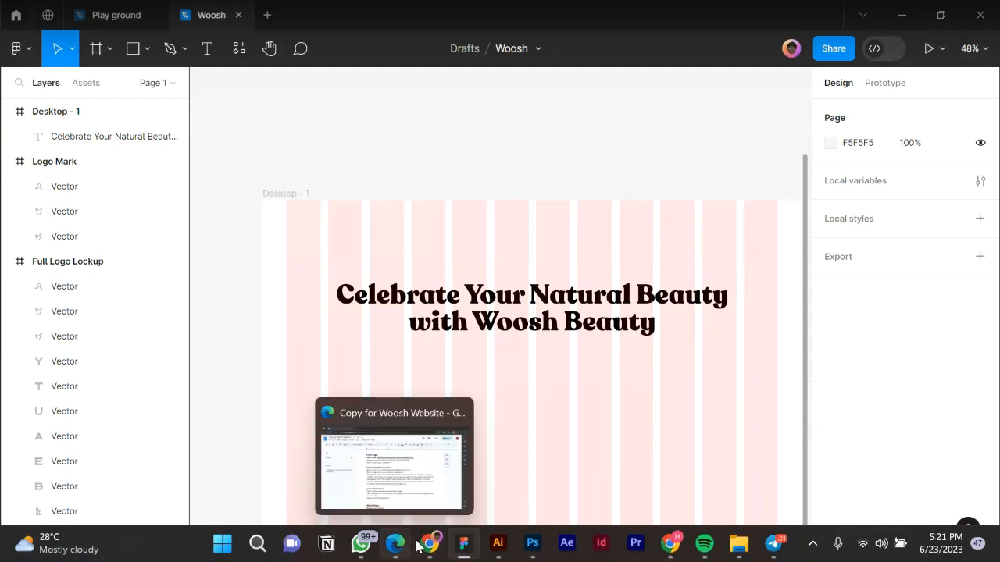
# Select and copy the tagline 'Embrace Authenticity and Own Your Unique Style' from the Hero Page section.
pyautogui.click(398, 489)
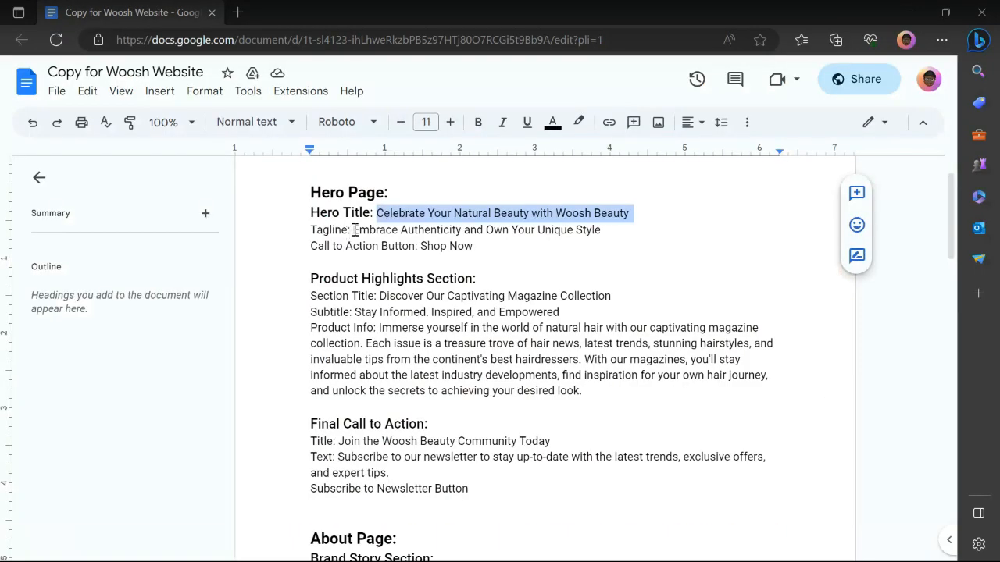
pyautogui.moveTo(353, 230); pyautogui.dragTo(471, 246)
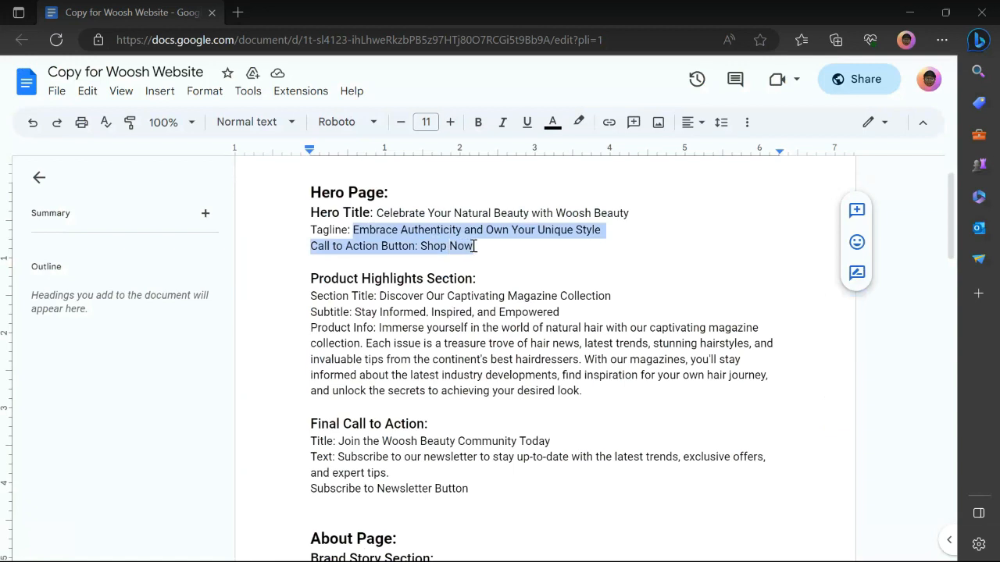
pyautogui.moveTo(479, 245); pyautogui.dragTo(605, 230)
pyautogui.hotkey('ctrl', 'c')
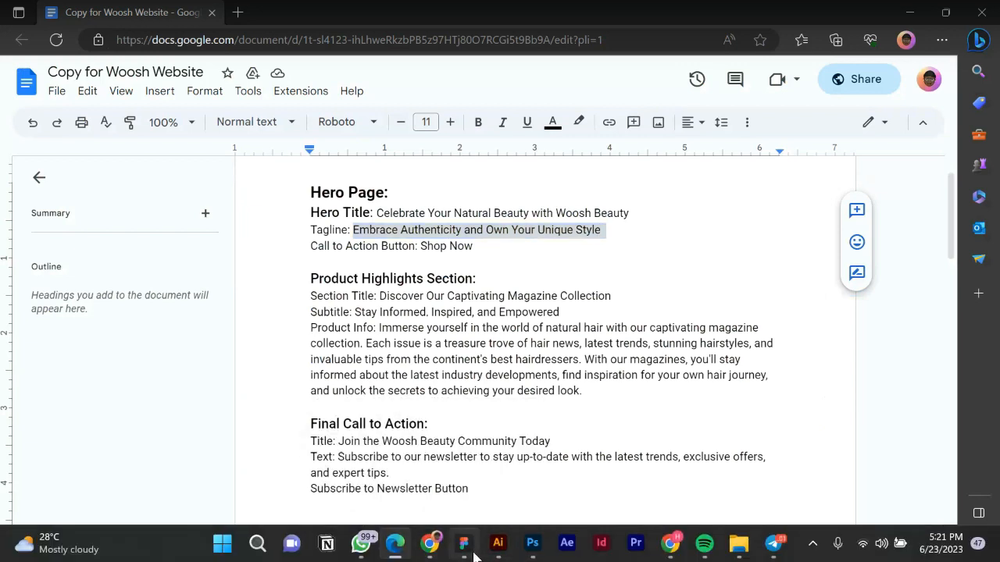
pyautogui.click(471, 549)
# Paste the copied tagline as a new text layer in the Desktop - 1 frame.
pyautogui.click(207, 50)
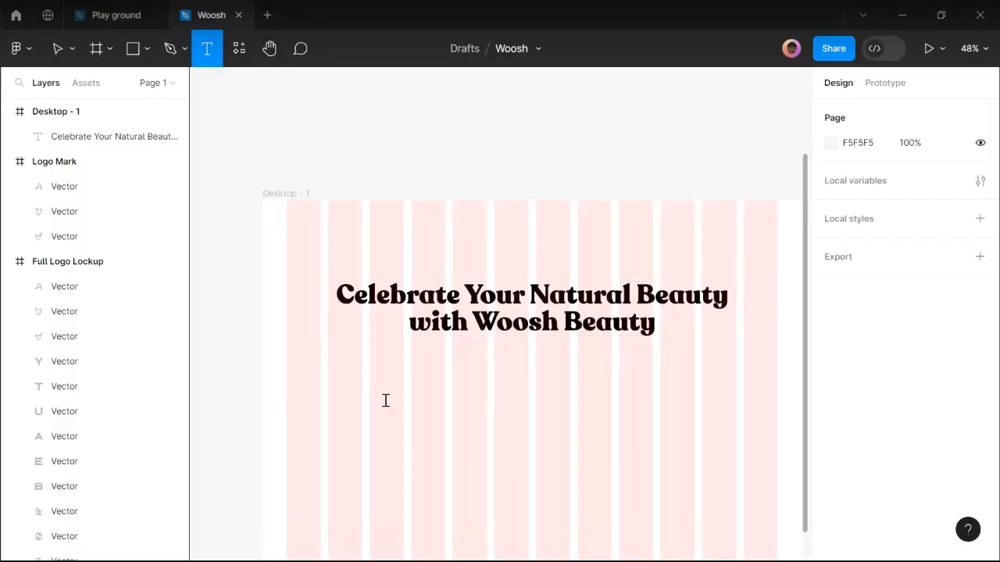
pyautogui.click(385, 401)
pyautogui.hotkey('ctrl', 'v')
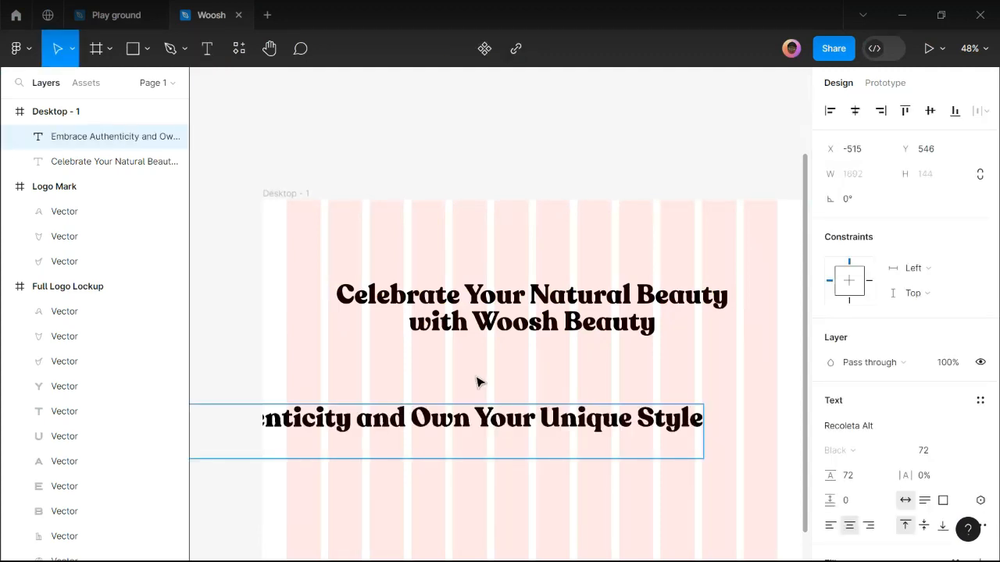
pyautogui.scroll(-2, 480, 379)
pyautogui.press('Escape')
pyautogui.scroll(2, 346, 437)
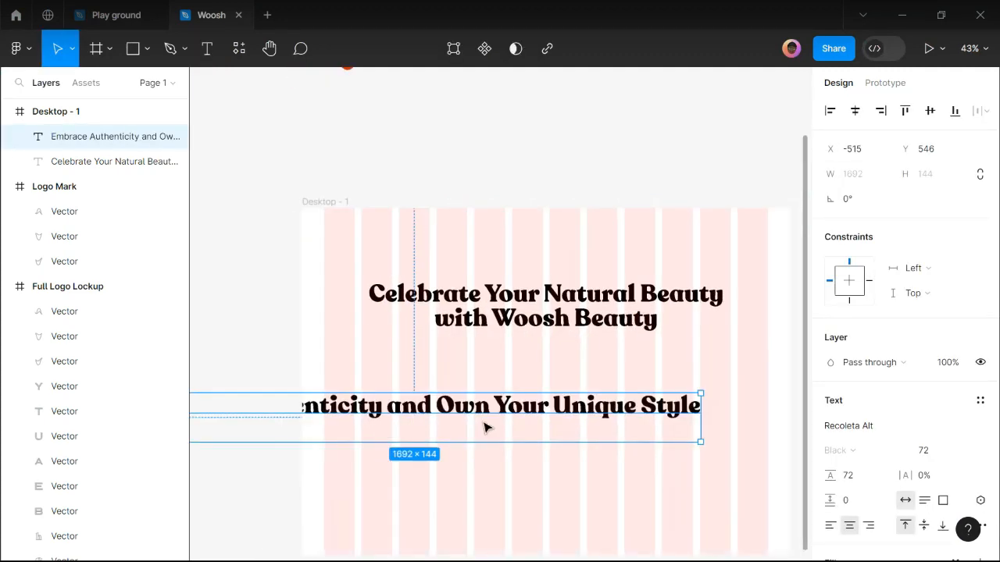
# Style the tagline in Inter Regular 32 and centre it just below the headline.
pyautogui.click(887, 431)
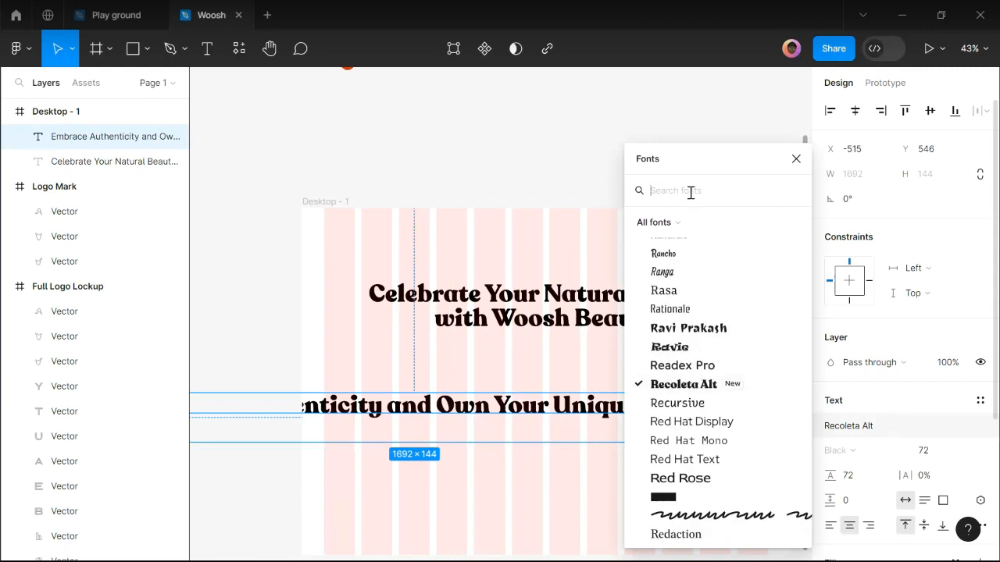
pyautogui.write('ij')
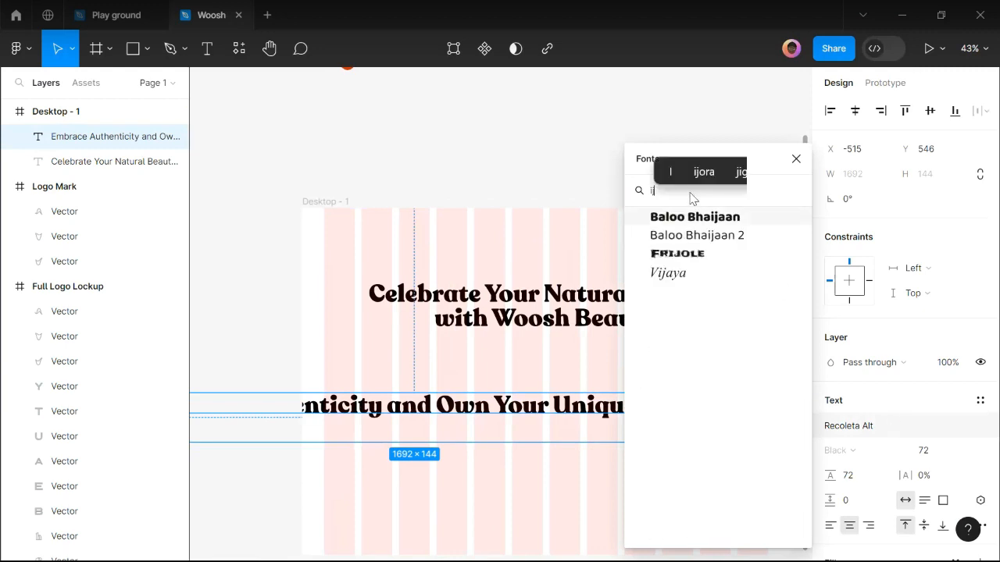
pyautogui.press('BackSpace')
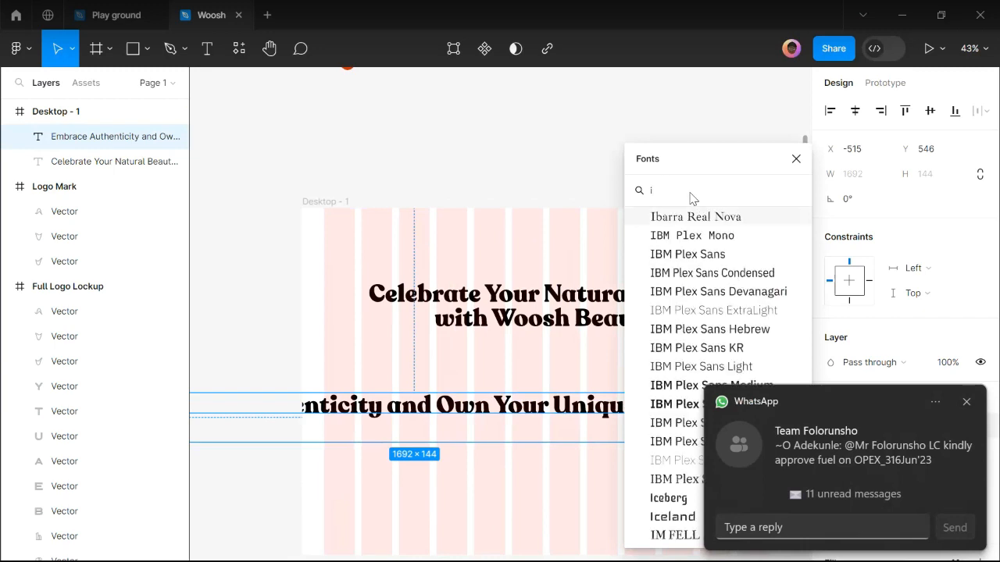
pyautogui.write('nter')
pyautogui.click(717, 214)
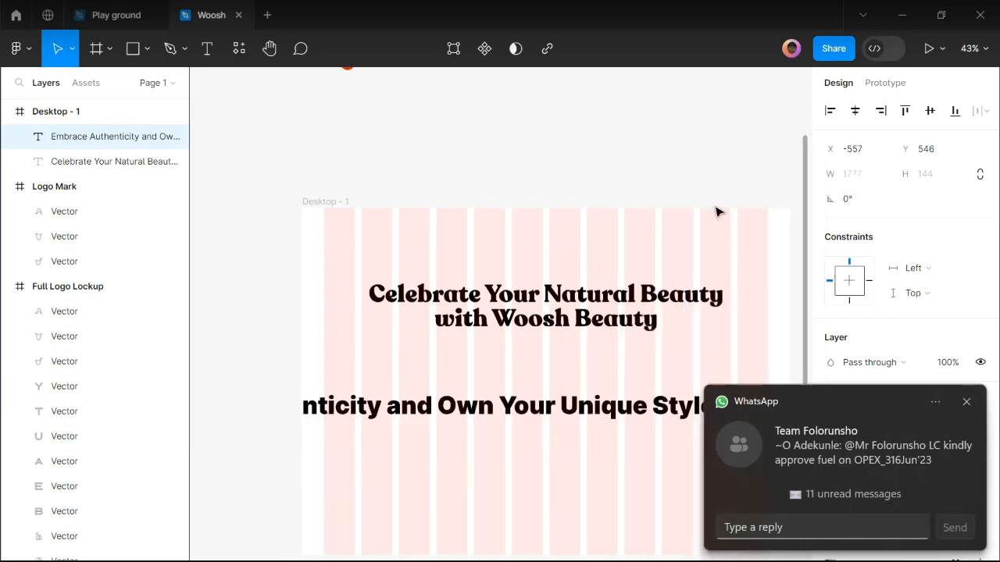
pyautogui.click(967, 401)
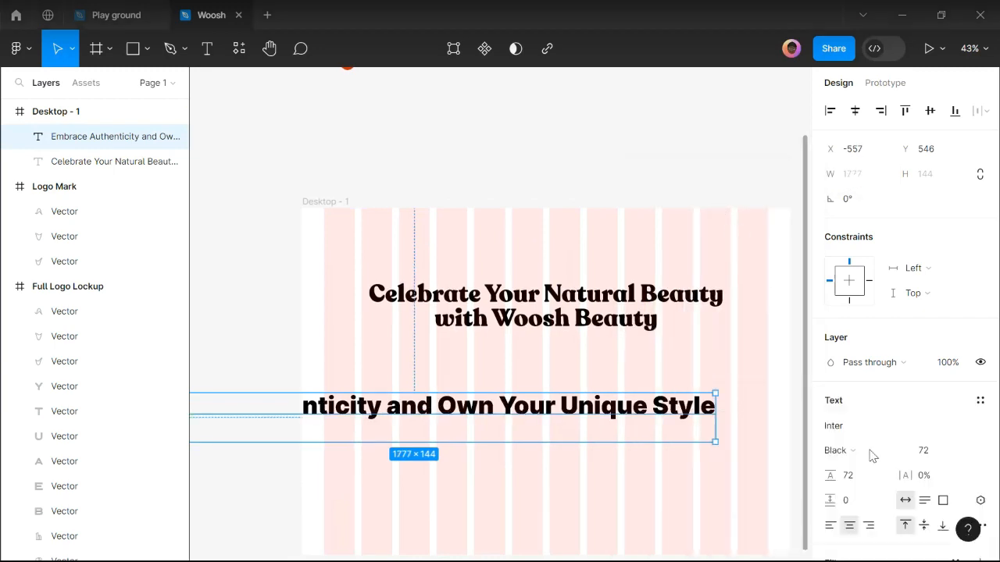
pyautogui.click(867, 451)
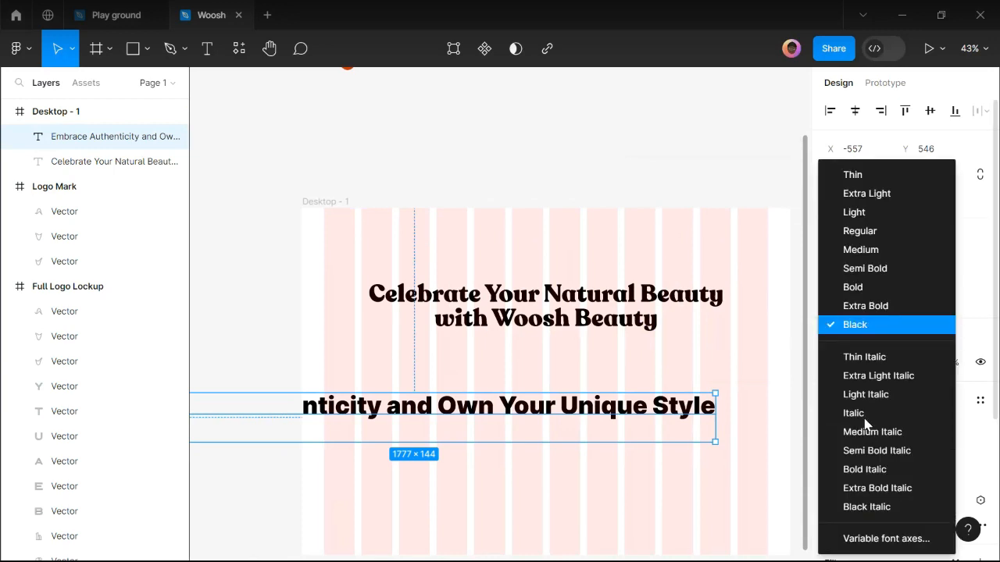
pyautogui.click(859, 231)
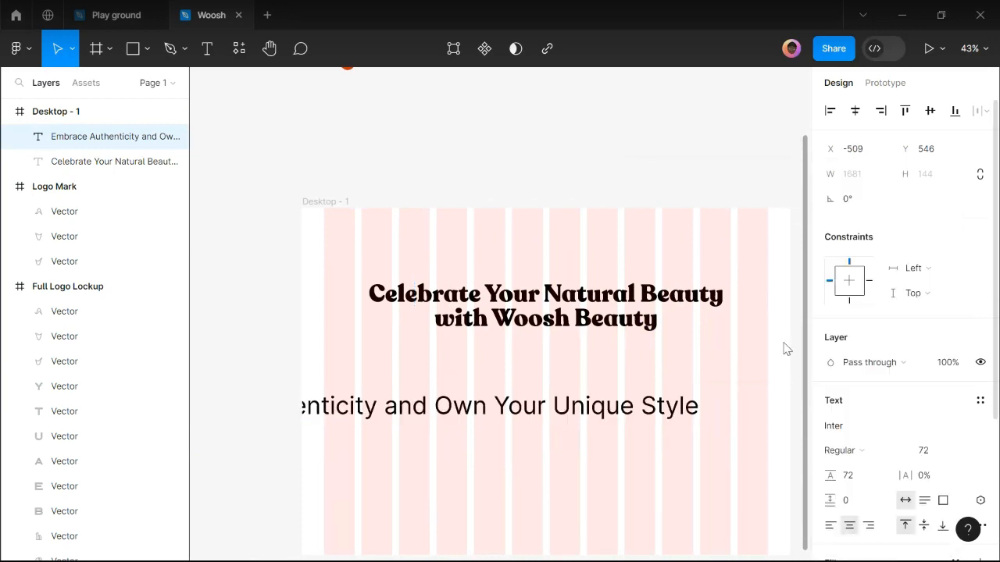
pyautogui.click(967, 453)
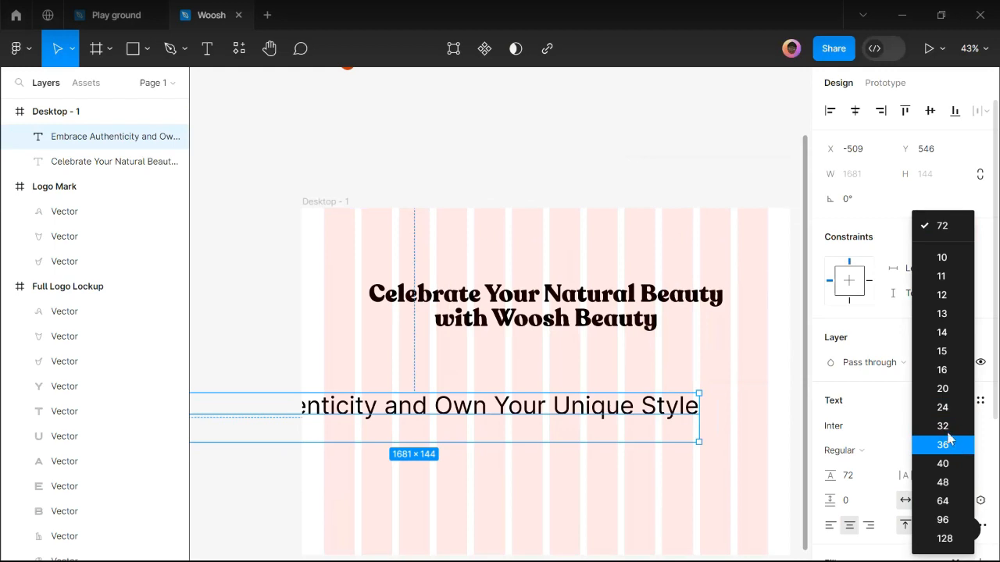
pyautogui.click(944, 427)
pyautogui.moveTo(435, 414); pyautogui.dragTo(570, 367)
pyautogui.doubleClick(441, 373)
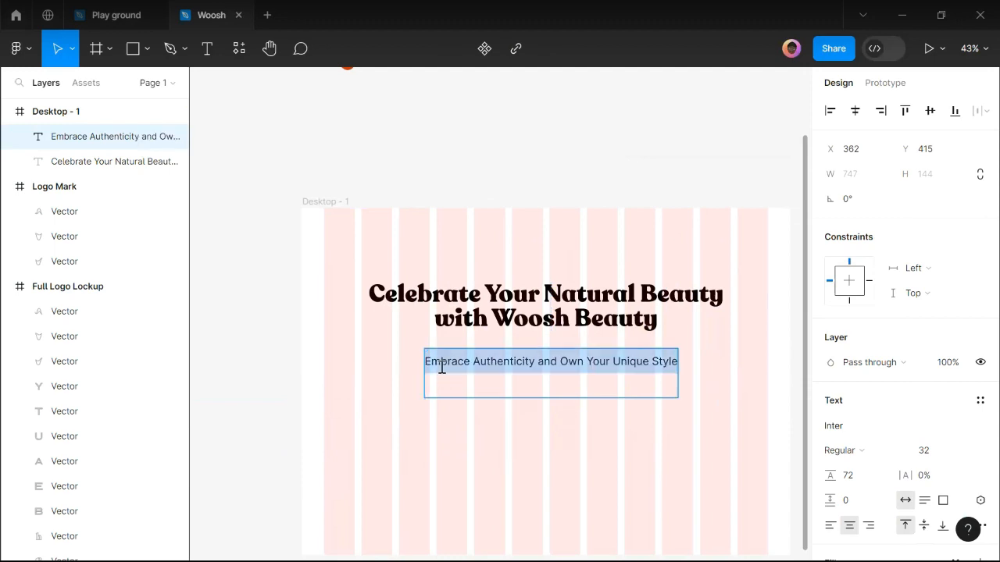
# Delete the tagline's empty second line and nudge the tagline upward.
pyautogui.press('Right')
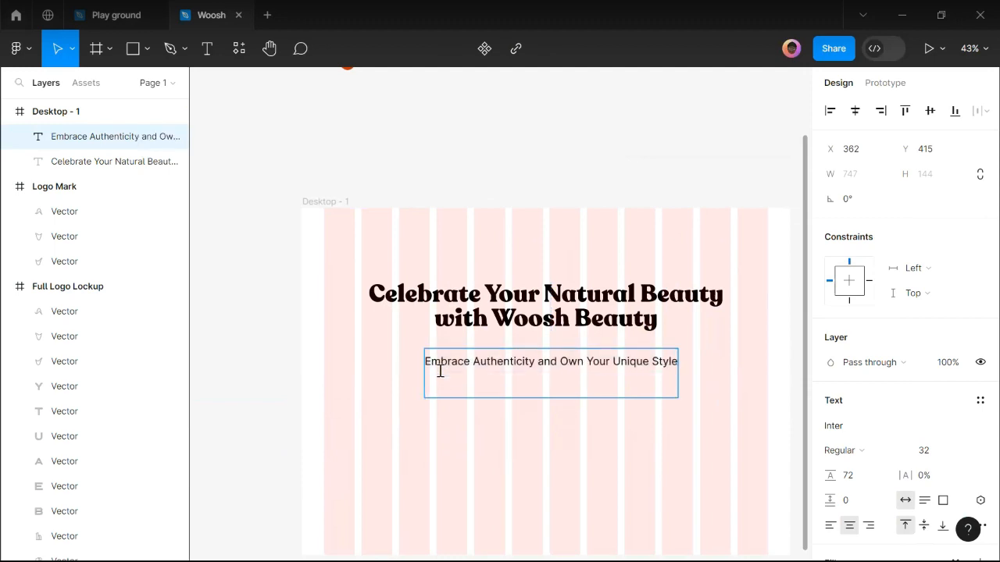
pyautogui.press('BackSpace')
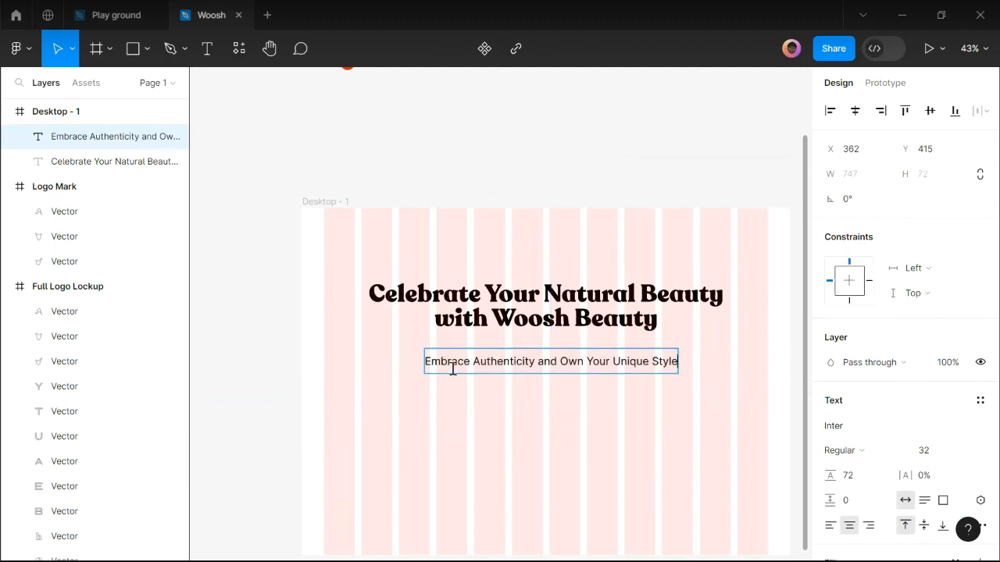
pyautogui.press('Escape')
pyautogui.scroll(2, 524, 372)
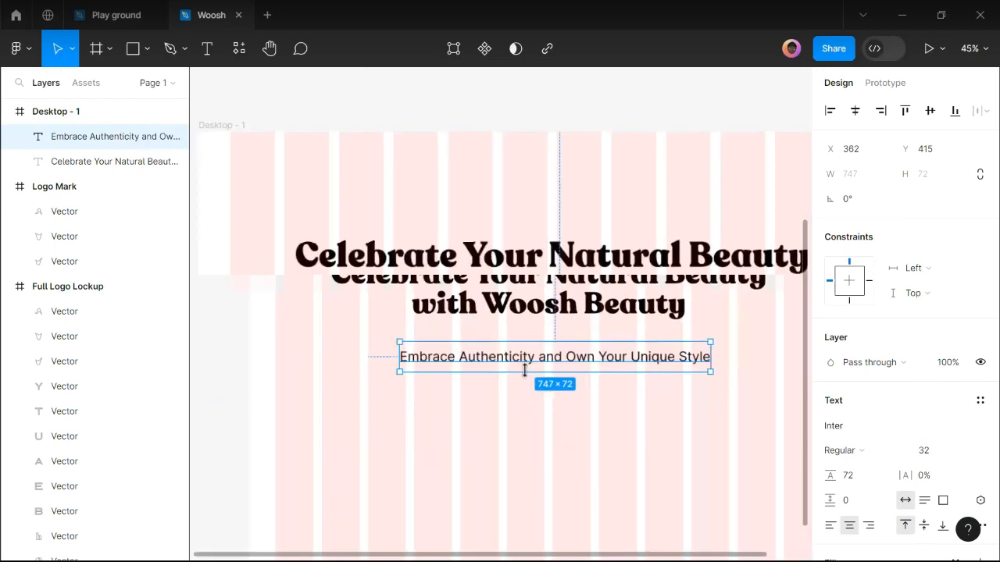
pyautogui.hotkey('shift', 'Up')
pyautogui.hotkey('shift', 'Up')
pyautogui.press('Up')
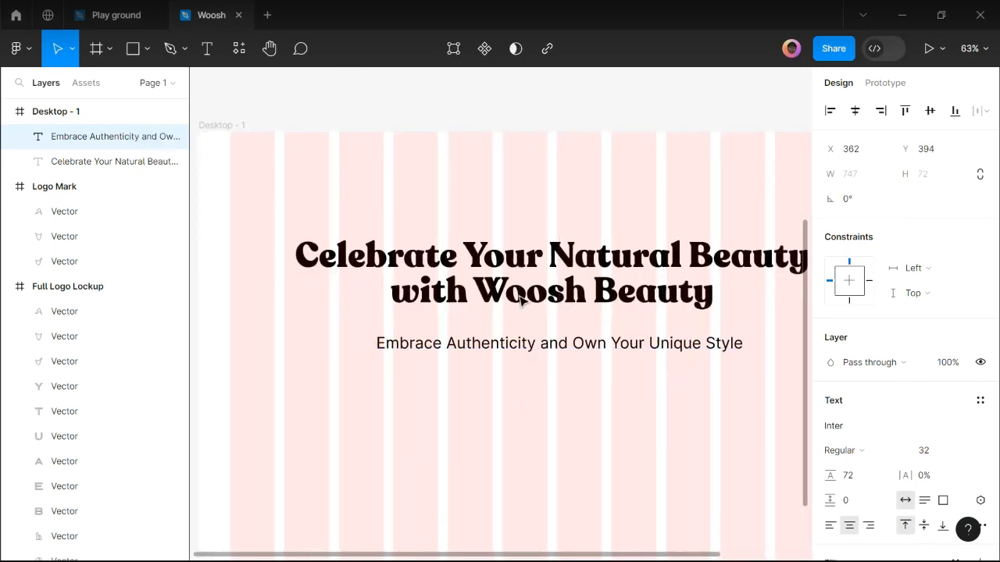
# Set the spacing between headline and tagline to 16, after first trying 24.
pyautogui.keyDown('shift'); pyautogui.click(520, 301); pyautogui.keyUp('shift')
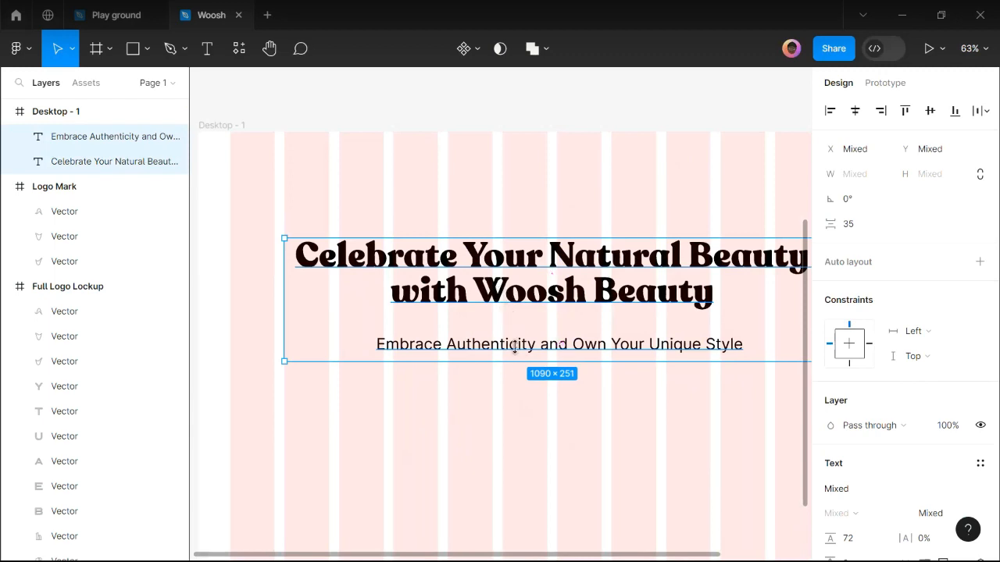
pyautogui.click(852, 228)
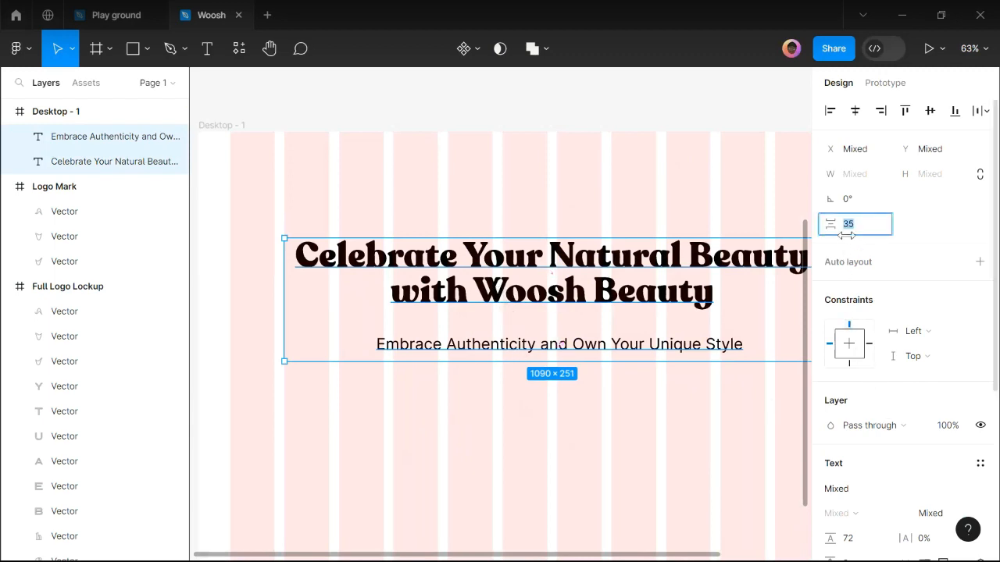
pyautogui.write('24')
pyautogui.press('Return')
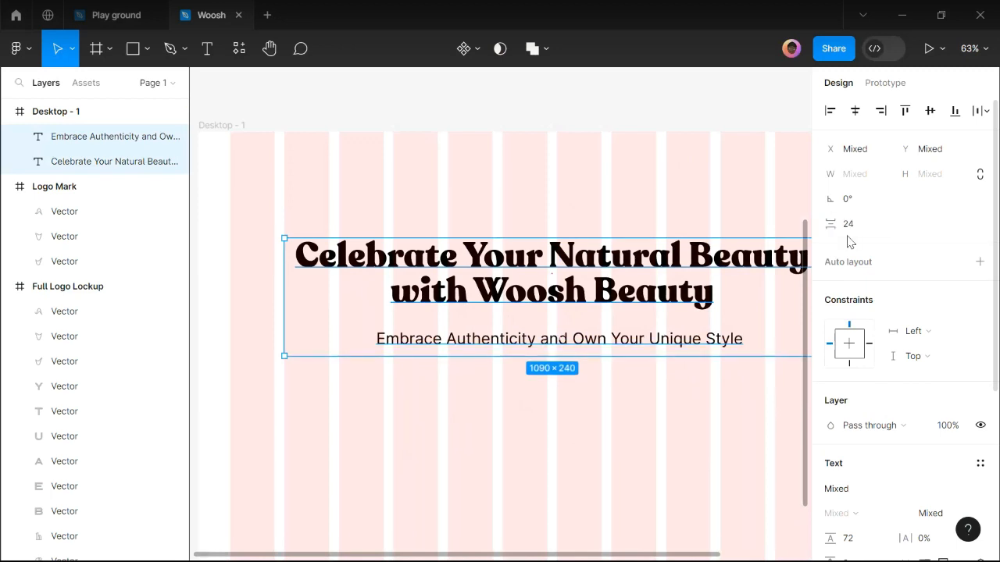
pyautogui.click(862, 228)
pyautogui.write('16')
pyautogui.press('Return')
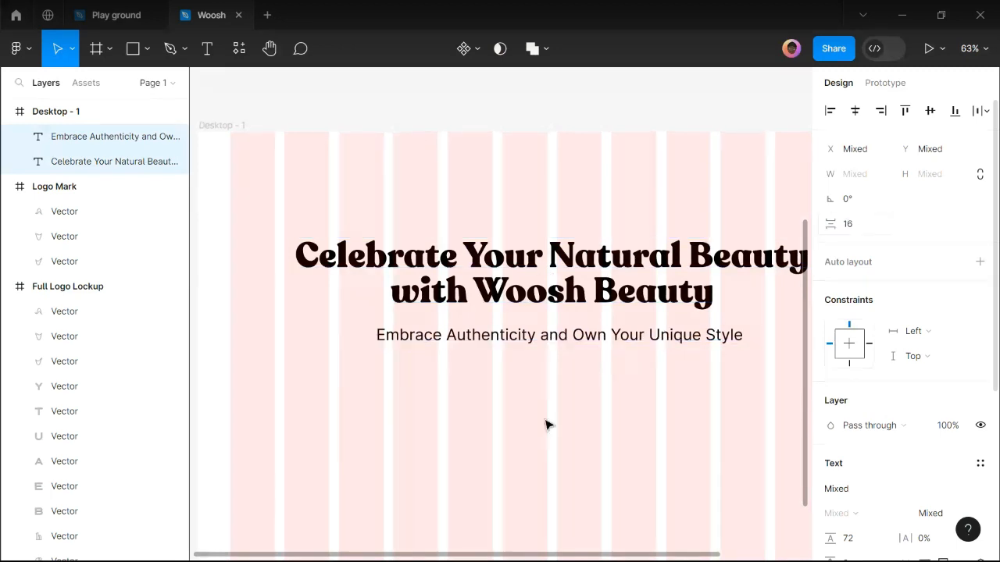
pyautogui.click(525, 346)
pyautogui.click(524, 346)
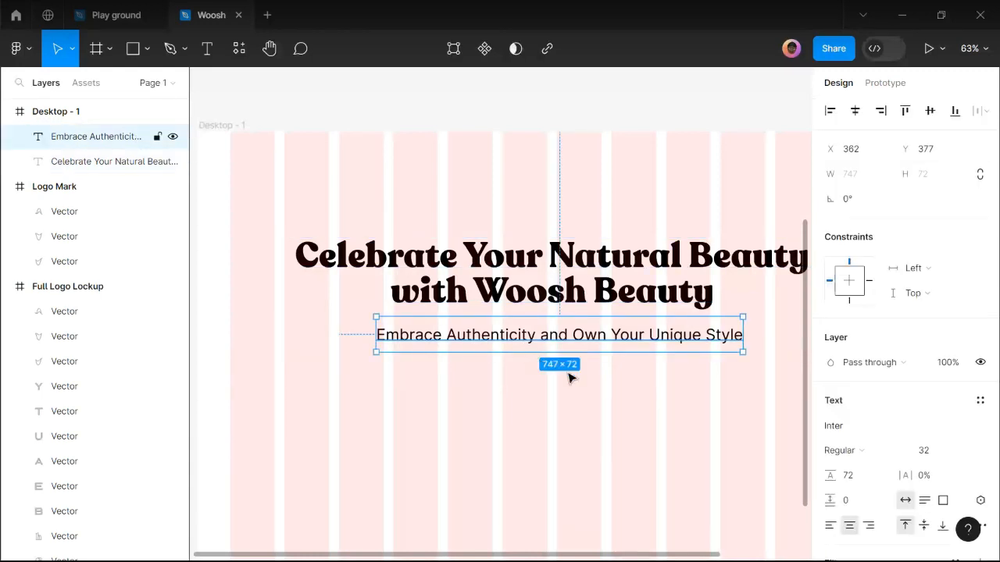
pyautogui.click(863, 483)
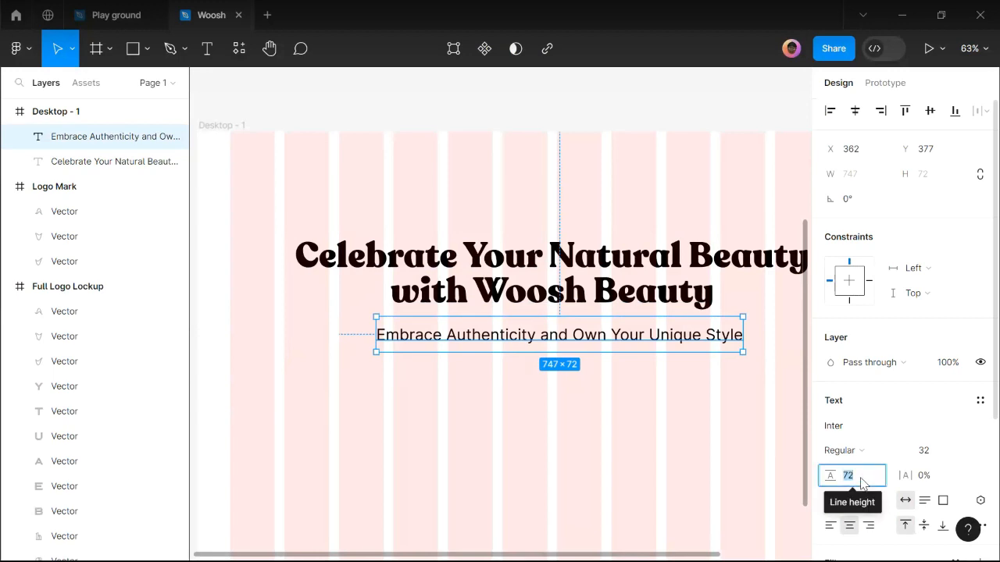
pyautogui.write('46')
pyautogui.press('Return')
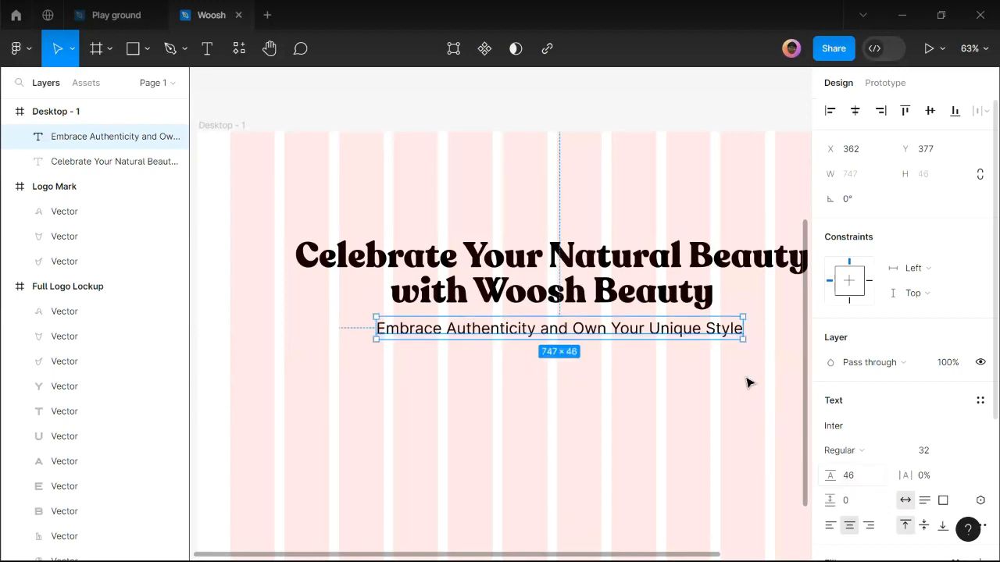
pyautogui.moveTo(669, 339); pyautogui.dragTo(671, 349)
pyautogui.keyDown('shift'); pyautogui.click(649, 303); pyautogui.keyUp('shift')
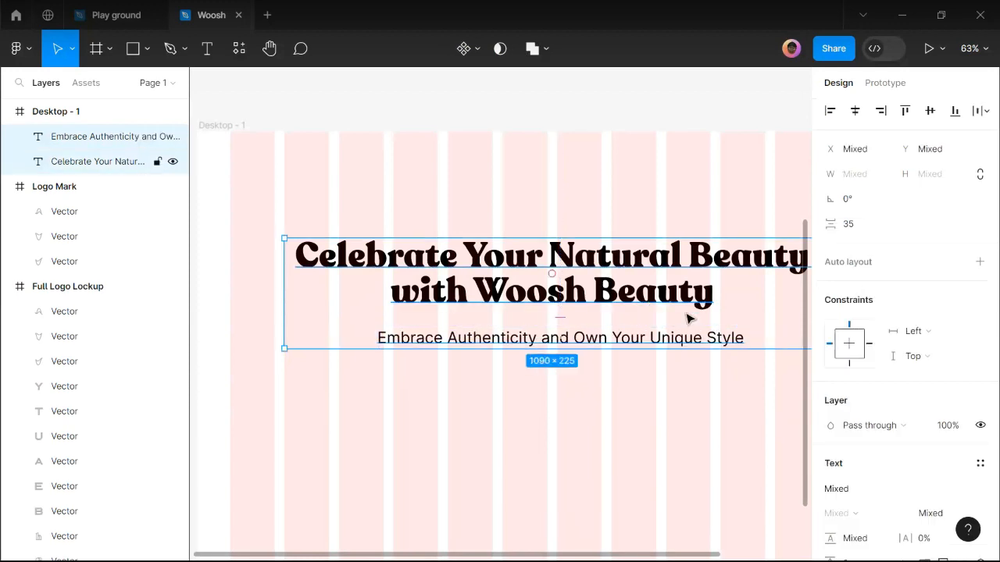
pyautogui.click(859, 226)
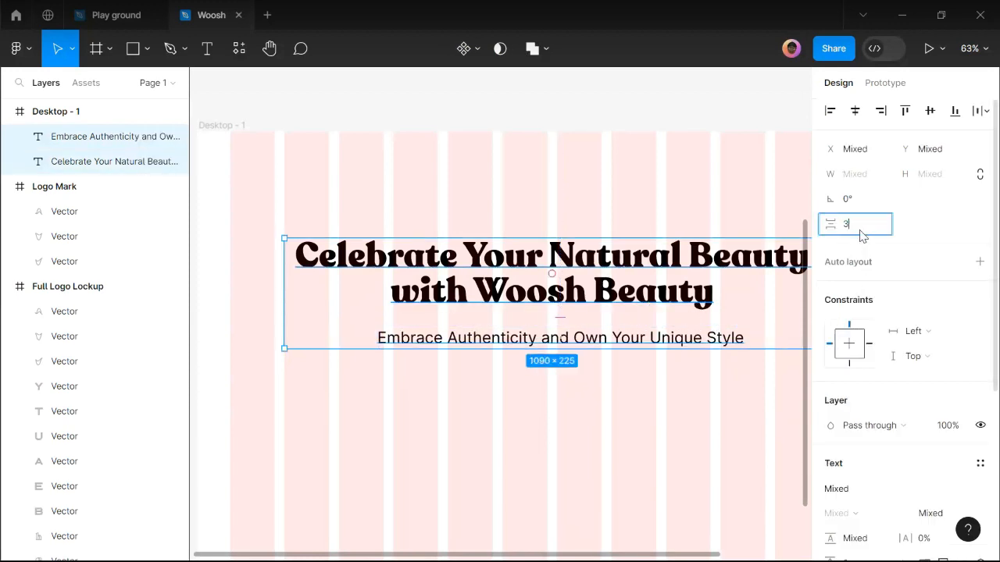
pyautogui.write('36')
pyautogui.press('Return')
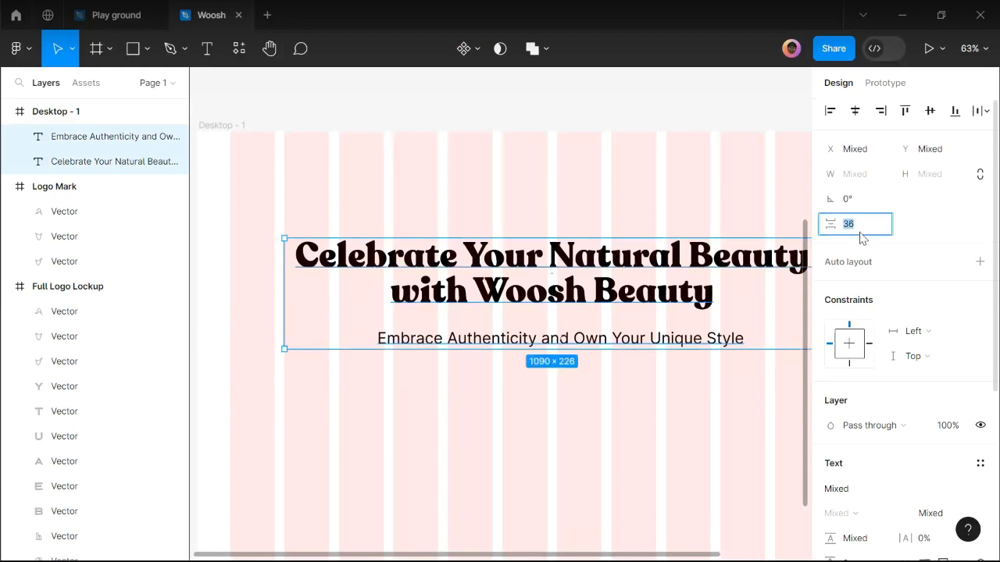
pyautogui.press('Return')
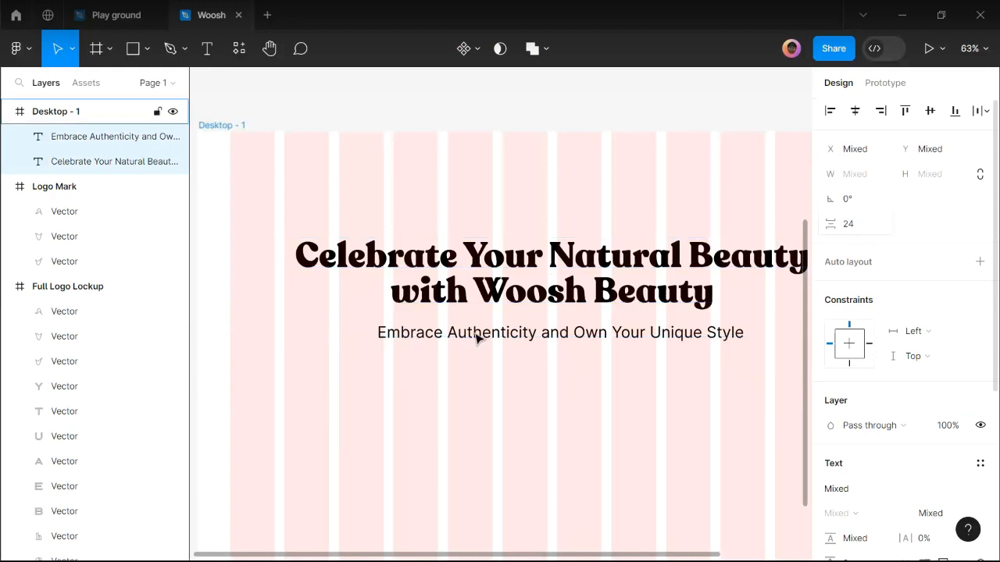
pyautogui.scroll(-1, 475, 335)
pyautogui.scroll(-2, 426, 380)
pyautogui.scroll(-1, 452, 390)
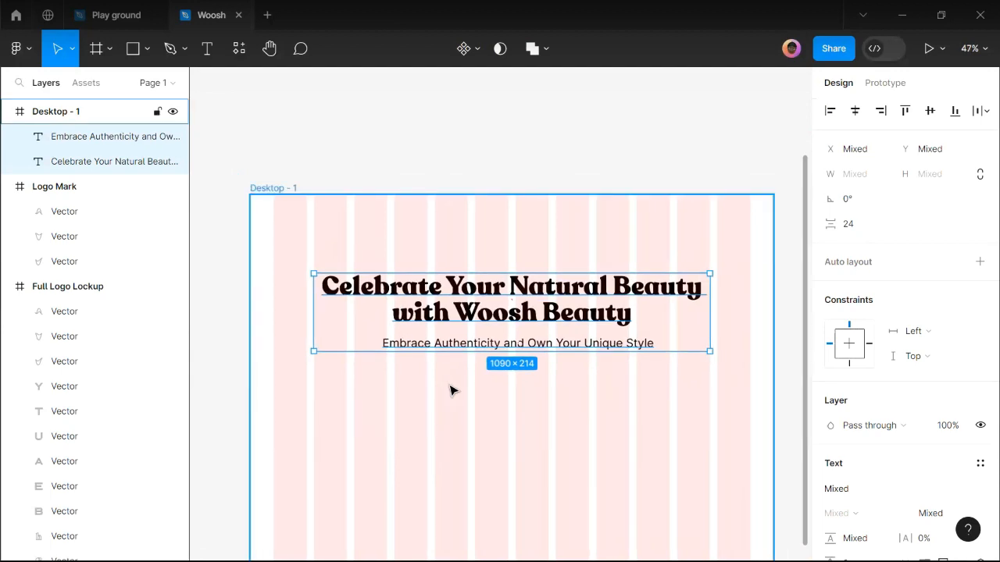
pyautogui.click(424, 374)
pyautogui.scroll(1, 424, 375)
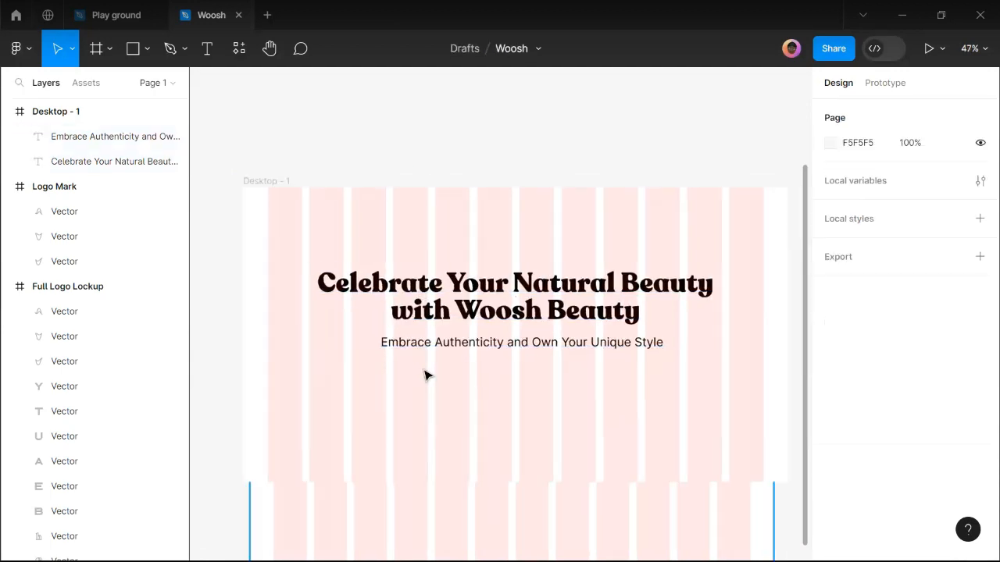
pyautogui.click(456, 344)
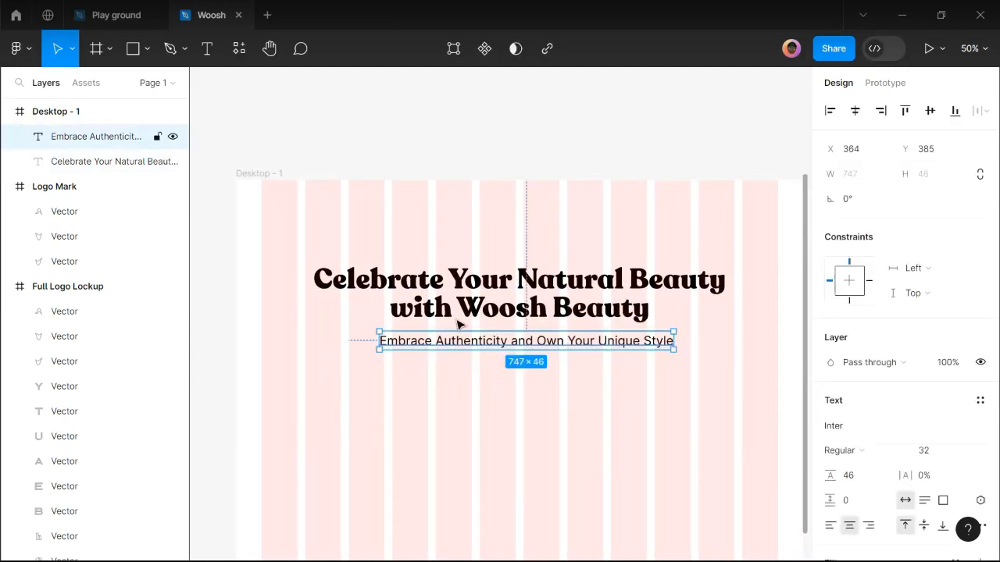
pyautogui.keyDown('shift'); pyautogui.click(458, 315); pyautogui.keyUp('shift')
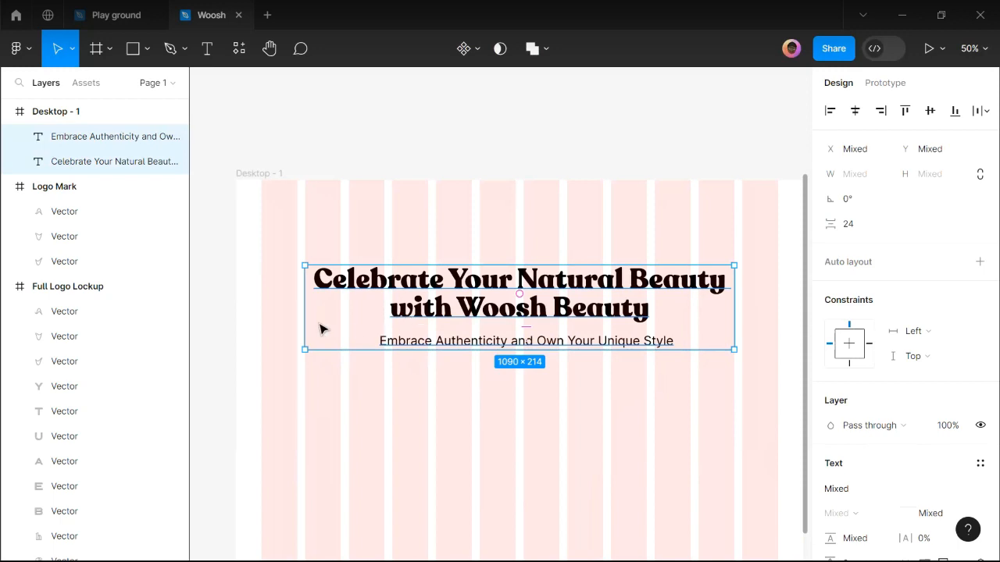
pyautogui.scroll(-1, 323, 328)
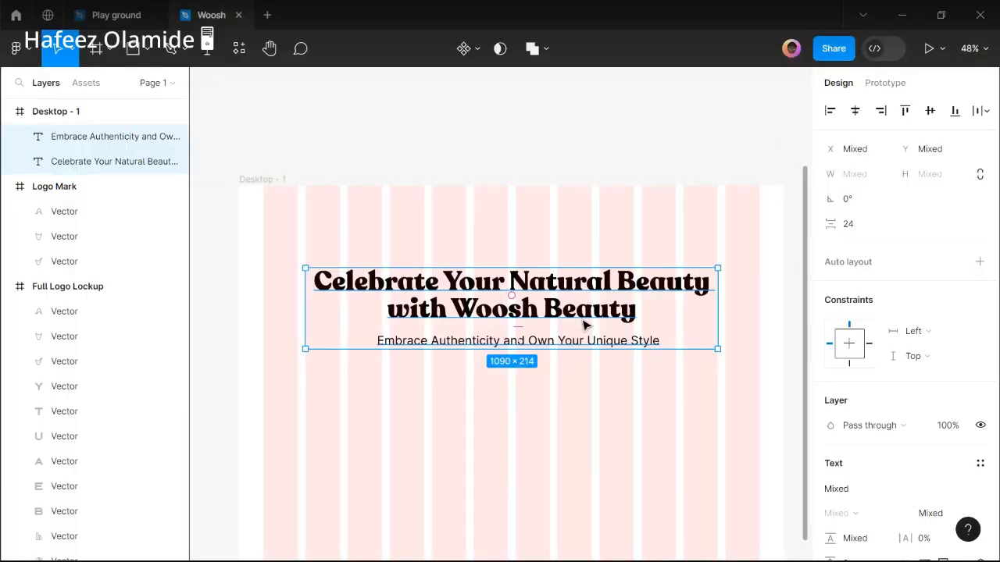
# Wrap the title and tagline in auto layout with Shift+A, then select both text layers.
pyautogui.click(492, 233)
pyautogui.moveTo(465, 450); pyautogui.dragTo(547, 262)
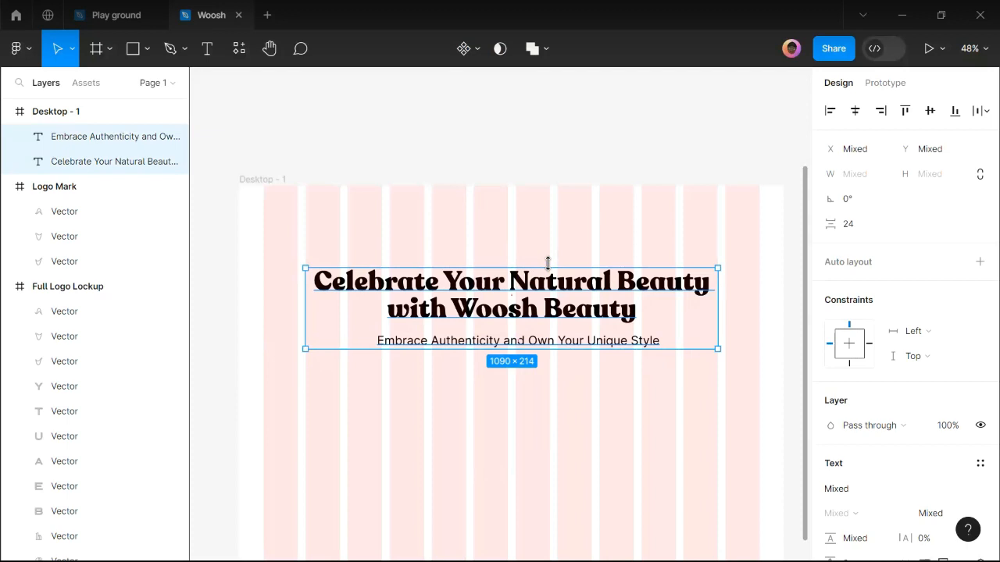
pyautogui.hotkey('shift', 'a')
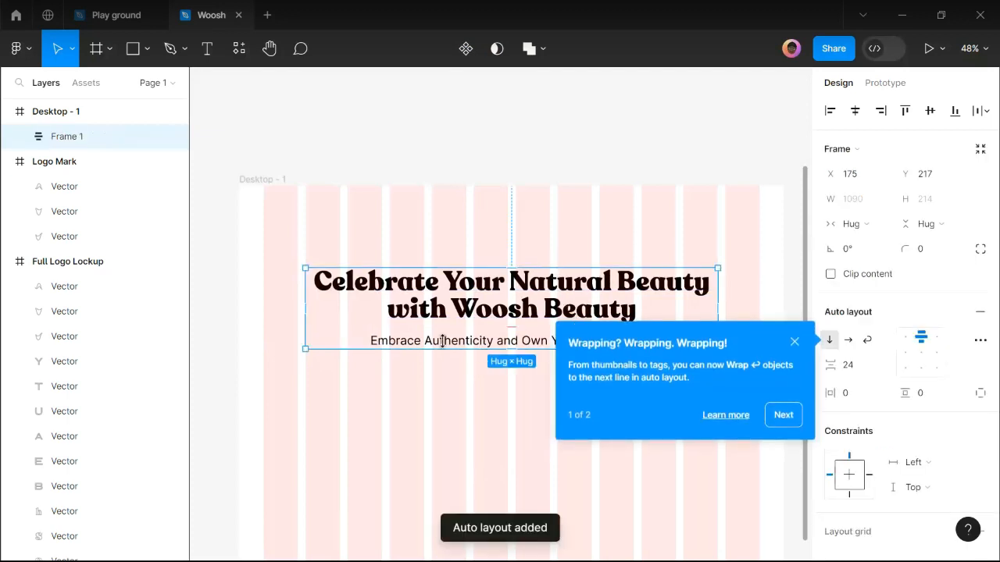
pyautogui.click(795, 341)
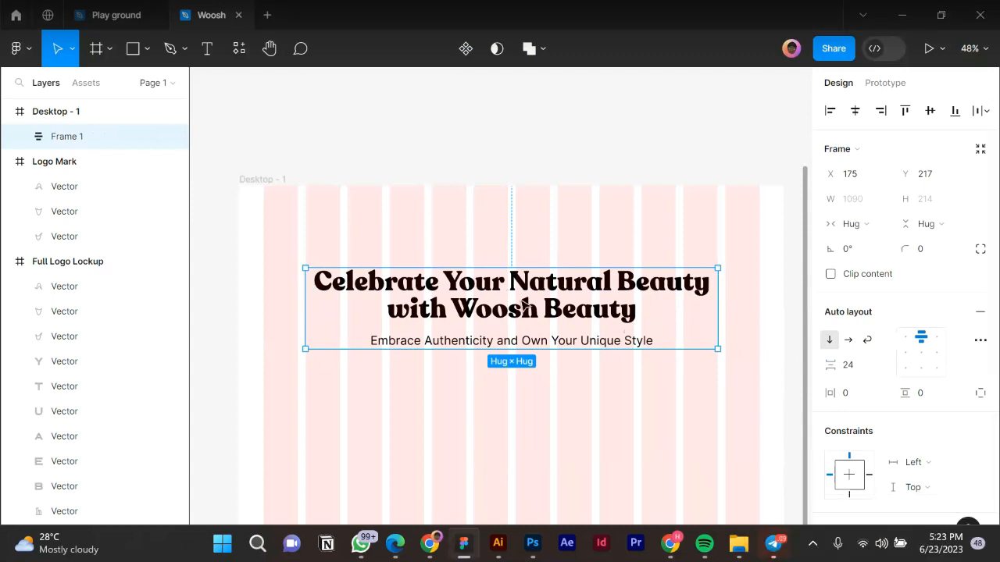
pyautogui.click(411, 320)
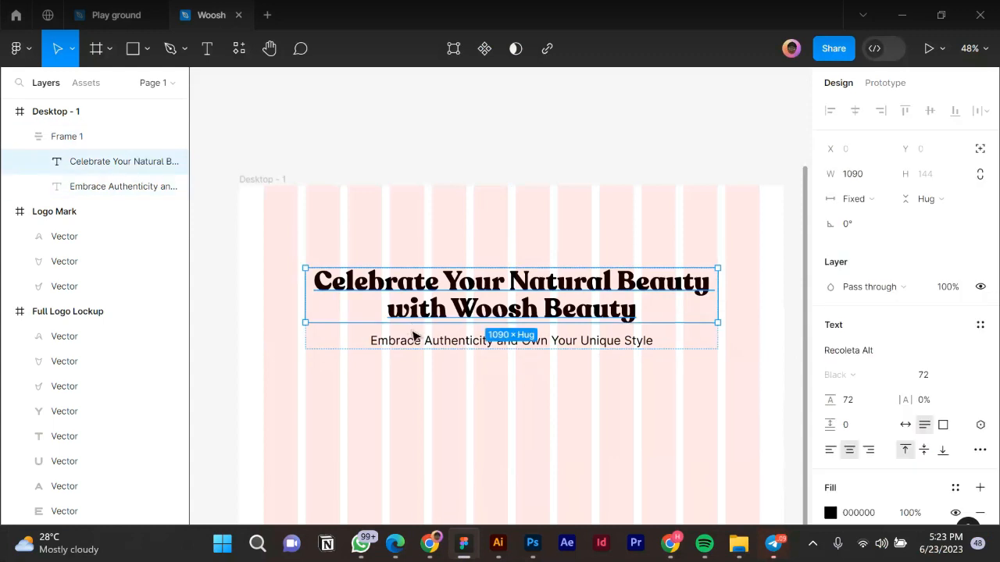
pyautogui.keyDown('shift'); pyautogui.click(409, 341); pyautogui.keyUp('shift')
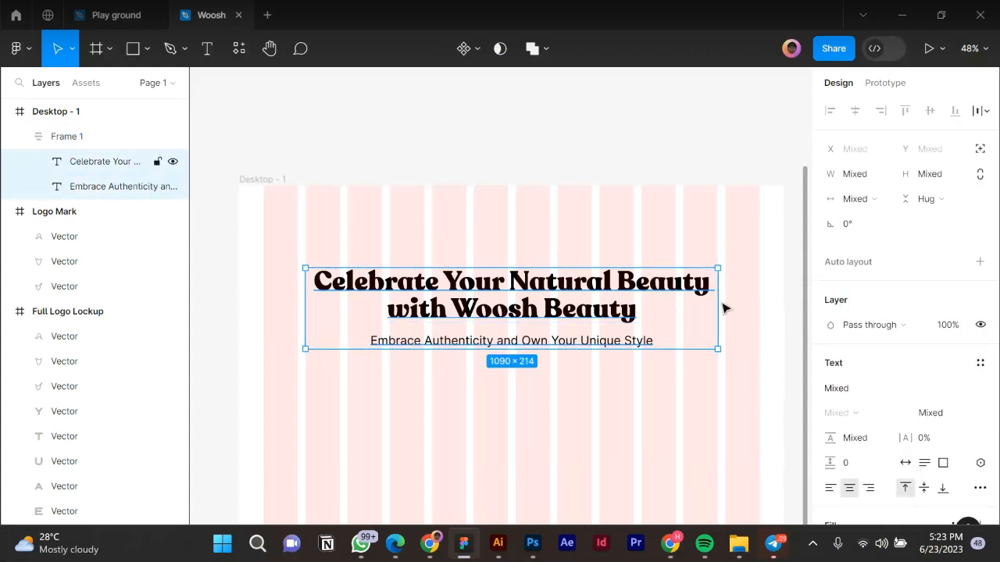
# Set both text layers to Fill container width so the title spans Frame 1 on one line.
pyautogui.click(854, 201)
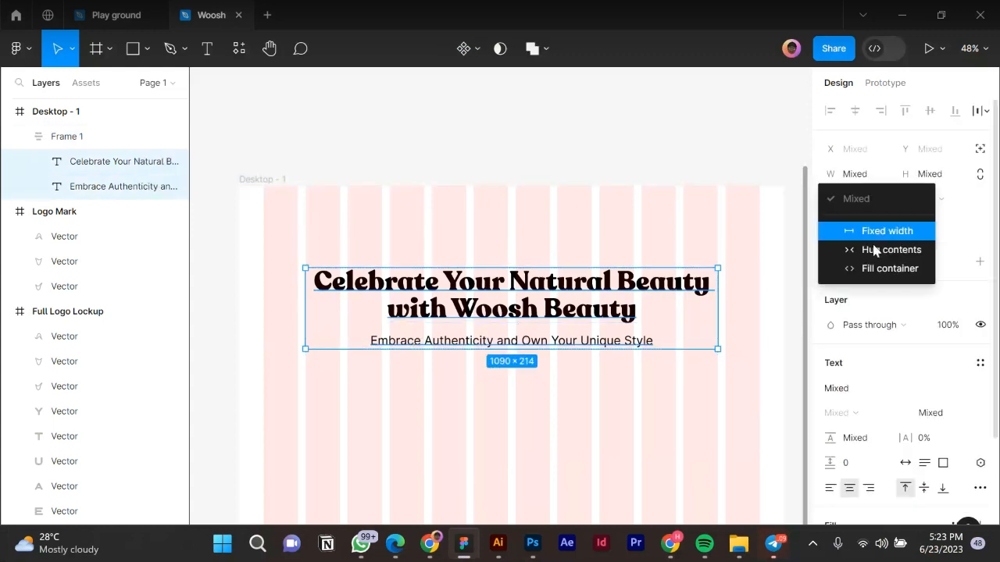
pyautogui.click(888, 268)
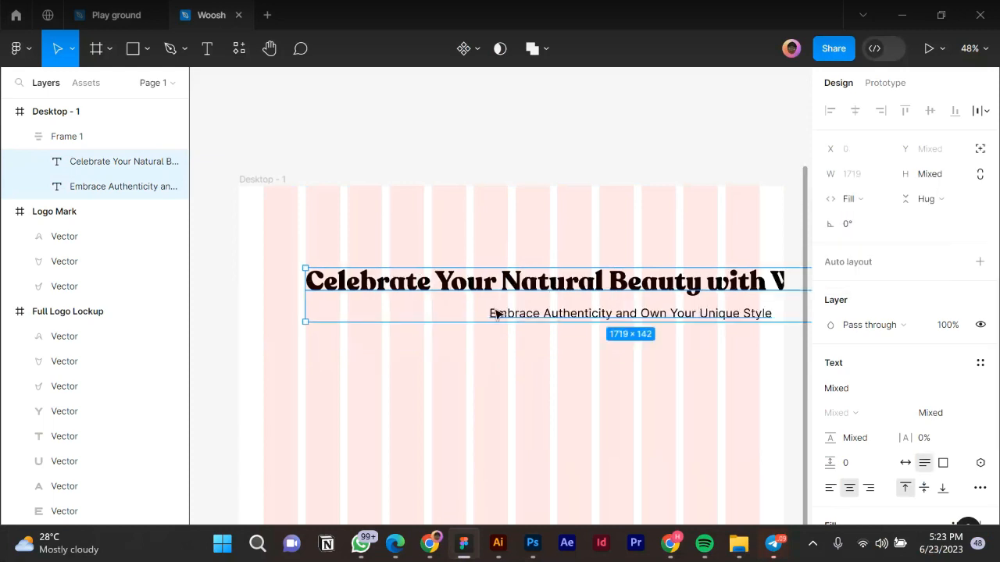
pyautogui.keyDown('ctrl'); pyautogui.scroll(-2, 367, 298); pyautogui.keyUp('ctrl')
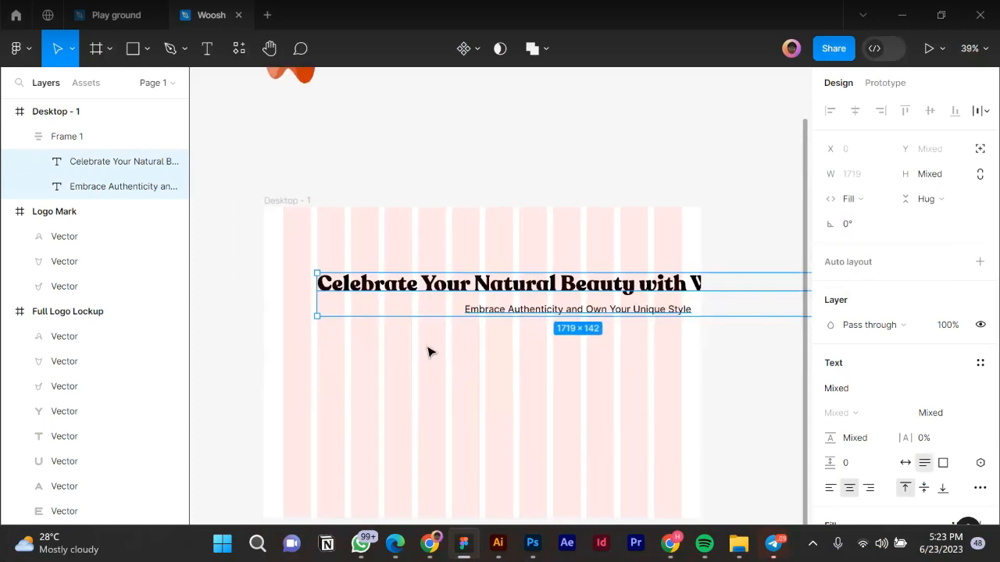
pyautogui.click(305, 352)
pyautogui.keyDown('ctrl'); pyautogui.scroll(-1, 580, 304); pyautogui.keyUp('ctrl')
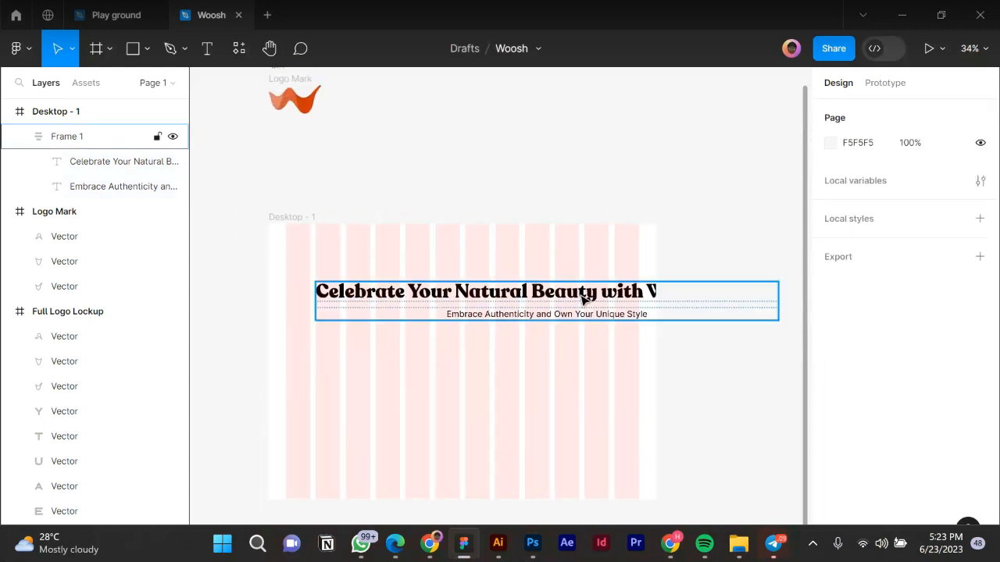
pyautogui.click(777, 299)
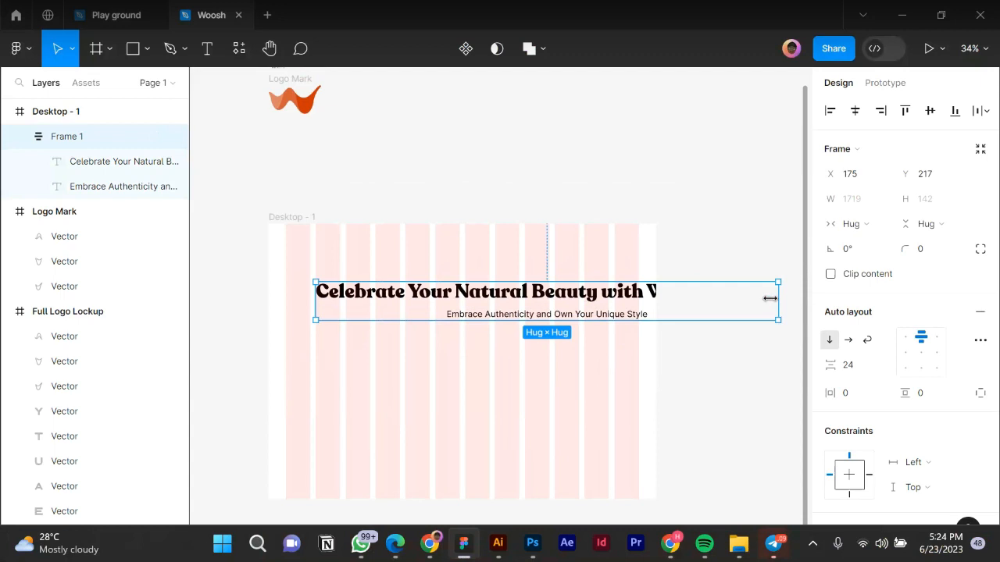
pyautogui.keyDown('ctrl'); pyautogui.scroll(2, 449, 320); pyautogui.keyUp('ctrl')
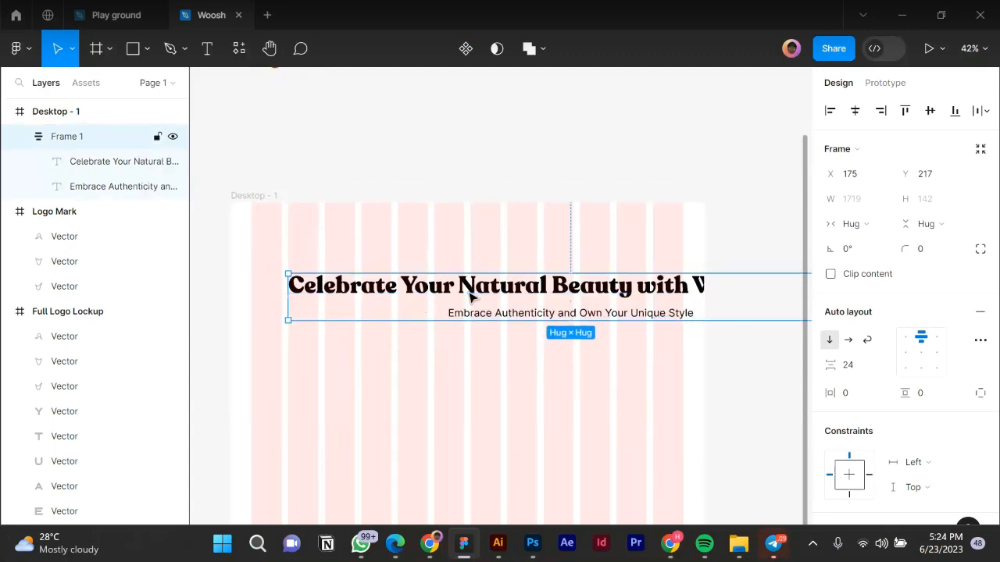
pyautogui.doubleClick(469, 296)
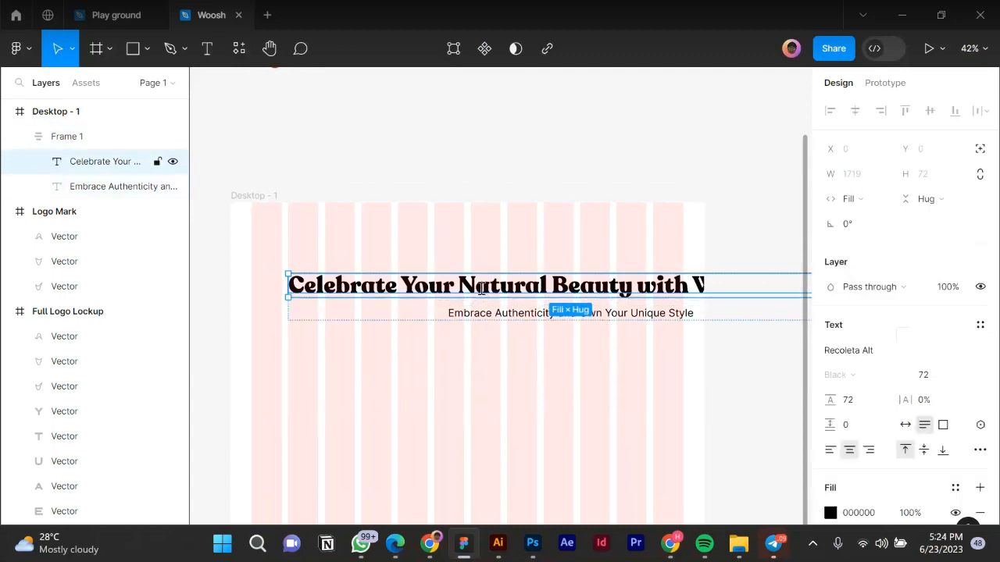
pyautogui.doubleClick(460, 292)
pyautogui.press('Escape')
pyautogui.scroll(-3, 419, 328)
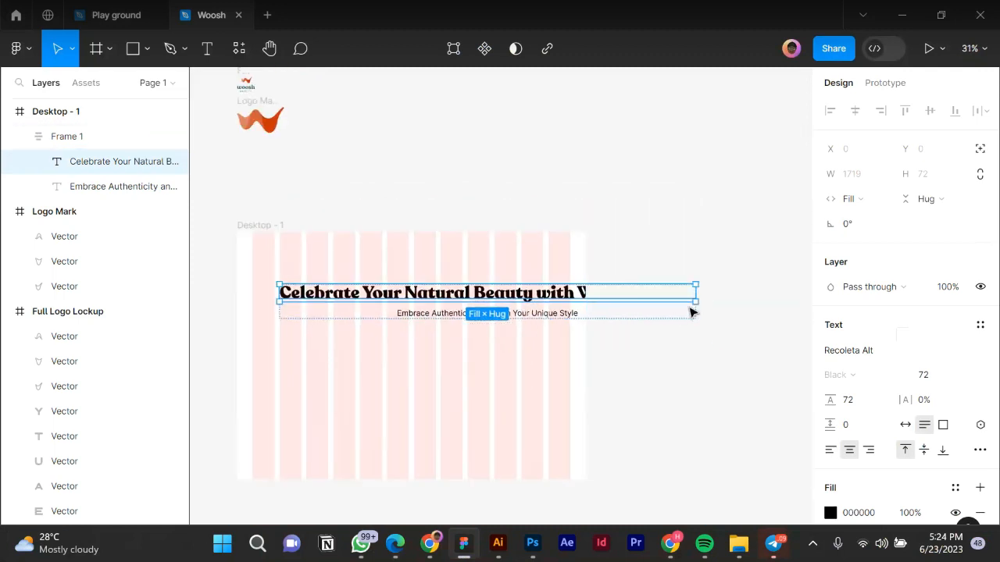
pyautogui.click(696, 309)
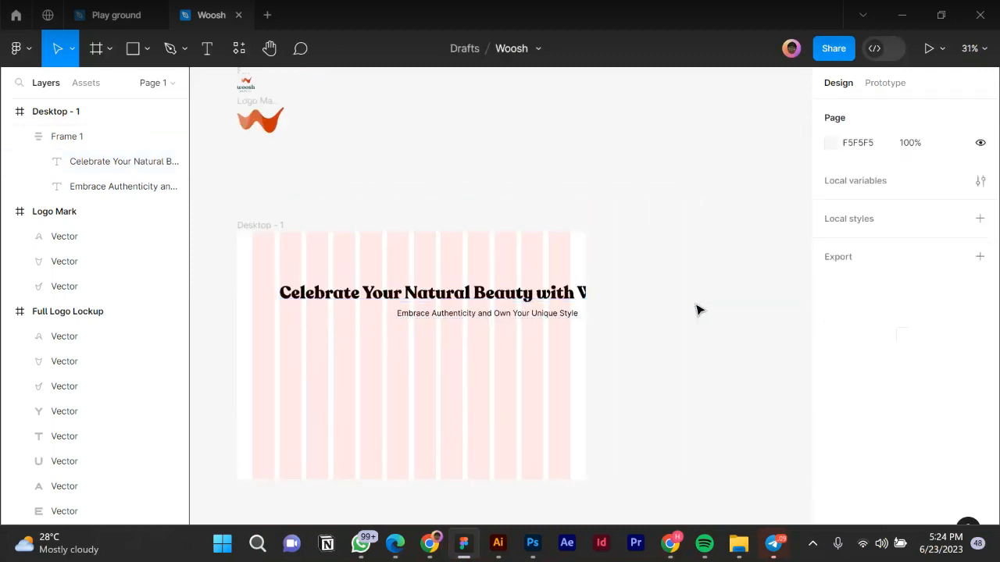
# Narrow Frame 1 to 1090 wide so the title wraps onto two lines, then open the Woosh copy doc.
pyautogui.click(562, 297)
pyautogui.moveTo(659, 303); pyautogui.dragTo(561, 299)
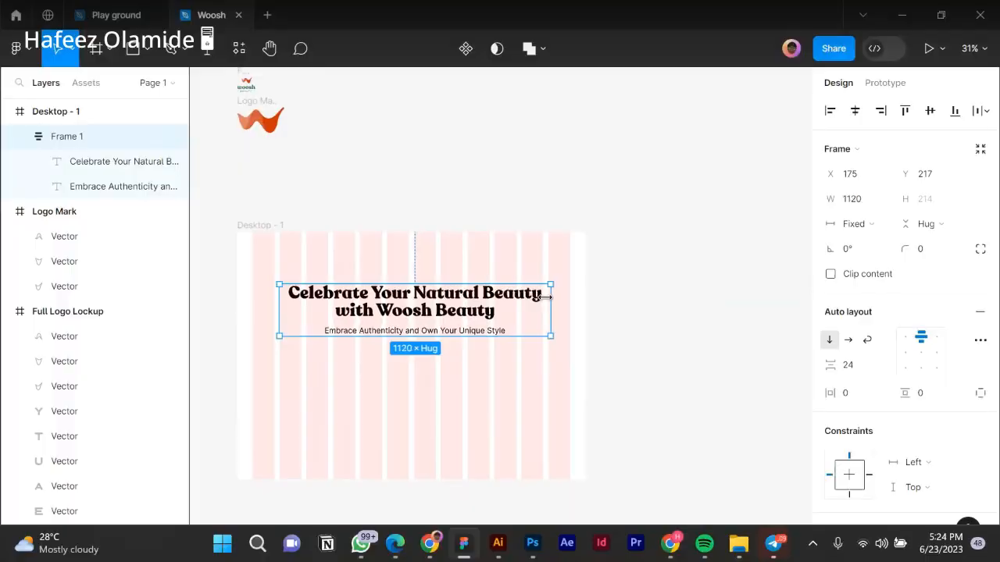
pyautogui.moveTo(545, 295); pyautogui.dragTo(541, 295)
pyautogui.scroll(2, 424, 320)
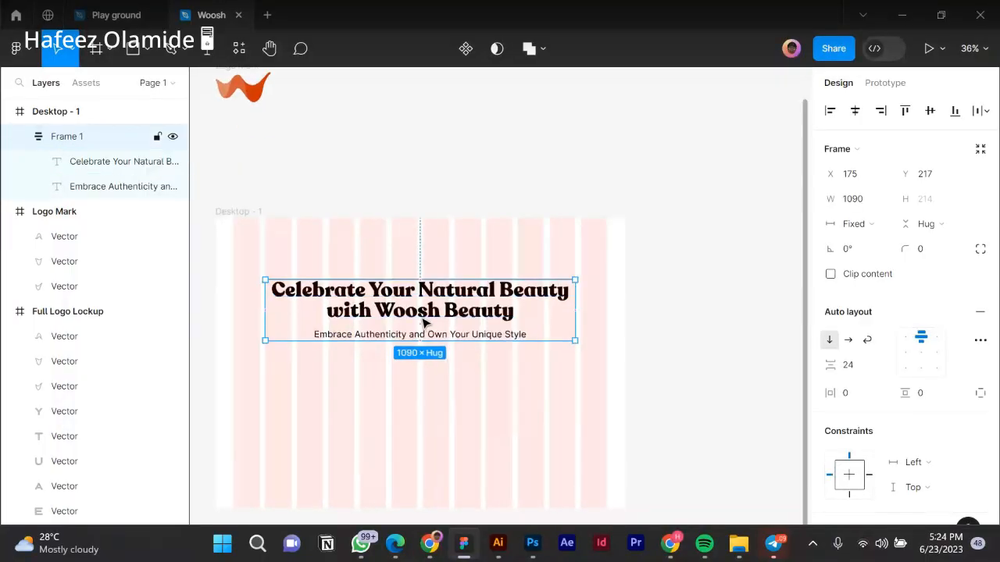
pyautogui.click(695, 286)
pyautogui.click(534, 329)
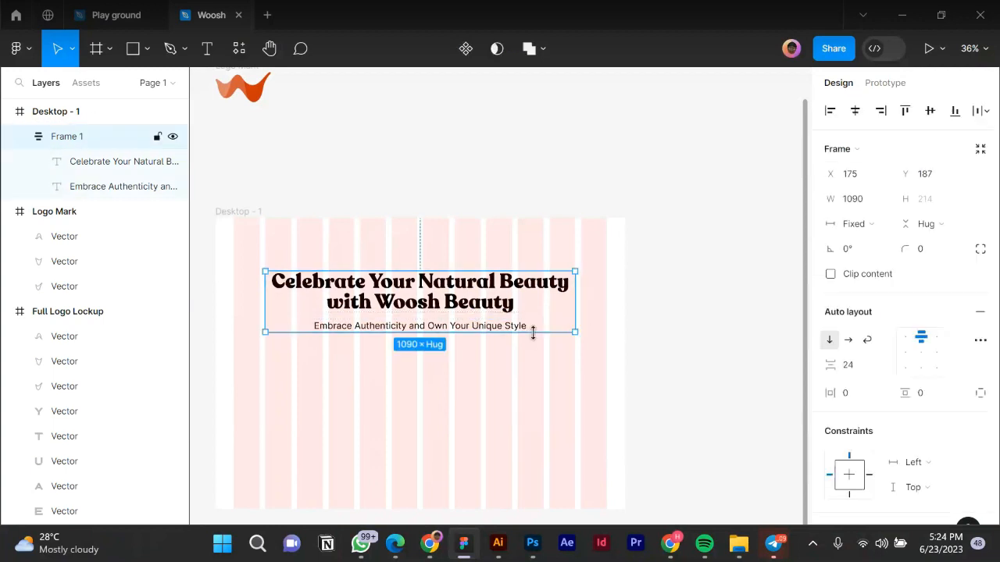
pyautogui.scroll(-1, 578, 334)
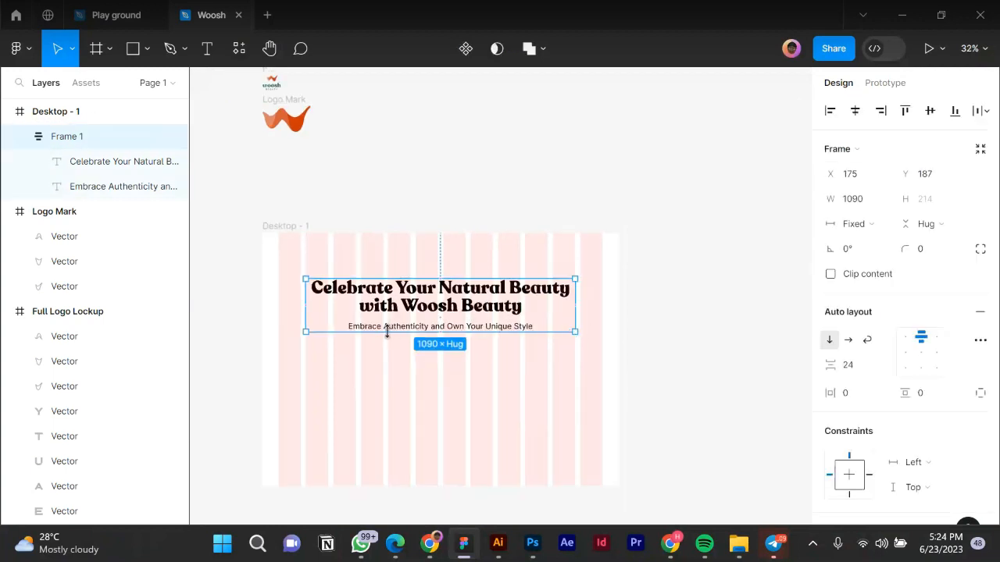
pyautogui.scroll(3, 386, 332)
pyautogui.click(461, 387)
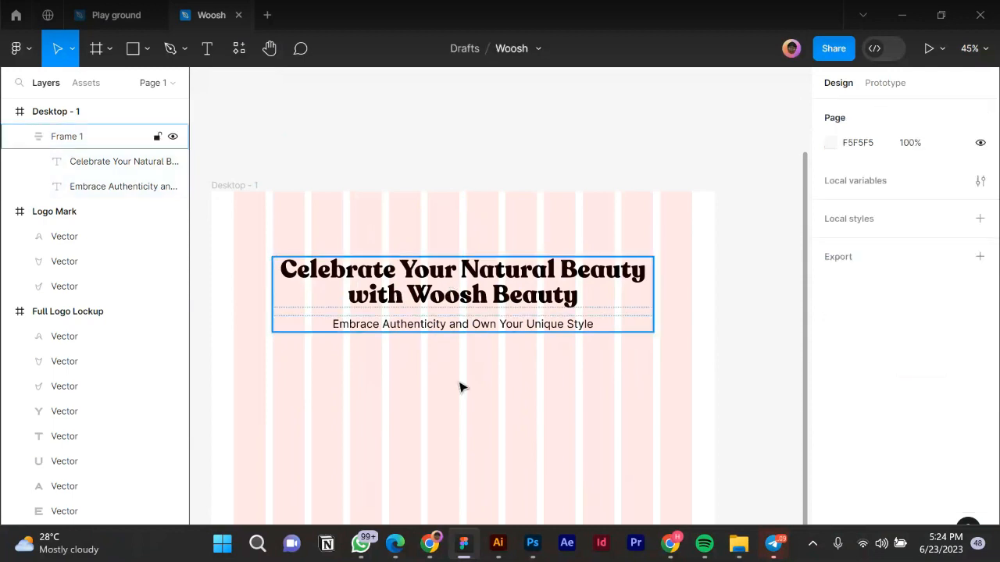
pyautogui.click(388, 549)
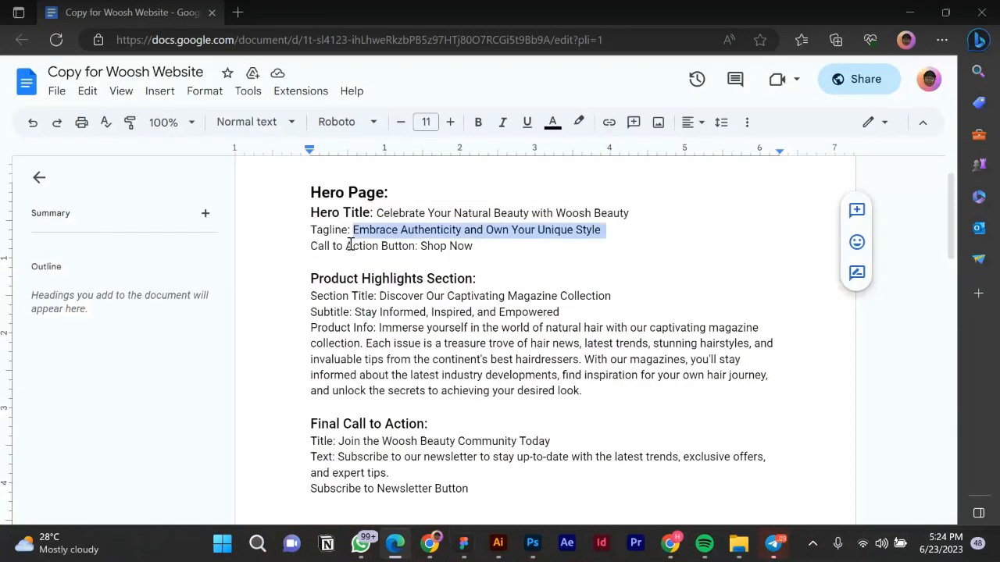
# Select 'Shop Now' in the Call to Action line, then go back to Figma.
pyautogui.moveTo(421, 246); pyautogui.dragTo(482, 246)
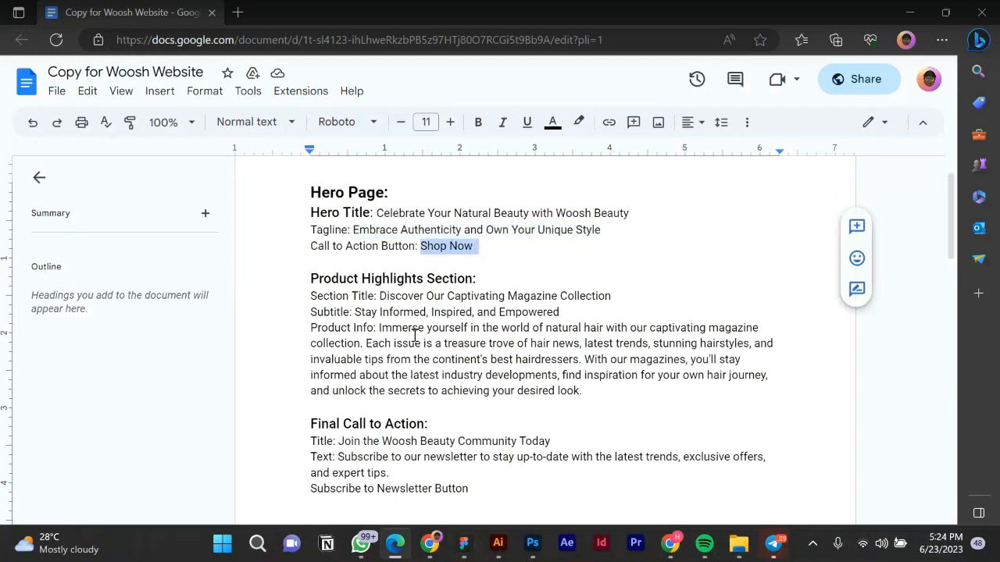
pyautogui.moveTo(511, 549)
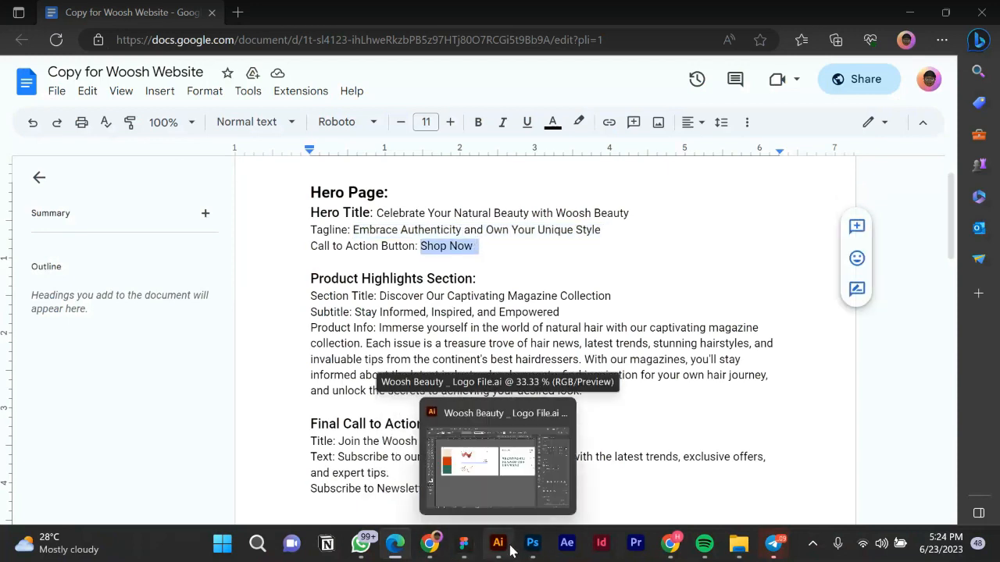
pyautogui.click(463, 545)
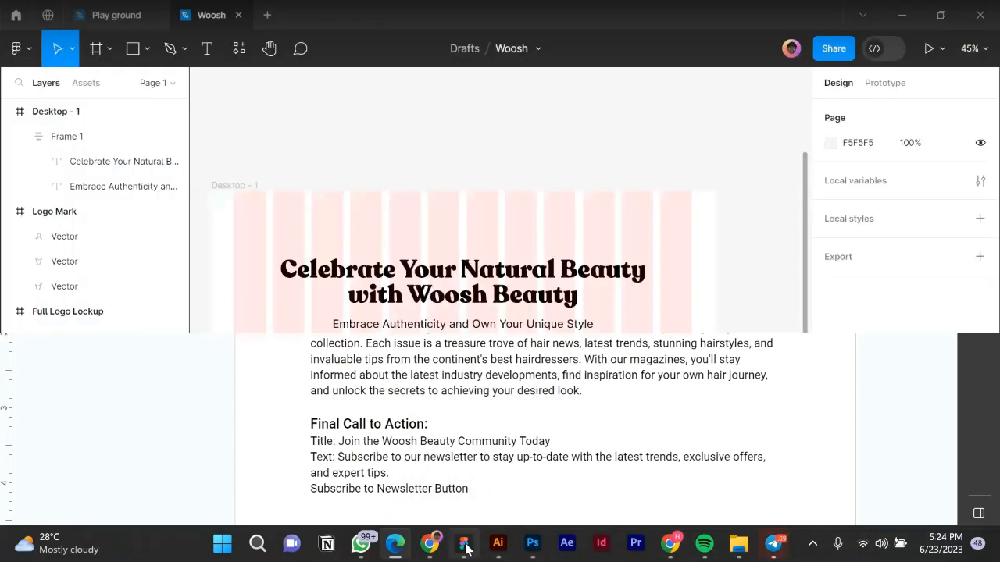
# Add a 'Shop Now' text layer centred below the tagline and wrap it in auto layout.
pyautogui.click(212, 53)
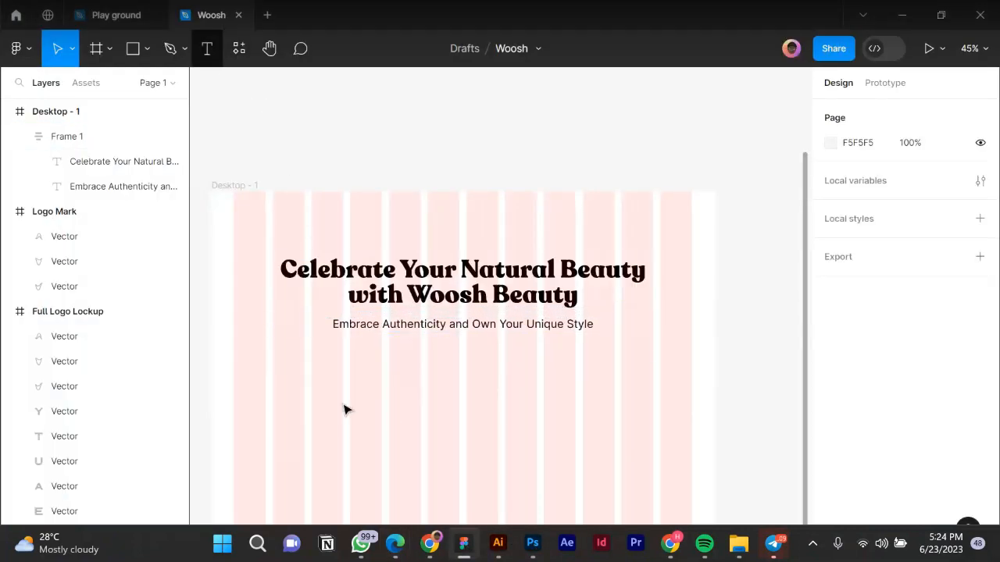
pyautogui.click(373, 411)
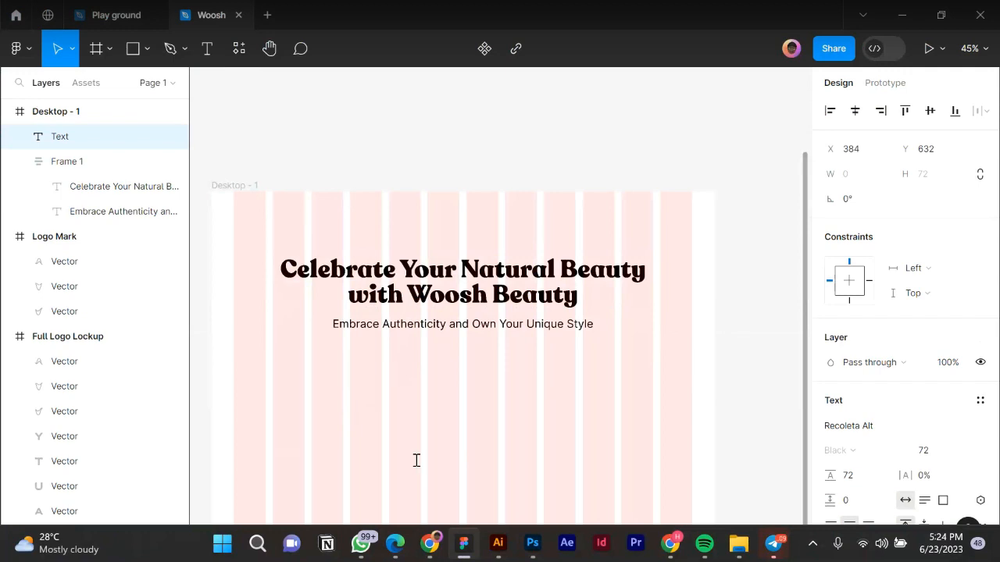
pyautogui.write('Shop Now')
pyautogui.press('Escape')
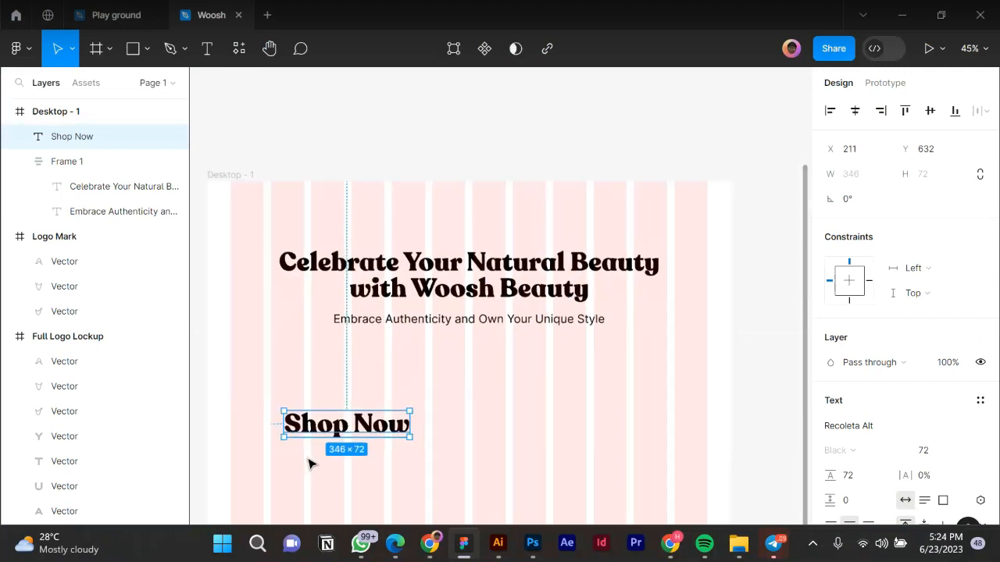
pyautogui.scroll(2, 312, 462)
pyautogui.moveTo(361, 424); pyautogui.dragTo(498, 409)
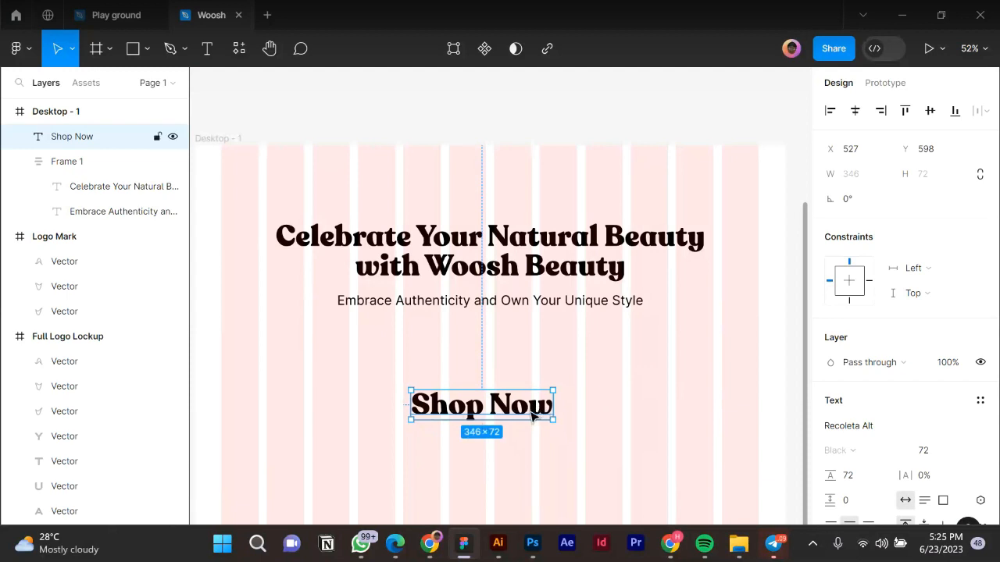
pyautogui.hotkey('shift', 'a')
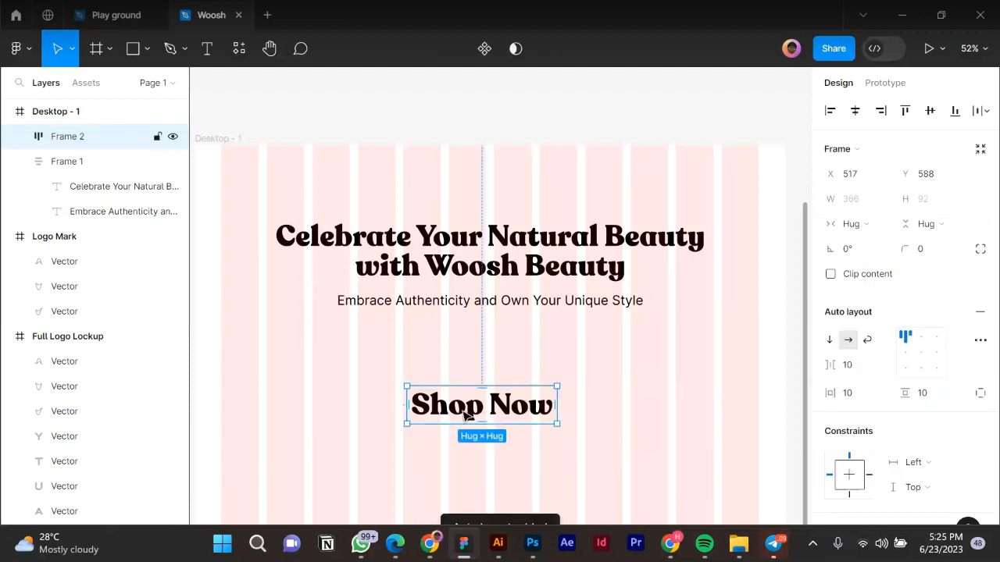
# Centre-align the Shop Now content within its auto layout frame.
pyautogui.click(921, 353)
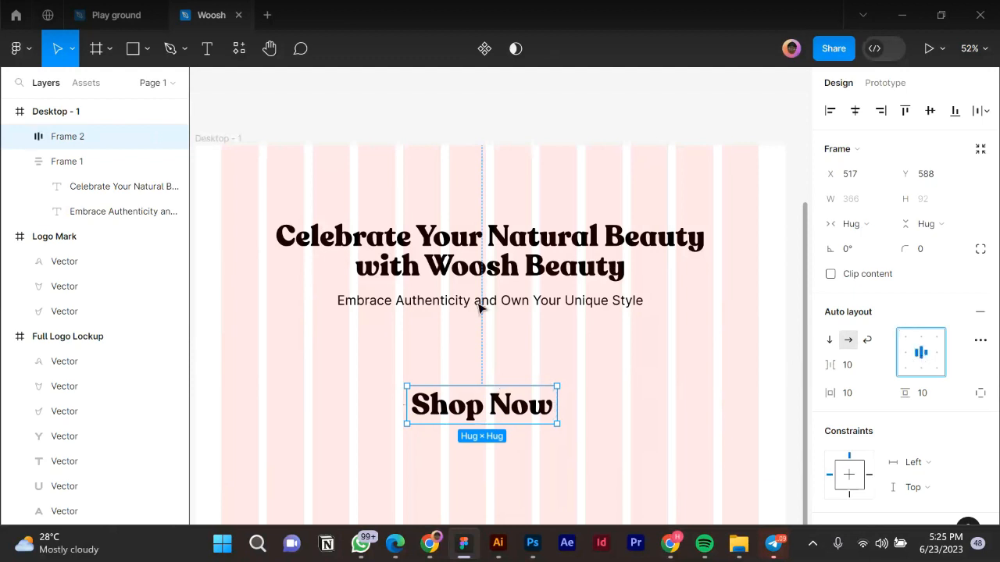
pyautogui.click(588, 323)
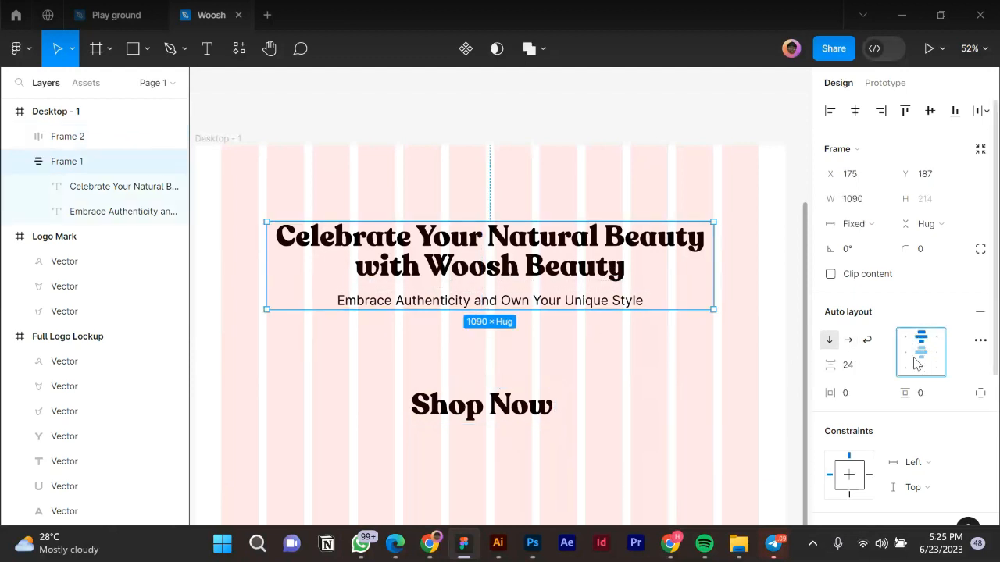
pyautogui.click(515, 414)
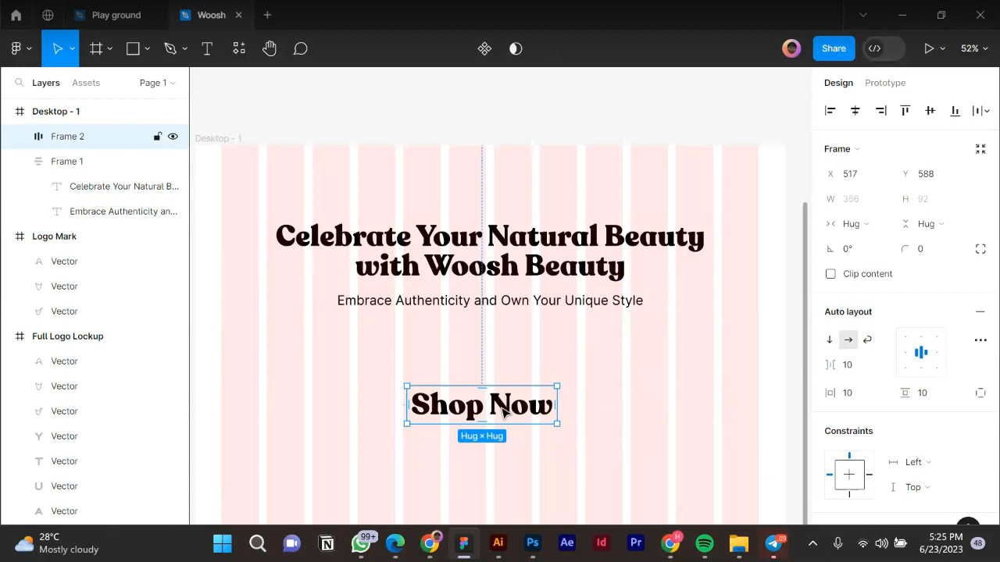
pyautogui.doubleClick(517, 412)
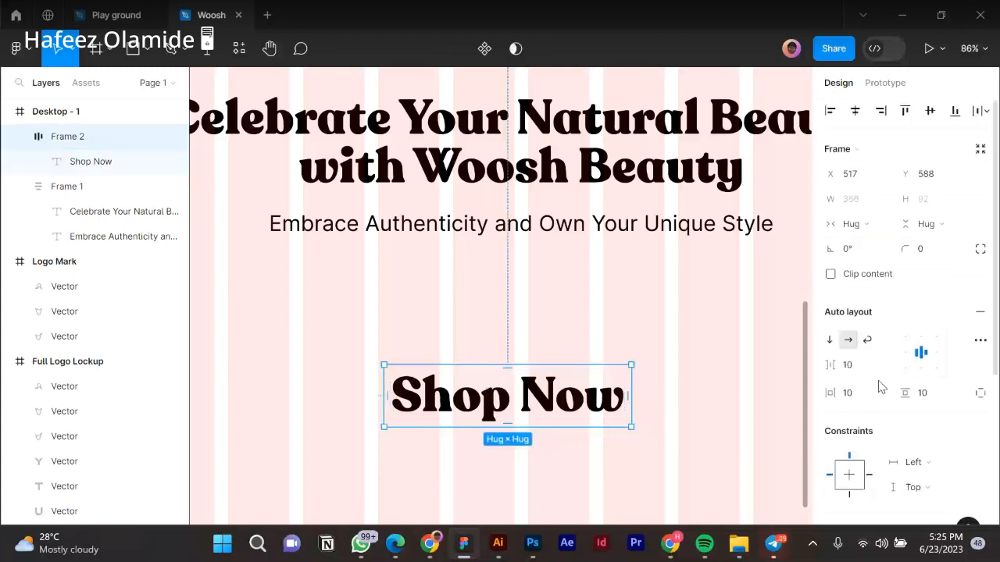
# Set the frame's horizontal and vertical padding to 16.
pyautogui.click(857, 398)
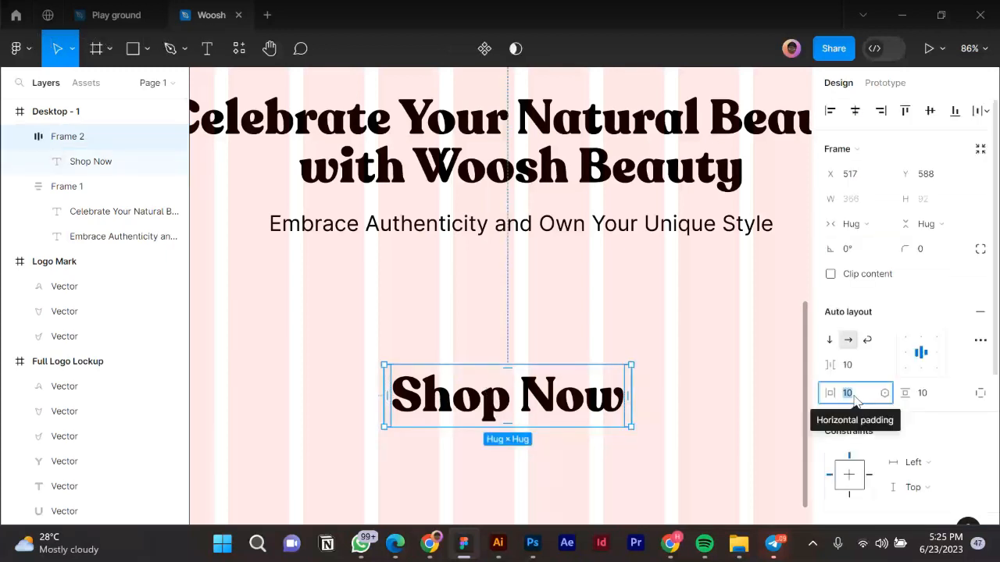
pyautogui.write('16')
pyautogui.press('Return')
pyautogui.click(963, 367)
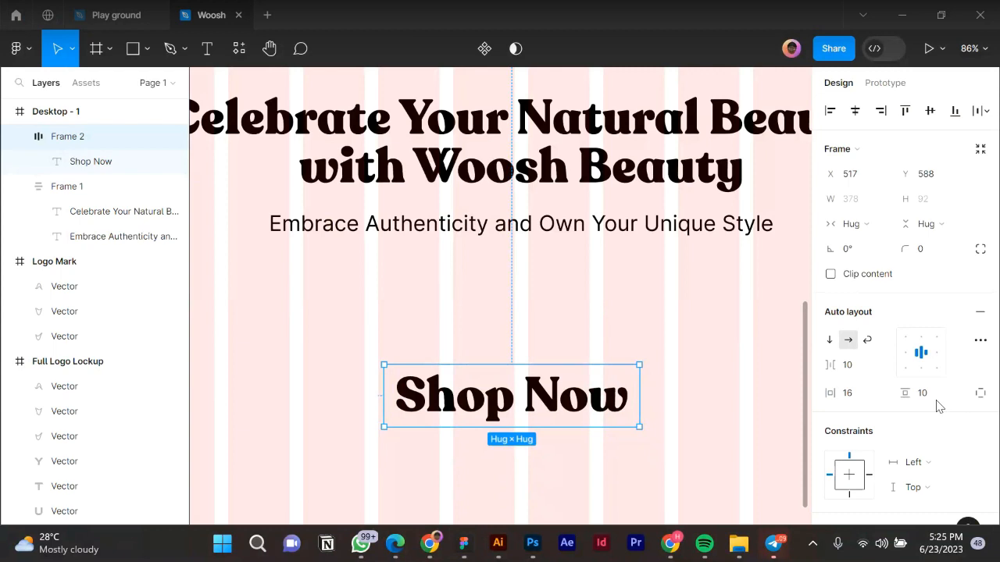
pyautogui.click(934, 399)
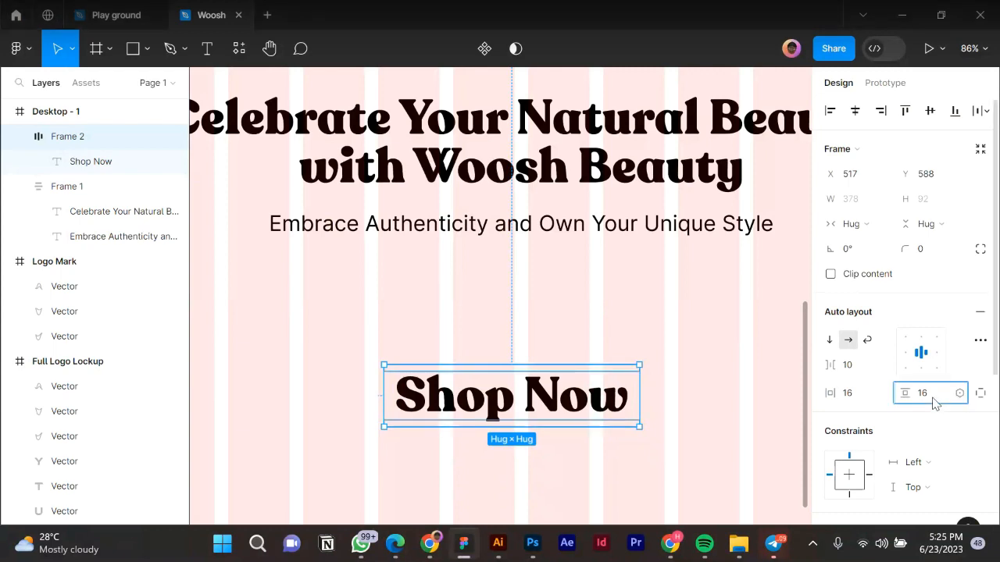
pyautogui.press('Return')
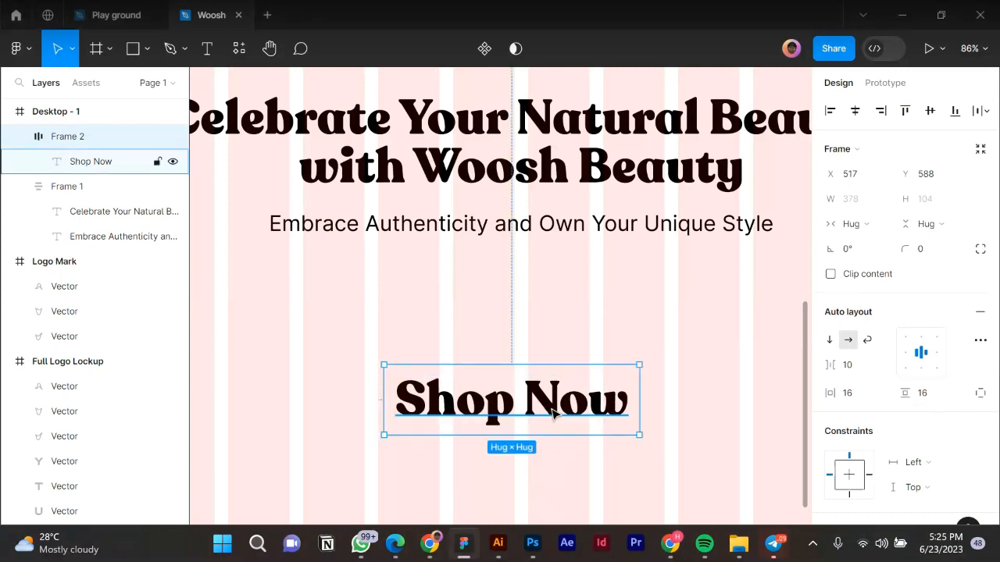
# Set the Shop Now text to font size 24 with line height 32.
pyautogui.click(546, 414)
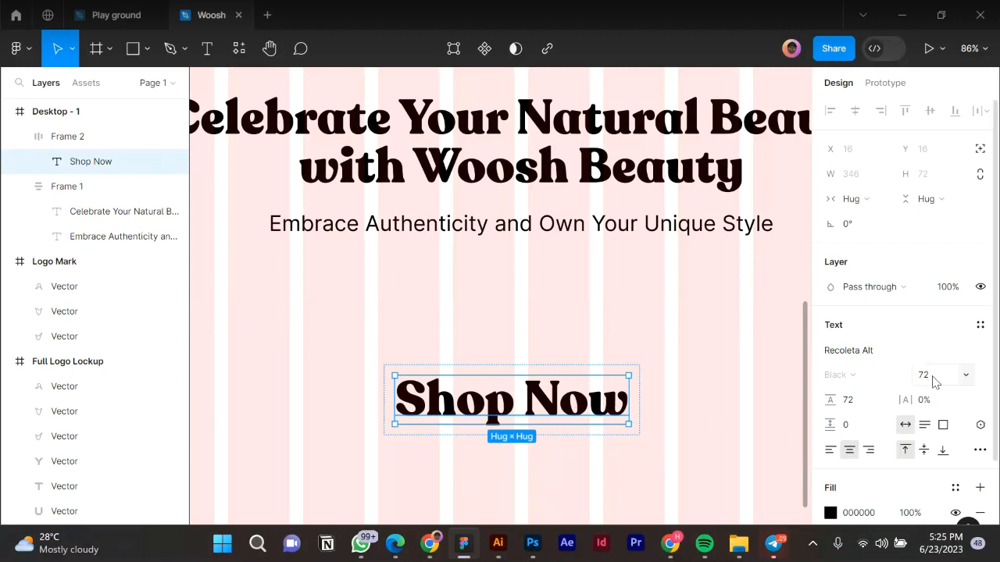
pyautogui.click(935, 381)
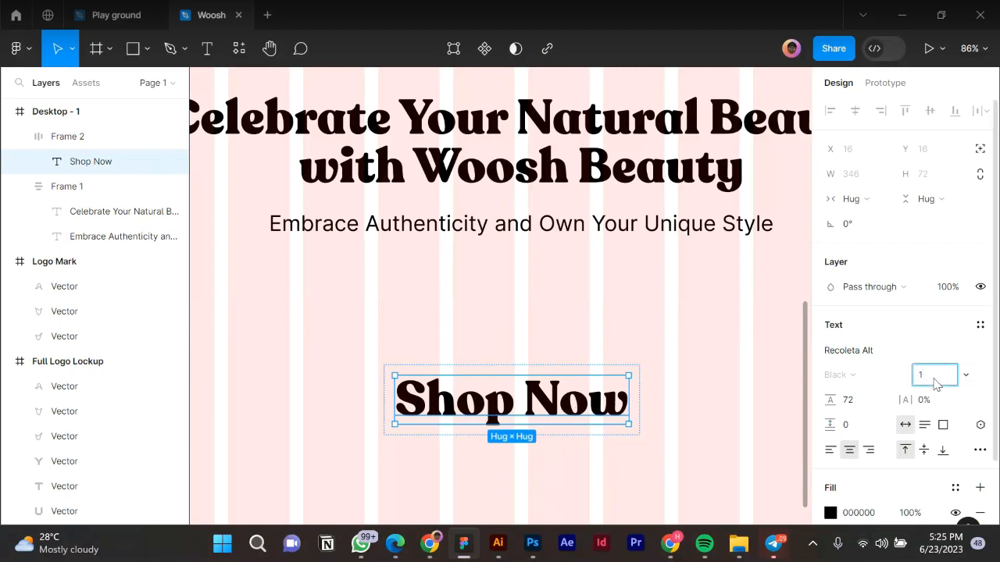
pyautogui.press('Return')
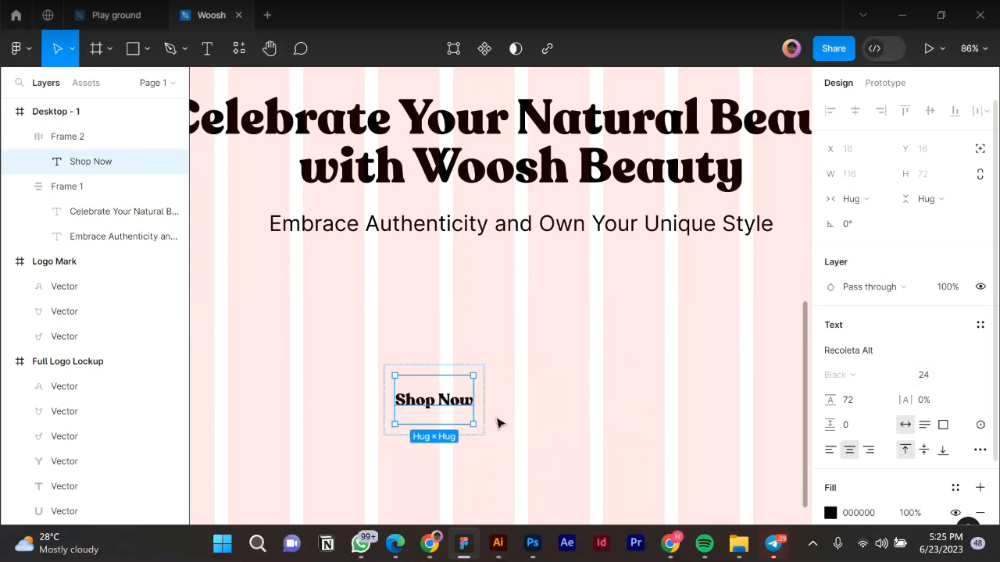
pyautogui.click(865, 406)
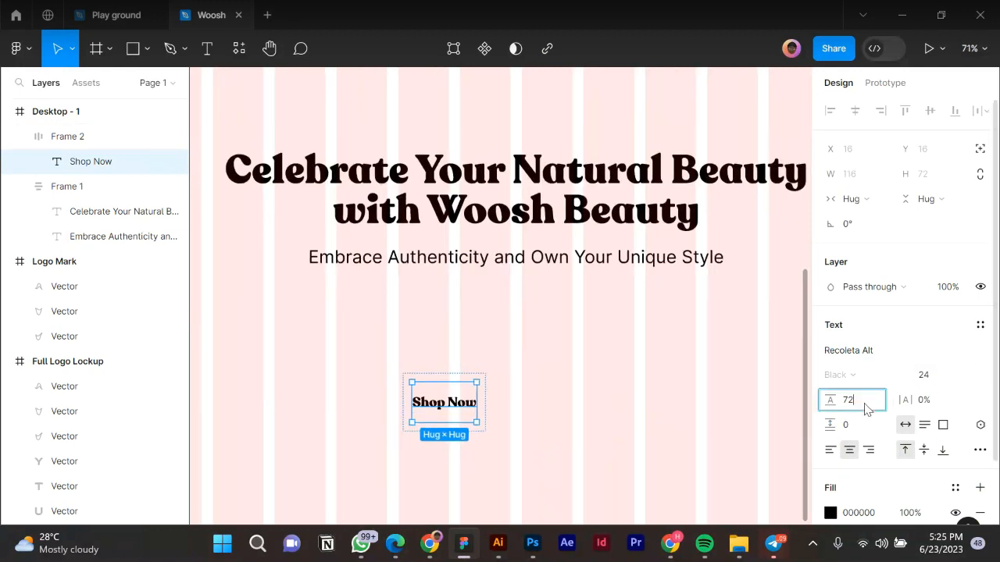
pyautogui.write('32')
pyautogui.press('Return')
pyautogui.click(528, 444)
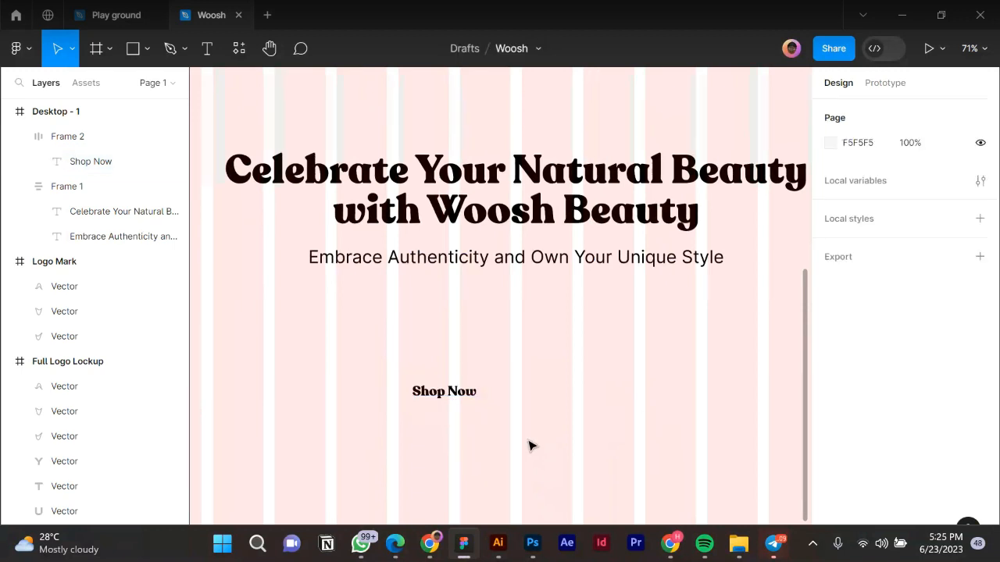
pyautogui.scroll(-2, 525, 445)
pyautogui.click(455, 403)
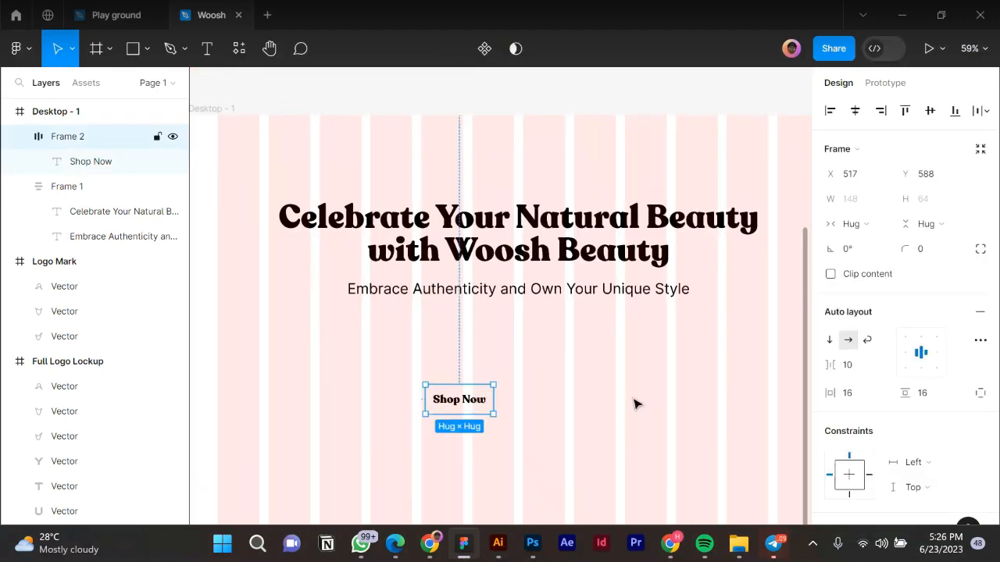
pyautogui.scroll(-4, 888, 362)
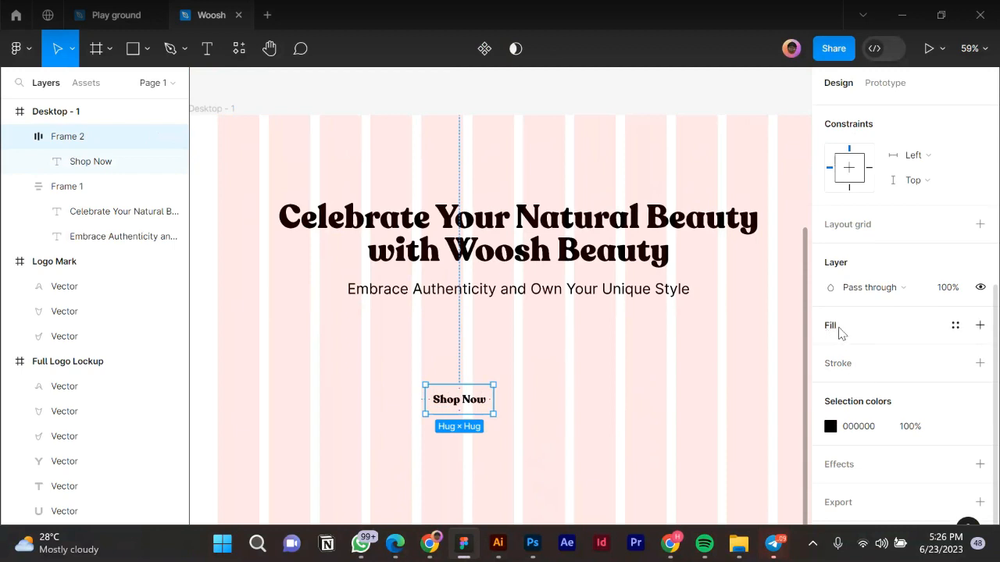
# Give the Shop Now frame a black (000000) background fill.
pyautogui.click(955, 324)
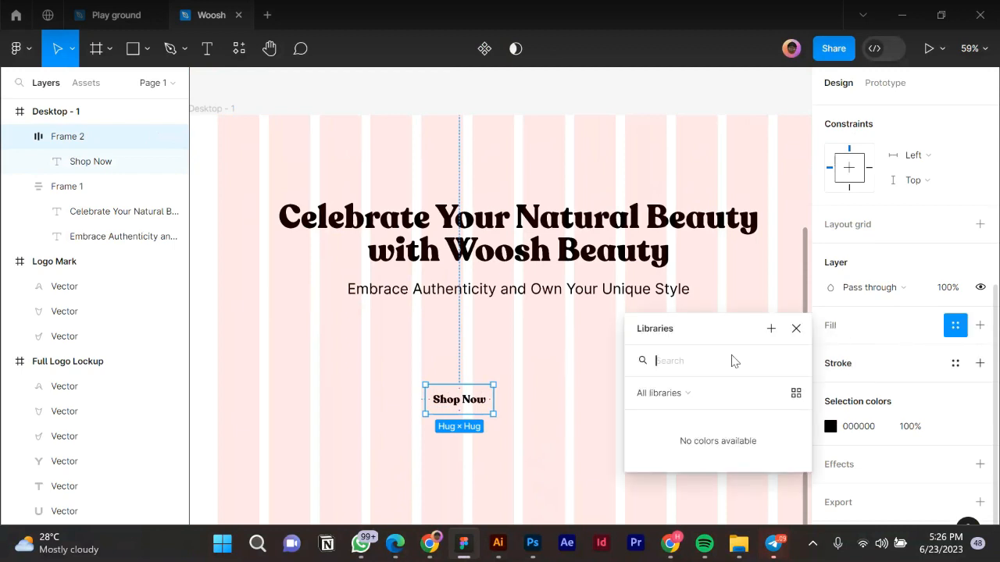
pyautogui.click(956, 327)
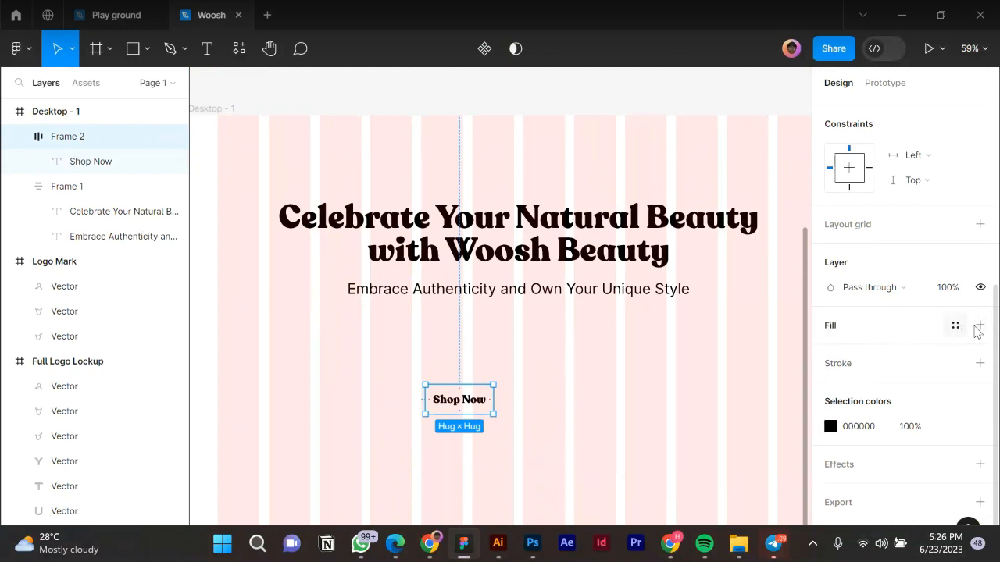
pyautogui.click(980, 325)
pyautogui.click(830, 351)
pyautogui.click(706, 478)
pyautogui.click(830, 352)
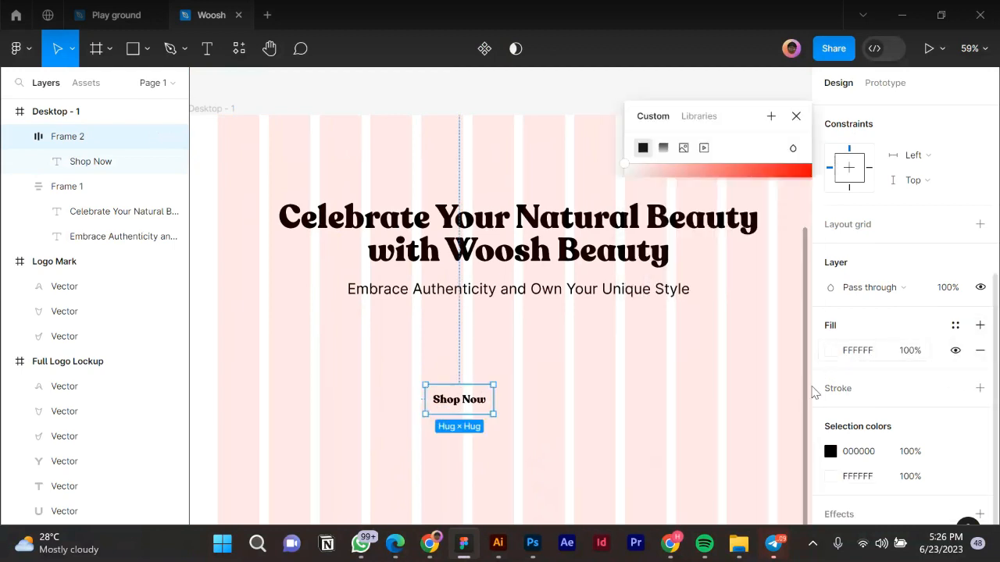
pyautogui.click(681, 473)
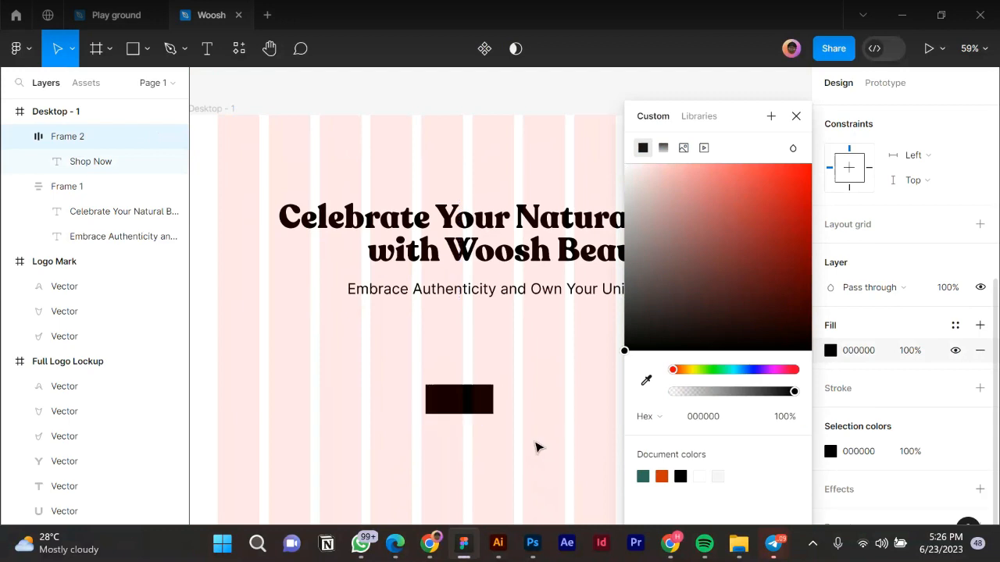
pyautogui.press('Escape')
# Make the Shop Now label text white (FFFFFF).
pyautogui.click(439, 406)
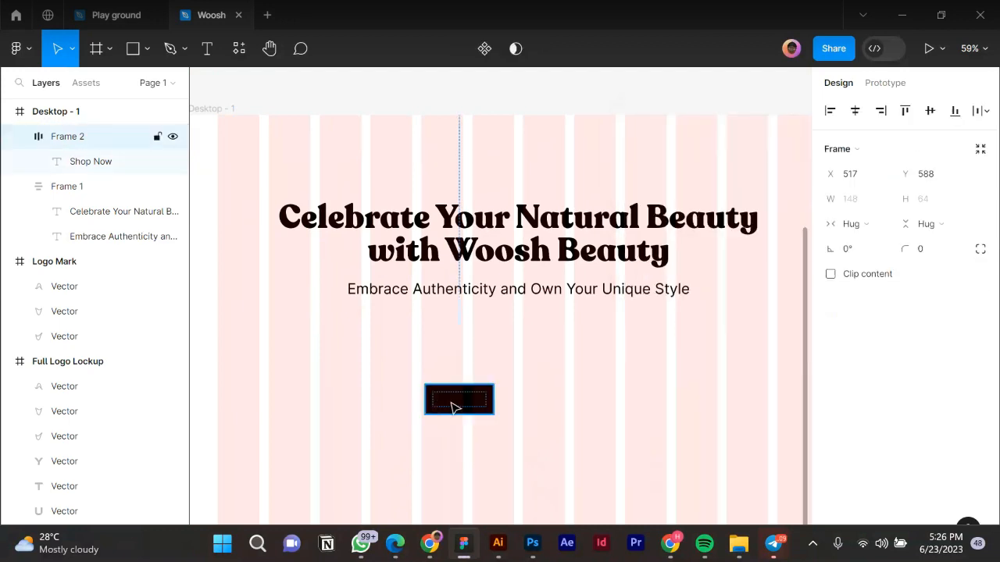
pyautogui.click(456, 405)
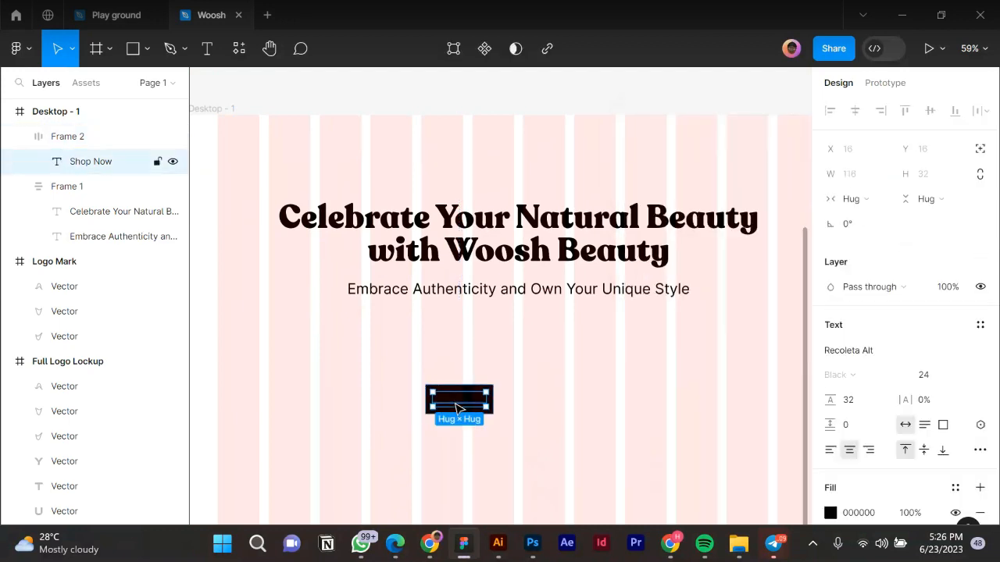
pyautogui.click(831, 513)
pyautogui.moveTo(675, 295); pyautogui.dragTo(554, 107)
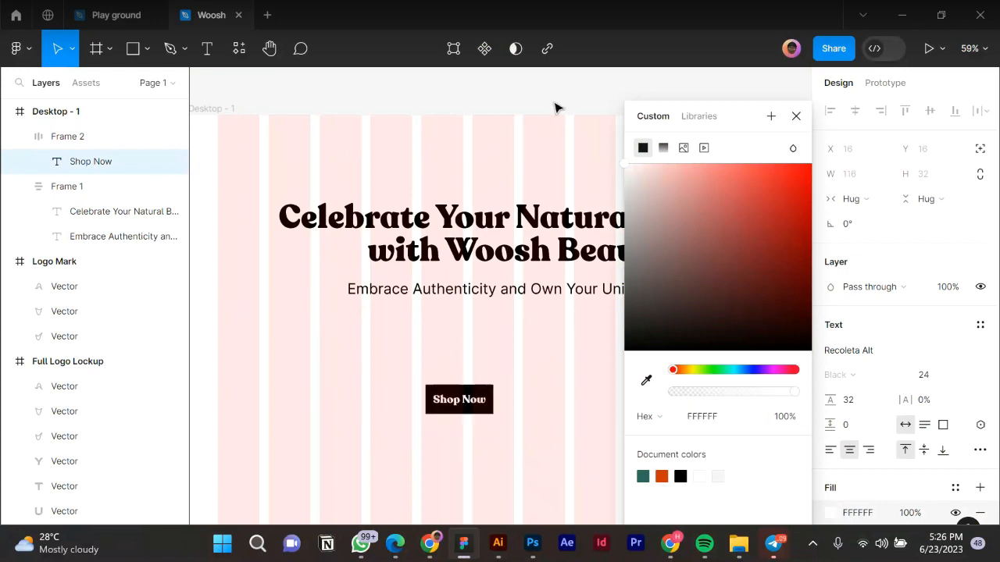
pyautogui.click(534, 415)
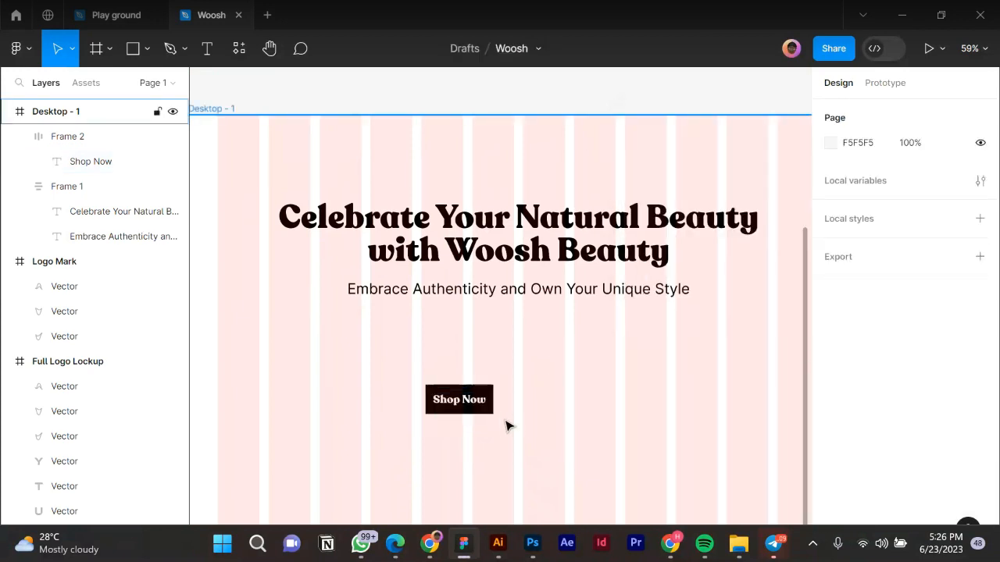
pyautogui.scroll(-2, 502, 420)
# Move the Shop Now button up under the tagline and centre it horizontally on the desktop.
pyautogui.click(472, 412)
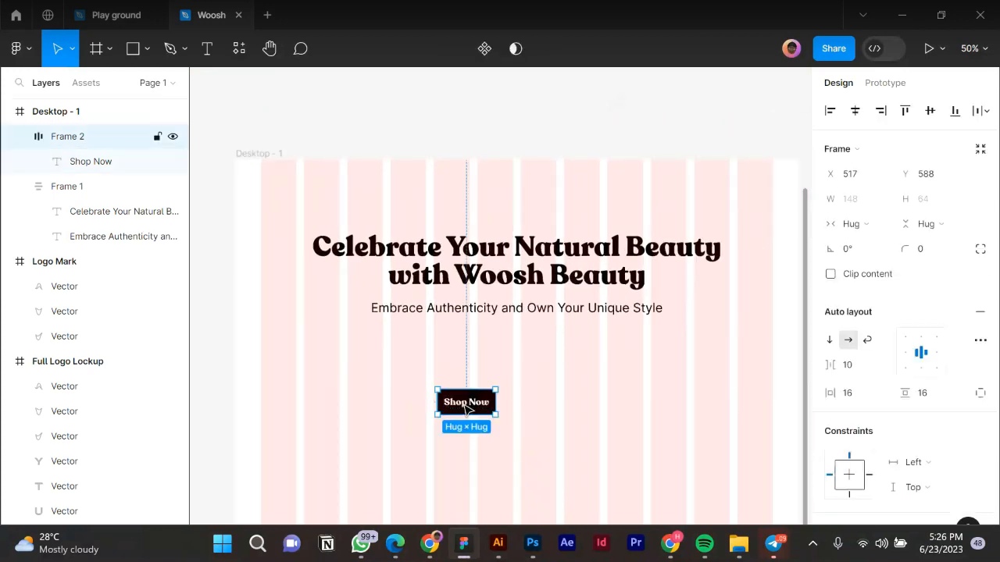
pyautogui.moveTo(489, 389); pyautogui.dragTo(528, 360)
pyautogui.click(855, 112)
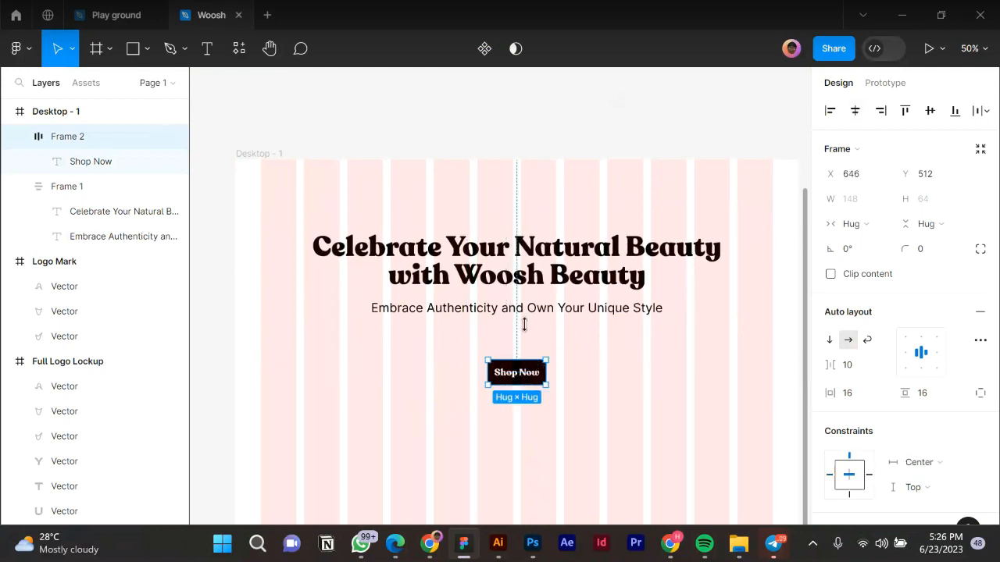
pyautogui.keyDown('shift'); pyautogui.click(678, 284); pyautogui.keyUp('shift')
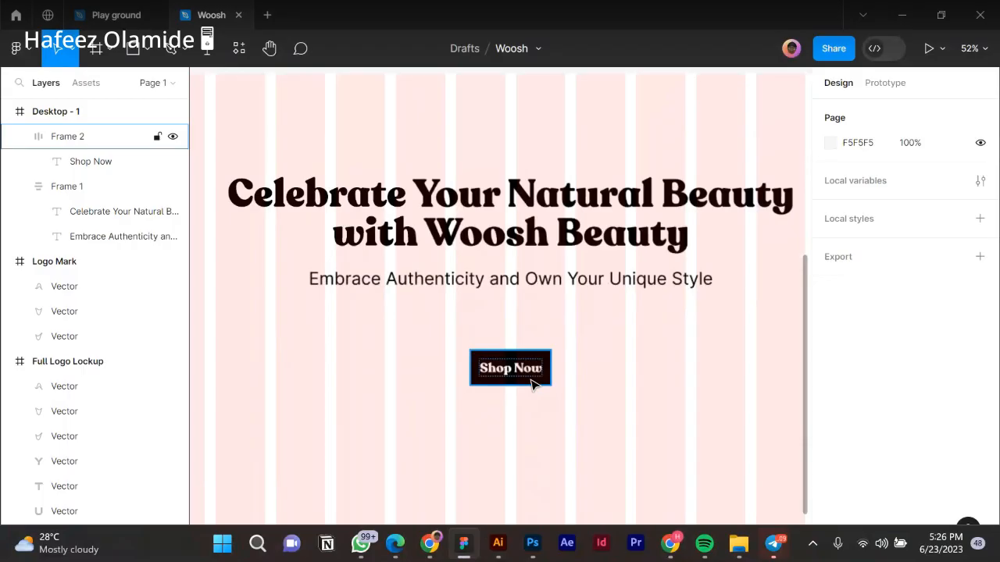
# Stretch the Shop Now button's edges outward to a fixed 202 width (202 × 64).
pyautogui.click(531, 383)
pyautogui.scroll(5, 517, 372)
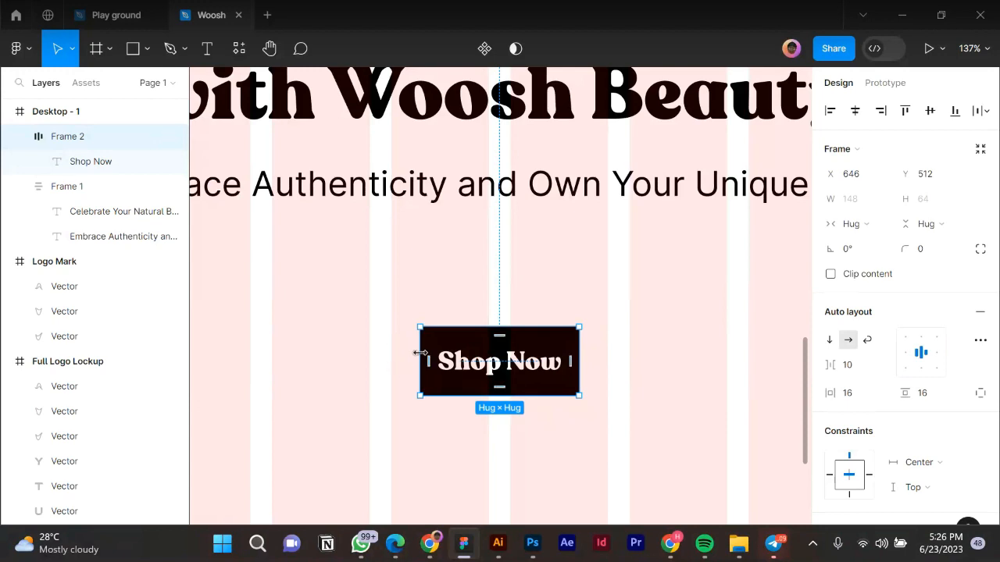
pyautogui.moveTo(404, 352); pyautogui.dragTo(389, 350)
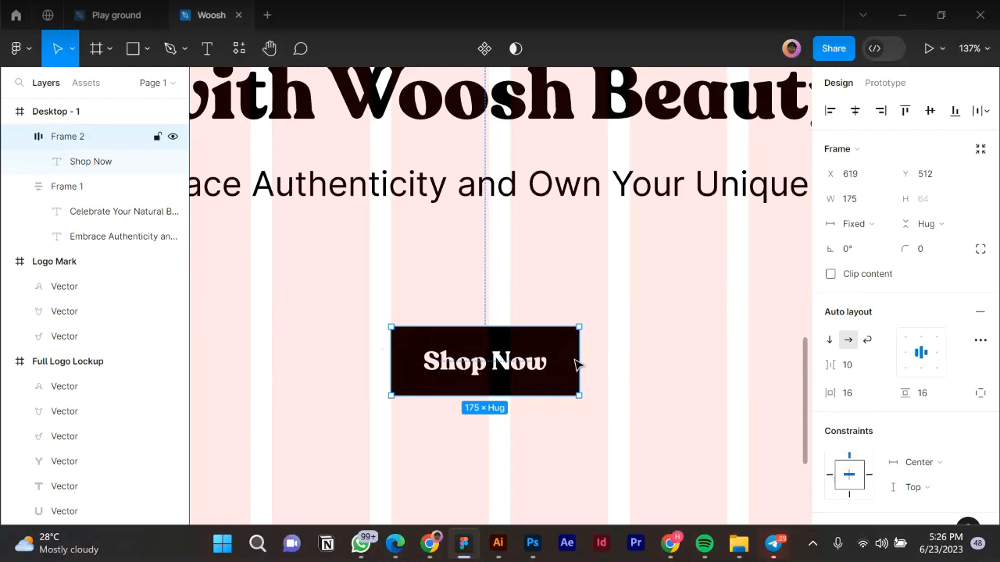
pyautogui.moveTo(591, 355); pyautogui.dragTo(607, 355)
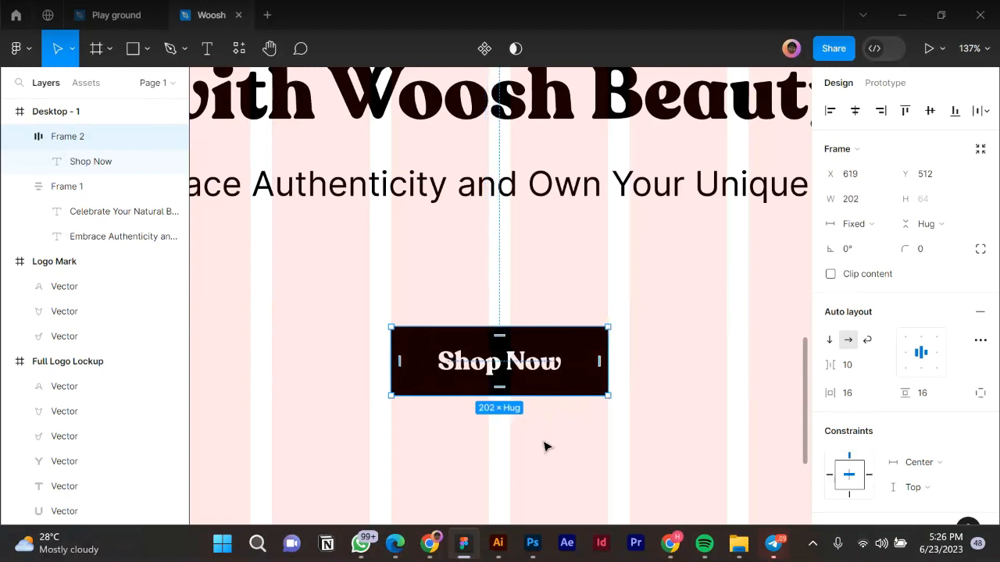
pyautogui.scroll(-3, 545, 444)
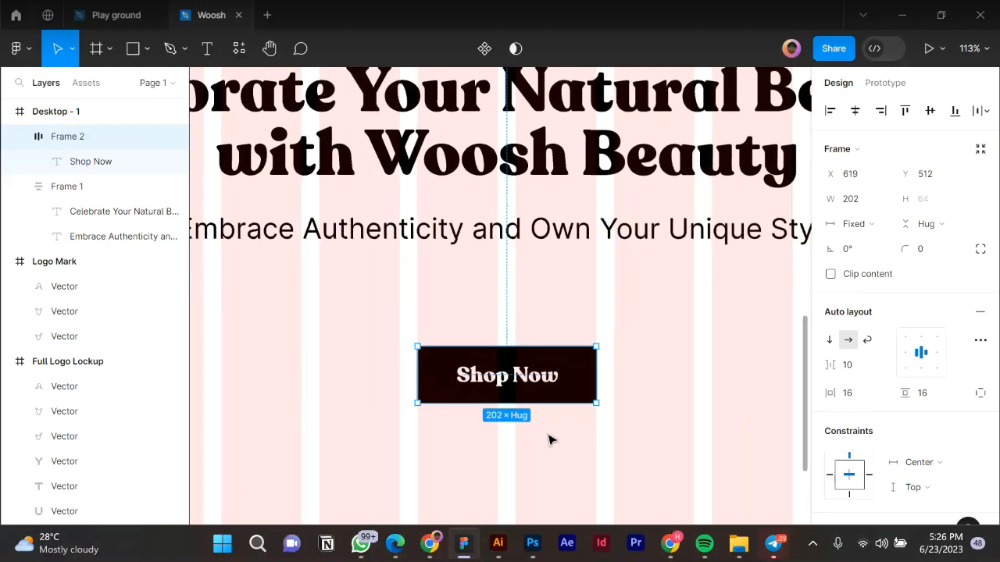
pyautogui.click(602, 398)
pyautogui.scroll(-4, 583, 436)
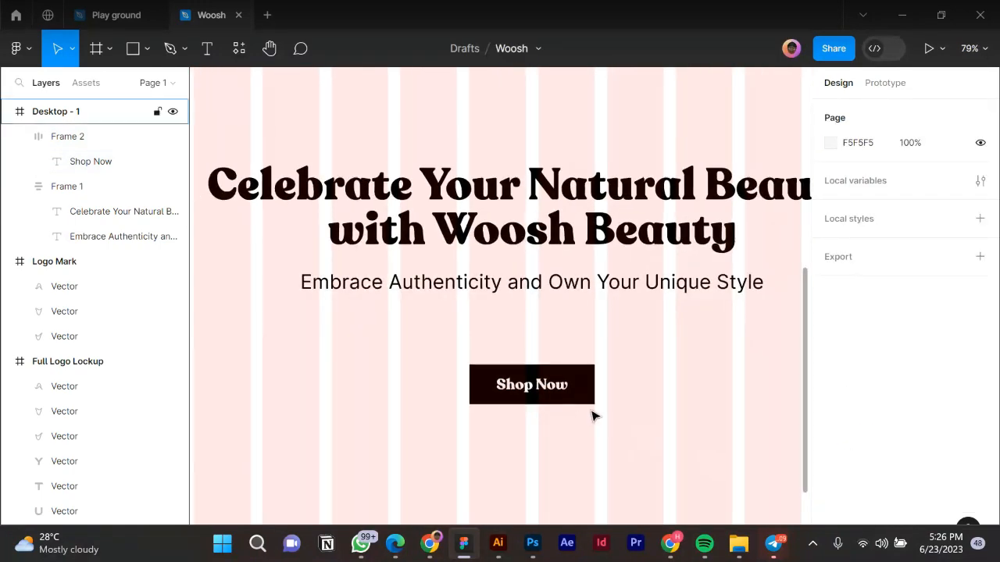
# Select the two-line heading text to inspect it, then clear the selection.
pyautogui.scroll(-1, 591, 414)
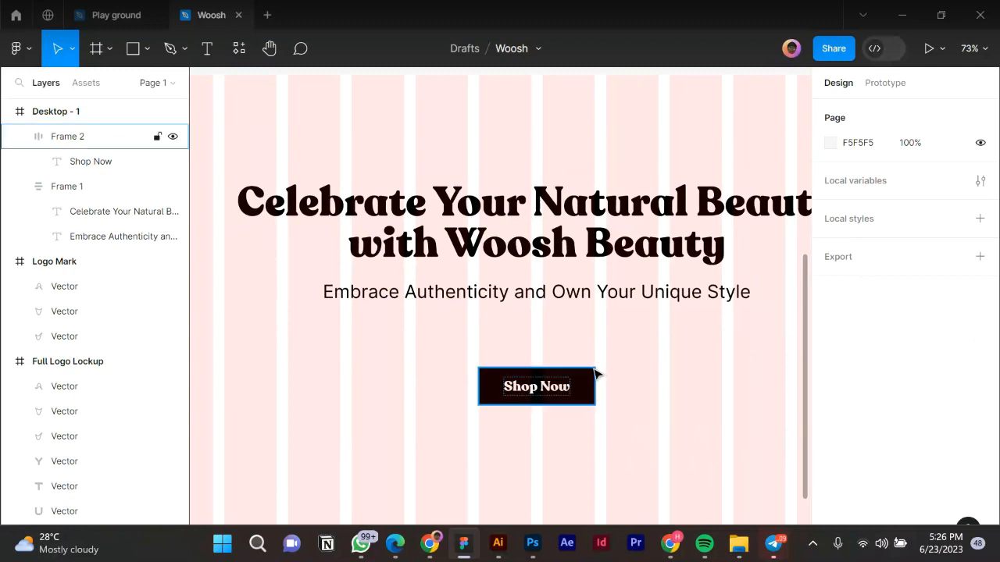
pyautogui.scroll(3, 590, 399)
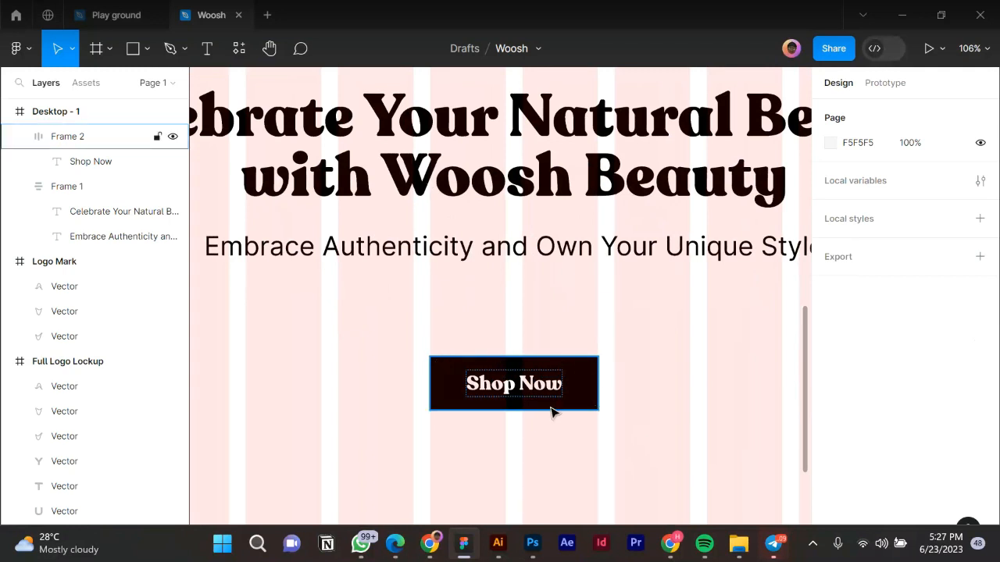
pyautogui.scroll(-2, 581, 385)
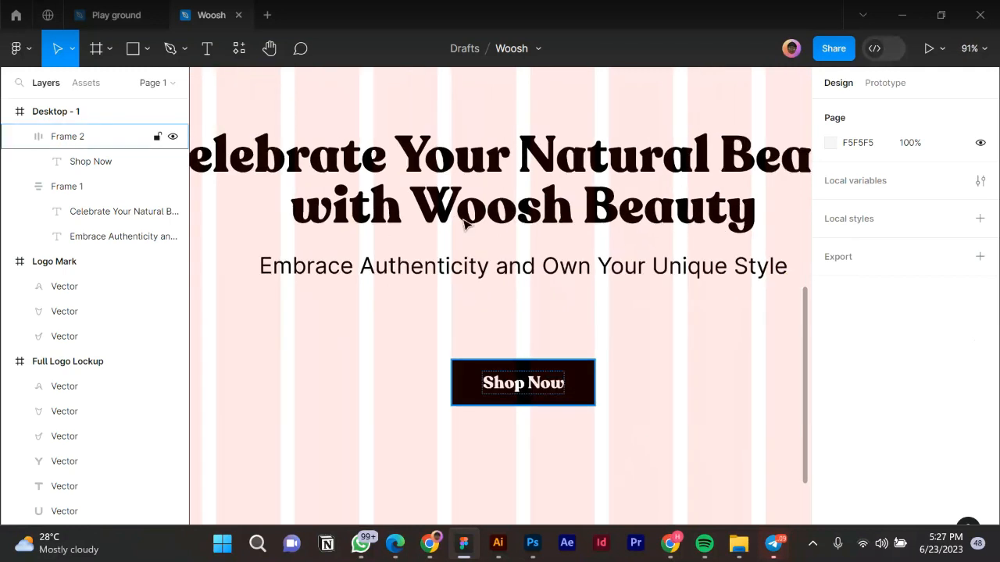
pyautogui.click(451, 216)
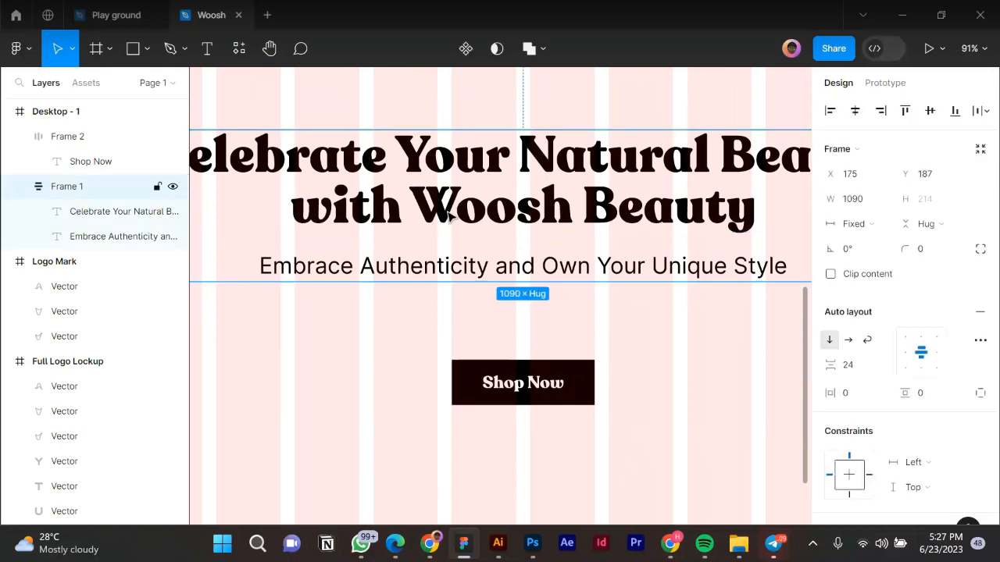
pyautogui.click(450, 217)
pyautogui.doubleClick(413, 196)
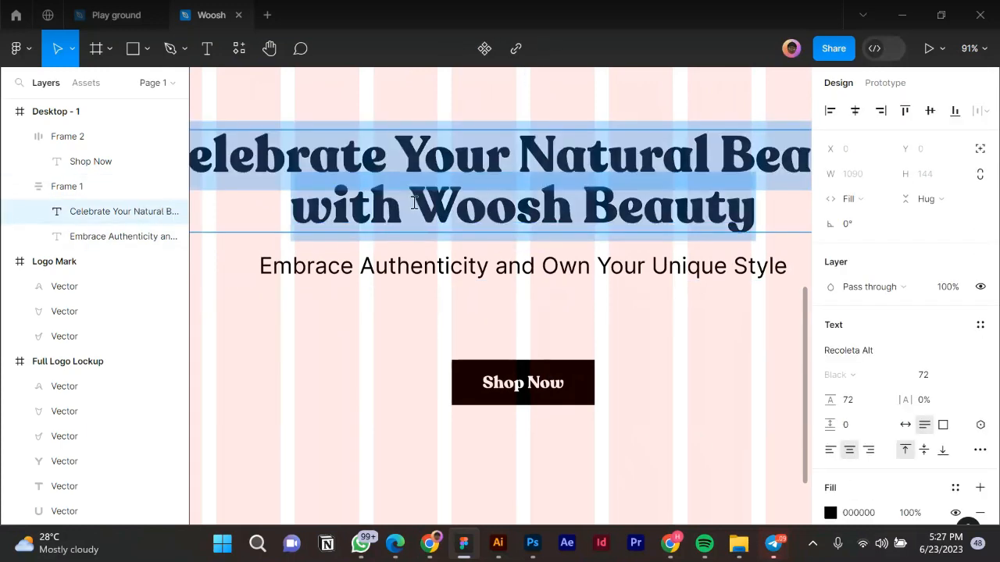
pyautogui.scroll(5, 427, 237)
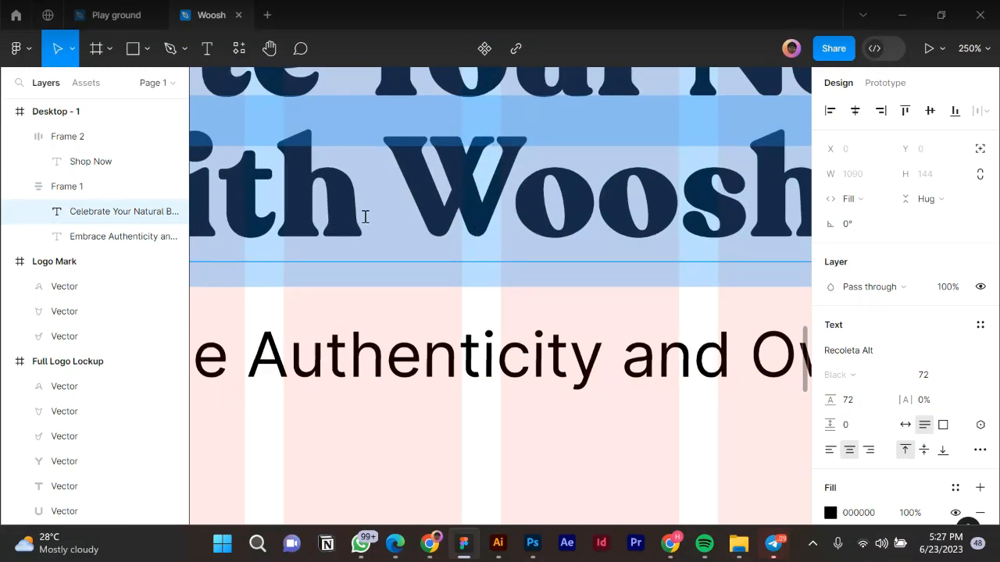
pyautogui.scroll(-1, 357, 215)
pyautogui.scroll(-5, 402, 223)
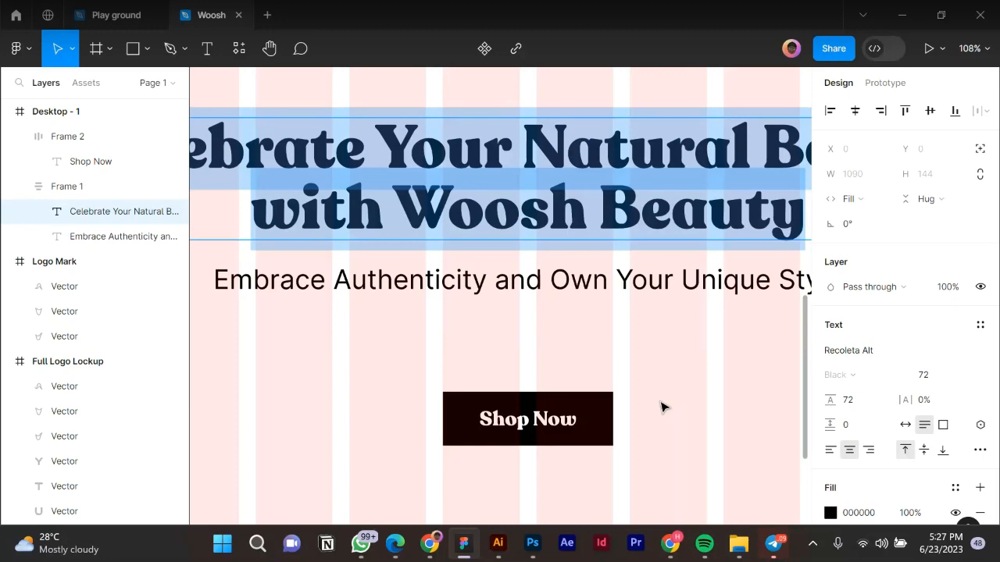
pyautogui.press('Escape')
pyautogui.scroll(-2, 592, 404)
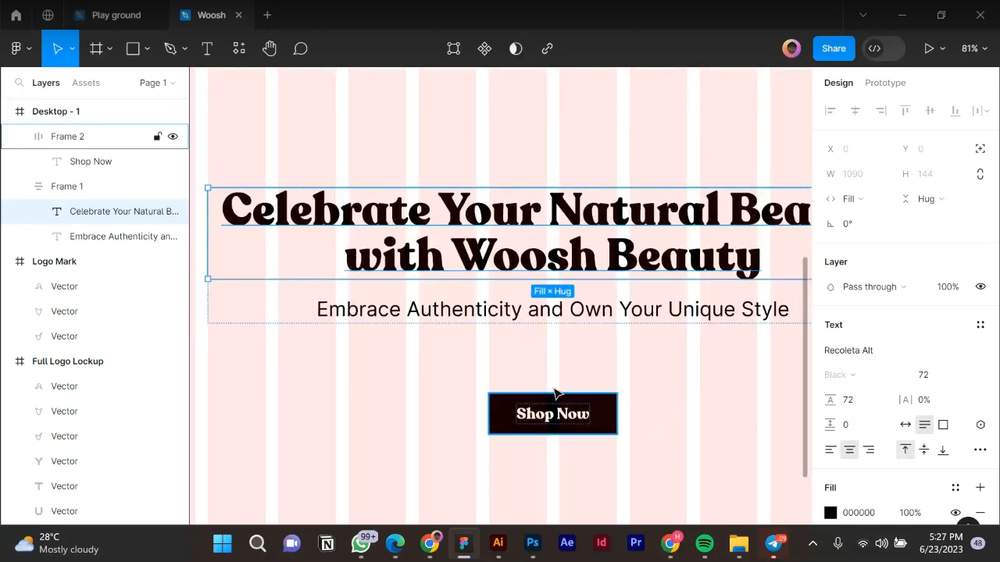
pyautogui.scroll(-2, 561, 396)
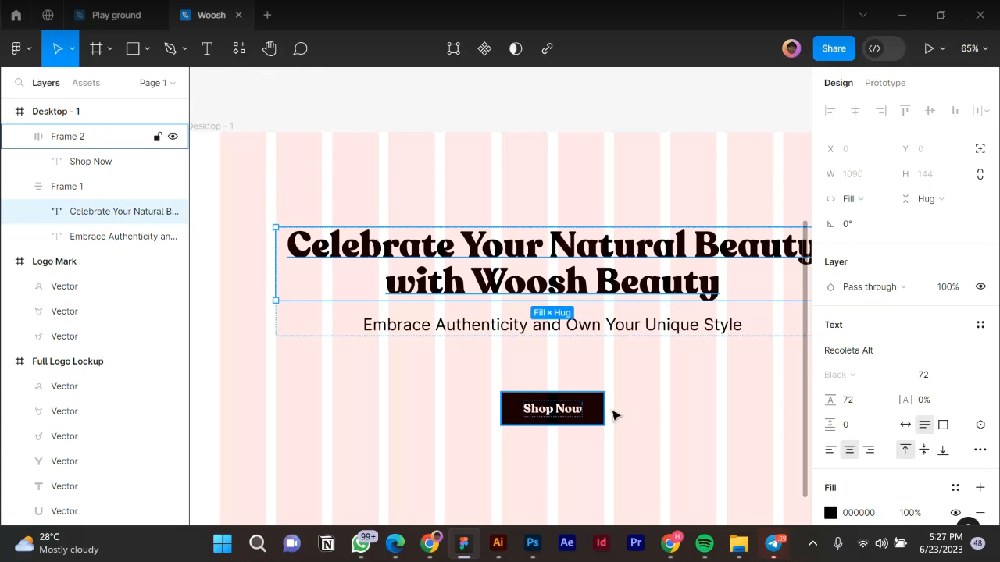
pyautogui.scroll(1, 639, 411)
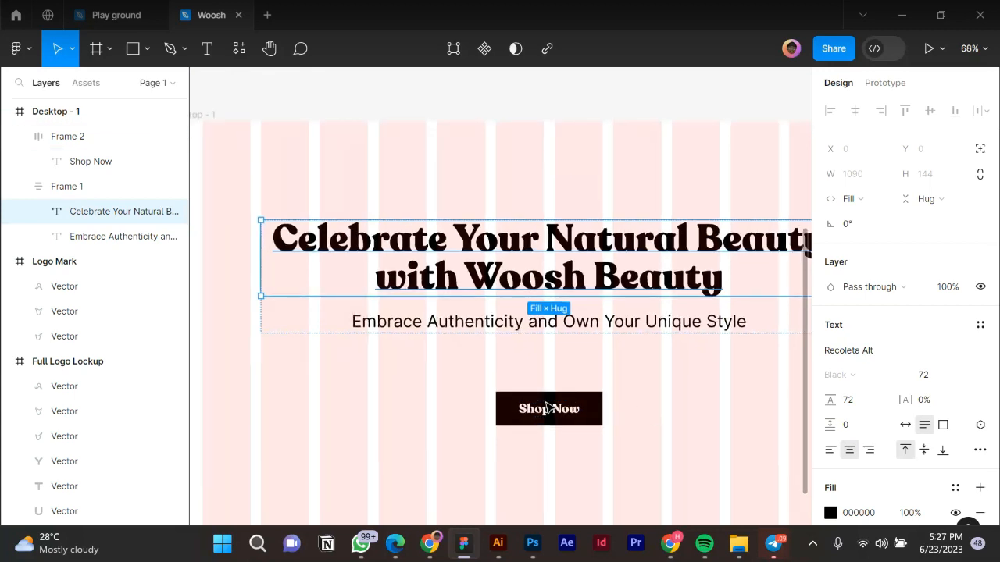
pyautogui.press('Escape')
# Set the Shop Now frame's corner radius to 100, making a pill-shaped button.
pyautogui.click(517, 420)
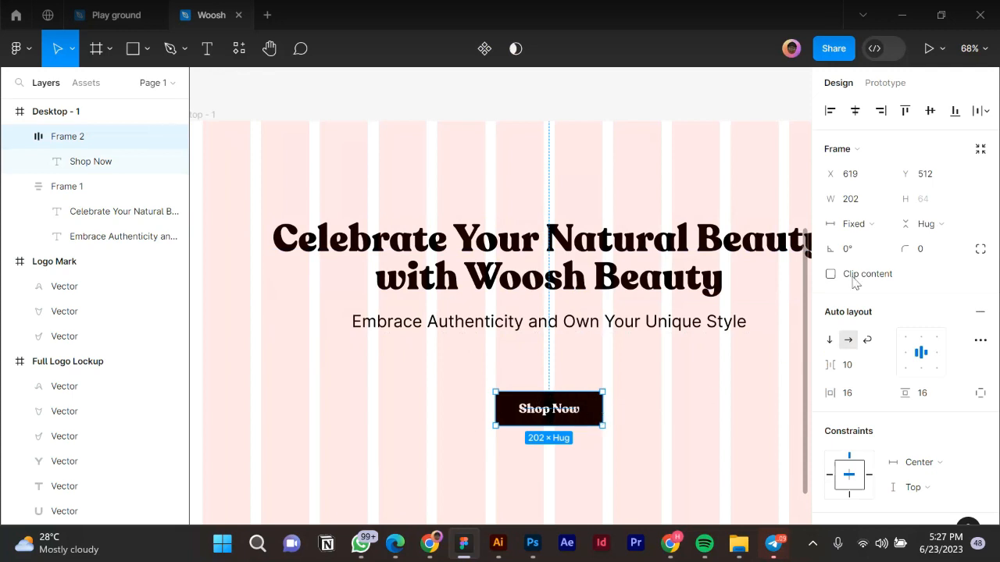
pyautogui.click(930, 254)
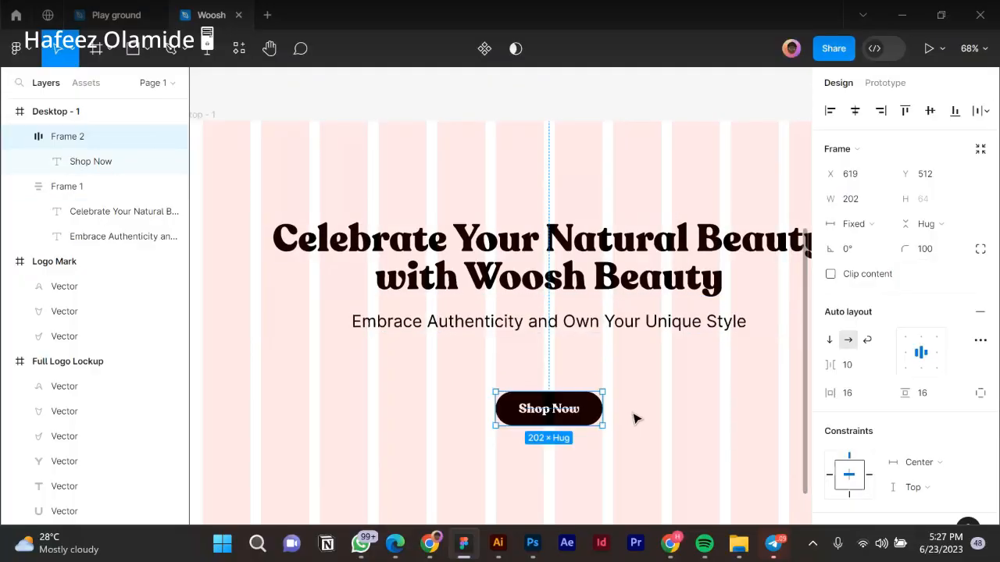
pyautogui.click(625, 454)
pyautogui.scroll(-1, 625, 454)
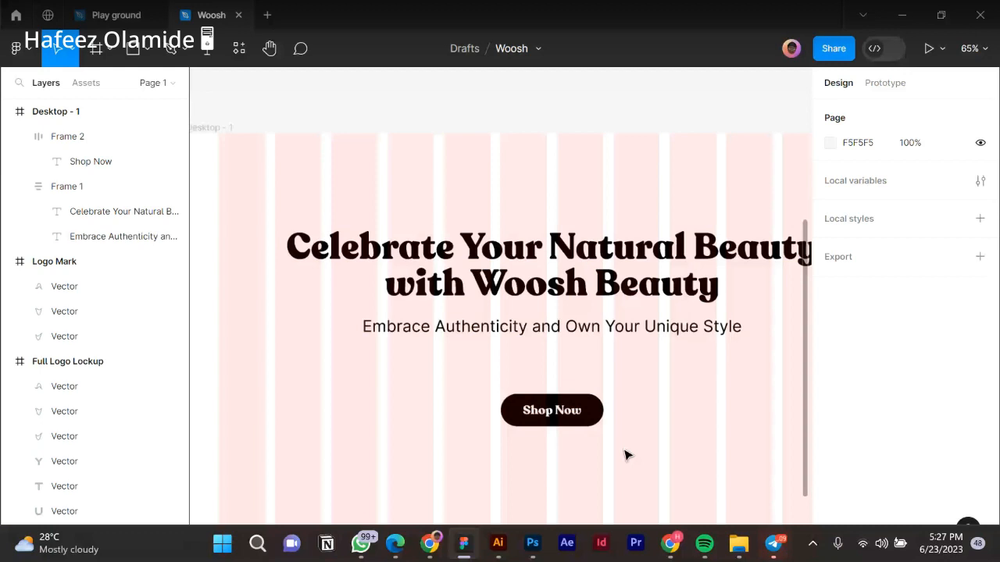
# Wrap Frame 1 and Frame 2 in a centred vertical auto layout, changing the gap from 111 to 64.
pyautogui.scroll(-2, 625, 455)
pyautogui.click(558, 420)
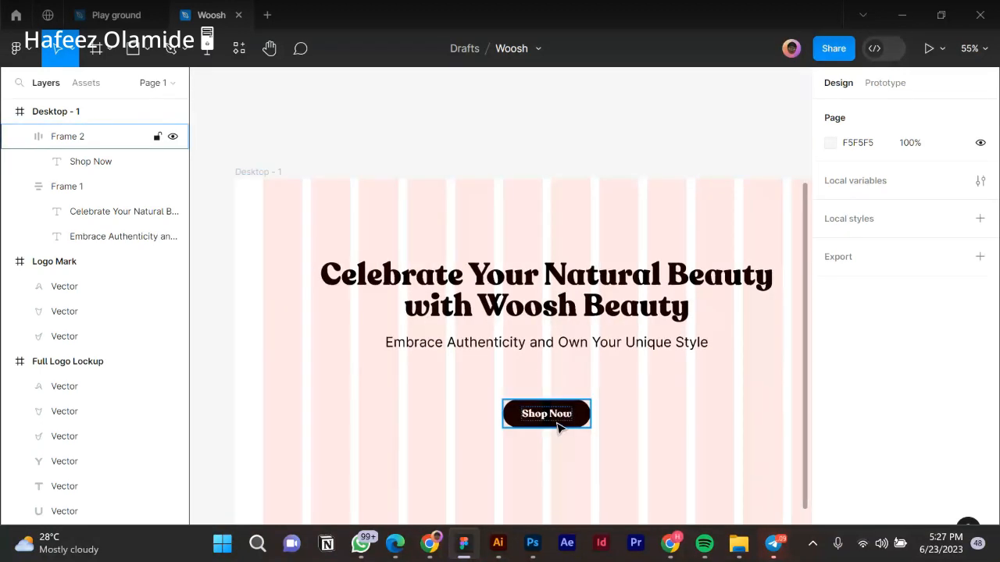
pyautogui.click(563, 351)
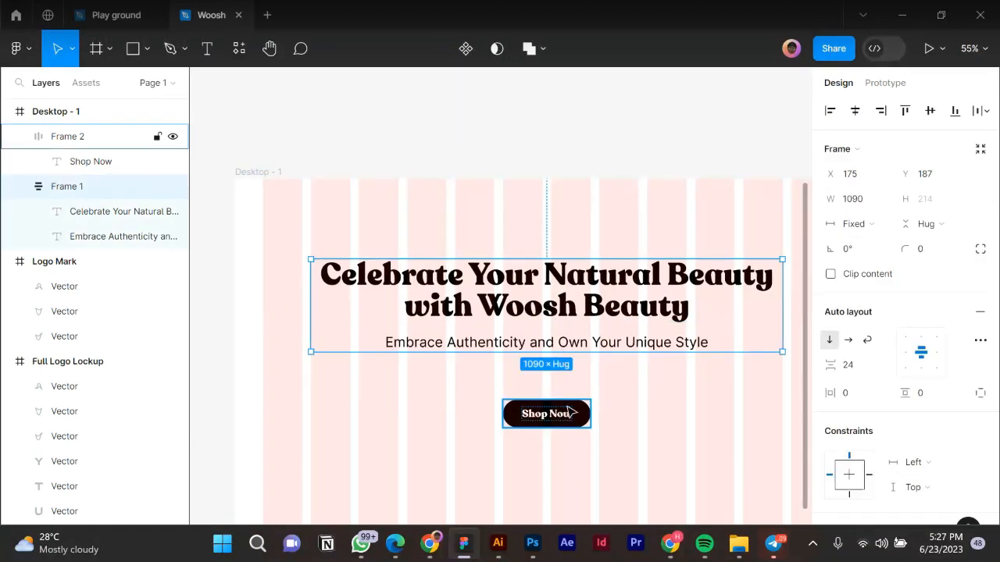
pyautogui.keyDown('shift'); pyautogui.click(562, 415); pyautogui.keyUp('shift')
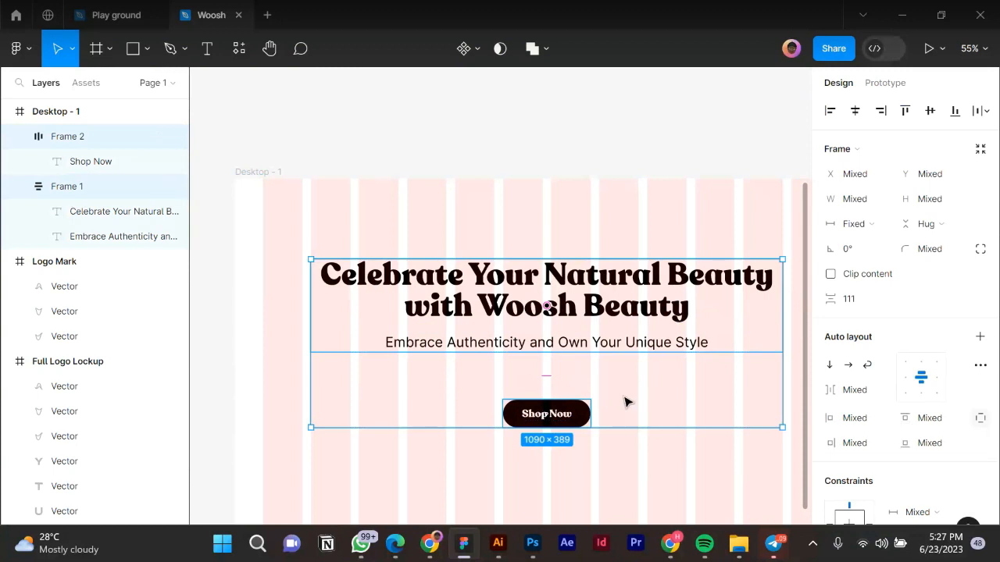
pyautogui.click(529, 487)
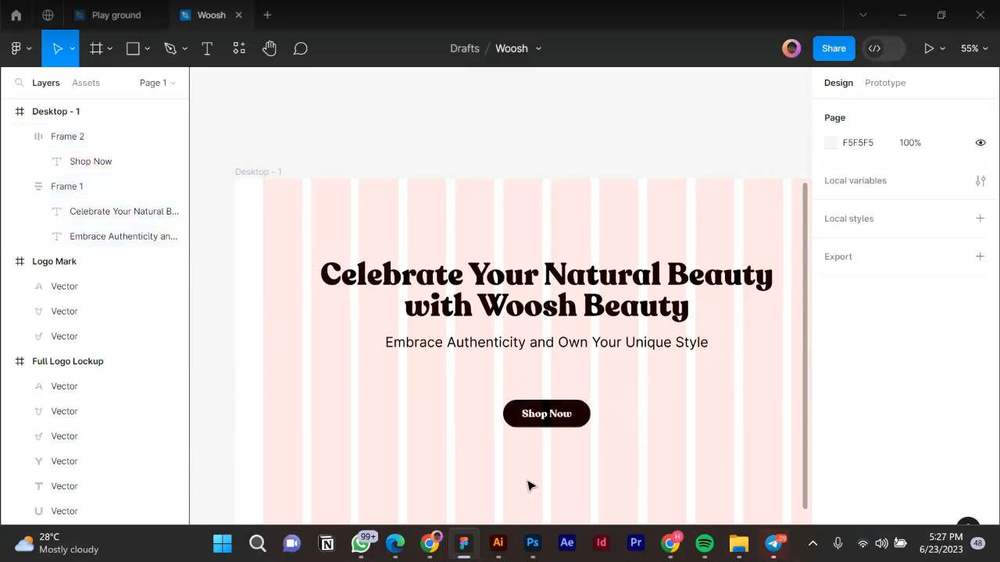
pyautogui.moveTo(525, 479); pyautogui.dragTo(636, 249)
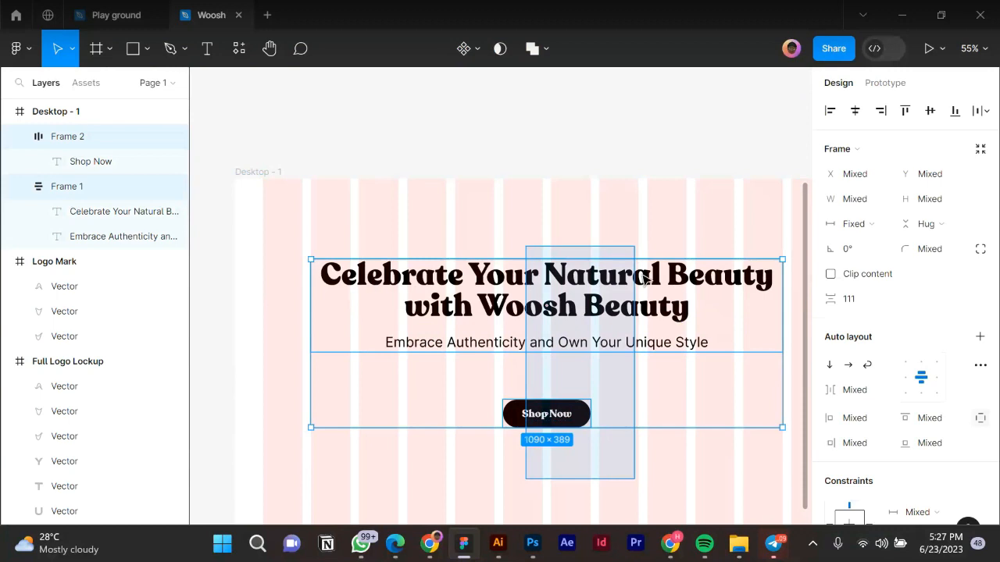
pyautogui.hotkey('shift', 'a')
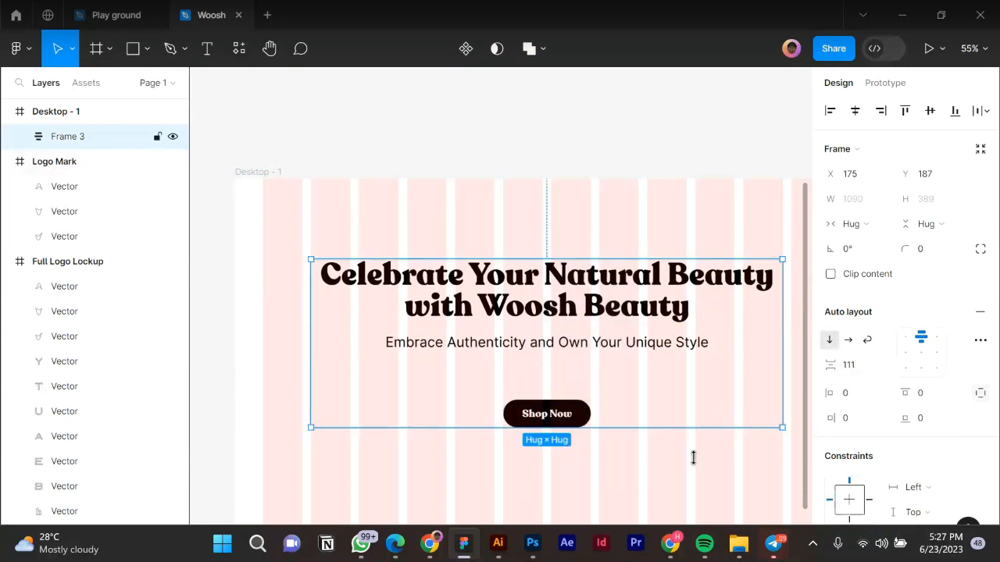
pyautogui.click(922, 358)
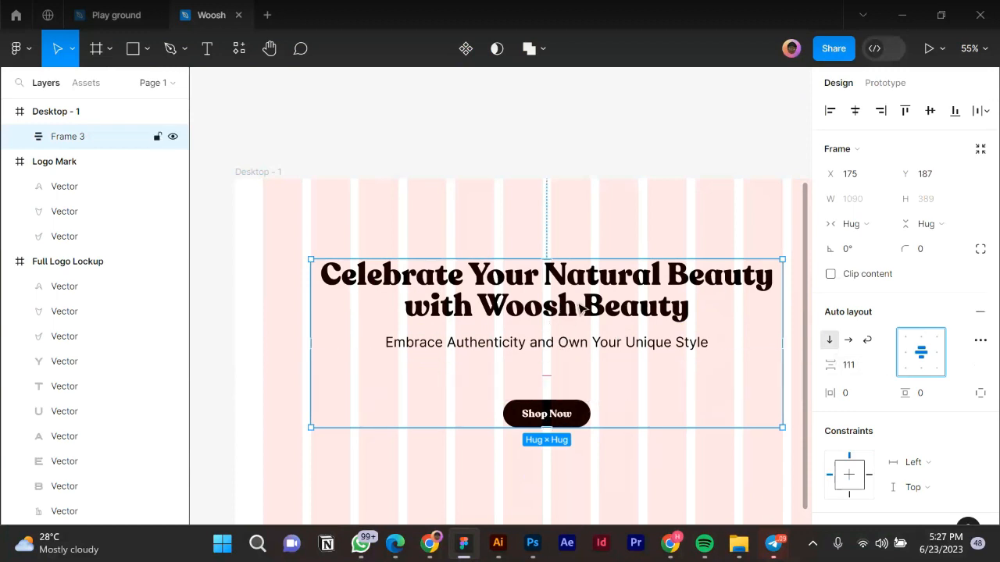
pyautogui.click(859, 370)
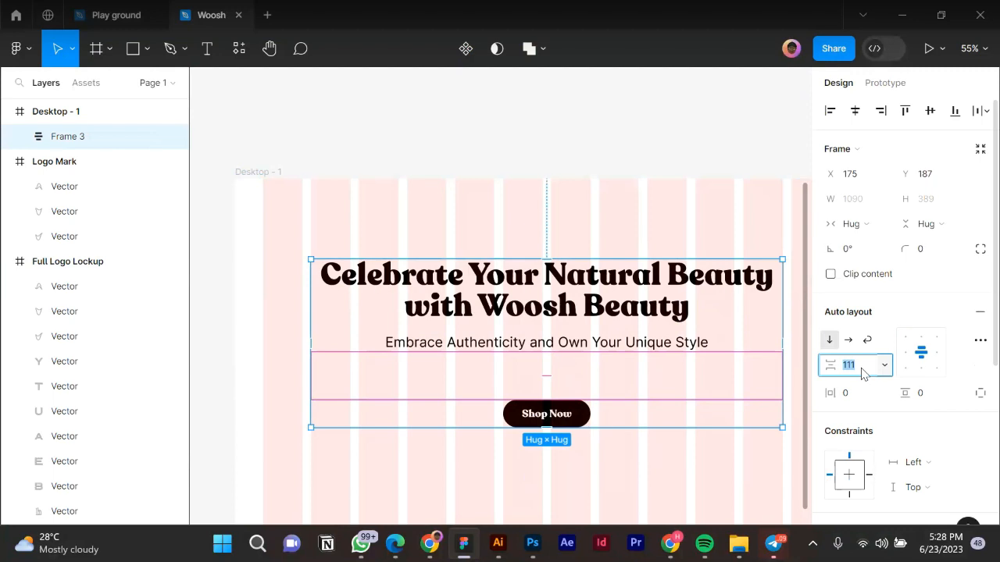
pyautogui.write('64')
pyautogui.press('Return')
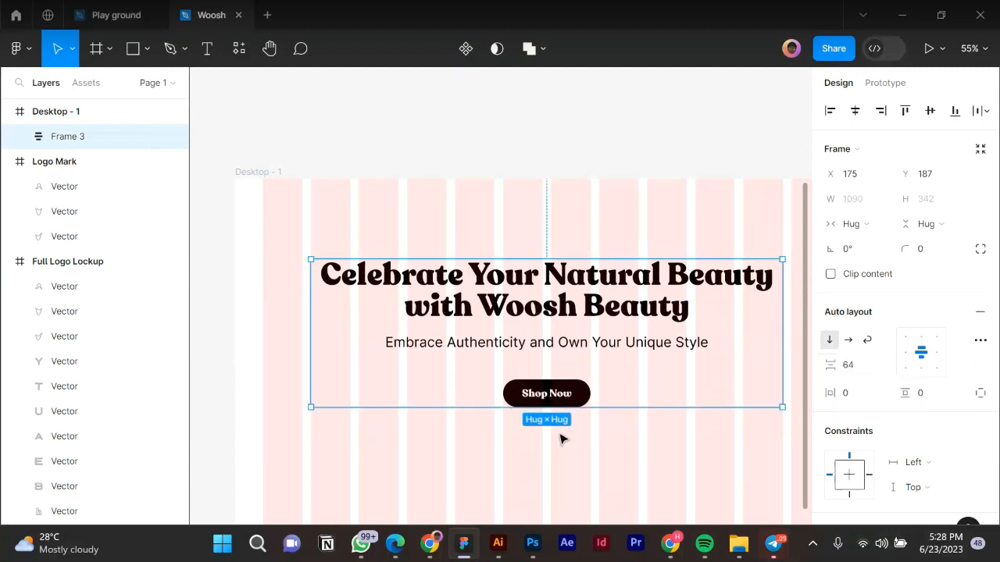
pyautogui.click(513, 432)
pyautogui.scroll(-1, 513, 431)
pyautogui.scroll(-3, 370, 411)
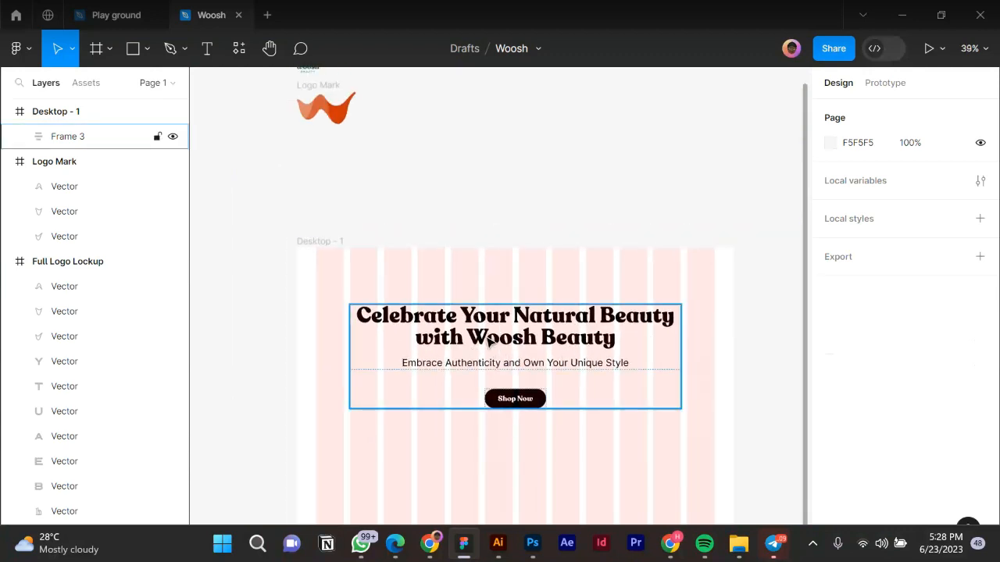
pyautogui.scroll(2, 488, 332)
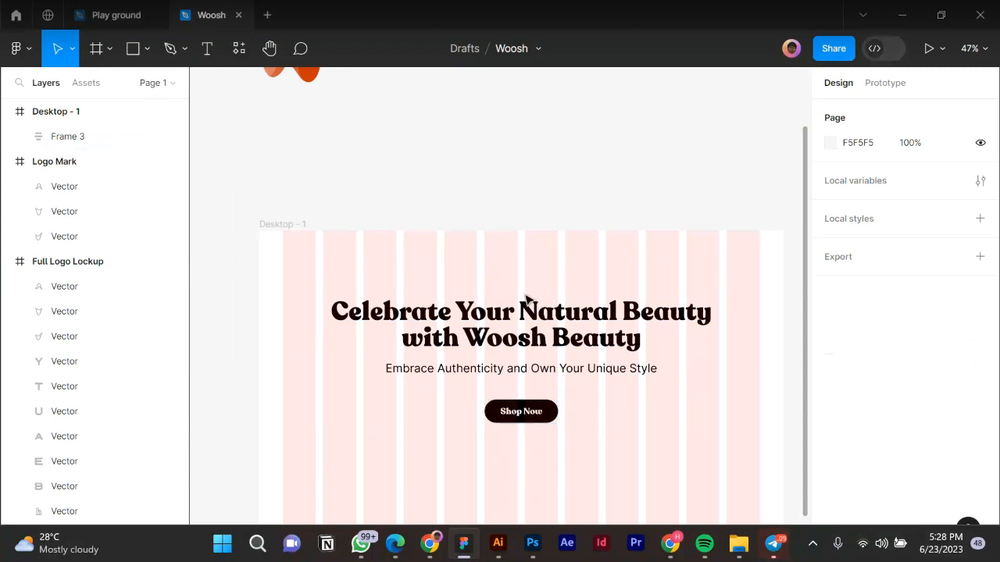
pyautogui.scroll(-3, 527, 297)
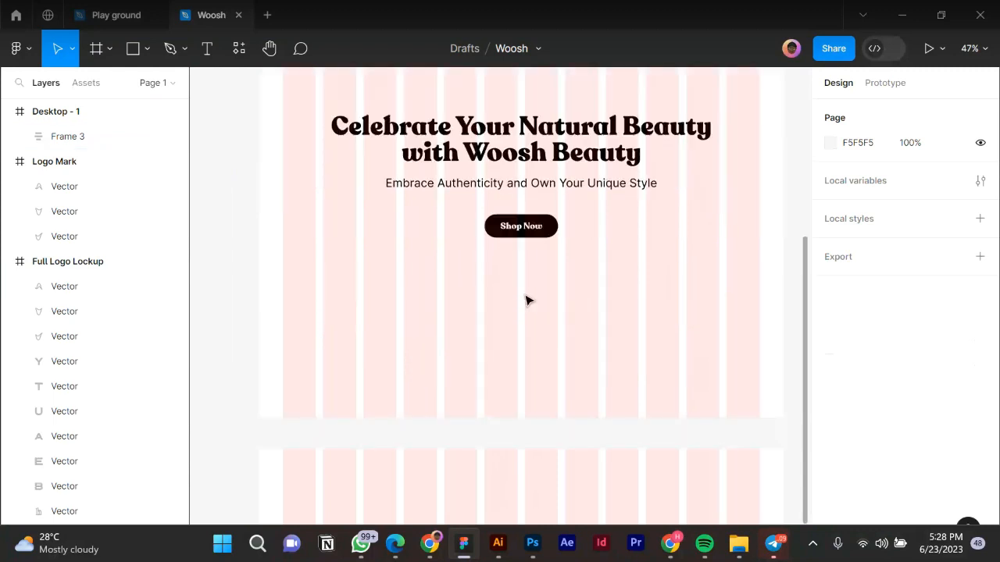
pyautogui.click(394, 550)
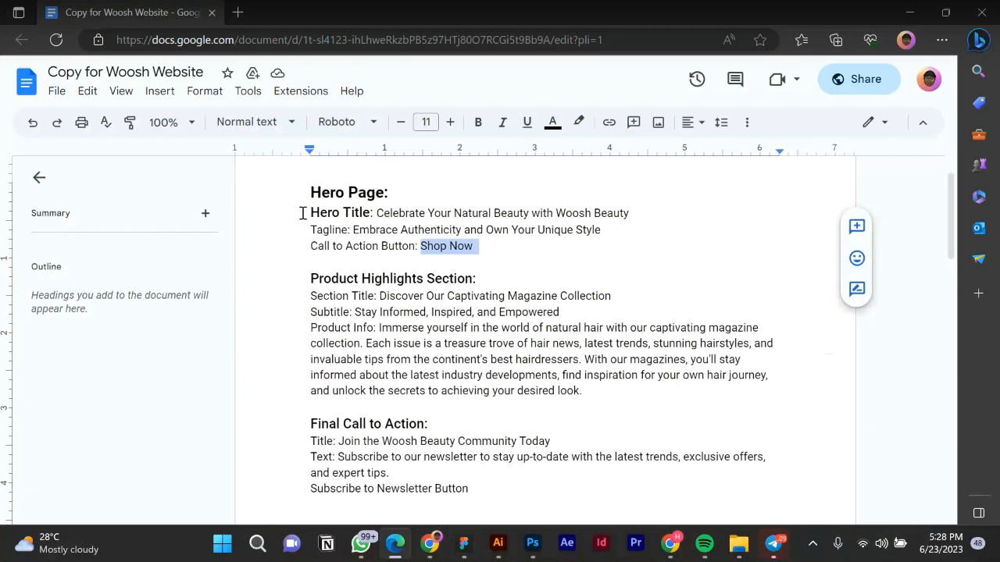
pyautogui.click(463, 545)
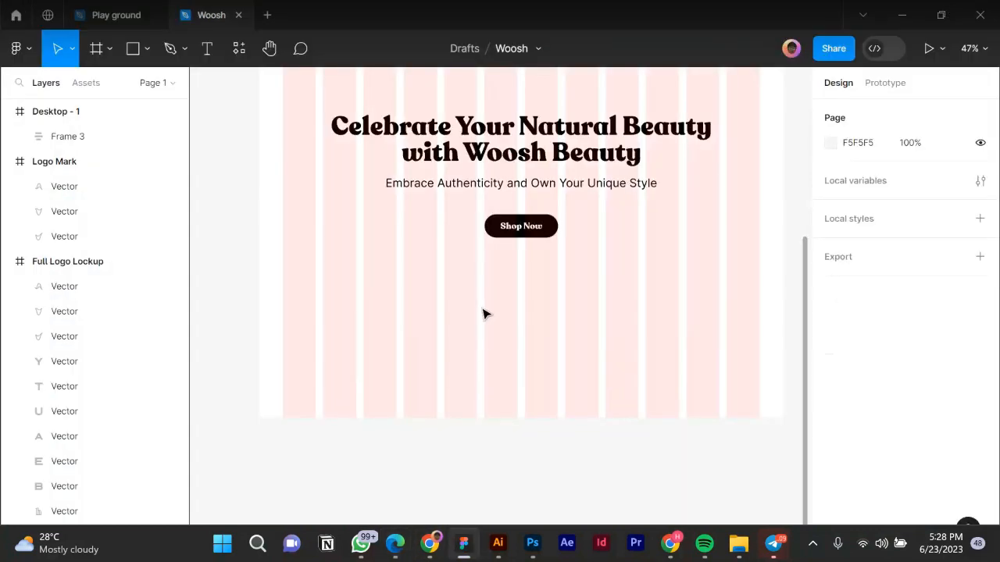
# Select Frame 3 to check its 1090 × 342 hug size and 64-spaced vertical auto layout.
pyautogui.scroll(1, 492, 267)
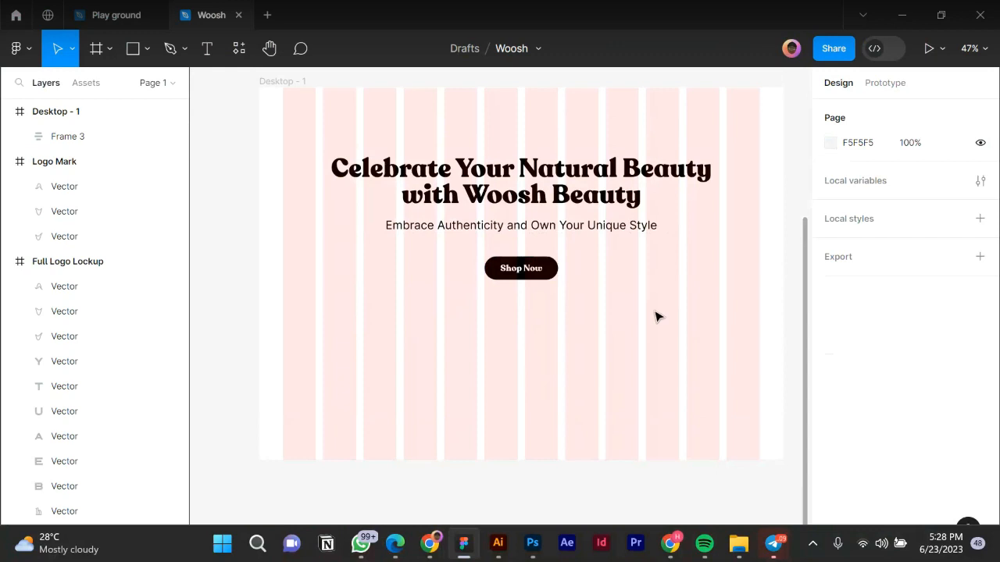
pyautogui.scroll(2, 659, 315)
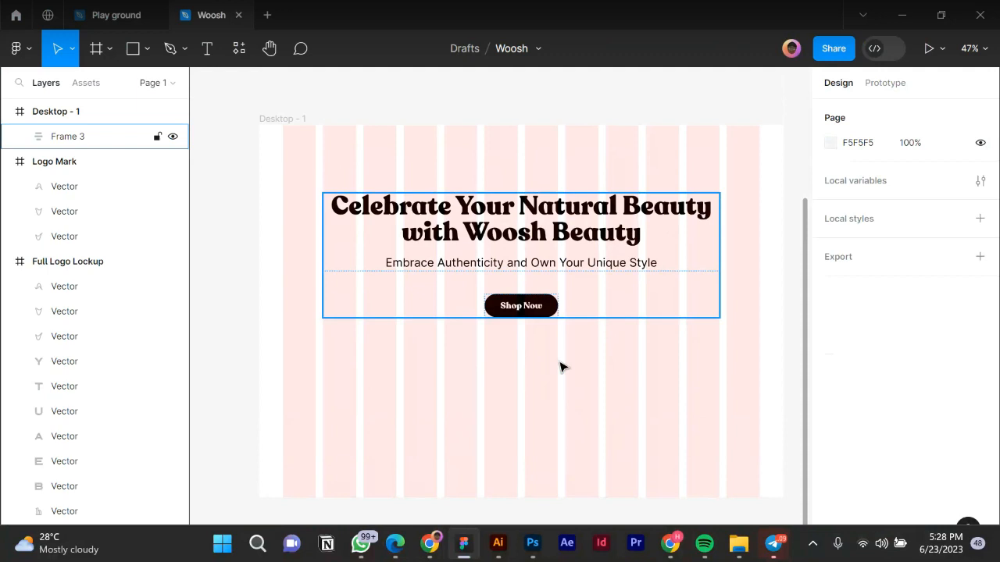
pyautogui.click(535, 279)
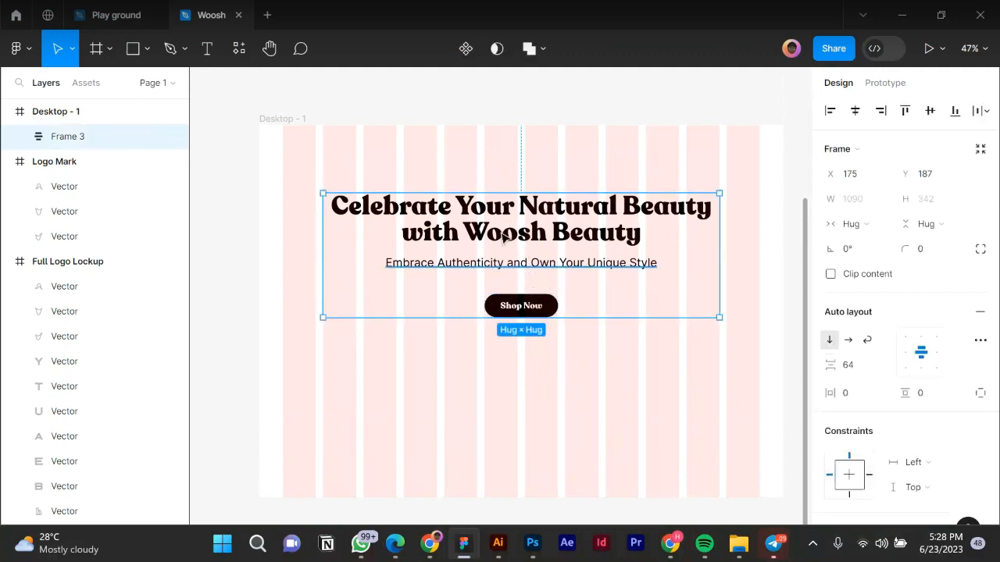
pyautogui.scroll(3, 504, 238)
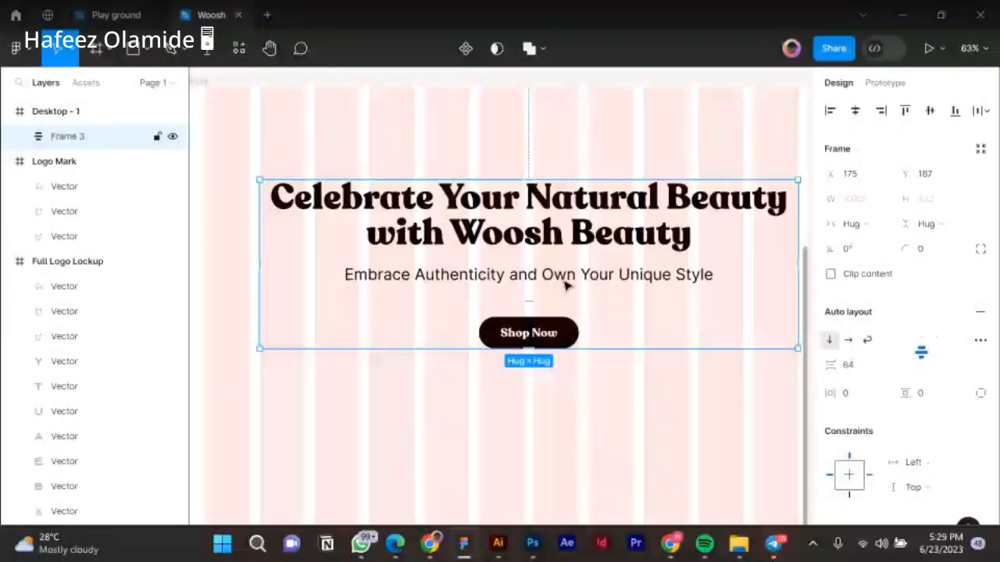
pyautogui.scroll(-3, 567, 286)
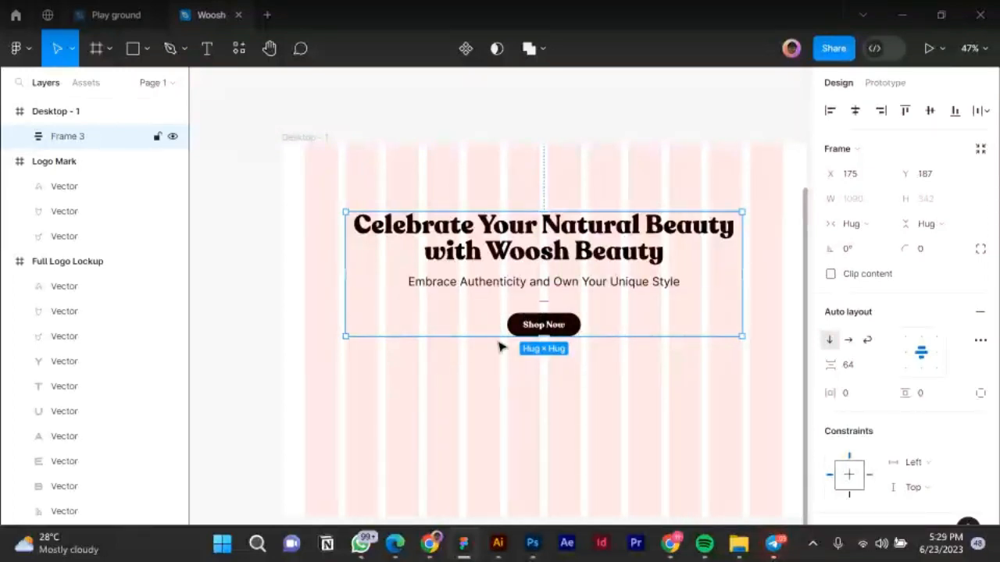
pyautogui.click(397, 544)
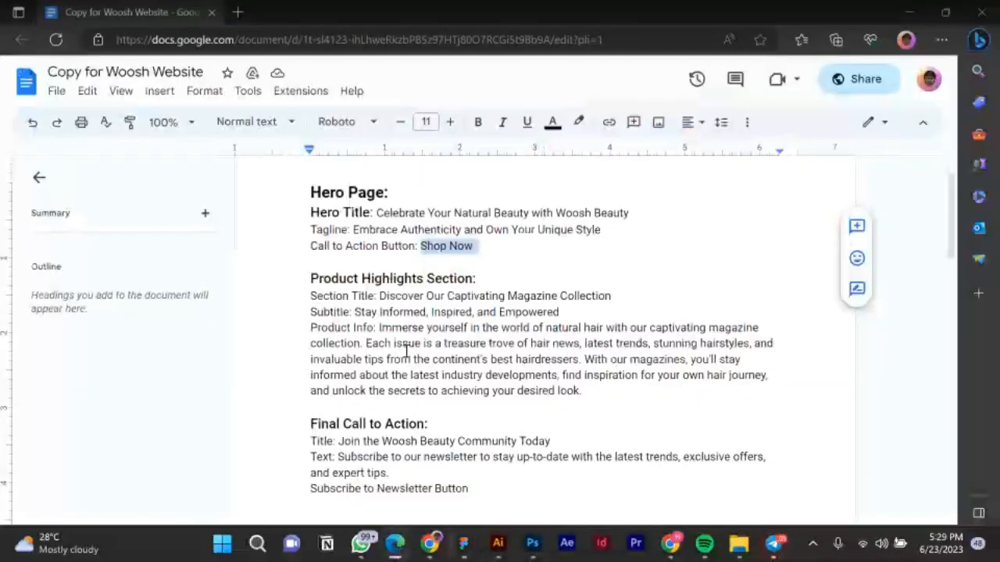
# Read the Woosh copy down to the About Page's Brand Story and Values and Vision, then return to Figma.
pyautogui.scroll(1, 500, 287)
pyautogui.scroll(-1, 539, 352)
pyautogui.scroll(-1, 539, 351)
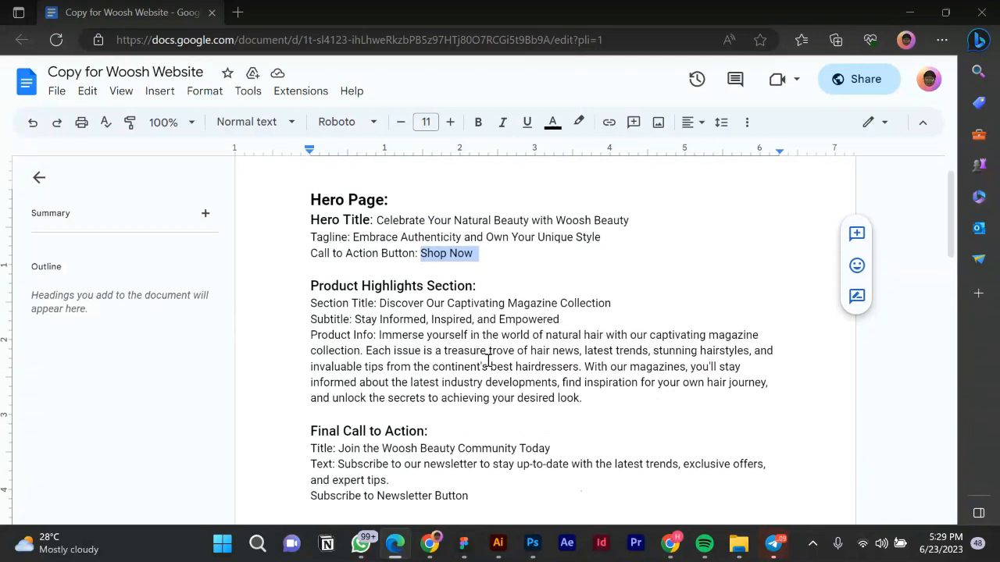
pyautogui.scroll(-2, 479, 365)
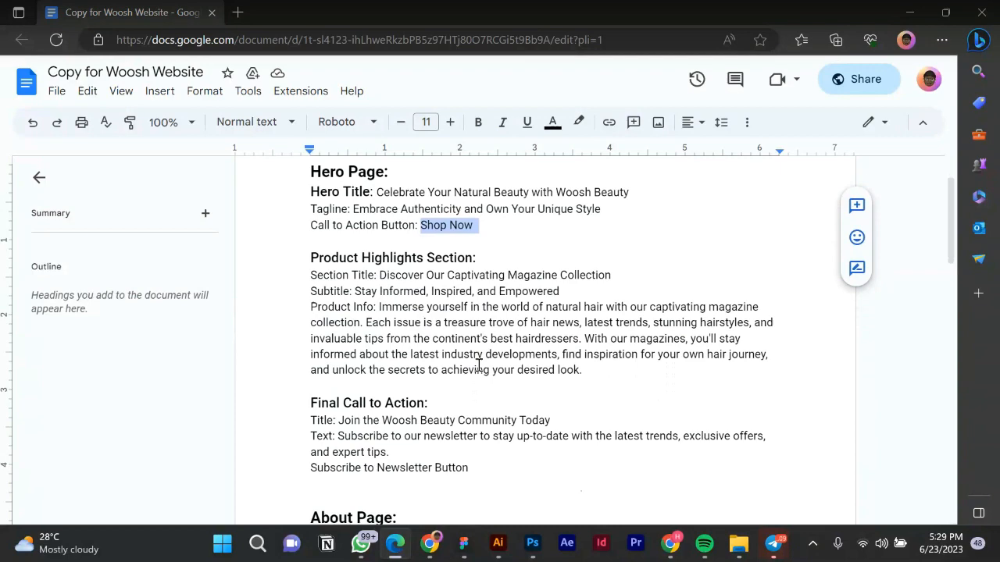
pyautogui.scroll(-3, 479, 366)
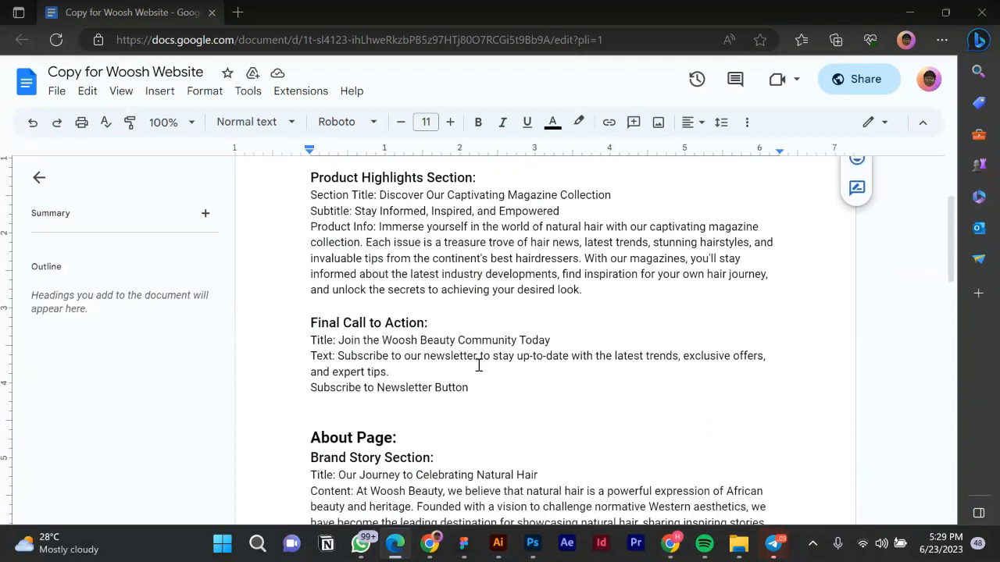
pyautogui.scroll(-3, 478, 365)
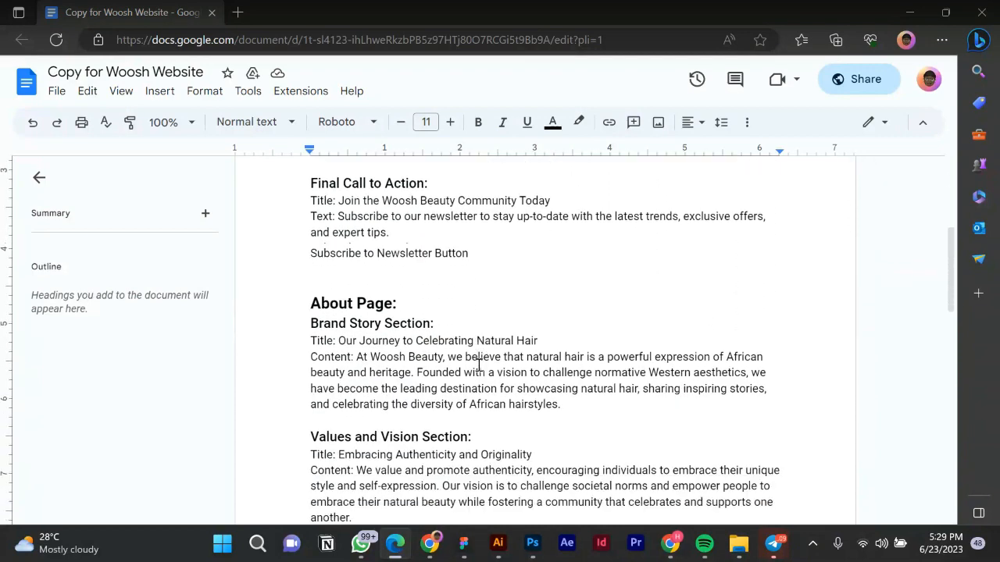
pyautogui.scroll(-1, 348, 301)
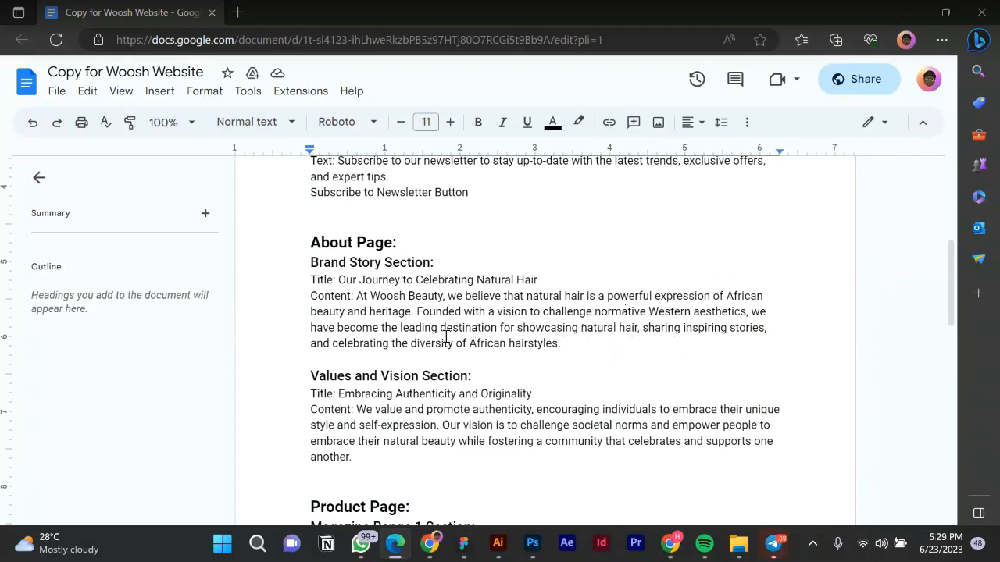
pyautogui.moveTo(468, 554)
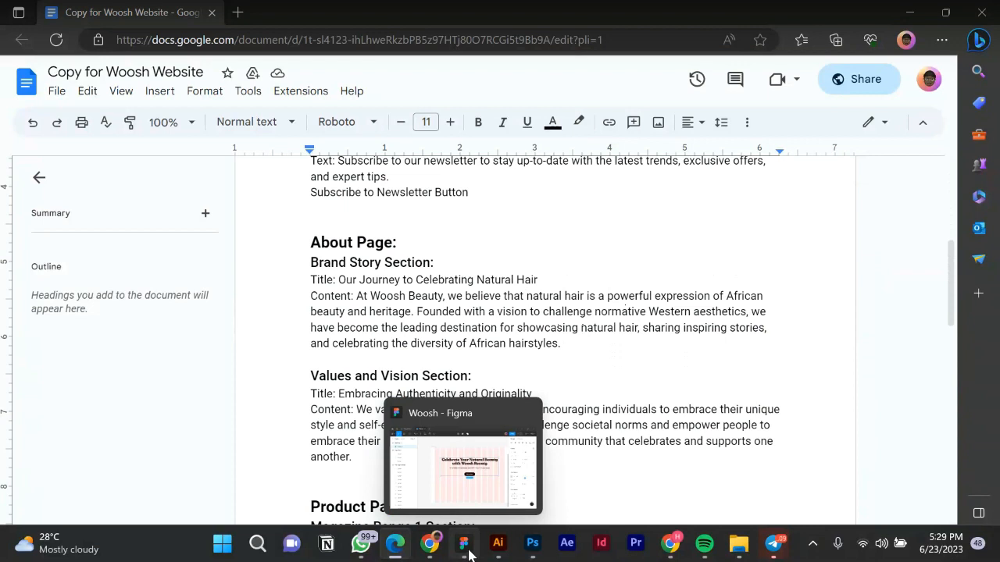
pyautogui.click(468, 555)
# Make Desktop - 1 a component with Ctrl+Alt+K.
pyautogui.click(491, 416)
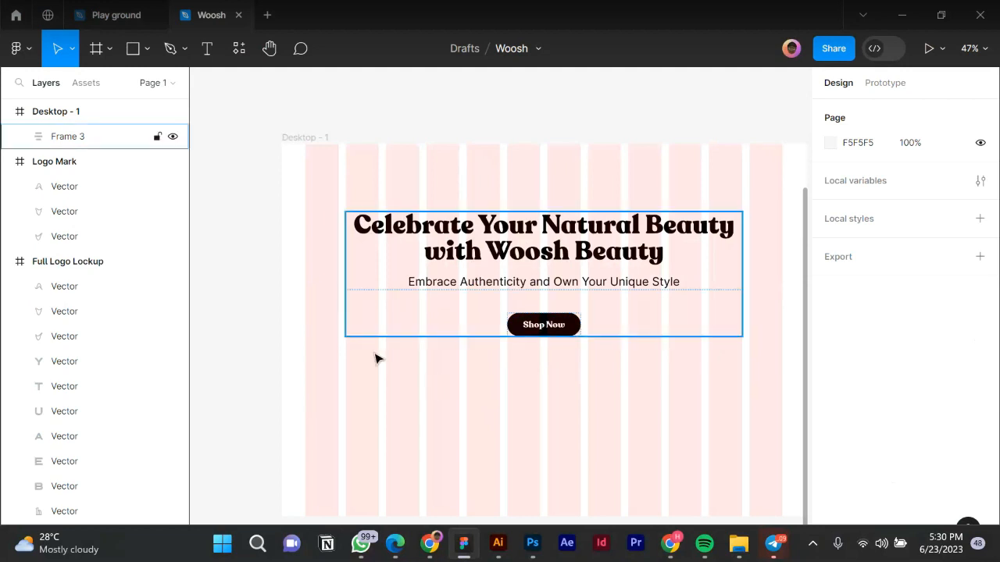
pyautogui.rightClick(408, 403)
pyautogui.hotkey('ctrl', 'alt', 'k')
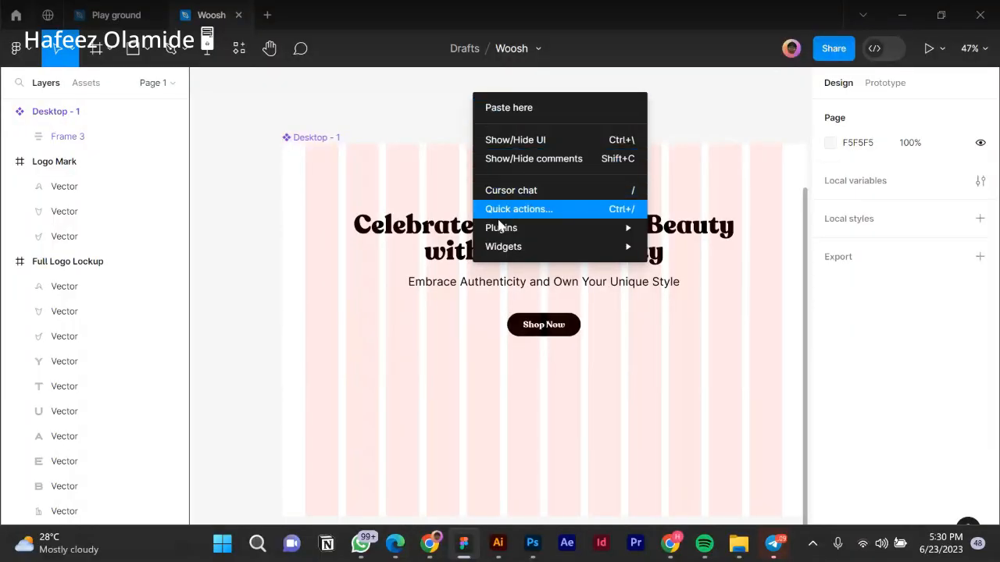
# Choose Plugins > Find more plugins... from the context menu to open the plugin browser.
pyautogui.moveTo(501, 228)
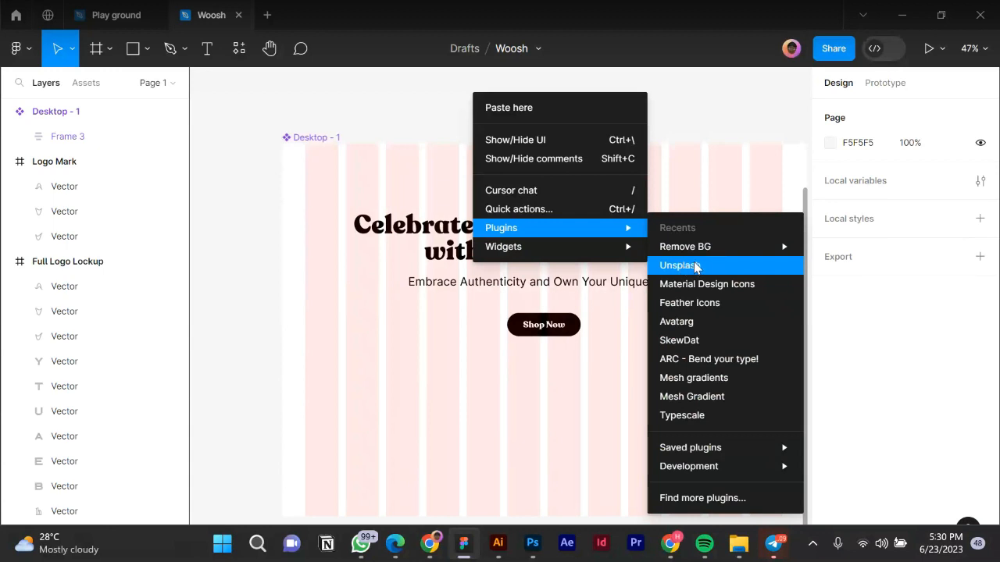
pyautogui.moveTo(664, 246)
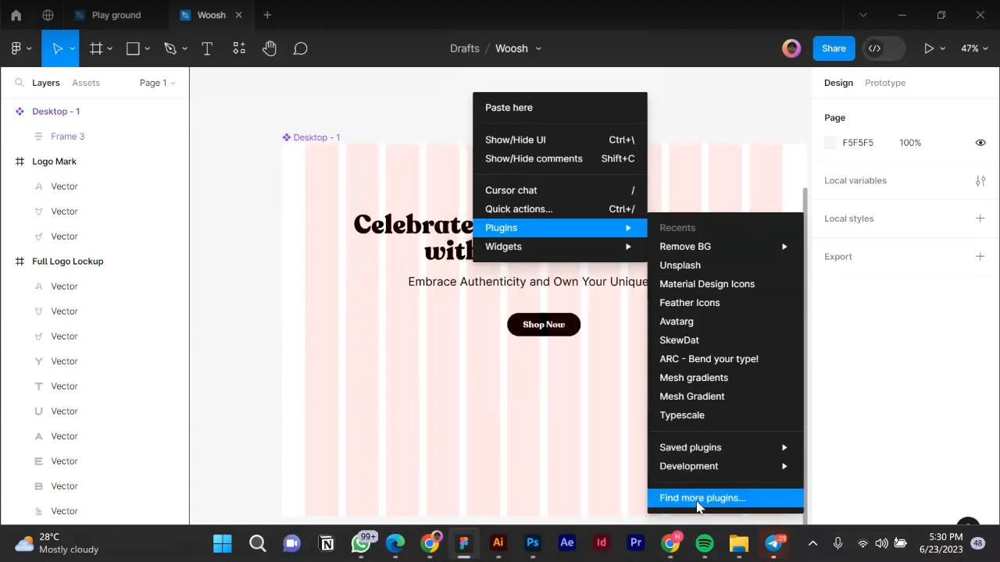
pyautogui.click(699, 498)
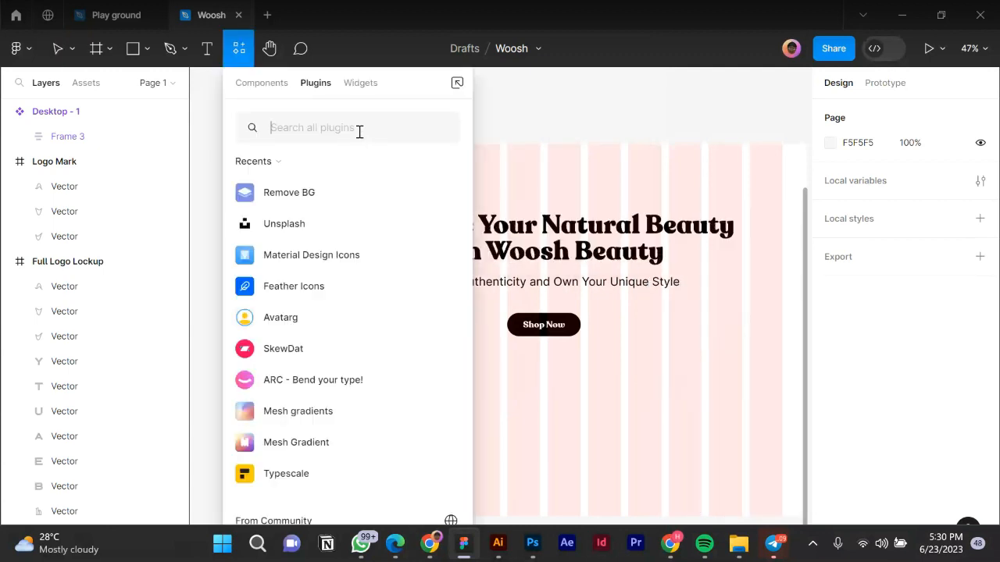
# Search the plugin browser for 'unsplash' and run the Unsplash plugin.
pyautogui.write('unsplash')
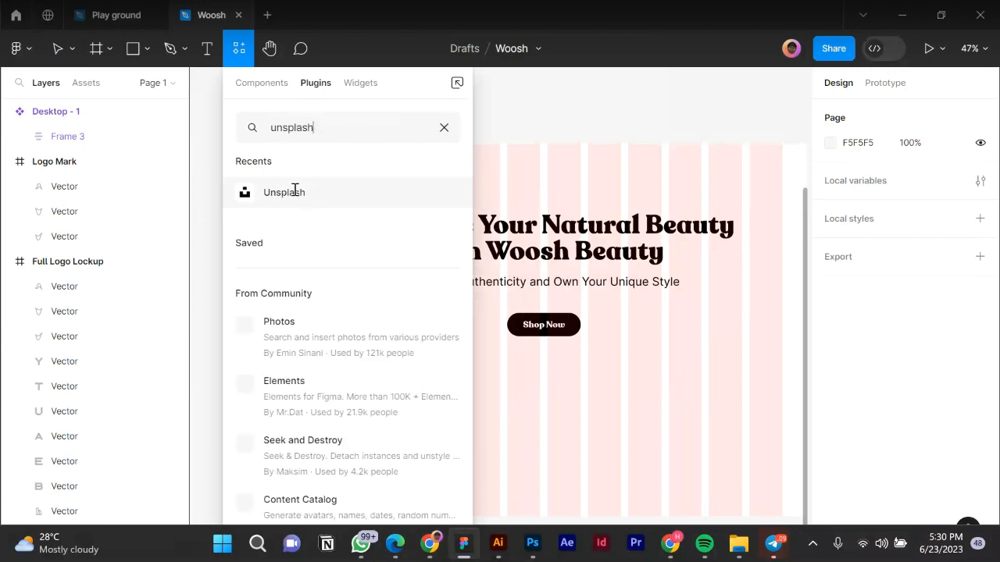
pyautogui.click(443, 200)
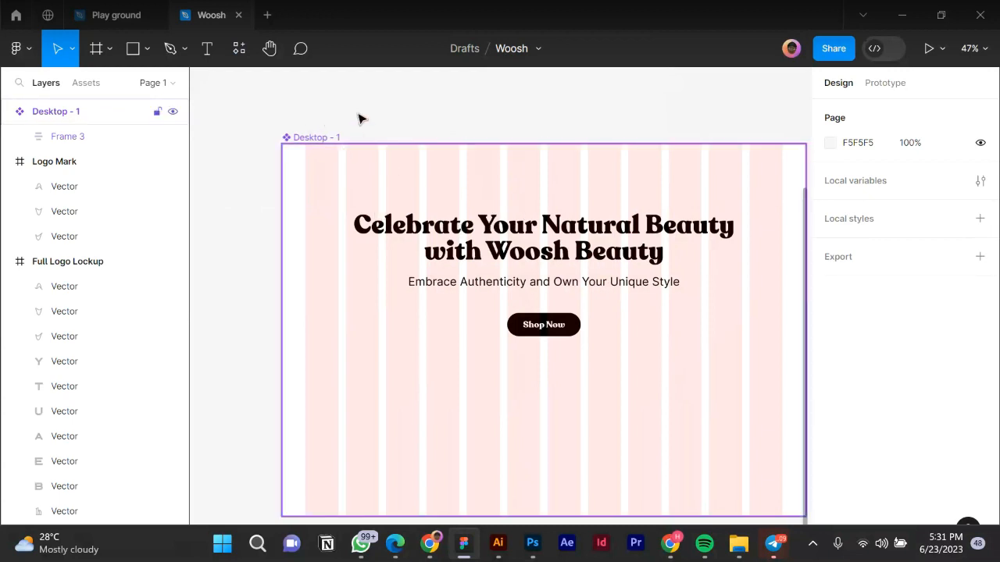
# Rerun Unsplash via Plugins > Run last plugin and focus its Search Unsplash box.
pyautogui.scroll(-3, 359, 196)
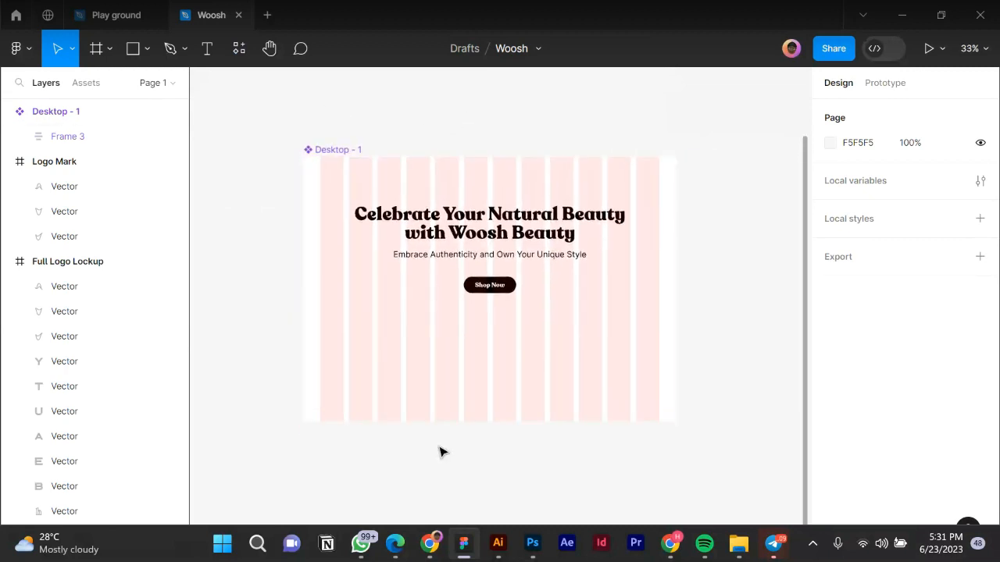
pyautogui.rightClick(257, 137)
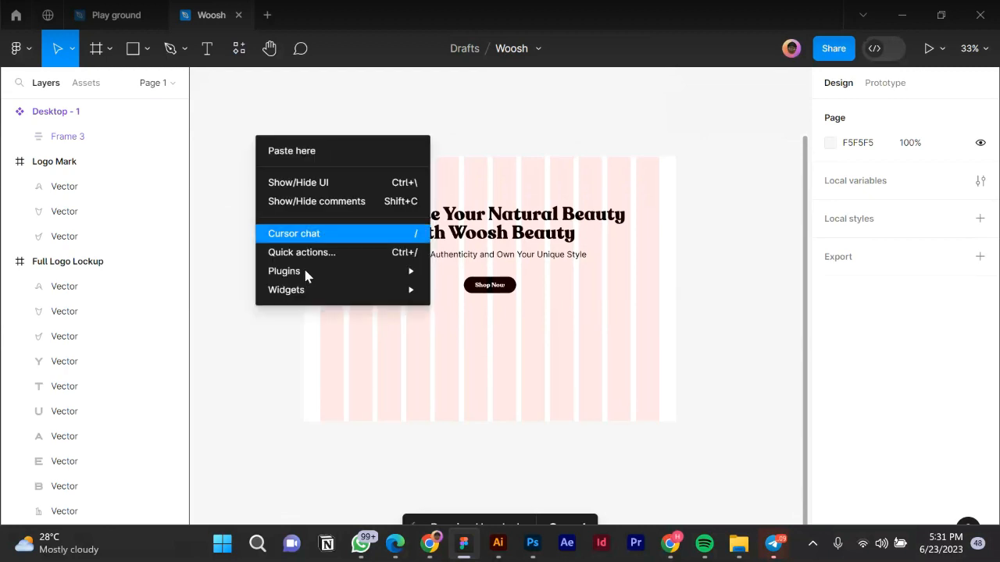
pyautogui.click(300, 271)
pyautogui.click(501, 273)
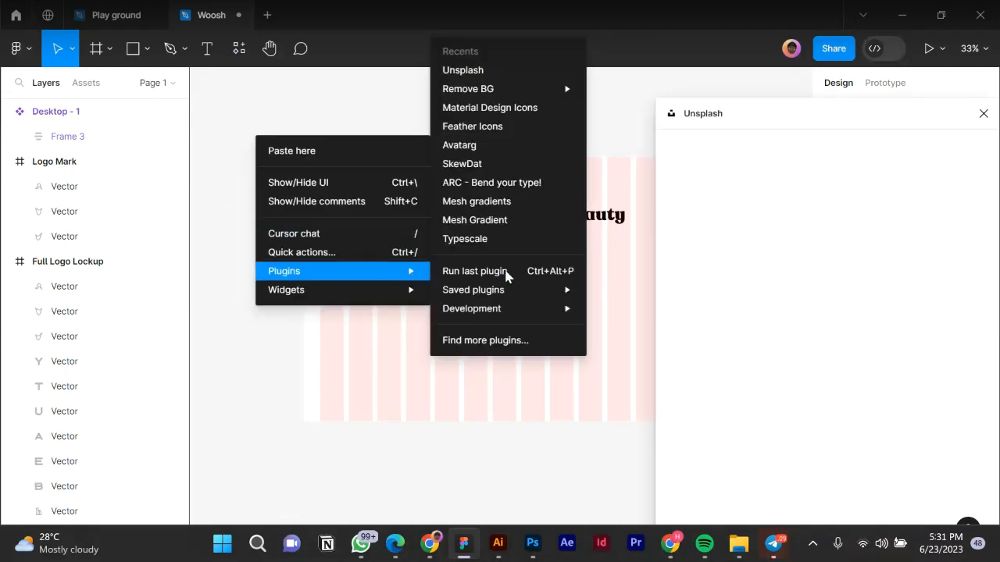
pyautogui.click(628, 98)
pyautogui.click(749, 192)
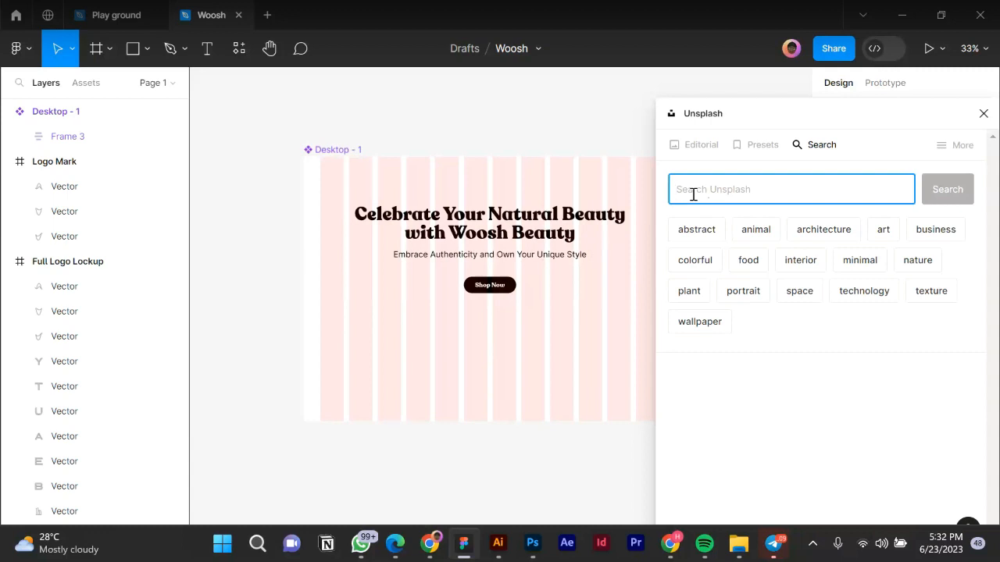
# Search Unsplash for 'hair' and insert the photo of a woman flinging her curly hair.
pyautogui.write('hair')
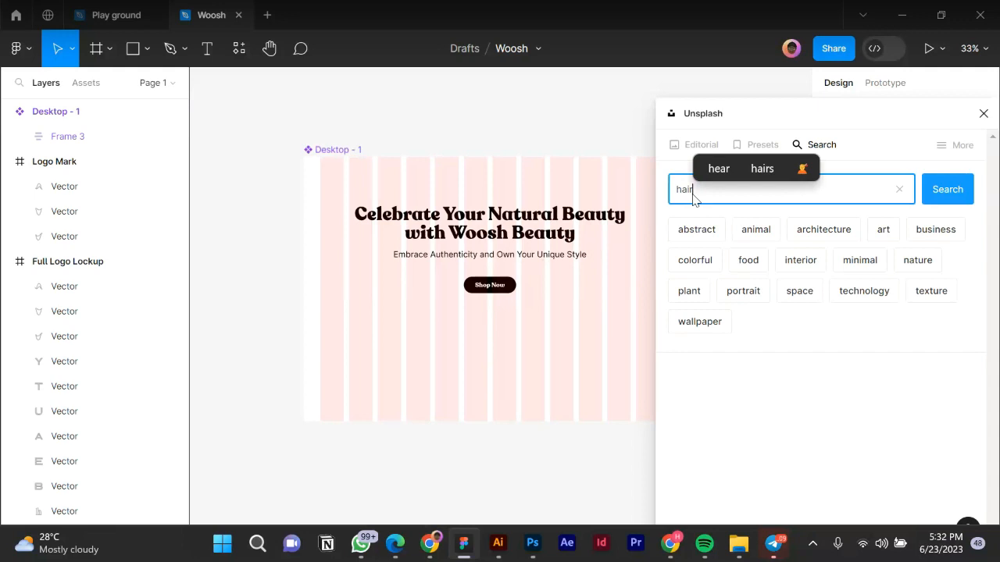
pyautogui.press('Return')
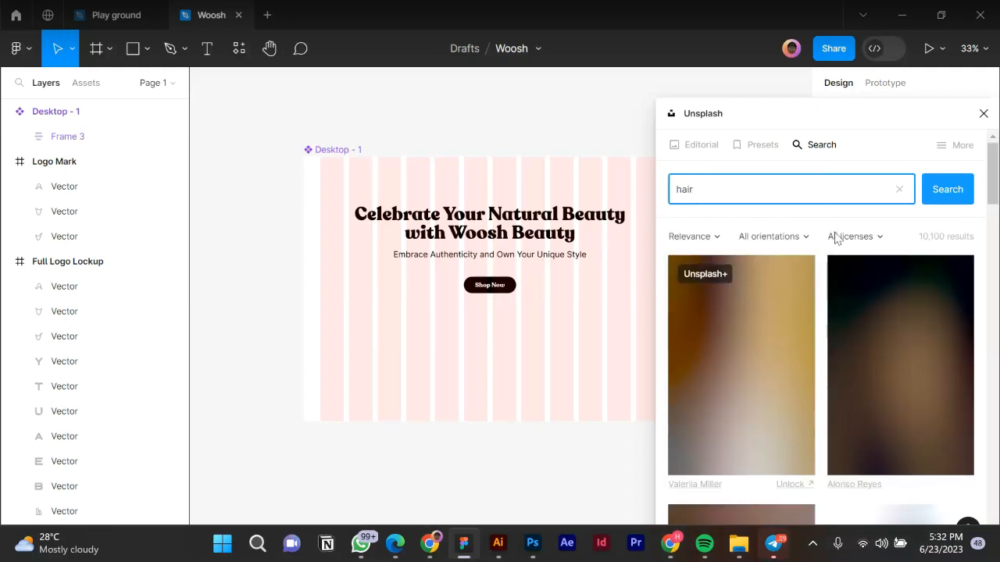
pyautogui.scroll(-5, 821, 377)
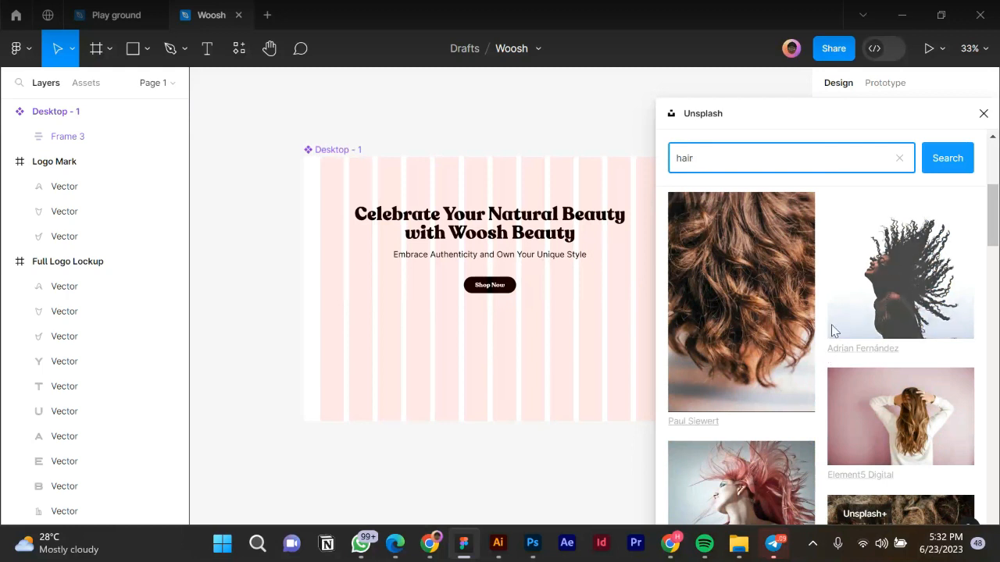
pyautogui.scroll(-2, 723, 357)
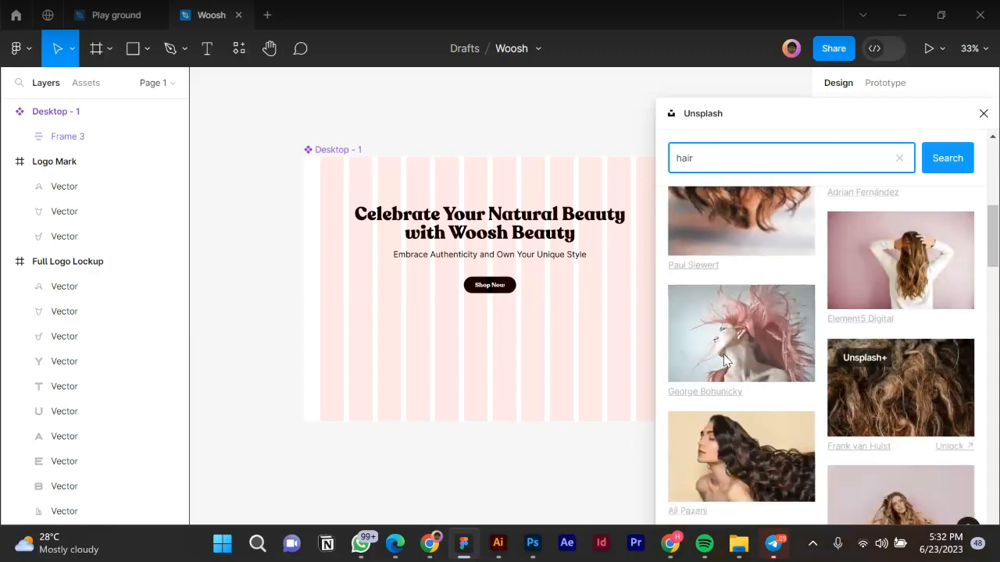
pyautogui.scroll(3, 723, 359)
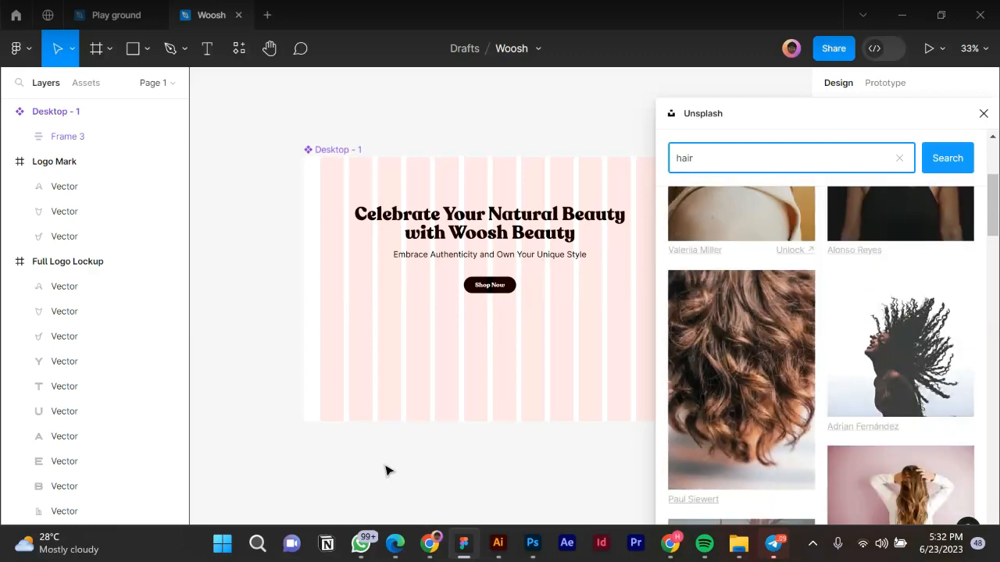
pyautogui.click(865, 344)
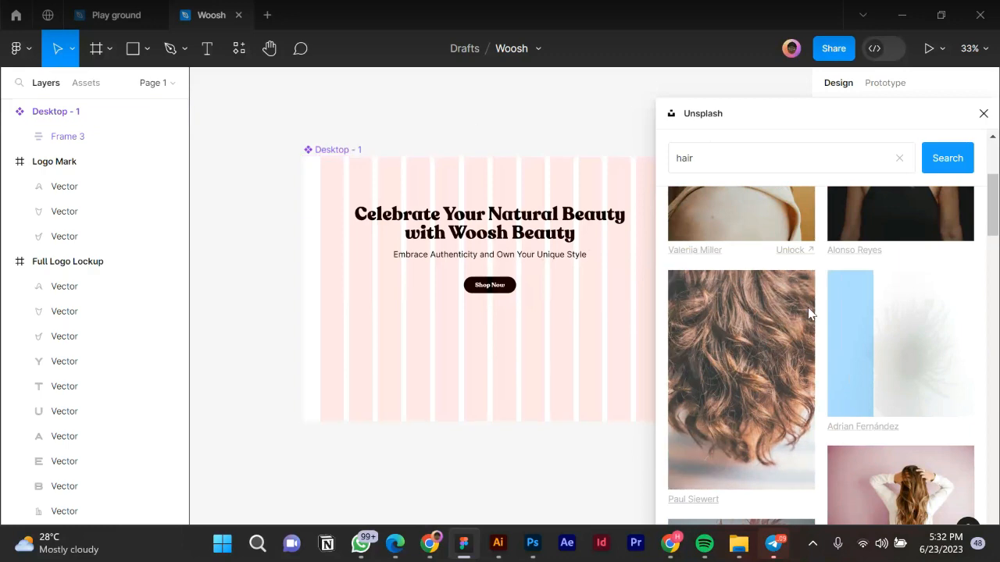
pyautogui.scroll(-4, 809, 312)
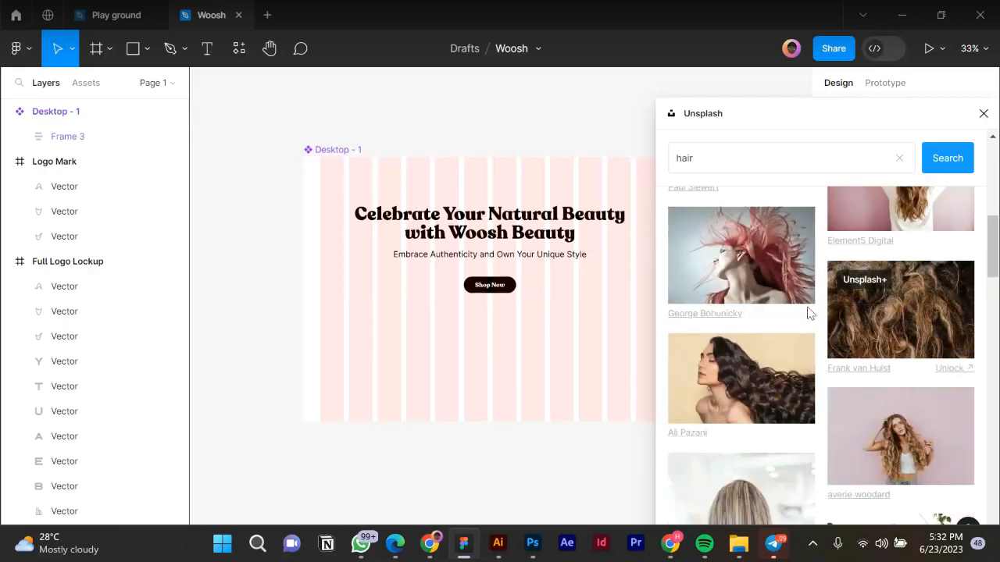
pyautogui.scroll(-3, 808, 313)
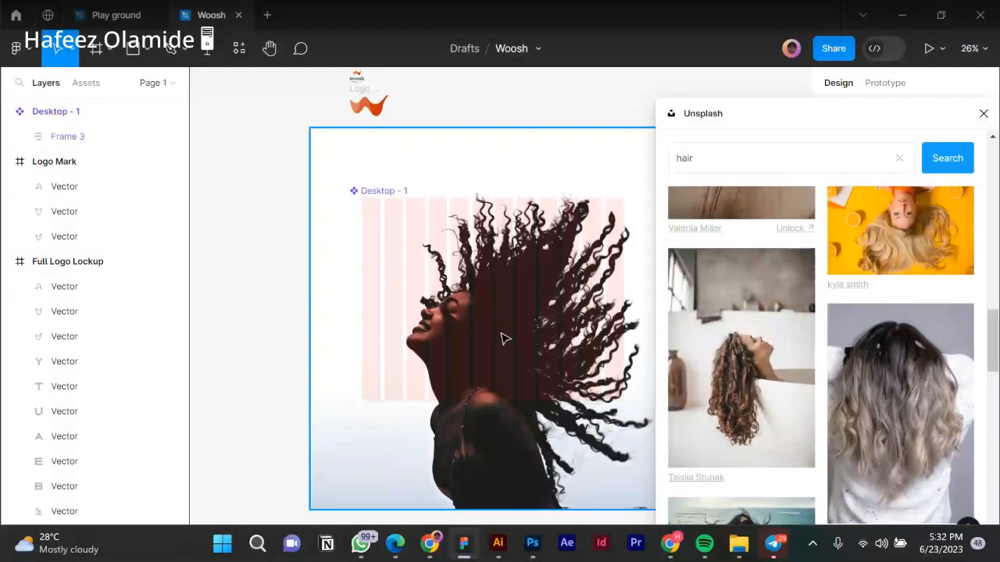
pyautogui.scroll(-3, 502, 336)
# Drag the curly-hair photo left off Desktop - 1 and deselect it.
pyautogui.moveTo(498, 382); pyautogui.dragTo(272, 448)
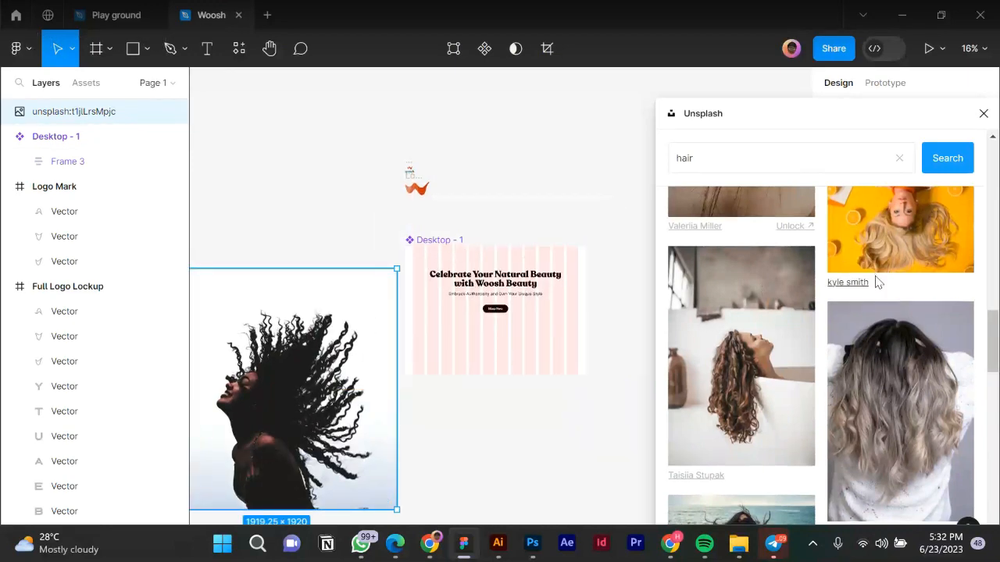
pyautogui.scroll(-3, 874, 284)
pyautogui.click(522, 427)
# Browse further down the Unsplash 'hair' results.
pyautogui.scroll(-10, 807, 307)
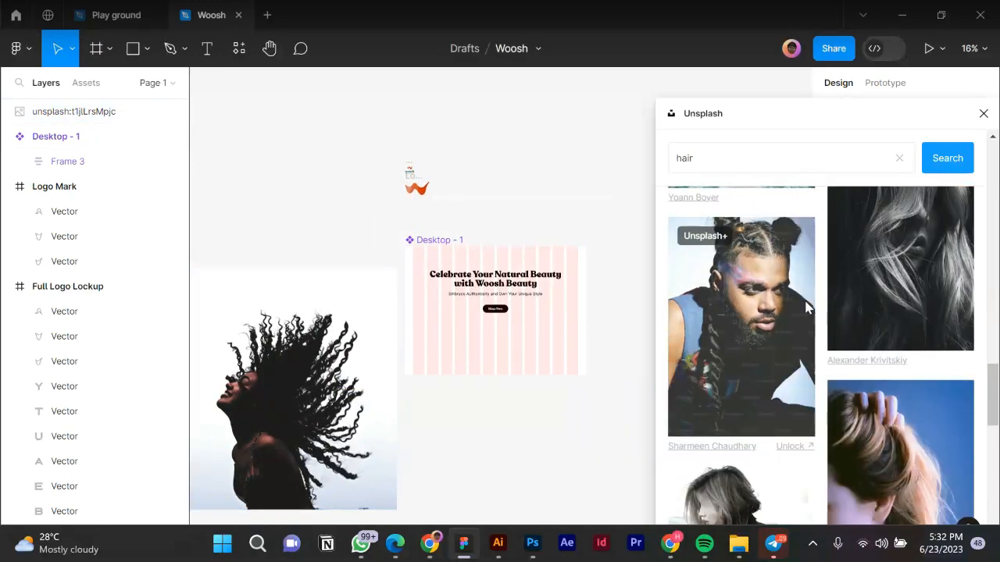
pyautogui.scroll(-10, 807, 307)
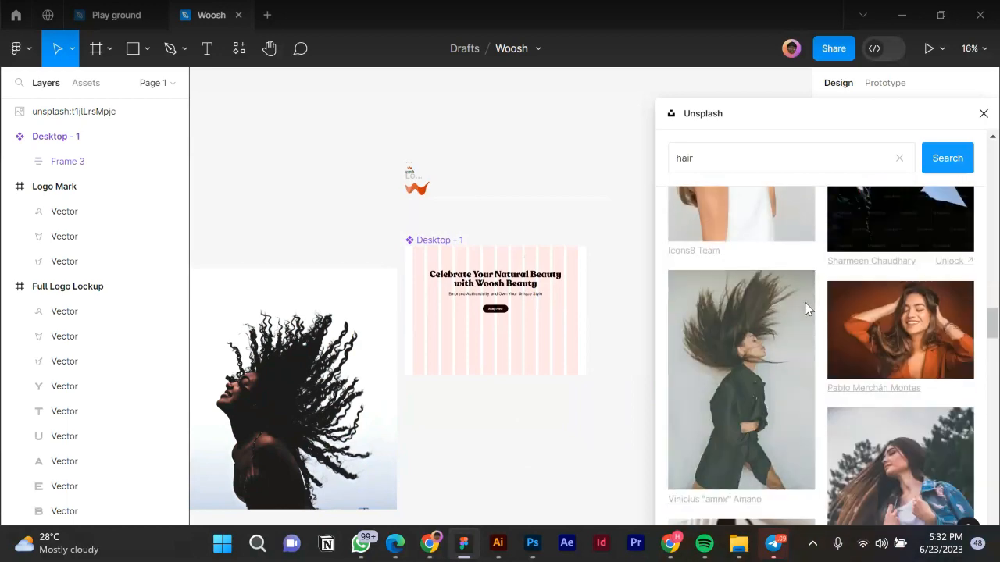
pyautogui.scroll(-5, 808, 308)
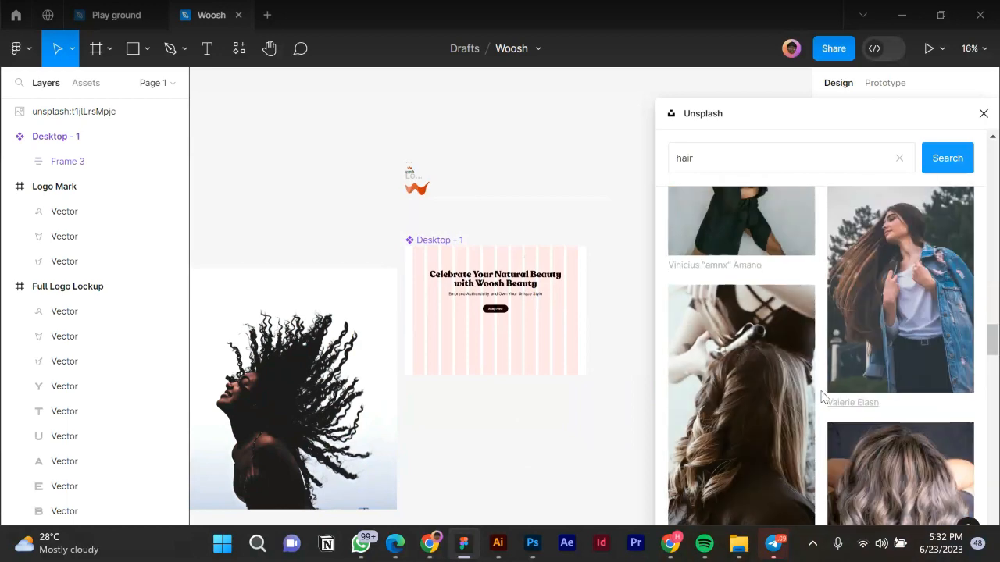
pyautogui.scroll(-7, 822, 398)
pyautogui.scroll(-5, 827, 414)
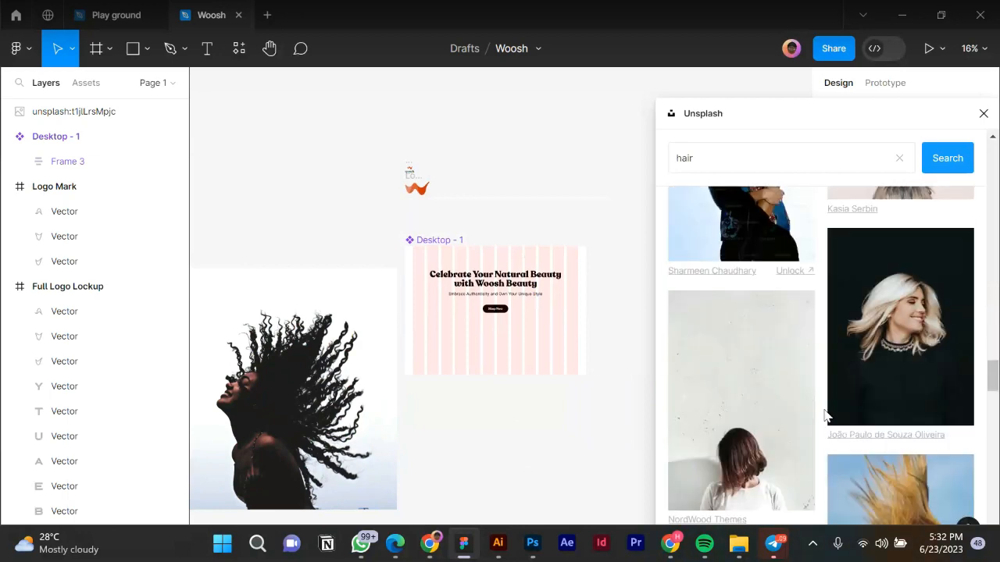
pyautogui.scroll(-5, 827, 411)
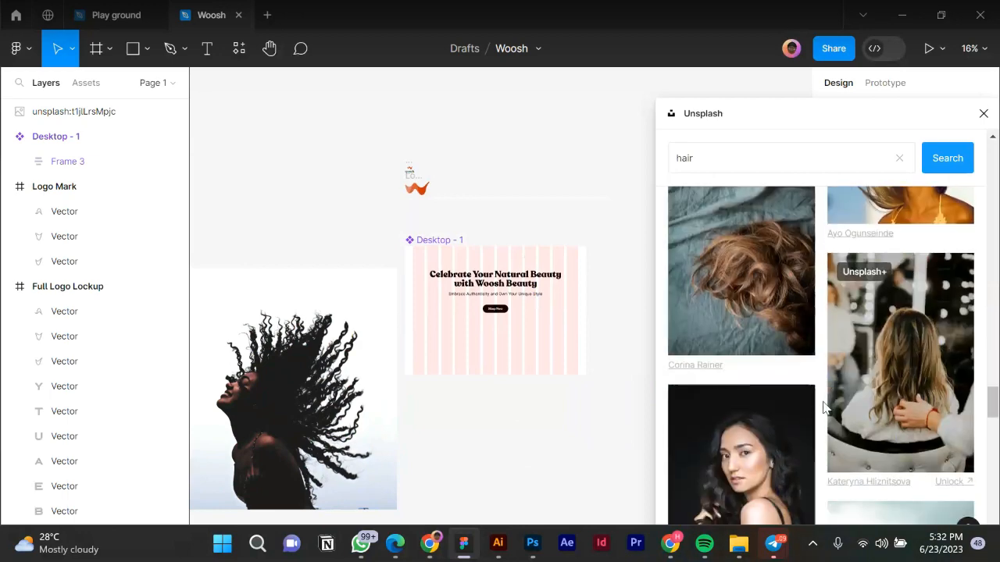
pyautogui.scroll(-5, 824, 406)
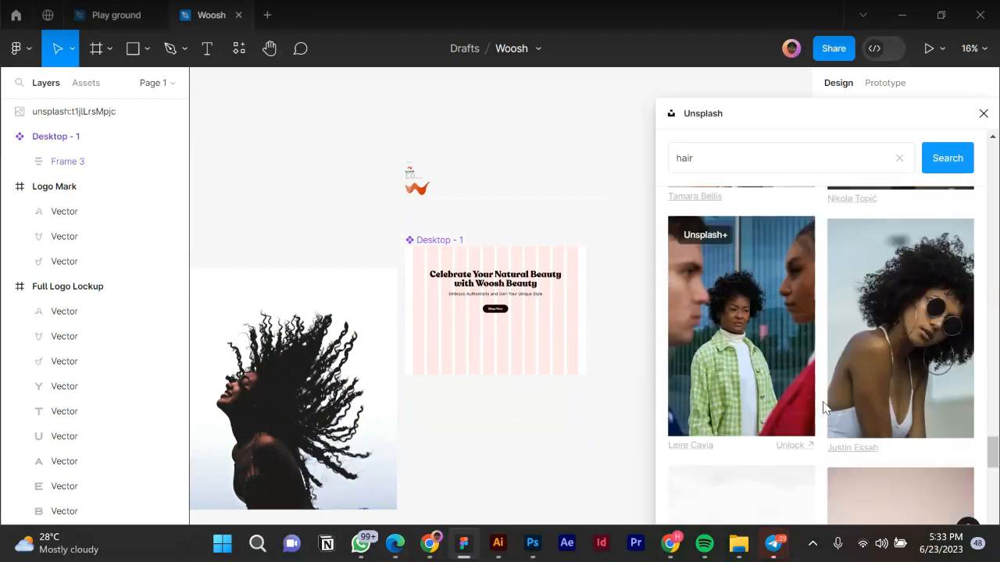
pyautogui.scroll(-1, 824, 409)
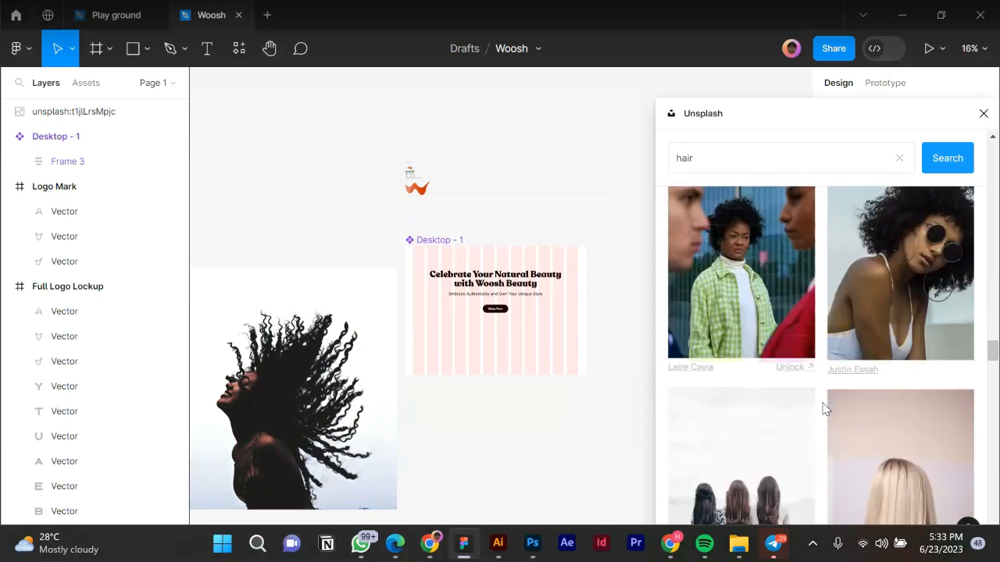
pyautogui.scroll(1, 825, 409)
pyautogui.scroll(-2, 730, 266)
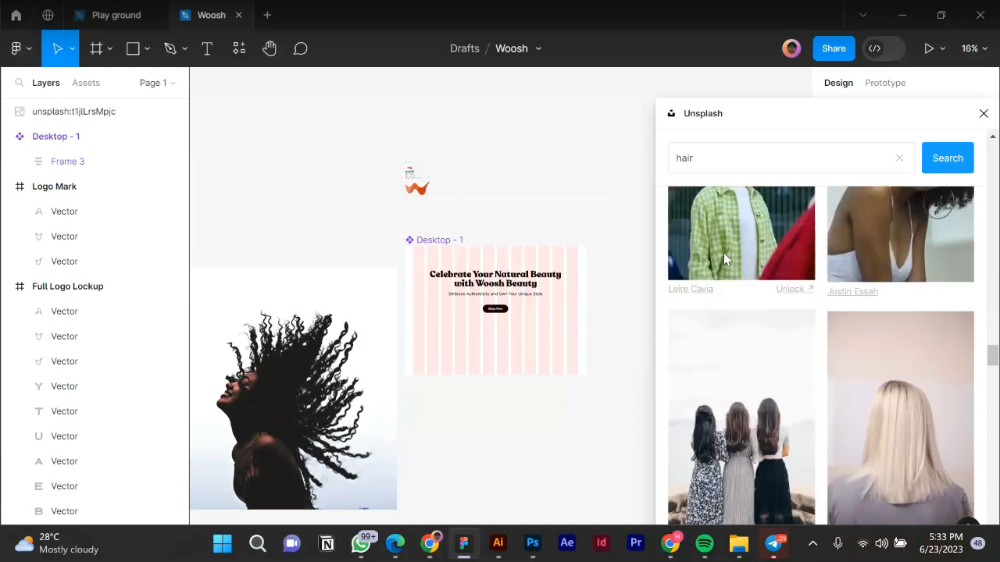
pyautogui.scroll(1, 742, 352)
pyautogui.scroll(-2, 759, 357)
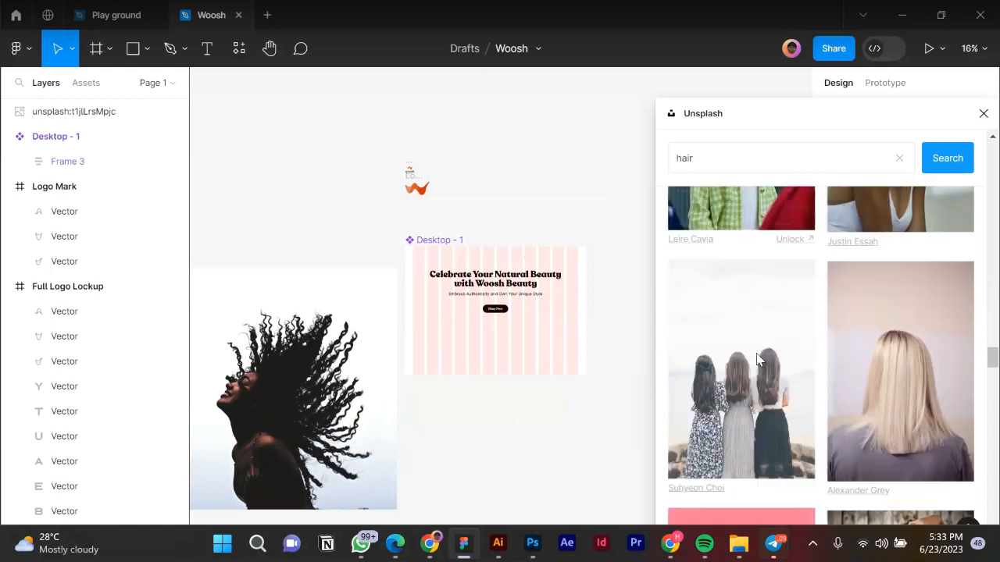
pyautogui.scroll(-3, 758, 378)
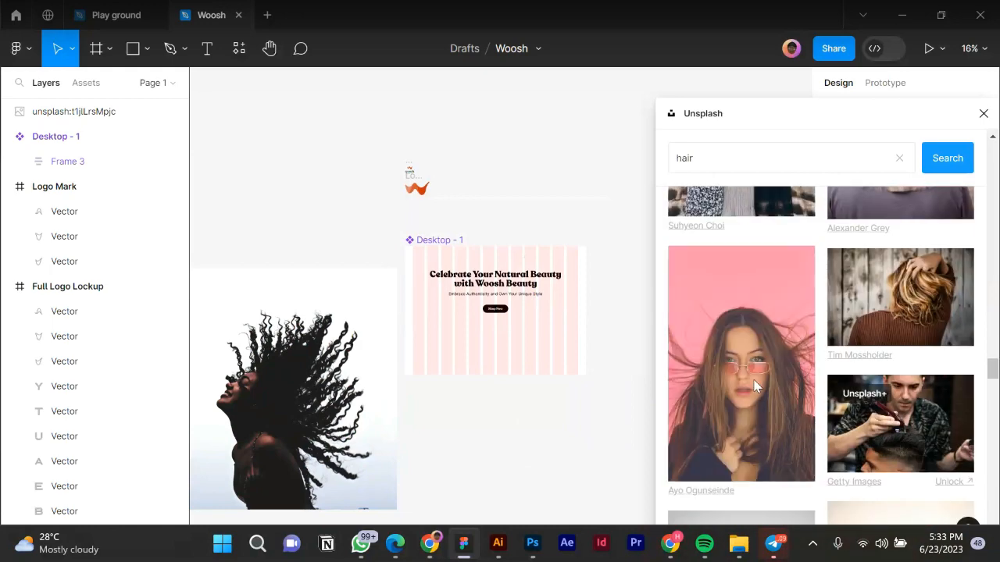
pyautogui.scroll(-5, 767, 380)
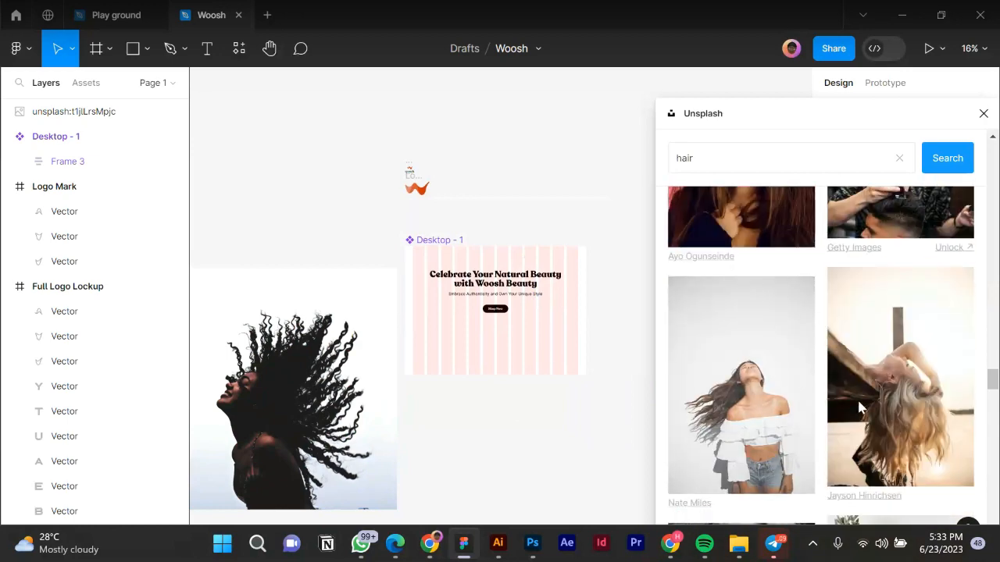
pyautogui.scroll(-1, 829, 412)
pyautogui.scroll(-1, 830, 412)
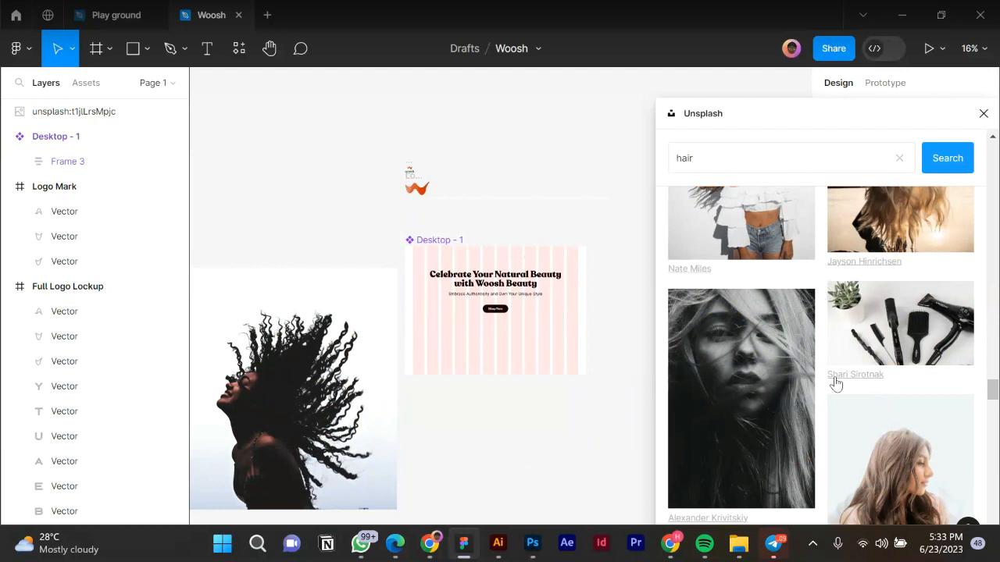
pyautogui.scroll(-5, 823, 391)
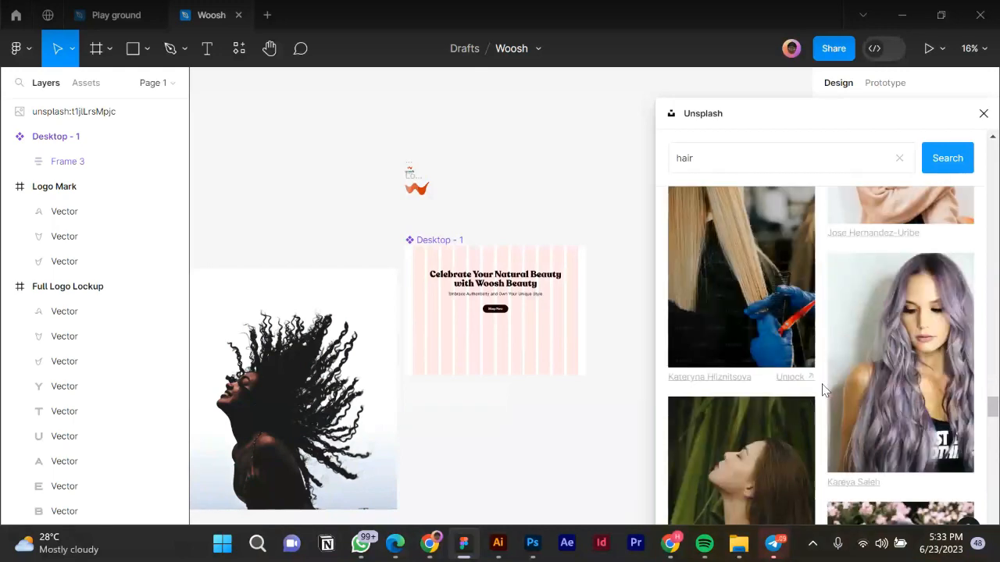
pyautogui.scroll(-5, 823, 391)
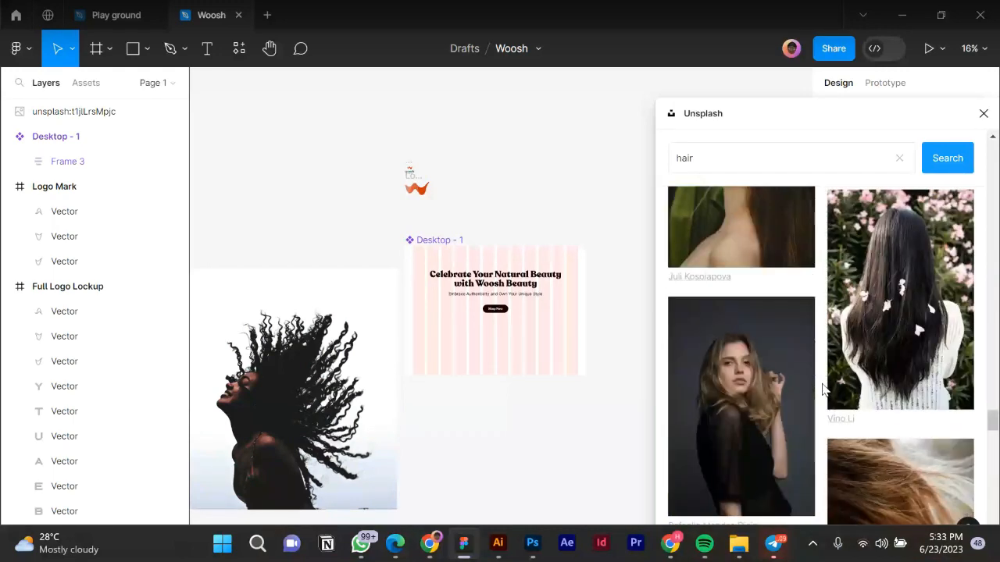
pyautogui.scroll(-10, 823, 388)
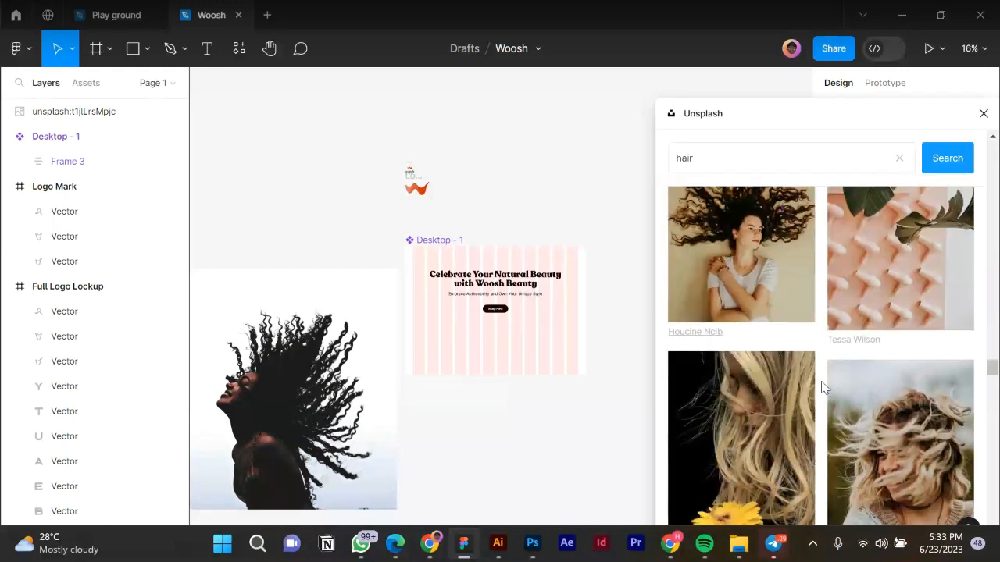
# Change the Unsplash search query to 'african hair'.
pyautogui.click(691, 156)
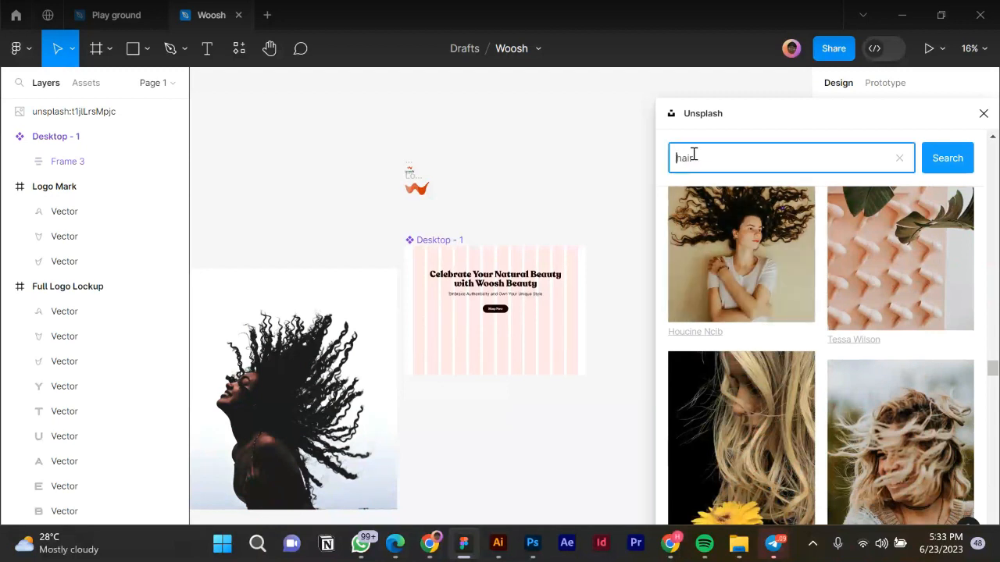
pyautogui.write('african')
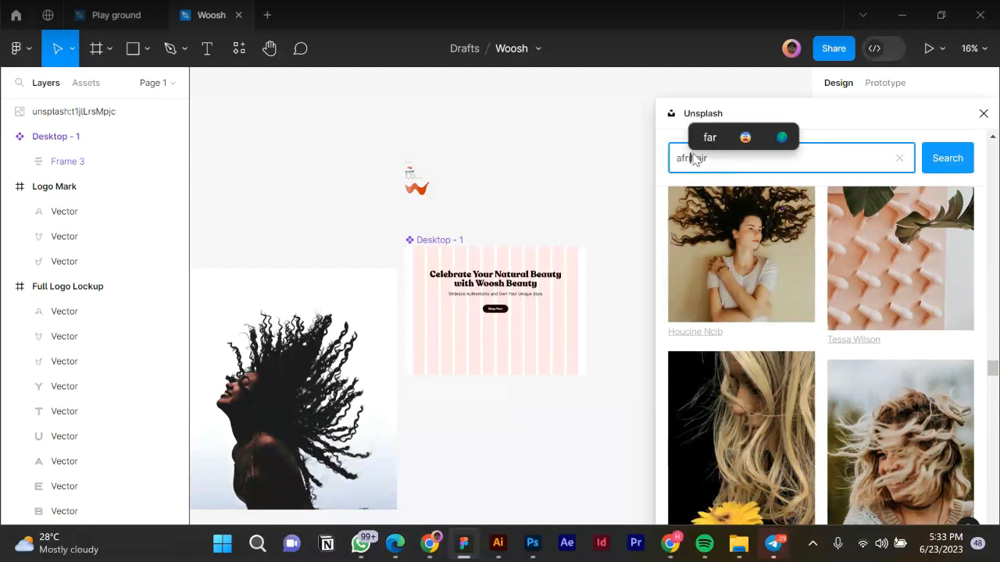
pyautogui.press('Return')
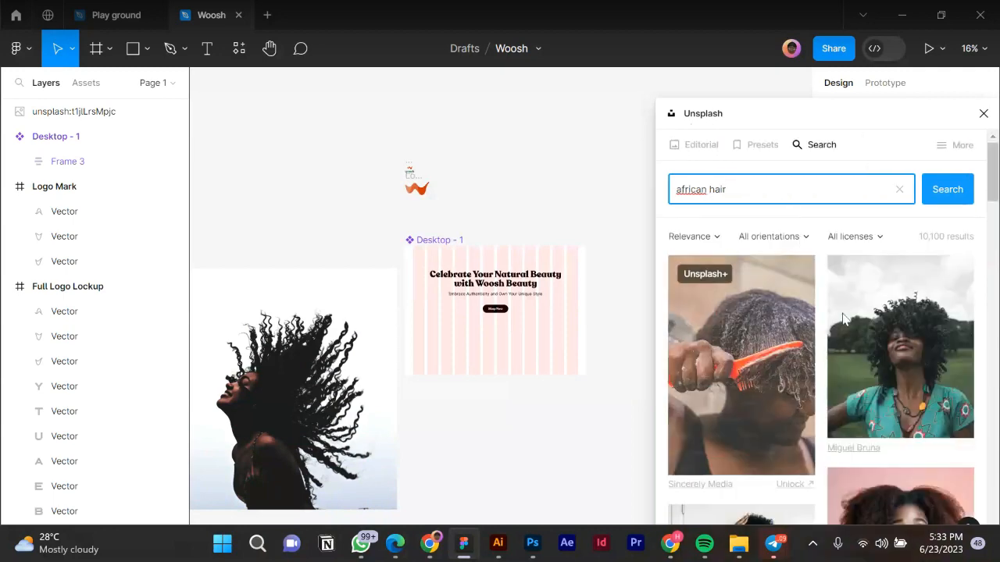
# Insert the smiling afro-haired woman photo, undo once, and scroll further through the results.
pyautogui.click(903, 375)
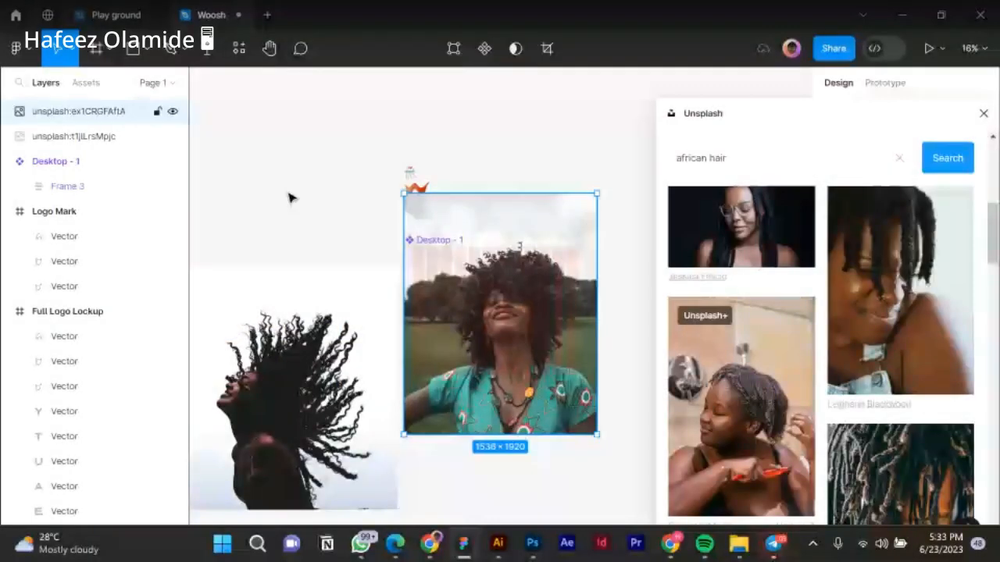
pyautogui.hotkey('ctrl', 'z')
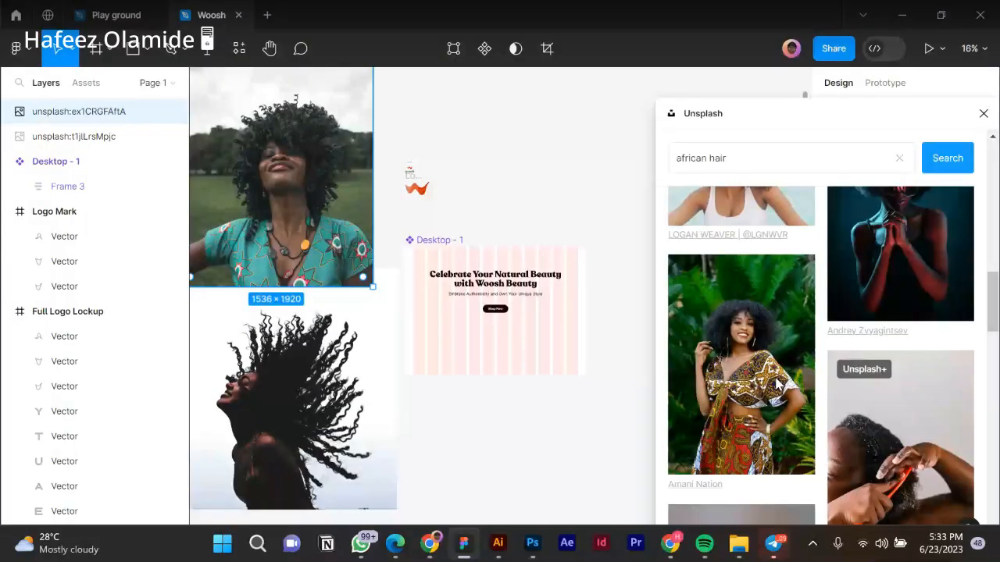
pyautogui.scroll(-1, 777, 383)
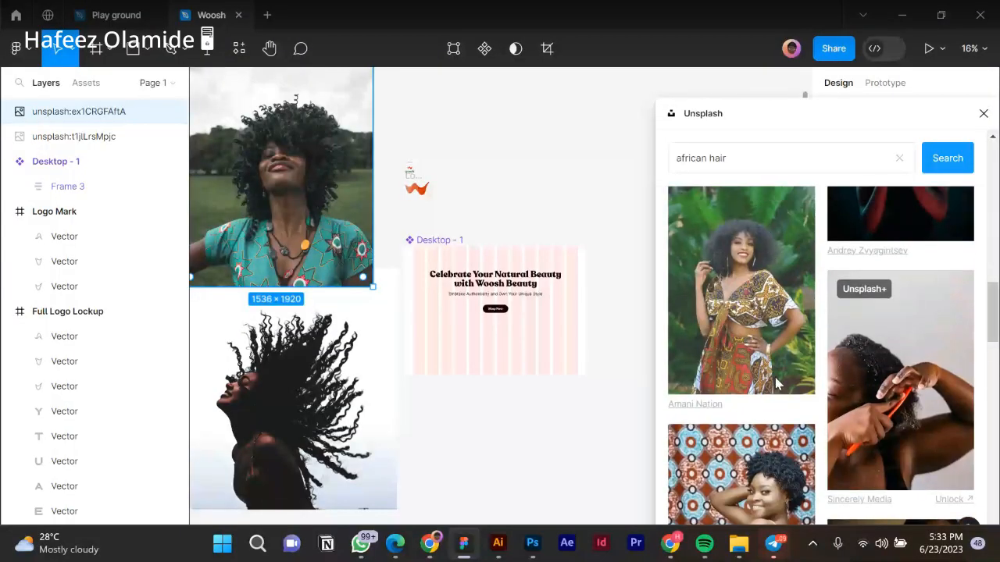
pyautogui.scroll(-2, 777, 382)
pyautogui.scroll(-4, 778, 383)
pyautogui.scroll(-2, 777, 383)
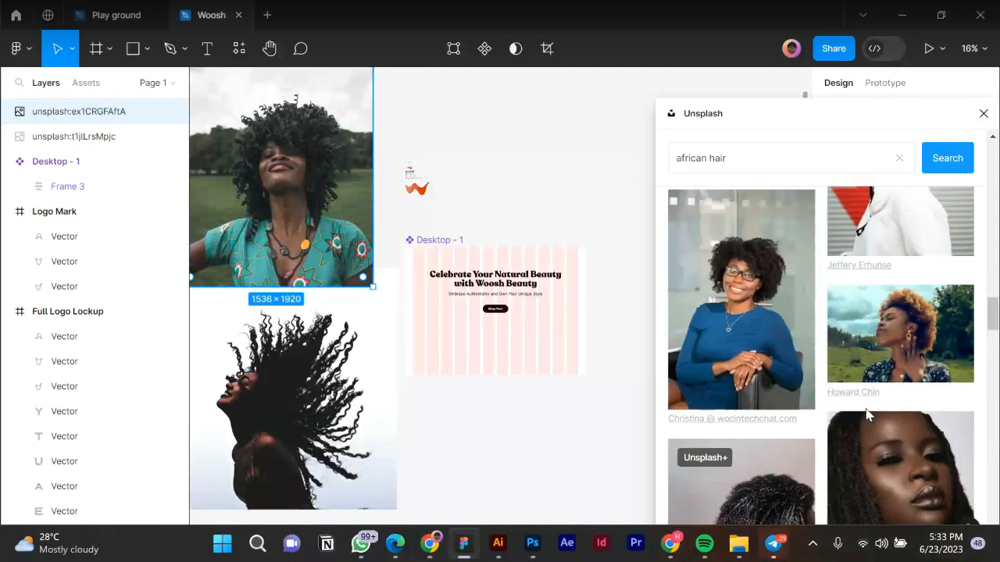
pyautogui.scroll(-1, 865, 408)
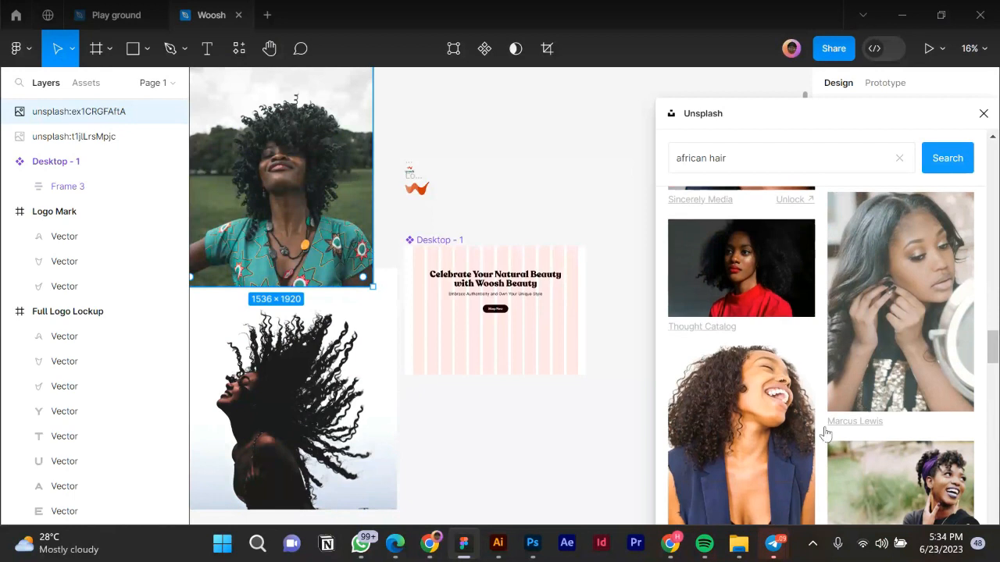
# Insert the laughing curly-haired woman photo from the 'african hair' results.
pyautogui.click(740, 441)
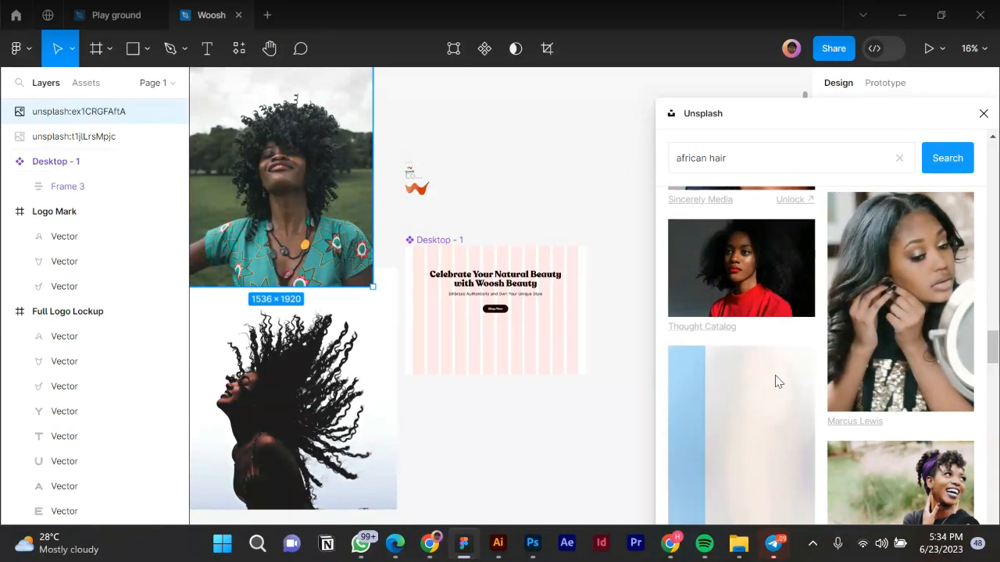
pyautogui.scroll(-5, 777, 381)
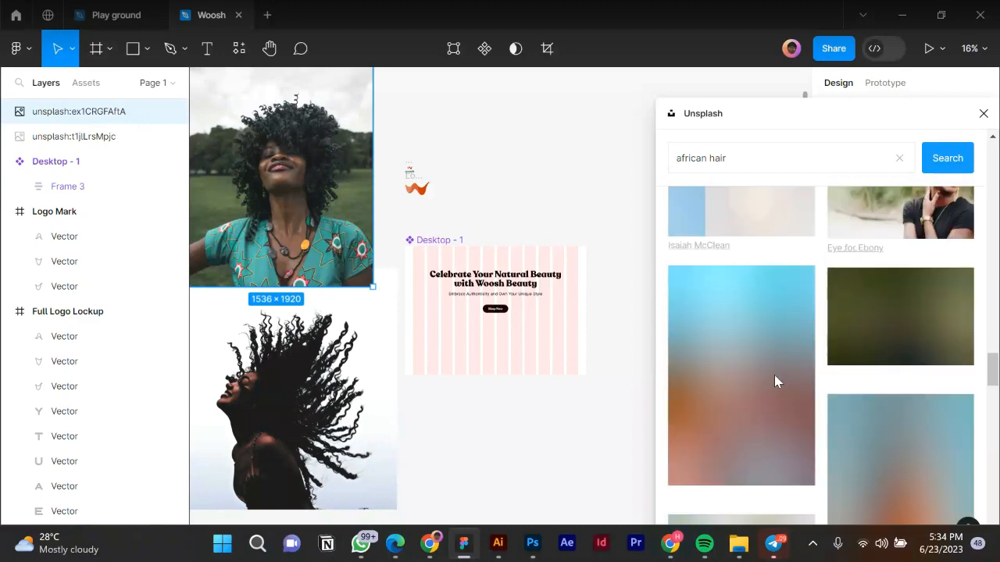
pyautogui.scroll(-1, 775, 379)
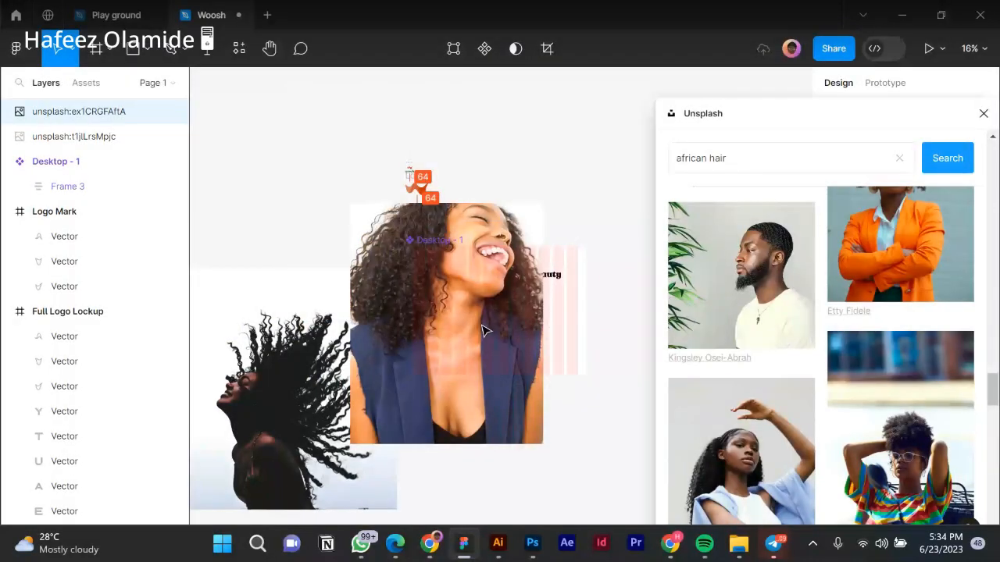
# Delete the latest canvas change, undo the deletion, and keep browsing results.
pyautogui.press('Delete')
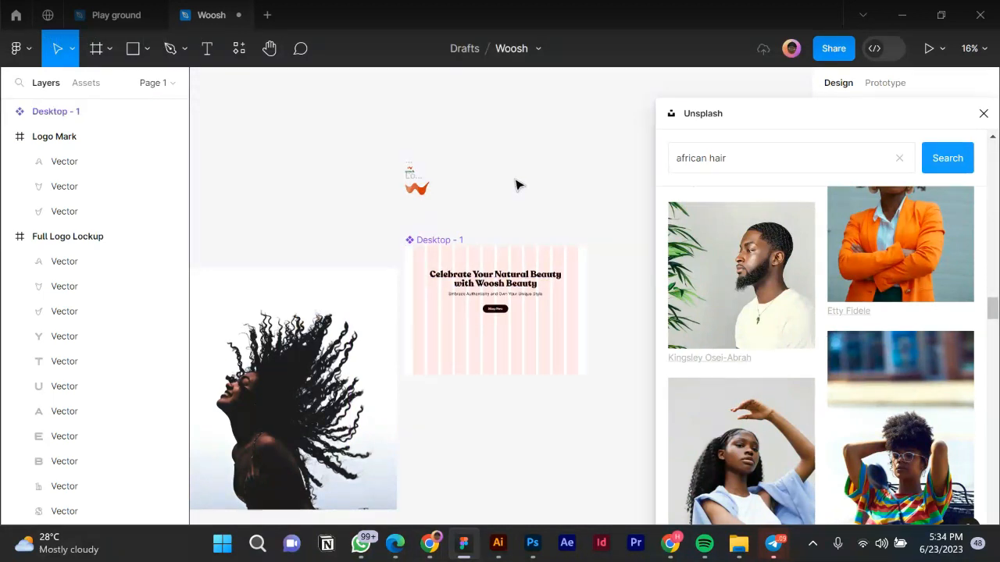
pyautogui.hotkey('ctrl', 'z')
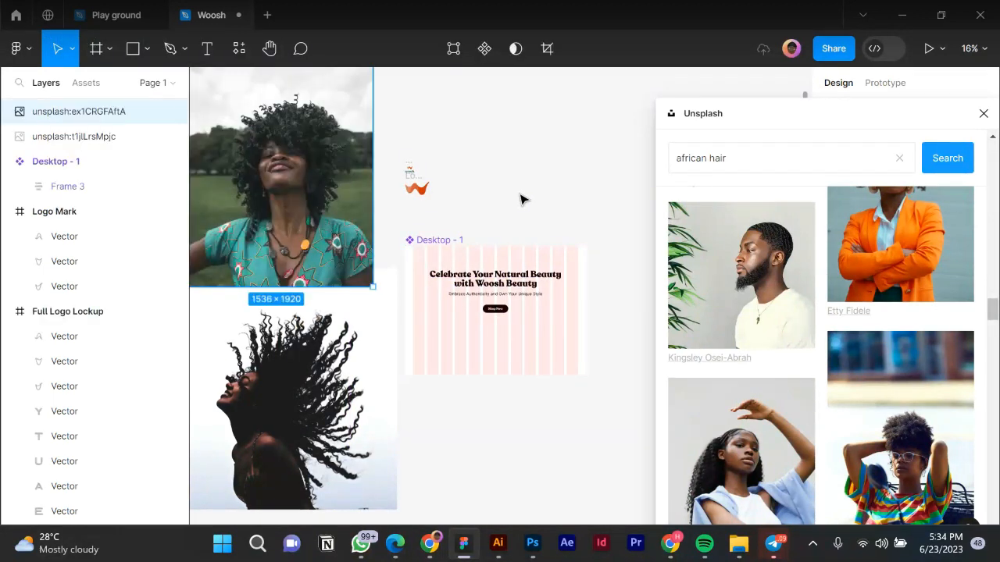
pyautogui.scroll(7, 804, 328)
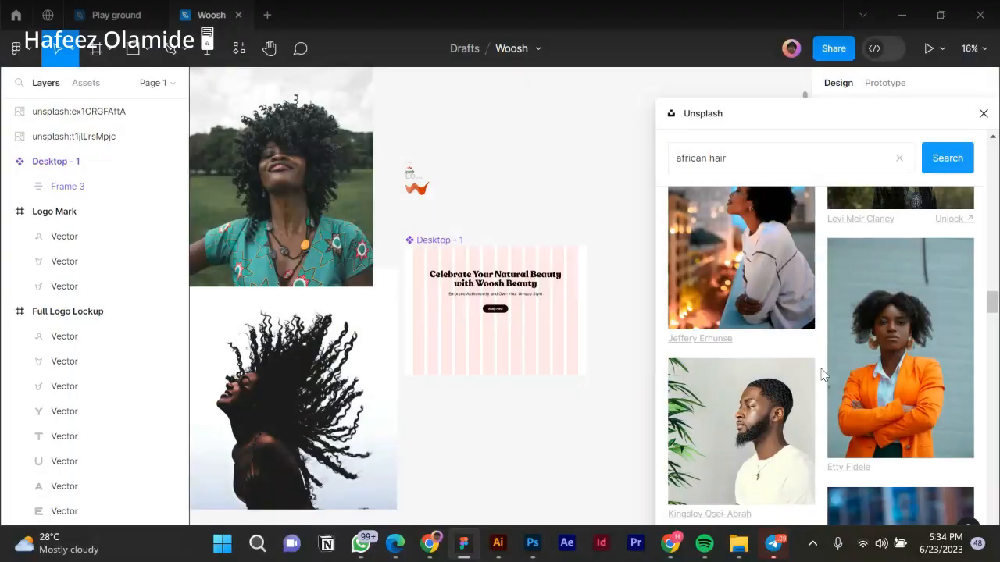
pyautogui.scroll(-3, 822, 375)
pyautogui.scroll(-3, 823, 377)
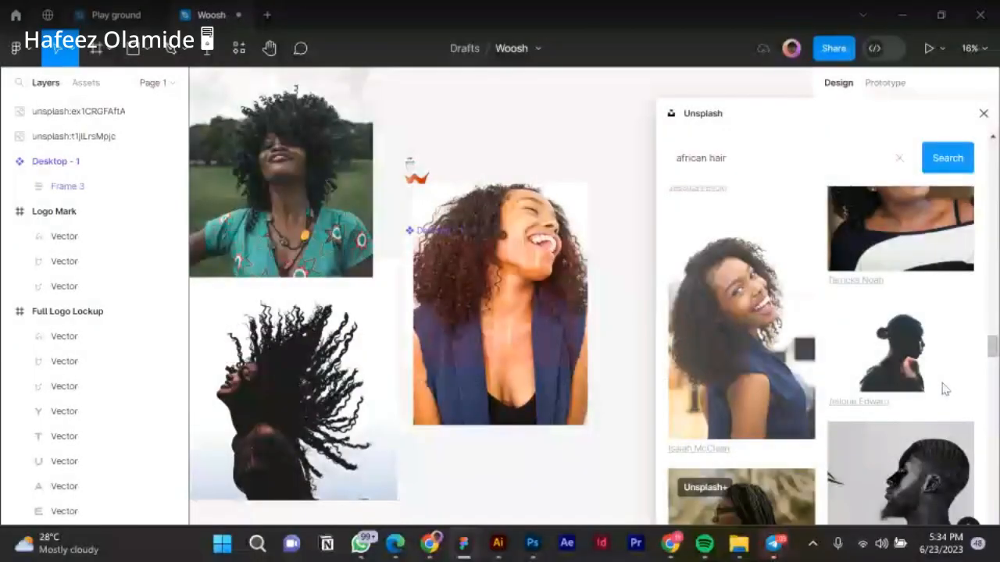
pyautogui.scroll(-3, 865, 394)
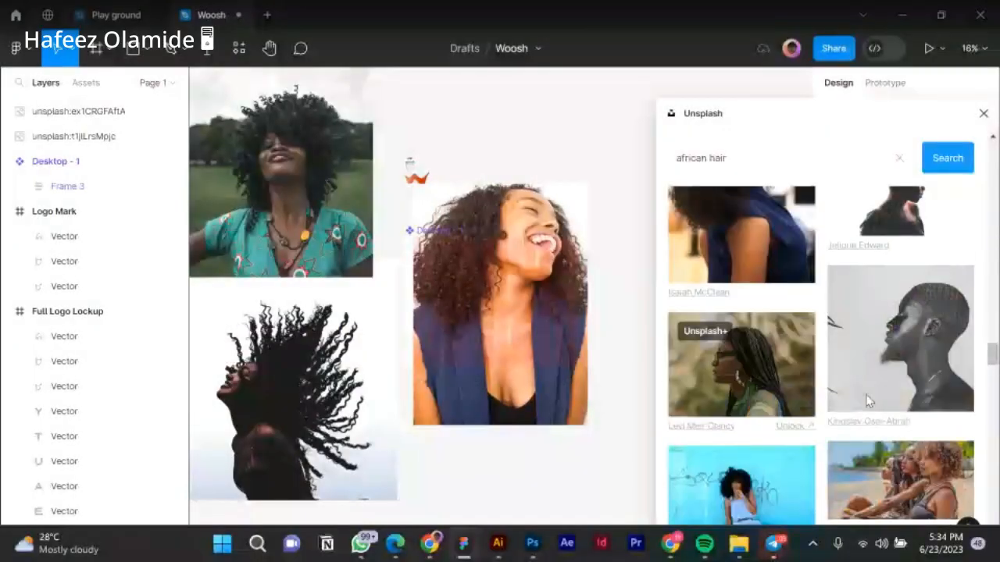
pyautogui.scroll(-3, 864, 391)
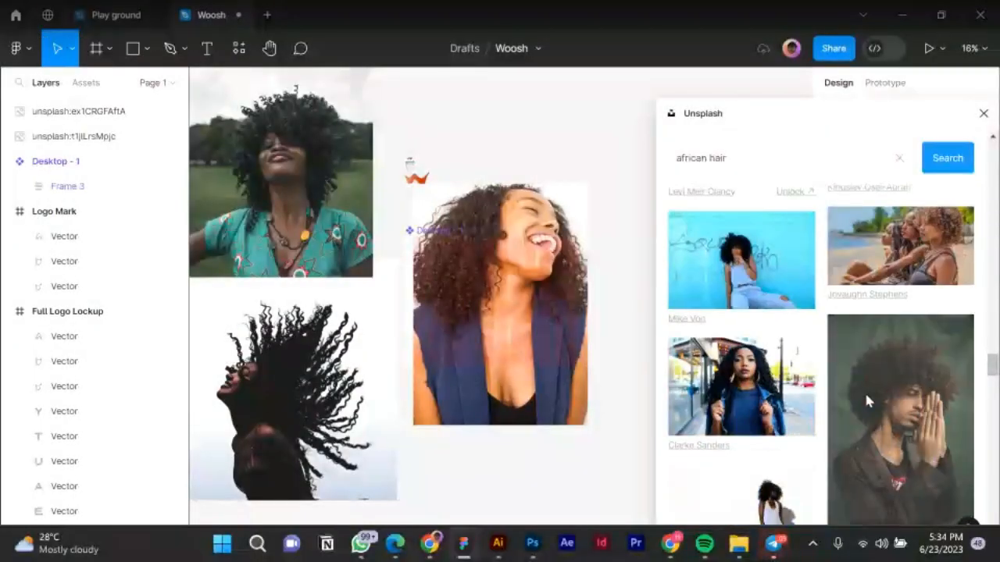
pyautogui.scroll(-2, 854, 384)
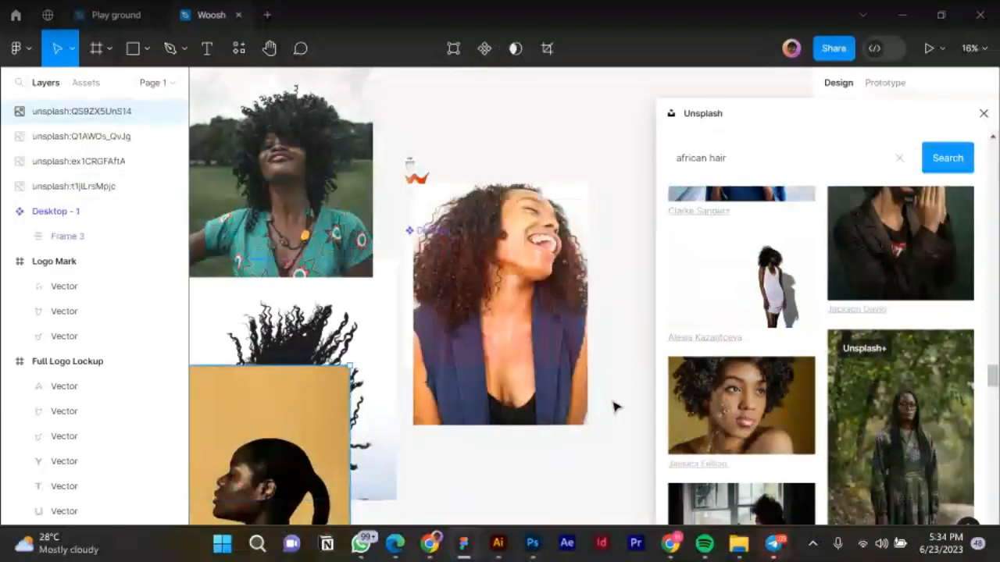
# Scroll down the results, insert the dreadlocks photo, and dismiss the Instagram notification.
pyautogui.scroll(-4, 766, 396)
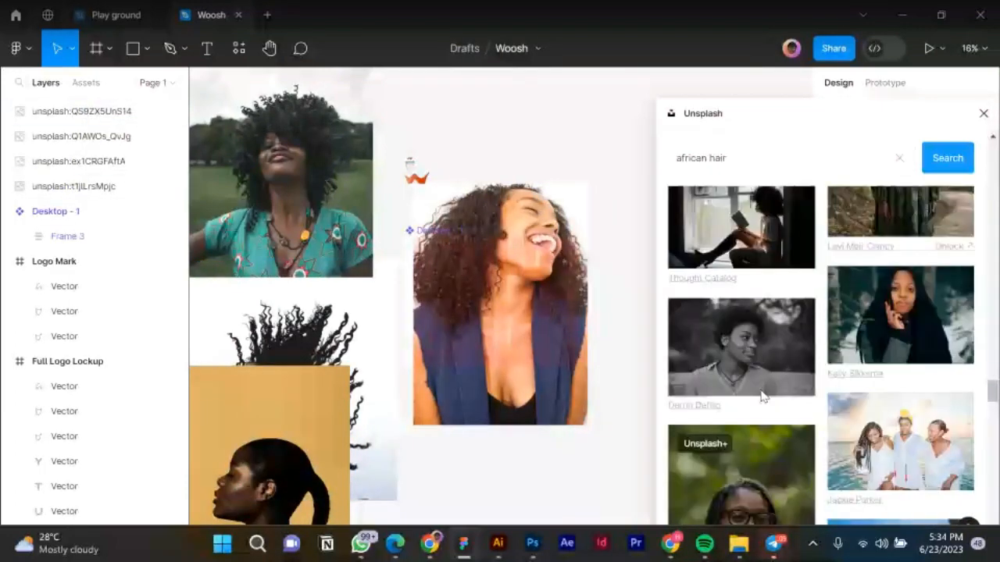
pyautogui.scroll(-3, 763, 397)
pyautogui.scroll(-1, 782, 393)
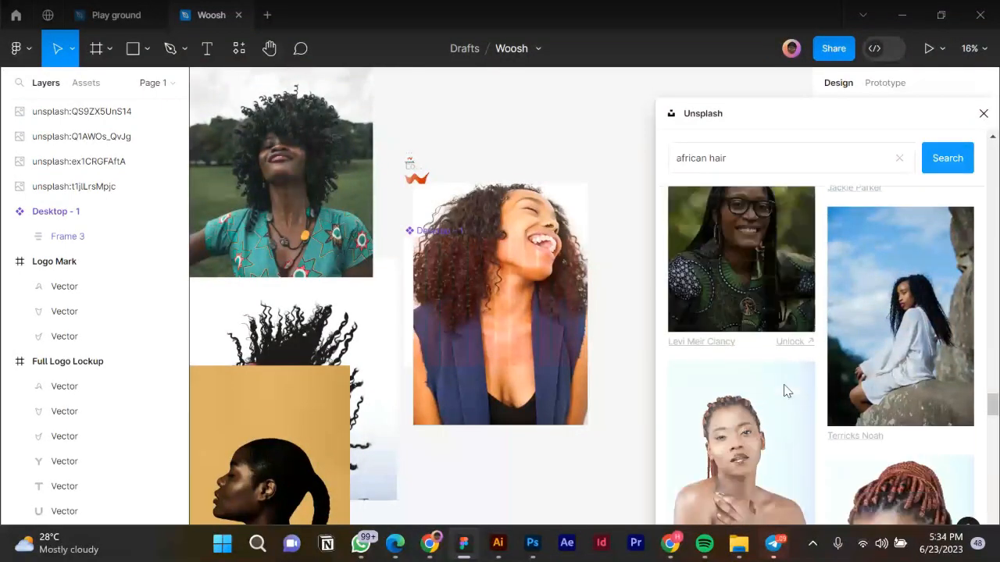
pyautogui.scroll(-2, 787, 391)
pyautogui.scroll(-5, 783, 385)
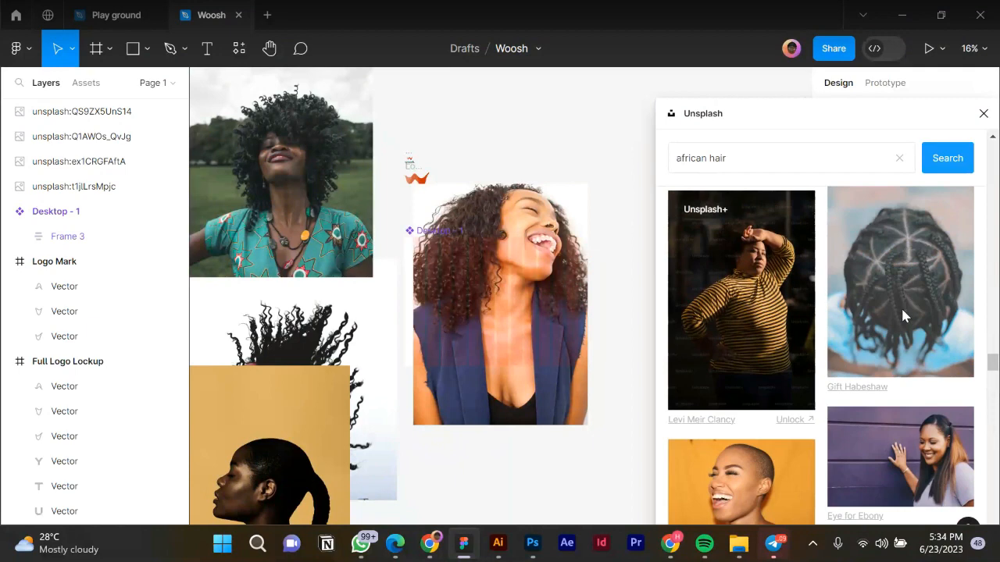
pyautogui.scroll(-4, 900, 306)
pyautogui.scroll(-3, 902, 315)
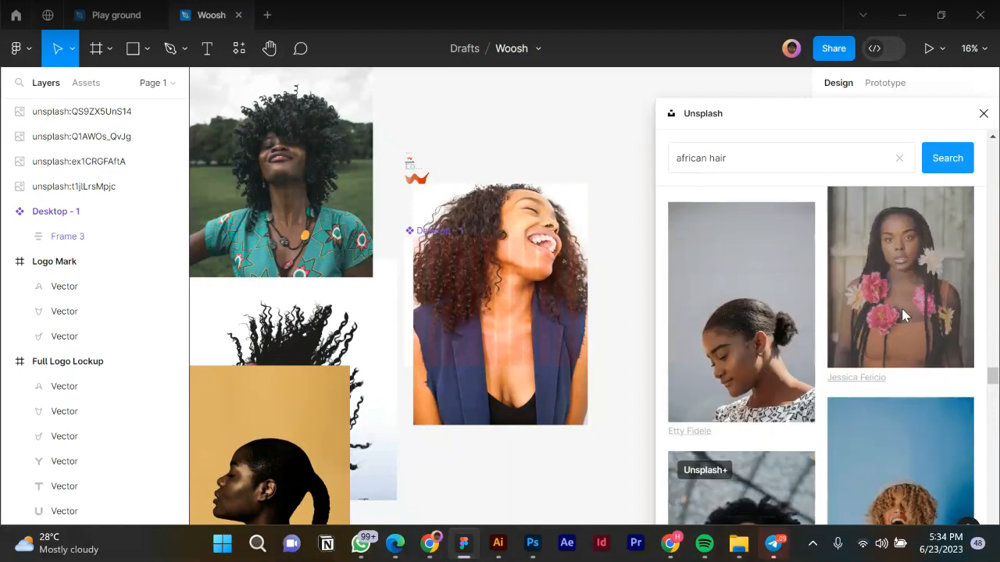
pyautogui.scroll(-3, 898, 309)
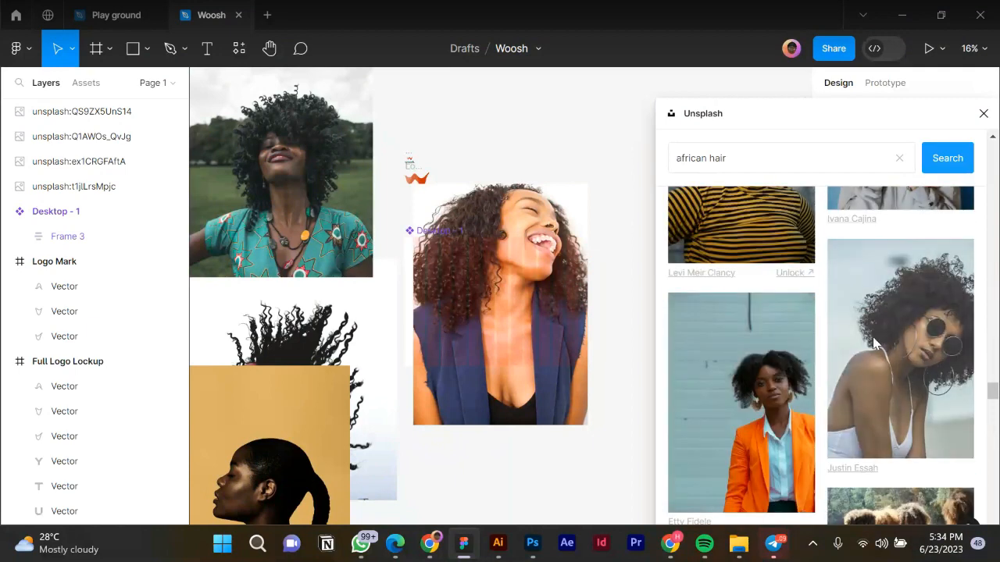
pyautogui.scroll(-6, 872, 336)
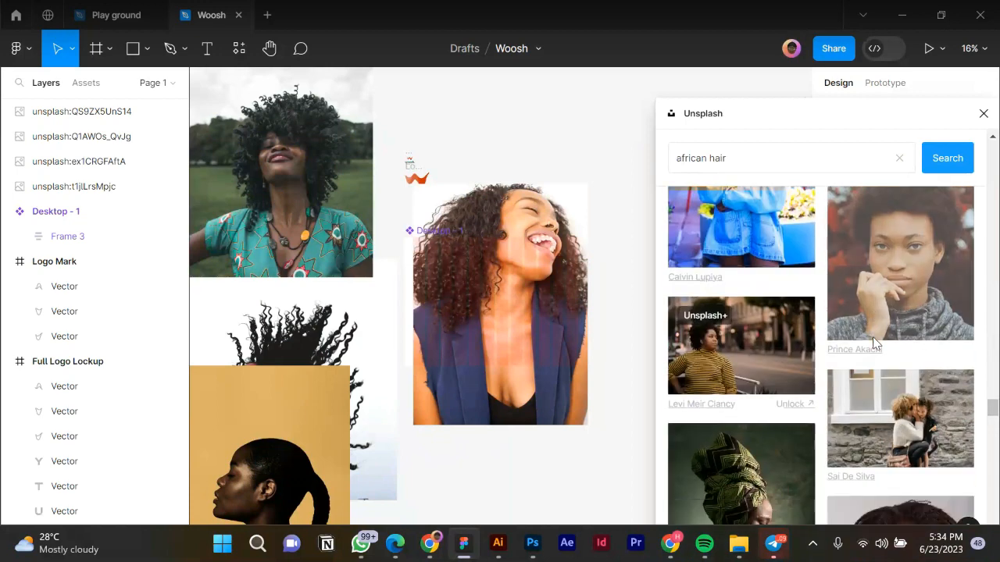
pyautogui.scroll(-2, 873, 346)
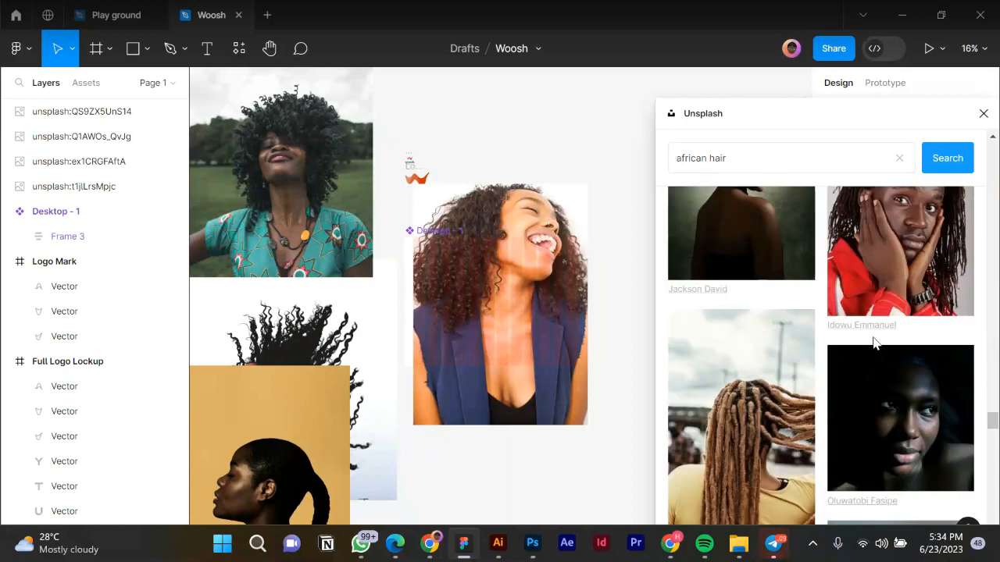
pyautogui.scroll(-3, 872, 336)
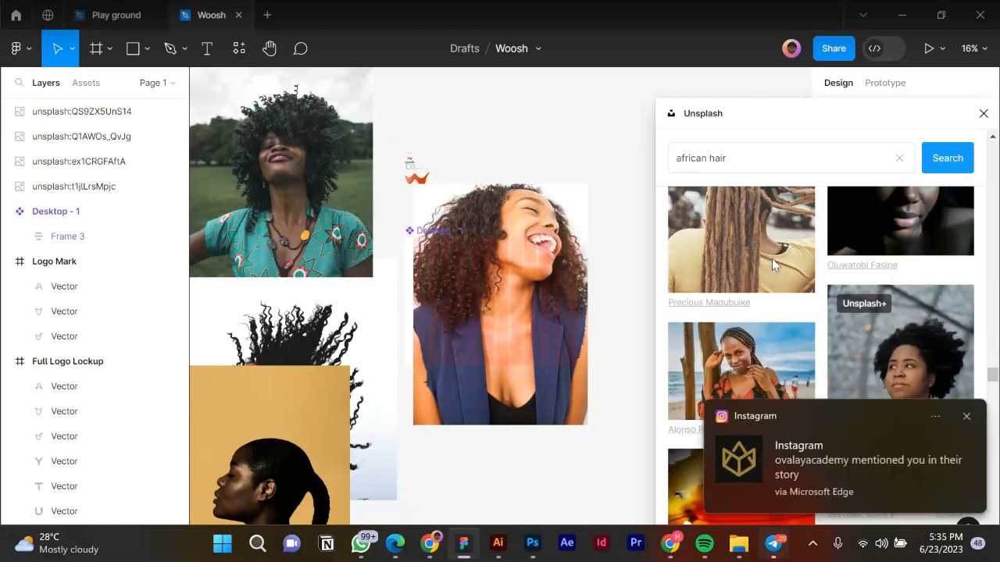
pyautogui.click(771, 259)
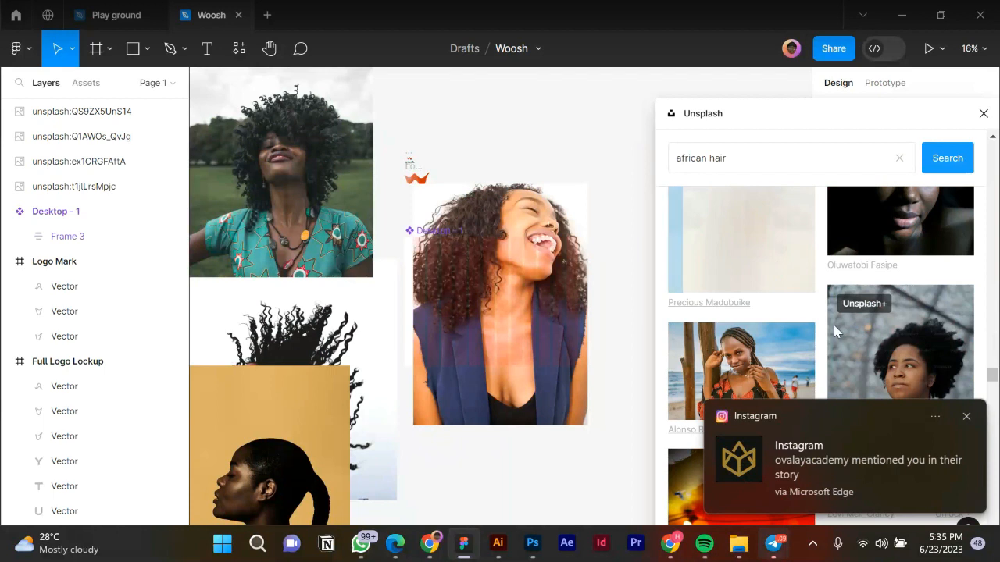
pyautogui.click(967, 418)
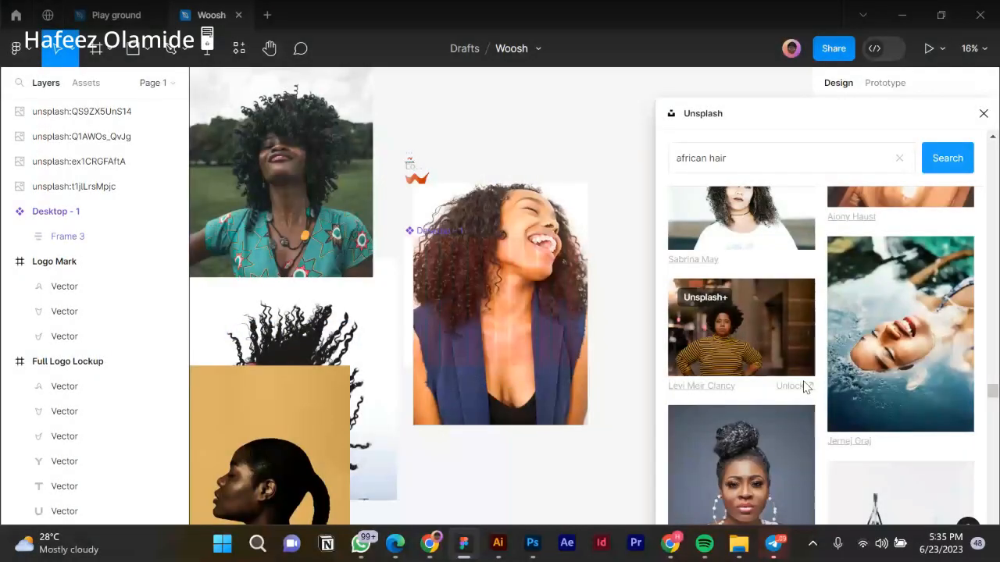
pyautogui.scroll(-3, 848, 342)
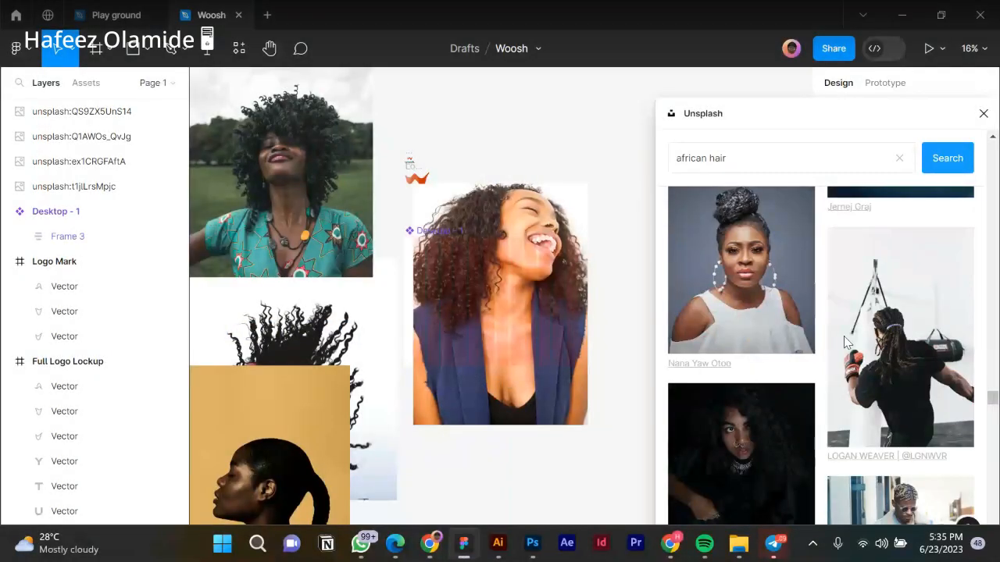
pyautogui.scroll(-1, 843, 341)
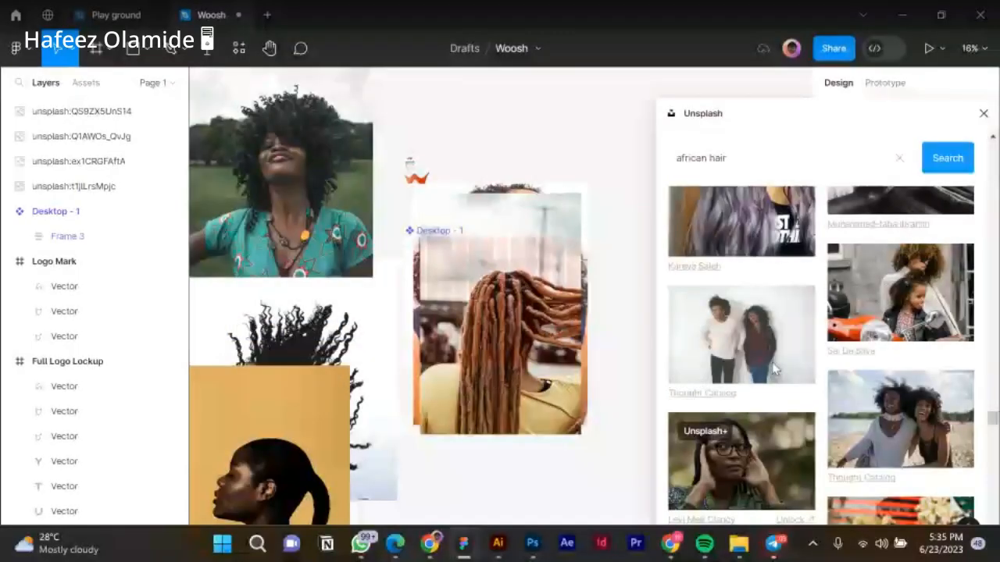
# Scroll through the 'african hair' results toward the braided-updo photo.
pyautogui.scroll(3, 773, 371)
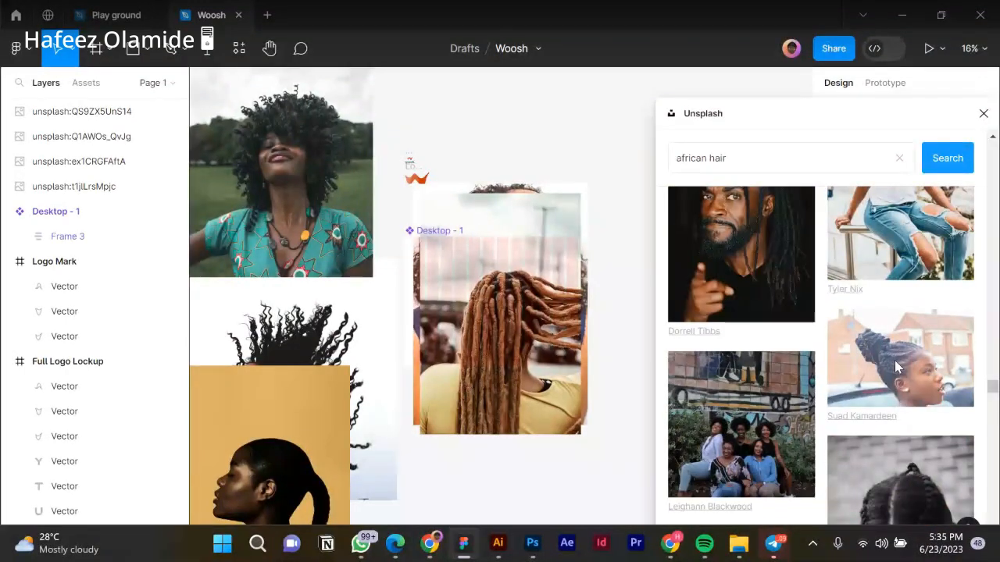
pyautogui.scroll(-4, 792, 381)
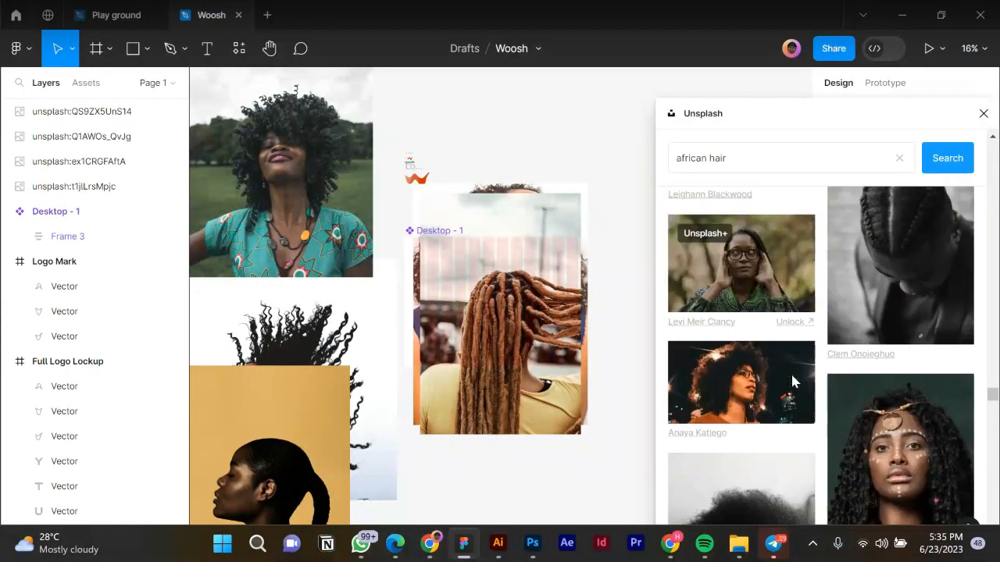
pyautogui.scroll(-1, 792, 381)
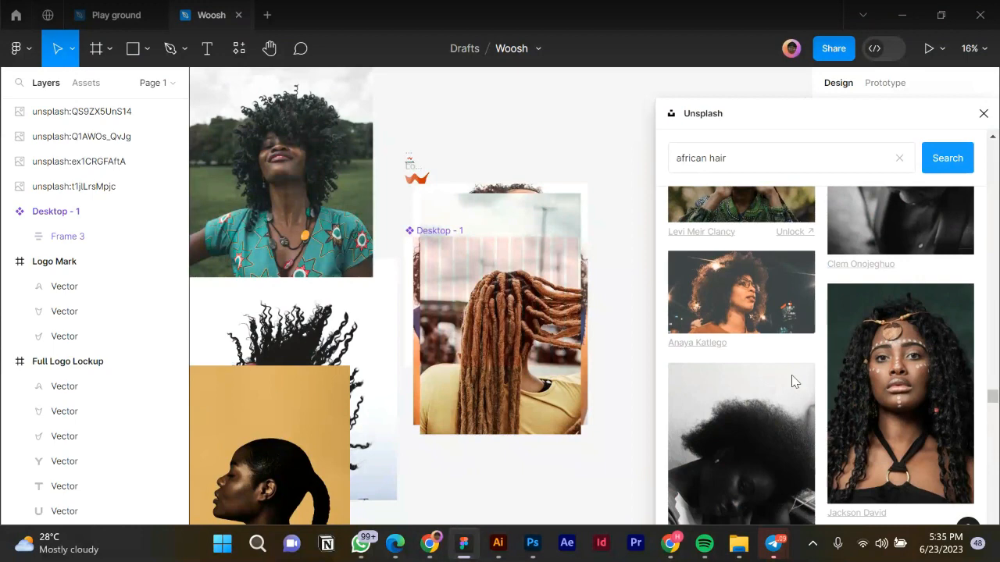
pyautogui.scroll(-1, 793, 381)
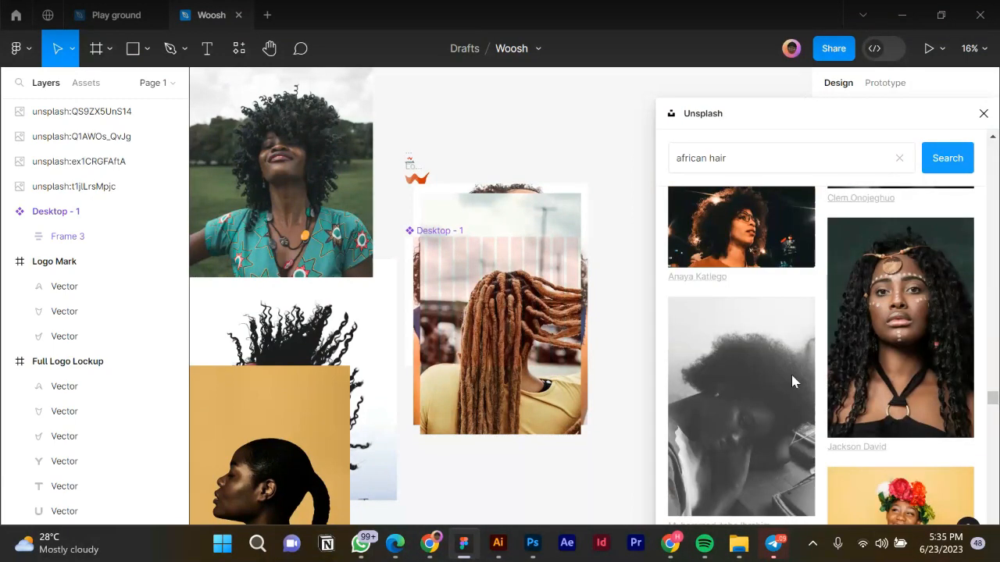
pyautogui.scroll(-3, 791, 381)
pyautogui.scroll(-1, 793, 381)
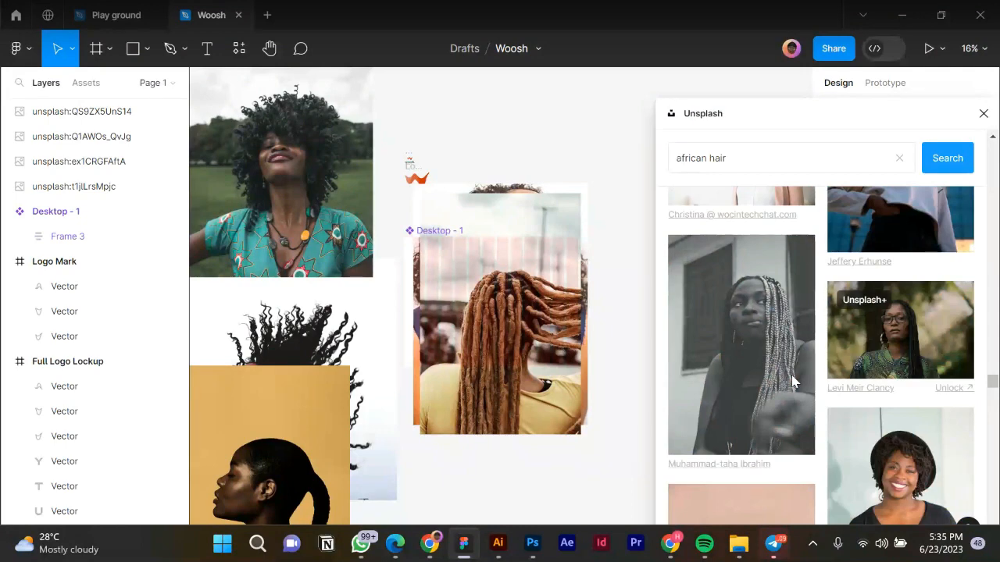
pyautogui.scroll(-3, 793, 381)
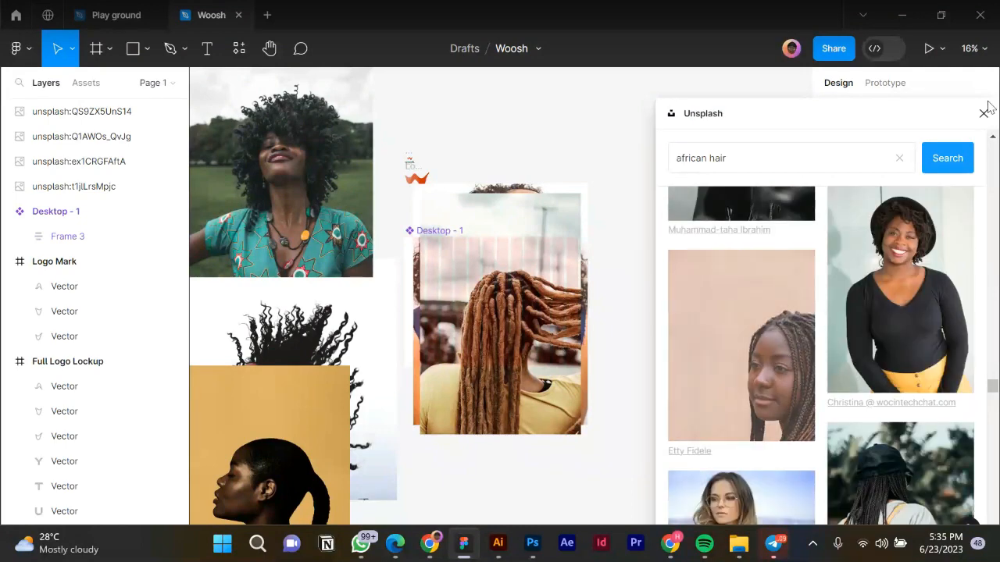
pyautogui.scroll(-5, 713, 321)
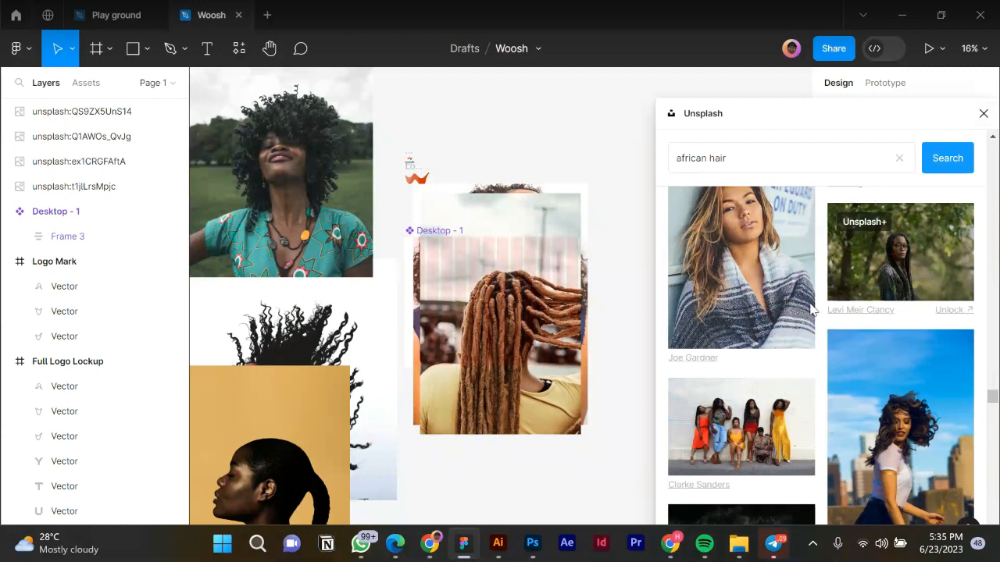
pyautogui.scroll(-3, 812, 310)
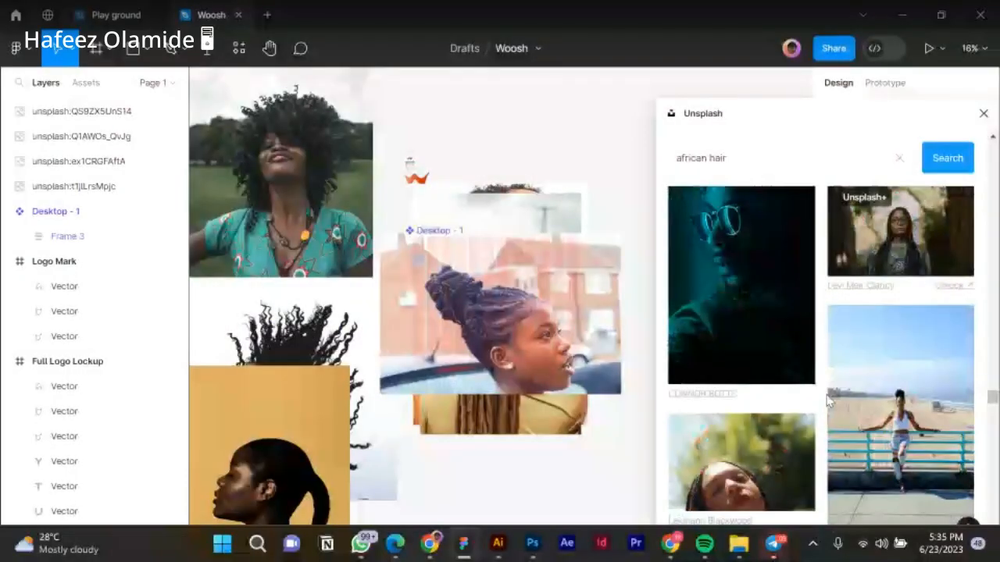
pyautogui.scroll(-1, 830, 400)
pyautogui.scroll(-1, 829, 400)
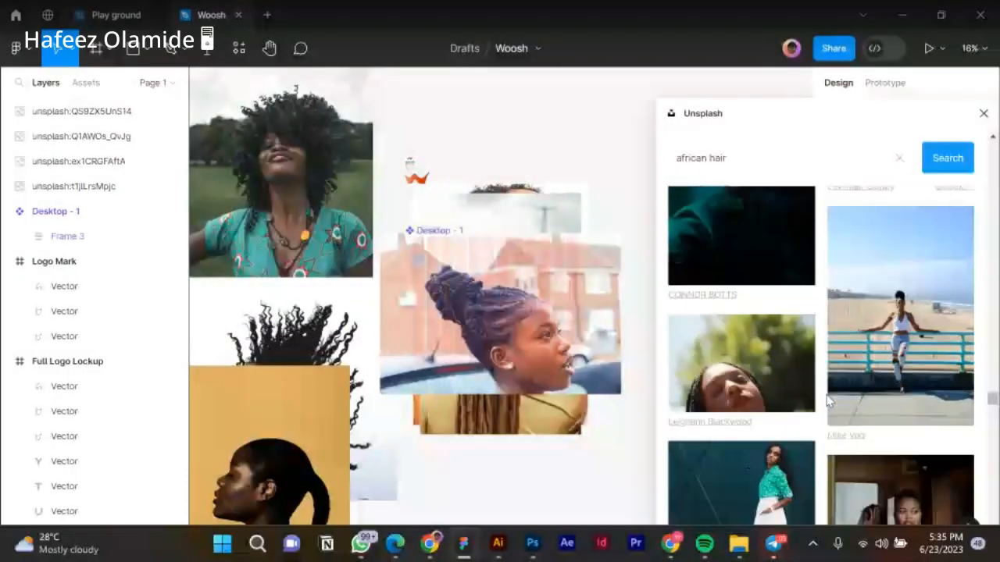
pyautogui.scroll(-5, 830, 400)
pyautogui.scroll(-10, 830, 400)
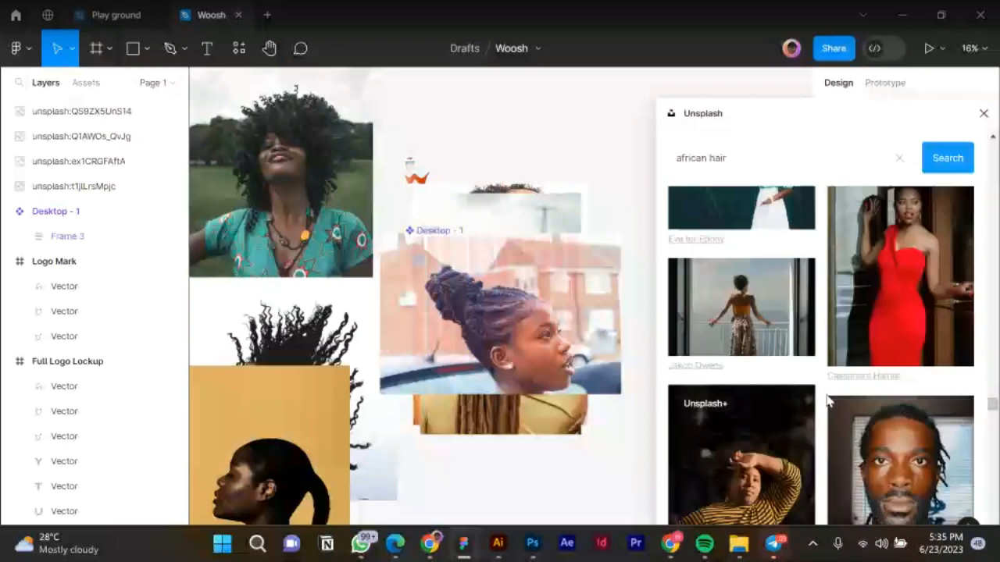
pyautogui.scroll(-5, 830, 400)
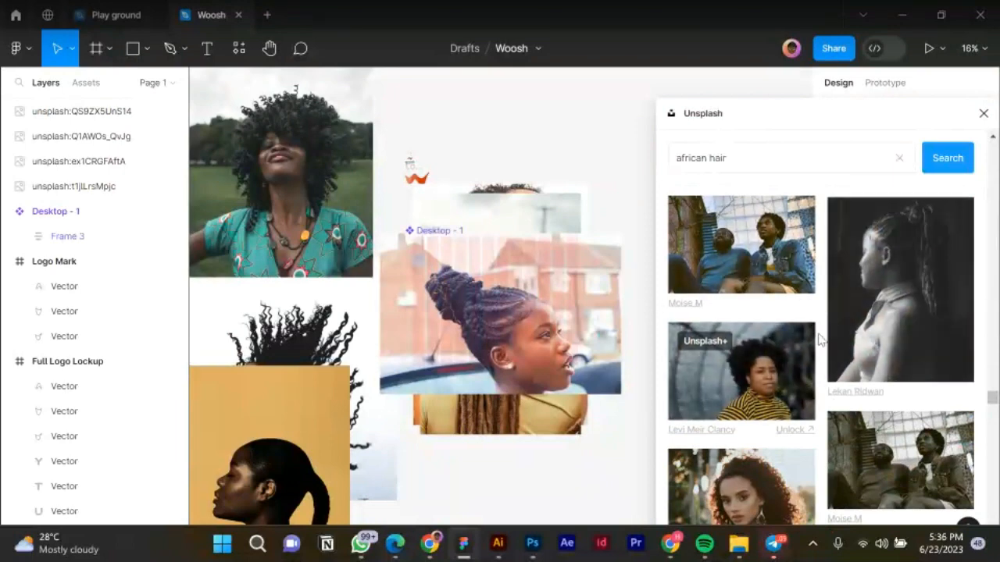
pyautogui.scroll(-3, 818, 336)
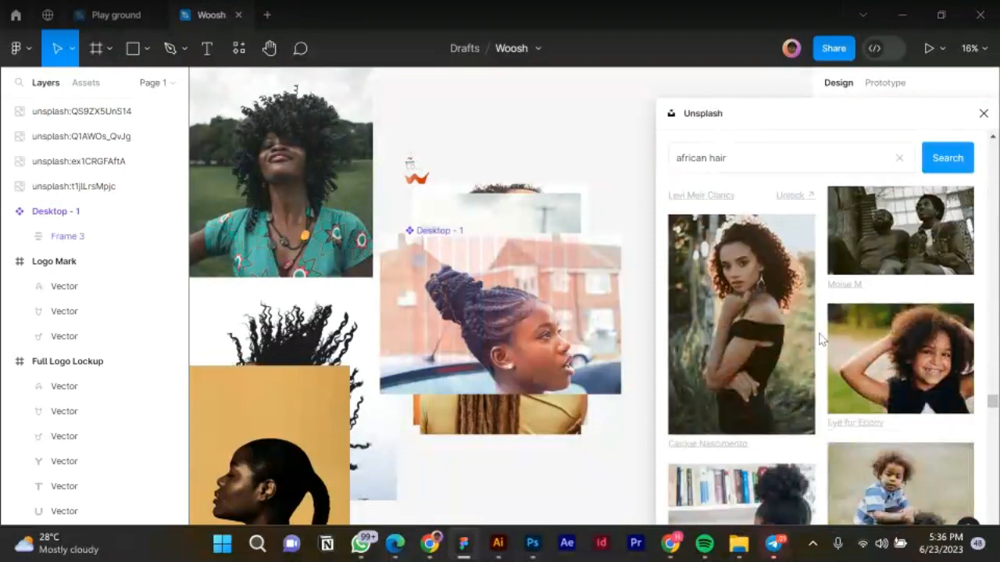
pyautogui.scroll(-3, 820, 337)
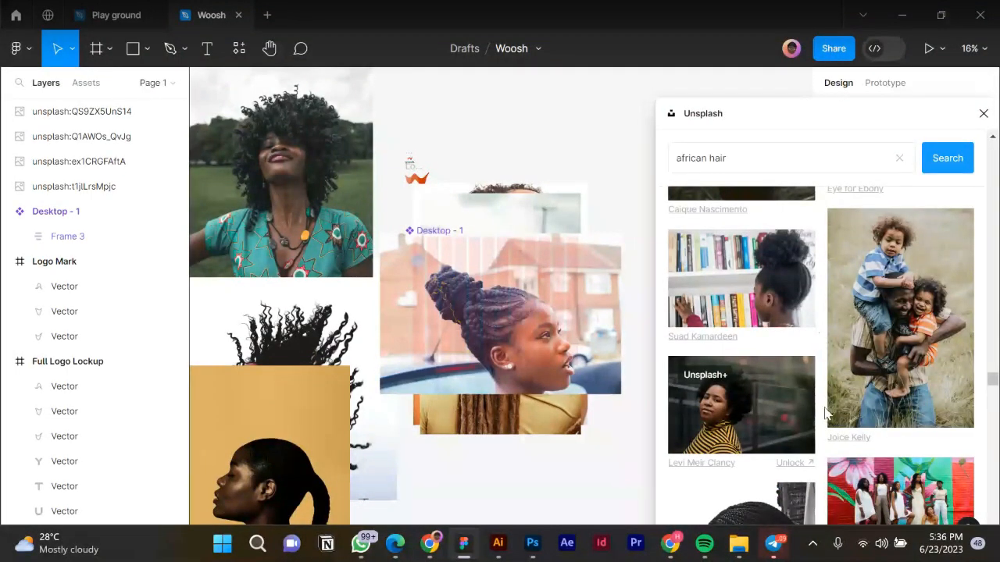
pyautogui.scroll(-2, 820, 338)
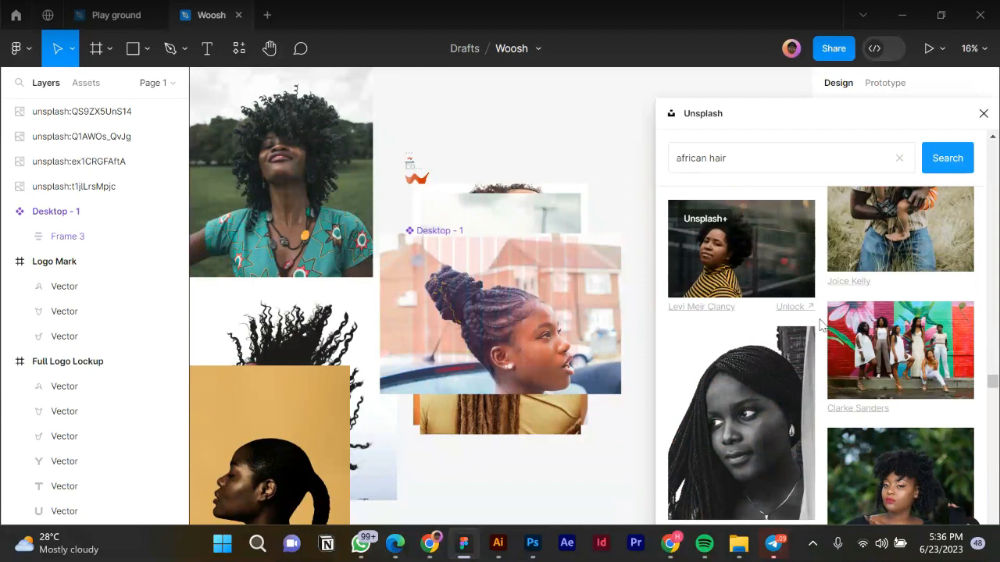
pyautogui.scroll(-3, 827, 305)
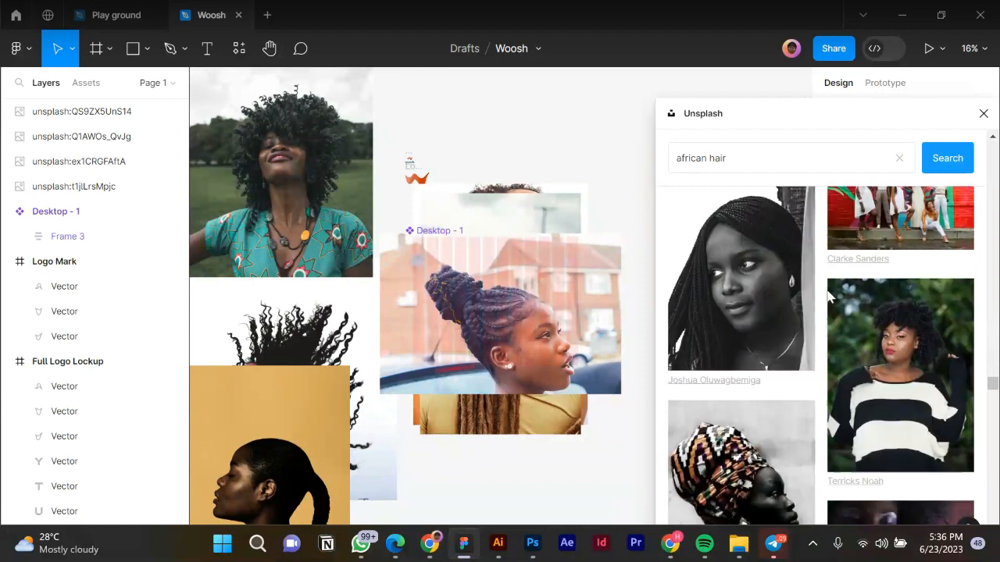
pyautogui.scroll(-2, 824, 398)
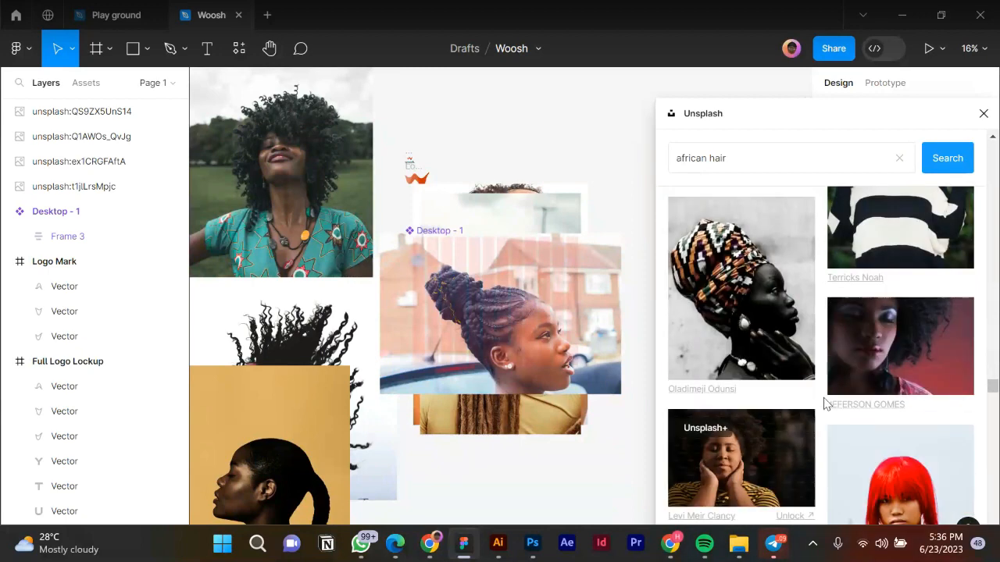
pyautogui.scroll(-2, 826, 403)
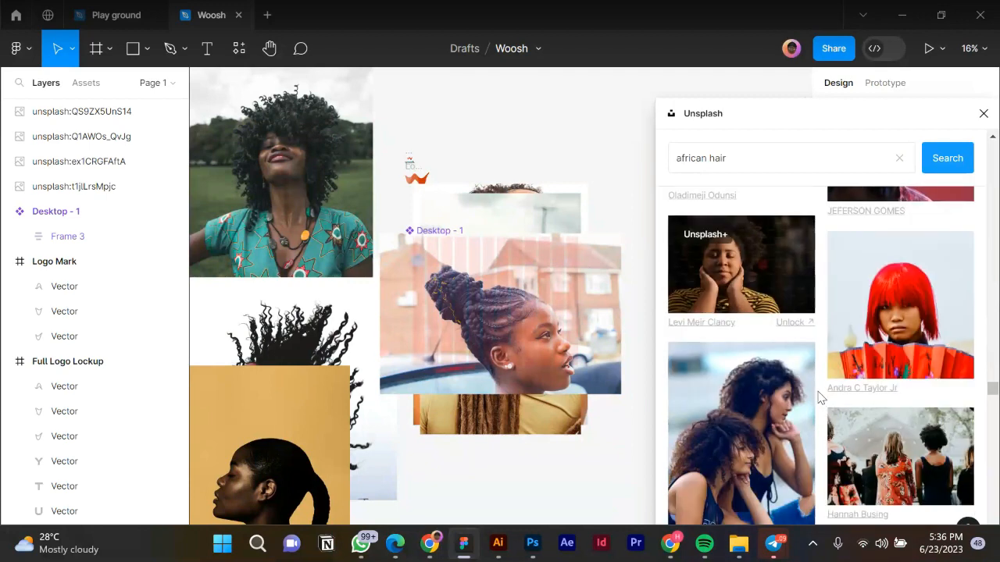
pyautogui.scroll(-4, 815, 396)
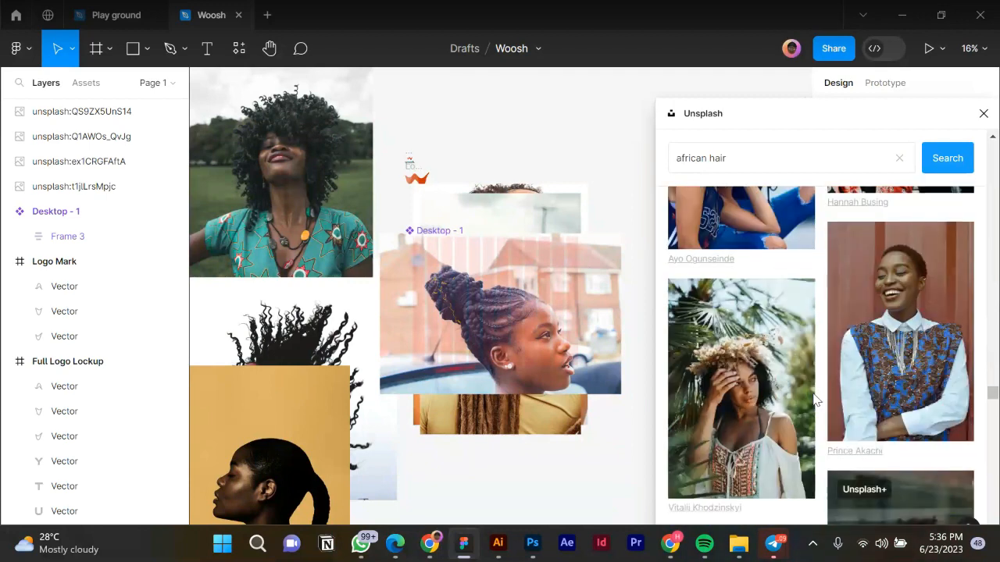
pyautogui.scroll(-1, 817, 389)
pyautogui.scroll(-1, 817, 389)
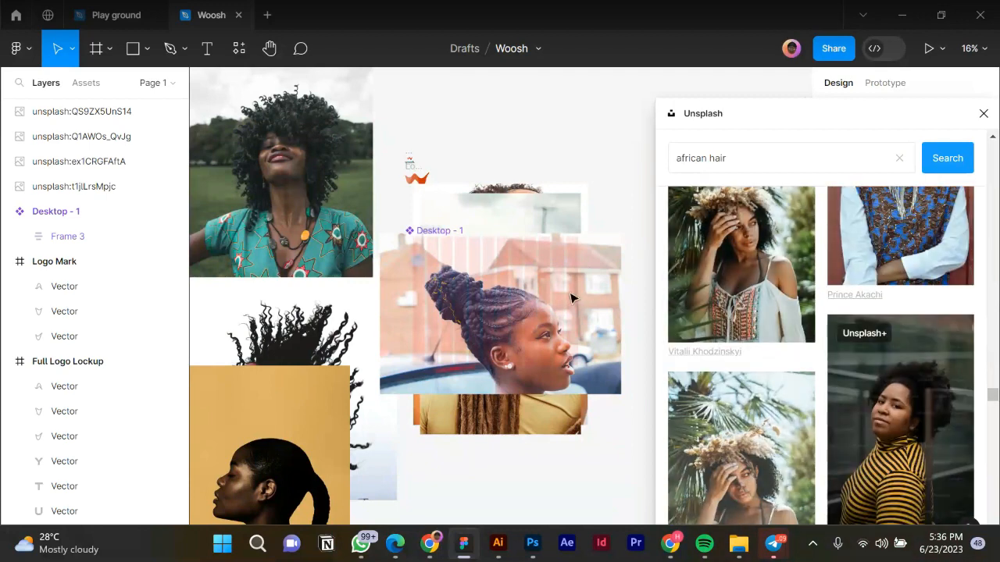
# Close Unsplash and drag the braids, dreadlocks, laughing-woman, yellow and green-shirt photos off Desktop - 1.
pyautogui.click(984, 111)
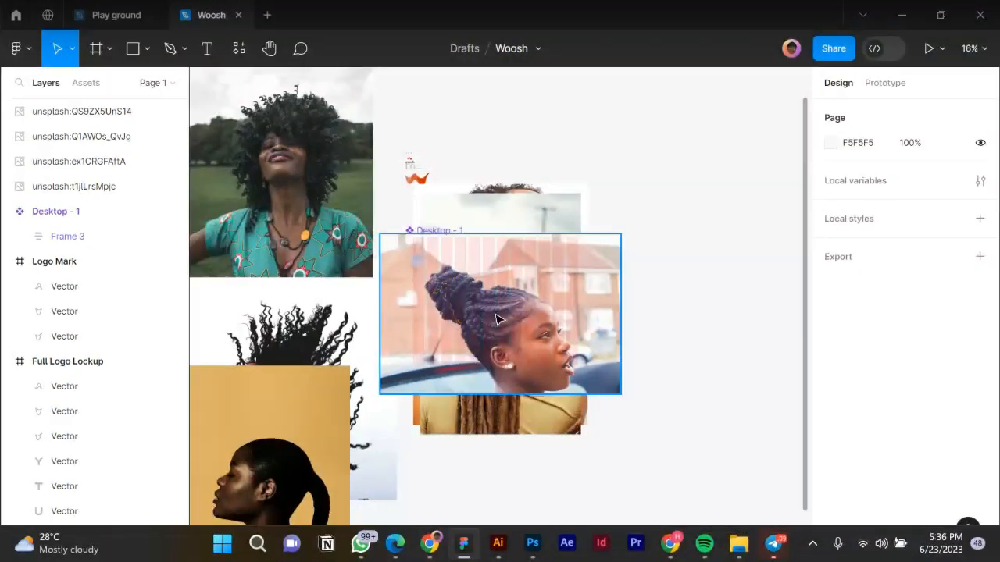
pyautogui.scroll(-4, 555, 309)
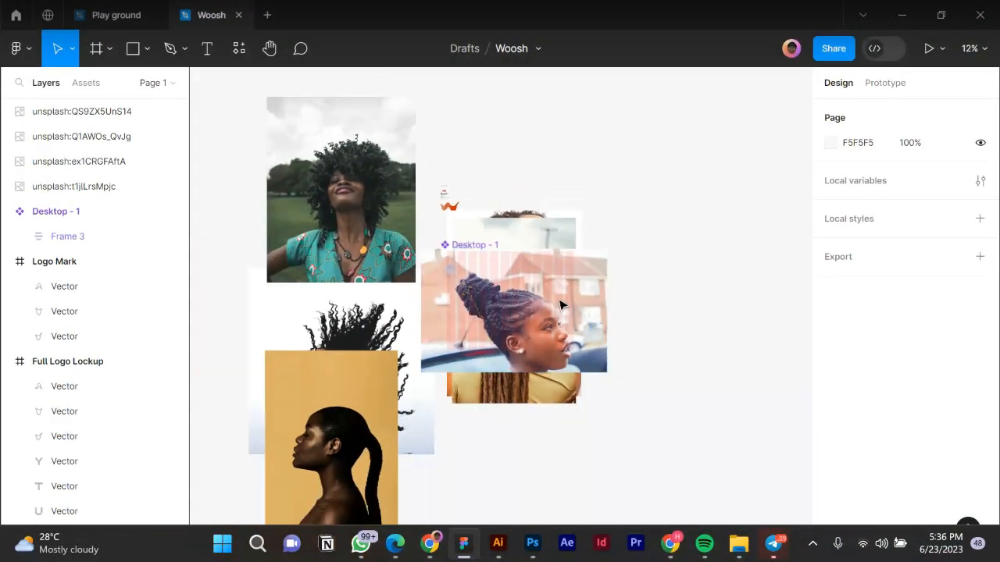
pyautogui.moveTo(555, 308); pyautogui.dragTo(281, 125)
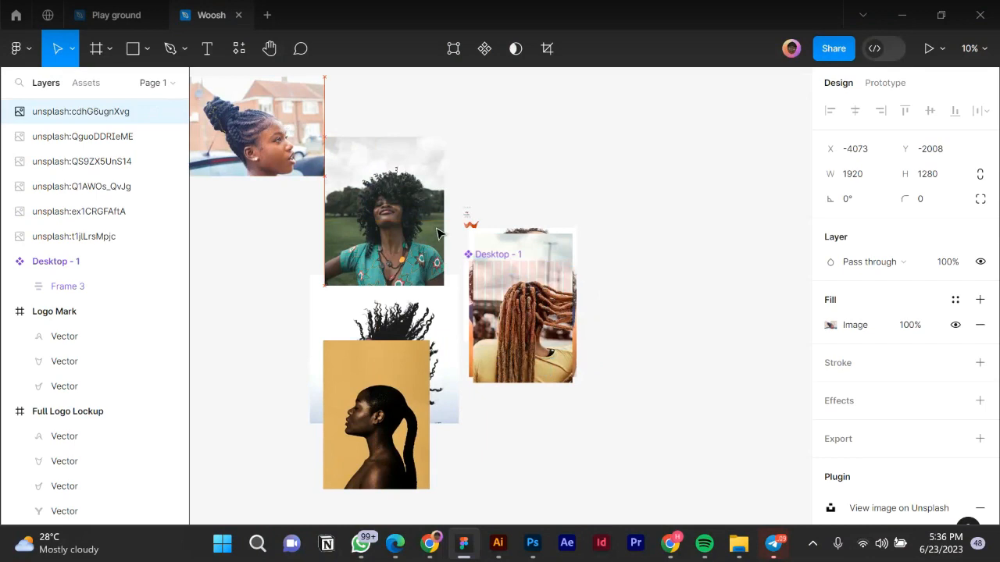
pyautogui.moveTo(538, 314); pyautogui.dragTo(681, 156)
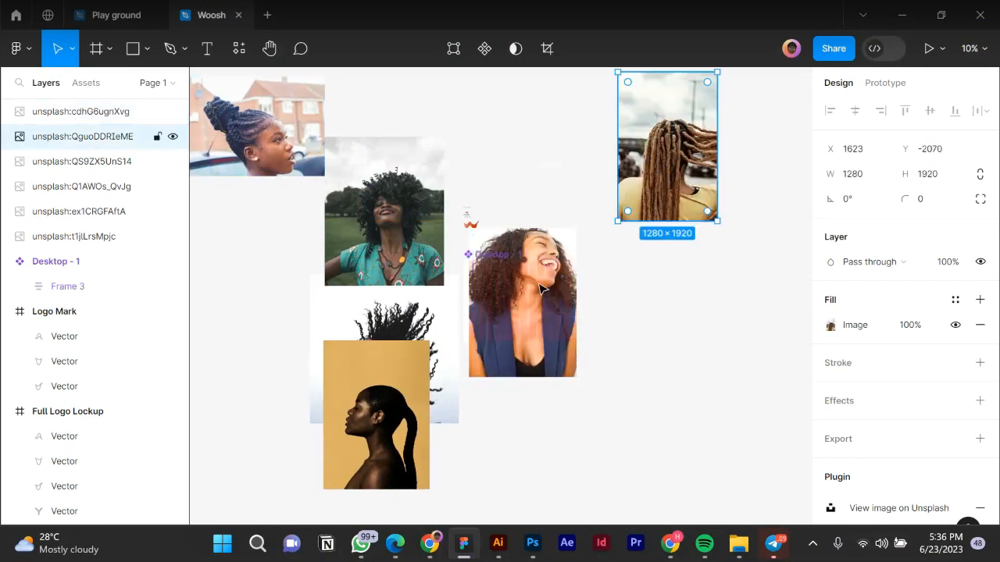
pyautogui.moveTo(564, 322); pyautogui.dragTo(792, 355)
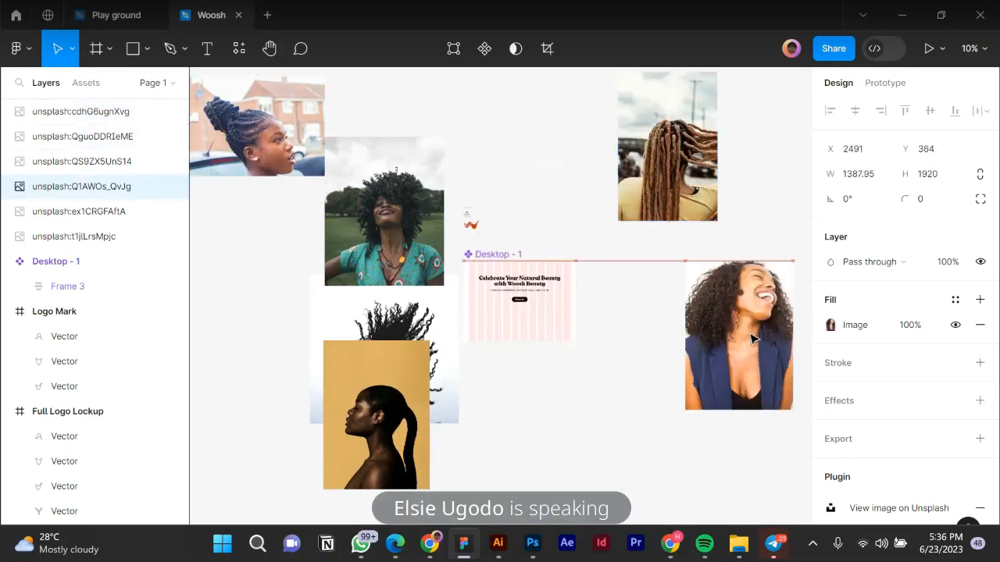
pyautogui.moveTo(375, 383); pyautogui.dragTo(254, 367)
pyautogui.moveTo(357, 218); pyautogui.dragTo(372, 126)
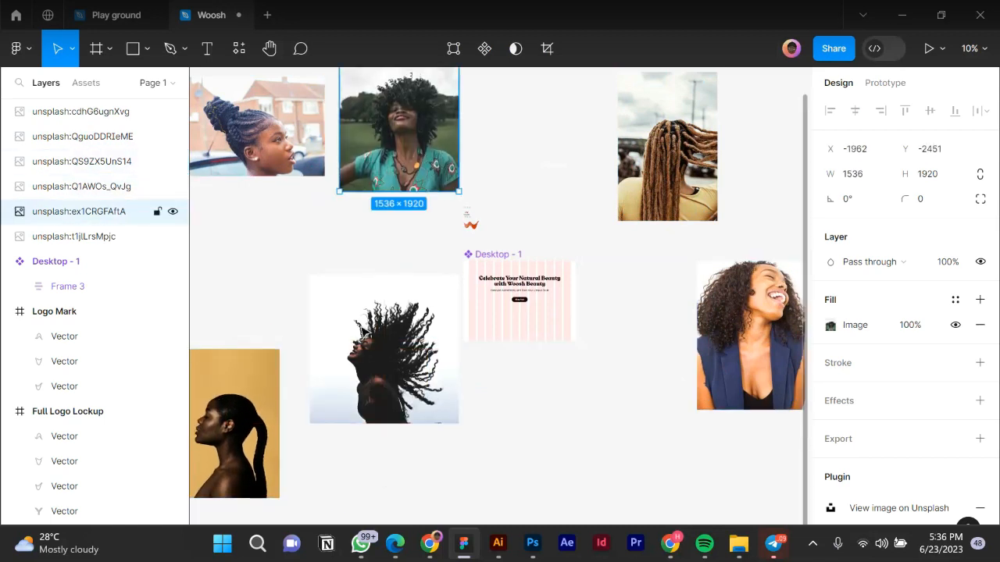
pyautogui.click(372, 330)
pyautogui.scroll(2, 383, 367)
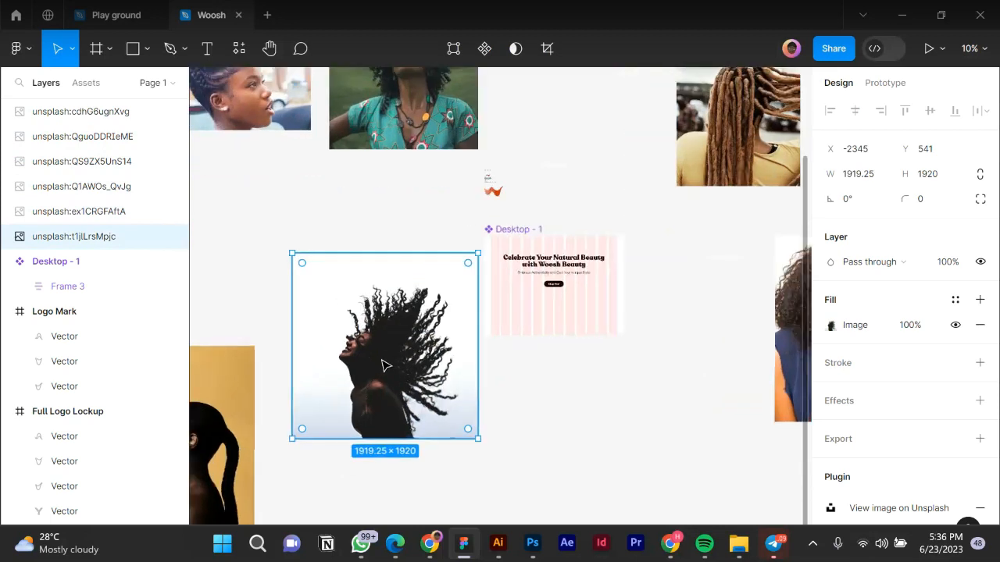
# Move the flying-curls photo into Desktop - 1 and send it behind the hero text.
pyautogui.moveTo(374, 358); pyautogui.dragTo(570, 406)
pyautogui.scroll(1, 571, 406)
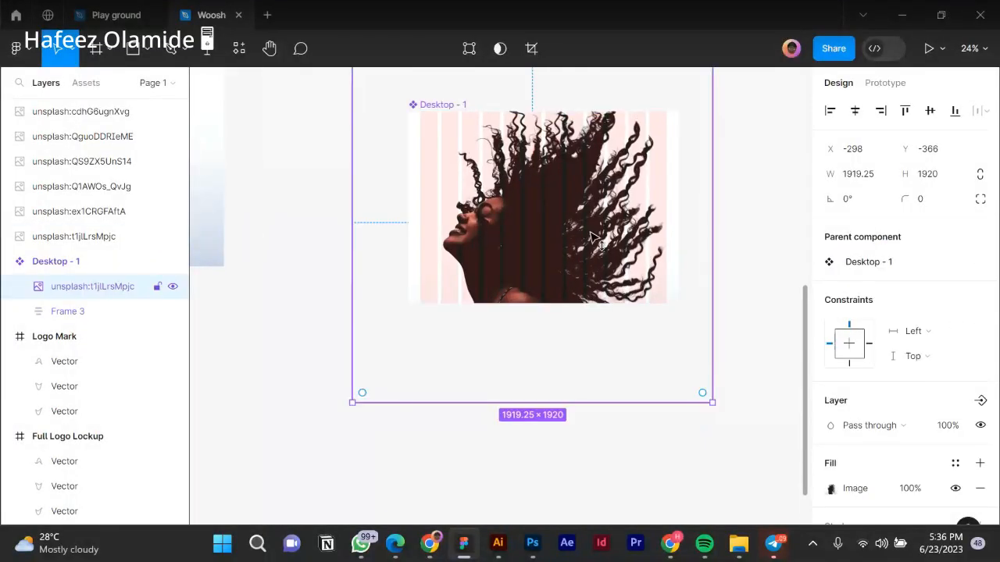
pyautogui.moveTo(592, 204); pyautogui.dragTo(592, 241)
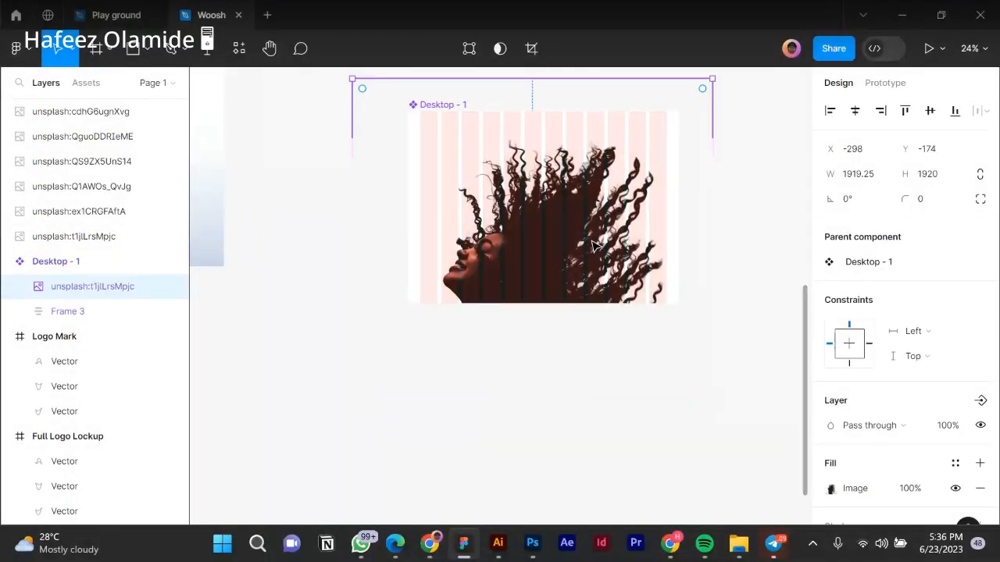
pyautogui.hotkey('ctrl', '[')
# Resize the photo around its centre down to 1143×1144.
pyautogui.scroll(2, 591, 247)
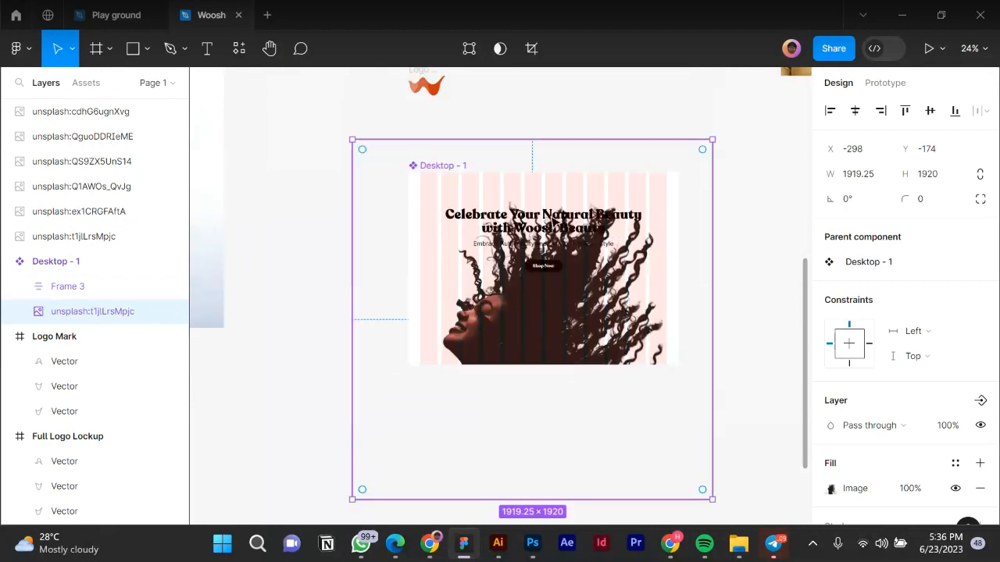
pyautogui.moveTo(713, 293); pyautogui.dragTo(671, 298)
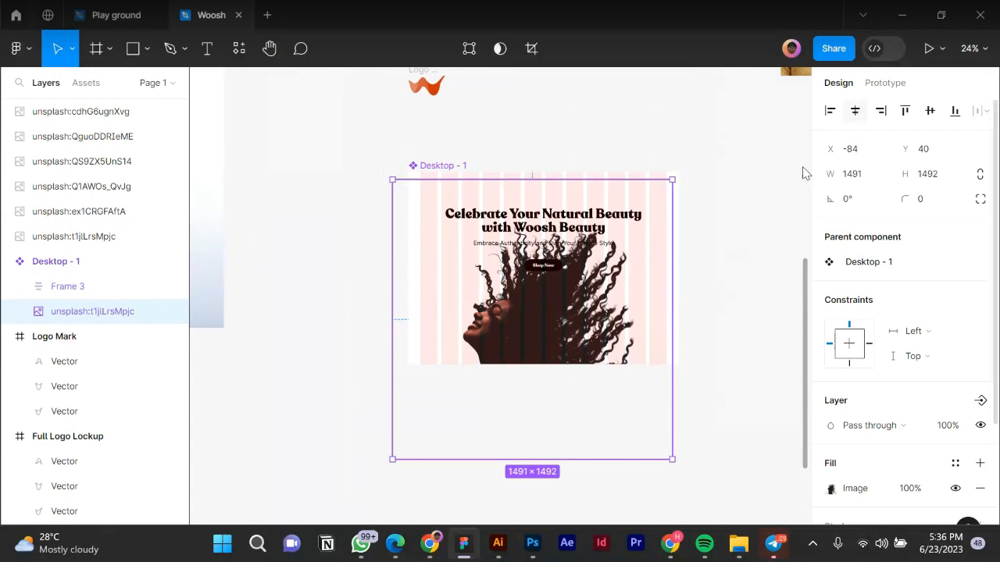
pyautogui.moveTo(682, 274); pyautogui.dragTo(650, 274)
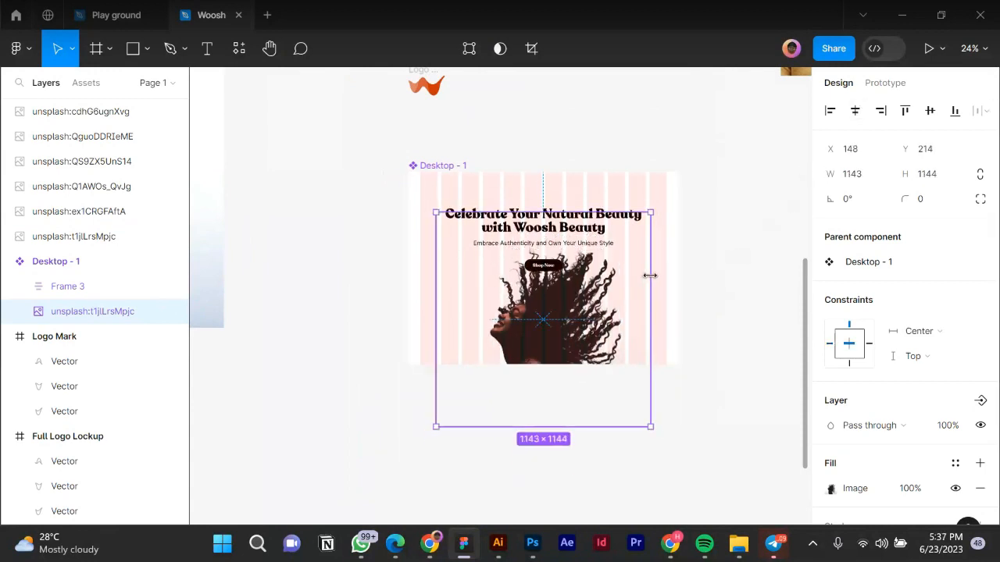
# Run the Remove BG plugin on the flying-curls photo via Plugins > Remove BG > Run.
pyautogui.rightClick(551, 313)
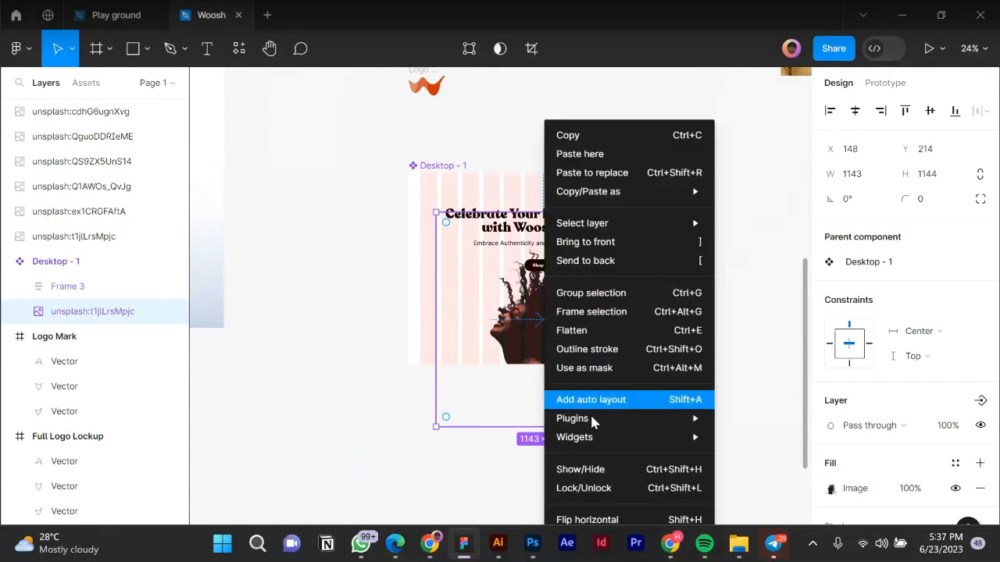
pyautogui.moveTo(594, 422)
pyautogui.moveTo(783, 172)
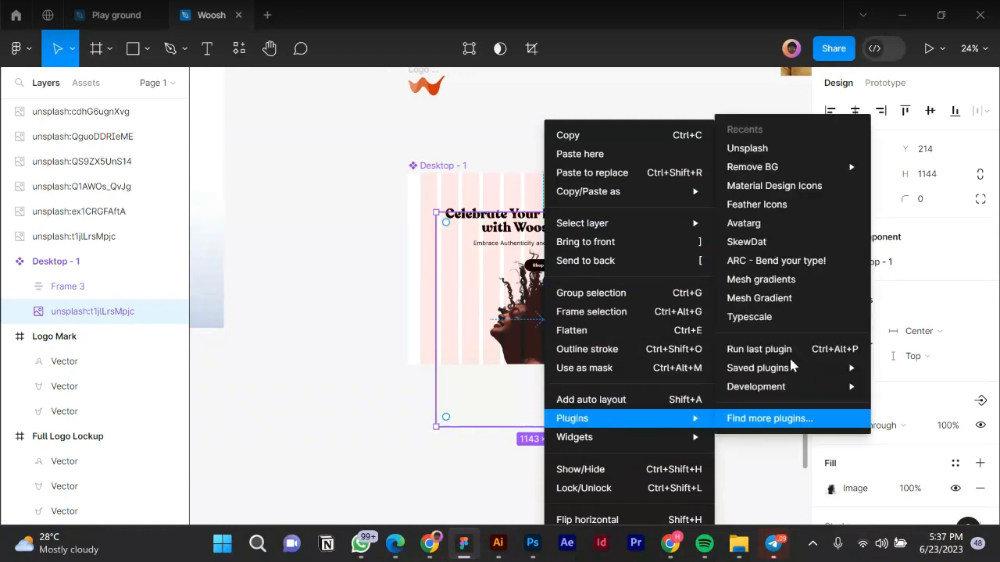
pyautogui.moveTo(753, 169)
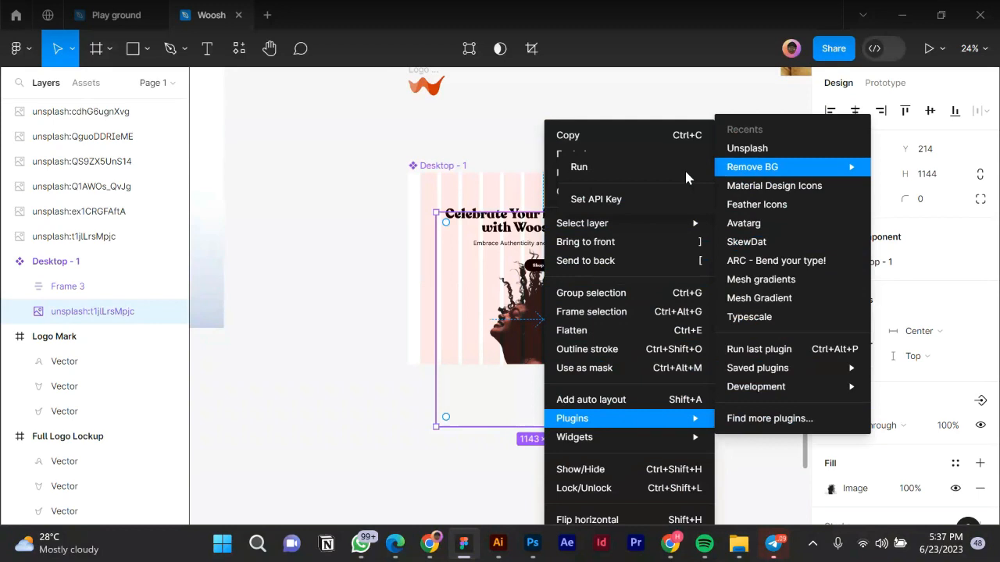
pyautogui.click(629, 172)
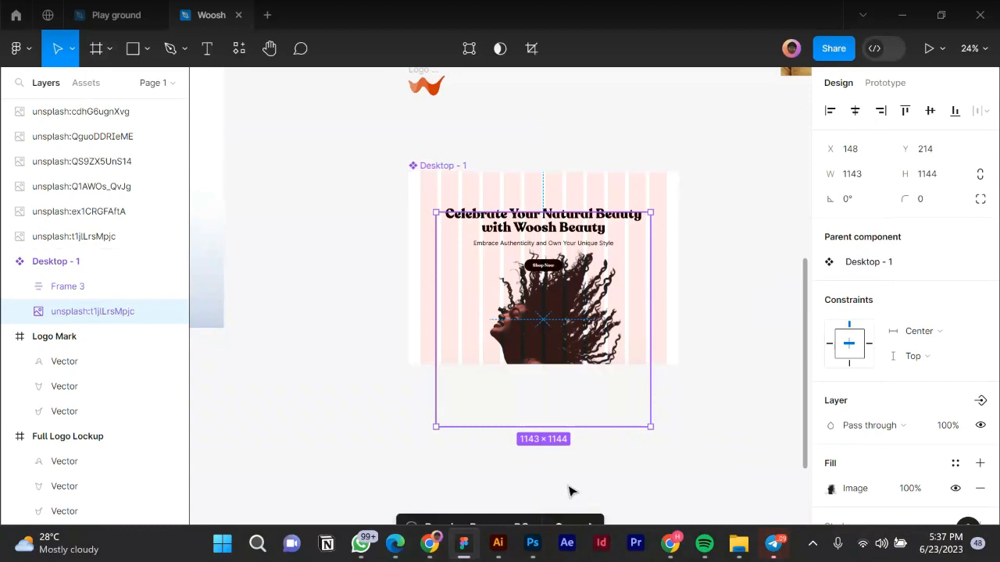
pyautogui.press('super')
pyautogui.press('super')
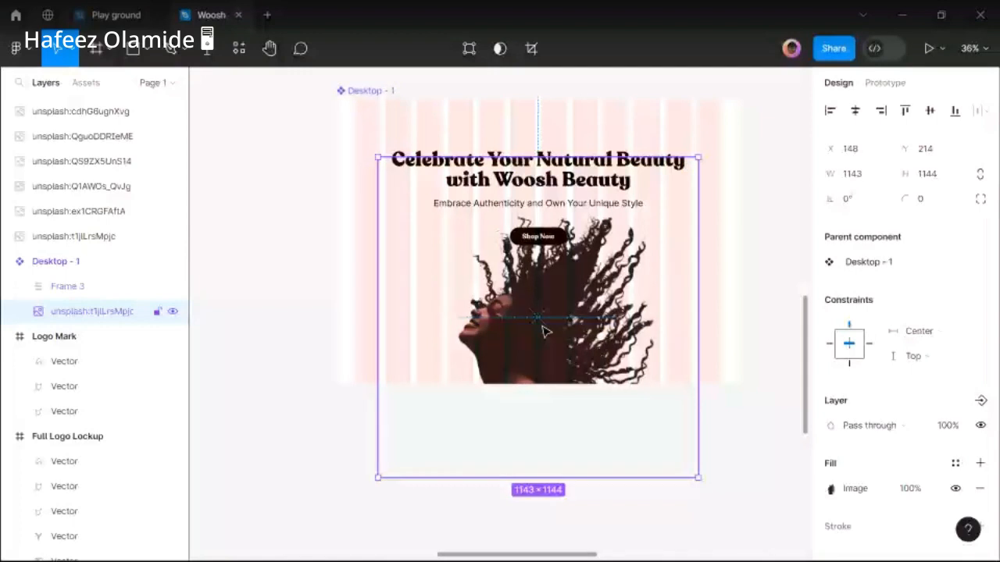
pyautogui.moveTo(544, 331); pyautogui.dragTo(546, 315)
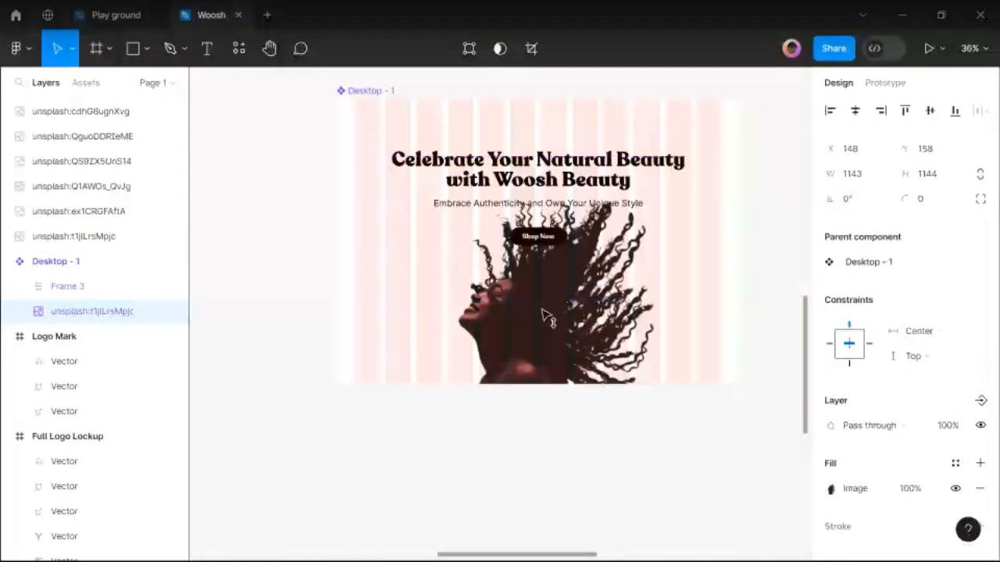
pyautogui.scroll(3, 537, 304)
pyautogui.scroll(-3, 538, 303)
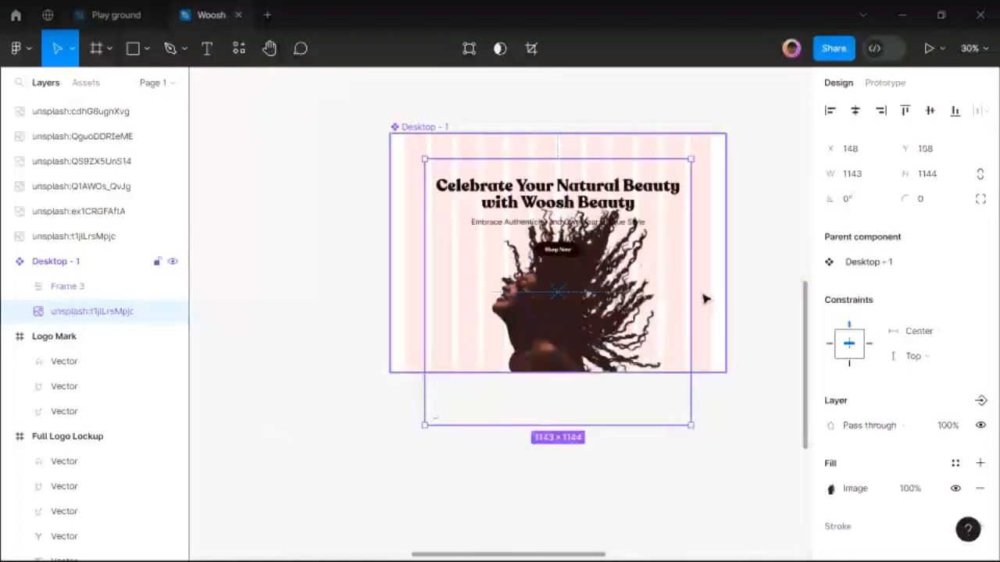
pyautogui.scroll(-1, 696, 293)
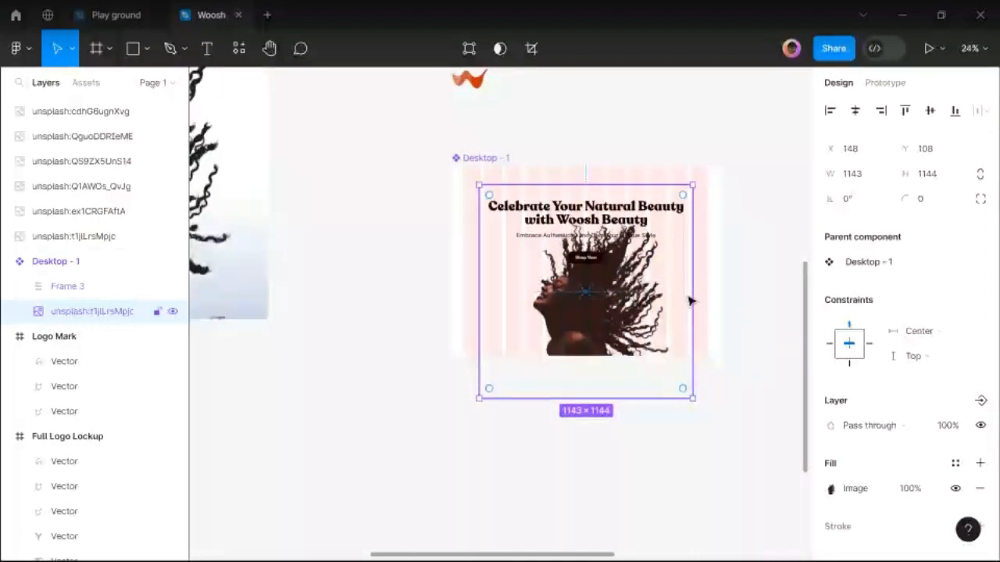
pyautogui.hscroll(-5, 596, 297)
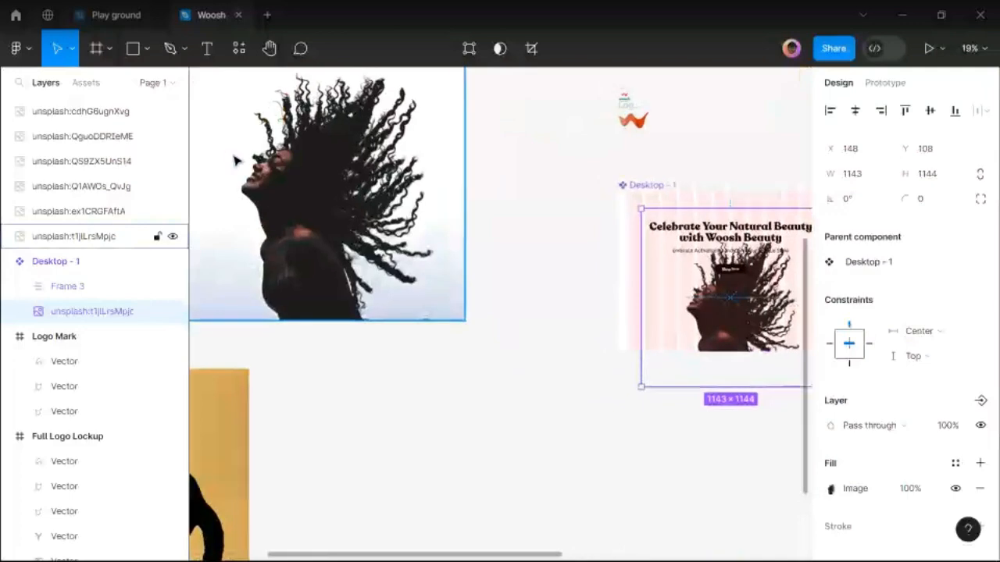
pyautogui.scroll(5, 245, 161)
pyautogui.scroll(2, 245, 161)
pyautogui.scroll(-10, 268, 165)
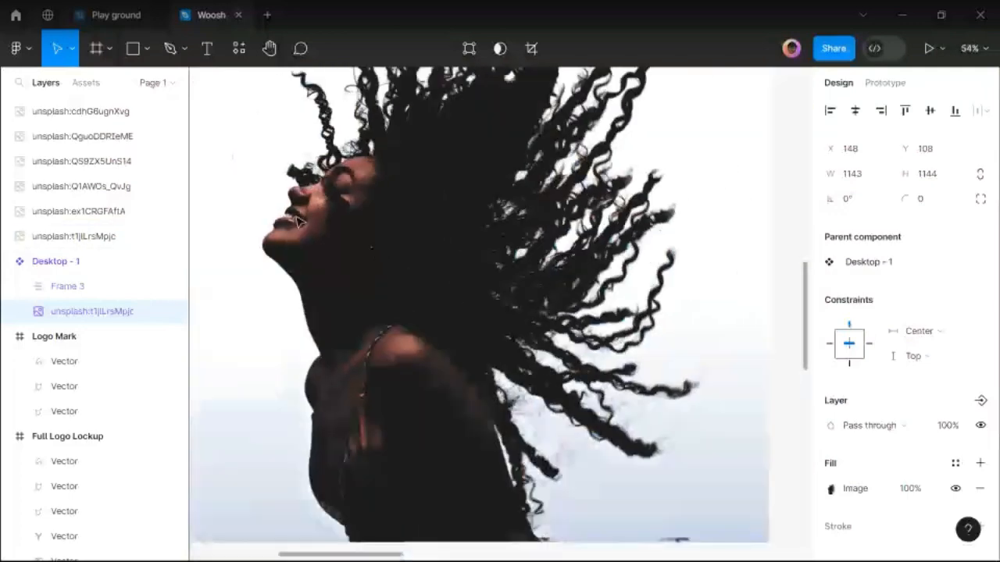
pyautogui.click(625, 224)
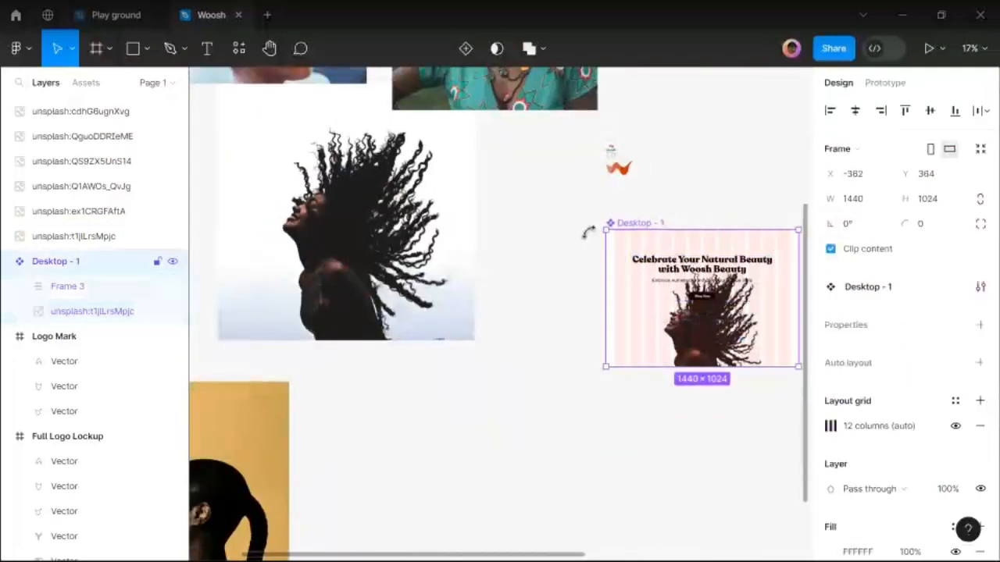
pyautogui.hscroll(1, 585, 231)
pyautogui.hscroll(3, 581, 237)
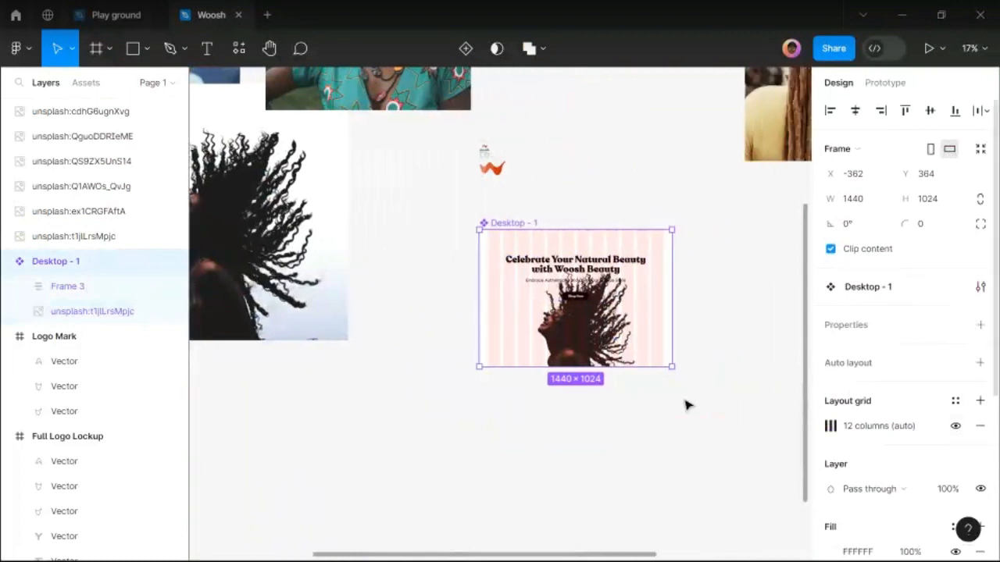
pyautogui.click(700, 364)
pyautogui.moveTo(422, 545)
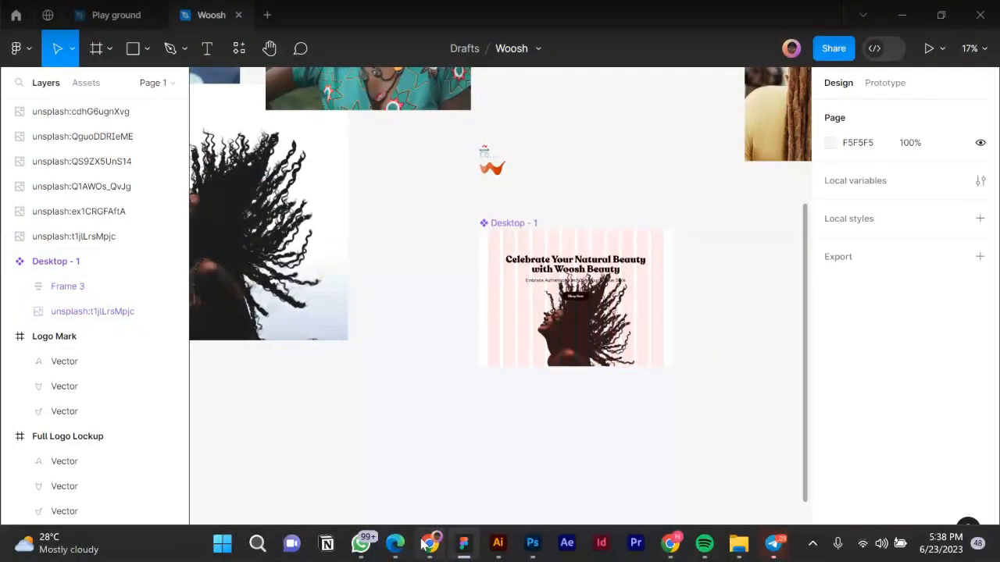
# In Chrome, load figma.com/mirror in the Google search tab.
pyautogui.click(428, 545)
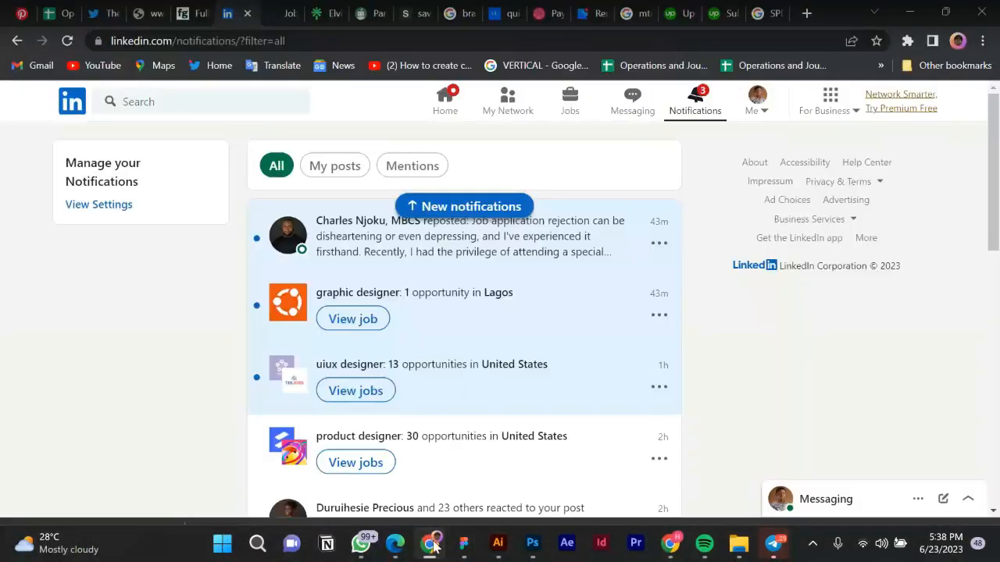
pyautogui.click(760, 14)
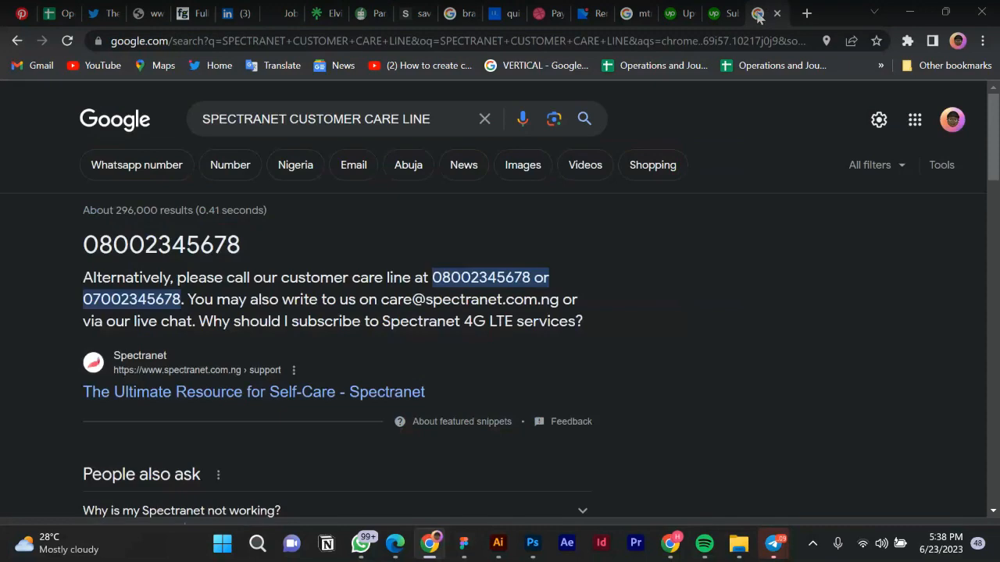
pyautogui.click(456, 47)
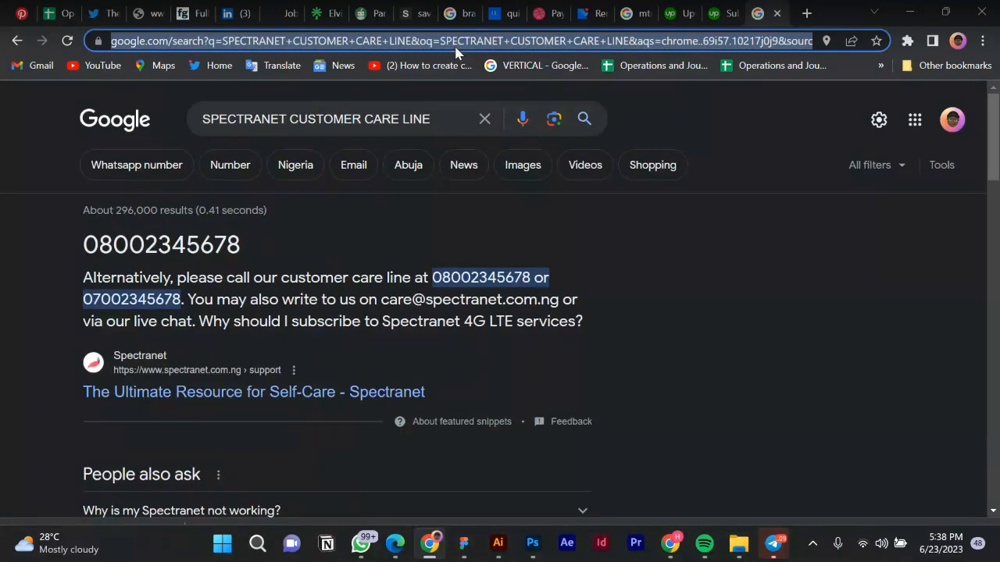
pyautogui.write('figm')
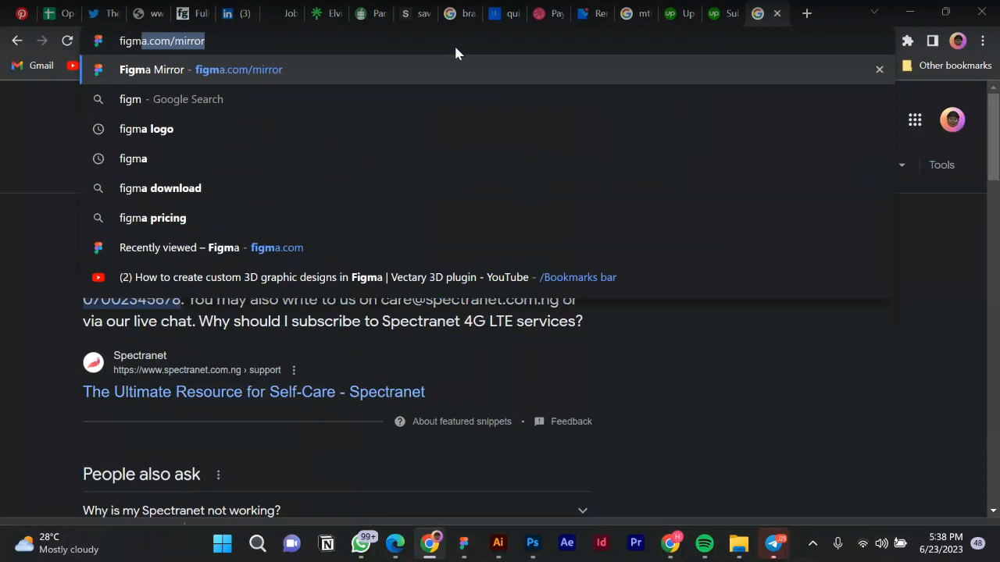
pyautogui.press('Return')
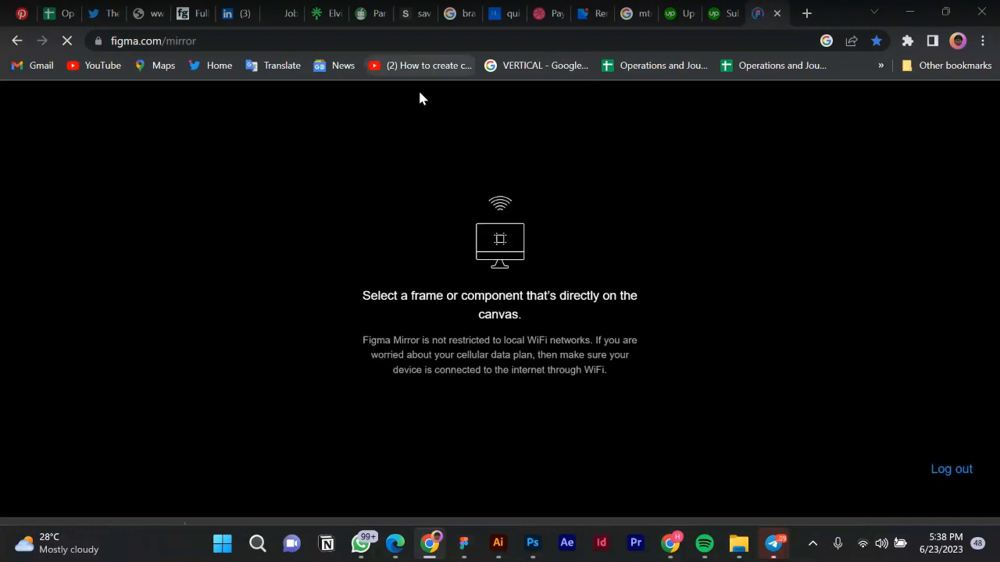
# Switch back to Figma and select the Desktop - 1 frame for mirroring.
pyautogui.click(464, 543)
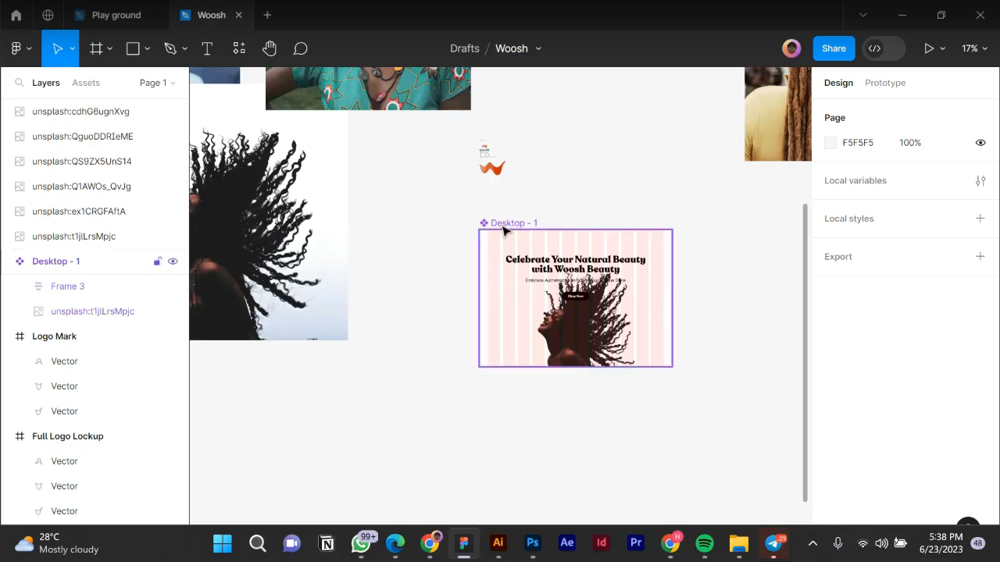
pyautogui.moveTo(438, 551)
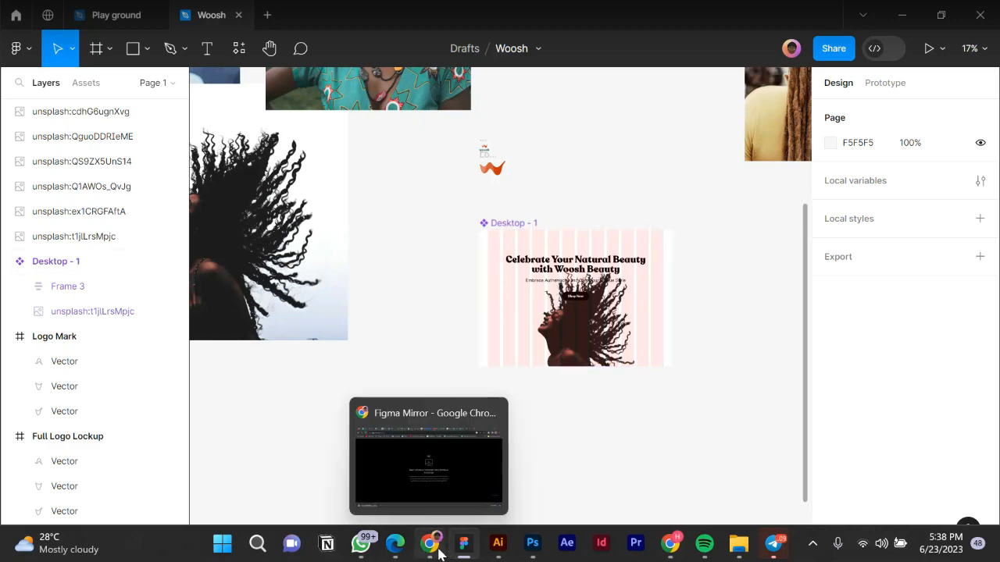
pyautogui.click(413, 485)
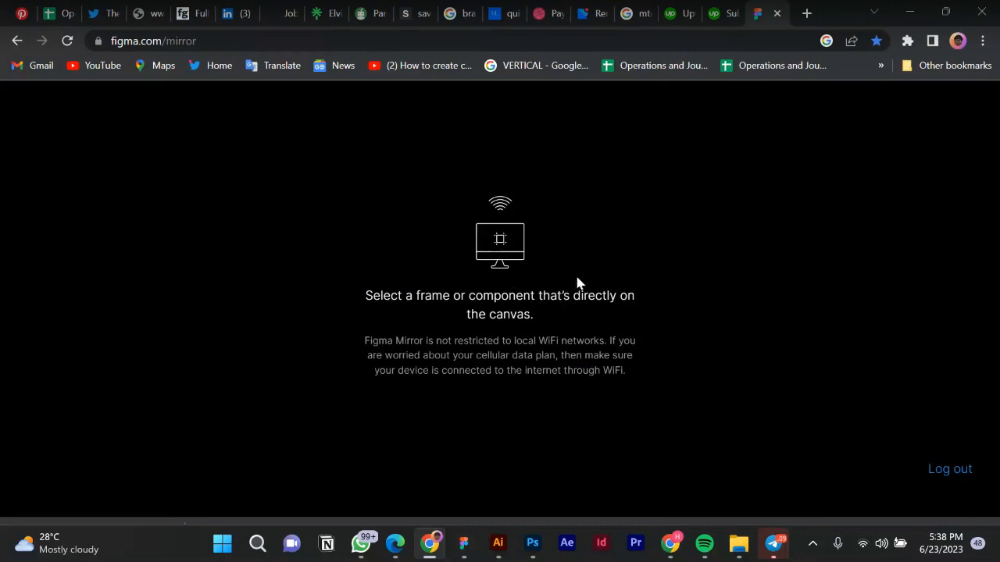
pyautogui.click(462, 544)
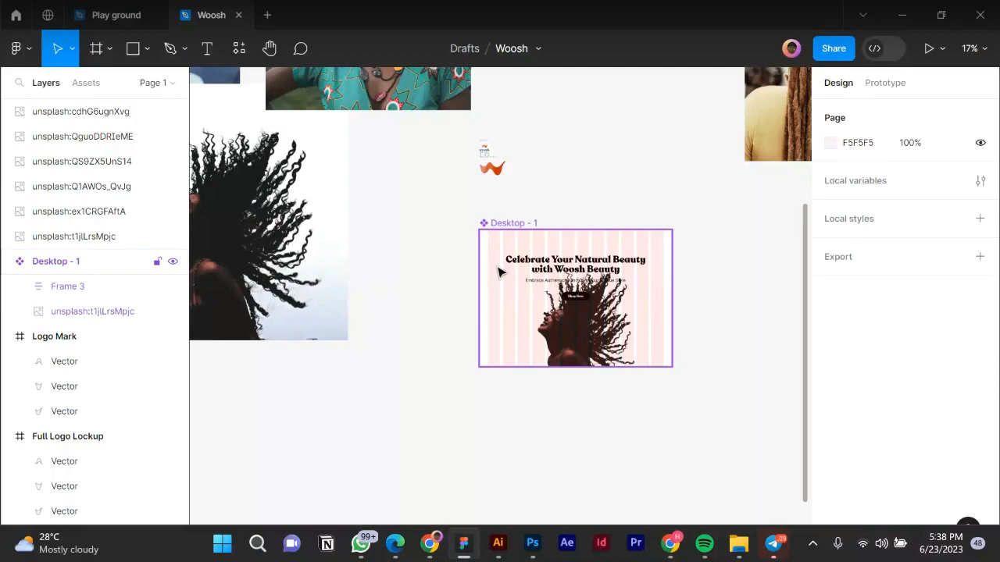
pyautogui.click(492, 231)
# Scroll through the full Woosh hero preview in Figma Mirror, then switch back to the Woosh file.
pyautogui.click(430, 545)
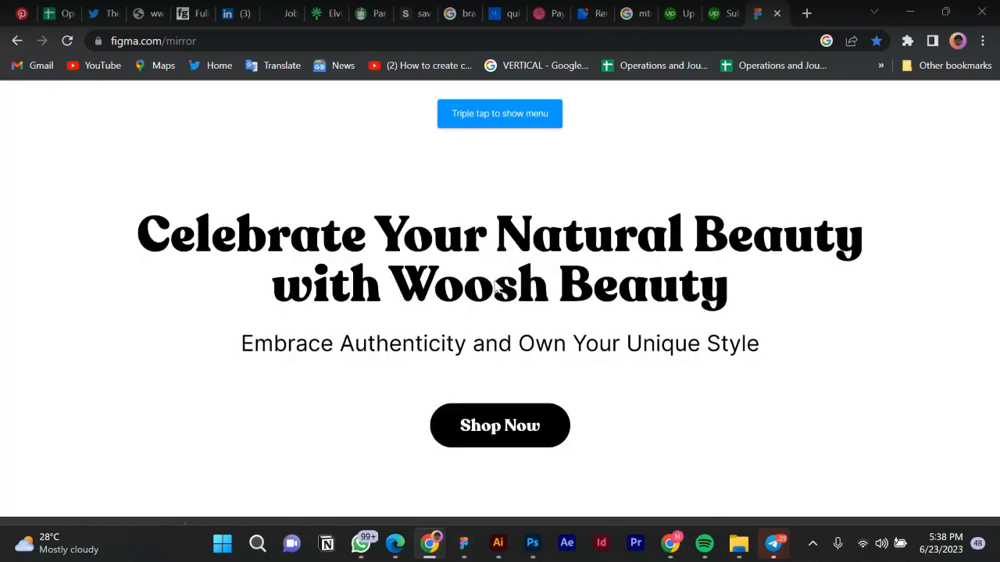
pyautogui.scroll(-1, 495, 286)
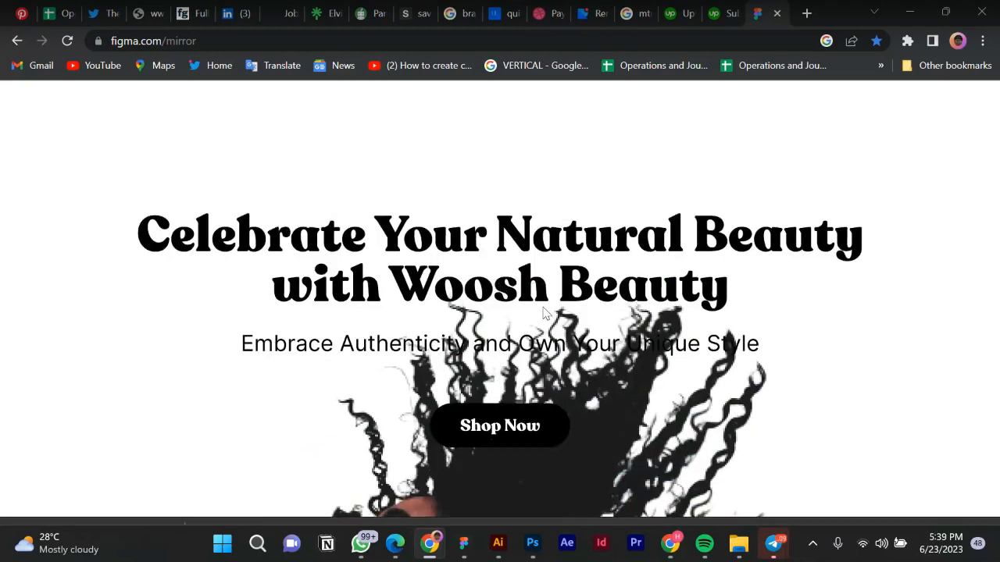
pyautogui.scroll(-4, 577, 357)
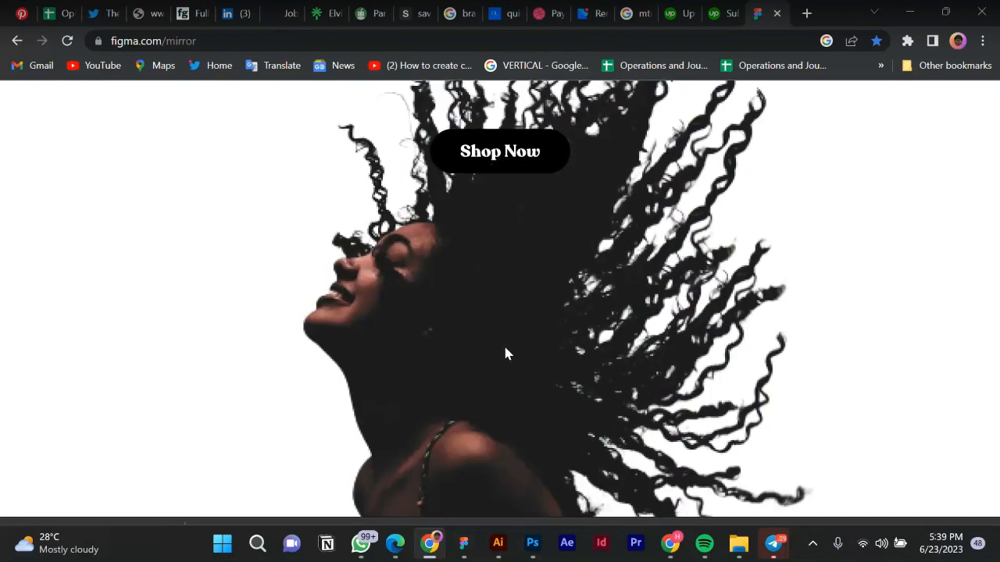
pyautogui.scroll(4, 505, 353)
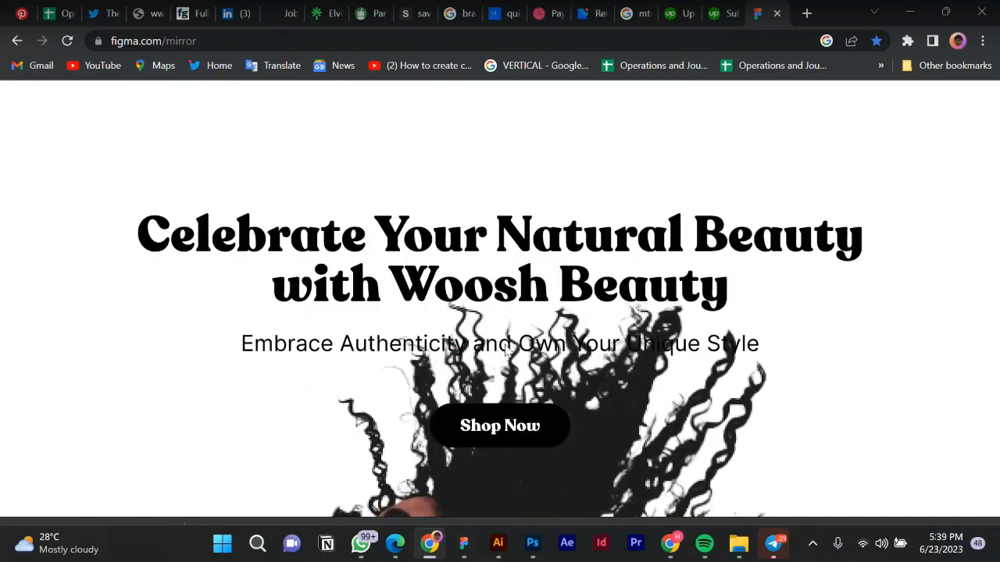
pyautogui.scroll(-2, 508, 351)
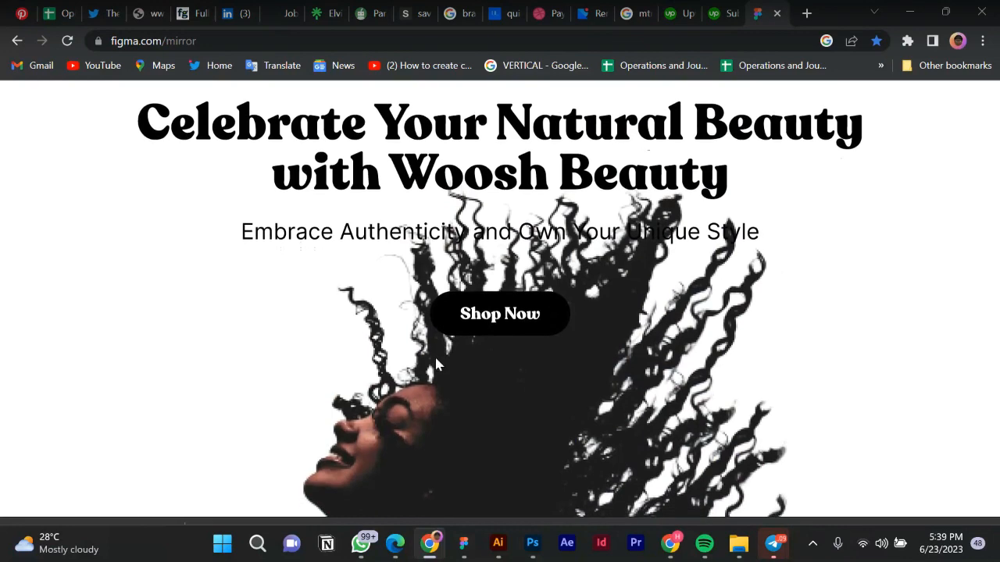
pyautogui.scroll(1, 435, 355)
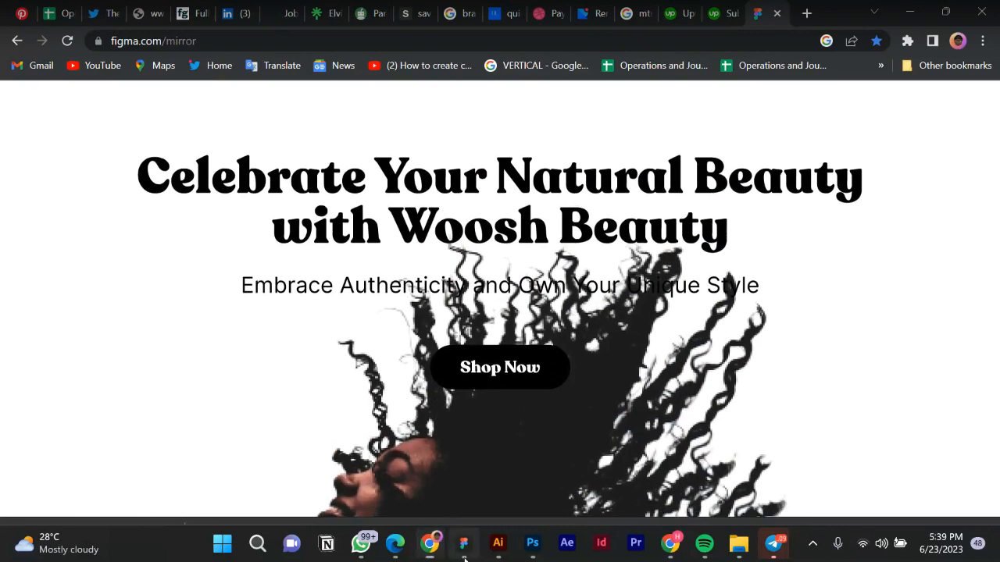
pyautogui.click(464, 554)
pyautogui.keyDown('ctrl'); pyautogui.scroll(3, 582, 329); pyautogui.keyUp('ctrl')
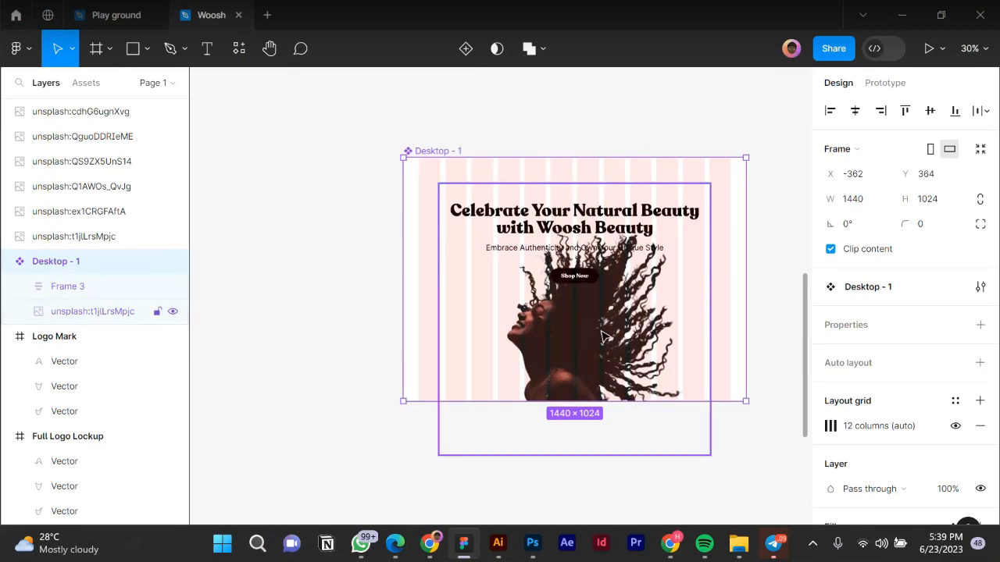
# Move the old photo out of Desktop - 1 and place a fresh curly-hair copy behind the headline.
pyautogui.click(561, 323)
pyautogui.keyDown('ctrl'); pyautogui.scroll(-2, 564, 322); pyautogui.keyUp('ctrl')
pyautogui.moveTo(564, 323); pyautogui.dragTo(779, 382)
pyautogui.keyDown('ctrl'); pyautogui.scroll(-2, 661, 380); pyautogui.keyUp('ctrl')
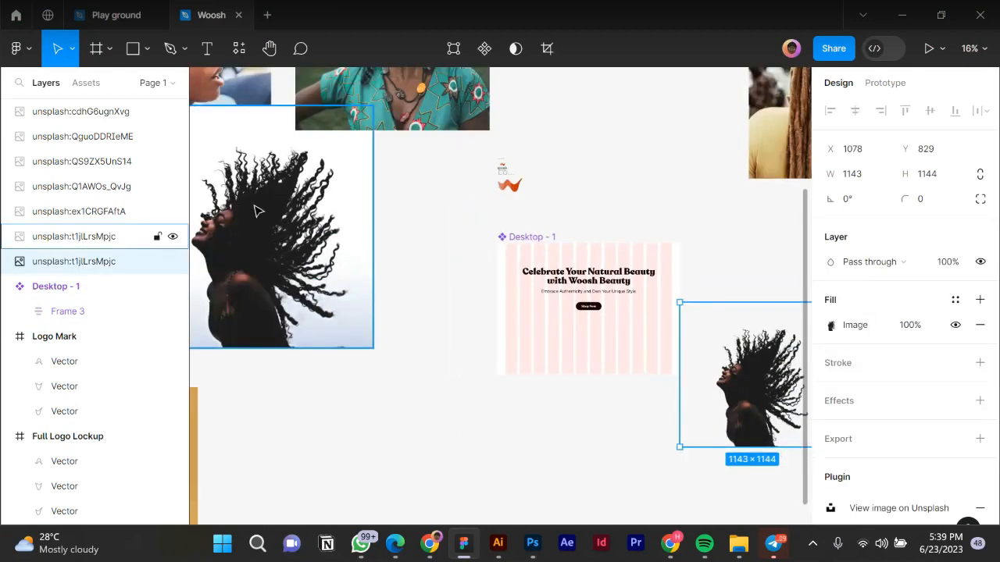
pyautogui.click(258, 211)
pyautogui.keyDown('alt'); pyautogui.moveTo(259, 202); pyautogui.dragTo(602, 313); pyautogui.keyUp('alt')
pyautogui.hotkey('ctrl', '[')
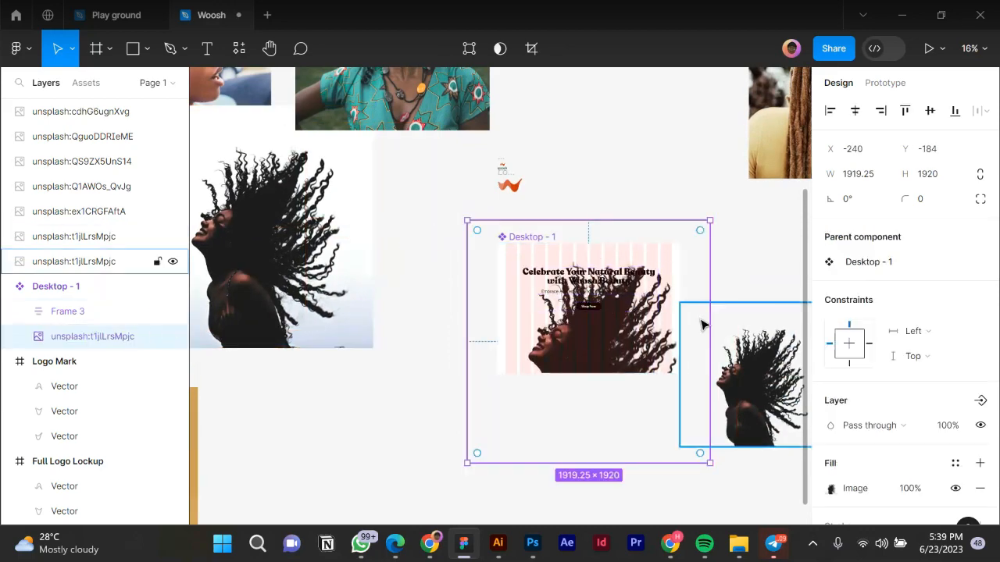
# Resize the photo from centre to 1091×1092 and position it just below Shop Now.
pyautogui.scroll(2, 701, 325)
pyautogui.keyDown('alt'); pyautogui.keyDown('shift'); pyautogui.moveTo(710, 310); pyautogui.dragTo(674, 303); pyautogui.keyUp('shift'); pyautogui.keyUp('alt')
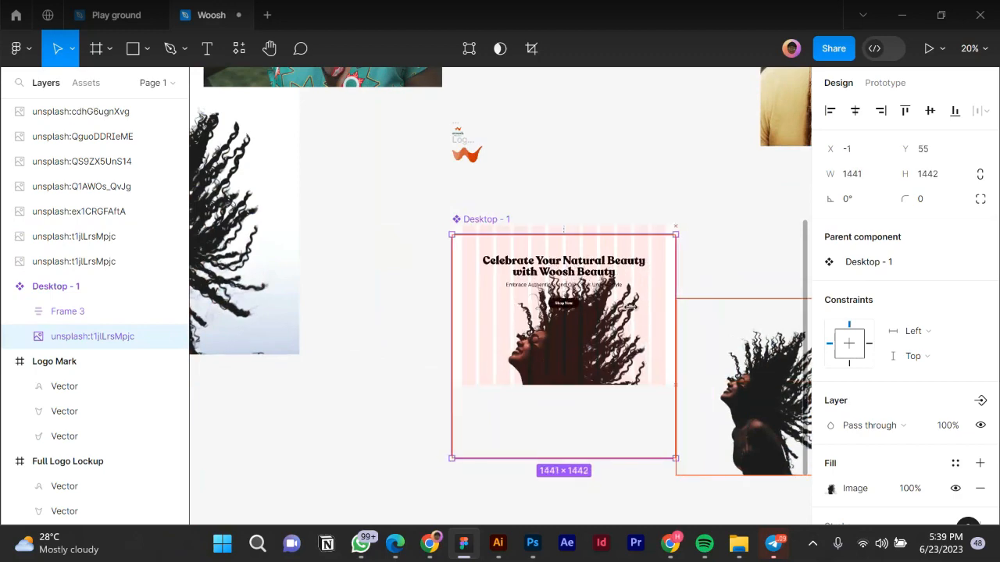
pyautogui.scroll(3, 601, 295)
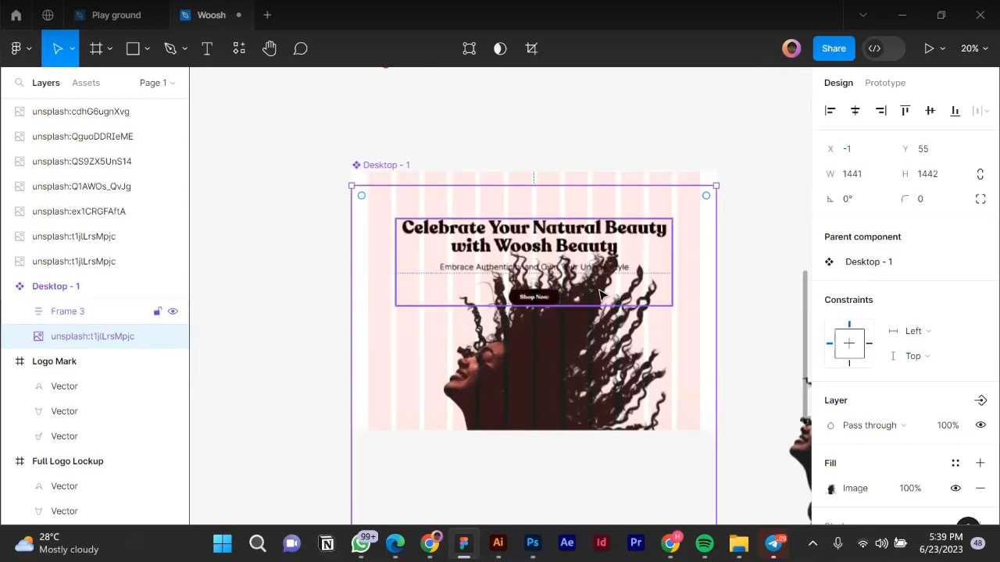
pyautogui.moveTo(603, 302); pyautogui.dragTo(606, 323)
pyautogui.moveTo(521, 361); pyautogui.dragTo(523, 388)
pyautogui.moveTo(609, 367); pyautogui.dragTo(611, 367)
pyautogui.moveTo(683, 312); pyautogui.dragTo(672, 313)
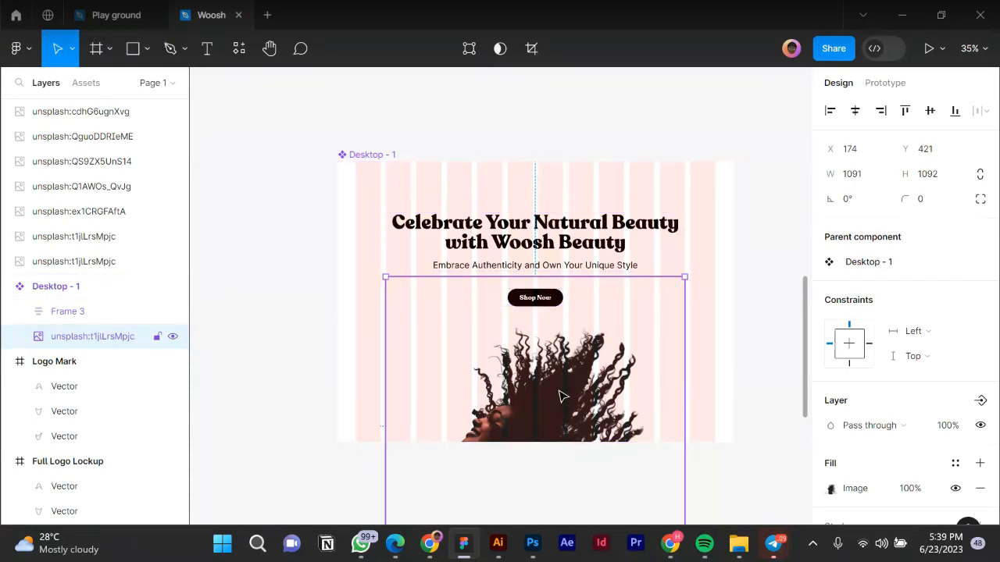
pyautogui.moveTo(560, 383); pyautogui.dragTo(561, 389)
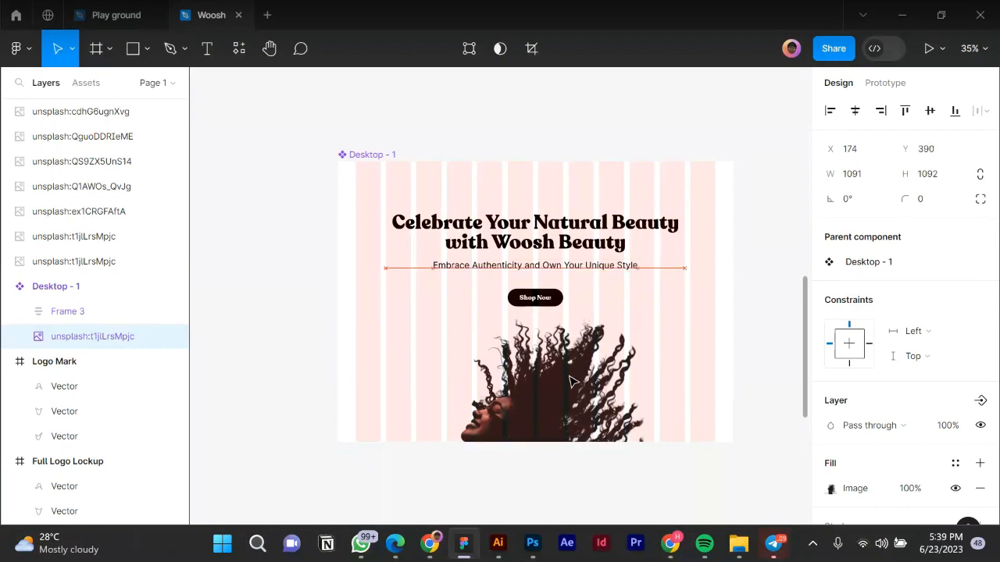
pyautogui.click(411, 151)
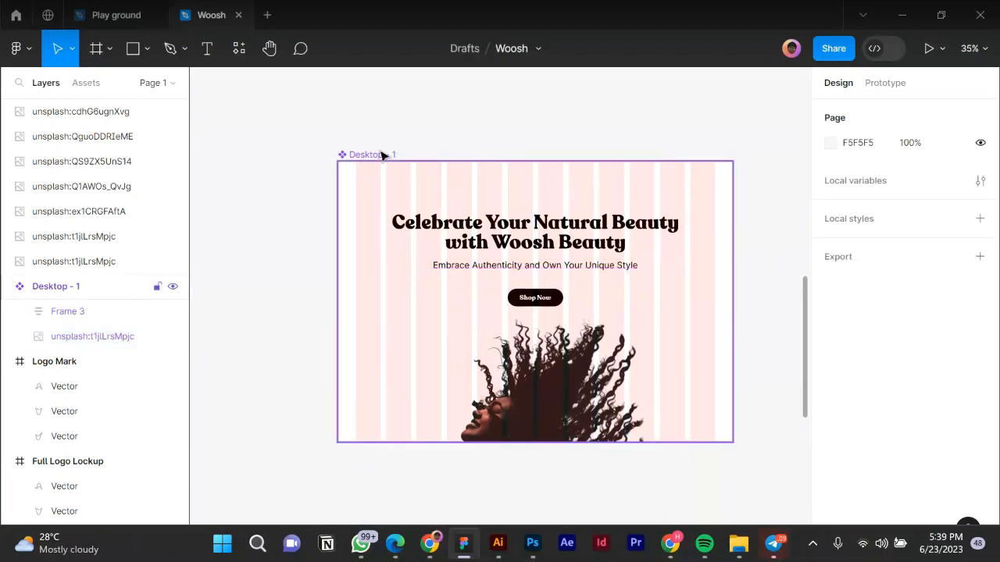
pyautogui.click(381, 154)
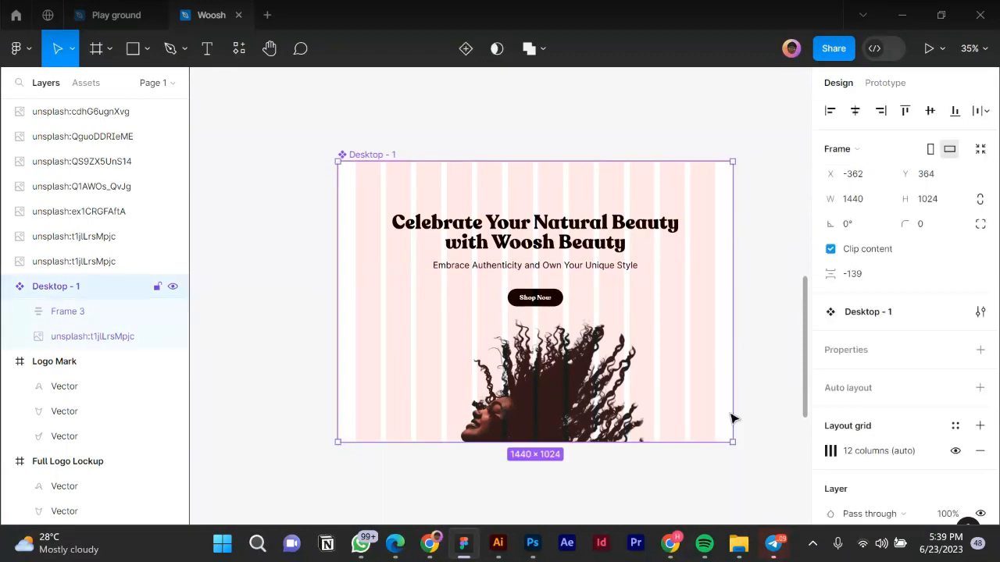
# Scroll through the updated hero preview in Figma Mirror, then return to the Woosh file.
pyautogui.click(430, 544)
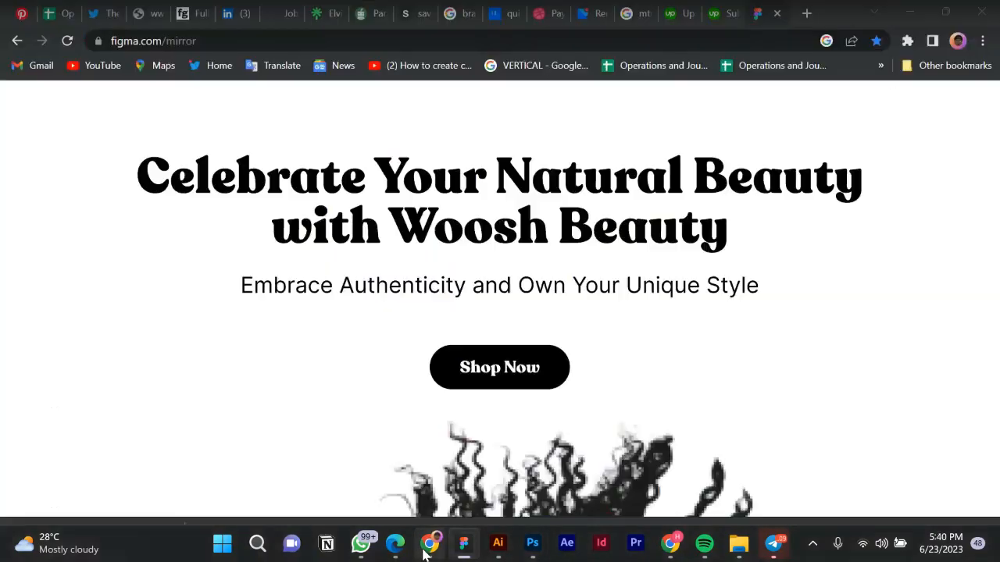
pyautogui.scroll(-2, 438, 322)
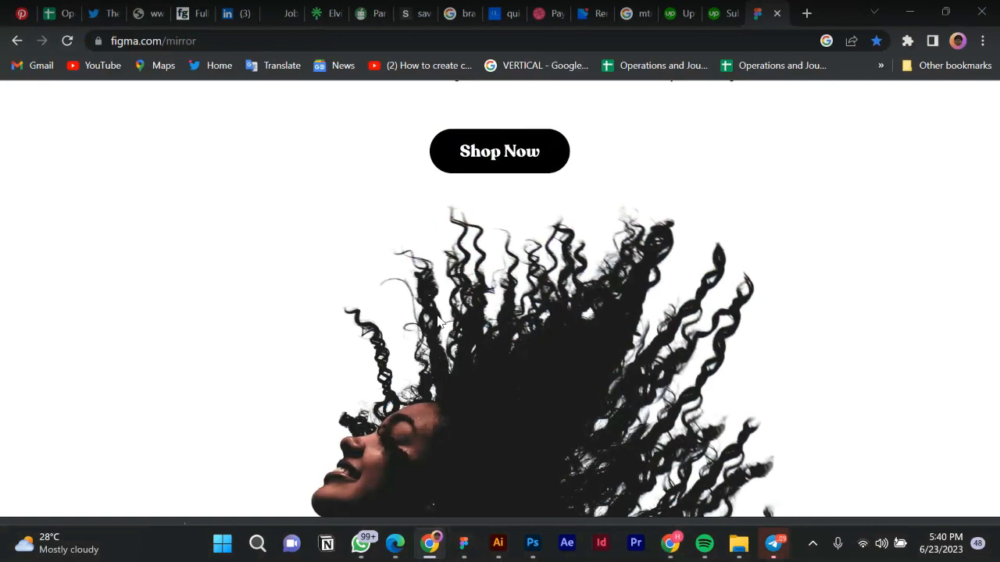
pyautogui.scroll(3, 495, 219)
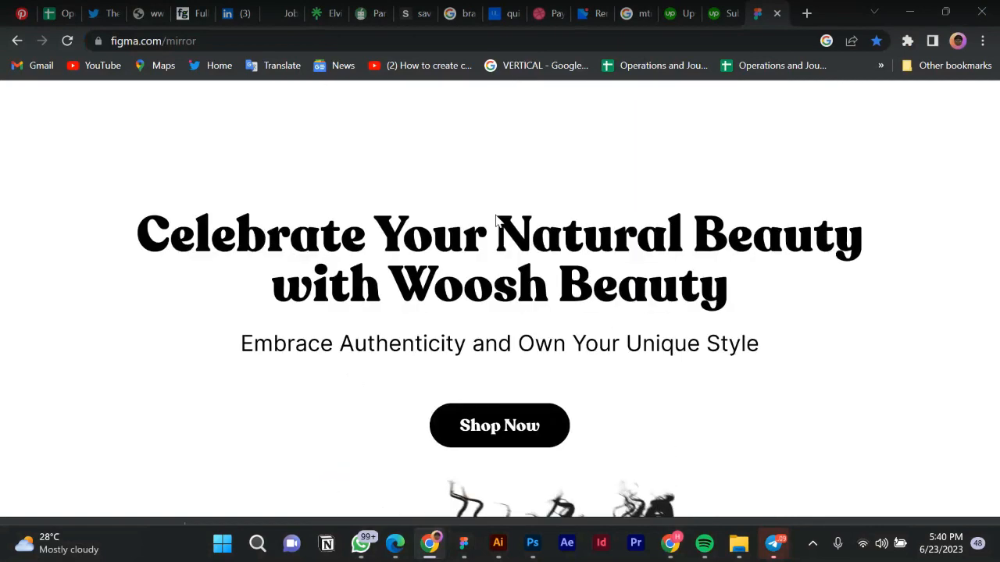
pyautogui.scroll(-3, 495, 221)
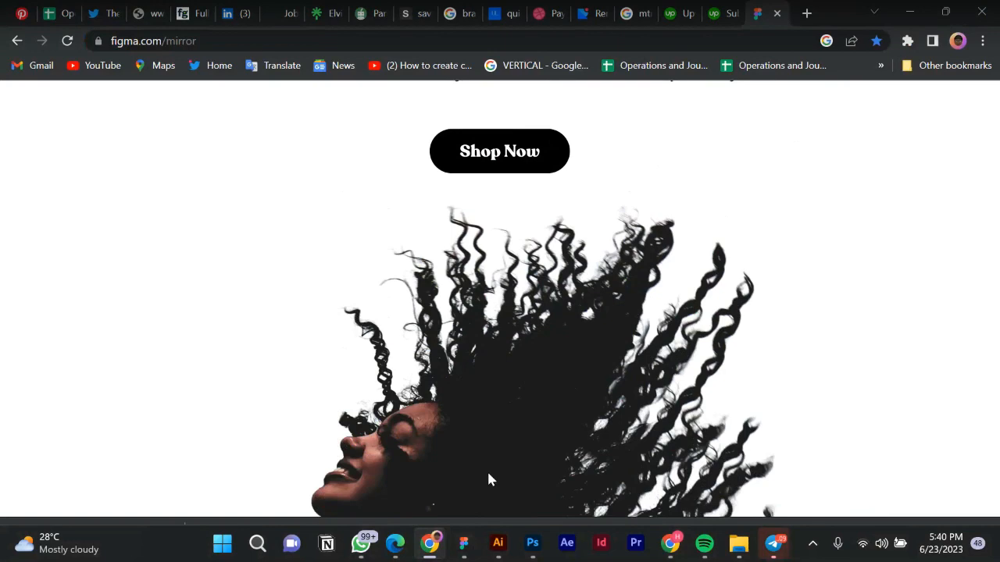
pyautogui.click(462, 557)
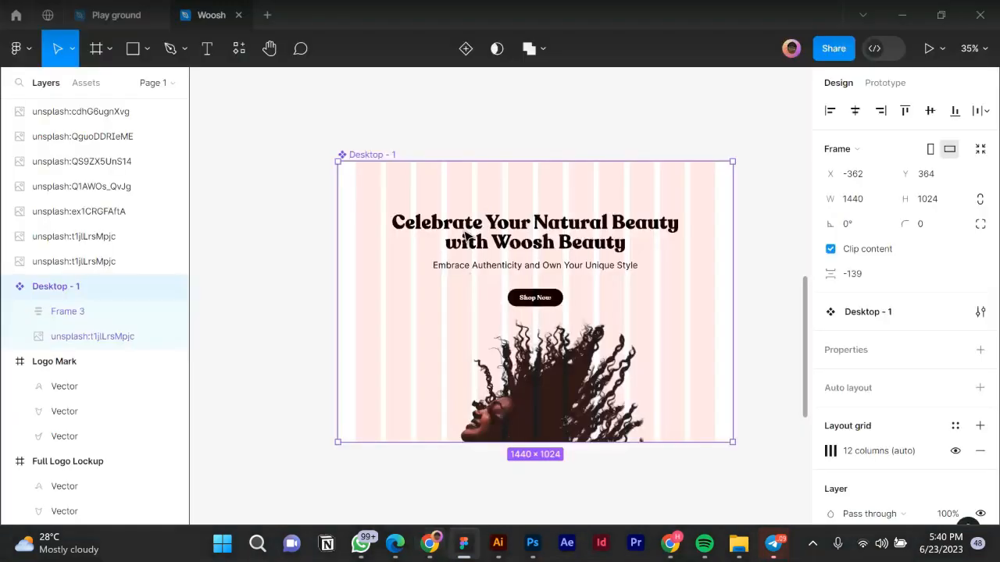
# Drag Desktop - 1's bottom edge down so the frame measures 1440×1354.
pyautogui.keyDown('ctrl'); pyautogui.scroll(-3, 465, 234); pyautogui.keyUp('ctrl')
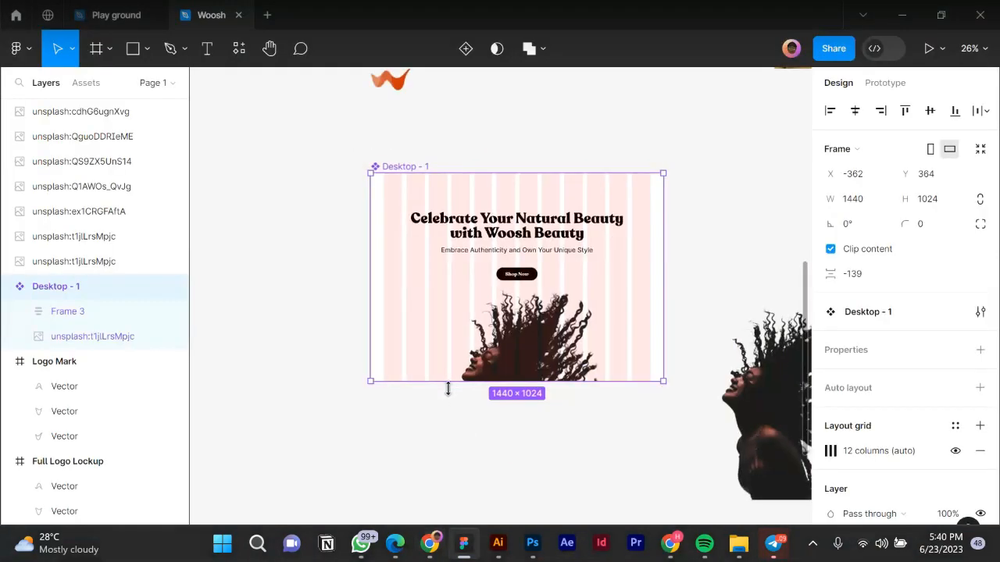
pyautogui.moveTo(449, 382); pyautogui.dragTo(454, 447)
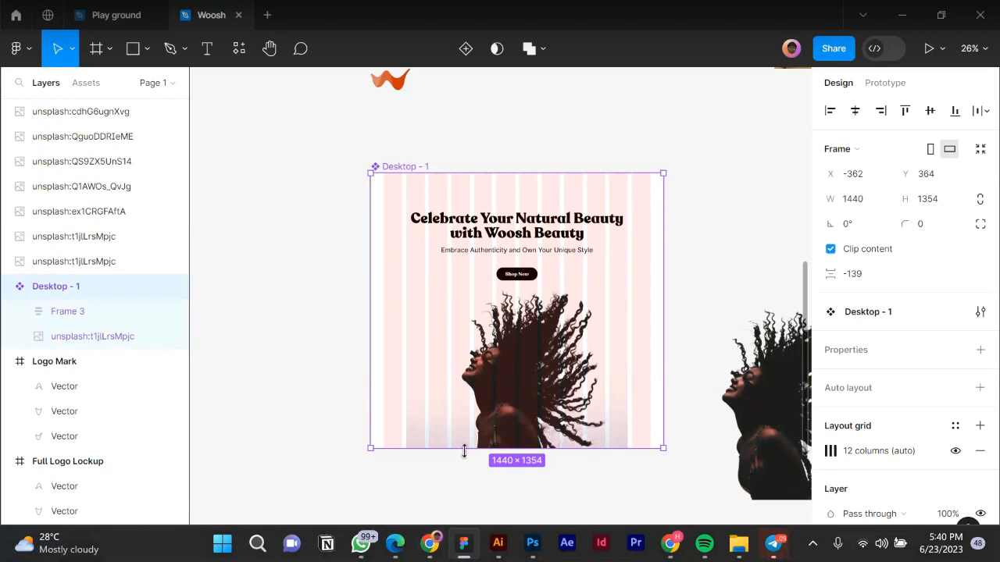
pyautogui.keyDown('ctrl'); pyautogui.scroll(2, 536, 481); pyautogui.keyUp('ctrl')
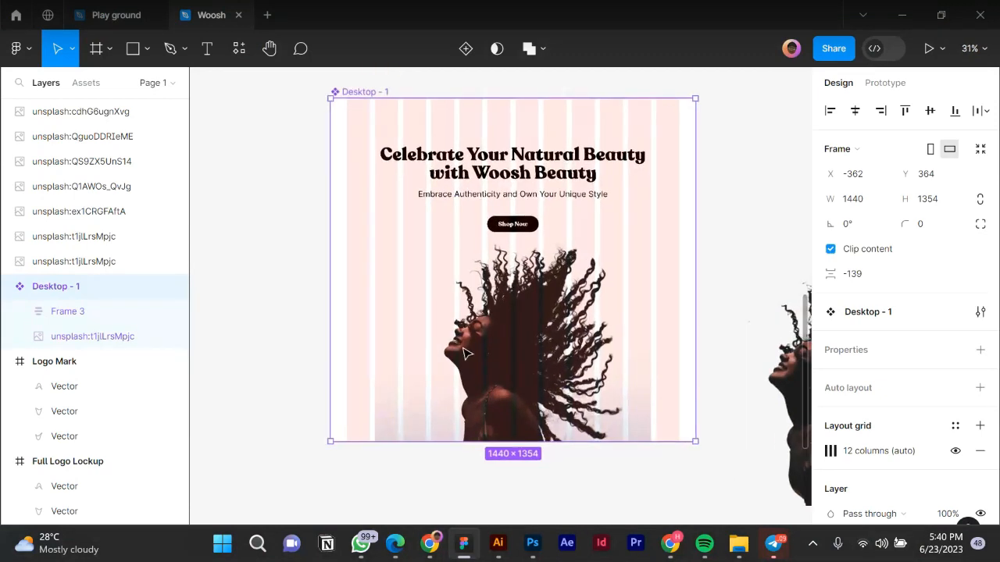
# Draw a test rectangle at the frame's left edge, then undo it.
pyautogui.click(133, 49)
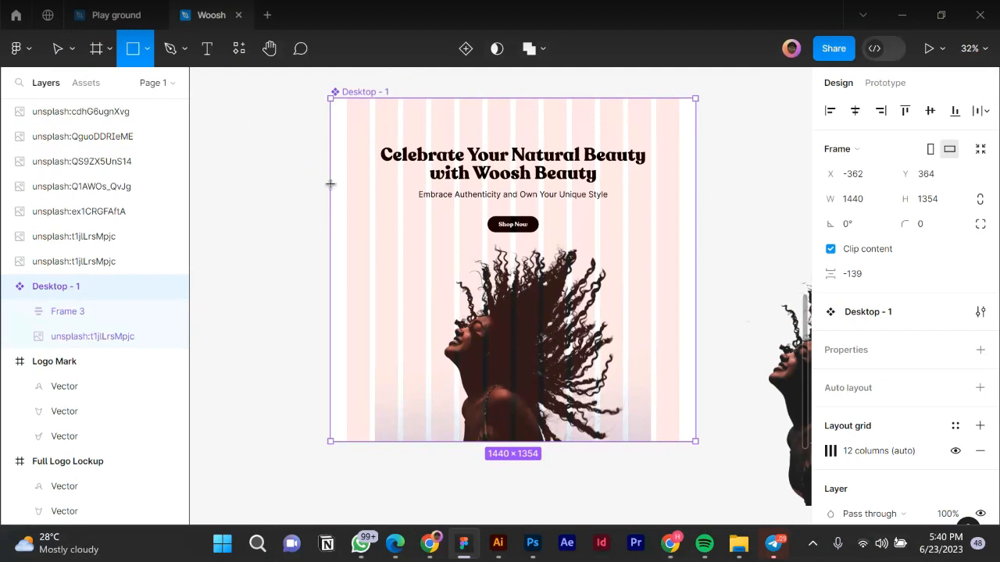
pyautogui.moveTo(331, 184); pyautogui.dragTo(351, 260)
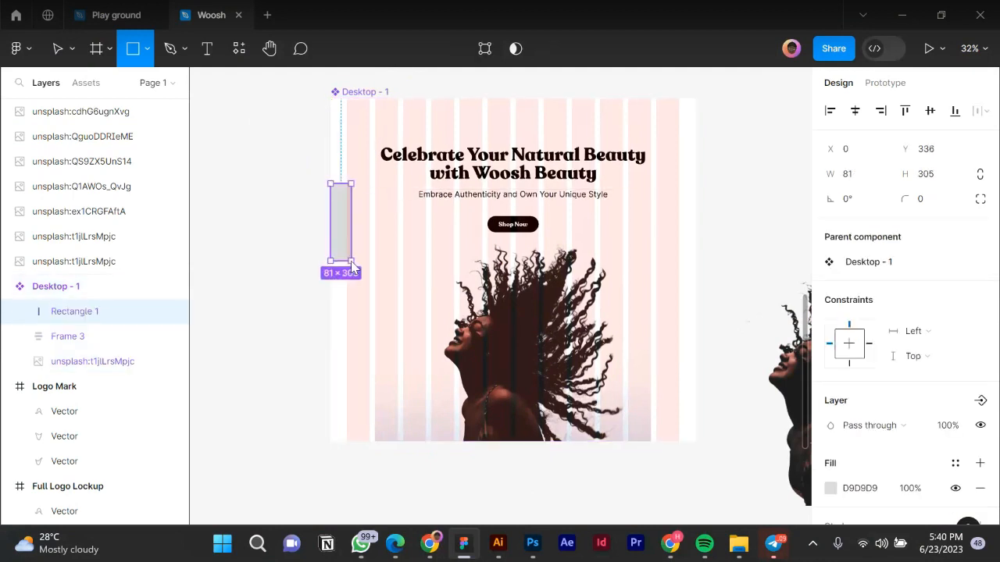
pyautogui.hotkey('ctrl', 'z')
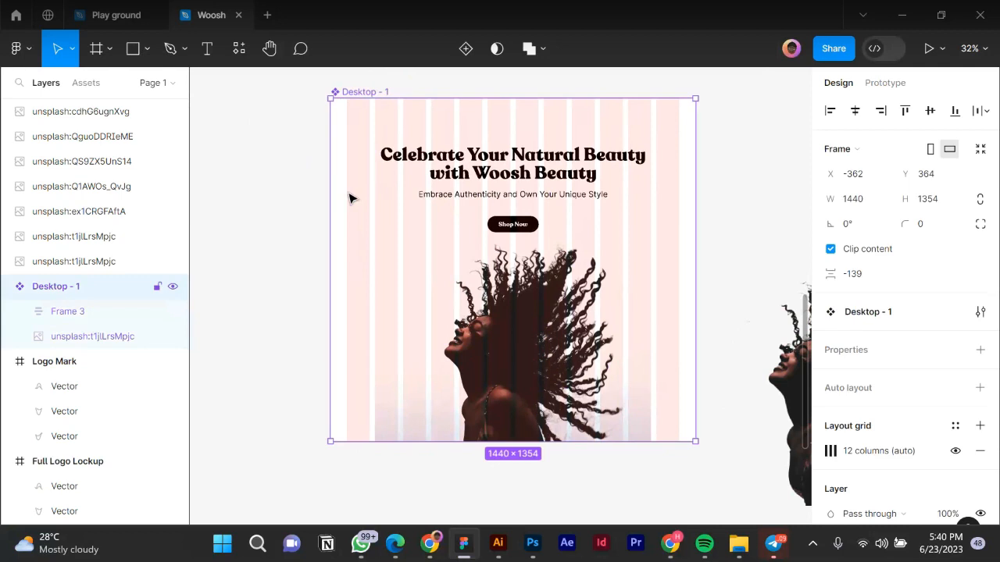
pyautogui.scroll(-2, 344, 199)
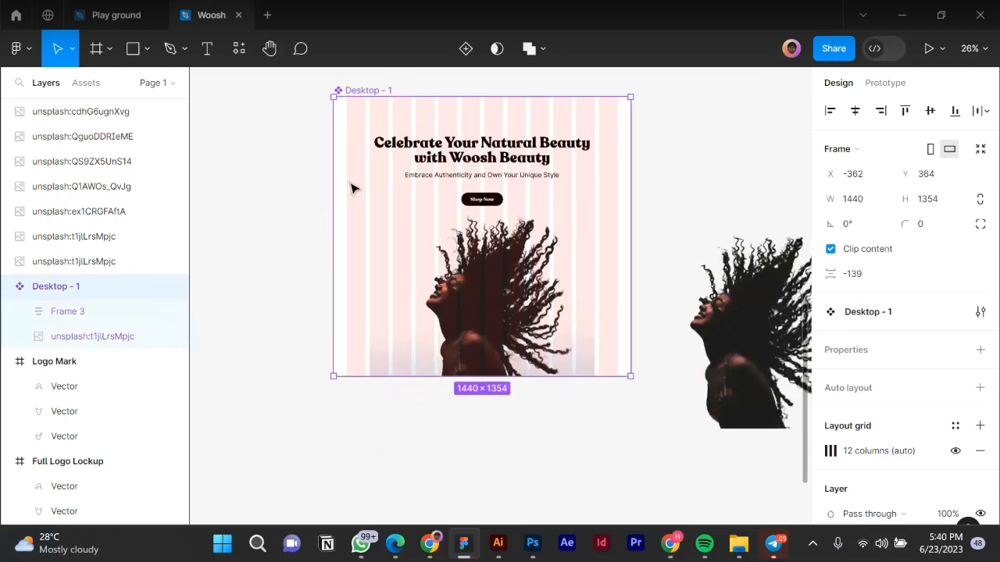
pyautogui.scroll(-1, 352, 188)
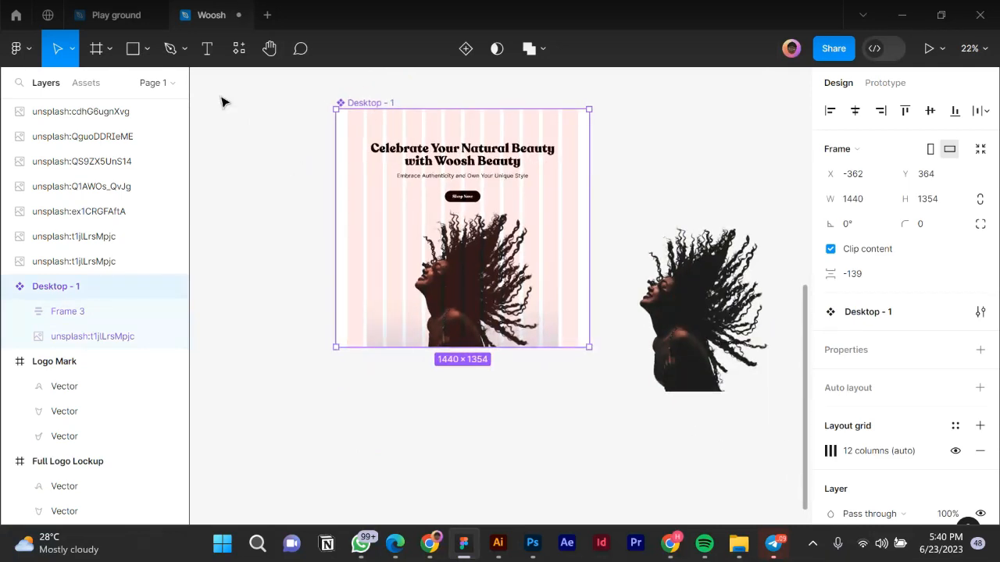
pyautogui.click(97, 50)
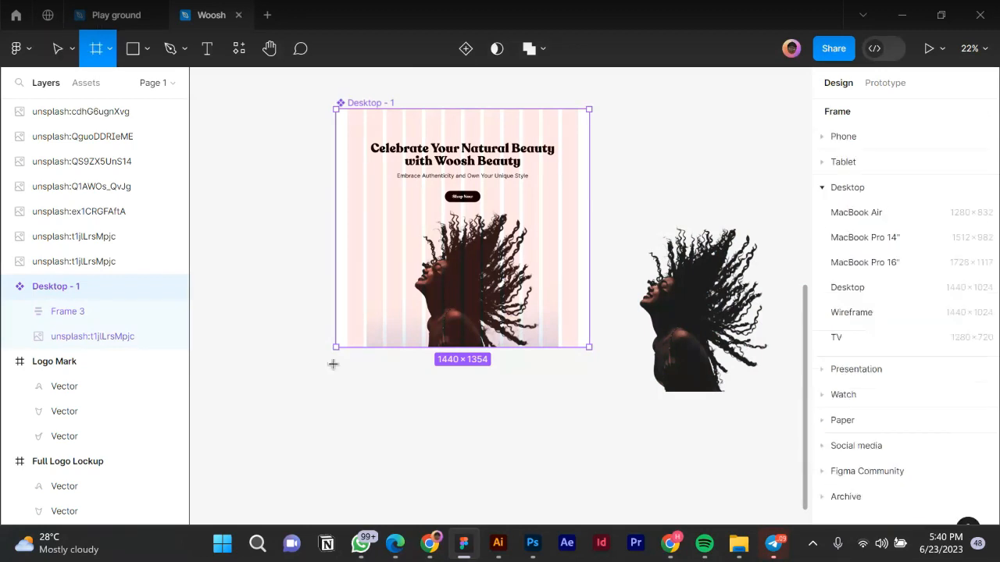
# Draw a 1440×818 Frame 4 below Desktop - 1 and Alt-drag a copy of the photo into it.
pyautogui.moveTo(333, 364); pyautogui.dragTo(591, 437)
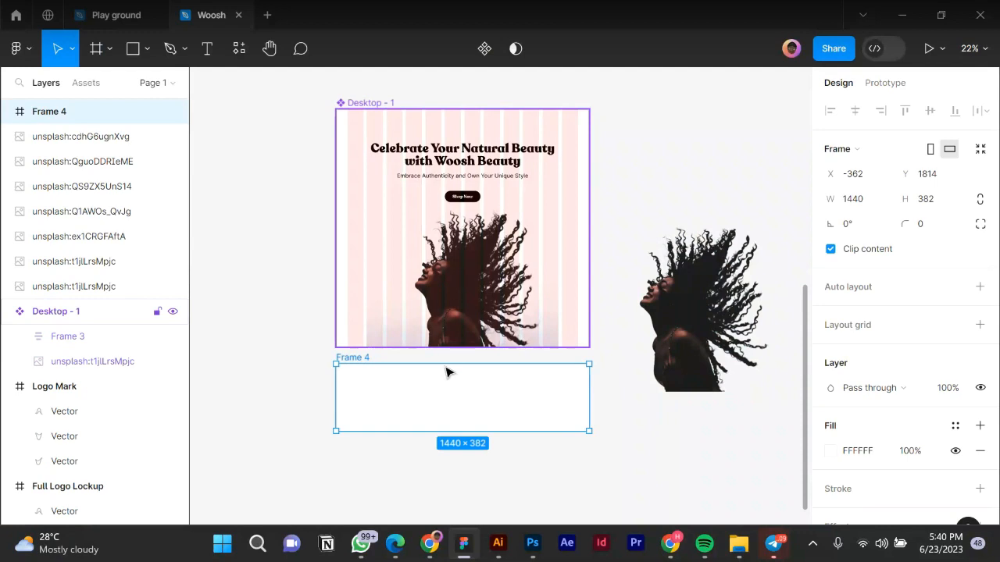
pyautogui.moveTo(448, 431); pyautogui.dragTo(455, 508)
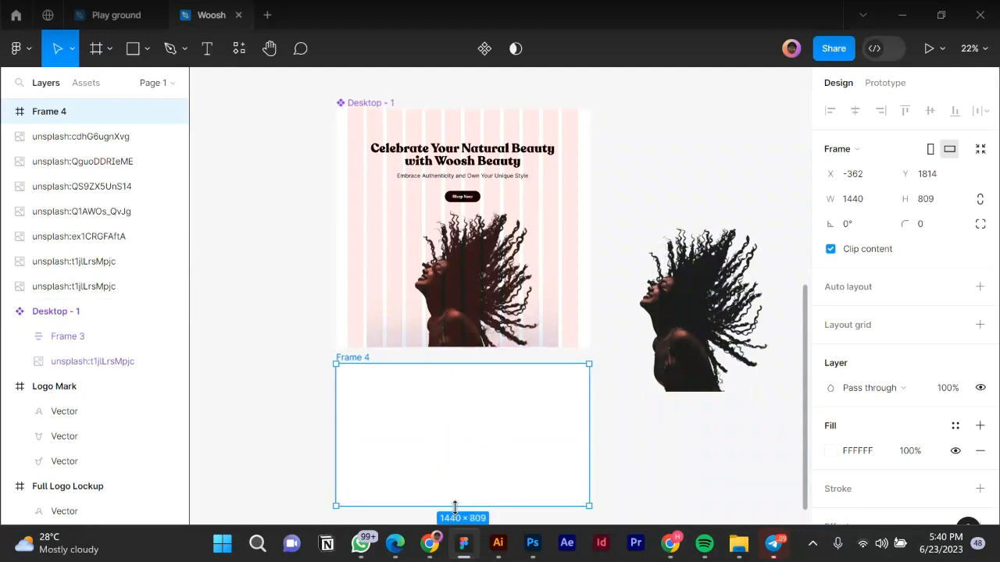
pyautogui.click(467, 297)
pyautogui.moveTo(461, 435); pyautogui.dragTo(464, 436)
pyautogui.scroll(-2, 465, 438)
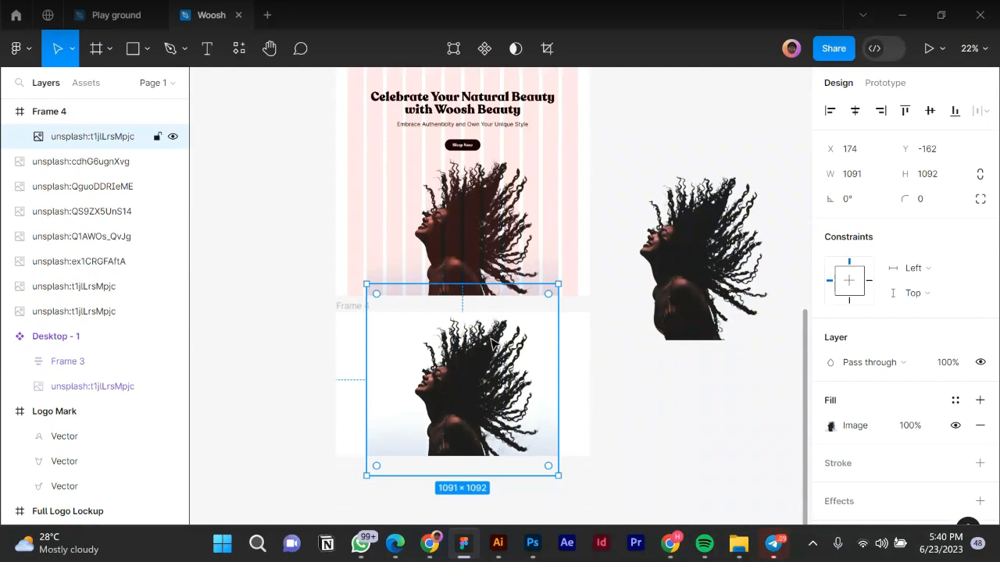
# Remove Frame 4's white background fill.
pyautogui.press('Escape')
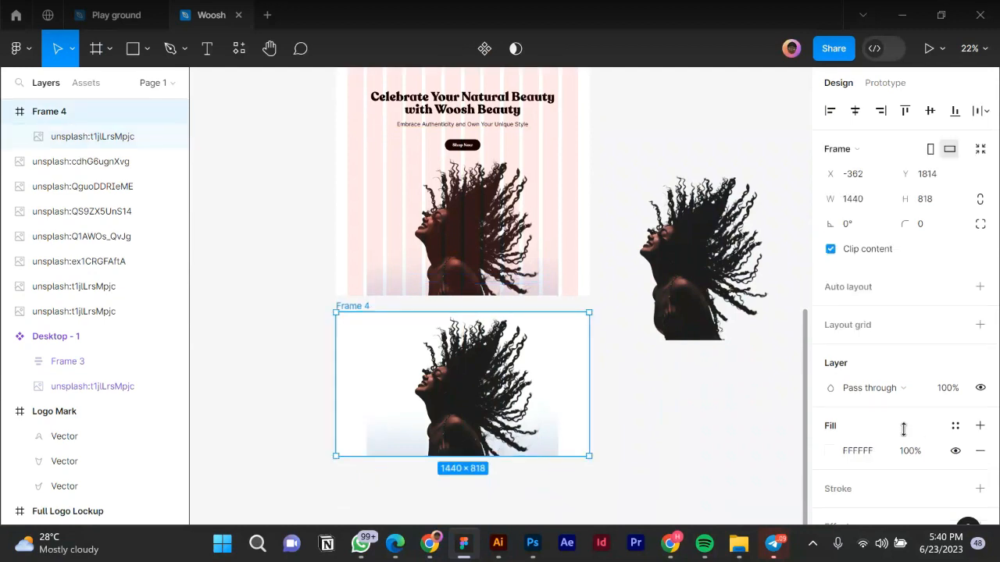
pyautogui.click(977, 457)
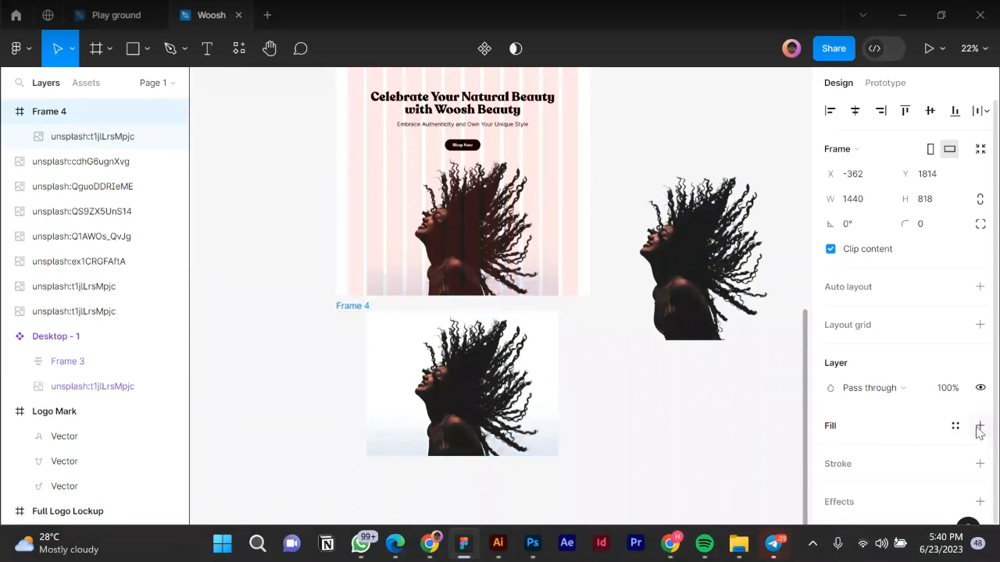
pyautogui.click(979, 426)
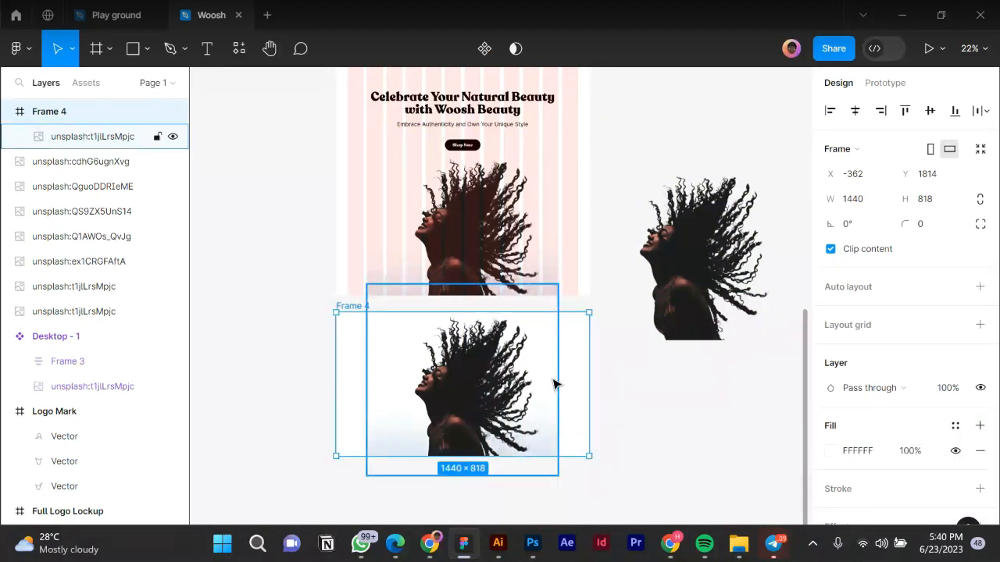
pyautogui.hotkey('ctrl', 'z')
pyautogui.click(494, 377)
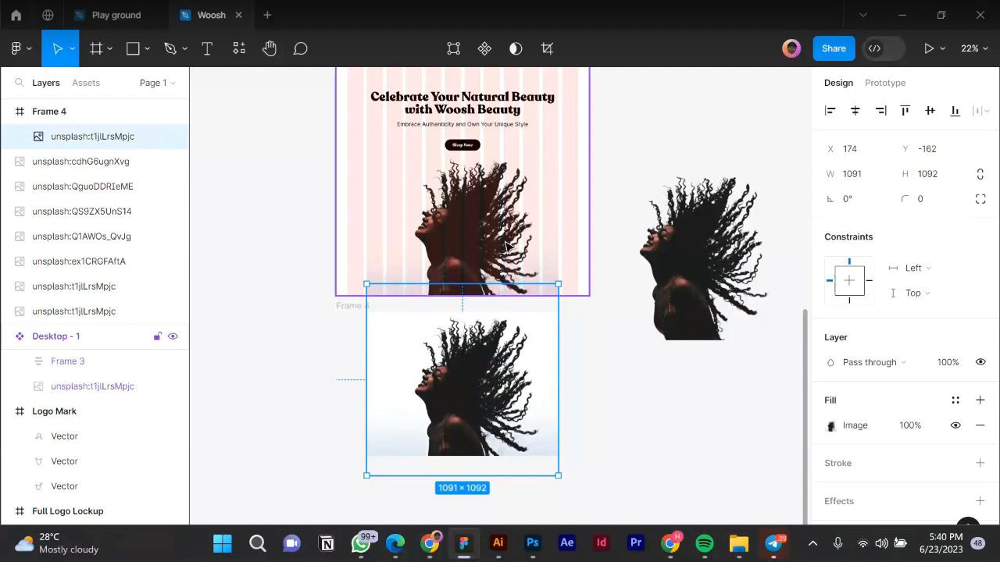
pyautogui.click(510, 248)
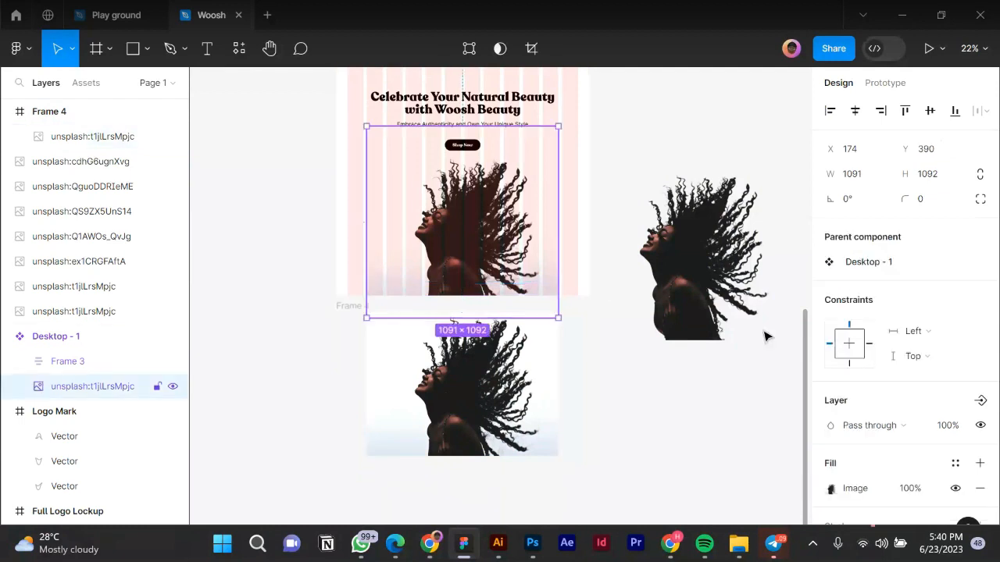
# Add a linear gradient fill over the photo with both stops set to white FFFFFF.
pyautogui.click(979, 464)
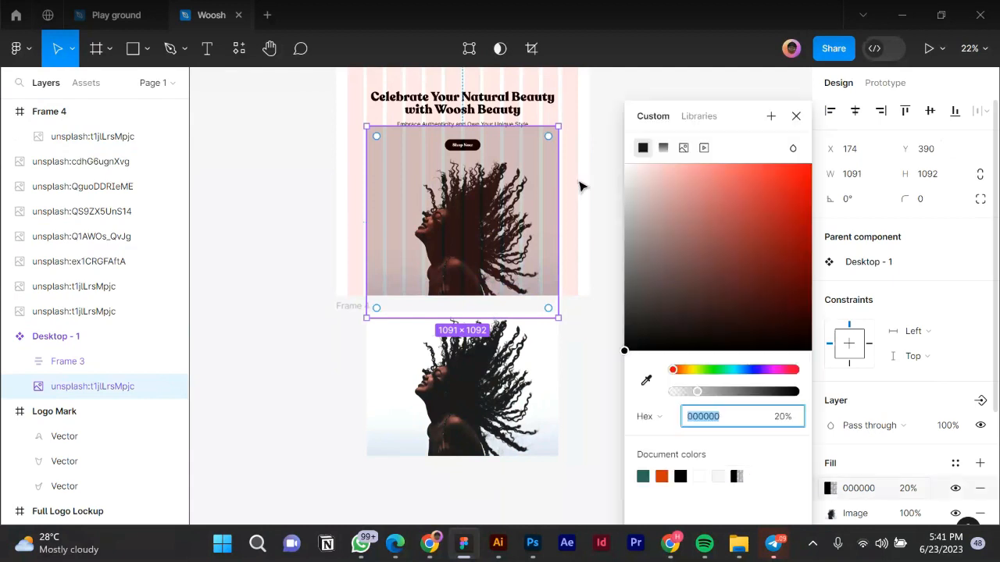
pyautogui.click(665, 148)
pyautogui.moveTo(472, 127); pyautogui.dragTo(476, 275)
pyautogui.moveTo(470, 155); pyautogui.dragTo(464, 103)
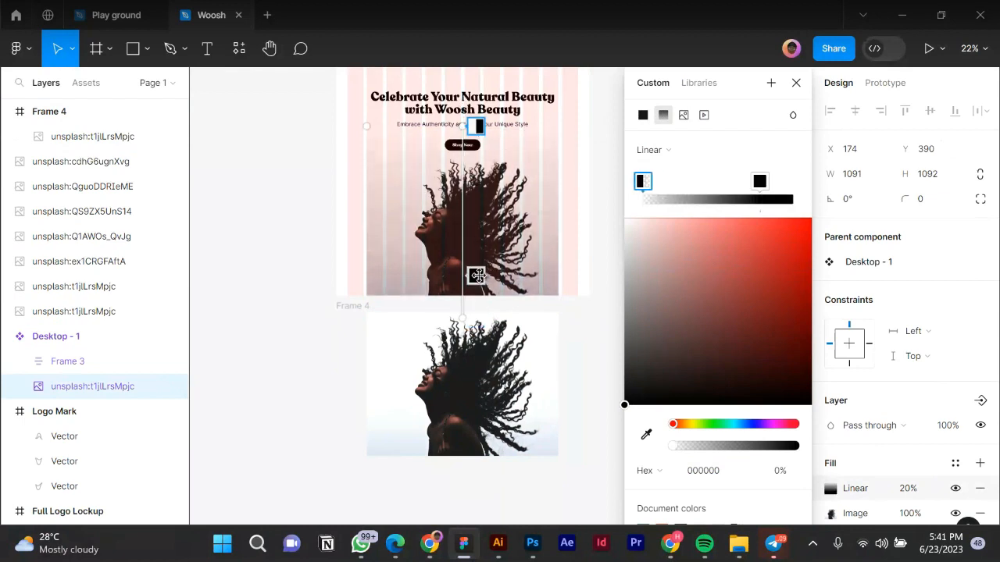
pyautogui.moveTo(479, 274); pyautogui.dragTo(476, 318)
pyautogui.moveTo(624, 245); pyautogui.dragTo(592, 183)
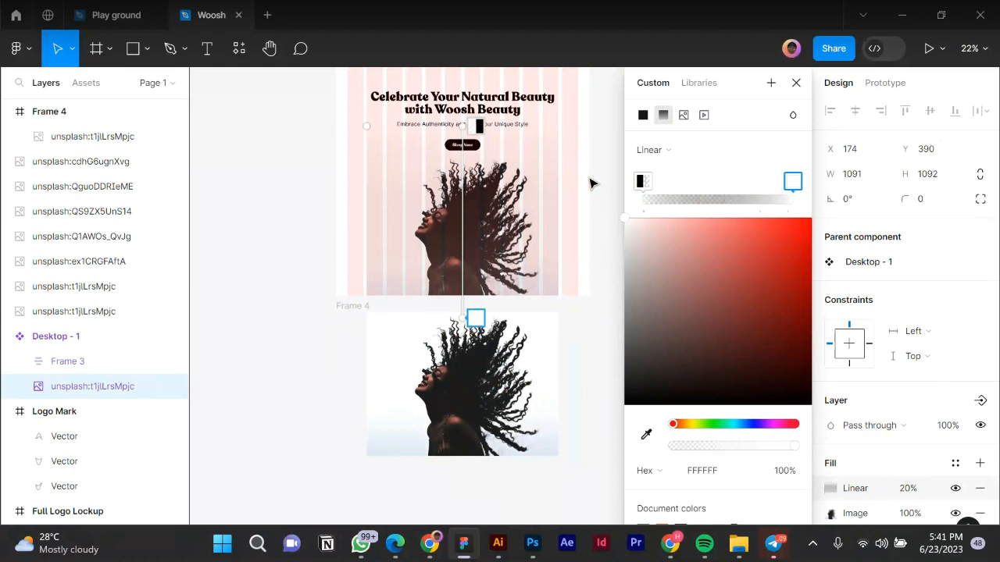
pyautogui.click(642, 181)
pyautogui.moveTo(624, 401); pyautogui.dragTo(602, 177)
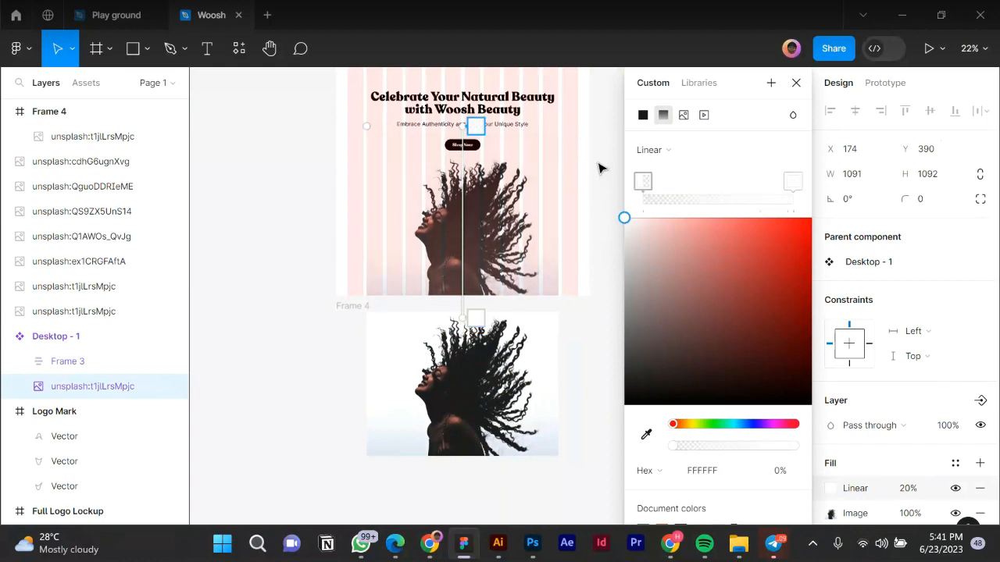
pyautogui.moveTo(462, 317); pyautogui.dragTo(462, 277)
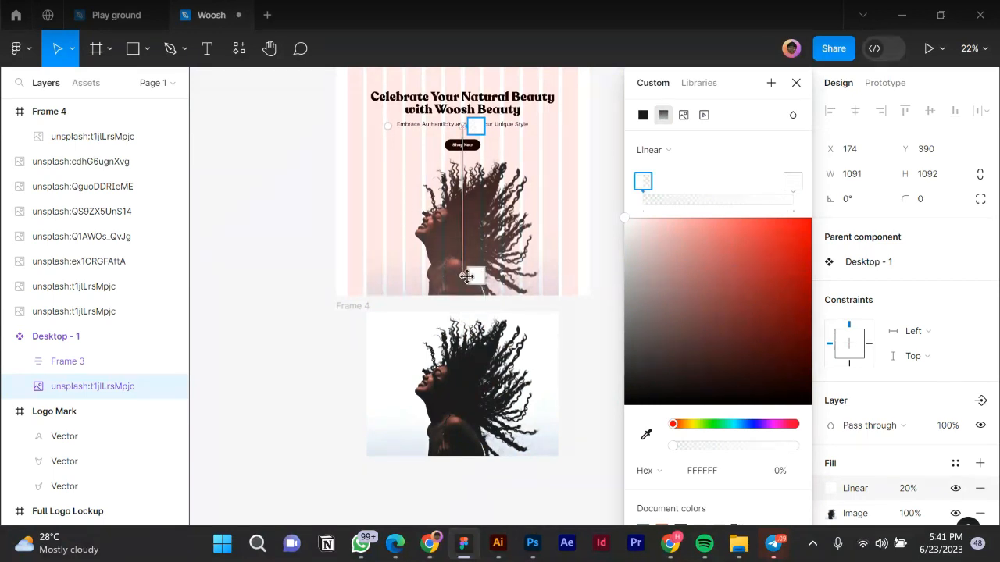
pyautogui.click(476, 277)
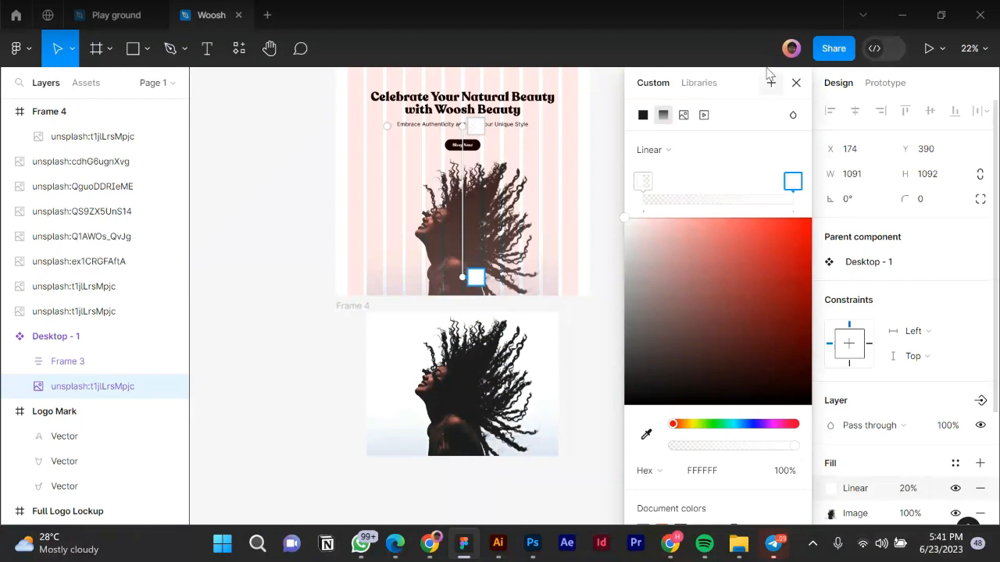
pyautogui.press('Escape')
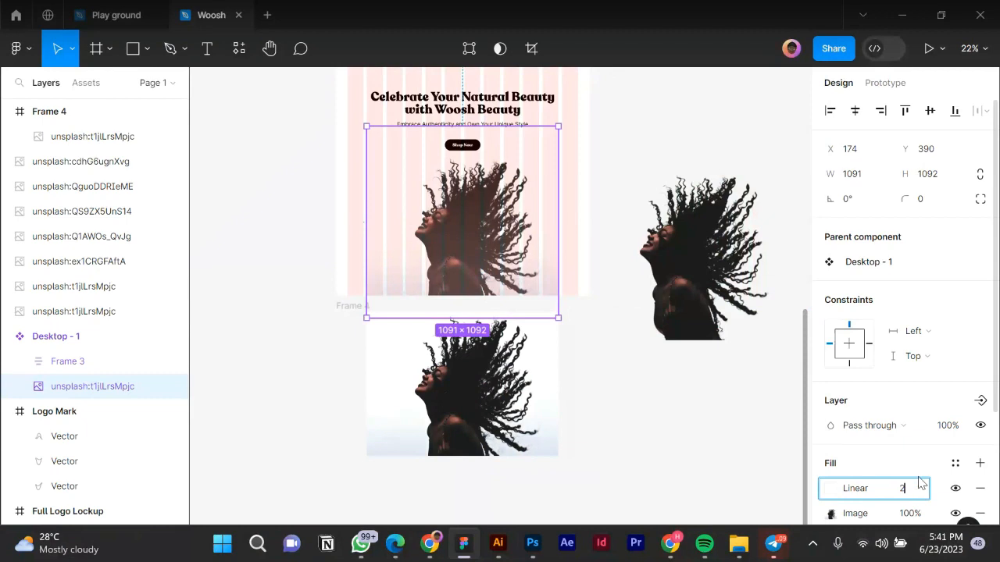
# Set the gradient to full opacity and move its handles so the photo's lower part fades out.
pyautogui.press('Return')
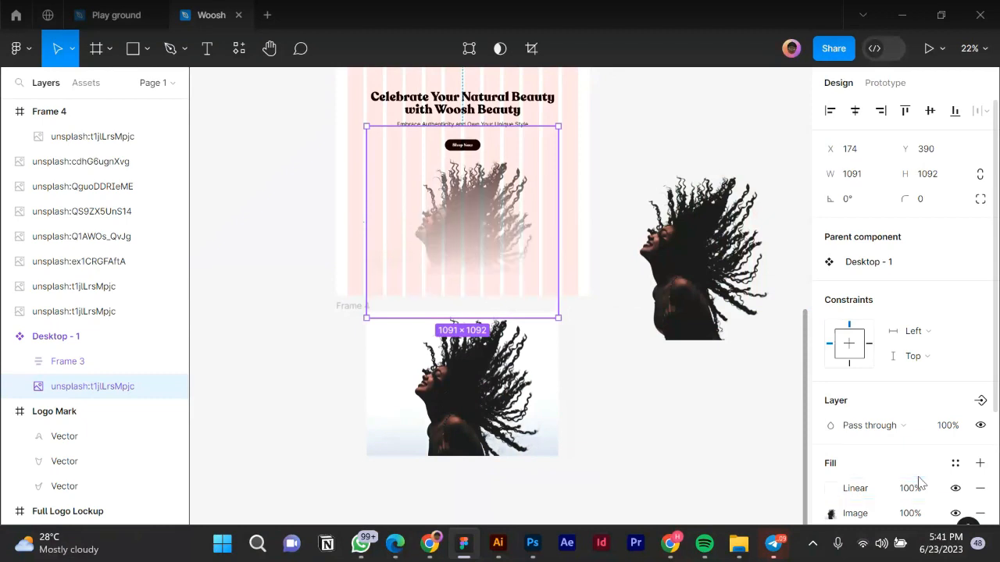
pyautogui.scroll(2, 467, 198)
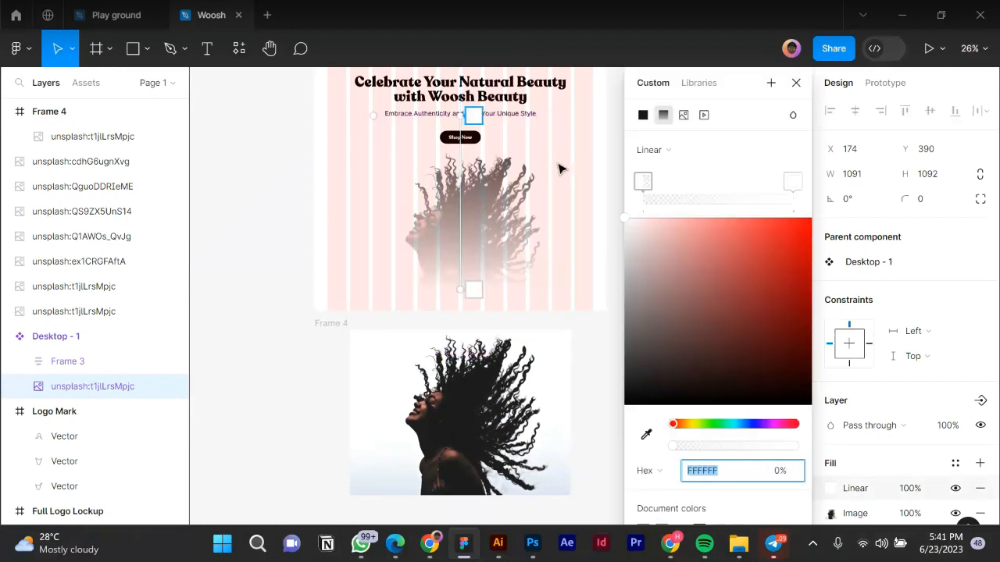
pyautogui.click(794, 183)
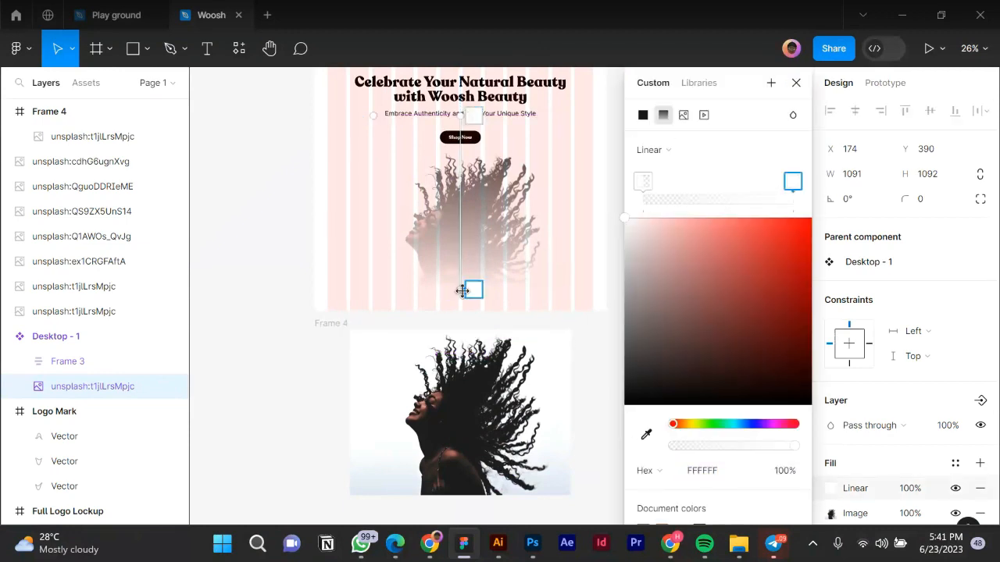
pyautogui.moveTo(460, 289); pyautogui.dragTo(461, 311)
pyautogui.moveTo(460, 116); pyautogui.dragTo(461, 188)
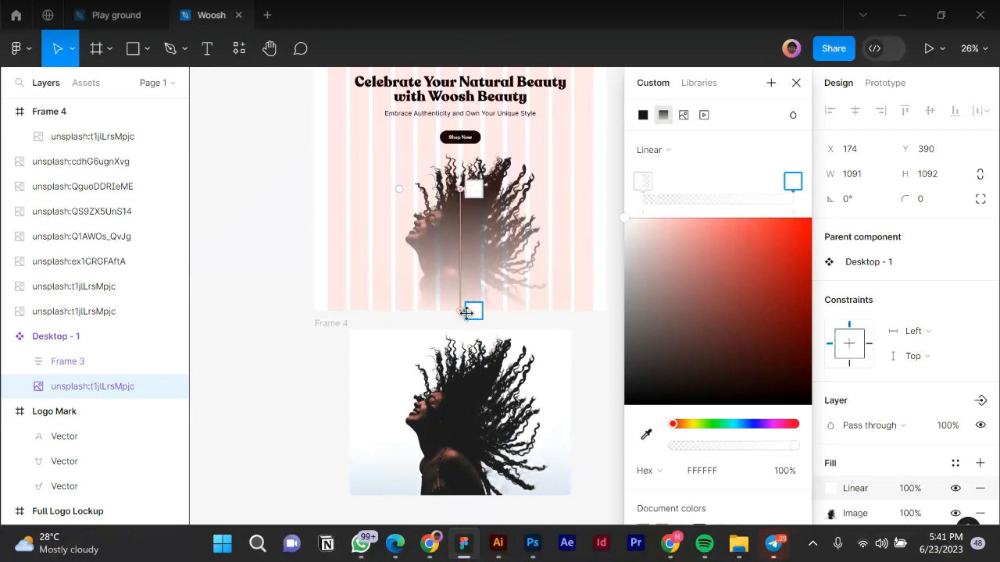
pyautogui.moveTo(473, 311); pyautogui.dragTo(461, 347)
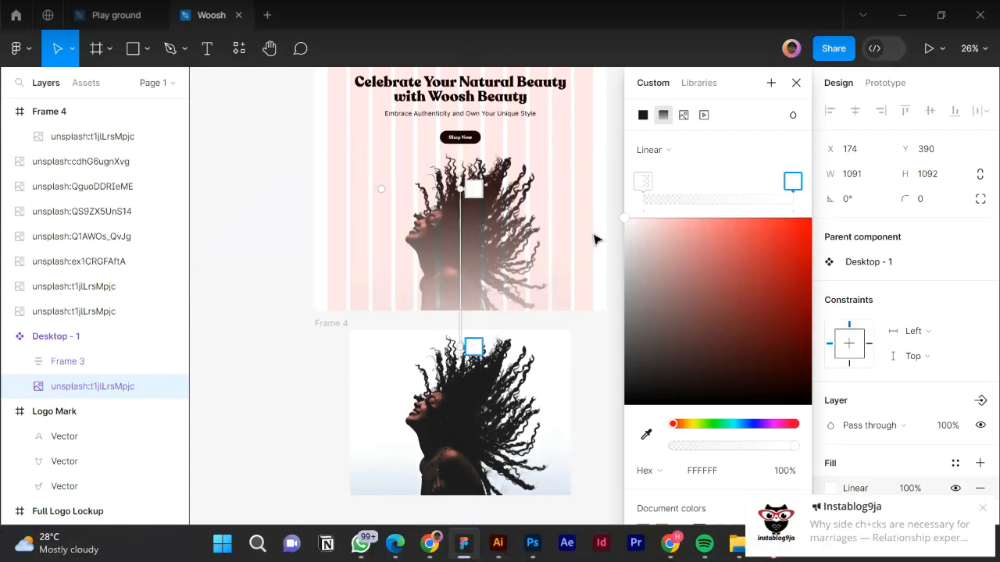
pyautogui.moveTo(459, 187); pyautogui.dragTo(458, 226)
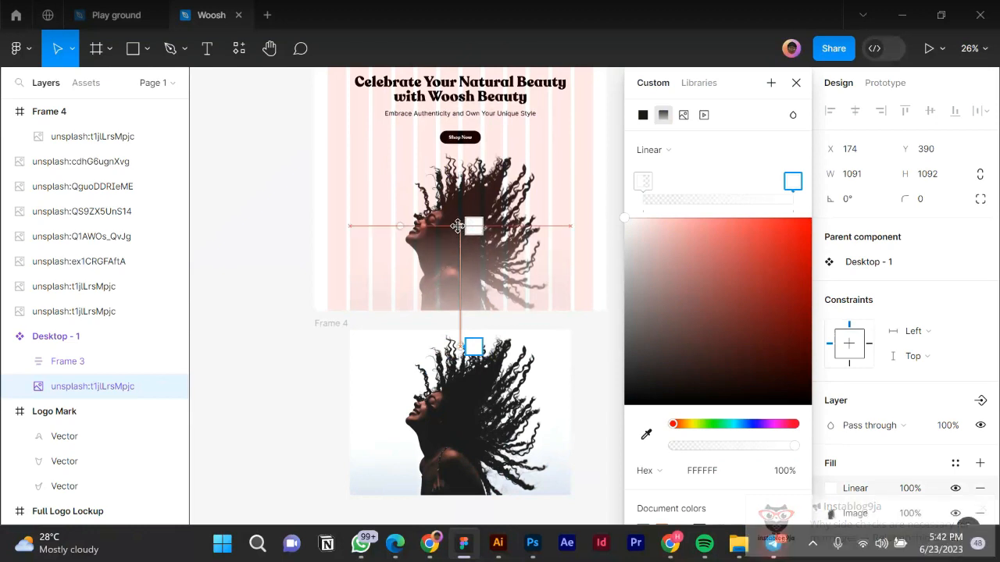
pyautogui.click(398, 386)
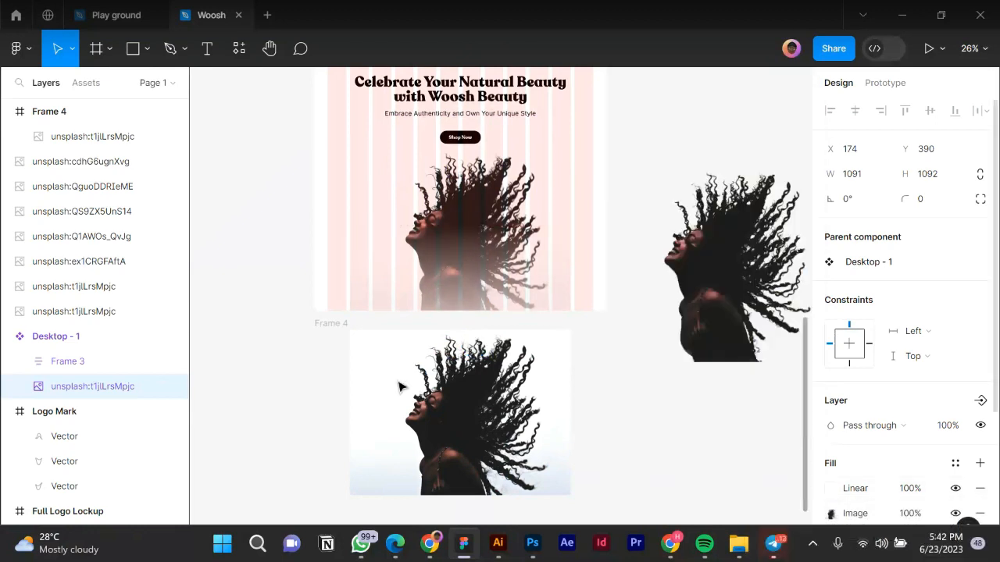
# Drag the curly-hair photo out of Frame 4 onto the canvas.
pyautogui.scroll(-2, 398, 387)
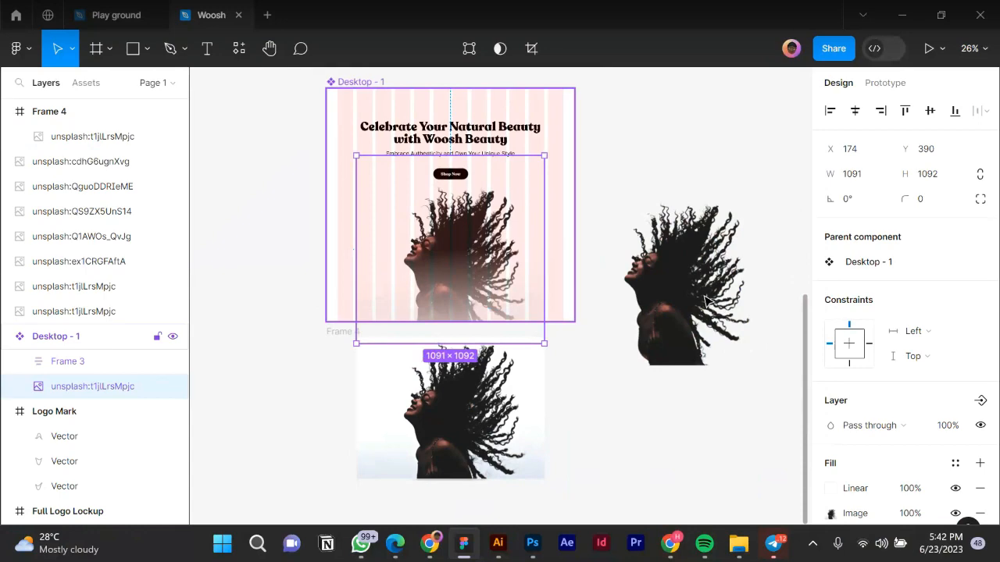
pyautogui.scroll(2, 703, 299)
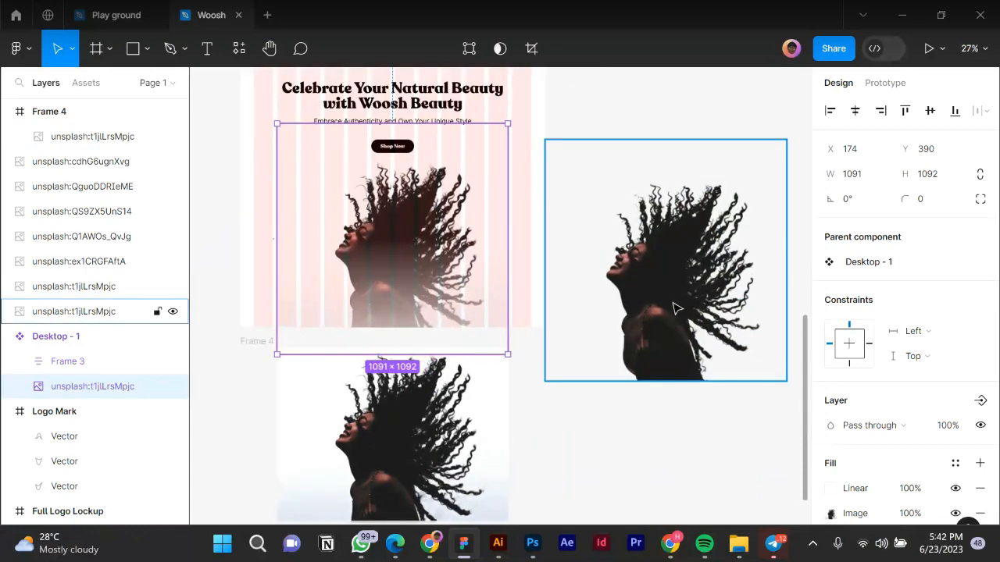
pyautogui.scroll(-5, 456, 442)
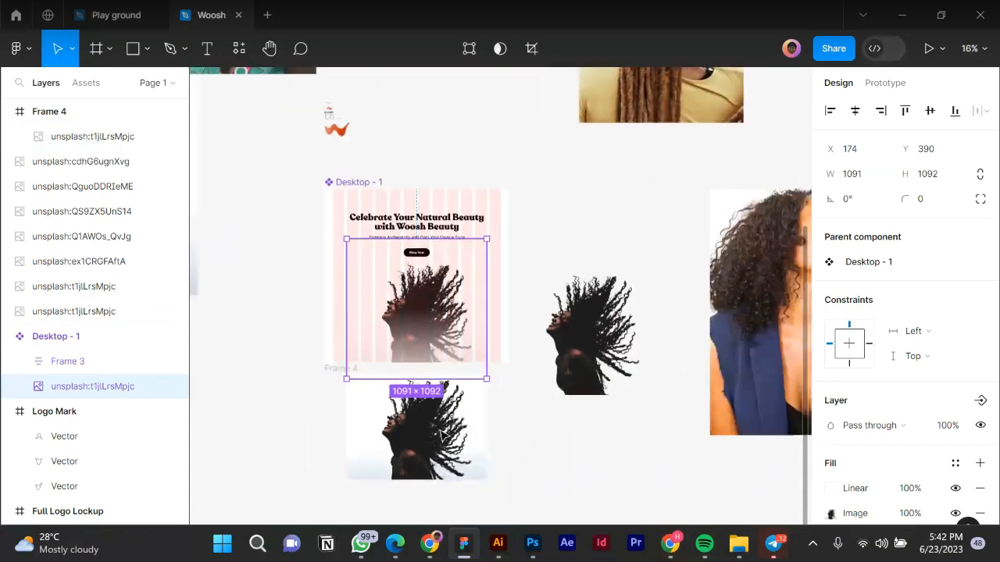
pyautogui.click(437, 437)
pyautogui.moveTo(564, 167); pyautogui.dragTo(474, 95)
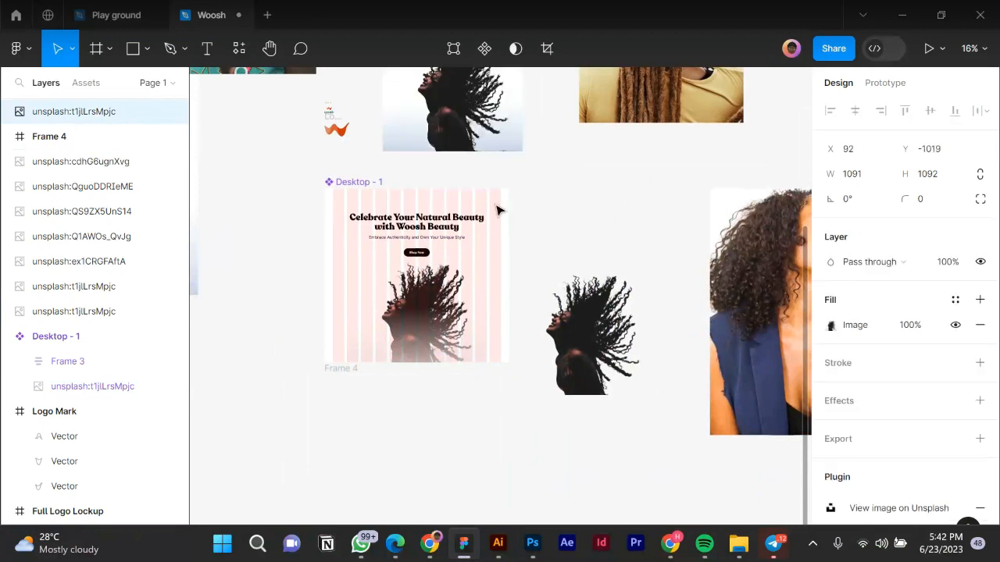
# Delete the empty Frame 4 below the hero.
pyautogui.click(336, 190)
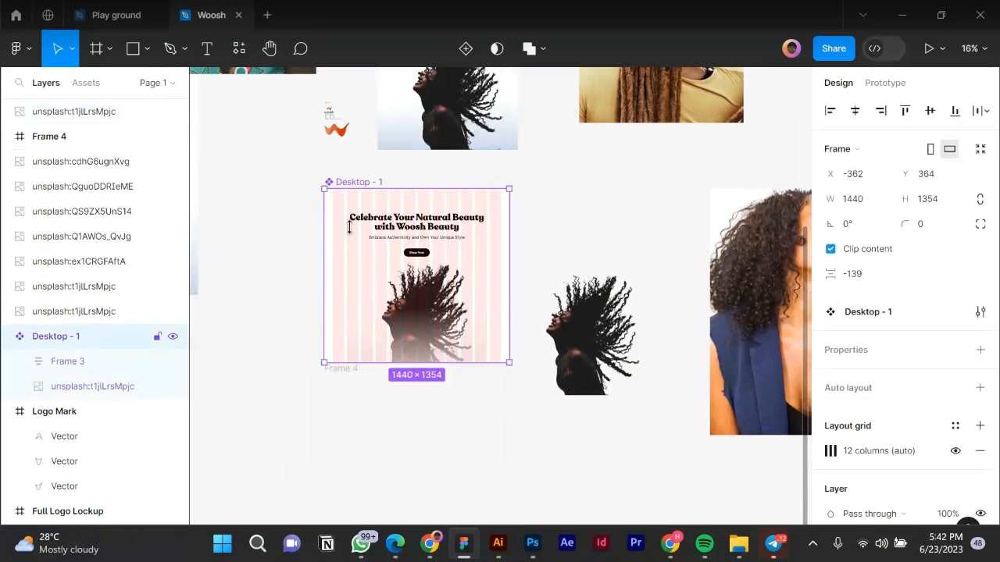
pyautogui.click(343, 376)
pyautogui.press('Delete')
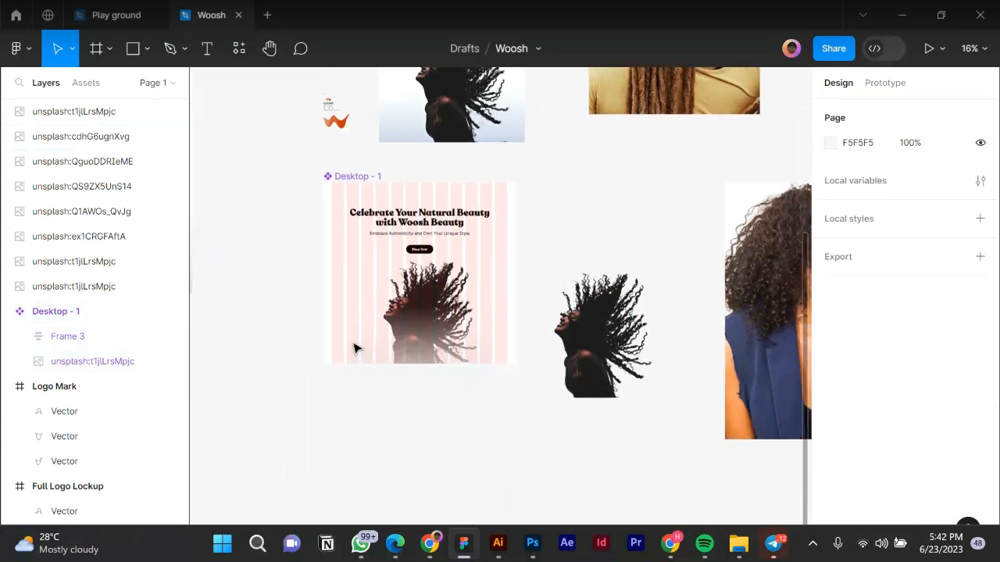
pyautogui.scroll(1, 352, 350)
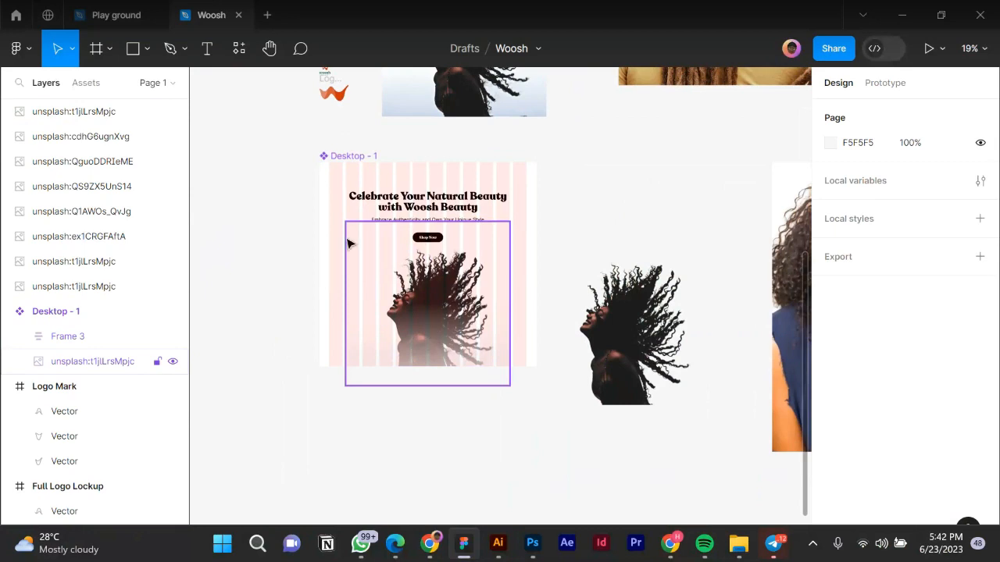
pyautogui.click(610, 313)
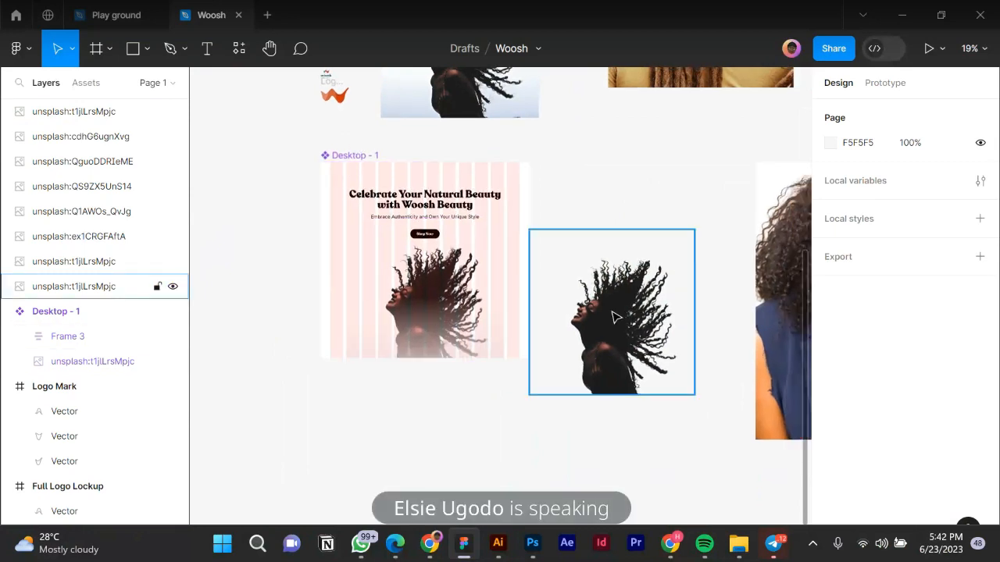
pyautogui.scroll(1, 612, 314)
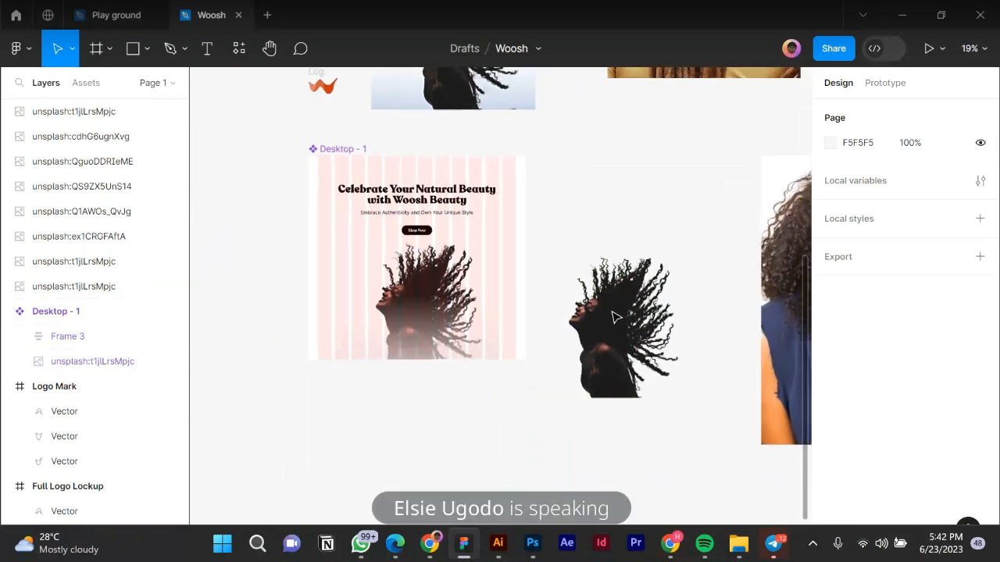
pyautogui.click(428, 288)
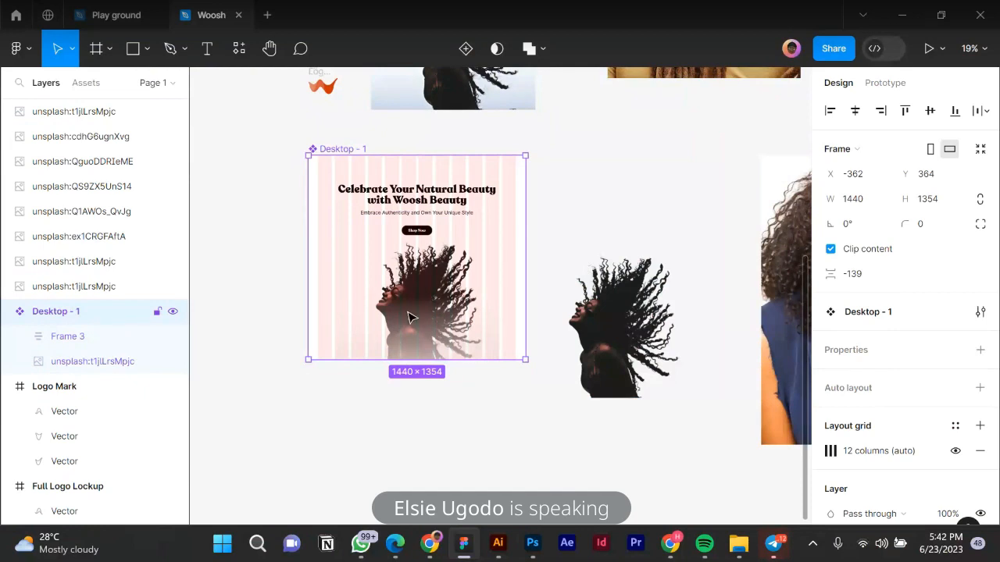
# Nudge the curly-hair photo right and up within Desktop - 1.
pyautogui.doubleClick(410, 316)
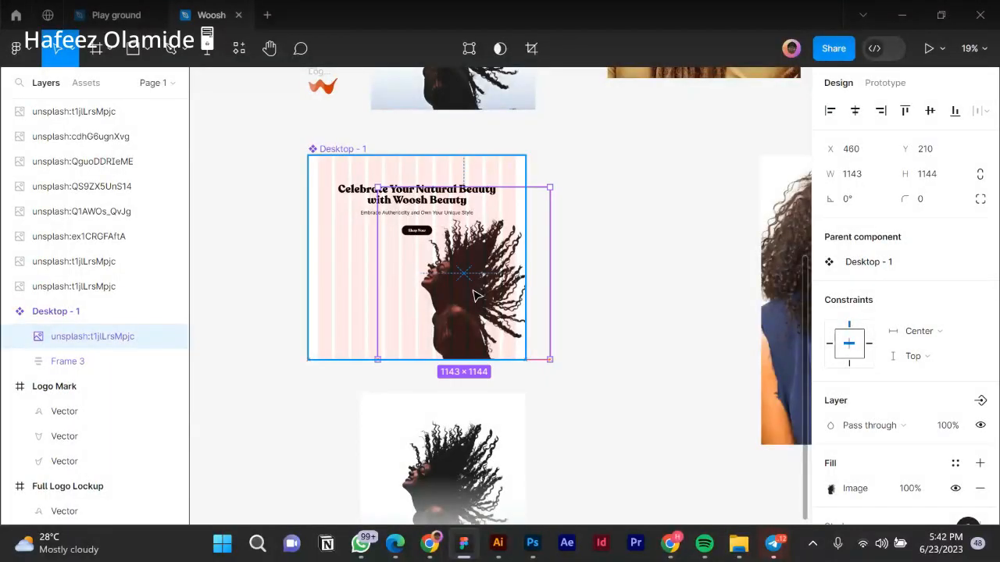
pyautogui.moveTo(477, 296); pyautogui.dragTo(475, 288)
pyautogui.moveTo(469, 236); pyautogui.dragTo(469, 232)
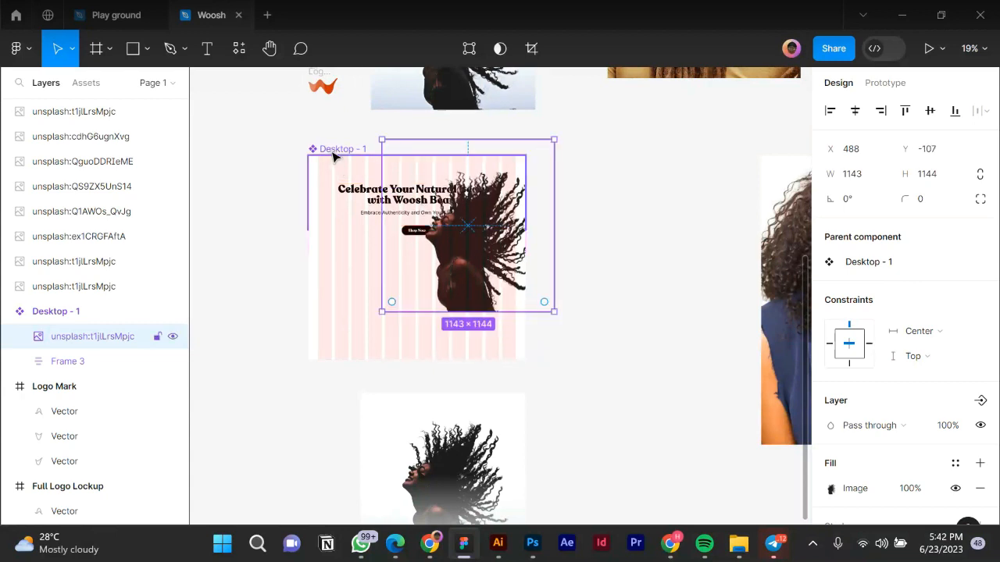
# Shorten Desktop - 1 from 1354 to 1037 high.
pyautogui.press('Escape')
pyautogui.moveTo(402, 333); pyautogui.dragTo(403, 310)
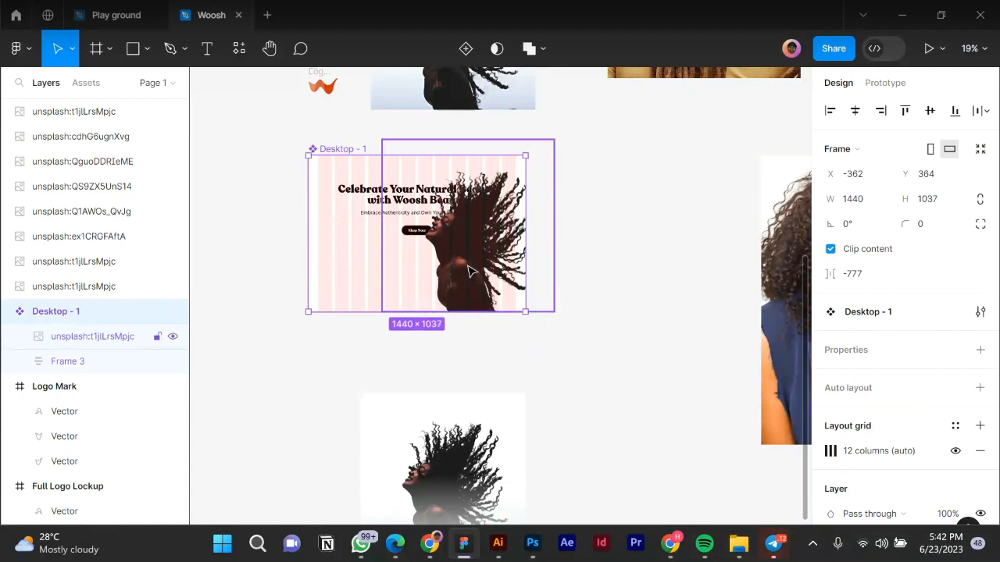
pyautogui.scroll(2, 454, 283)
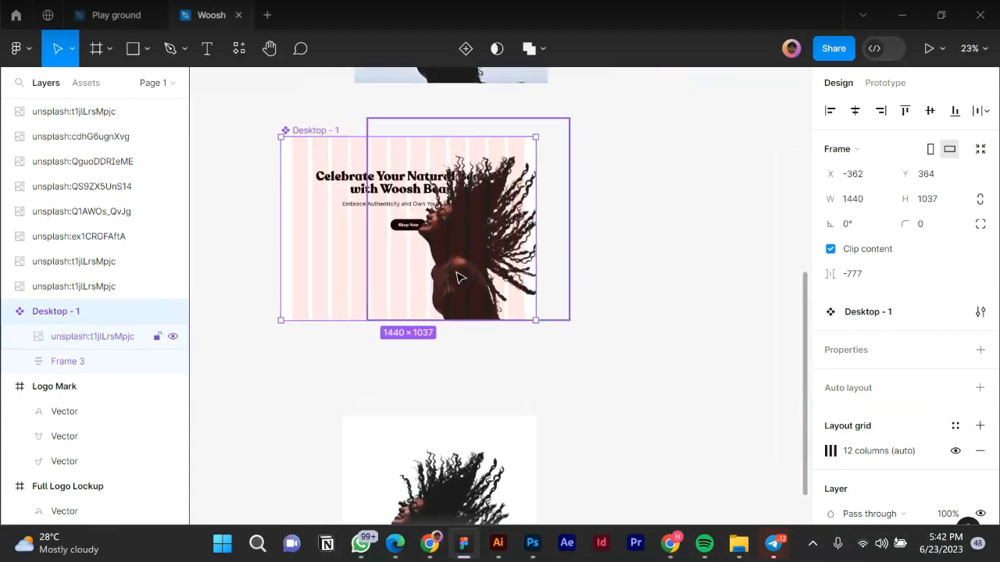
pyautogui.click(458, 275)
# Move the curly-hair photo further right in the hero.
pyautogui.hotkey('shift', 'Right')
pyautogui.hotkey('shift', 'Right')
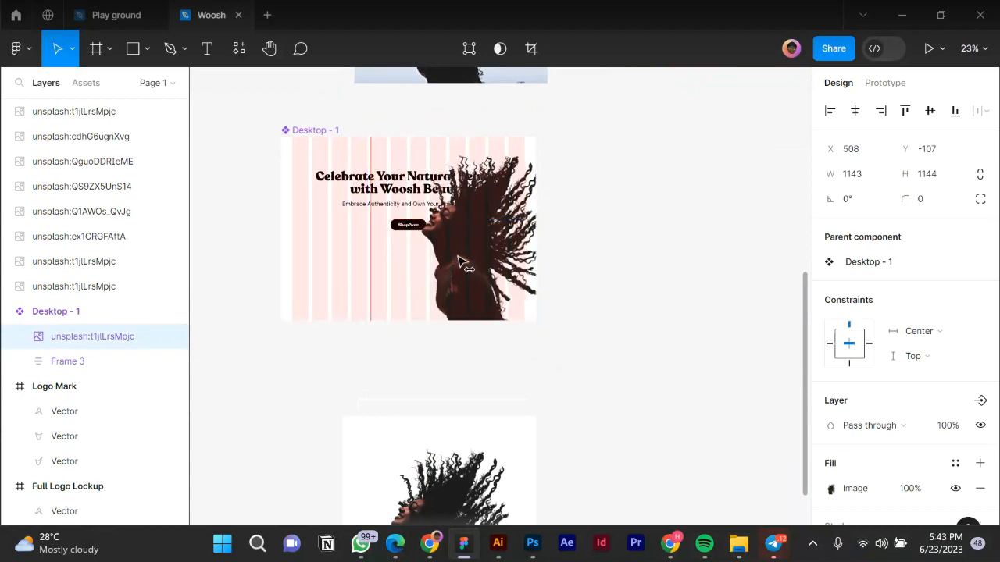
pyautogui.moveTo(478, 234); pyautogui.dragTo(481, 236)
pyautogui.moveTo(405, 221); pyautogui.dragTo(406, 221)
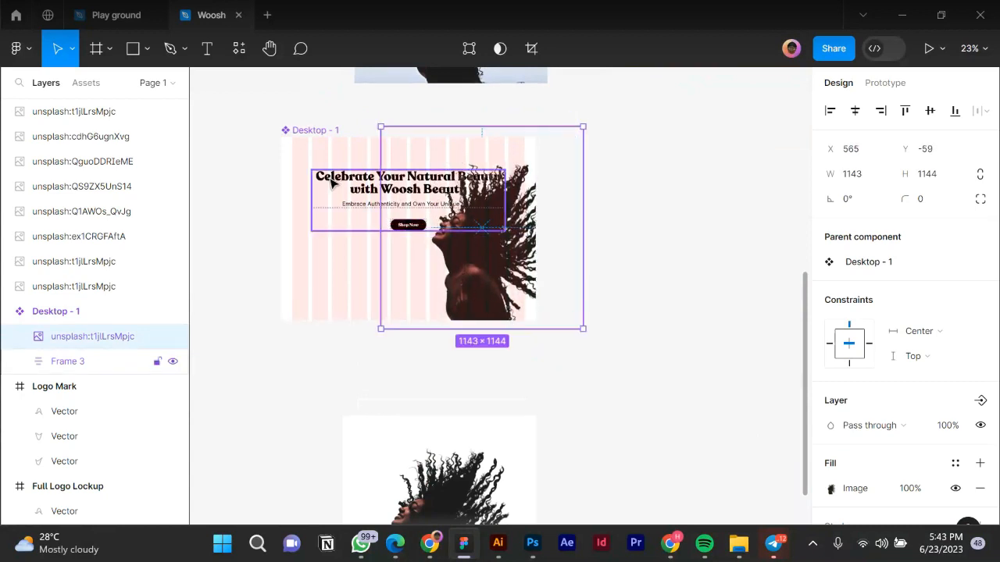
# Move the Frame 3 text group left and left-align the headline and subtitle text.
pyautogui.click(351, 187)
pyautogui.moveTo(350, 185); pyautogui.dragTo(331, 188)
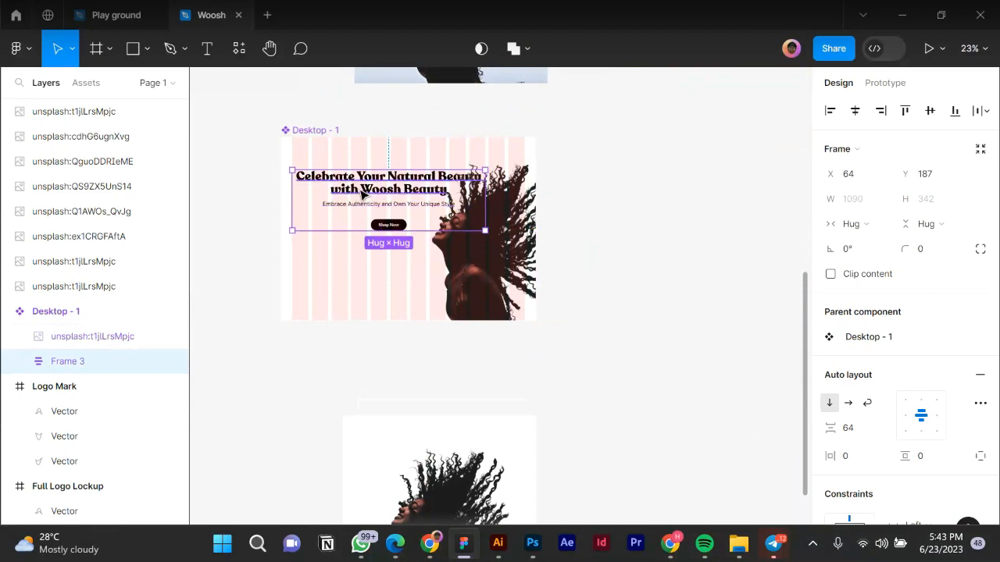
pyautogui.keyDown('ctrl'); pyautogui.click(360, 190); pyautogui.keyUp('ctrl')
pyautogui.click(346, 192)
pyautogui.keyDown('shift'); pyautogui.click(346, 204); pyautogui.keyUp('shift')
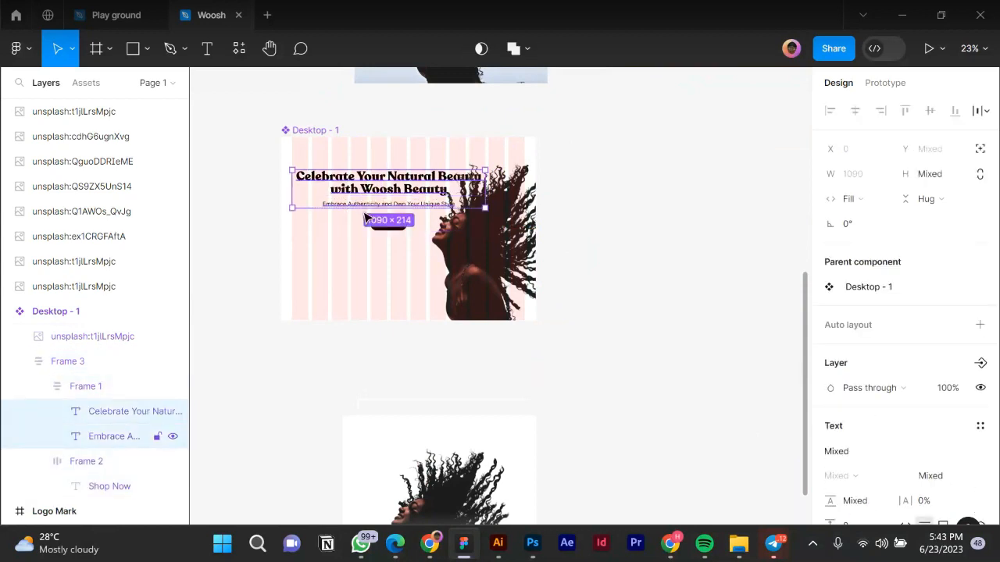
pyautogui.scroll(-3, 849, 390)
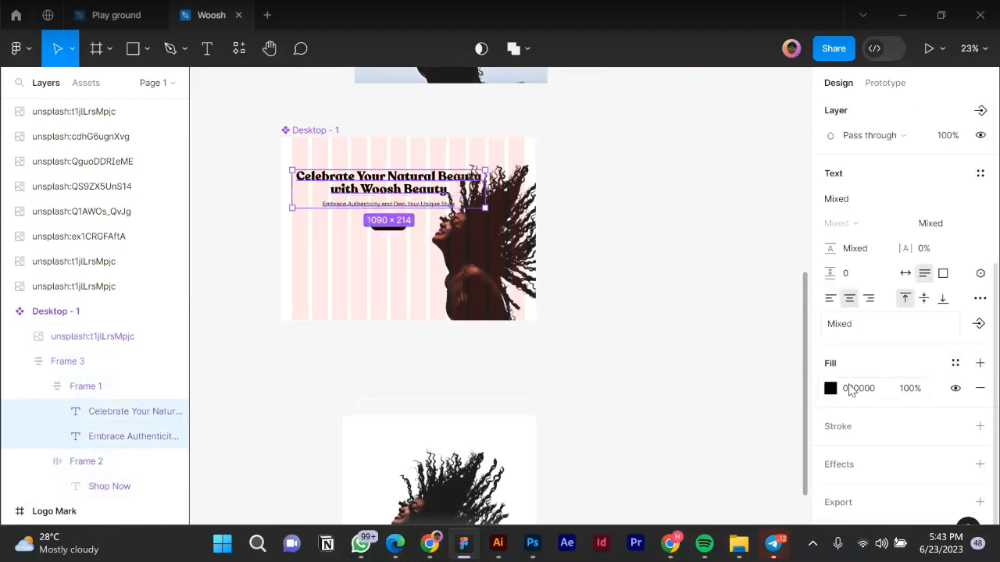
pyautogui.click(830, 299)
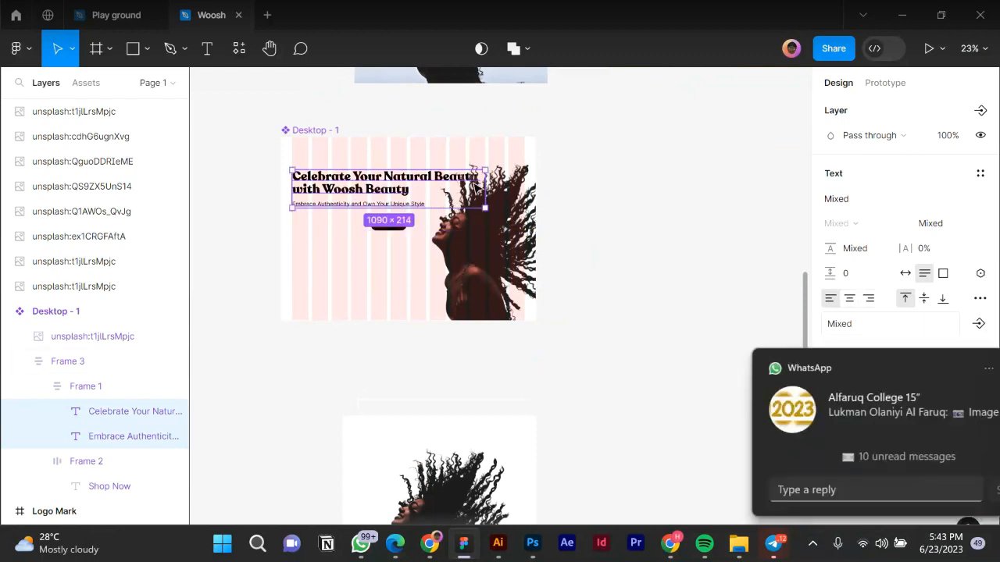
# Set Frame 3's auto layout alignment to left and narrow it to 757 wide.
pyautogui.click(384, 229)
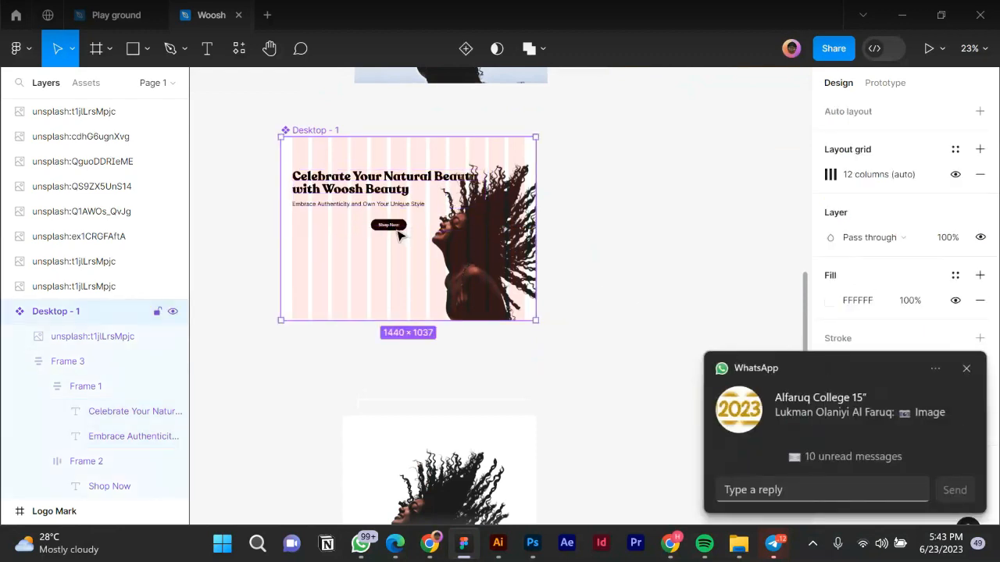
pyautogui.doubleClick(393, 227)
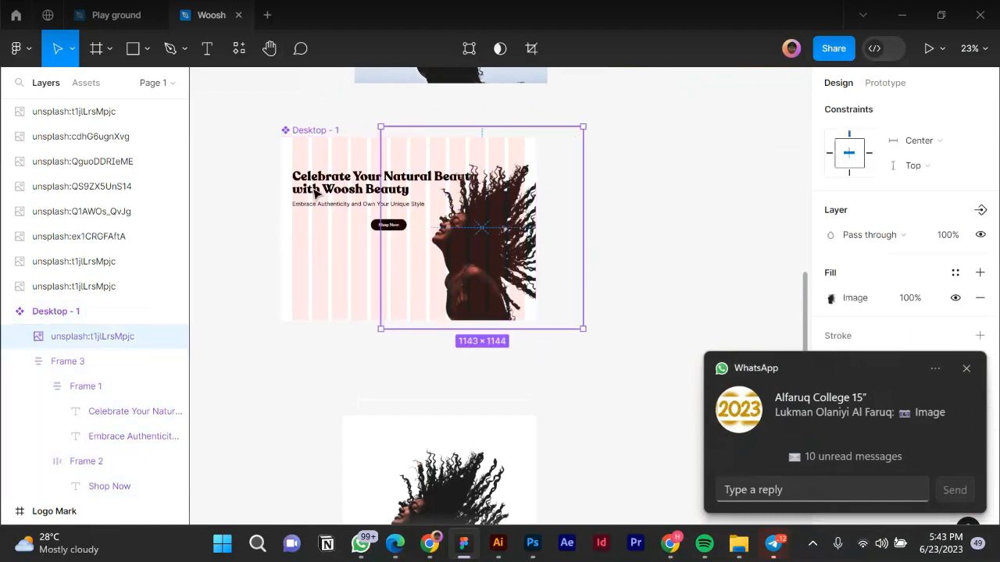
pyautogui.click(79, 361)
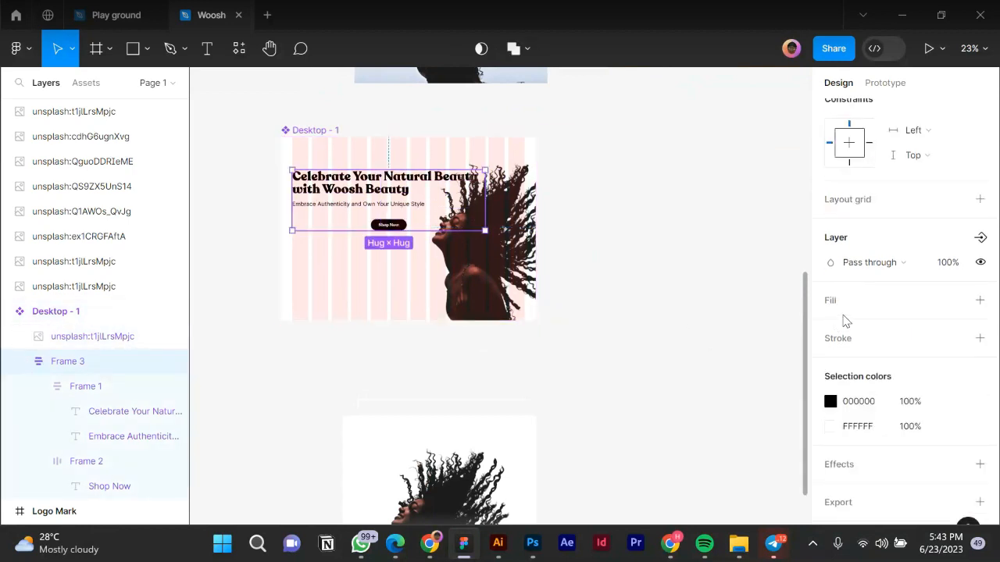
pyautogui.scroll(3, 857, 212)
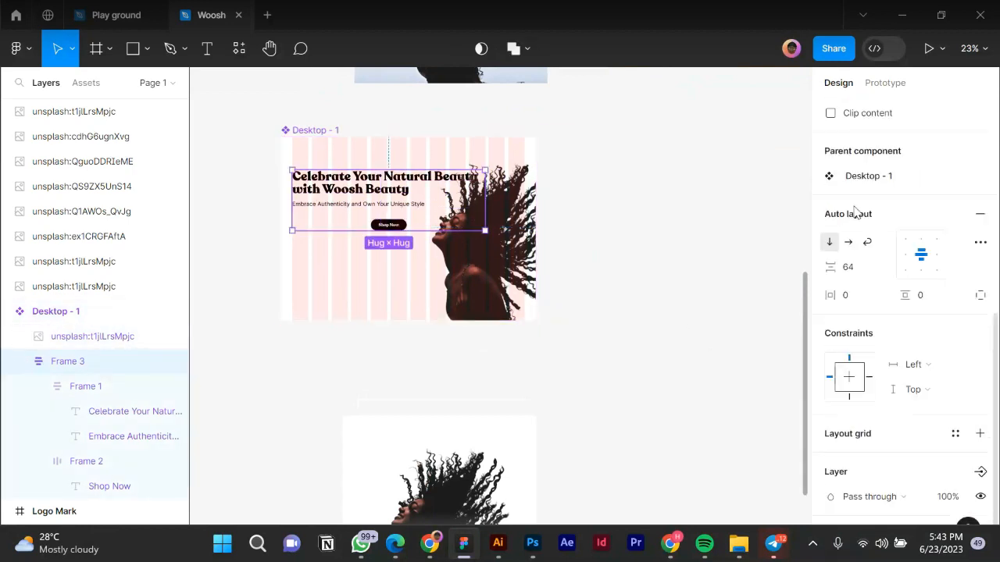
pyautogui.click(902, 259)
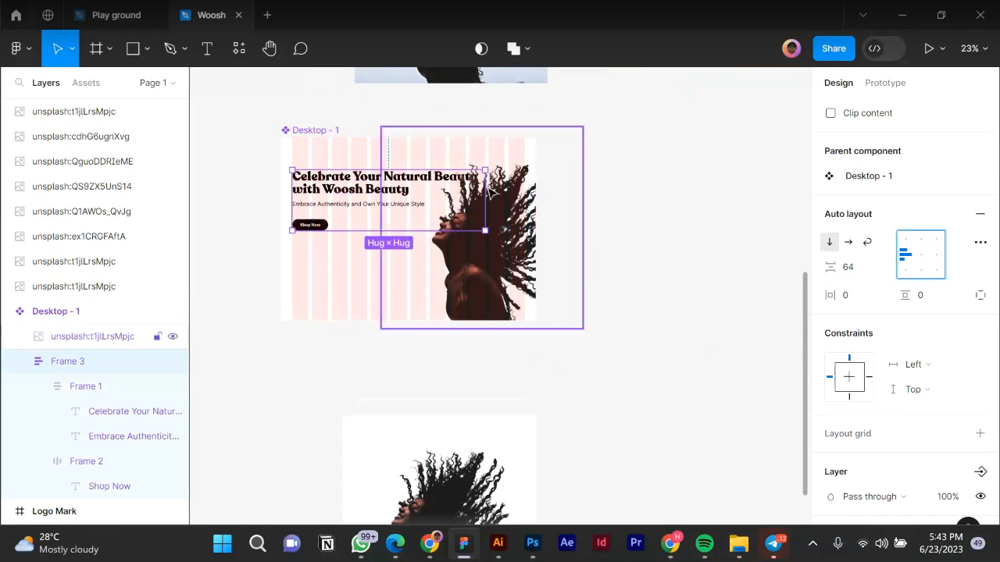
pyautogui.moveTo(440, 184); pyautogui.dragTo(426, 183)
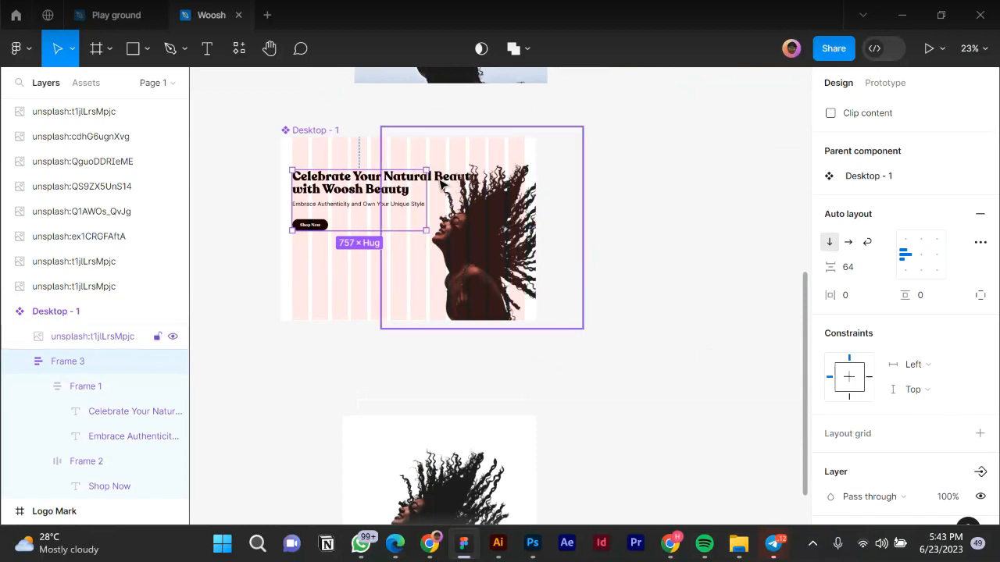
pyautogui.scroll(5, 437, 186)
pyautogui.scroll(-2, 449, 191)
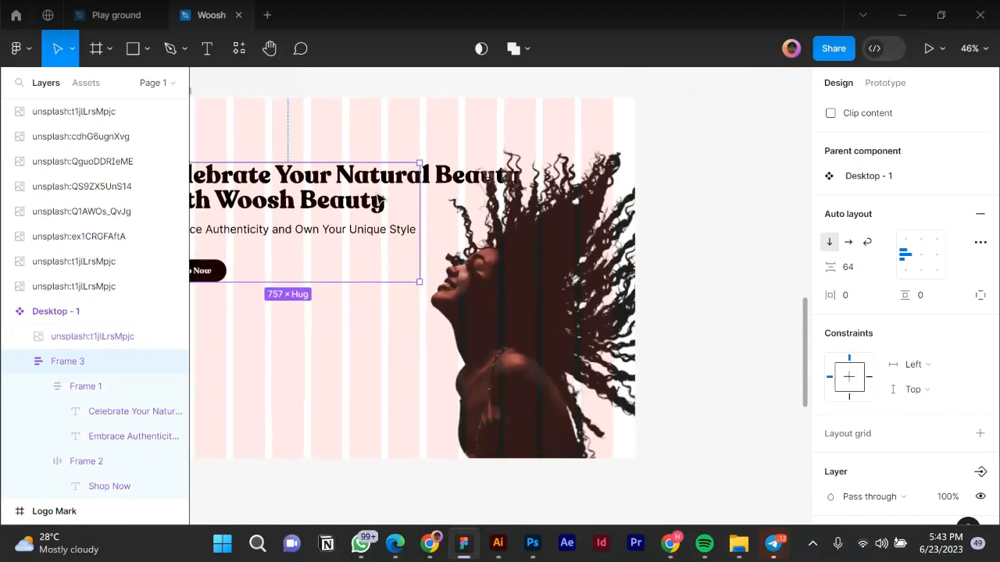
# Switch Frame 3 to Hug contents, then drag its right edge to a fixed 777 width.
pyautogui.click(251, 222)
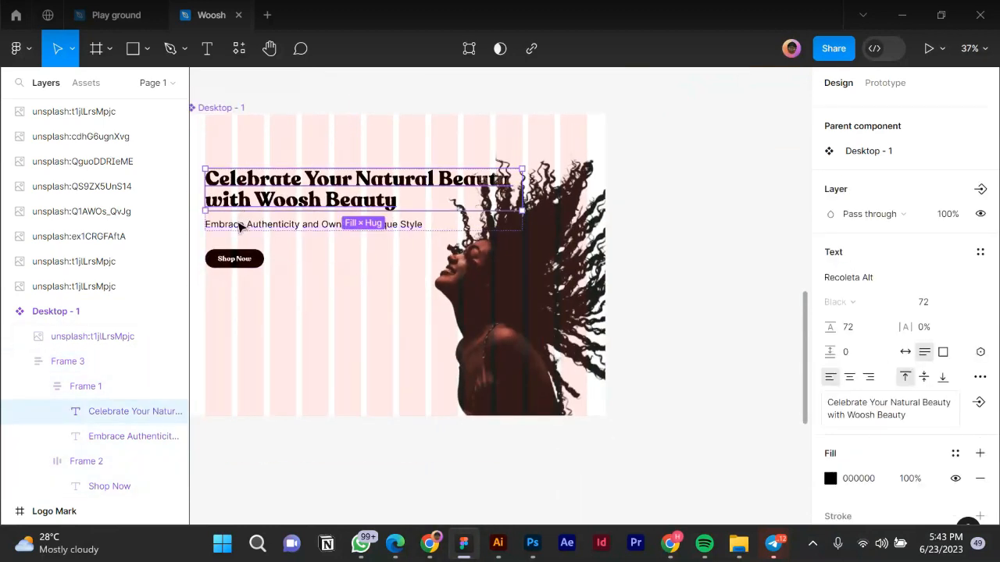
pyautogui.keyDown('shift'); pyautogui.click(251, 224); pyautogui.keyUp('shift')
pyautogui.scroll(2, 882, 161)
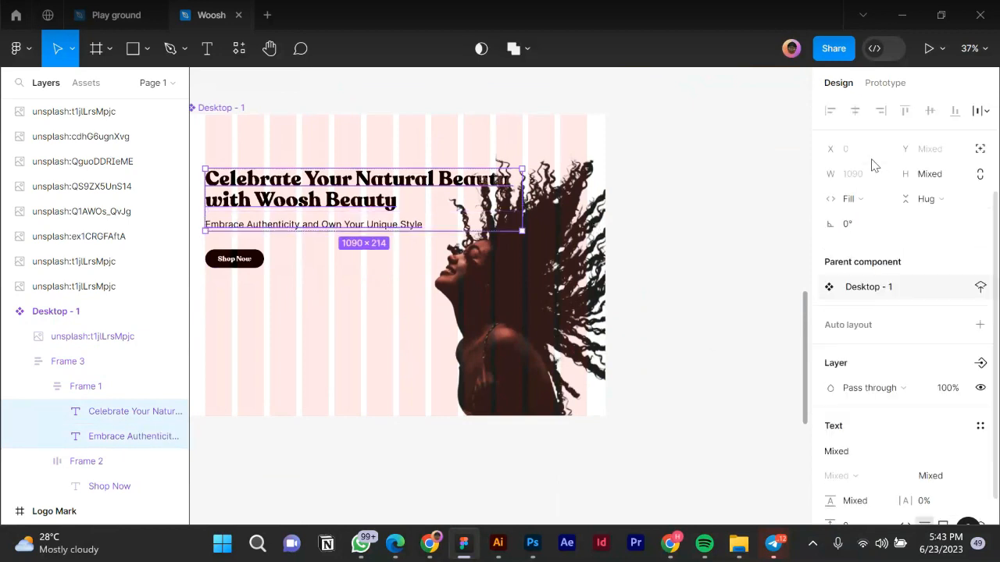
pyautogui.click(863, 204)
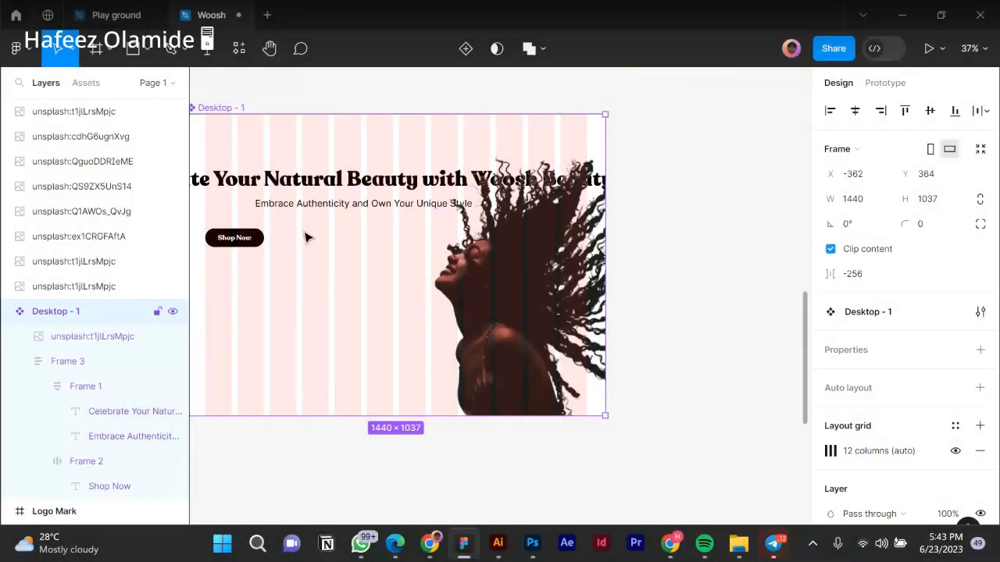
pyautogui.click(306, 236)
pyautogui.scroll(-2, 550, 268)
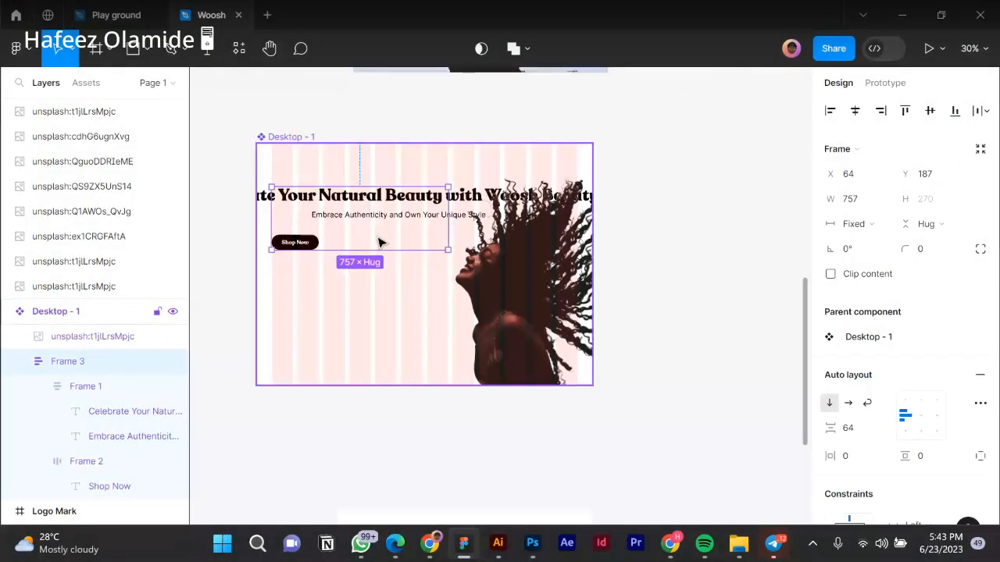
pyautogui.click(379, 243)
pyautogui.keyDown('ctrl'); pyautogui.click(378, 242); pyautogui.keyUp('ctrl')
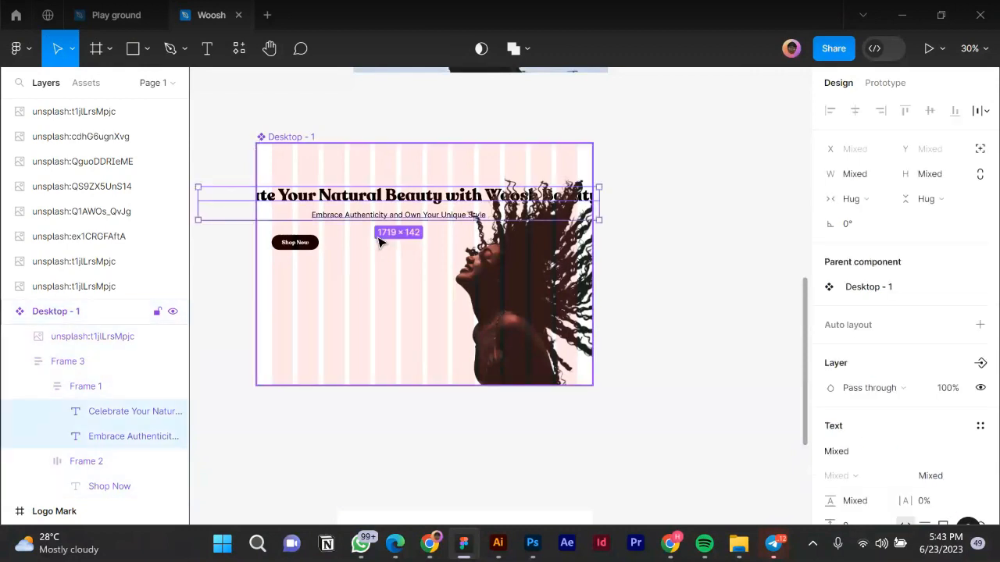
pyautogui.click(323, 221)
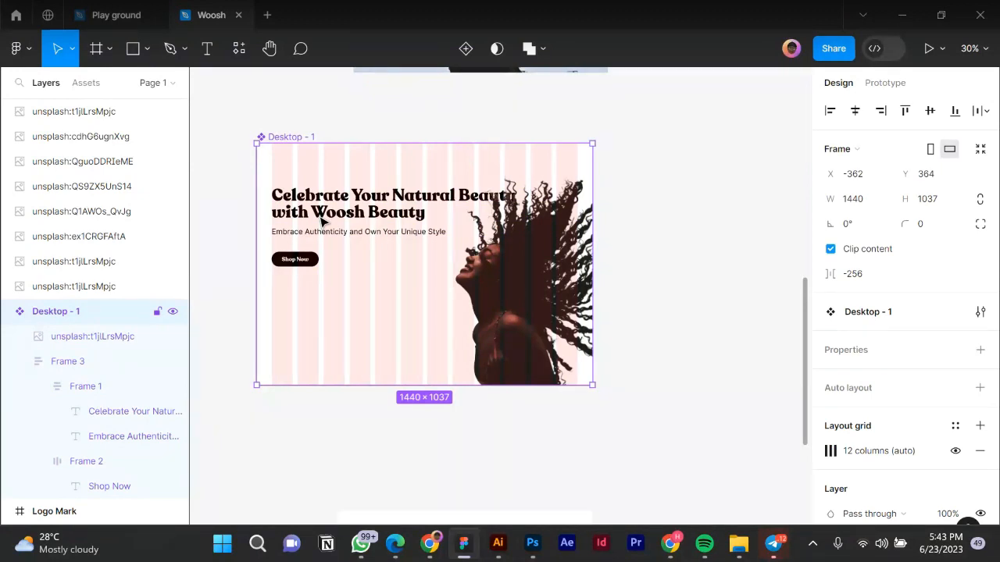
pyautogui.click(323, 221)
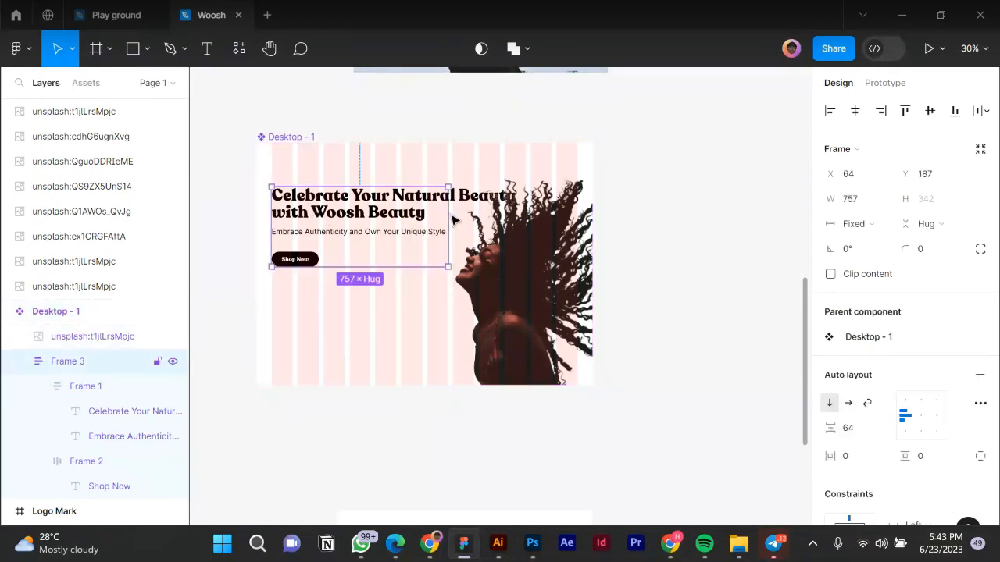
pyautogui.click(880, 224)
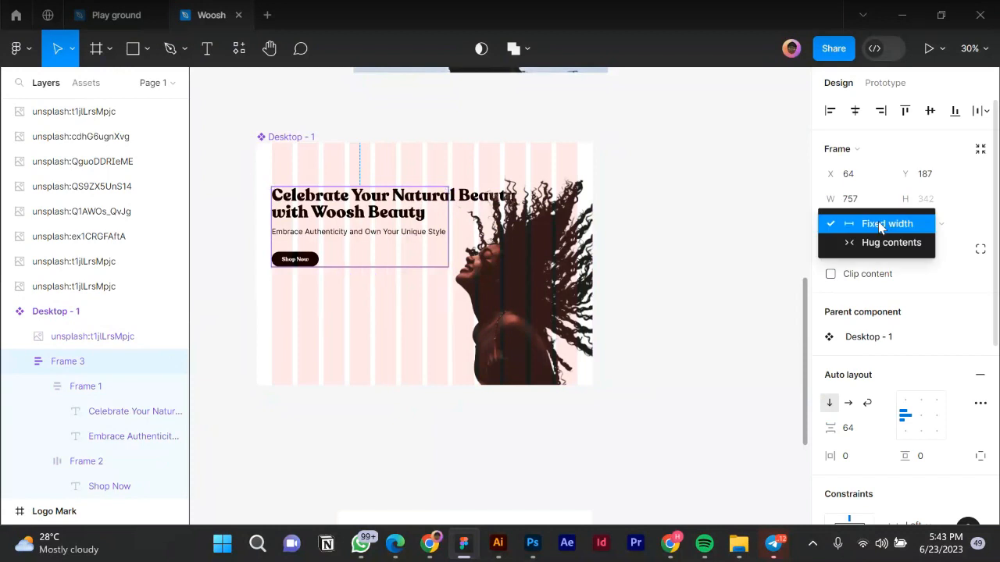
pyautogui.click(891, 243)
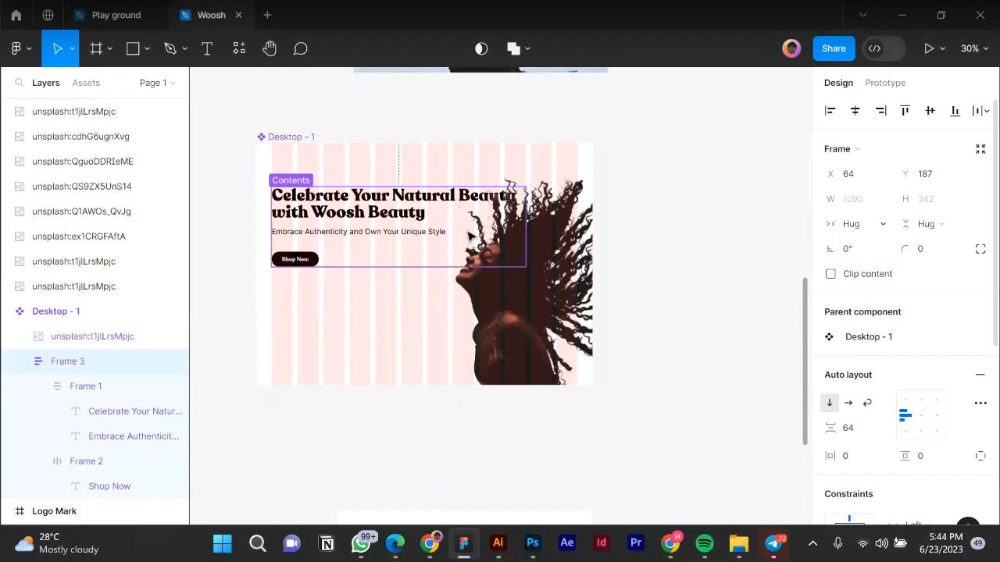
pyautogui.moveTo(451, 203); pyautogui.dragTo(447, 203)
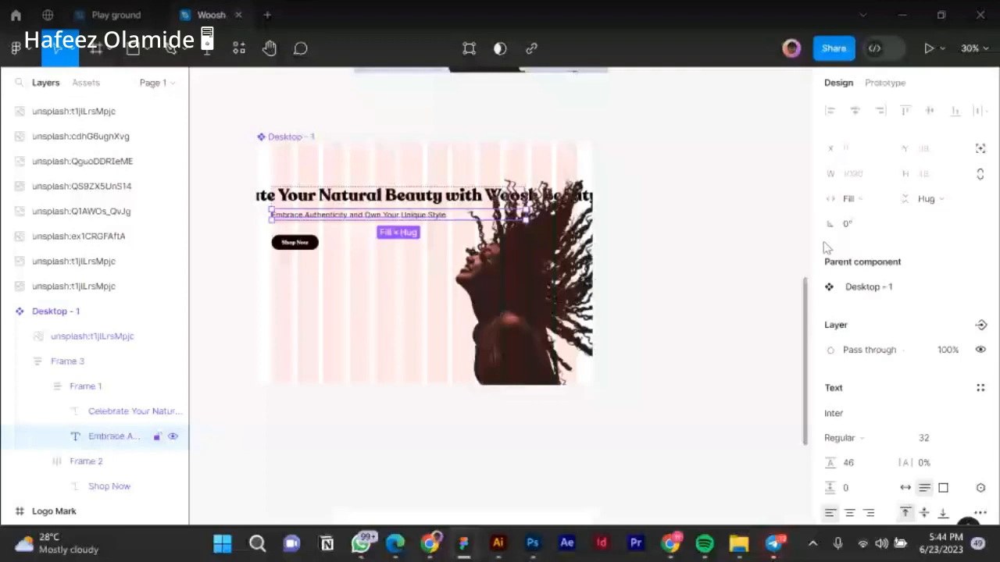
# Undo the subtitle width change and the headline wrapping change.
pyautogui.hotkey('ctrl', 'z')
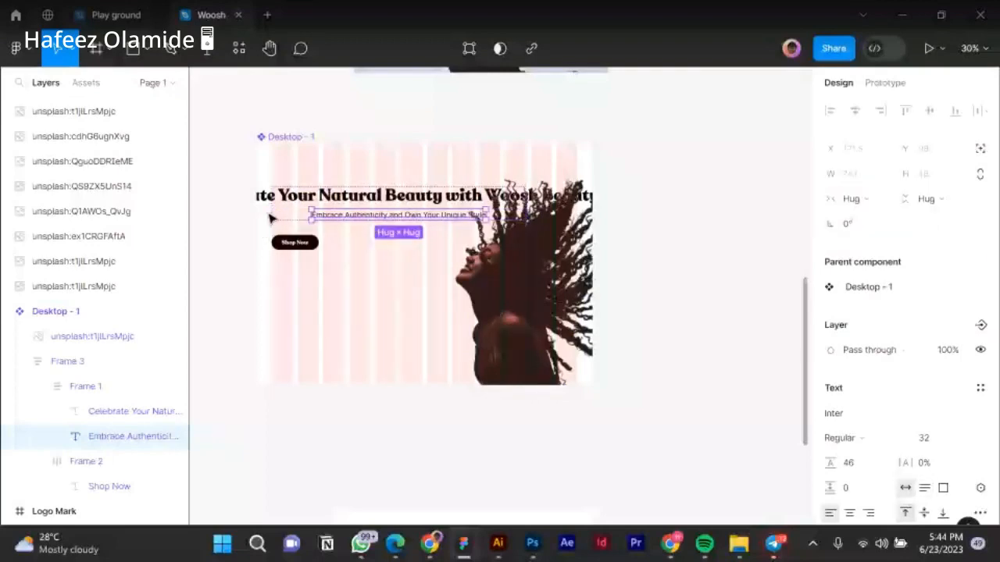
pyautogui.press('Escape')
pyautogui.click(328, 216)
pyautogui.click(340, 234)
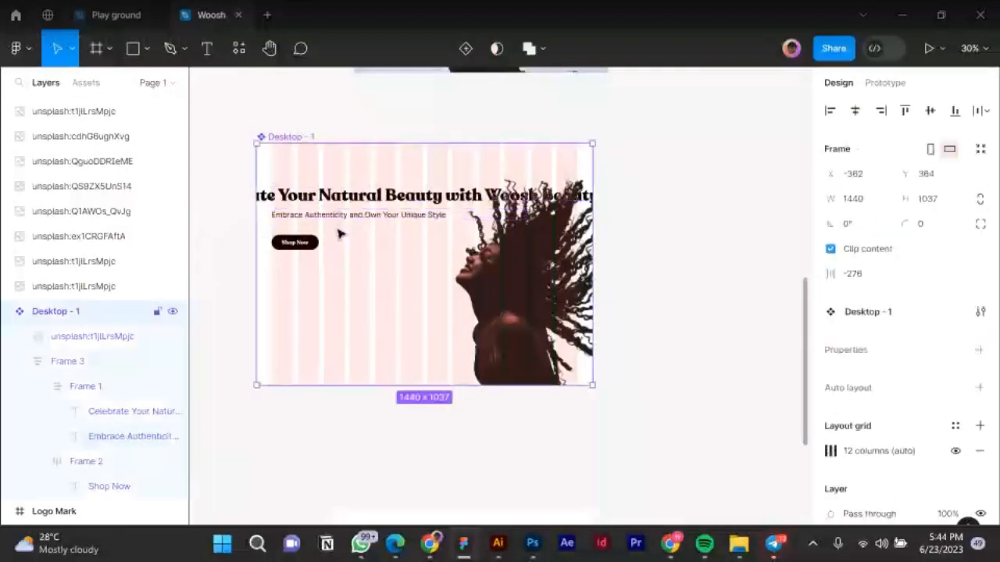
pyautogui.hotkey('ctrl', 'z')
pyautogui.hotkey('ctrl', 'z')
pyautogui.hotkey('ctrl', 'z')
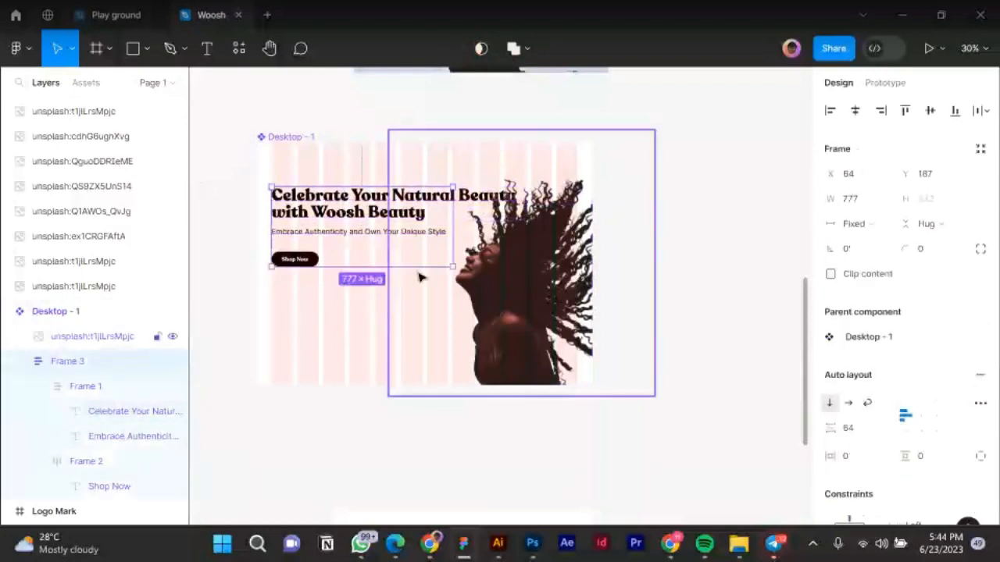
# Select through Desktop - 1, Frame 3 and the headline and subtitle group.
pyautogui.click(337, 219)
pyautogui.scroll(-3, 927, 401)
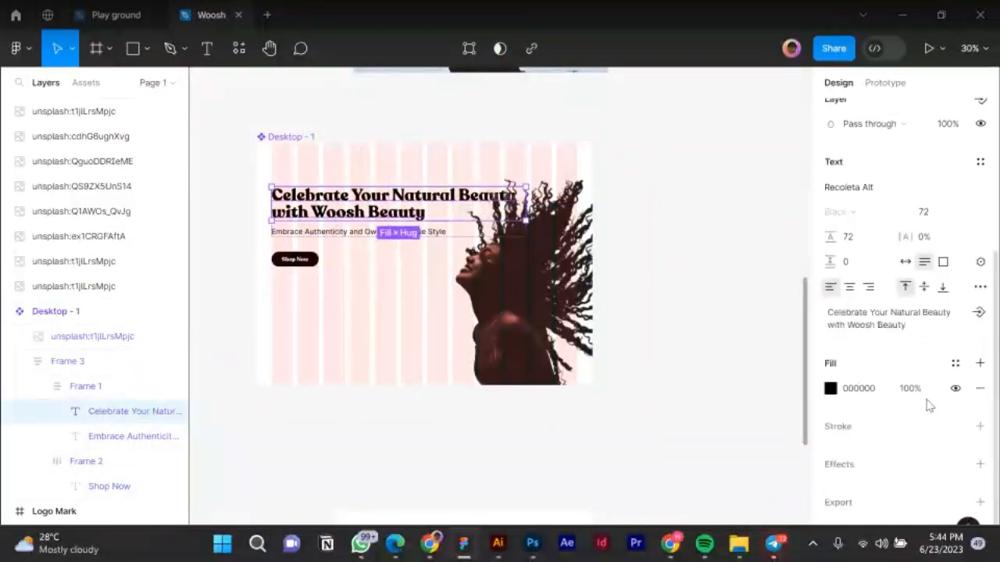
pyautogui.click(328, 226)
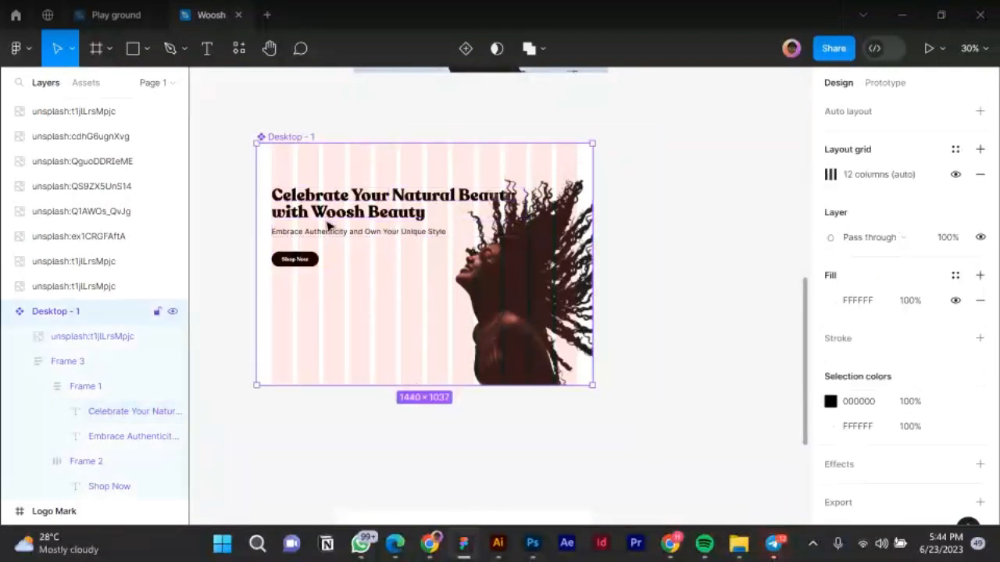
pyautogui.click(328, 225)
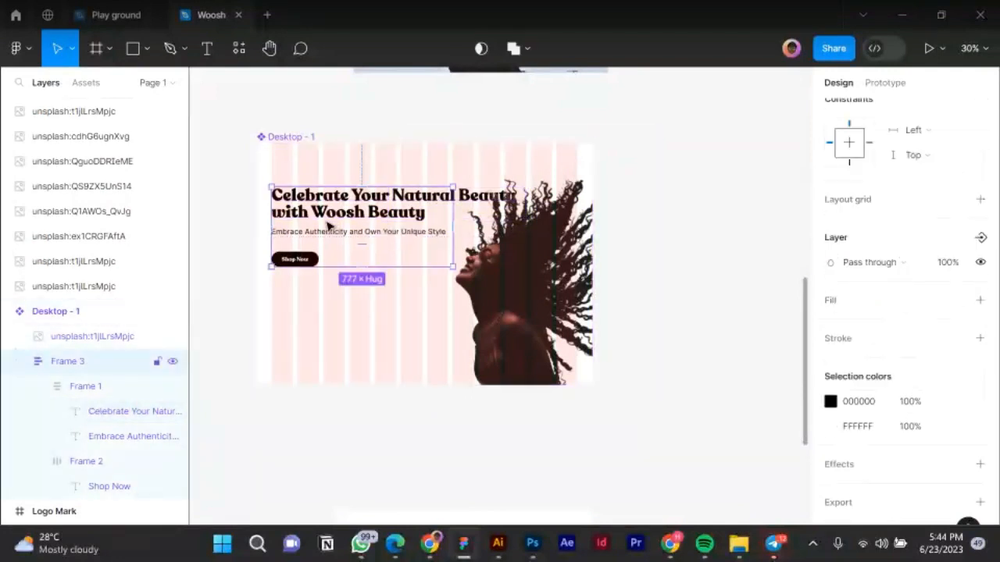
pyautogui.doubleClick(328, 225)
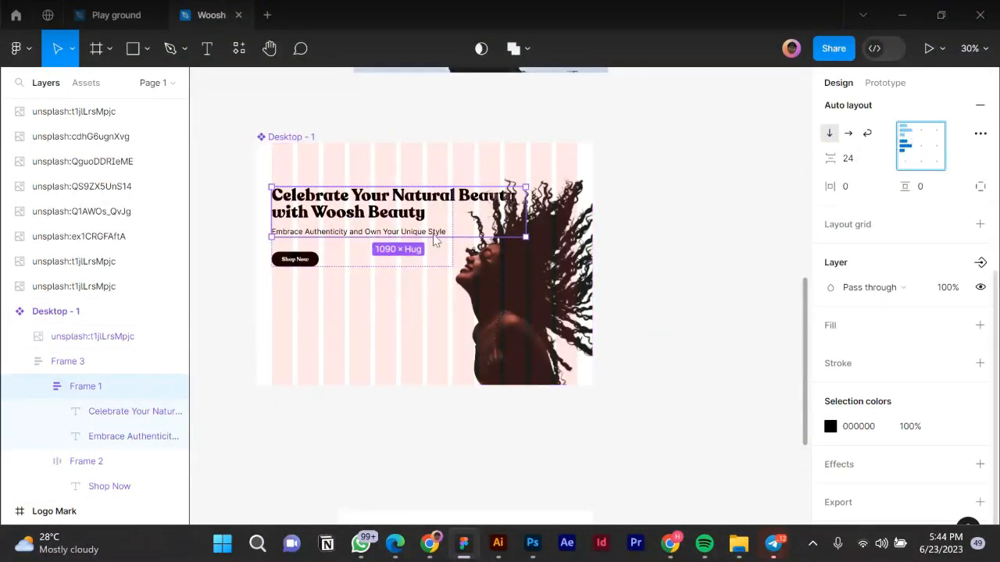
pyautogui.click(329, 211)
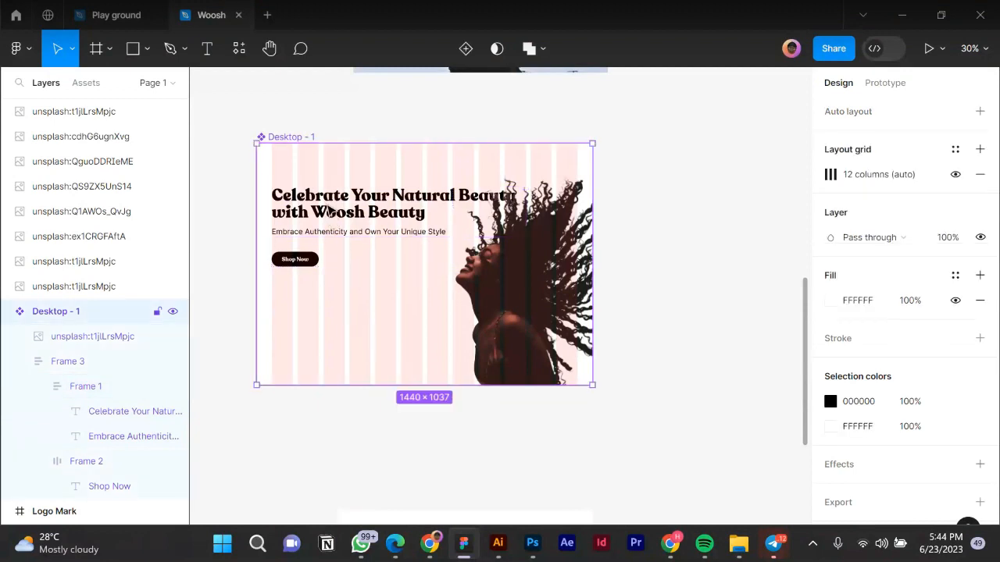
pyautogui.click(383, 234)
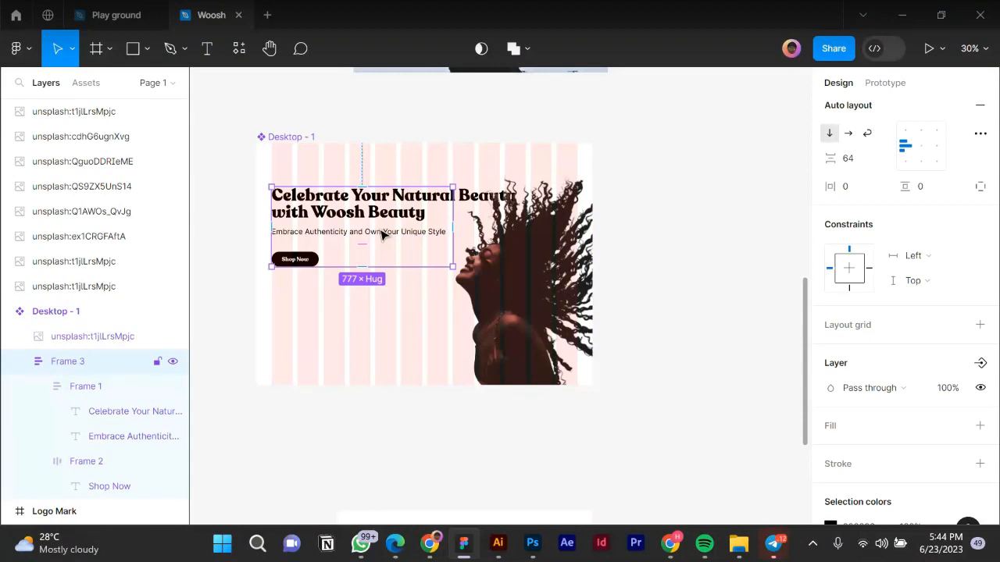
pyautogui.click(383, 234)
pyautogui.scroll(3, 865, 222)
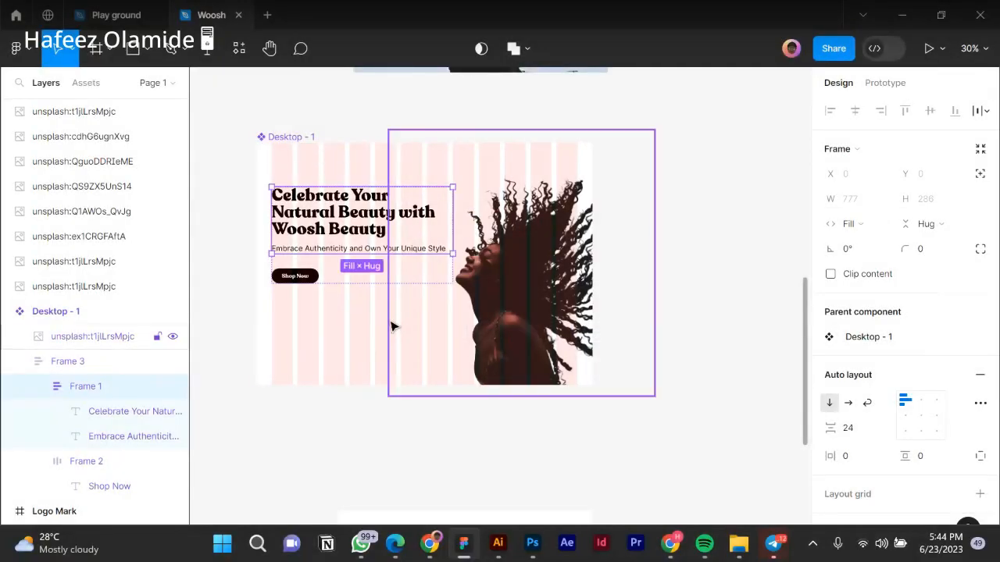
# Move Frame 3's headline block down in the hero to Y 264.
pyautogui.press('Escape')
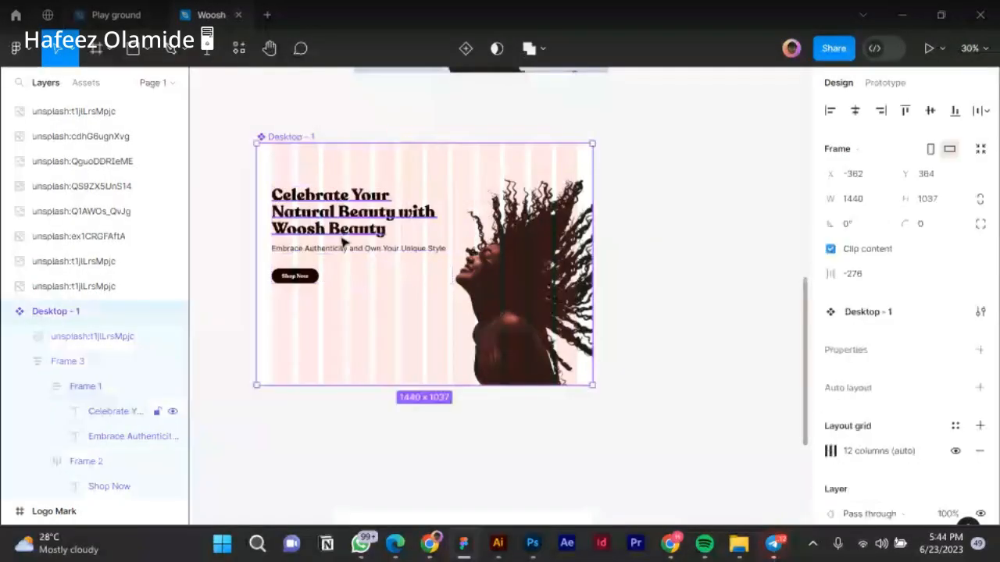
pyautogui.scroll(1, 341, 242)
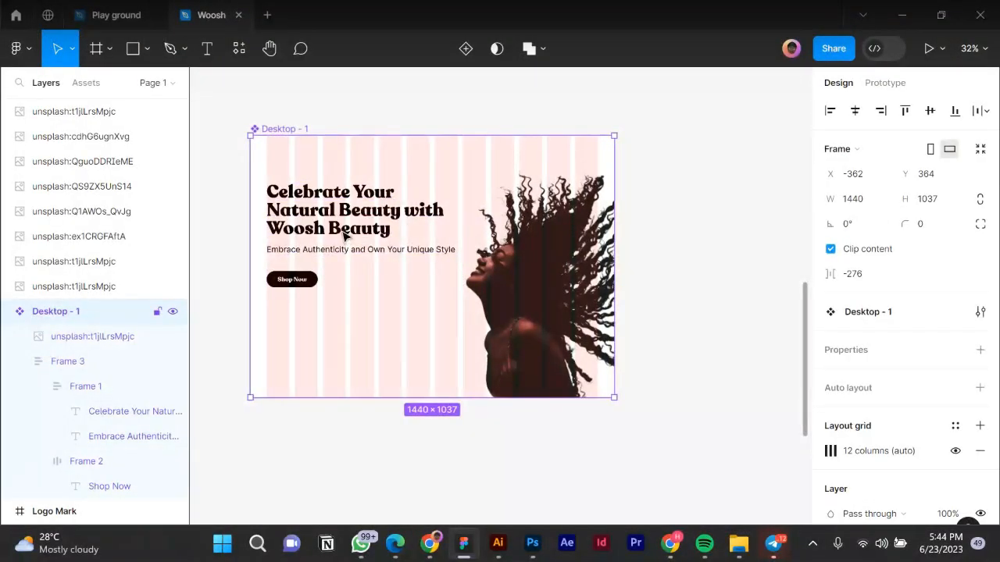
pyautogui.click(344, 234)
pyautogui.click(342, 228)
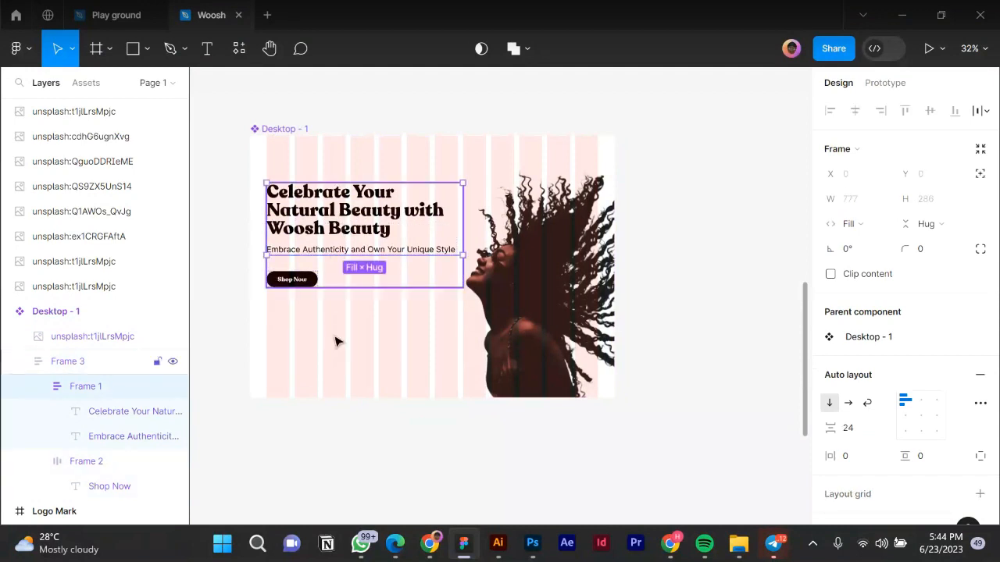
pyautogui.click(338, 217)
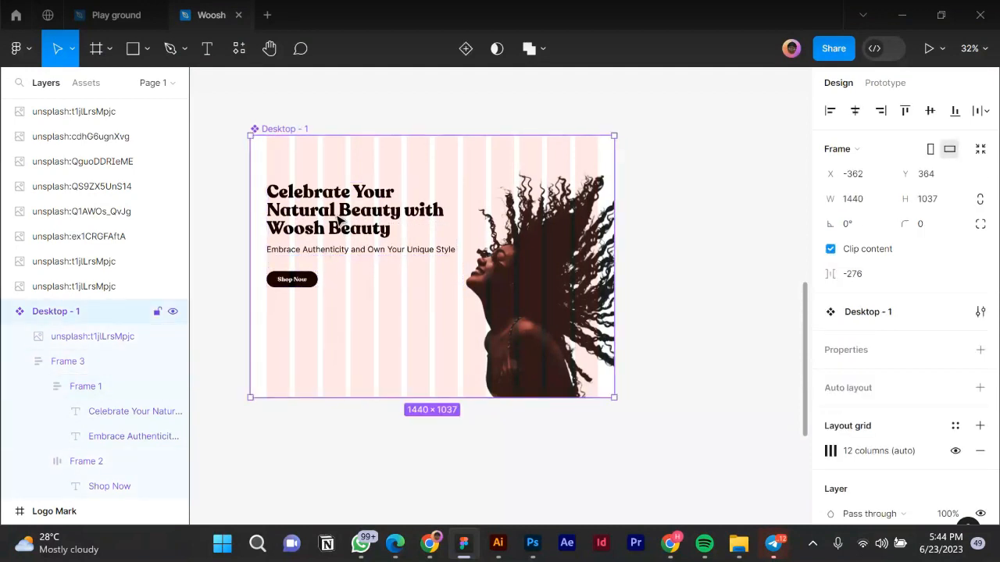
pyautogui.click(348, 219)
pyautogui.moveTo(347, 221); pyautogui.dragTo(348, 233)
# Resize the curly-hair photo to 919×920 and position it at X 658, Y 14.
pyautogui.click(556, 287)
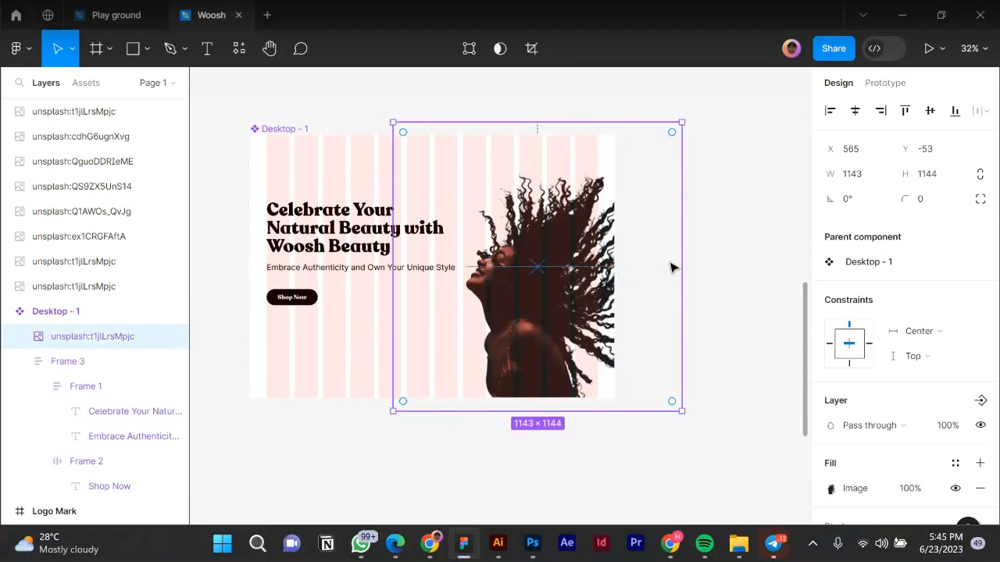
pyautogui.moveTo(679, 254); pyautogui.dragTo(625, 254)
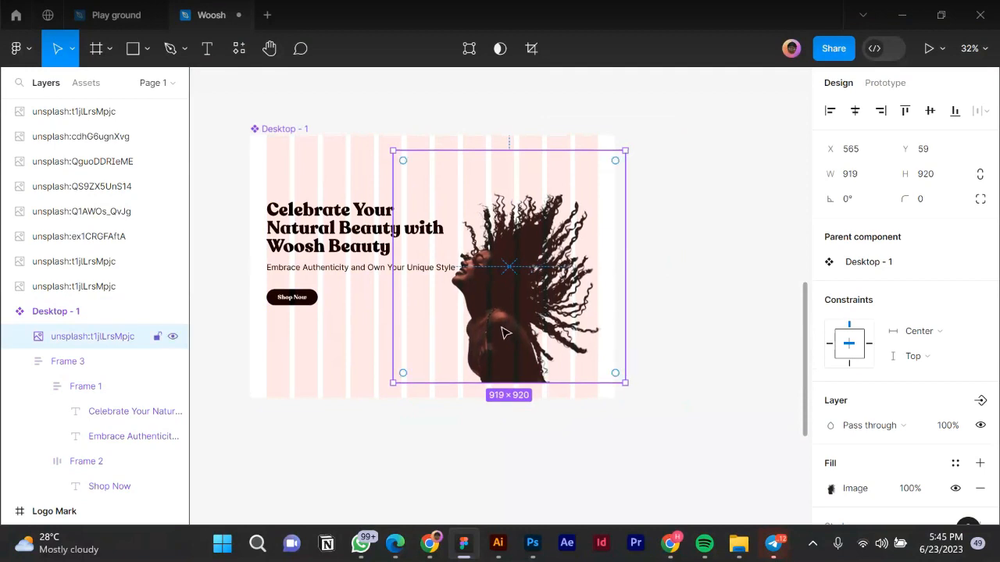
pyautogui.moveTo(508, 333); pyautogui.dragTo(527, 314)
pyautogui.moveTo(537, 351)
pyautogui.mouseDown()
pyautogui.moveTo(538, 379)
pyautogui.moveTo(544, 365)
pyautogui.mouseUp()
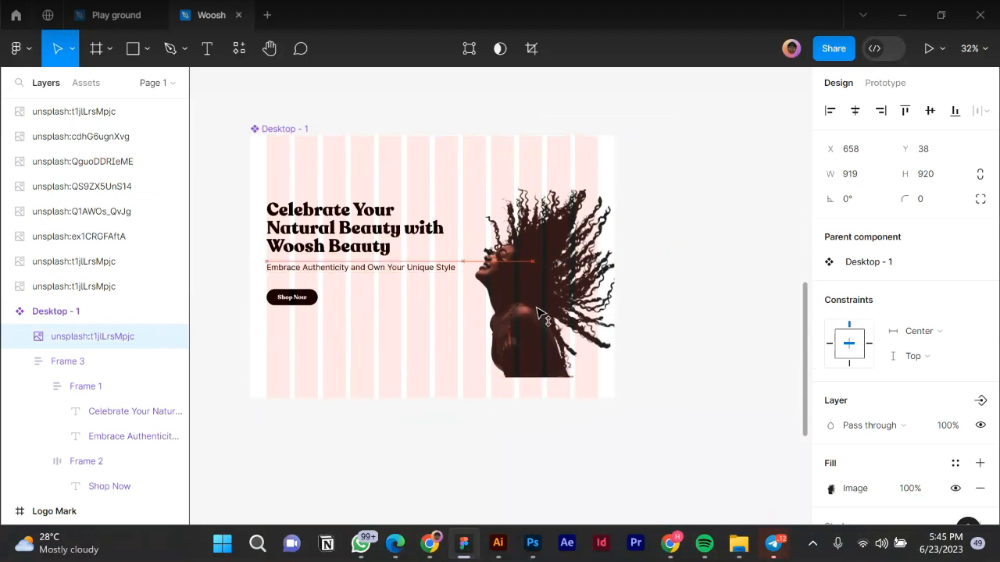
pyautogui.moveTo(540, 311); pyautogui.dragTo(537, 304)
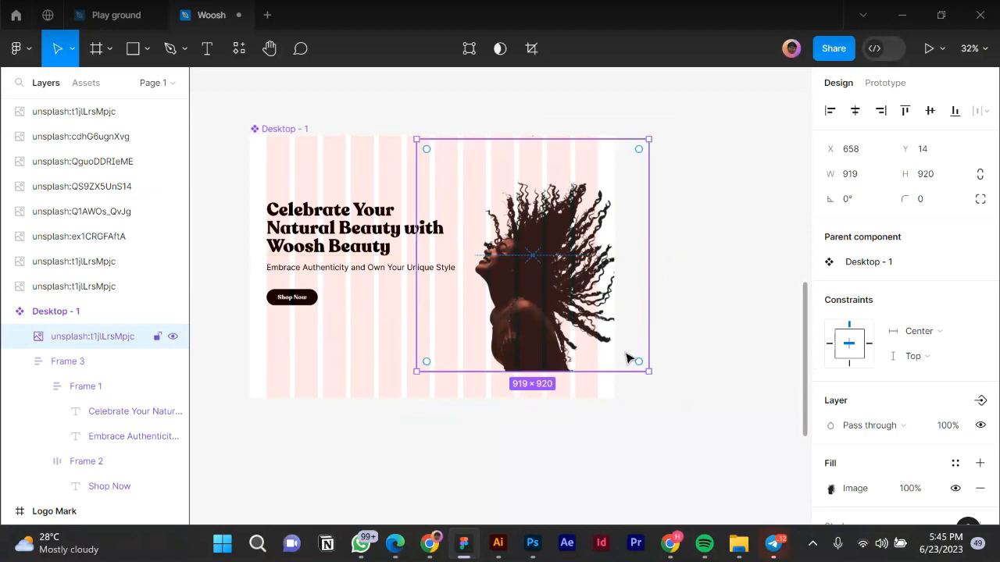
# Add a linear gradient fill over the photo, running white at the bottom to transparent at the top.
pyautogui.click(980, 464)
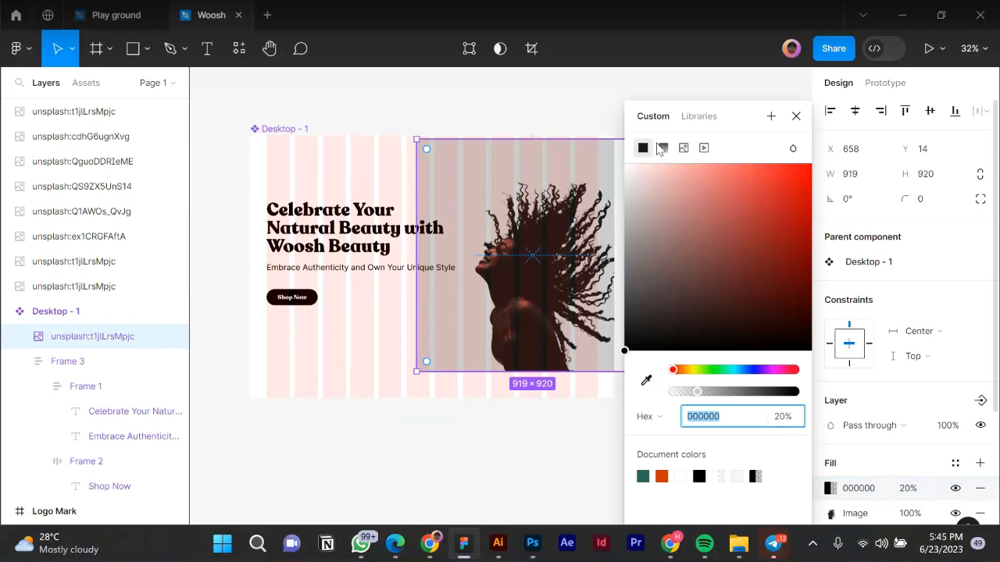
pyautogui.click(660, 148)
pyautogui.moveTo(550, 142); pyautogui.dragTo(546, 305)
pyautogui.moveTo(551, 373); pyautogui.dragTo(544, 139)
pyautogui.moveTo(544, 312); pyautogui.dragTo(540, 391)
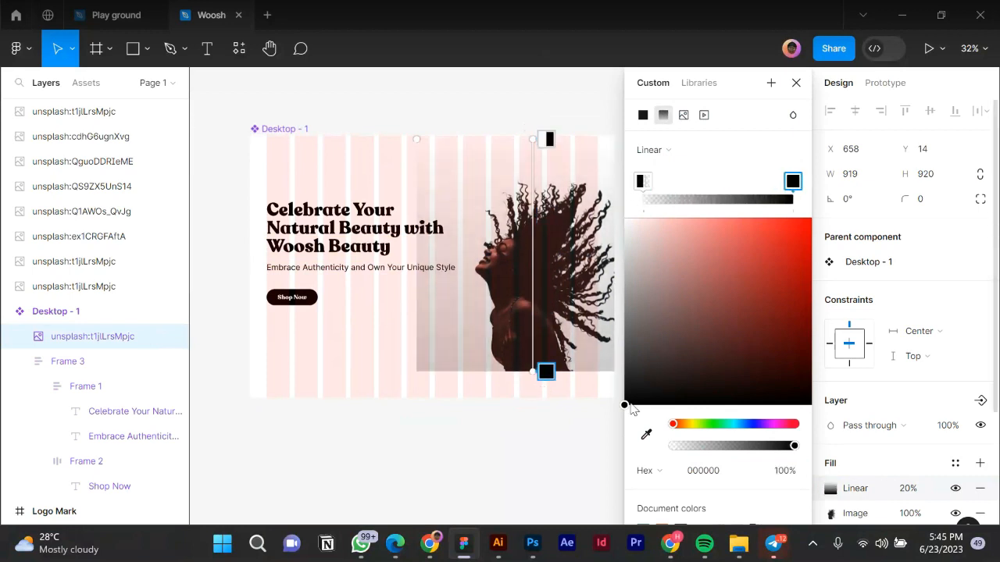
pyautogui.moveTo(610, 288); pyautogui.dragTo(591, 140)
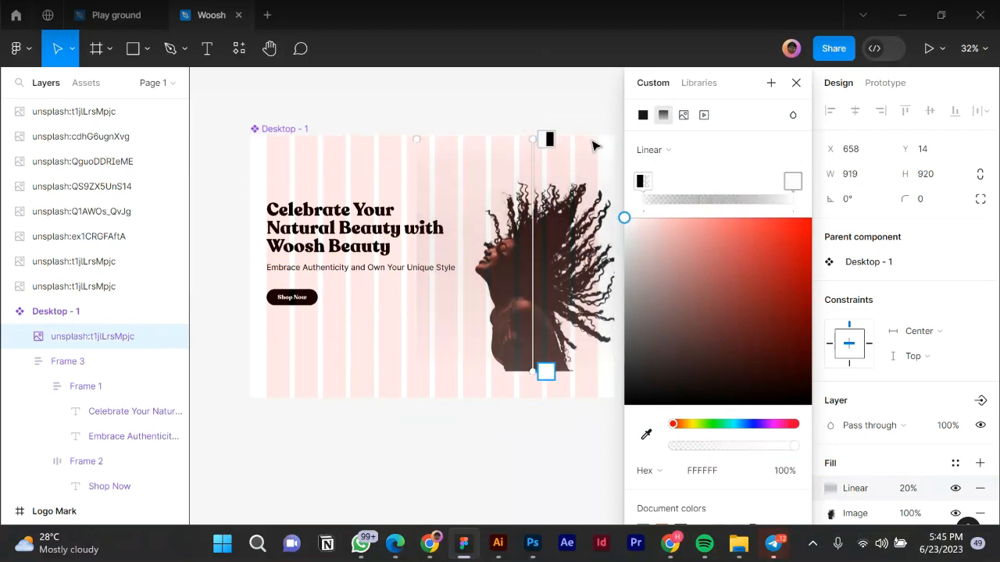
pyautogui.click(546, 140)
pyautogui.moveTo(624, 404); pyautogui.dragTo(581, 122)
pyautogui.click(909, 492)
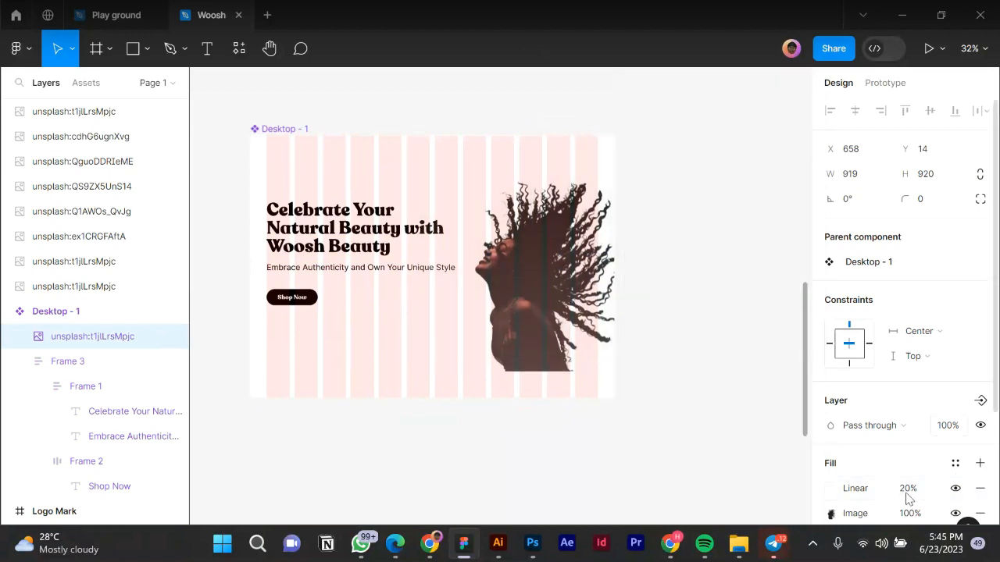
# Set the gradient fill to 100% opacity and shift the fade to begin around the shoulders.
pyautogui.click(908, 489)
pyautogui.write('100')
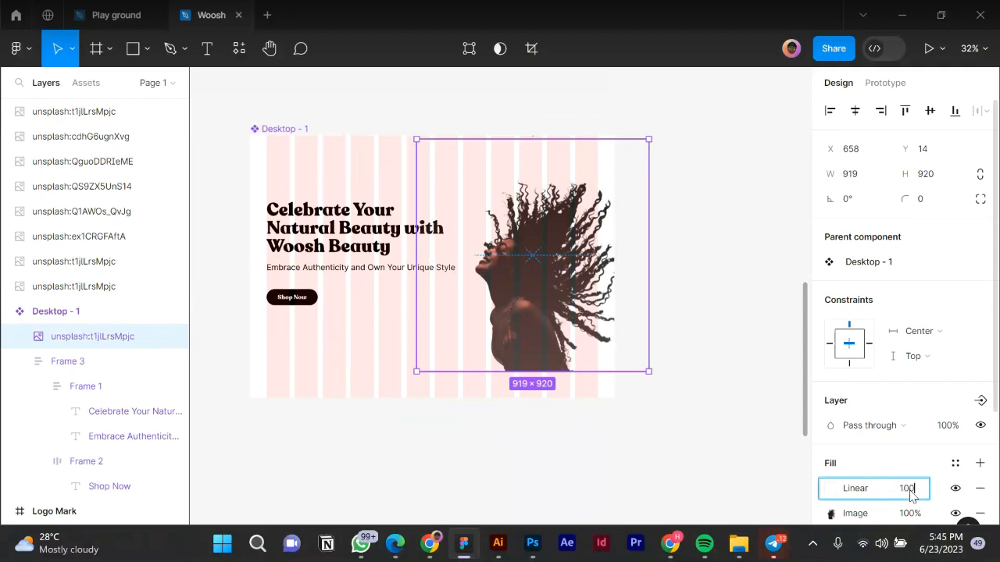
pyautogui.press('Return')
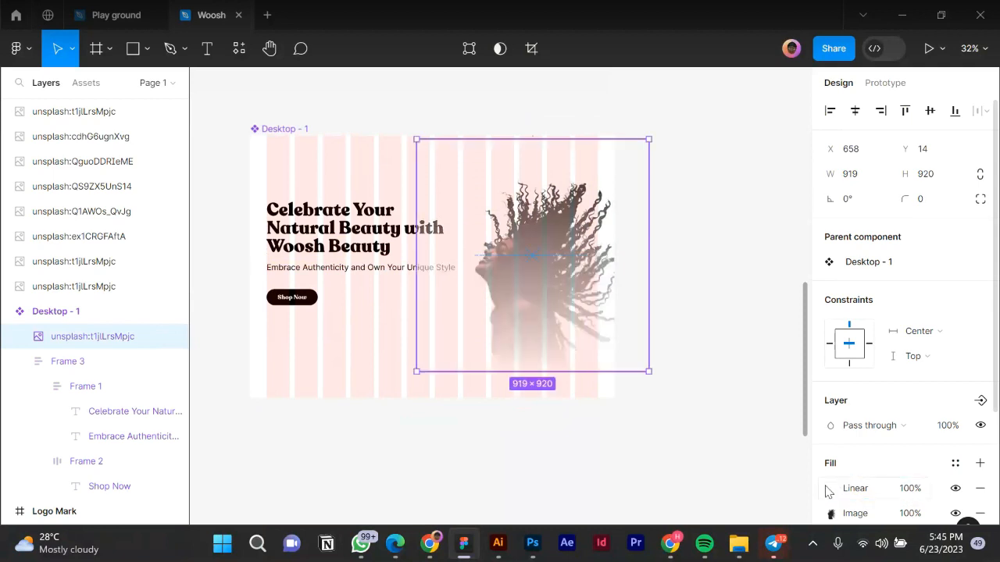
pyautogui.click(830, 489)
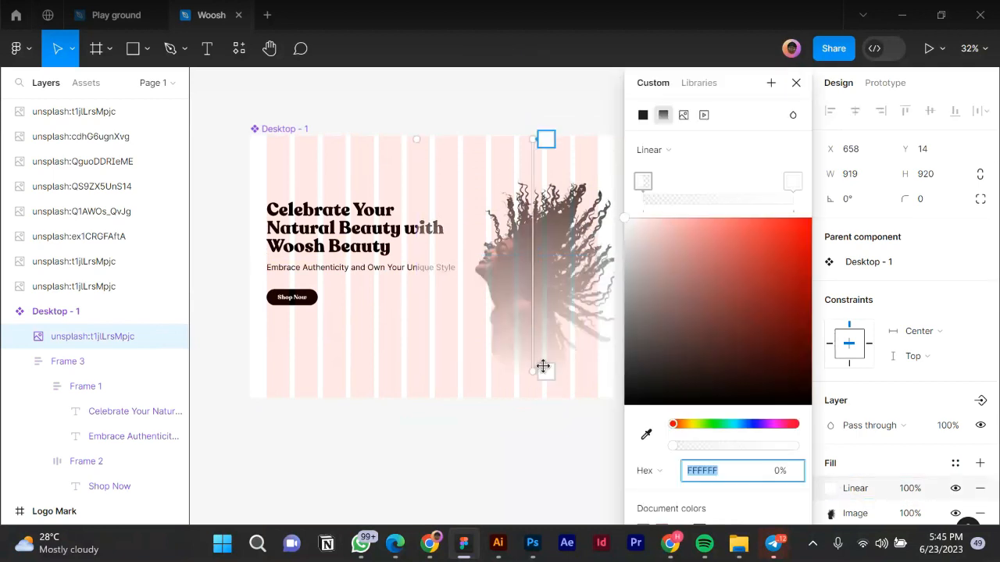
pyautogui.moveTo(536, 367); pyautogui.dragTo(533, 429)
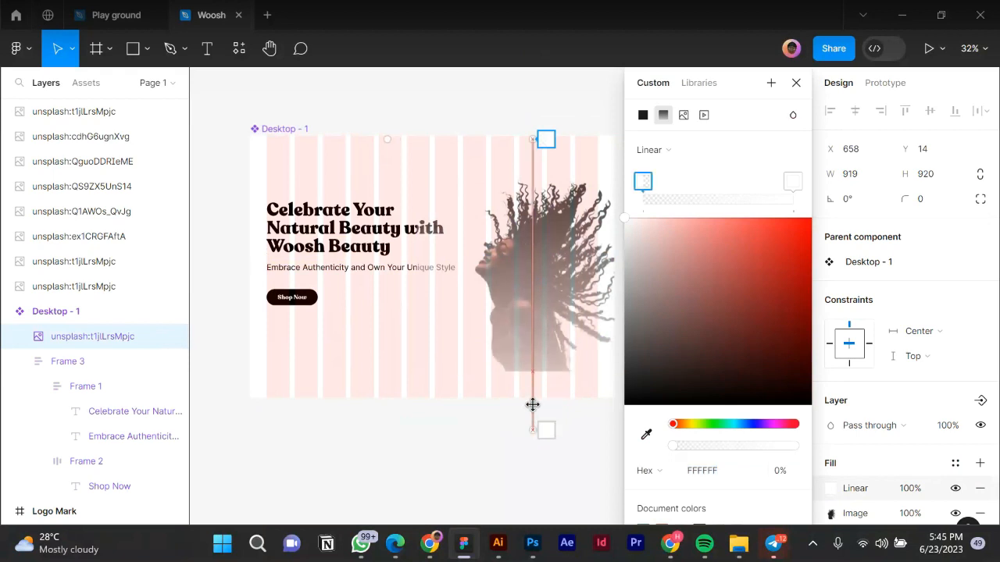
pyautogui.moveTo(533, 383); pyautogui.dragTo(535, 377)
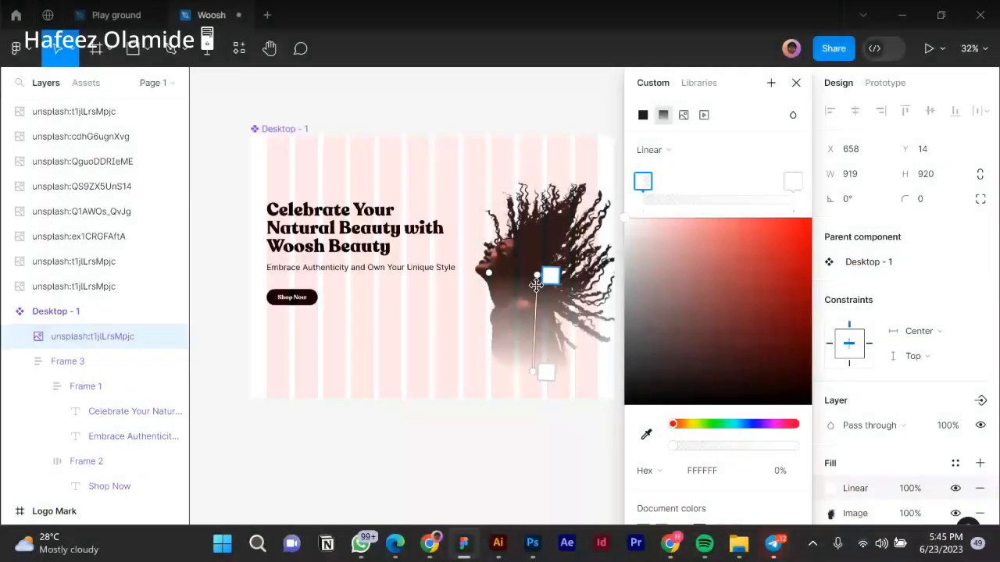
pyautogui.moveTo(536, 274); pyautogui.dragTo(534, 277)
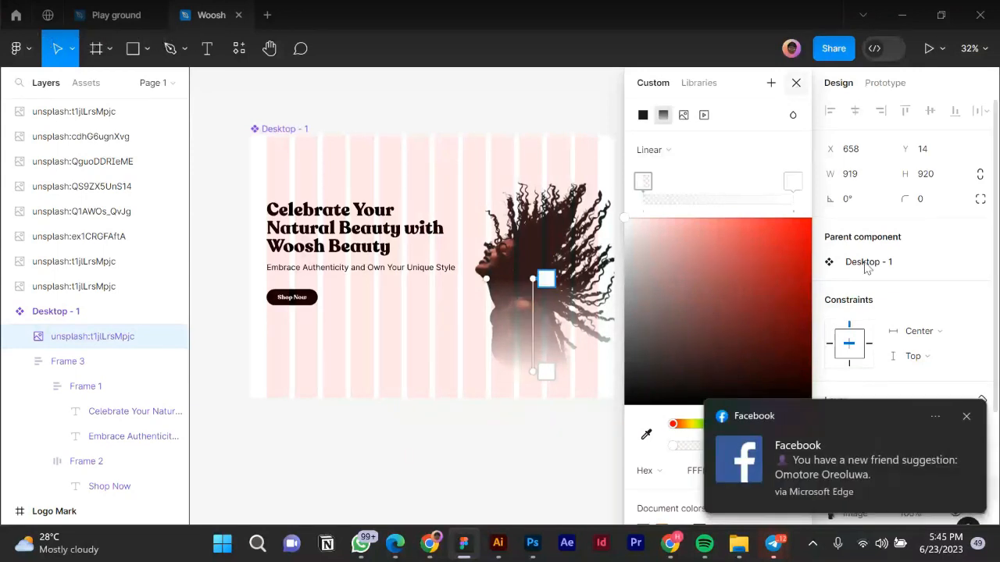
pyautogui.click(796, 83)
pyautogui.click(966, 416)
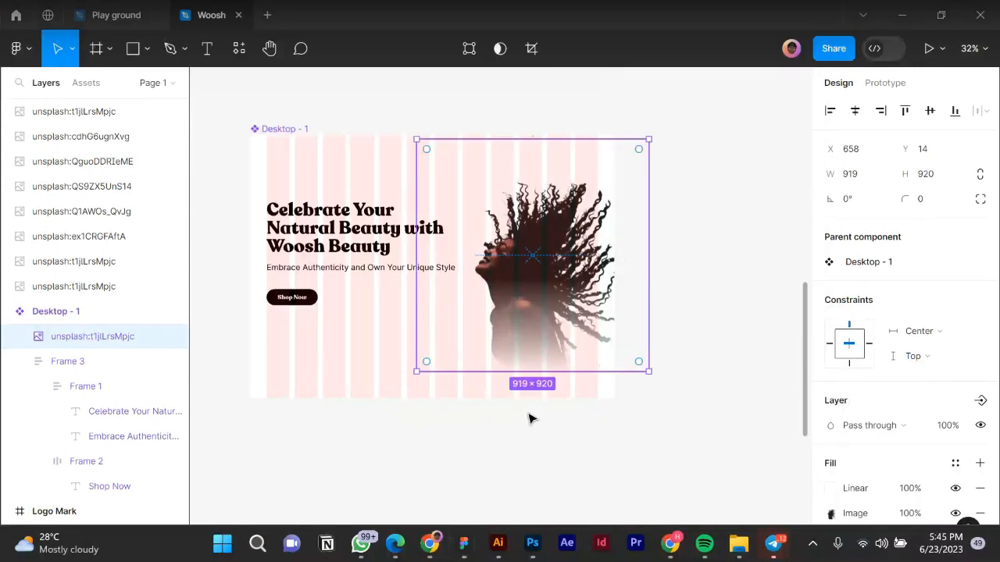
# Nudge the text block and photo down together and move the photo up within the hero.
pyautogui.click(339, 286)
pyautogui.keyDown('shift'); pyautogui.click(525, 261); pyautogui.keyUp('shift')
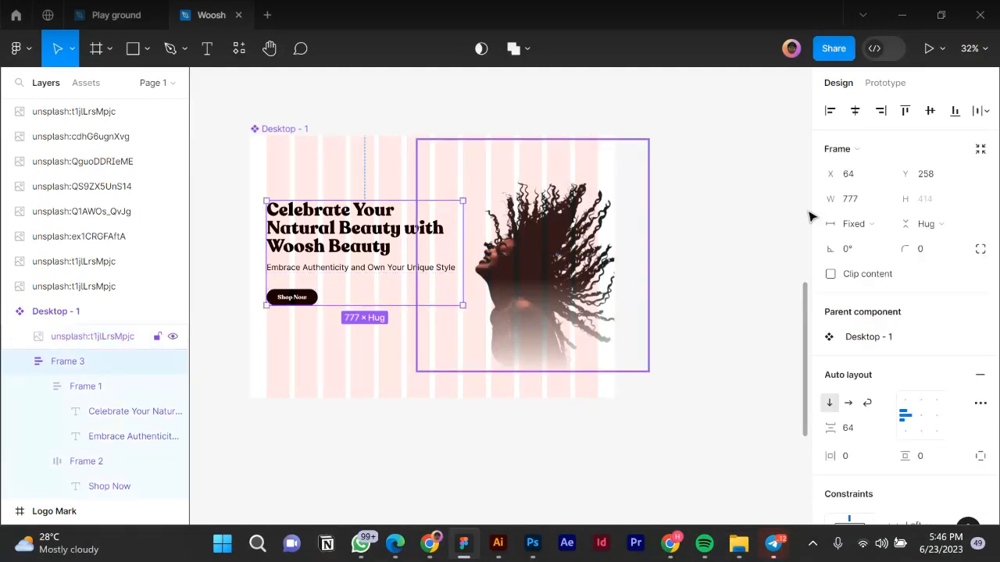
pyautogui.click(929, 111)
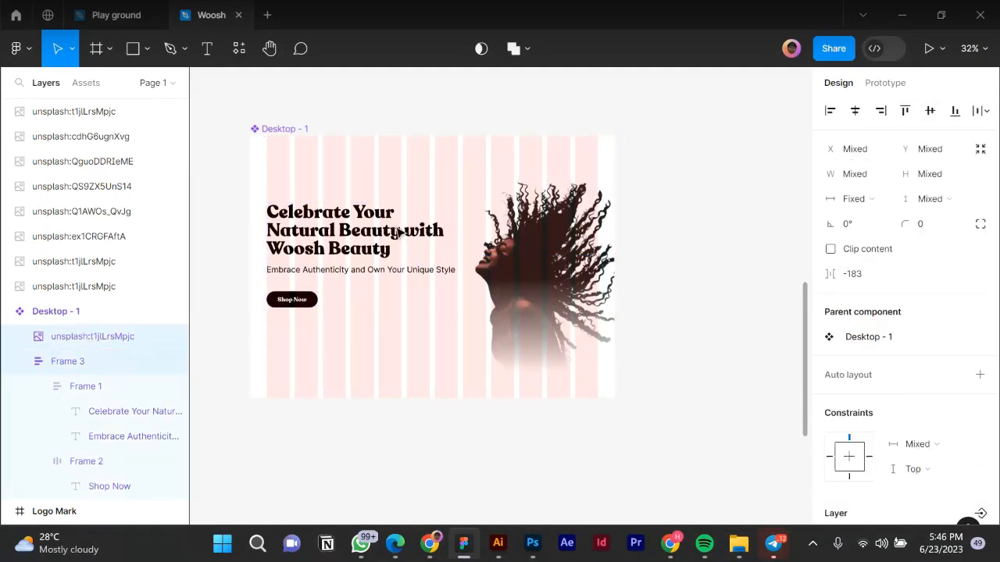
pyautogui.hotkey('shift', 'Down')
pyautogui.hotkey('shift', 'Down')
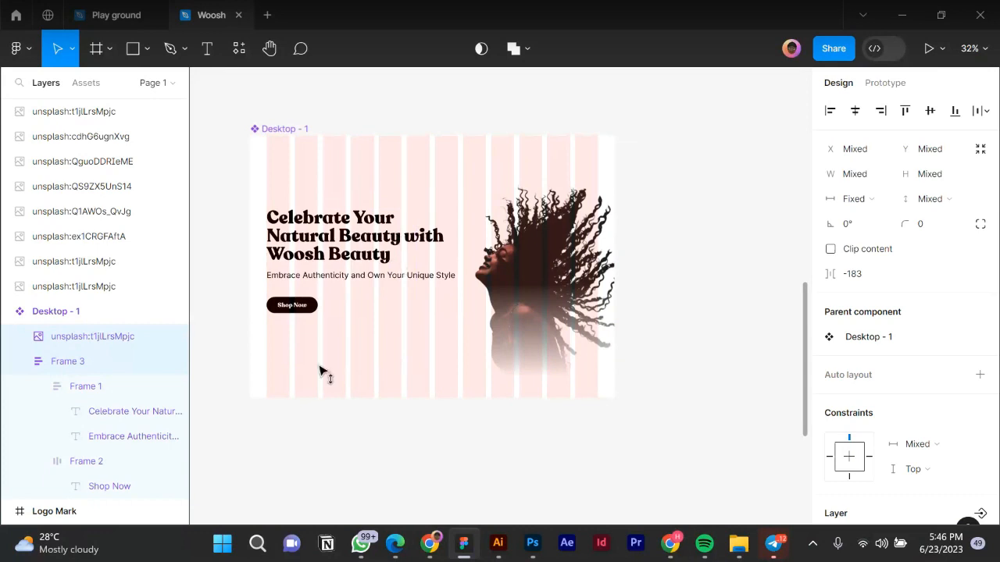
pyautogui.click(264, 280)
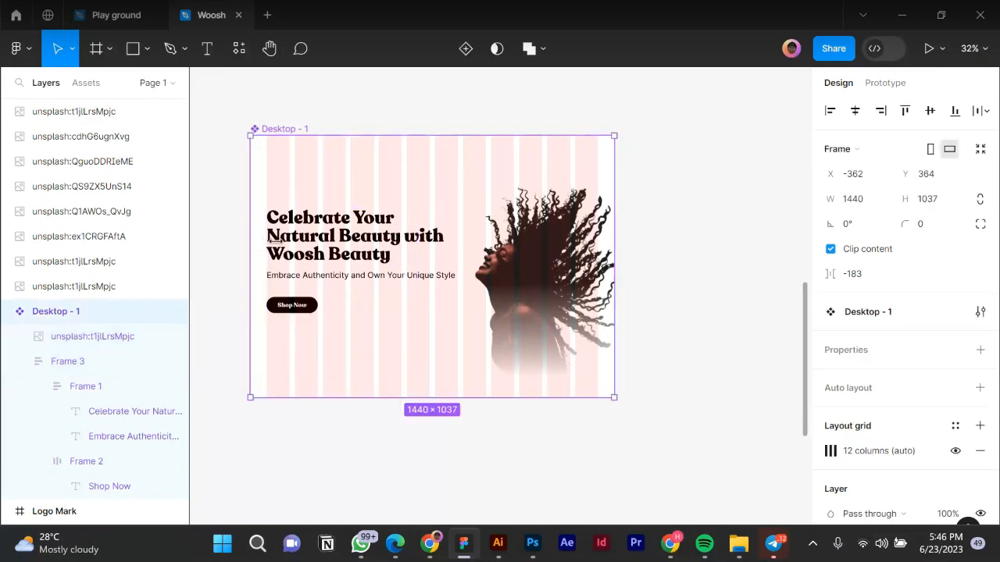
pyautogui.click(537, 306)
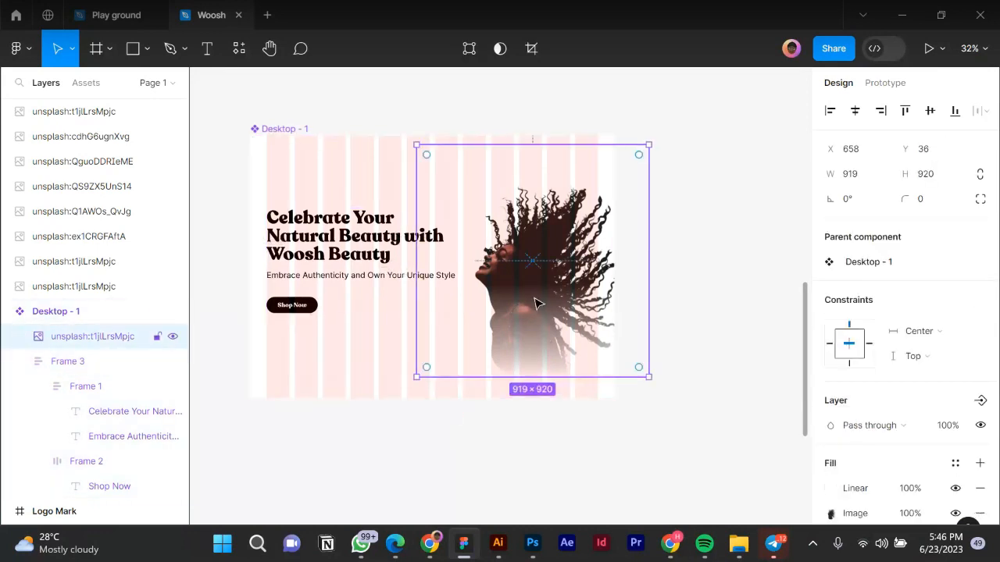
pyautogui.moveTo(536, 303); pyautogui.dragTo(533, 279)
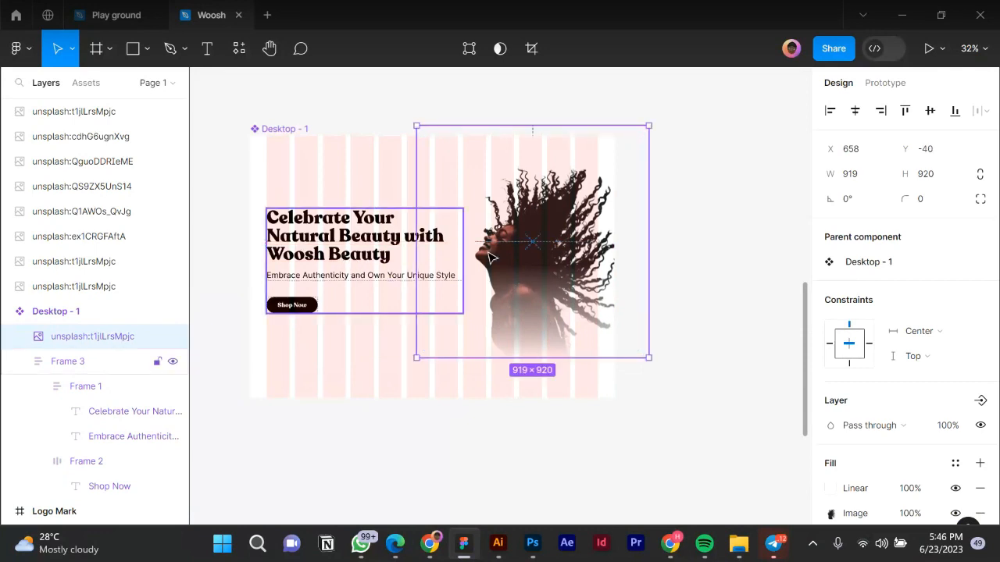
pyautogui.click(456, 258)
pyautogui.keyDown('shift'); pyautogui.click(549, 228); pyautogui.keyUp('shift')
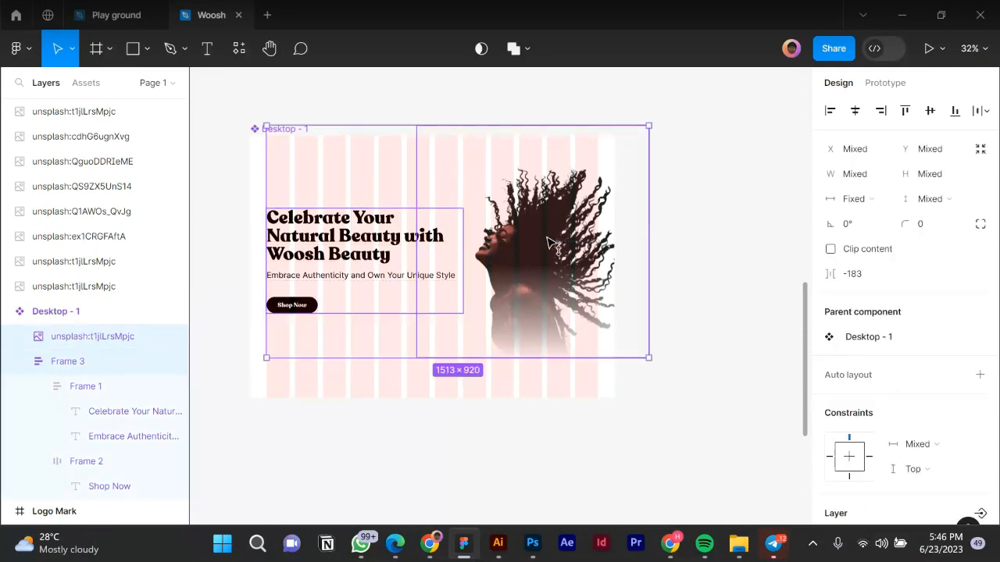
pyautogui.moveTo(549, 228); pyautogui.dragTo(551, 238)
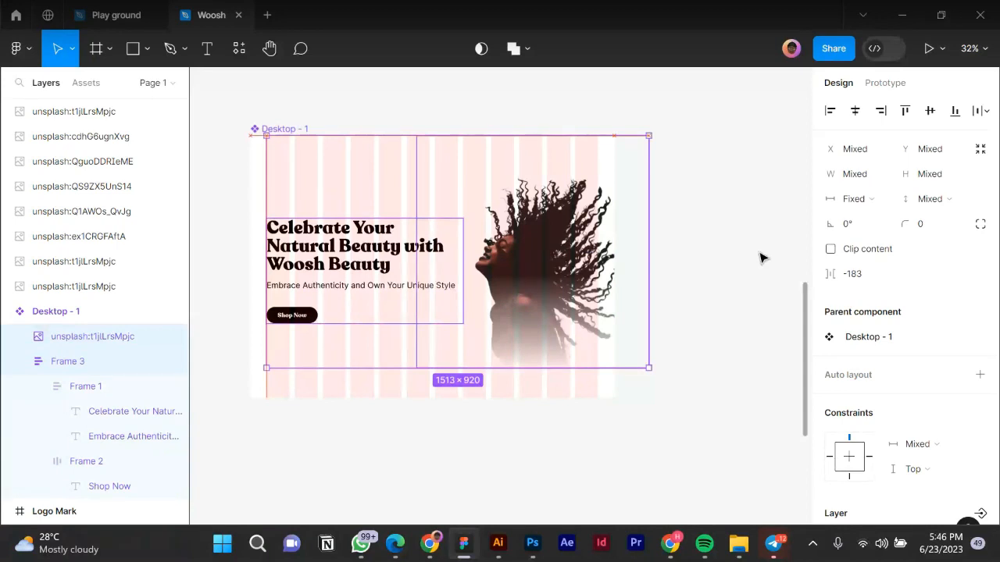
pyautogui.press('Escape')
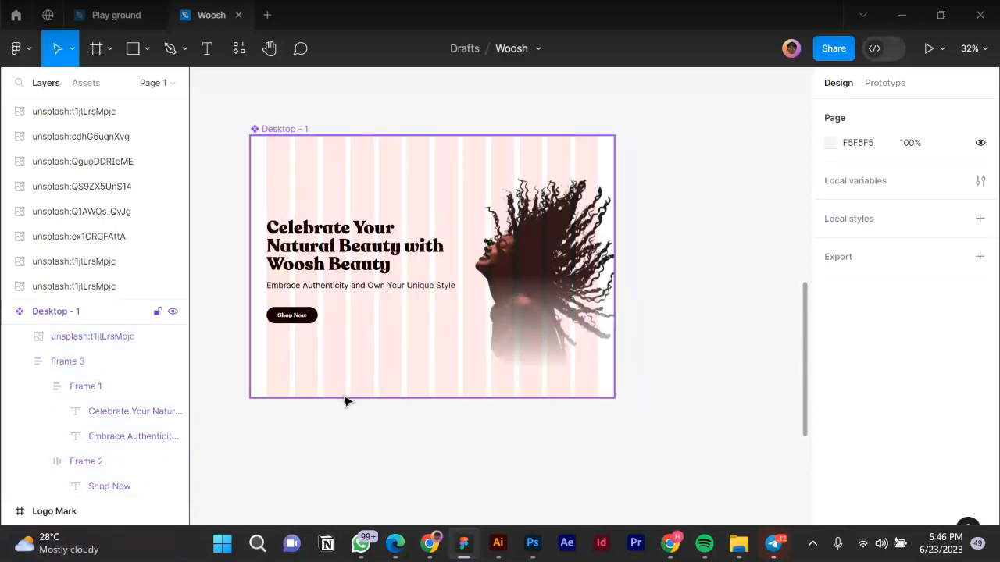
# Shorten the Desktop - 1 frame to exactly 1440×920.
pyautogui.click(343, 397)
pyautogui.moveTo(343, 397); pyautogui.dragTo(347, 368)
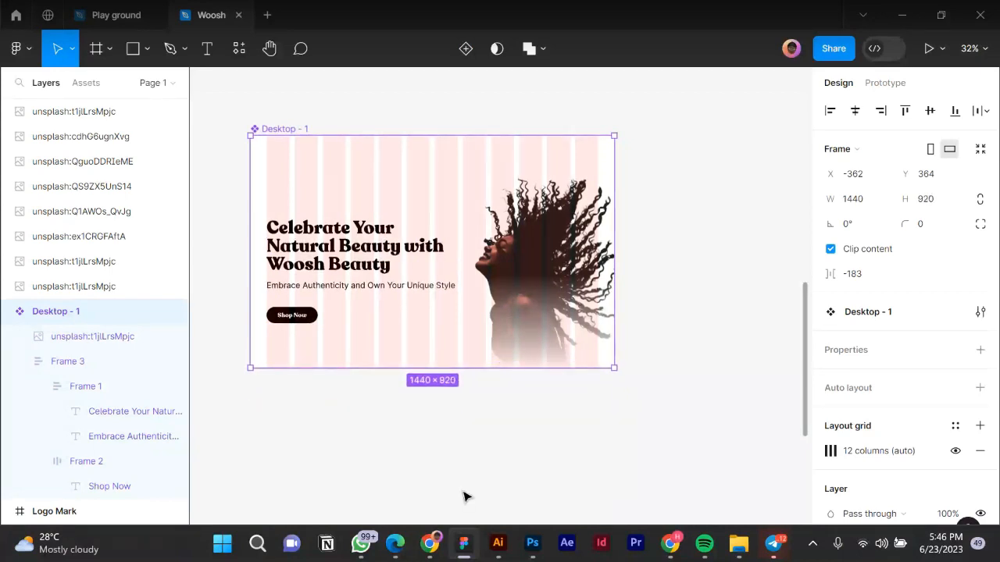
pyautogui.click(414, 375)
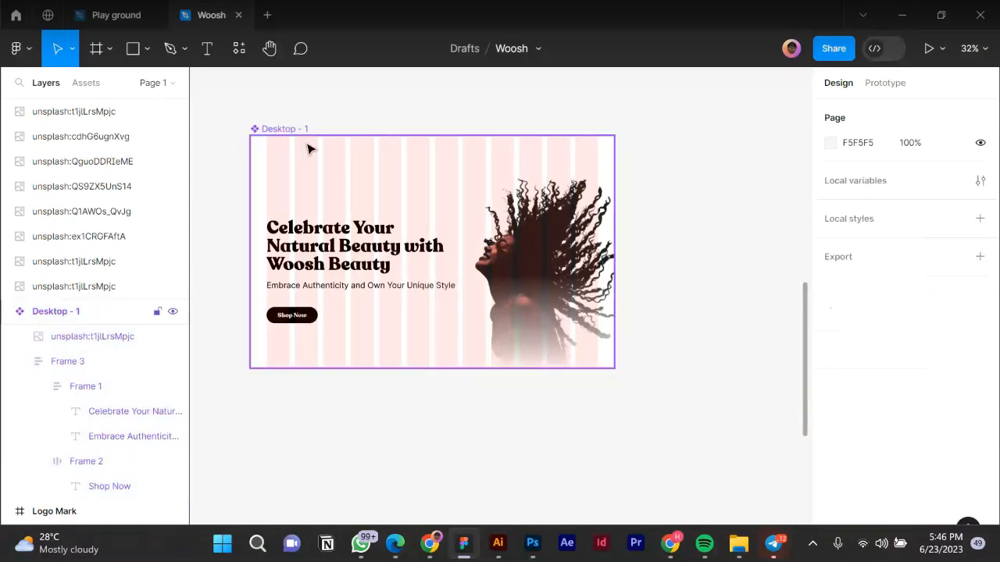
# Preview the Woosh hero in the figma.com/mirror tab in Chrome, scrolling through headline, subtitle and Shop Now.
pyautogui.click(429, 544)
pyautogui.scroll(-3, 468, 380)
pyautogui.scroll(2, 469, 373)
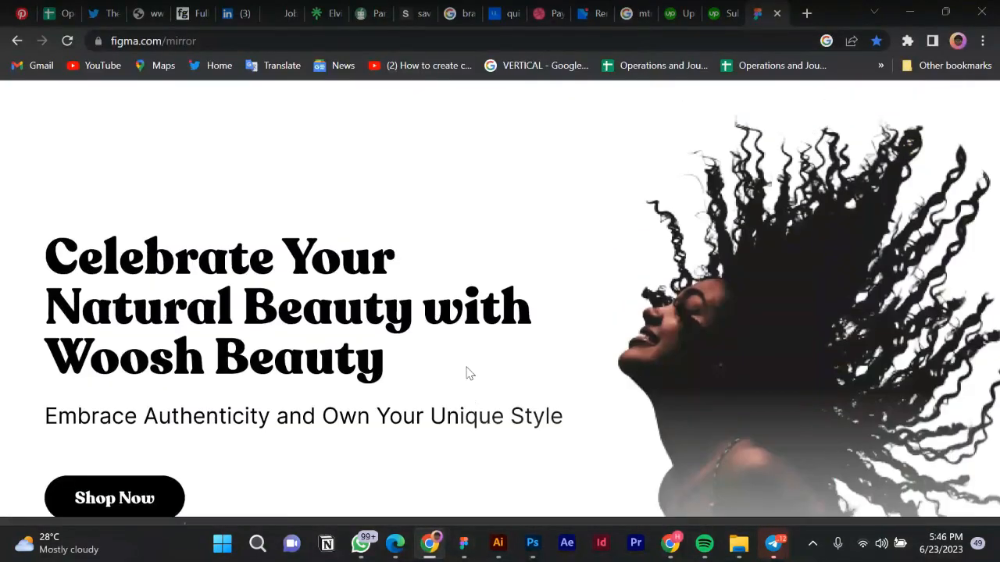
pyautogui.scroll(-2, 469, 373)
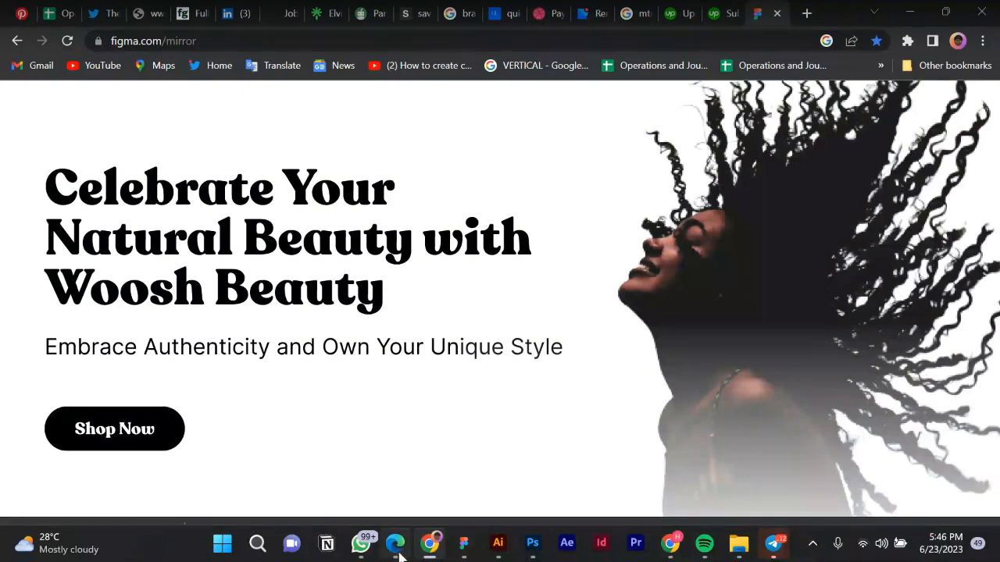
# Back in Figma, move the spare lower curly-hair photo off to the right.
pyautogui.moveTo(464, 545)
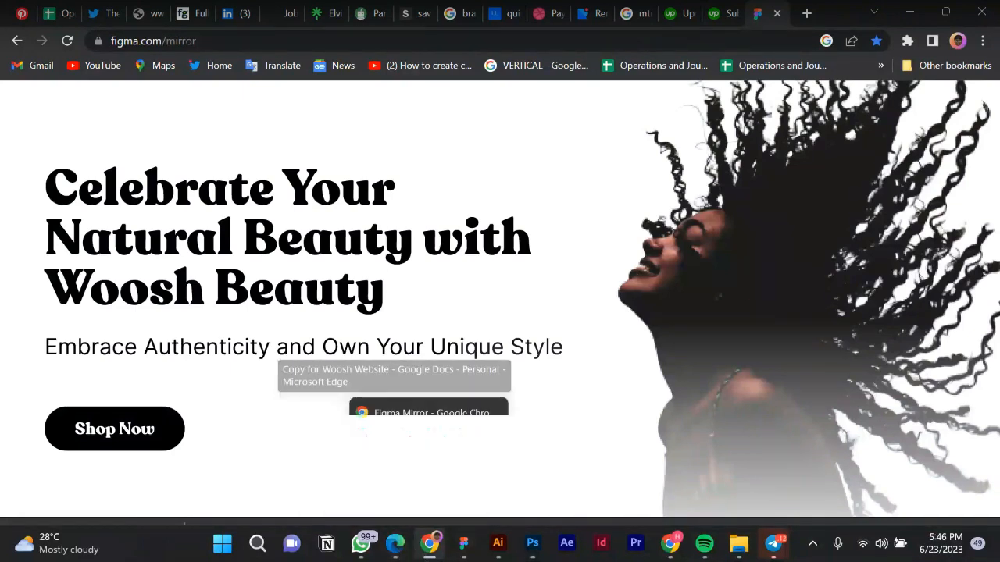
pyautogui.click(463, 448)
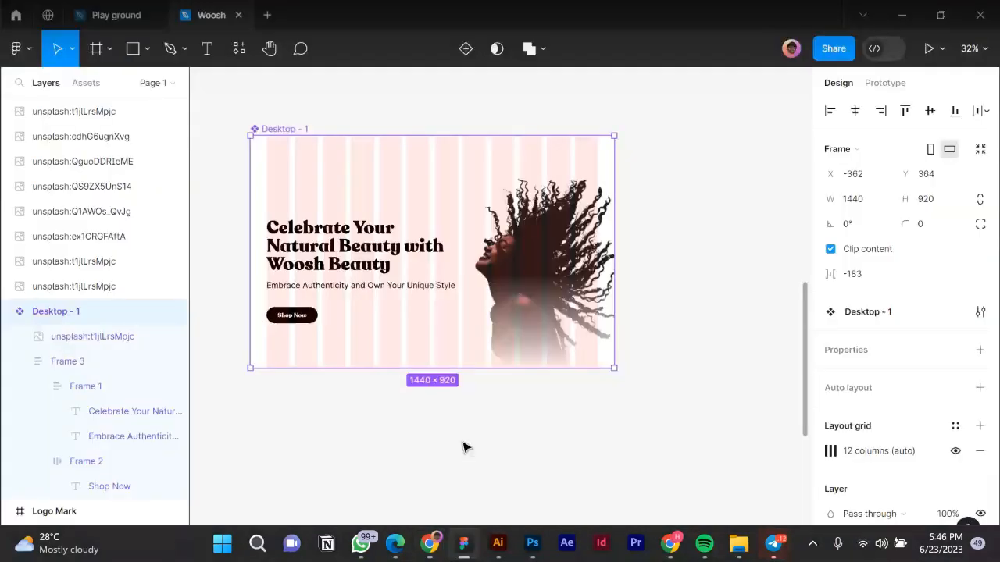
pyautogui.scroll(-3, 667, 353)
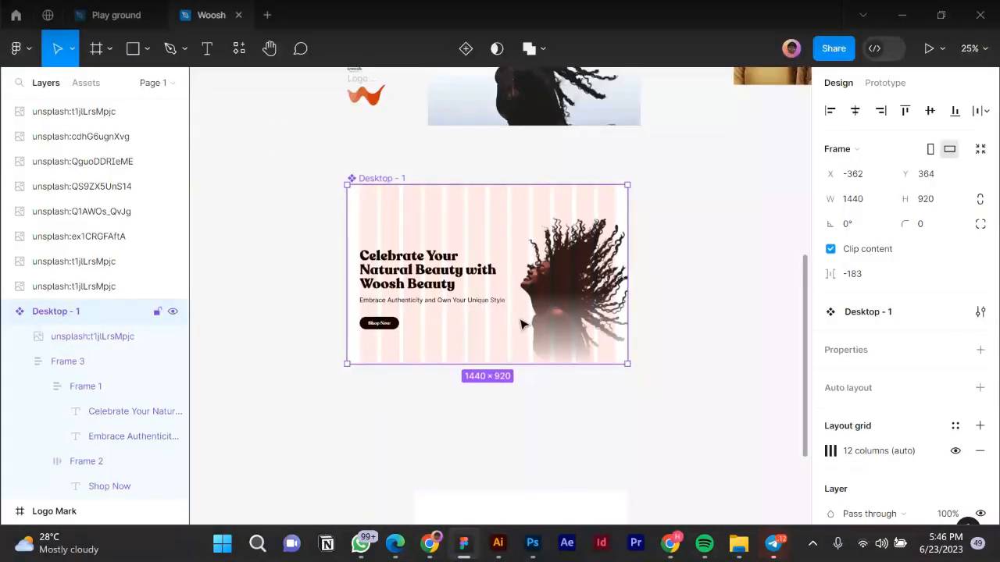
pyautogui.scroll(-2, 539, 328)
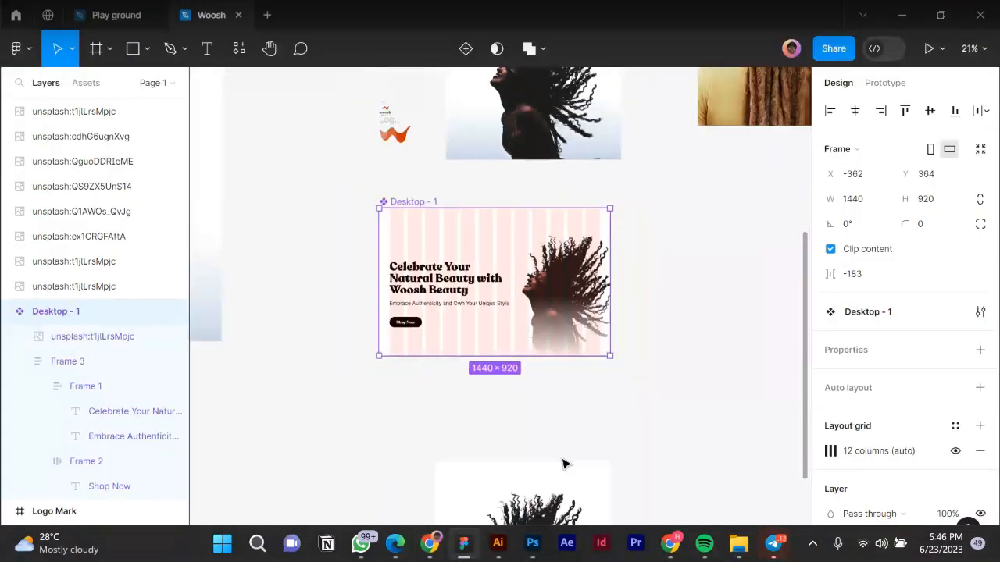
pyautogui.click(509, 477)
pyautogui.scroll(-2, 515, 403)
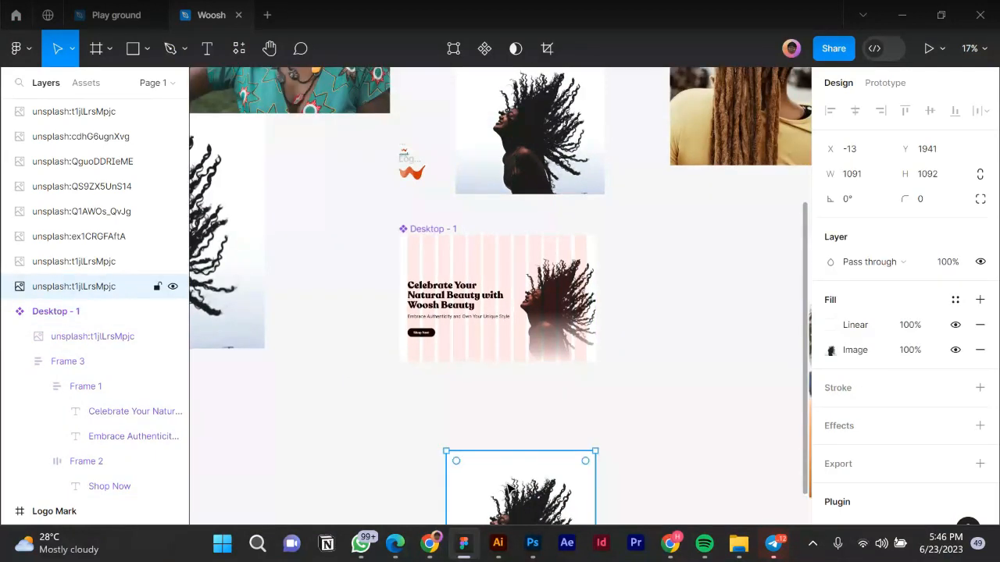
pyautogui.moveTo(507, 484); pyautogui.dragTo(736, 491)
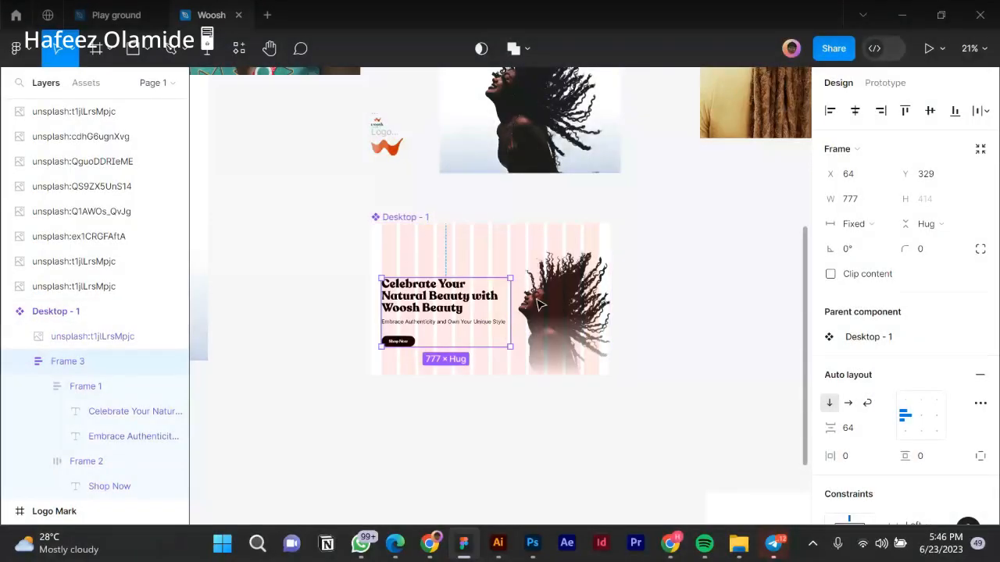
# Nudge the hero photo and text block down a few pixels.
pyautogui.keyDown('shift'); pyautogui.click(539, 304); pyautogui.keyUp('shift')
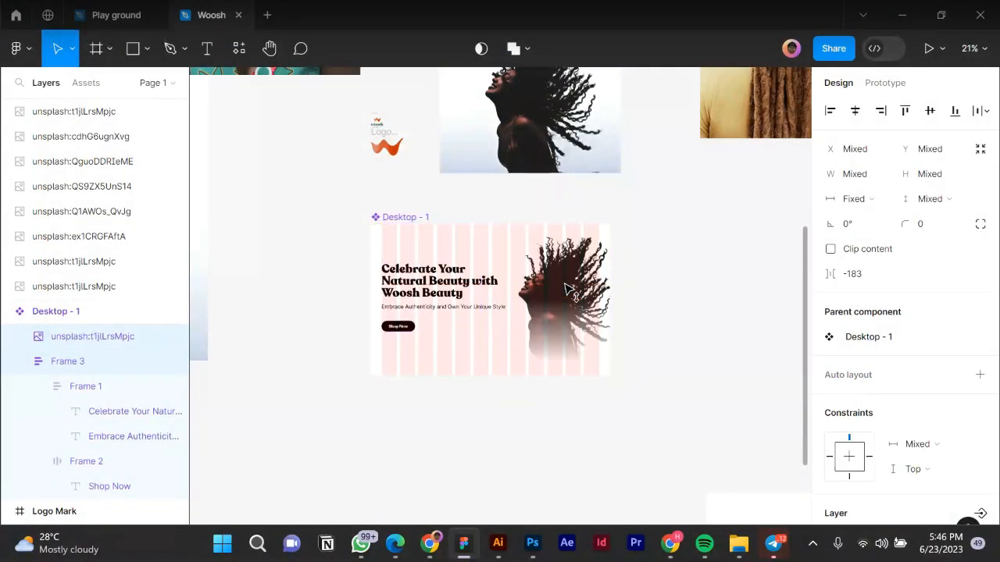
pyautogui.moveTo(568, 291); pyautogui.dragTo(568, 295)
pyautogui.press('Down')
pyautogui.press('Down')
pyautogui.press('Down')
pyautogui.press('Down')
pyautogui.press('Down')
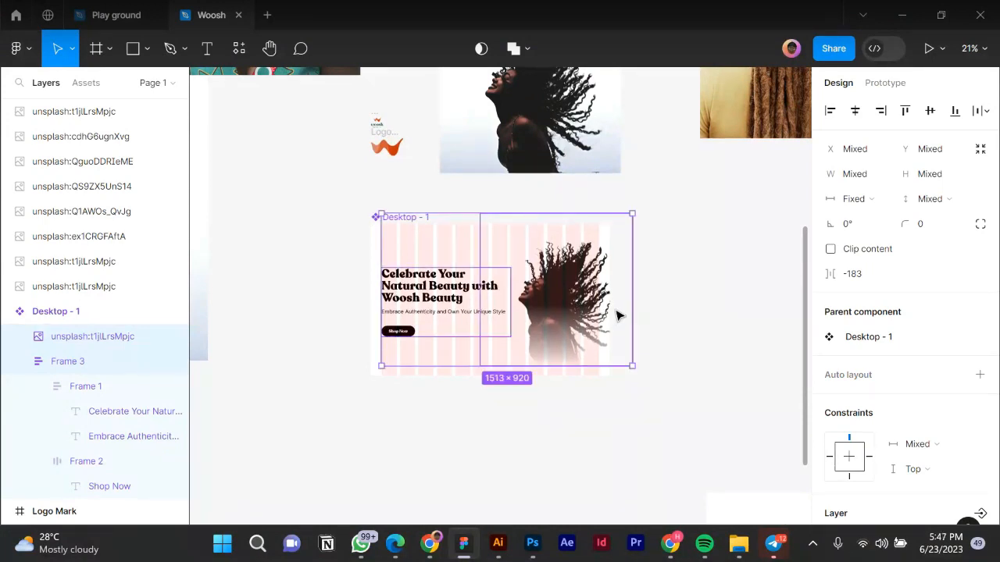
pyautogui.click(703, 331)
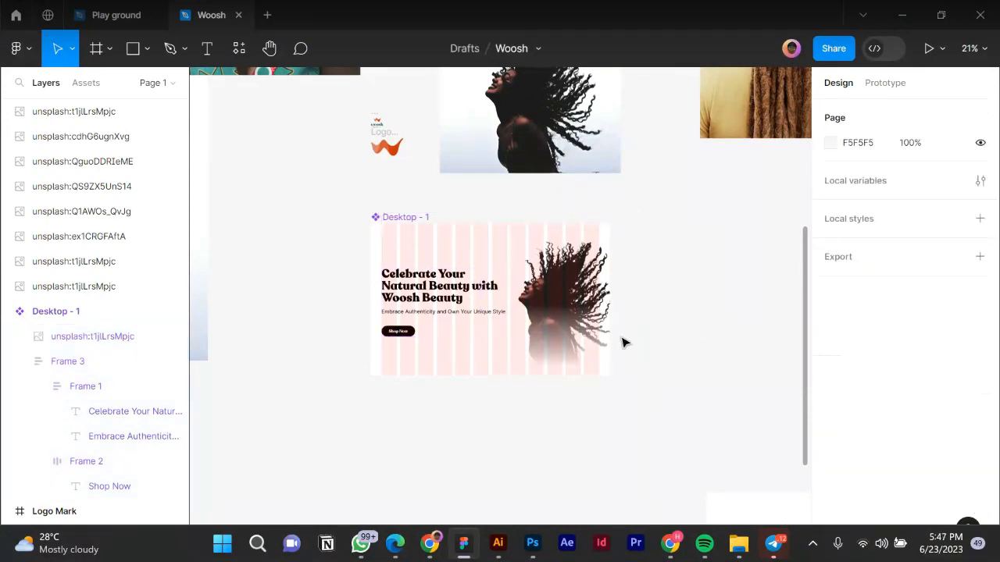
pyautogui.click(396, 545)
pyautogui.scroll(5, 379, 272)
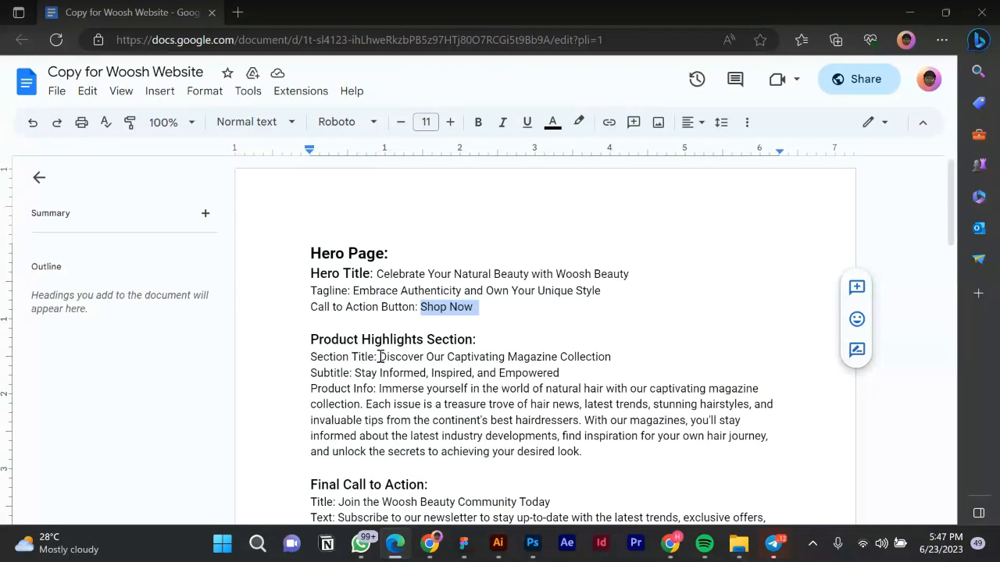
pyautogui.moveTo(380, 356); pyautogui.dragTo(606, 356)
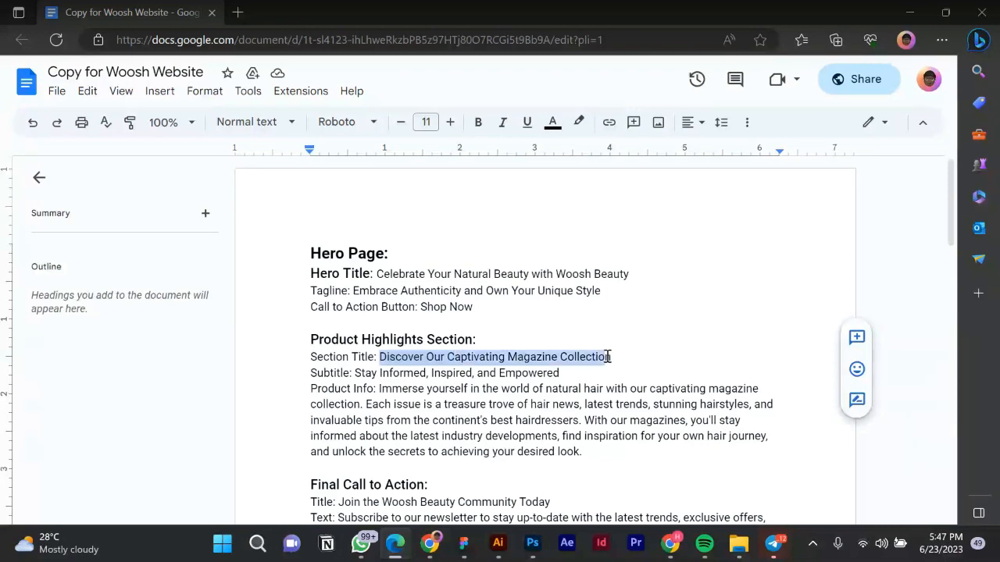
pyautogui.hotkey('alt', 'Tab')
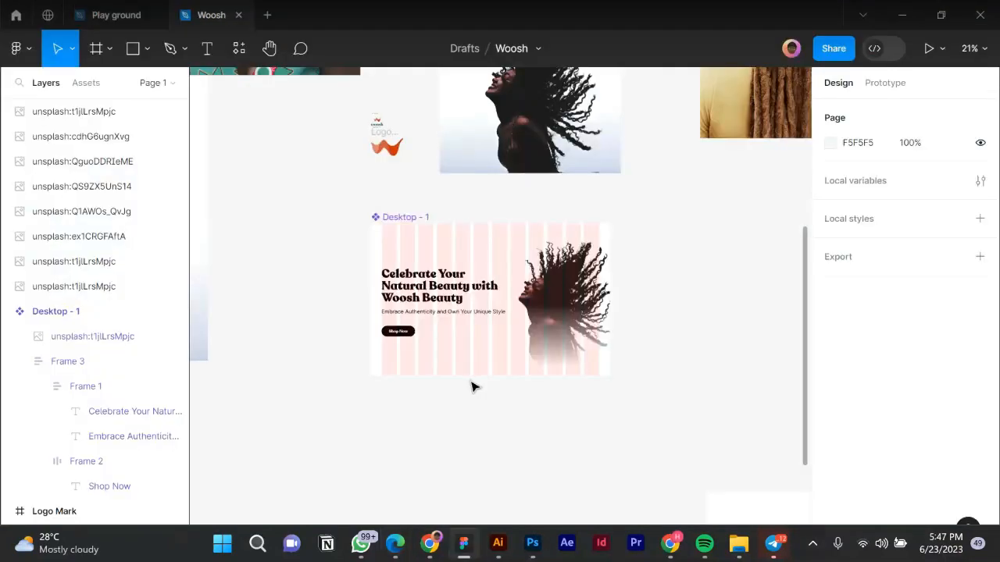
# Alt-drag Desktop - 1 to create its copy Desktop - 2, placed 135 px below.
pyautogui.click(408, 221)
pyautogui.scroll(-1, 408, 210)
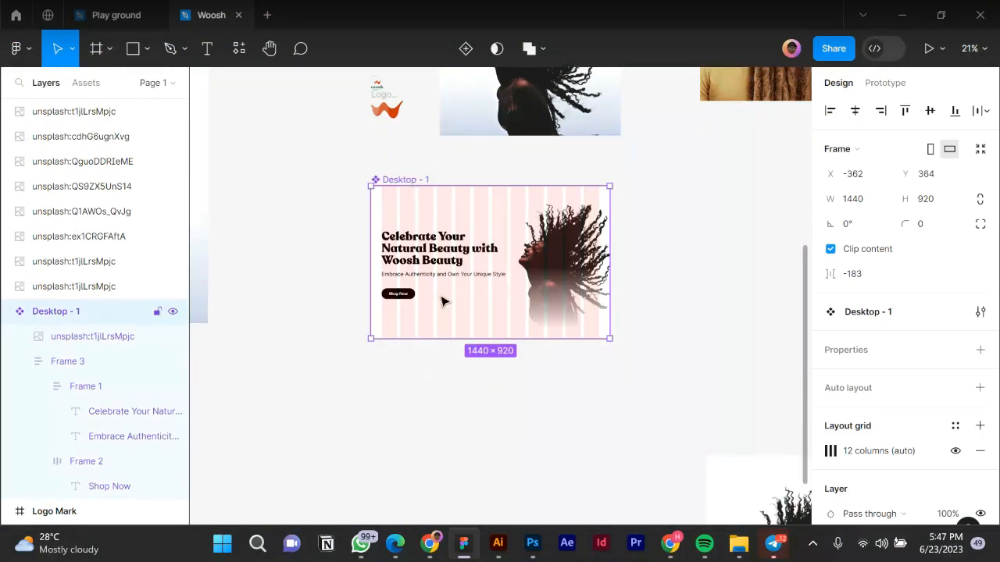
pyautogui.scroll(-2, 444, 311)
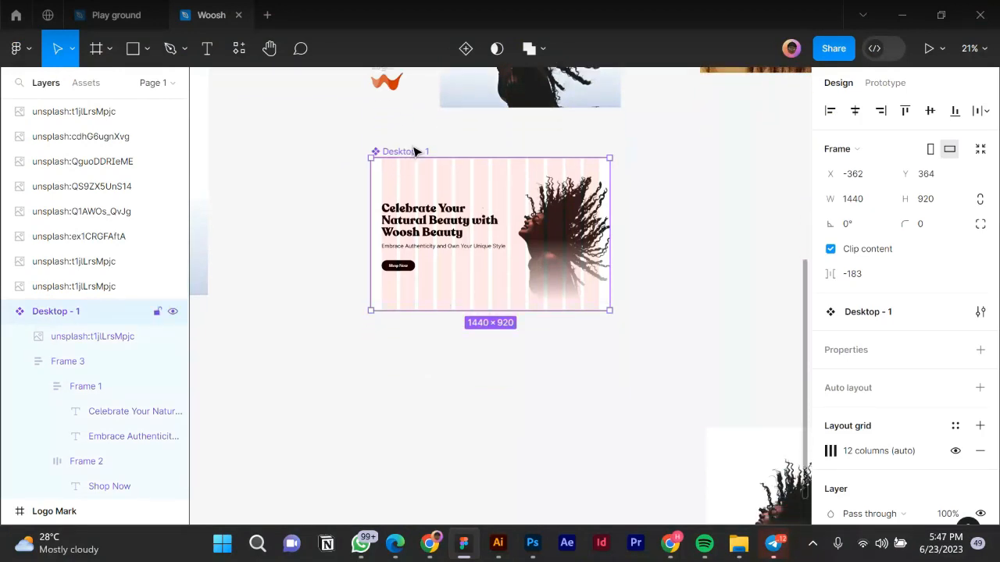
pyautogui.moveTo(414, 154); pyautogui.dragTo(426, 328)
pyautogui.press('Escape')
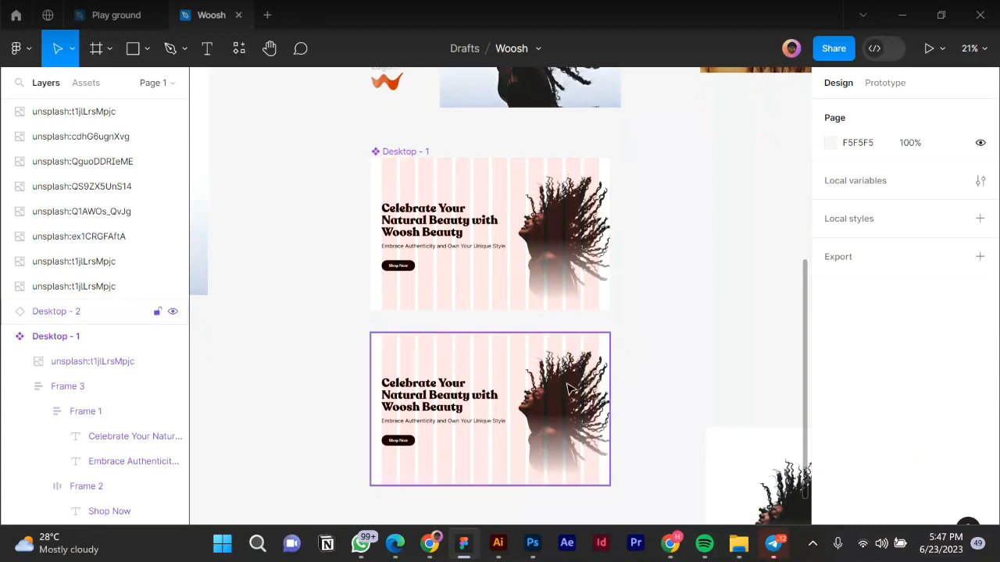
# Delete the hair photo fill from Desktop - 2's image rectangle and hide the empty rectangle.
pyautogui.click(562, 389)
pyautogui.doubleClick(566, 390)
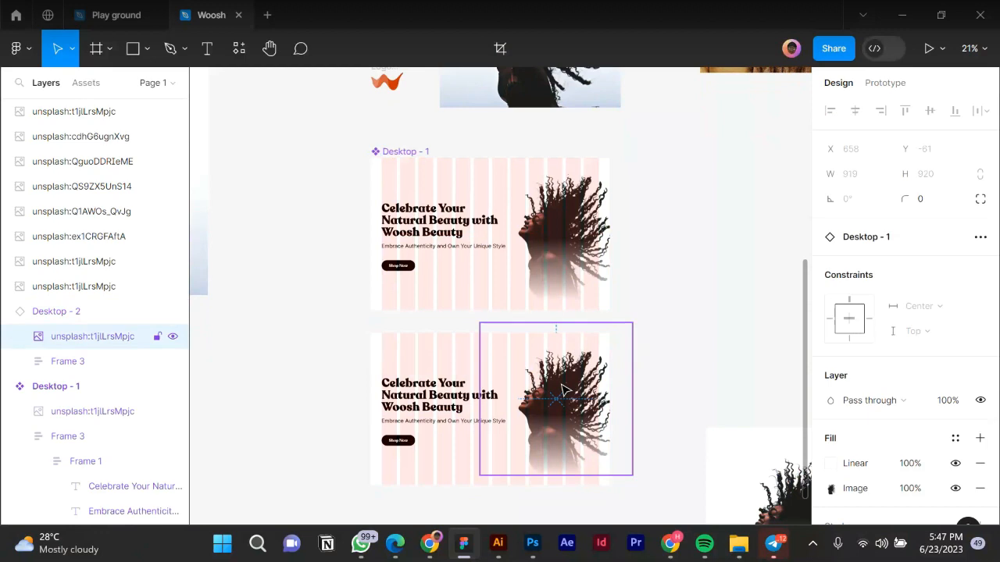
pyautogui.doubleClick(566, 390)
pyautogui.press('Delete')
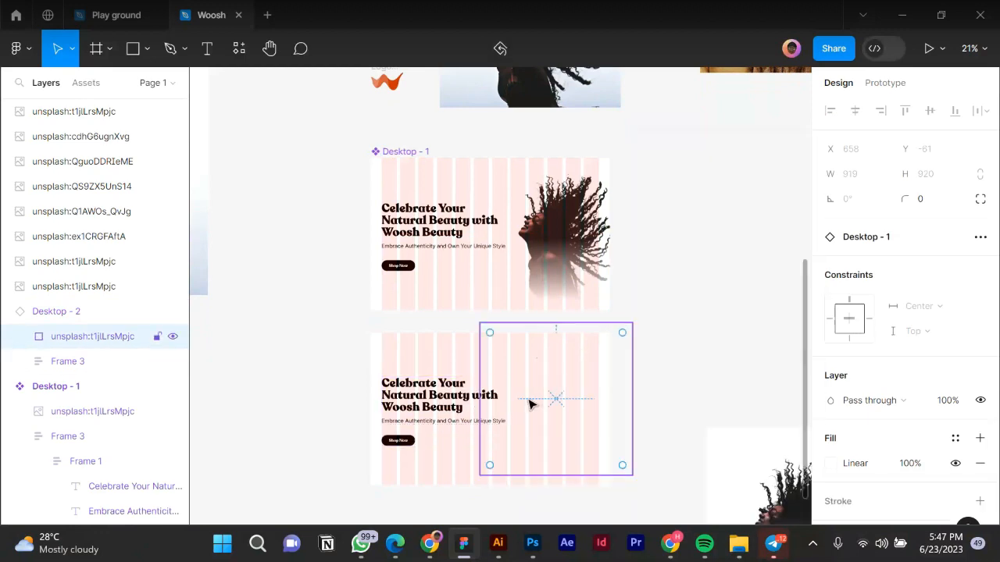
pyautogui.hotkey('ctrl', 'shift', 'h')
# Replace the Desktop - 2 headline with 'Discover Our Captivating Magazine Collection'.
pyautogui.click(427, 414)
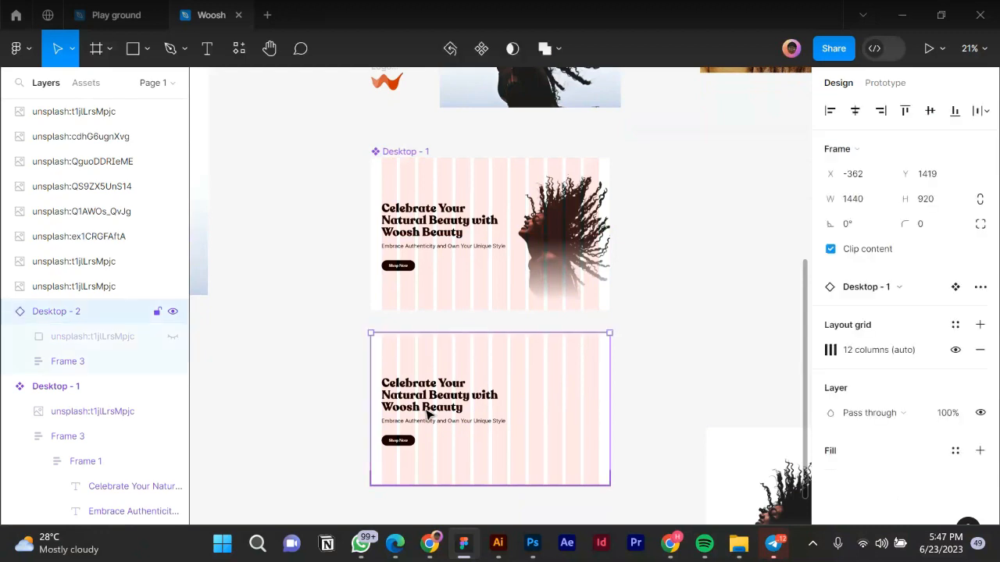
pyautogui.doubleClick(427, 414)
pyautogui.click(427, 414)
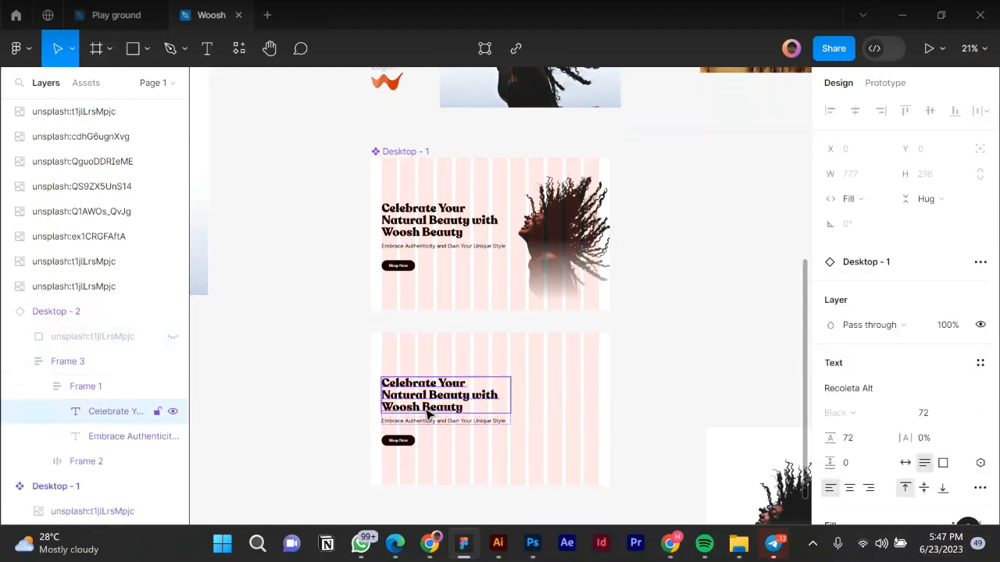
pyautogui.doubleClick(427, 414)
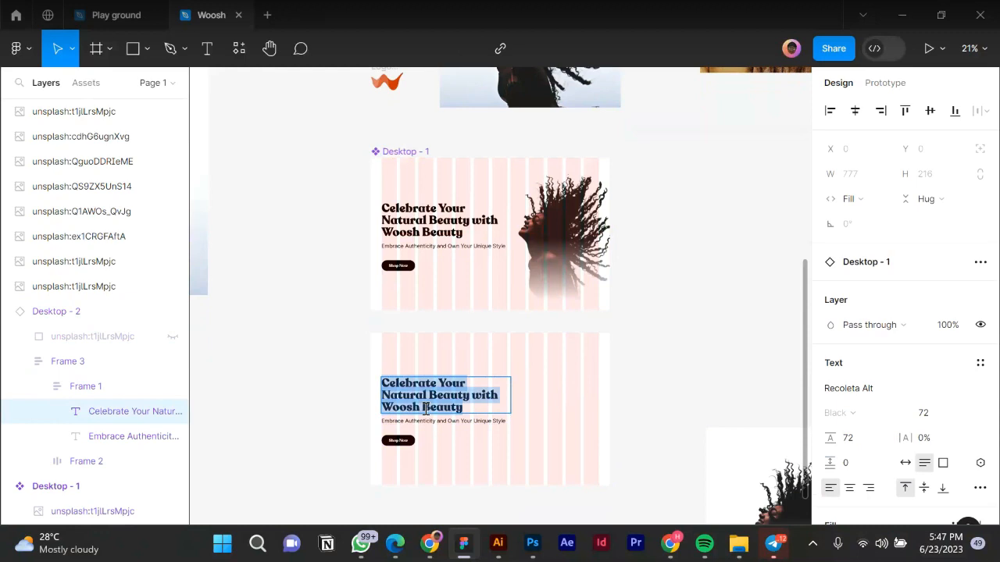
pyautogui.write('Discover Our Captivating Magazine Collection')
pyautogui.scroll(2, 471, 499)
pyautogui.press('Escape')
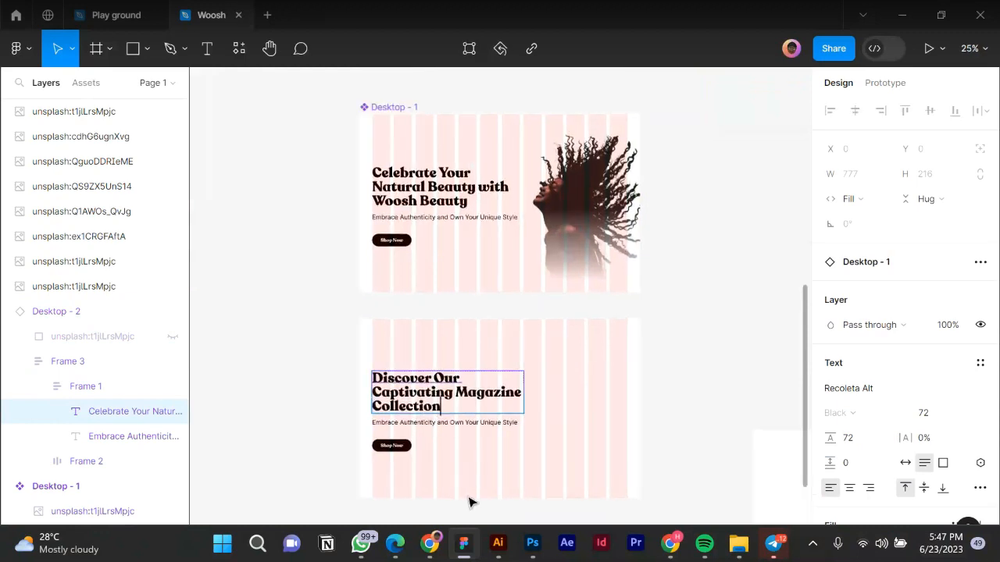
# Inspect the context actions for Desktop - 2's Frame 3 and Frame 1 without changing anything.
pyautogui.click(444, 416)
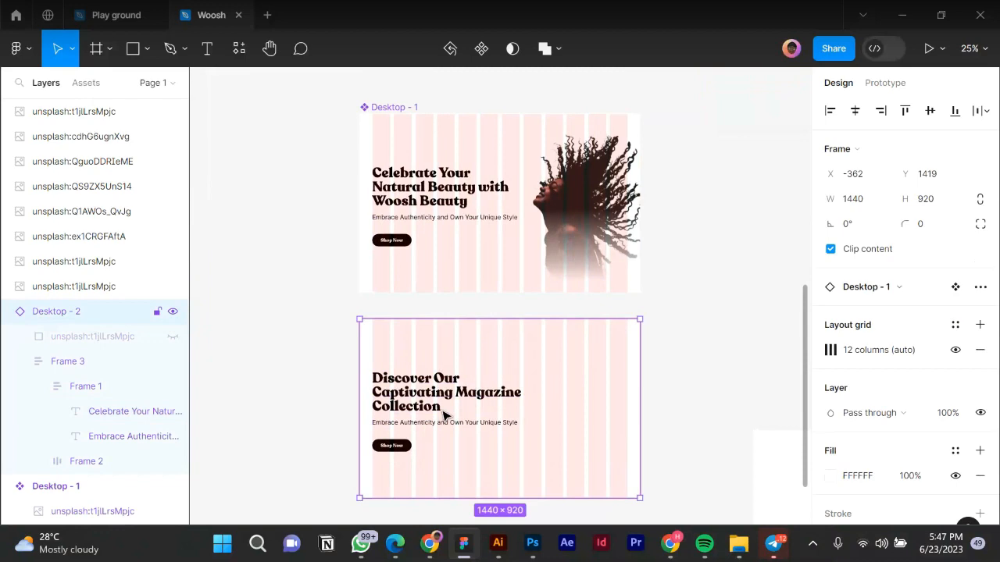
pyautogui.doubleClick(443, 416)
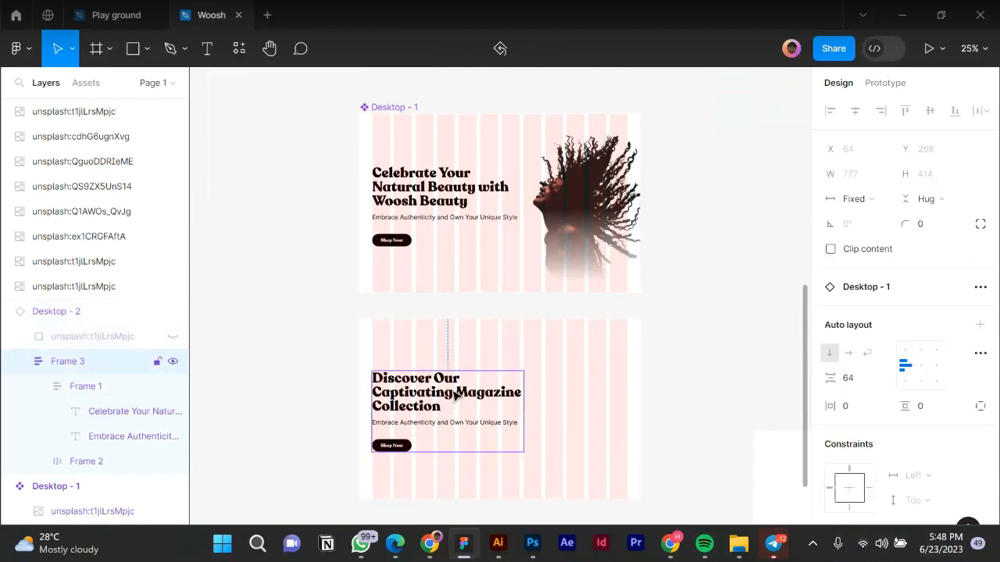
pyautogui.rightClick(453, 393)
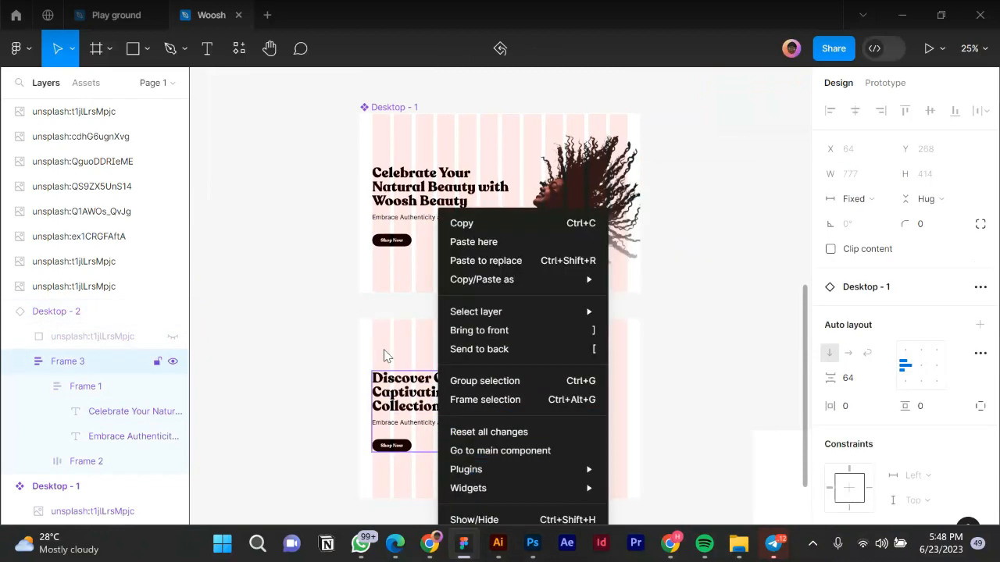
pyautogui.click(420, 402)
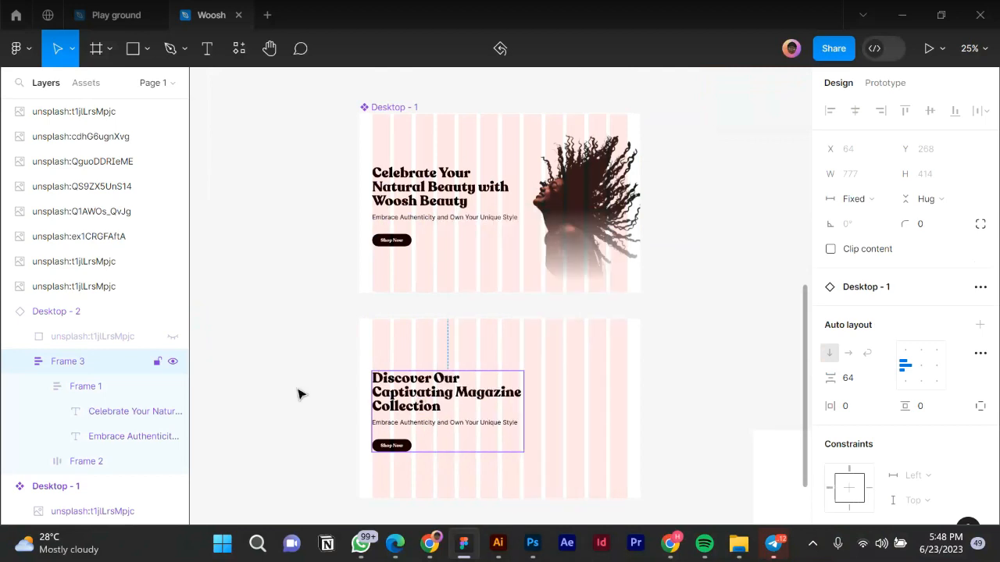
pyautogui.press('Escape')
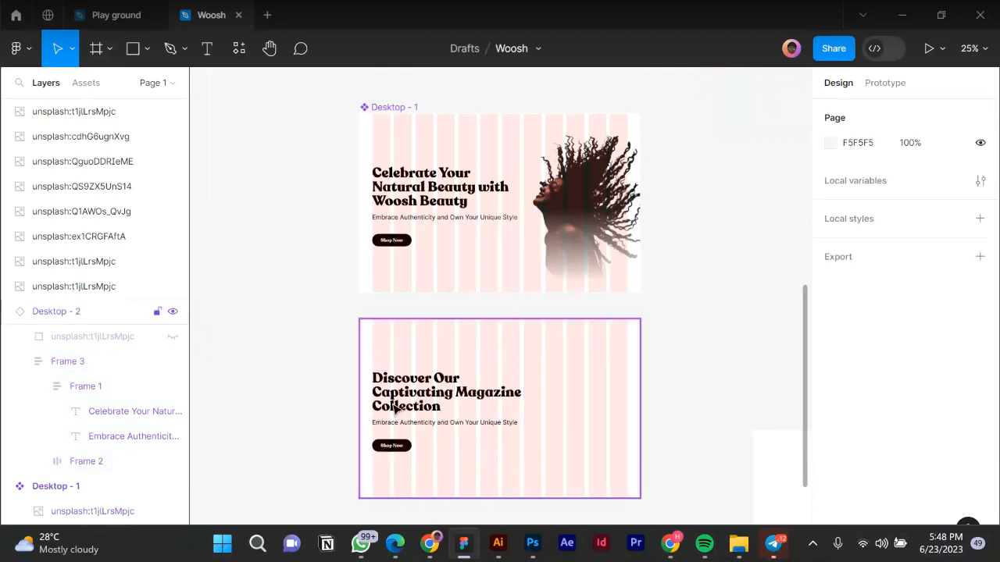
pyautogui.click(394, 406)
pyautogui.doubleClick(394, 406)
pyautogui.doubleClick(395, 407)
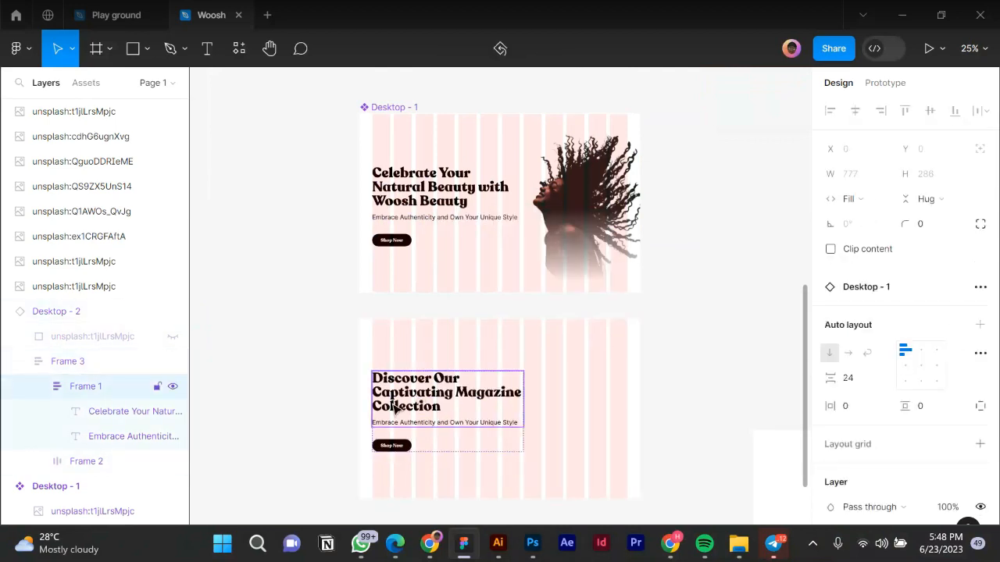
pyautogui.rightClick(394, 407)
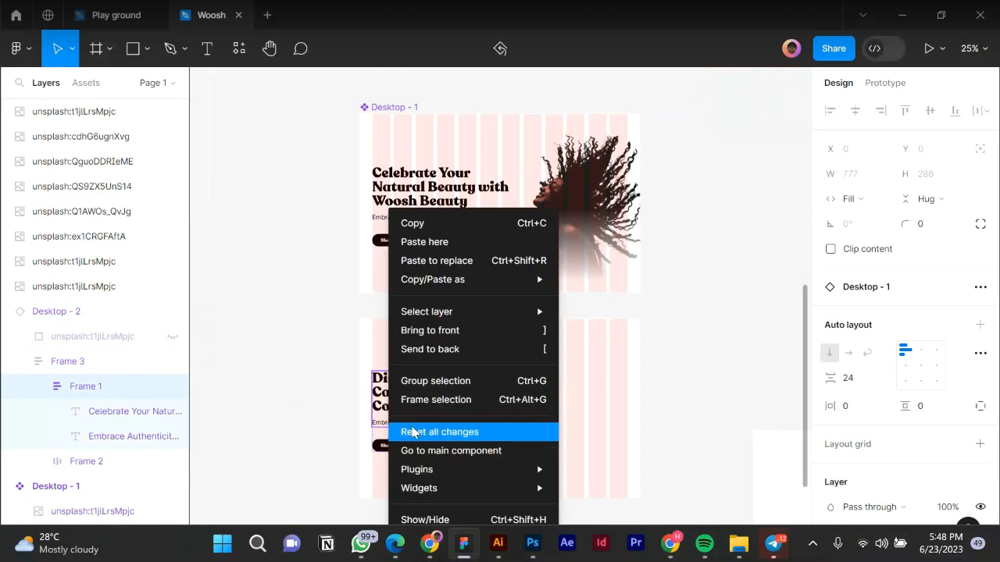
pyautogui.click(301, 267)
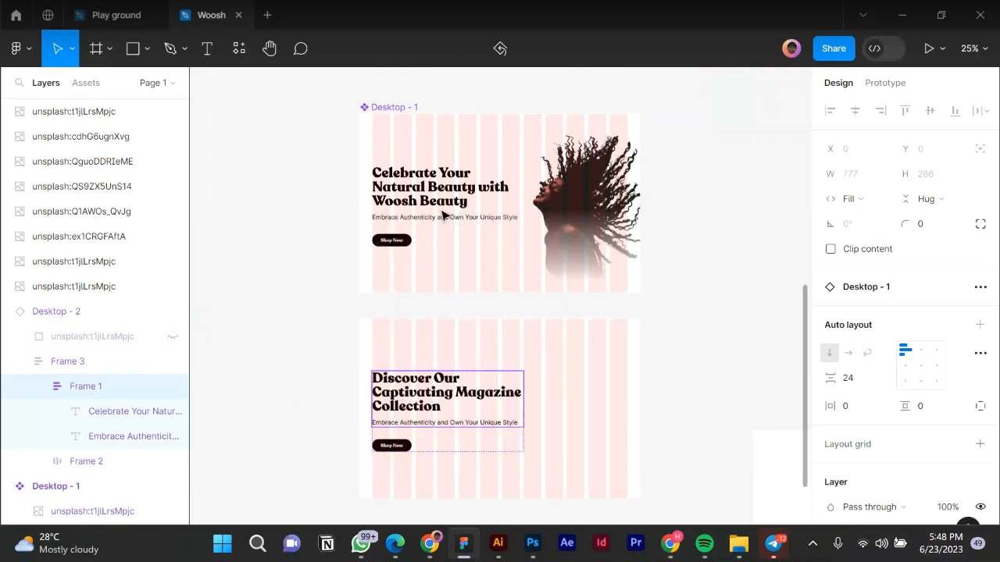
pyautogui.click(427, 192)
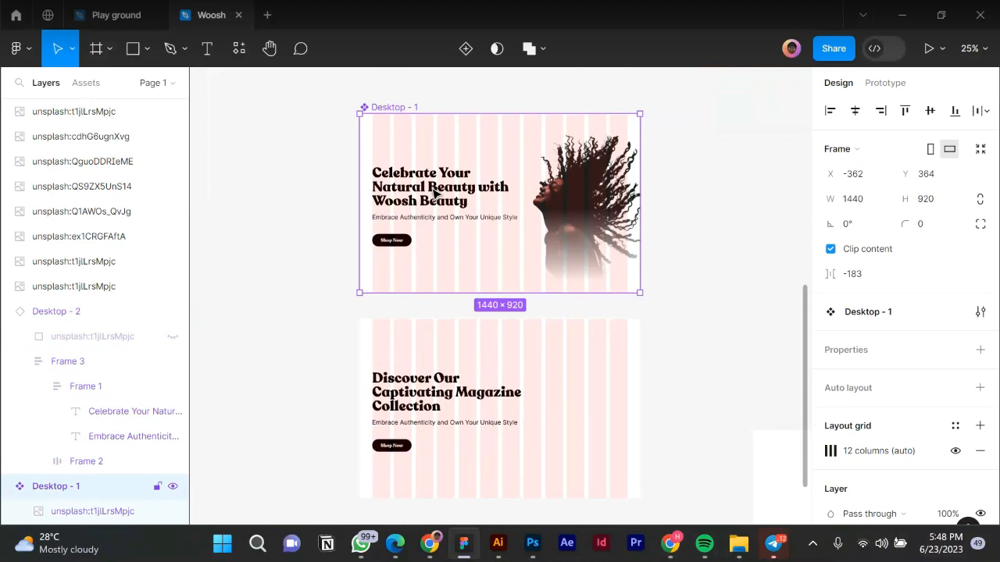
# Detach Desktop - 2 from the Desktop - 1 component.
pyautogui.click(405, 414)
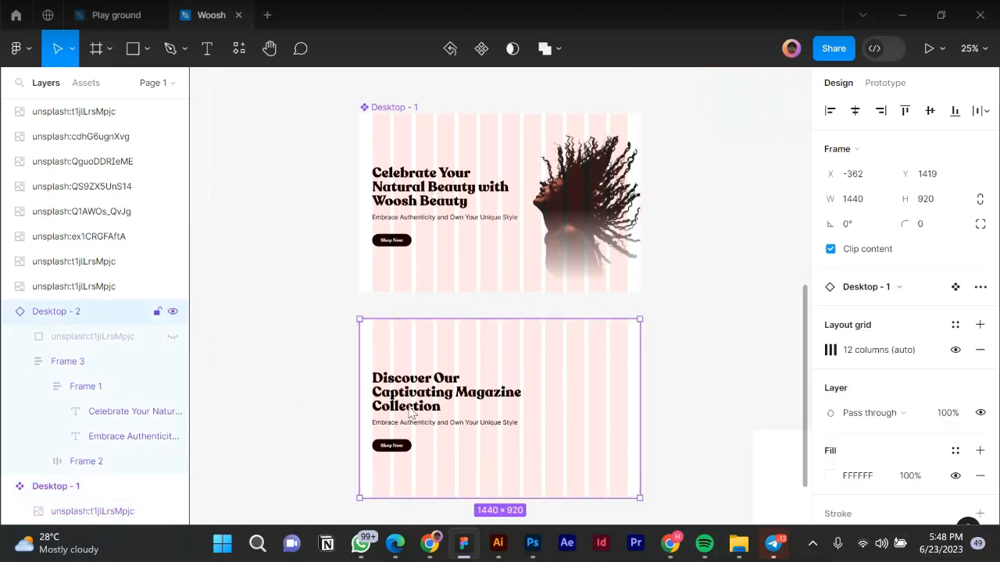
pyautogui.rightClick(405, 415)
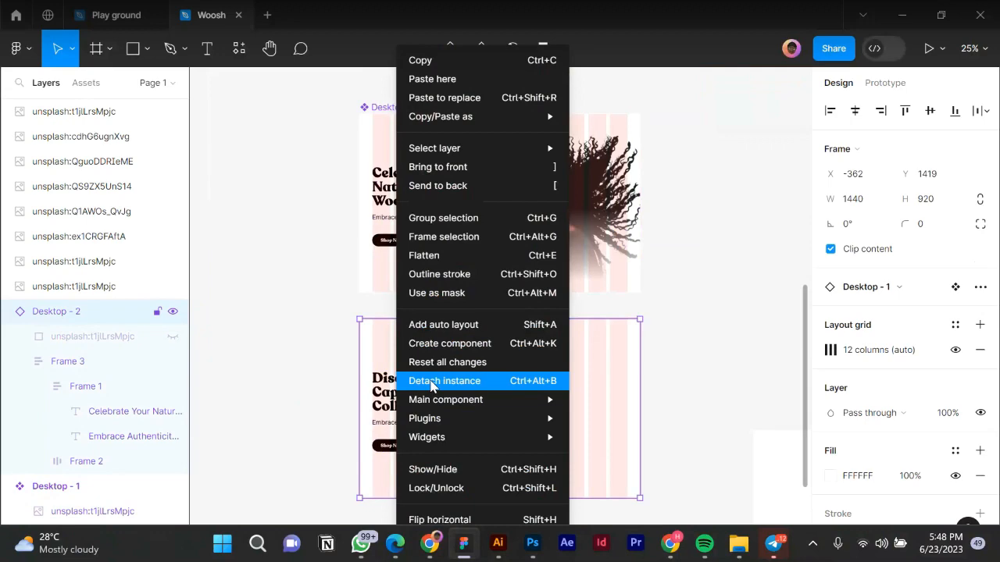
pyautogui.click(431, 382)
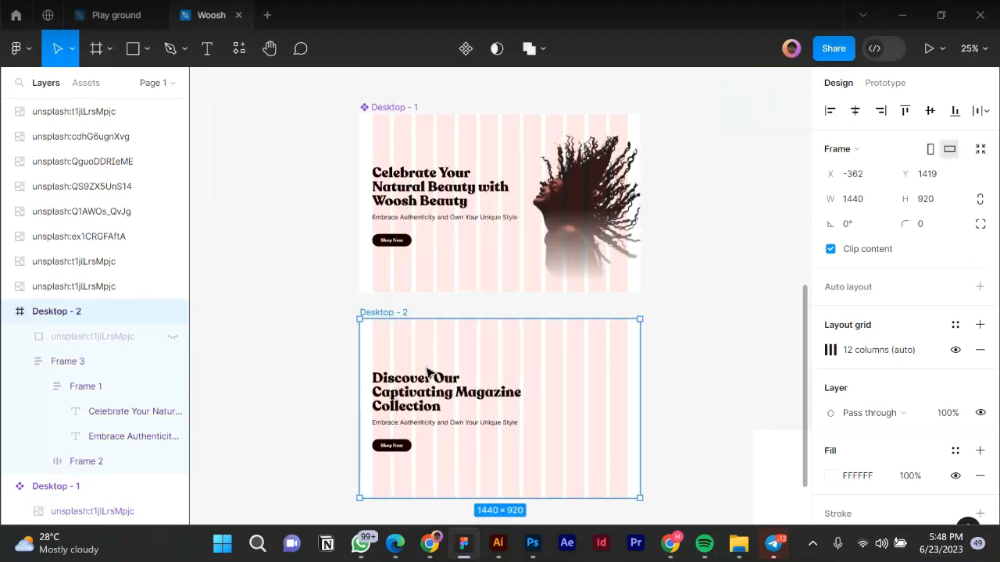
pyautogui.click(399, 117)
pyautogui.rightClick(389, 121)
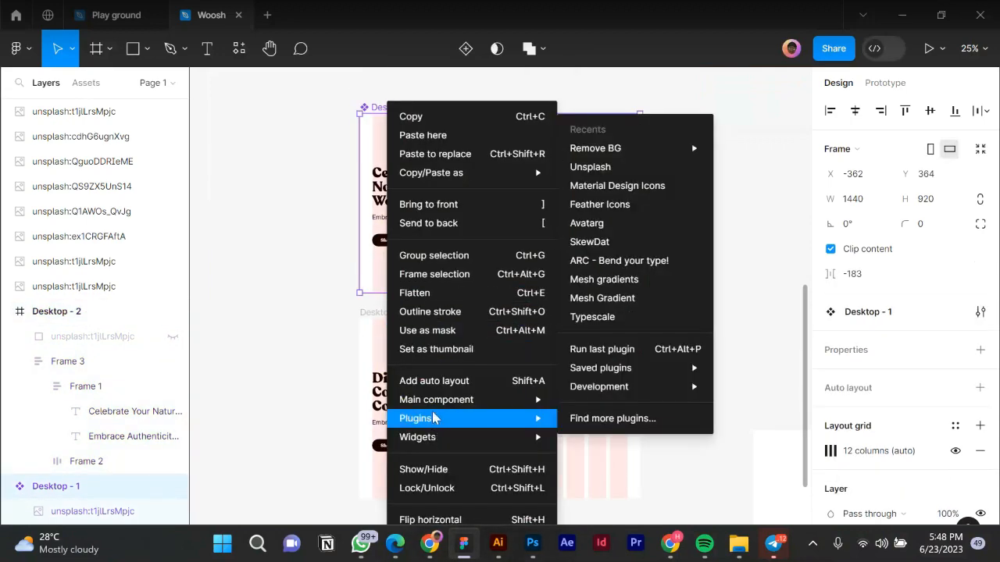
pyautogui.click(320, 209)
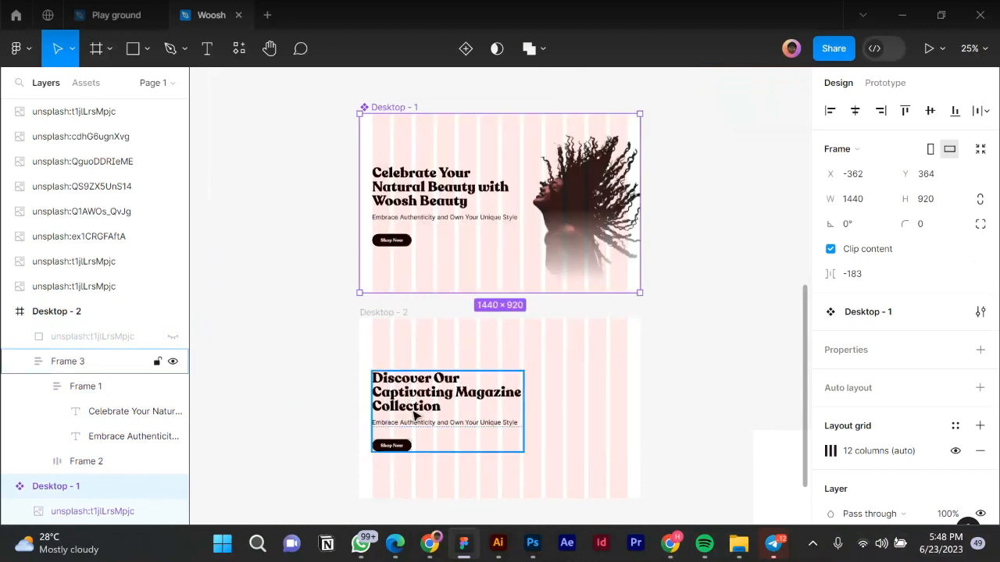
# Ungroup Frame 1 so the headline and subtitle become separate text layers.
pyautogui.click(415, 415)
pyautogui.click(416, 414)
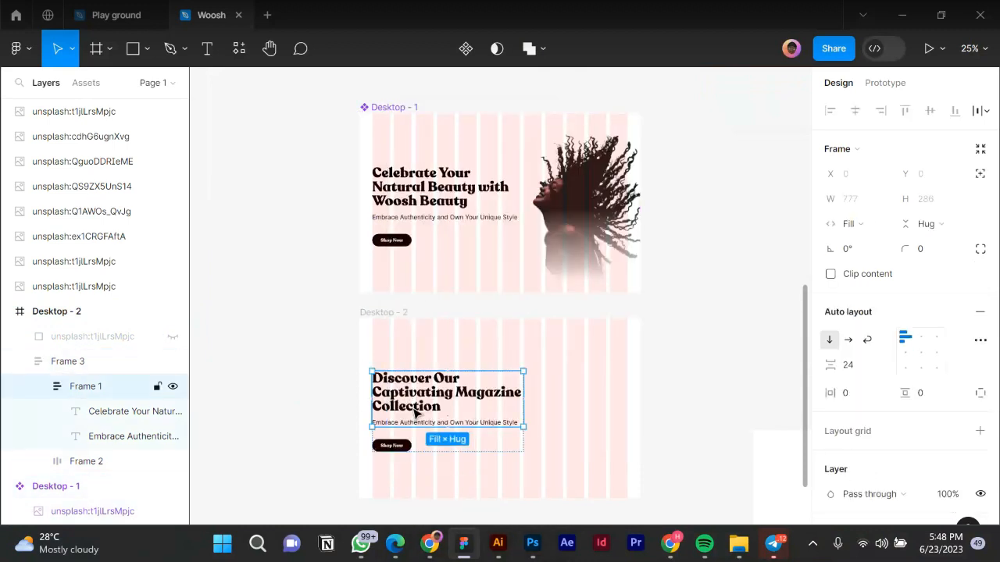
pyautogui.rightClick(431, 389)
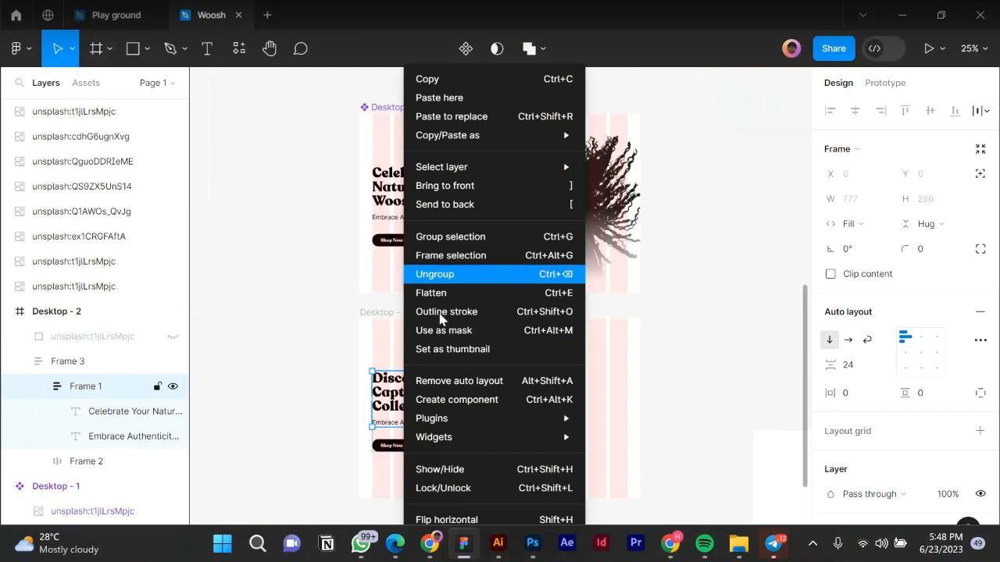
pyautogui.hotkey('ctrl', 'BackSpace')
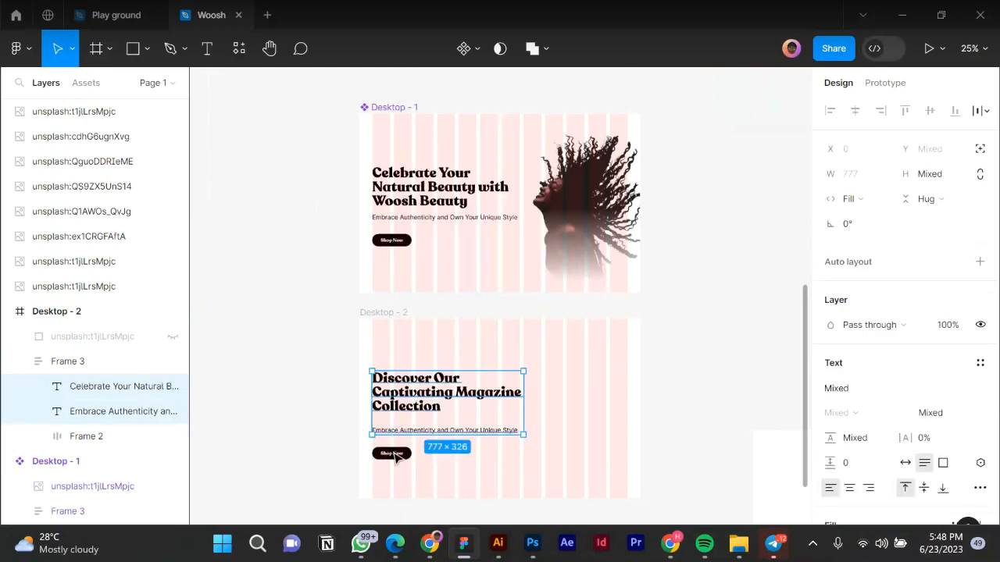
pyautogui.press('Tab')
pyautogui.click(397, 408)
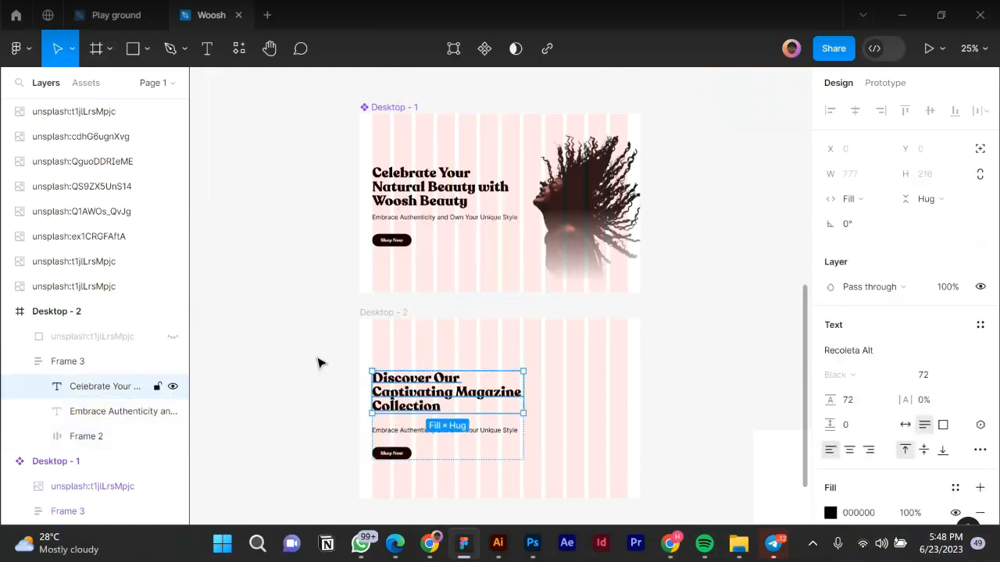
pyautogui.press('Escape')
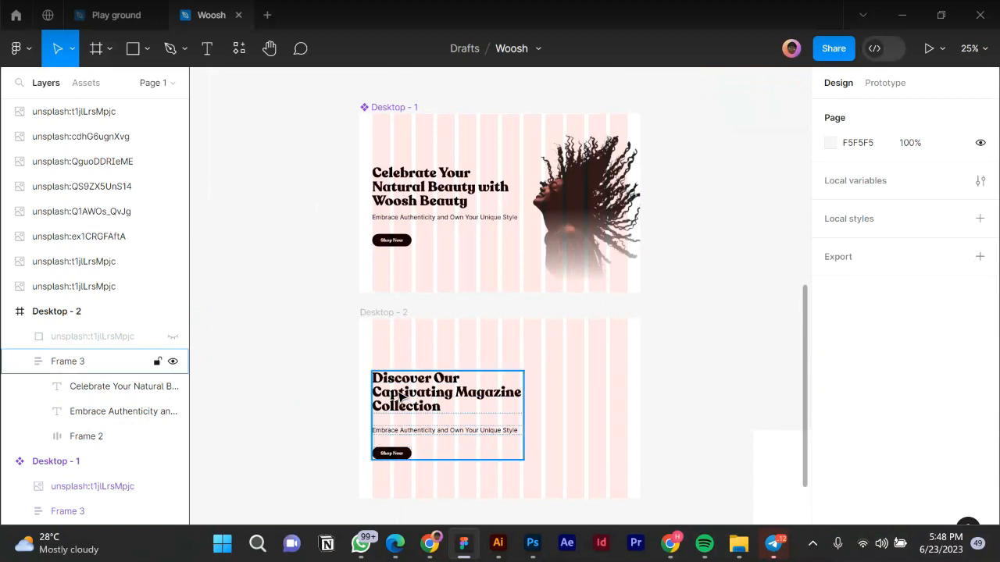
# Ungroup Frame 3 so its contents sit directly inside Desktop - 2.
pyautogui.click(400, 395)
pyautogui.rightClick(403, 311)
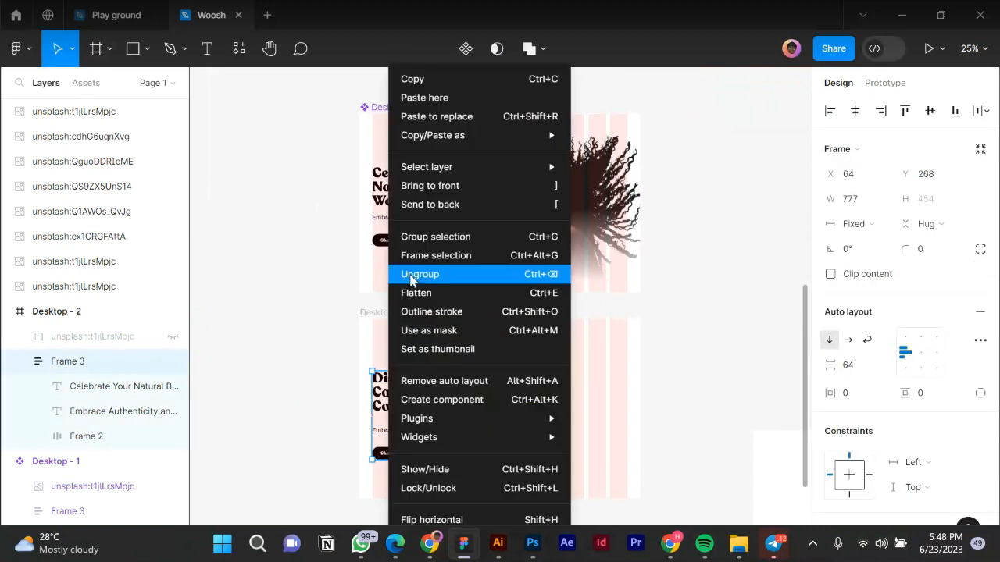
pyautogui.click(410, 276)
pyautogui.press('Escape')
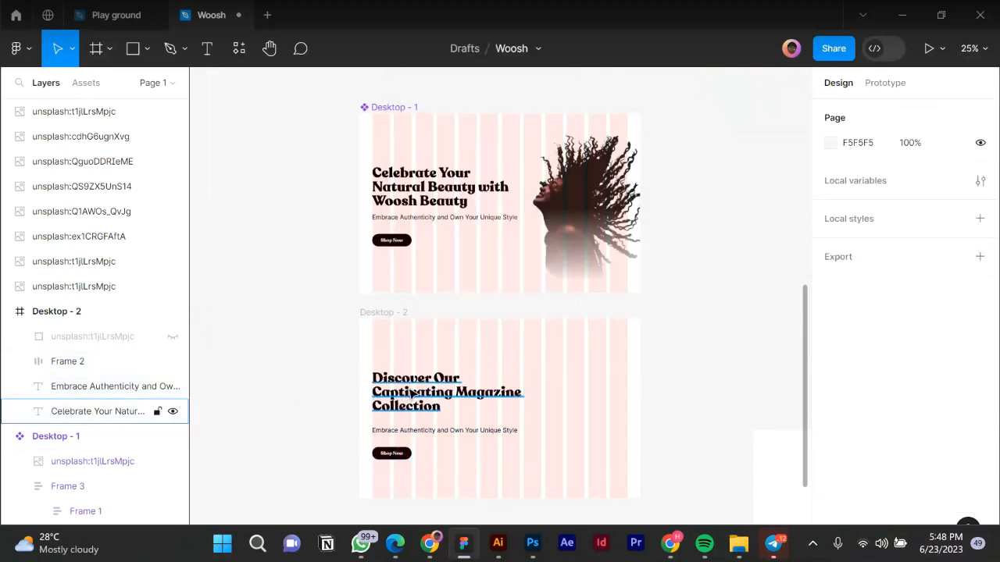
# Move the headline up near the top of Desktop - 2 and widen its text box.
pyautogui.click(412, 397)
pyautogui.moveTo(410, 396); pyautogui.dragTo(410, 359)
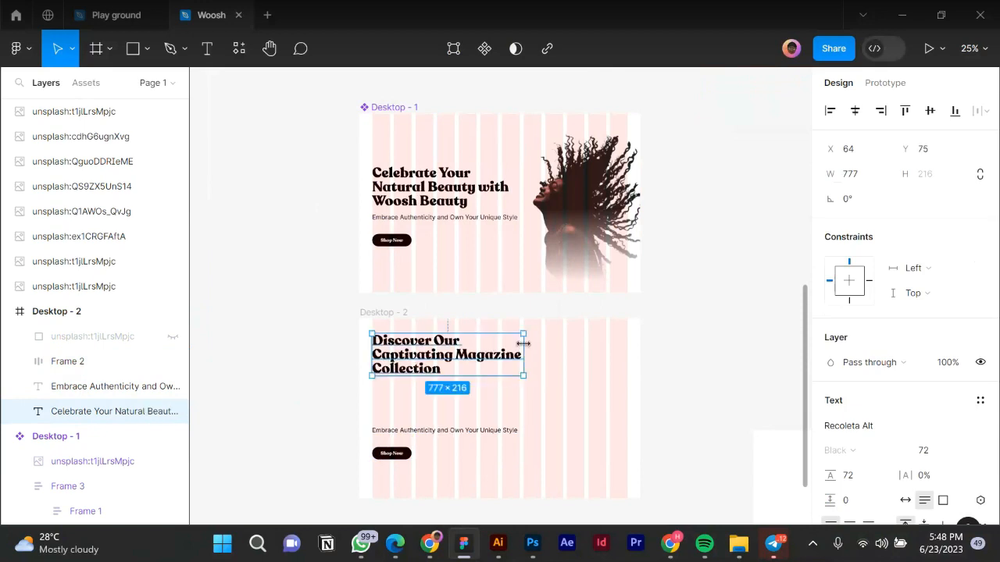
pyautogui.moveTo(536, 342); pyautogui.dragTo(628, 346)
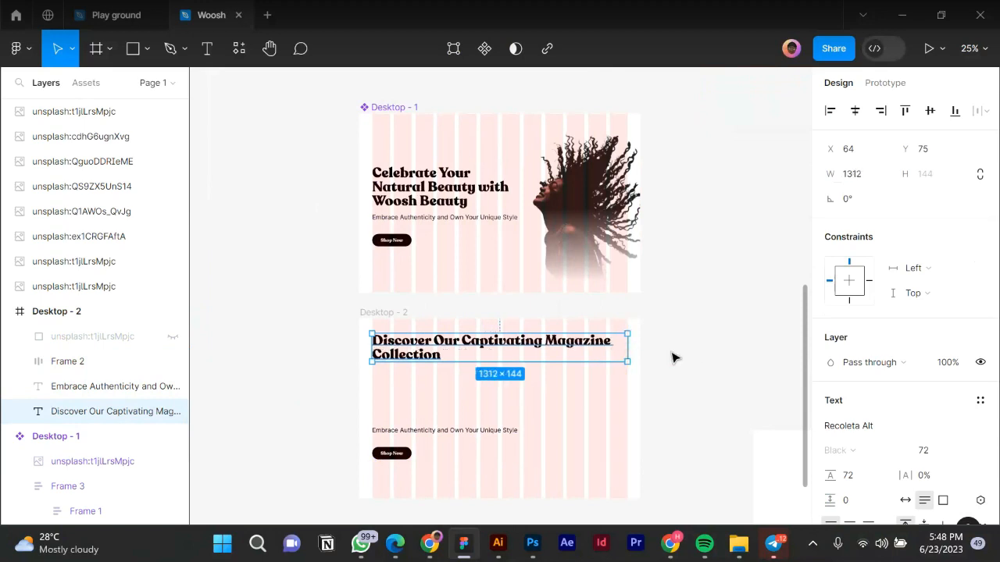
# Center-align the headline and set it to font size 48 with 56 line height.
pyautogui.scroll(-2, 863, 494)
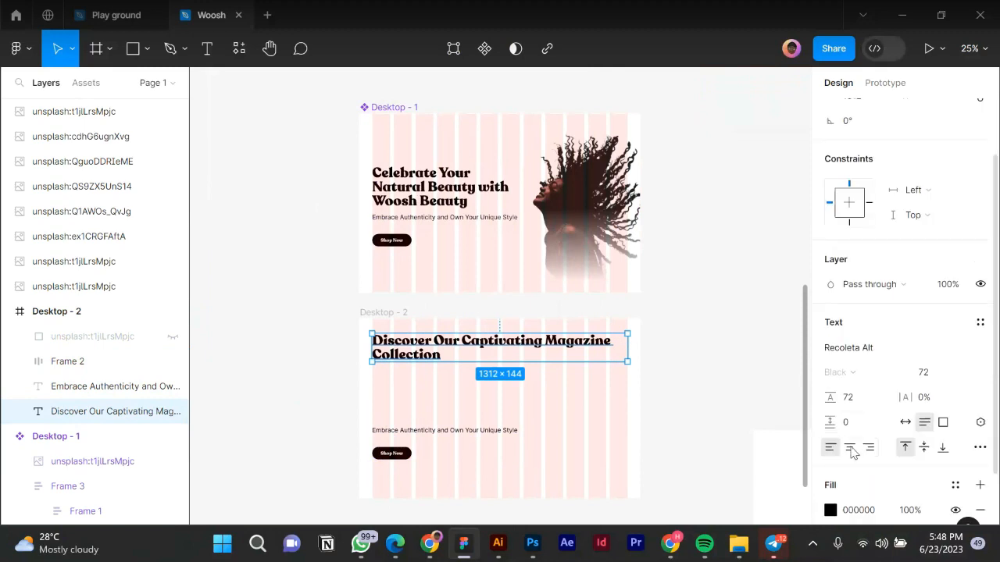
pyautogui.click(849, 448)
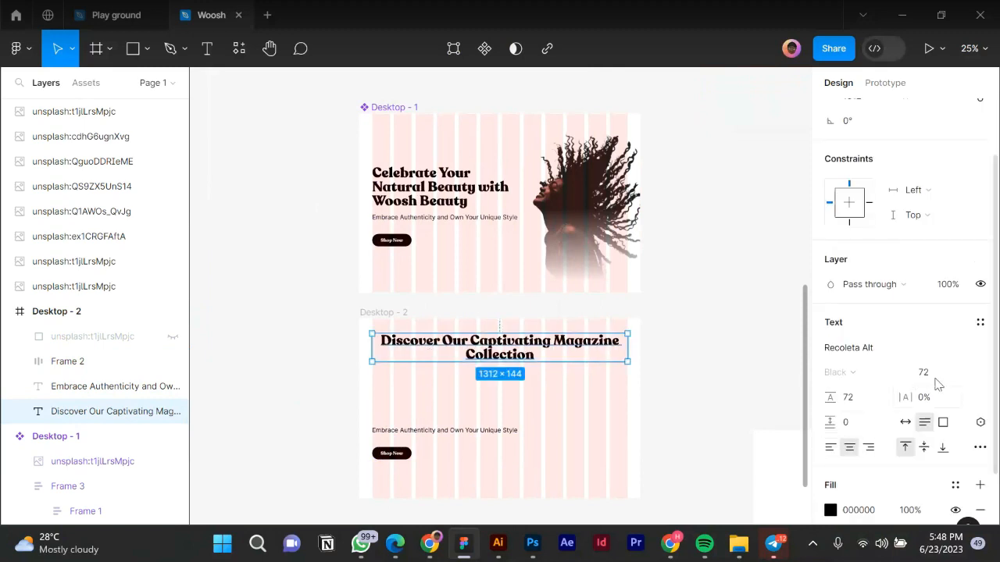
pyautogui.click(966, 374)
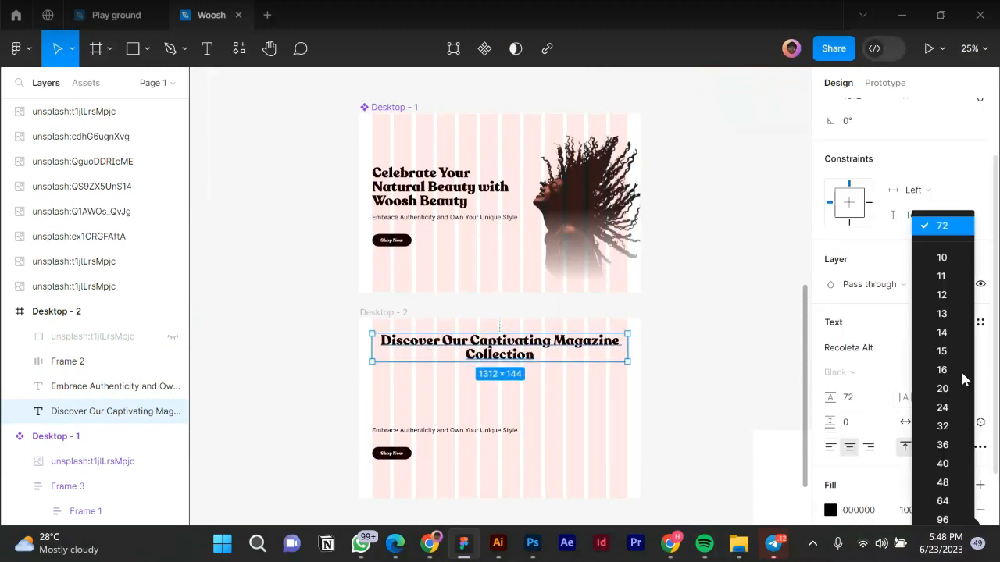
pyautogui.click(944, 482)
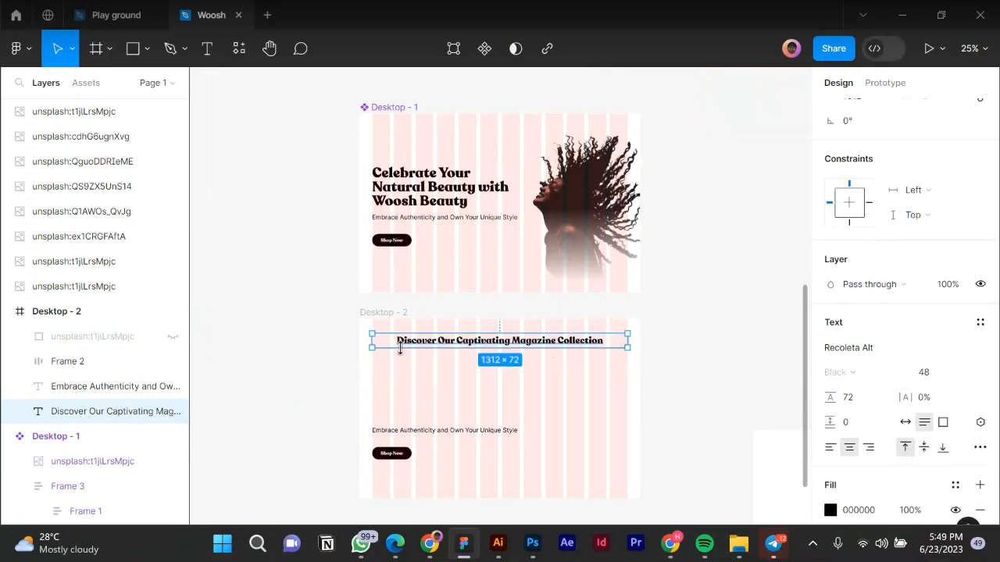
pyautogui.scroll(1, 400, 349)
pyautogui.click(858, 406)
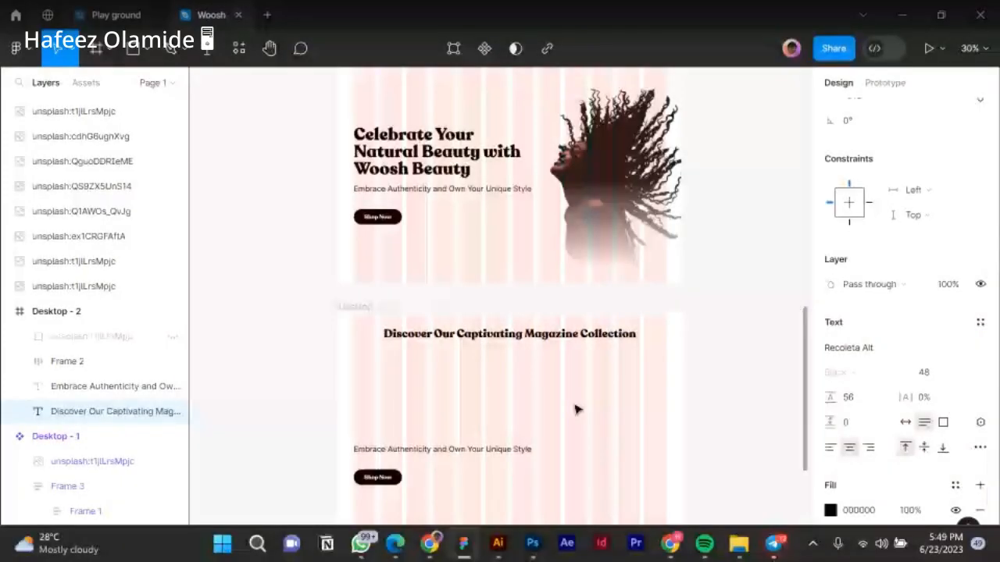
# Copy 'Stay Informed, Inspired, and Empowered' from the website copy document and select Figma's tagline.
pyautogui.click(398, 547)
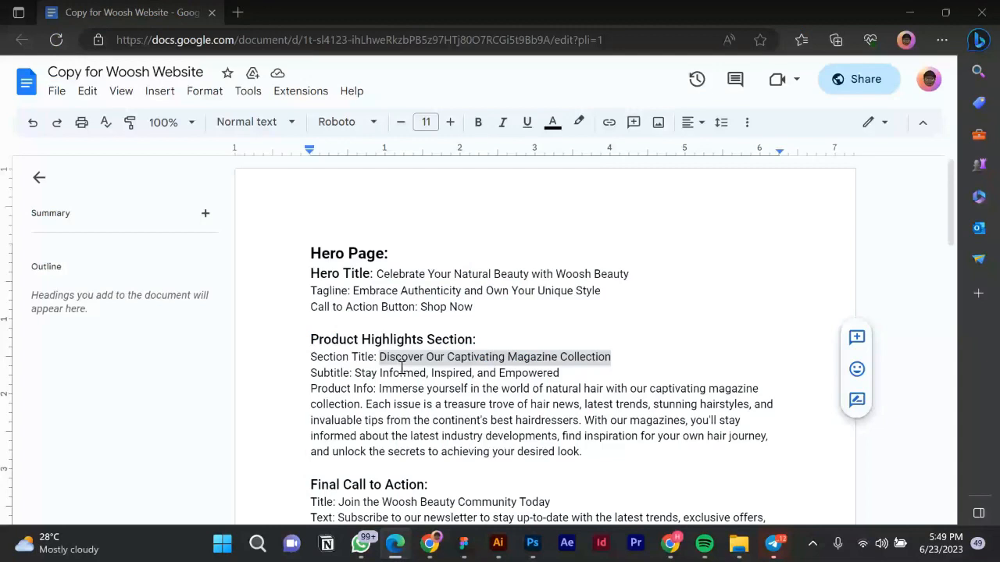
pyautogui.click(354, 372)
pyautogui.moveTo(356, 372); pyautogui.dragTo(569, 378)
pyautogui.hotkey('ctrl', 'c')
pyautogui.click(463, 549)
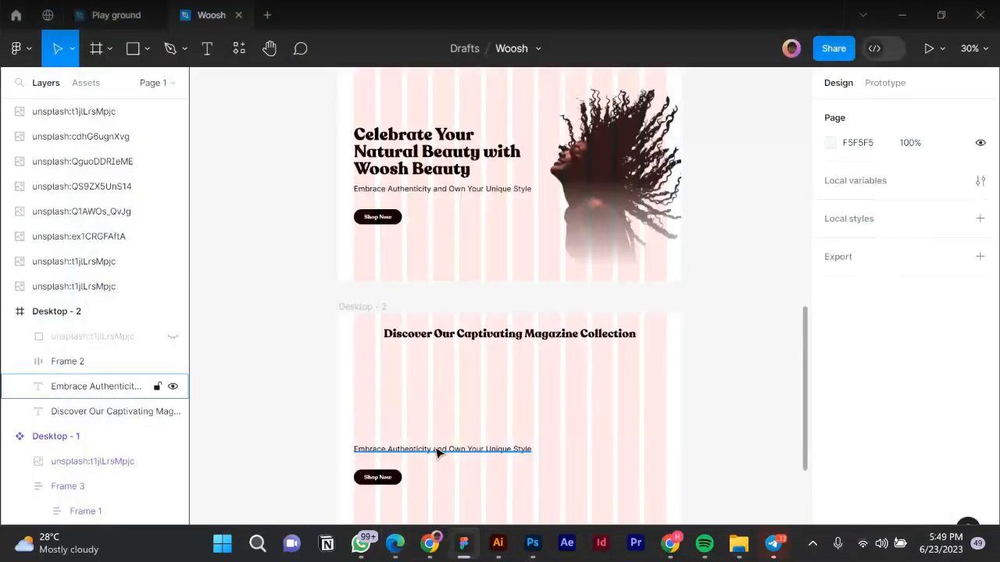
pyautogui.click(436, 451)
# Paste the copied subtitle over the Embrace Authenticity tagline text.
pyautogui.click(435, 449)
pyautogui.hotkey('ctrl', 'a')
pyautogui.hotkey('ctrl', 'v')
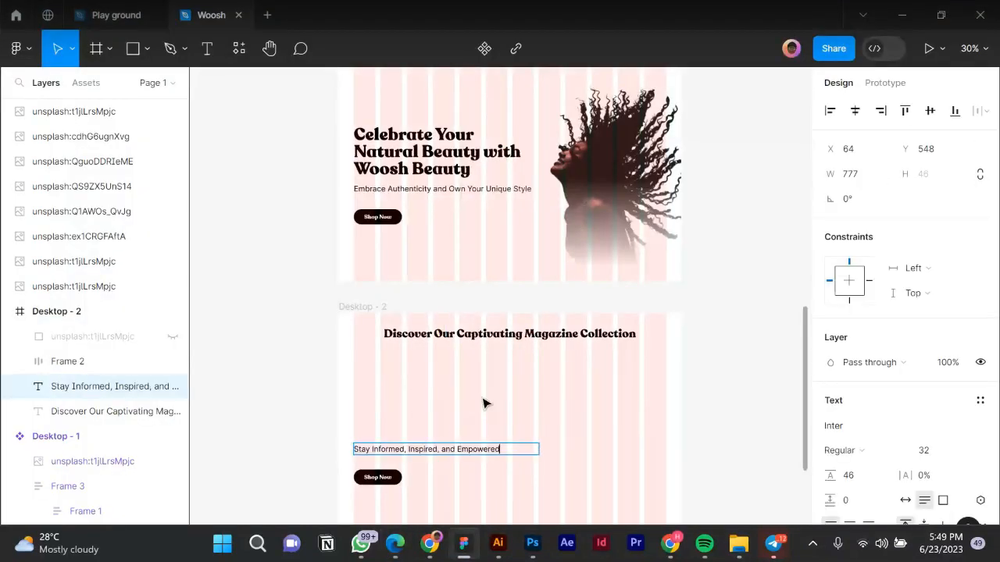
pyautogui.press('Escape')
# Place the subtitle centre-aligned under the heading and select both to set their spacing.
pyautogui.moveTo(459, 457); pyautogui.dragTo(541, 355)
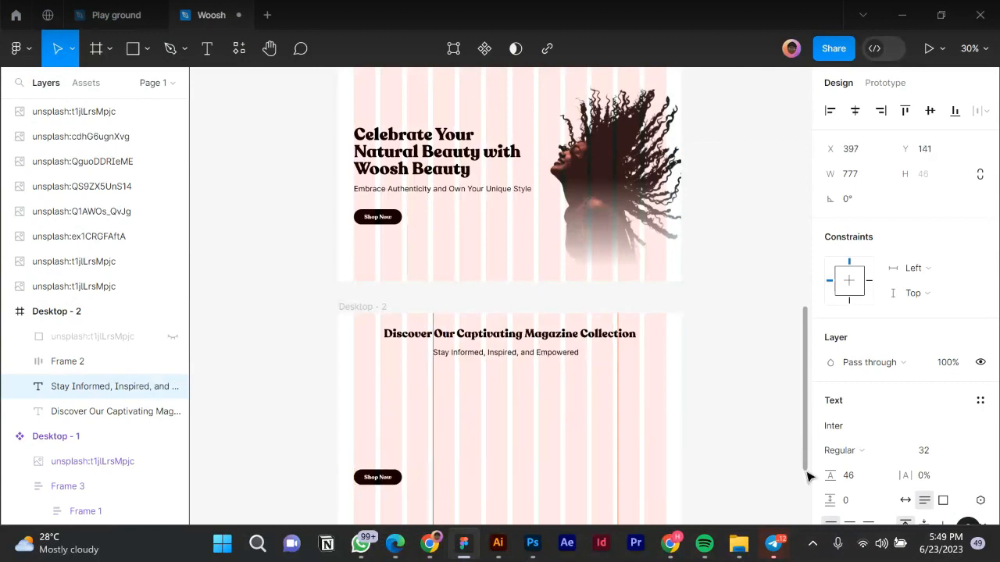
pyautogui.scroll(-3, 865, 478)
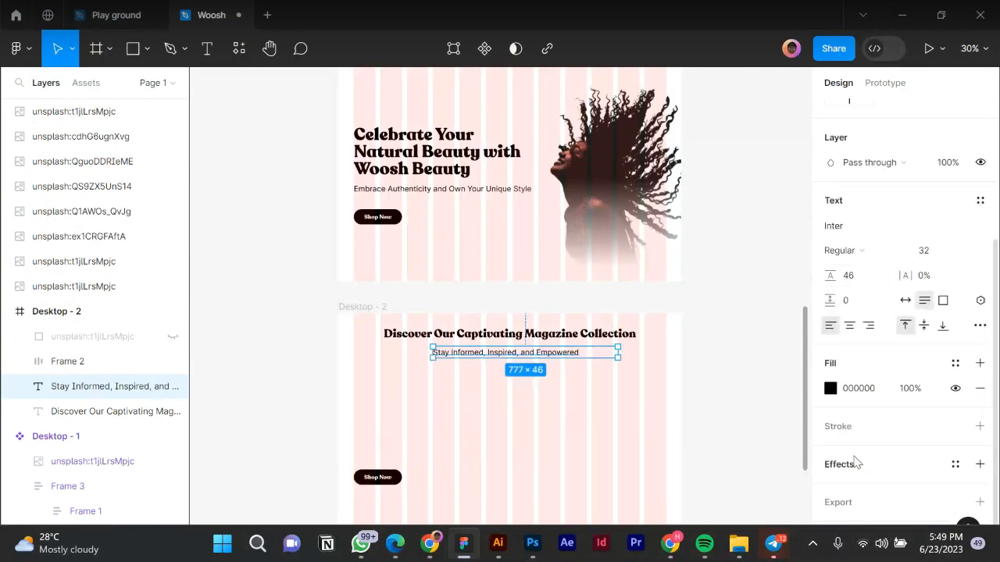
pyautogui.click(849, 326)
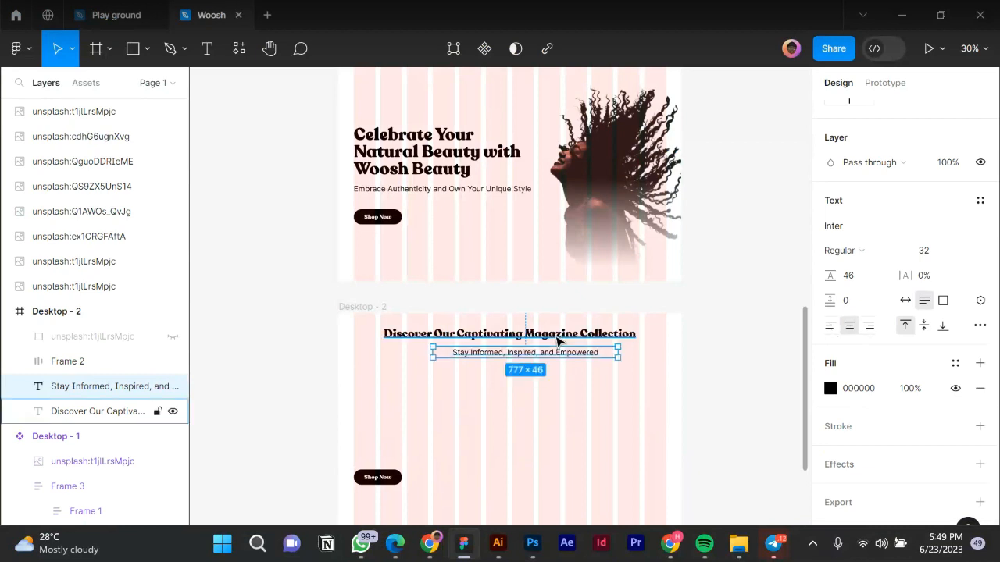
pyautogui.keyDown('shift'); pyautogui.click(558, 342); pyautogui.keyUp('shift')
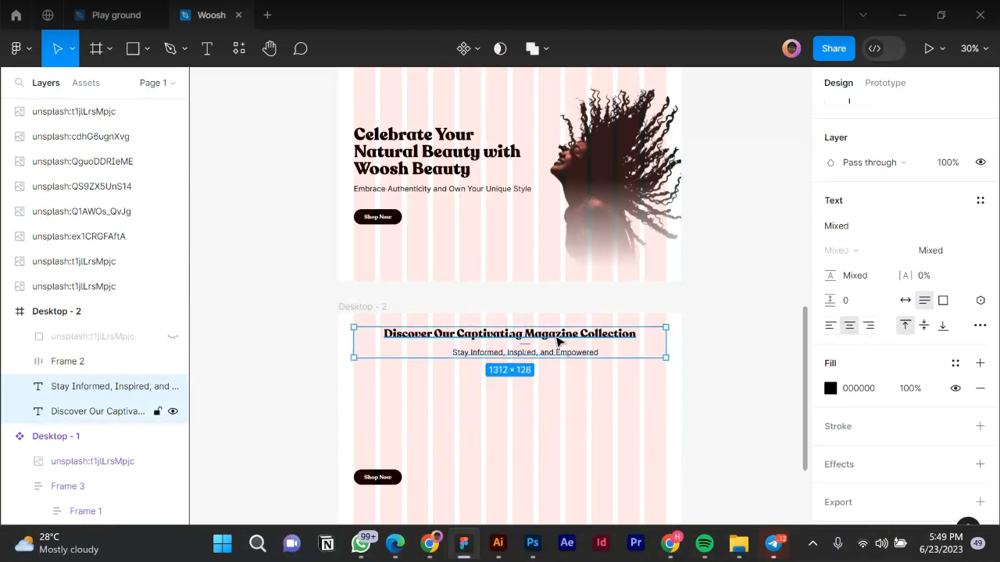
pyautogui.scroll(3, 862, 211)
pyautogui.scroll(1, 859, 205)
pyautogui.click(856, 225)
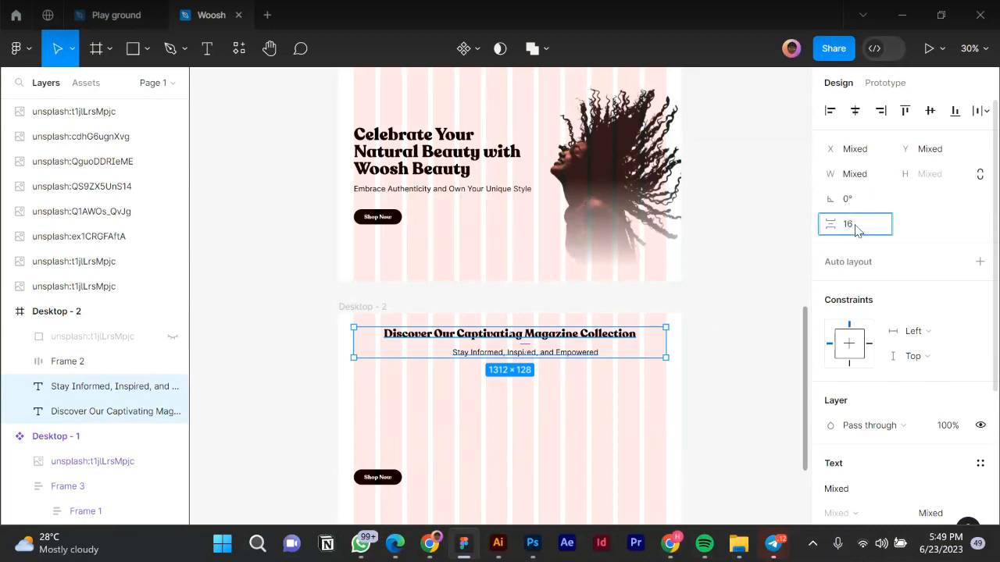
# Set the spacing between heading and subtitle to 16, then change it to 8.
pyautogui.write('16')
pyautogui.press('Return')
pyautogui.click(853, 228)
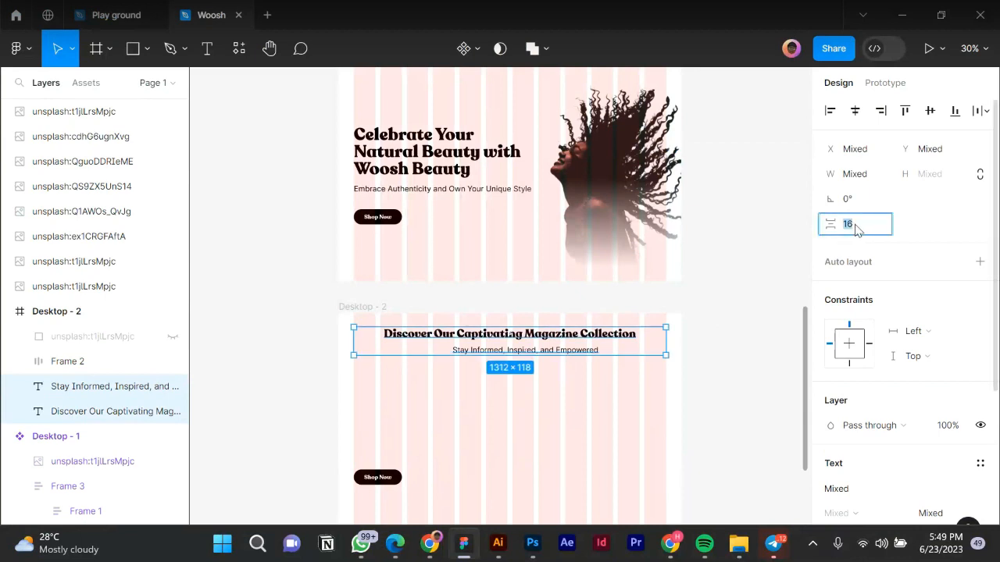
pyautogui.write('8')
pyautogui.press('Return')
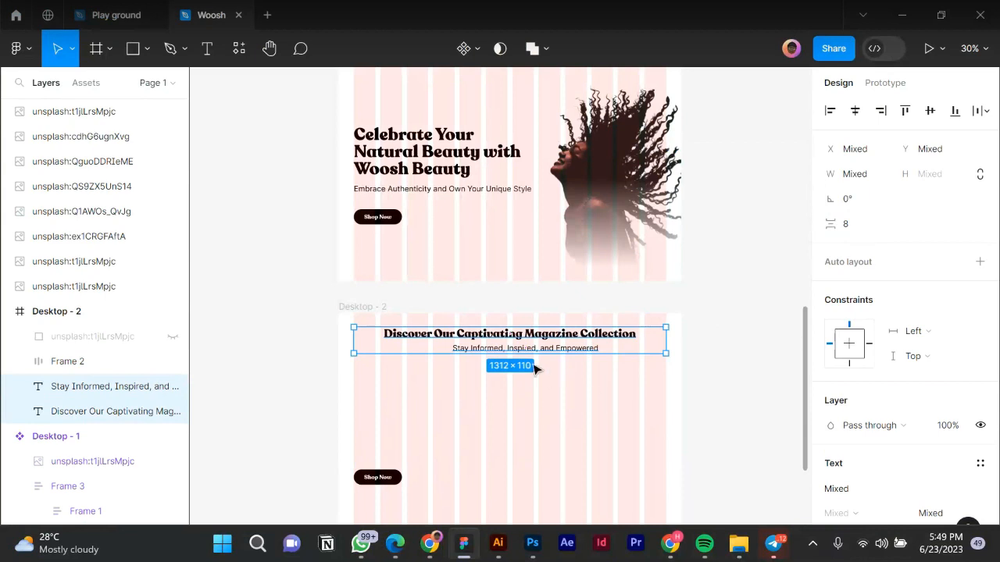
# Wrap heading and subtitle in an auto-layout frame, with both texts filling its width.
pyautogui.hotkey('shift', 'a')
pyautogui.doubleClick(493, 350)
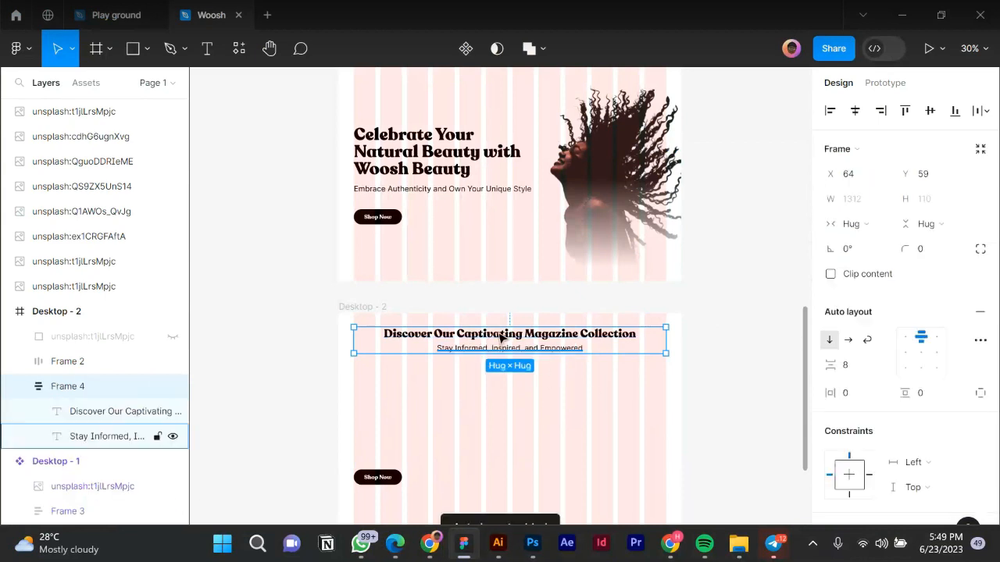
pyautogui.keyDown('shift'); pyautogui.click(504, 334); pyautogui.keyUp('shift')
pyautogui.click(863, 200)
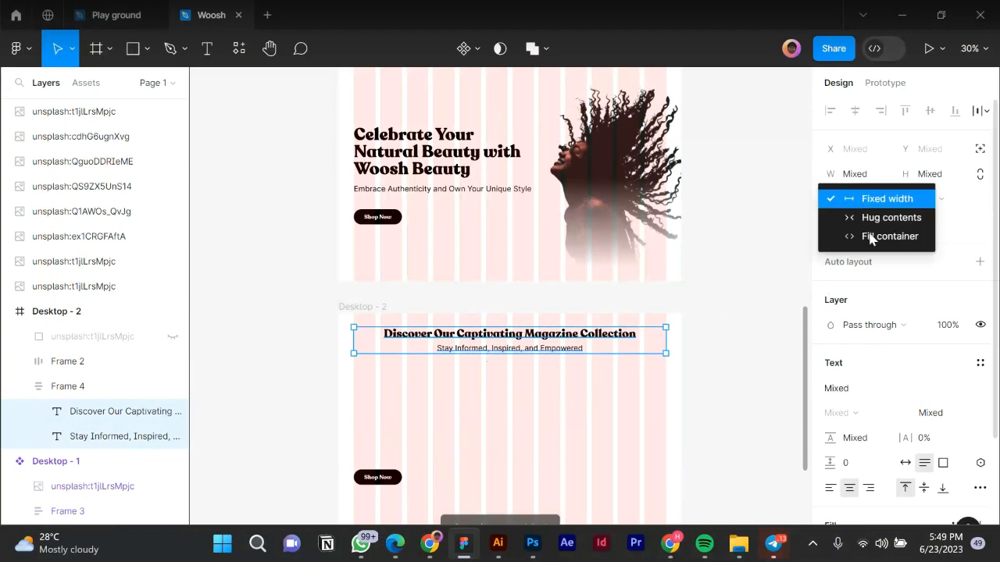
pyautogui.click(875, 241)
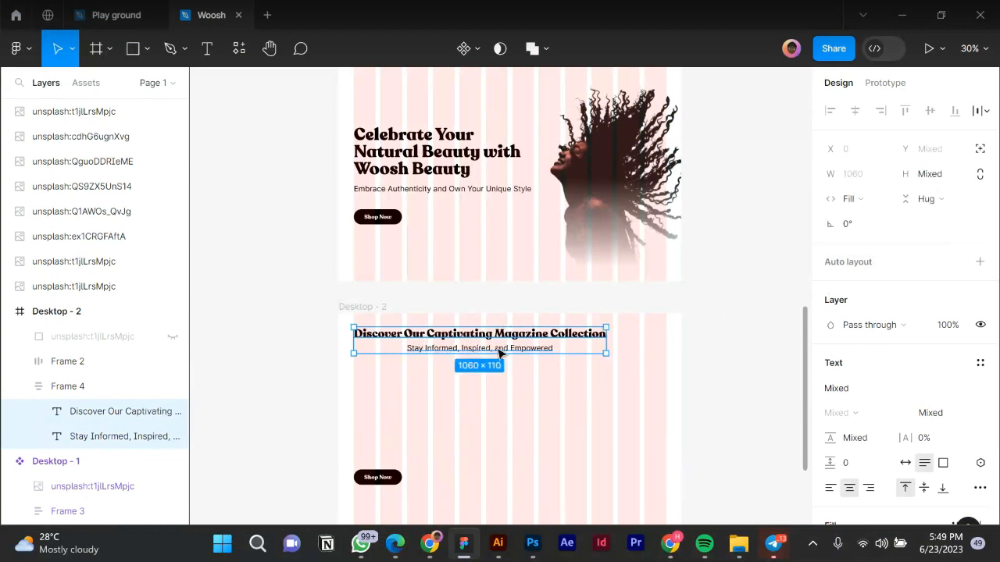
# Center the texts within the frame and center the frame horizontally in Desktop - 2.
pyautogui.press('Escape')
pyautogui.click(591, 350)
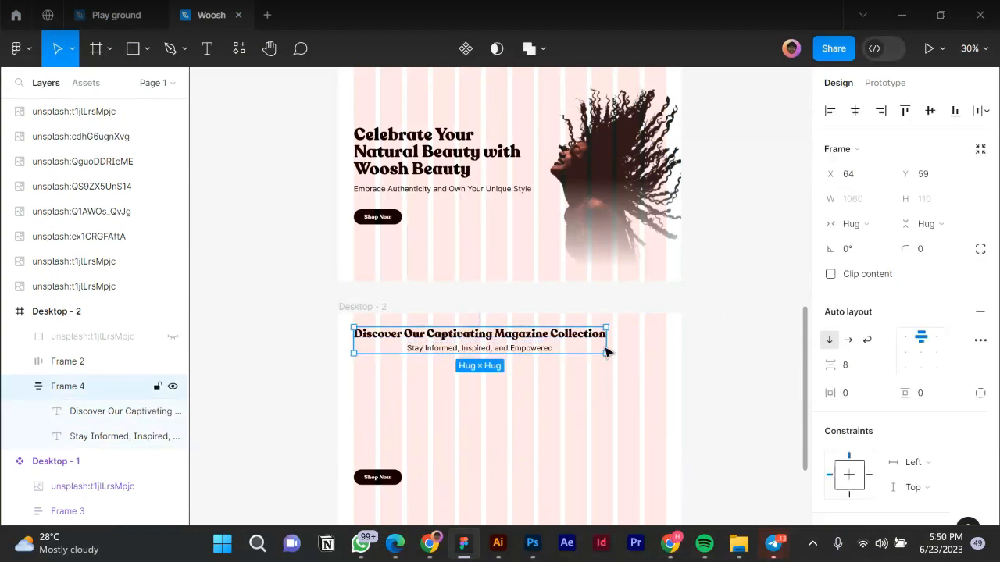
pyautogui.click(922, 353)
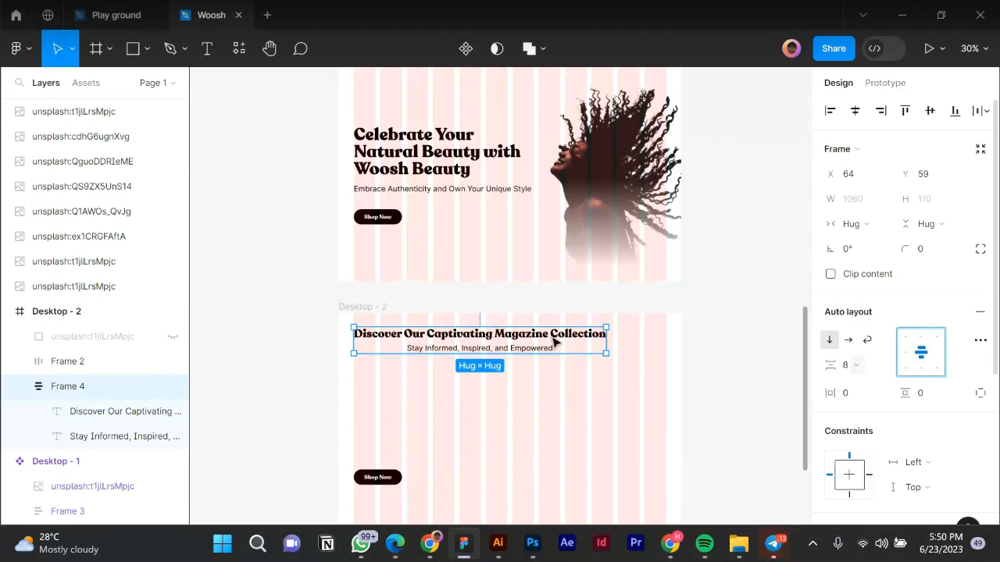
pyautogui.click(856, 111)
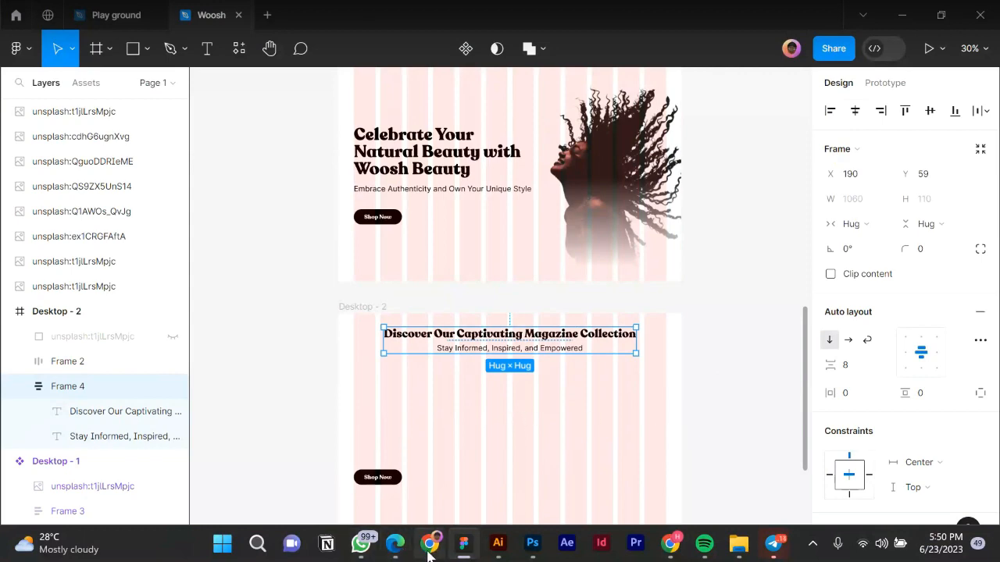
# Copy the Product Info paragraph from the website copy document, then return to Figma.
pyautogui.moveTo(430, 547)
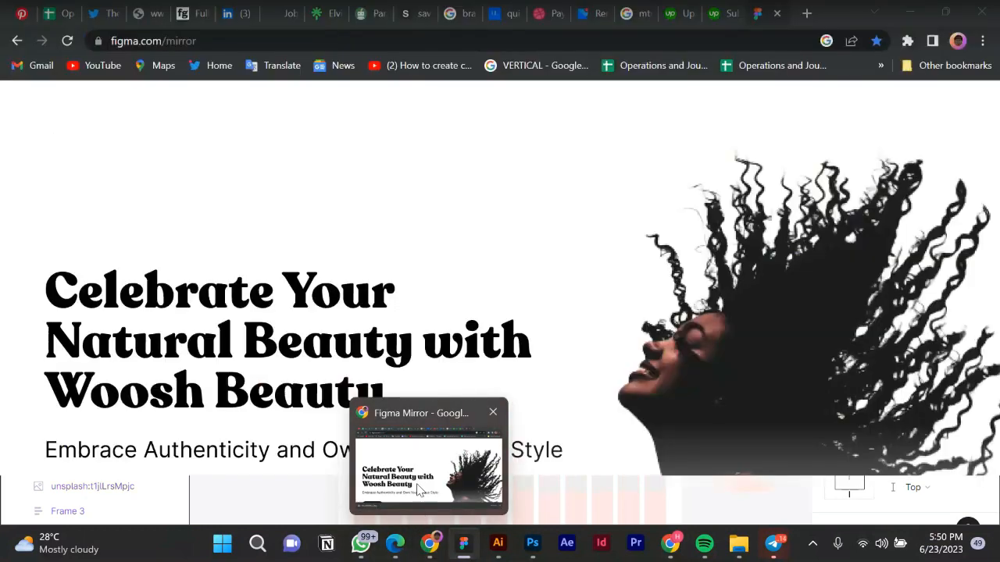
pyautogui.click(396, 548)
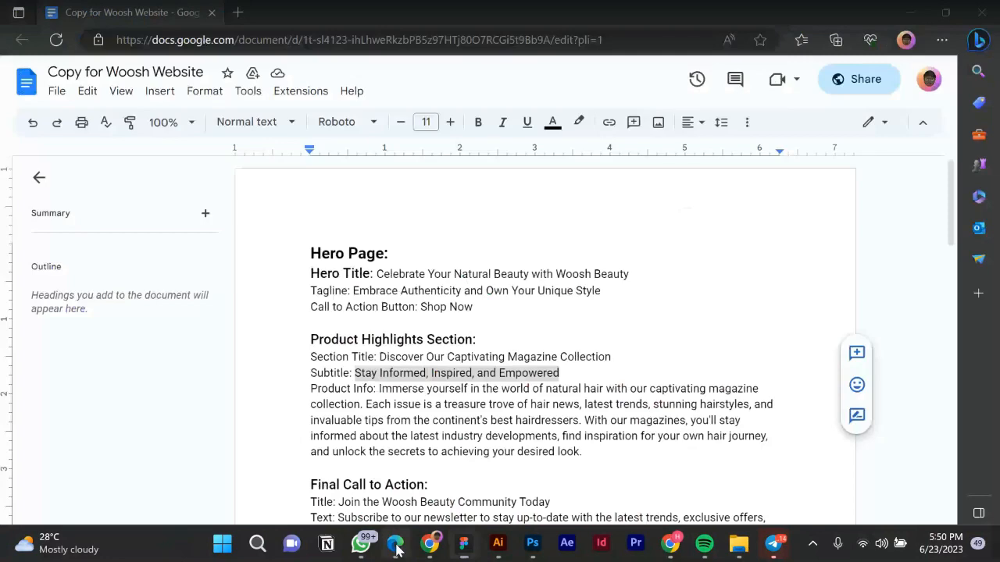
pyautogui.scroll(-1, 381, 331)
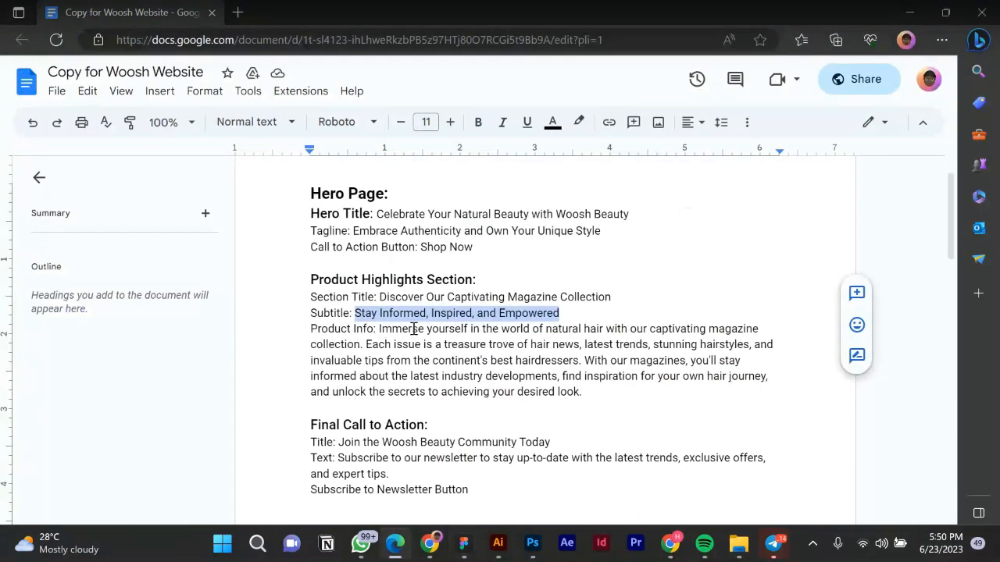
pyautogui.moveTo(379, 329); pyautogui.dragTo(634, 393)
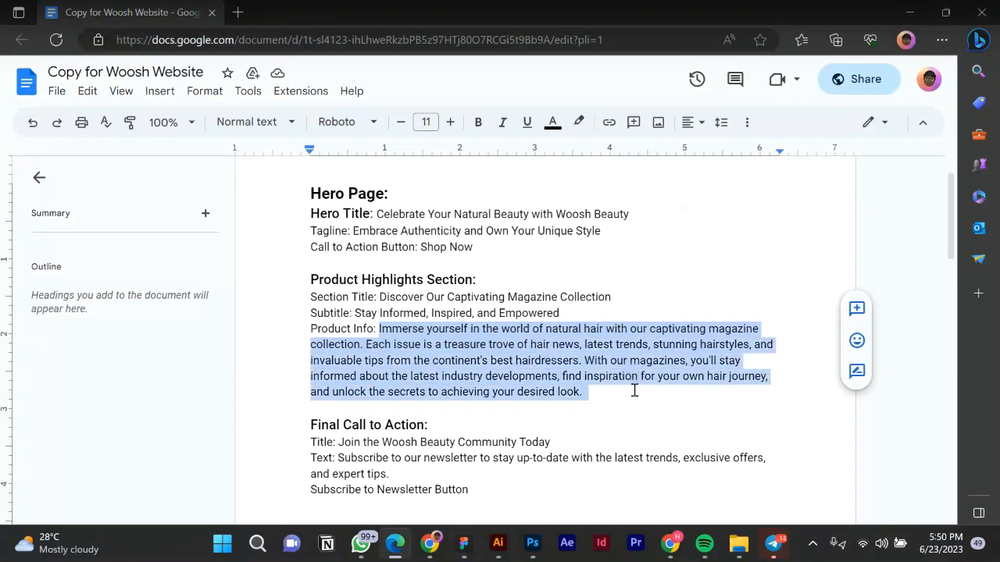
pyautogui.click(464, 545)
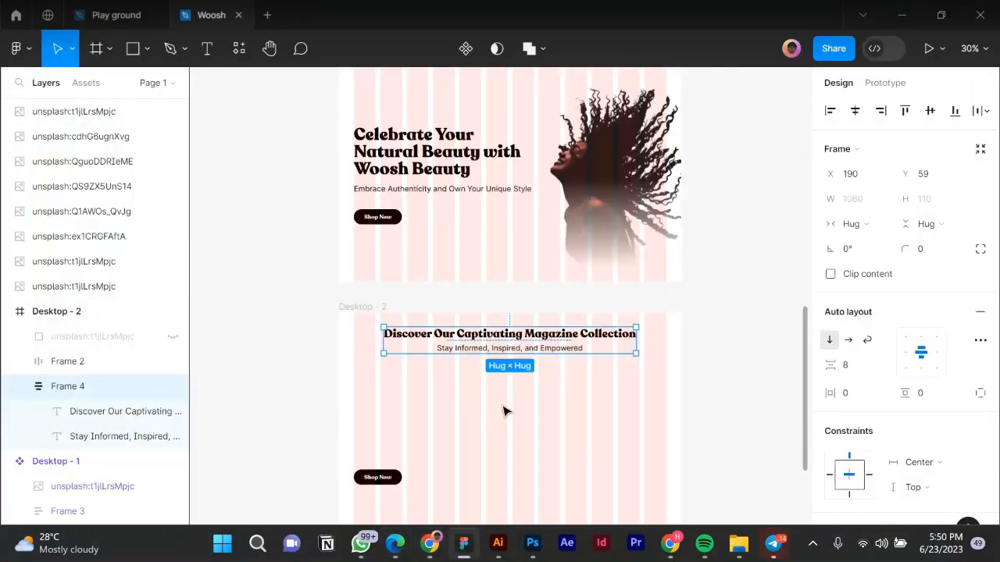
# Delete the lower Shop Now button from Desktop - 2.
pyautogui.click(480, 420)
pyautogui.scroll(-1, 490, 418)
pyautogui.click(389, 451)
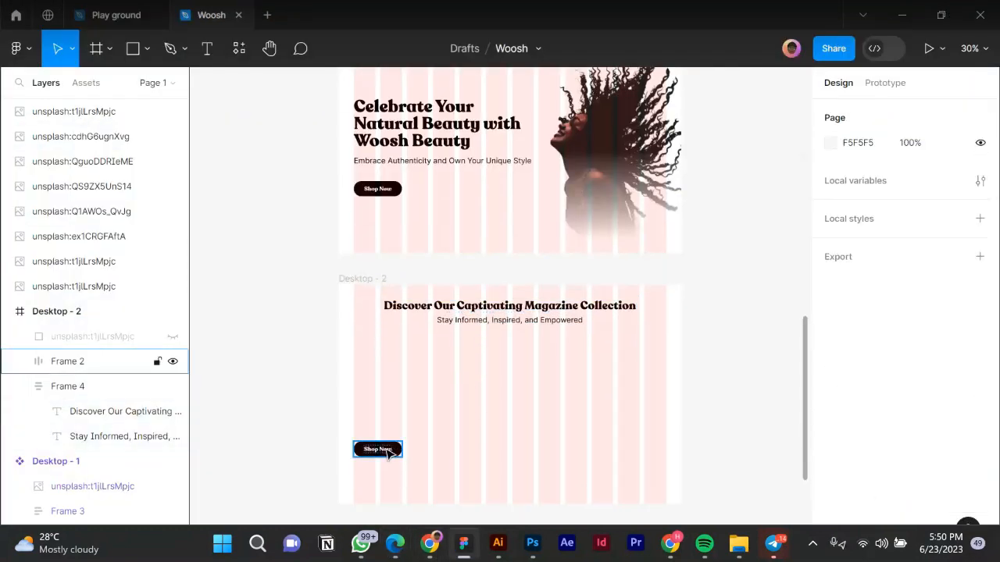
pyautogui.click(391, 452)
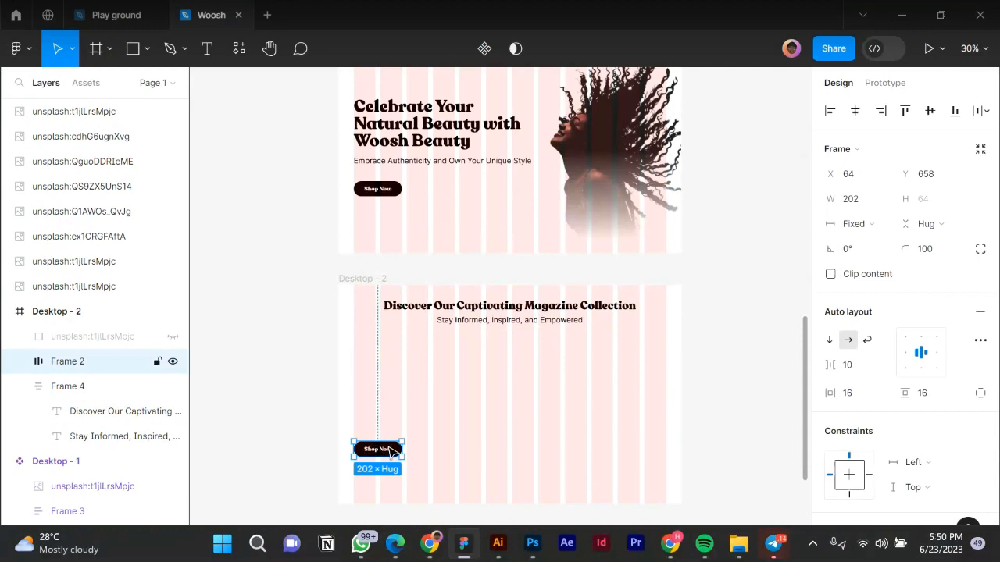
pyautogui.press('Delete')
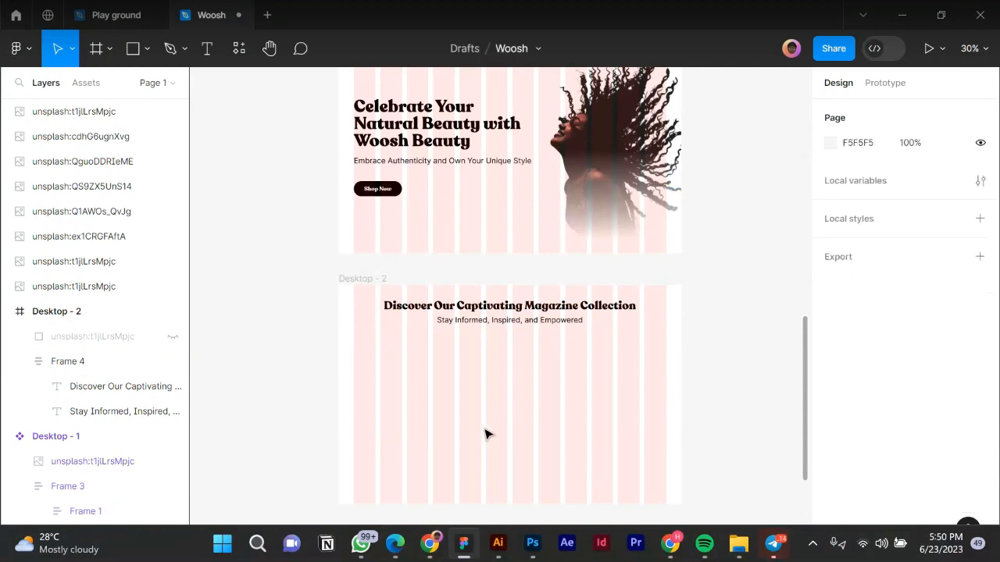
# Paste the Product Info paragraph and move its text box into Desktop - 2.
pyautogui.hotkey('ctrl', 'v')
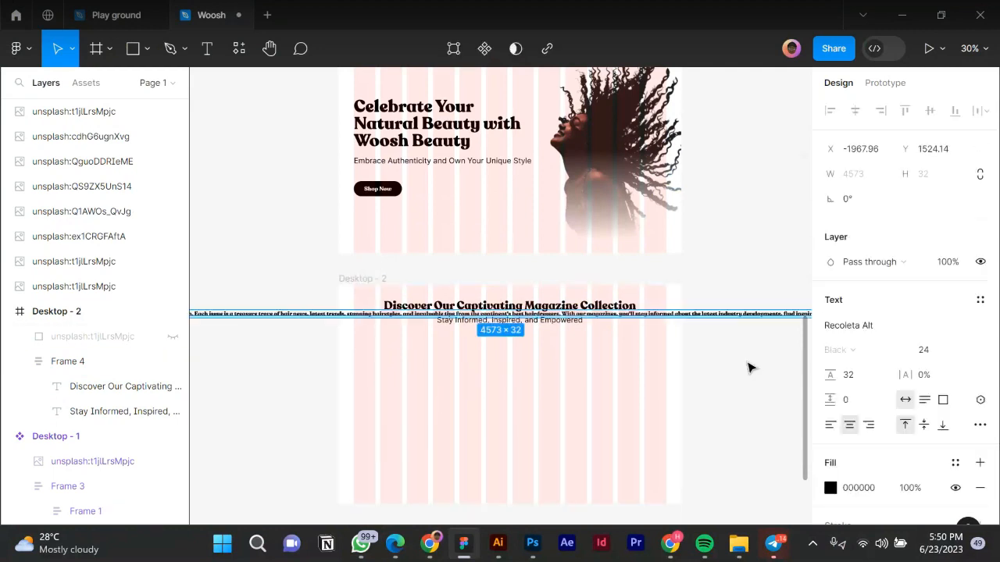
pyautogui.scroll(-2, 565, 371)
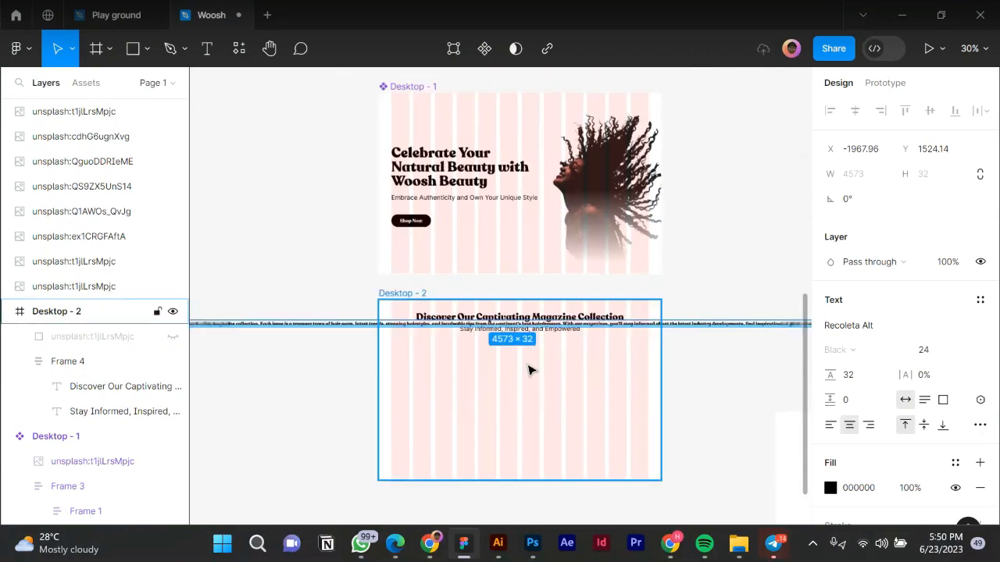
pyautogui.scroll(-2, 528, 370)
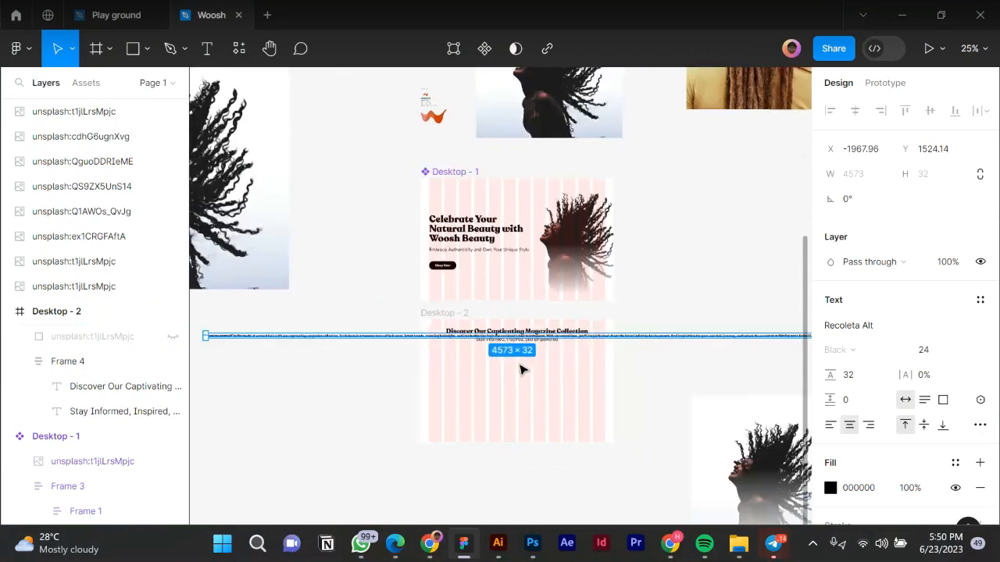
pyautogui.scroll(-2, 549, 372)
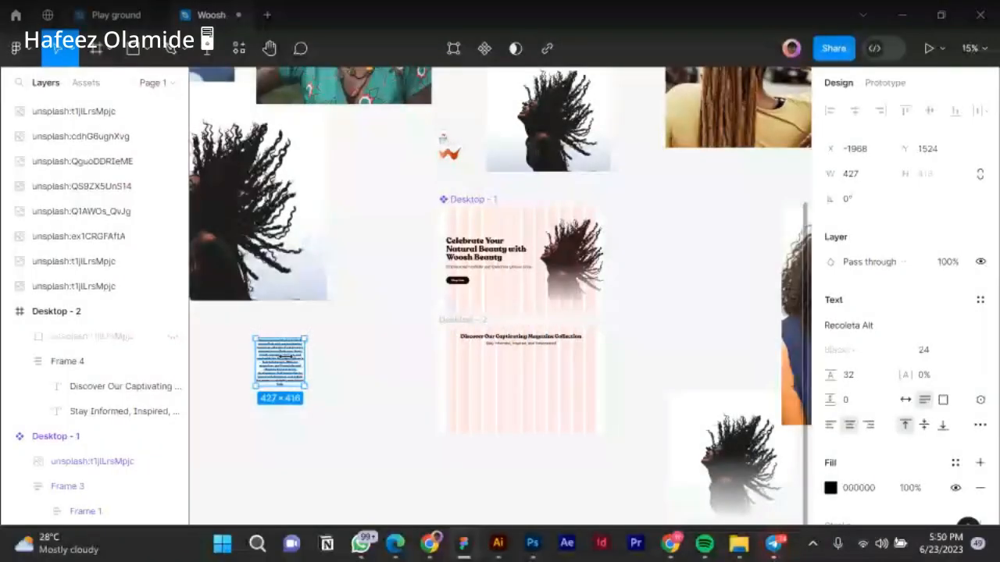
pyautogui.moveTo(283, 357); pyautogui.dragTo(492, 379)
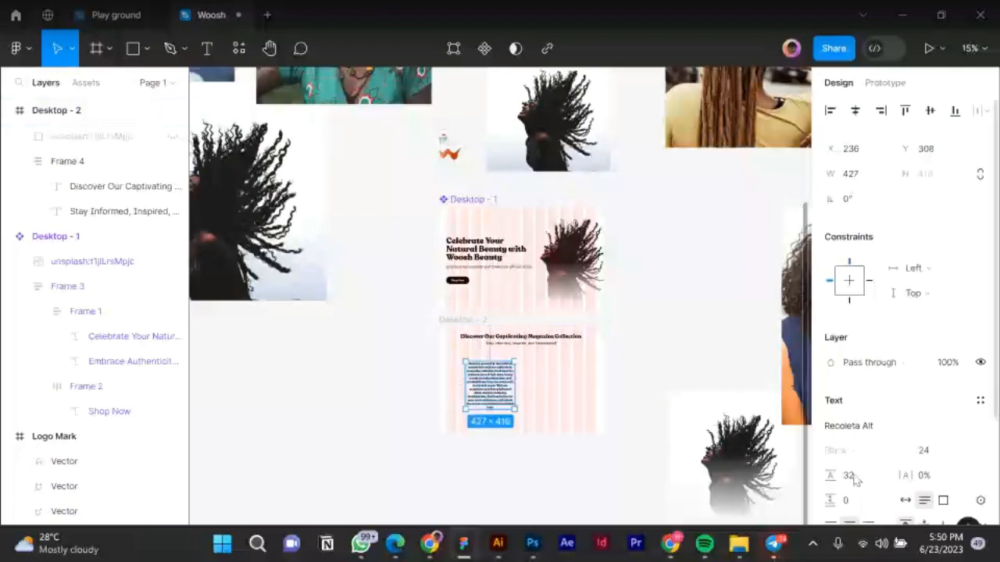
pyautogui.scroll(-5, 855, 480)
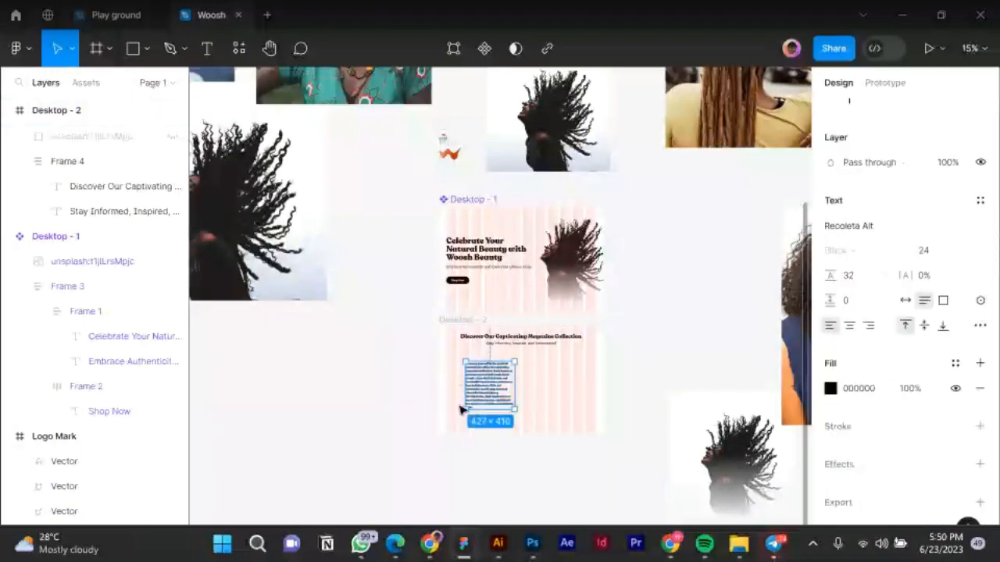
pyautogui.scroll(3, 490, 400)
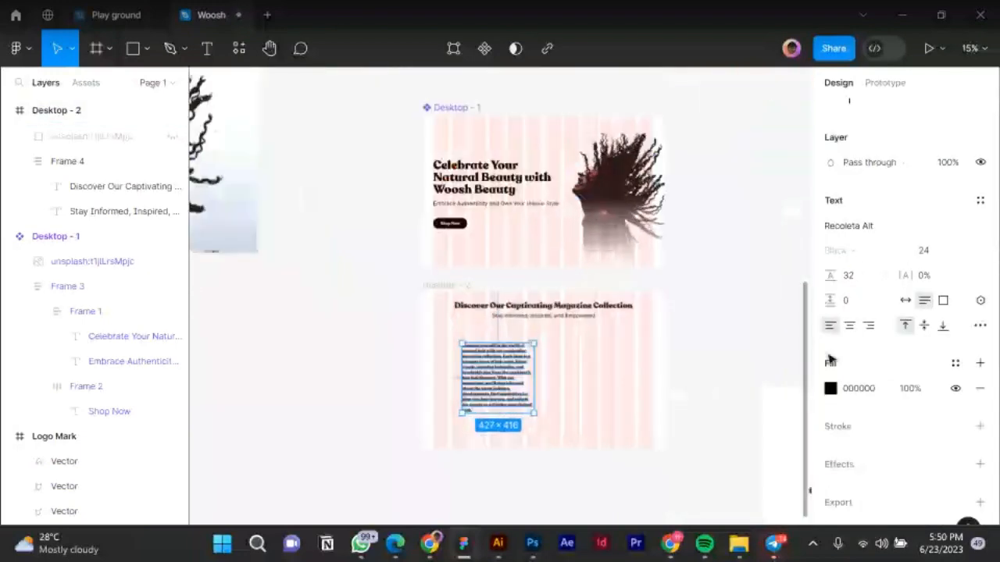
pyautogui.scroll(3, 513, 393)
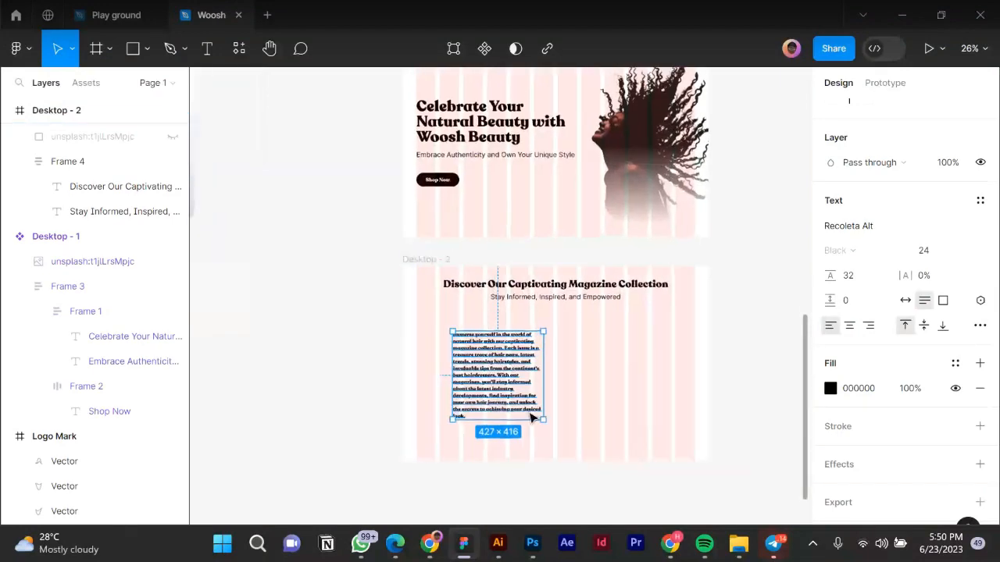
pyautogui.scroll(3, 531, 420)
pyautogui.scroll(-2, 511, 415)
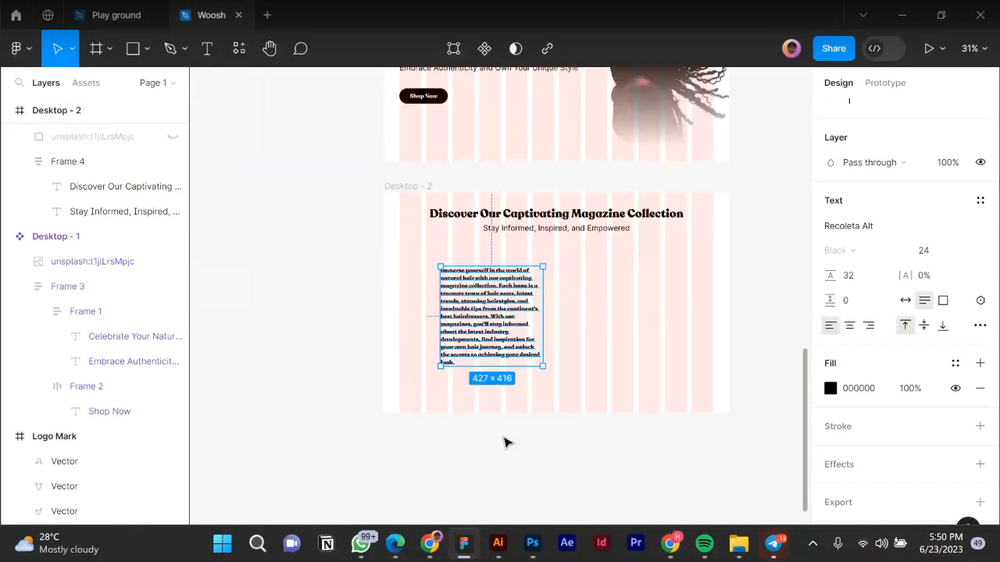
pyautogui.scroll(1, 502, 345)
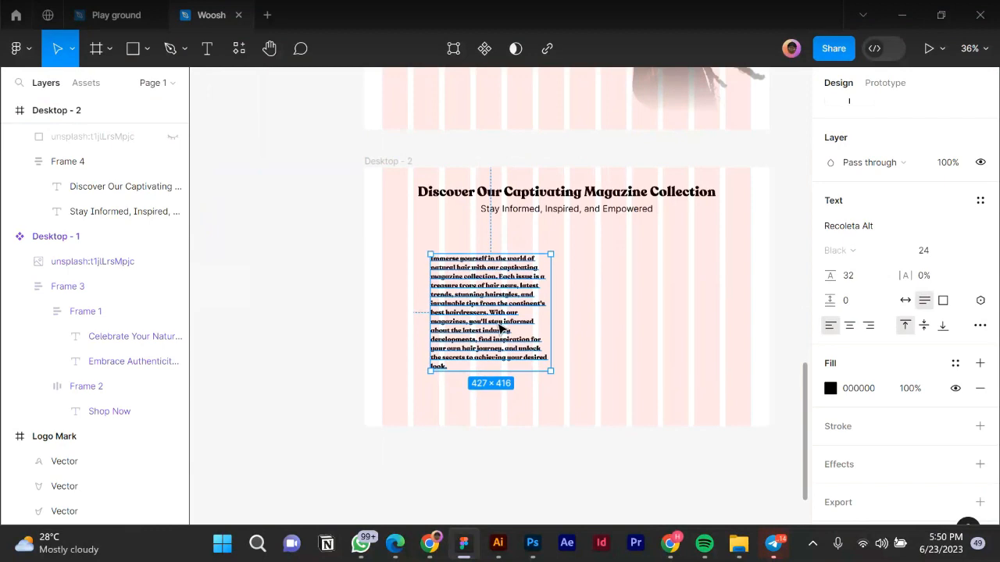
pyautogui.press('Escape')
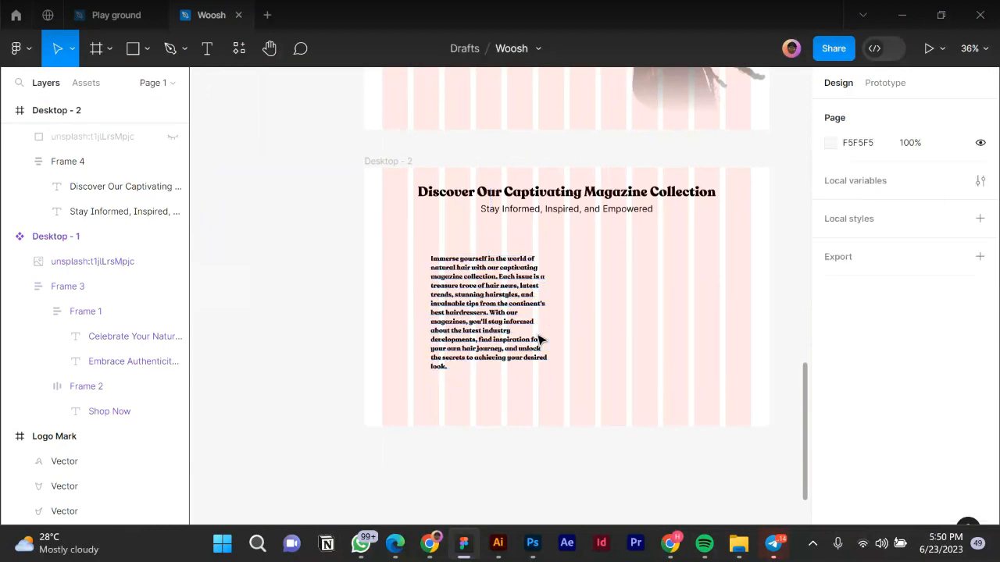
# Switch the body paragraph's font from Recoleta Alt to Inter Regular.
pyautogui.scroll(1, 541, 338)
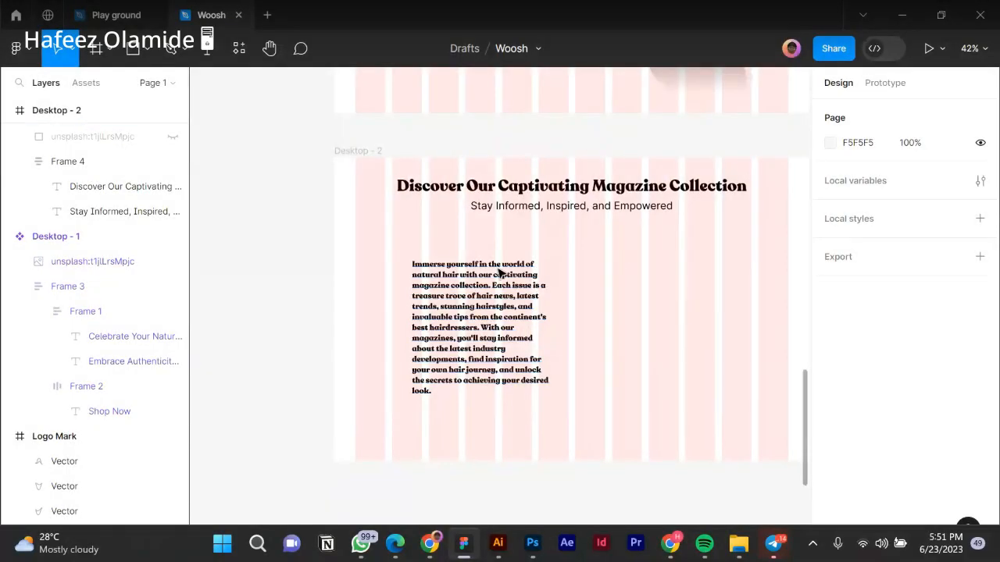
pyautogui.scroll(3, 486, 325)
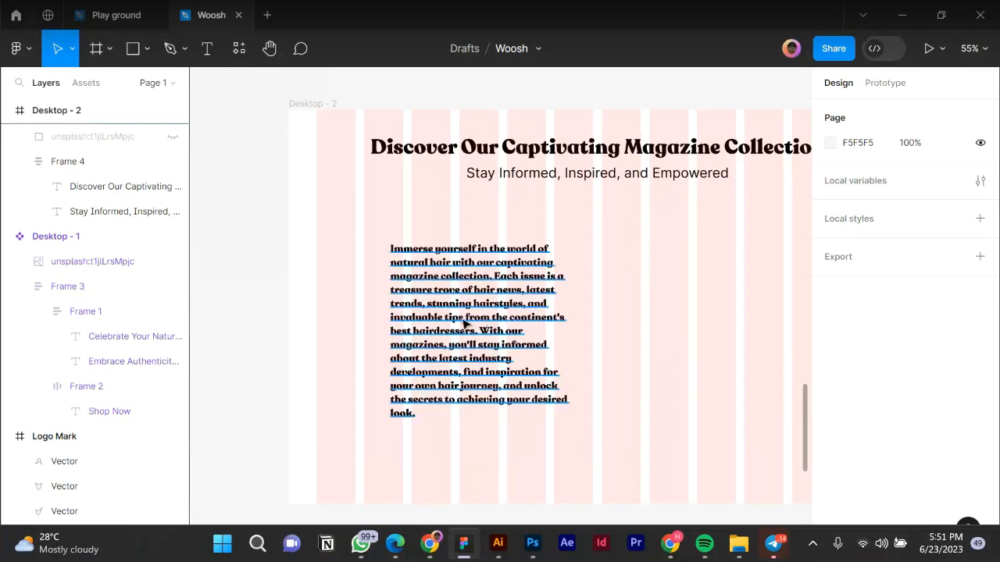
pyautogui.scroll(-2, 445, 322)
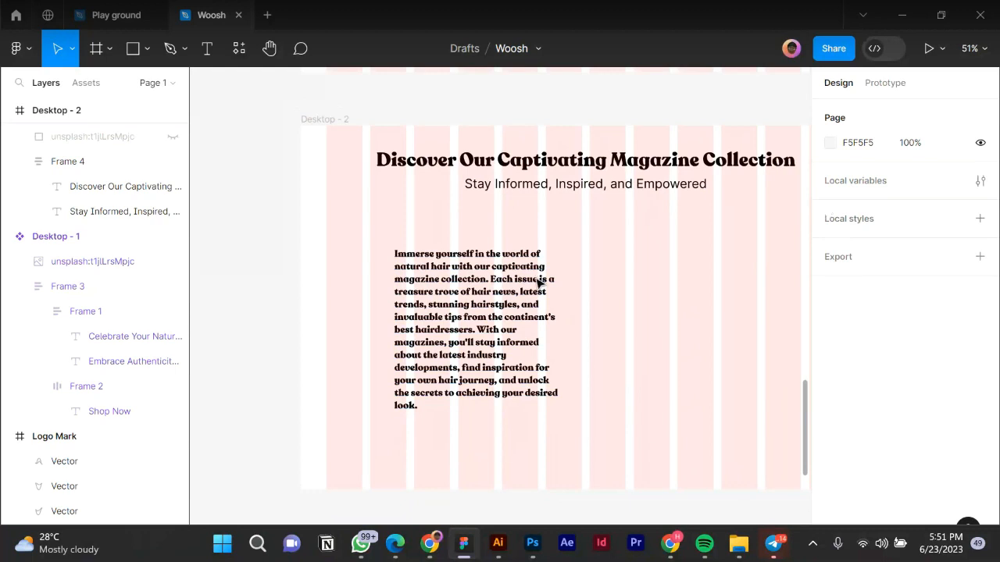
pyautogui.click(490, 289)
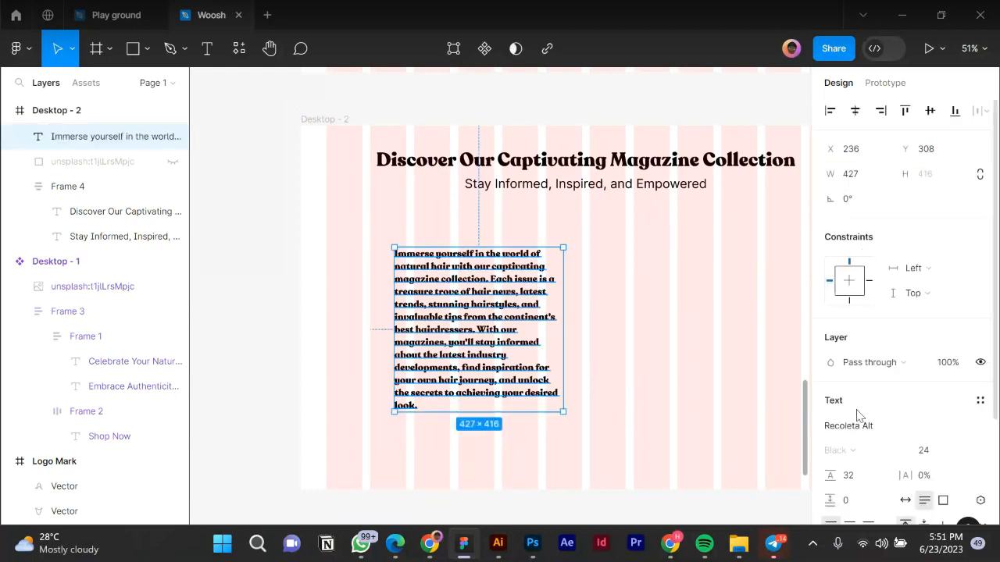
pyautogui.click(865, 434)
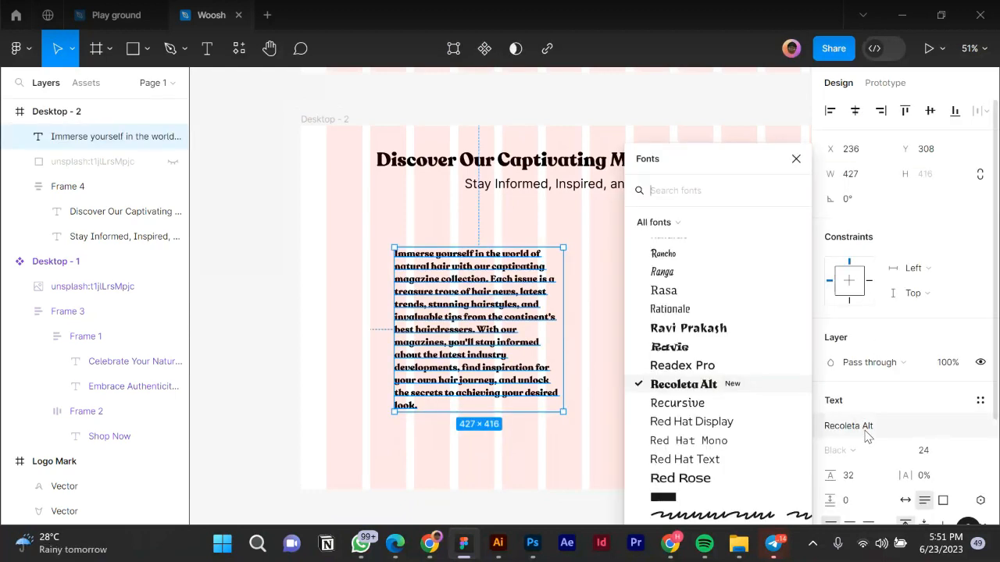
pyautogui.write('INTER')
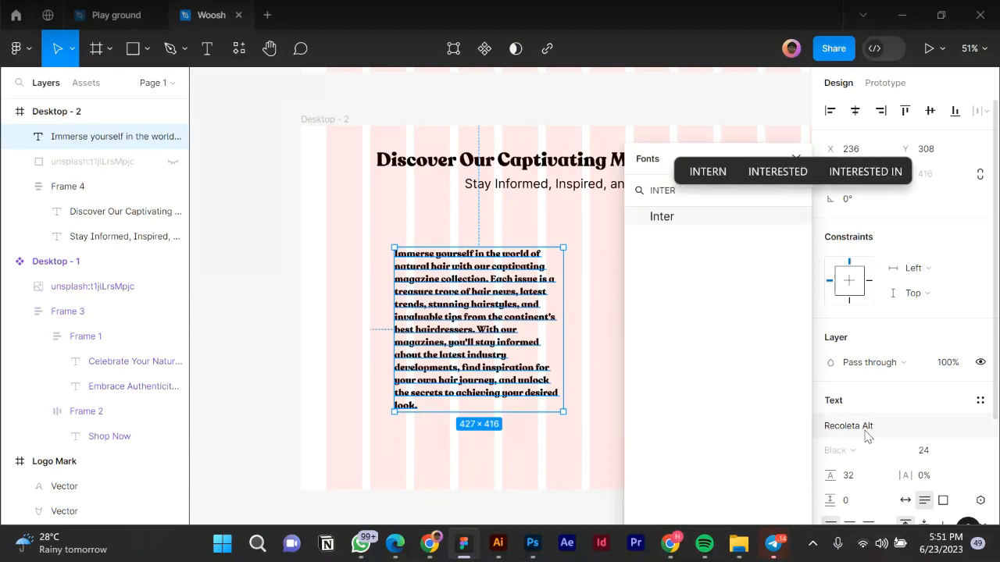
pyautogui.press('Return')
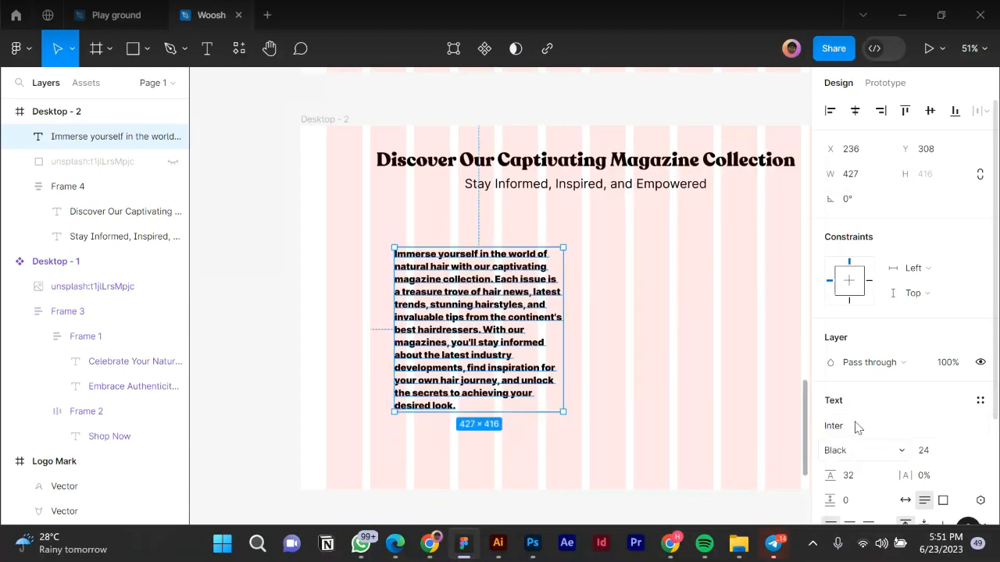
pyautogui.click(860, 449)
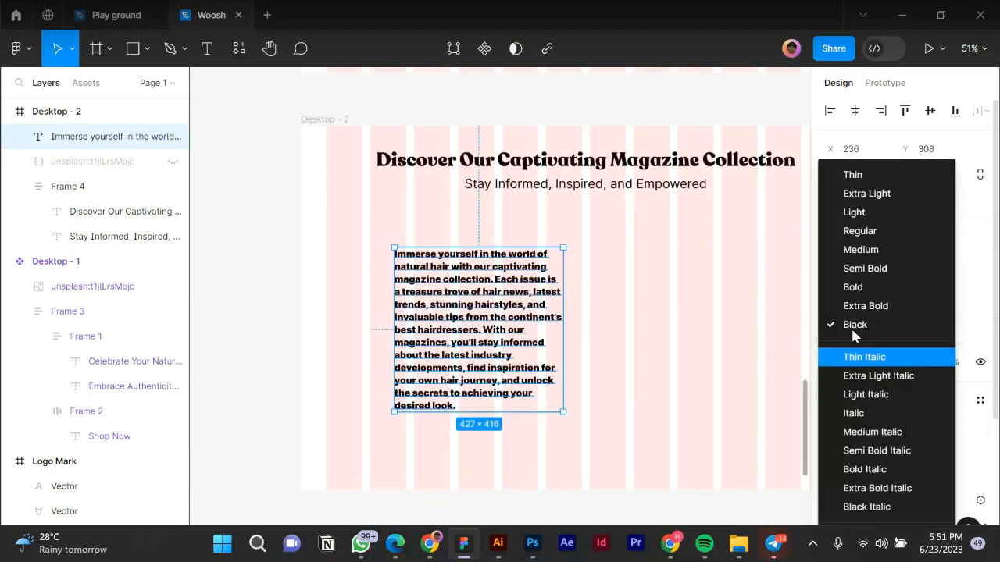
pyautogui.click(869, 239)
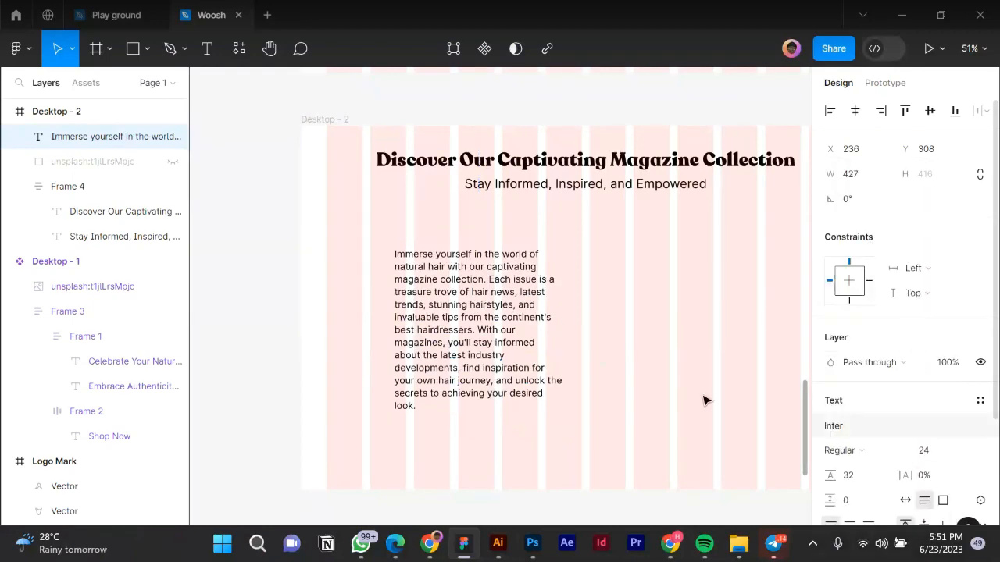
# Move the paragraph to the right side of Desktop - 2 and fine-tune its position.
pyautogui.scroll(-1, 436, 316)
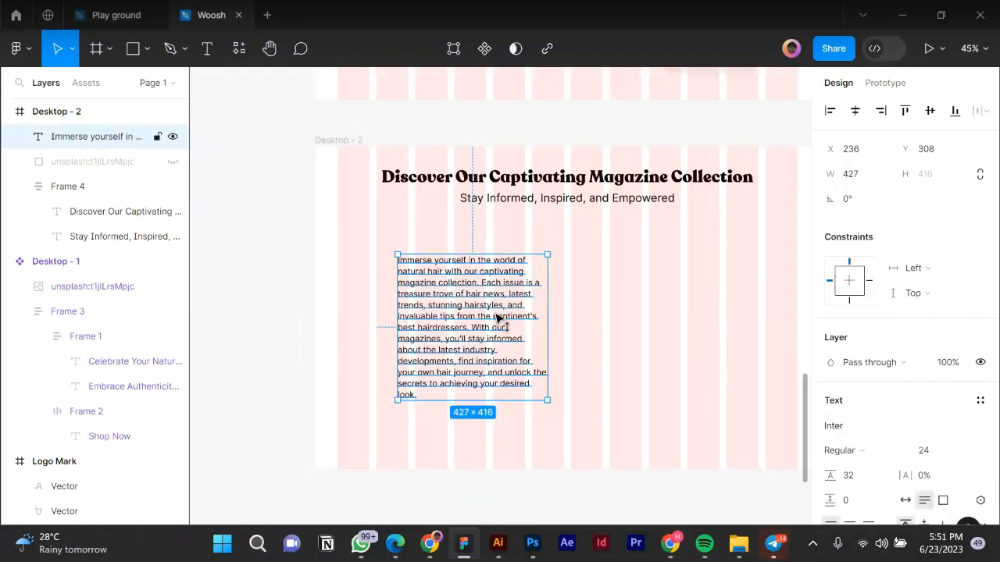
pyautogui.moveTo(500, 323); pyautogui.dragTo(698, 324)
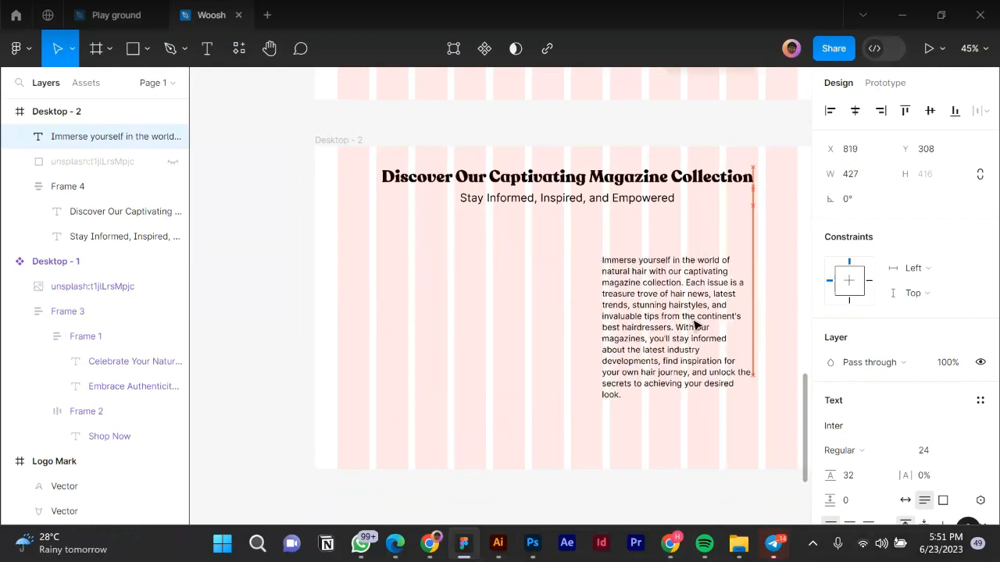
pyautogui.hscroll(2, 556, 330)
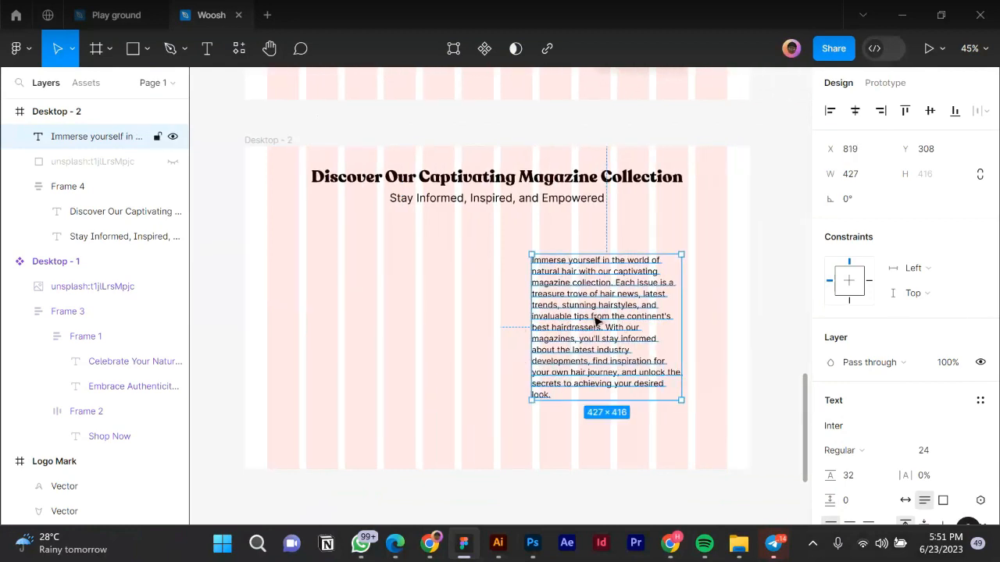
pyautogui.moveTo(601, 319); pyautogui.dragTo(654, 316)
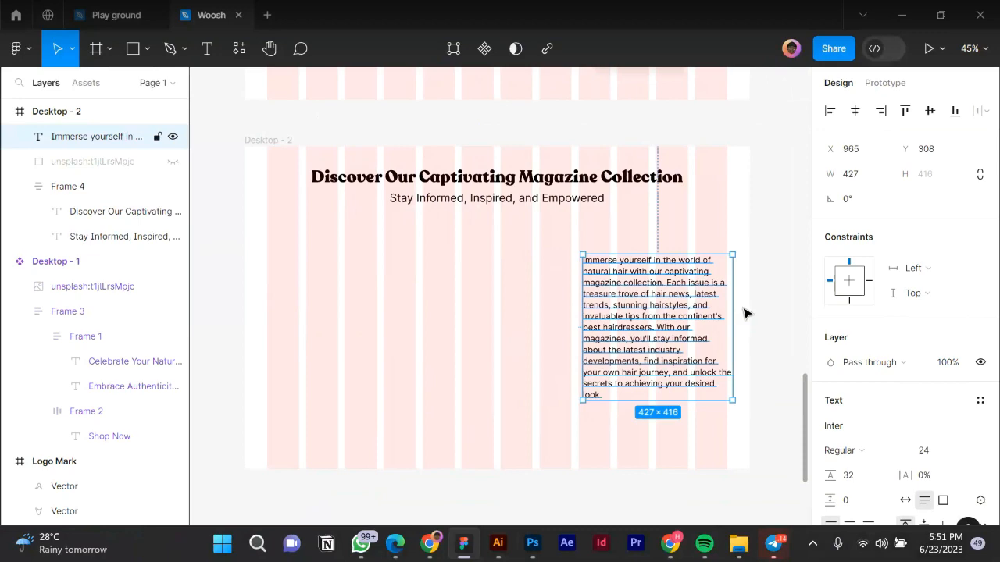
pyautogui.keyDown('ctrl'); pyautogui.scroll(5, 734, 296); pyautogui.keyUp('ctrl')
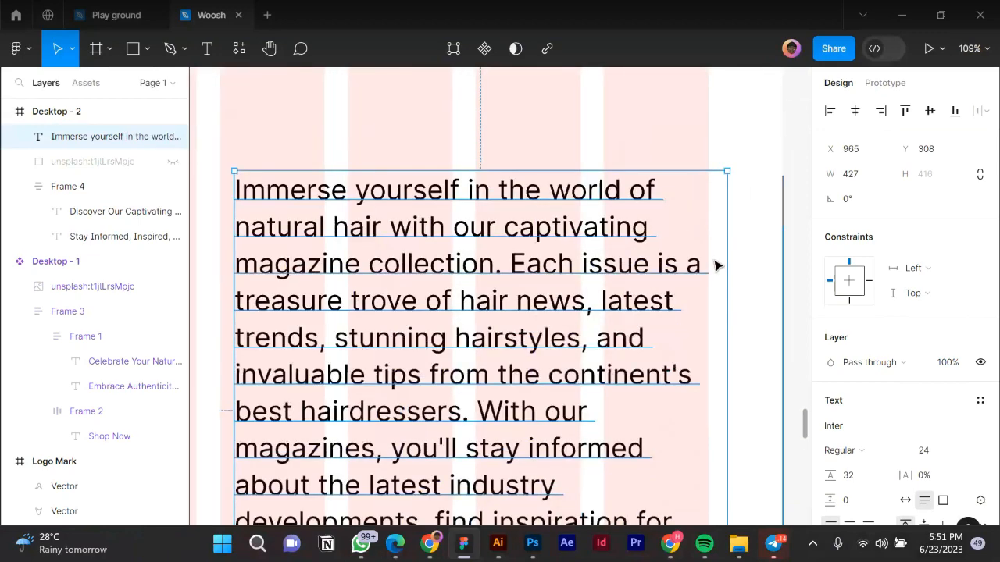
pyautogui.moveTo(709, 266); pyautogui.dragTo(700, 270)
pyautogui.keyDown('ctrl'); pyautogui.scroll(-5, 719, 299); pyautogui.keyUp('ctrl')
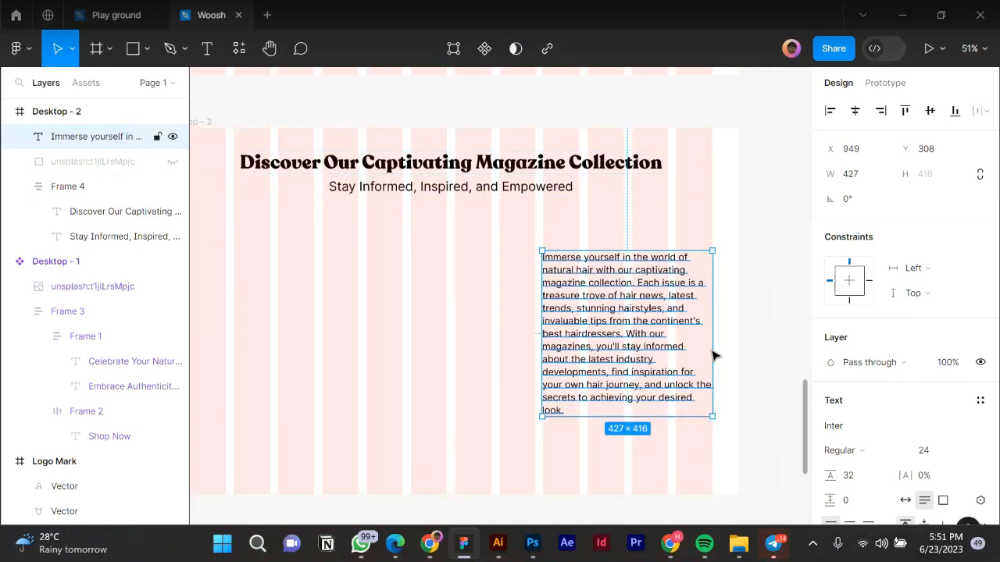
pyautogui.click(746, 289)
# Dismiss the news and WhatsApp notification popups.
pyautogui.keyDown('ctrl'); pyautogui.scroll(-1, 746, 297); pyautogui.keyUp('ctrl')
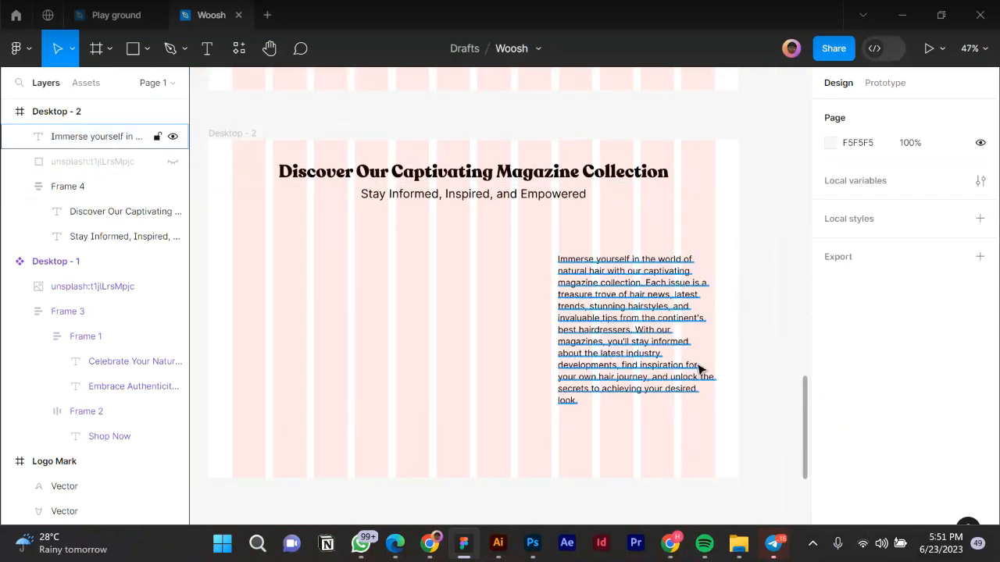
pyautogui.click(984, 509)
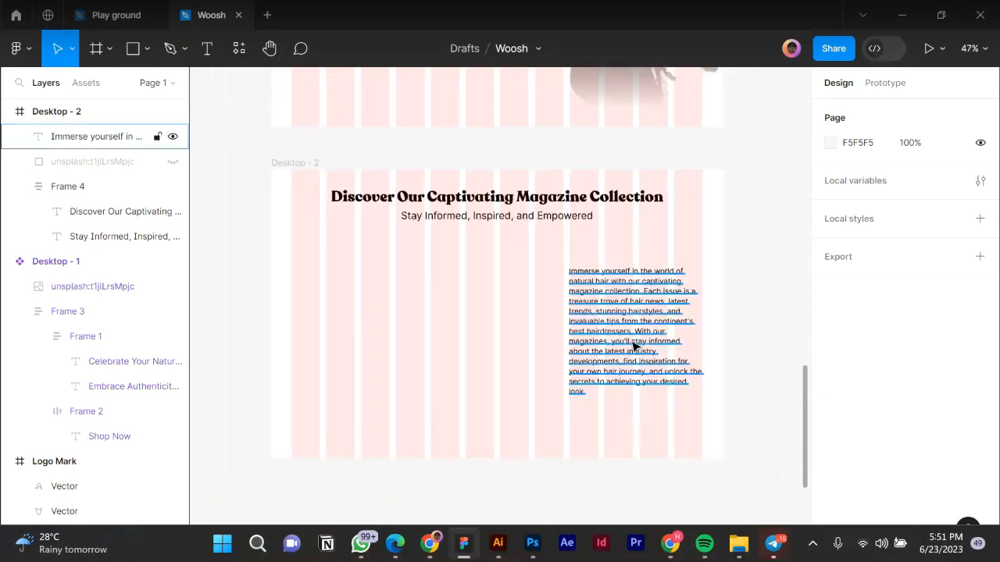
pyautogui.keyDown('ctrl'); pyautogui.scroll(-2, 635, 345); pyautogui.keyUp('ctrl')
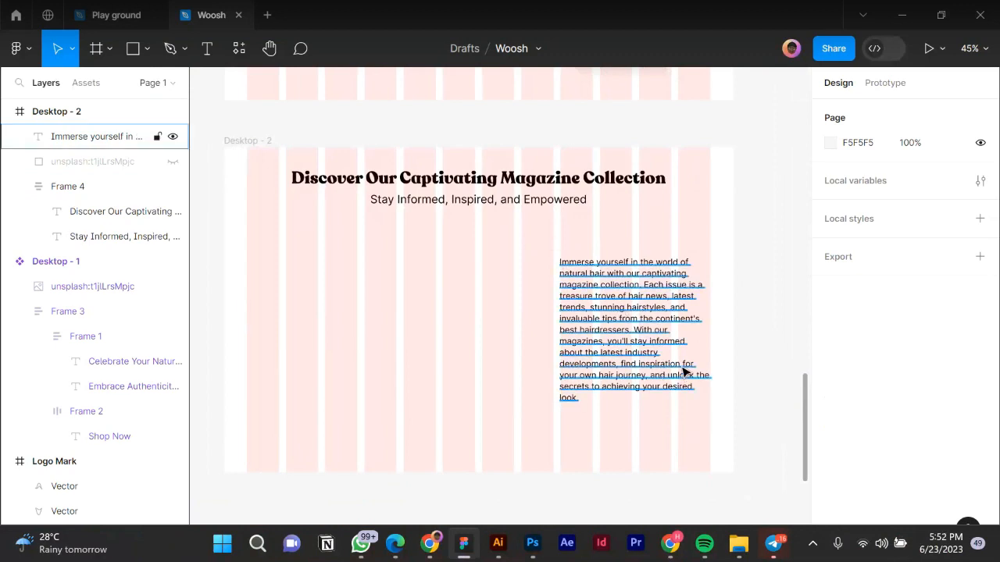
pyautogui.keyDown('ctrl'); pyautogui.scroll(3, 685, 372); pyautogui.keyUp('ctrl')
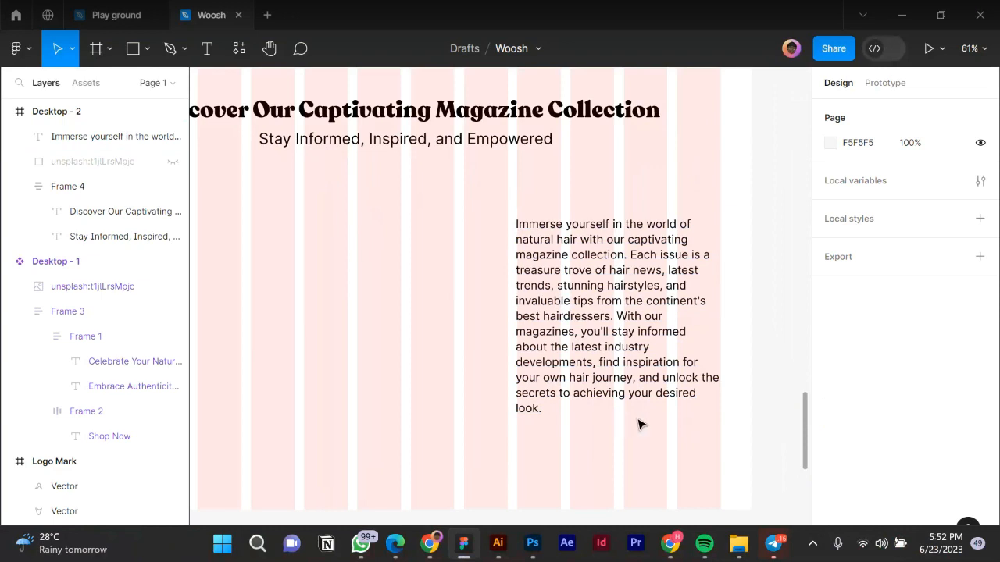
pyautogui.hscroll(-2, 734, 385)
pyautogui.scroll(-3, 734, 386)
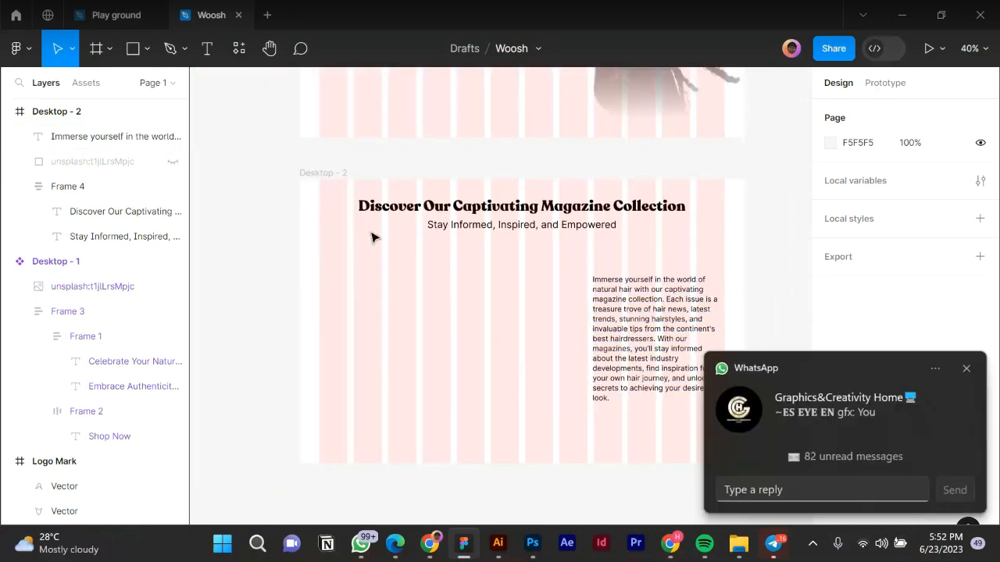
pyautogui.click(966, 371)
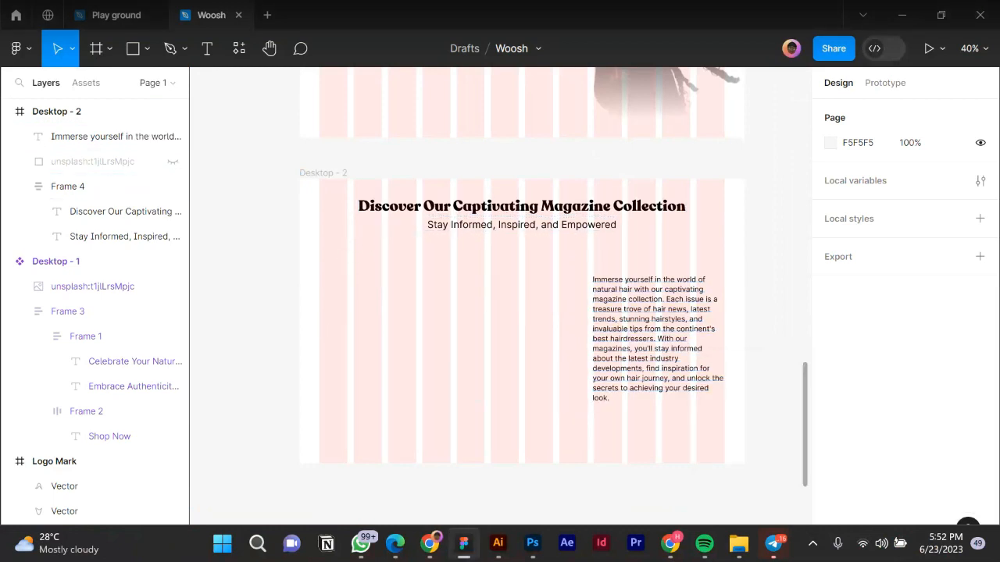
pyautogui.click(521, 215)
pyautogui.moveTo(508, 217); pyautogui.dragTo(506, 219)
pyautogui.click(836, 534)
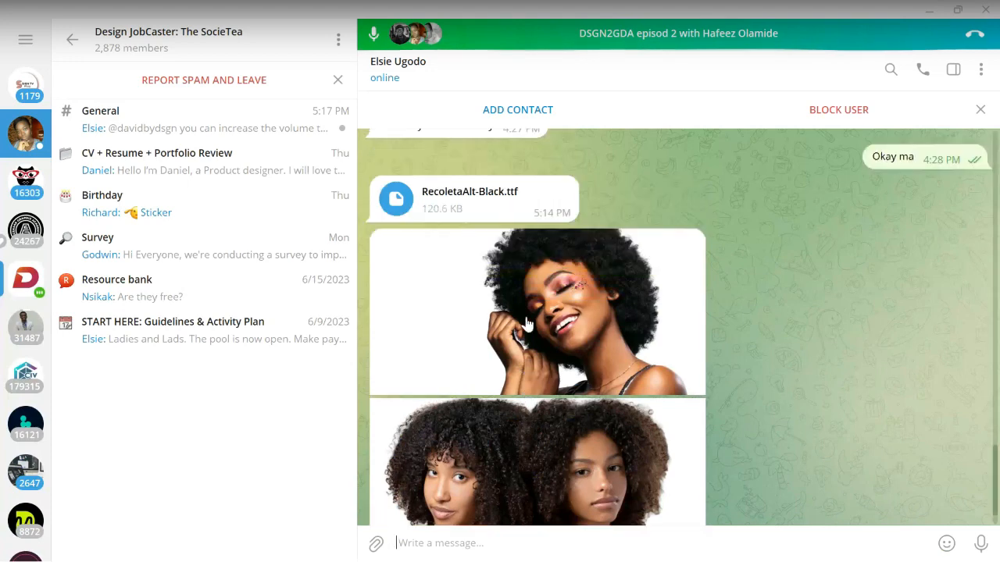
pyautogui.doubleClick(532, 396)
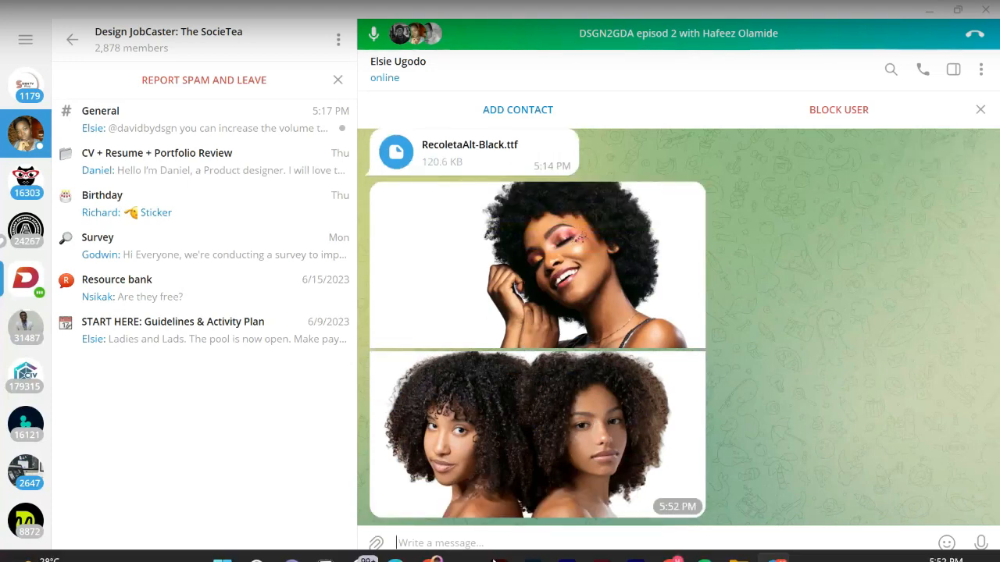
pyautogui.click(466, 544)
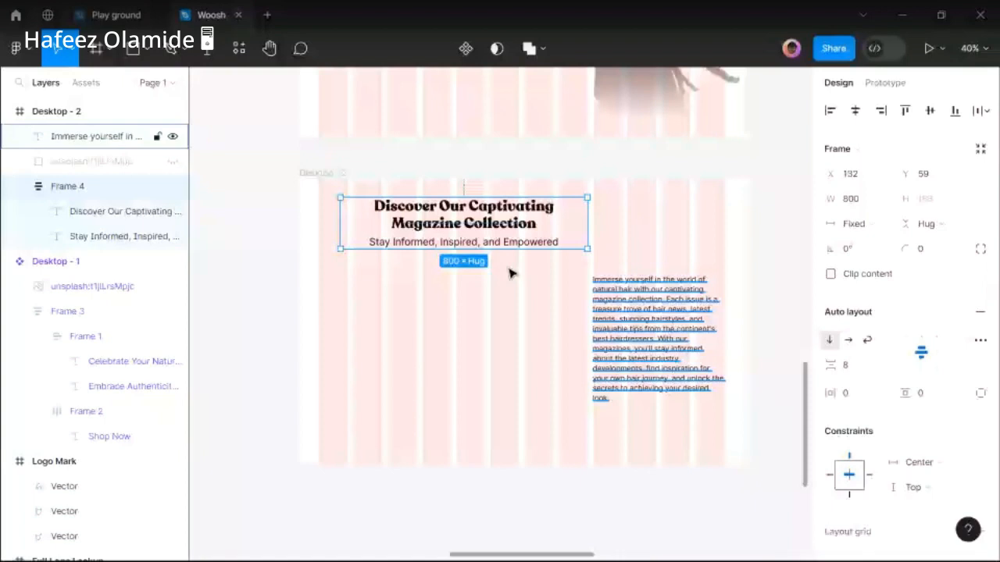
pyautogui.click(504, 242)
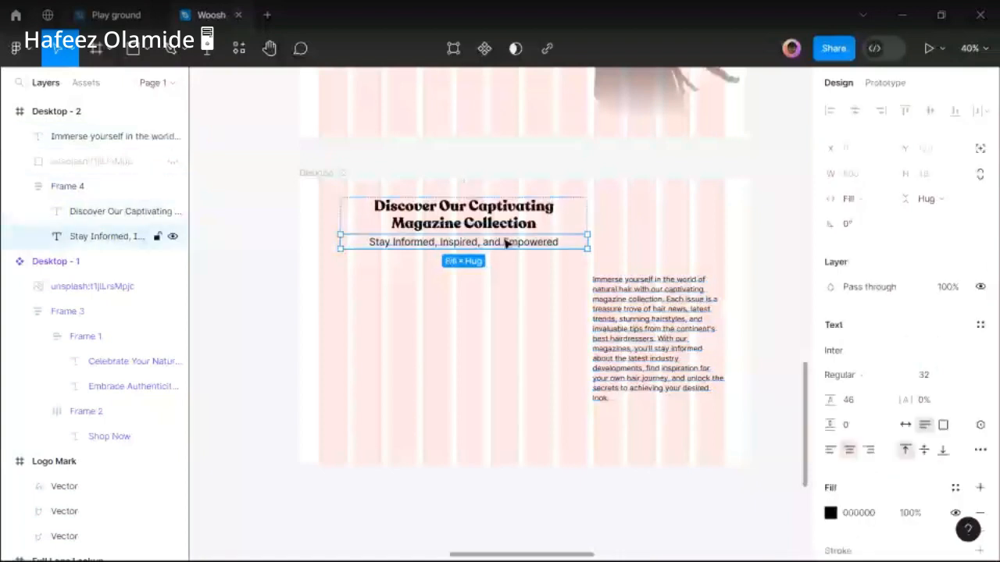
# Left-align the Discover Our Captivating Magazine Collection heading and its subtitle.
pyautogui.keyDown('shift'); pyautogui.click(504, 228); pyautogui.keyUp('shift')
pyautogui.click(830, 488)
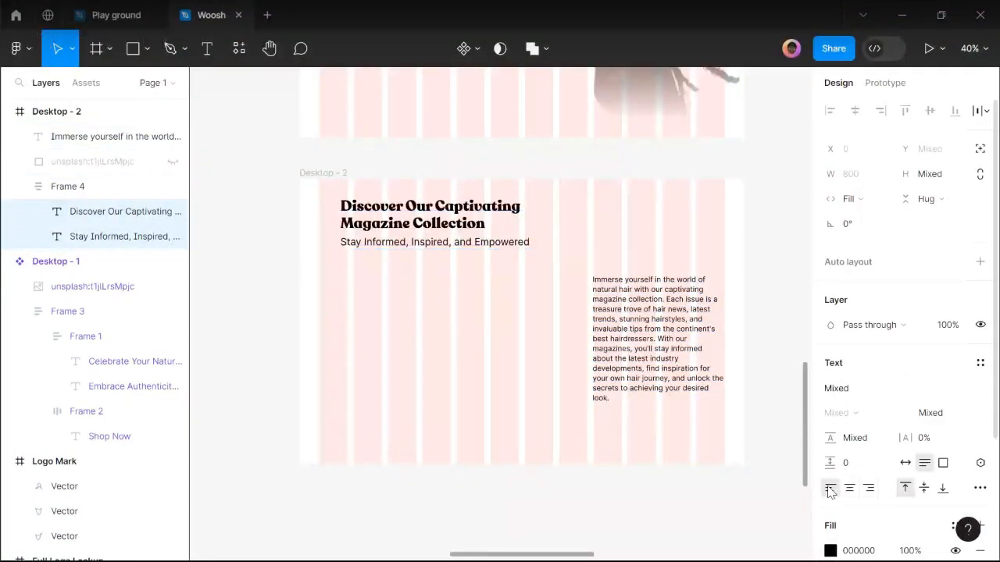
pyautogui.click(379, 257)
# Move Frame 4 onto the grid column and narrow it to 646 wide.
pyautogui.scroll(2, 377, 241)
pyautogui.moveTo(385, 238); pyautogui.dragTo(392, 250)
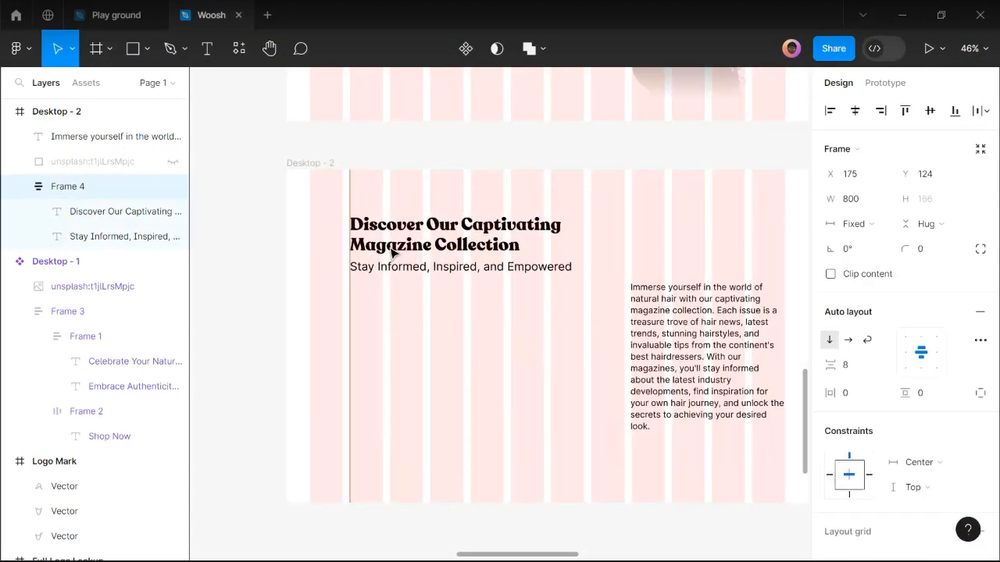
pyautogui.scroll(1, 661, 271)
pyautogui.moveTo(616, 253); pyautogui.dragTo(624, 292)
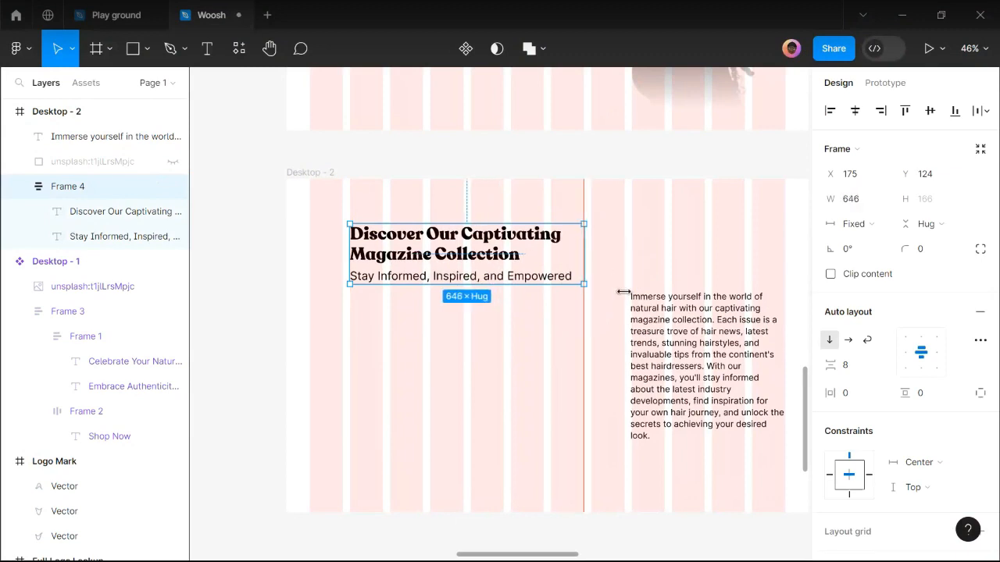
pyautogui.click(666, 295)
pyautogui.press('Escape')
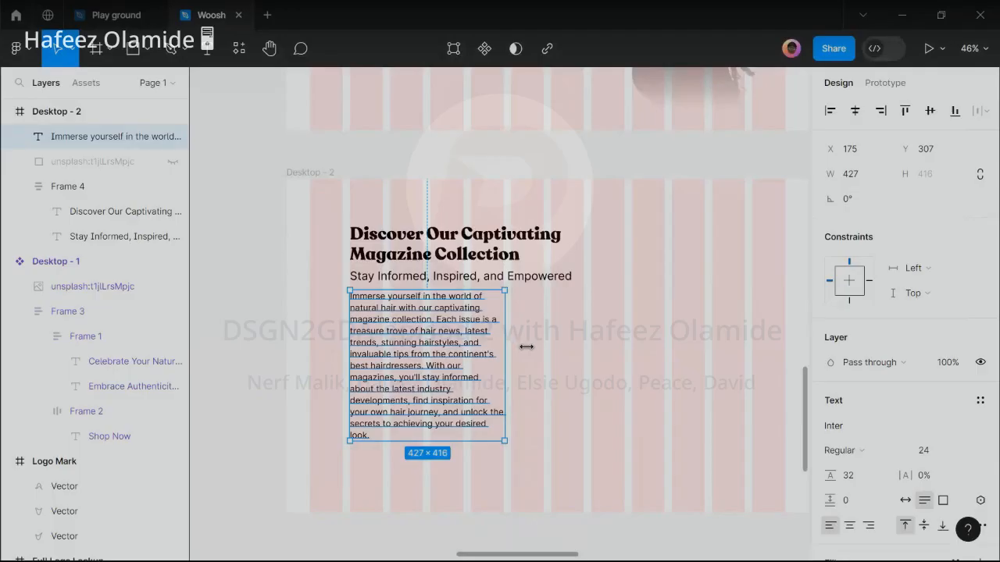
# Resize the Immerse yourself paragraph to 646 wide and place it under the subtitle.
pyautogui.moveTo(526, 346); pyautogui.dragTo(584, 351)
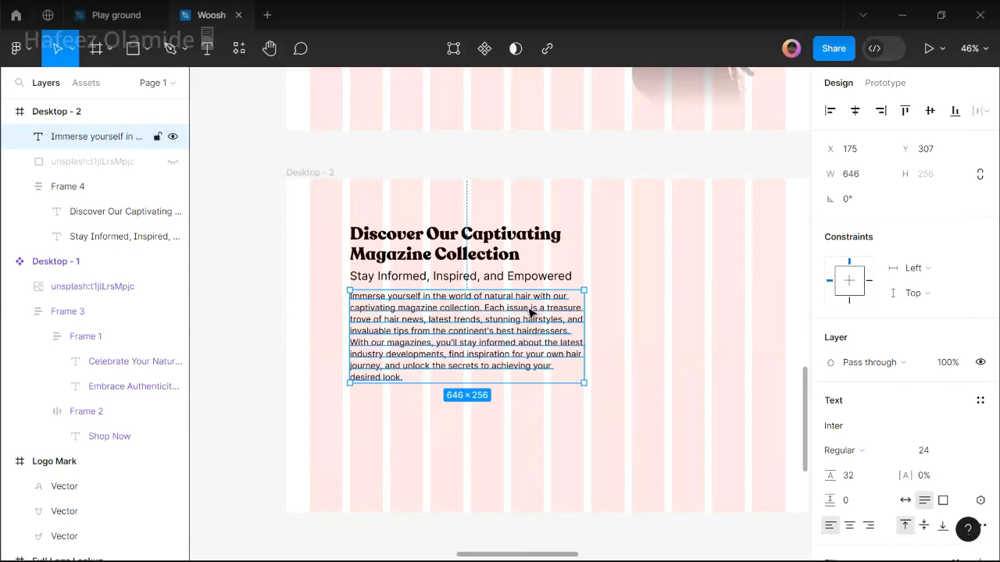
pyautogui.moveTo(530, 312); pyautogui.dragTo(530, 331)
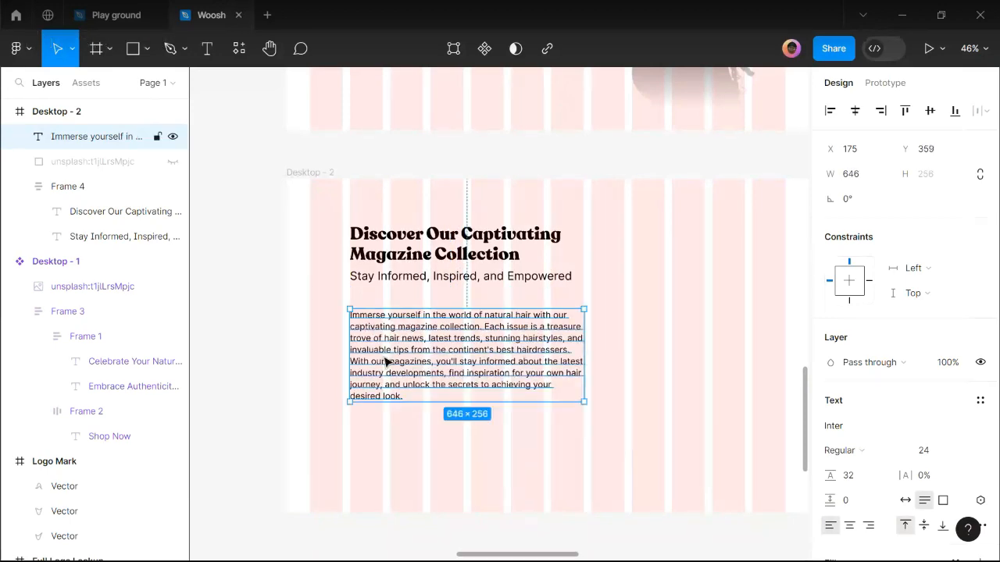
pyautogui.scroll(3, 391, 367)
pyautogui.scroll(4, 358, 334)
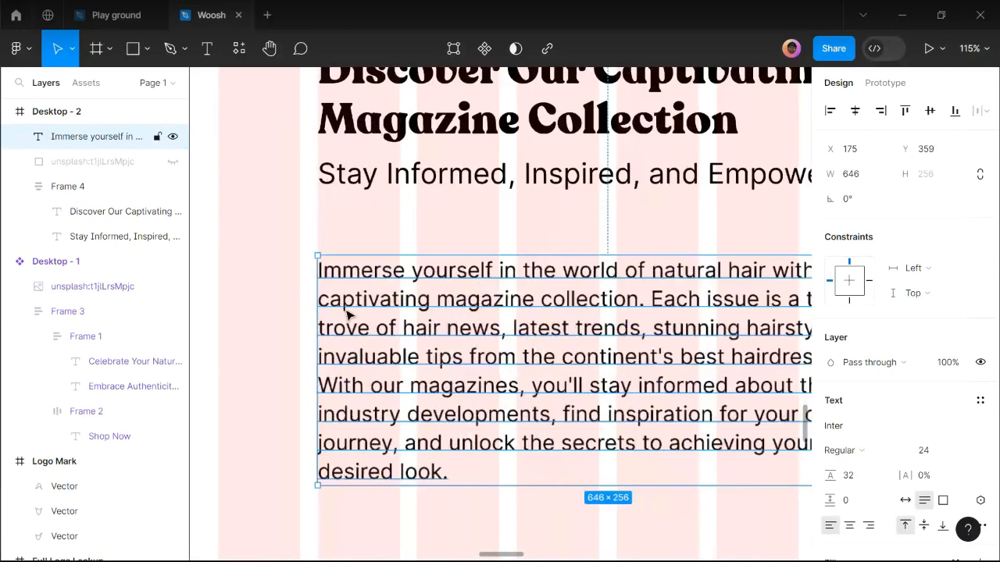
pyautogui.scroll(2, 335, 297)
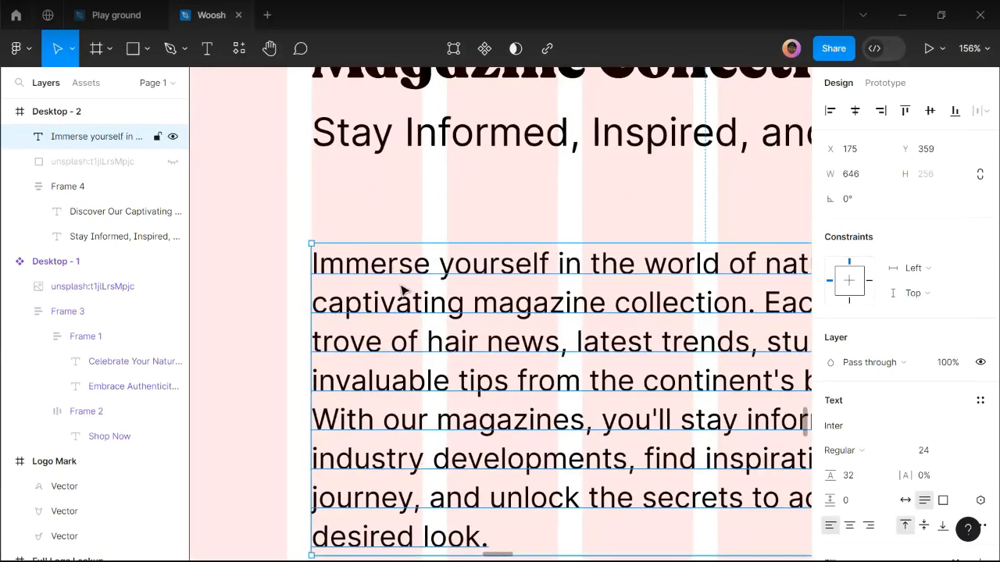
pyautogui.scroll(-3, 400, 290)
pyautogui.scroll(-4, 401, 290)
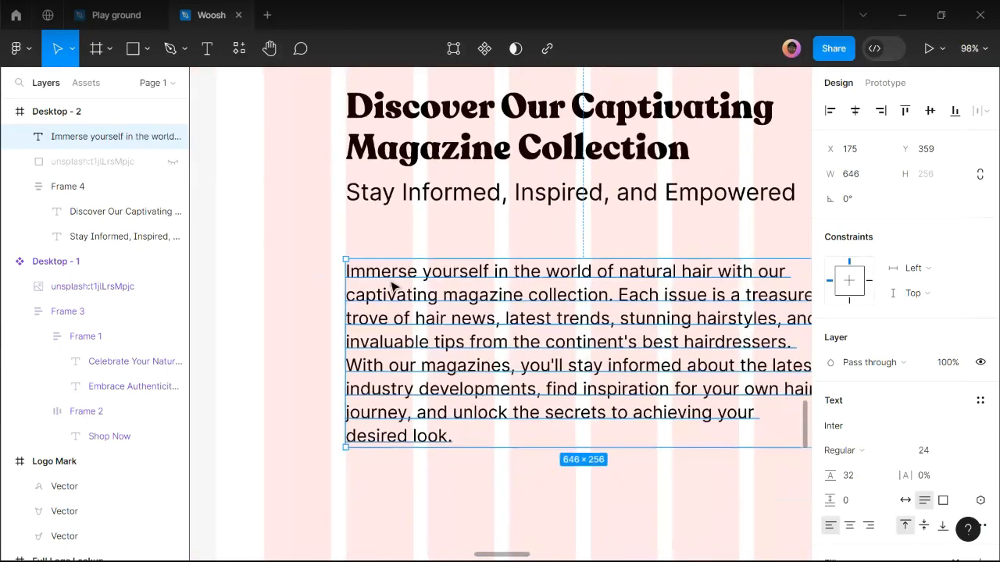
pyautogui.click(564, 430)
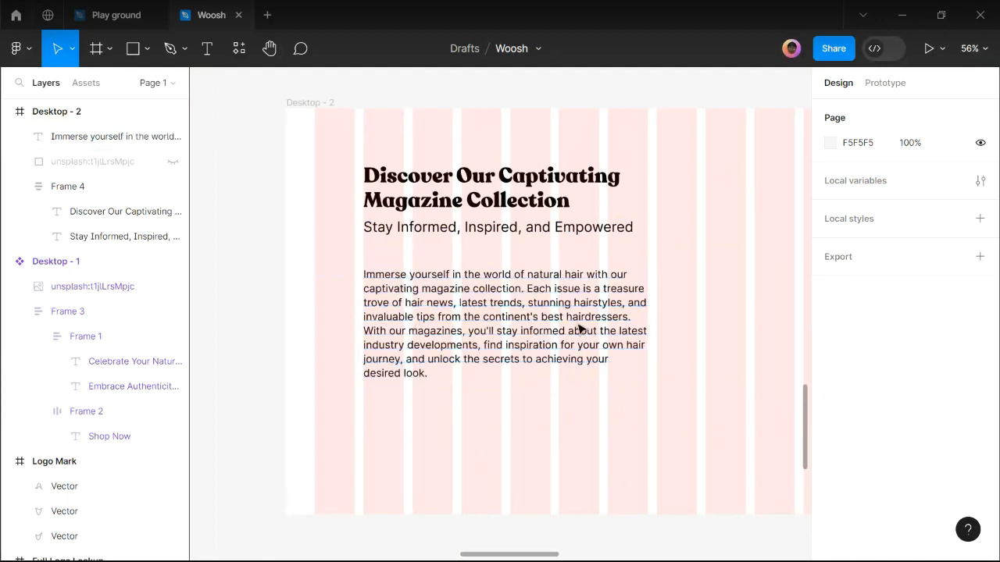
# Give the paragraph -1.5% letter spacing.
pyautogui.click(645, 358)
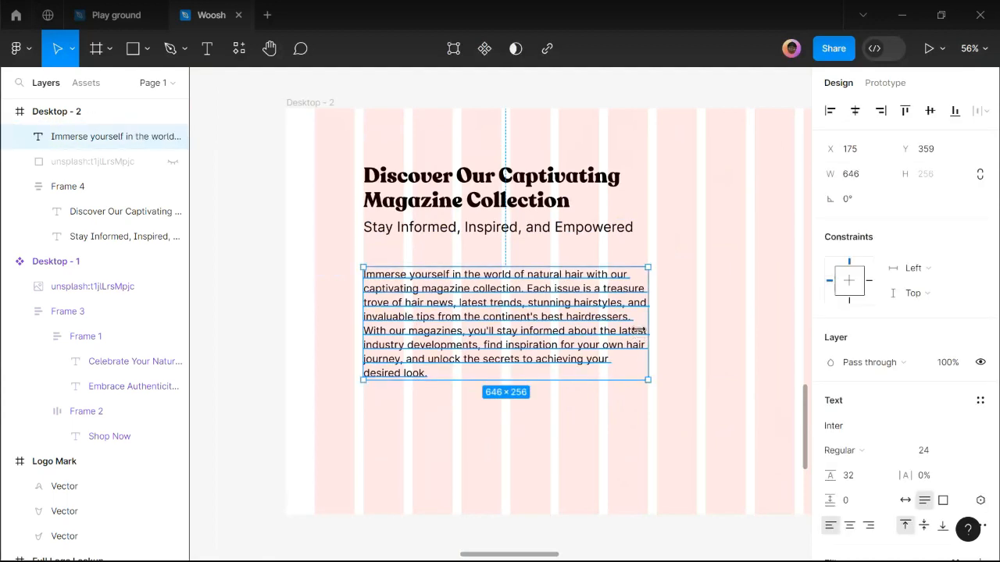
pyautogui.click(936, 482)
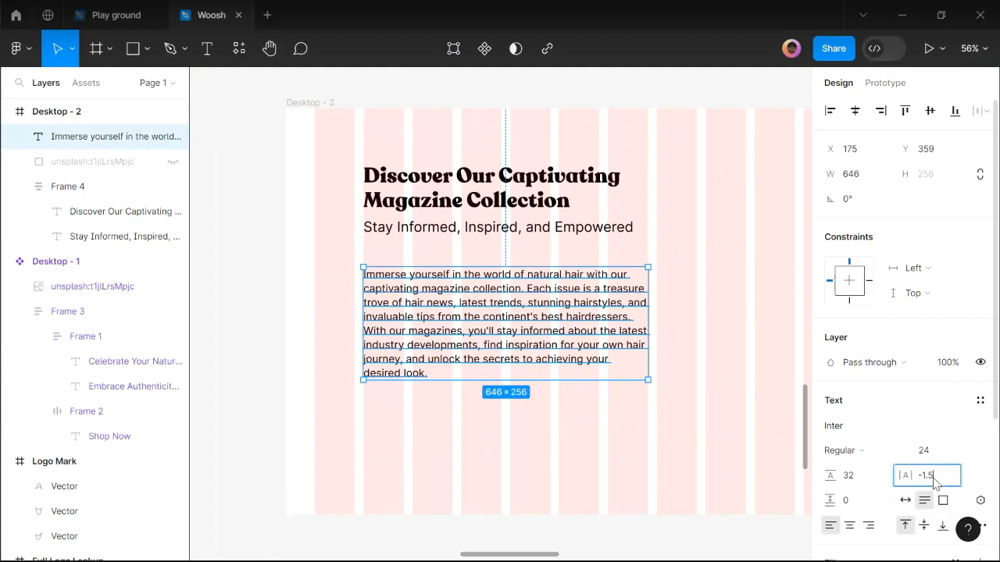
pyautogui.write('-1.5')
pyautogui.press('Return')
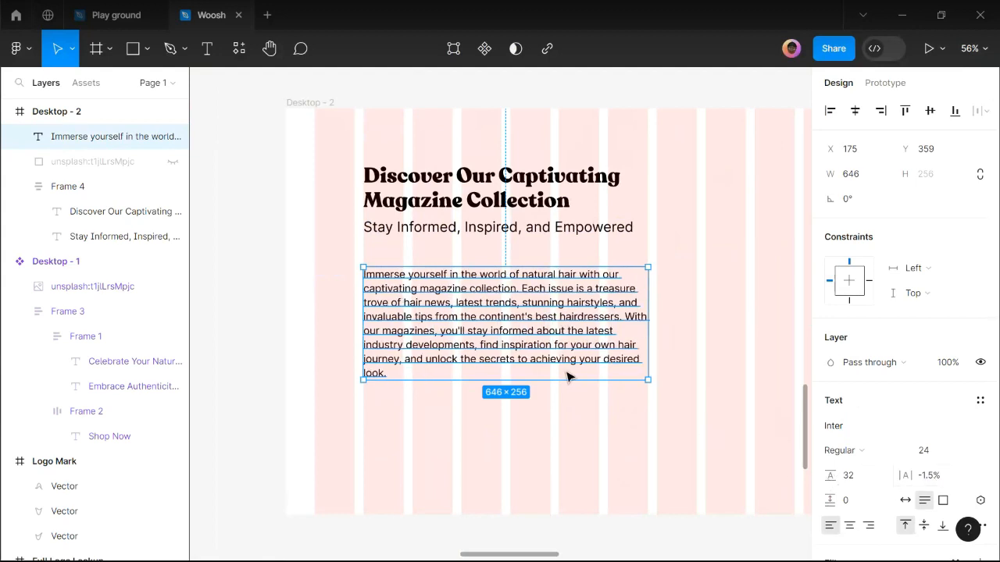
pyautogui.click(662, 319)
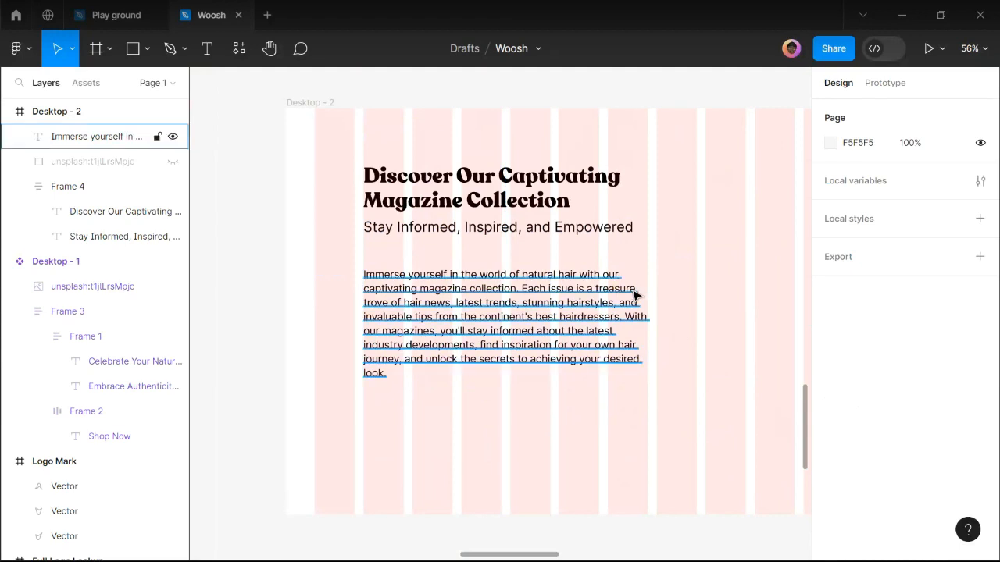
pyautogui.click(308, 332)
pyautogui.scroll(-1, 342, 317)
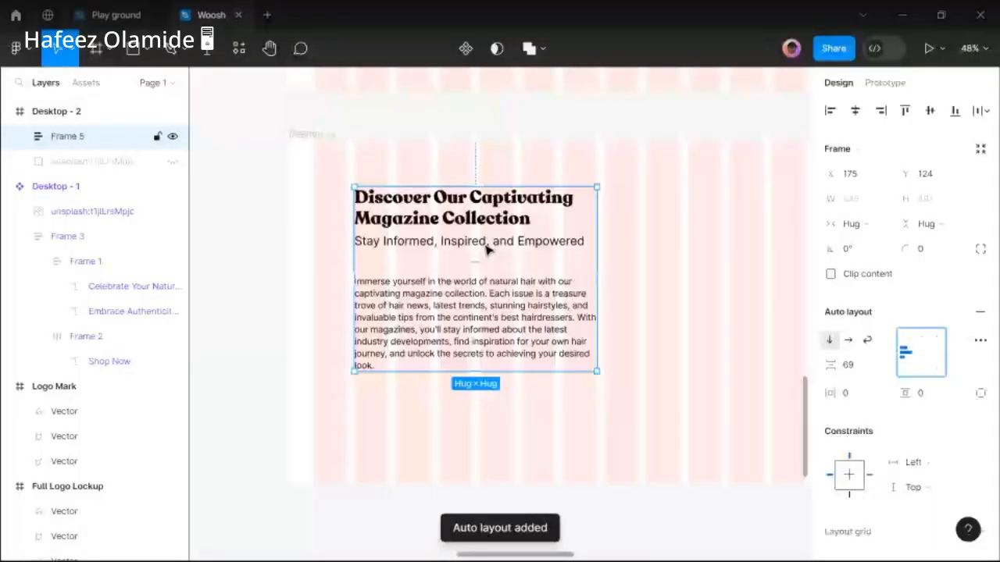
# Set Frame 5's auto layout vertical gap to 56 between heading and paragraph.
pyautogui.click(857, 374)
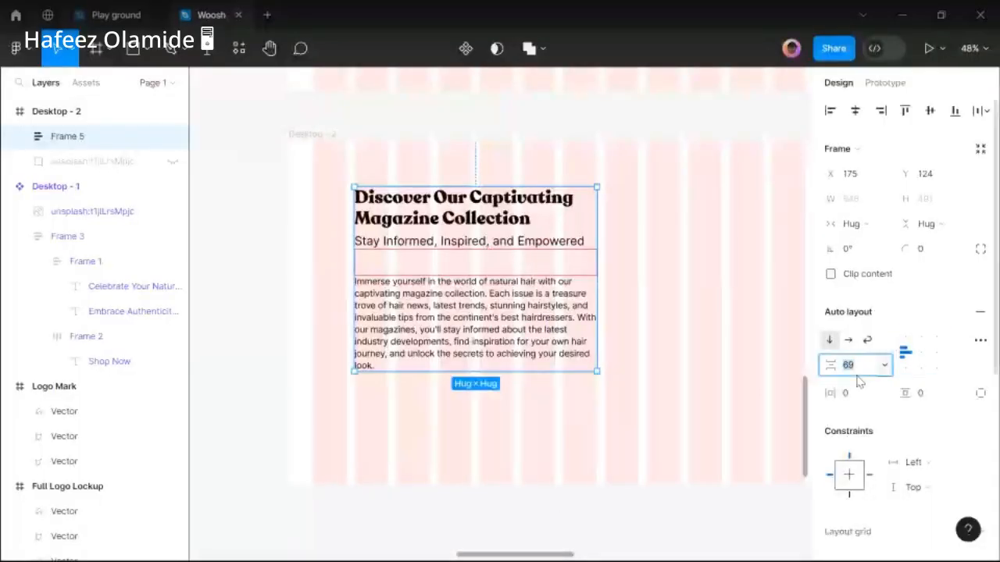
pyautogui.press('Return')
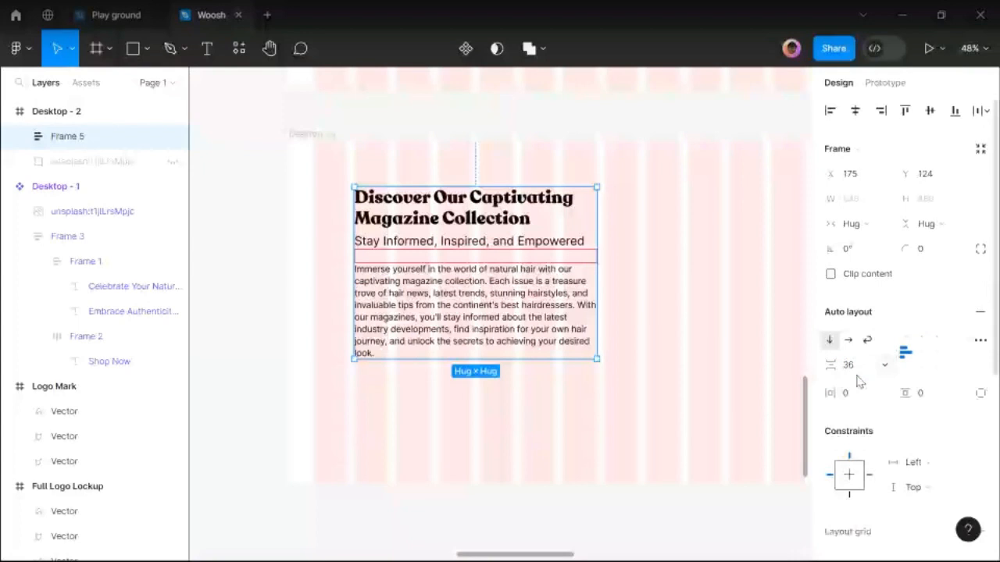
pyautogui.click(858, 369)
pyautogui.write('56')
pyautogui.press('Return')
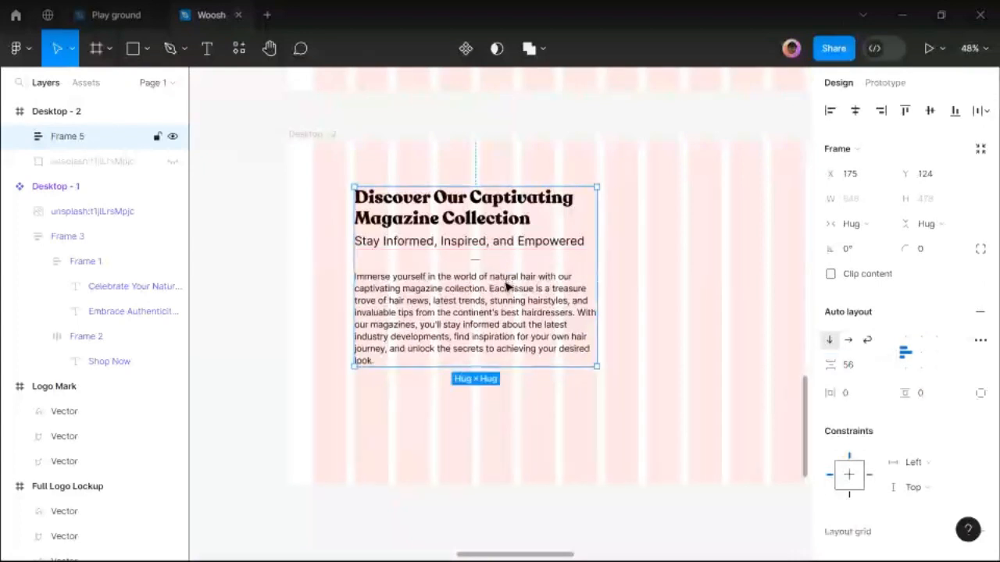
# Move Frame 5 slightly lower in Desktop - 2, to Y 168.
pyautogui.moveTo(507, 286); pyautogui.dragTo(507, 300)
pyautogui.click(458, 499)
pyautogui.moveTo(499, 554)
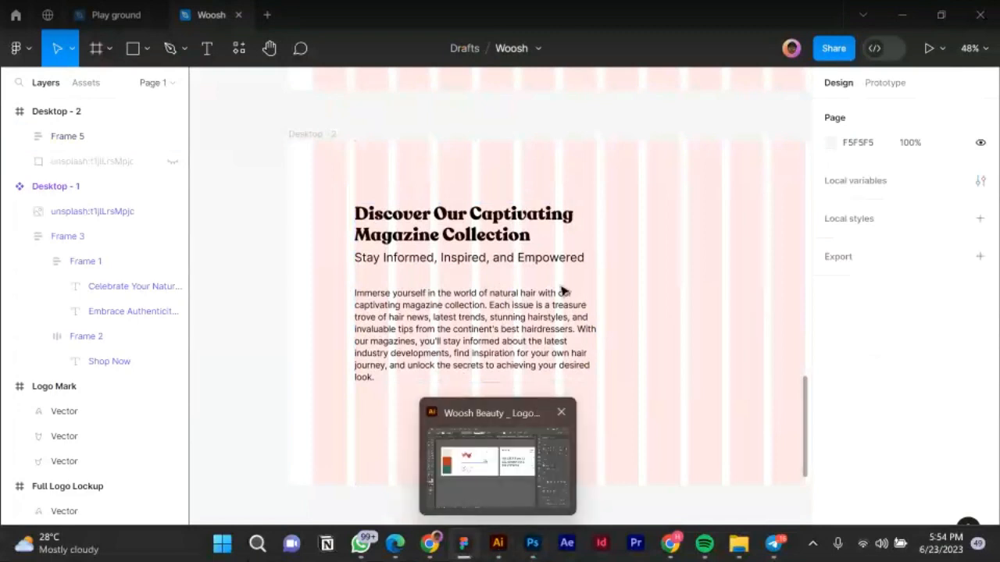
pyautogui.scroll(-6, 563, 291)
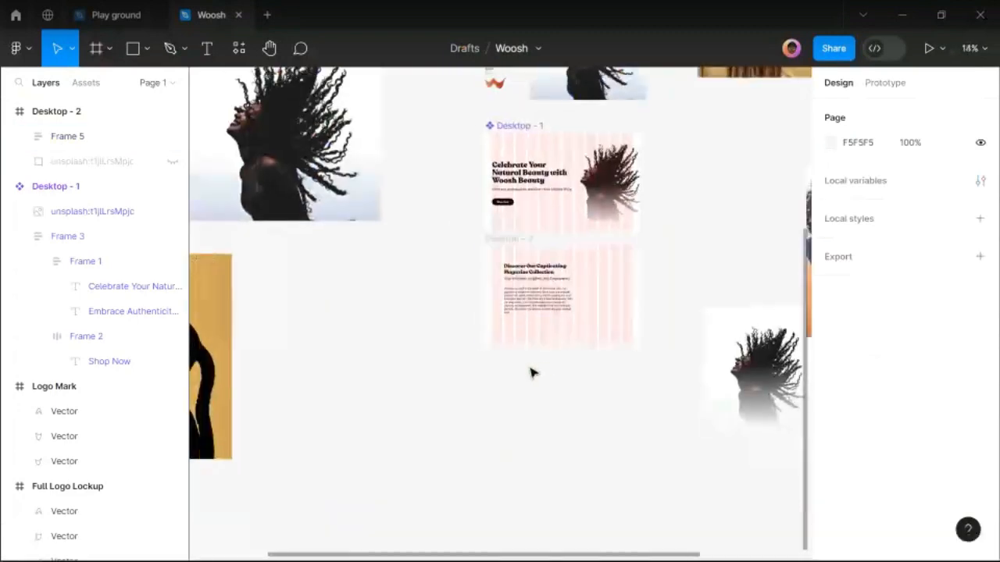
pyautogui.hscroll(-3, 531, 373)
pyautogui.scroll(-1, 467, 379)
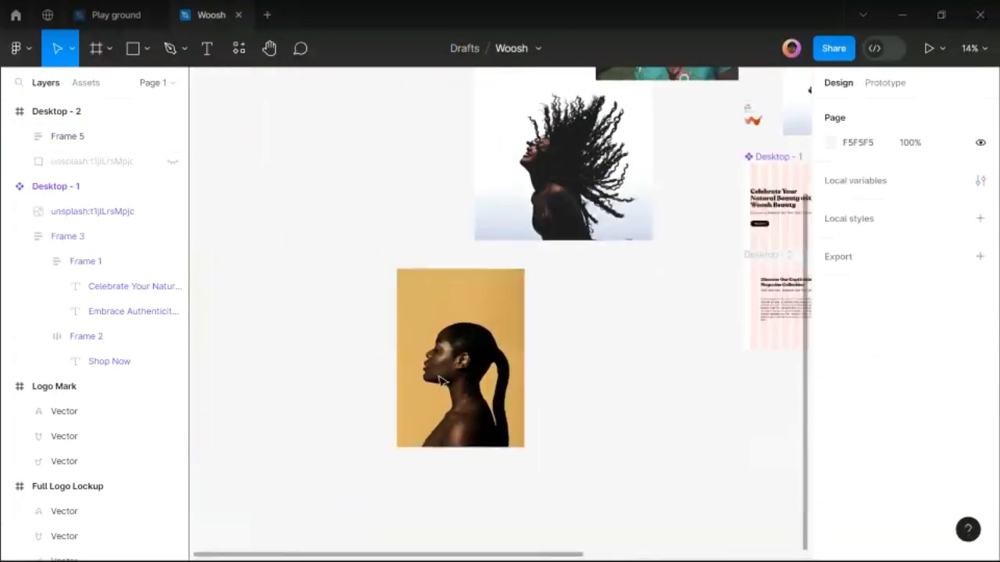
pyautogui.scroll(-3, 441, 380)
pyautogui.hscroll(3, 640, 328)
pyautogui.scroll(2, 637, 328)
# Move the yellow portrait photo out of Desktop - 2.
pyautogui.click(347, 396)
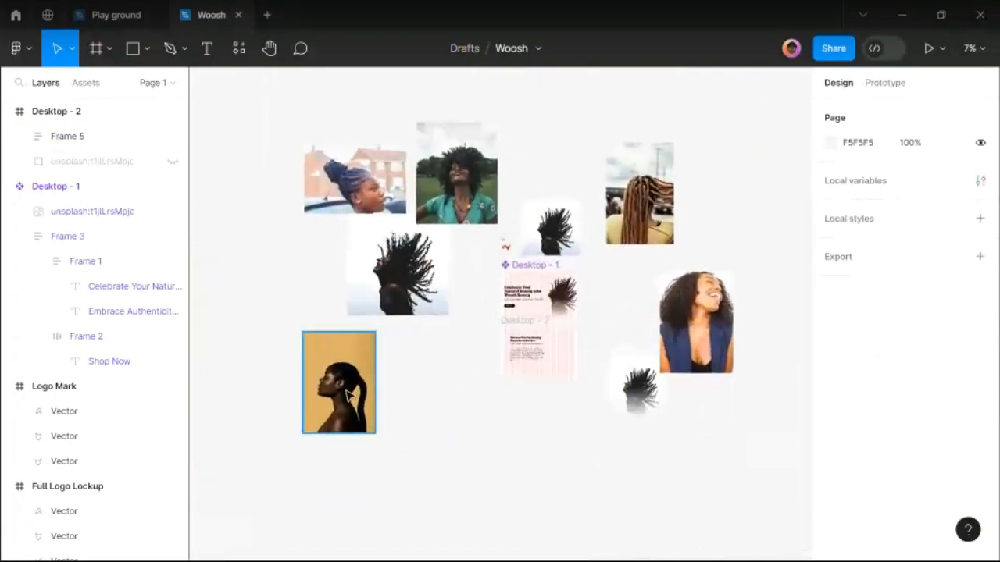
pyautogui.moveTo(347, 396); pyautogui.dragTo(549, 383)
pyautogui.scroll(3, 546, 379)
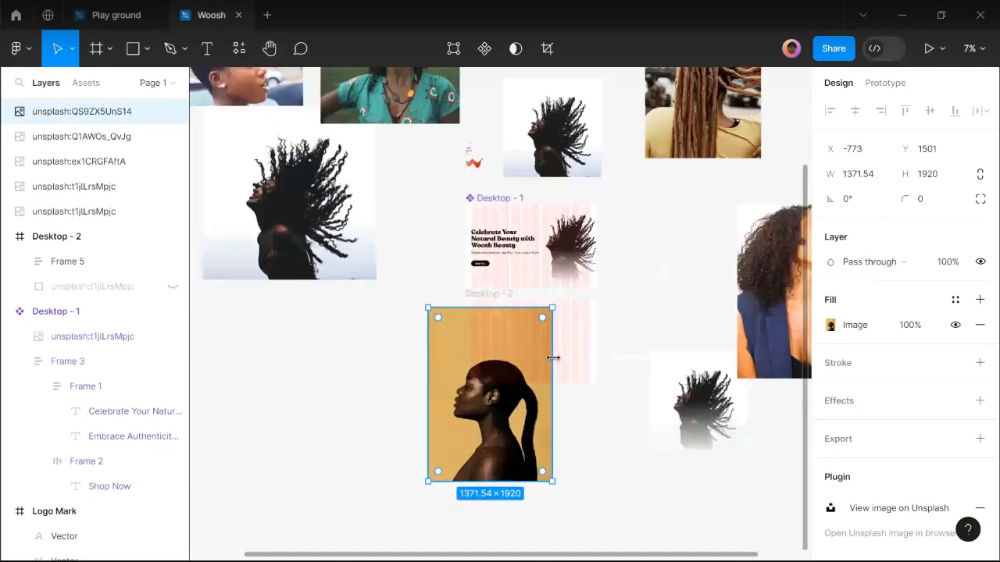
pyautogui.scroll(3, 544, 367)
pyautogui.scroll(1, 542, 364)
pyautogui.moveTo(481, 431); pyautogui.dragTo(300, 430)
# Shift the heading and paragraph text block to Desktop - 2's right half.
pyautogui.click(522, 306)
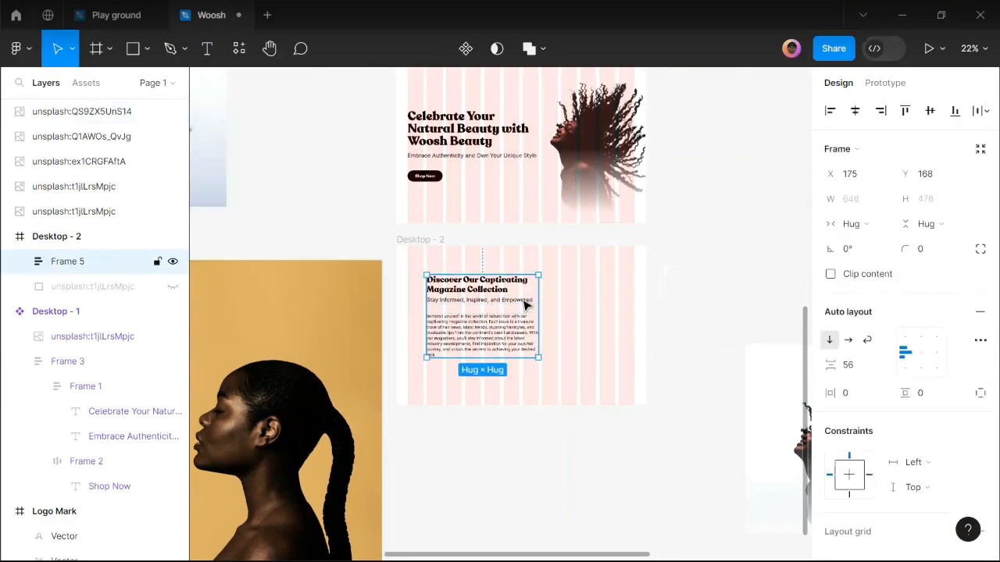
pyautogui.scroll(3, 522, 305)
pyautogui.moveTo(519, 303); pyautogui.dragTo(649, 305)
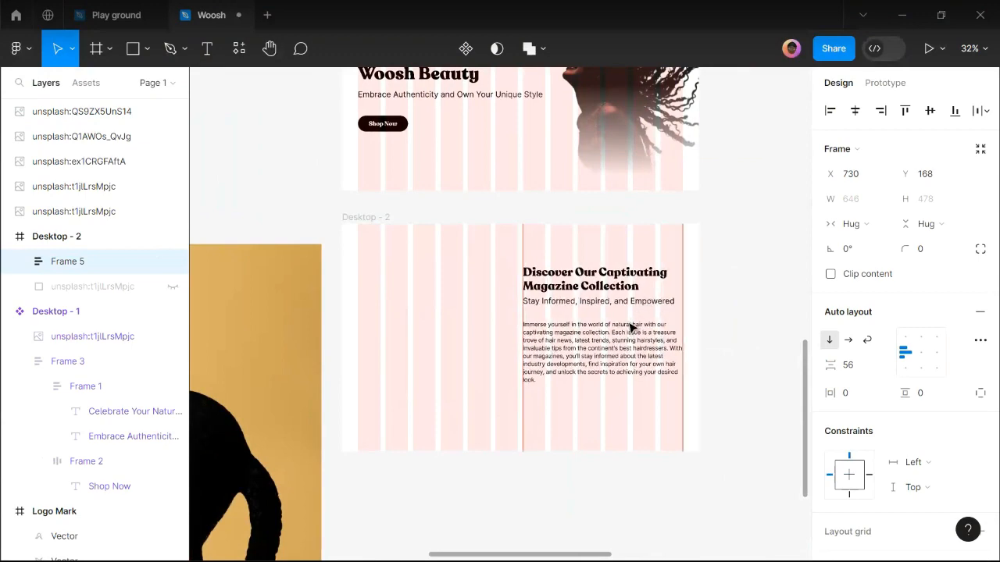
# Place a 530×742 copy of the portrait in Desktop - 2's upper left.
pyautogui.scroll(-2, 612, 349)
pyautogui.click(355, 330)
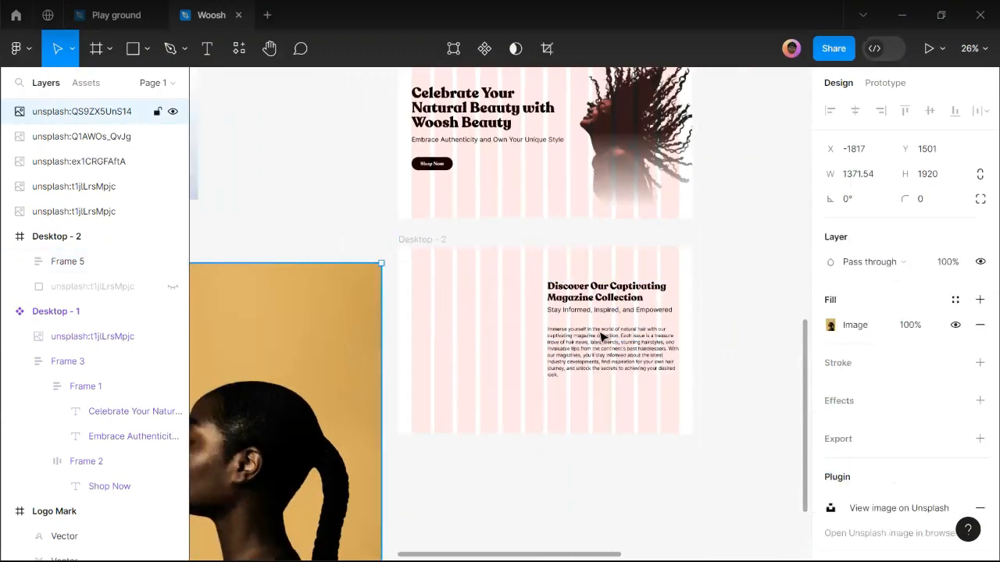
pyautogui.scroll(-1, 602, 338)
pyautogui.scroll(-5, 601, 337)
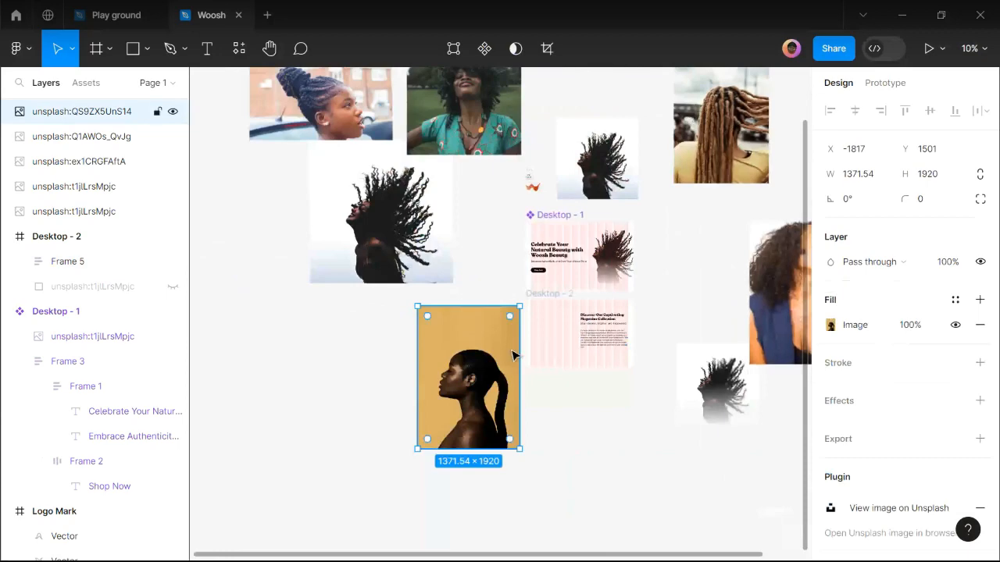
pyautogui.moveTo(477, 365); pyautogui.dragTo(583, 343)
pyautogui.scroll(3, 617, 344)
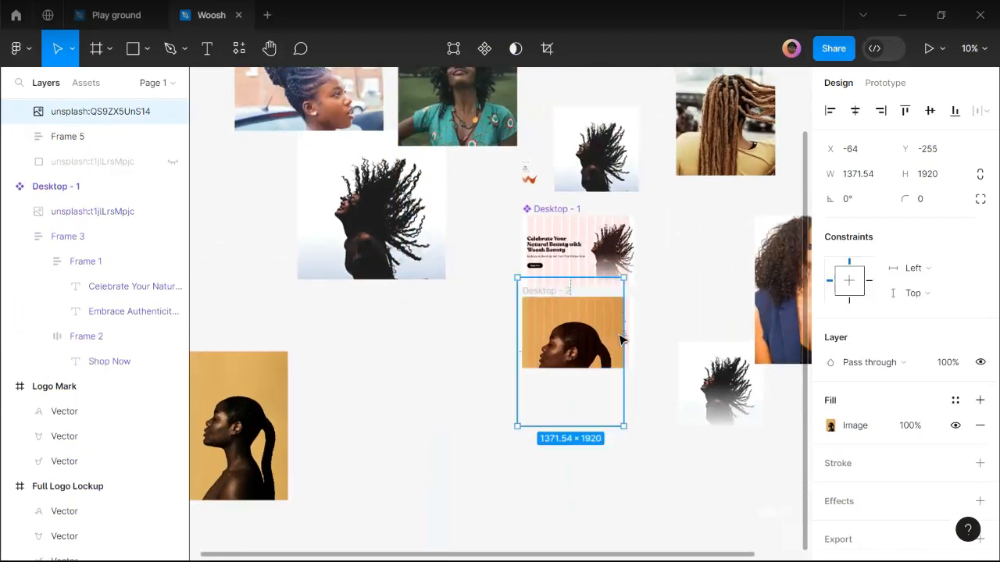
pyautogui.moveTo(581, 304); pyautogui.dragTo(574, 311)
pyautogui.scroll(5, 555, 335)
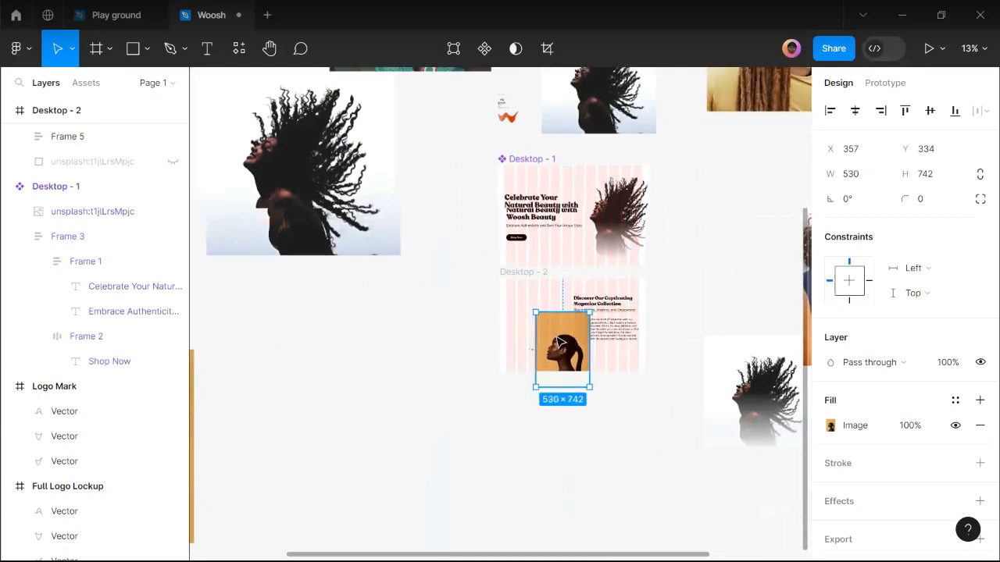
pyautogui.moveTo(583, 343); pyautogui.dragTo(537, 287)
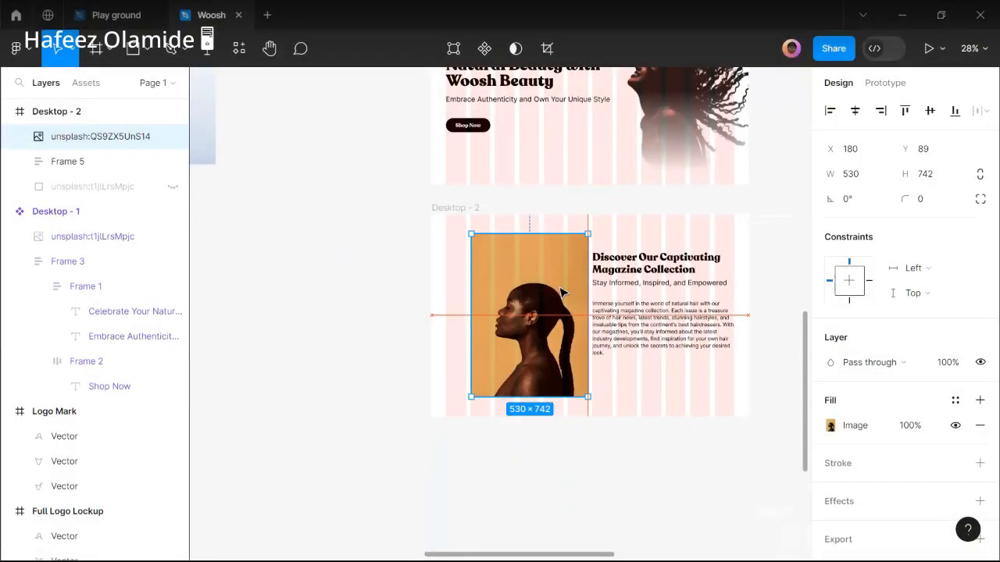
# Shrink the portrait proportionally to 419×586.
pyautogui.scroll(3, 587, 266)
pyautogui.moveTo(588, 266); pyautogui.dragTo(554, 266)
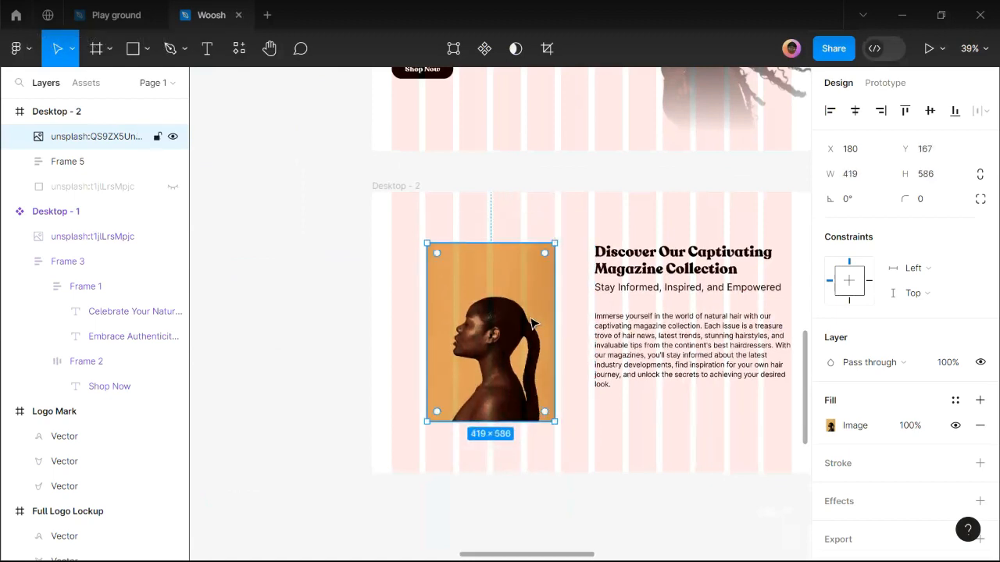
pyautogui.scroll(1, 534, 326)
# Centre the text block vertically on the portrait, undoing the trial auto layout wrap.
pyautogui.hotkey('ctrl', 'a')
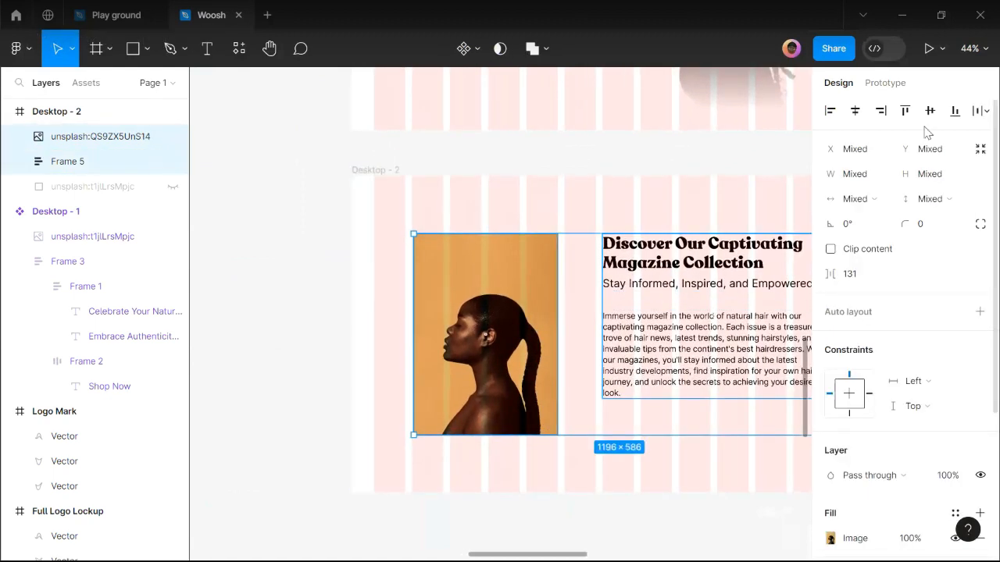
pyautogui.hotkey('alt', 'v')
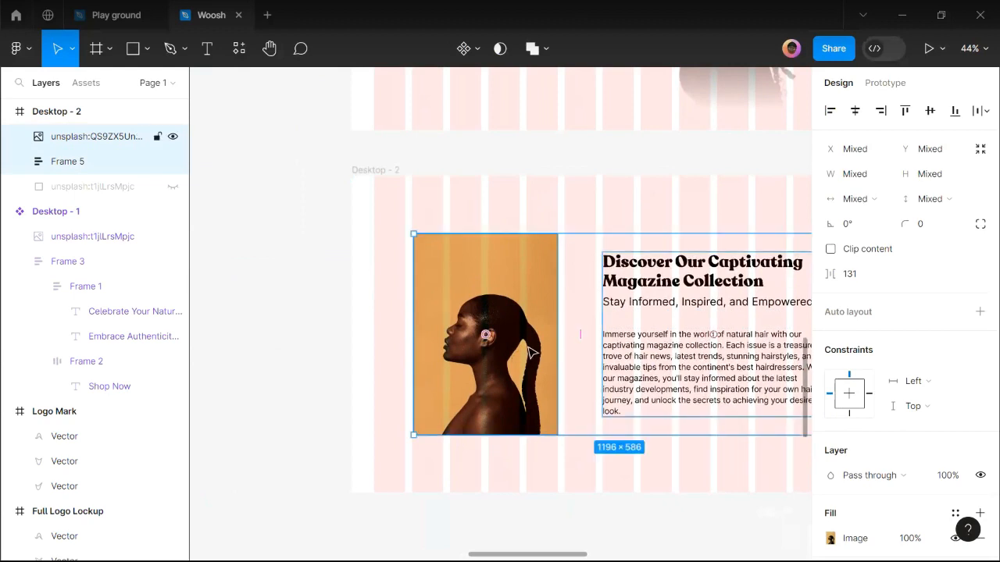
pyautogui.hotkey('shift', 'a')
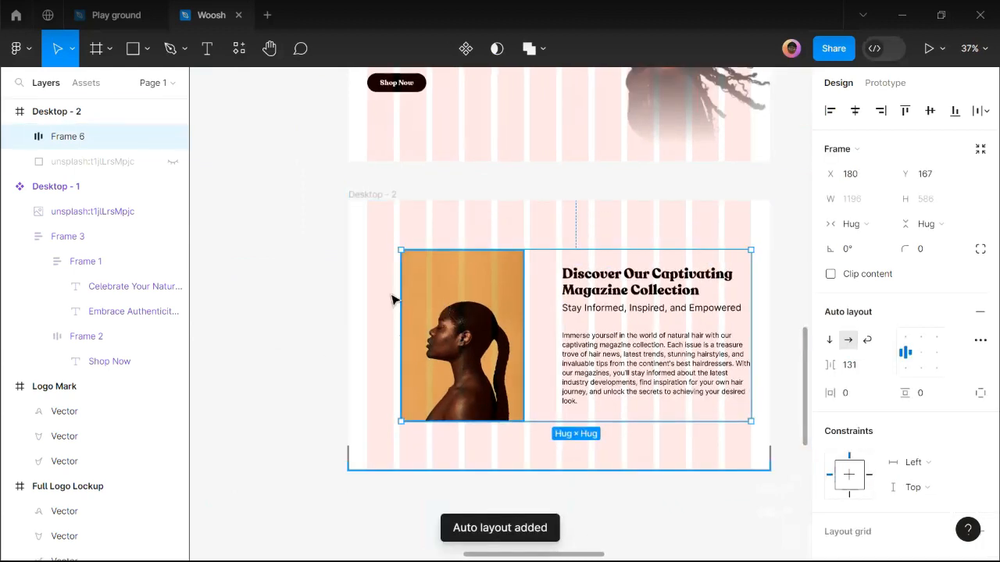
pyautogui.scroll(-1, 374, 304)
pyautogui.scroll(10, 374, 305)
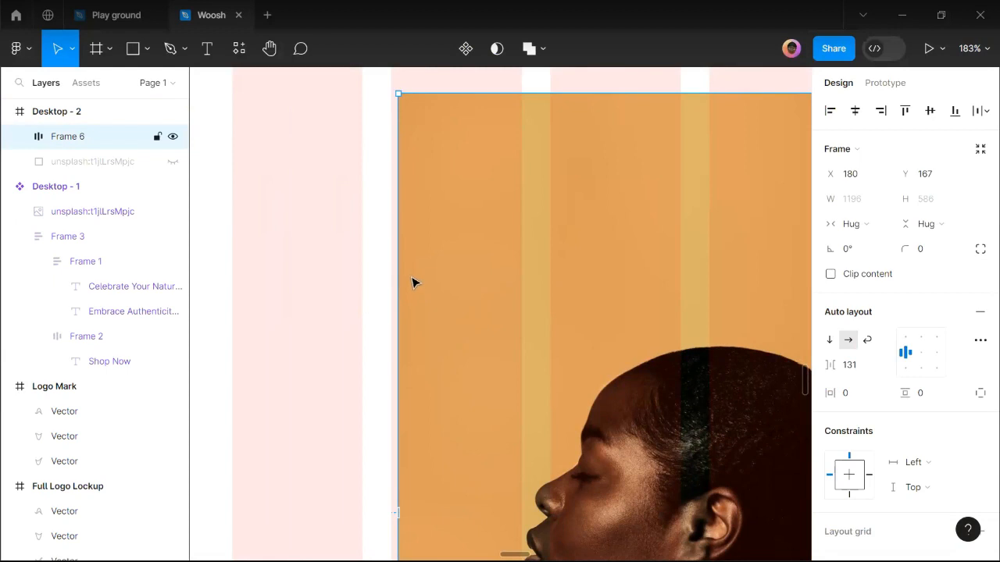
pyautogui.hotkey('ctrl', 'z')
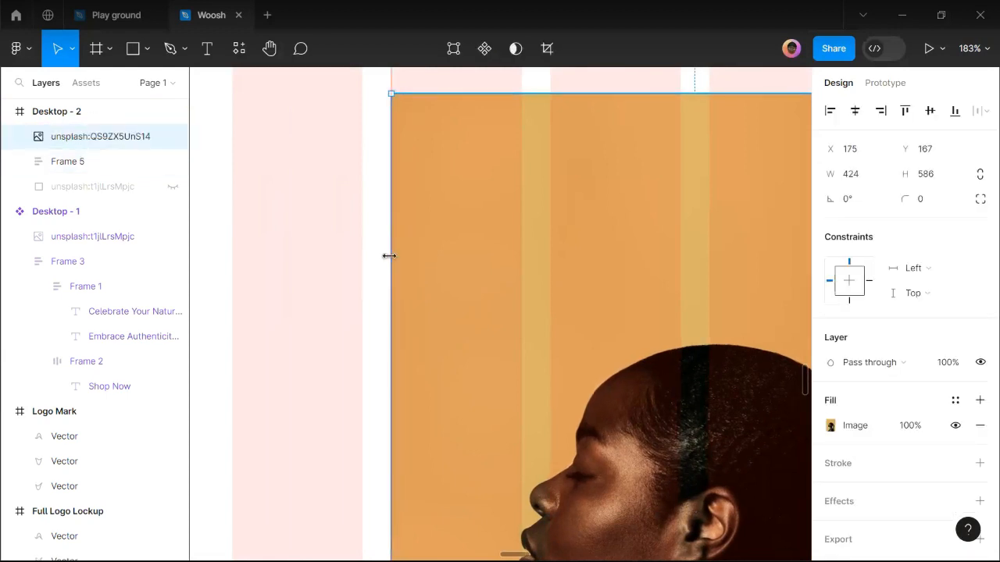
pyautogui.scroll(-5, 386, 258)
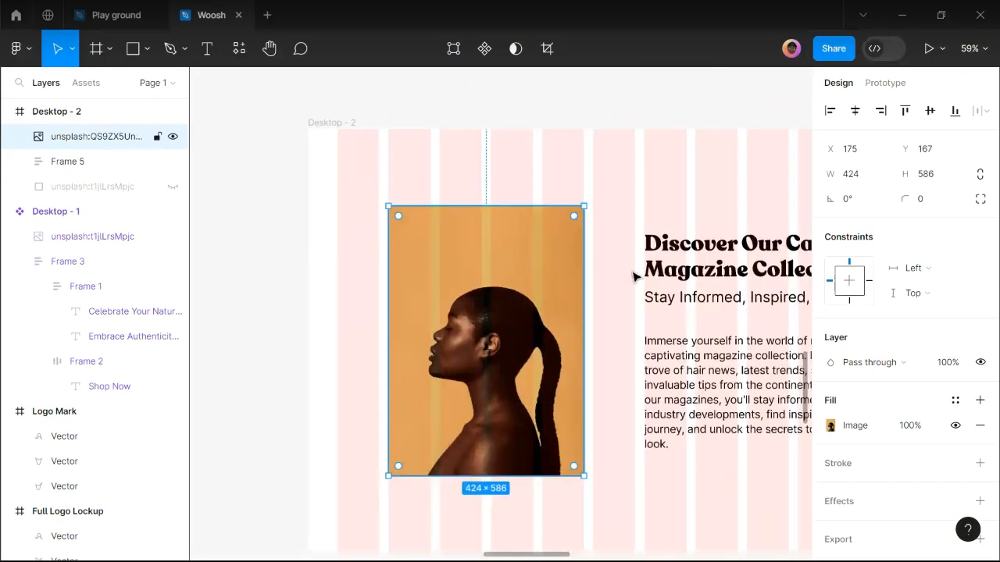
pyautogui.scroll(10, 580, 205)
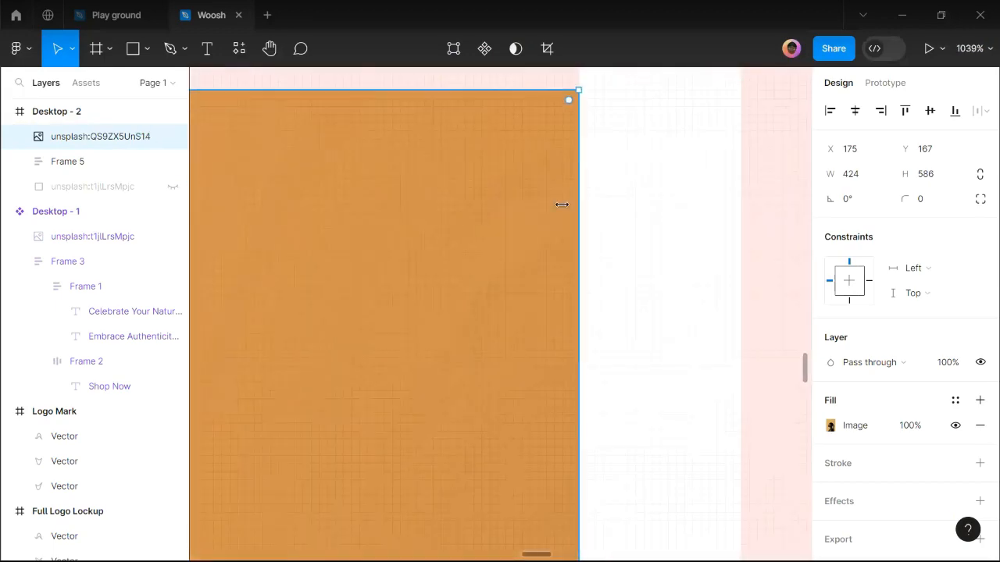
pyautogui.scroll(-10, 449, 279)
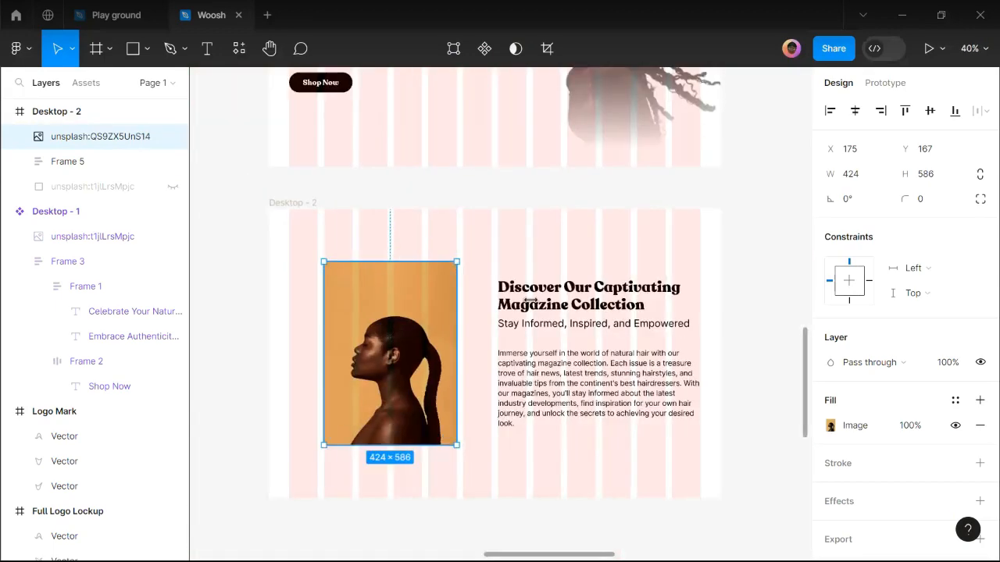
# Adjust the image and text block selection, then clear it.
pyautogui.keyDown('shift'); pyautogui.click(553, 312); pyautogui.keyUp('shift')
pyautogui.keyDown('shift'); pyautogui.click(384, 342); pyautogui.keyUp('shift')
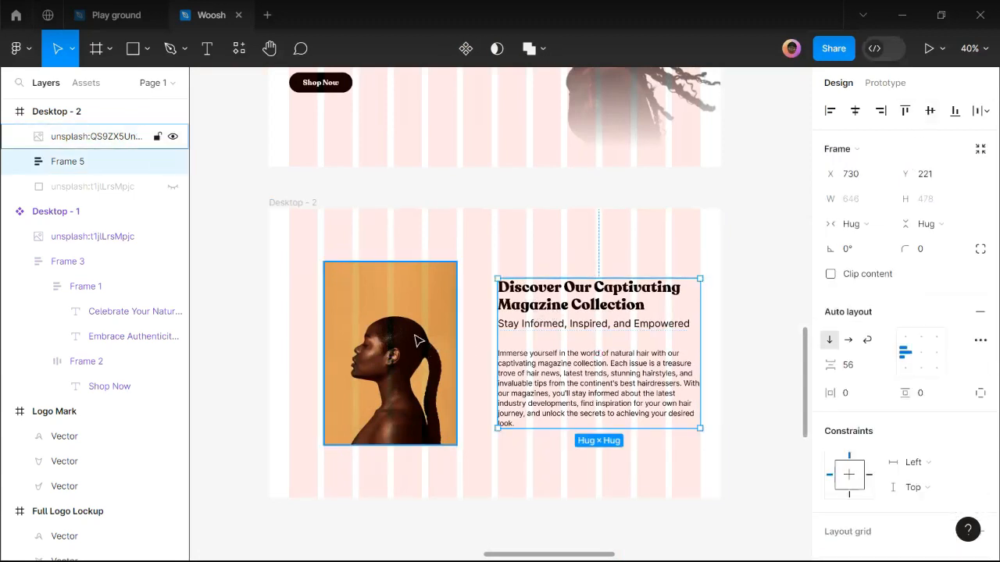
pyautogui.keyDown('shift'); pyautogui.click(388, 347); pyautogui.keyUp('shift')
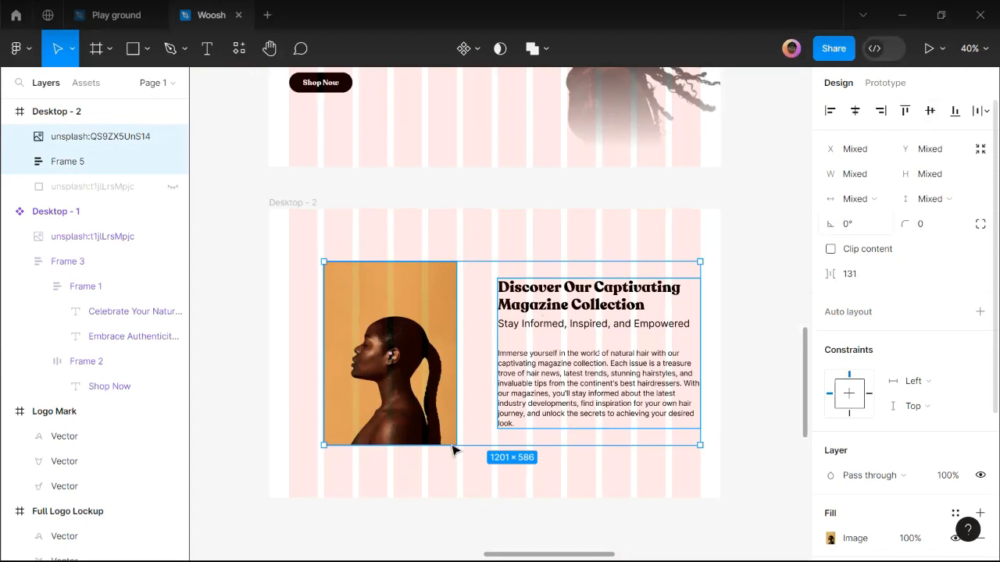
pyautogui.scroll(-3, 450, 446)
pyautogui.scroll(-2, 448, 444)
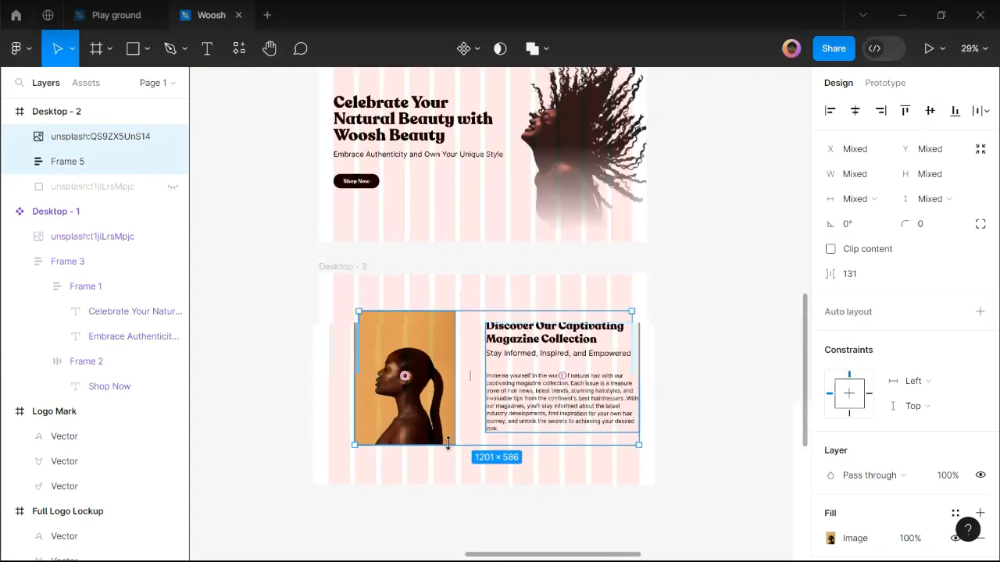
pyautogui.scroll(1, 612, 380)
pyautogui.click(656, 361)
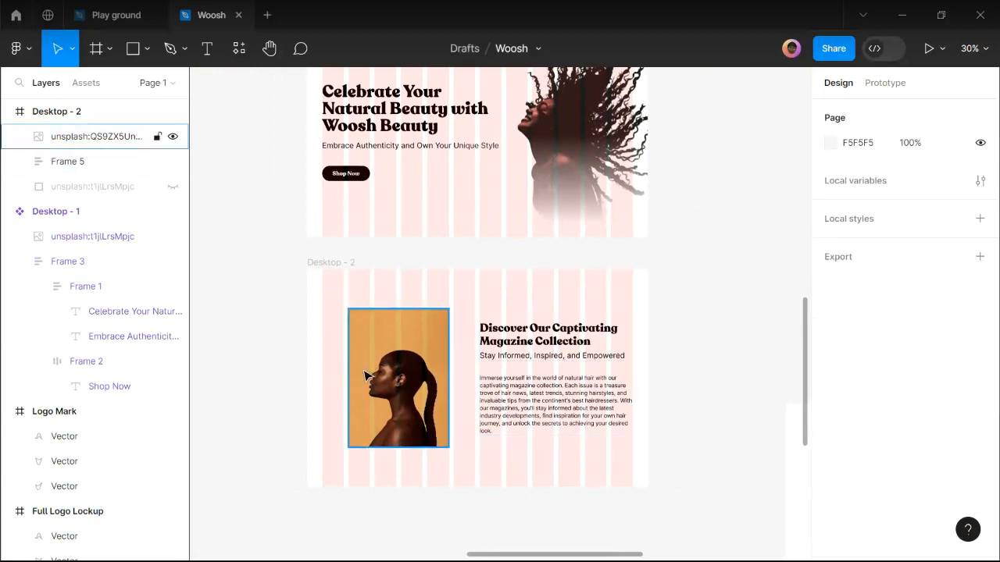
pyautogui.scroll(2, 408, 451)
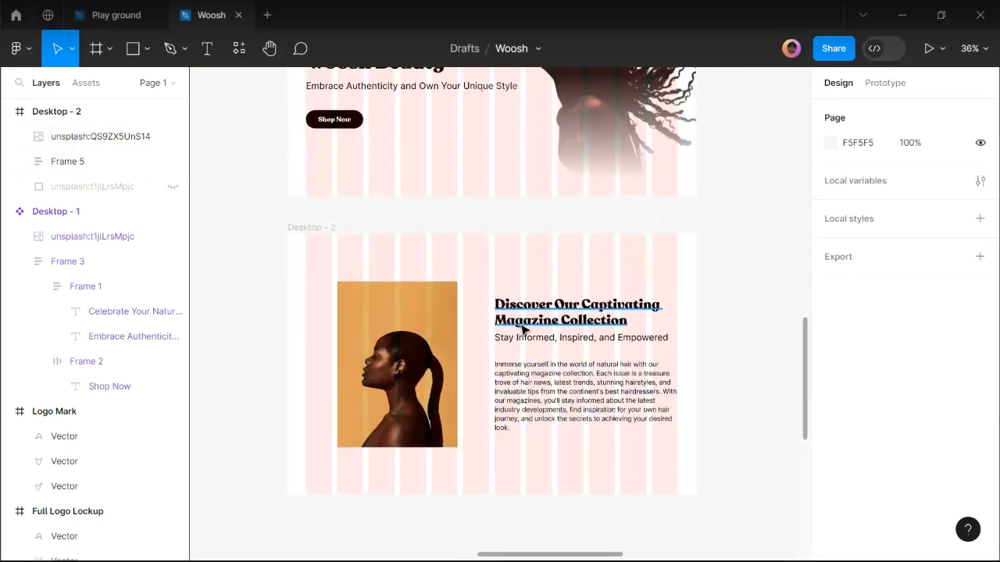
# Duplicate the heading onto the portrait, narrowed to 335 wide, at its top-left.
pyautogui.keyDown('ctrl'); pyautogui.click(536, 324); pyautogui.keyUp('ctrl')
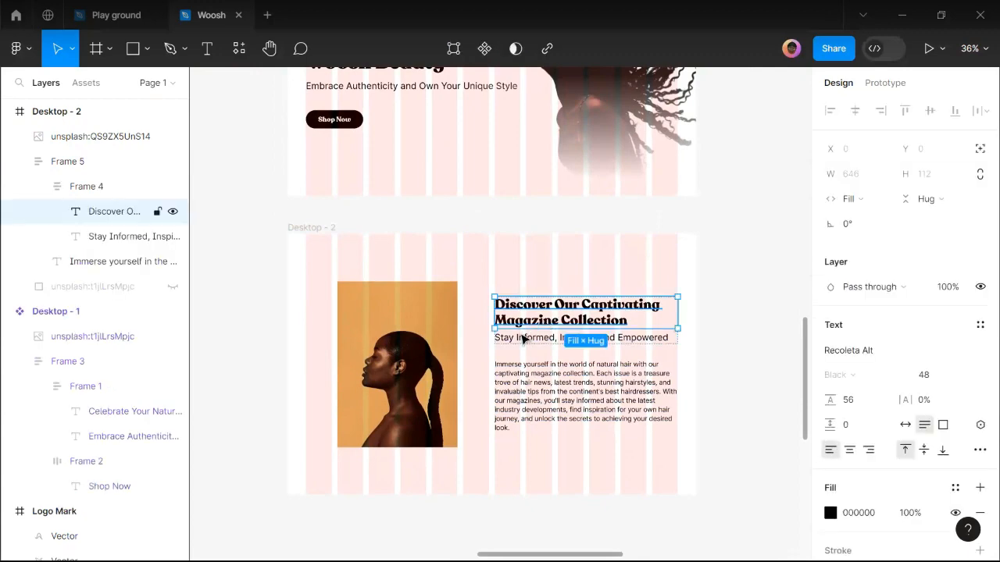
pyautogui.moveTo(413, 397); pyautogui.dragTo(558, 405)
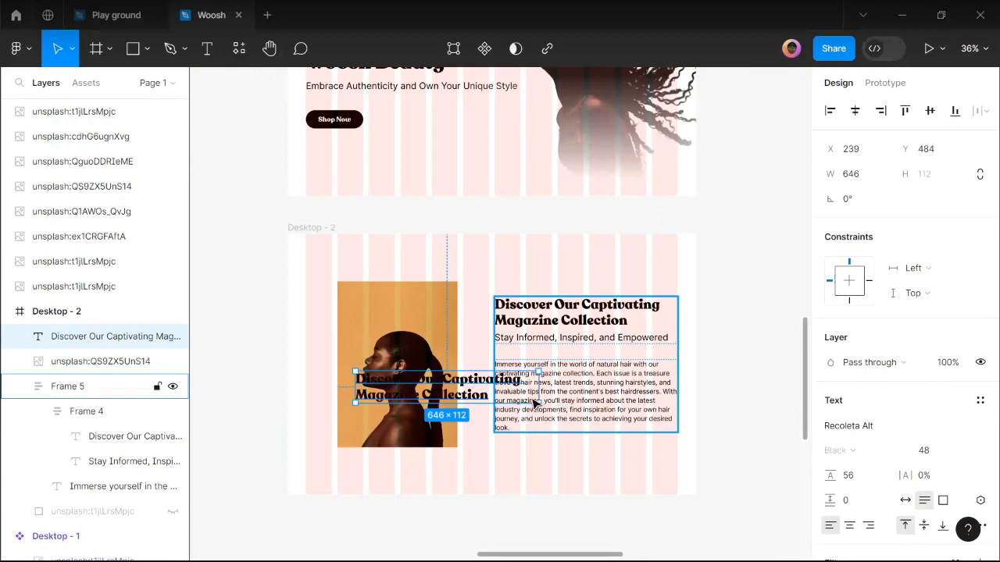
pyautogui.moveTo(538, 391); pyautogui.dragTo(449, 393)
pyautogui.scroll(5, 384, 403)
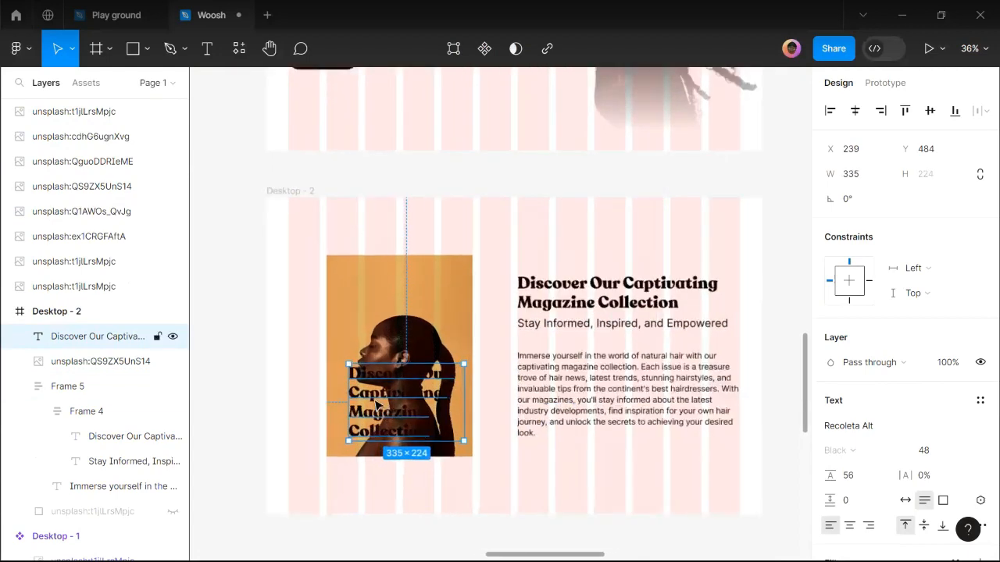
pyautogui.moveTo(359, 296)
pyautogui.mouseDown()
pyautogui.moveTo(354, 284)
pyautogui.moveTo(366, 287)
pyautogui.mouseUp()
pyautogui.scroll(-3, 860, 486)
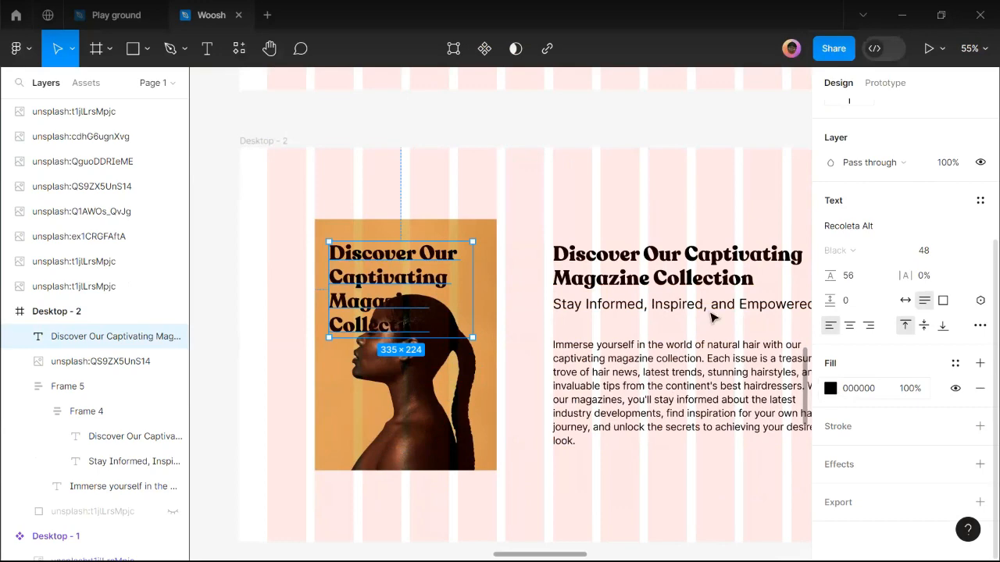
# Make the heading copy's fill white (FFFFFF).
pyautogui.click(830, 389)
pyautogui.moveTo(640, 179); pyautogui.dragTo(555, 133)
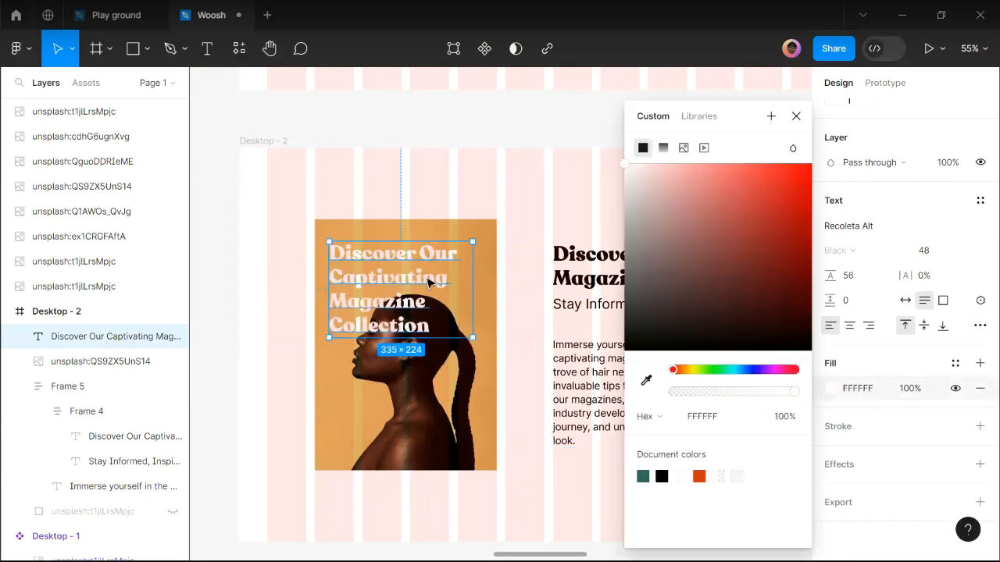
pyautogui.click(804, 116)
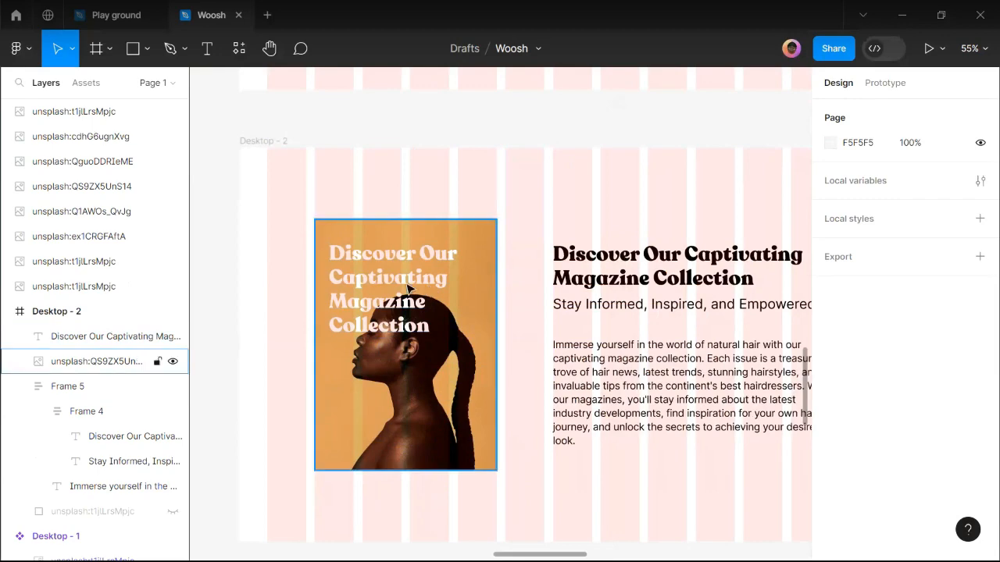
pyautogui.scroll(2, 371, 280)
pyautogui.scroll(5, 371, 279)
pyautogui.click(371, 280)
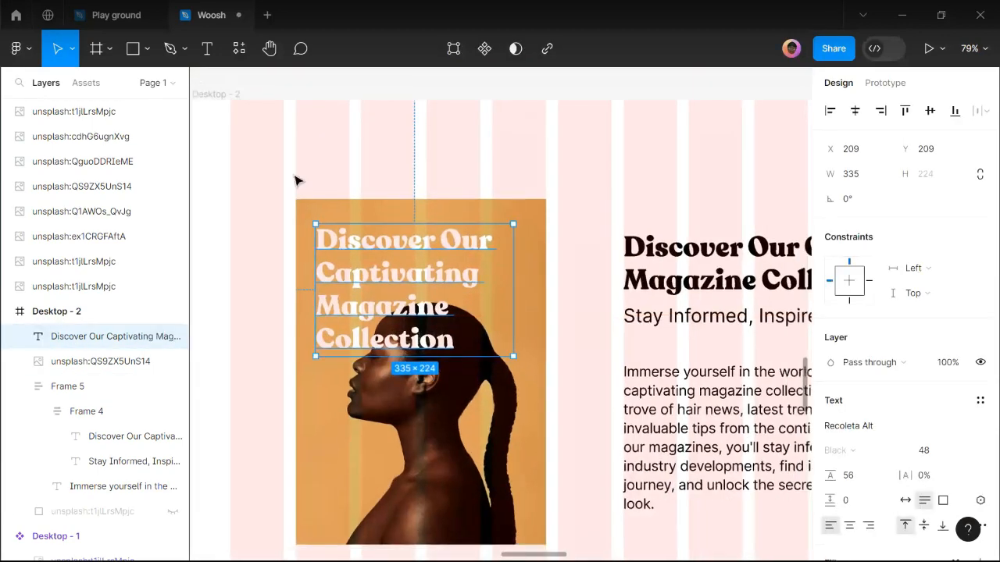
pyautogui.scroll(-3, 296, 181)
# Add a text layer reading THE AFRICAN HERITAGE below the portrait.
pyautogui.click(214, 54)
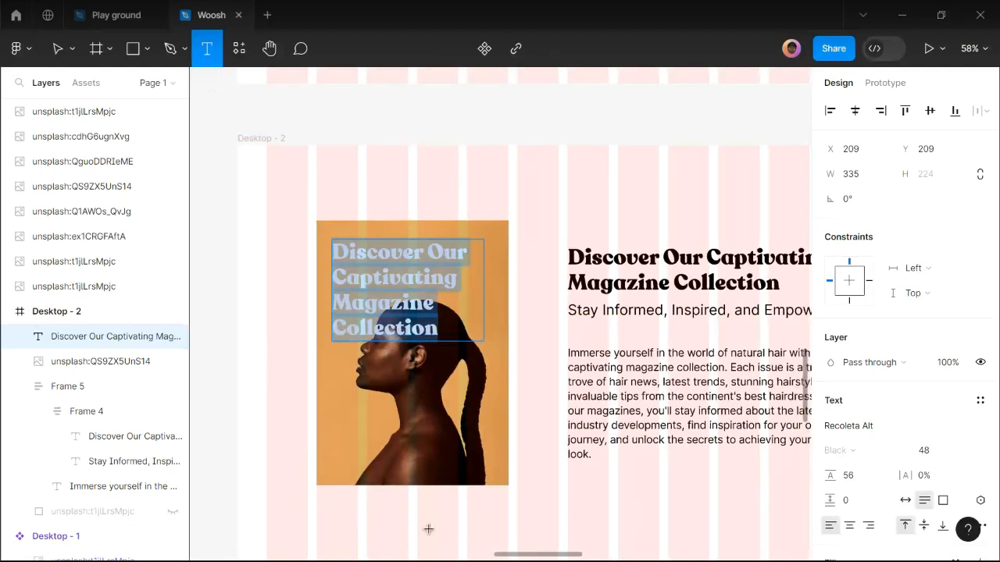
pyautogui.click(403, 531)
pyautogui.write('tHE')
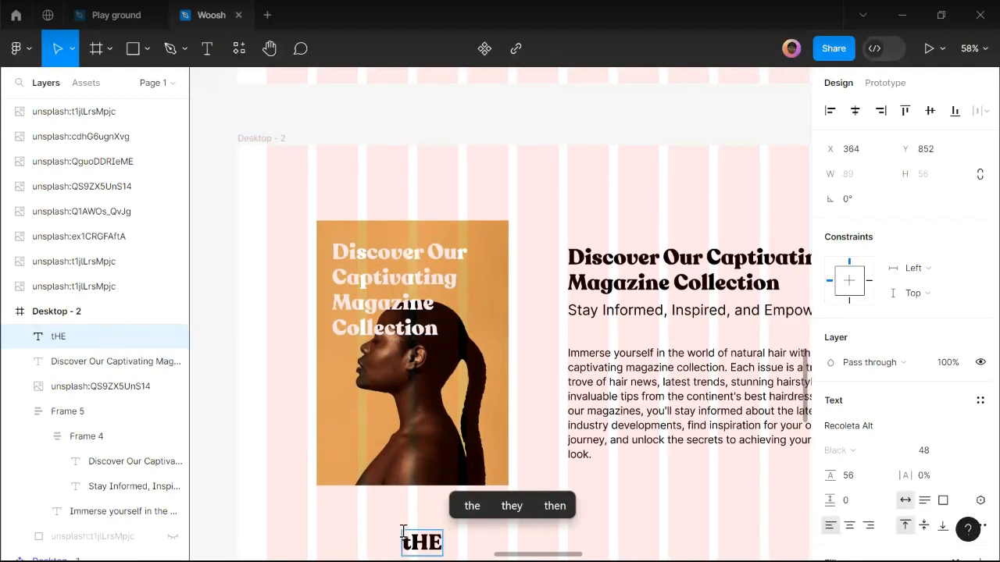
pyautogui.hotkey('ctrl', 'a')
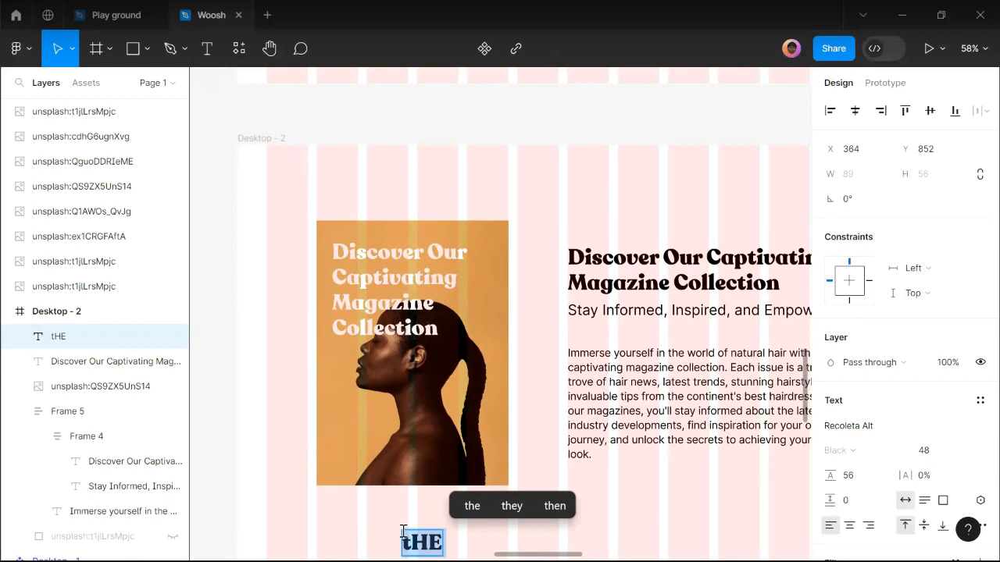
pyautogui.write('THE A')
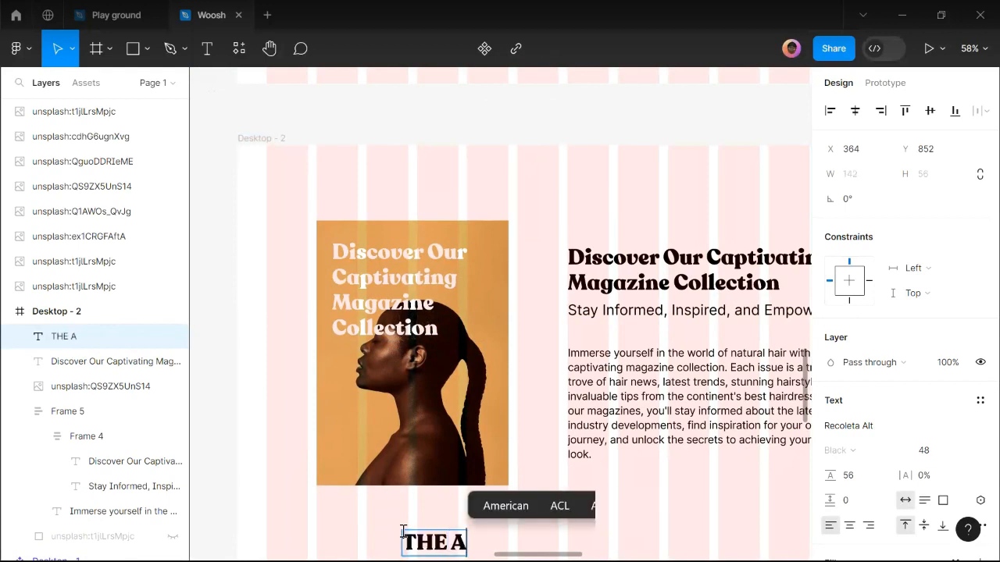
pyautogui.write('FRICAN HERITAG')
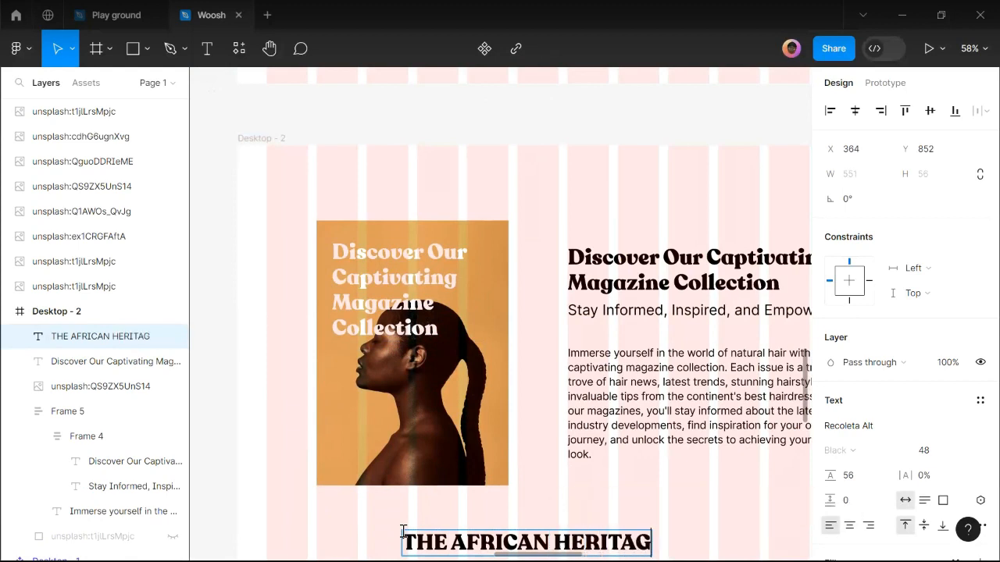
pyautogui.write('E')
pyautogui.press('Escape')
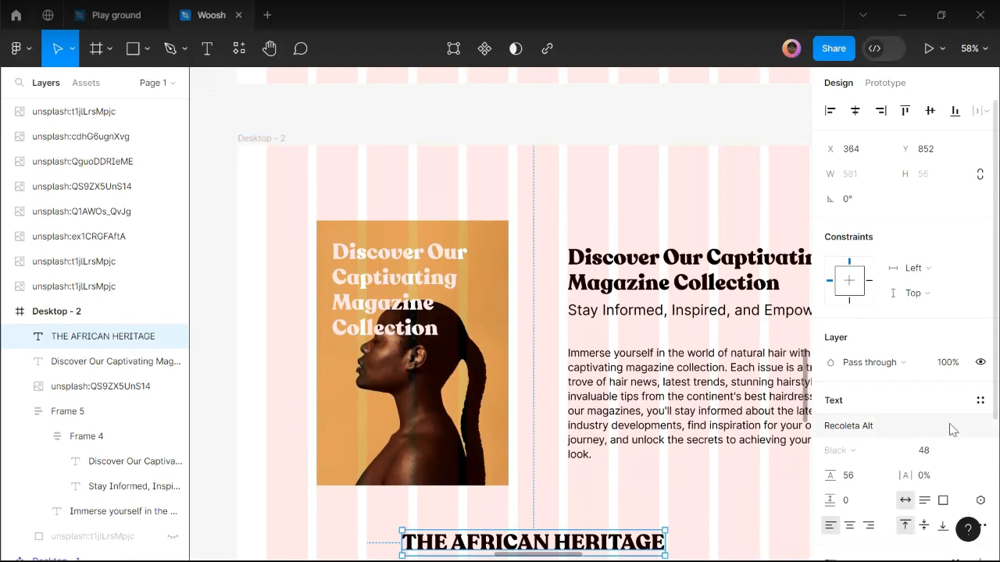
# Set the new text to Raginy Free and delete the white heading copy from the portrait.
pyautogui.click(969, 431)
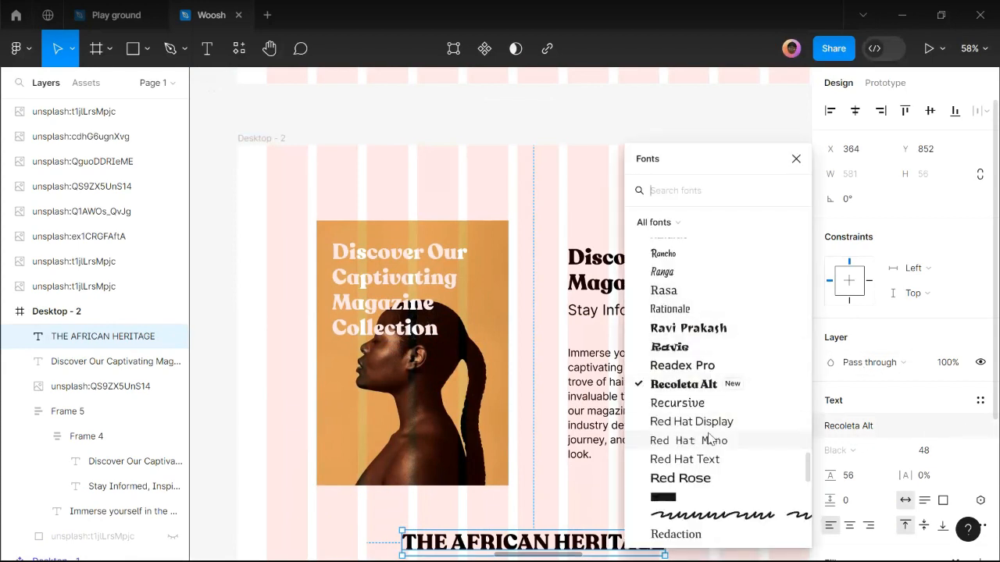
pyautogui.scroll(5, 707, 410)
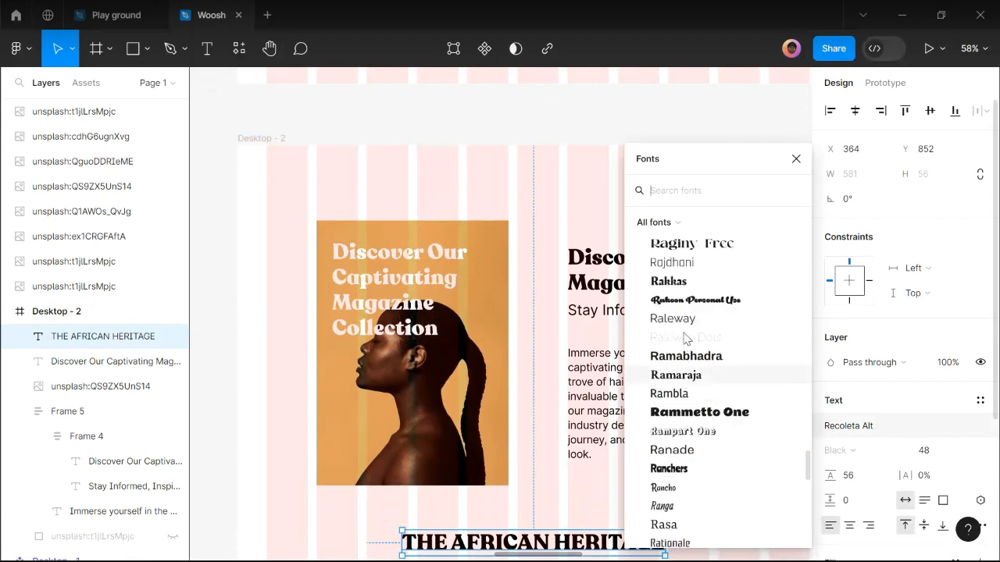
pyautogui.click(707, 244)
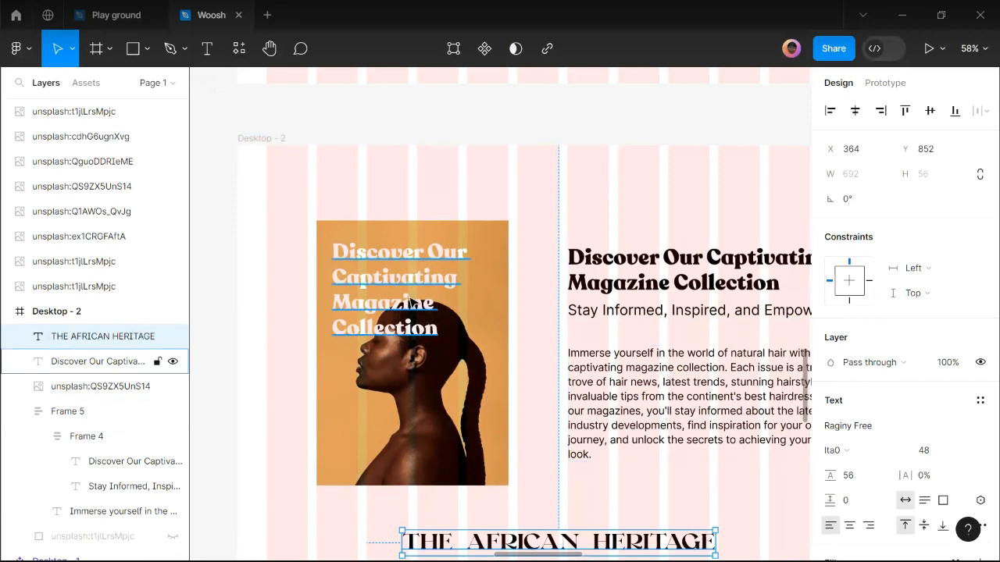
pyautogui.click(409, 301)
pyautogui.press('Delete')
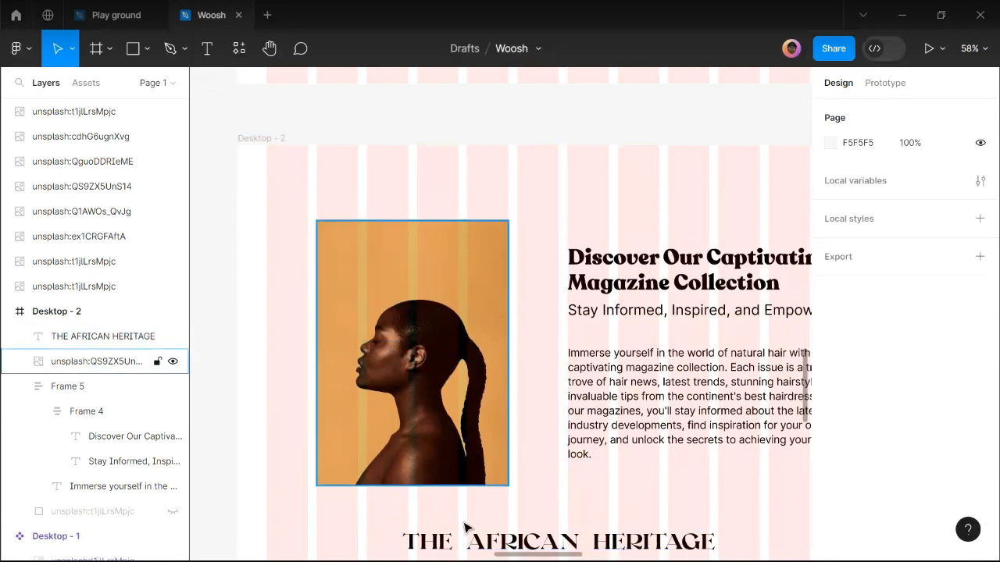
# Move THE AFRICAN HERITAGE over the portrait's top-left, narrowed so it wraps.
pyautogui.moveTo(465, 536); pyautogui.dragTo(417, 294)
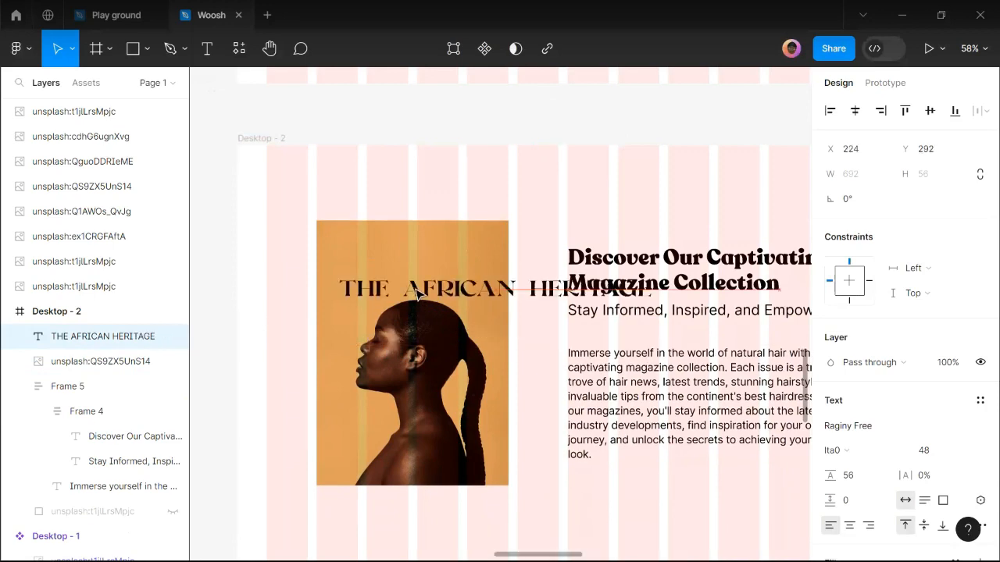
pyautogui.moveTo(614, 290); pyautogui.dragTo(613, 291)
pyautogui.moveTo(536, 287); pyautogui.dragTo(501, 289)
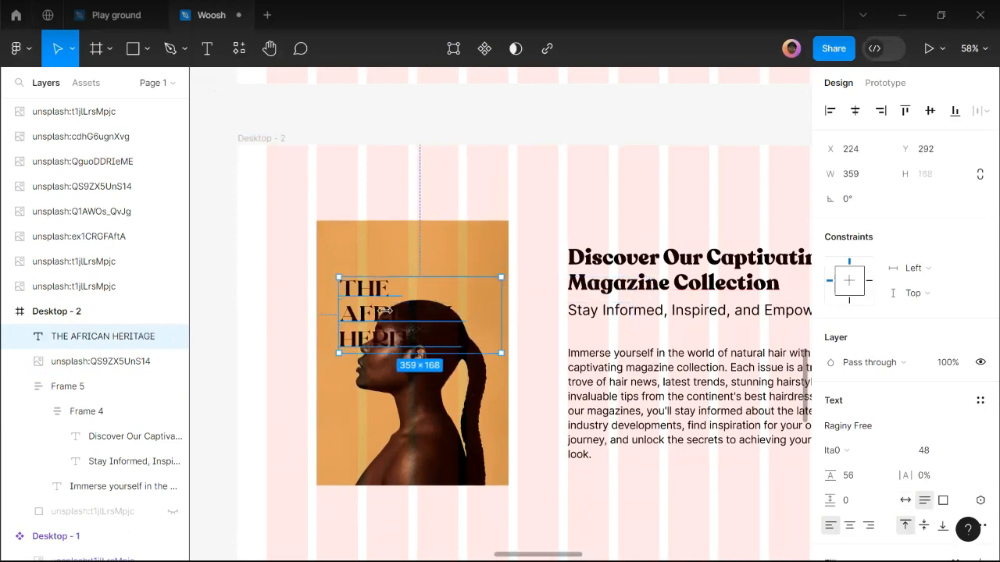
pyautogui.scroll(2, 384, 311)
pyautogui.moveTo(376, 291); pyautogui.dragTo(372, 275)
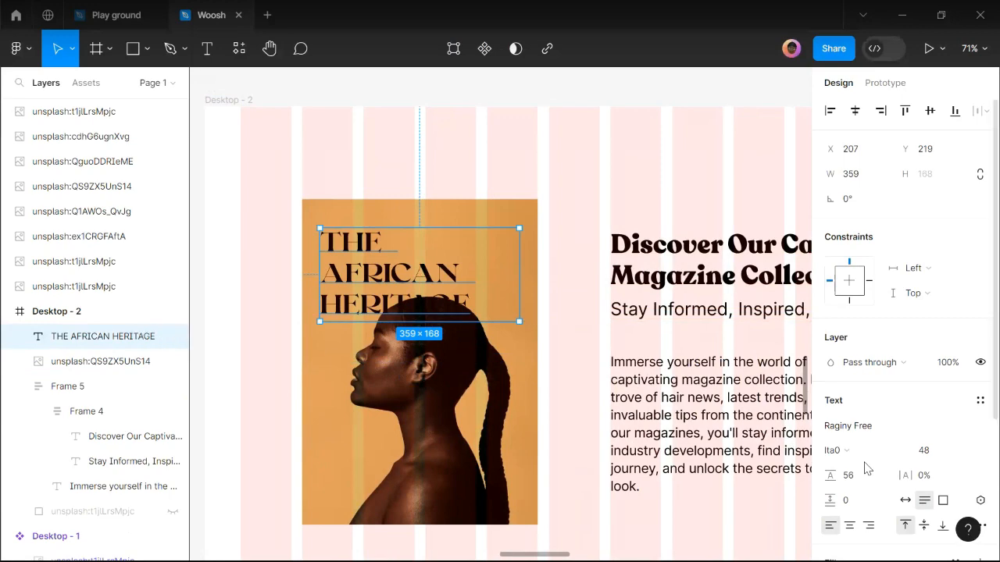
pyautogui.scroll(-3, 832, 435)
# Make the heading text white (FFFFFF).
pyautogui.click(830, 389)
pyautogui.moveTo(631, 187); pyautogui.dragTo(571, 138)
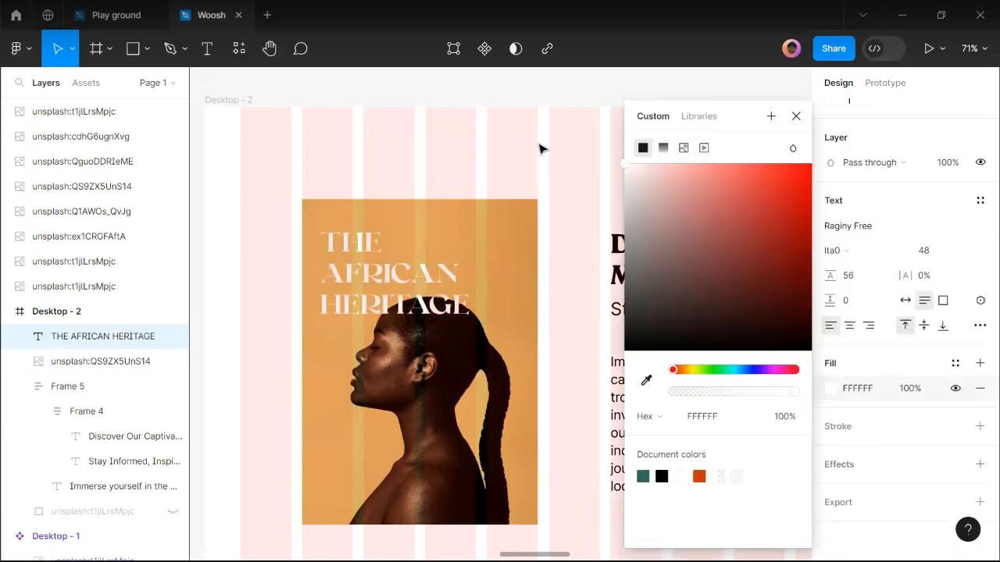
pyautogui.click(539, 149)
pyautogui.scroll(2, 332, 287)
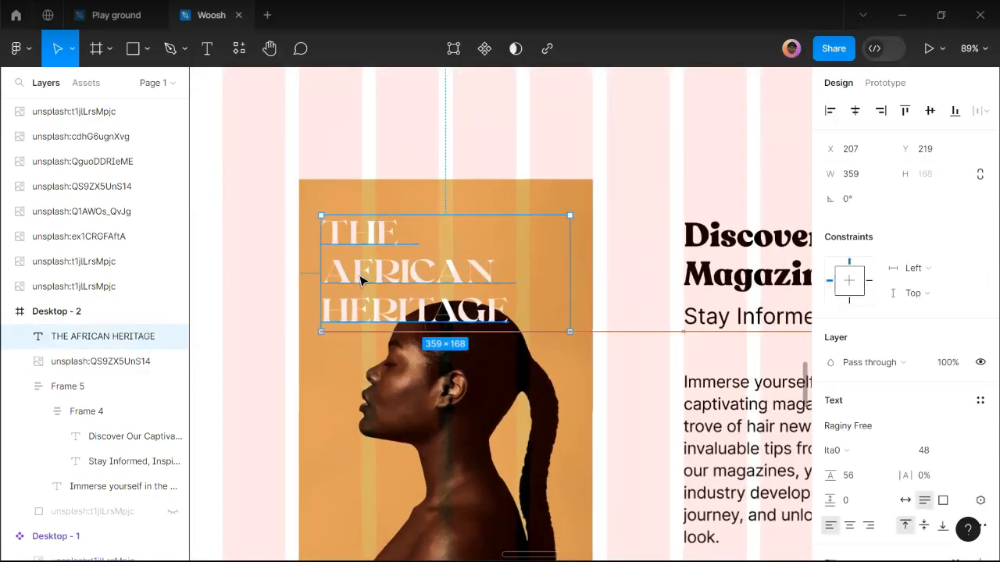
# Insert STYLE after AFRICAN so it reads THE AFRICAN STYLE HERITAGE.
pyautogui.doubleClick(333, 234)
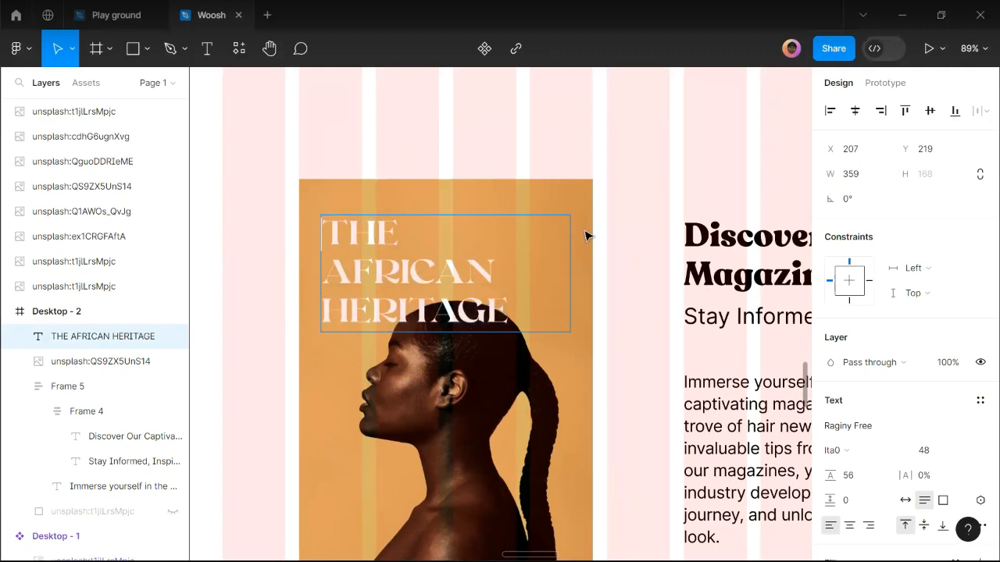
pyautogui.press('Escape')
pyautogui.scroll(-3, 389, 290)
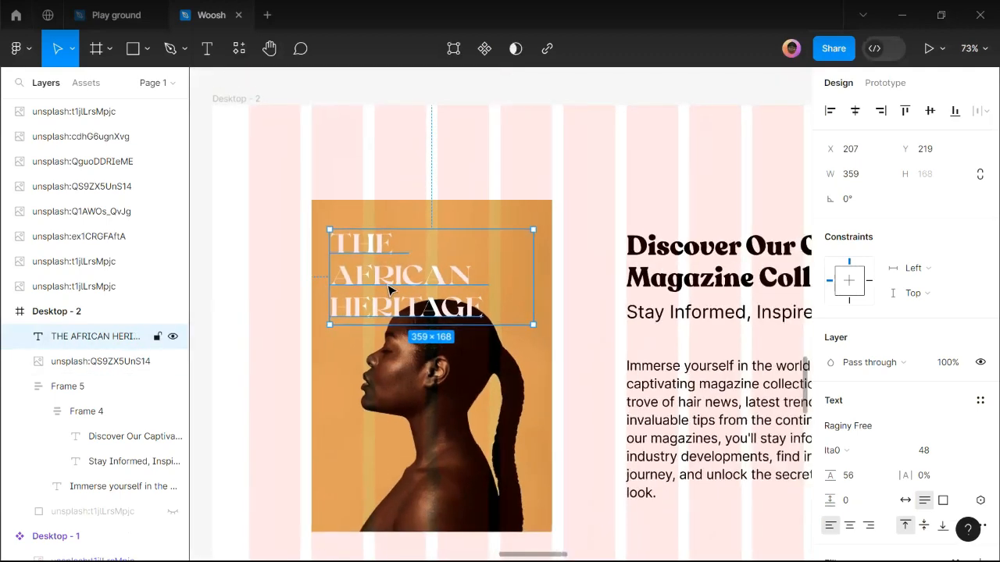
pyautogui.scroll(-2, 389, 291)
pyautogui.press('Return')
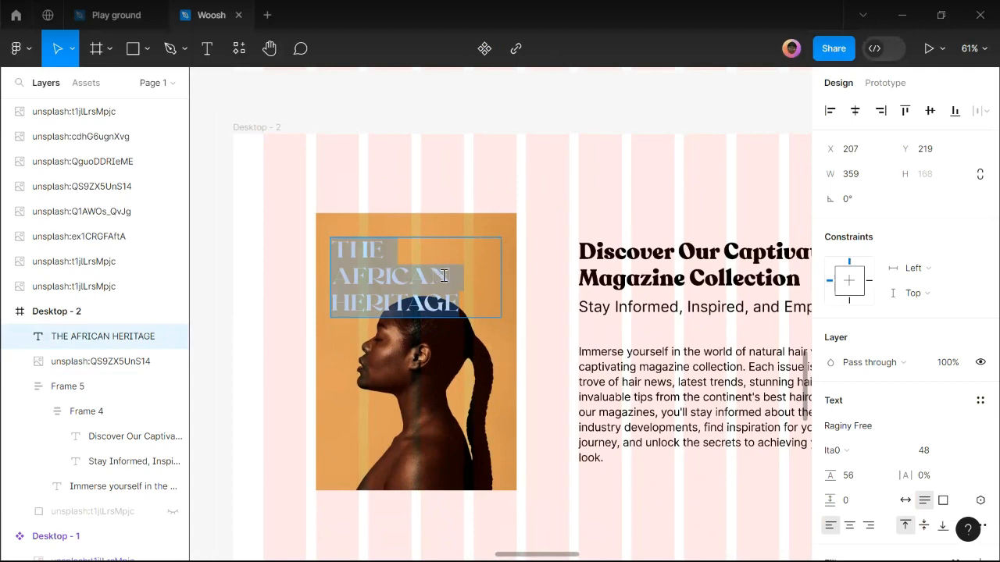
pyautogui.click(445, 275)
pyautogui.write('STYLE')
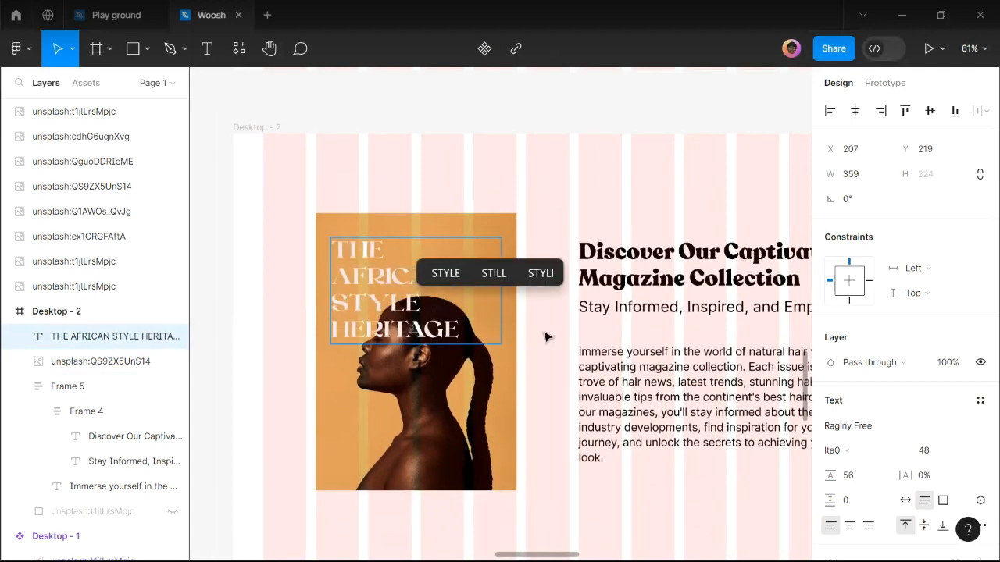
pyautogui.press('Escape')
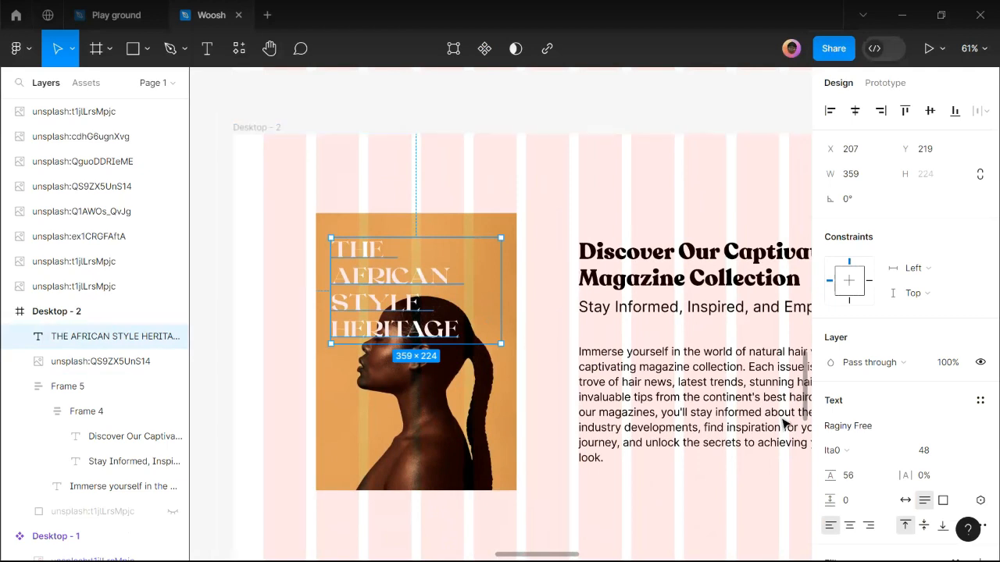
# Set the heading size to 64 and widen it so HERITAGE fits one line.
pyautogui.click(965, 453)
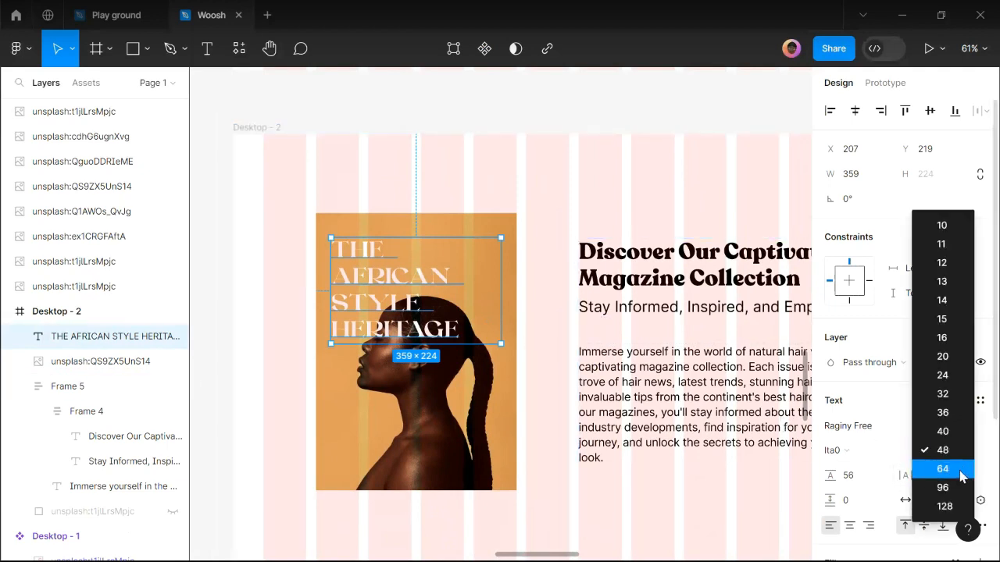
pyautogui.click(942, 469)
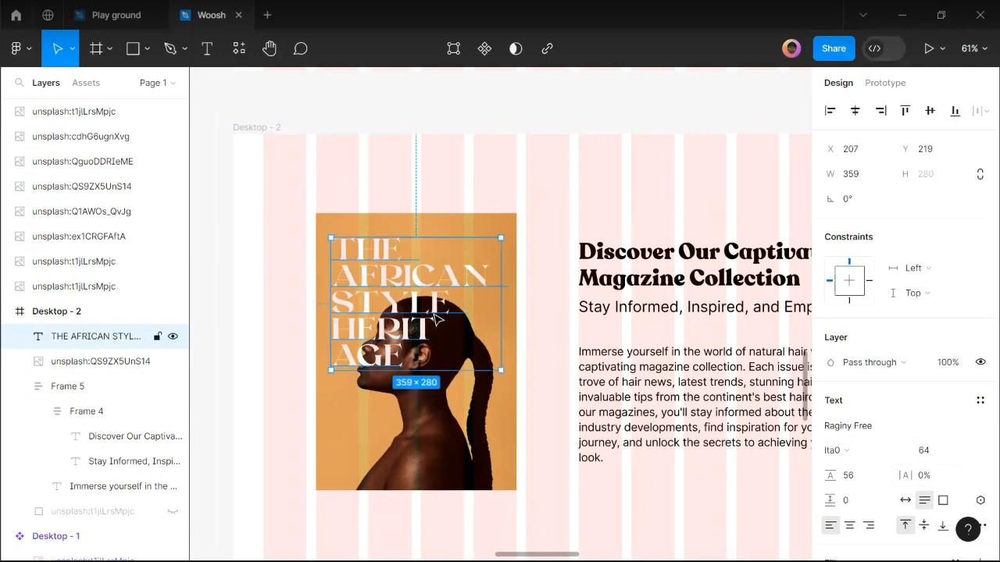
pyautogui.scroll(3, 437, 317)
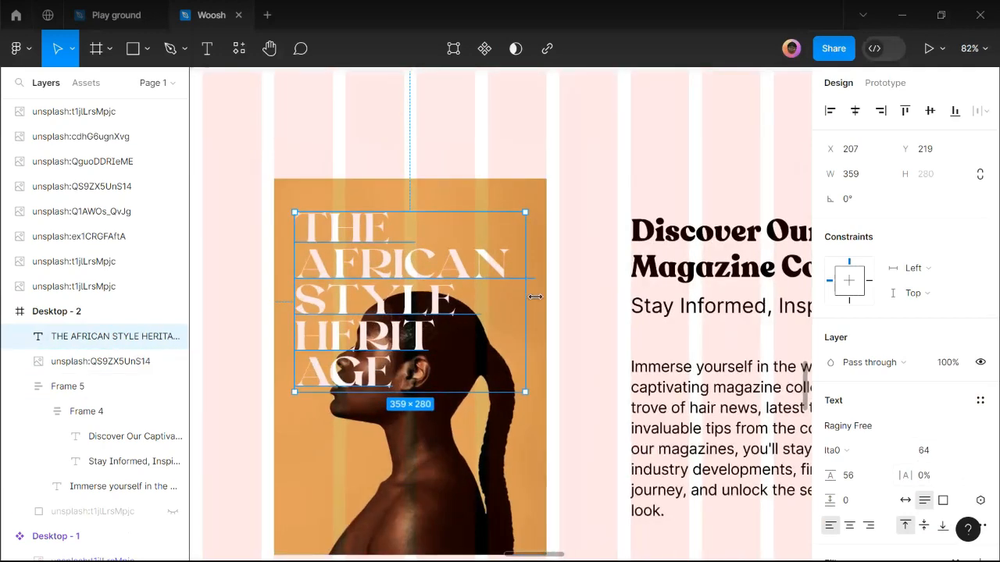
pyautogui.moveTo(535, 297); pyautogui.dragTo(536, 293)
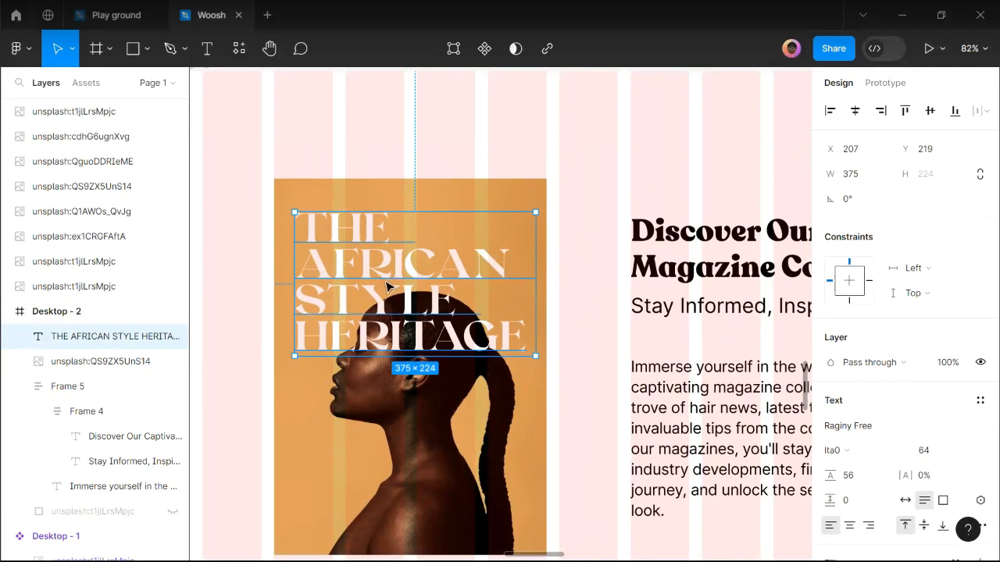
pyautogui.scroll(1, 387, 286)
# Centre the heading horizontally on the portrait and nudge it up 10 px.
pyautogui.keyDown('shift'); pyautogui.click(397, 192); pyautogui.keyUp('shift')
pyautogui.click(854, 110)
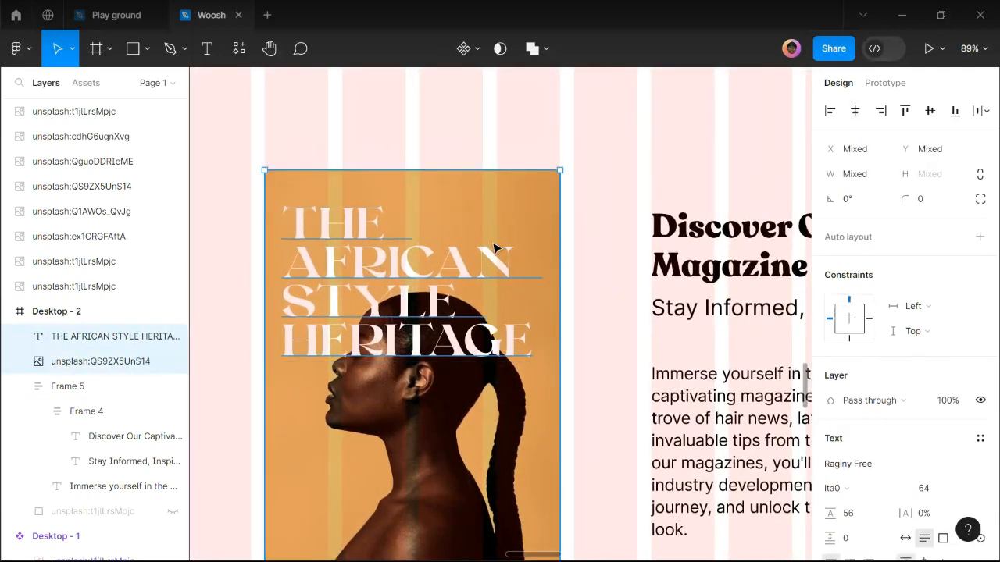
pyautogui.click(380, 138)
pyautogui.click(349, 237)
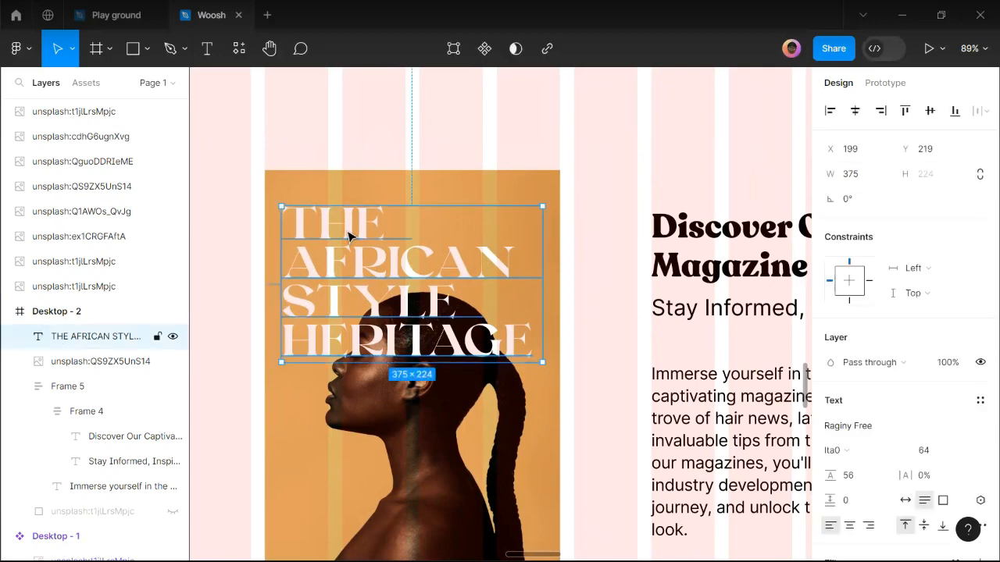
pyautogui.hotkey('shift', 'Up')
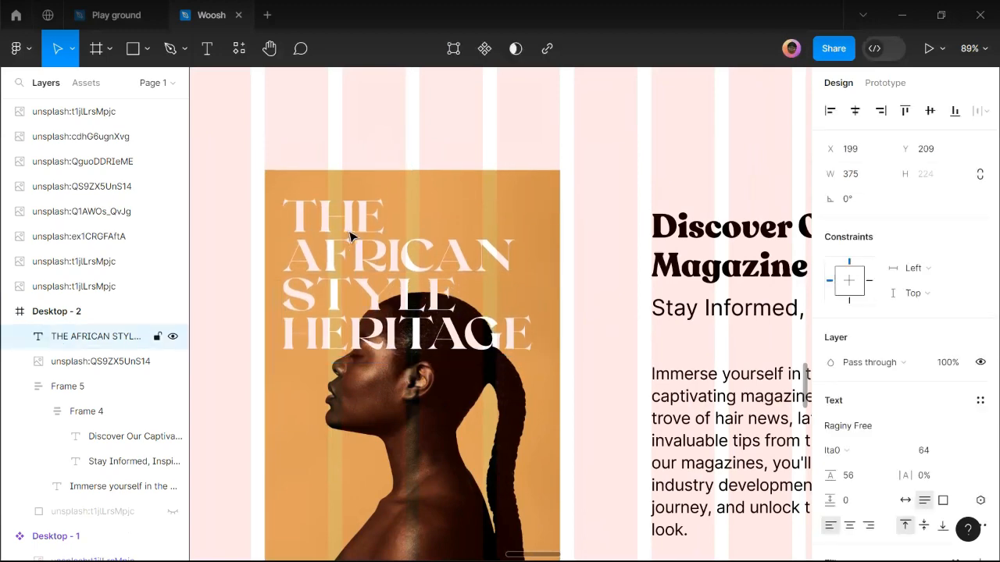
pyautogui.scroll(-2, 357, 235)
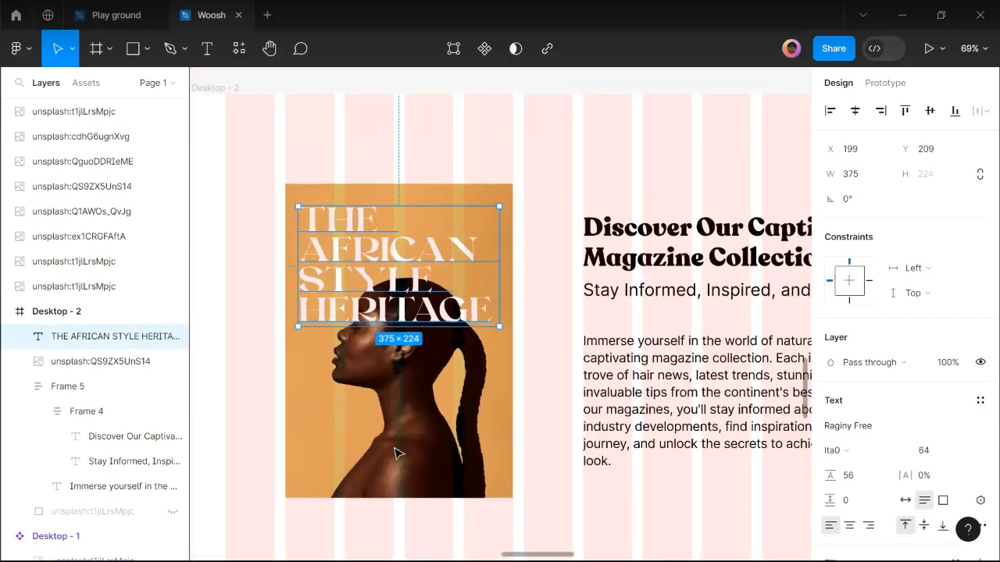
pyautogui.press('Escape')
pyautogui.scroll(-2, 387, 450)
pyautogui.scroll(-2, 355, 390)
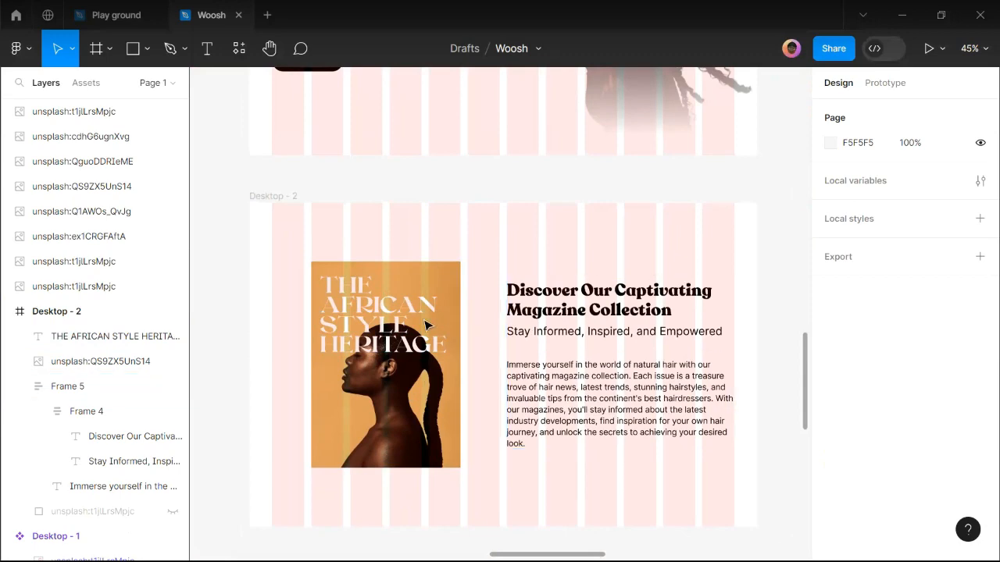
pyautogui.moveTo(418, 551)
pyautogui.click(428, 544)
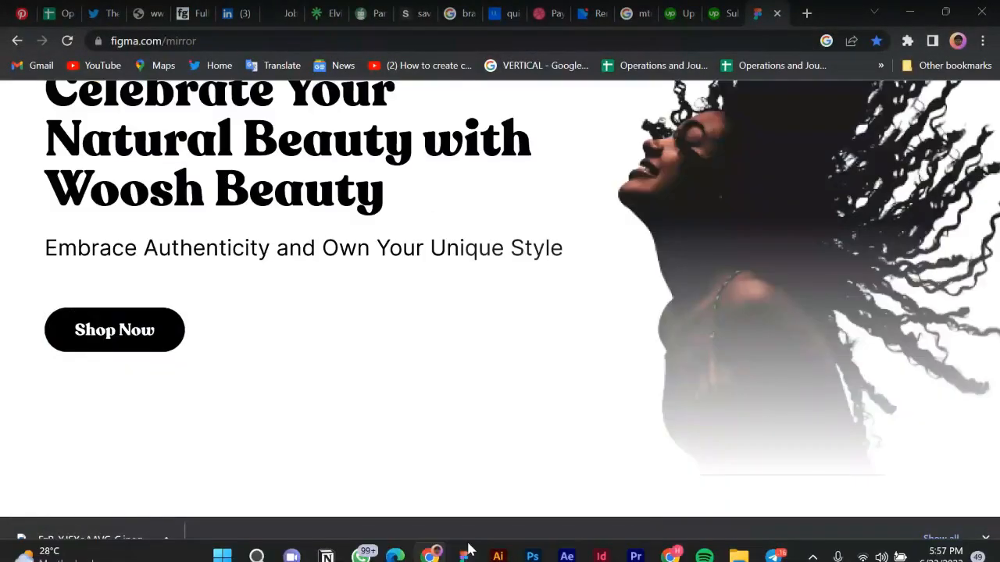
pyautogui.click(464, 550)
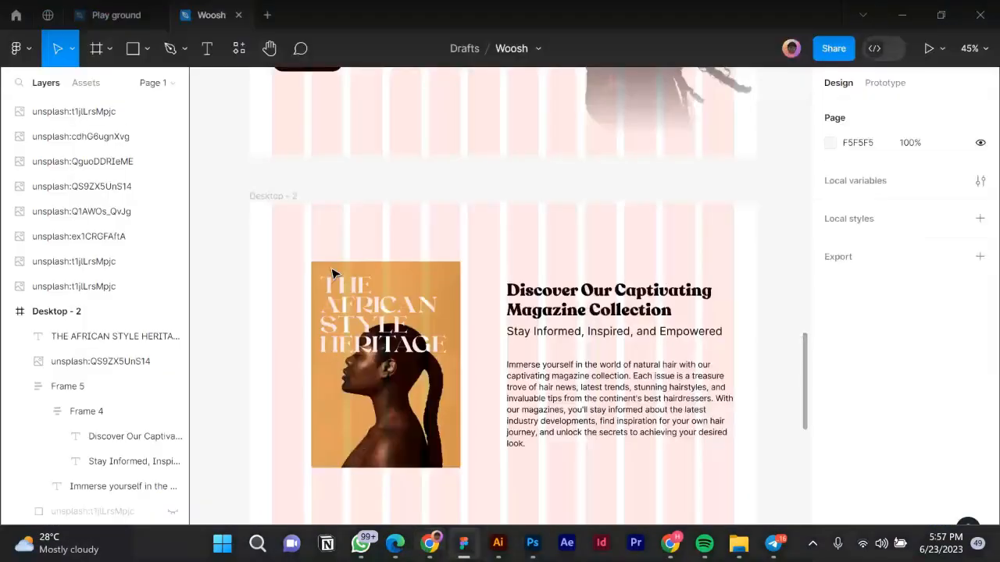
pyautogui.moveTo(428, 547)
pyautogui.click(428, 547)
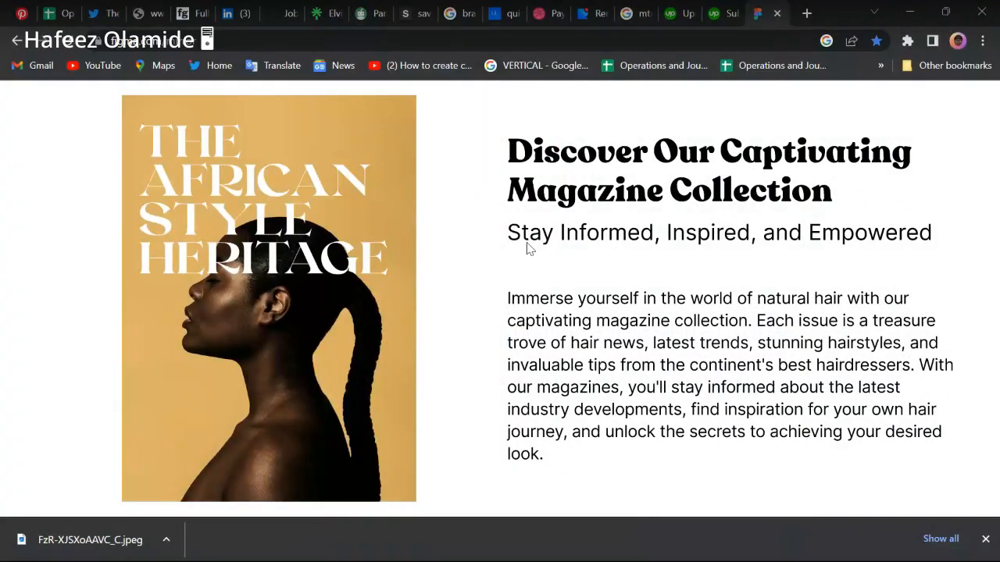
pyautogui.scroll(3, 532, 250)
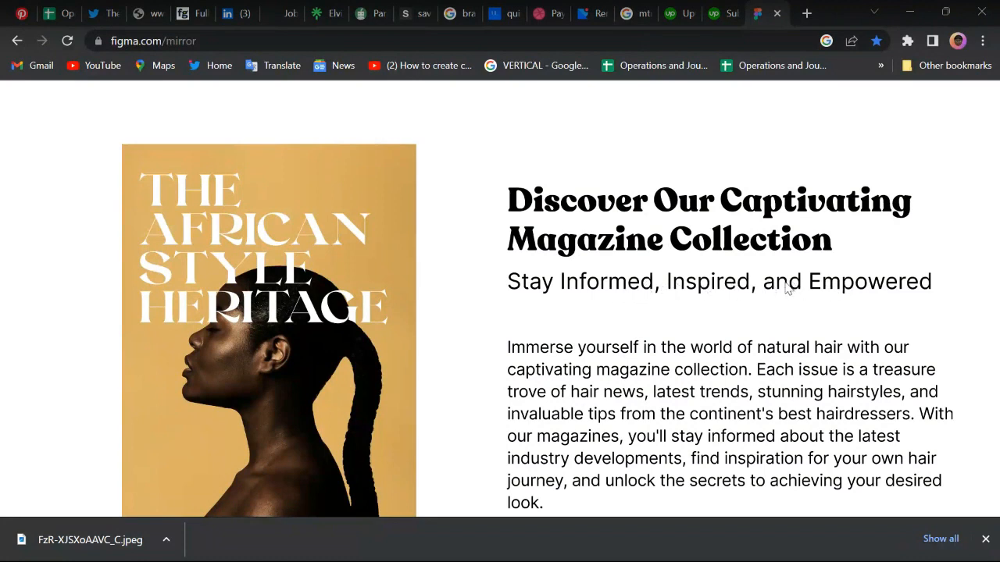
pyautogui.moveTo(500, 558)
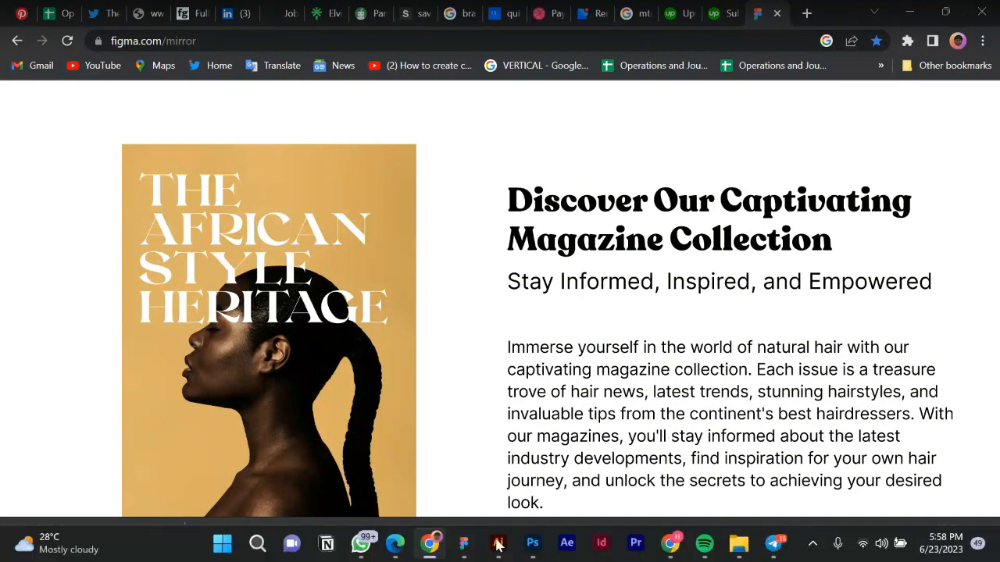
pyautogui.click(465, 544)
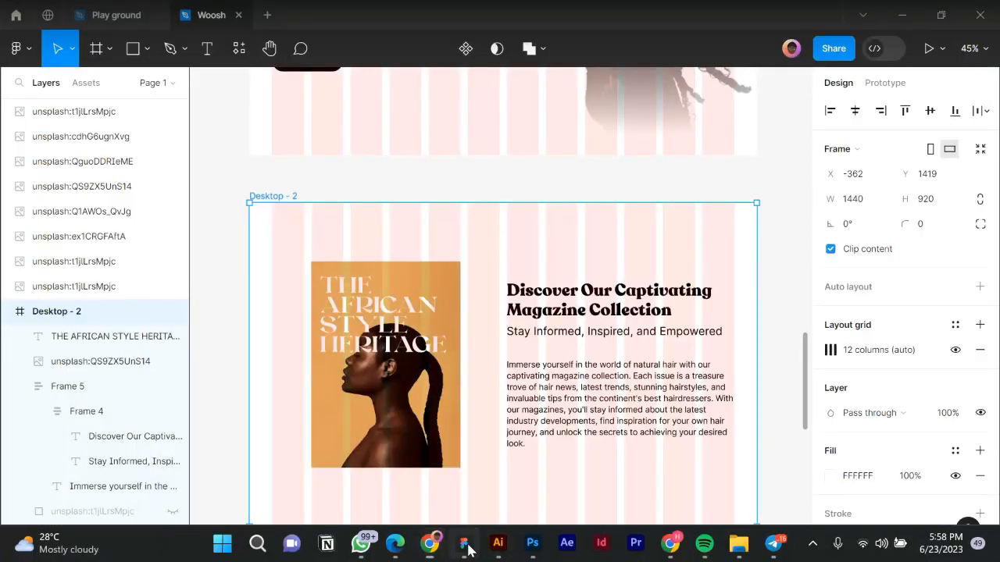
pyautogui.click(576, 419)
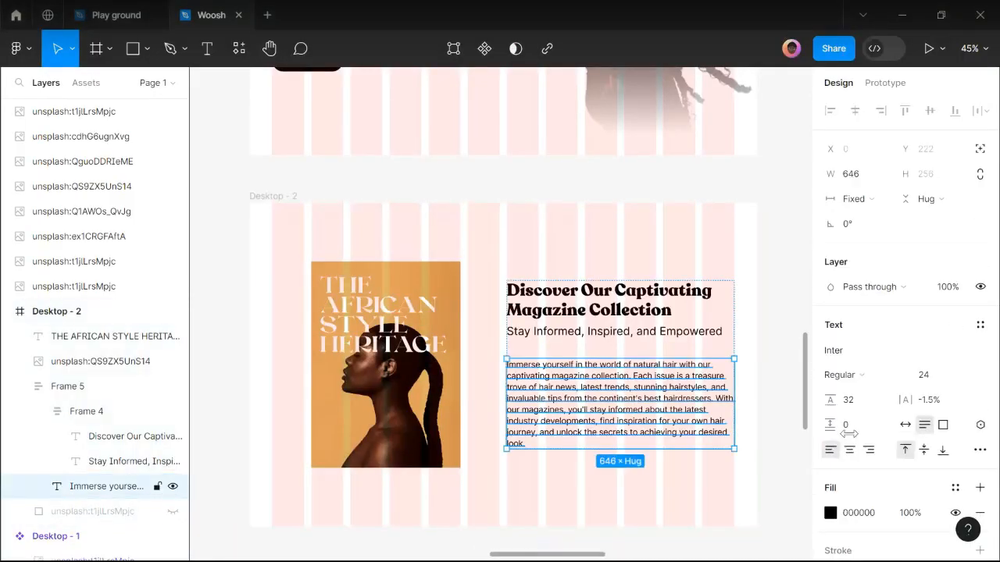
# Set the body paragraph to font size 18 with a 24 line height.
pyautogui.click(930, 381)
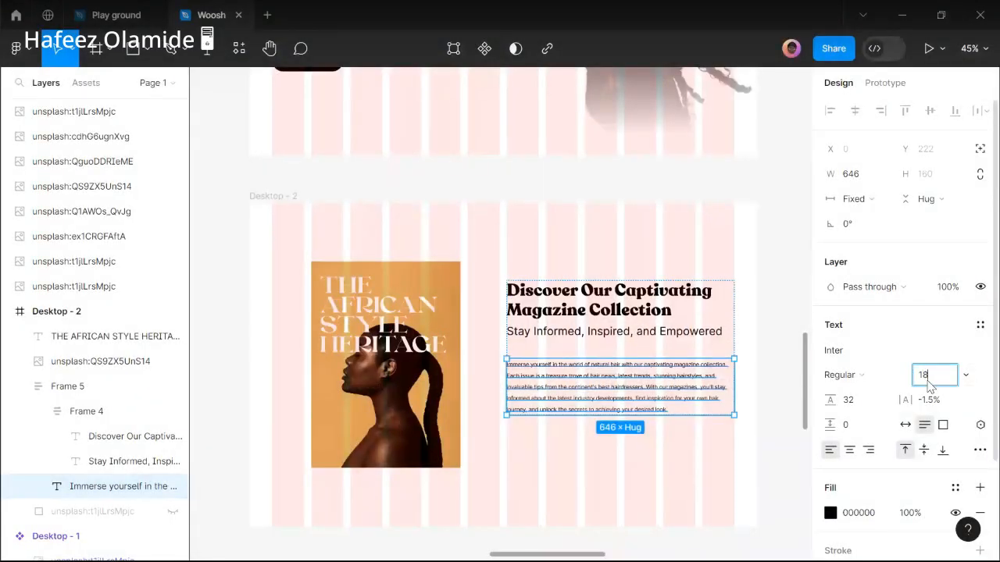
pyautogui.press('Return')
pyautogui.click(873, 403)
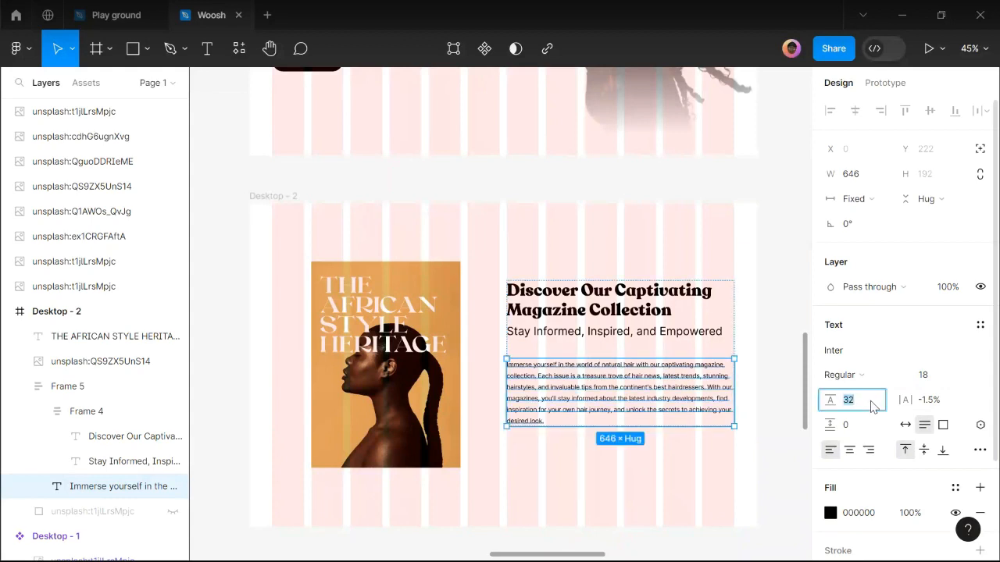
pyautogui.press('Return')
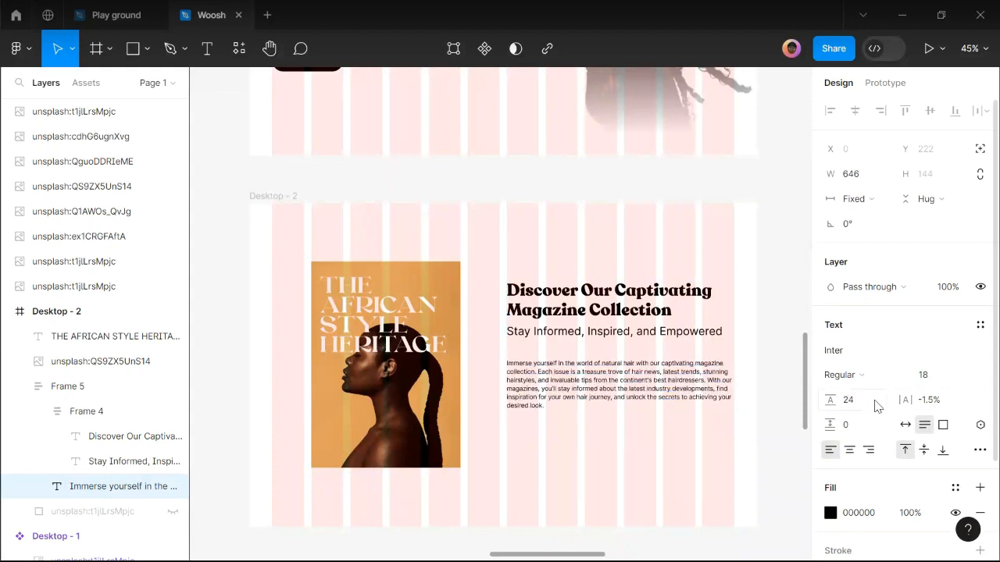
pyautogui.click(755, 312)
# Give the 'Stay Informed, Inspired, and Empowered' subtitle font size 24 and line height 32.
pyautogui.click(676, 333)
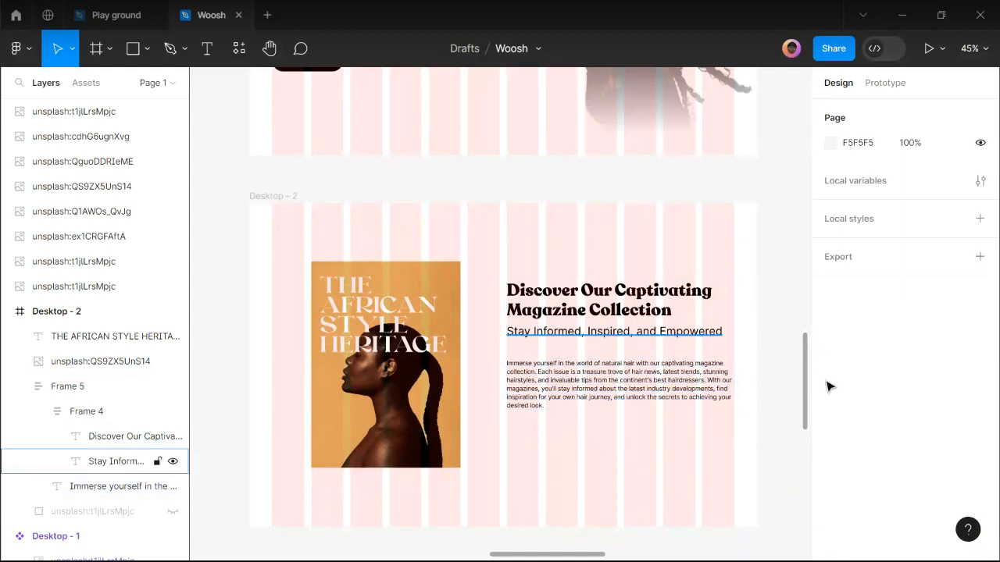
pyautogui.click(930, 376)
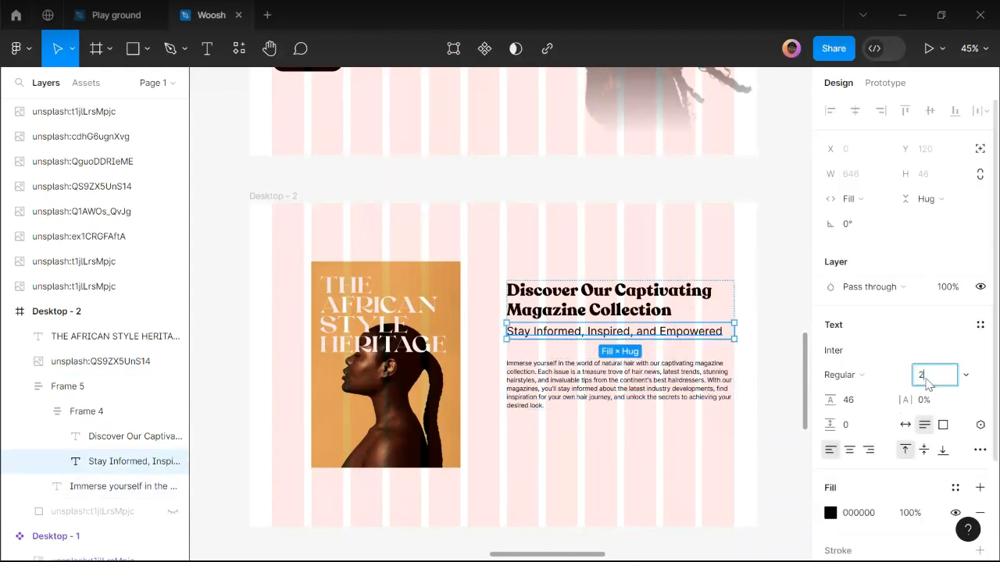
pyautogui.press('Return')
pyautogui.click(858, 407)
pyautogui.write('32')
pyautogui.press('Return')
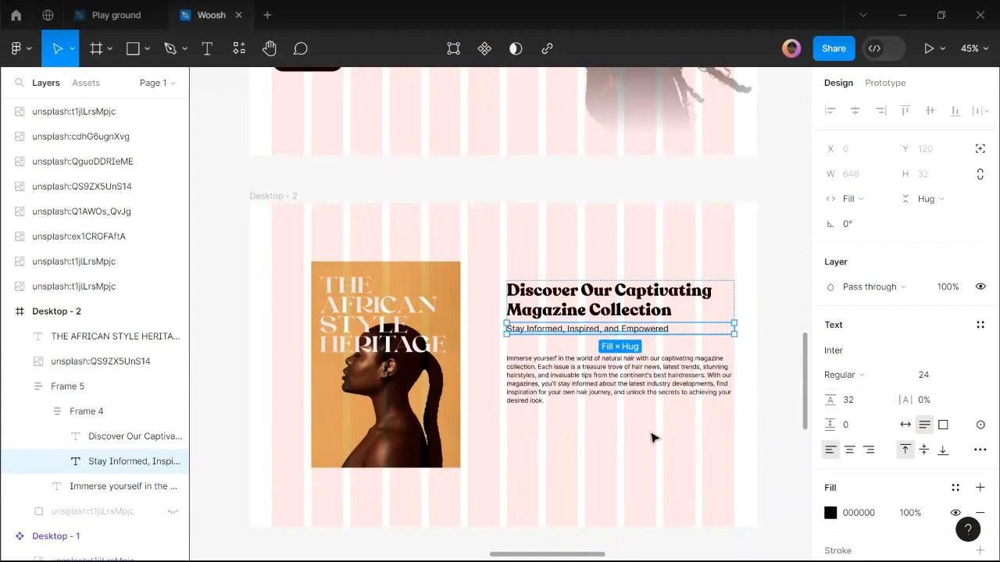
pyautogui.click(635, 340)
# Set the headline and paragraph texts inside Frame 5 to Fill container width.
pyautogui.click(735, 321)
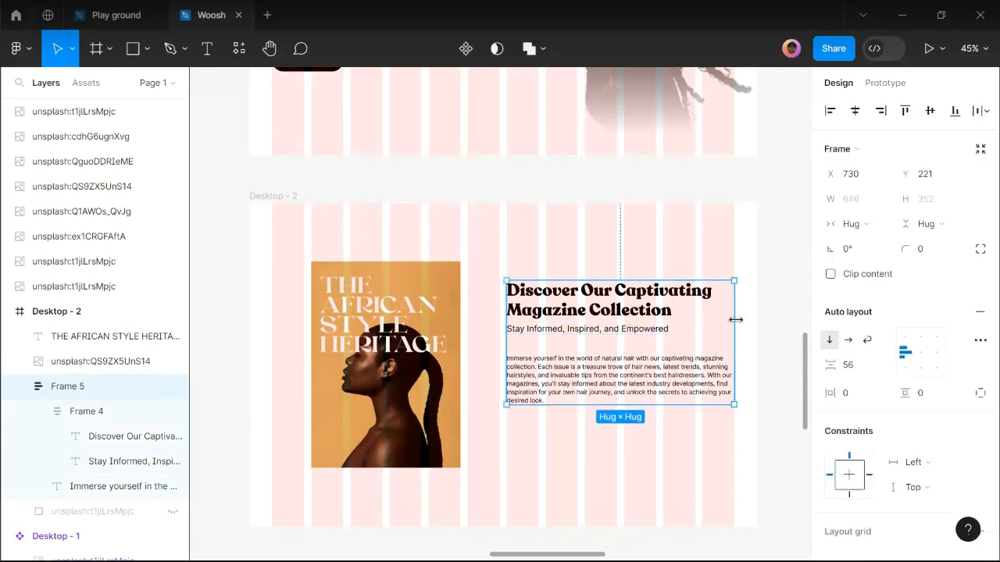
pyautogui.moveTo(727, 318); pyautogui.dragTo(702, 329)
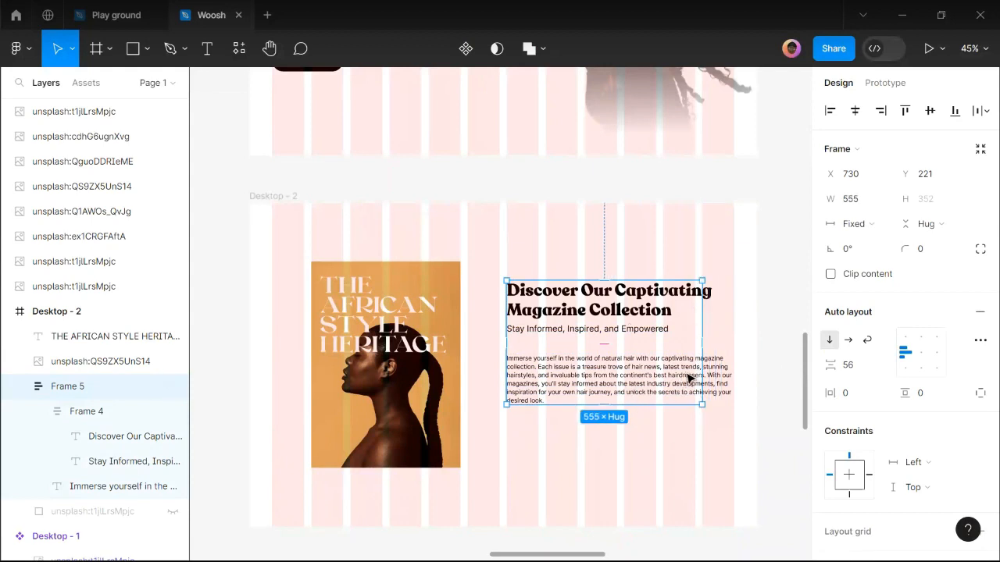
pyautogui.hotkey('ctrl', 'z')
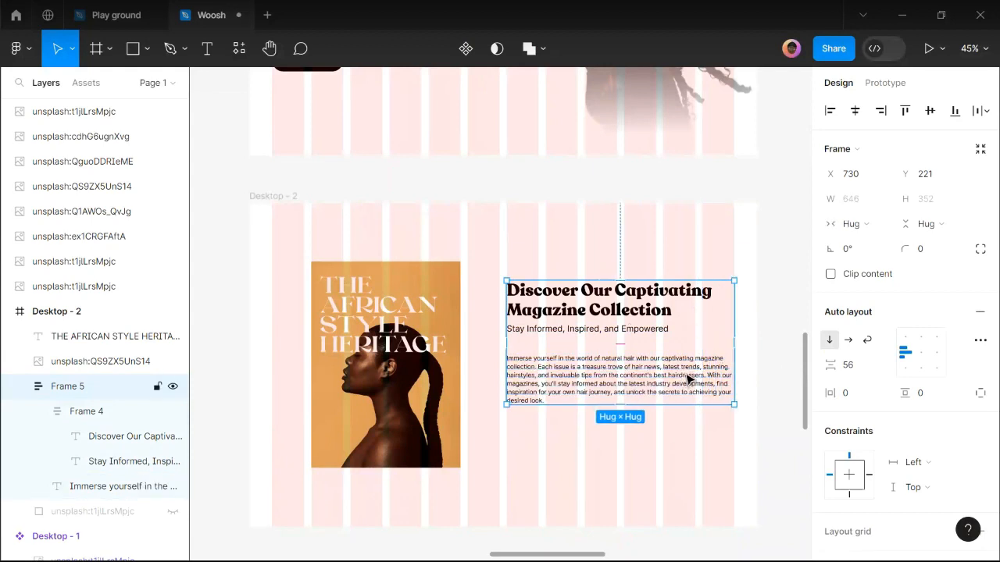
pyautogui.doubleClick(687, 379)
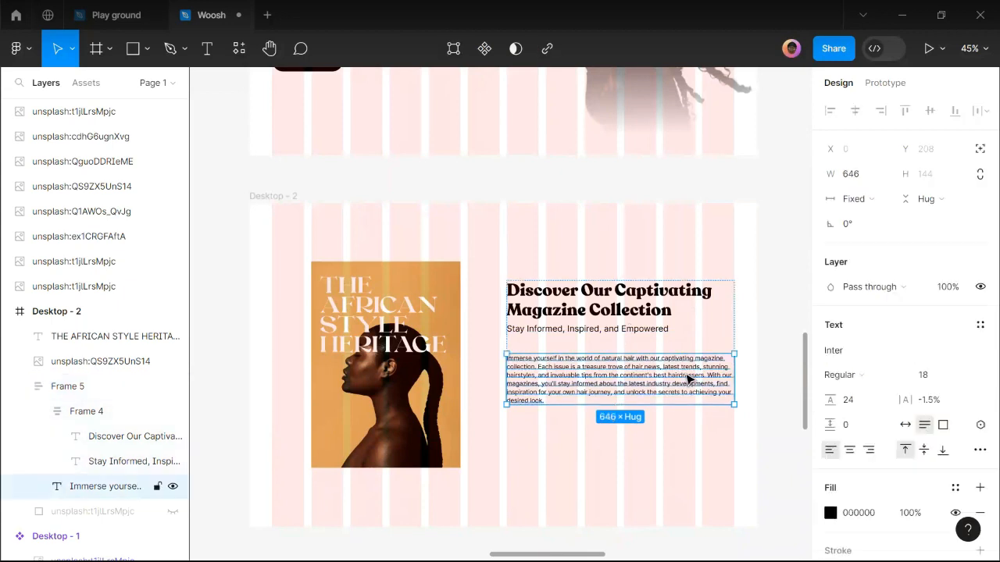
pyautogui.keyDown('shift'); pyautogui.click(611, 325); pyautogui.keyUp('shift')
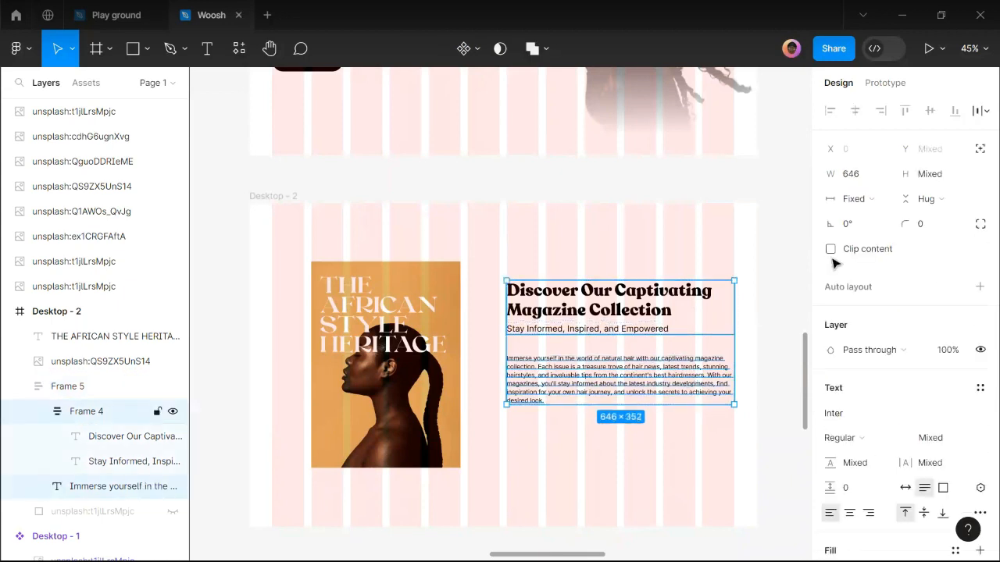
pyautogui.click(865, 201)
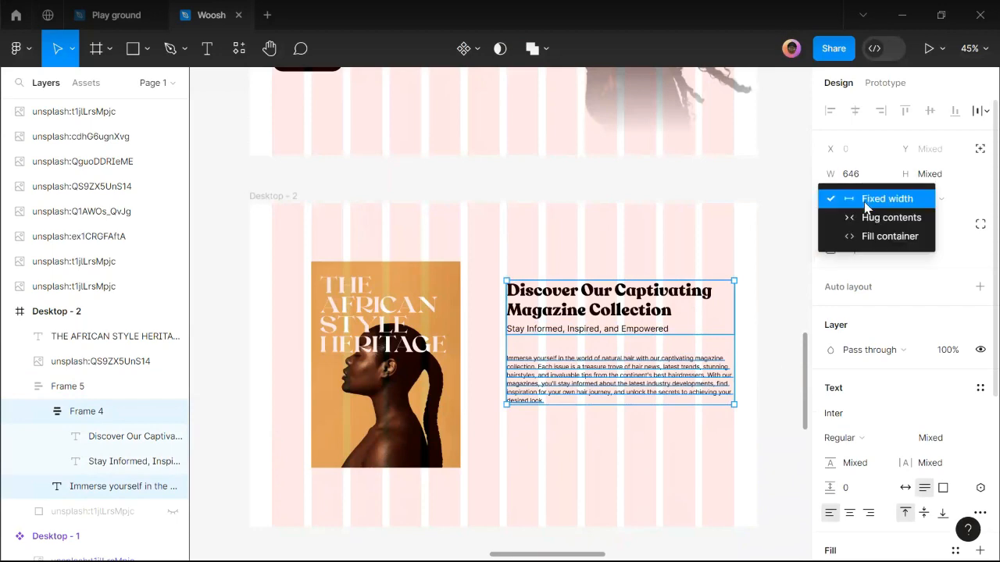
pyautogui.click(873, 244)
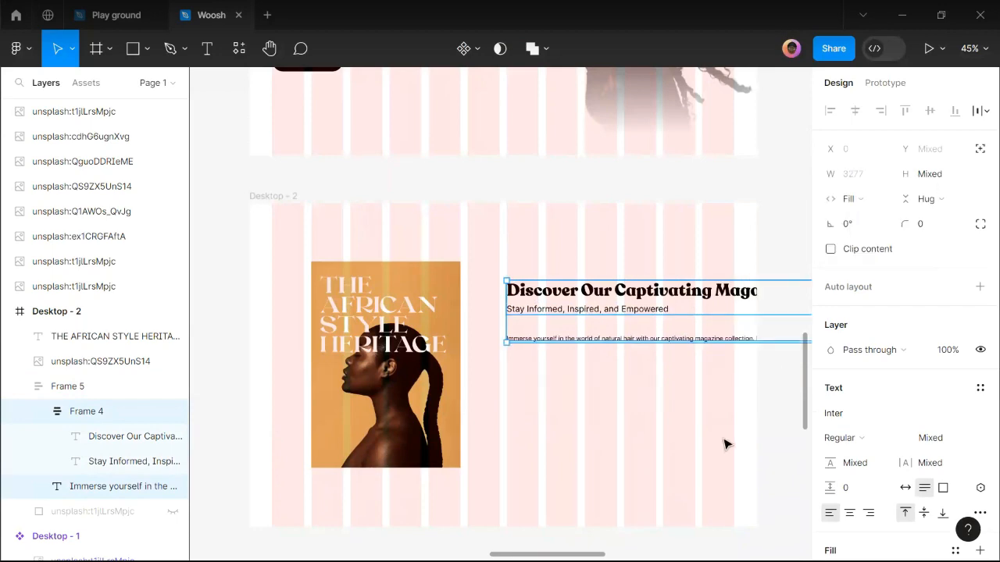
pyautogui.click(560, 387)
# Drag Frame 5's right edge to a fixed 535 width so the headline wraps onto three lines.
pyautogui.scroll(-2, 495, 380)
pyautogui.click(550, 339)
pyautogui.scroll(-2, 434, 349)
pyautogui.scroll(-3, 434, 349)
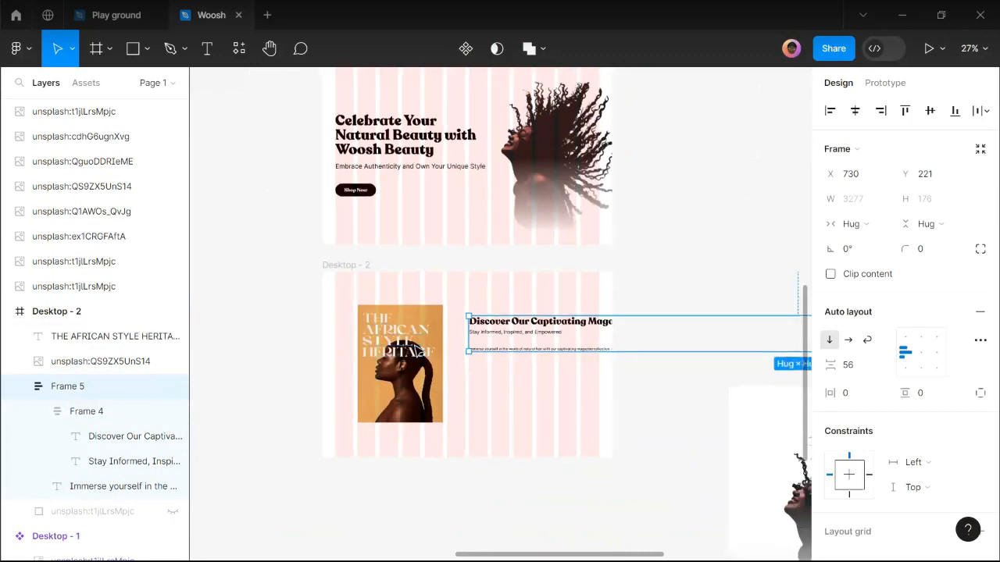
pyautogui.scroll(-2, 426, 352)
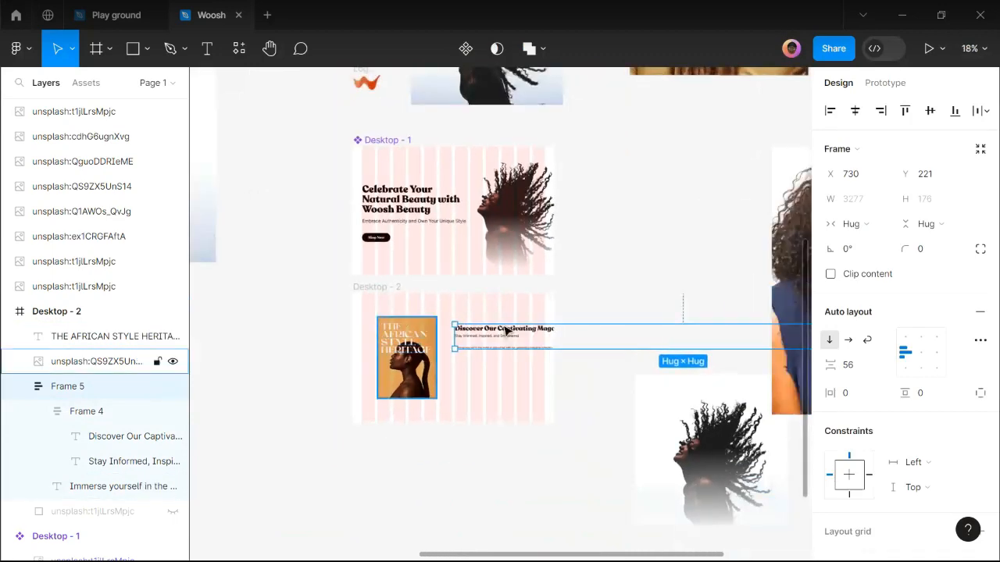
pyautogui.scroll(-1, 407, 320)
pyautogui.scroll(-2, 411, 315)
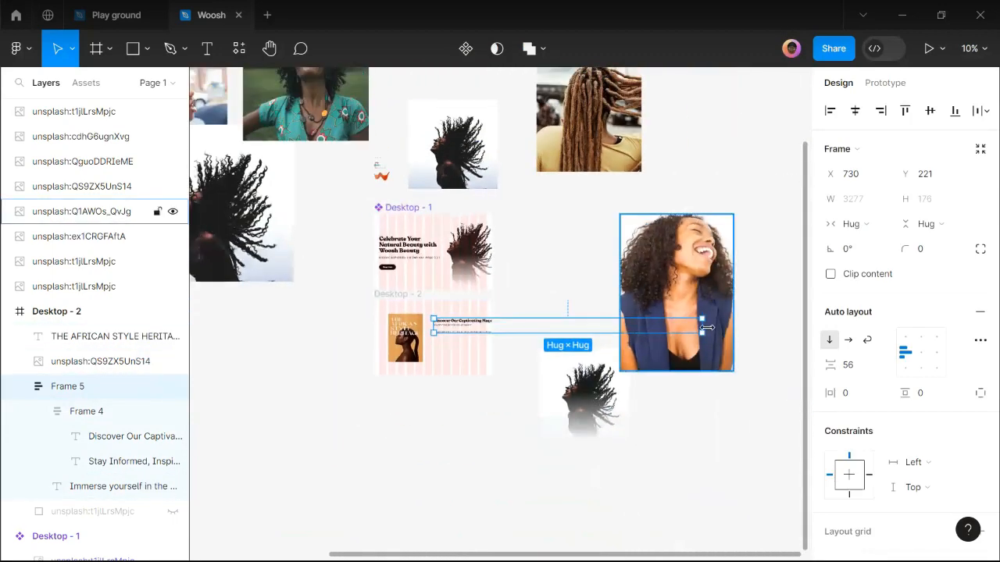
pyautogui.moveTo(594, 342); pyautogui.dragTo(476, 340)
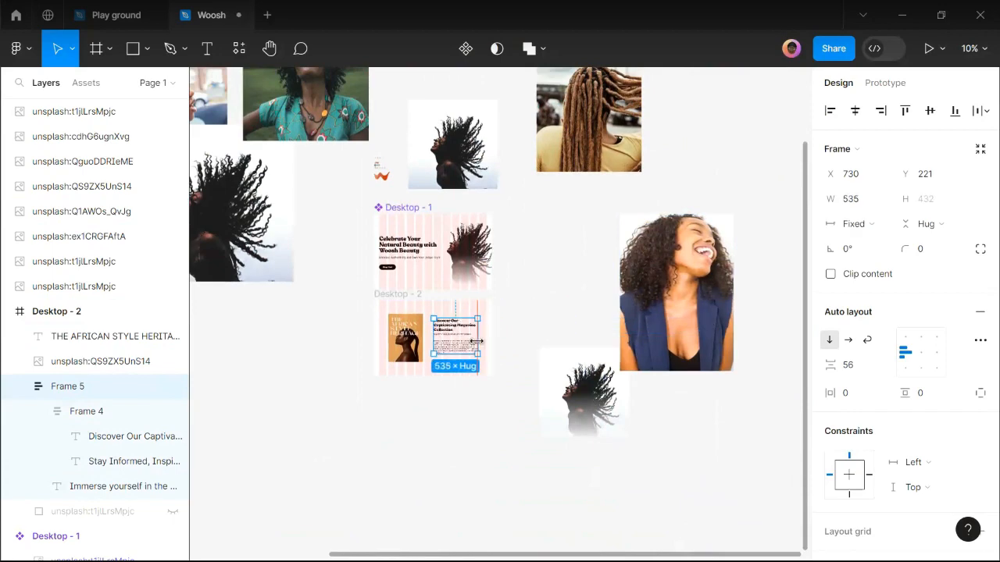
pyautogui.scroll(1, 475, 338)
pyautogui.scroll(9, 475, 338)
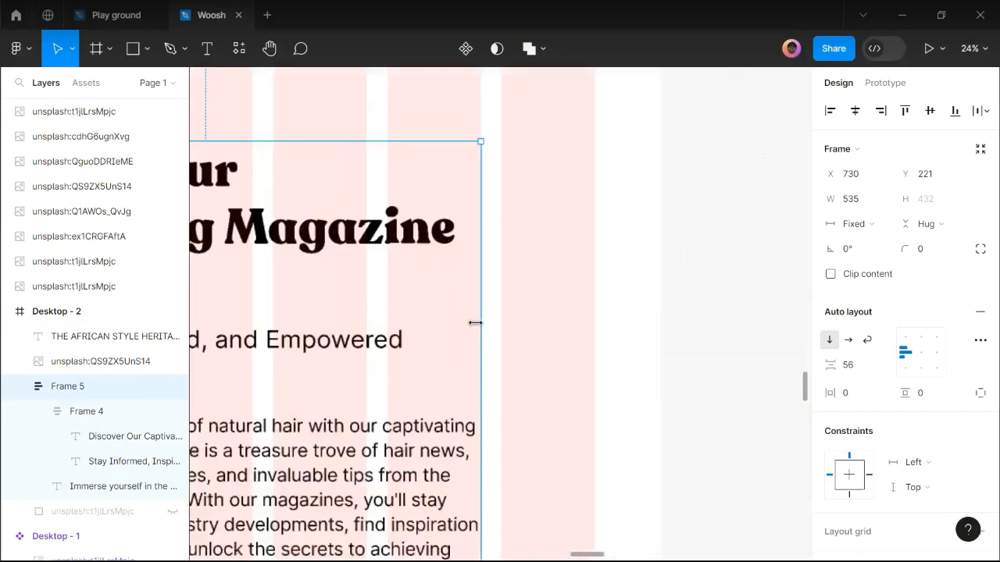
pyautogui.scroll(-5, 520, 315)
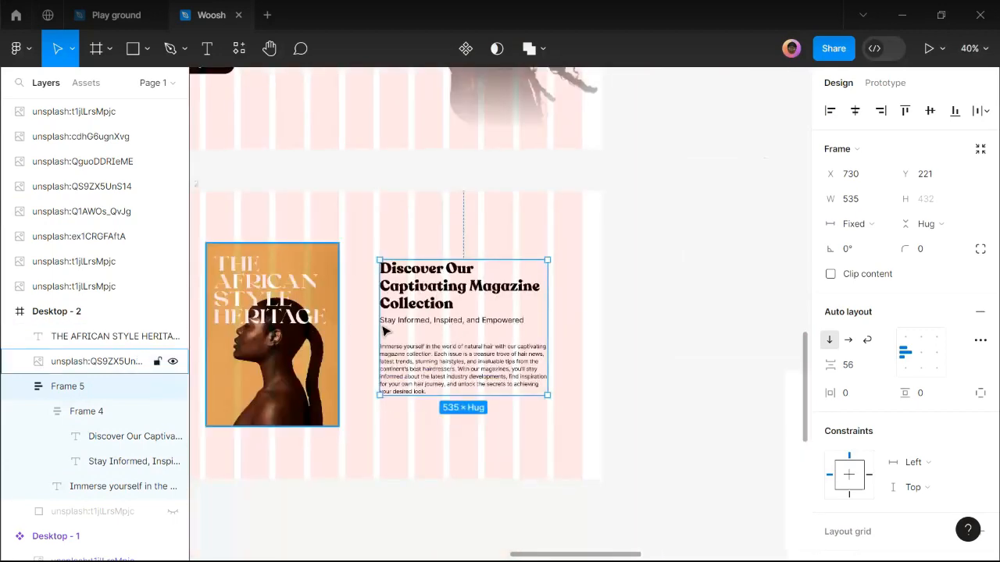
# Align the cover image, its title and Frame 5 by their vertical centres.
pyautogui.keyDown('shift'); pyautogui.click(324, 317); pyautogui.keyUp('shift')
pyautogui.keyDown('shift'); pyautogui.click(336, 258); pyautogui.keyUp('shift')
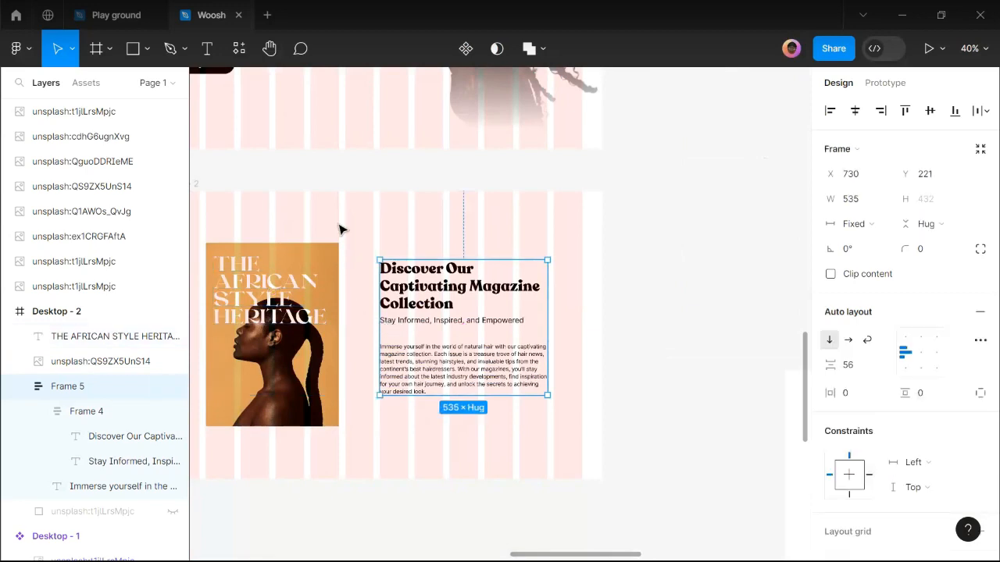
pyautogui.moveTo(218, 208); pyautogui.dragTo(605, 439)
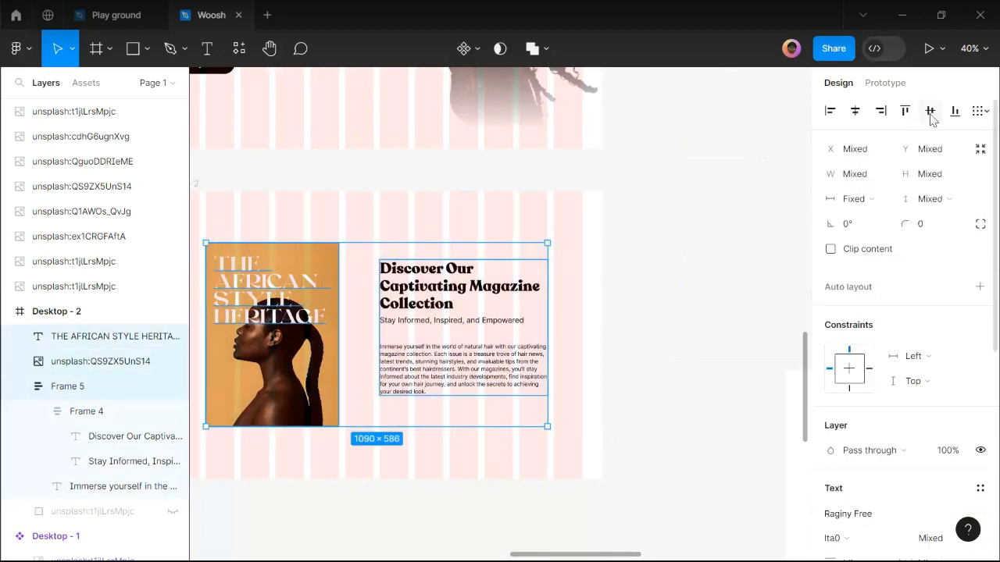
pyautogui.click(930, 111)
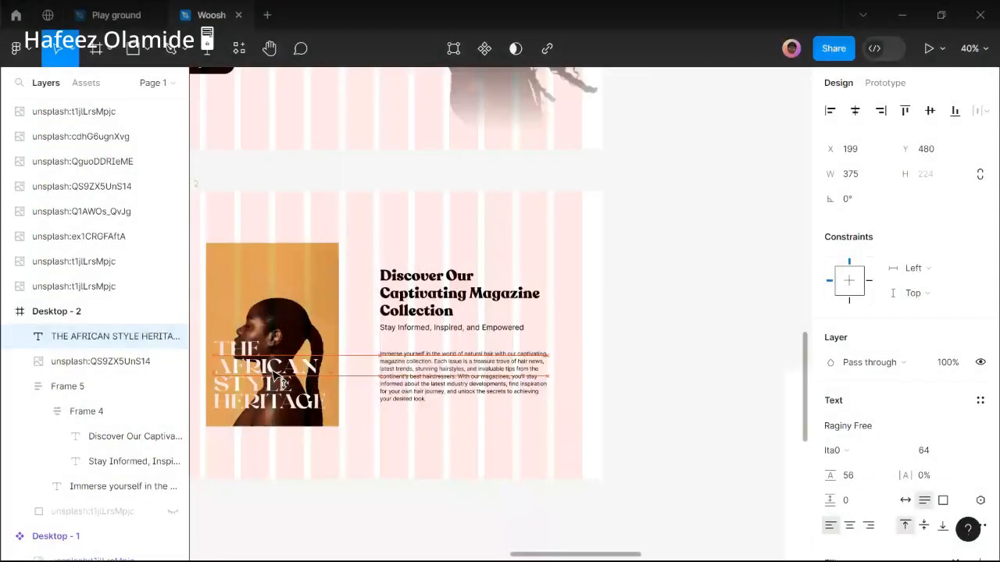
# Nudge the cover title text down toward the image's bottom.
pyautogui.hotkey('shift', 'Down')
pyautogui.hotkey('shift', 'Down')
pyautogui.click(478, 424)
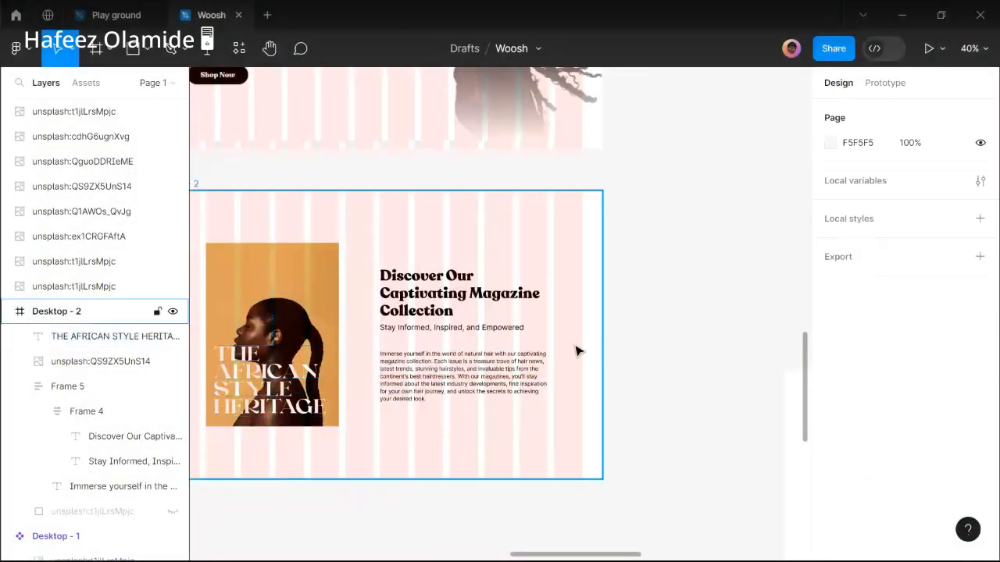
pyautogui.scroll(-2, 577, 352)
# Review the design in the figma.com/mirror preview in Chrome, then return to Figma.
pyautogui.moveTo(428, 559)
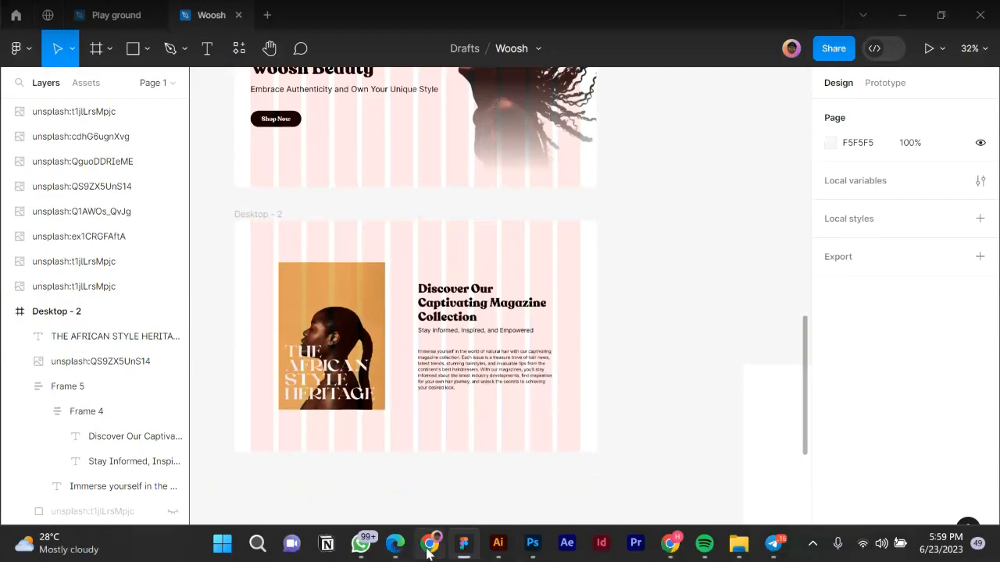
pyautogui.click(428, 551)
pyautogui.scroll(-2, 478, 389)
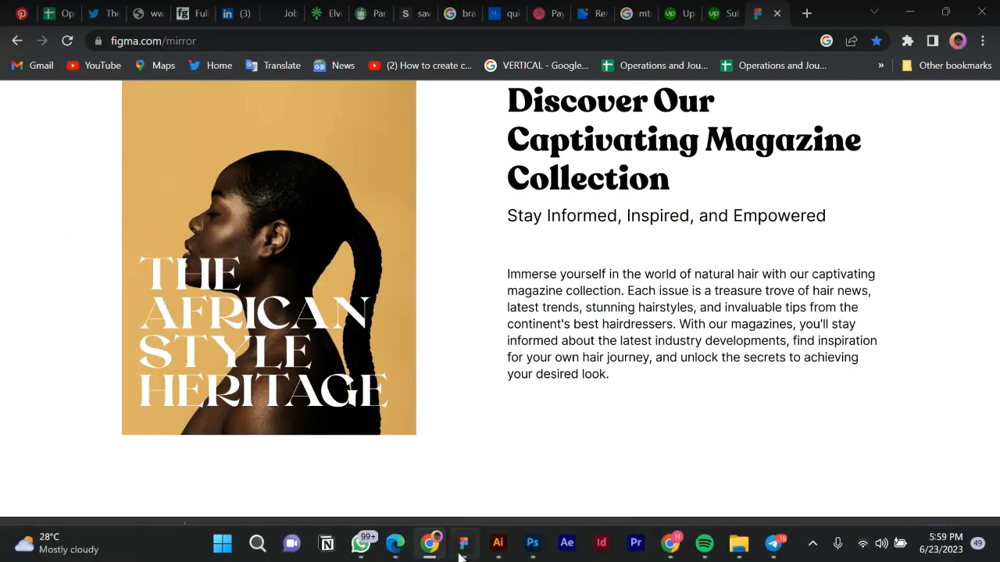
pyautogui.click(458, 545)
pyautogui.scroll(2, 478, 369)
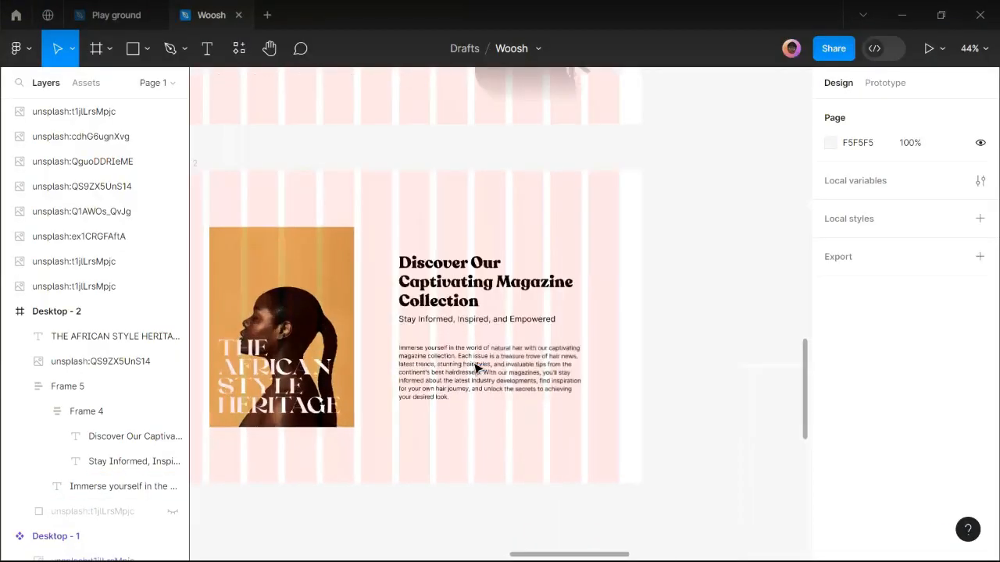
# Set the Immerse yourself description paragraph's line height to 28.
pyautogui.click(477, 367)
pyautogui.click(477, 367)
pyautogui.click(862, 406)
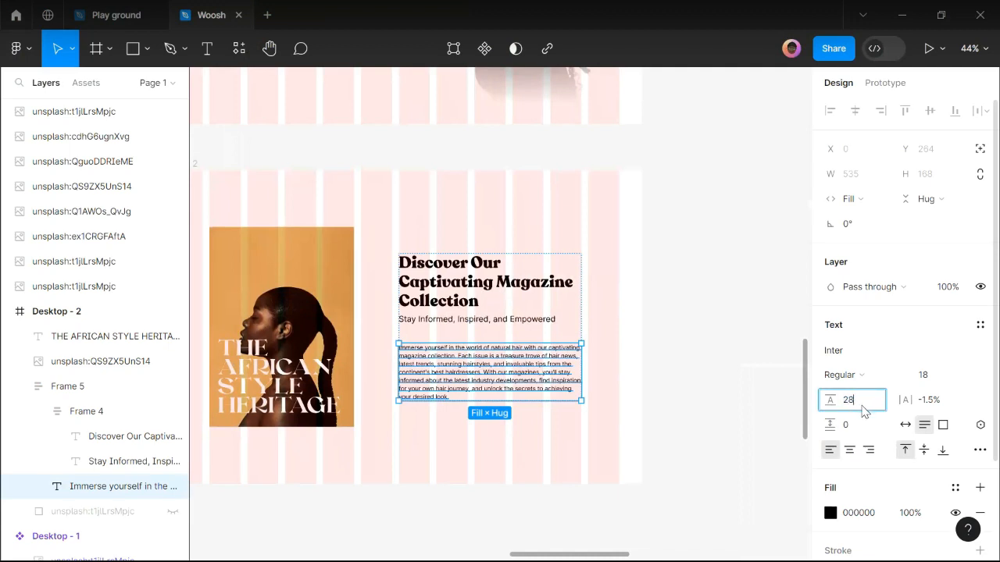
pyautogui.write('28')
pyautogui.press('Return')
pyautogui.click(664, 403)
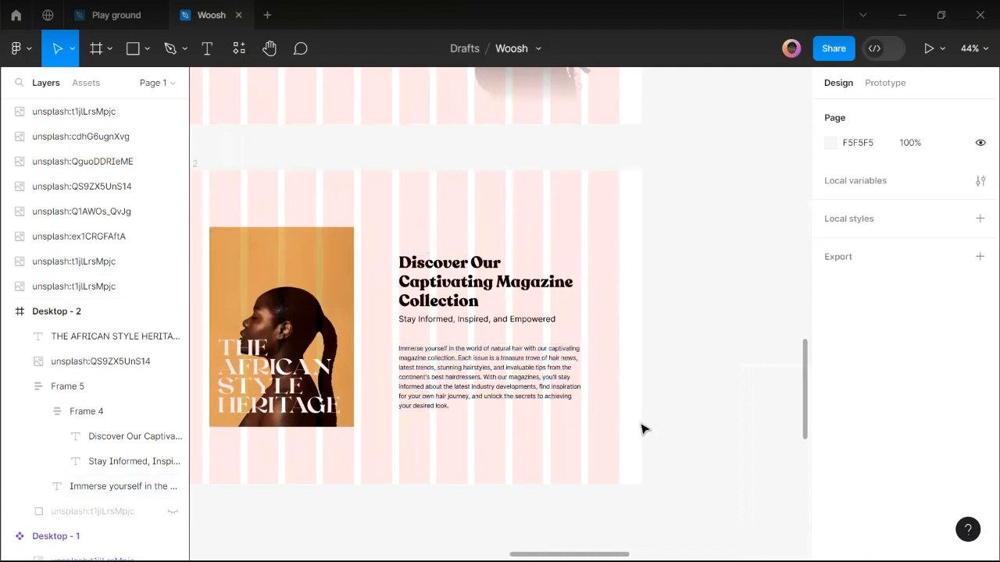
pyautogui.scroll(-3, 639, 426)
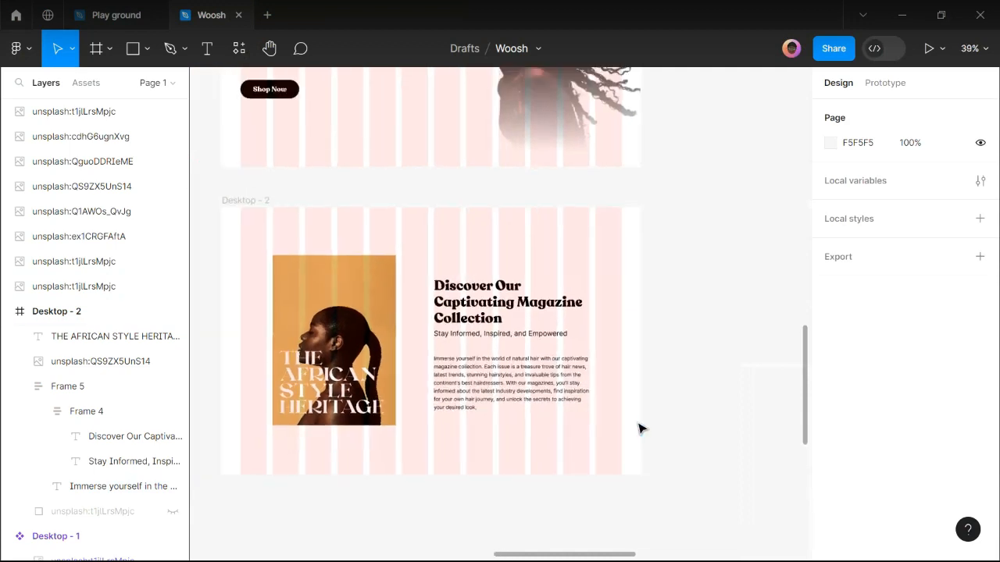
pyautogui.click(261, 209)
# In the Copy for Woosh Website doc, select the Final Call to Action copy.
pyautogui.moveTo(395, 550)
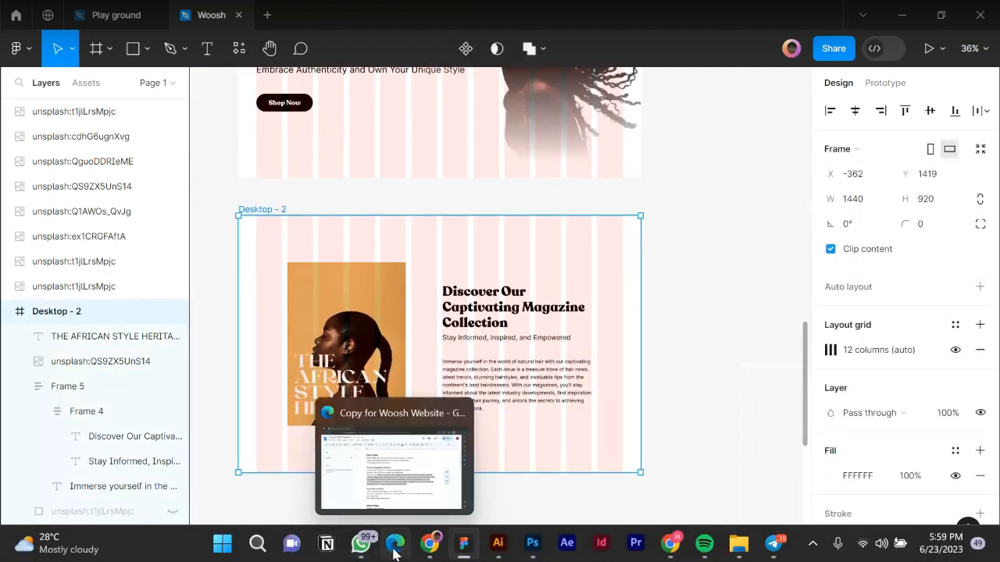
pyautogui.click(393, 478)
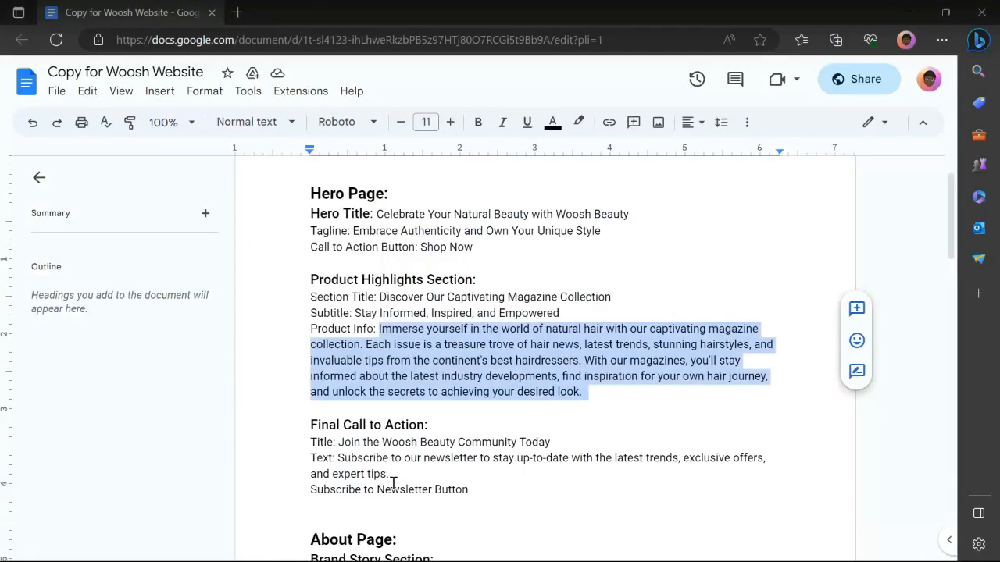
pyautogui.scroll(-3, 398, 451)
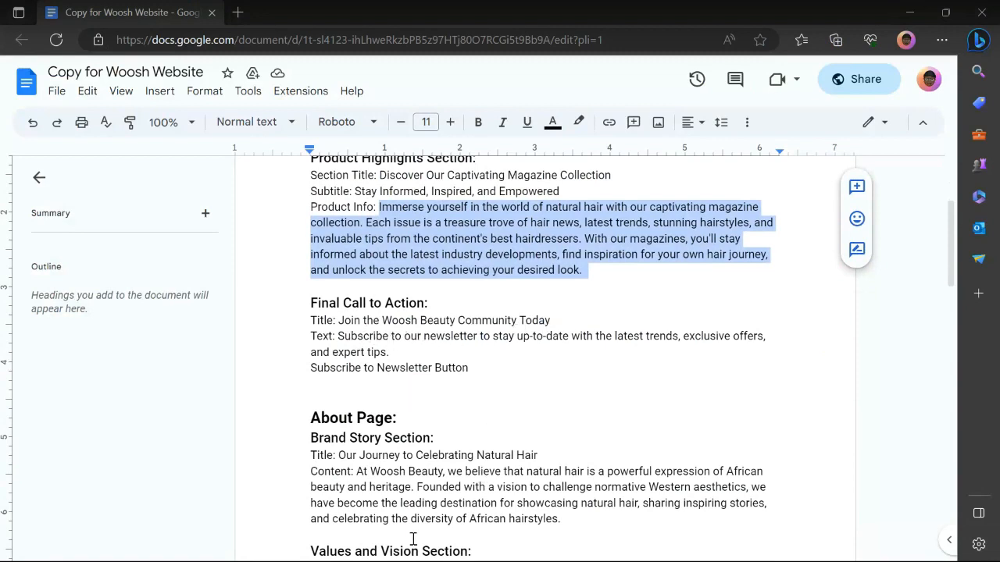
pyautogui.moveTo(476, 560)
pyautogui.moveTo(469, 368); pyautogui.dragTo(307, 303)
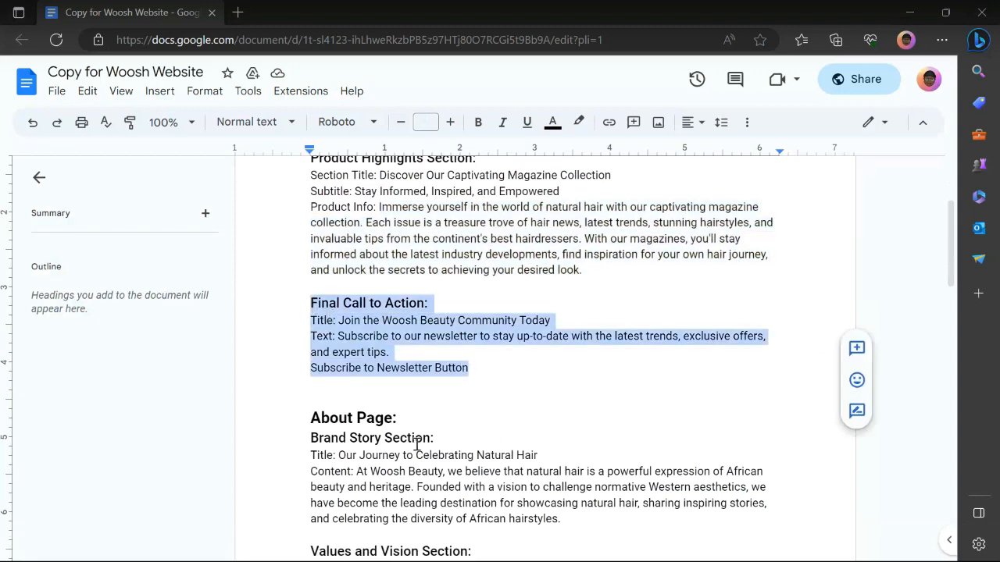
# Select the About page title 'Our Journey to Celebrating Natural Hair' and go back to Figma.
pyautogui.scroll(2, 364, 360)
pyautogui.scroll(-2, 375, 357)
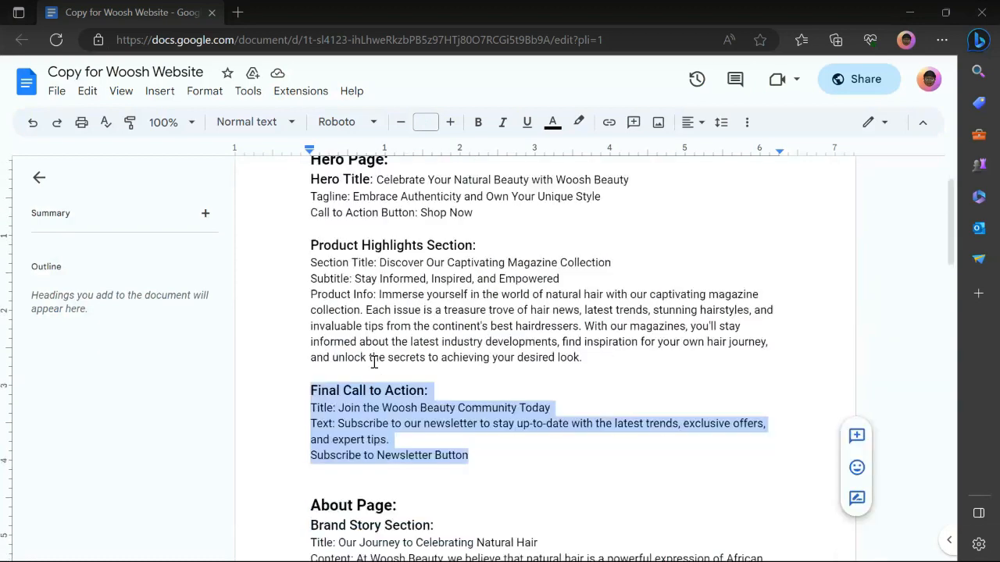
pyautogui.scroll(-2, 375, 363)
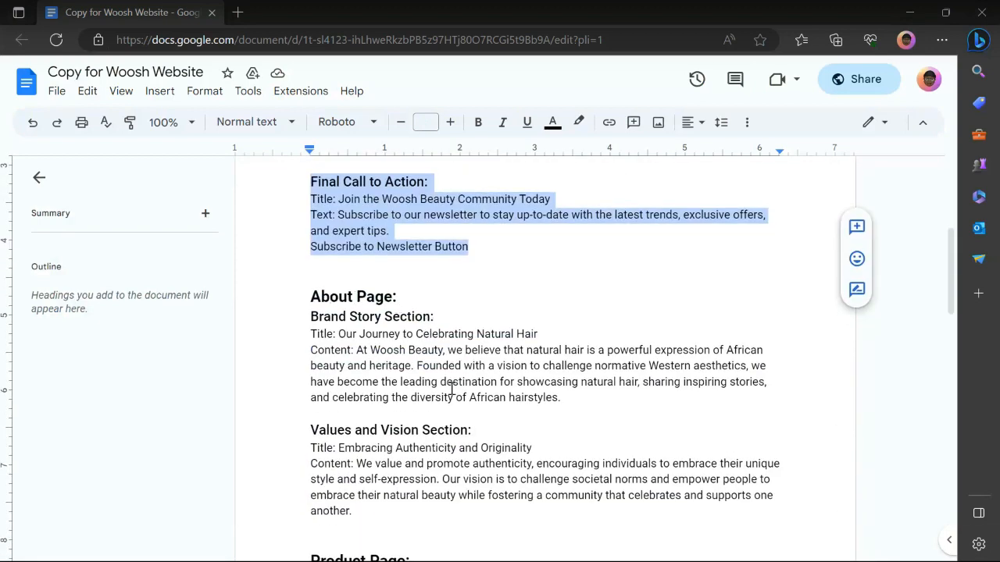
pyautogui.scroll(-4, 379, 453)
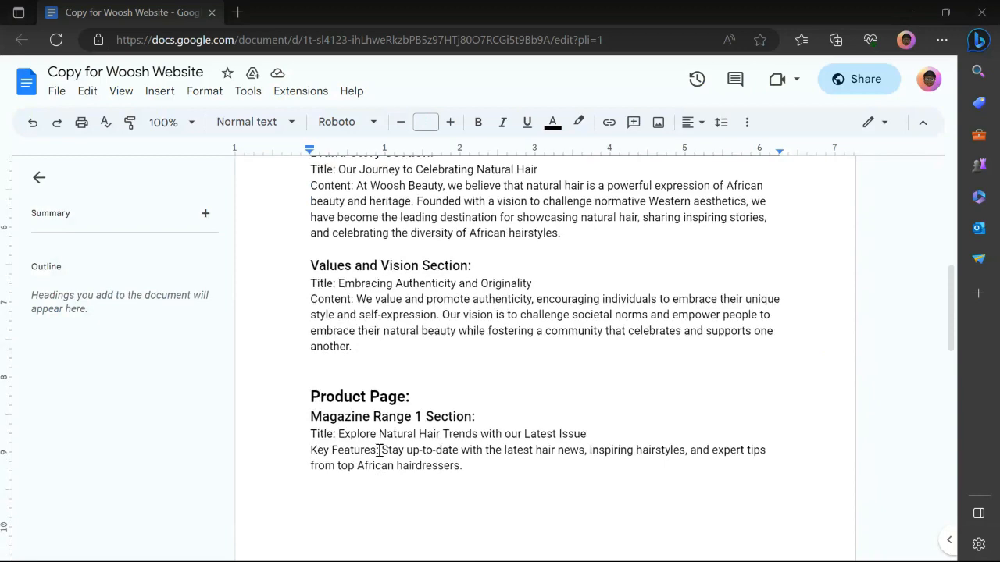
pyautogui.scroll(-5, 379, 451)
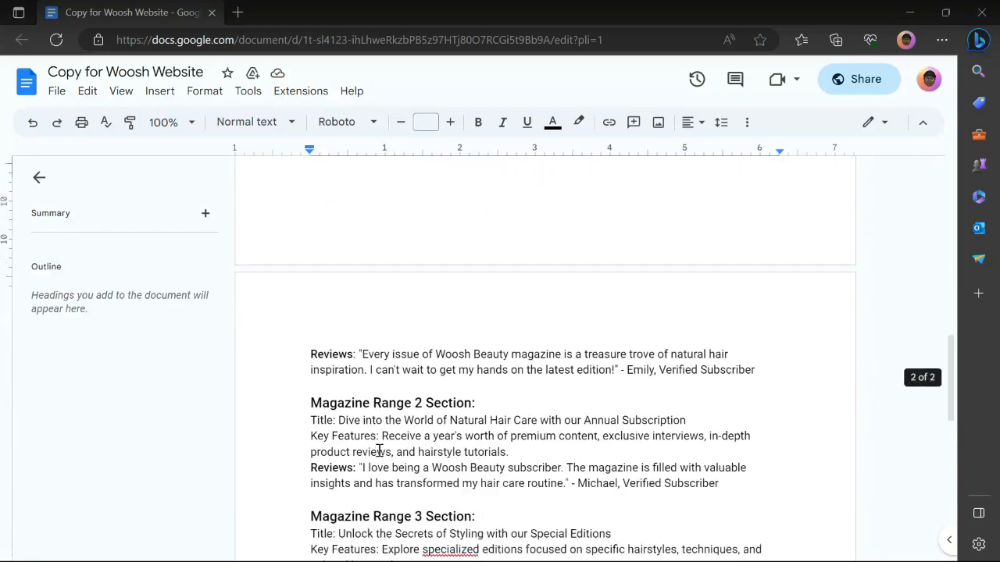
pyautogui.scroll(-1, 379, 450)
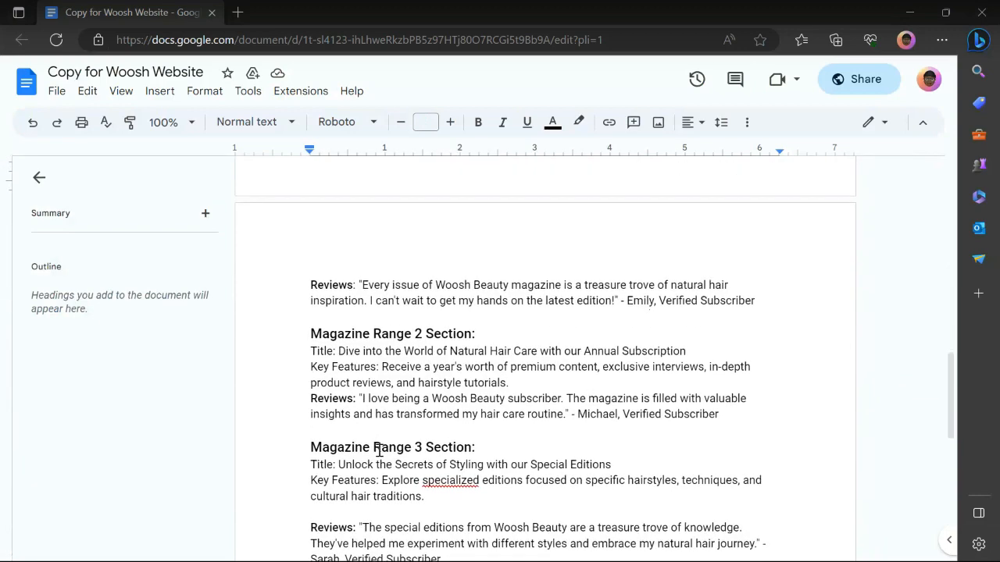
pyautogui.scroll(-1, 379, 451)
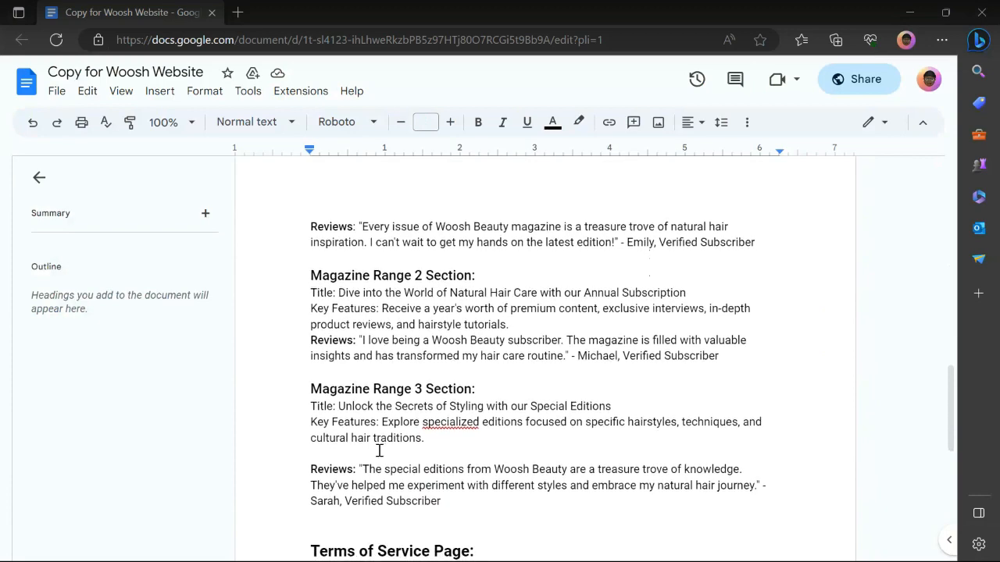
pyautogui.scroll(3, 379, 451)
pyautogui.scroll(5, 379, 446)
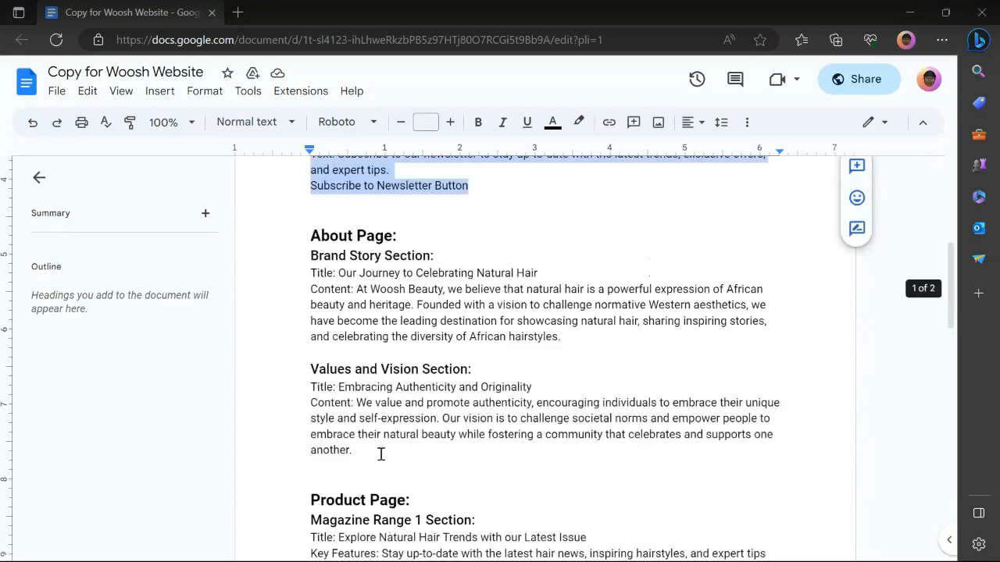
pyautogui.moveTo(341, 396); pyautogui.dragTo(541, 401)
pyautogui.hotkey('ctrl', 'c')
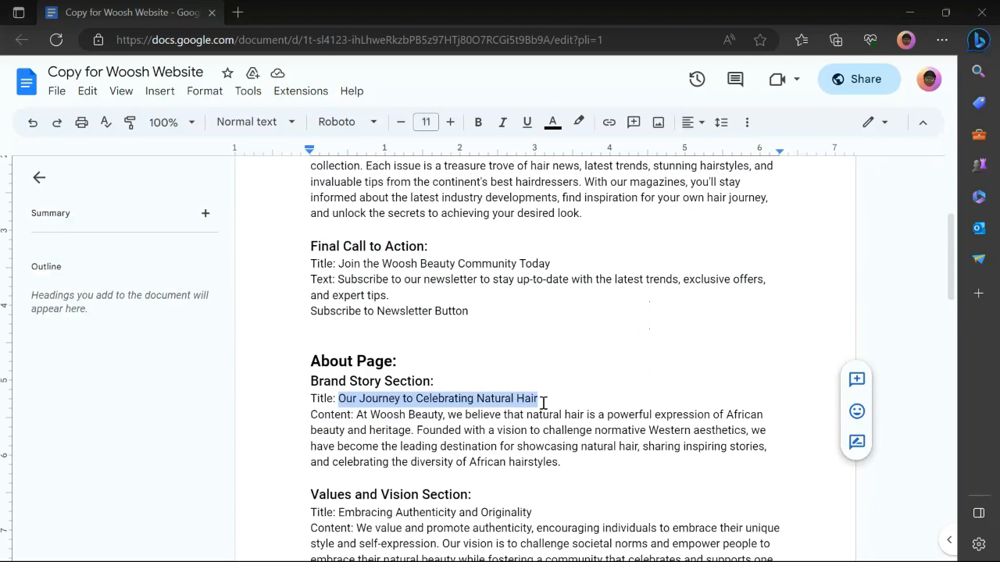
pyautogui.click(461, 547)
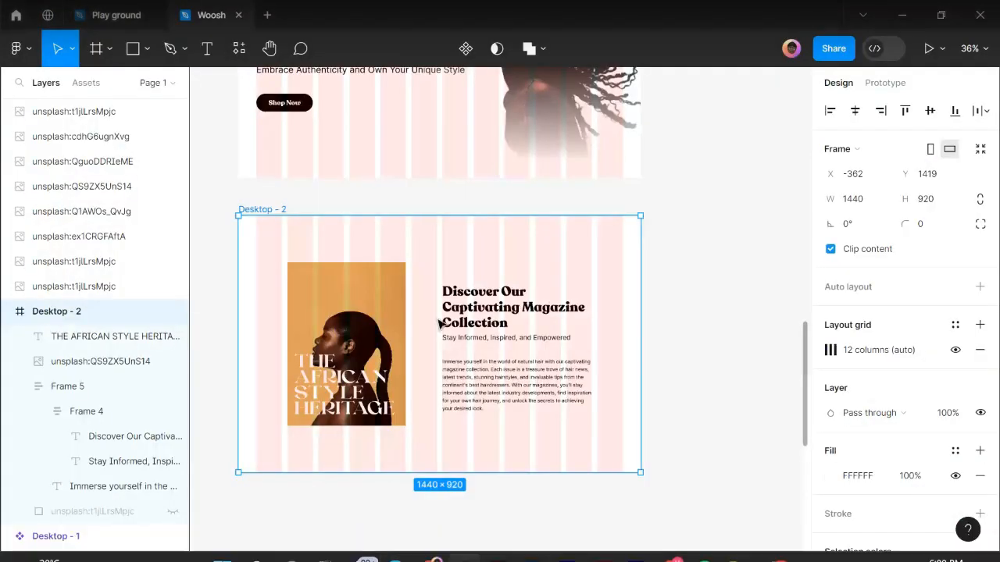
# Duplicate Desktop - 2 into the space above it as Desktop - 3.
pyautogui.scroll(-5, 436, 318)
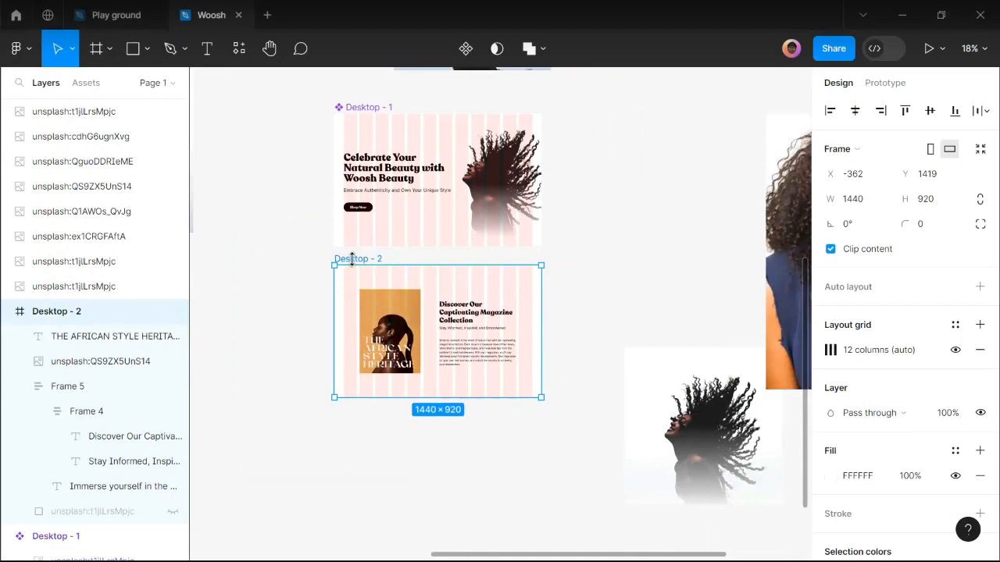
pyautogui.moveTo(359, 260); pyautogui.dragTo(385, 422)
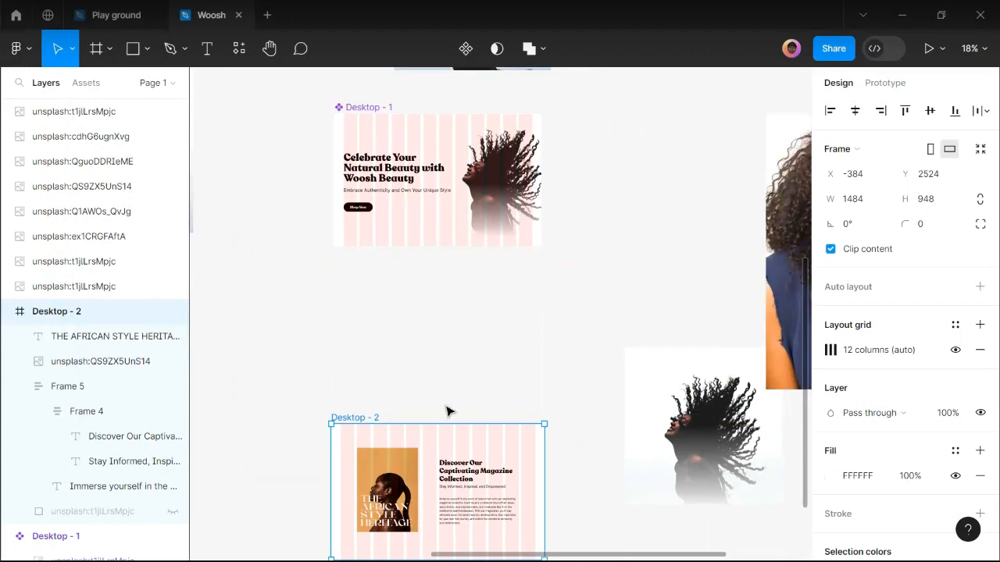
pyautogui.press('Escape')
pyautogui.moveTo(393, 438); pyautogui.dragTo(383, 291)
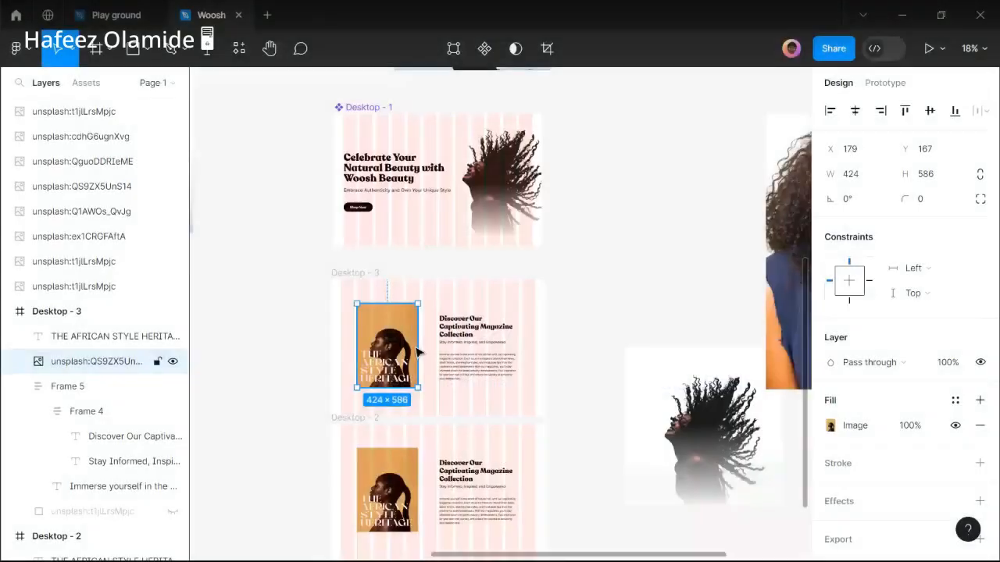
# Hide the photo, delete the THE AFRICAN STYLE HERITAGE caption, and paste the journey title into the heading.
pyautogui.hotkey('ctrl', 'shift', 'h')
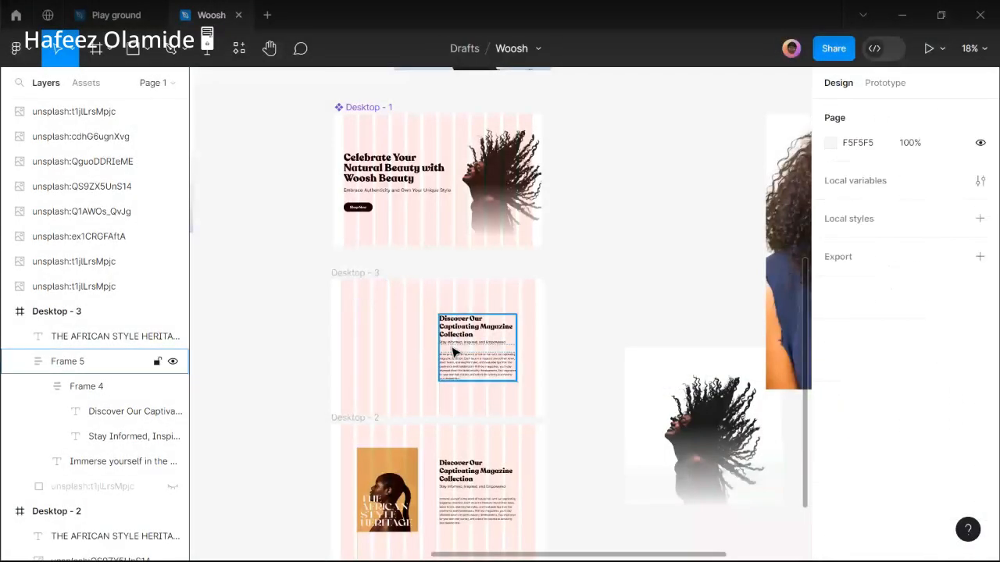
pyautogui.click(469, 338)
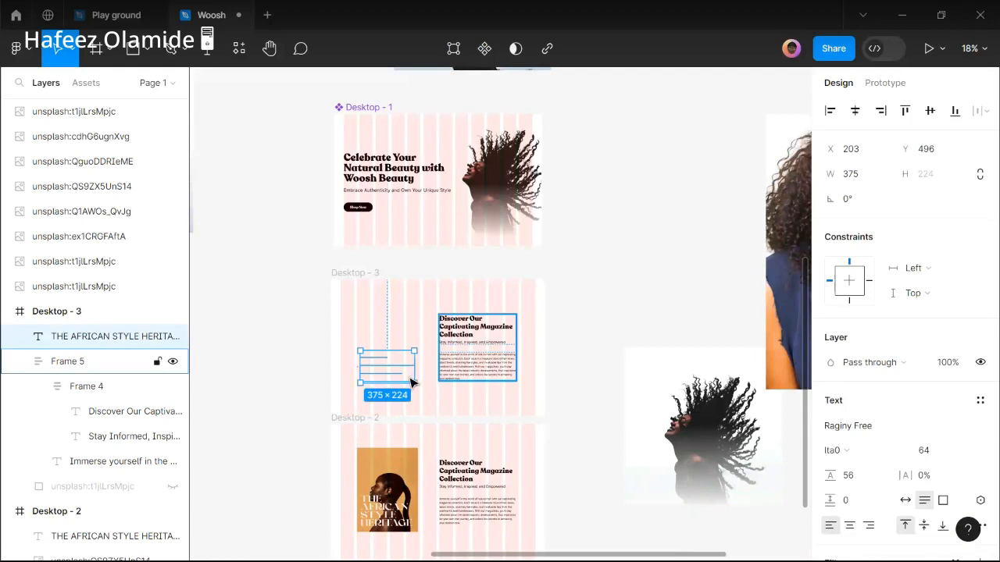
pyautogui.press('Delete')
pyautogui.click(466, 334)
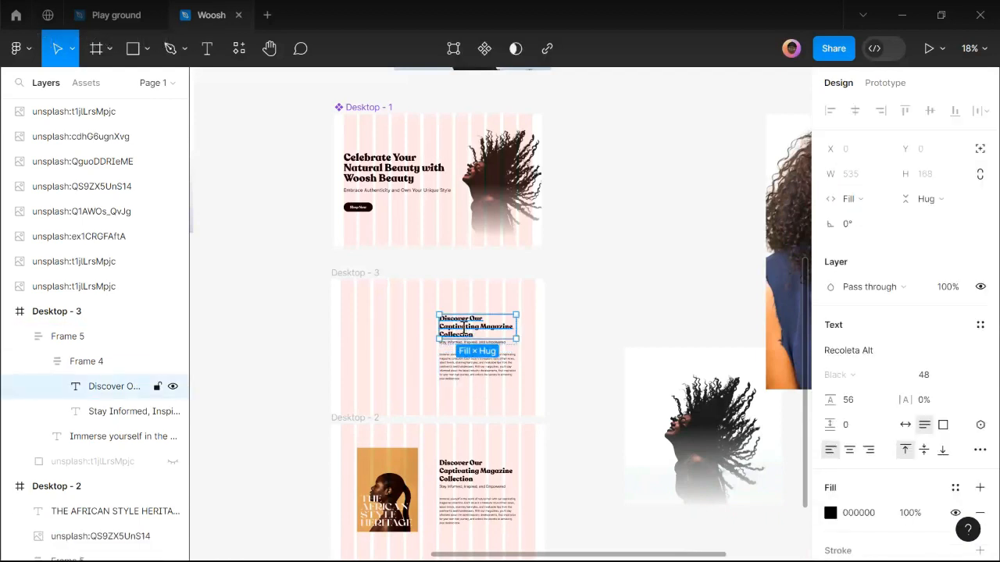
pyautogui.hotkey('ctrl', 'v')
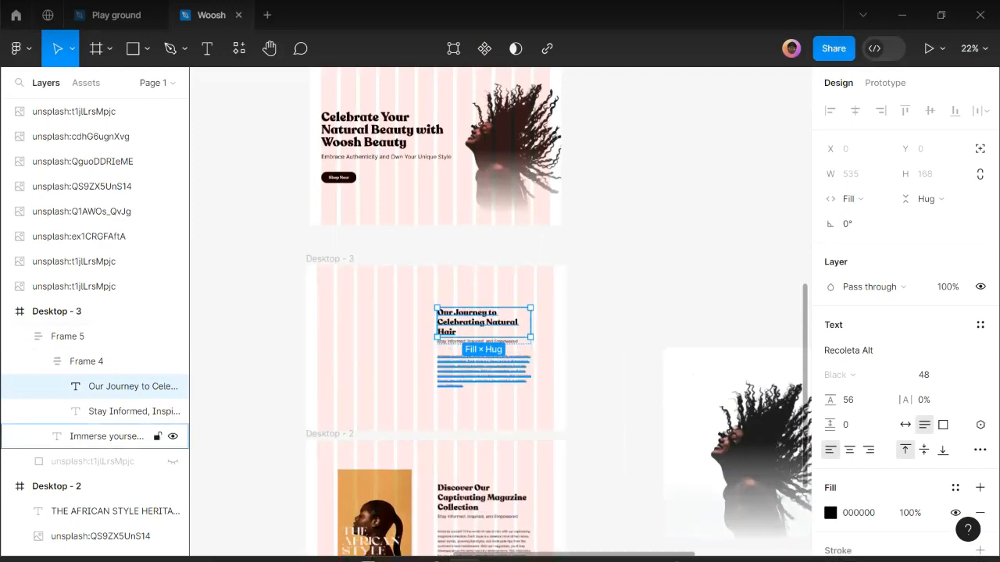
# Select the brand story paragraph in the Google Docs copy for pasting into Figma.
pyautogui.click(396, 549)
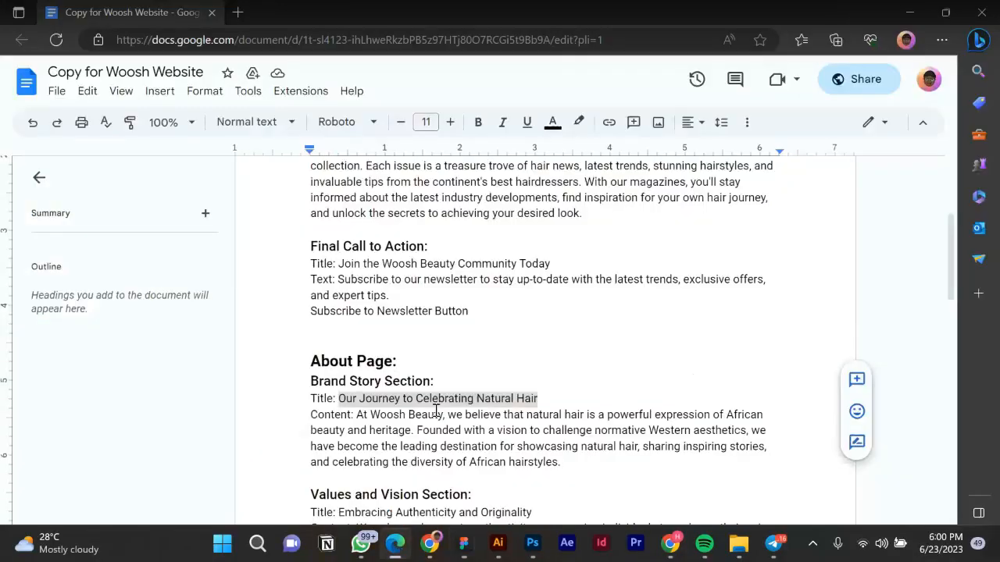
pyautogui.click(358, 415)
pyautogui.moveTo(358, 414); pyautogui.dragTo(574, 467)
pyautogui.hotkey('ctrl', 'c')
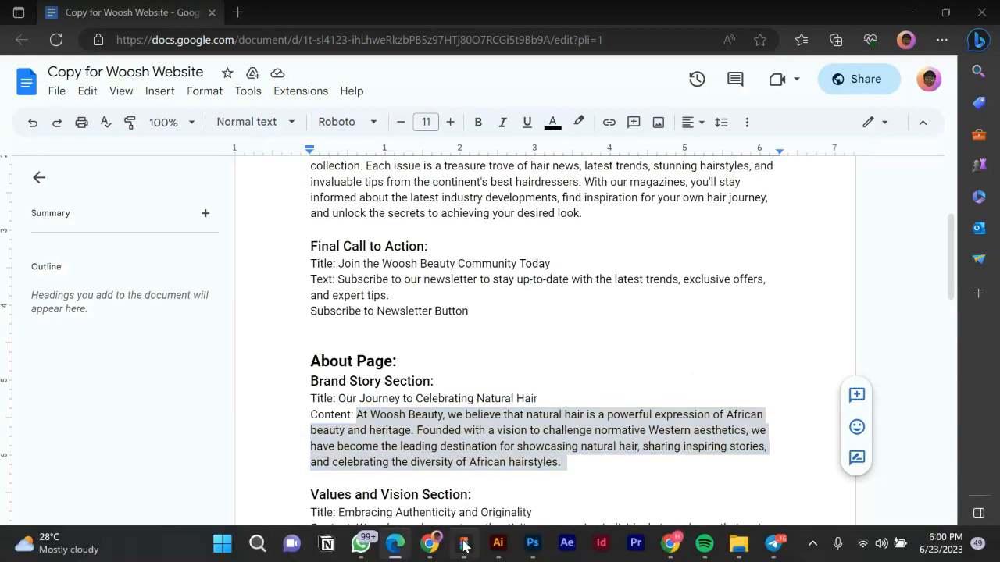
pyautogui.click(464, 546)
pyautogui.scroll(3, 442, 337)
# Replace the body text with the 'At Woosh Beauty, we believe…' brand story paragraph.
pyautogui.scroll(4, 442, 337)
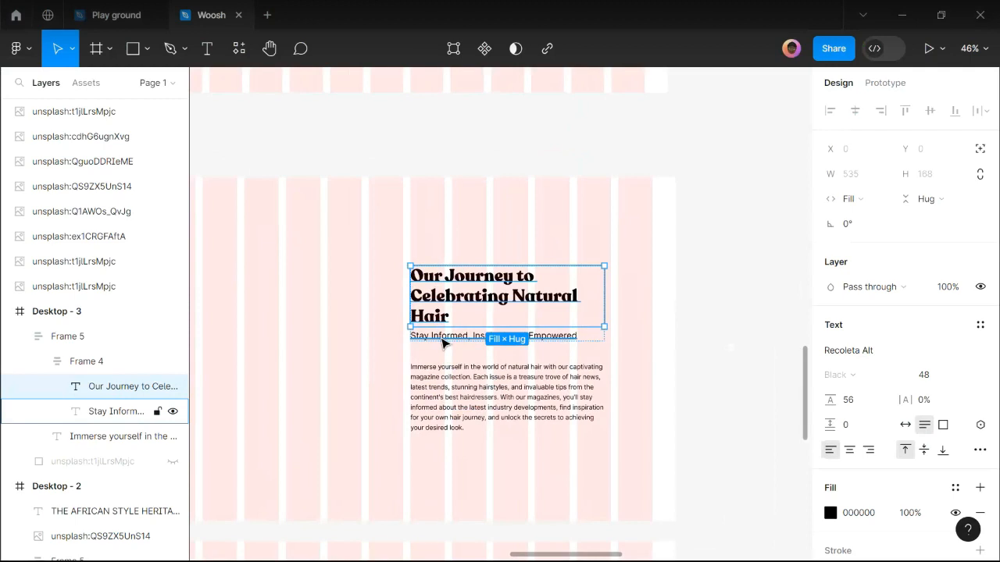
pyautogui.doubleClick(450, 393)
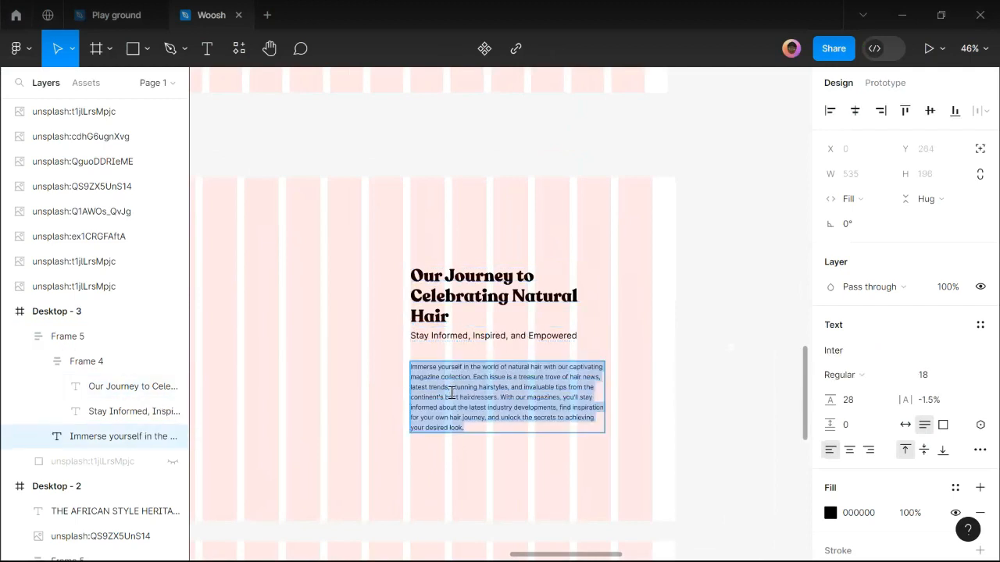
pyautogui.hotkey('ctrl', 'v')
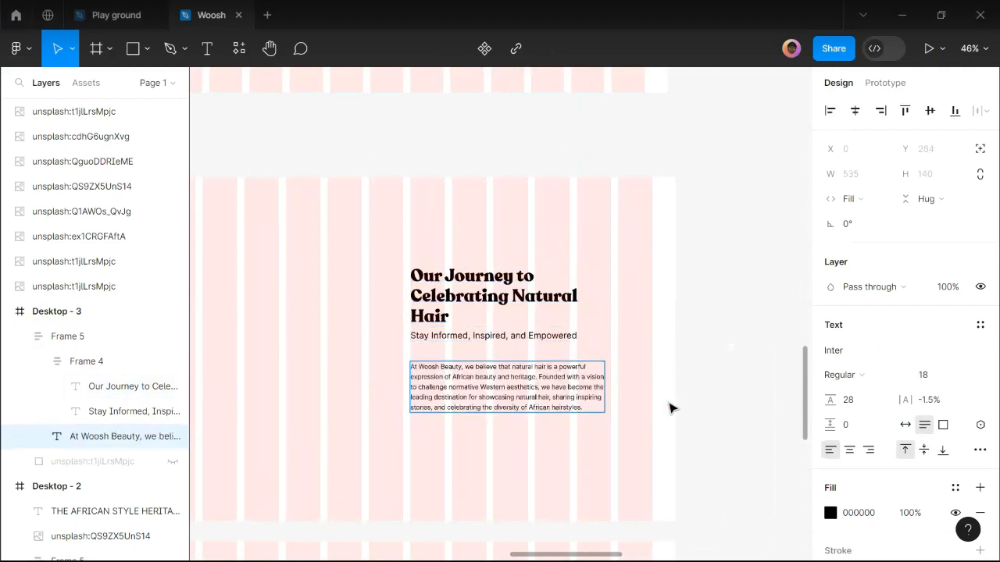
pyautogui.press('Escape')
pyautogui.press('Escape')
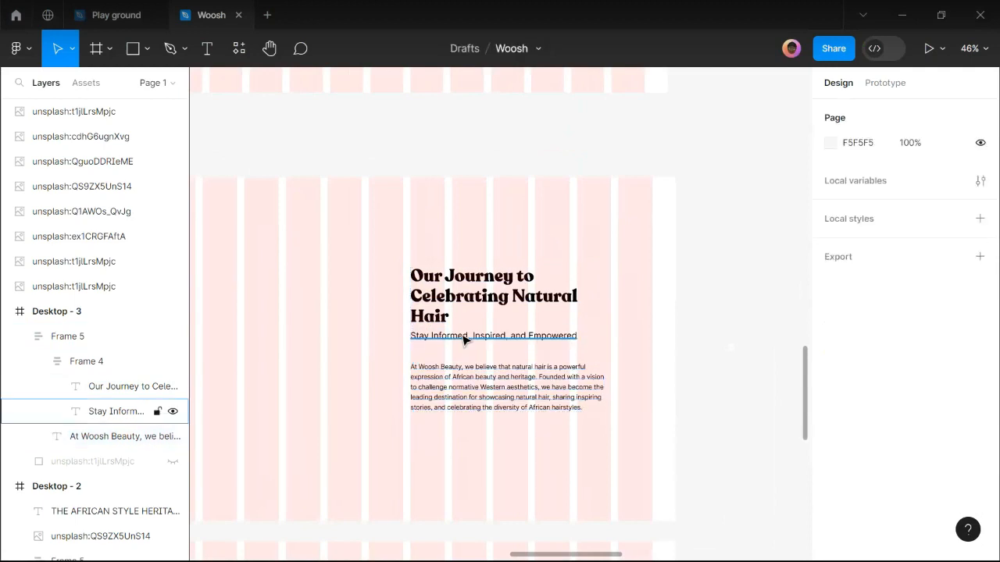
# Delete the 'Stay Informed, Inspired, and Empowered' subheading and select Frame 5.
pyautogui.click(464, 339)
pyautogui.doubleClick(462, 336)
pyautogui.press('BackSpace')
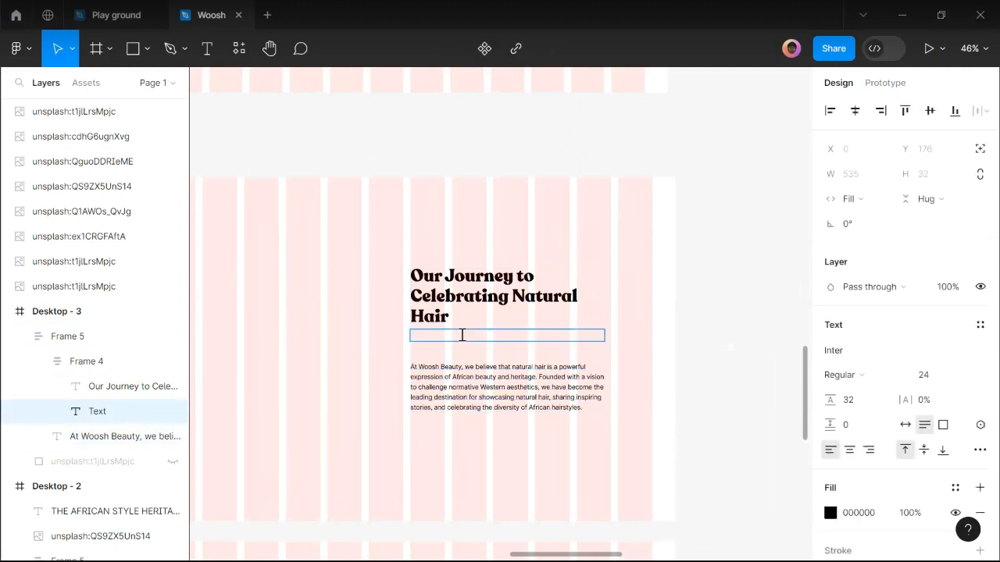
pyautogui.press('Escape')
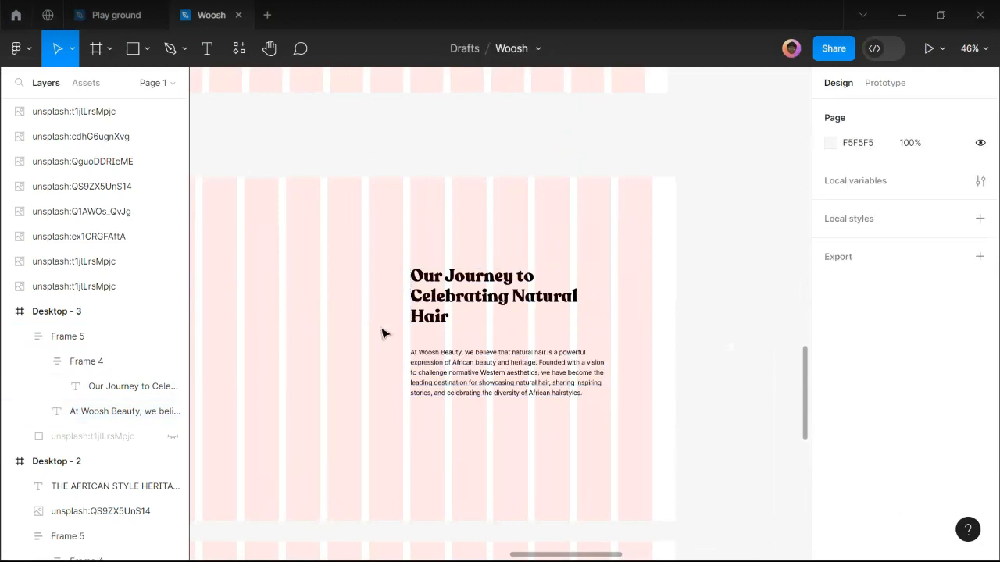
pyautogui.click(442, 319)
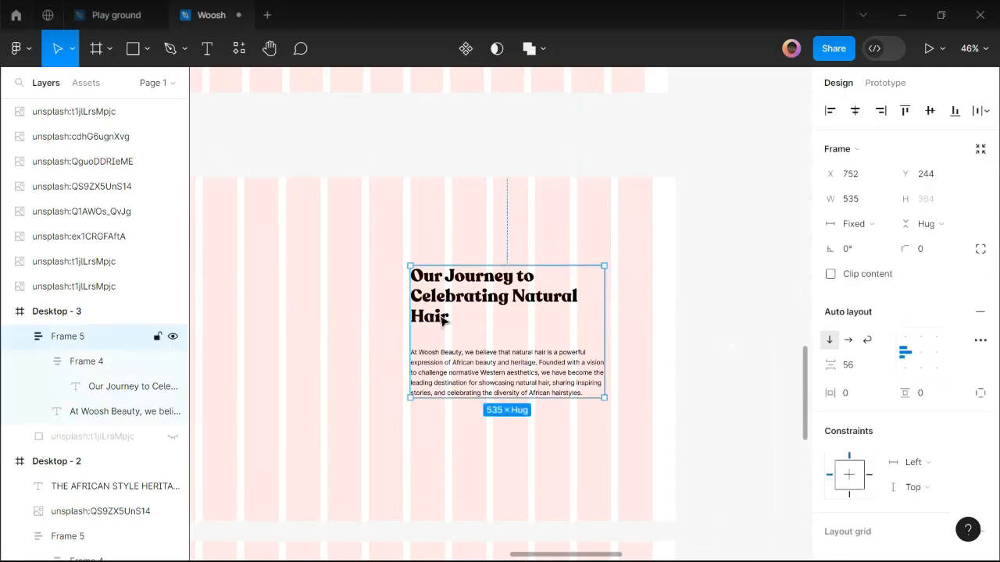
pyautogui.click(442, 319)
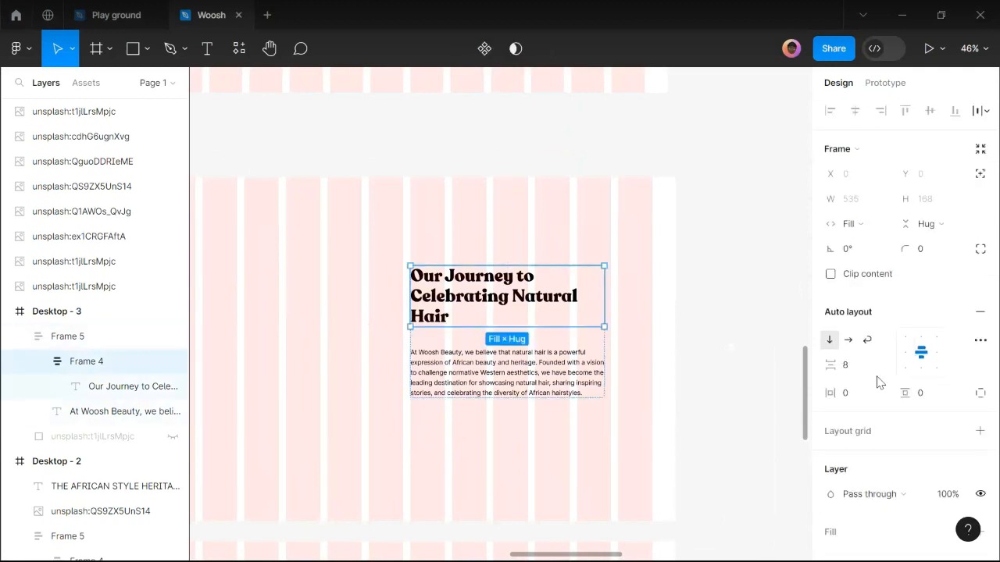
pyautogui.click(439, 260)
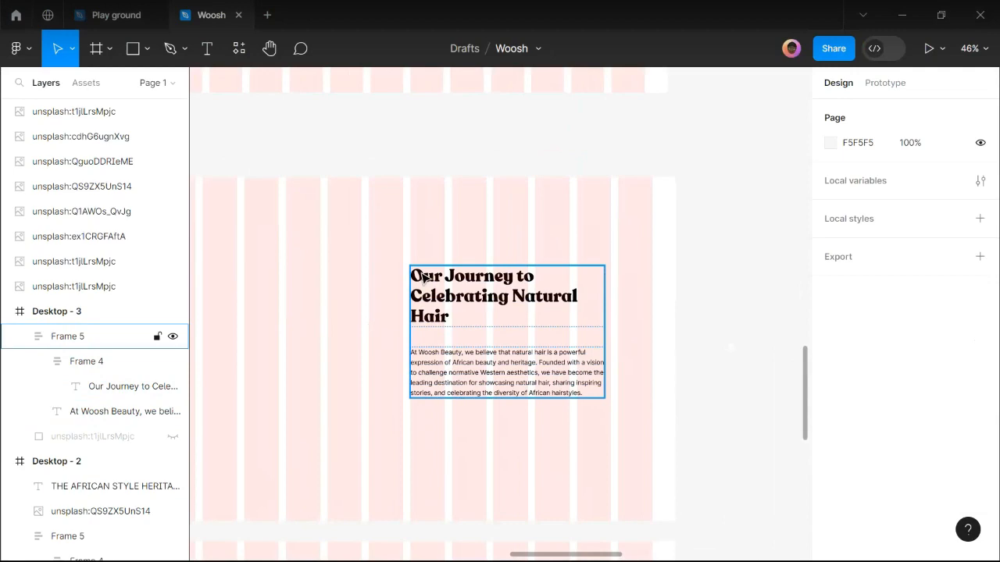
pyautogui.click(425, 278)
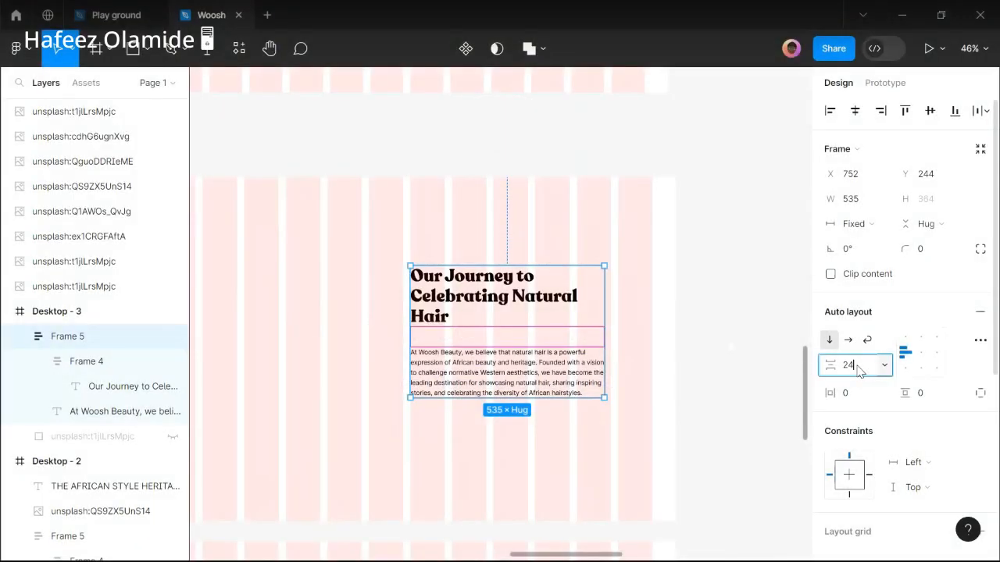
# Set a 24 gap between heading and paragraph and move the block to Desktop - 3's left side.
pyautogui.press('Return')
pyautogui.scroll(-2, 594, 364)
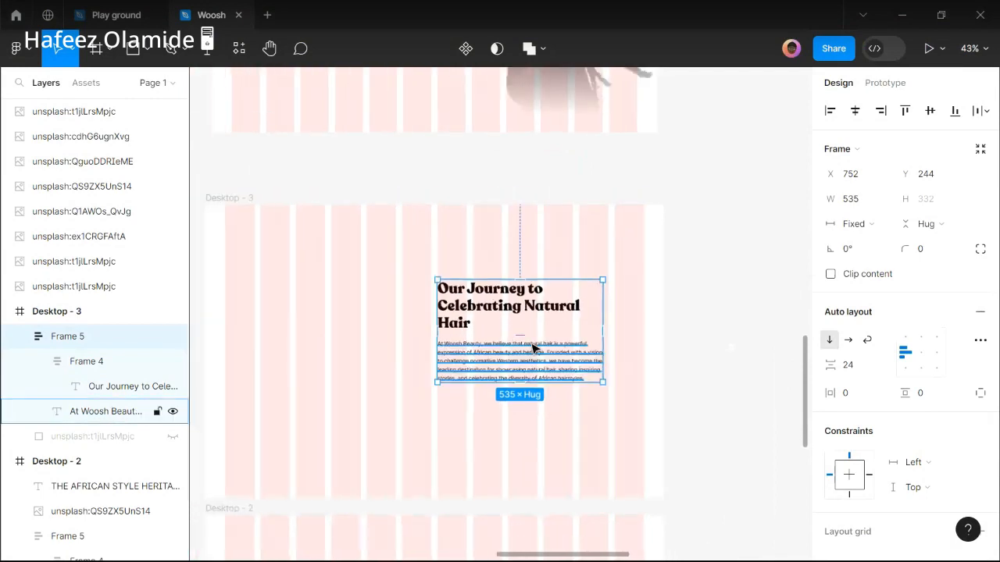
pyautogui.scroll(-2, 474, 334)
pyautogui.moveTo(474, 334); pyautogui.dragTo(322, 344)
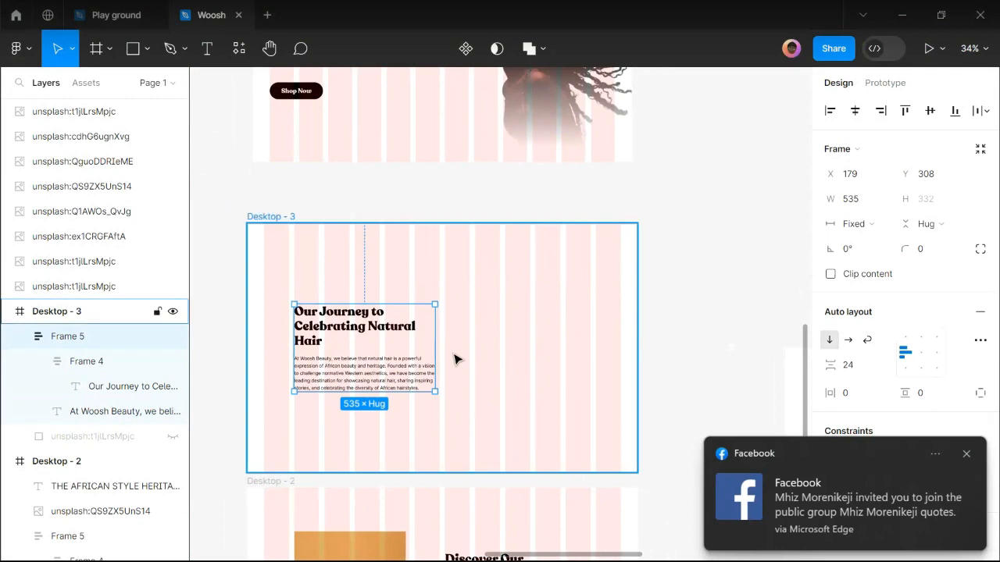
# Widen the text block Frame 5 to 553.
pyautogui.scroll(1, 456, 358)
pyautogui.scroll(1, 443, 347)
pyautogui.click(966, 453)
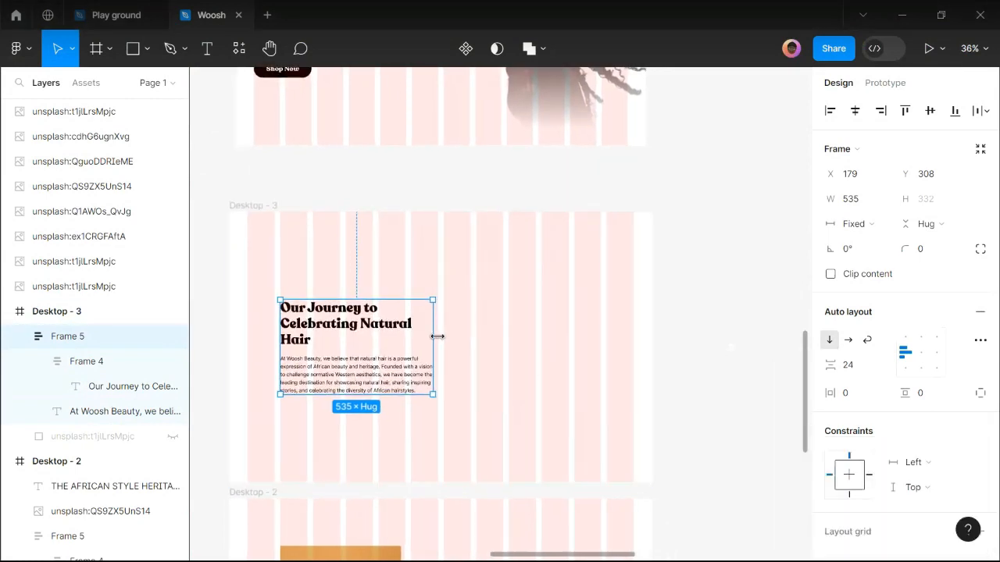
pyautogui.moveTo(438, 336); pyautogui.dragTo(442, 336)
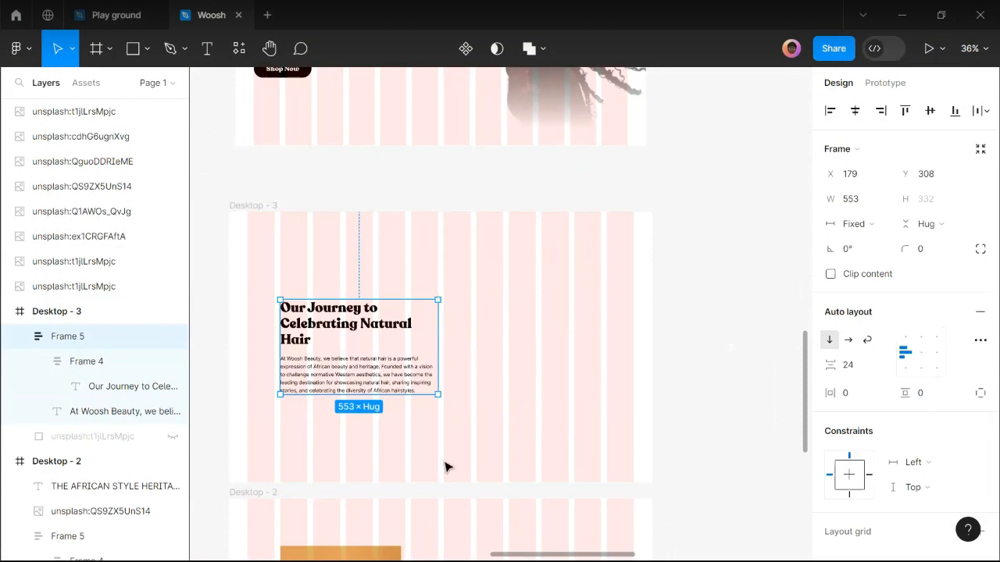
pyautogui.scroll(5, 290, 388)
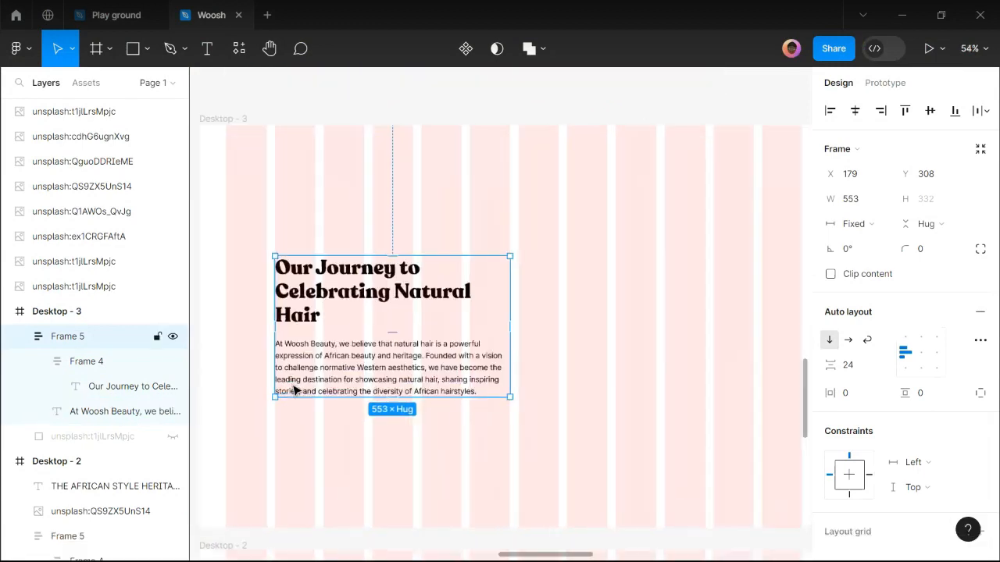
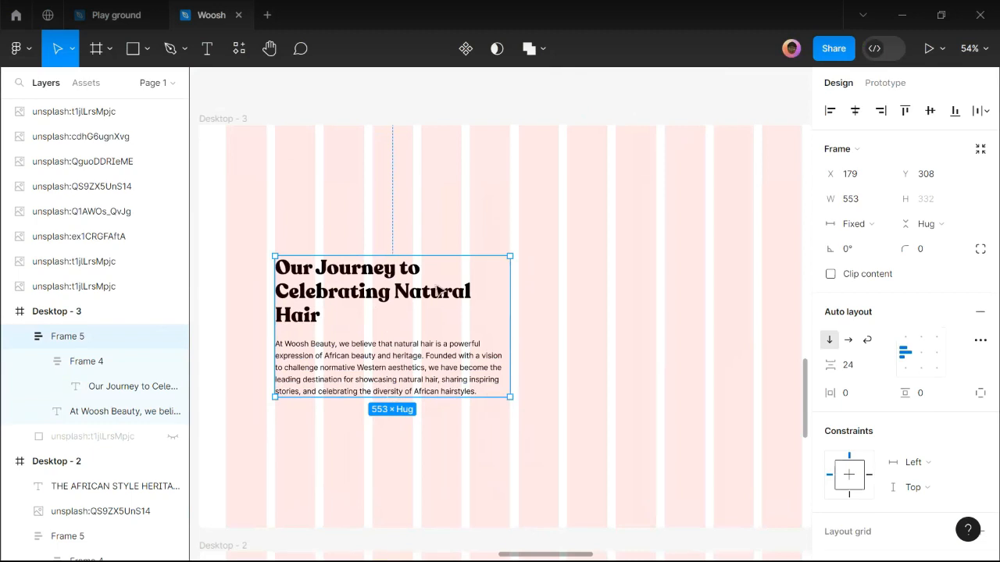
# Scroll around the canvas to find the smiling afro photo and the Desktop - 3 frame.
pyautogui.scroll(-2, 407, 280)
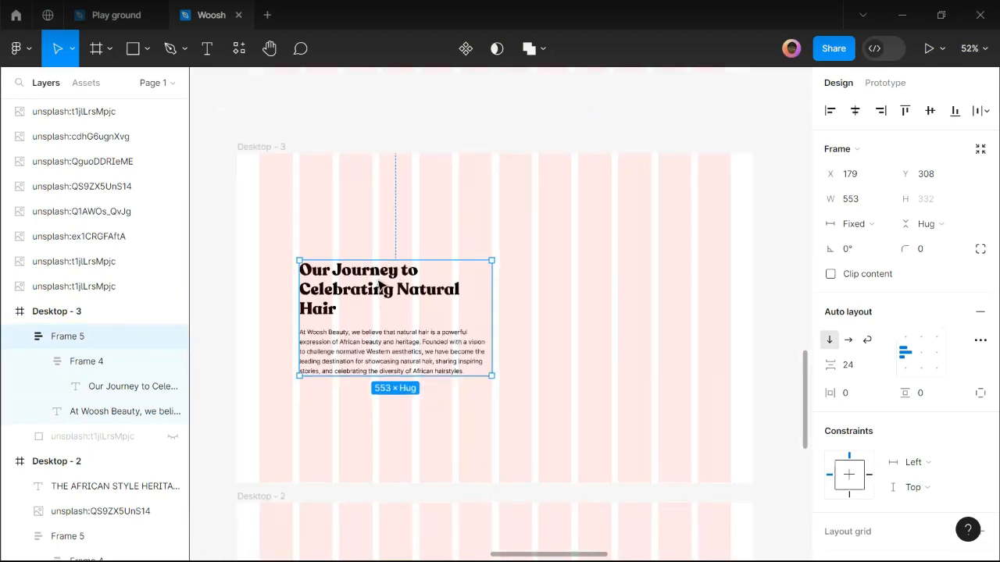
pyautogui.scroll(-3, 380, 286)
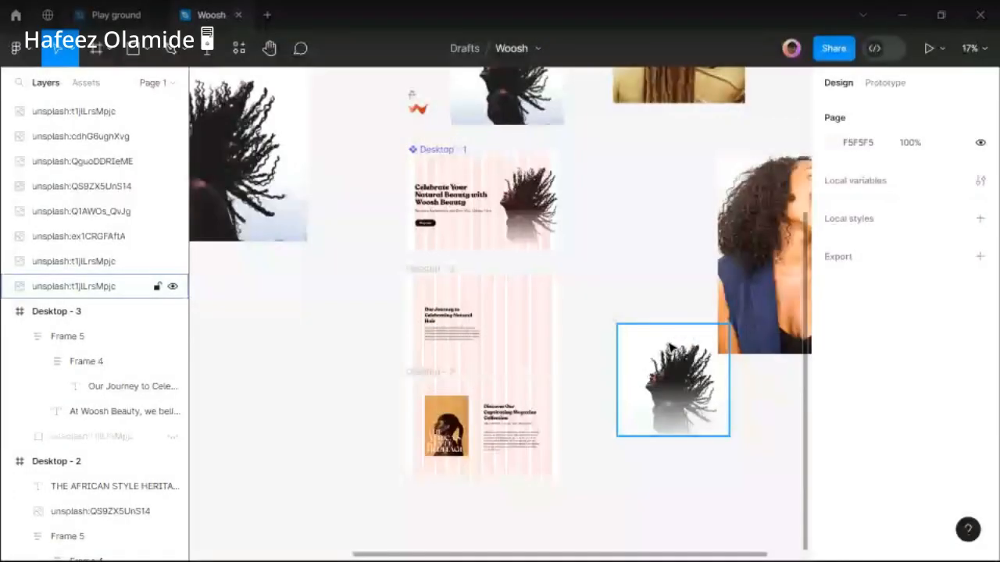
pyautogui.scroll(-3, 670, 347)
pyautogui.hscroll(-1, 563, 367)
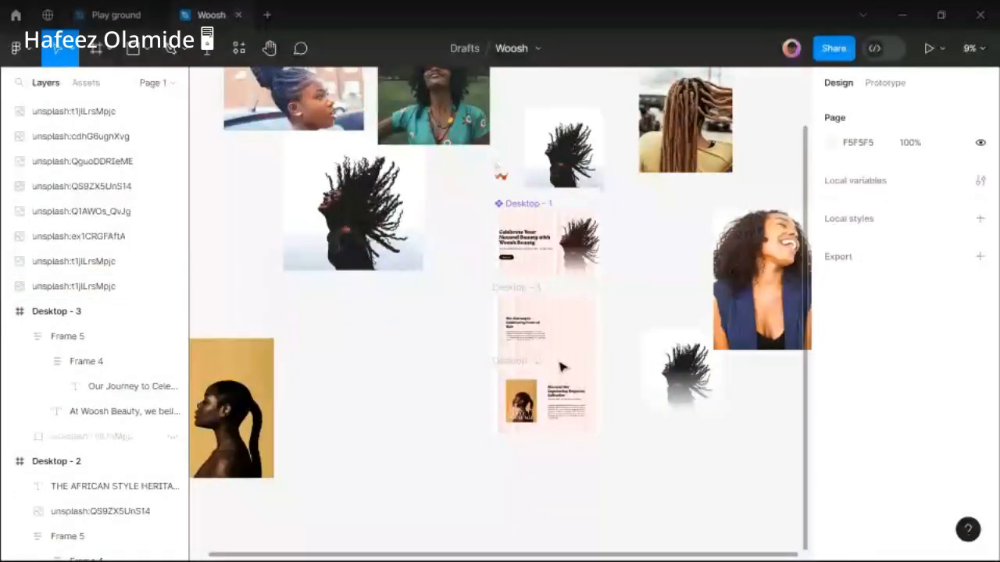
pyautogui.scroll(2, 512, 297)
pyautogui.hscroll(-1, 512, 297)
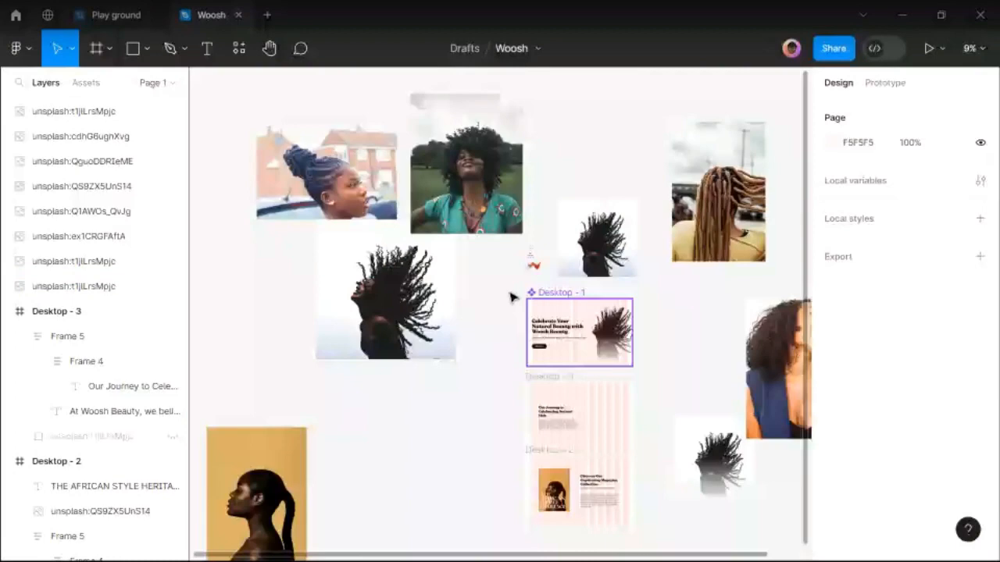
pyautogui.scroll(1, 486, 250)
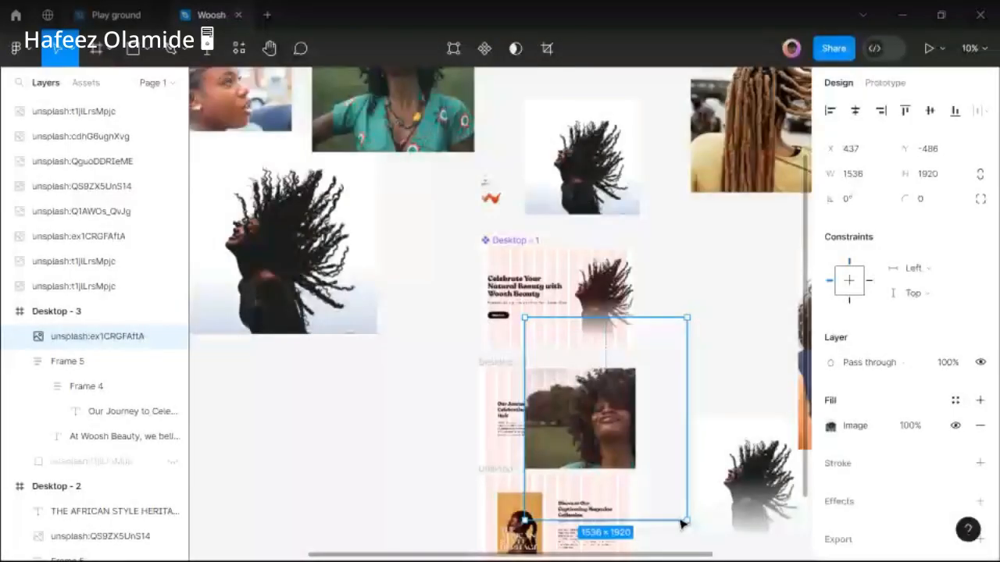
# Shrink the afro photo to a small size and move it into Desktop - 3.
pyautogui.moveTo(684, 520); pyautogui.dragTo(587, 396)
pyautogui.scroll(5, 583, 416)
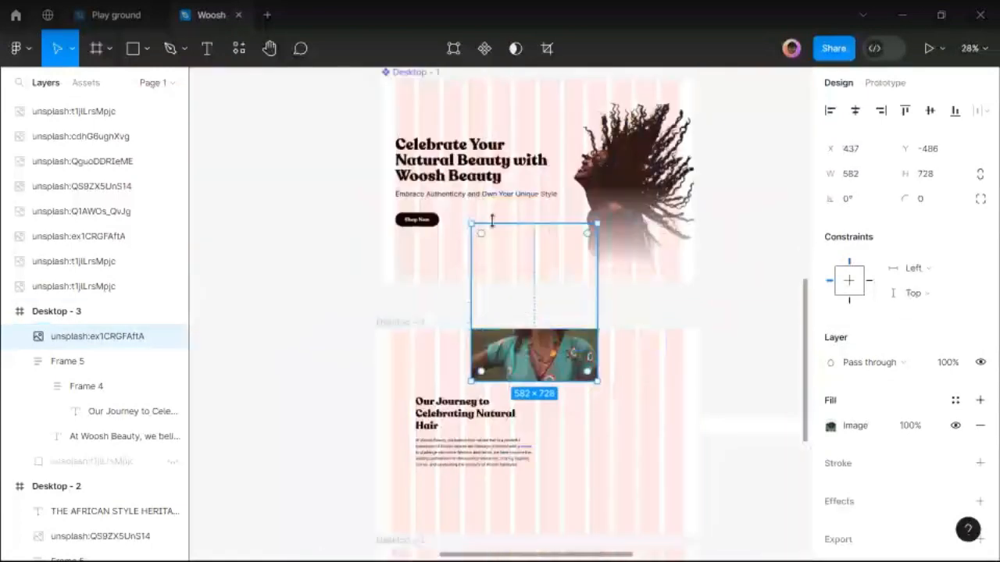
pyautogui.moveTo(491, 221); pyautogui.dragTo(513, 280)
pyautogui.moveTo(532, 358); pyautogui.dragTo(579, 425)
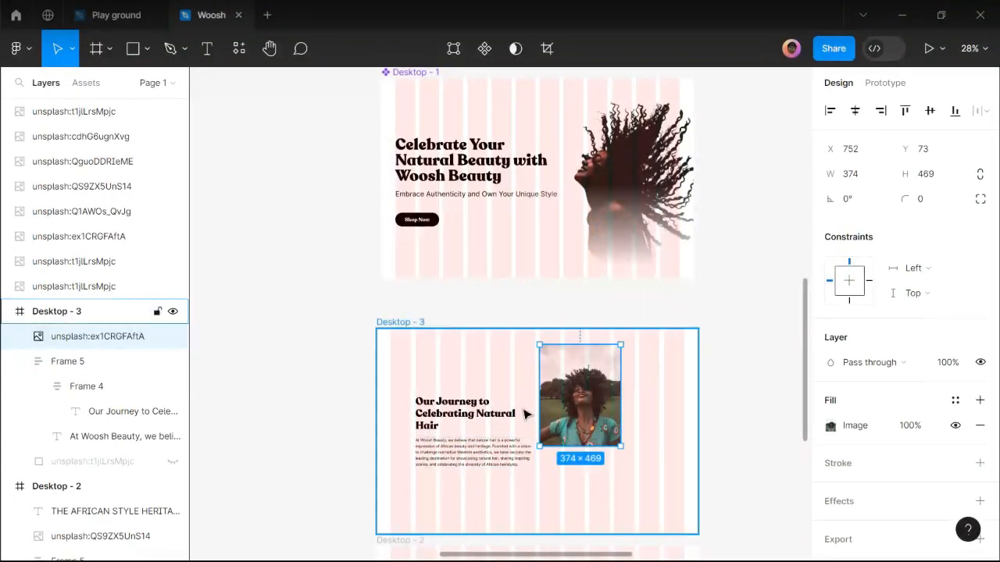
# Copy the dreadlocks photo into Desktop - 3, scale it to 322×482, and shift it lower.
pyautogui.scroll(-3, 527, 411)
pyautogui.scroll(3, 605, 410)
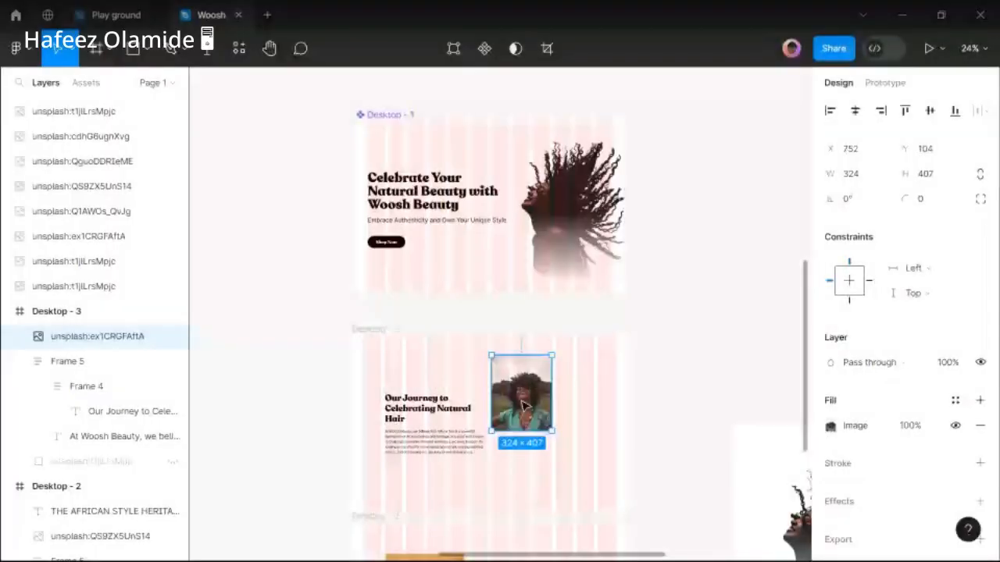
pyautogui.scroll(-2, 581, 430)
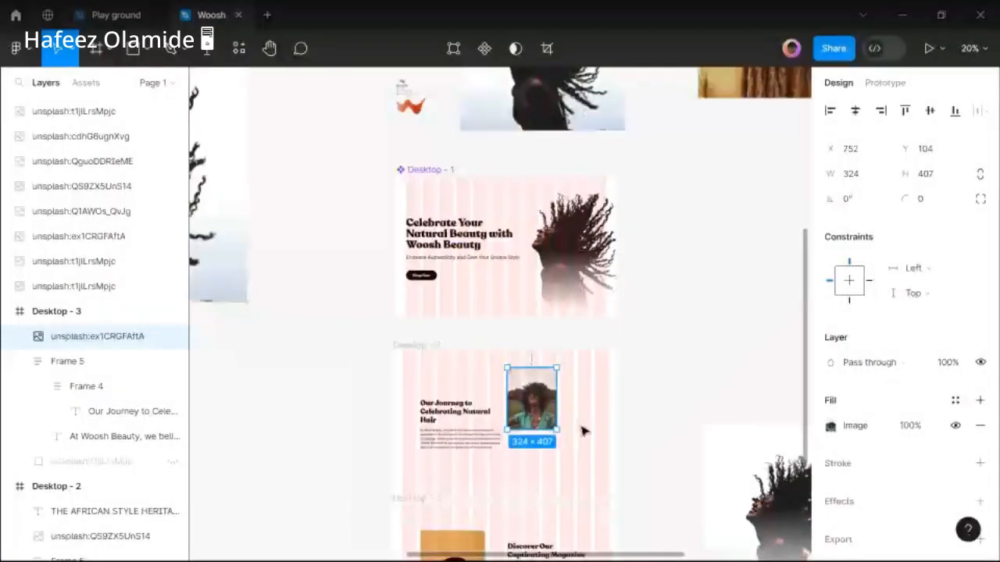
pyautogui.scroll(-4, 582, 430)
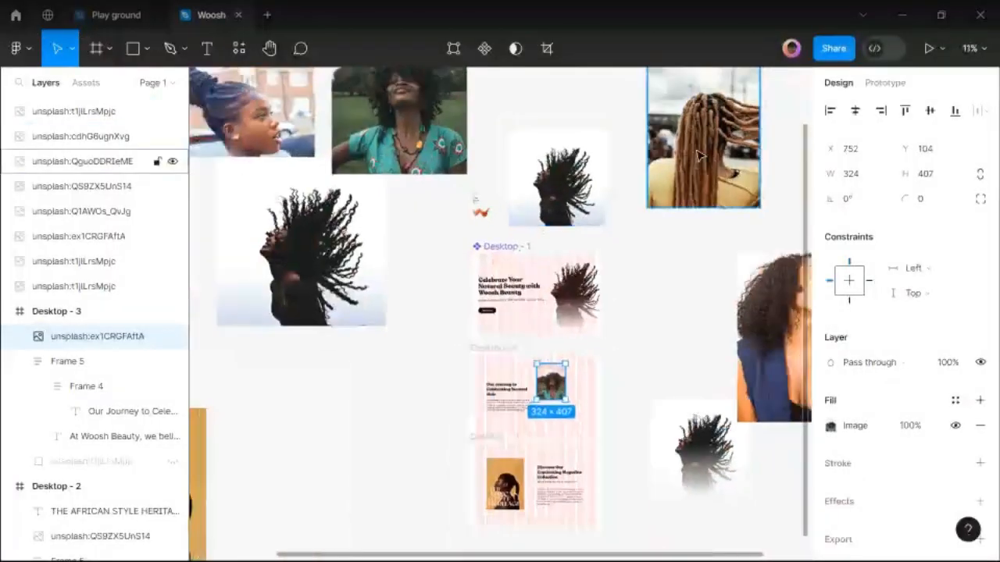
pyautogui.press('alt')
pyautogui.moveTo(697, 157); pyautogui.dragTo(566, 413)
pyautogui.scroll(2, 566, 412)
pyautogui.moveTo(651, 482); pyautogui.dragTo(592, 397)
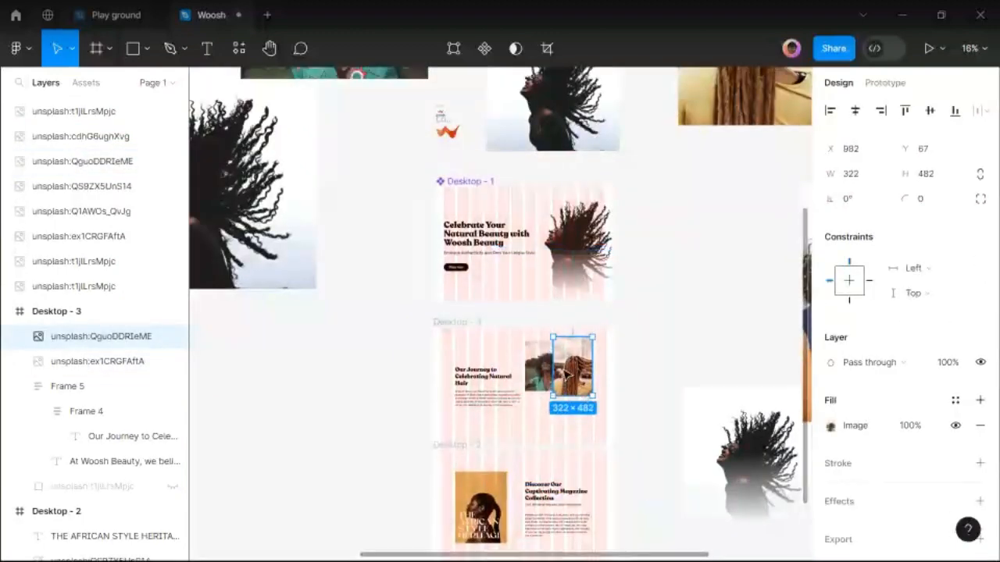
pyautogui.scroll(3, 572, 372)
pyautogui.moveTo(570, 431)
pyautogui.mouseDown()
pyautogui.moveTo(572, 524)
pyautogui.moveTo(574, 435)
pyautogui.mouseUp()
# Shift the heading and paragraph text block slightly to the right.
pyautogui.click(437, 398)
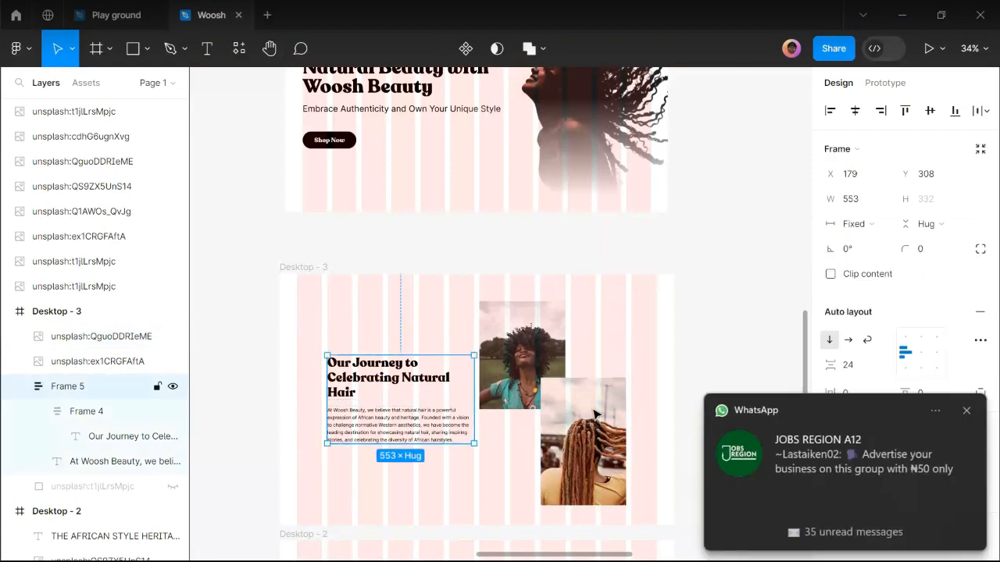
pyautogui.moveTo(594, 413); pyautogui.dragTo(606, 418)
pyautogui.click(514, 376)
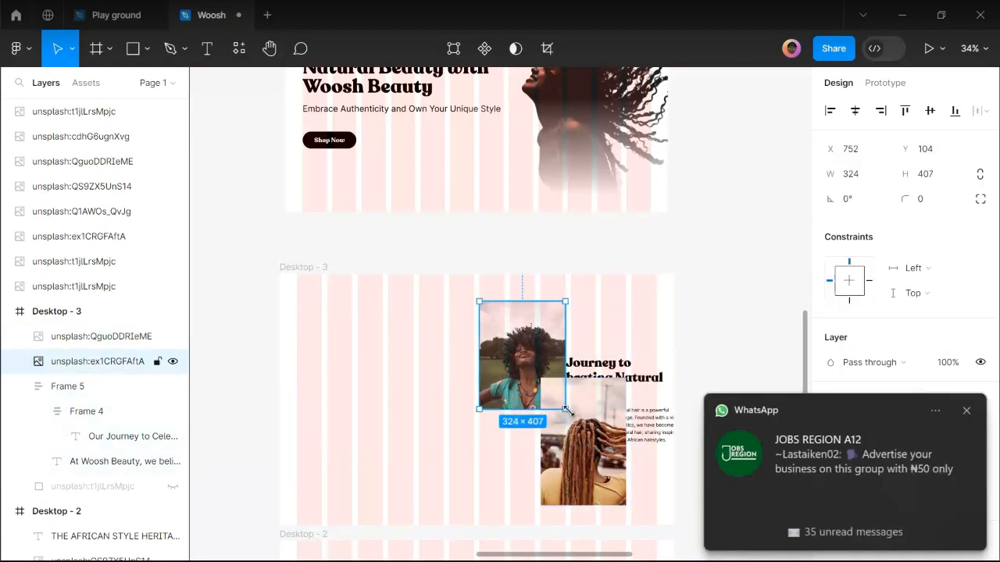
# Move both the afro and dreadlocks photos to the left side of Desktop - 3.
pyautogui.keyDown('shift'); pyautogui.click(561, 423); pyautogui.keyUp('shift')
pyautogui.moveTo(561, 422); pyautogui.dragTo(427, 411)
pyautogui.hotkey('shift', 'Left')
pyautogui.hotkey('shift', 'Left')
pyautogui.hotkey('shift', 'Right')
# Move the Frame 5 text block left to X 752.
pyautogui.click(586, 383)
pyautogui.moveTo(586, 383); pyautogui.dragTo(545, 380)
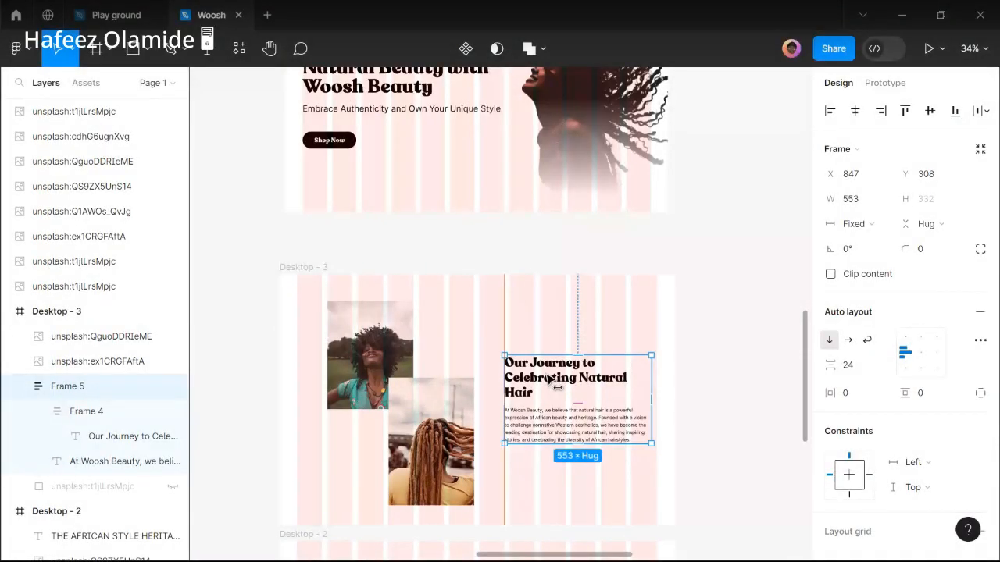
pyautogui.moveTo(551, 380); pyautogui.dragTo(528, 380)
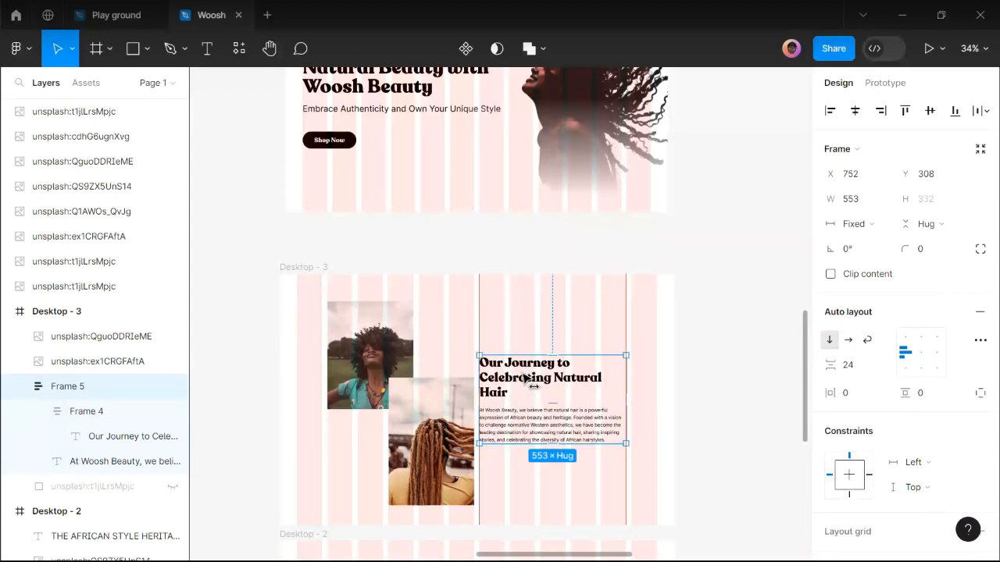
pyautogui.scroll(2, 523, 381)
pyautogui.scroll(2, 523, 381)
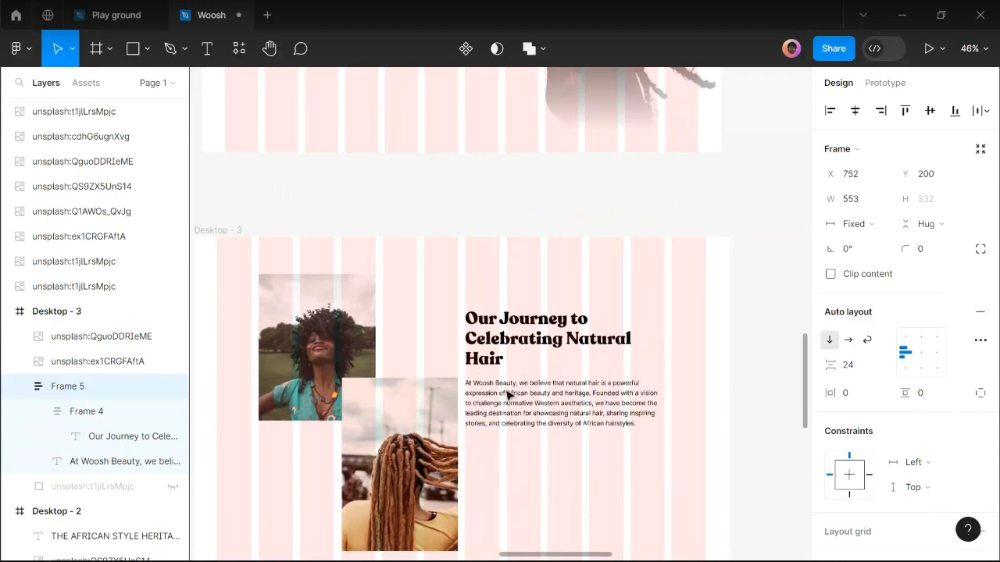
# Trim the dreadlocks photo to 322×377 and raise it to overlap the afro photo.
pyautogui.click(412, 418)
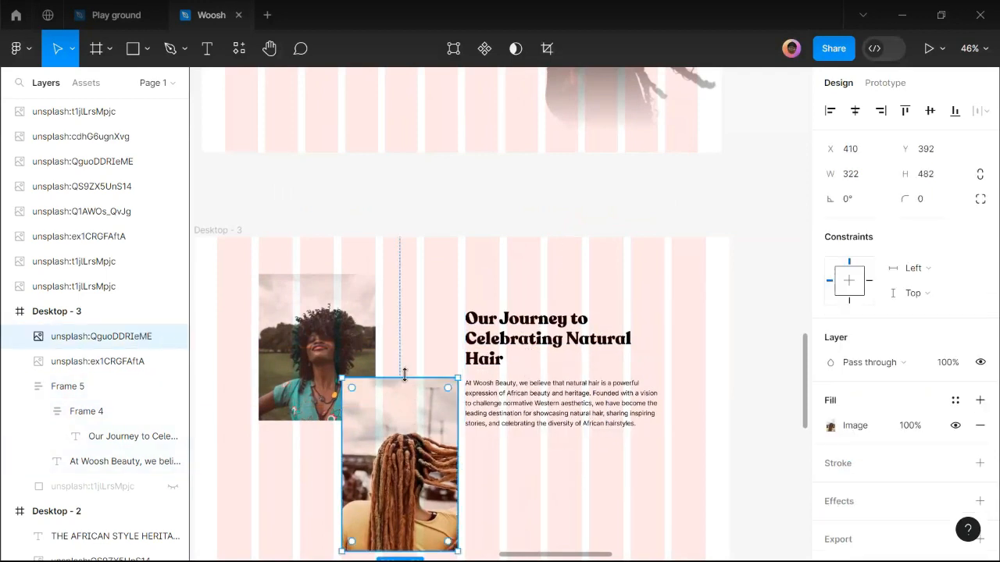
pyautogui.moveTo(406, 379); pyautogui.dragTo(406, 416)
pyautogui.moveTo(418, 469); pyautogui.dragTo(422, 453)
# Nudge the text block slightly and zoom out to view all page frames.
pyautogui.click(518, 402)
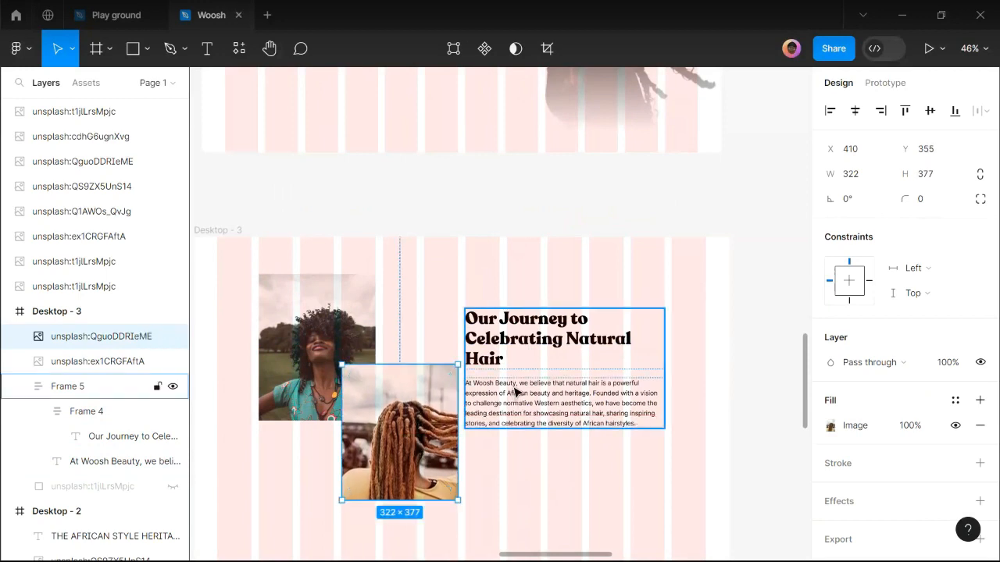
pyautogui.moveTo(557, 356); pyautogui.dragTo(558, 342)
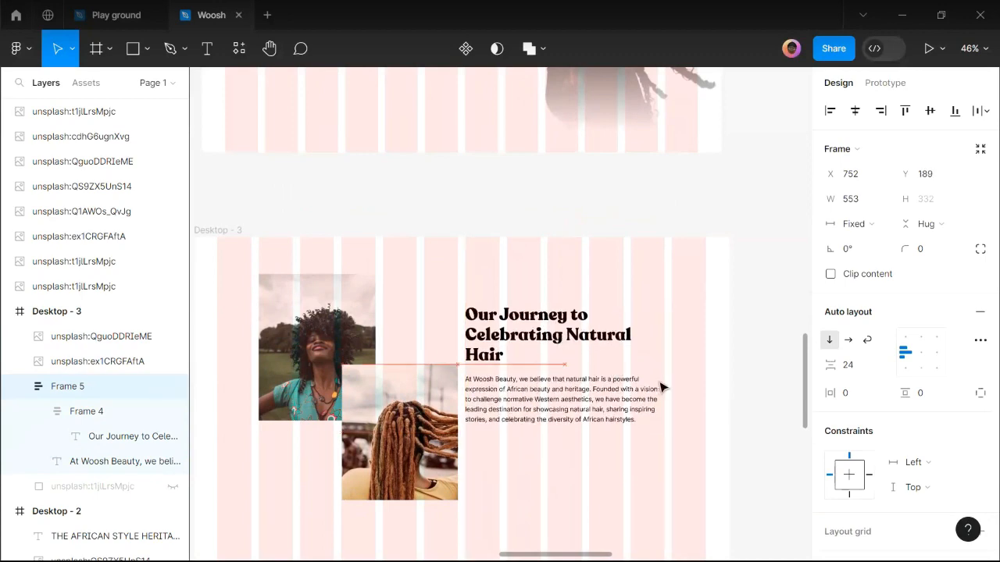
pyautogui.keyDown('ctrl'); pyautogui.scroll(-5, 660, 387); pyautogui.keyUp('ctrl')
pyautogui.press('Escape')
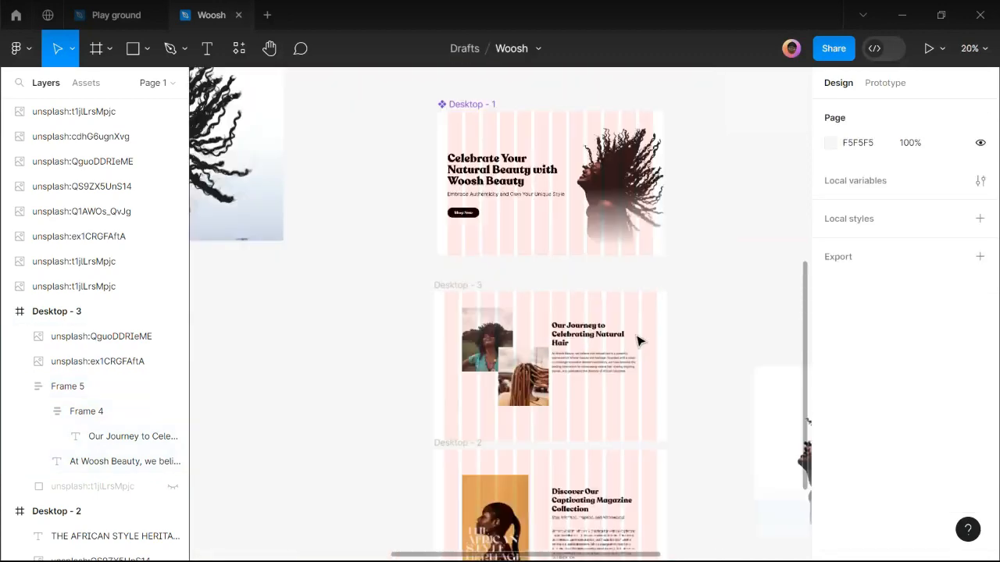
# Drop a copy of the braided-updo photo into Desktop - 3.
pyautogui.click(638, 341)
pyautogui.keyDown('ctrl'); pyautogui.scroll(-4, 636, 341); pyautogui.keyUp('ctrl')
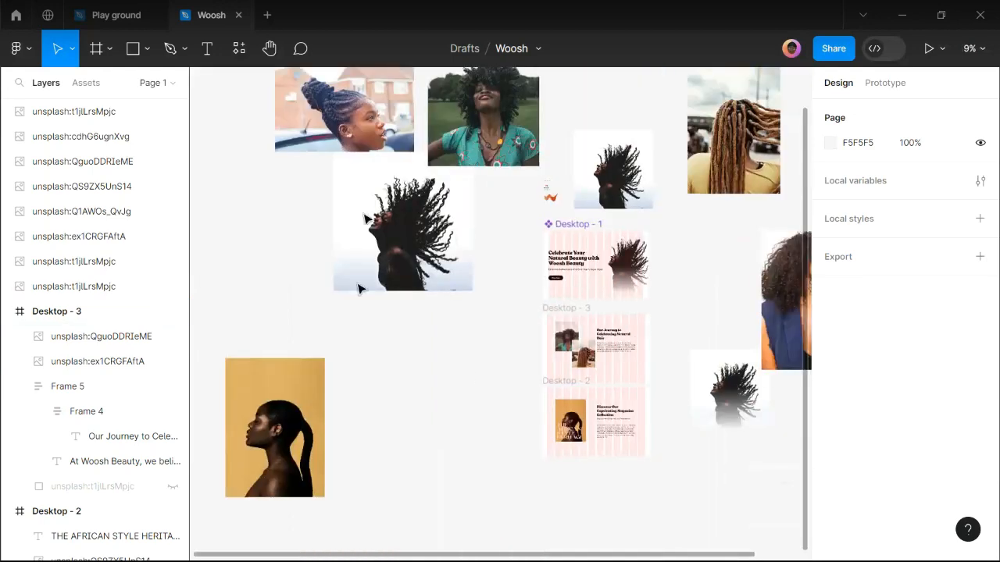
pyautogui.click(347, 118)
pyautogui.moveTo(539, 353); pyautogui.dragTo(567, 378)
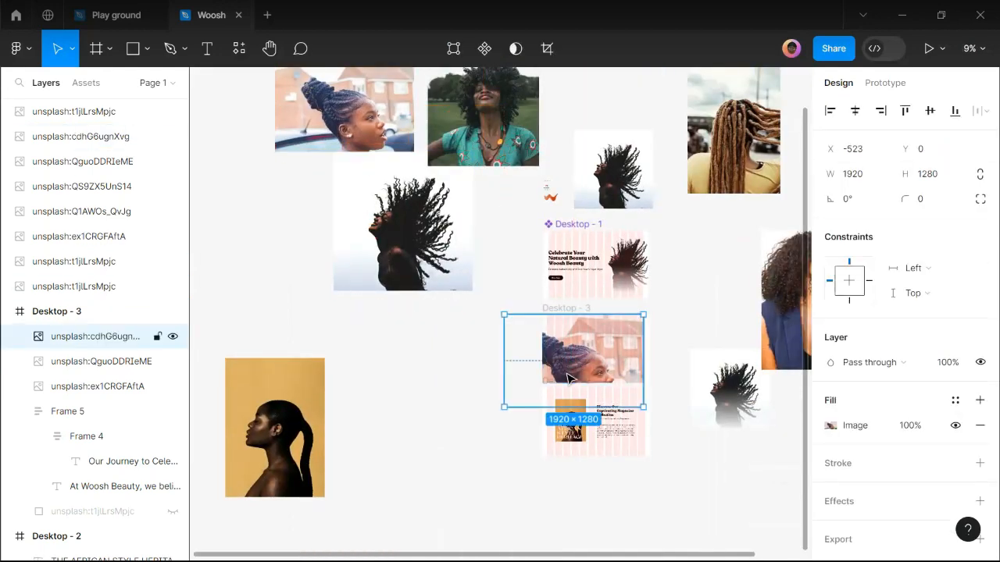
pyautogui.keyDown('ctrl'); pyautogui.scroll(2, 568, 379); pyautogui.keyUp('ctrl')
# Resize the braided-updo photo to 439×294 and place it beneath the afro photo.
pyautogui.moveTo(529, 382); pyautogui.dragTo(618, 334)
pyautogui.keyDown('ctrl'); pyautogui.scroll(3, 617, 335); pyautogui.keyUp('ctrl')
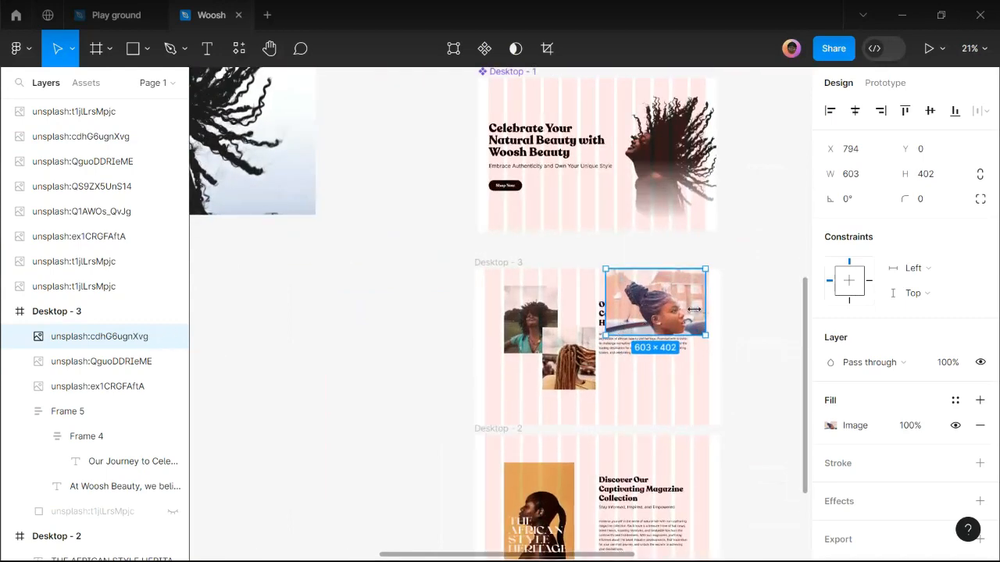
pyautogui.moveTo(694, 310); pyautogui.dragTo(525, 398)
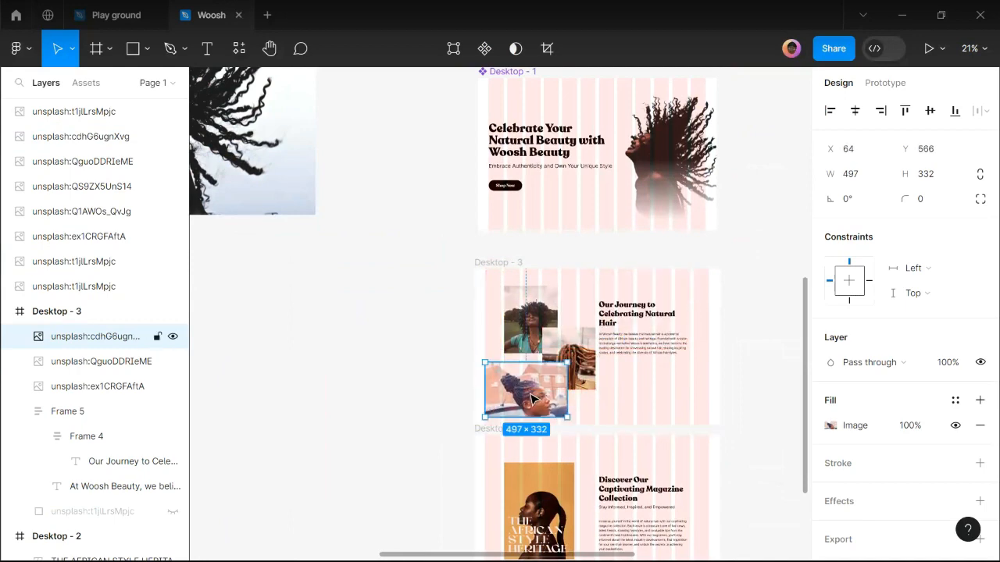
pyautogui.scroll(2, 525, 400)
pyautogui.scroll(3, 525, 400)
pyautogui.scroll(3, 523, 400)
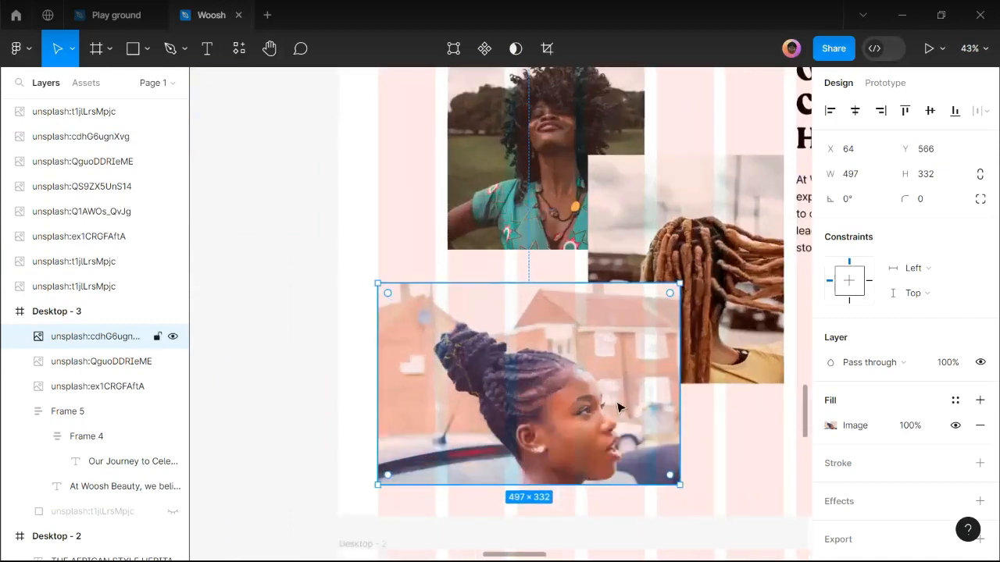
pyautogui.moveTo(680, 408); pyautogui.dragTo(644, 408)
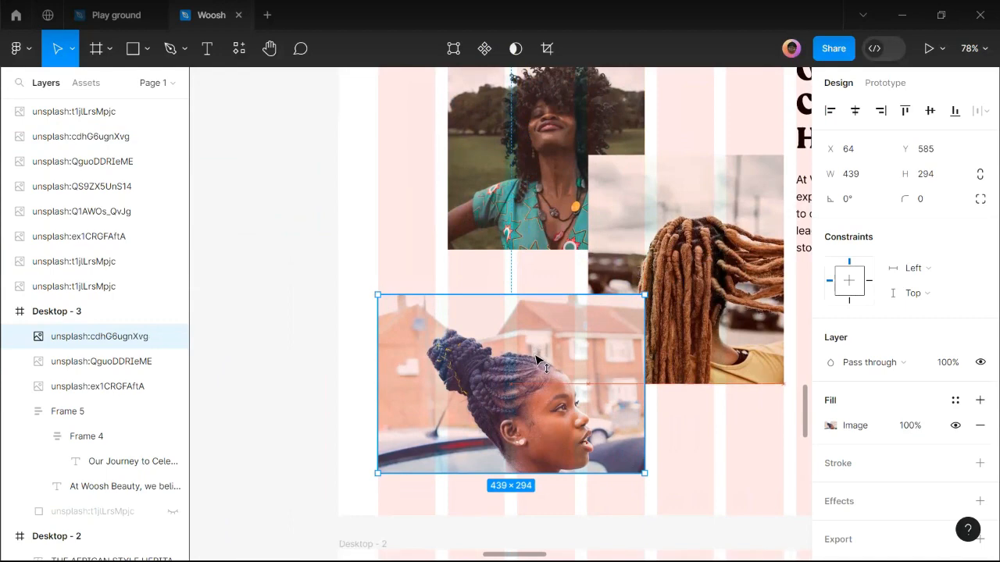
pyautogui.moveTo(536, 348); pyautogui.dragTo(535, 356)
pyautogui.scroll(-2, 574, 281)
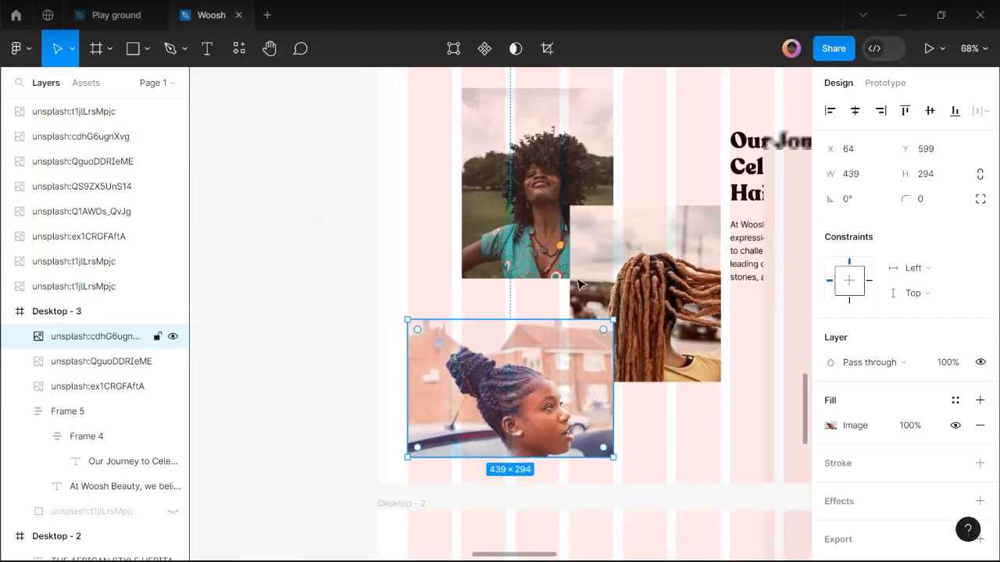
pyautogui.scroll(6, 574, 281)
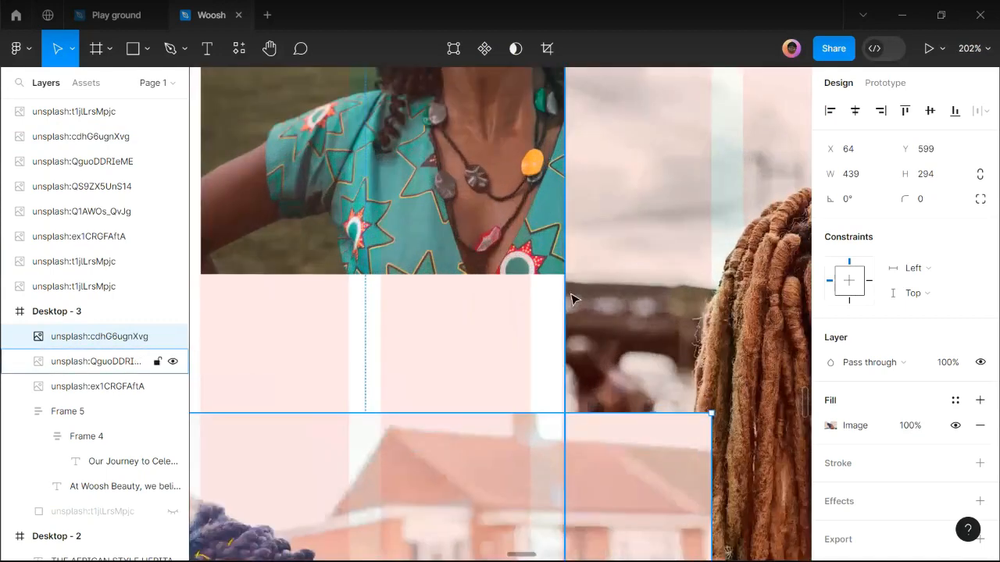
# Widen the dreadlocks photo slightly leftward to 324×377.
pyautogui.click(565, 307)
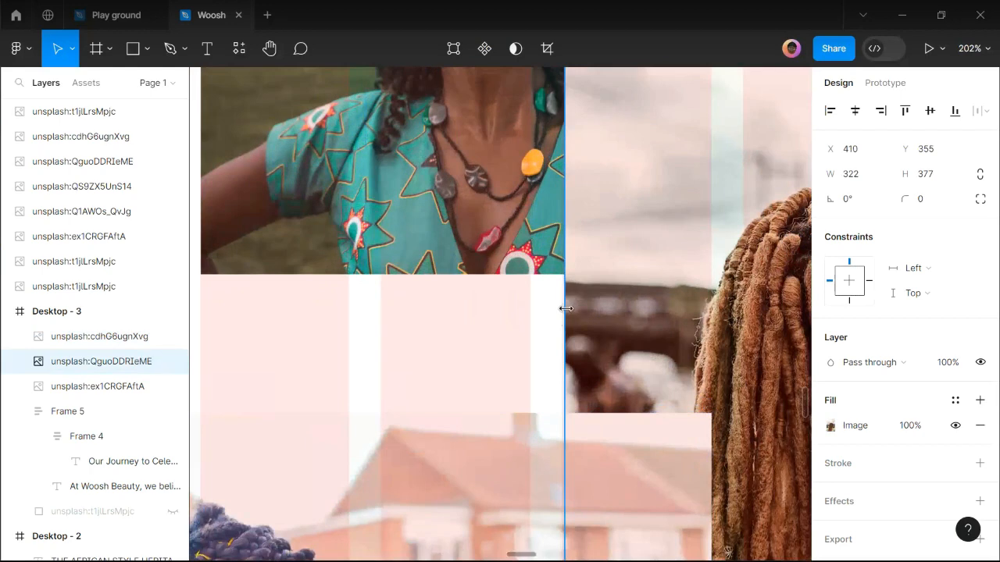
pyautogui.moveTo(561, 308); pyautogui.dragTo(559, 308)
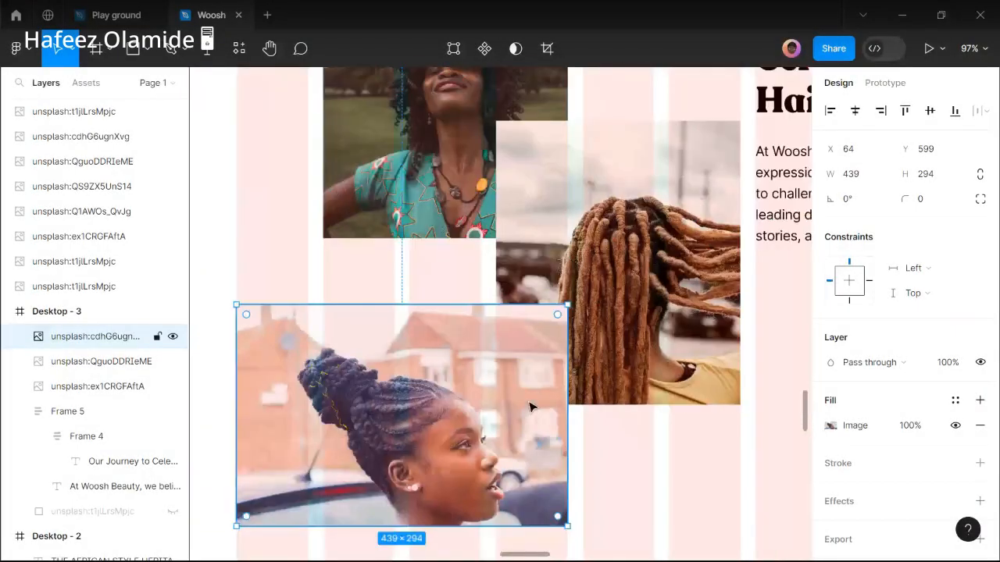
pyautogui.scroll(-2, 530, 407)
pyautogui.scroll(-2, 509, 404)
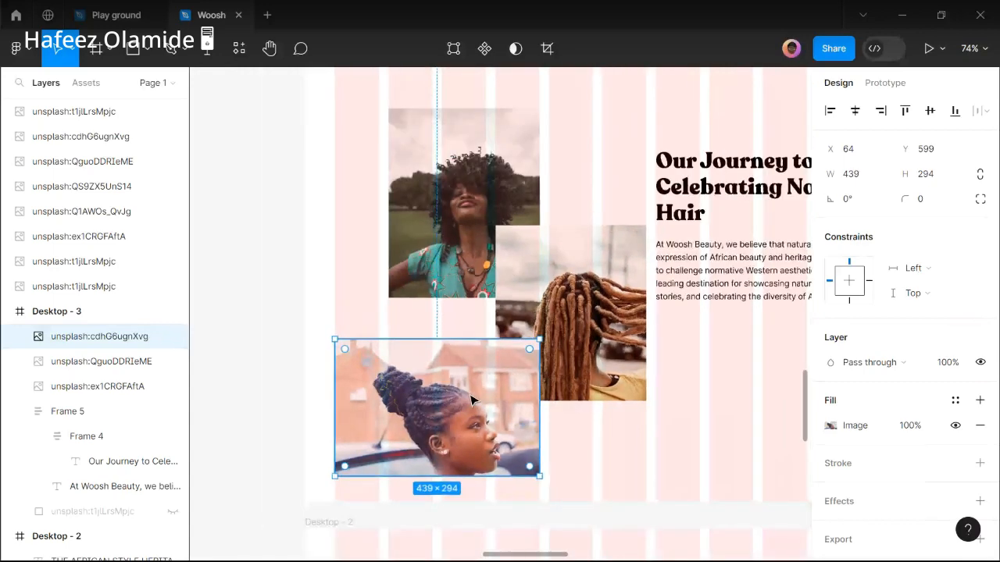
pyautogui.scroll(-2, 513, 361)
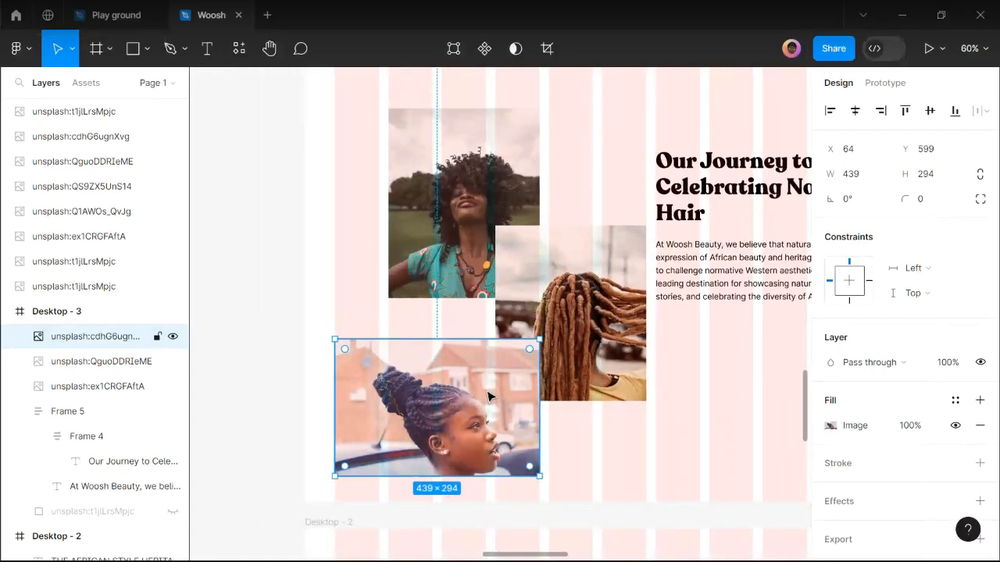
# Drag the Our Journey text block right to X 867, Y 160, clear of the collage.
pyautogui.click(504, 269)
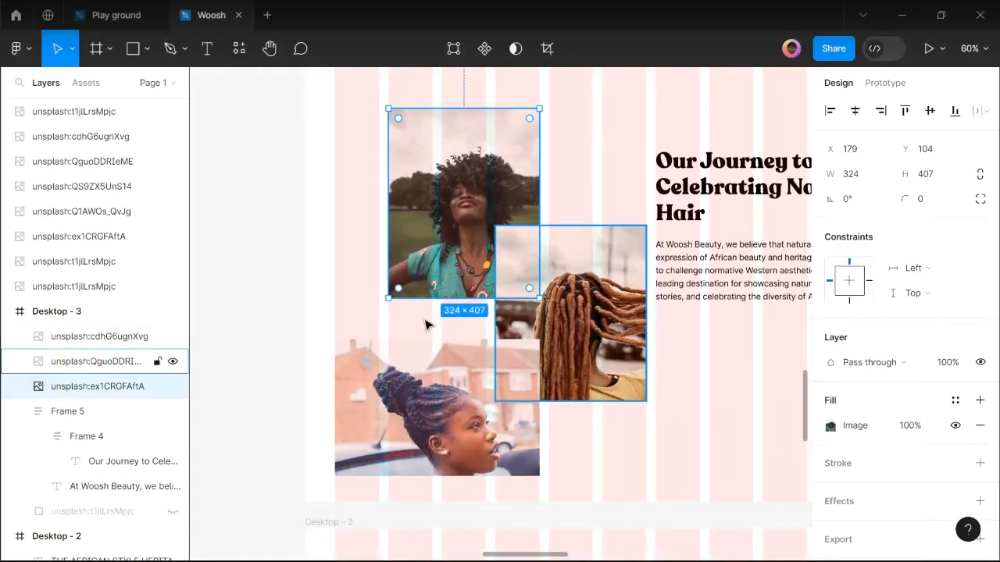
pyautogui.scroll(-1, 494, 309)
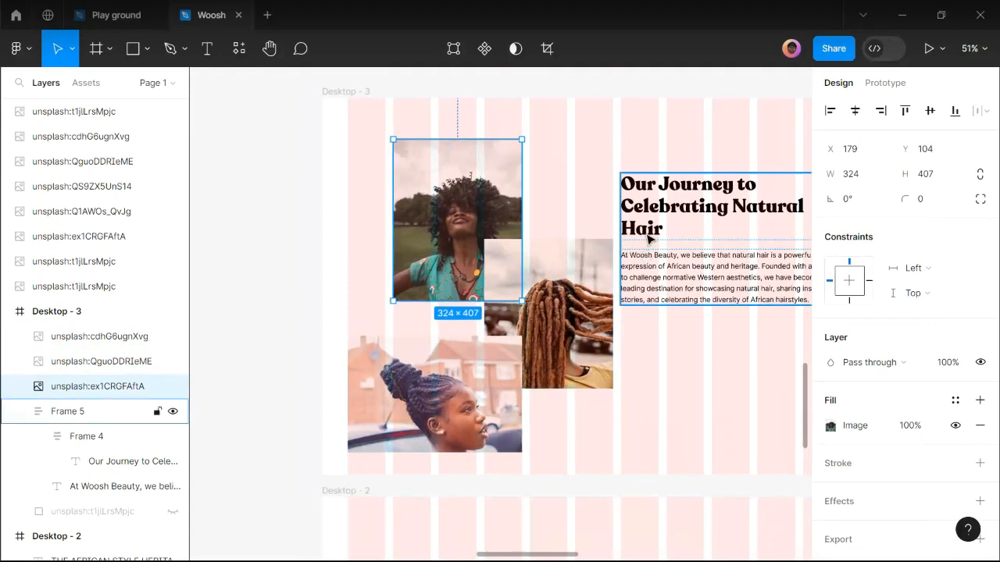
pyautogui.scroll(-2, 336, 273)
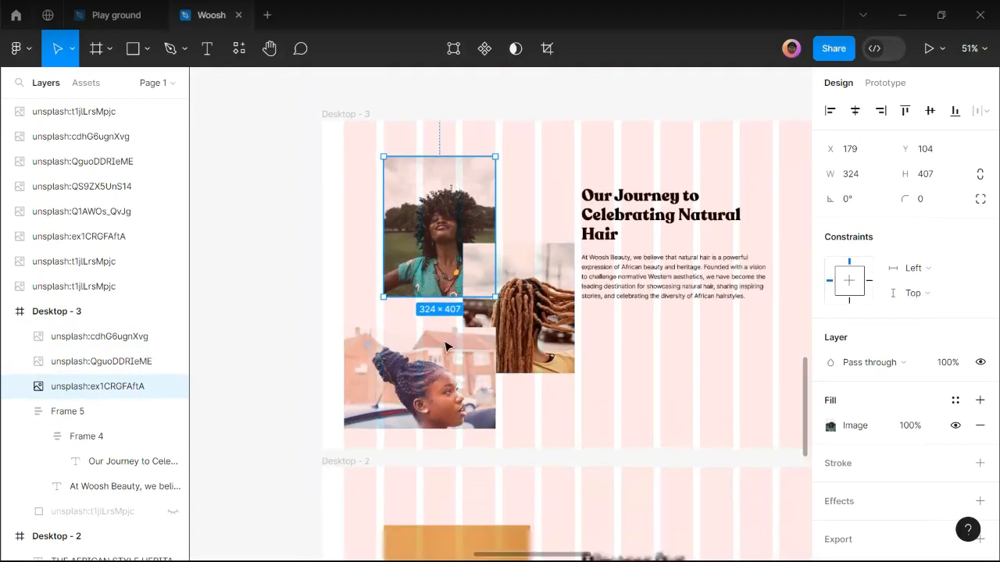
pyautogui.moveTo(619, 266)
pyautogui.mouseDown()
pyautogui.moveTo(617, 352)
pyautogui.moveTo(617, 251)
pyautogui.mouseUp()
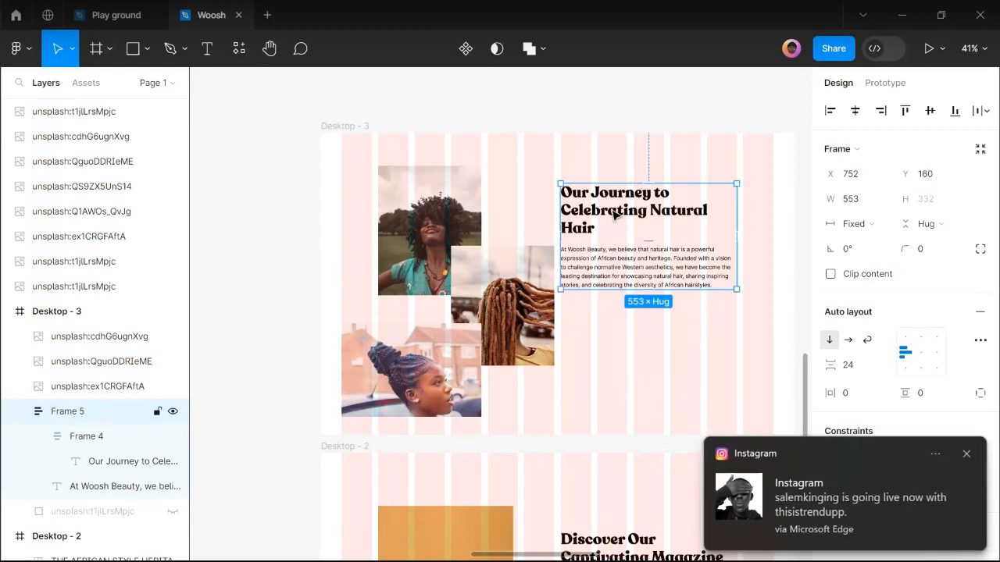
pyautogui.moveTo(625, 213); pyautogui.dragTo(651, 212)
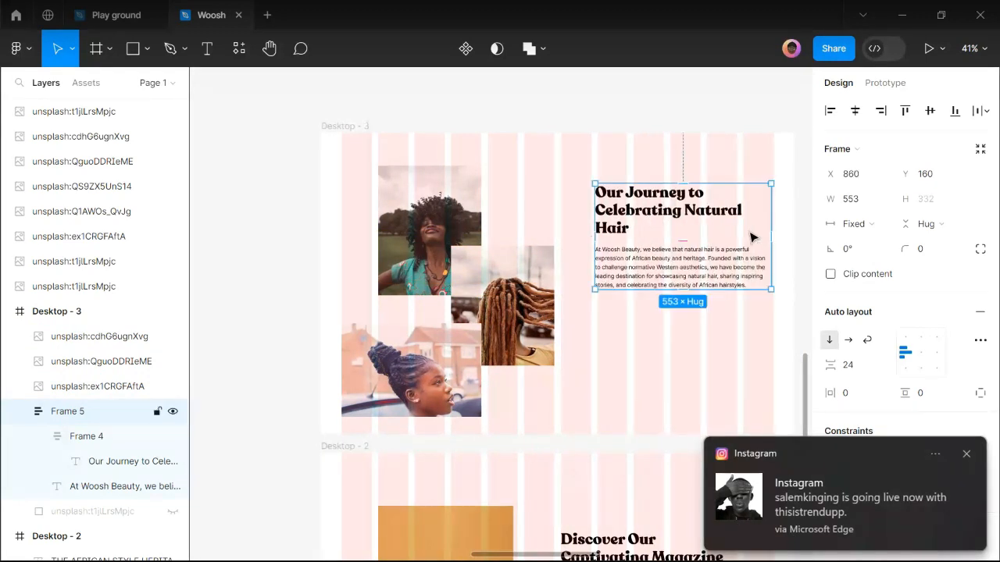
pyautogui.keyDown('ctrl'); pyautogui.scroll(5, 771, 223); pyautogui.keyUp('ctrl')
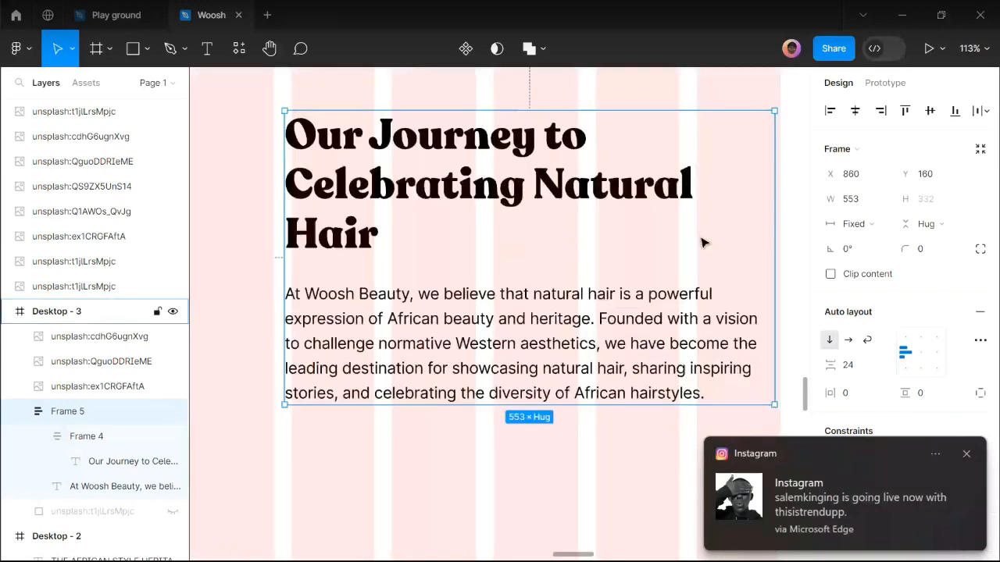
pyautogui.moveTo(702, 243); pyautogui.dragTo(699, 277)
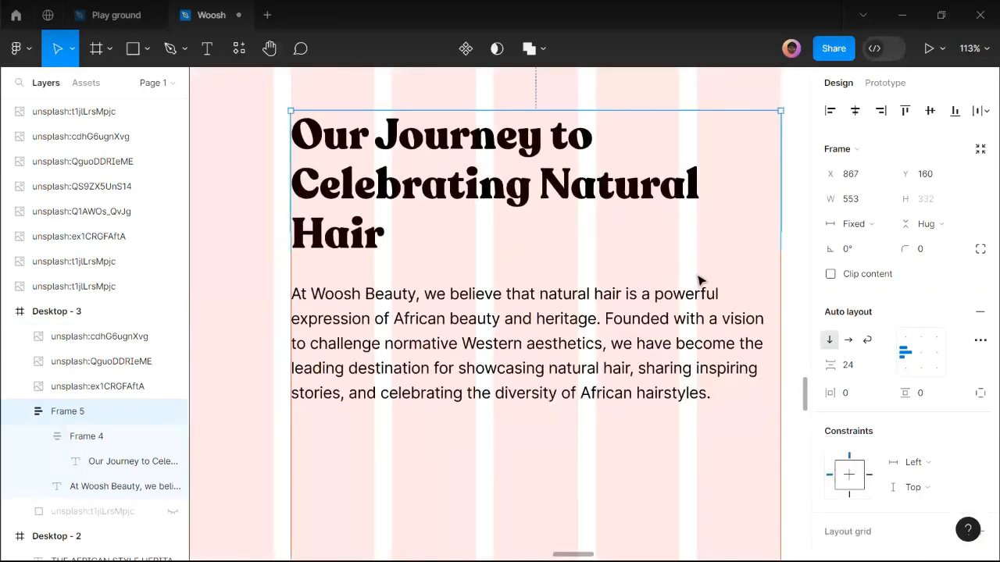
pyautogui.keyDown('ctrl'); pyautogui.scroll(-3, 699, 277); pyautogui.keyUp('ctrl')
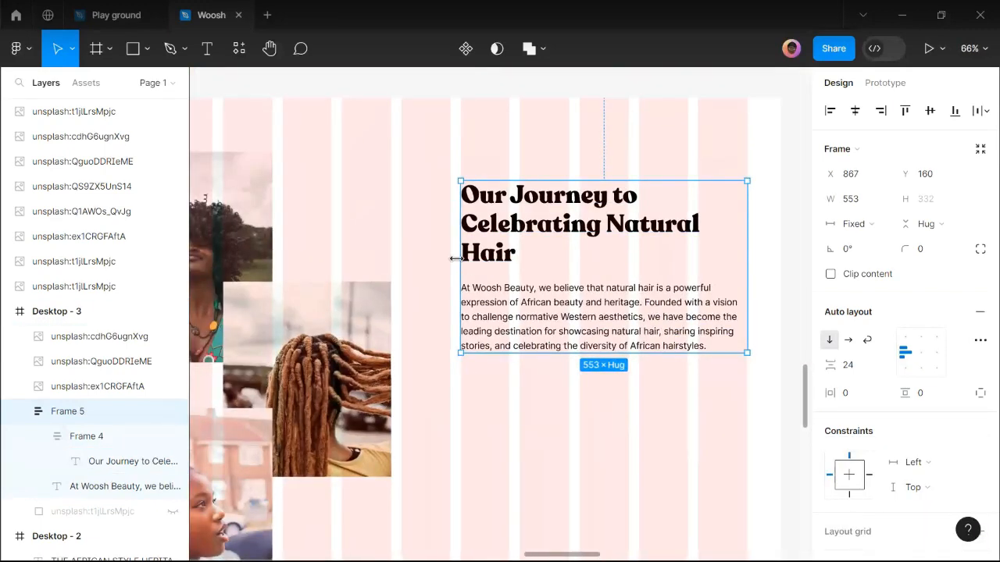
pyautogui.keyDown('ctrl'); pyautogui.scroll(1, 456, 258); pyautogui.keyUp('ctrl')
pyautogui.keyDown('ctrl'); pyautogui.scroll(-2, 457, 259); pyautogui.keyUp('ctrl')
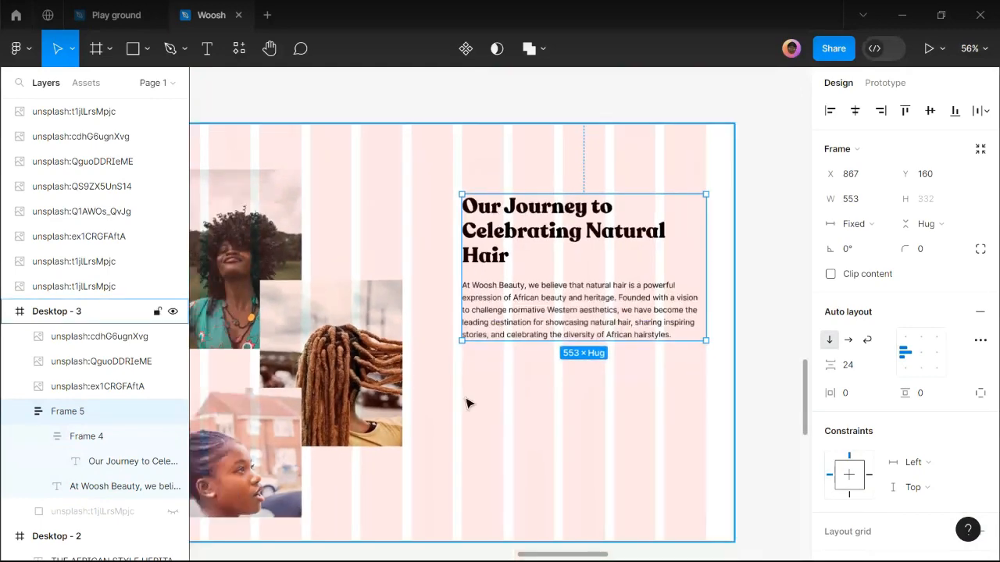
pyautogui.click(466, 401)
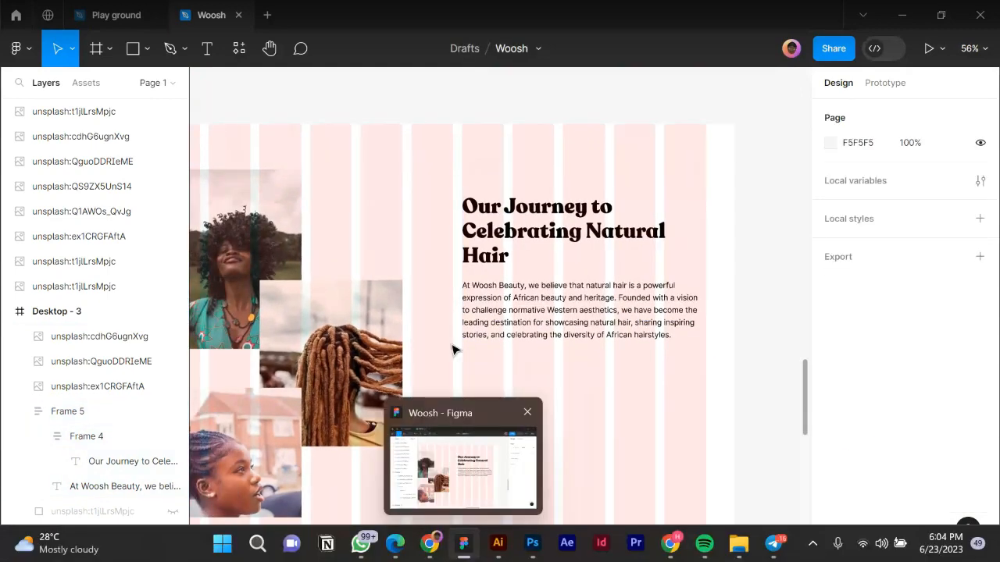
pyautogui.keyDown('ctrl'); pyautogui.scroll(-5, 453, 353); pyautogui.keyUp('ctrl')
pyautogui.keyDown('ctrl'); pyautogui.scroll(-2, 445, 375); pyautogui.keyUp('ctrl')
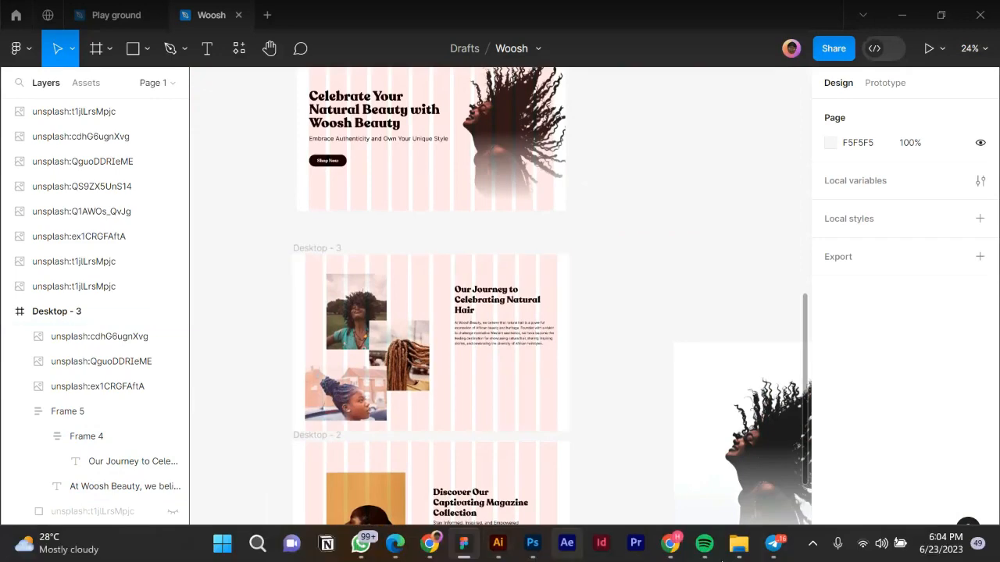
pyautogui.moveTo(770, 544)
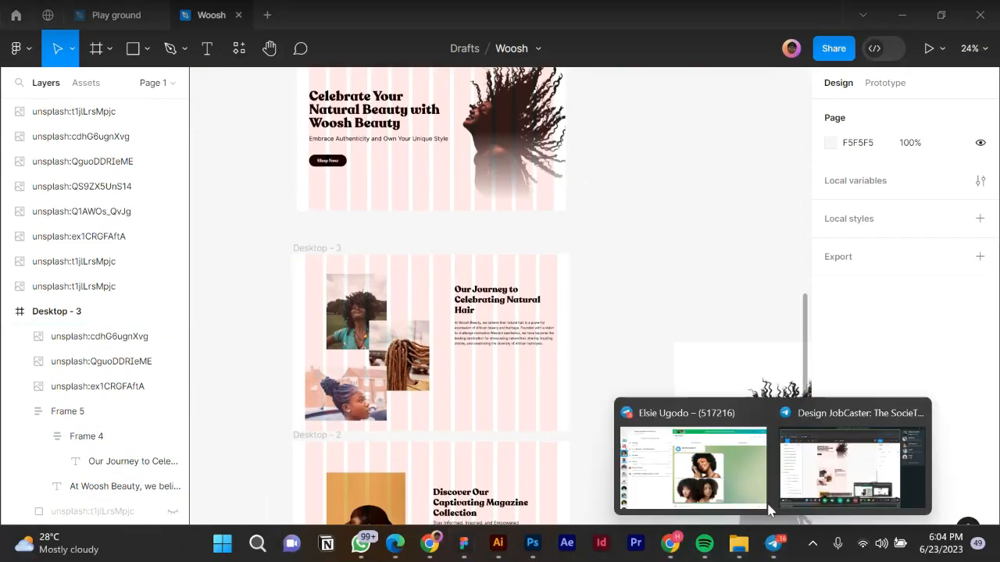
pyautogui.click(732, 470)
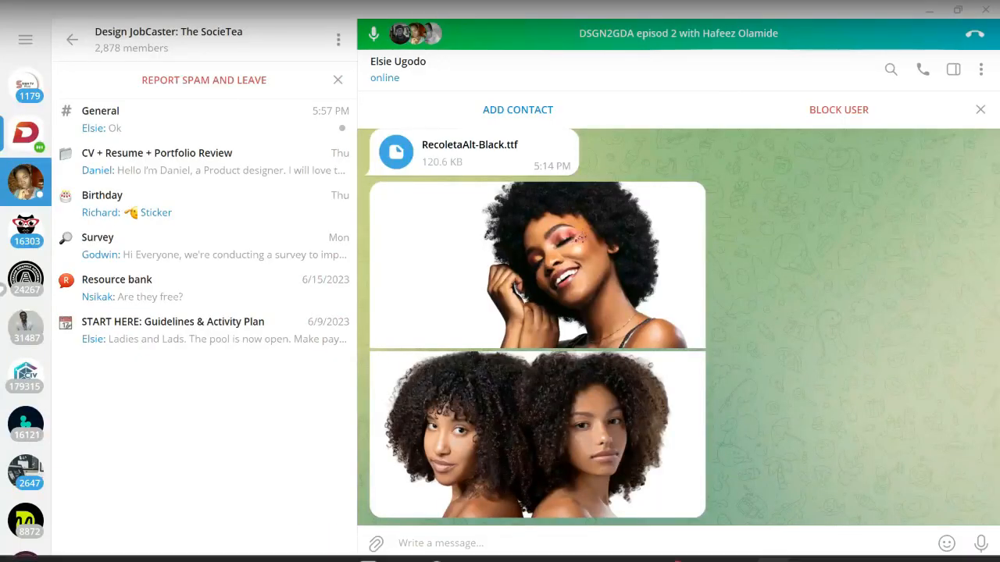
pyautogui.click(464, 543)
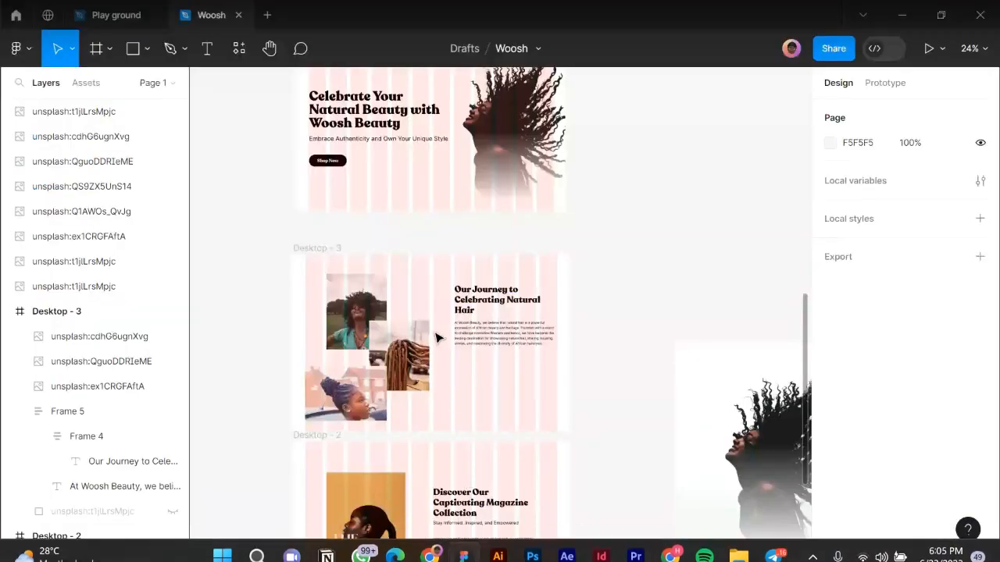
pyautogui.scroll(-5, 552, 333)
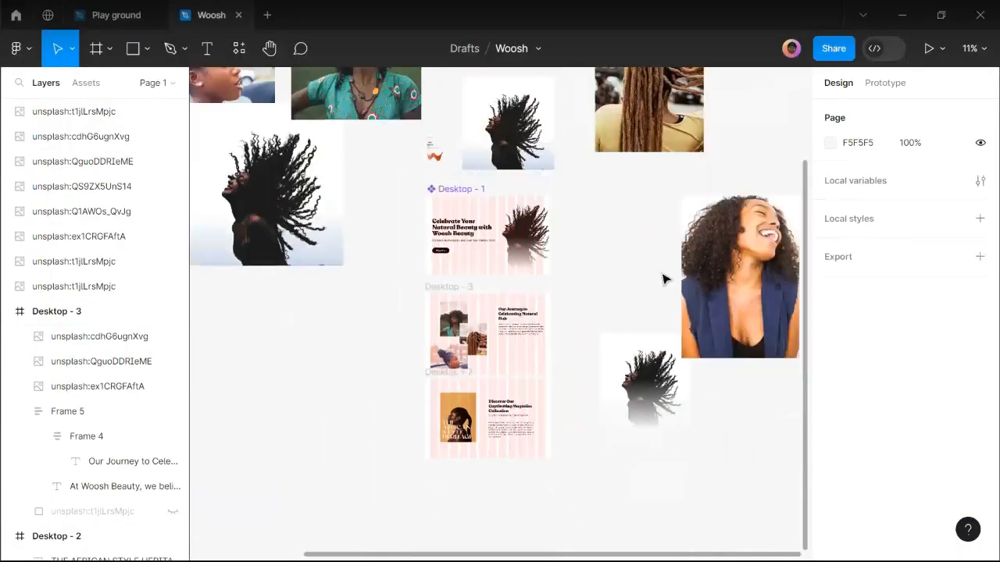
# Alt-drag a copy of the laughing woman photo into Desktop - 3.
pyautogui.click(718, 262)
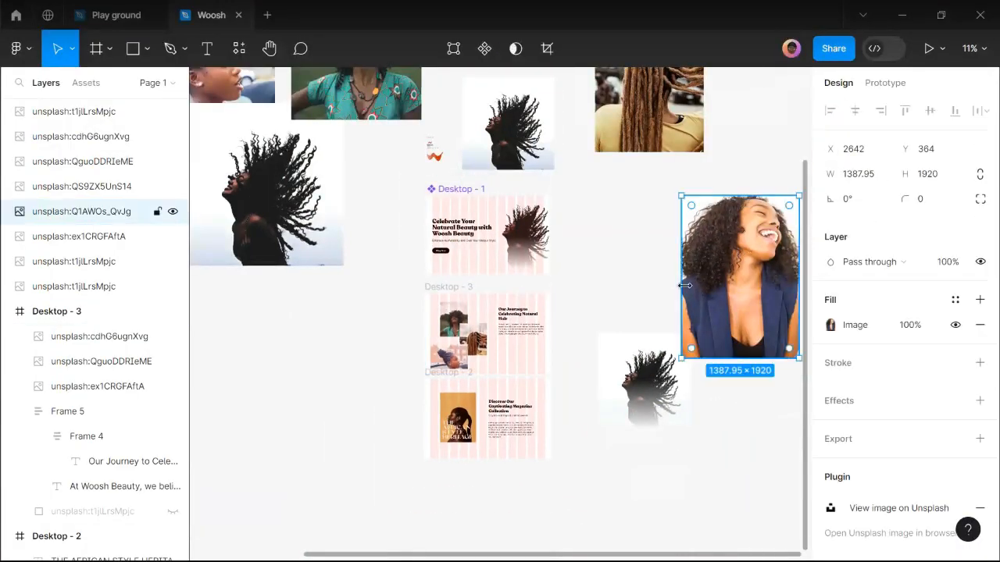
pyautogui.scroll(-3, 703, 273)
pyautogui.scroll(2, 686, 382)
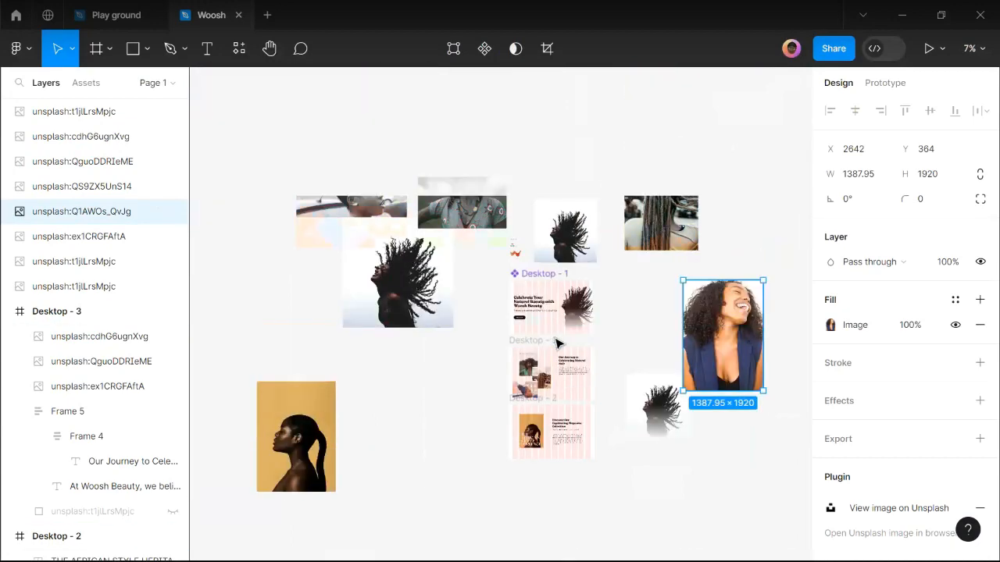
pyautogui.scroll(2, 685, 382)
pyautogui.moveTo(732, 347); pyautogui.dragTo(518, 406)
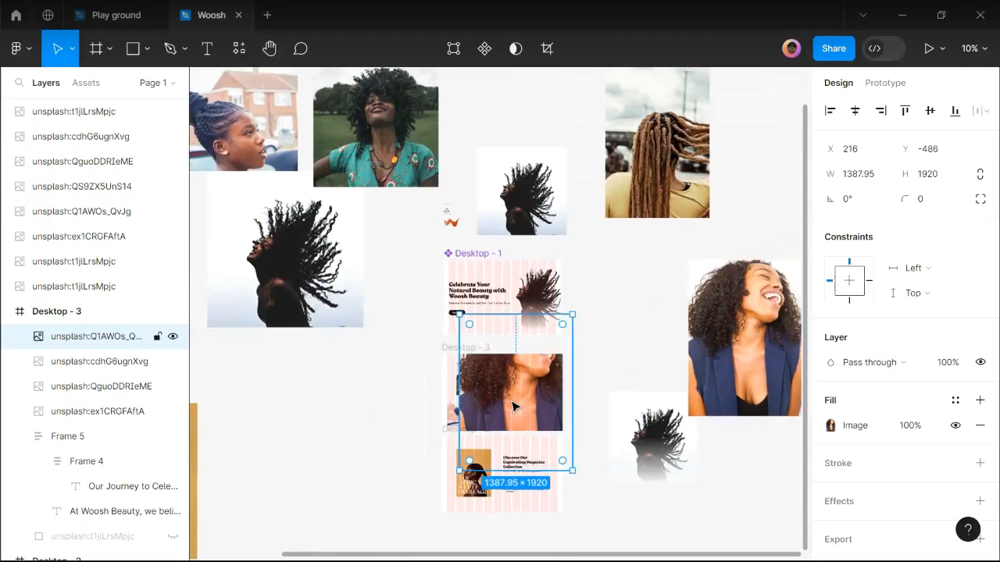
# Scale the copied photo to 274×381 and move it near the right edge.
pyautogui.scroll(3, 518, 406)
pyautogui.moveTo(533, 293); pyautogui.dragTo(517, 429)
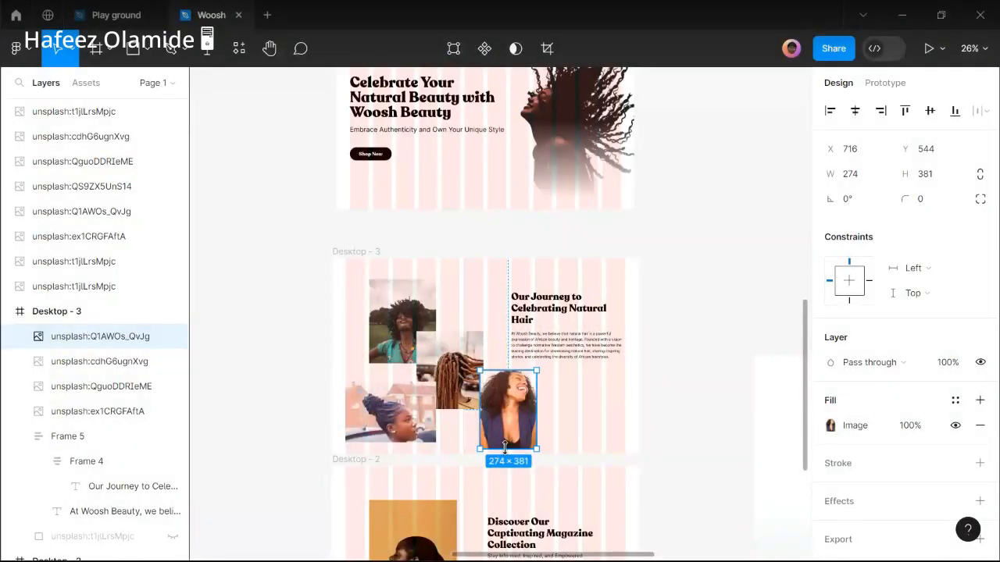
pyautogui.moveTo(537, 404); pyautogui.dragTo(555, 405)
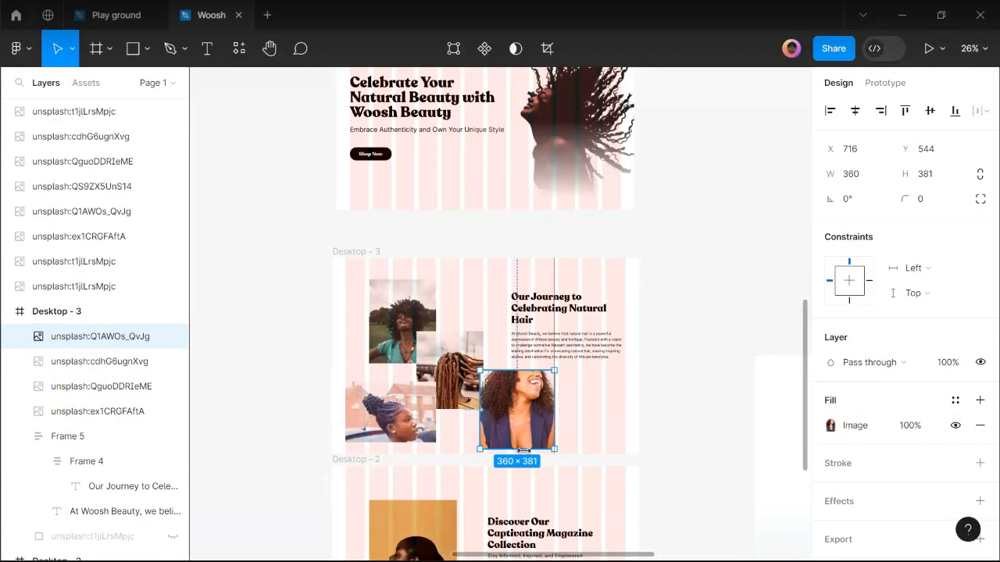
pyautogui.moveTo(521, 445); pyautogui.dragTo(521, 437)
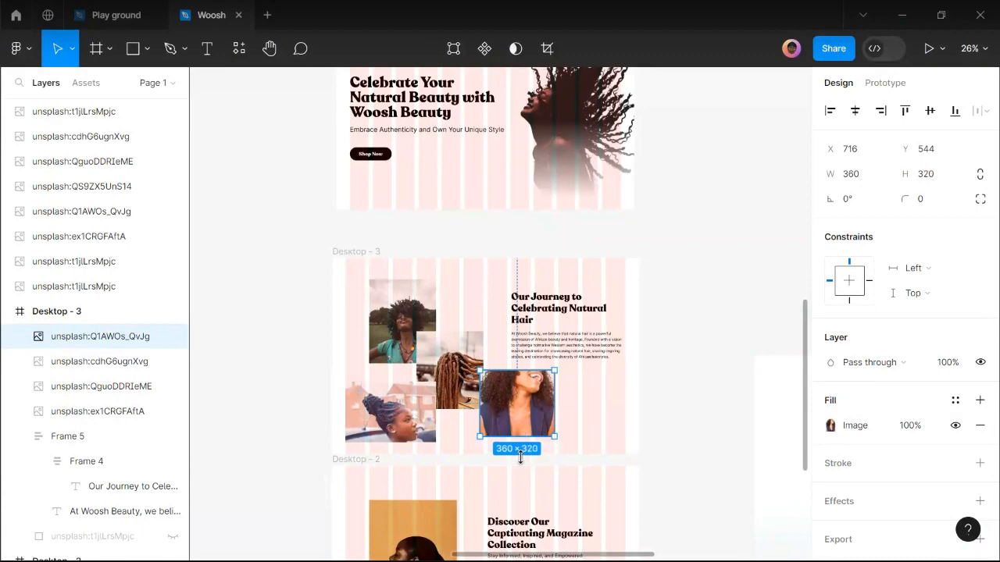
pyautogui.hotkey('ctrl', 'z')
pyautogui.hotkey('ctrl', 'z')
pyautogui.scroll(3, 520, 425)
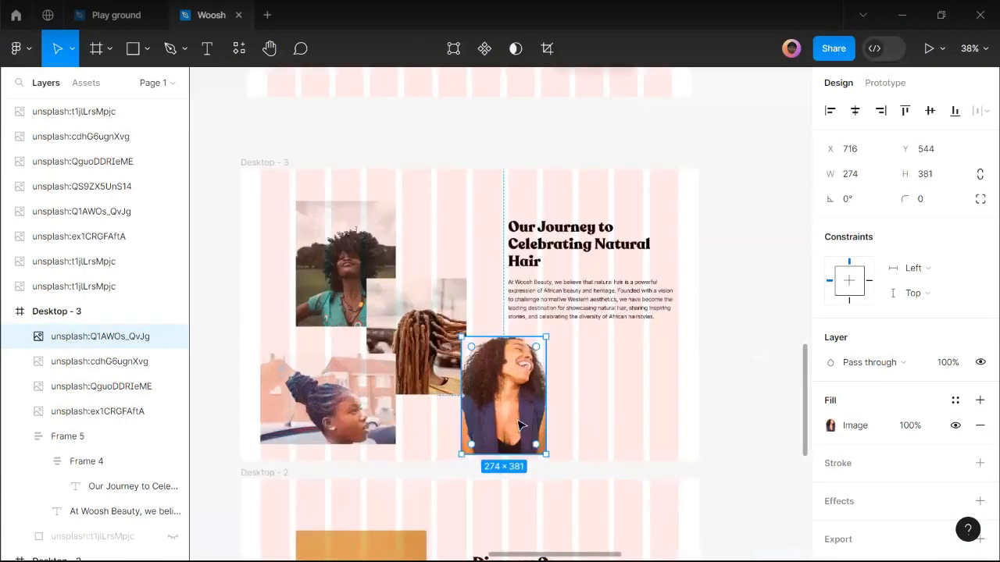
pyautogui.moveTo(522, 365); pyautogui.dragTo(773, 355)
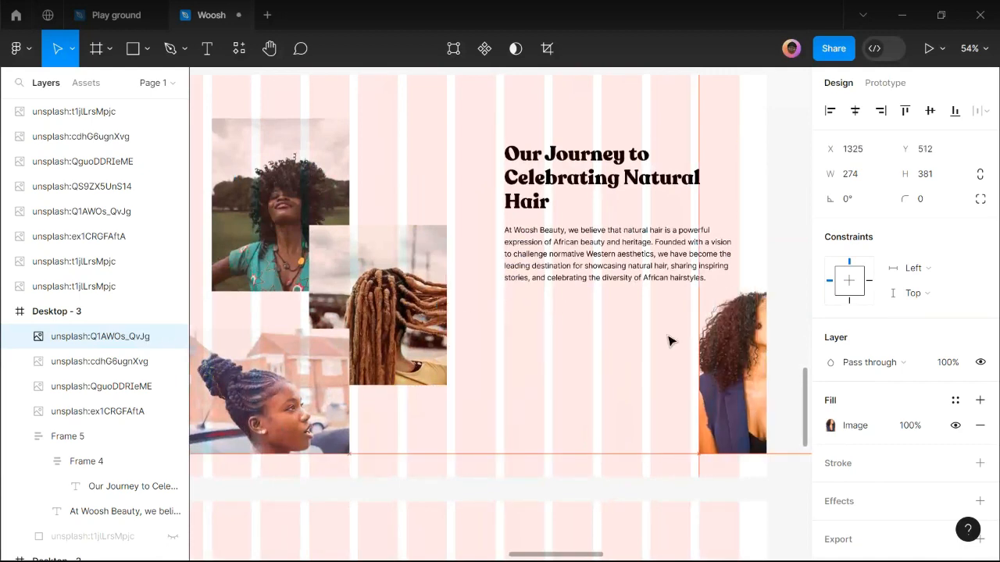
# Draw a new Frame 6 and move it out of Desktop - 3.
pyautogui.click(105, 65)
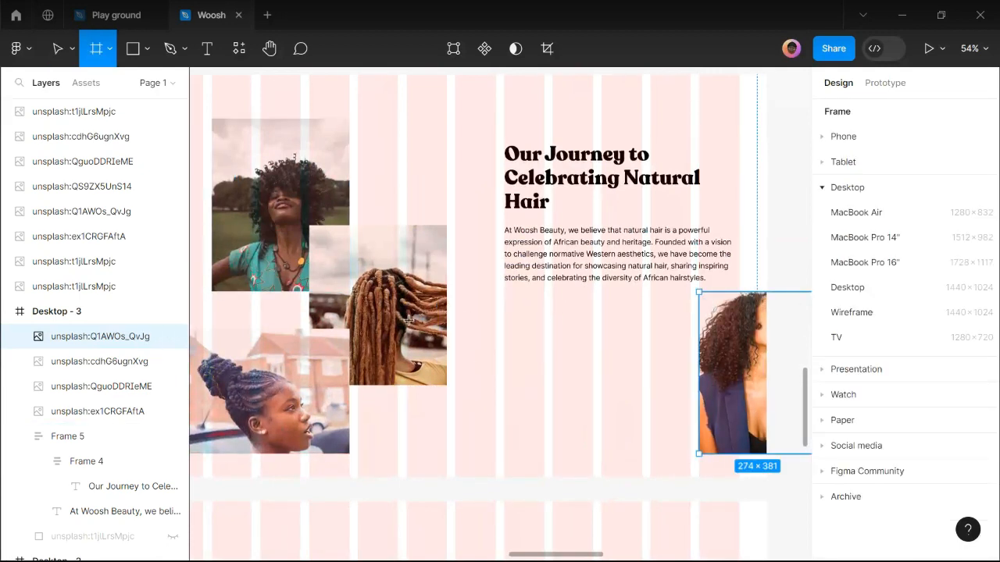
pyautogui.moveTo(406, 320); pyautogui.dragTo(546, 449)
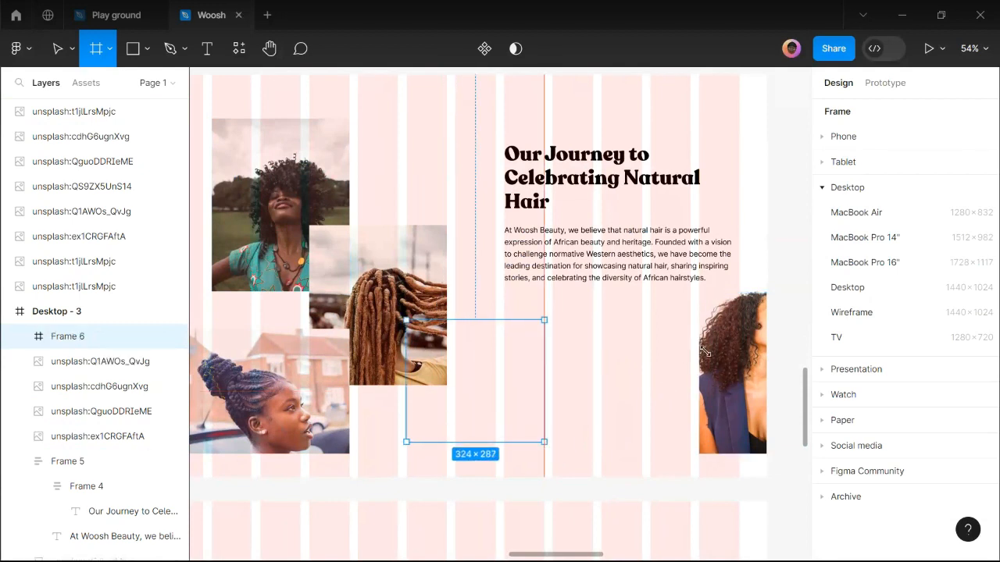
pyautogui.moveTo(734, 338); pyautogui.dragTo(600, 376)
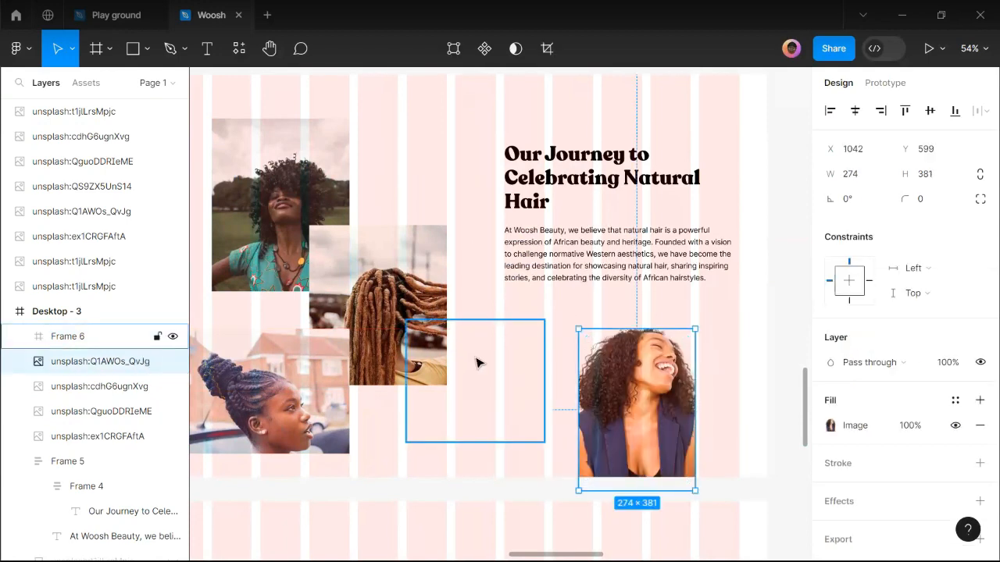
pyautogui.click(478, 363)
pyautogui.scroll(-2, 479, 363)
pyautogui.scroll(1, 480, 363)
pyautogui.moveTo(480, 362); pyautogui.dragTo(714, 258)
# Place the laughing woman photo inside Frame 6, crop it, and move the frame below the heading.
pyautogui.moveTo(549, 386); pyautogui.dragTo(709, 281)
pyautogui.scroll(5, 765, 278)
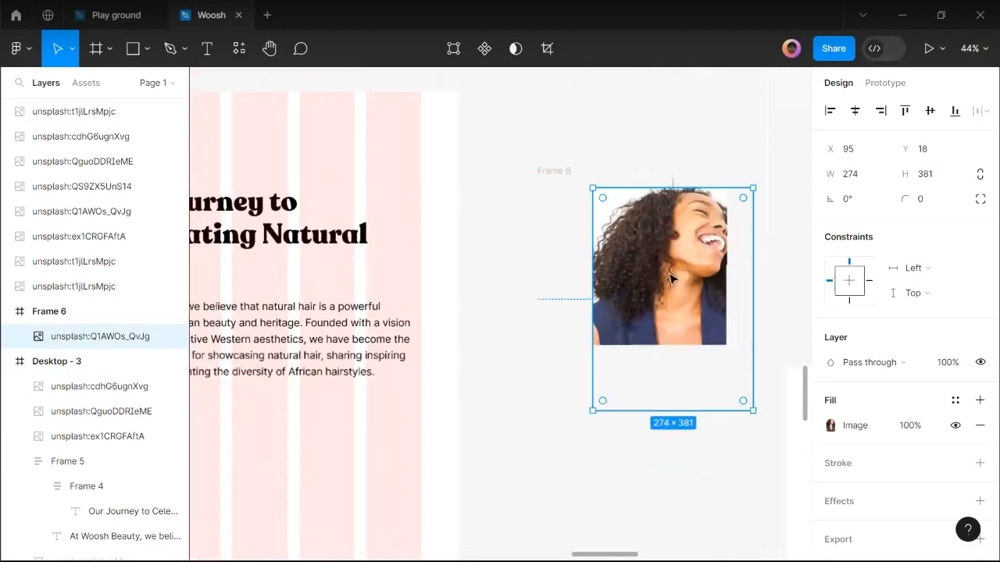
pyautogui.moveTo(640, 272); pyautogui.dragTo(598, 273)
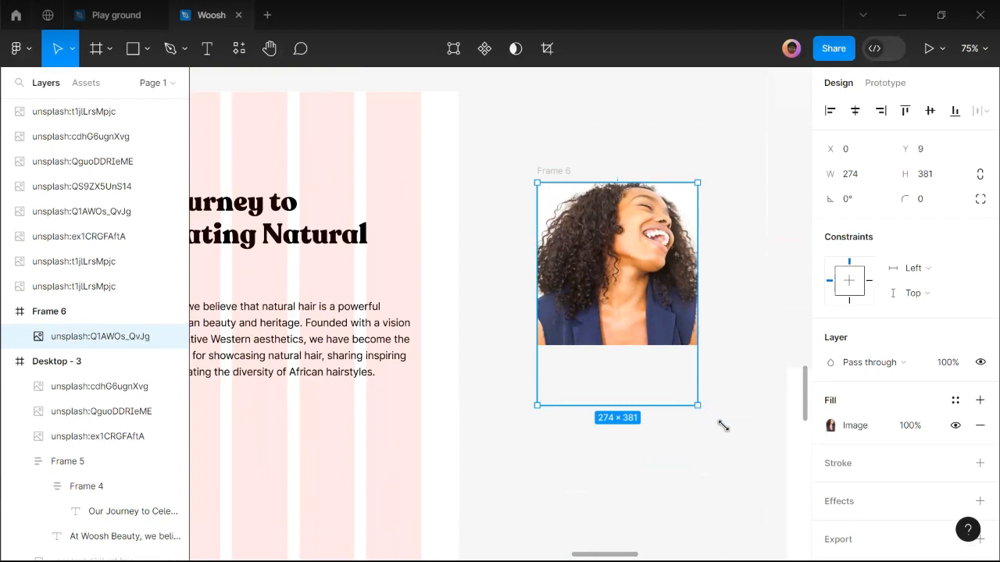
pyautogui.moveTo(723, 425); pyautogui.dragTo(726, 428)
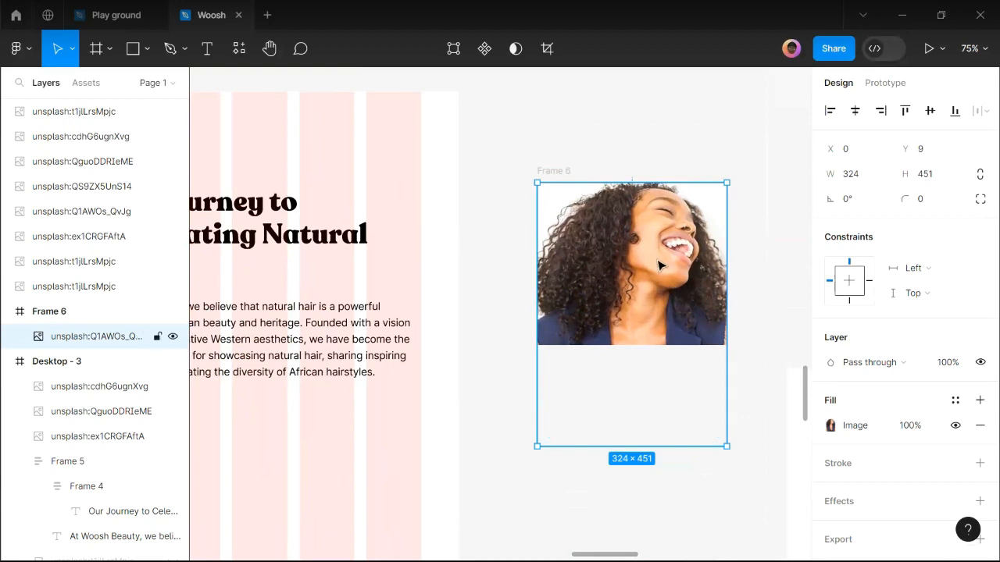
pyautogui.moveTo(661, 264)
pyautogui.mouseDown()
pyautogui.moveTo(664, 274)
pyautogui.moveTo(656, 258)
pyautogui.mouseUp()
pyautogui.scroll(-2, 656, 257)
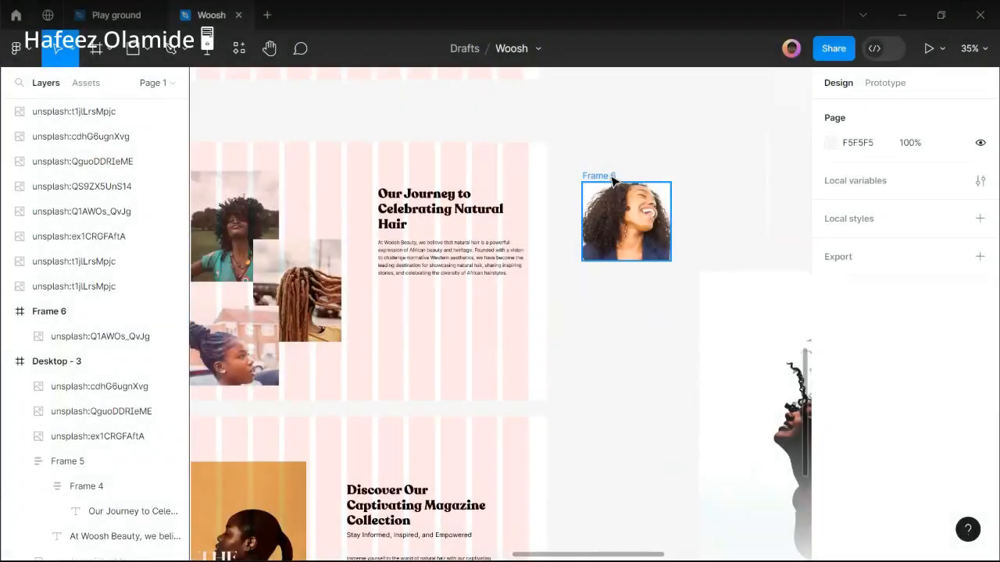
pyautogui.moveTo(617, 221); pyautogui.dragTo(349, 332)
pyautogui.scroll(4, 362, 323)
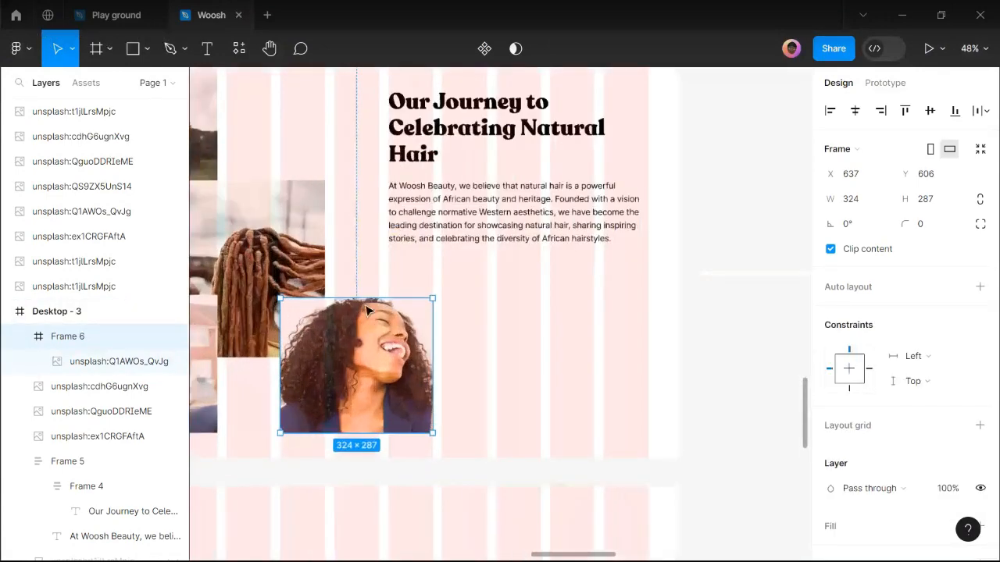
# Drag Frame 6's top edge to make it 324×350 at Y 543, then review the layout.
pyautogui.moveTo(362, 293); pyautogui.dragTo(366, 268)
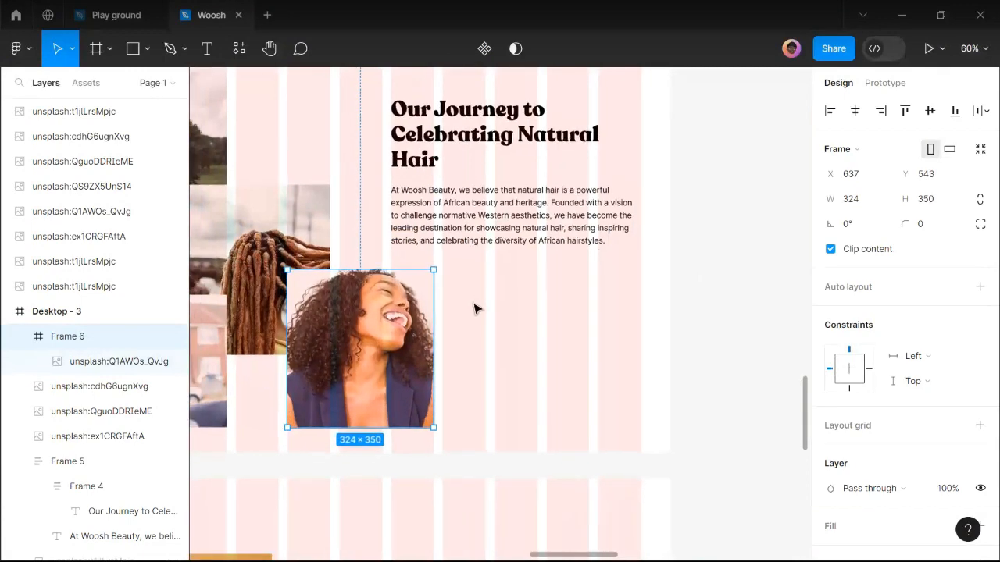
pyautogui.scroll(-4, 475, 307)
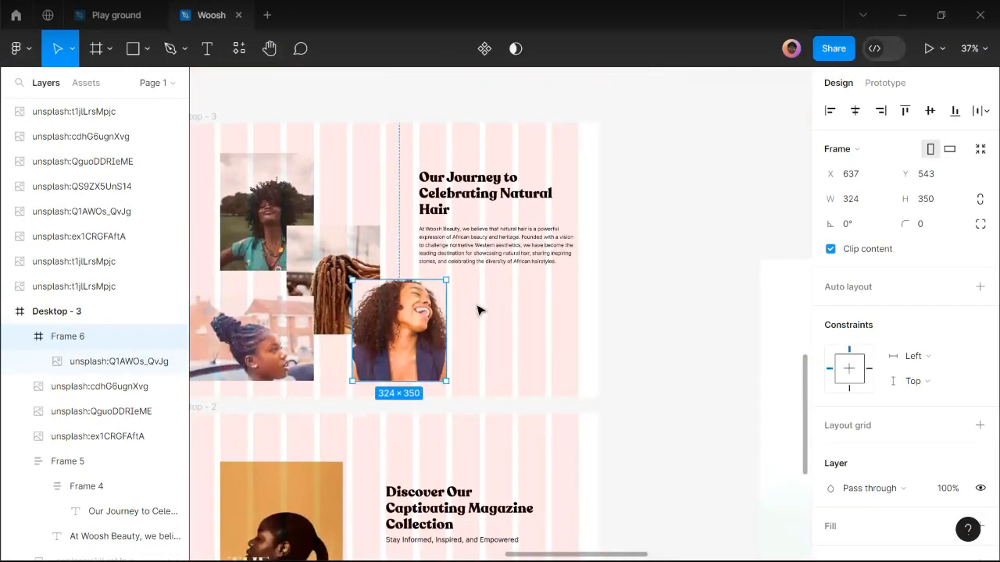
pyautogui.scroll(-3, 480, 308)
pyautogui.click(428, 250)
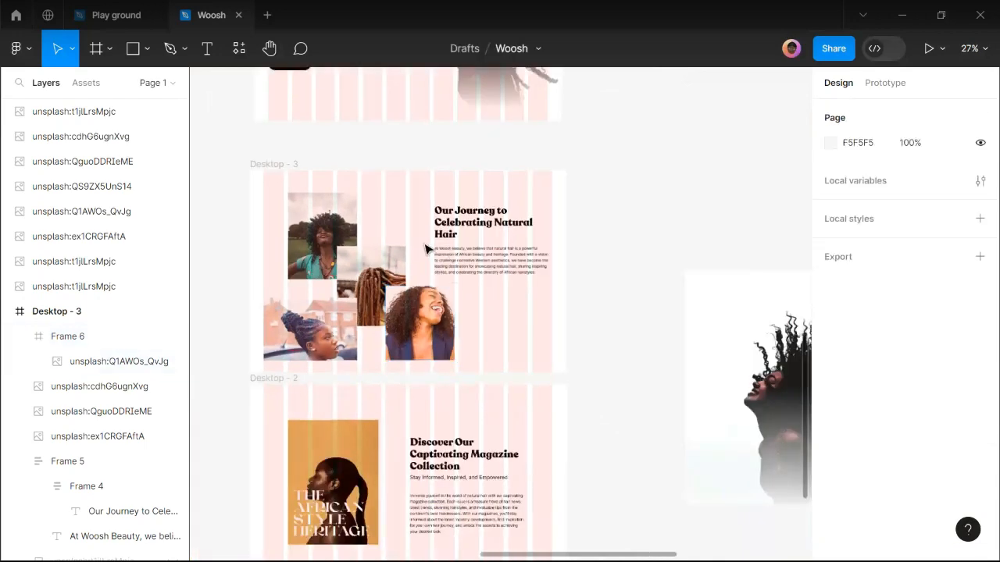
pyautogui.scroll(2, 424, 250)
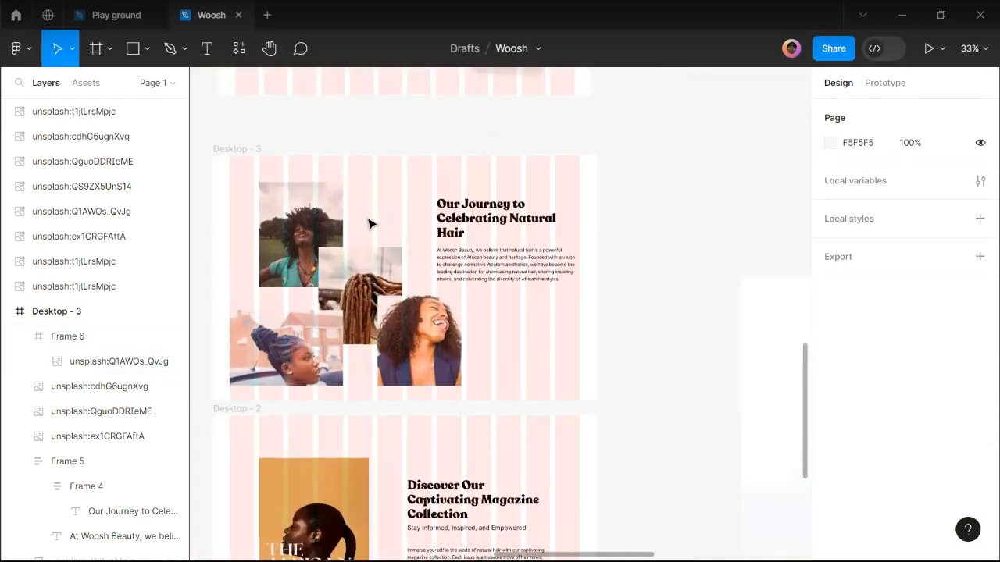
pyautogui.scroll(-3, 468, 398)
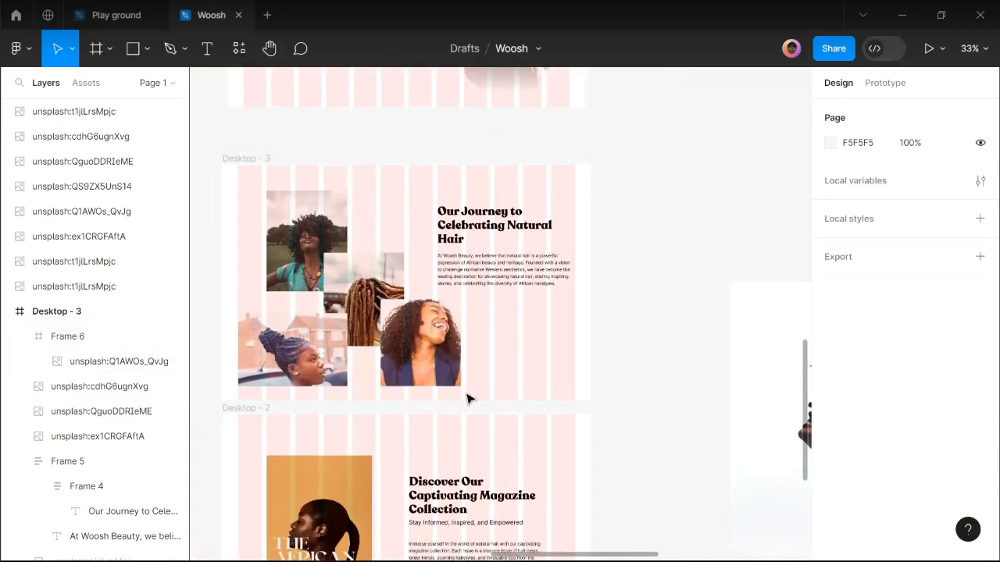
pyautogui.scroll(-5, 545, 398)
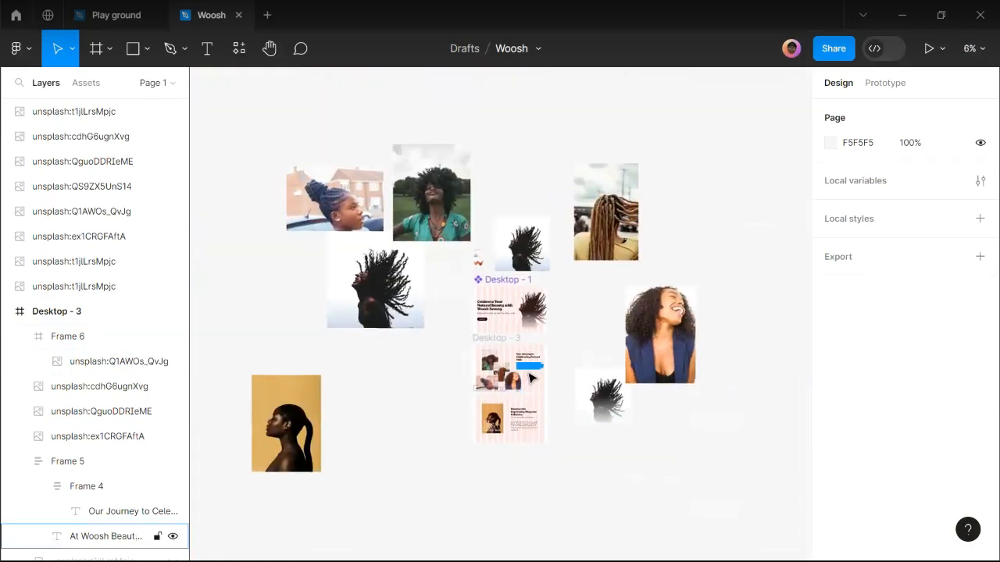
pyautogui.scroll(2, 536, 373)
pyautogui.scroll(4, 535, 372)
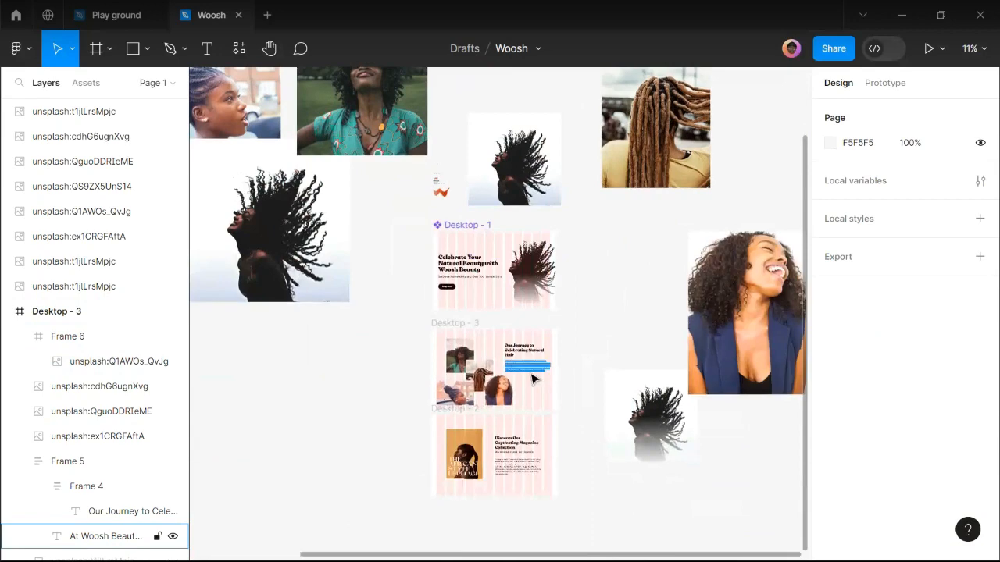
pyautogui.scroll(2, 520, 383)
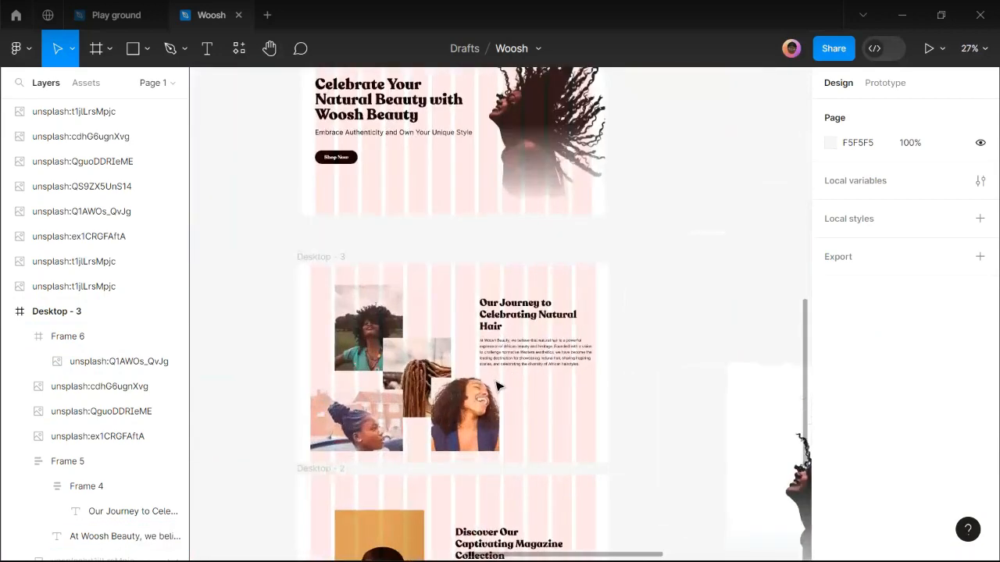
pyautogui.click(437, 375)
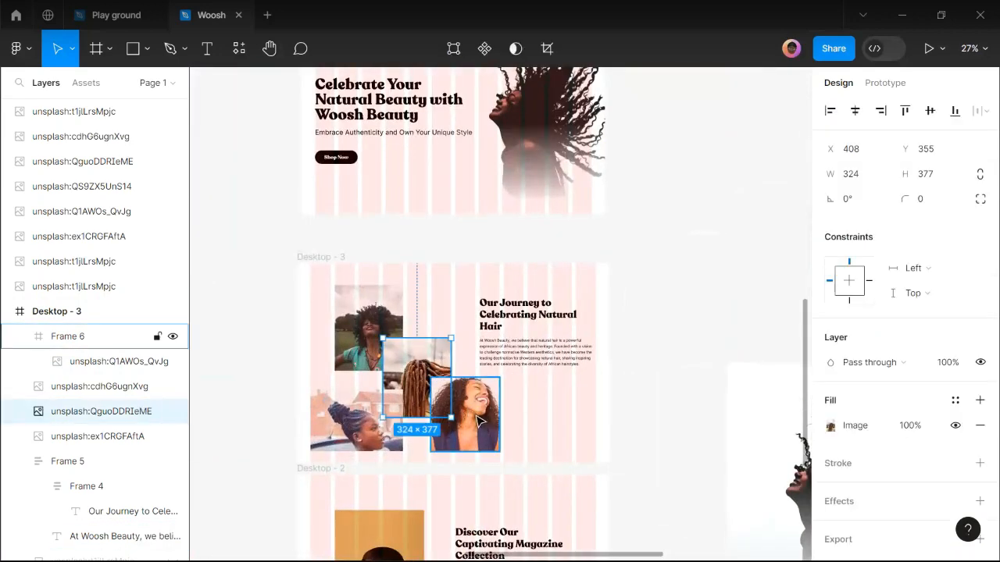
pyautogui.click(479, 422)
pyautogui.press('[')
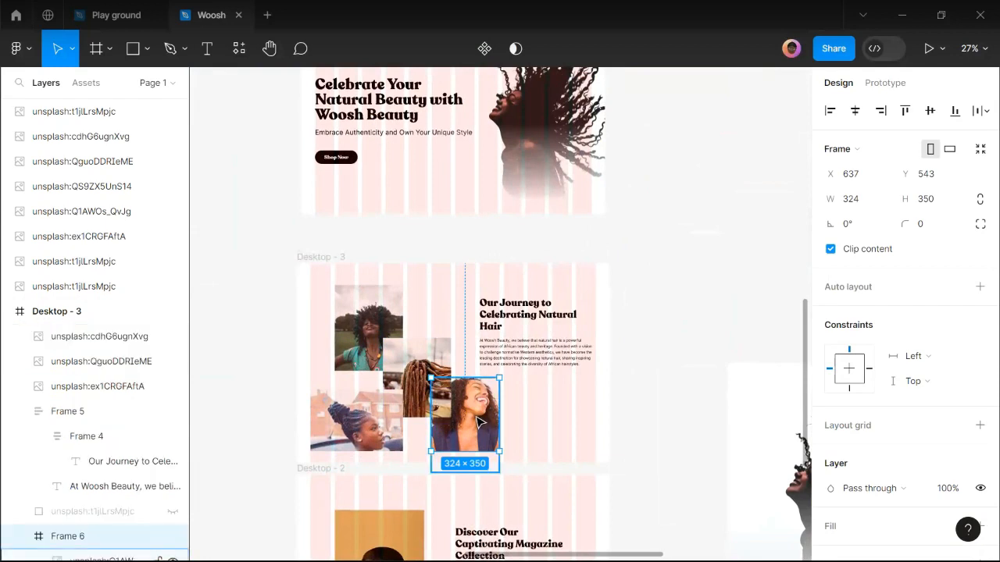
pyautogui.press('Delete')
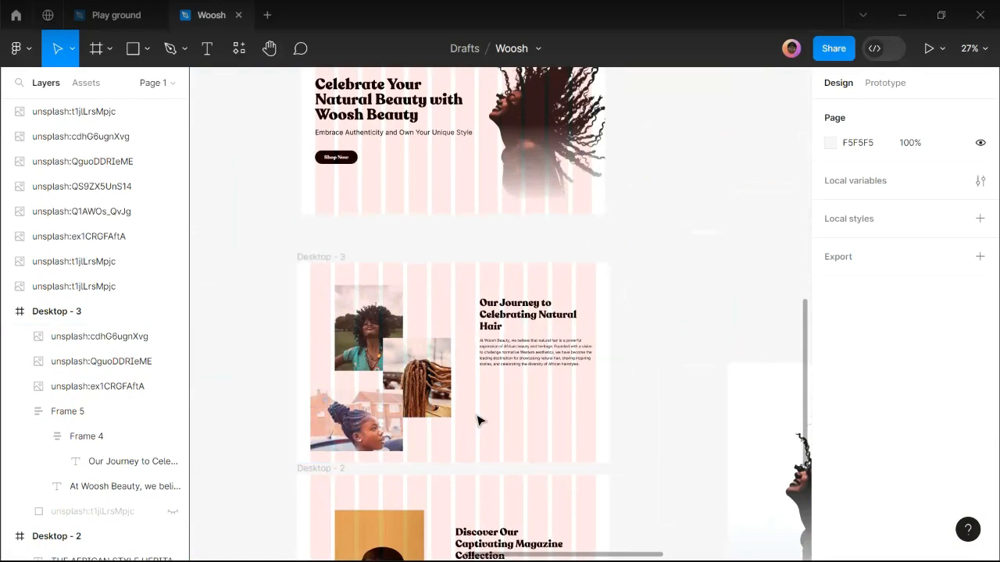
pyautogui.scroll(-3, 479, 422)
pyautogui.scroll(-2, 437, 371)
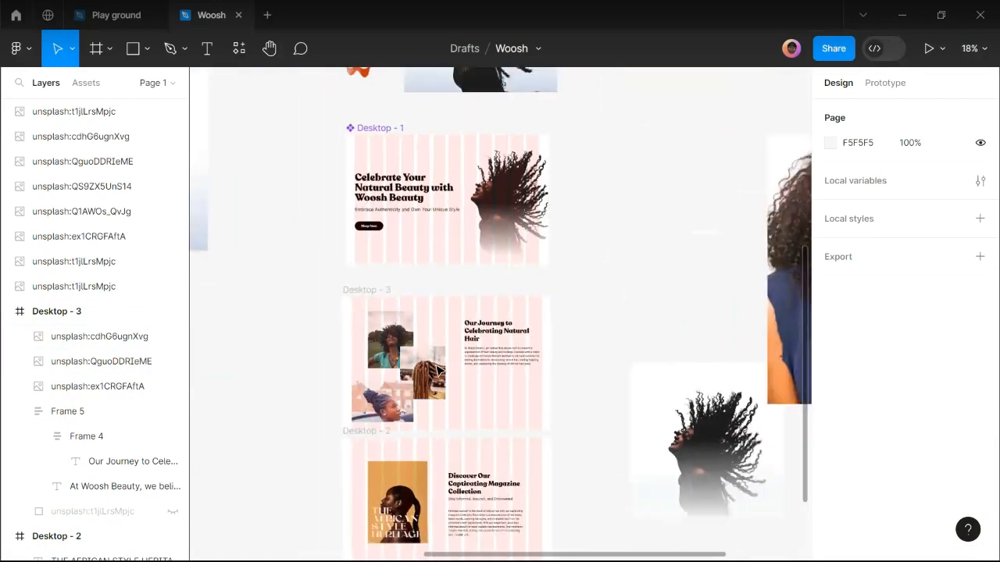
pyautogui.scroll(-2, 469, 368)
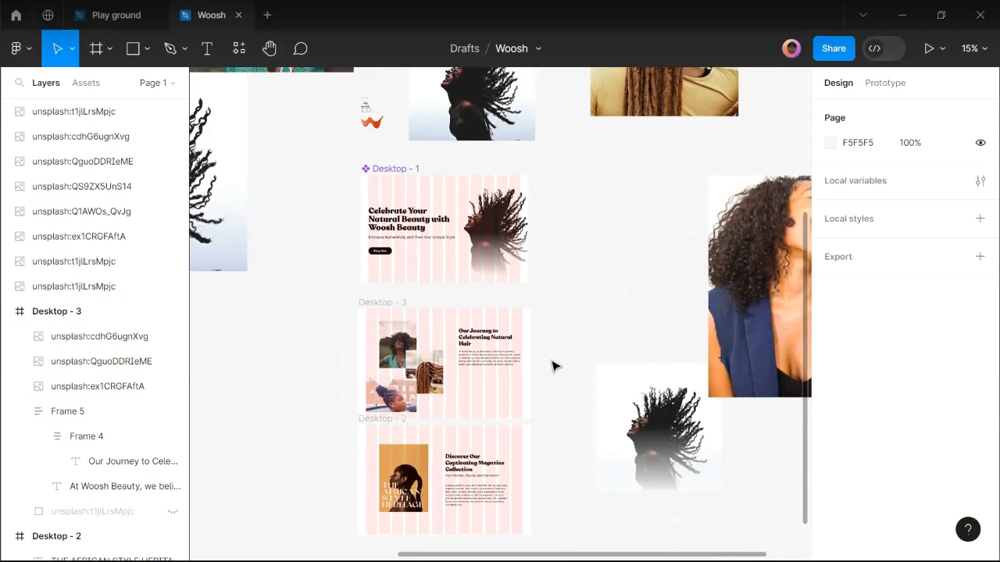
pyautogui.hotkey('ctrl', 'v')
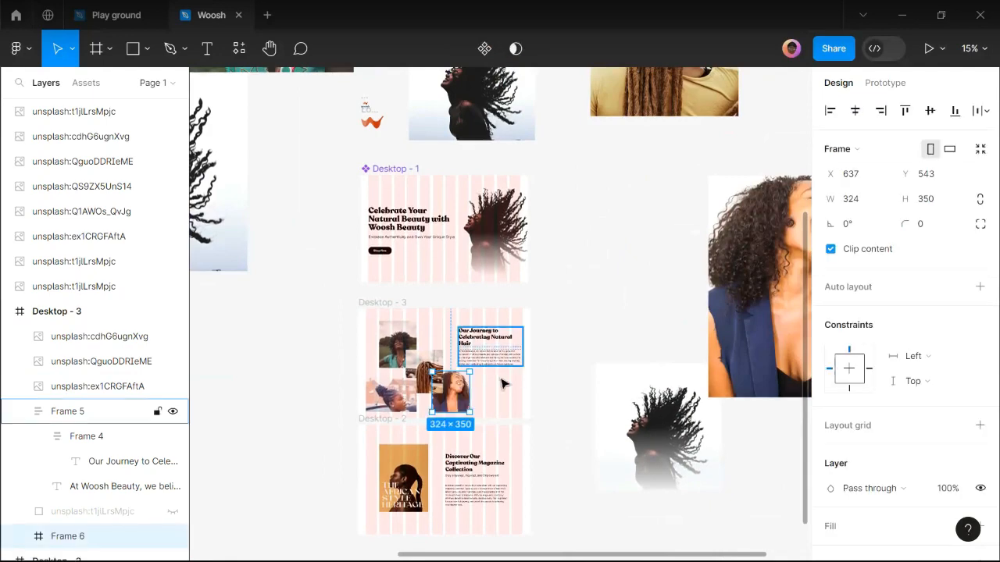
pyautogui.scroll(1, 459, 393)
pyautogui.scroll(2, 459, 393)
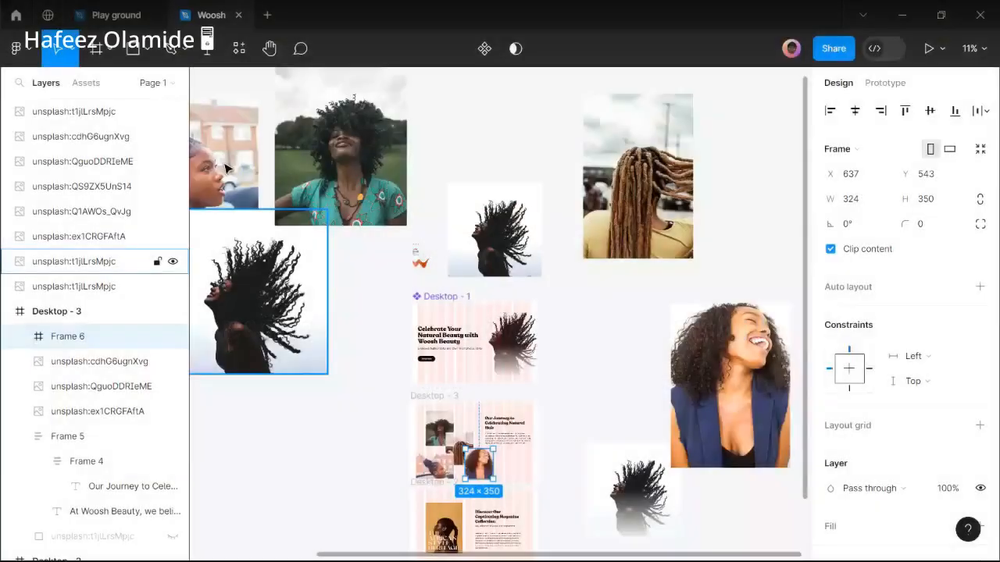
# Copy the braided-hair photo into Desktop - 3 and resize it to 271×210 beside the heading.
pyautogui.click(81, 136)
pyautogui.moveTo(229, 170); pyautogui.dragTo(488, 440)
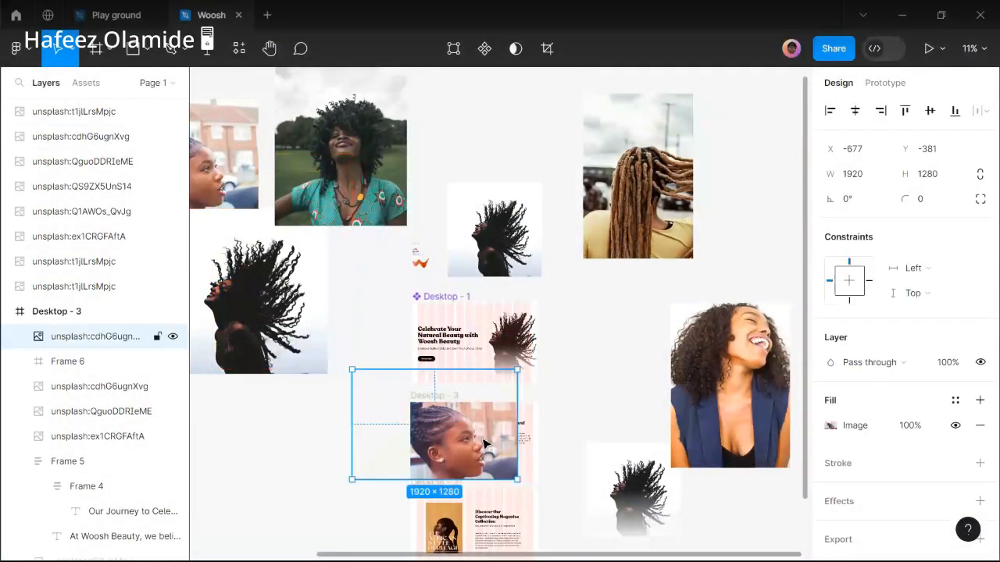
pyautogui.scroll(2, 488, 439)
pyautogui.moveTo(324, 357); pyautogui.dragTo(435, 395)
pyautogui.scroll(3, 514, 484)
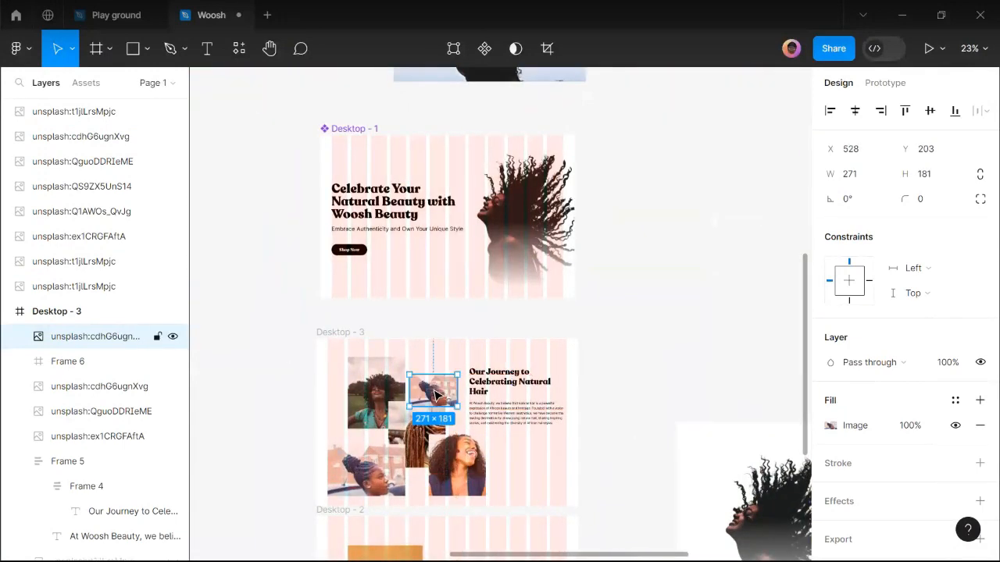
pyautogui.scroll(1, 435, 394)
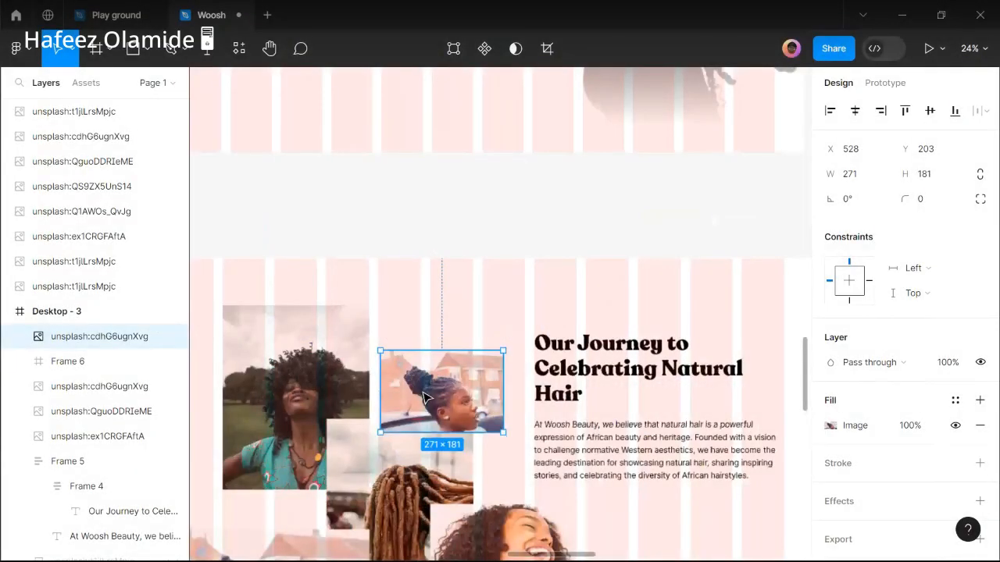
pyautogui.moveTo(426, 398); pyautogui.dragTo(423, 385)
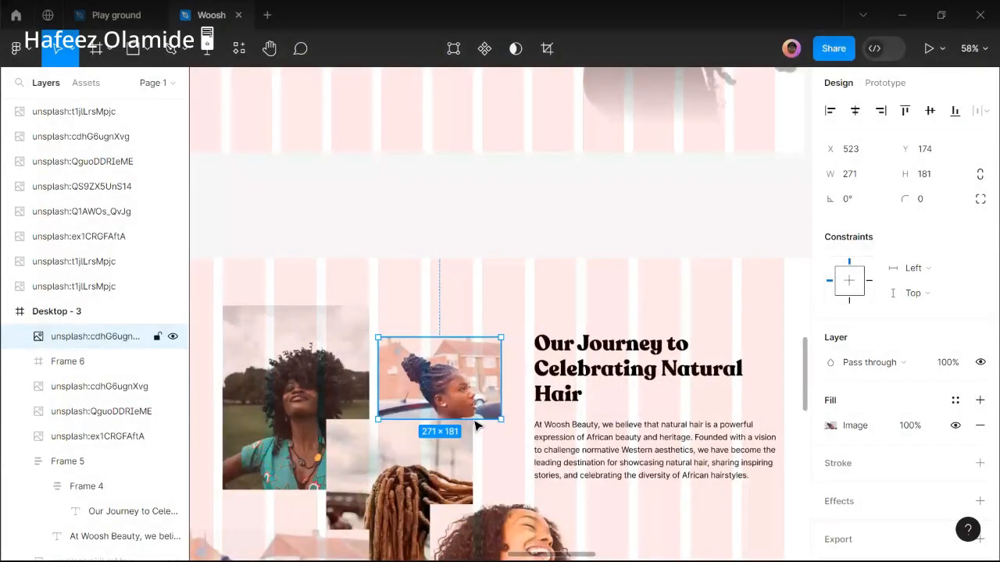
pyautogui.moveTo(477, 424); pyautogui.dragTo(477, 436)
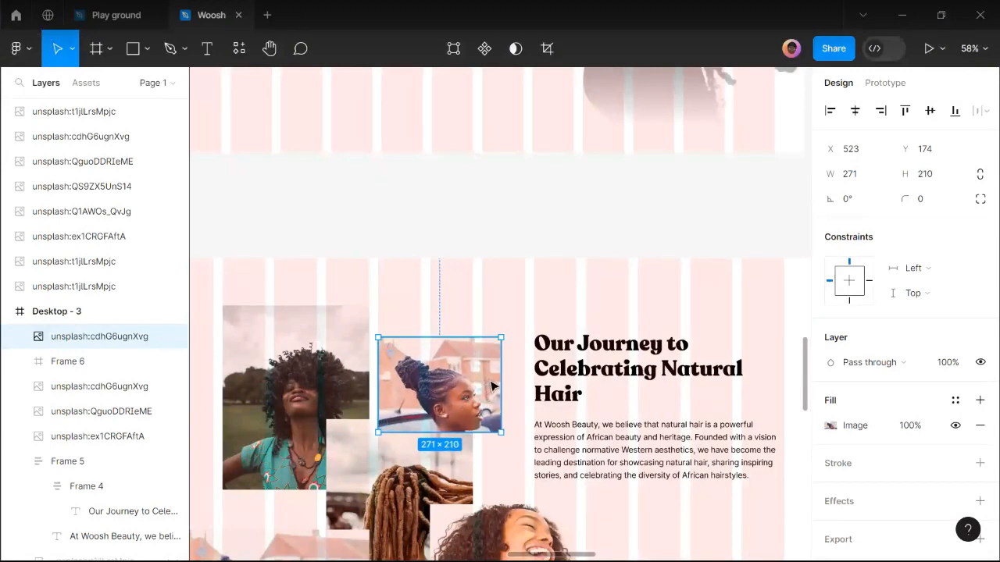
# Select all photos and text in Desktop - 3 and nudge them up slightly.
pyautogui.scroll(-1, 495, 378)
pyautogui.scroll(-2, 494, 378)
pyautogui.click(346, 286)
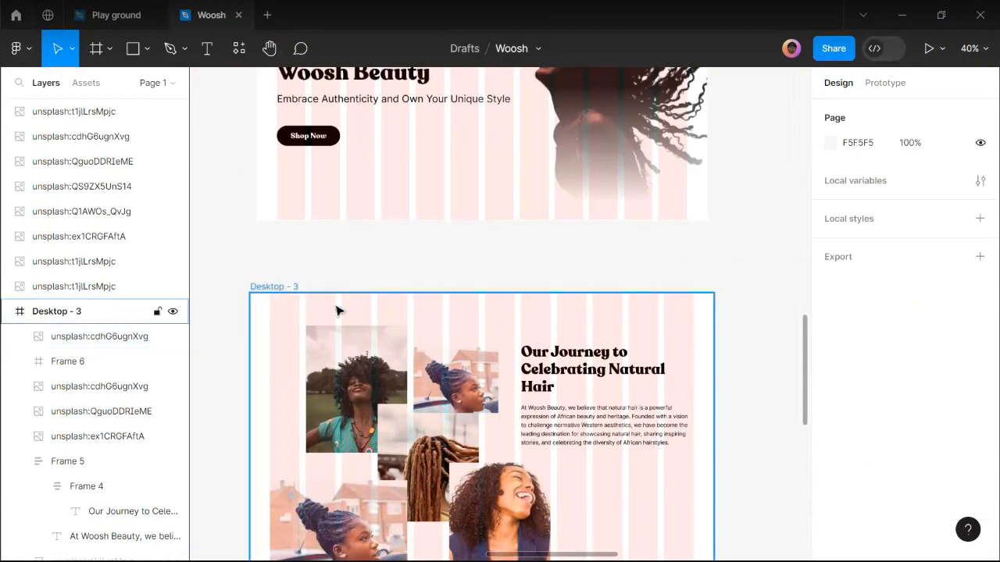
pyautogui.scroll(-1, 449, 347)
pyautogui.moveTo(257, 333); pyautogui.dragTo(666, 519)
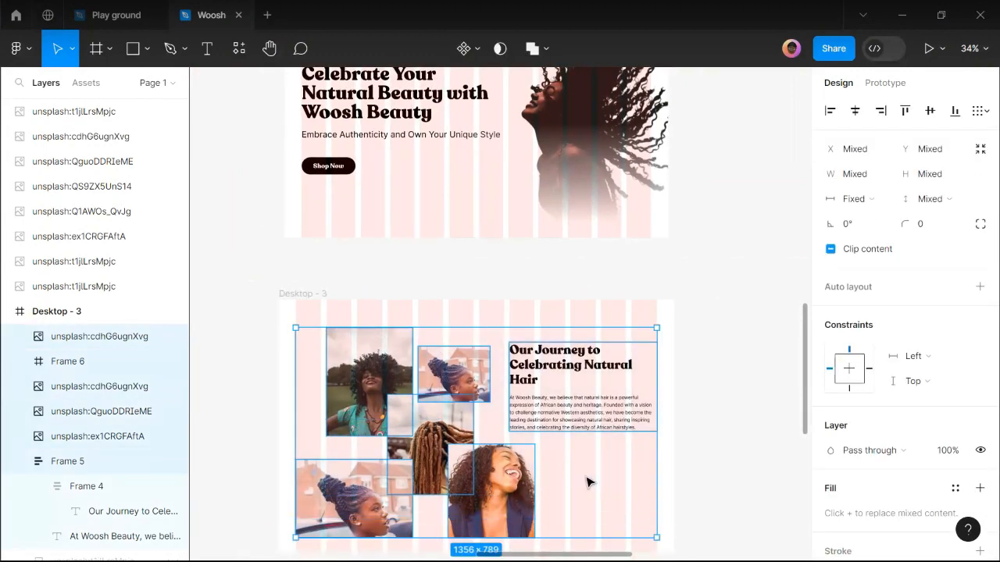
pyautogui.scroll(-3, 560, 445)
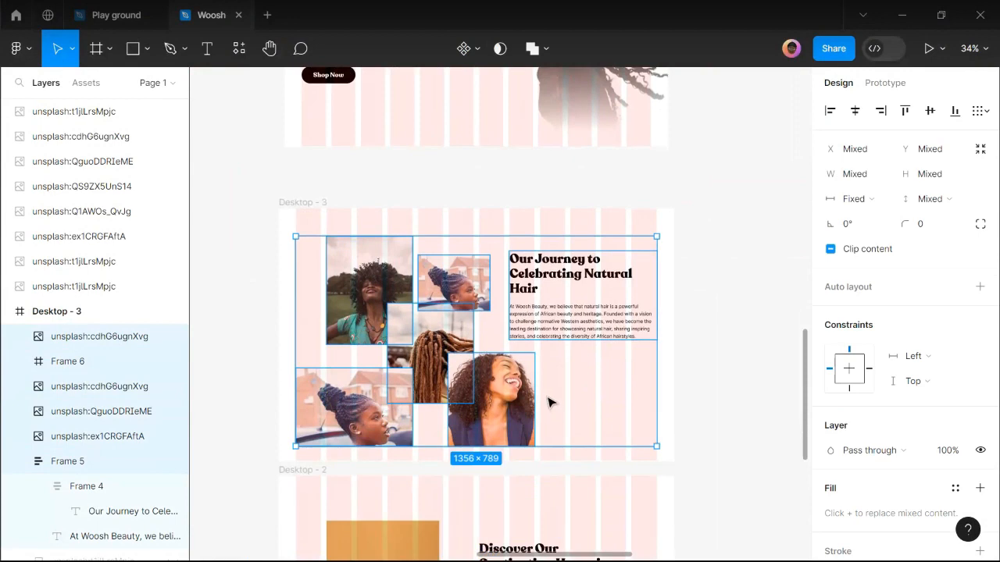
pyautogui.hotkey('shift', 'Up')
pyautogui.hotkey('shift', 'Up')
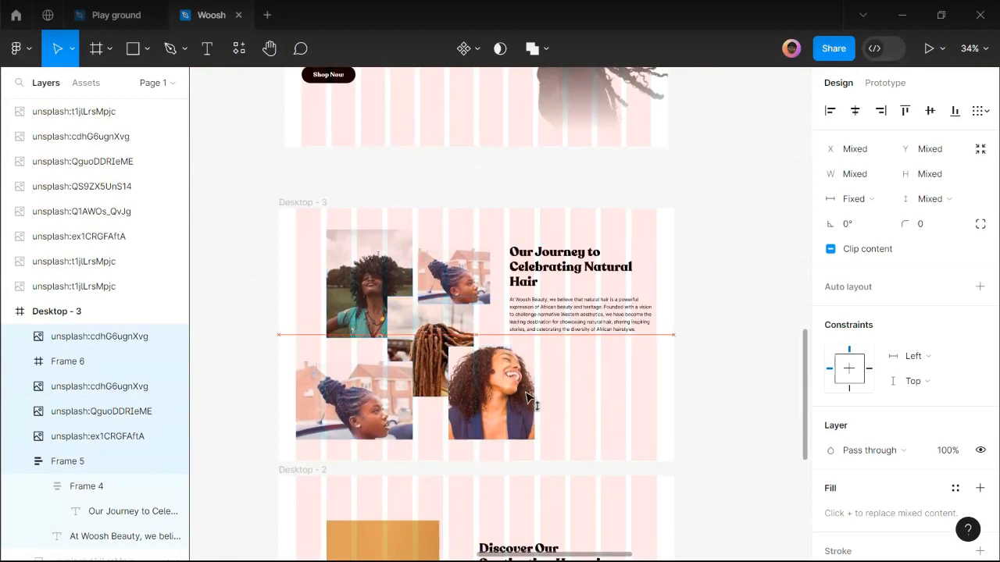
pyautogui.press('Escape')
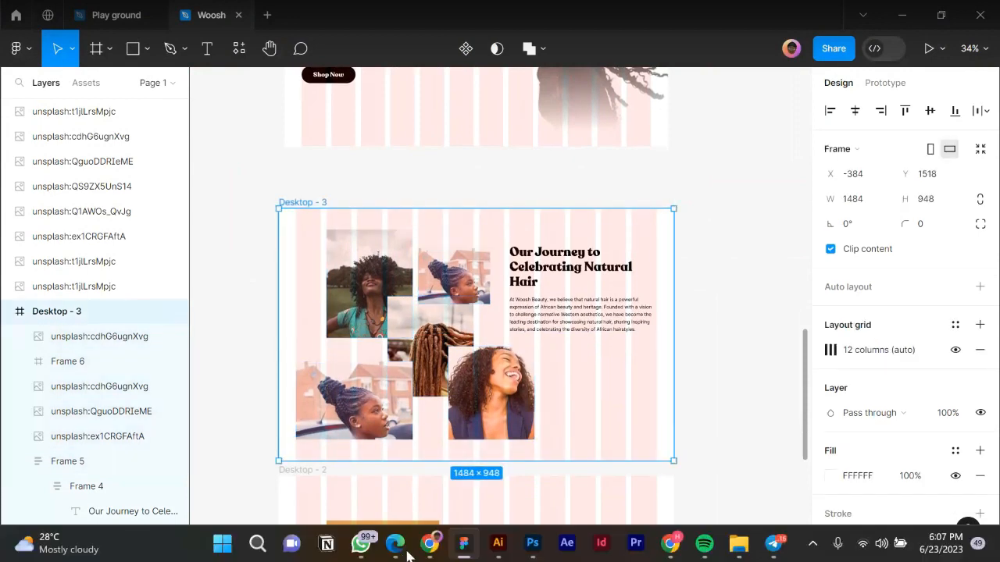
pyautogui.moveTo(421, 552)
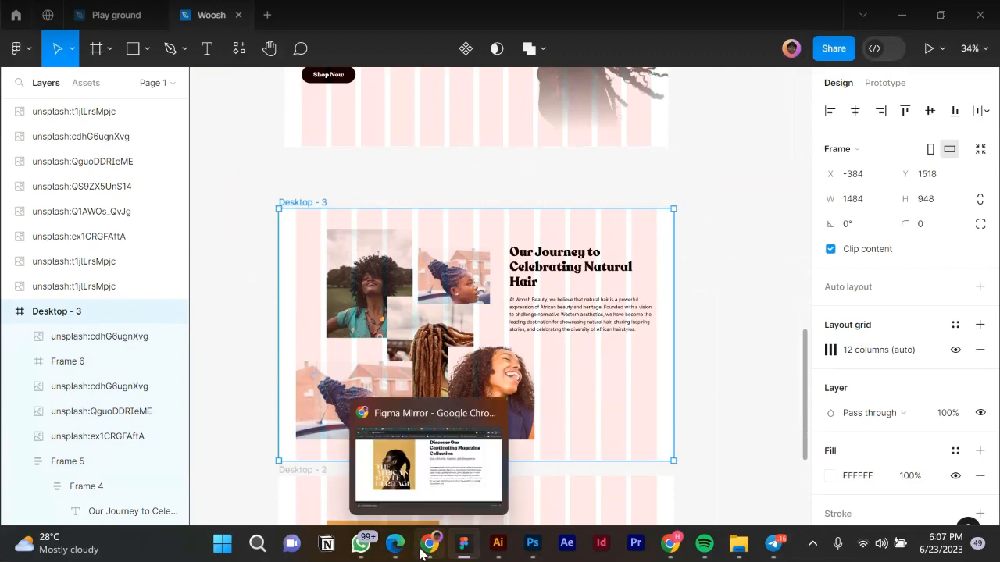
pyautogui.click(422, 552)
pyautogui.scroll(-2, 488, 333)
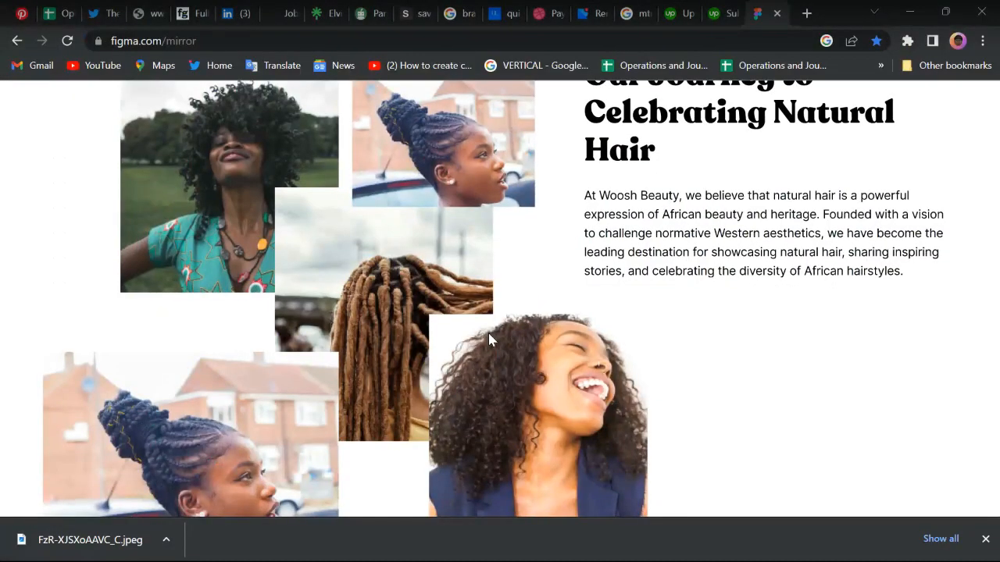
pyautogui.scroll(-1, 488, 333)
pyautogui.scroll(1, 489, 337)
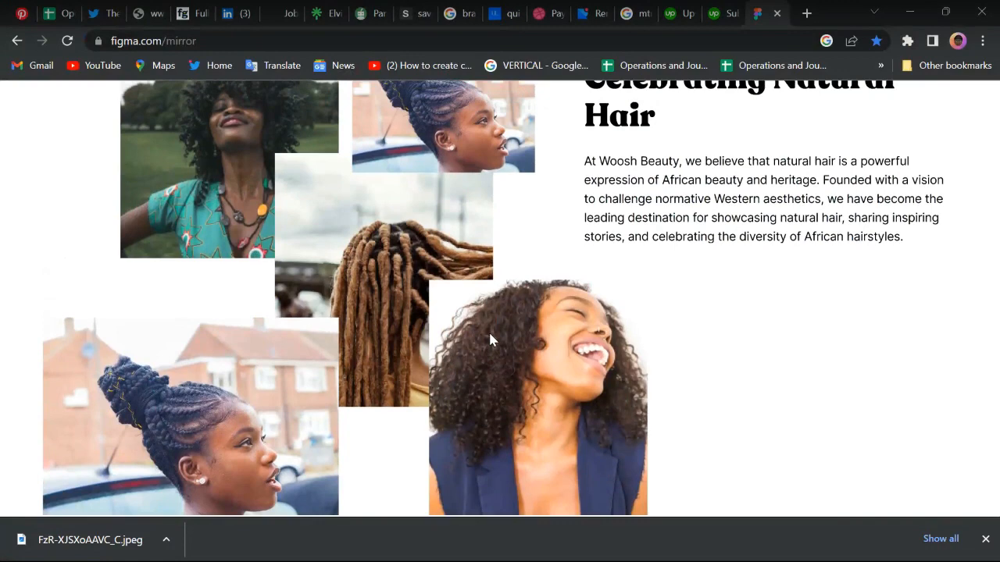
pyautogui.scroll(2, 490, 338)
pyautogui.scroll(-1, 491, 338)
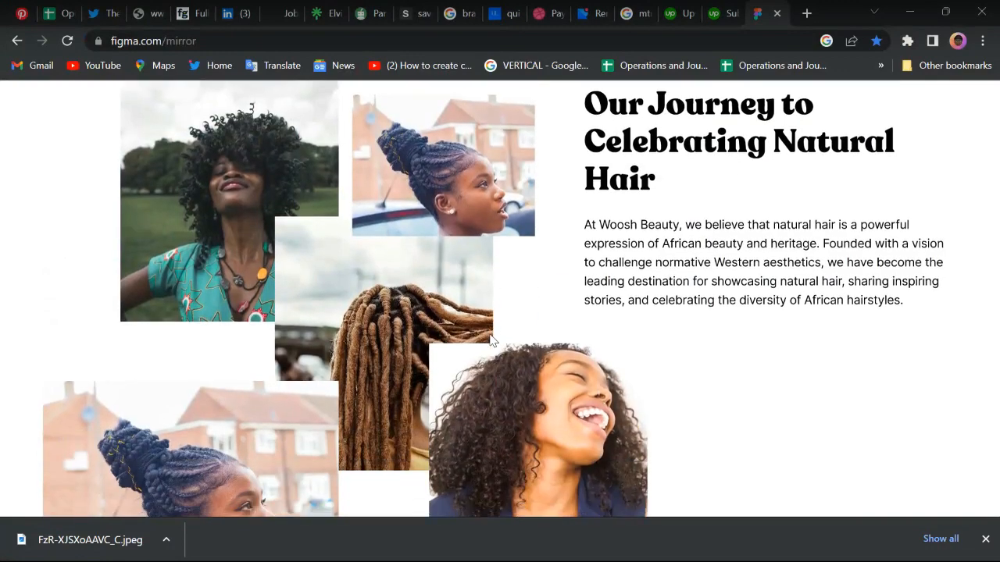
pyautogui.scroll(1, 490, 340)
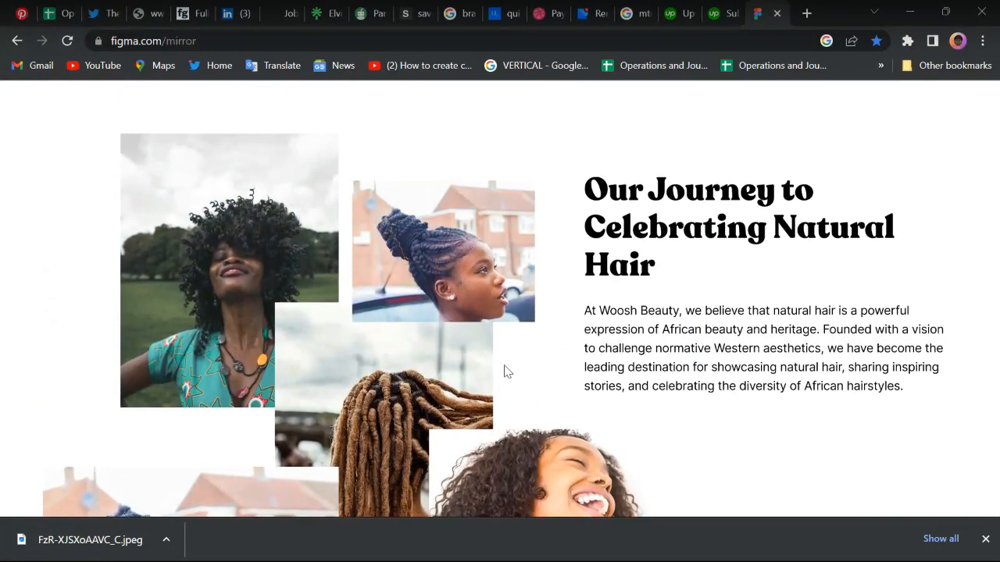
pyautogui.scroll(-2, 505, 372)
pyautogui.moveTo(468, 558)
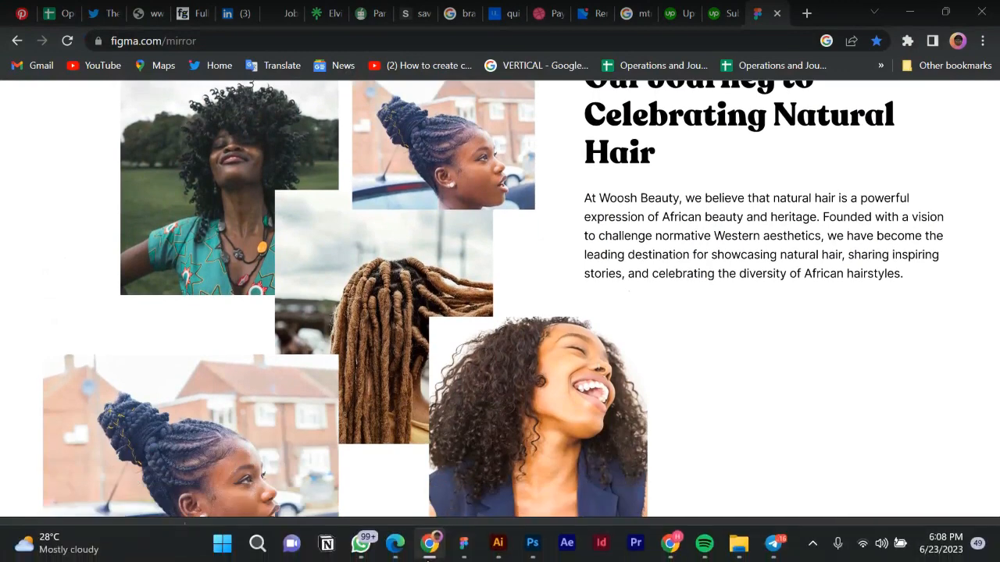
pyautogui.click(461, 546)
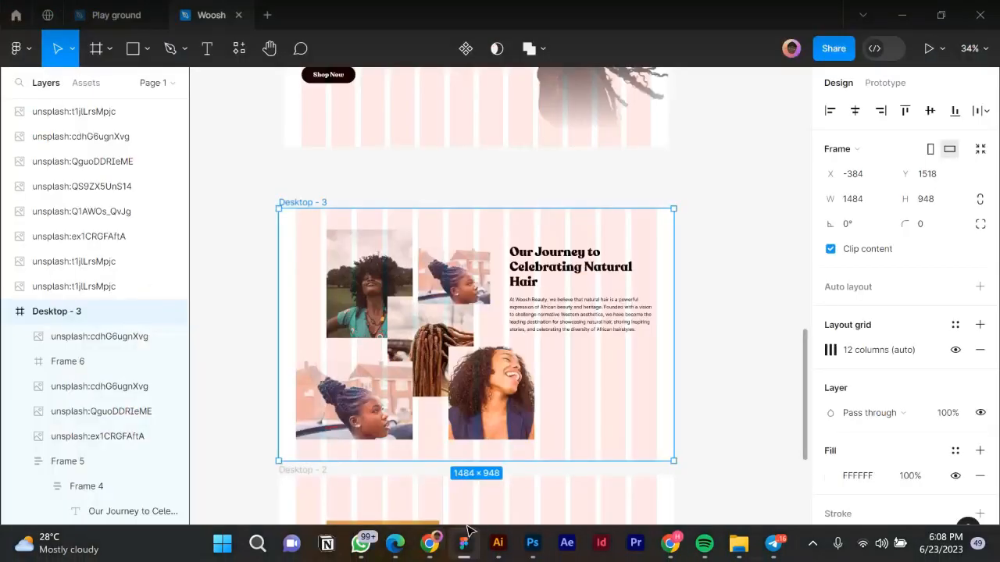
# Move the laughing-woman photo frame left against the text column.
pyautogui.click(508, 398)
pyautogui.moveTo(512, 390); pyautogui.dragTo(487, 392)
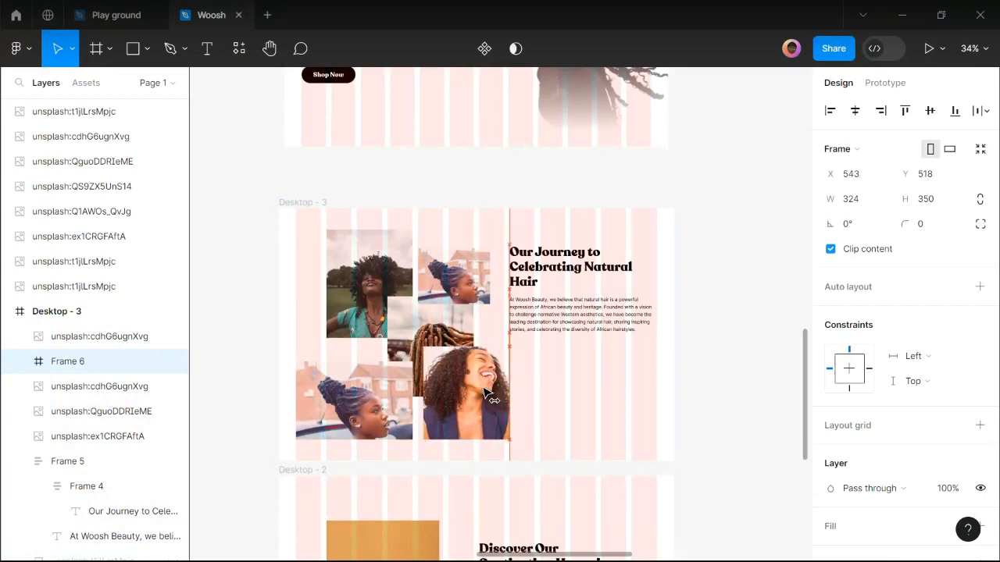
pyautogui.hotkey('shift', 'Left')
pyautogui.hotkey('shift', 'Left')
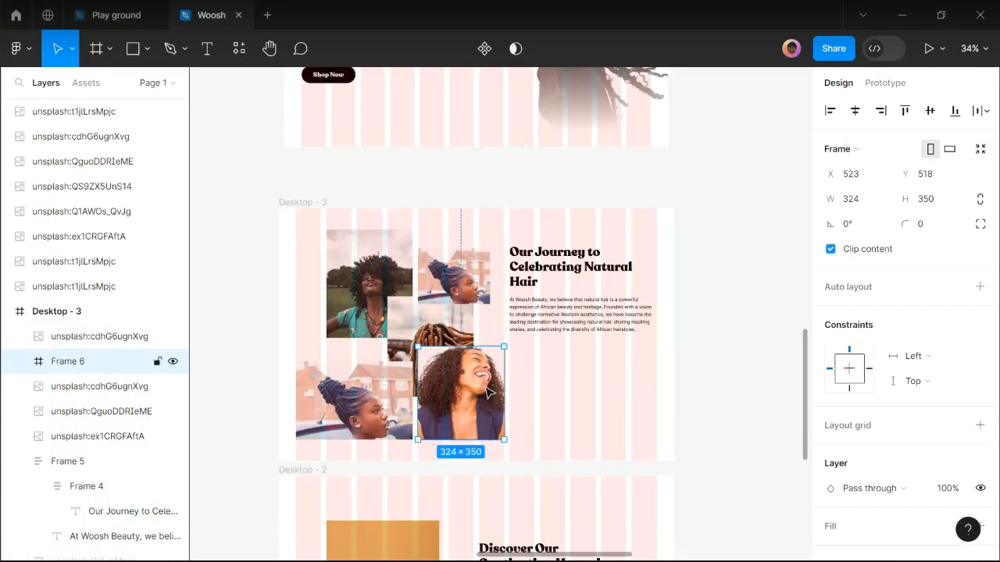
pyautogui.scroll(2, 481, 297)
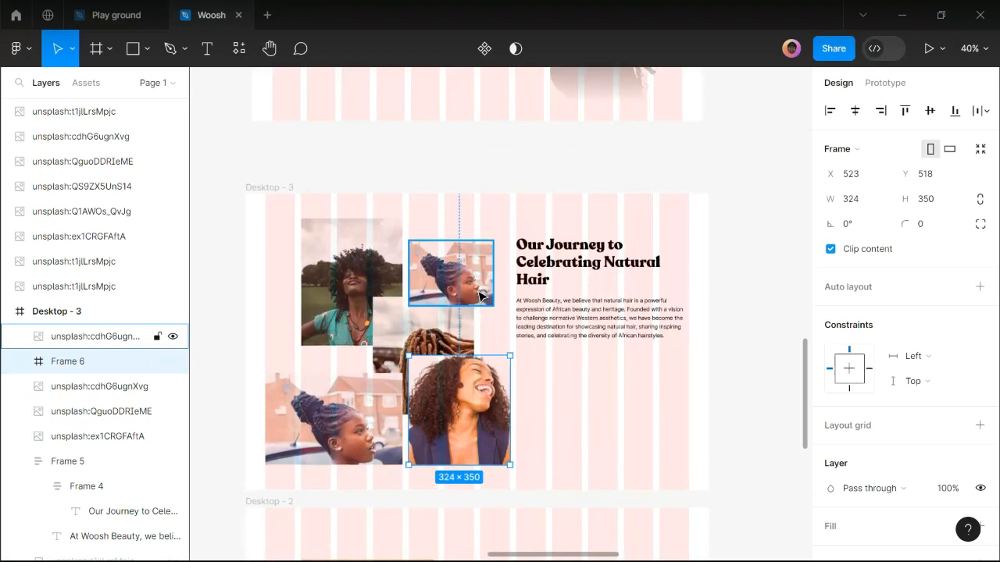
# Make the upper braided-hair photo taller, to 268 high.
pyautogui.click(480, 296)
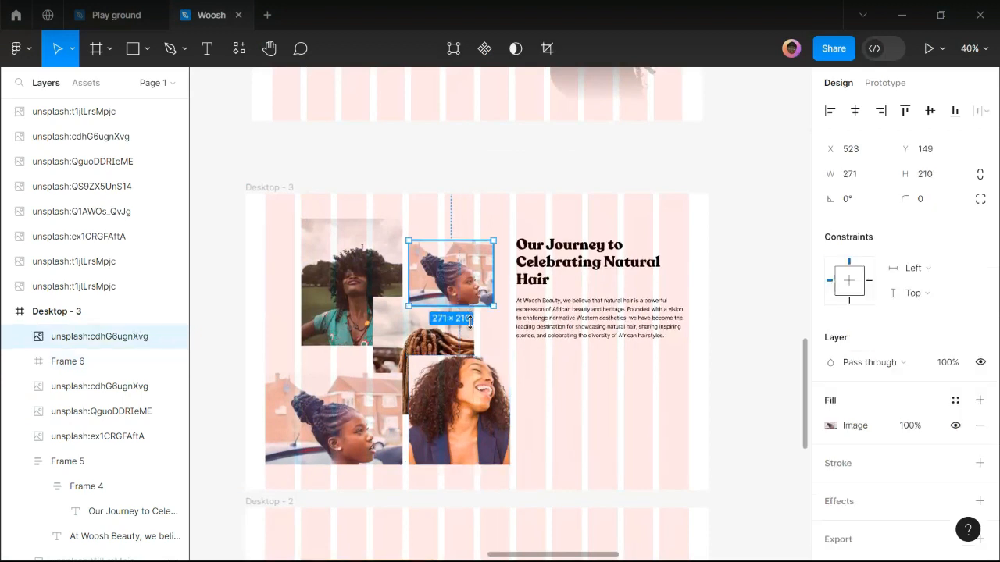
pyautogui.moveTo(470, 321); pyautogui.dragTo(470, 322)
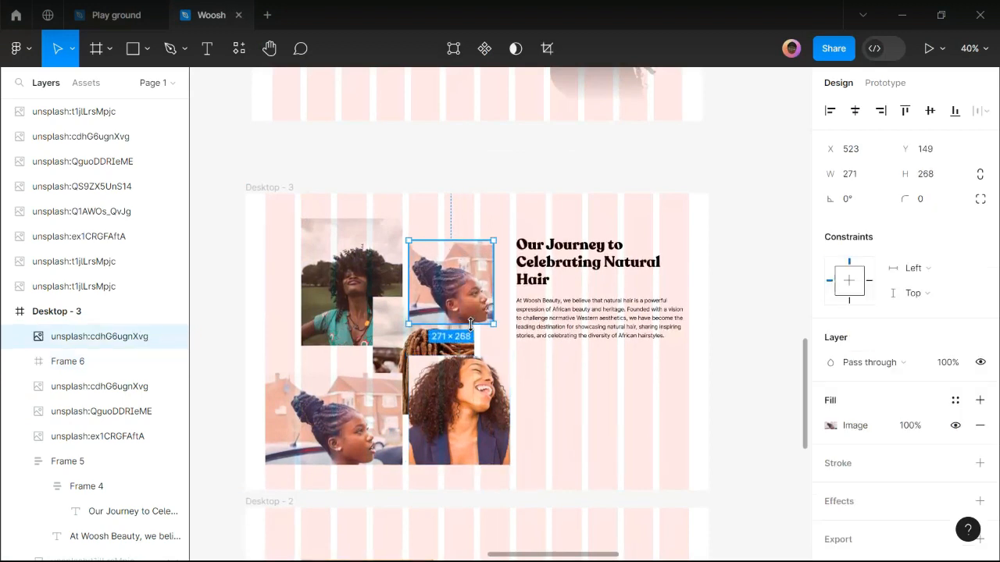
pyautogui.click(551, 425)
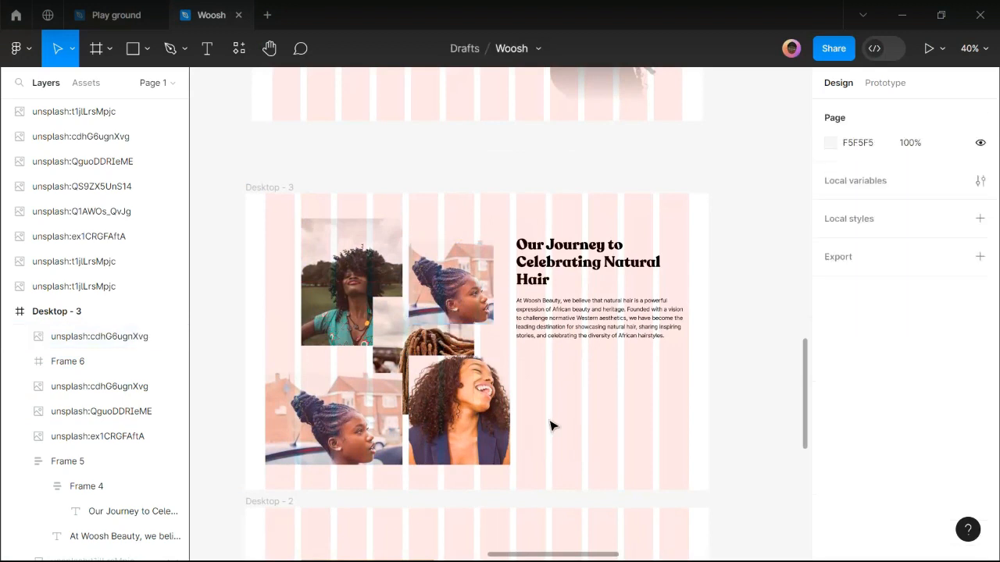
# Shift the laughing-woman photo right to X 617 and shorten it from the top.
pyautogui.scroll(-1, 551, 426)
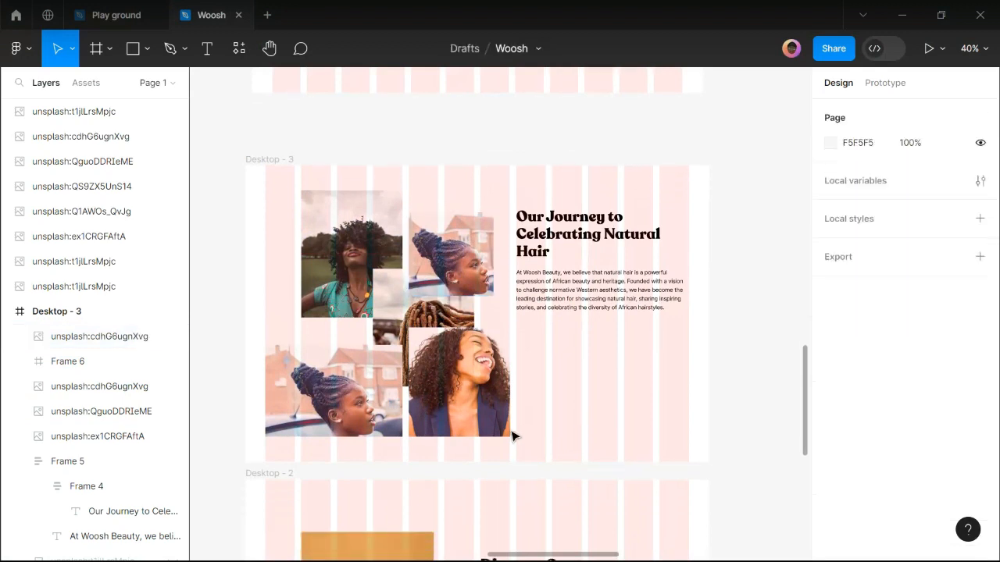
pyautogui.moveTo(469, 378); pyautogui.dragTo(499, 376)
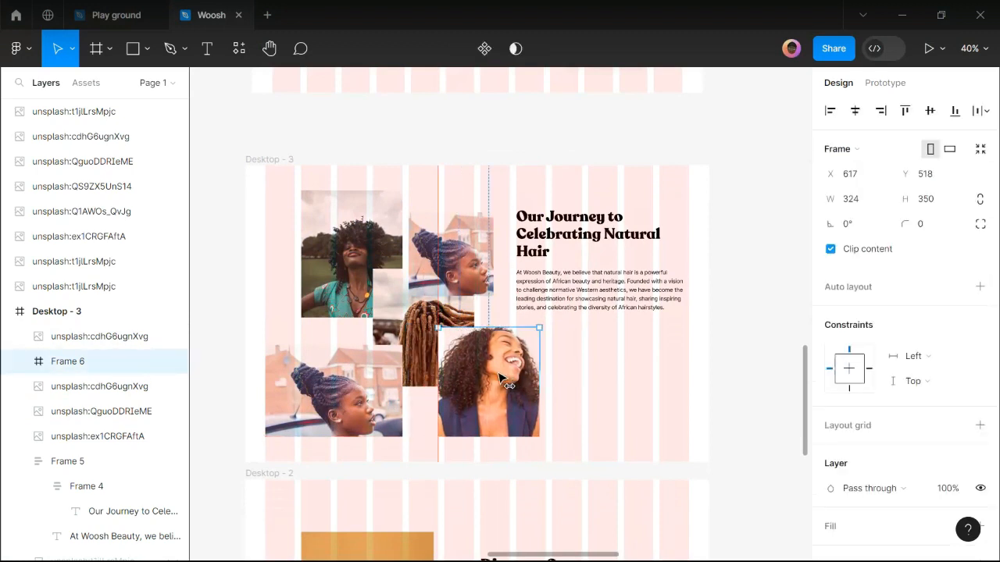
pyautogui.click(582, 414)
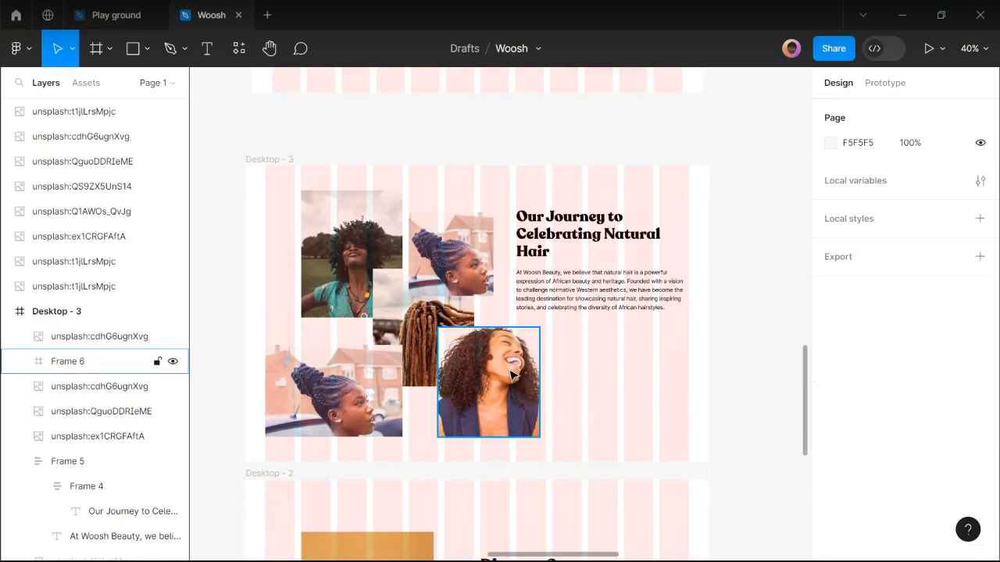
pyautogui.click(510, 376)
pyautogui.moveTo(490, 327); pyautogui.dragTo(490, 344)
pyautogui.click(578, 391)
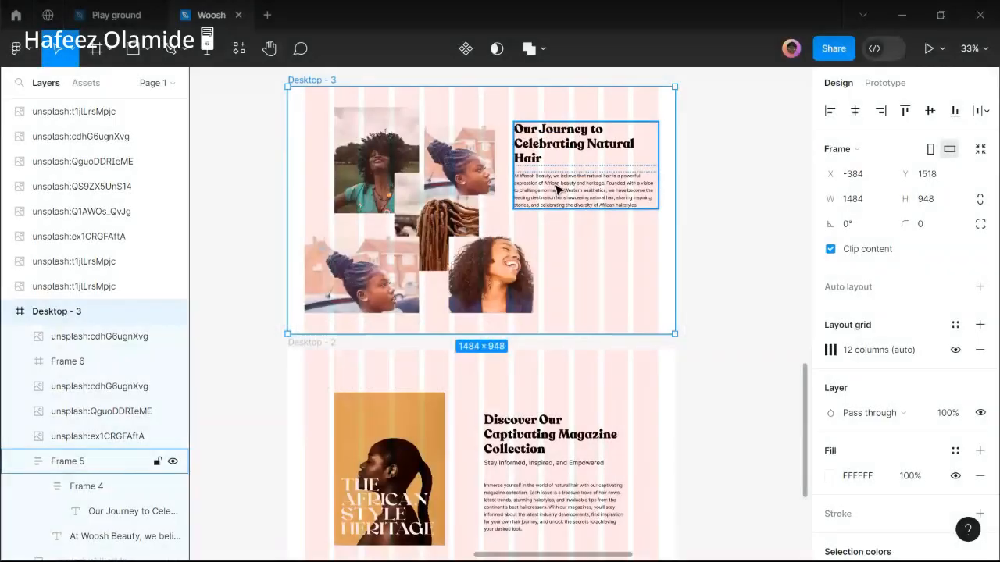
# Drag the Our Journey text block down, then nudge it back up to Y 196 in Desktop - 3.
pyautogui.click(559, 190)
pyautogui.scroll(2, 558, 179)
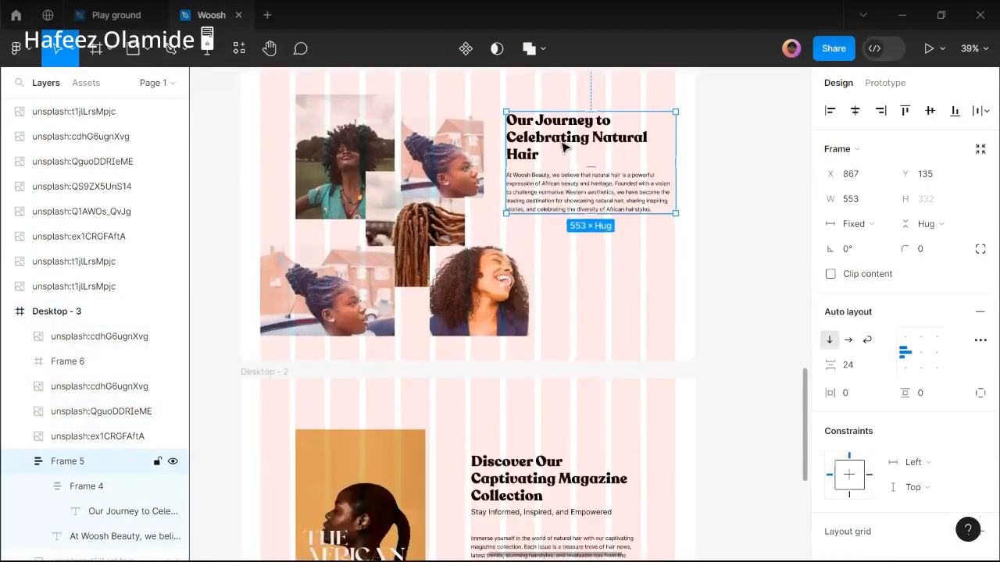
pyautogui.moveTo(557, 172); pyautogui.dragTo(559, 183)
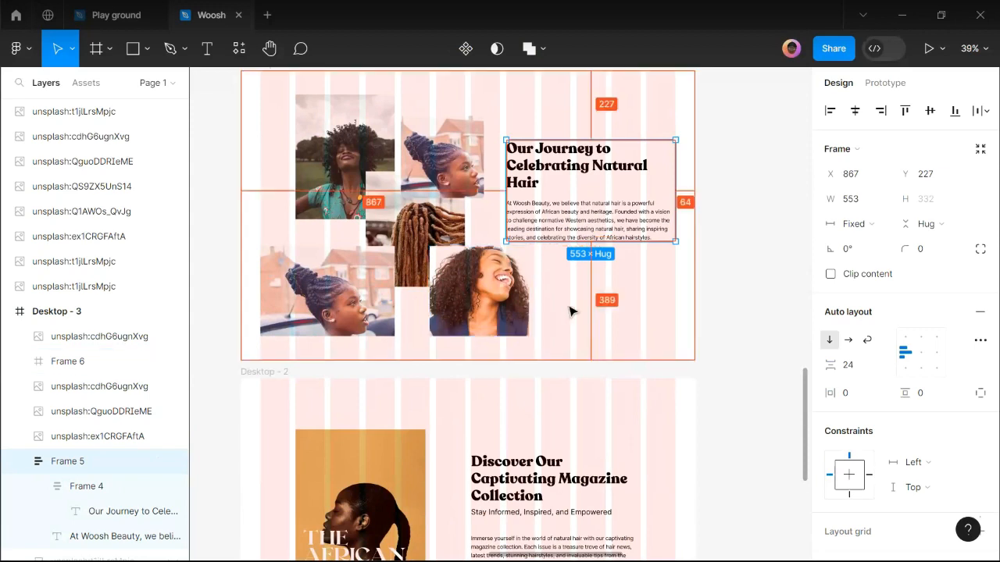
pyautogui.hotkey('shift', 'Up')
pyautogui.hotkey('shift', 'Up')
pyautogui.hotkey('shift', 'Up')
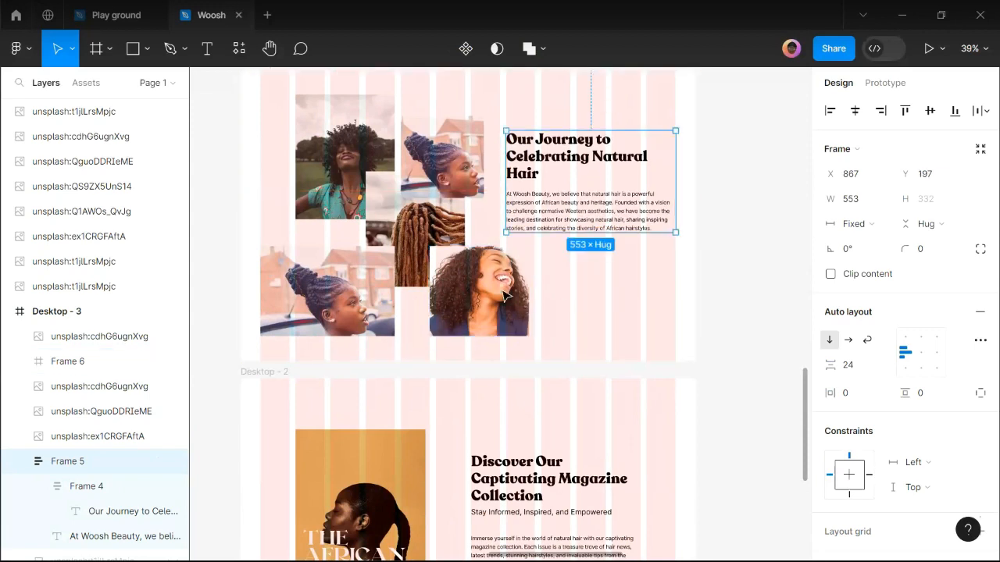
pyautogui.press('Up')
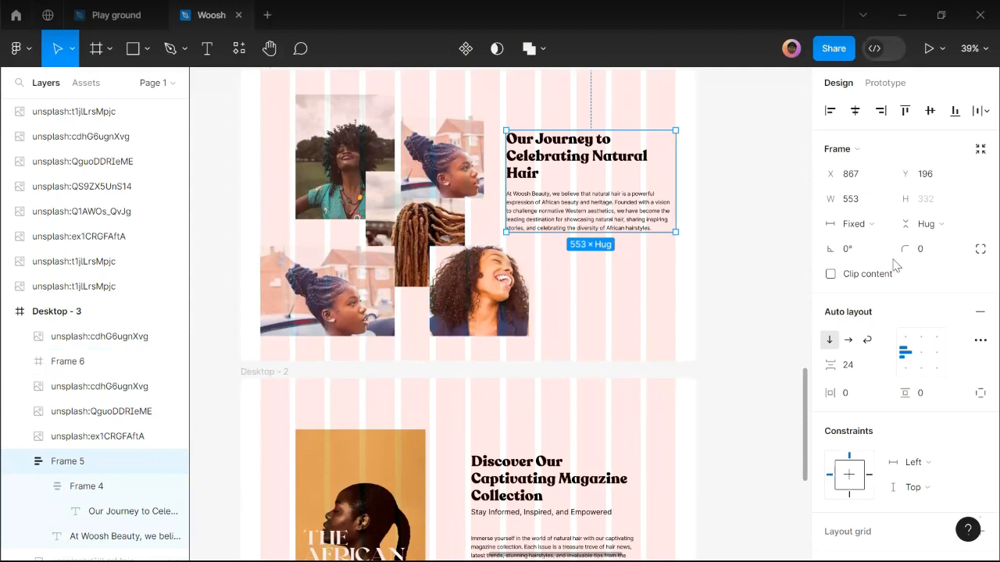
pyautogui.click(485, 429)
pyautogui.scroll(-2, 488, 467)
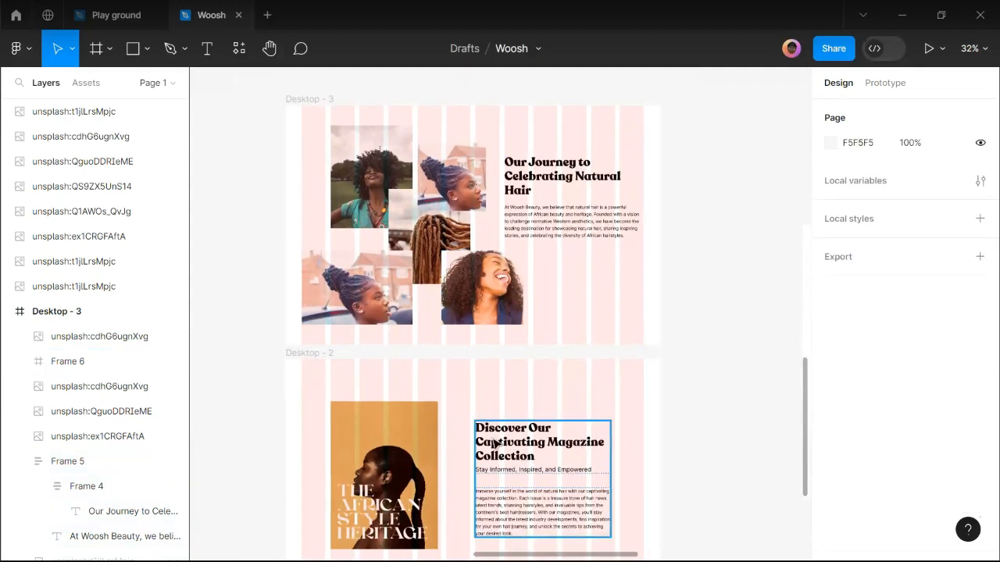
pyautogui.scroll(-2, 435, 414)
pyautogui.scroll(-1, 435, 414)
pyautogui.moveTo(391, 554)
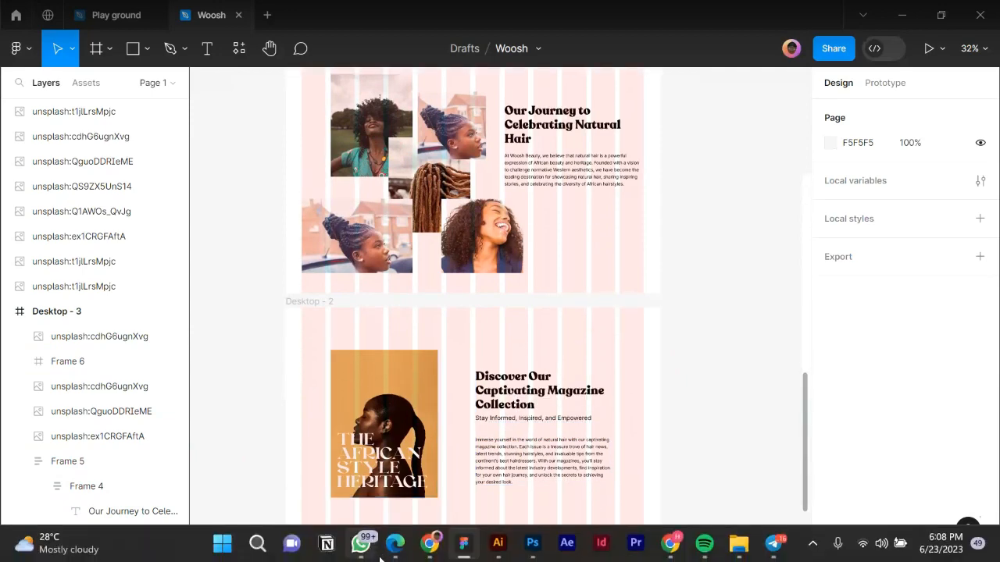
# Copy the title 'Embracing Authenticity and Originality' from the About Page section, then return to Figma.
pyautogui.click(393, 547)
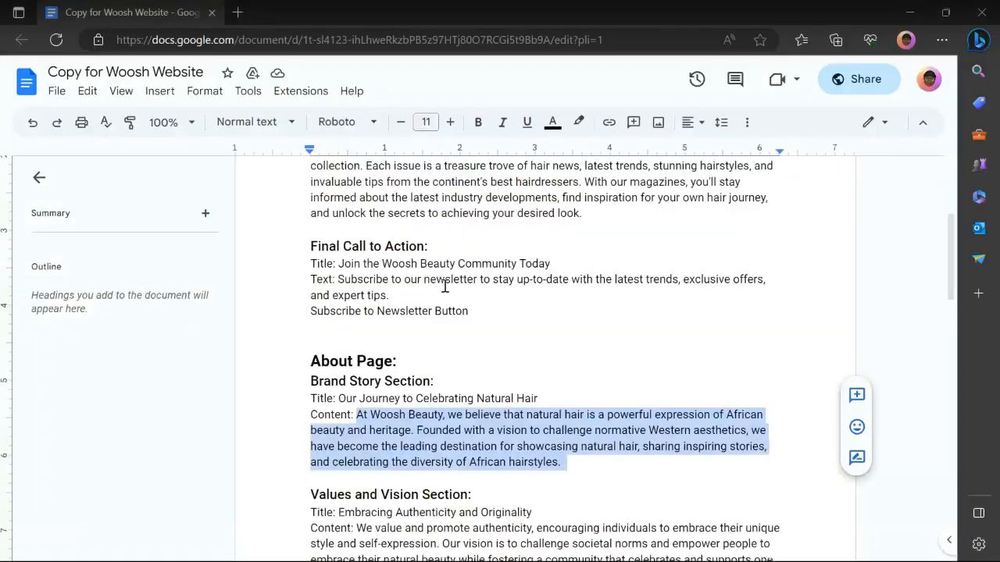
pyautogui.scroll(-5, 444, 285)
pyautogui.scroll(-2, 404, 356)
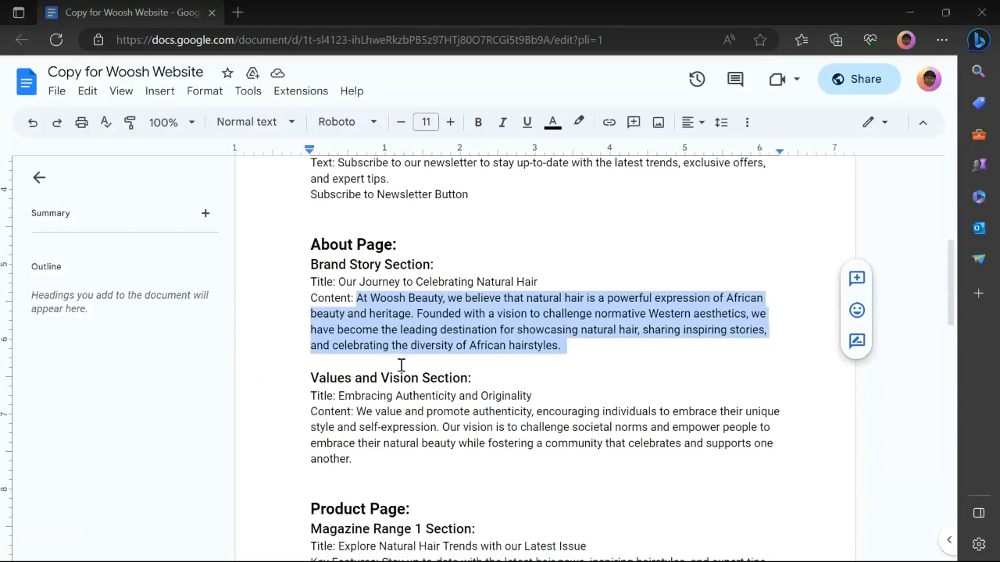
pyautogui.scroll(-1, 313, 325)
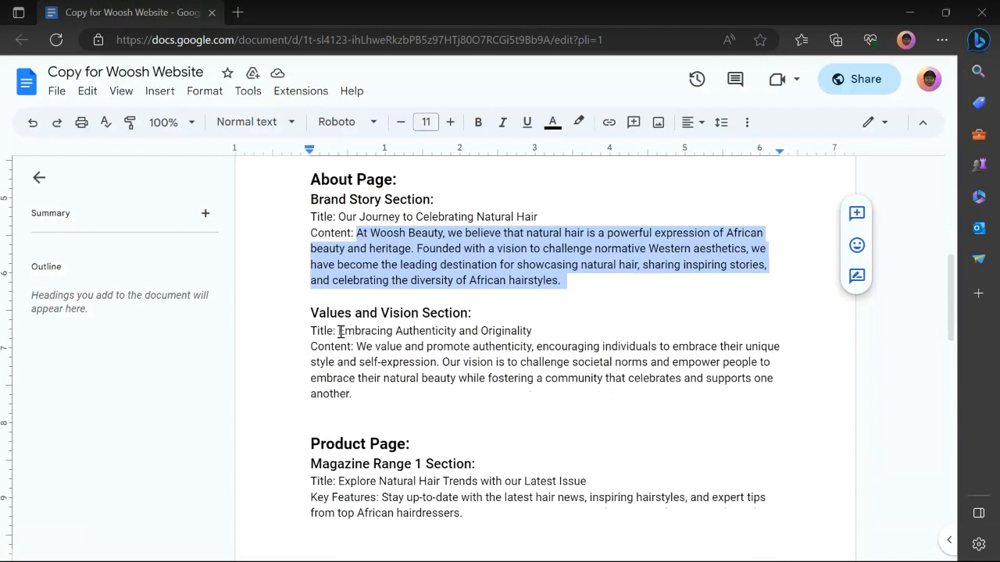
pyautogui.moveTo(340, 331); pyautogui.dragTo(530, 331)
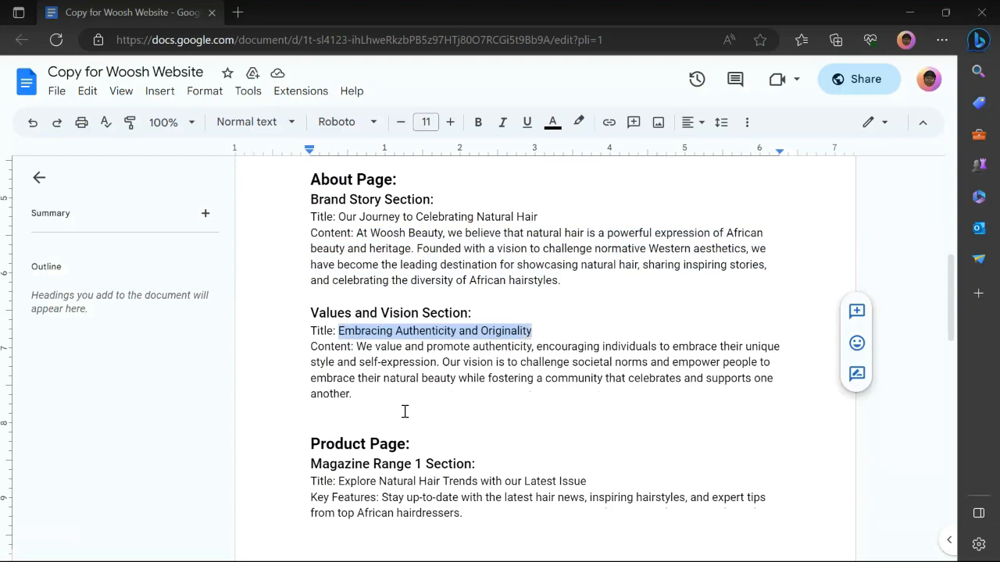
pyautogui.moveTo(405, 559)
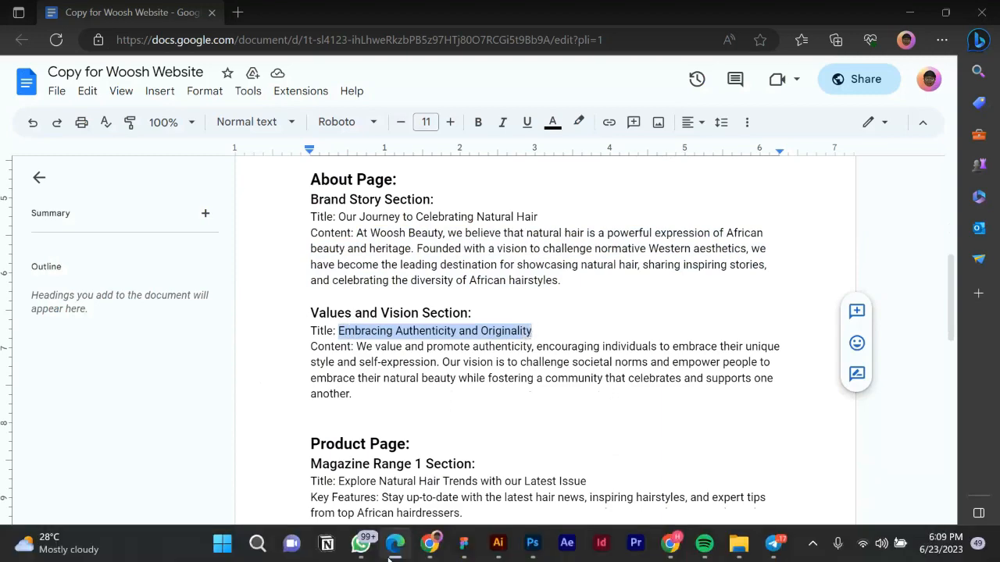
pyautogui.click(463, 545)
pyautogui.scroll(-5, 464, 297)
# Move the loose dreadlocks image aside and place Desktop - 2 left of Desktop - 3.
pyautogui.click(663, 331)
pyautogui.moveTo(663, 331); pyautogui.dragTo(745, 382)
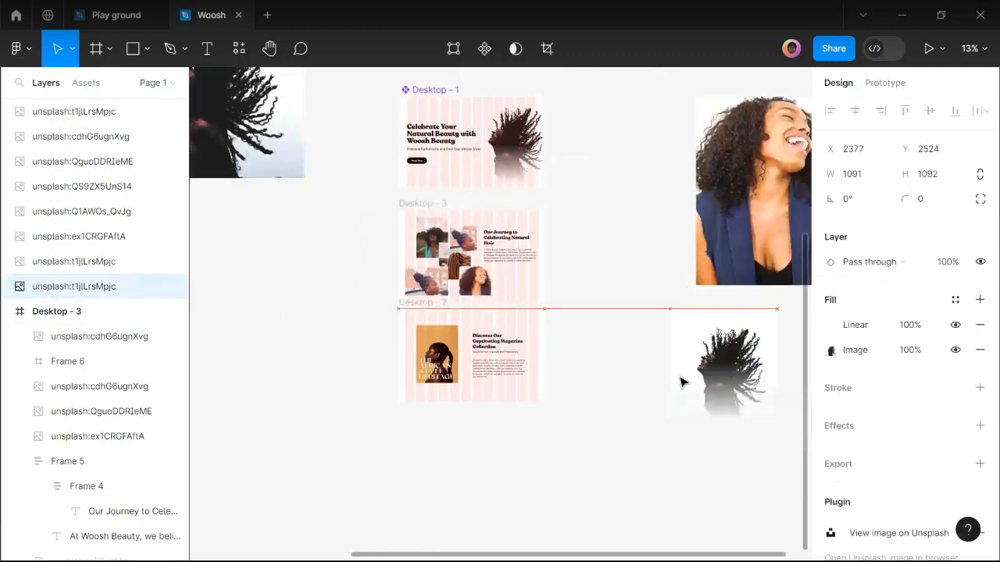
pyautogui.moveTo(422, 315); pyautogui.dragTo(227, 235)
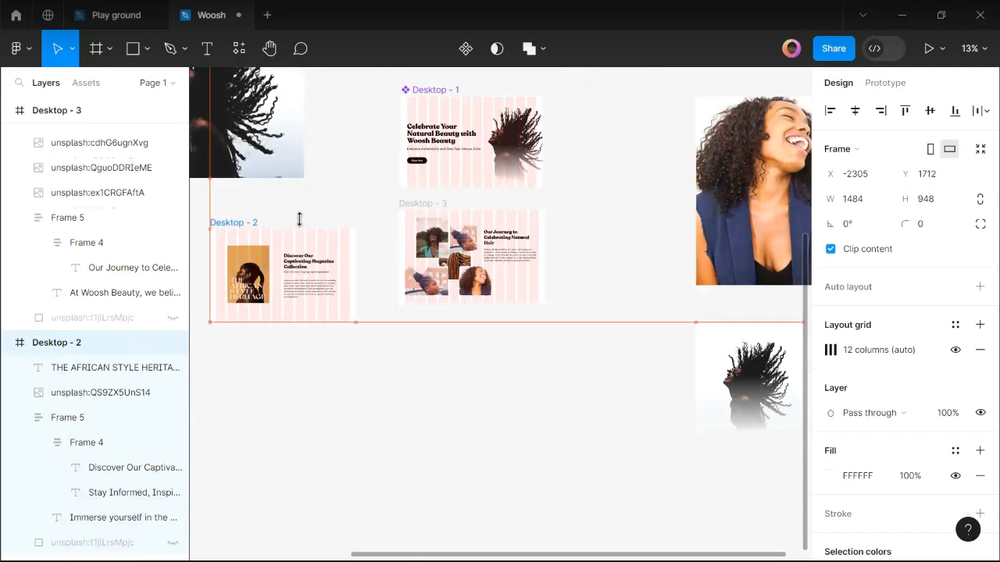
# Duplicate Desktop - 3 below itself and delete the copy's photos, keeping only the text block.
pyautogui.click(445, 203)
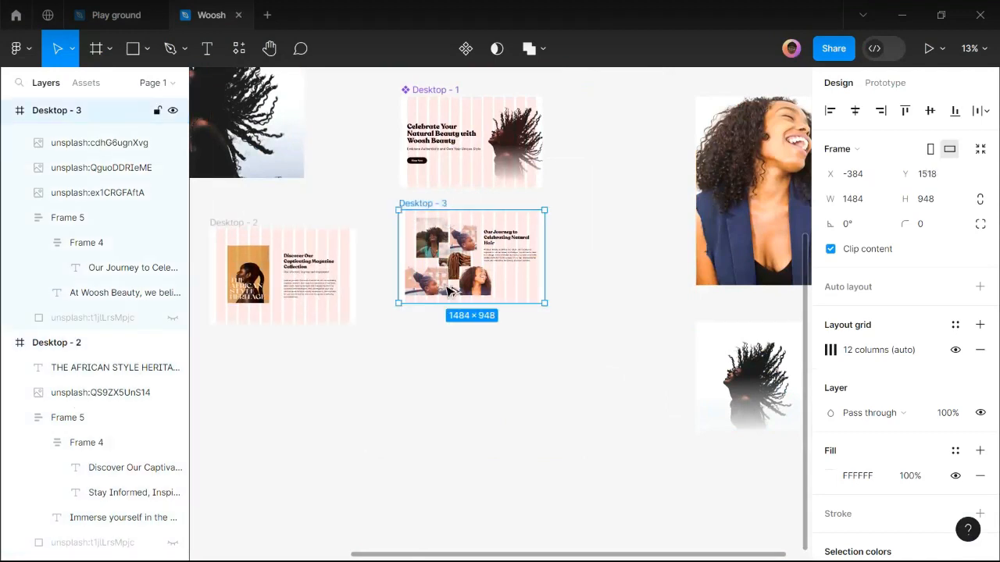
pyautogui.hotkey('ctrl', 'd')
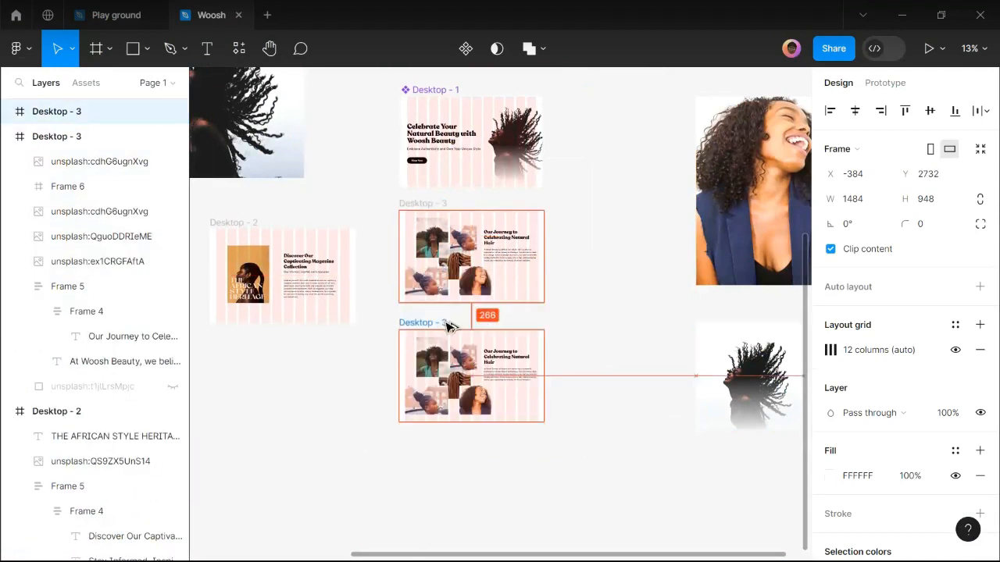
pyautogui.scroll(2, 460, 433)
pyautogui.moveTo(351, 313); pyautogui.dragTo(474, 400)
pyautogui.press('Delete')
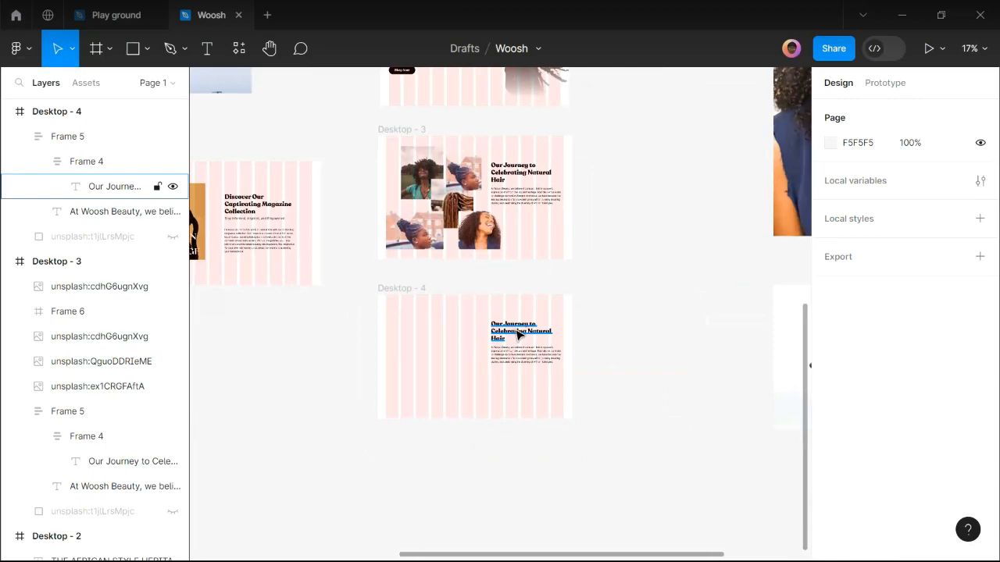
pyautogui.scroll(2, 518, 335)
pyautogui.click(519, 335)
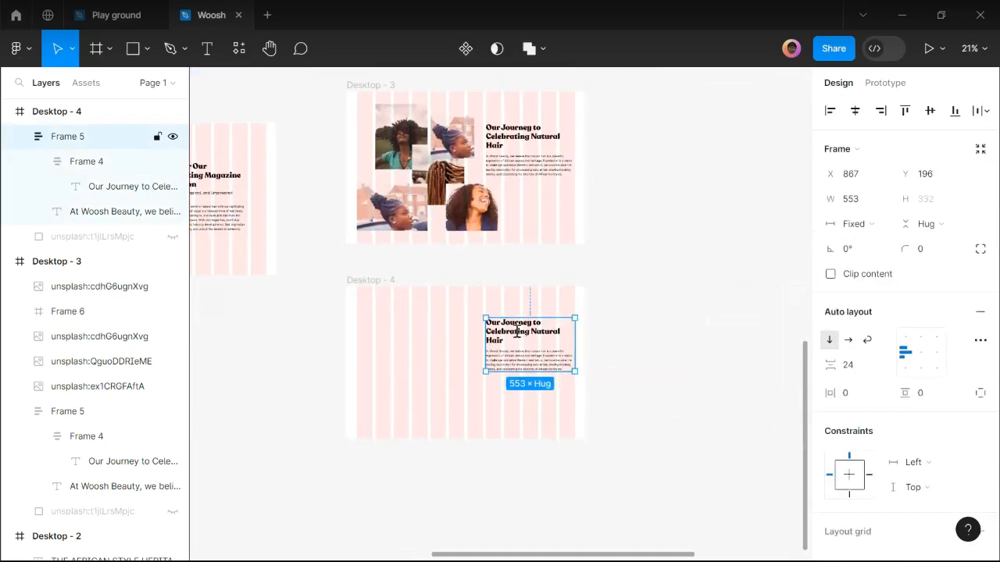
pyautogui.doubleClick(518, 333)
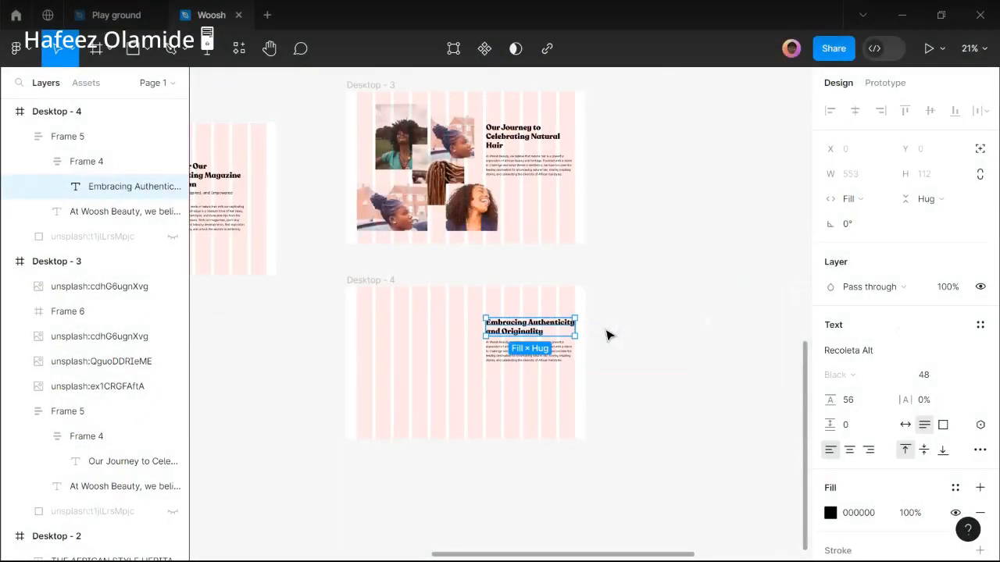
# Paste the Values and Vision paragraph into Desktop - 4's body text under 'Embracing Authenticity and Originality'.
pyautogui.scroll(4, 608, 336)
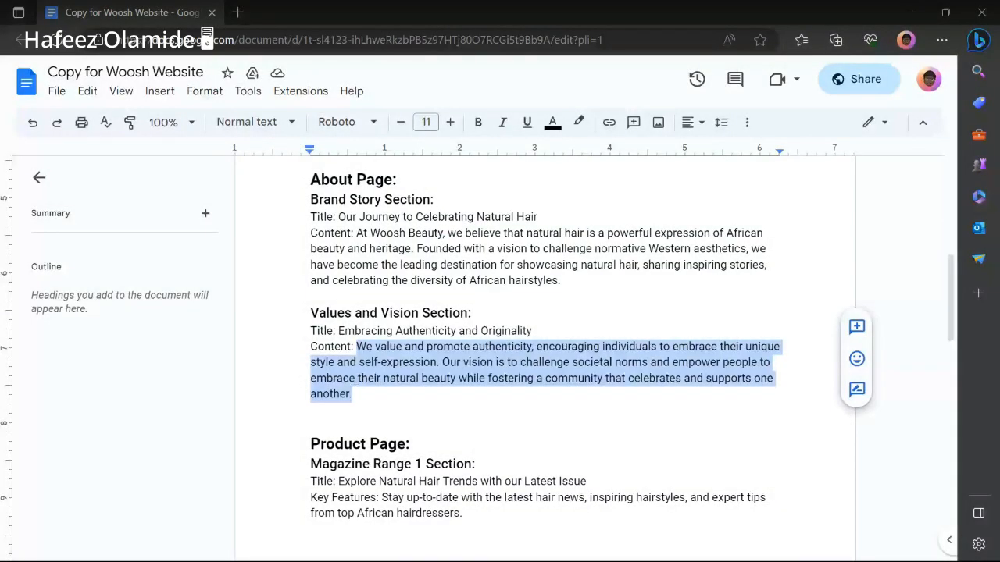
pyautogui.click(460, 546)
pyautogui.doubleClick(487, 368)
pyautogui.write('We value and promote authenticity, encouraging individuals to embrace their unique style and self-expression. Our vision is to challenge societal norms and empower people to embrace their natural beauty while fostering a community that celebrates and supports one another.')
pyautogui.click(609, 364)
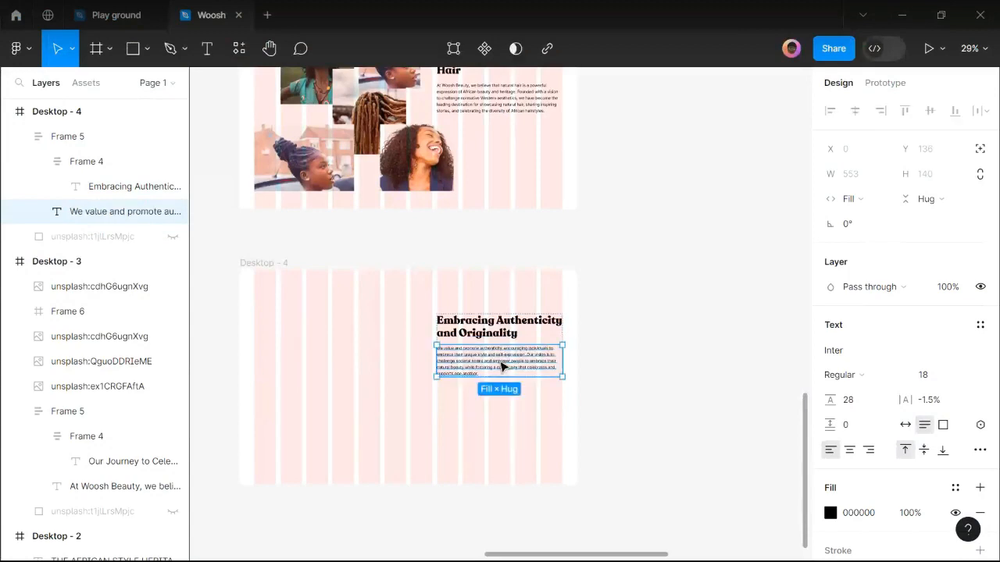
pyautogui.keyDown('ctrl'); pyautogui.scroll(3, 502, 367); pyautogui.keyUp('ctrl')
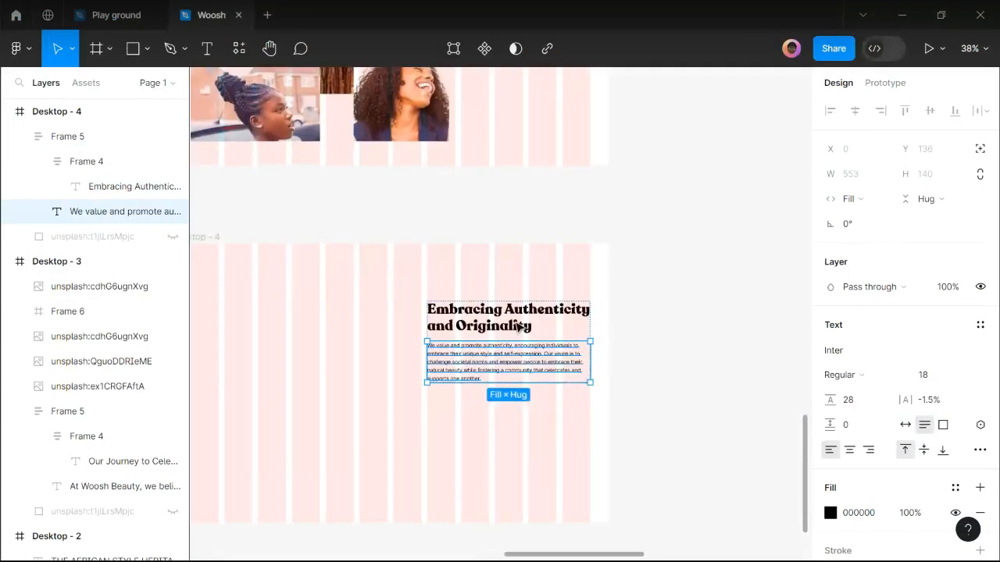
# Move Desktop - 4's Embracing Authenticity text block left to X 64, Y 196.
pyautogui.press('Escape')
pyautogui.click(519, 325)
pyautogui.keyDown('ctrl'); pyautogui.scroll(-2, 516, 325); pyautogui.keyUp('ctrl')
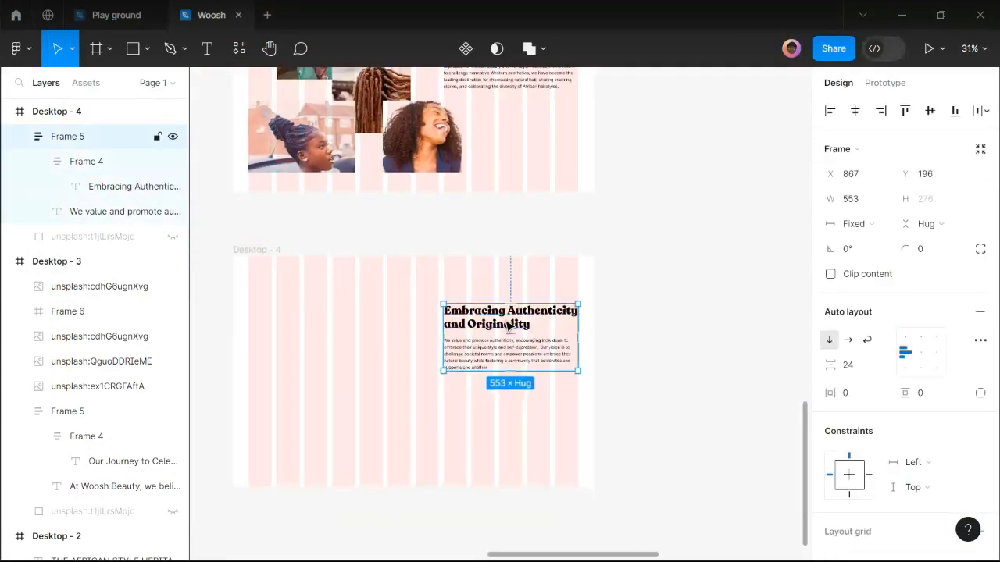
pyautogui.moveTo(503, 324); pyautogui.dragTo(319, 323)
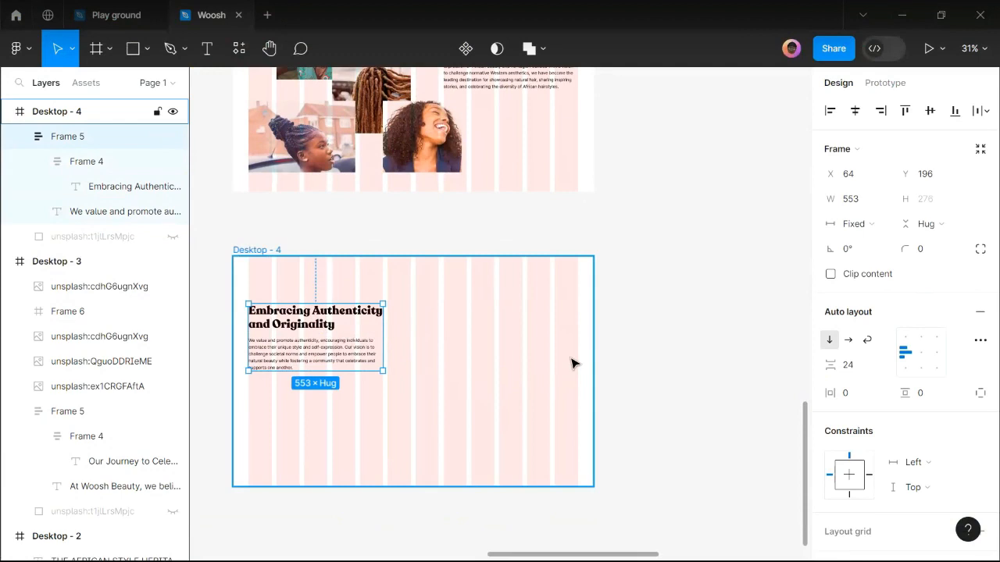
pyautogui.keyDown('ctrl'); pyautogui.scroll(-2, 564, 361); pyautogui.keyUp('ctrl')
pyautogui.moveTo(441, 547)
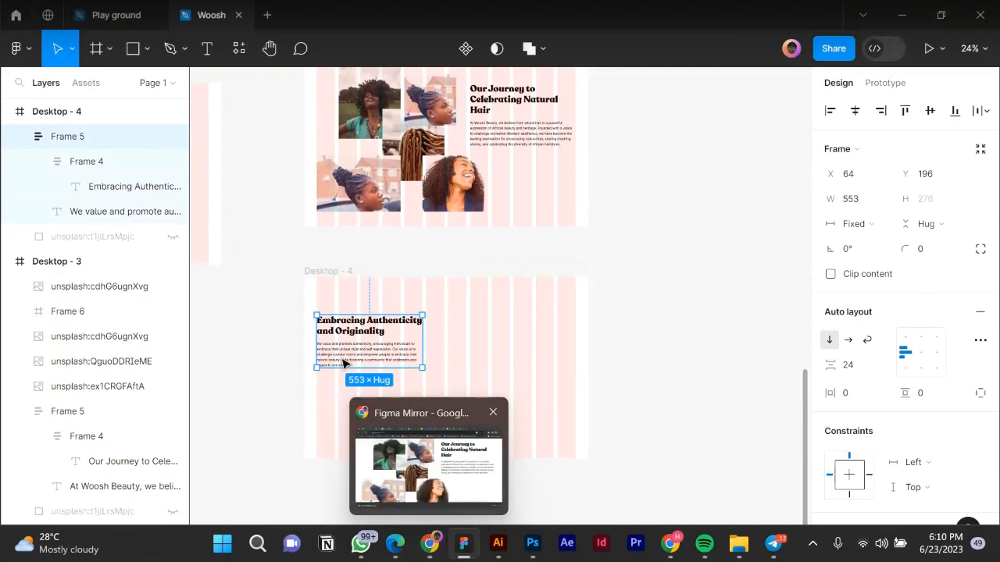
pyautogui.scroll(3, 336, 361)
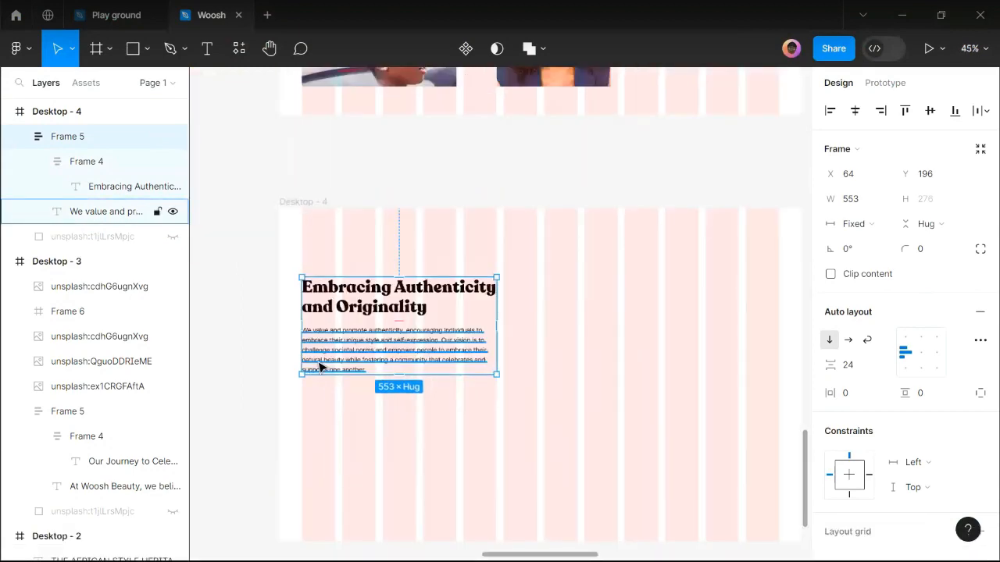
pyautogui.scroll(2, 319, 368)
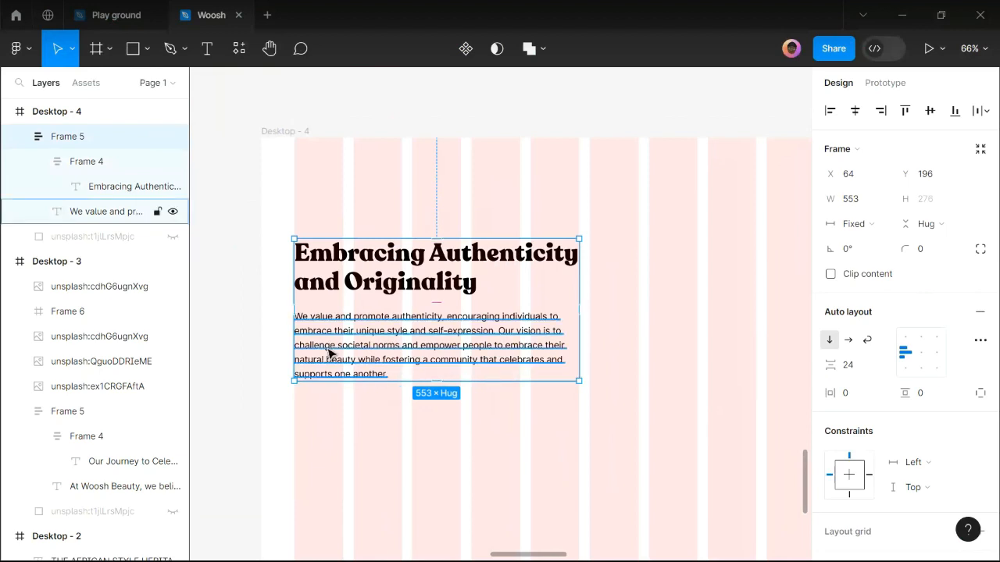
pyautogui.scroll(-3, 323, 345)
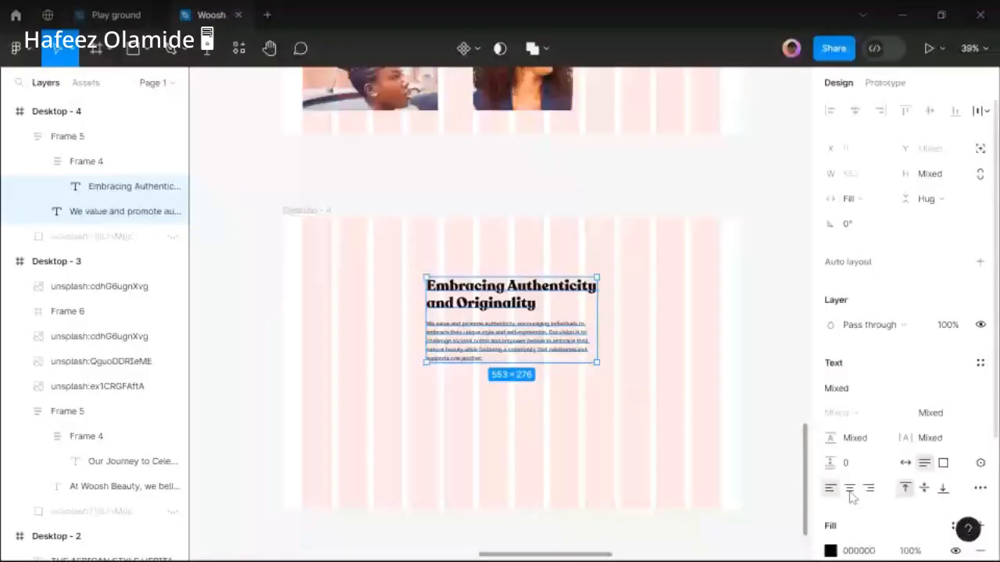
# Centre the Desktop - 4 text, widen its block to 1126 and raise it to Y 117.
pyautogui.click(850, 491)
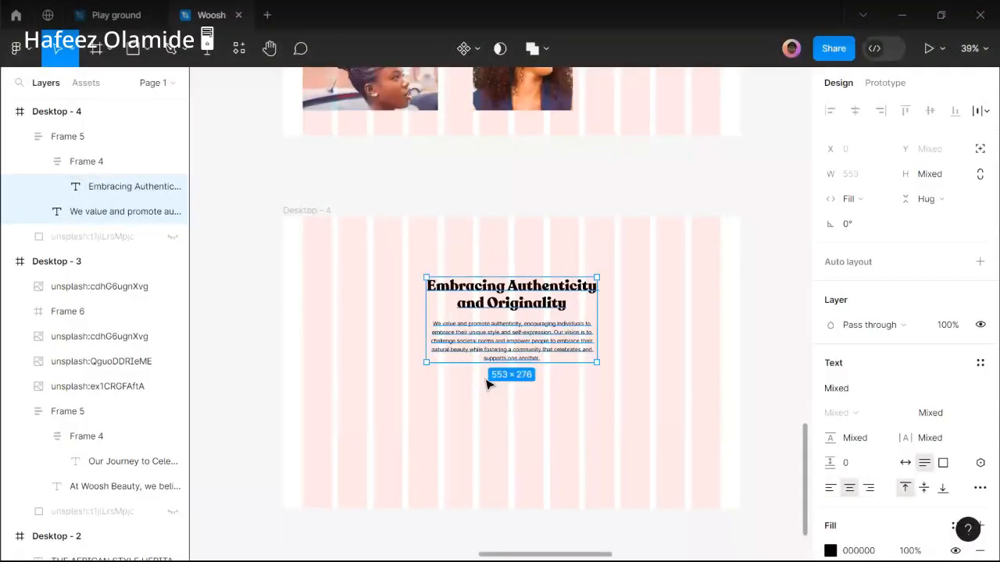
pyautogui.click(408, 331)
pyautogui.click(473, 305)
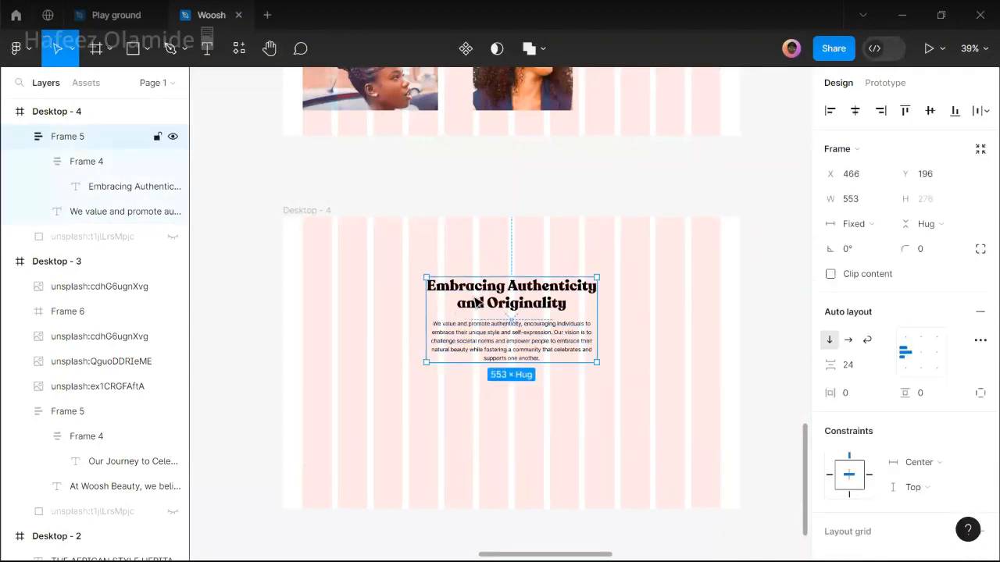
pyautogui.moveTo(386, 299); pyautogui.dragTo(337, 298)
pyautogui.moveTo(599, 298); pyautogui.dragTo(685, 296)
pyautogui.moveTo(566, 299); pyautogui.dragTo(567, 290)
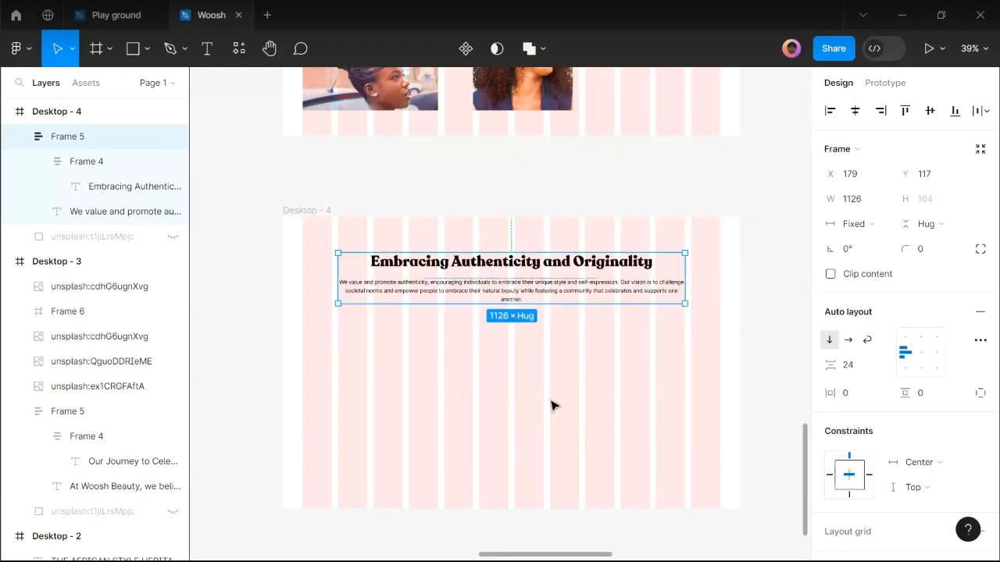
pyautogui.click(348, 355)
pyautogui.keyDown('ctrl'); pyautogui.scroll(3, 348, 390); pyautogui.keyUp('ctrl')
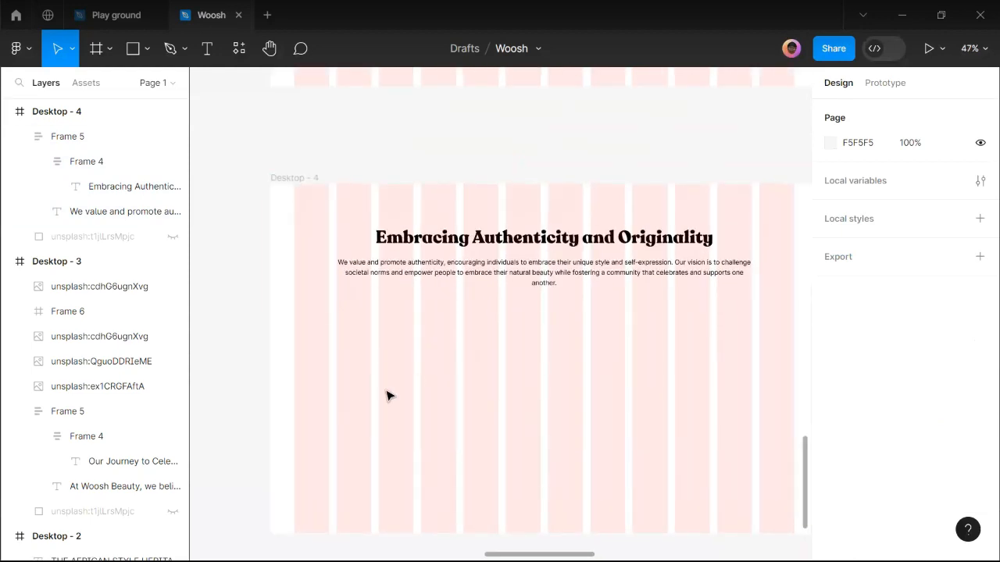
pyautogui.keyDown('ctrl'); pyautogui.scroll(-5, 431, 410); pyautogui.keyUp('ctrl')
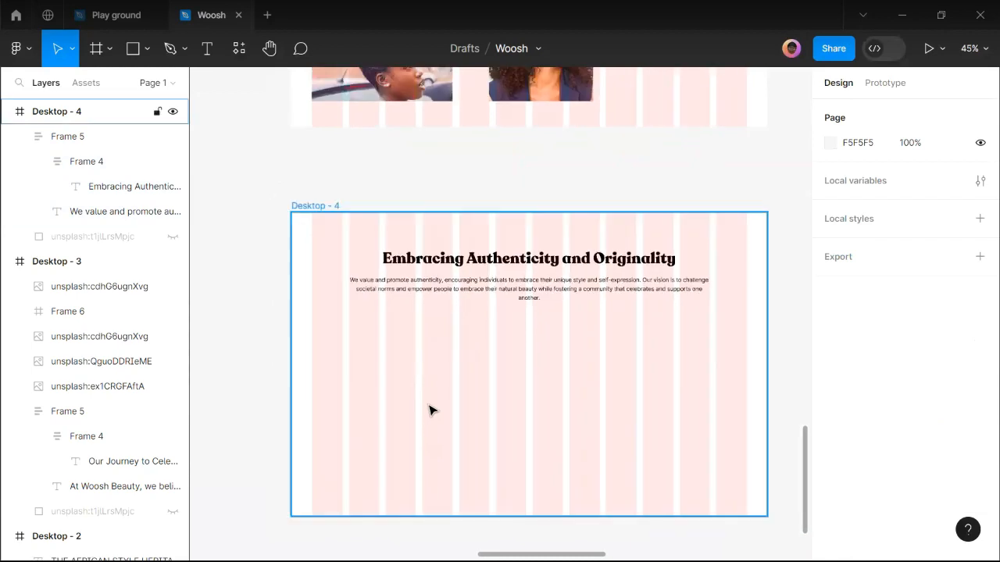
pyautogui.keyDown('ctrl'); pyautogui.scroll(-2, 483, 403); pyautogui.keyUp('ctrl')
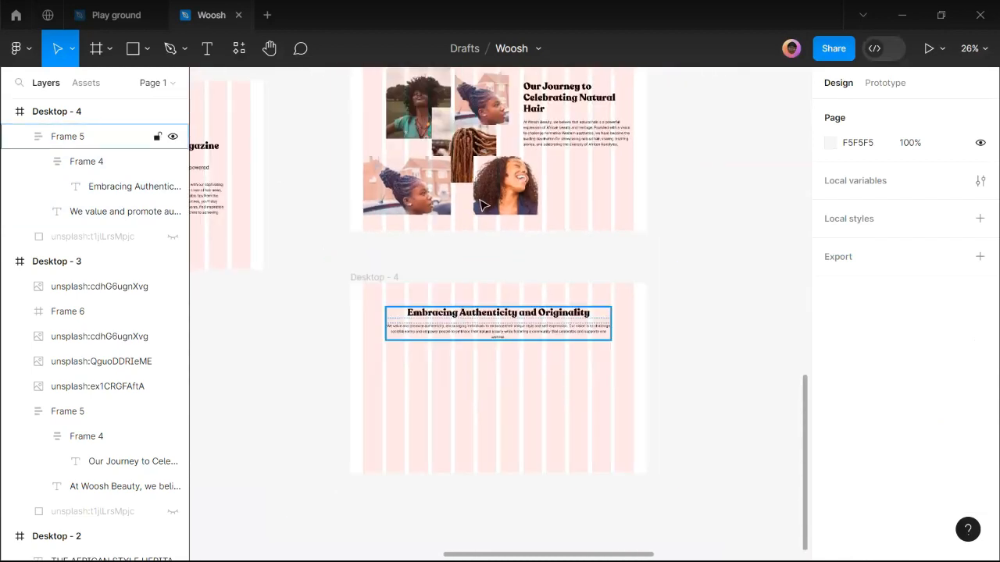
pyautogui.moveTo(485, 197); pyautogui.dragTo(422, 396)
pyautogui.keyDown('ctrl'); pyautogui.scroll(3, 422, 396); pyautogui.keyUp('ctrl')
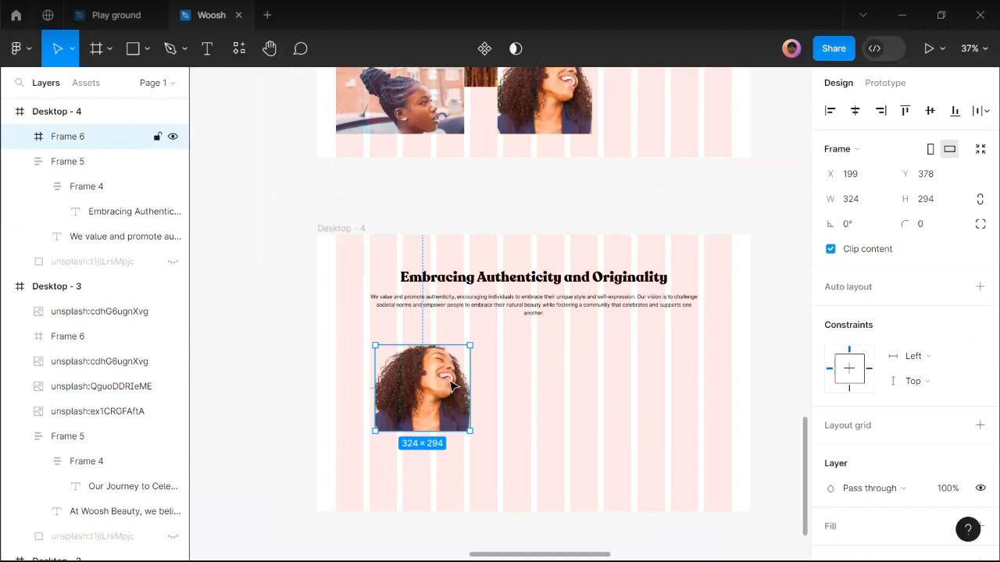
pyautogui.press('Delete')
pyautogui.moveTo(404, 554)
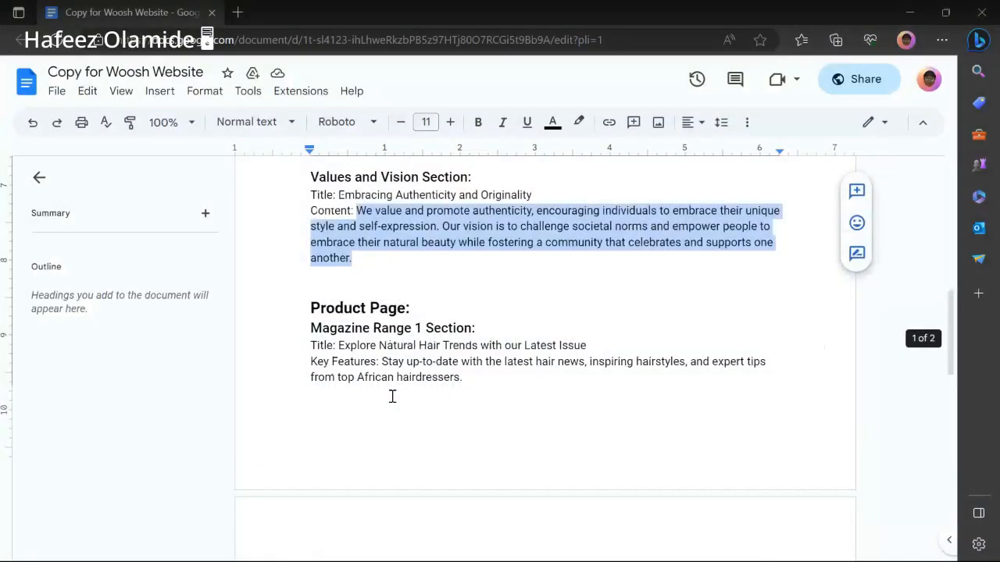
# Scroll through the Copy for Woosh Website document, then go back to the Woosh design.
pyautogui.scroll(5, 391, 395)
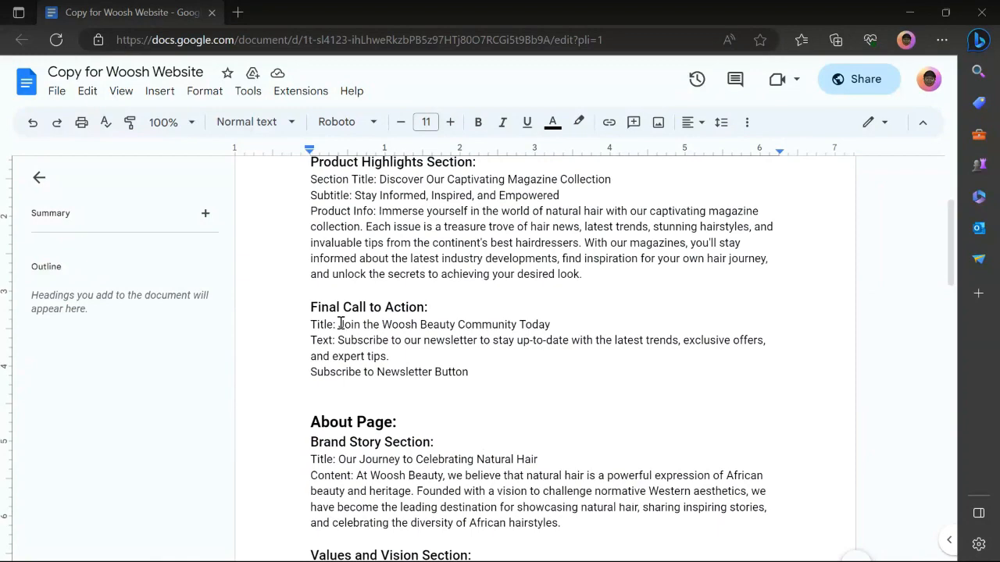
pyautogui.scroll(-4, 357, 382)
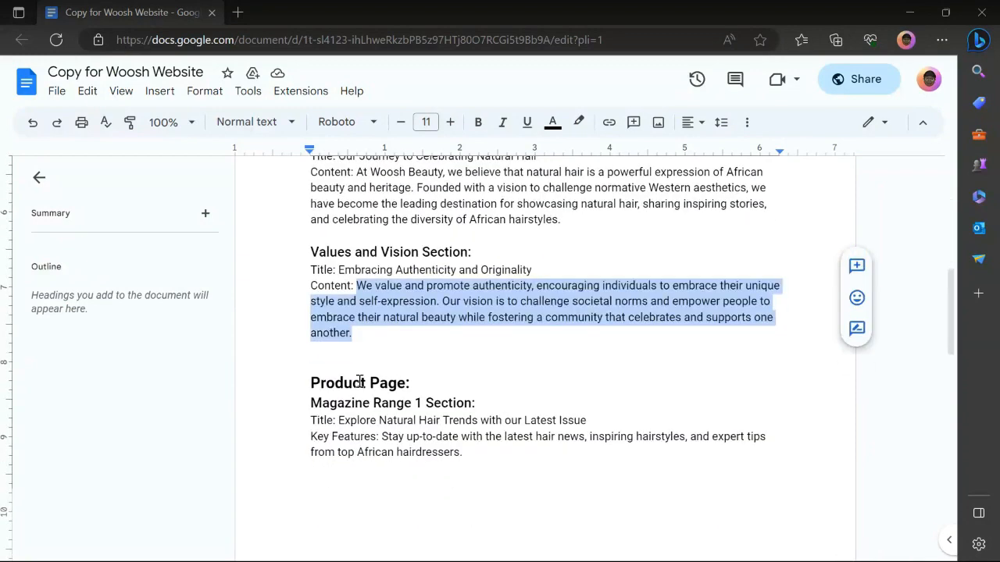
pyautogui.scroll(4, 359, 381)
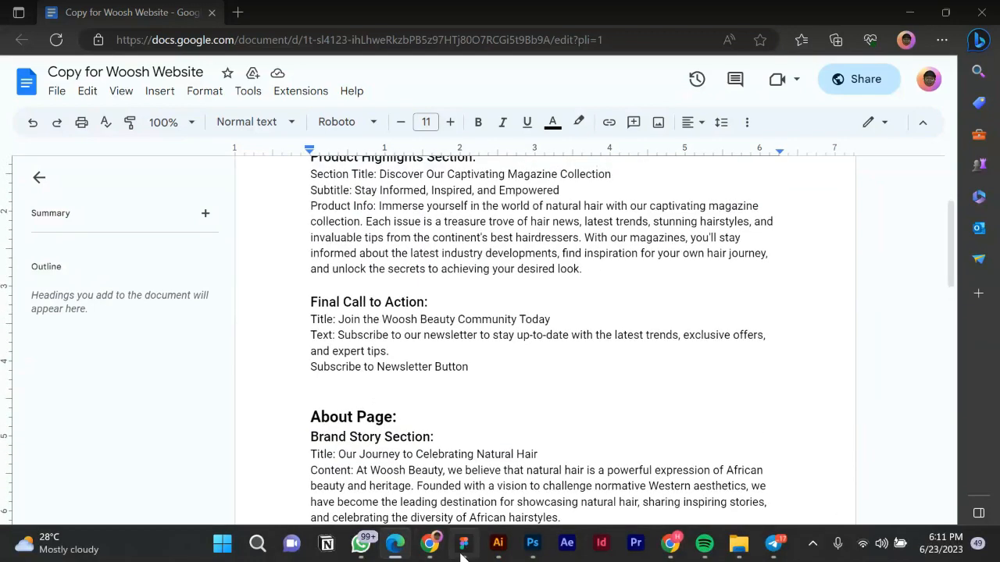
pyautogui.click(463, 547)
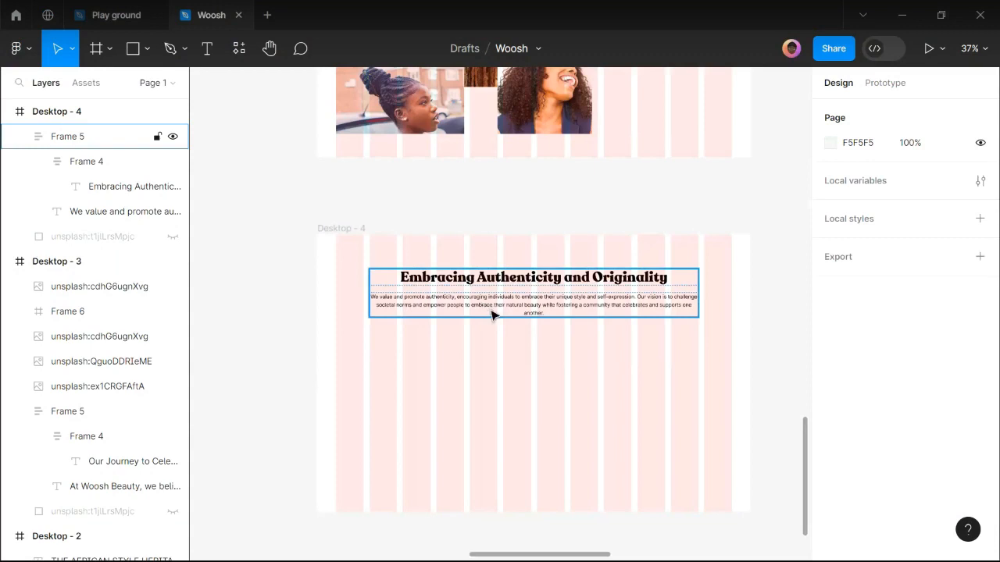
# Select the Our Journey text block in Desktop - 3 and shift it upward.
pyautogui.scroll(1, 654, 370)
pyautogui.click(655, 369)
pyautogui.scroll(5, 655, 369)
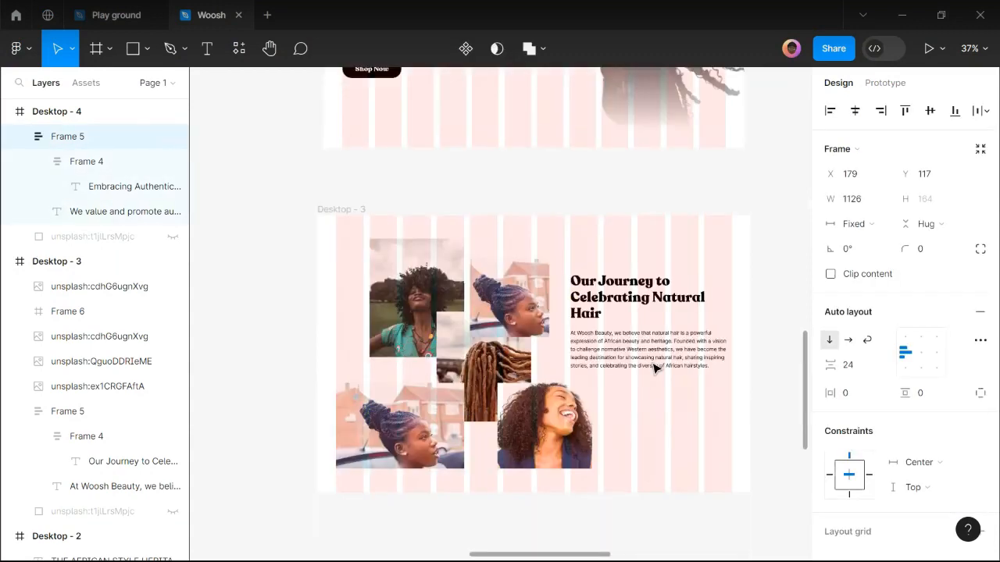
pyautogui.scroll(-1, 654, 369)
pyautogui.scroll(-2, 655, 369)
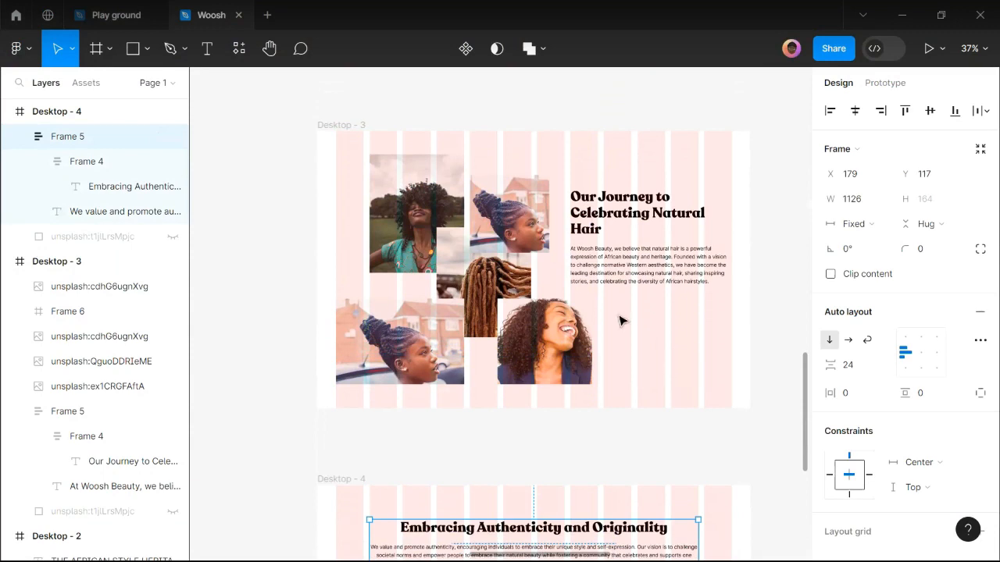
pyautogui.click(637, 245)
pyautogui.scroll(2, 638, 246)
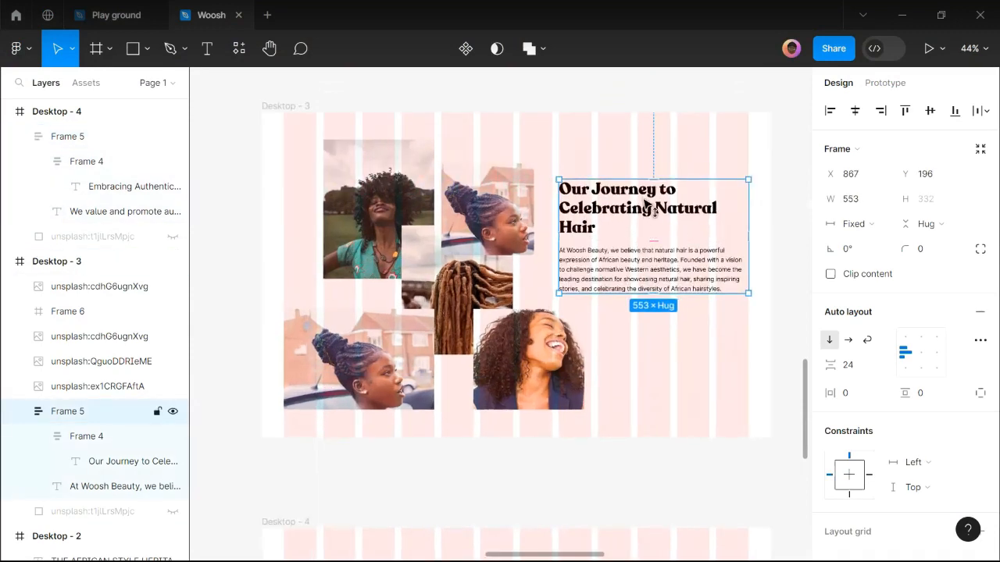
pyautogui.hotkey('ctrl', 'z')
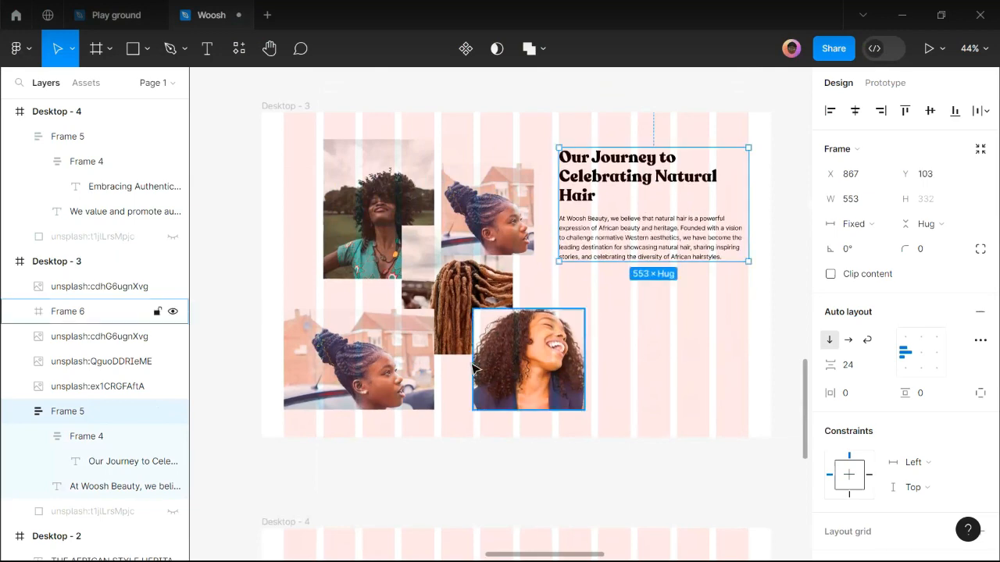
pyautogui.scroll(-3, 458, 520)
# Copy the Embracing Authenticity block into Desktop - 3 and narrow it from the right.
pyautogui.click(442, 525)
pyautogui.moveTo(442, 525); pyautogui.dragTo(589, 351)
pyautogui.click(967, 388)
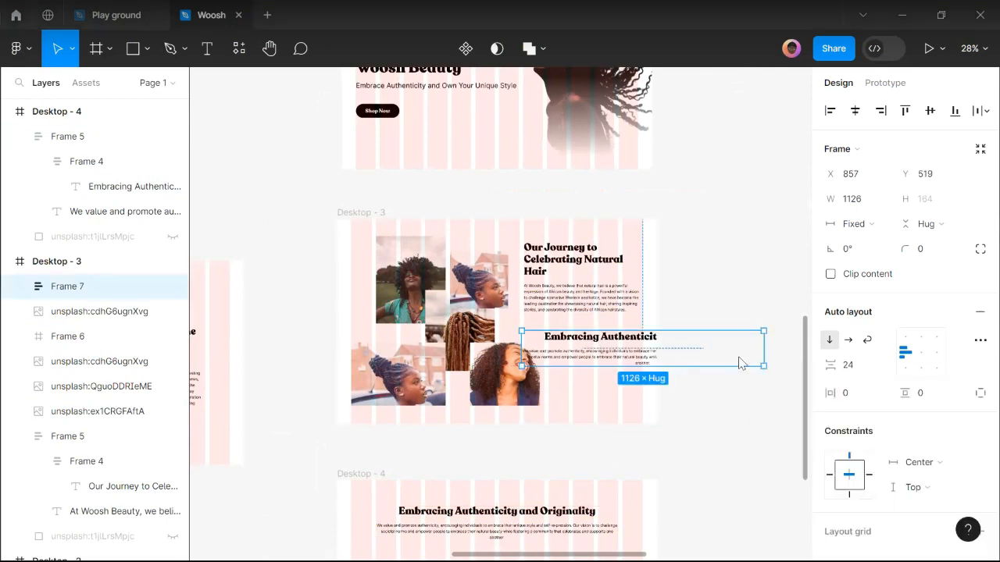
pyautogui.moveTo(767, 347); pyautogui.dragTo(638, 361)
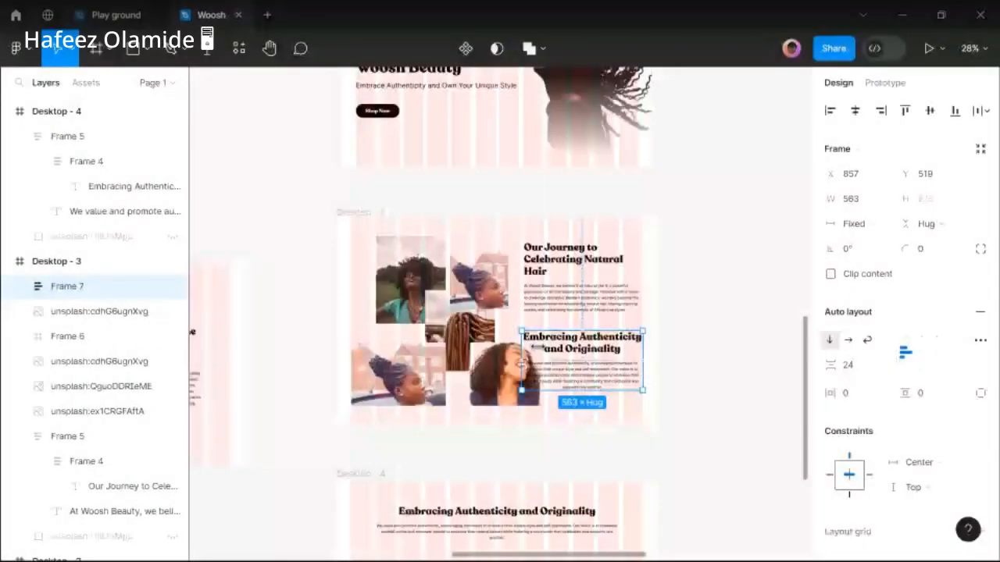
# Narrow the Embracing Authenticity copy further, then delete it and undo the deletion.
pyautogui.moveTo(517, 344); pyautogui.dragTo(549, 346)
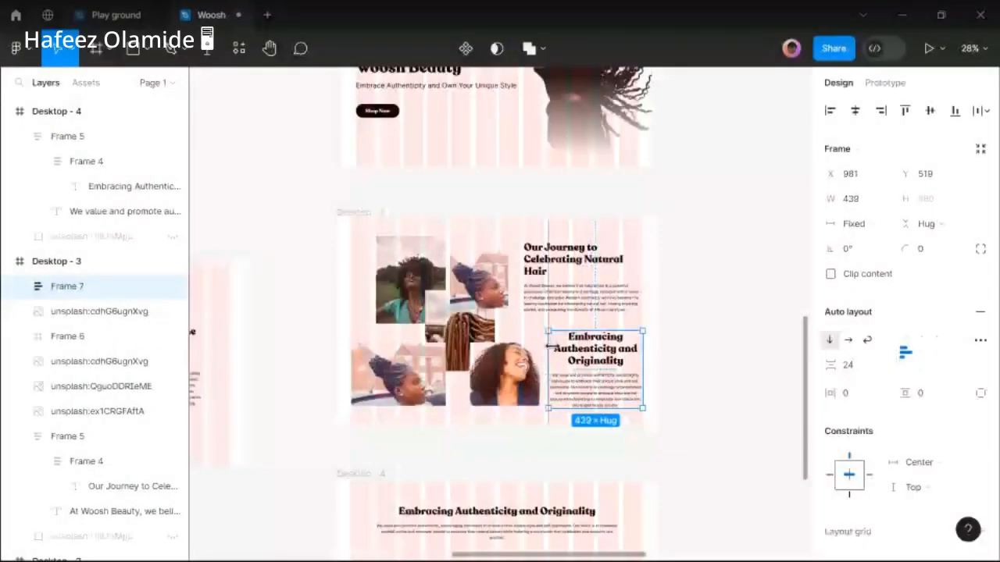
pyautogui.press('Delete')
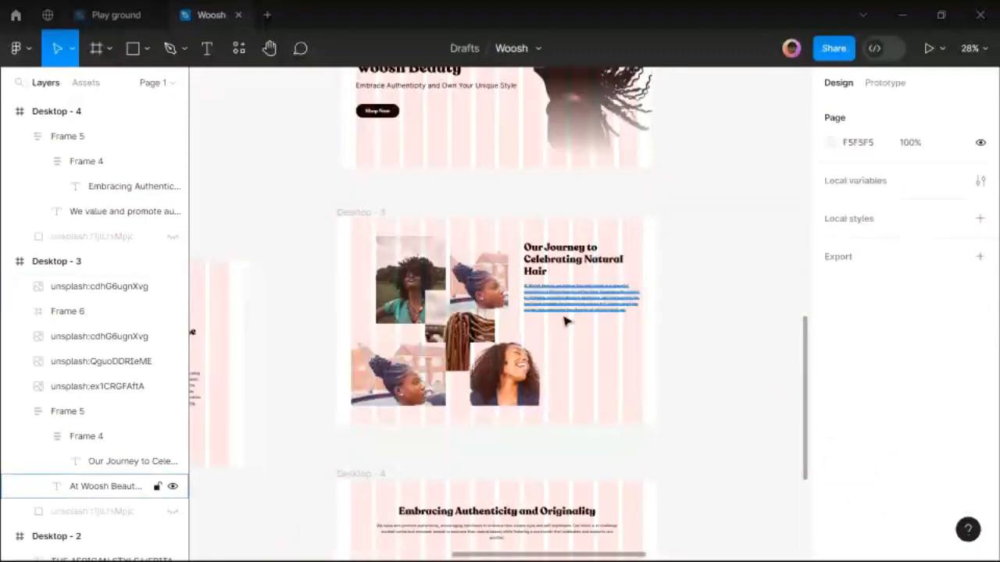
pyautogui.hotkey('ctrl', 'z')
# Undo the copy and return the Our Journey block to its original height in Desktop - 3.
pyautogui.hotkey('ctrl', 'z')
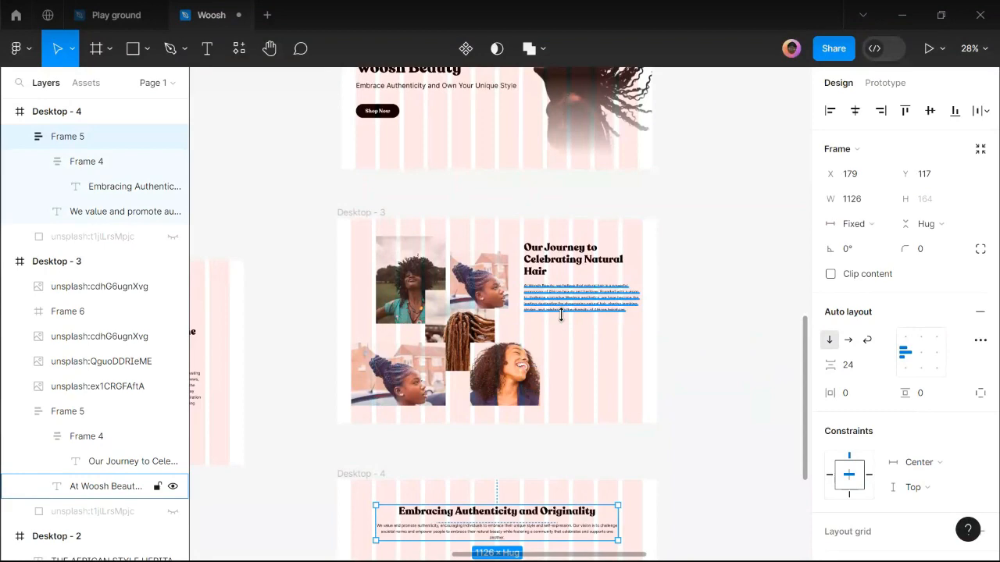
pyautogui.click(561, 314)
pyautogui.hotkey('ctrl', 'z')
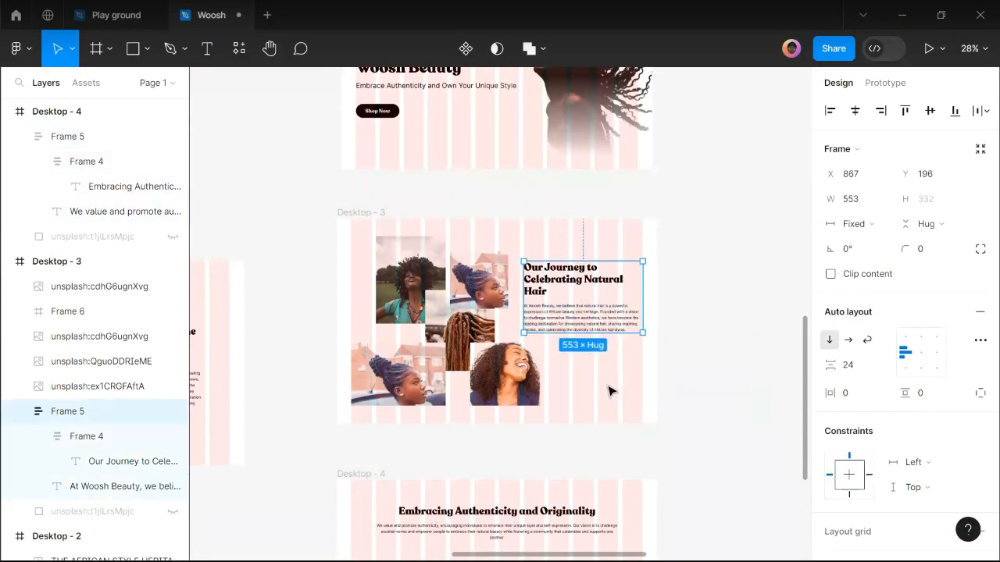
pyautogui.click(574, 394)
pyautogui.scroll(-1, 574, 394)
pyautogui.scroll(-2, 562, 395)
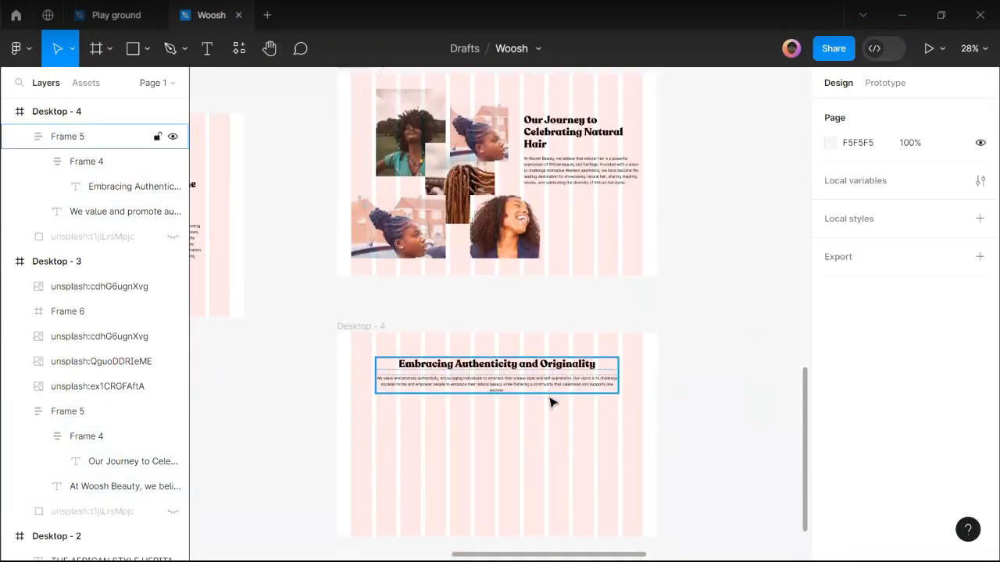
pyautogui.scroll(-1, 551, 400)
pyautogui.scroll(-1, 551, 401)
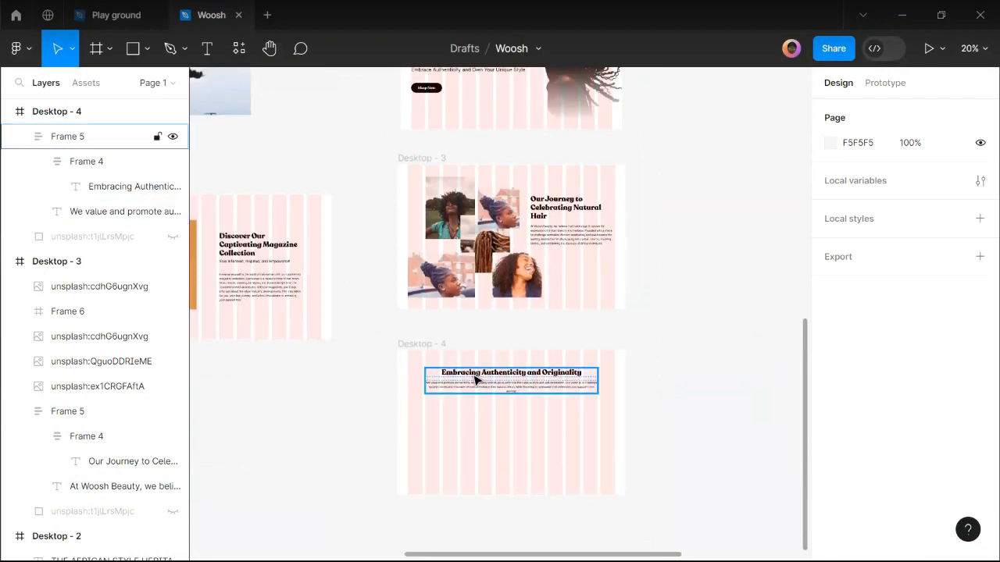
pyautogui.scroll(4, 505, 409)
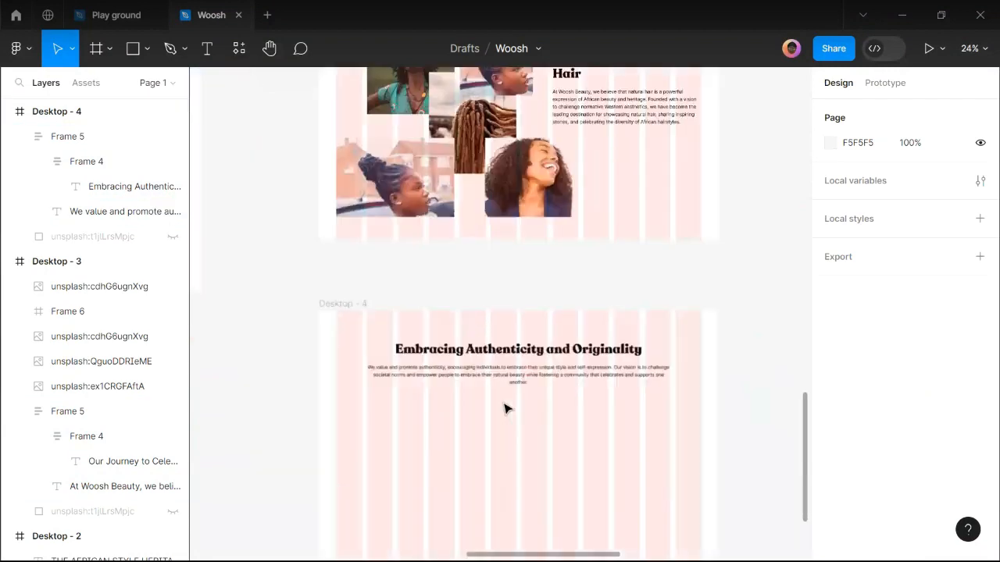
pyautogui.scroll(-1, 483, 416)
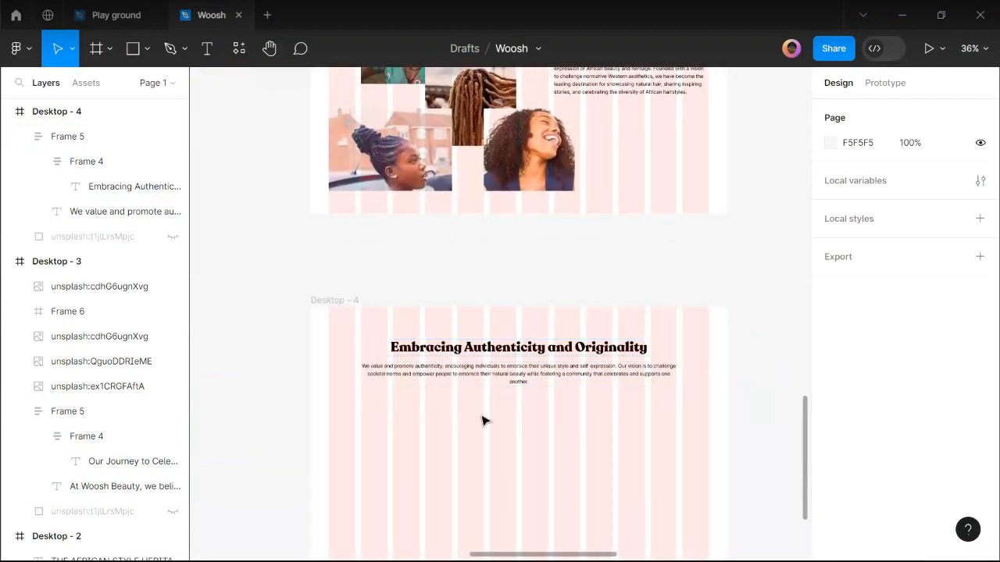
pyautogui.moveTo(428, 559)
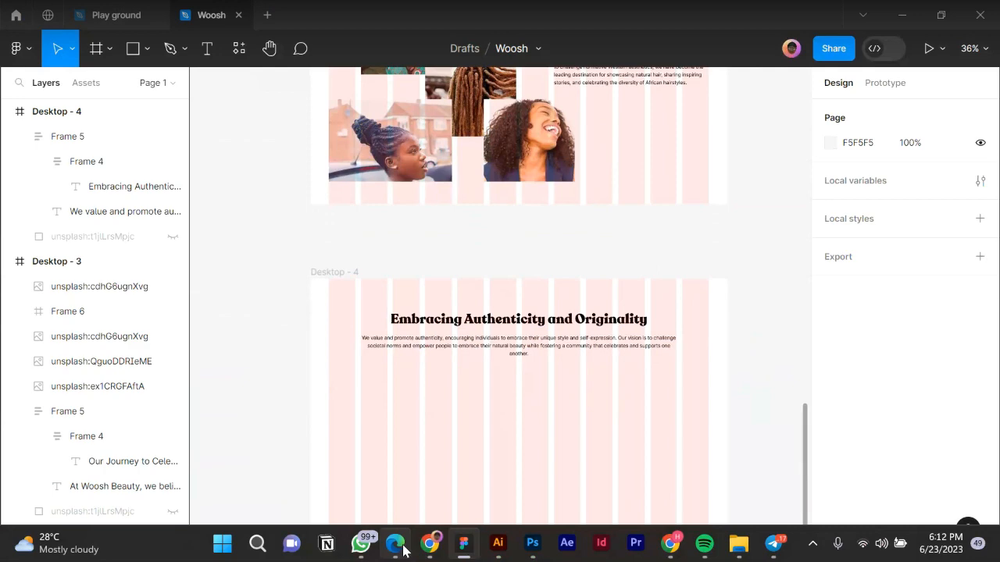
# Scroll the Woosh website copy document to the Product Page's Magazine Range 1 section.
pyautogui.click(399, 547)
pyautogui.scroll(-2, 416, 372)
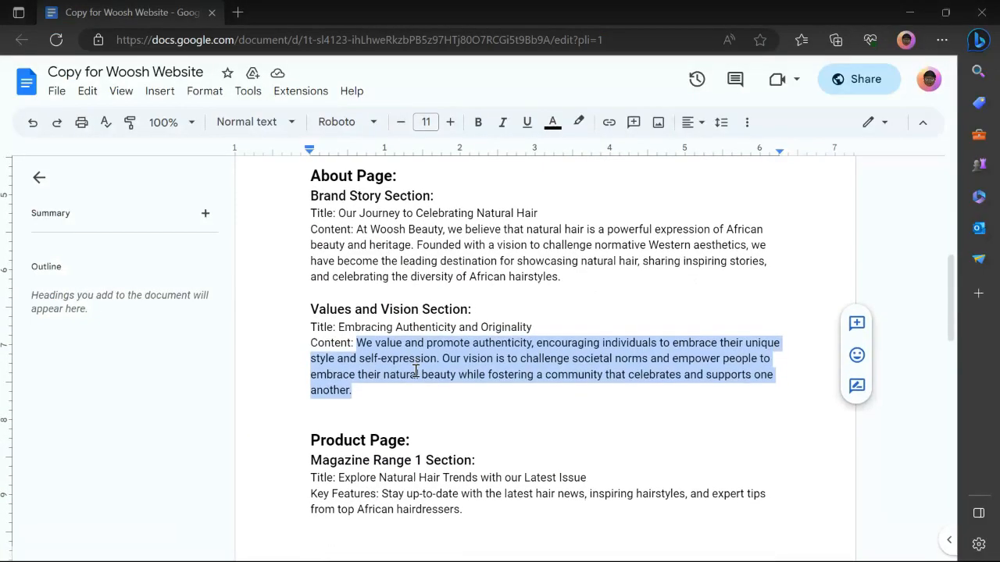
pyautogui.scroll(-2, 399, 386)
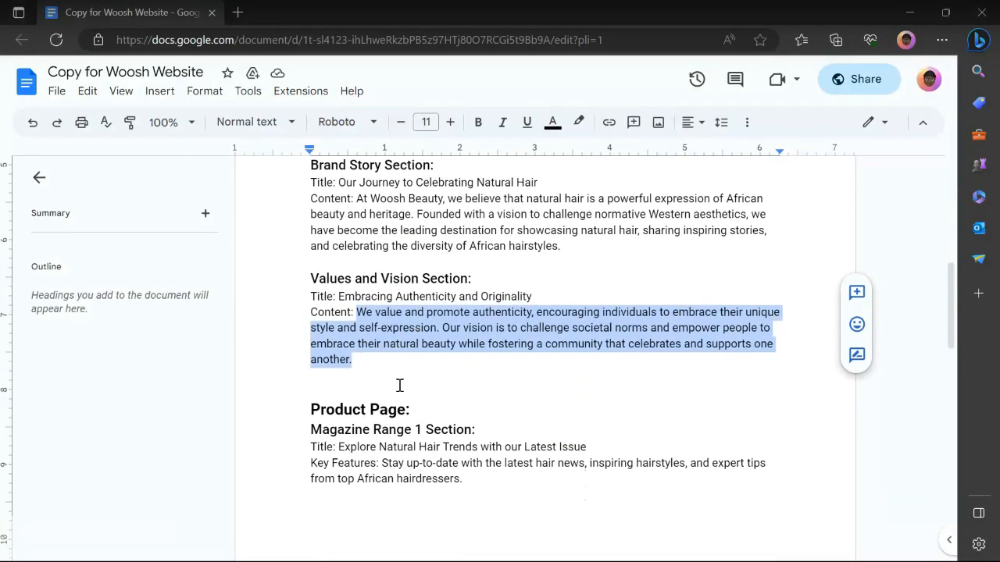
pyautogui.scroll(1, 369, 269)
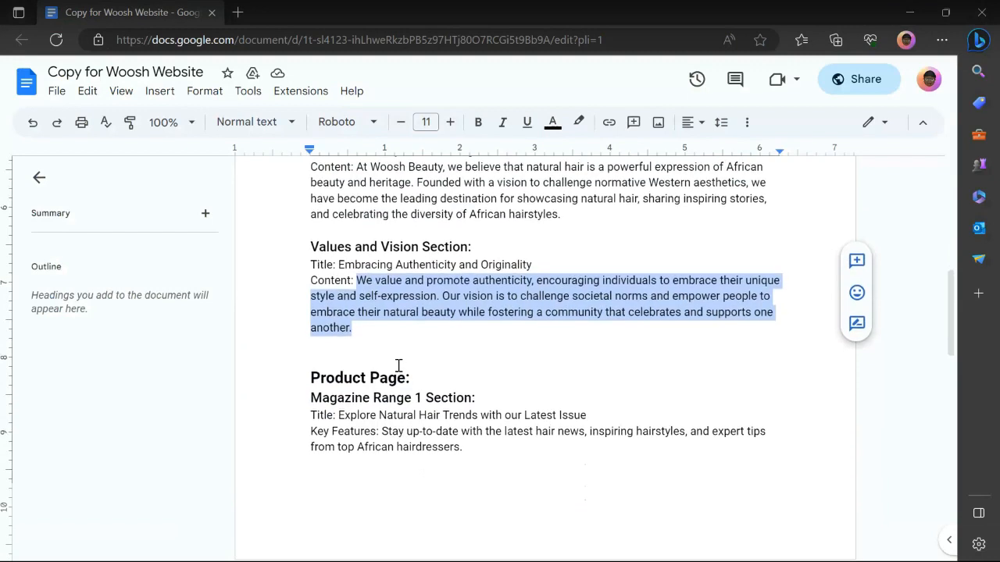
pyautogui.scroll(-2, 393, 384)
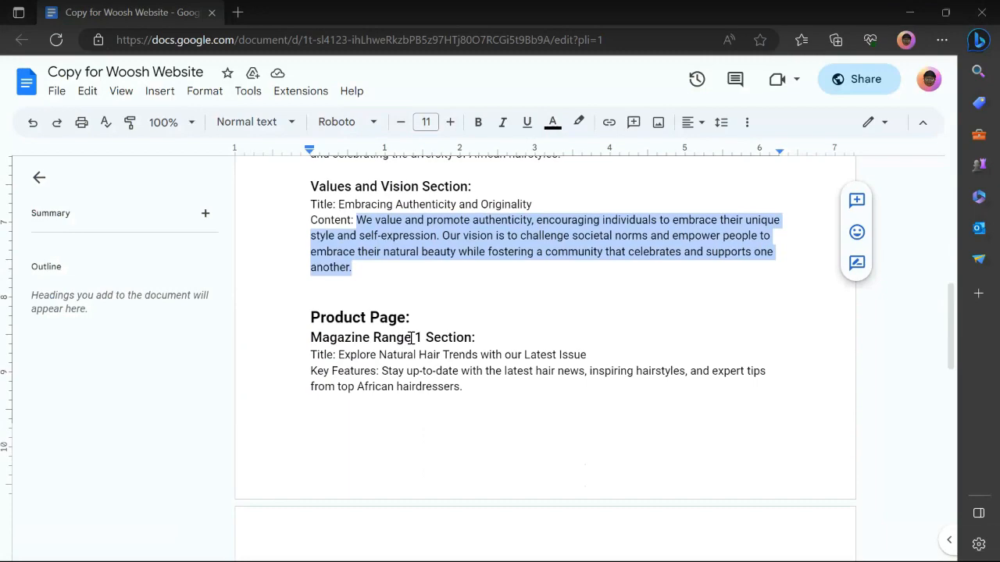
pyautogui.scroll(-5, 365, 363)
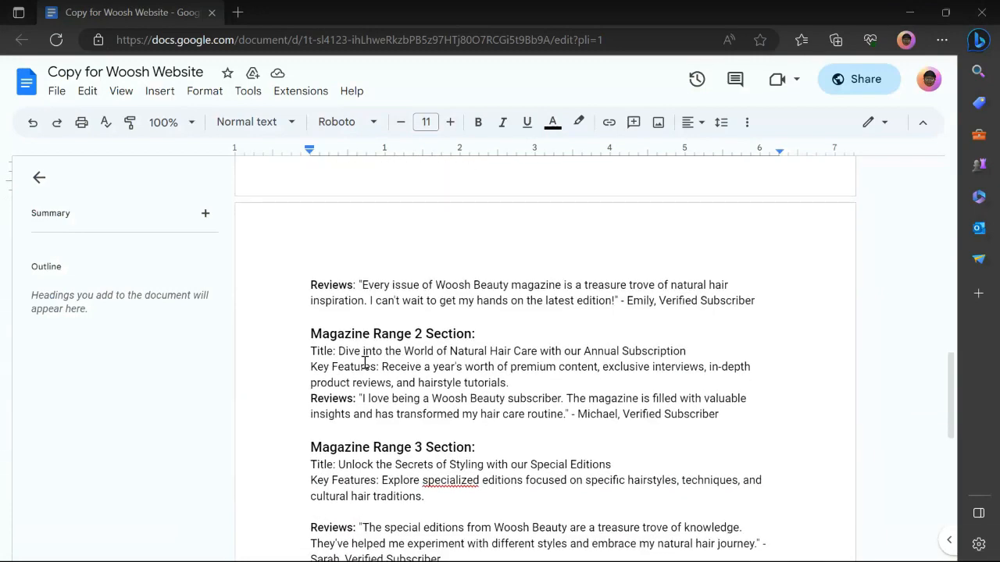
pyautogui.scroll(-2, 365, 363)
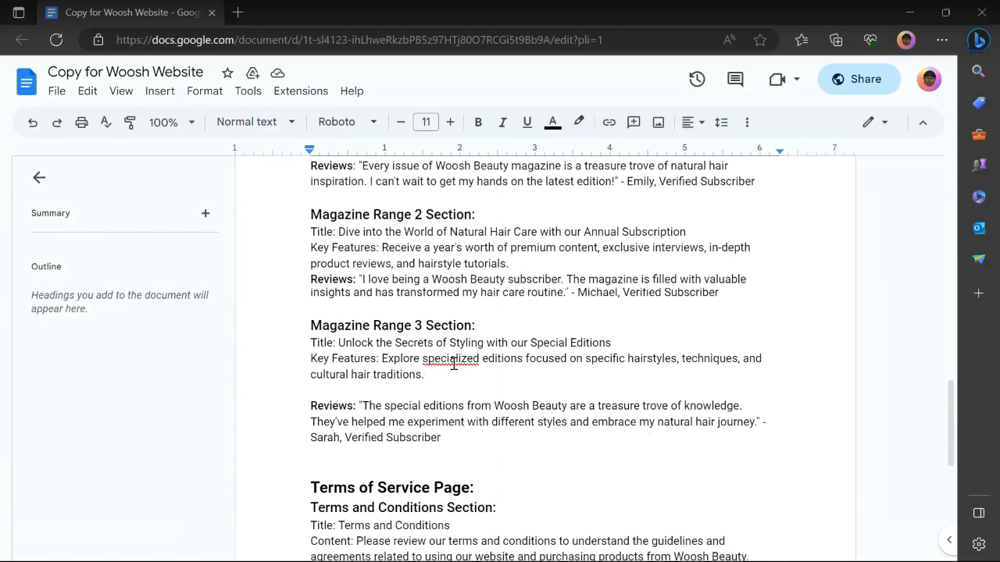
pyautogui.scroll(3, 453, 364)
pyautogui.scroll(4, 453, 364)
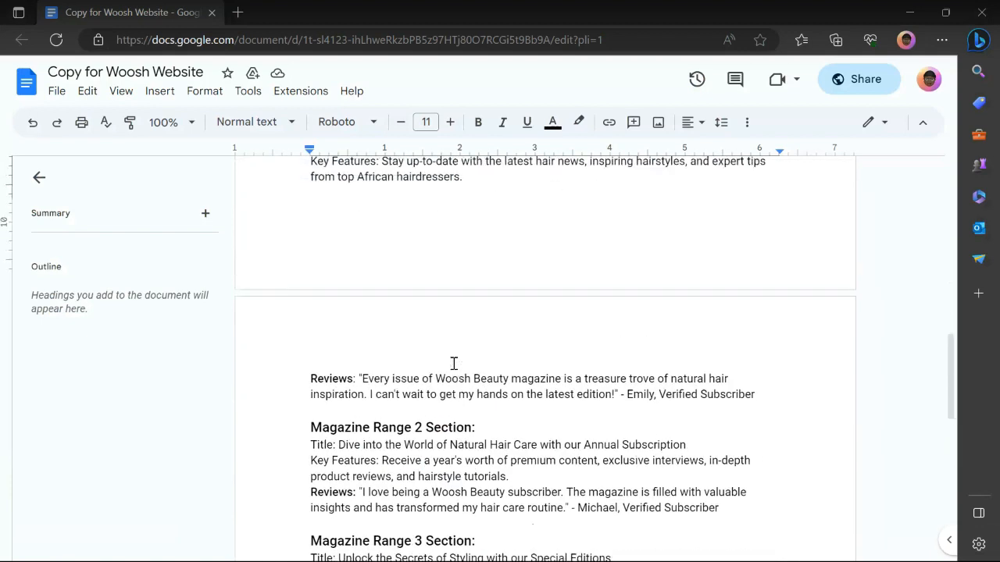
pyautogui.scroll(1, 386, 363)
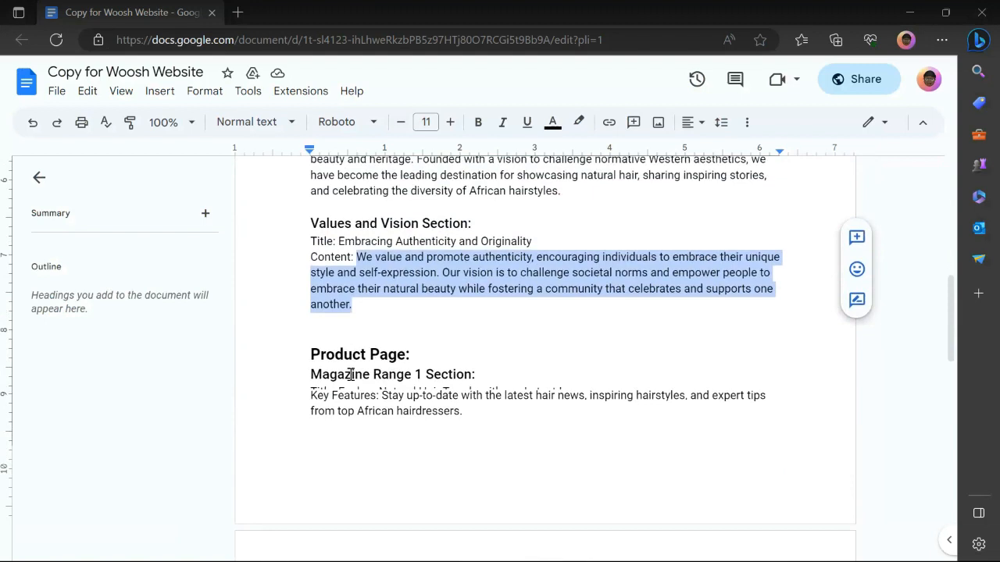
pyautogui.scroll(-1, 330, 373)
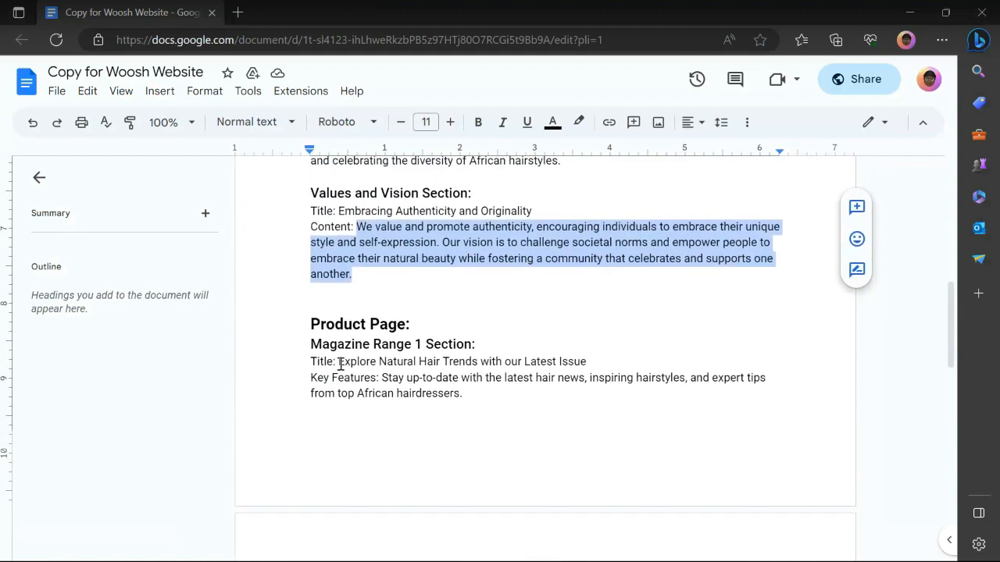
# Select the title 'Explore Natural Hair Trends with our Latest Issue', then return to Figma.
pyautogui.moveTo(339, 363); pyautogui.dragTo(461, 395)
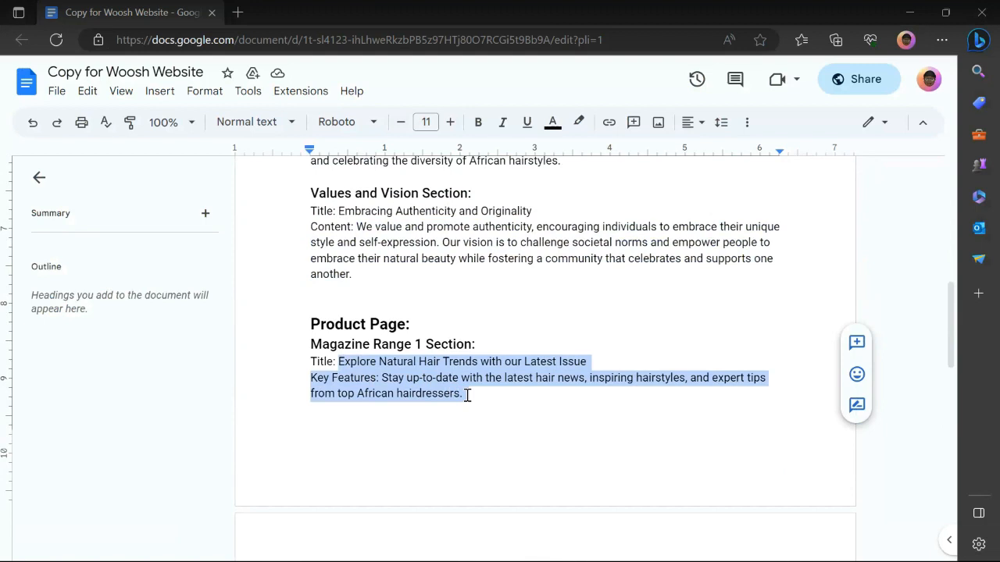
pyautogui.moveTo(469, 396); pyautogui.dragTo(592, 367)
pyautogui.hotkey('ctrl', 'c')
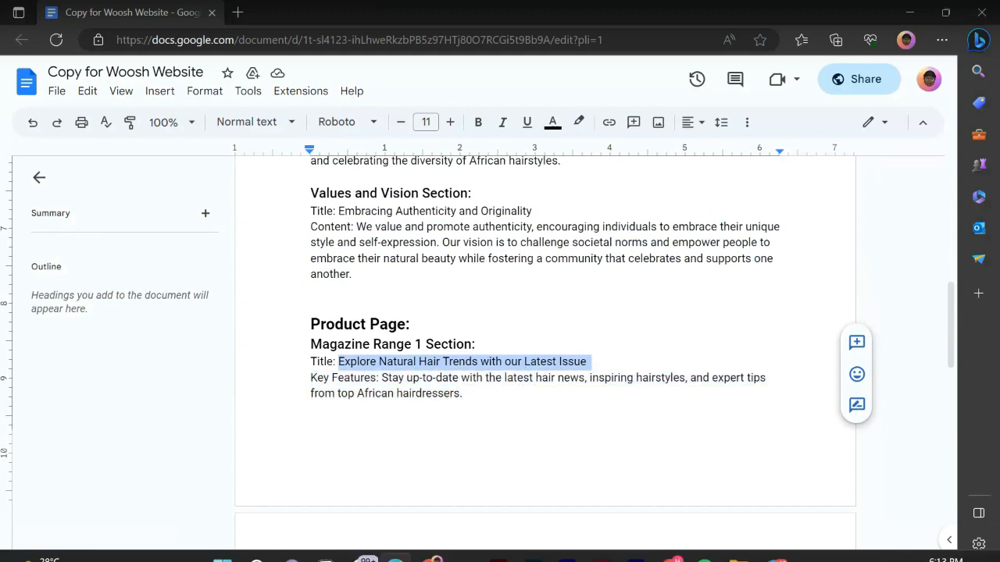
pyautogui.moveTo(436, 555)
pyautogui.click(463, 545)
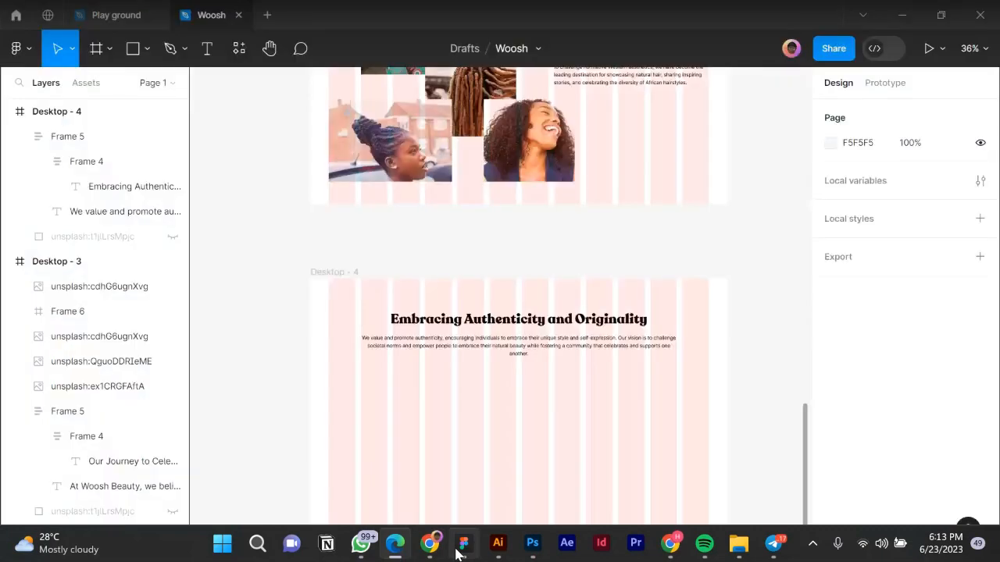
# Duplicate the heading block and place the spare copy beside the page frame.
pyautogui.scroll(-2, 442, 328)
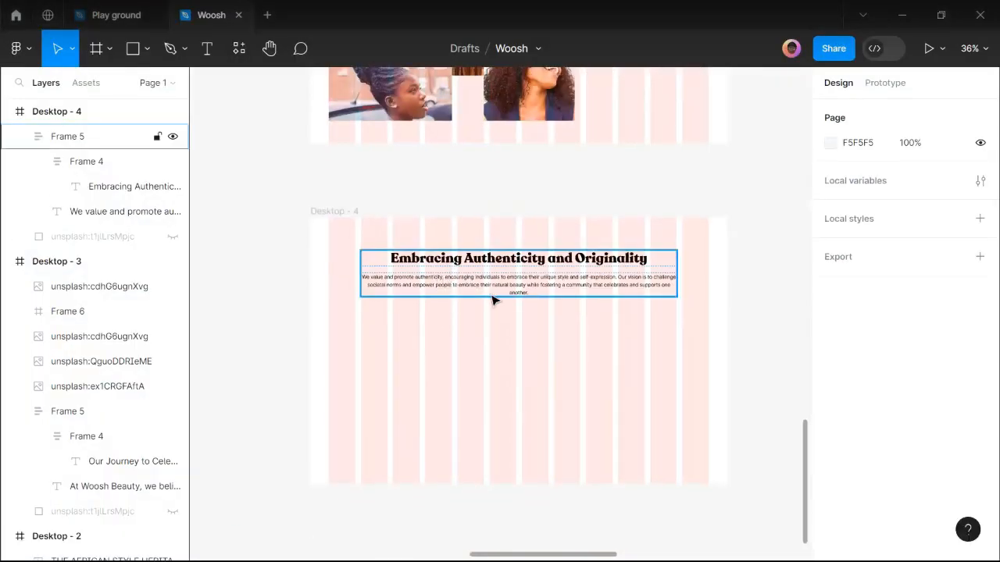
pyautogui.scroll(-4, 493, 295)
pyautogui.moveTo(494, 291); pyautogui.dragTo(727, 230)
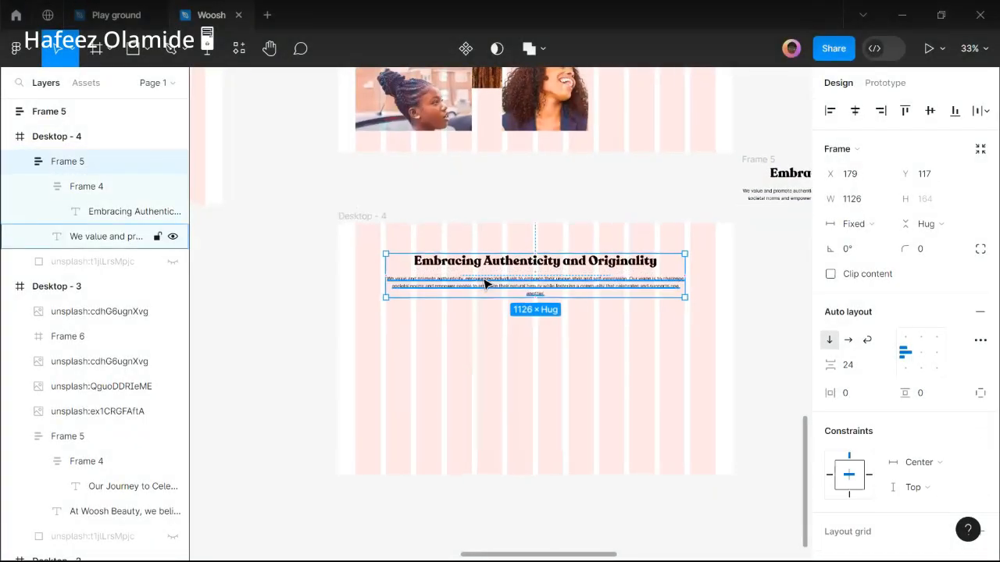
# Replace the Desktop - 4 heading with 'Explore Natural Hair Trends with our Latest Issue'.
pyautogui.scroll(1, 485, 285)
pyautogui.doubleClick(492, 262)
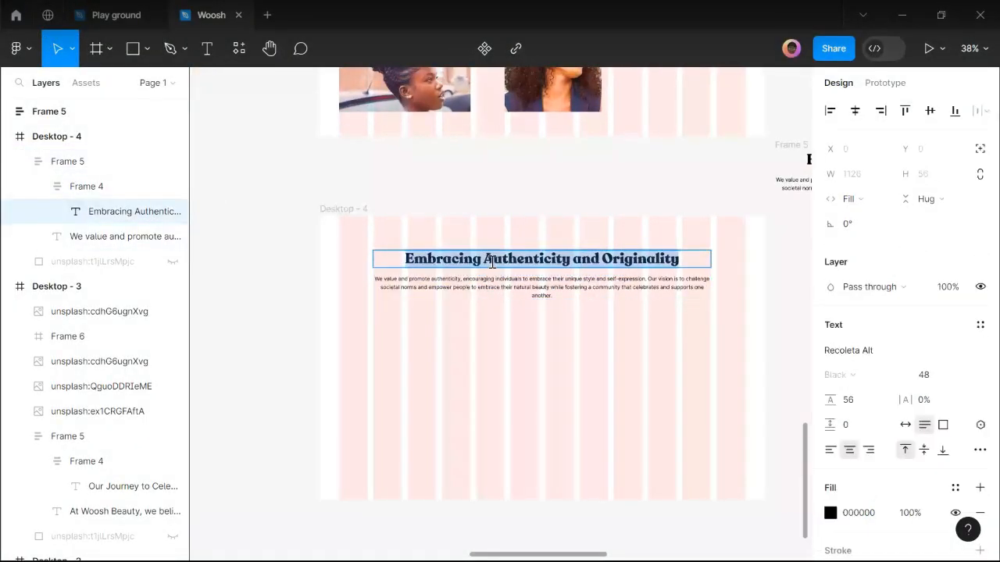
pyautogui.hotkey('ctrl', 'v')
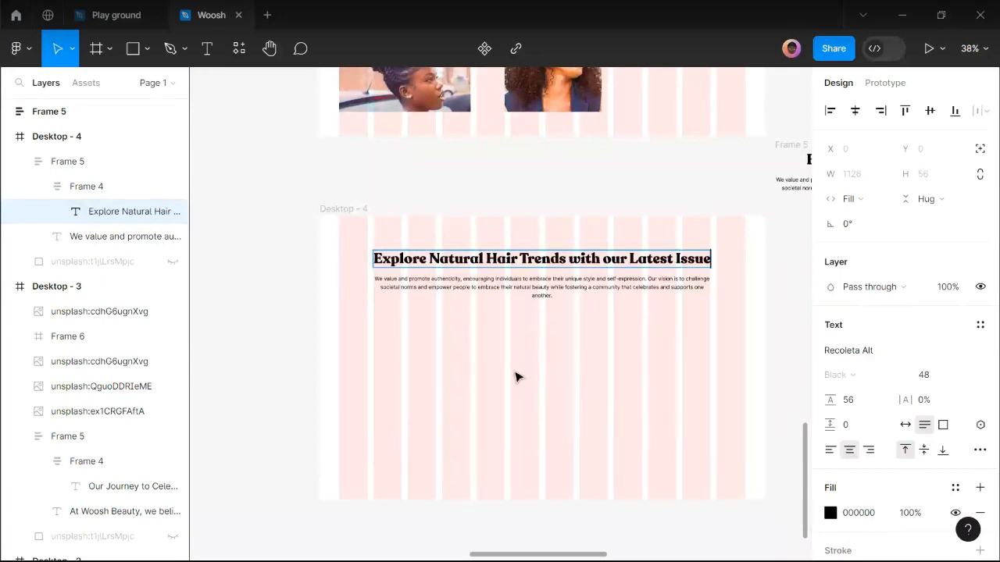
pyautogui.press('Escape')
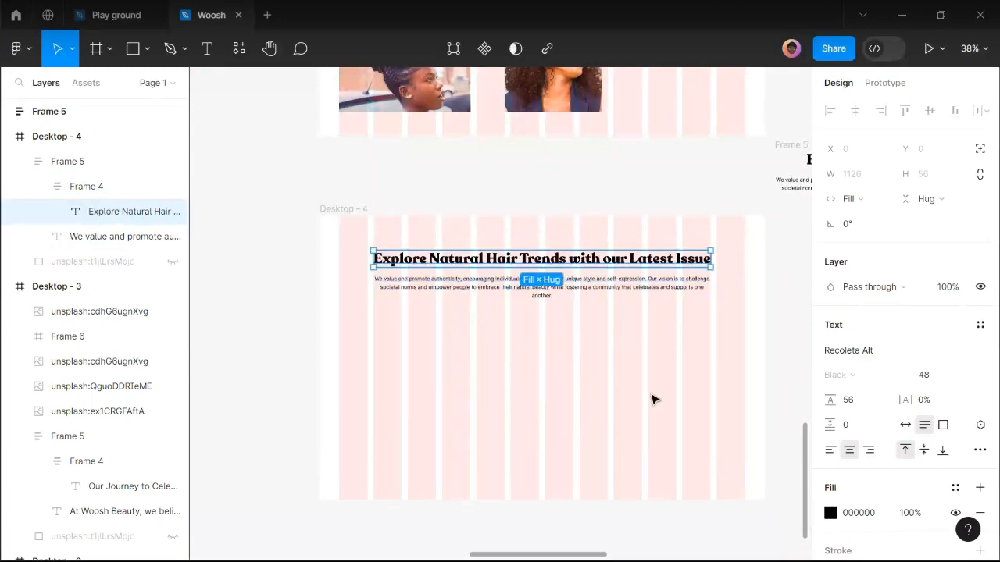
pyautogui.press('Escape')
pyautogui.click(603, 283)
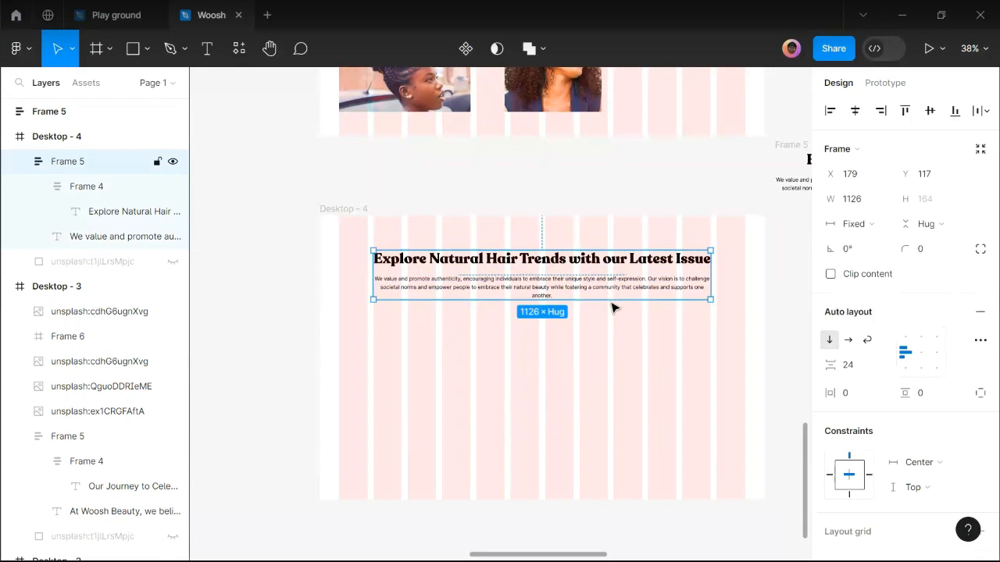
# Ungroup Frame 5, move the values paragraph to the bottom, and narrow the heading.
pyautogui.rightClick(617, 323)
pyautogui.moveTo(658, 417)
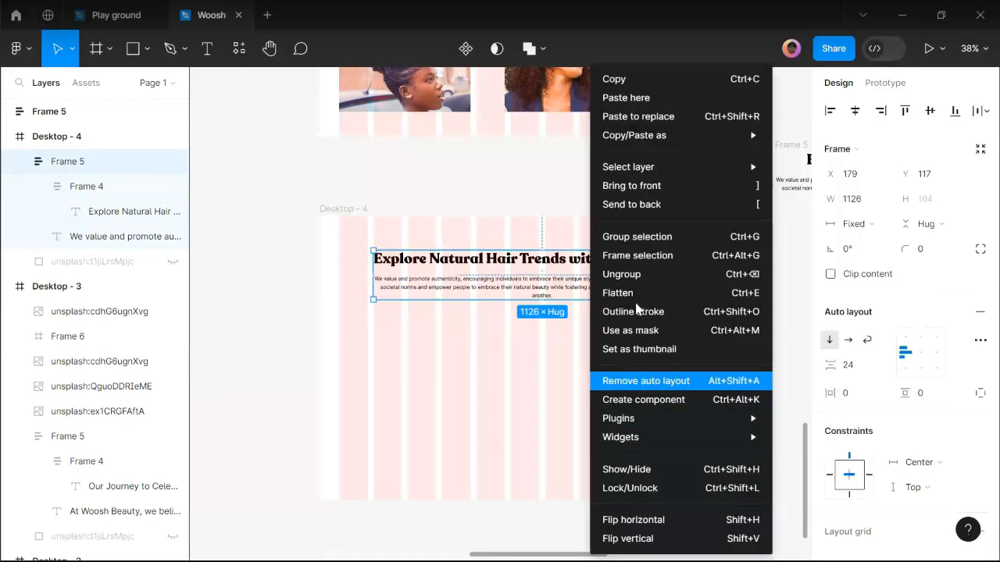
pyautogui.click(614, 275)
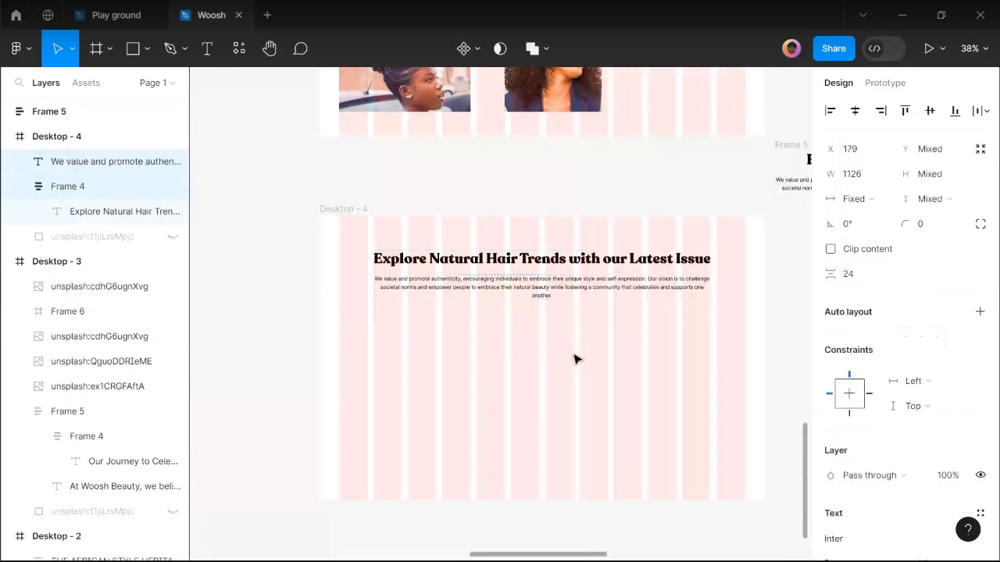
pyautogui.click(589, 304)
pyautogui.moveTo(603, 281); pyautogui.dragTo(634, 477)
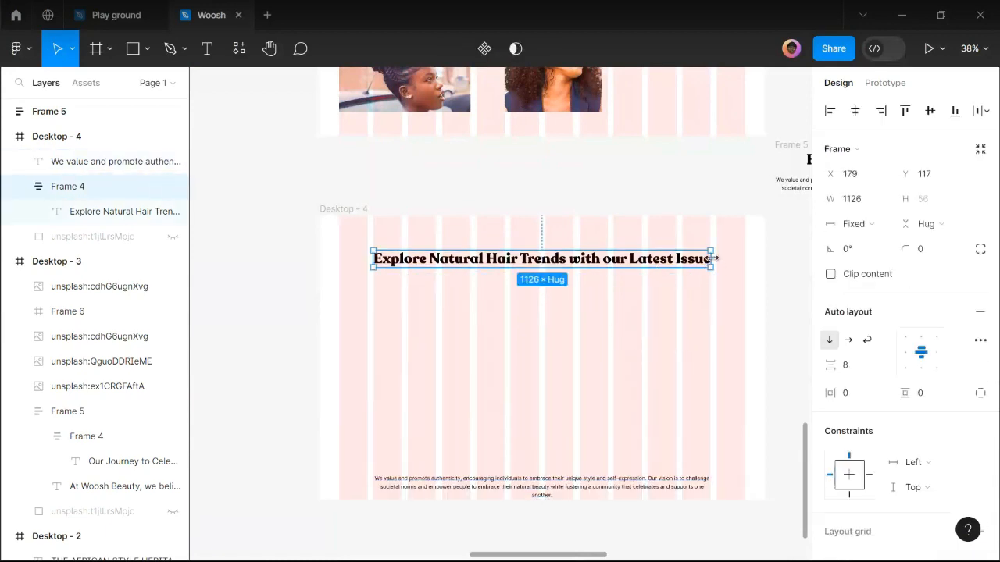
pyautogui.moveTo(651, 265); pyautogui.dragTo(539, 275)
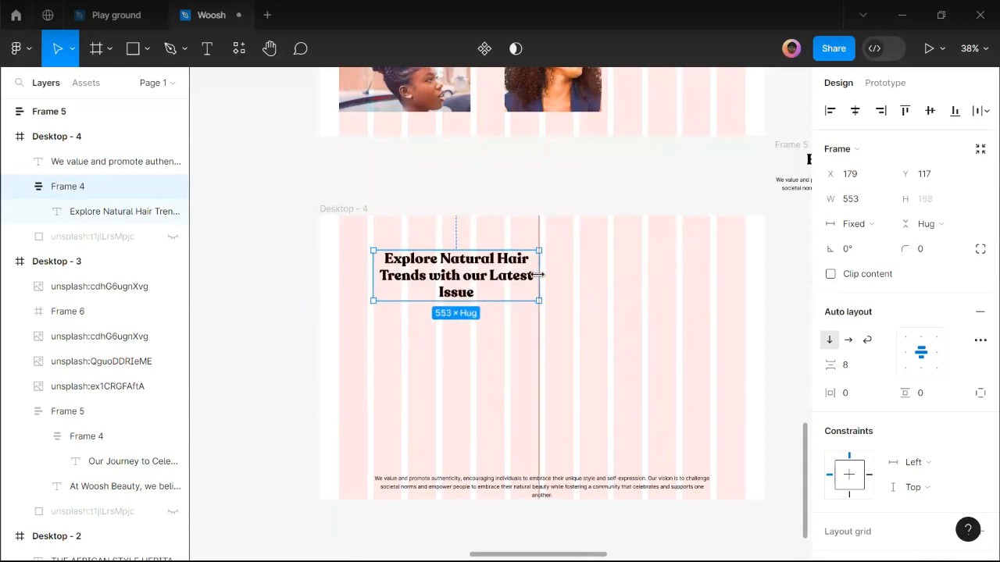
pyautogui.scroll(-5, 842, 422)
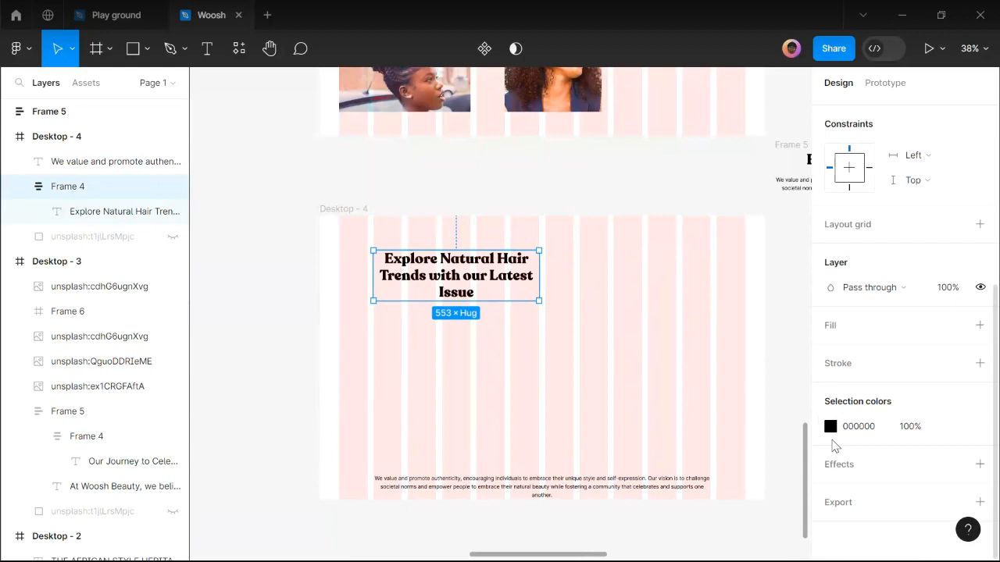
pyautogui.scroll(4, 824, 355)
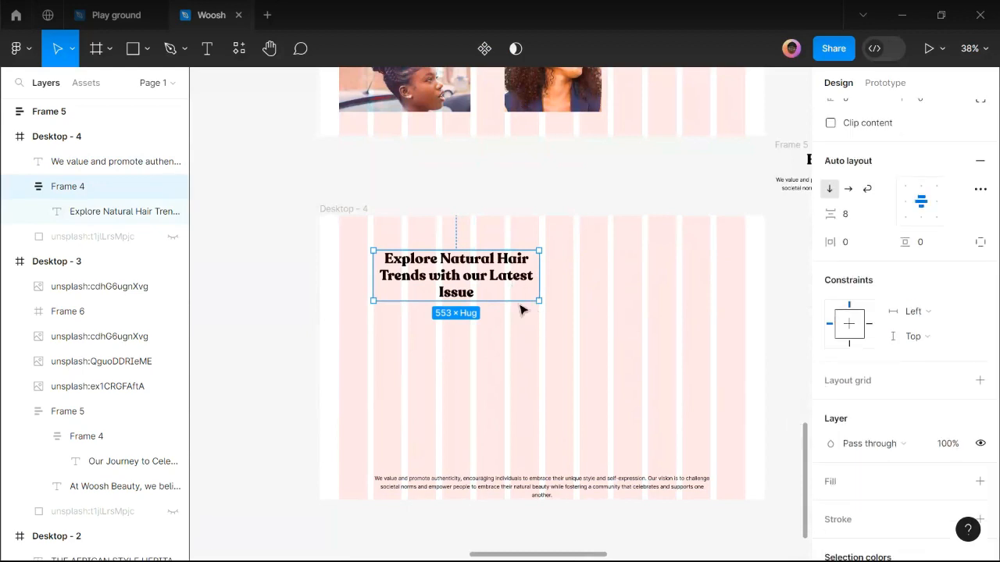
# Ungroup Frame 4 and make the heading left-aligned at 438×168 across three lines.
pyautogui.press('Escape')
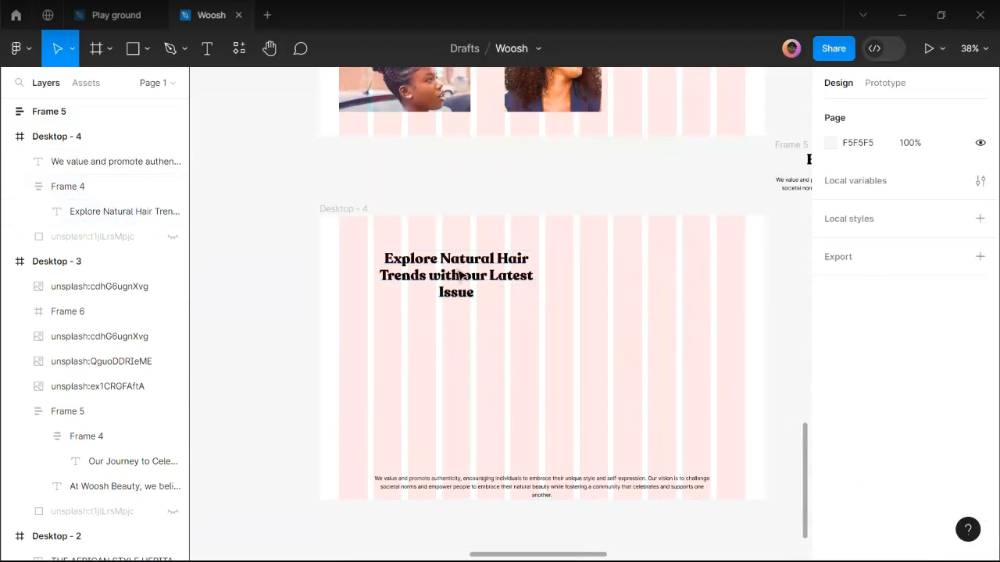
pyautogui.click(461, 277)
pyautogui.rightClick(493, 300)
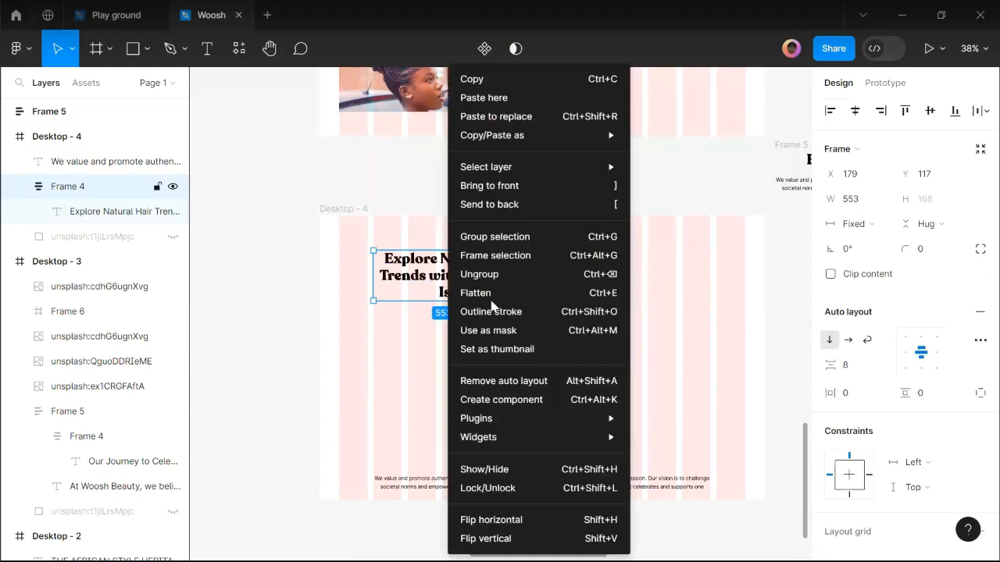
pyautogui.click(481, 275)
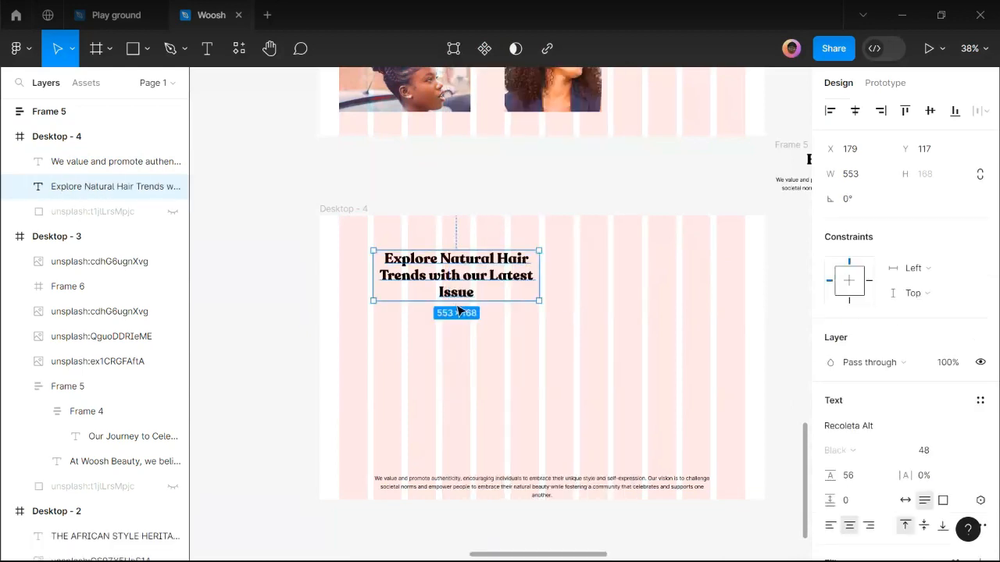
pyautogui.click(830, 526)
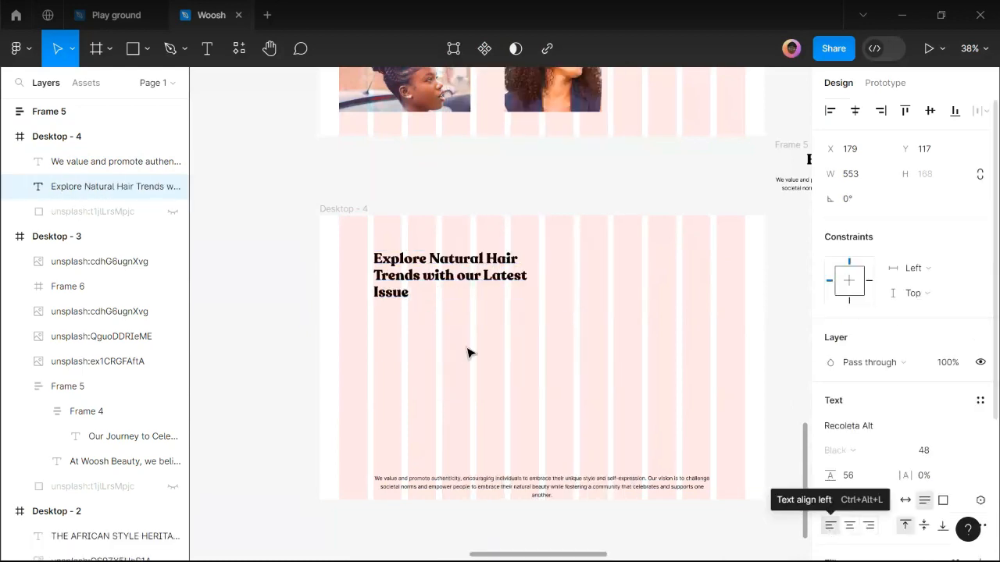
pyautogui.moveTo(509, 267); pyautogui.dragTo(502, 267)
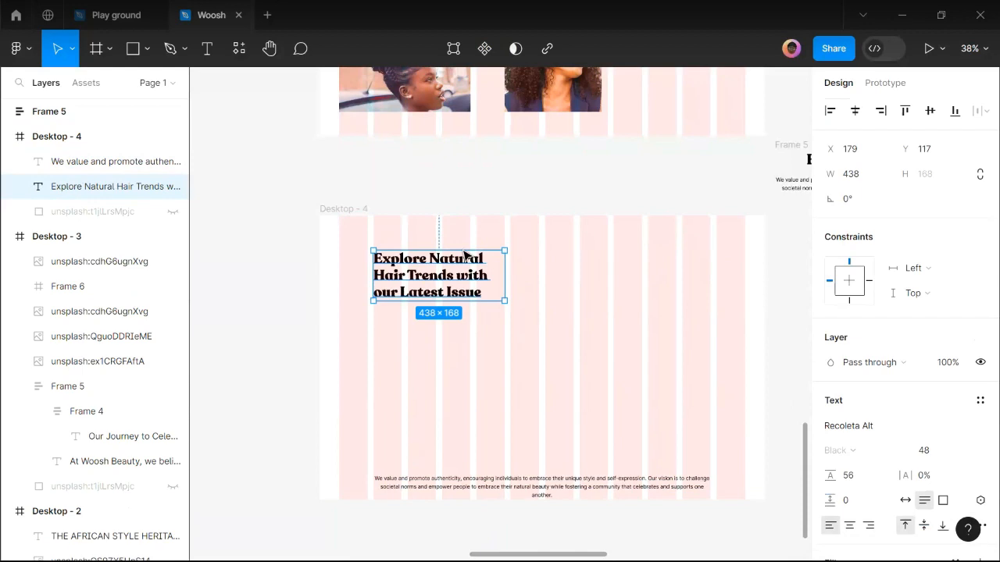
pyautogui.hscroll(2, 467, 323)
pyautogui.scroll(-1, 467, 323)
pyautogui.scroll(2, 432, 268)
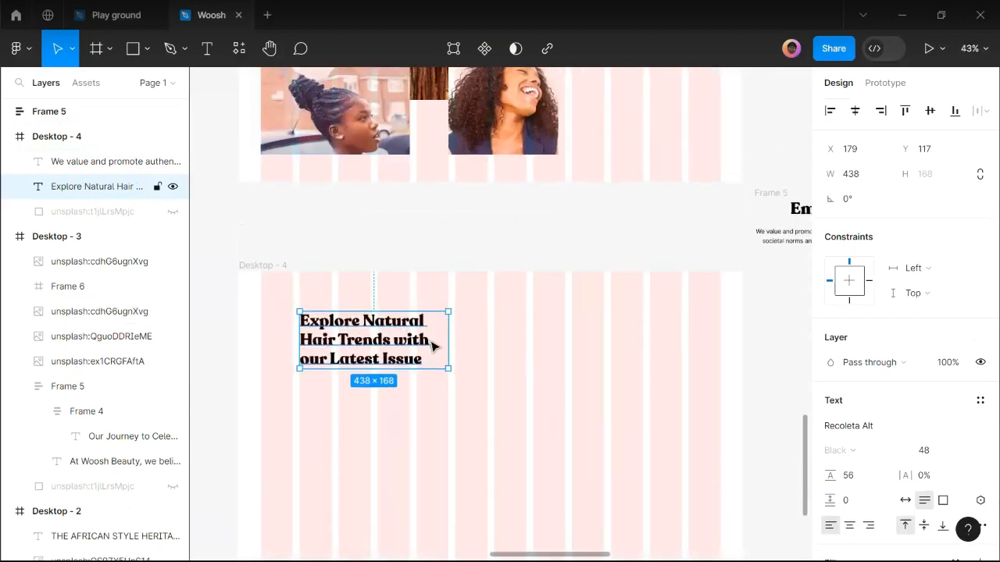
pyautogui.scroll(-2, 434, 340)
pyautogui.scroll(1, 405, 247)
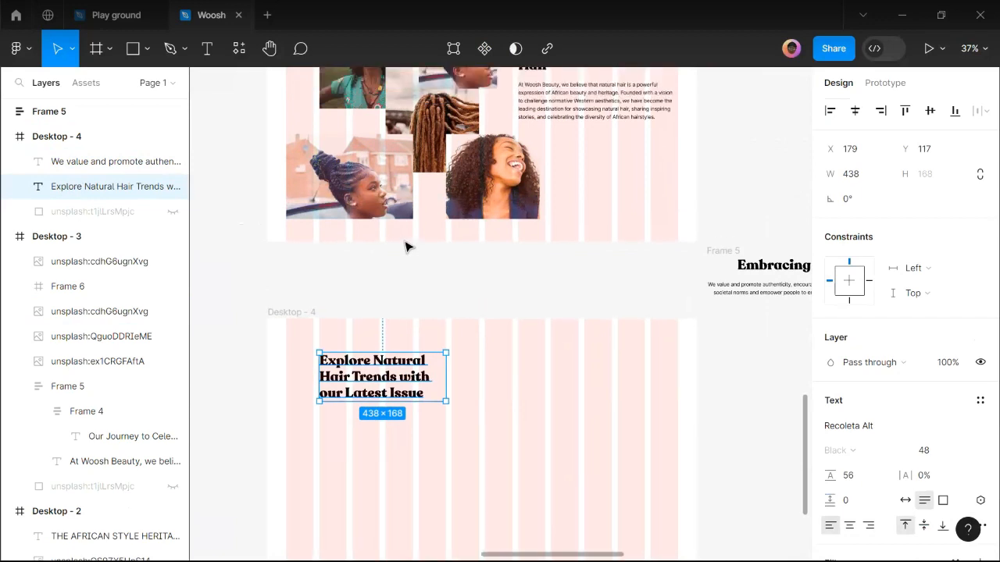
pyautogui.scroll(3, 405, 247)
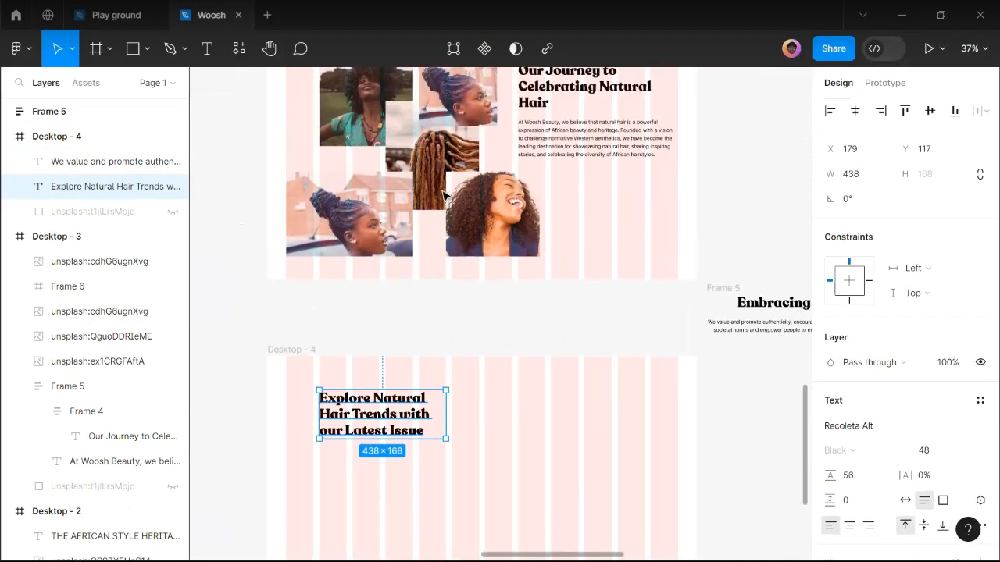
# Duplicate the braids photo below, send it behind the heading, and widen it to 324 px.
pyautogui.moveTo(444, 188); pyautogui.dragTo(390, 503)
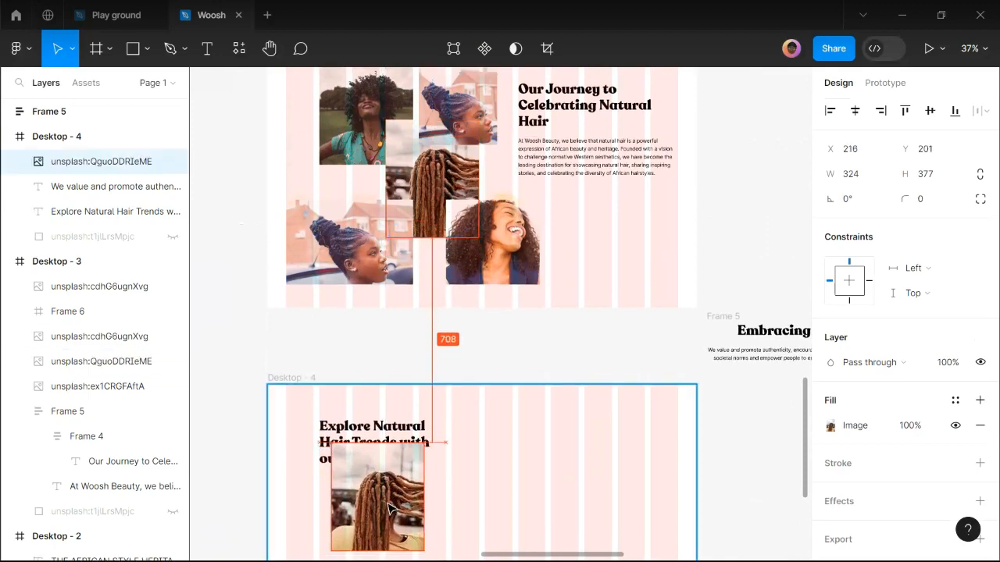
pyautogui.scroll(-2, 370, 539)
pyautogui.scroll(2, 370, 540)
pyautogui.scroll(2, 371, 539)
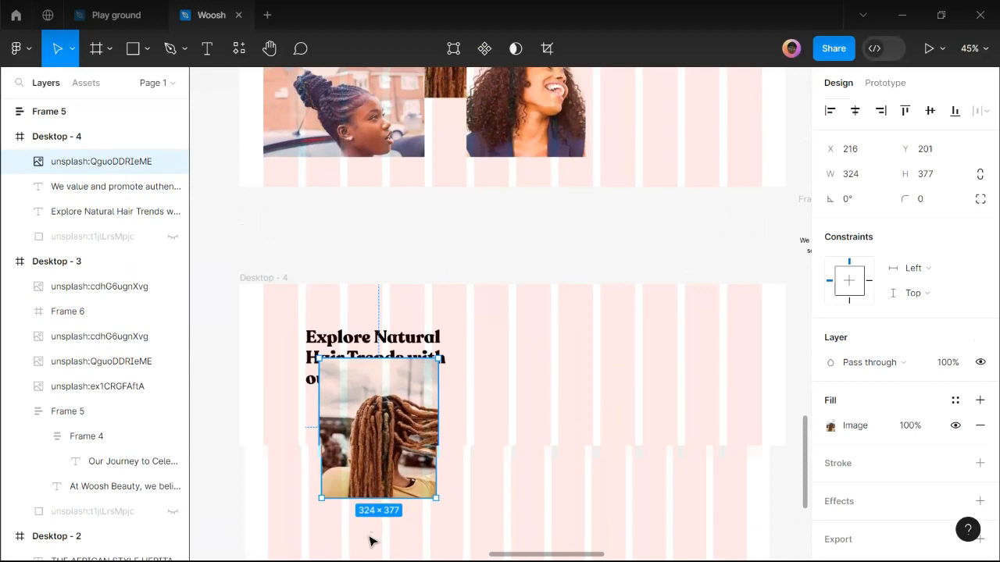
pyautogui.hotkey('ctrl', 'shift', '[')
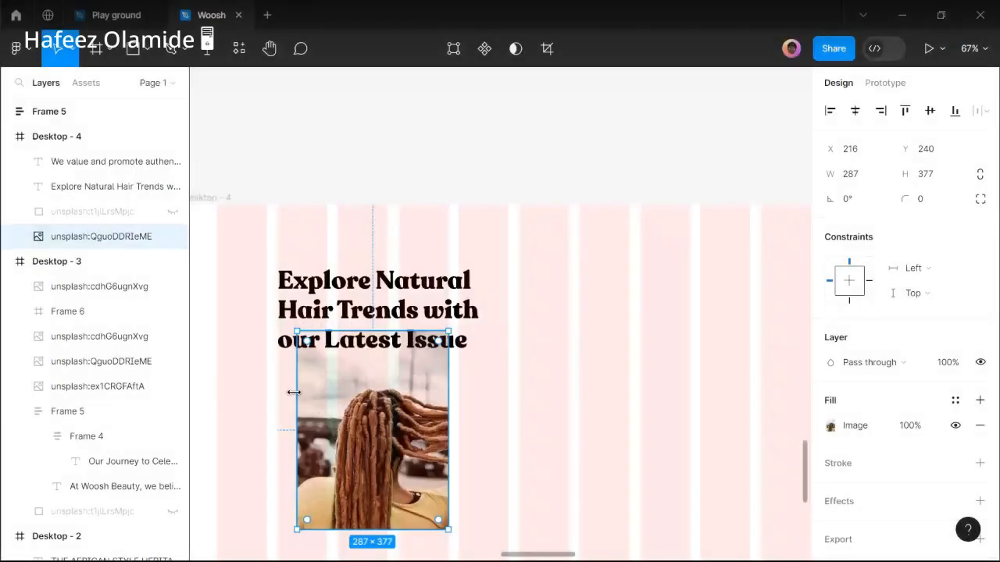
pyautogui.moveTo(297, 392); pyautogui.dragTo(275, 391)
# Give the Explore Natural Hair Trends heading font size 40 and line height 46.
pyautogui.click(426, 314)
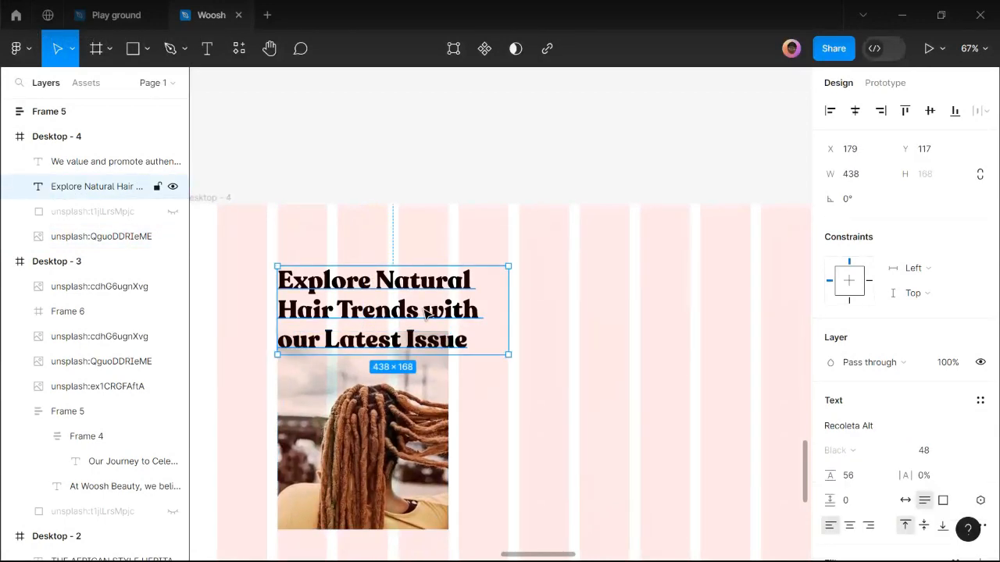
pyautogui.click(964, 453)
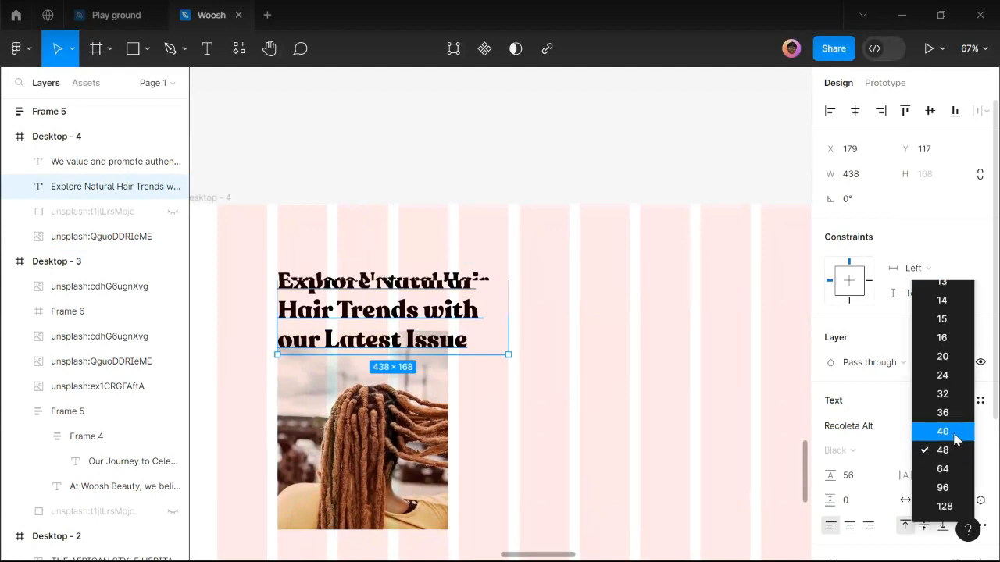
pyautogui.click(954, 435)
pyautogui.click(865, 478)
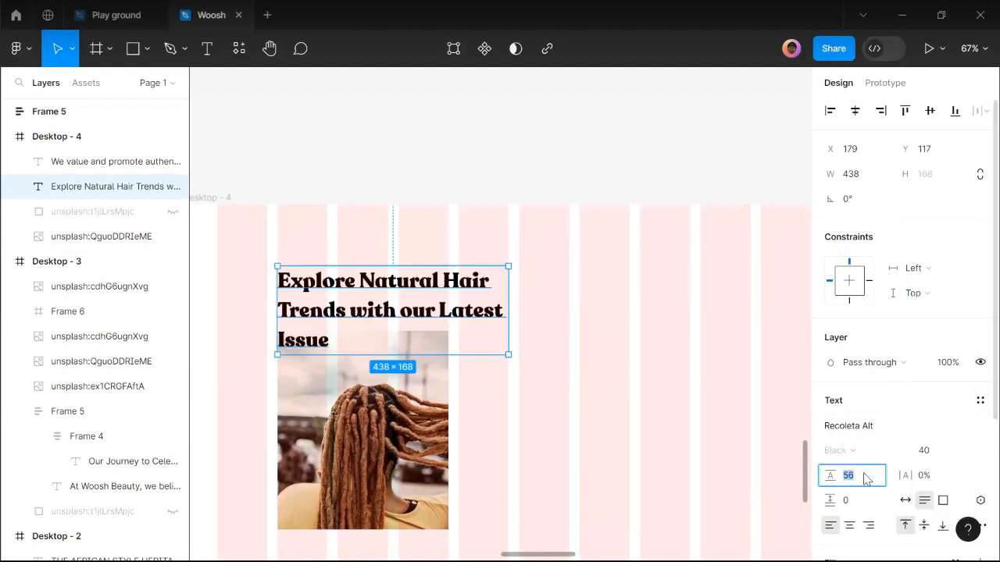
pyautogui.write('46')
pyautogui.press('Return')
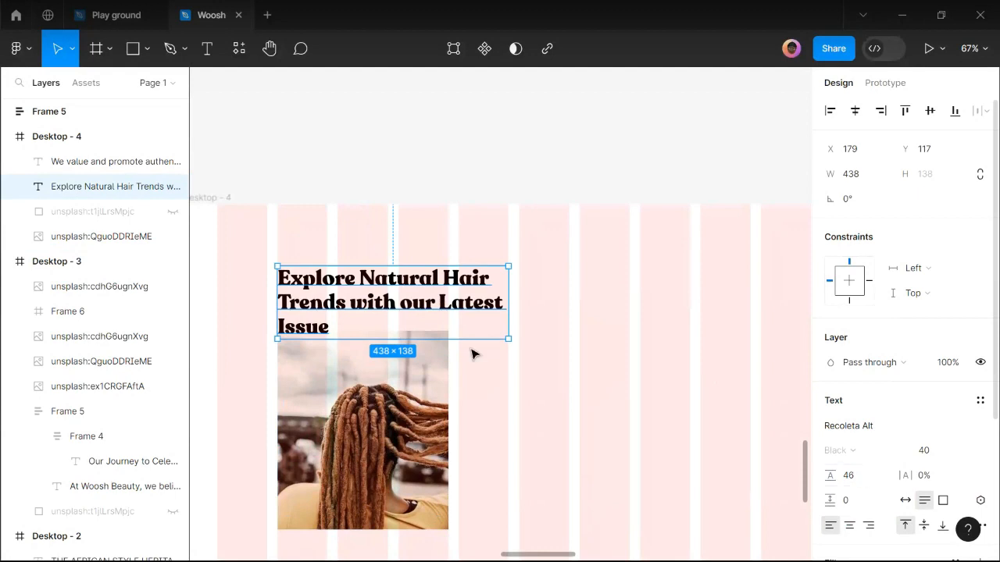
# Centre the heading on three lines at 439×138 and move it below the photo.
pyautogui.moveTo(242, 293); pyautogui.dragTo(216, 290)
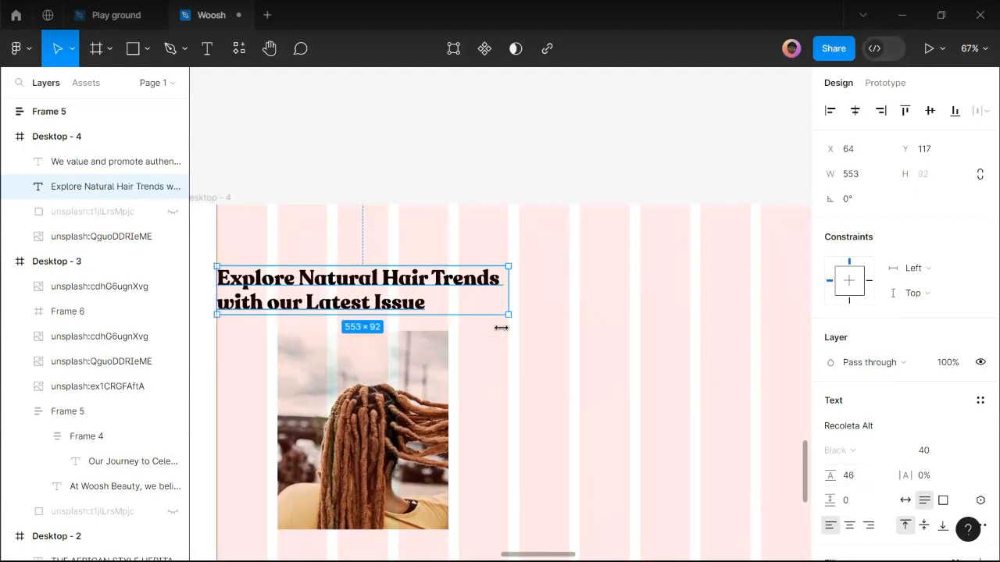
pyautogui.moveTo(476, 300); pyautogui.dragTo(451, 299)
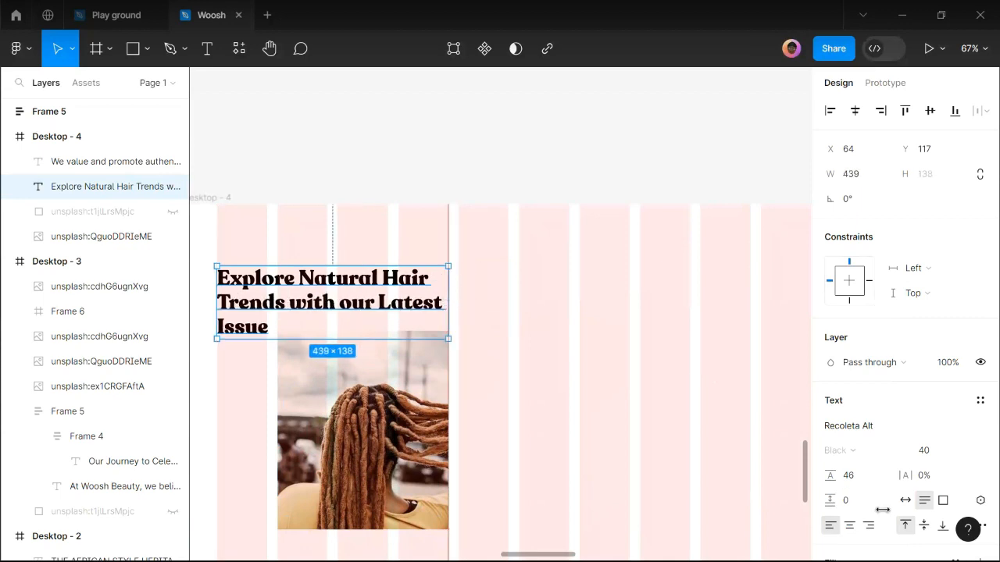
pyautogui.click(849, 525)
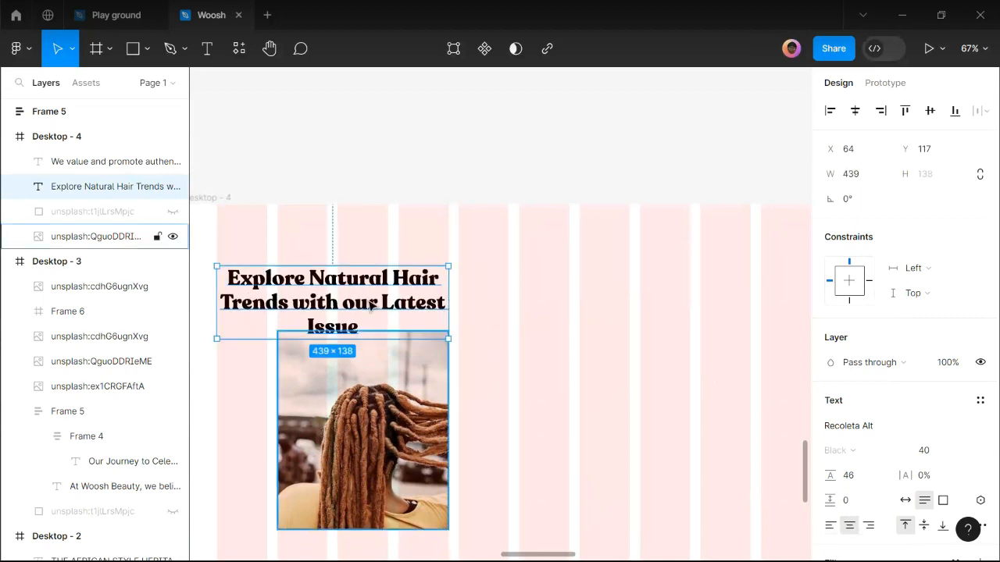
pyautogui.moveTo(370, 307); pyautogui.dragTo(415, 542)
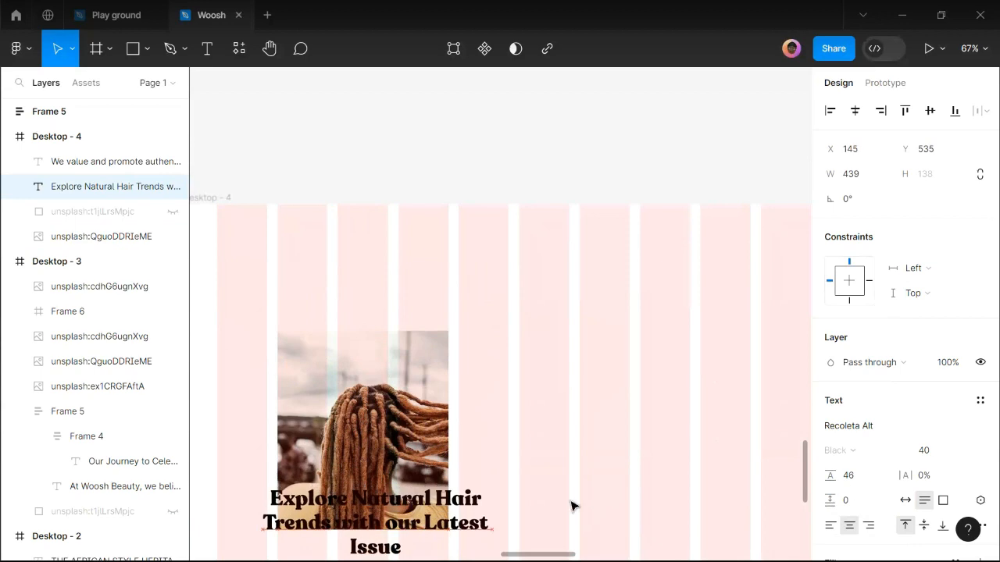
# Left-align the heading and resize it to 358 wide over the photo's lower edge.
pyautogui.click(830, 525)
pyautogui.scroll(-3, 532, 352)
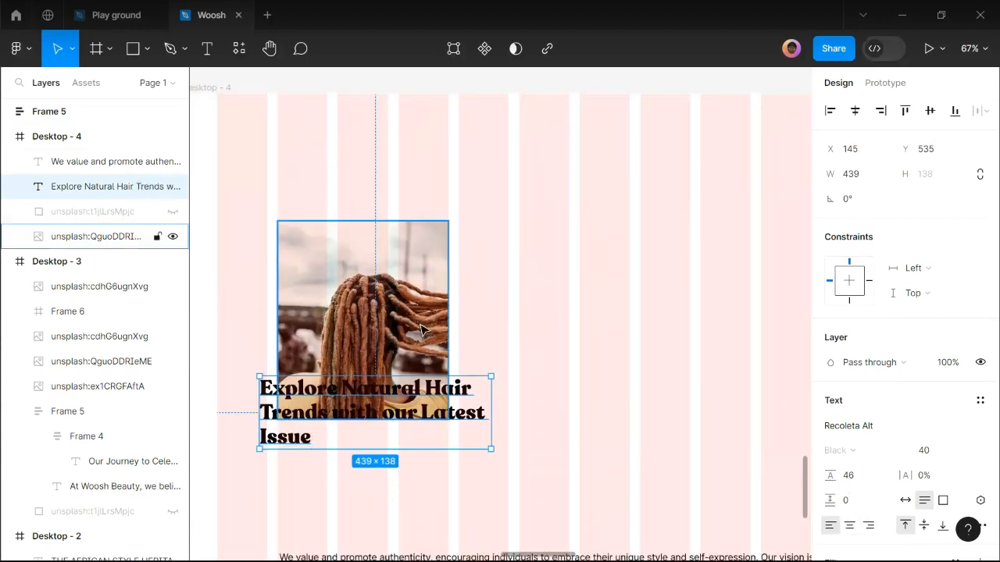
pyautogui.click(422, 328)
pyautogui.click(487, 421)
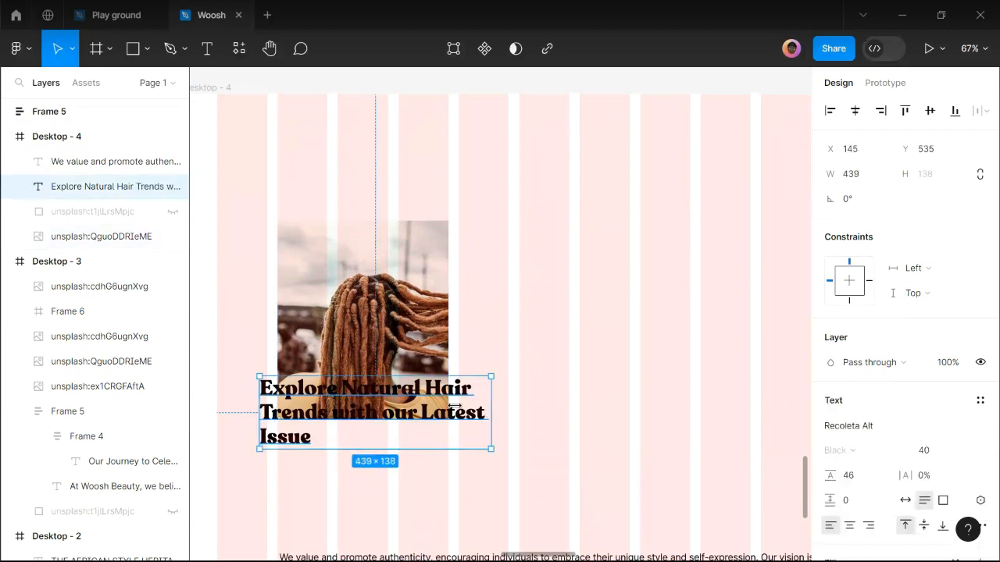
pyautogui.moveTo(405, 401); pyautogui.dragTo(448, 401)
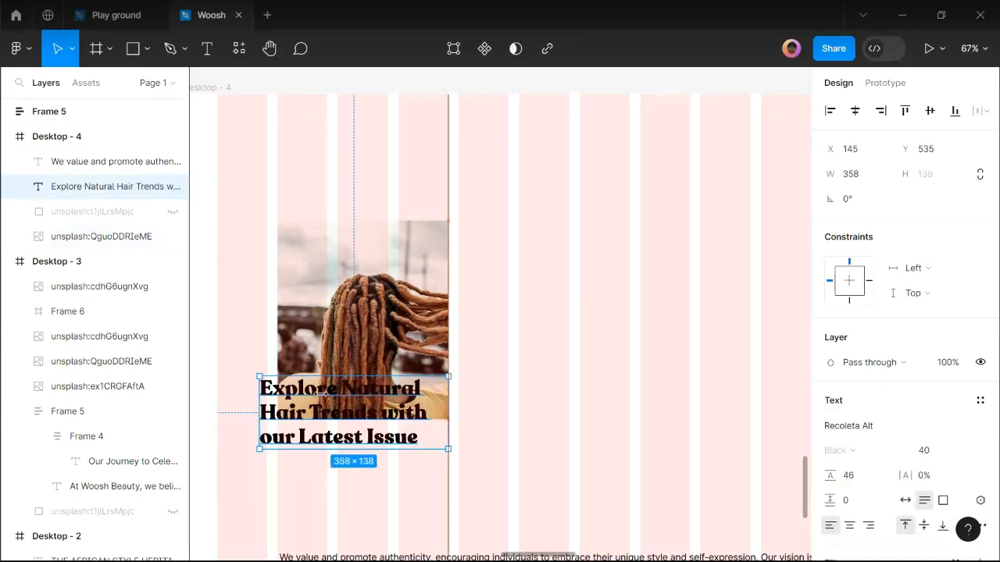
pyautogui.moveTo(286, 396); pyautogui.dragTo(317, 386)
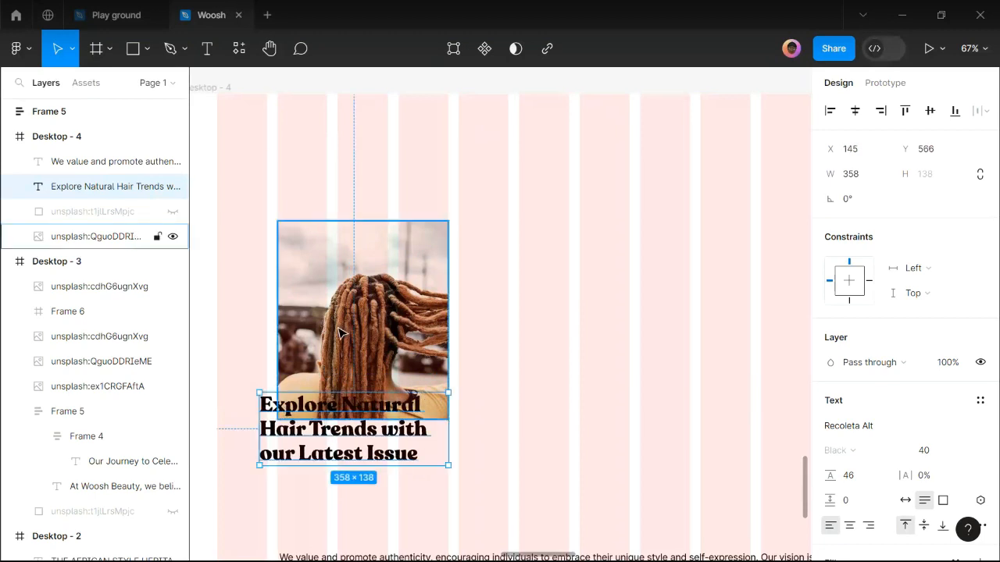
# Group the photo and heading into a frame and place a duplicate card to its right.
pyautogui.keyDown('shift'); pyautogui.click(375, 337); pyautogui.keyUp('shift')
pyautogui.keyDown('ctrl'); pyautogui.scroll(-2, 351, 328); pyautogui.keyUp('ctrl')
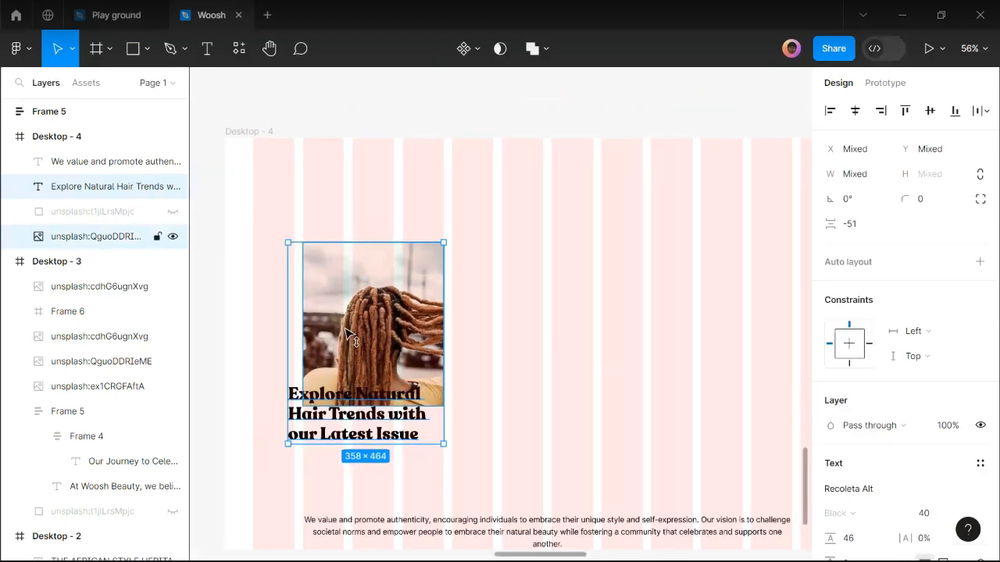
pyautogui.moveTo(350, 320); pyautogui.dragTo(333, 295)
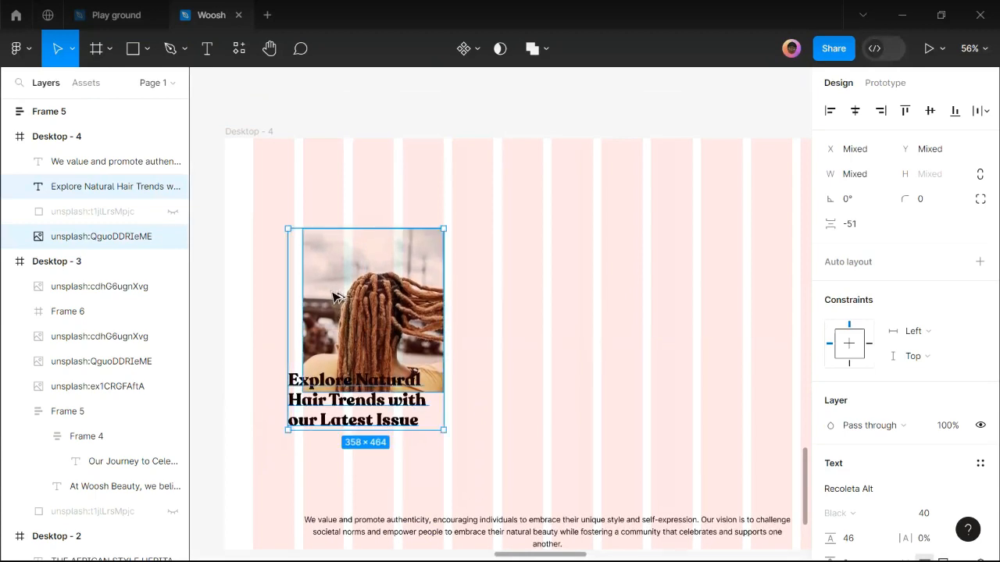
pyautogui.hotkey('ctrl', 'alt', 'g')
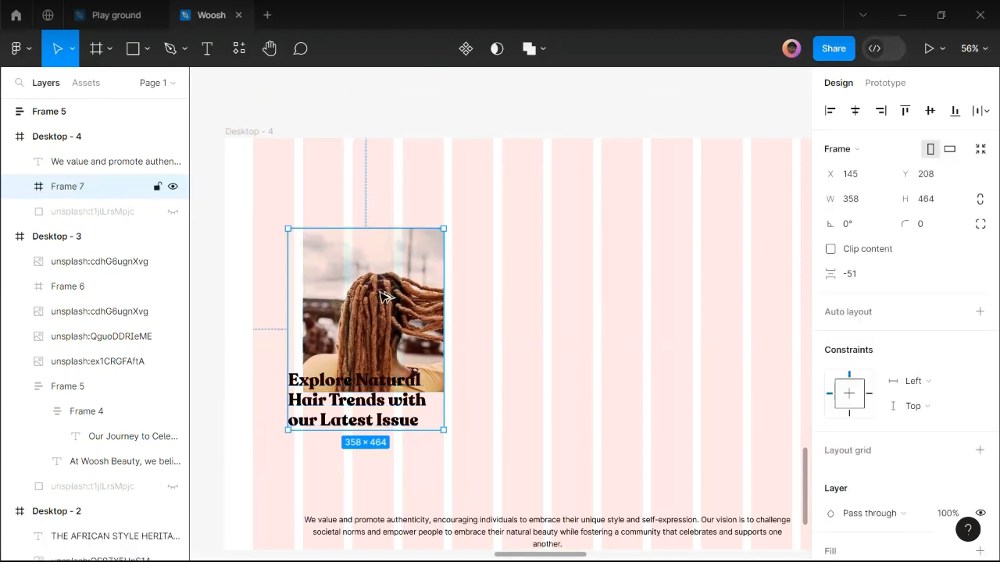
pyautogui.hotkey('ctrl', 'd')
pyautogui.keyDown('alt'); pyautogui.moveTo(490, 290); pyautogui.dragTo(505, 295); pyautogui.keyUp('alt')
# Switch from Figma over to the browser window.
pyautogui.hscroll(2, 454, 557)
pyautogui.moveTo(451, 559)
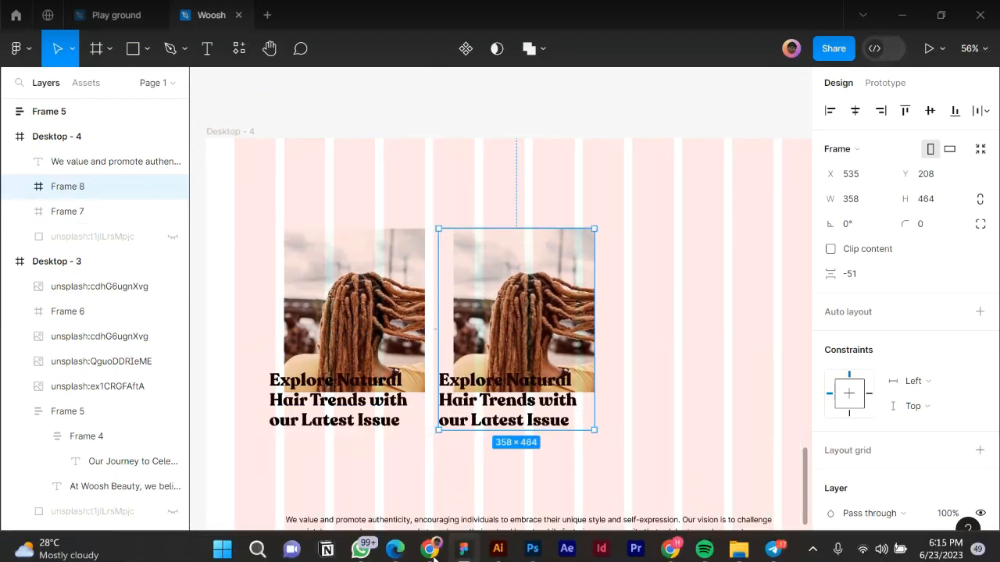
pyautogui.click(430, 545)
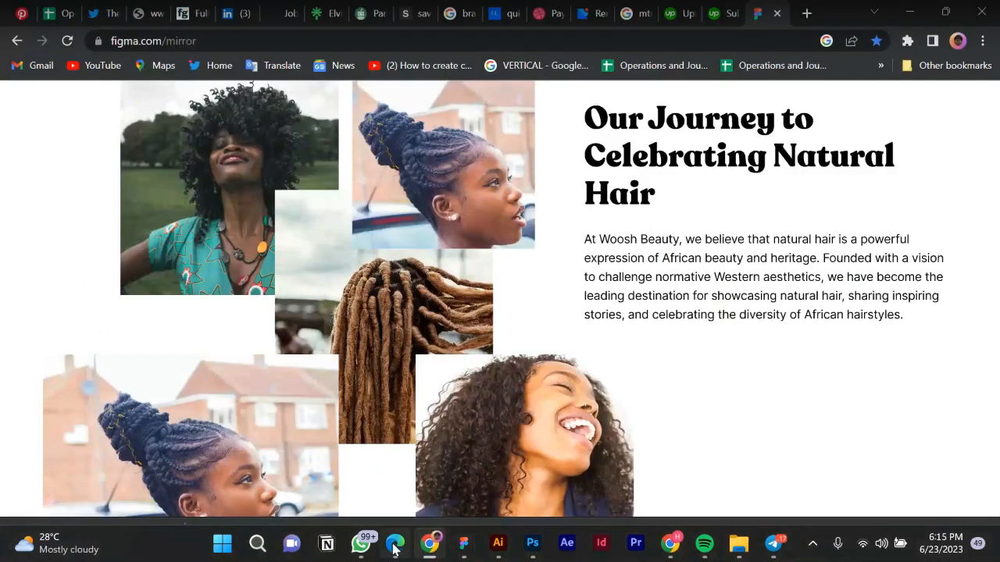
# Copy the Magazine Range 2 title 'Dive into the World…' from the Google Doc, then return to Figma.
pyautogui.click(394, 544)
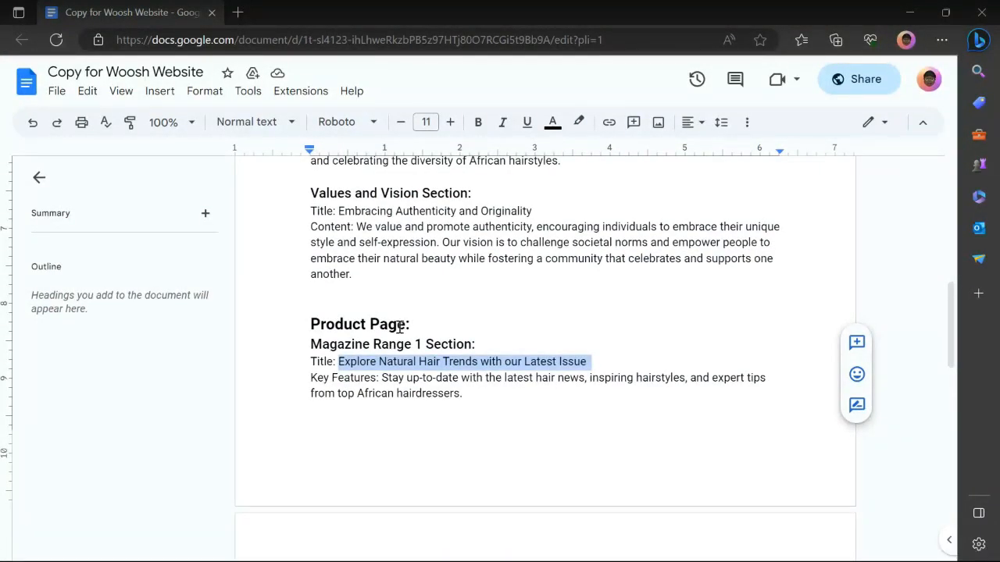
pyautogui.scroll(-4, 399, 326)
pyautogui.moveTo(345, 306); pyautogui.dragTo(685, 297)
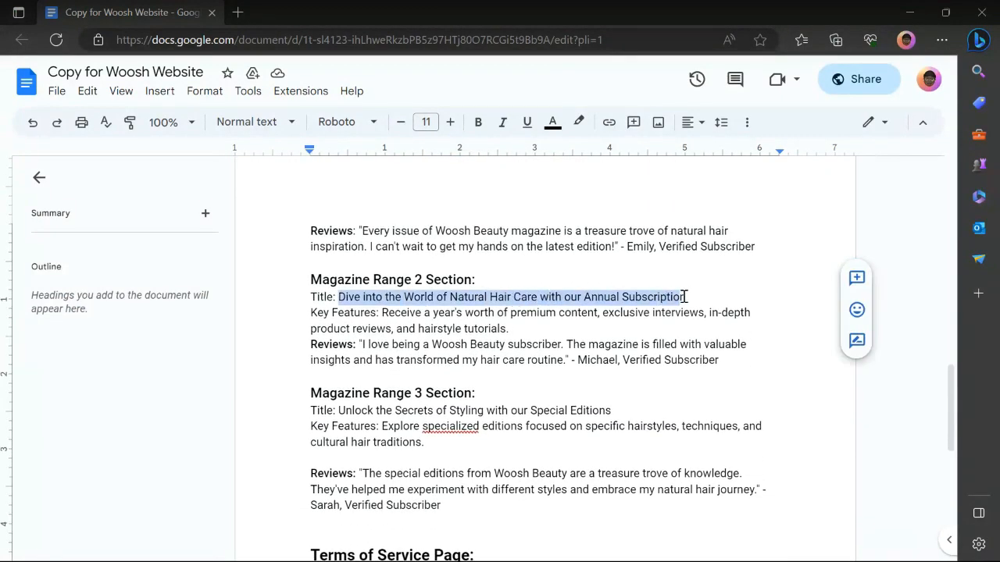
pyautogui.moveTo(320, 557)
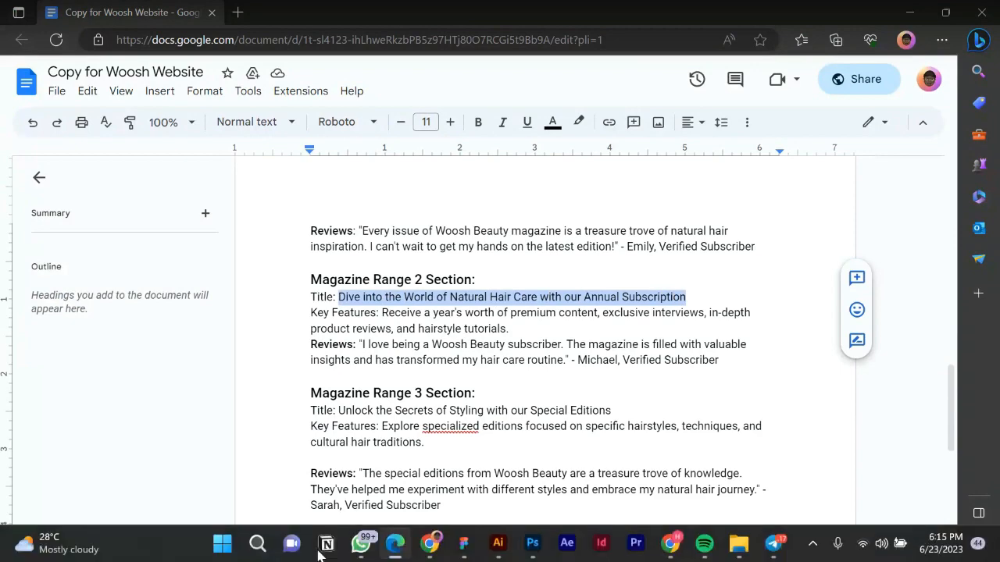
pyautogui.click(459, 544)
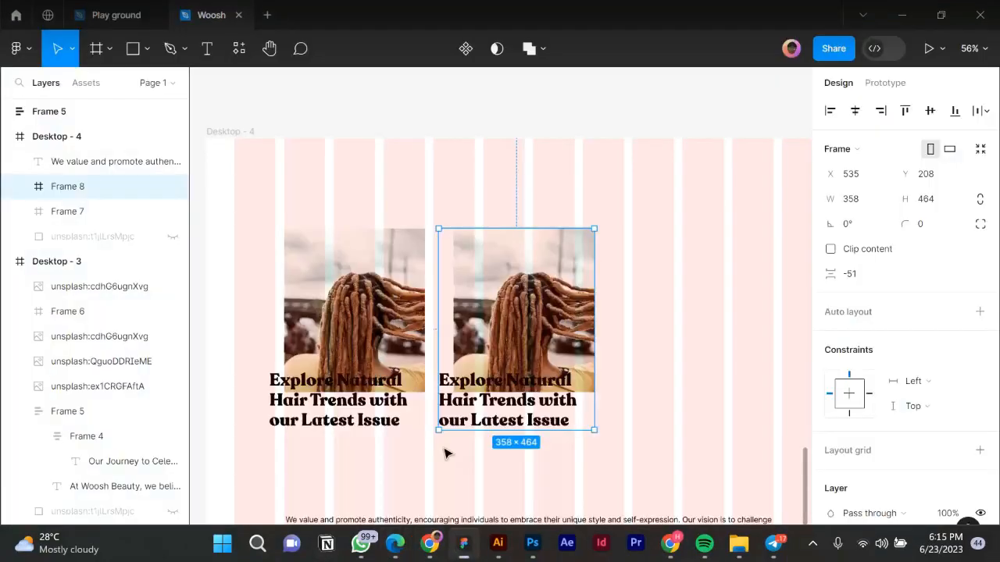
# Replace the copied card's heading with 'Dive into the World of Natural Hair Care with our Annual Subscription'.
pyautogui.doubleClick(482, 424)
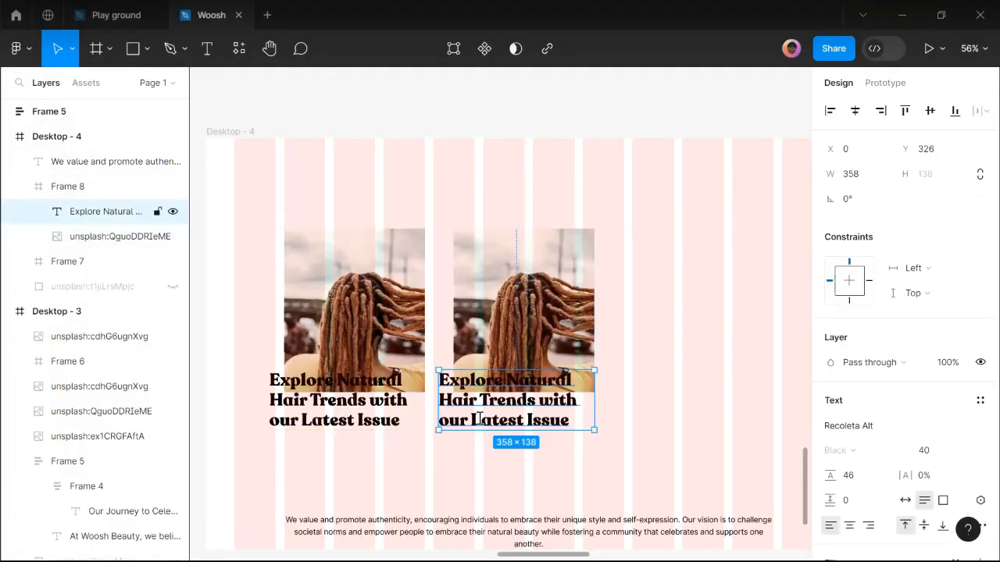
pyautogui.doubleClick(479, 419)
pyautogui.write('Dive into the World of Natural Hair Care with our Annual Subscription')
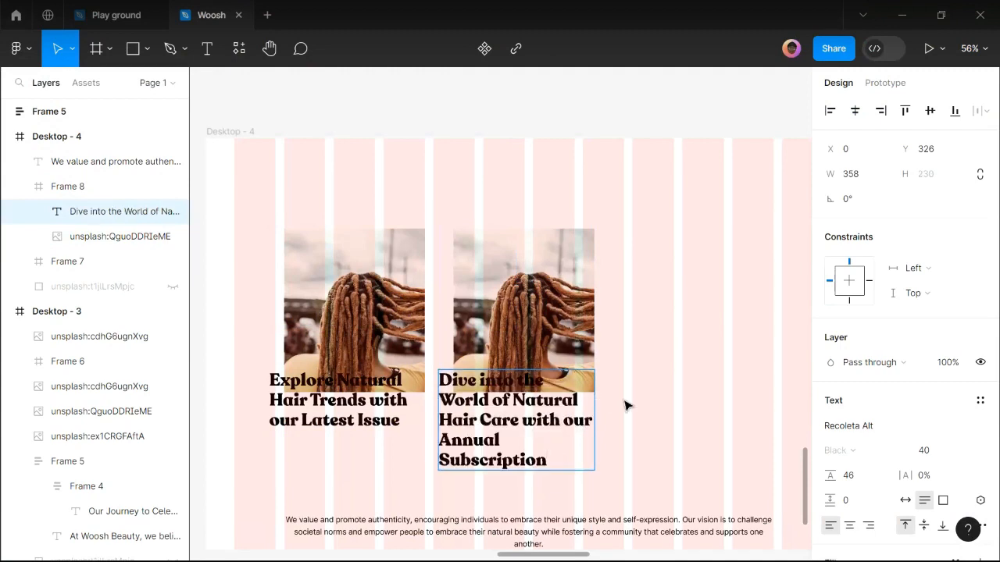
pyautogui.press('Escape')
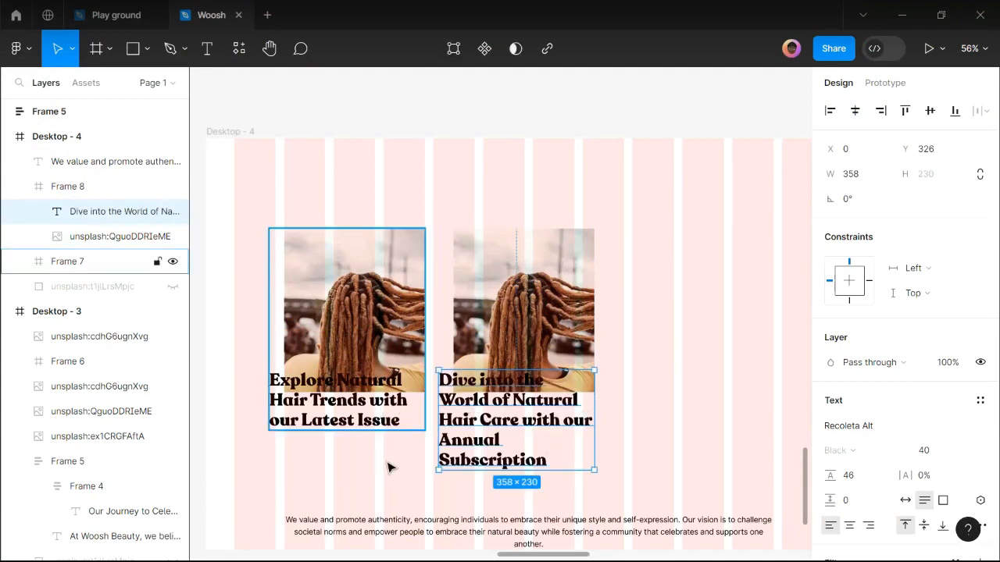
pyautogui.press('Escape')
pyautogui.scroll(1, 466, 433)
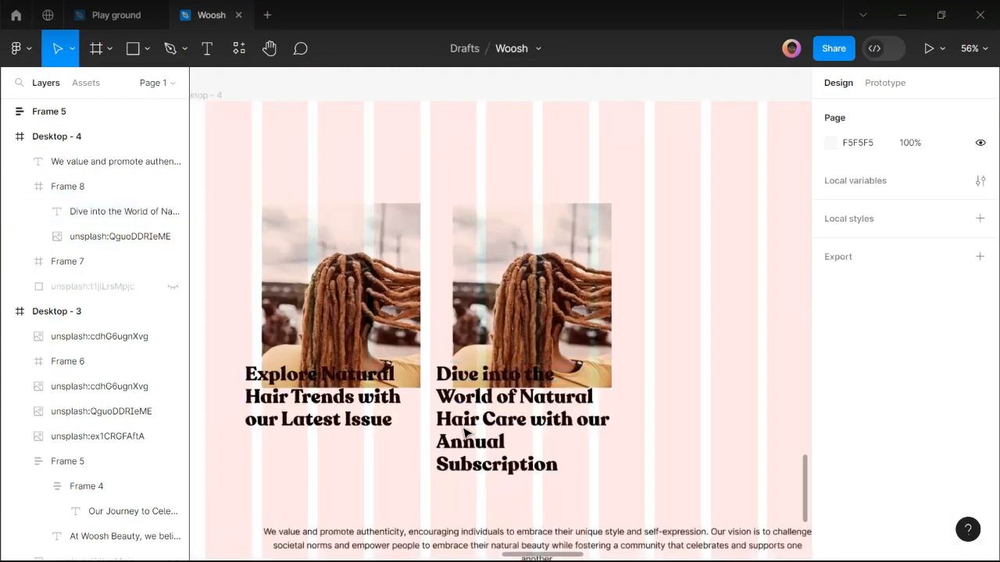
pyautogui.scroll(1, 500, 426)
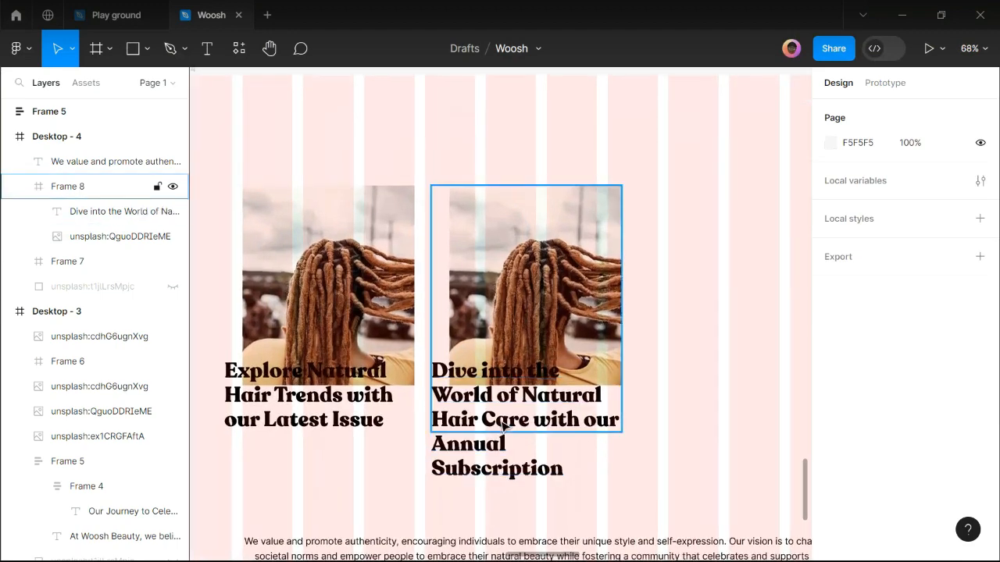
pyautogui.click(504, 428)
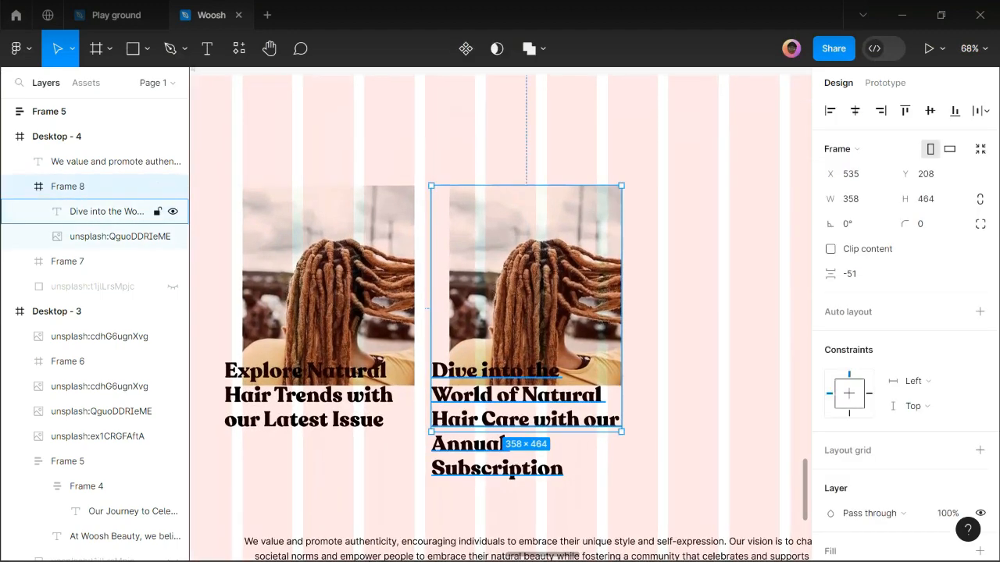
# Glance back at the Google Doc, then bring the Figma Woosh file to the front.
pyautogui.click(397, 546)
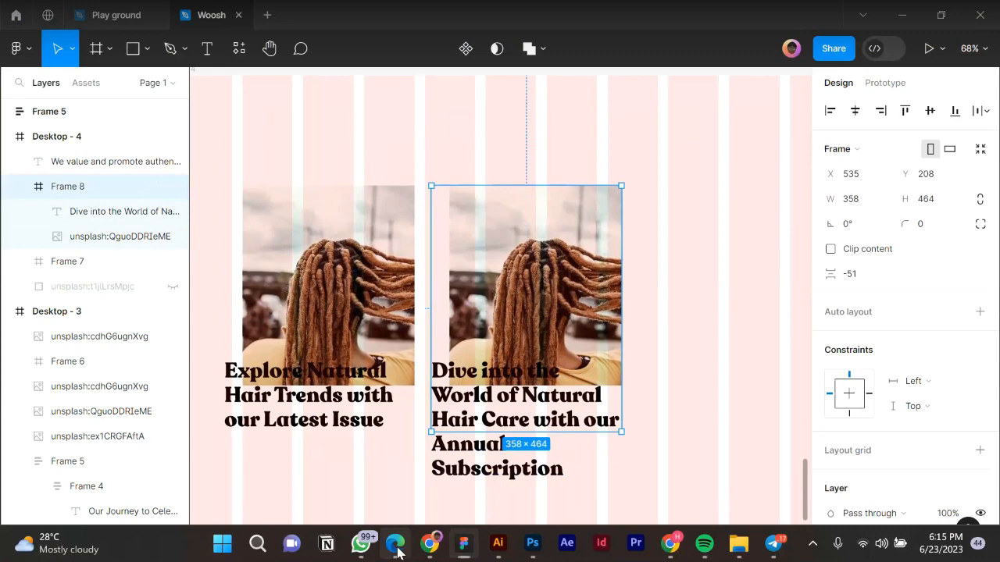
pyautogui.scroll(5, 457, 368)
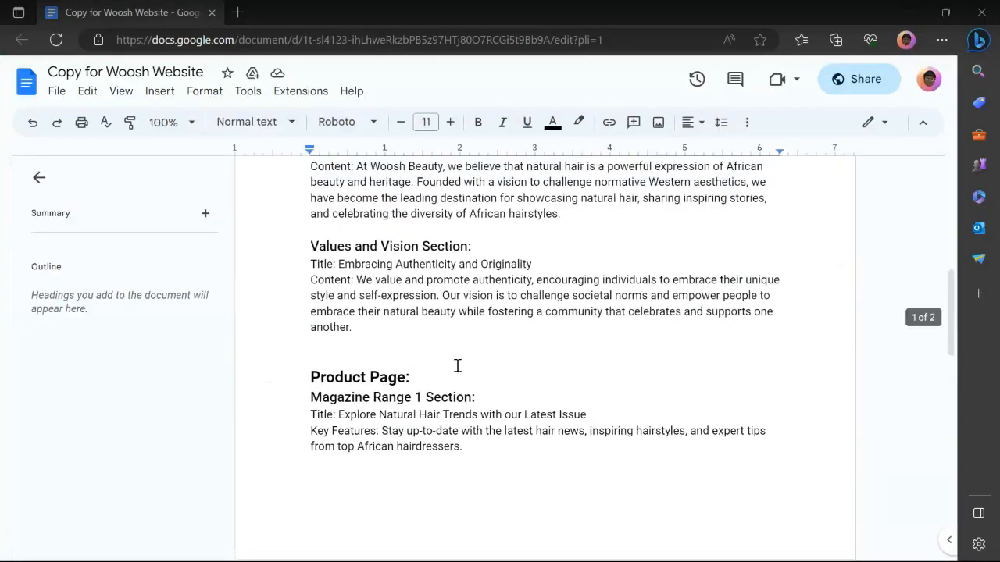
pyautogui.scroll(-1, 457, 367)
pyautogui.moveTo(457, 553)
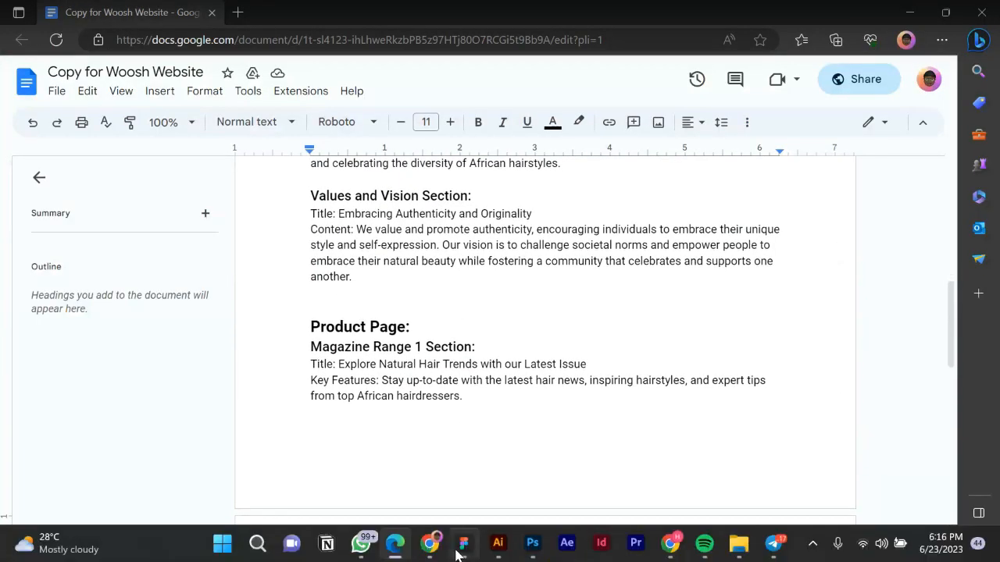
pyautogui.click(428, 547)
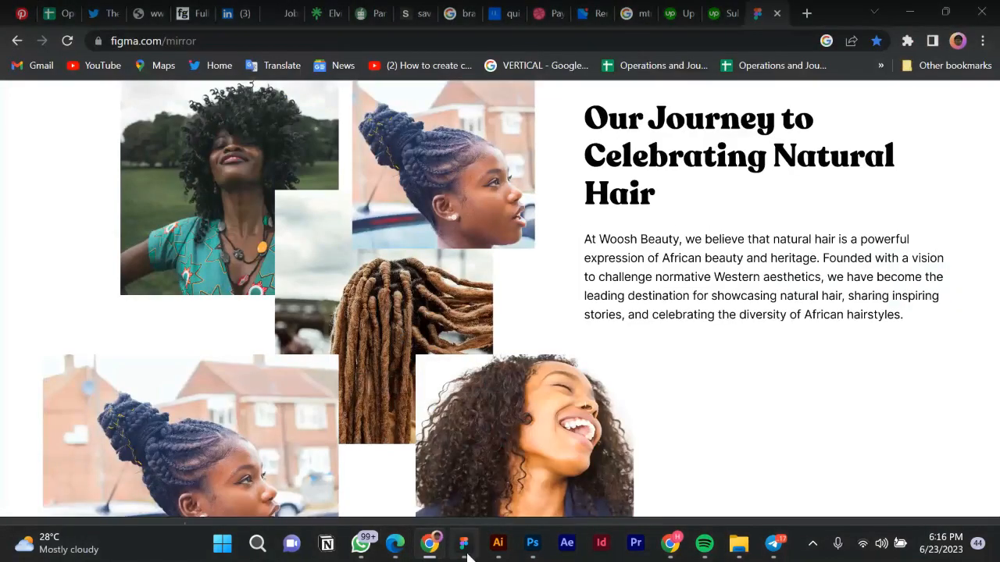
pyautogui.click(471, 553)
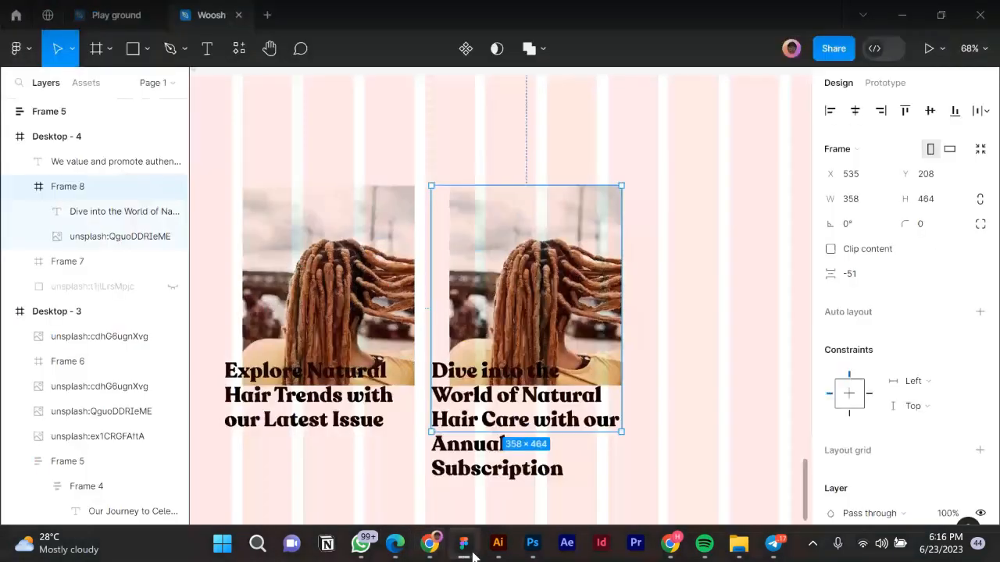
# Ungroup both photo cards into separate layers.
pyautogui.scroll(-1, 462, 328)
pyautogui.keyDown('shift'); pyautogui.click(361, 226); pyautogui.keyUp('shift')
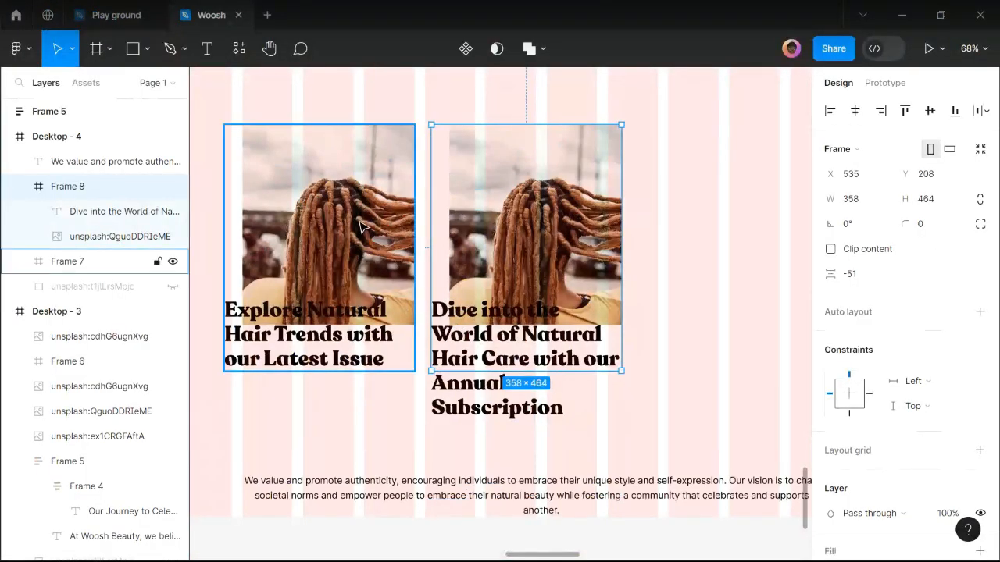
pyautogui.rightClick(358, 227)
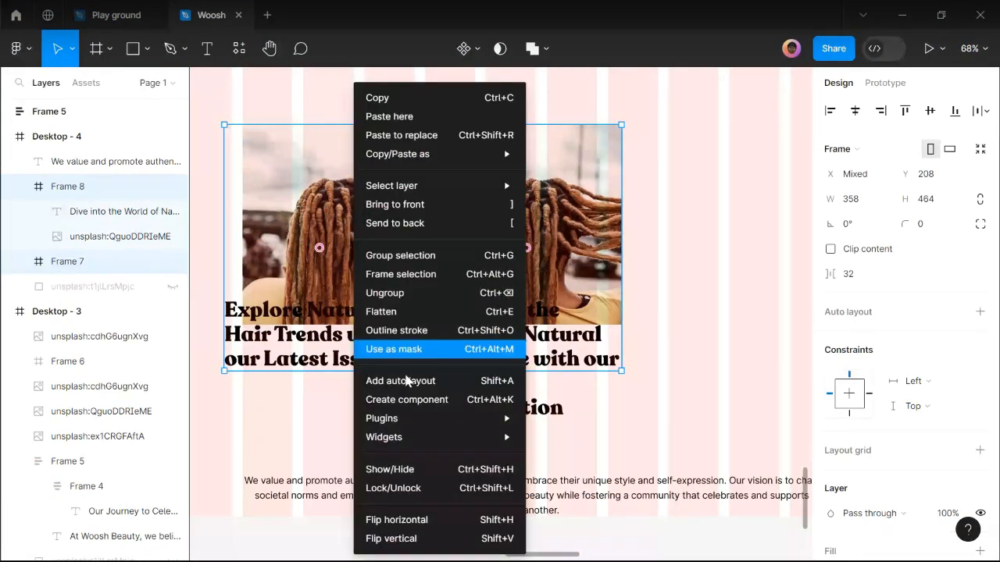
pyautogui.click(380, 300)
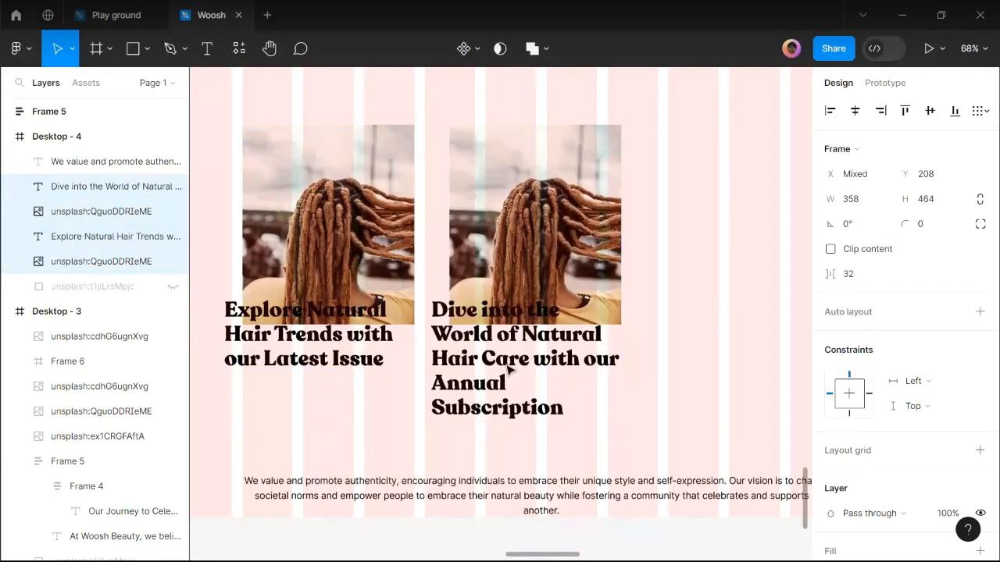
pyautogui.press('Escape')
# Set both headings to font size 24 with 32 line height.
pyautogui.click(535, 358)
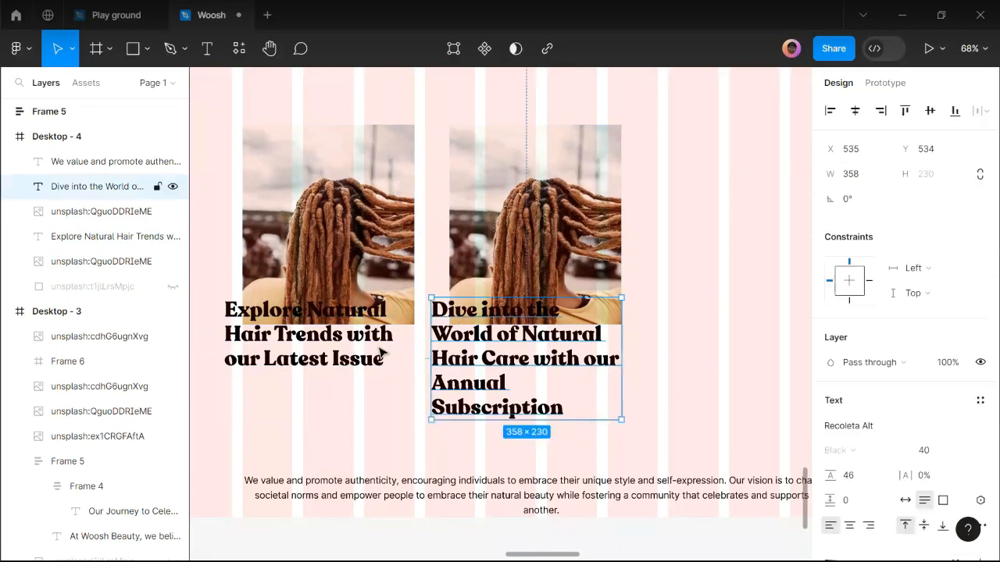
pyautogui.keyDown('shift'); pyautogui.click(379, 351); pyautogui.keyUp('shift')
pyautogui.scroll(-3, 942, 484)
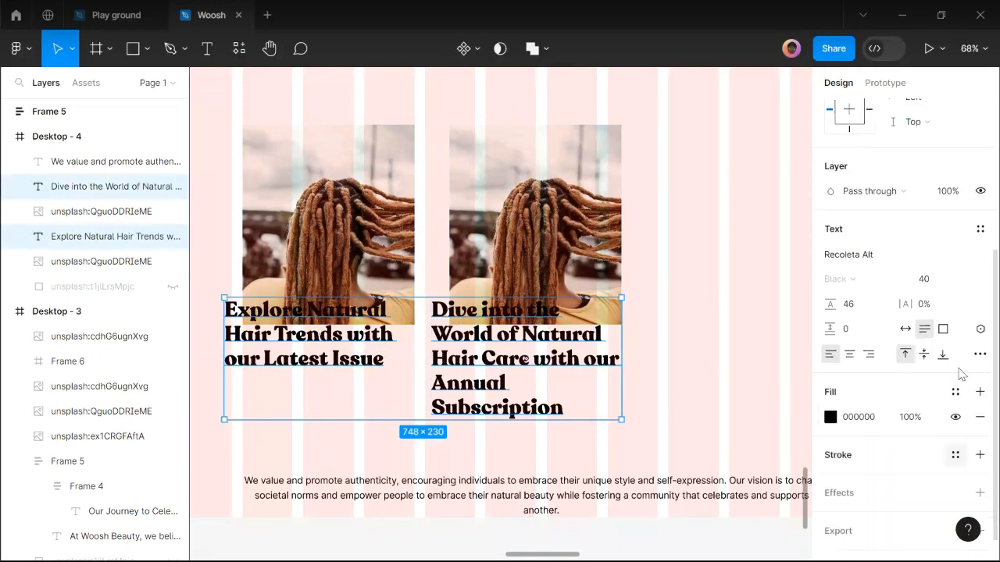
pyautogui.click(966, 279)
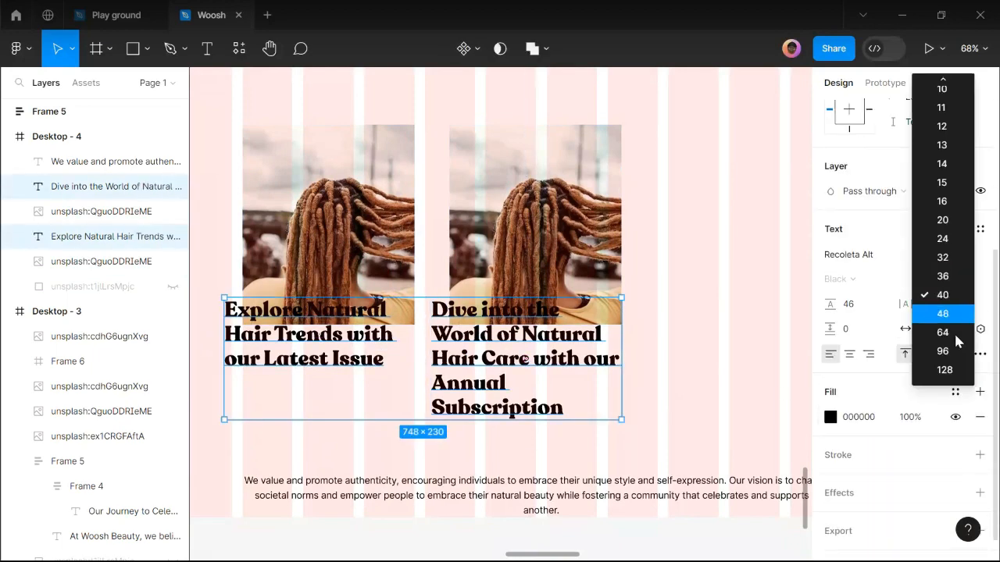
pyautogui.click(939, 264)
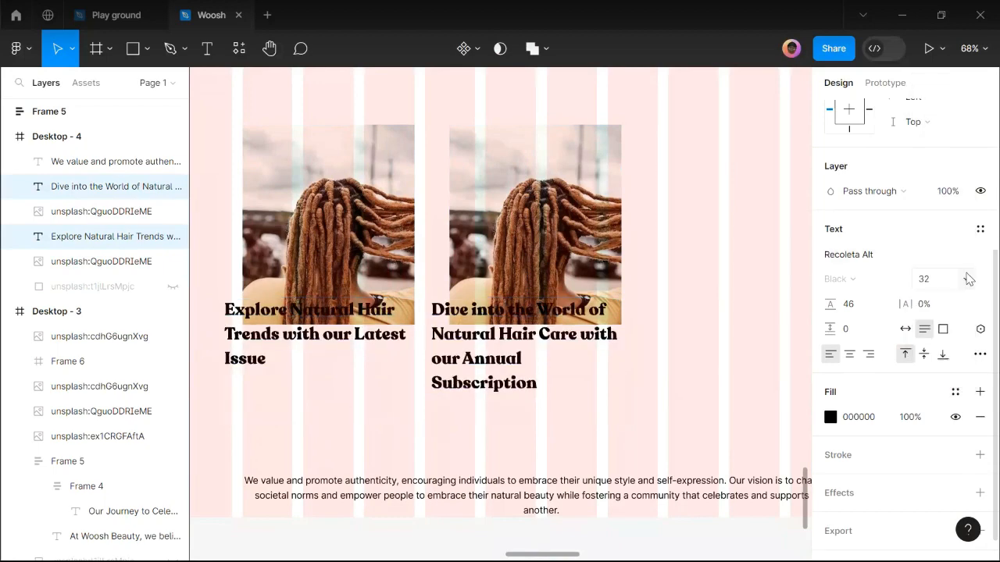
pyautogui.click(966, 279)
pyautogui.click(943, 260)
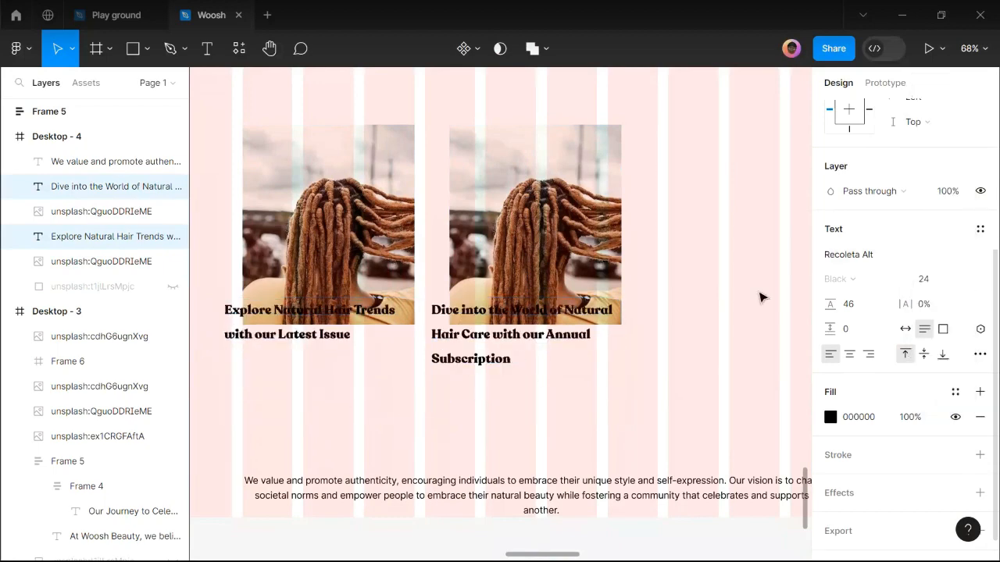
pyautogui.click(863, 313)
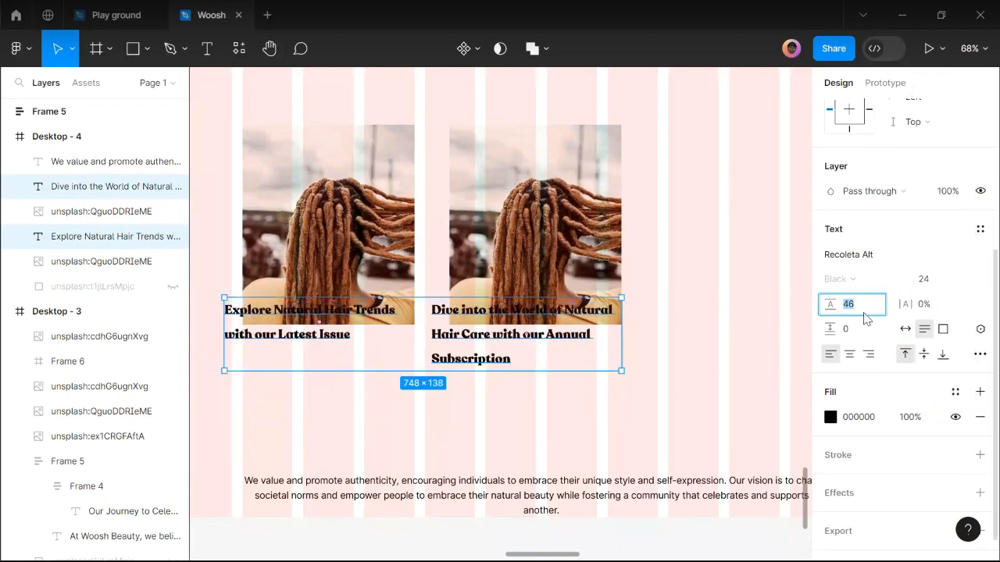
pyautogui.write('32')
pyautogui.press('Return')
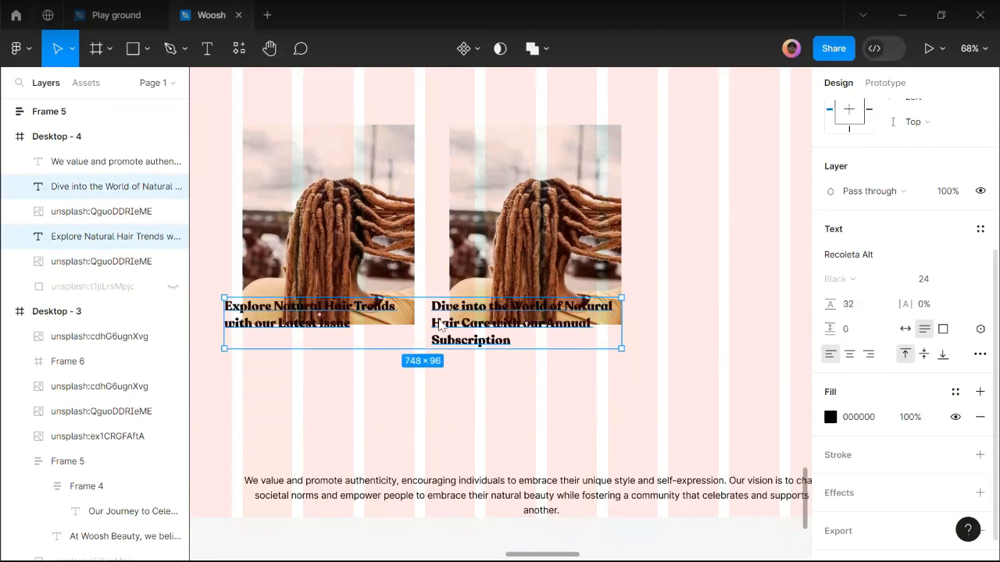
# Centre both headings and position each one beneath its photo.
pyautogui.moveTo(439, 332); pyautogui.dragTo(452, 404)
pyautogui.moveTo(571, 411); pyautogui.dragTo(570, 410)
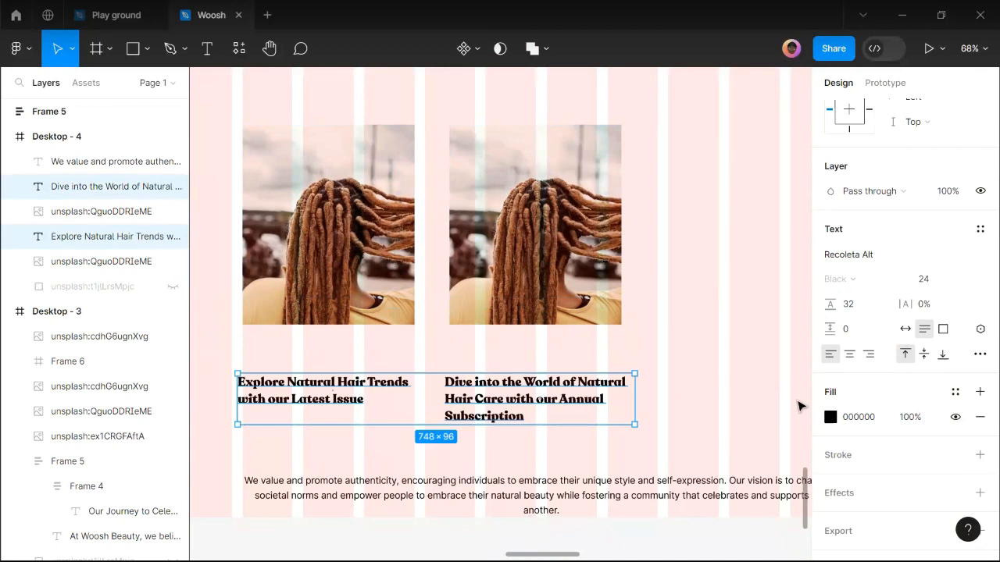
pyautogui.click(849, 354)
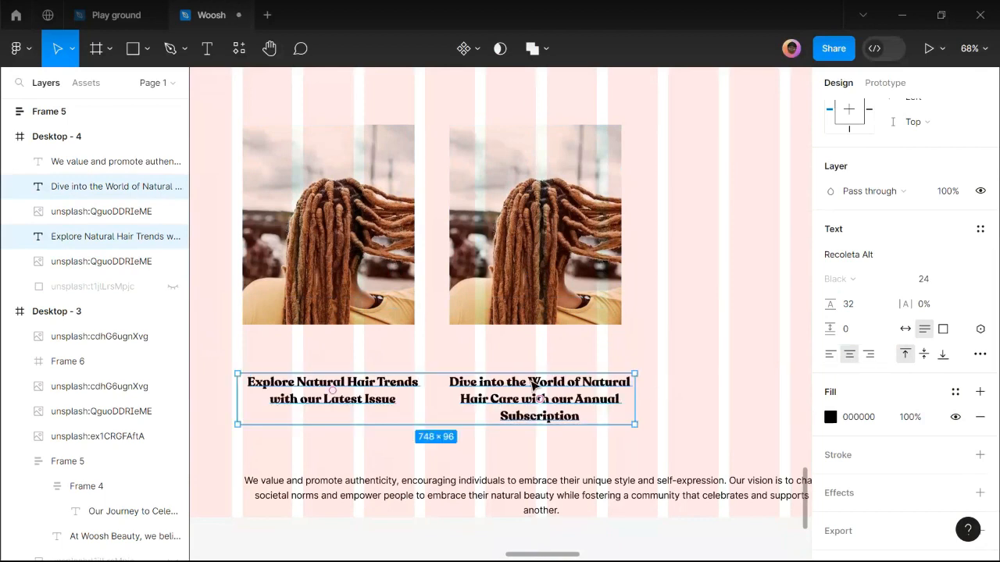
pyautogui.press('Escape')
pyautogui.moveTo(367, 398); pyautogui.dragTo(366, 362)
pyautogui.moveTo(435, 357); pyautogui.dragTo(409, 353)
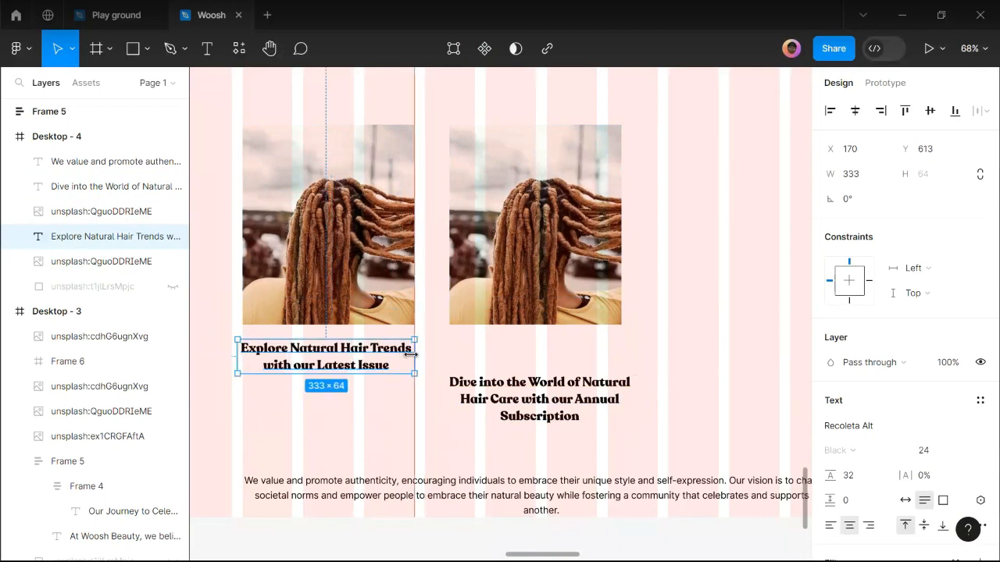
pyautogui.moveTo(240, 357); pyautogui.dragTo(242, 357)
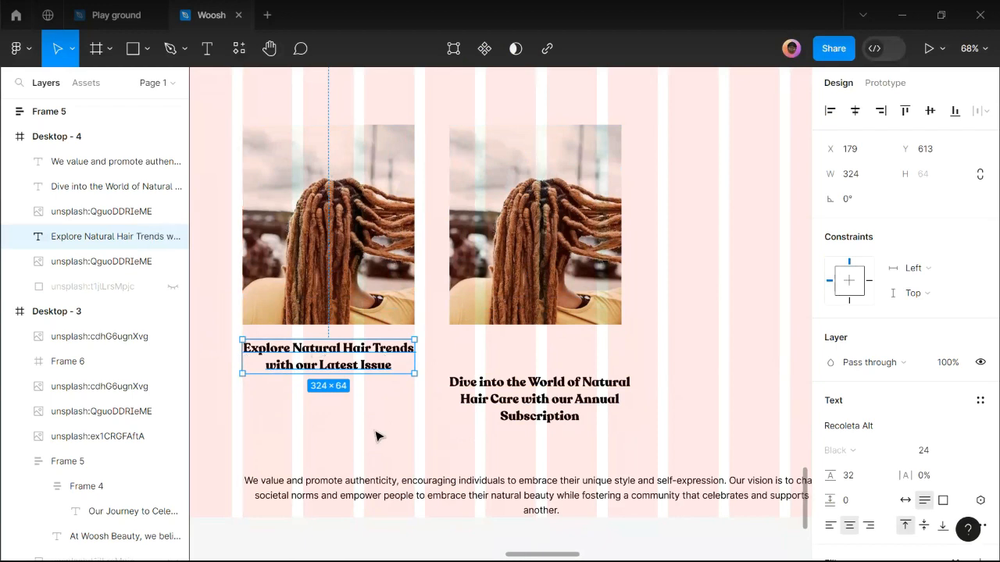
pyautogui.click(383, 424)
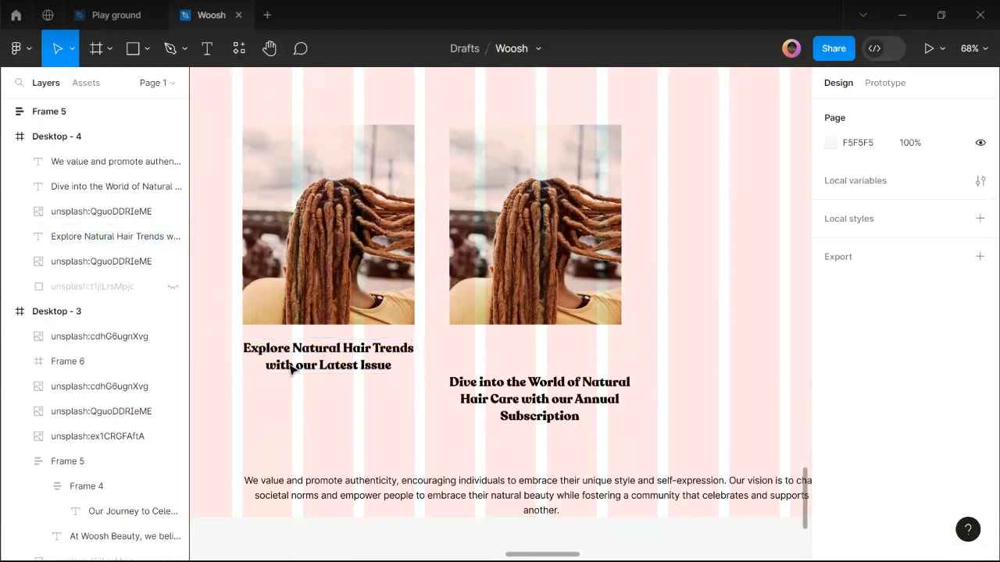
# Draw a test circle below the left heading, delete it, and select the values paragraph.
pyautogui.click(147, 49)
pyautogui.click(104, 149)
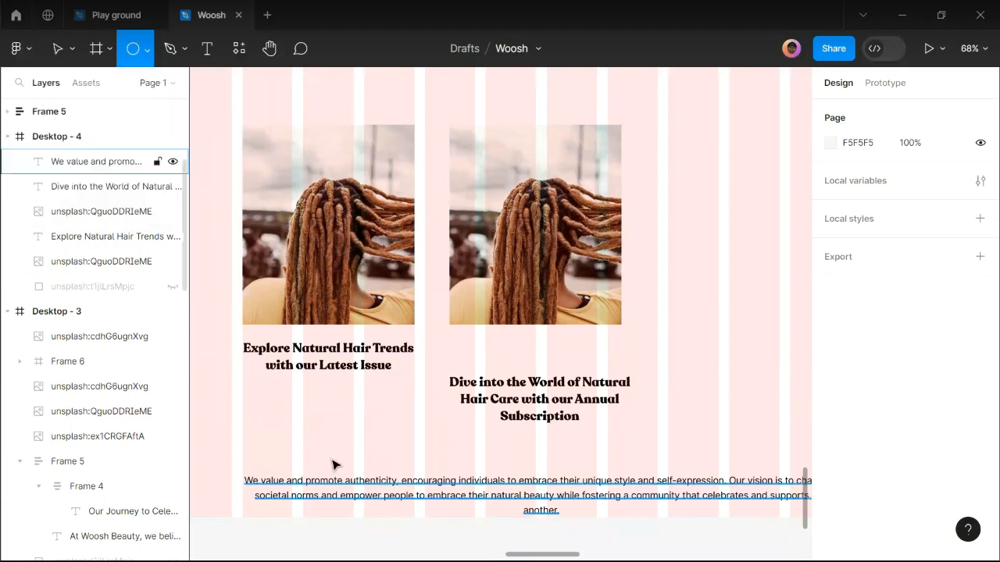
pyautogui.scroll(3, 312, 411)
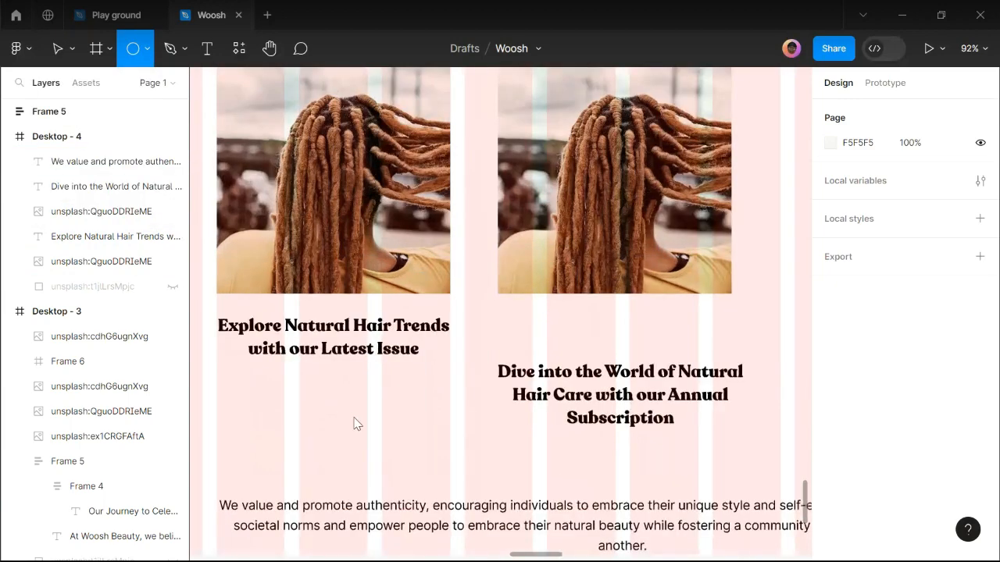
pyautogui.moveTo(319, 387); pyautogui.dragTo(363, 431)
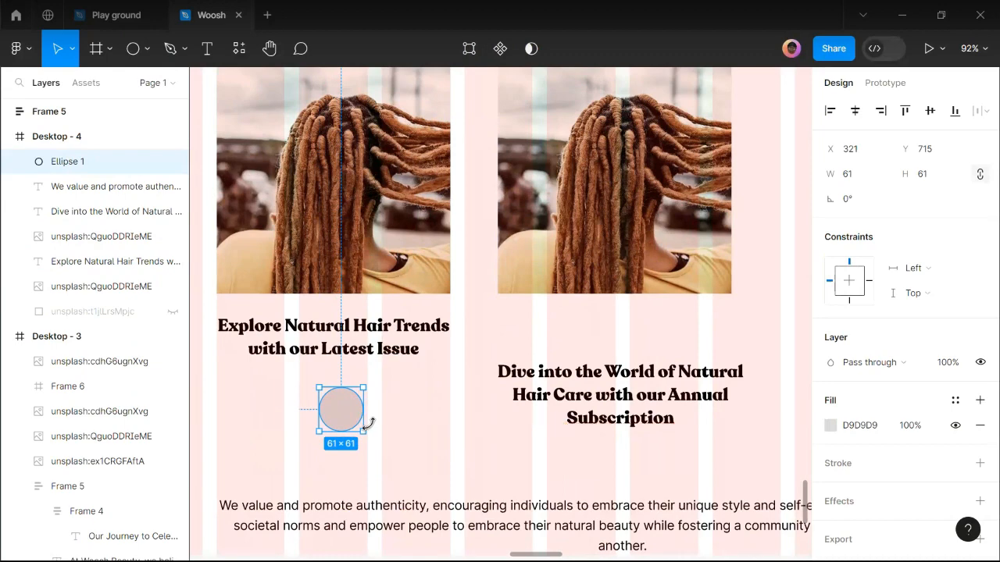
pyautogui.press('Delete')
pyautogui.scroll(-2, 413, 464)
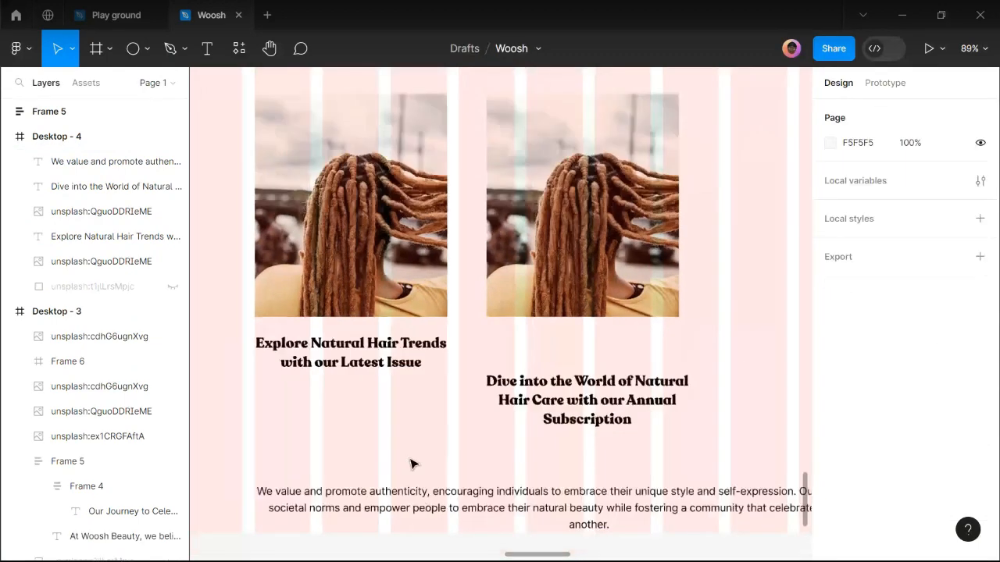
pyautogui.click(421, 506)
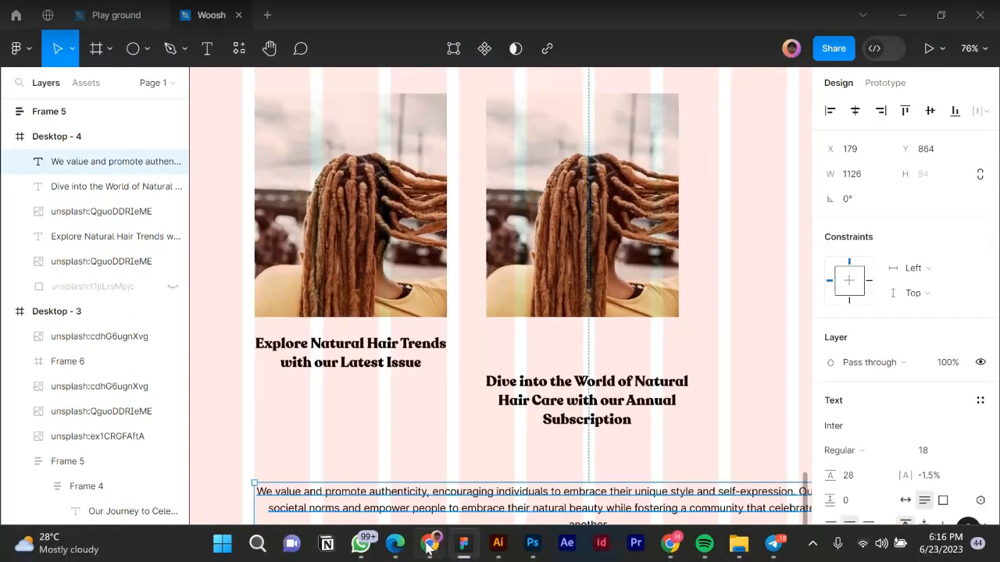
# Select the Key Features description under Magazine Range 1 in the Woosh website copy document.
pyautogui.click(396, 544)
pyautogui.scroll(-3, 390, 389)
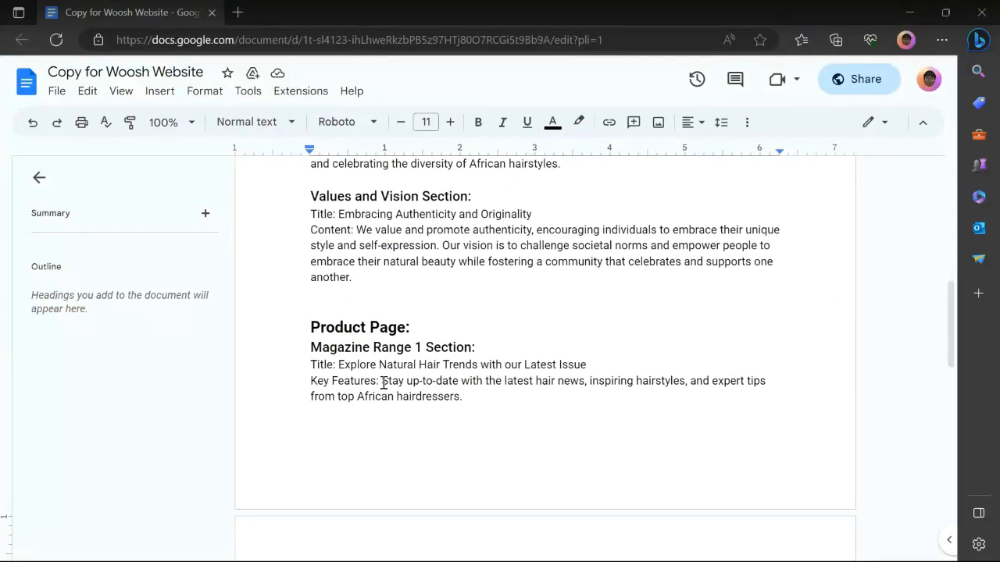
pyautogui.moveTo(382, 382); pyautogui.dragTo(480, 412)
pyautogui.moveTo(437, 559)
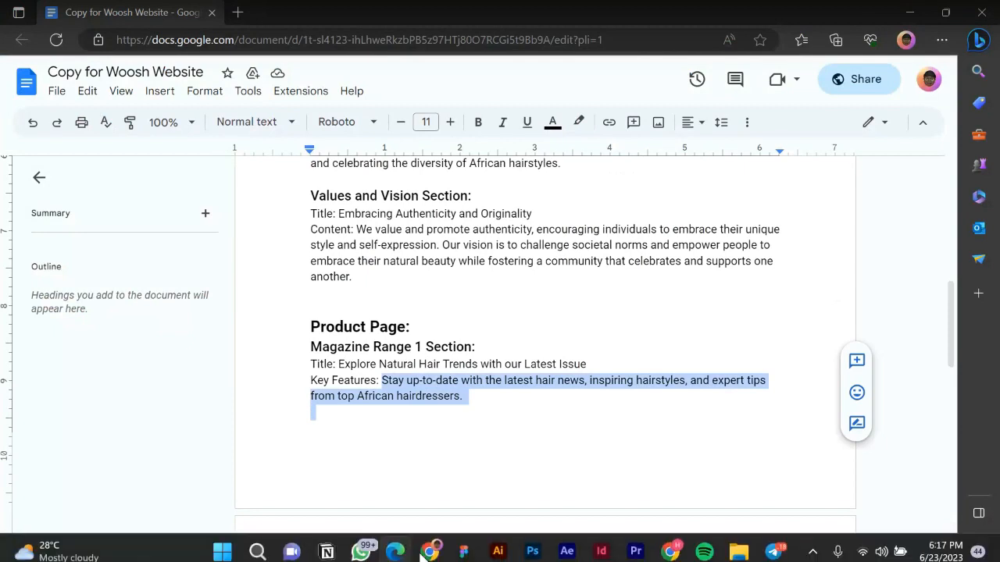
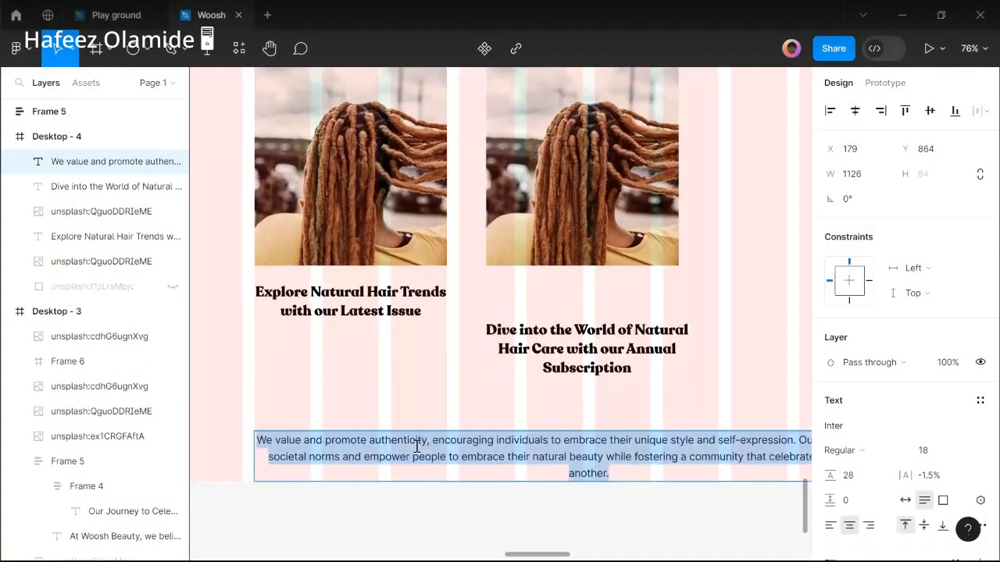
# Paste the hair-news paragraph, narrow it to wrap, and place it under the Explore Natural Hair Trends heading.
pyautogui.hotkey('ctrl', 'v')
pyautogui.doubleClick(513, 445)
pyautogui.click(515, 447)
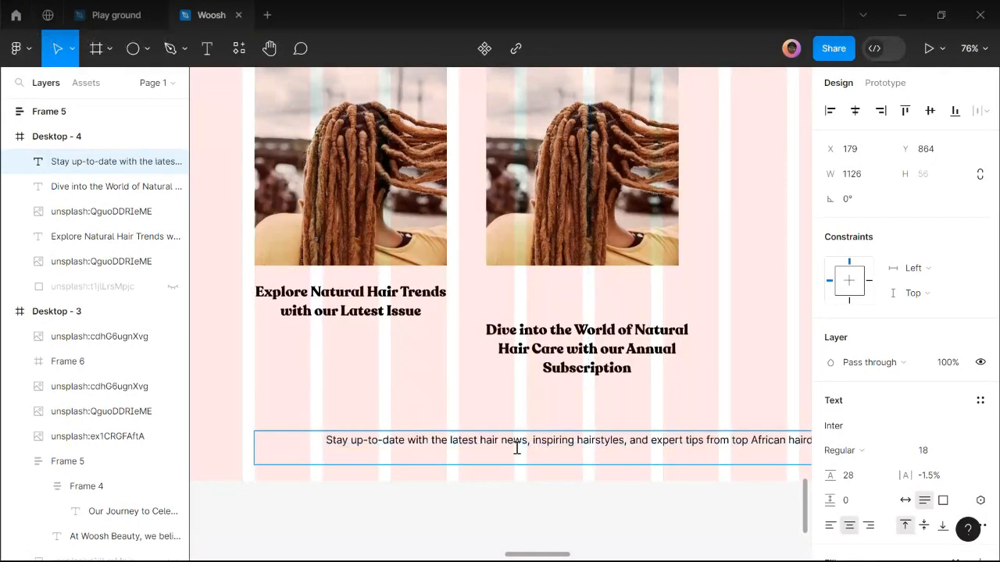
pyautogui.press('Escape')
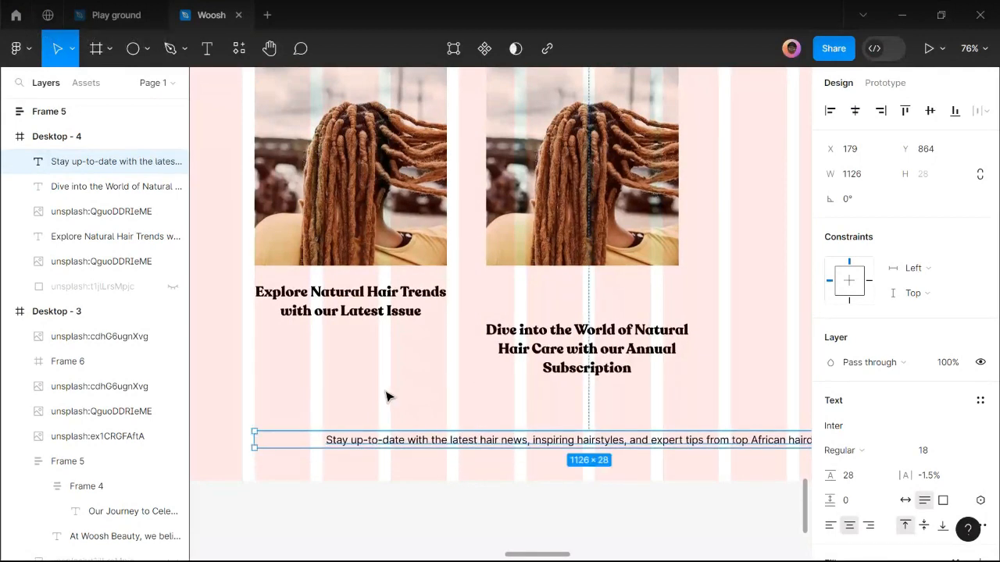
pyautogui.scroll(-3, 419, 378)
pyautogui.moveTo(755, 424); pyautogui.dragTo(428, 411)
pyautogui.moveTo(386, 440); pyautogui.dragTo(389, 368)
pyautogui.scroll(5, 353, 364)
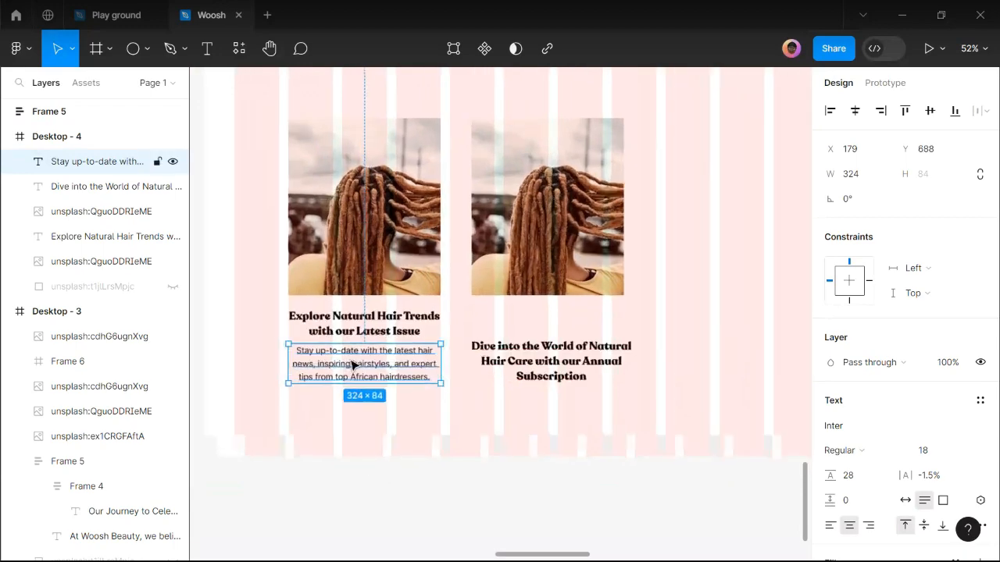
pyautogui.keyDown('shift'); pyautogui.click(354, 317); pyautogui.keyUp('shift')
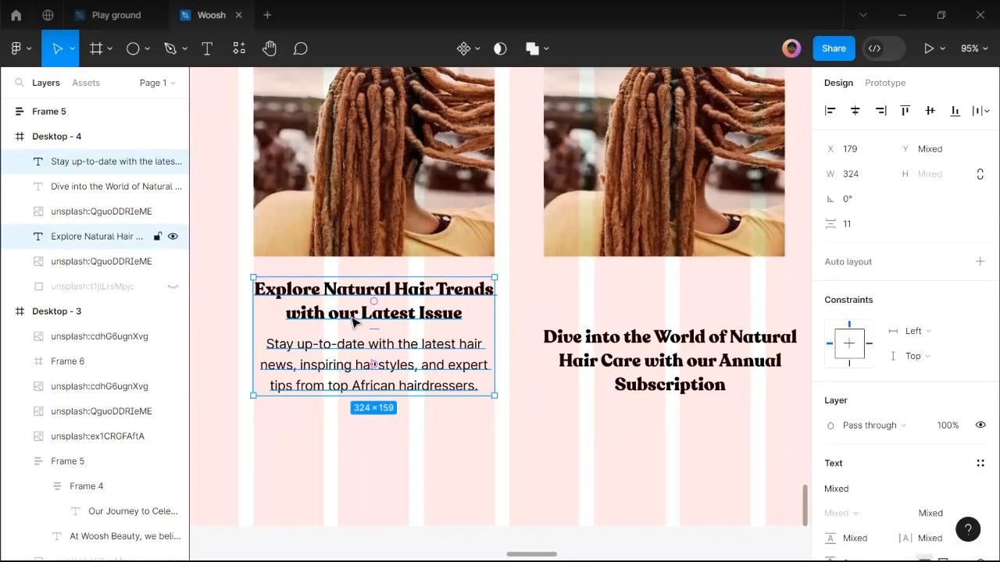
# Wrap the heading and paragraph in a vertical auto-layout stack fixed at 324 px wide.
pyautogui.hotkey('shift', 'a')
pyautogui.press('Return')
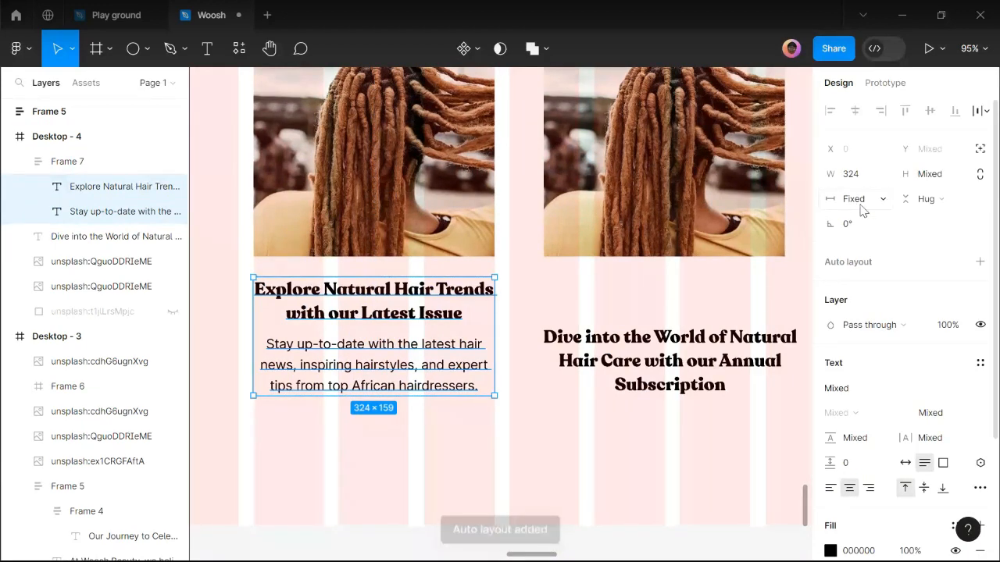
pyautogui.click(862, 202)
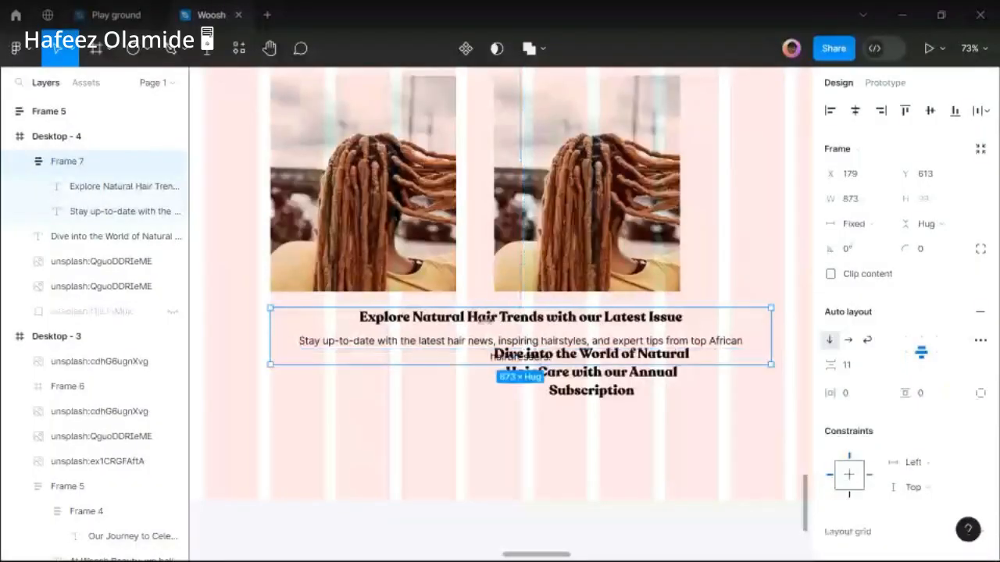
pyautogui.moveTo(771, 316); pyautogui.dragTo(457, 316)
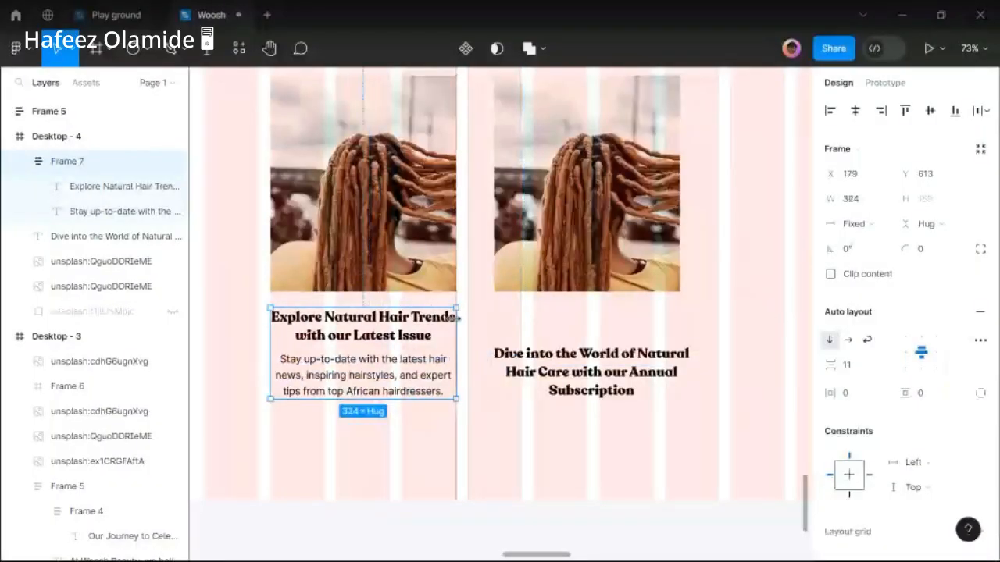
# Move the Dive into the World heading above the right image.
pyautogui.click(629, 394)
pyautogui.keyDown('ctrl'); pyautogui.scroll(-2, 477, 406); pyautogui.keyUp('ctrl')
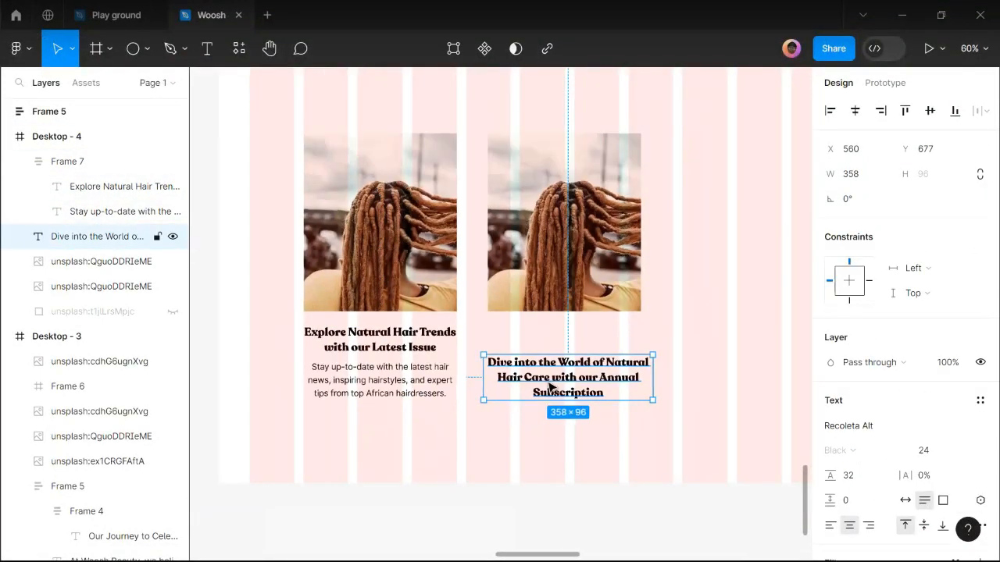
pyautogui.moveTo(553, 386); pyautogui.dragTo(531, 120)
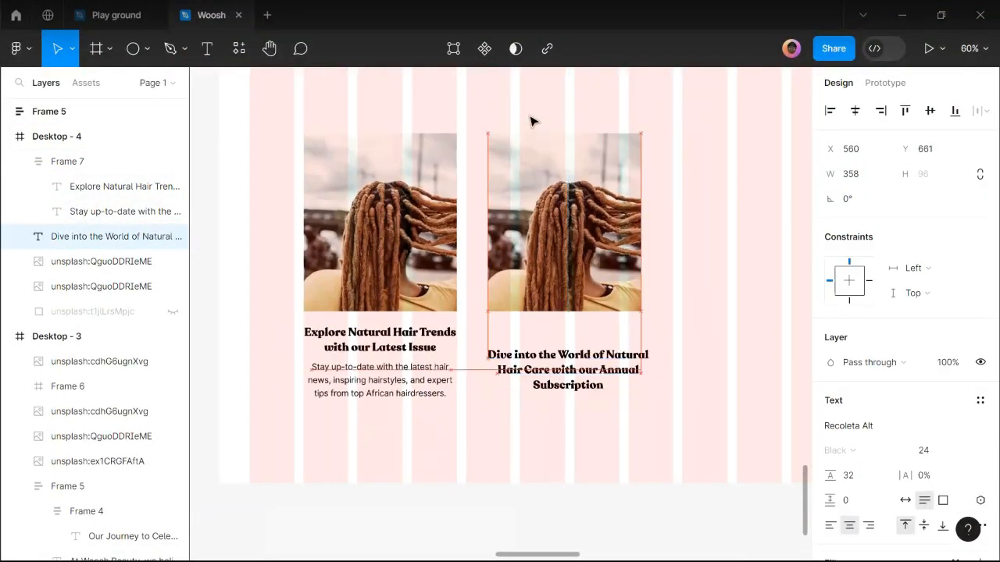
# Combine the left image and text stack into an auto-layout card with a 24 gap.
pyautogui.click(376, 370)
pyautogui.keyDown('shift'); pyautogui.click(400, 271); pyautogui.keyUp('shift')
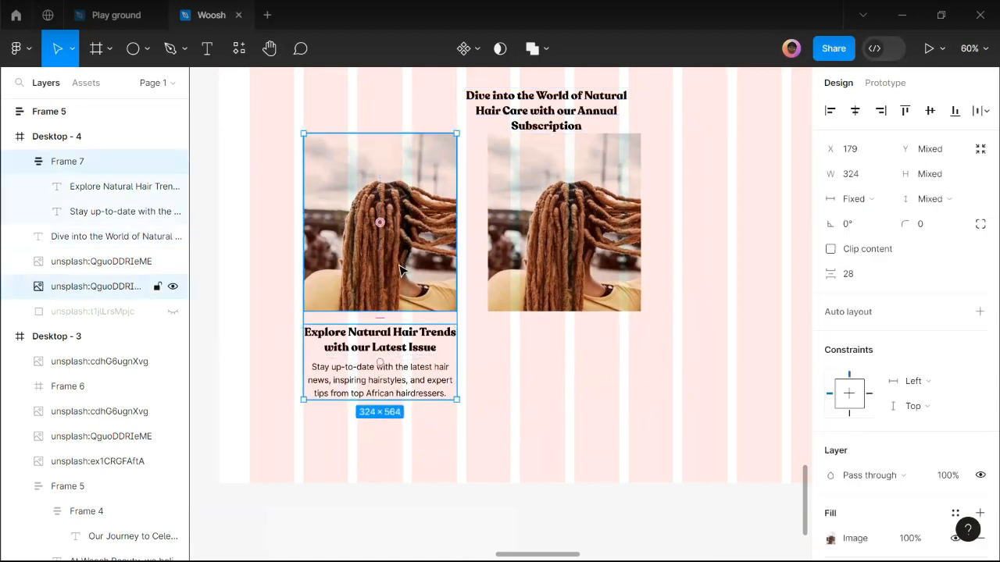
pyautogui.hotkey('shift', 'a')
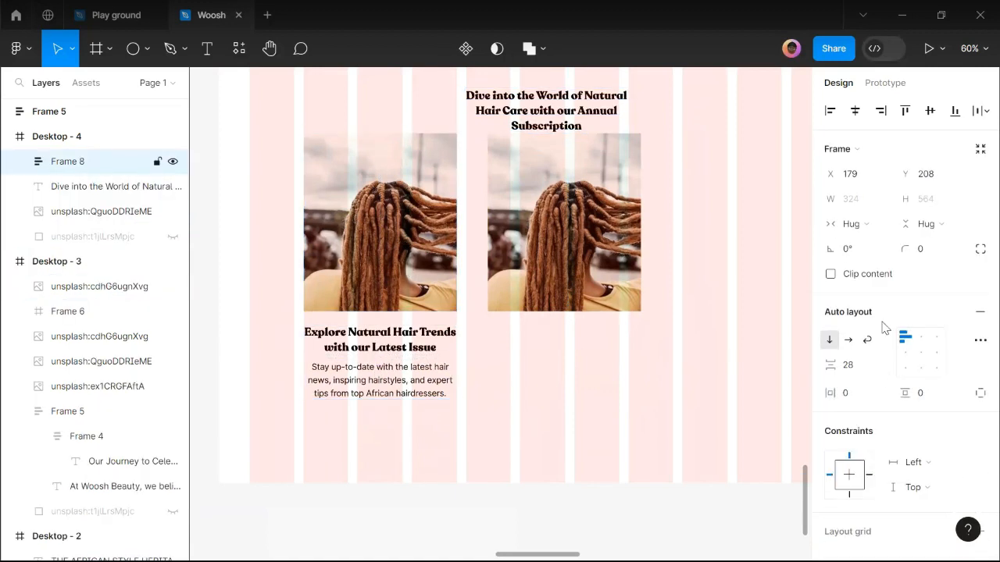
pyautogui.click(854, 370)
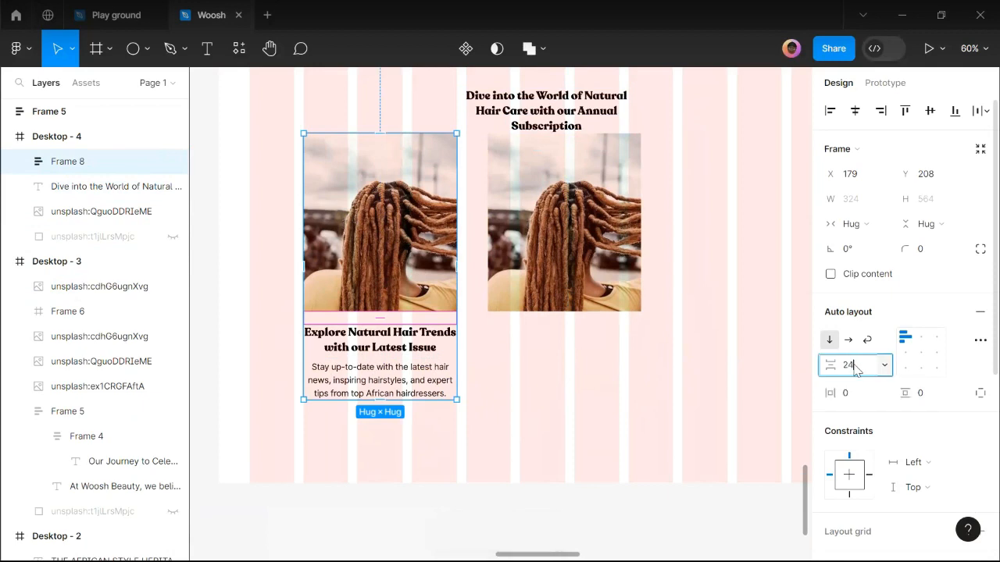
pyautogui.write('24')
pyautogui.press('Return')
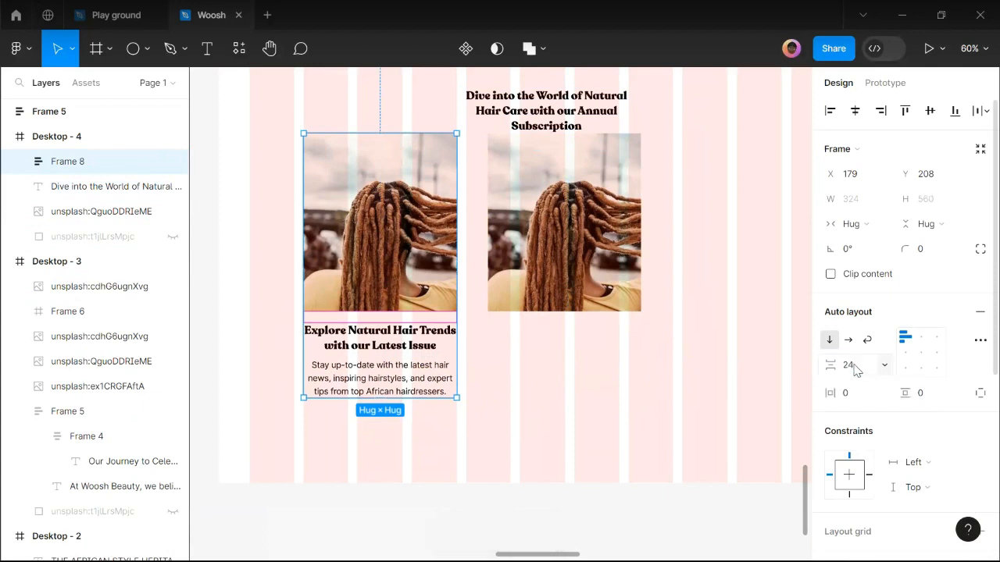
# Centre the card's contents, give it 36 vertical and side padding, and shift it left.
pyautogui.click(921, 352)
pyautogui.click(927, 394)
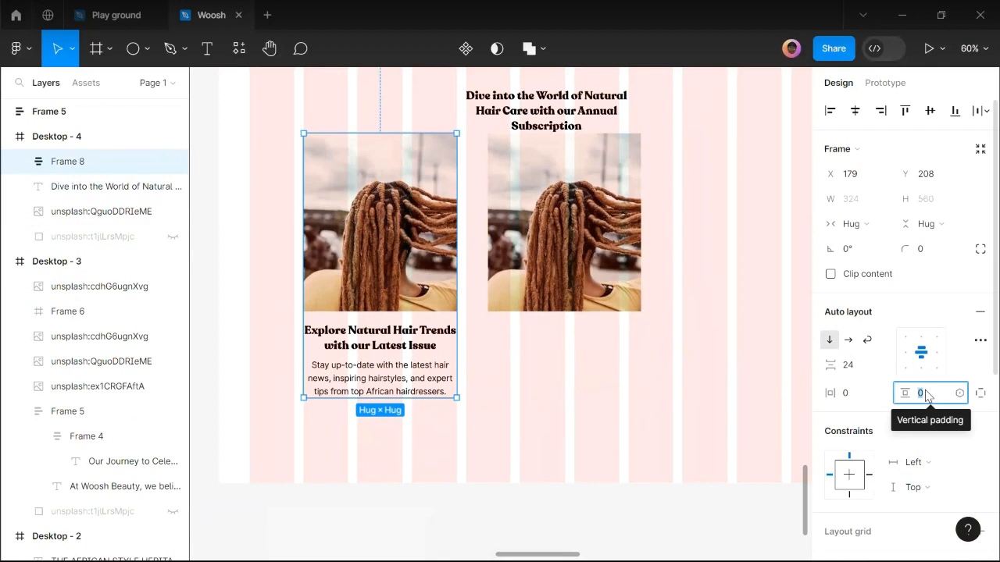
pyautogui.write('306')
pyautogui.press('Return')
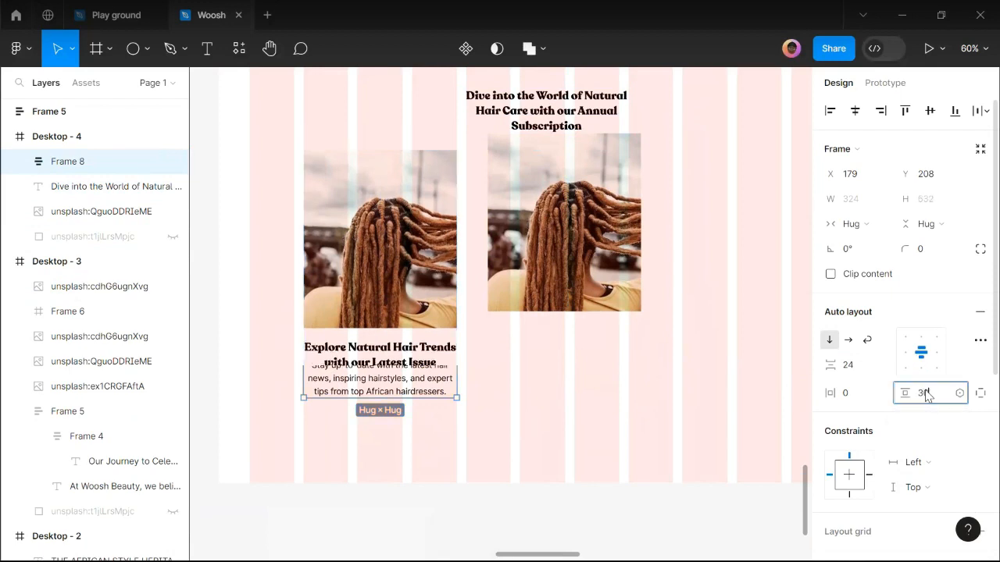
pyautogui.click(853, 397)
pyautogui.write('36')
pyautogui.press('Return')
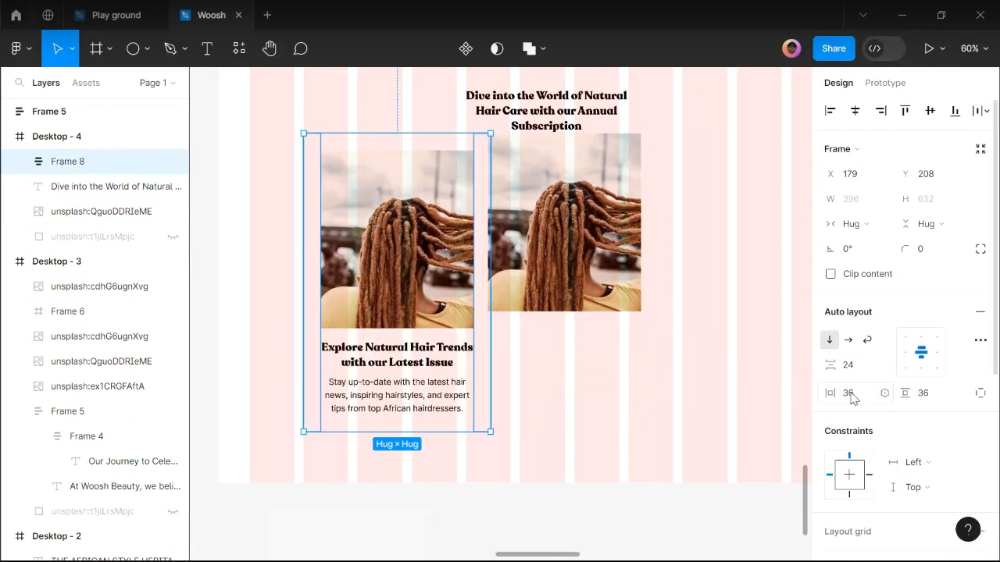
pyautogui.scroll(-2, 448, 406)
pyautogui.moveTo(414, 306); pyautogui.dragTo(376, 306)
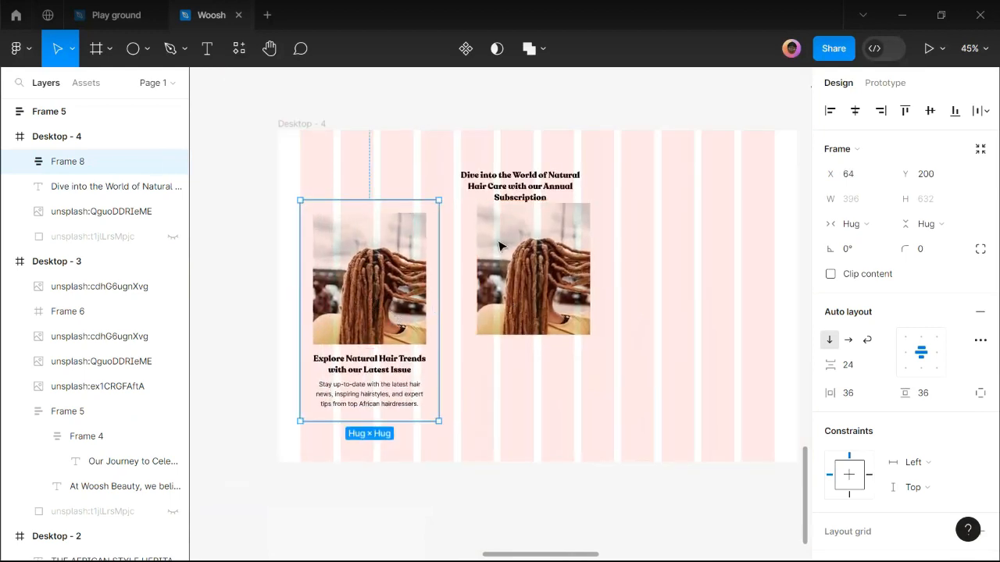
# Move the old Dive heading and right image out below Desktop-4.
pyautogui.click(531, 238)
pyautogui.keyDown('shift'); pyautogui.click(528, 239); pyautogui.keyUp('shift')
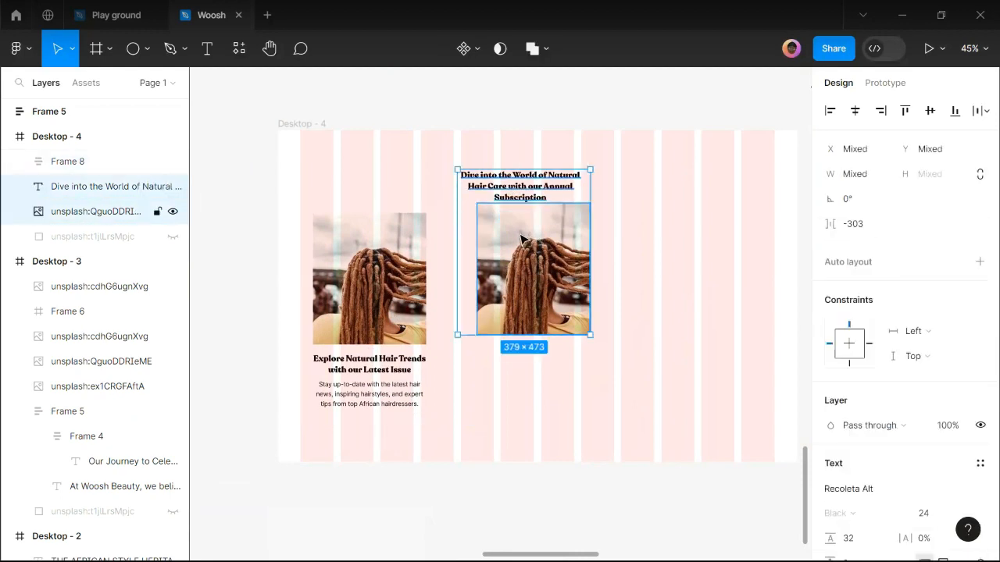
pyautogui.scroll(-3, 525, 238)
pyautogui.moveTo(524, 238); pyautogui.dragTo(316, 500)
# Duplicate the left card to the right and give the copy the Dive into the World heading.
pyautogui.click(406, 283)
pyautogui.moveTo(431, 263); pyautogui.dragTo(518, 258)
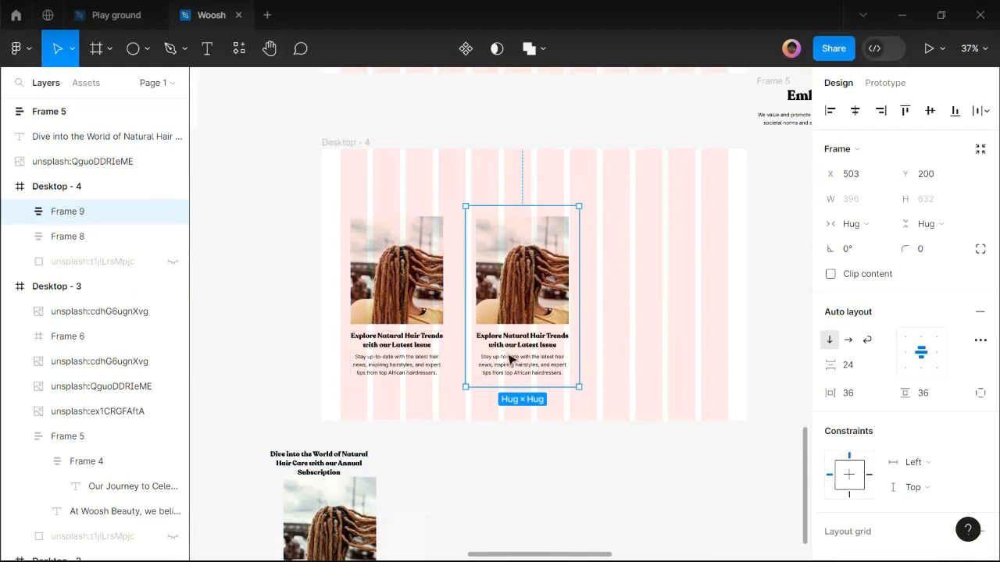
pyautogui.click(332, 459)
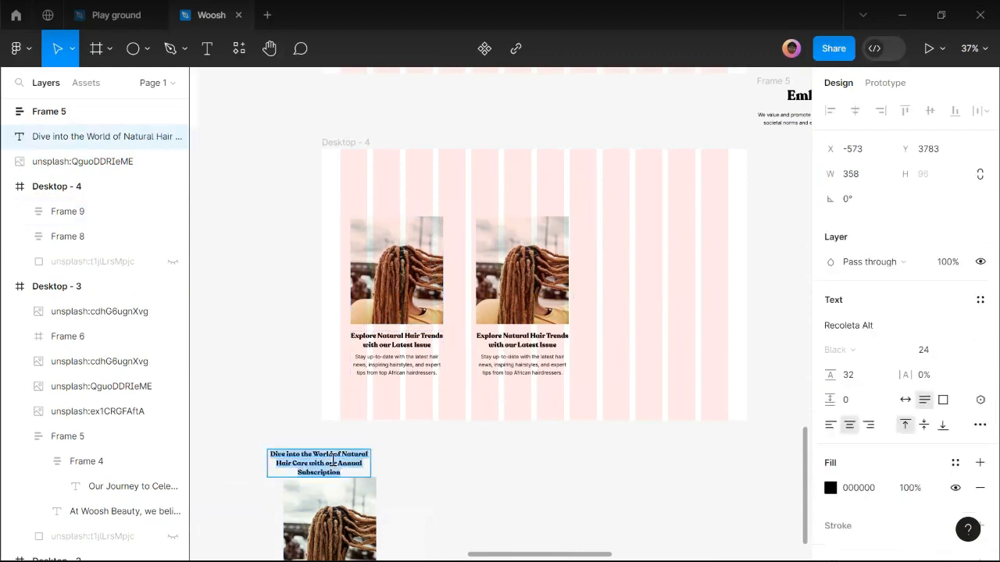
pyautogui.scroll(5, 523, 340)
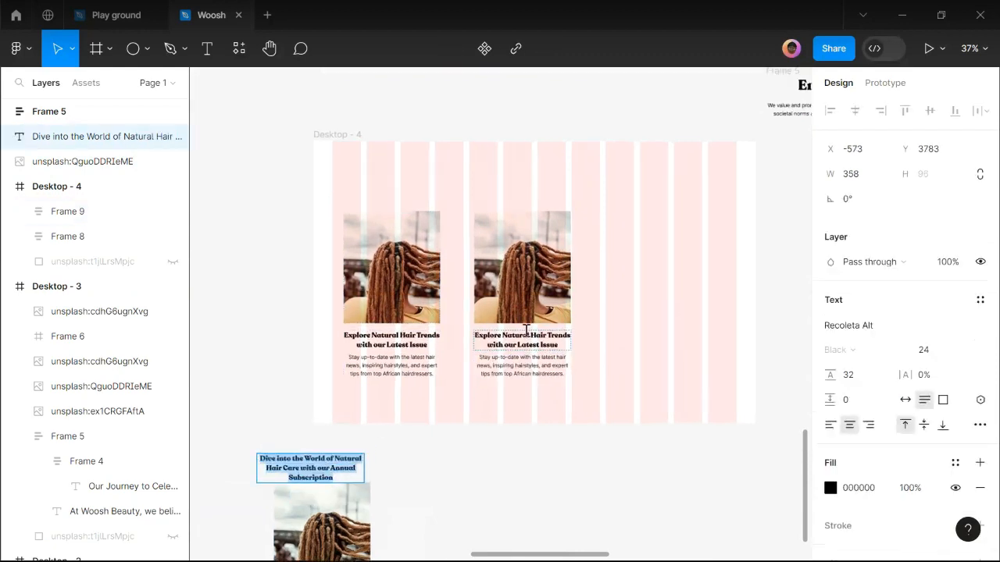
pyautogui.doubleClick(526, 340)
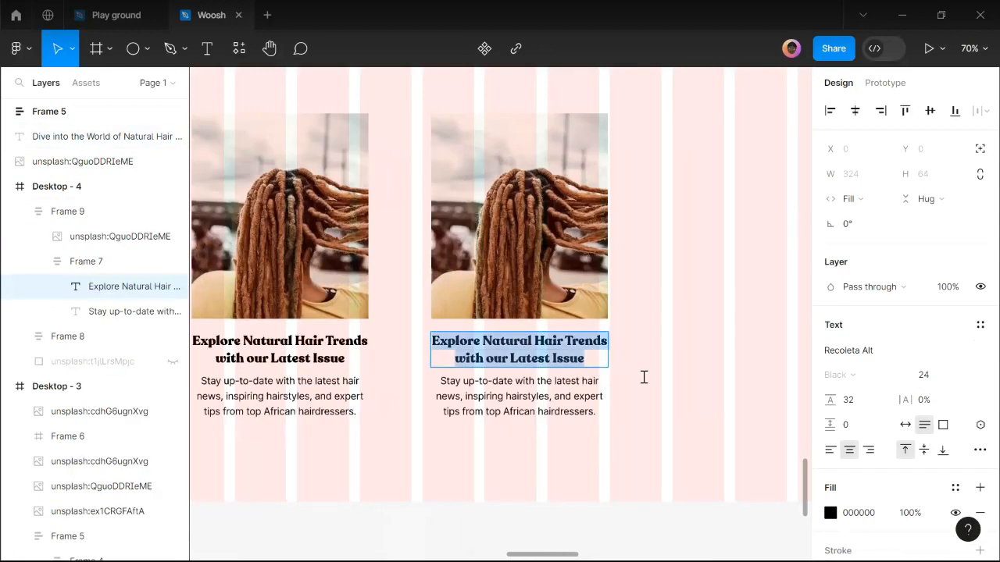
pyautogui.hotkey('ctrl', 'v')
pyautogui.press('Escape')
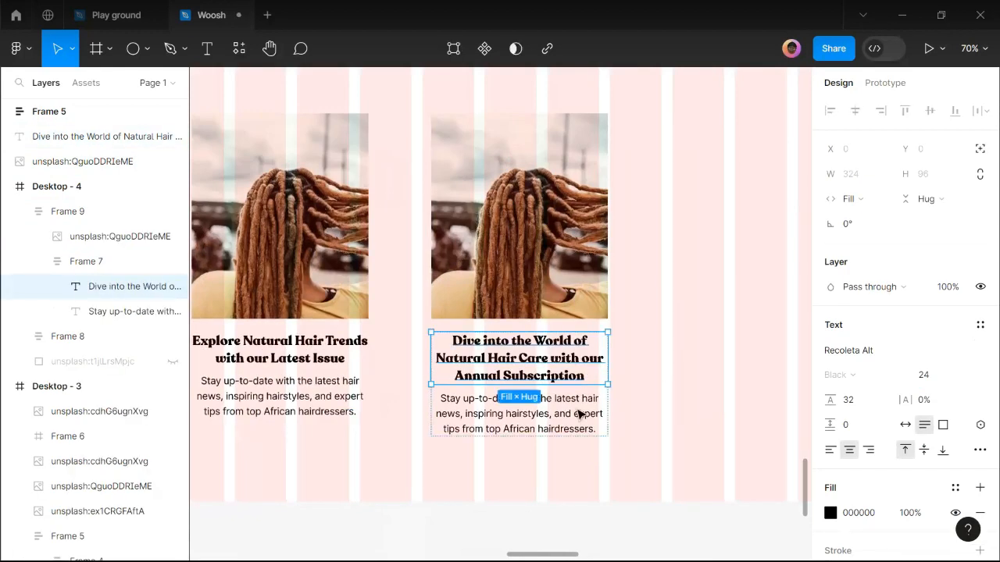
pyautogui.moveTo(410, 550)
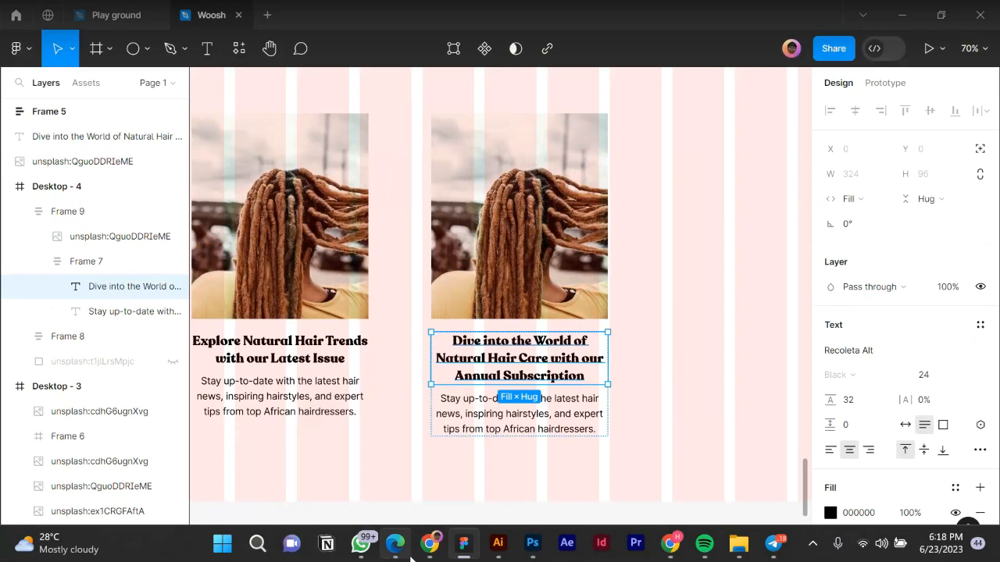
pyautogui.click(410, 553)
# Copy the Magazine Range 2 key features sentence from the Woosh website copy.
pyautogui.scroll(-8, 442, 350)
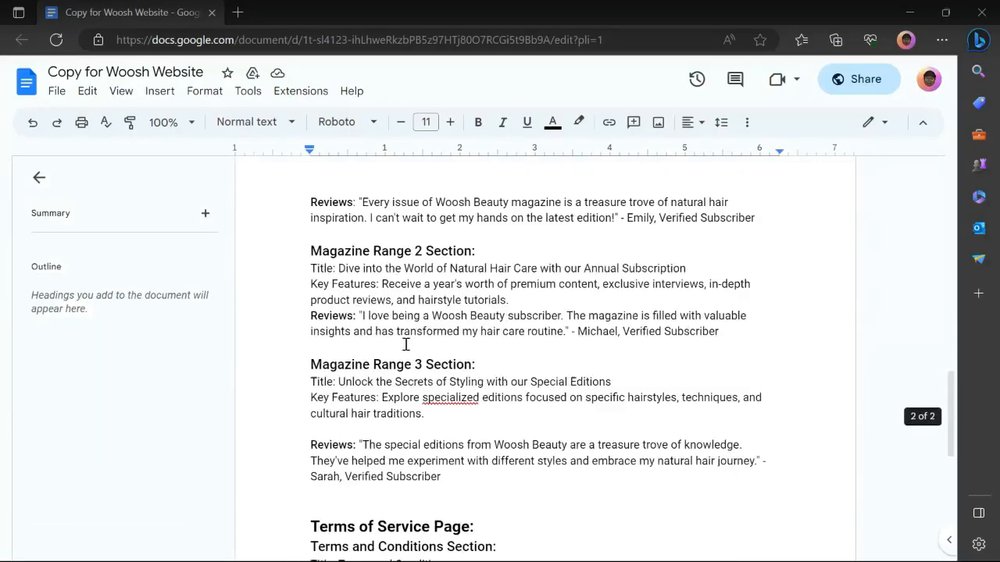
pyautogui.moveTo(381, 256); pyautogui.dragTo(508, 273)
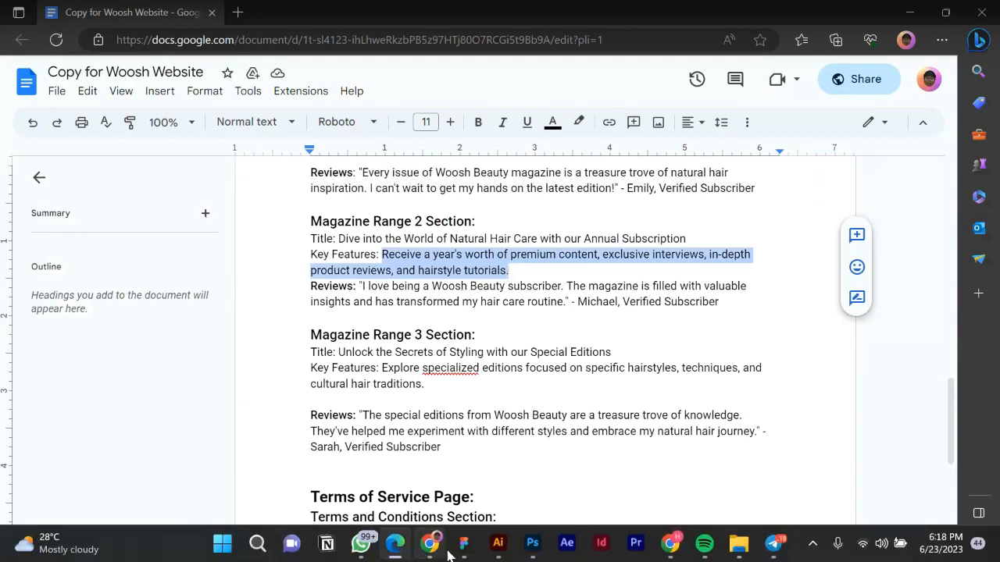
pyautogui.click(464, 552)
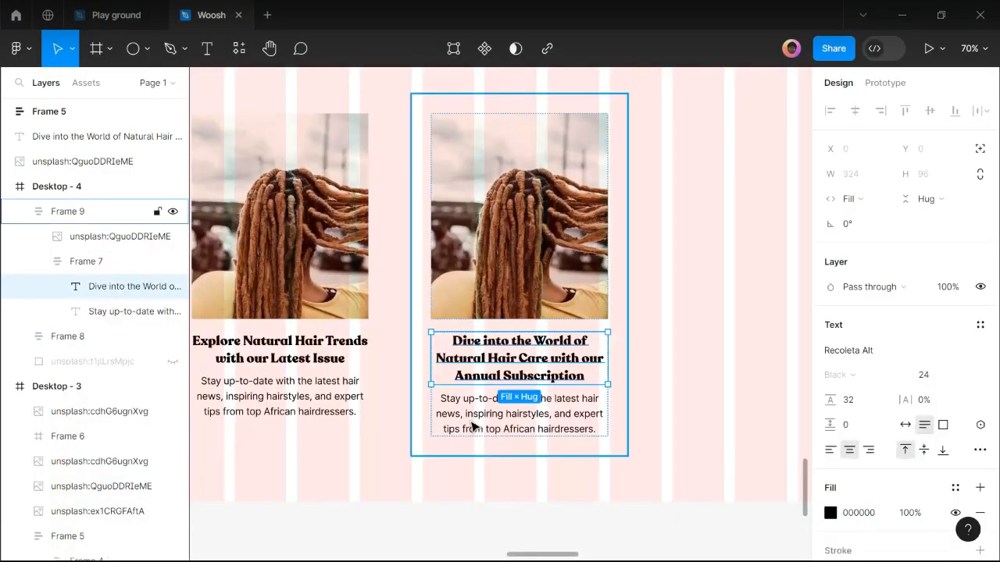
# Replace the second card's paragraph with the Magazine Range 2 key features sentence.
pyautogui.doubleClick(471, 420)
pyautogui.write("Receive a year's worth of premium content, exclusive interviews, in-depth product reviews, and hairstyle tutorials.")
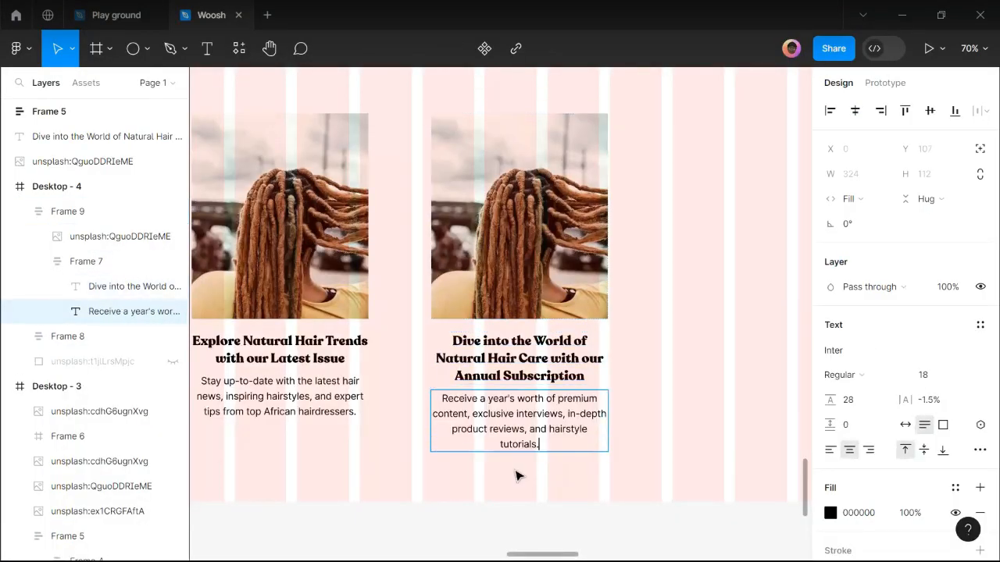
pyautogui.press('Escape')
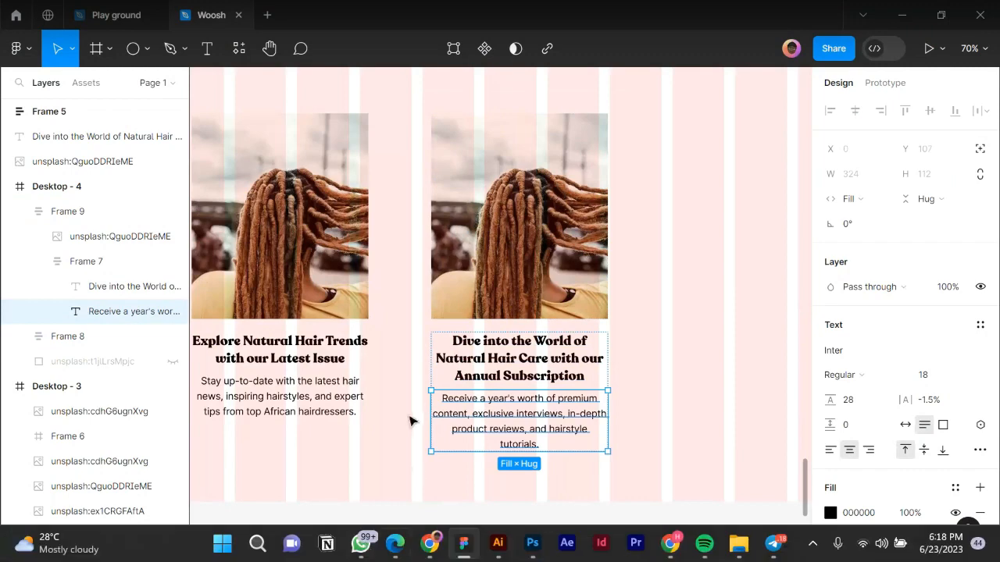
# Place a third copy of the card to the right at X 929.
pyautogui.scroll(-2, 414, 407)
pyautogui.click(594, 350)
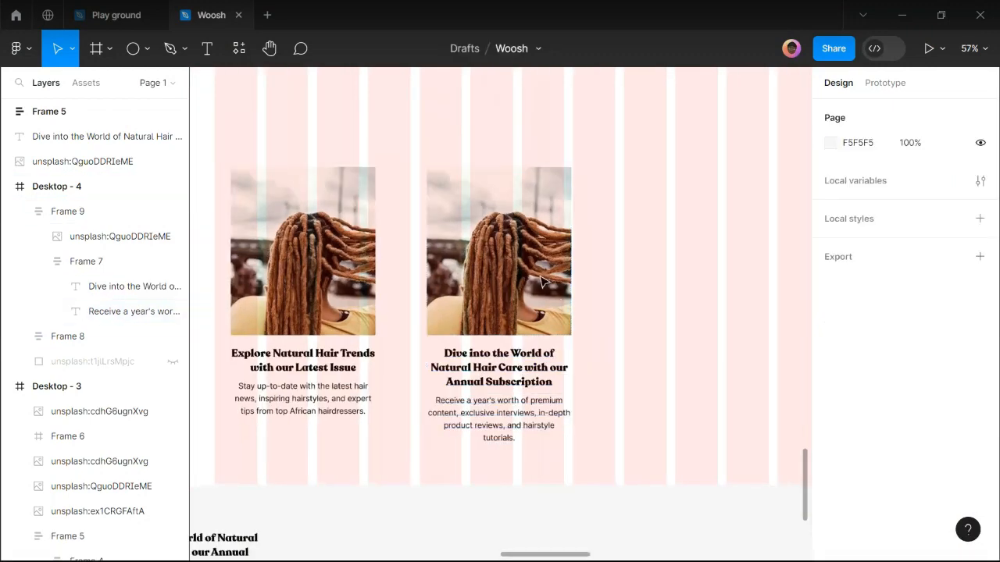
pyautogui.moveTo(551, 245); pyautogui.dragTo(721, 229)
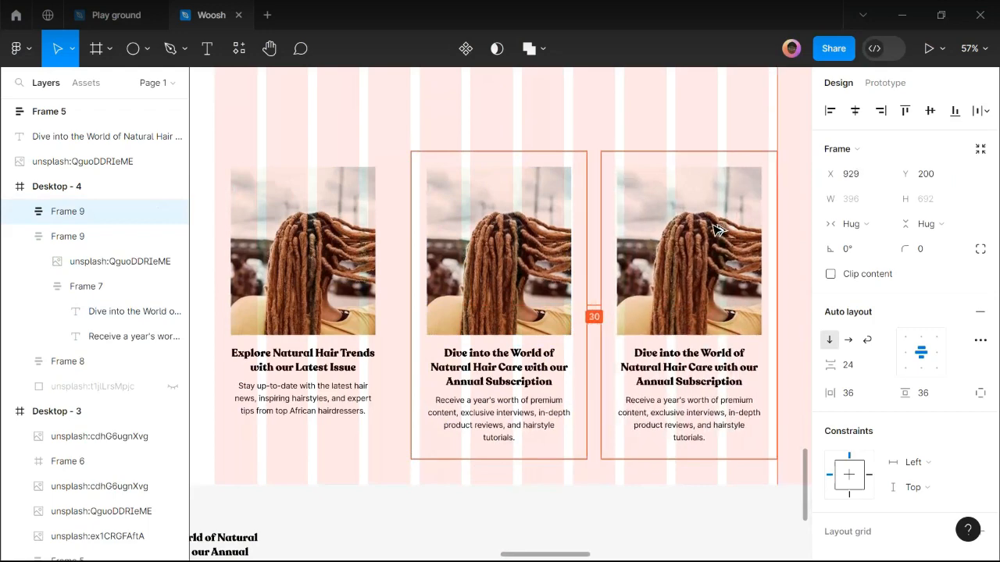
pyautogui.moveTo(326, 552)
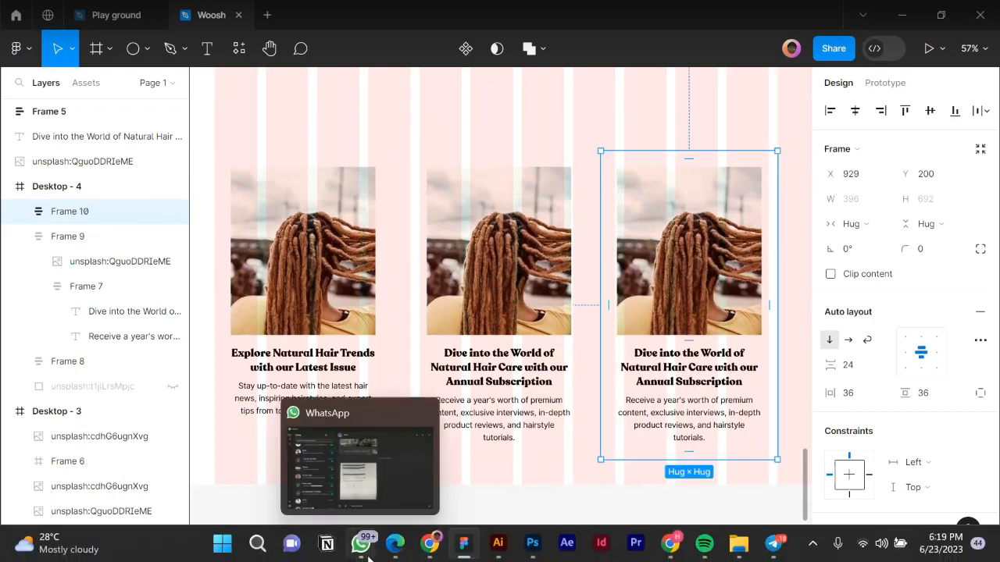
pyautogui.click(395, 551)
# Retitle the third card 'Unlock the Secrets of Styling with our Special Editions' from the Range 3 copy.
pyautogui.moveTo(337, 352); pyautogui.dragTo(605, 354)
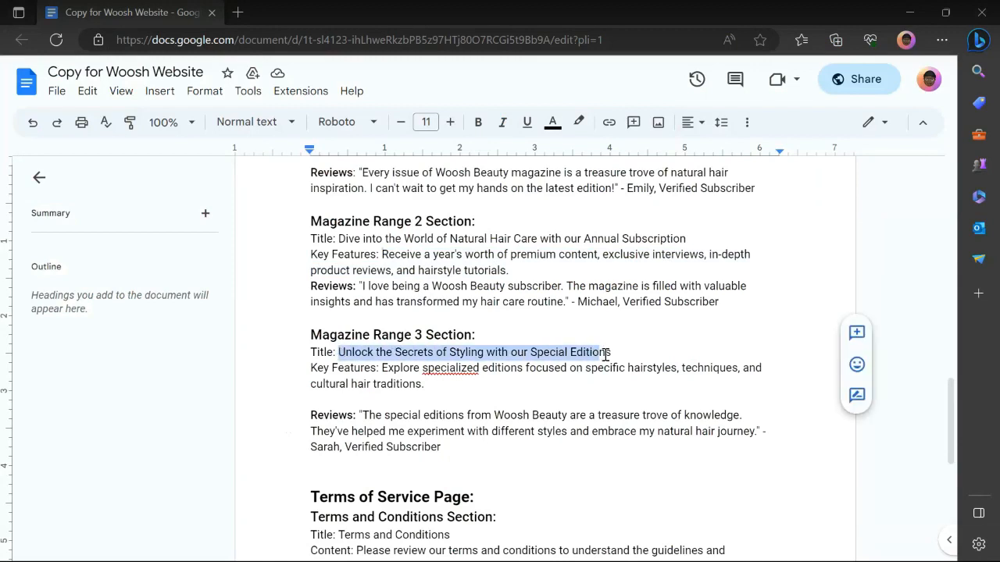
pyautogui.moveTo(472, 557)
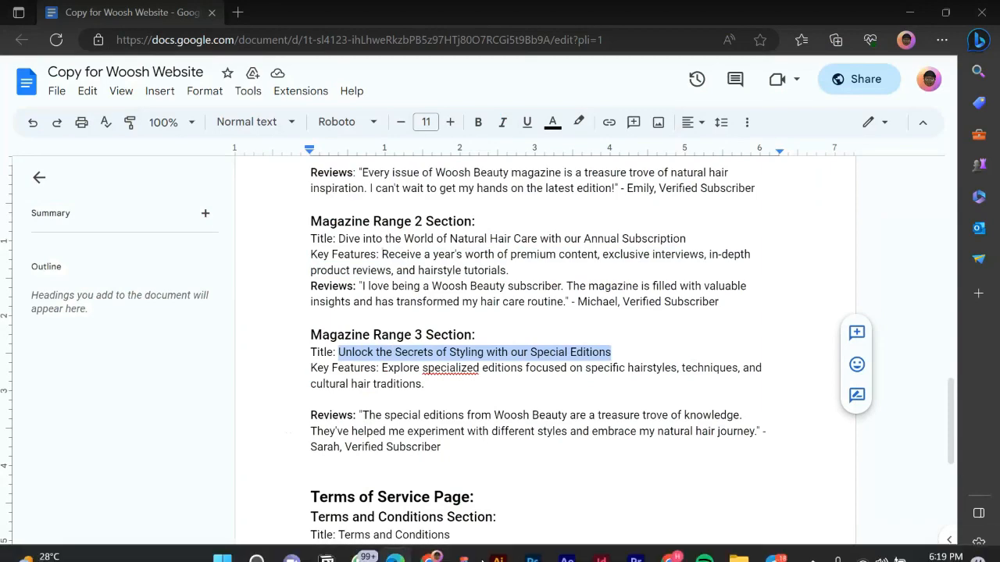
pyautogui.click(464, 545)
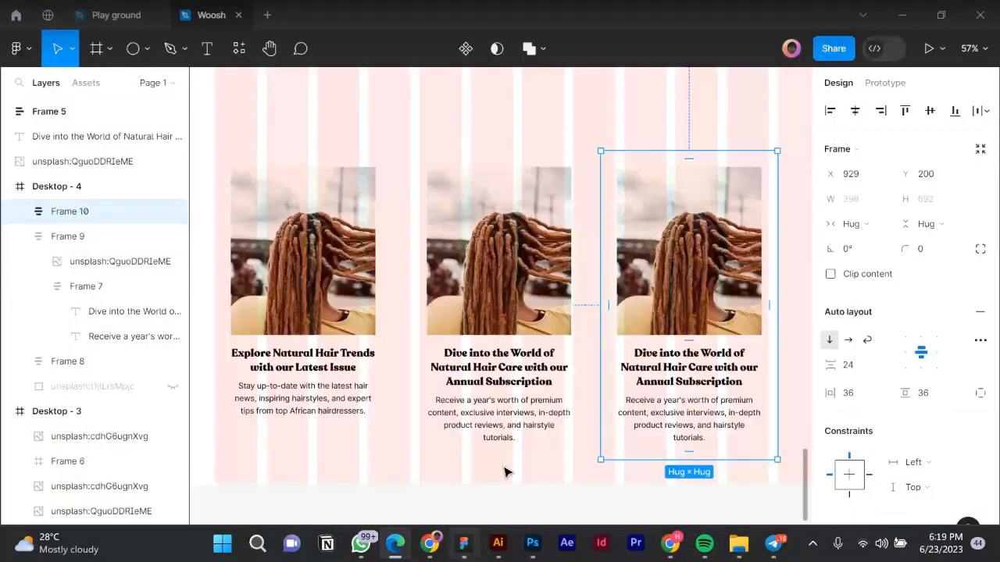
pyautogui.hscroll(1, 507, 470)
pyautogui.keyDown('ctrl'); pyautogui.doubleClick(636, 373); pyautogui.keyUp('ctrl')
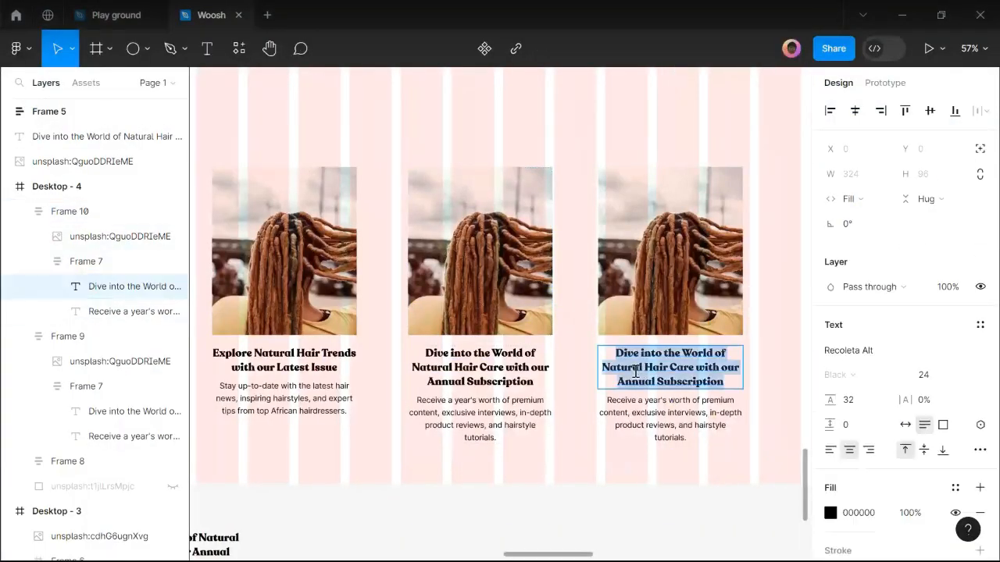
pyautogui.write('Unlock the Secrets of Styling with our Special Editions')
pyautogui.press('Escape')
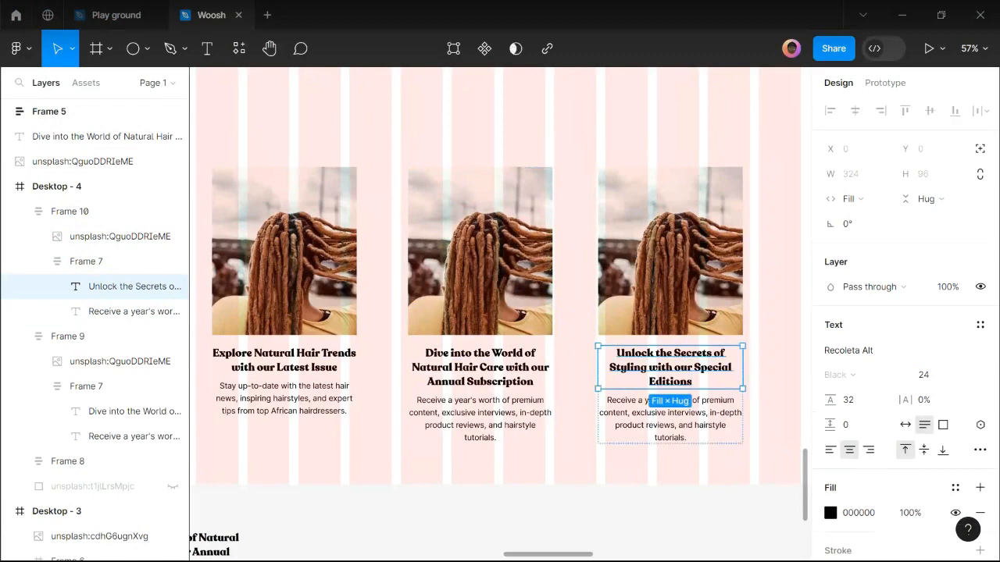
# Replace the third card's description with the Range 3 'Explore specialized editions' key features text.
pyautogui.moveTo(395, 543)
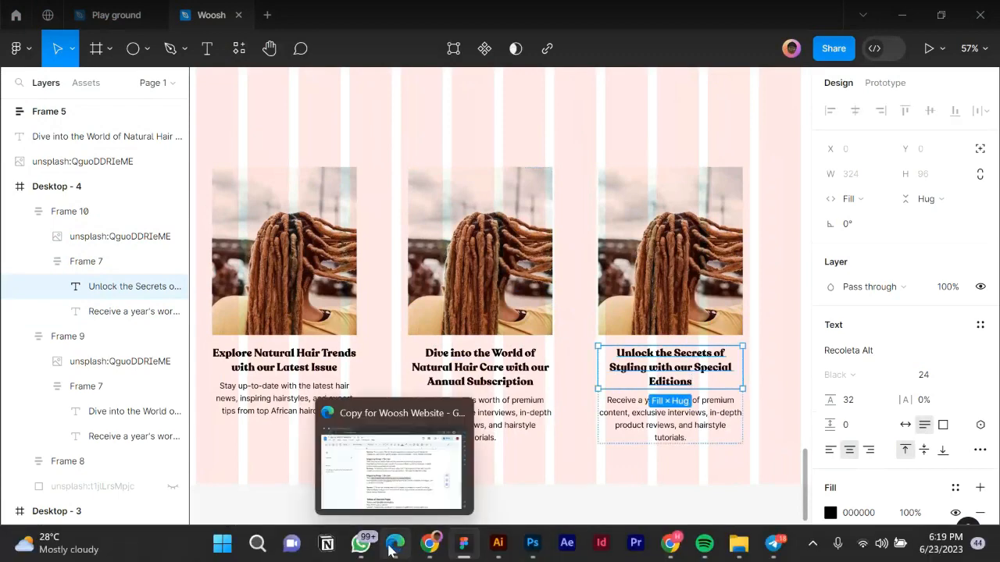
pyautogui.click(391, 549)
pyautogui.click(382, 369)
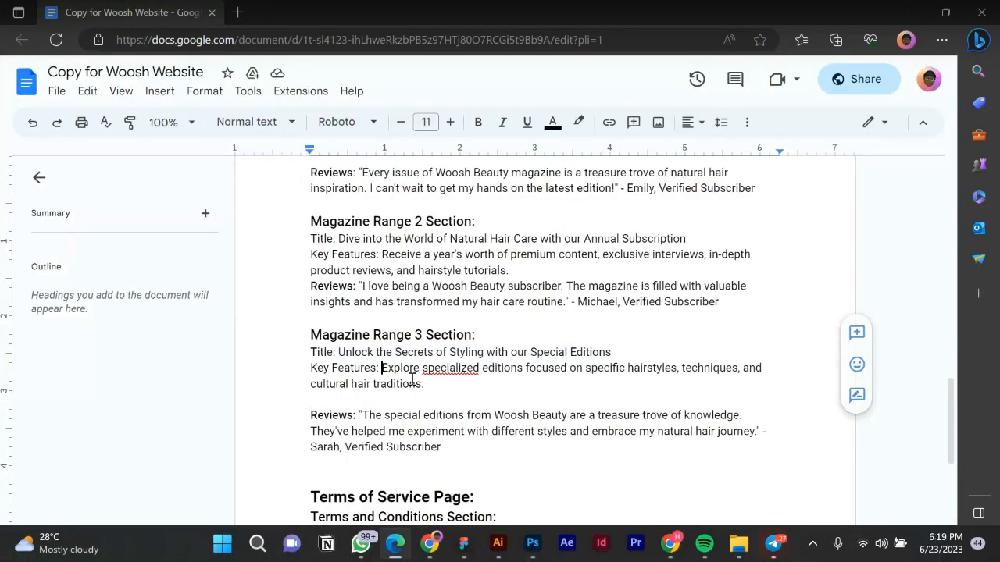
pyautogui.keyDown('shift'); pyautogui.click(440, 386); pyautogui.keyUp('shift')
pyautogui.hotkey('ctrl', 'c')
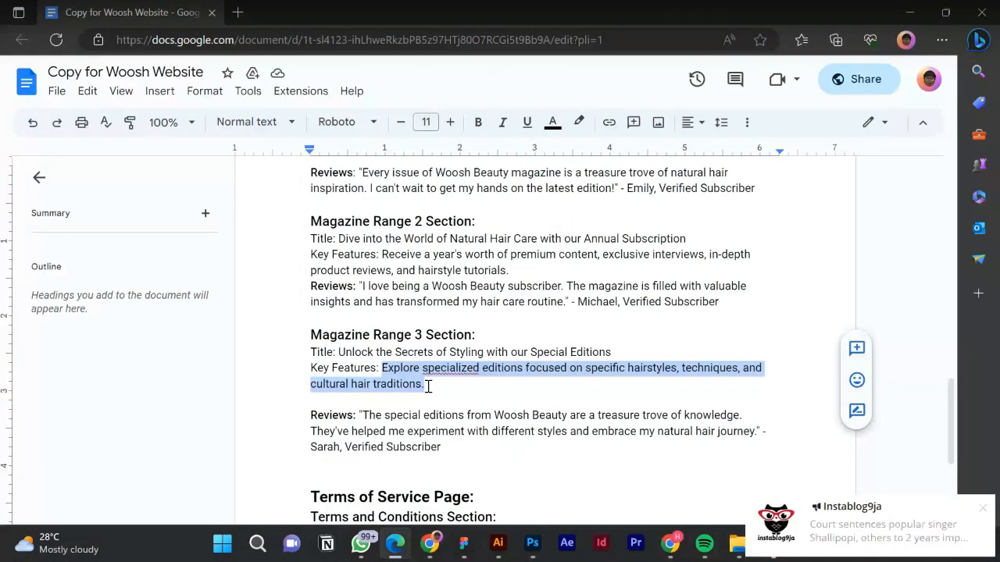
pyautogui.click(464, 543)
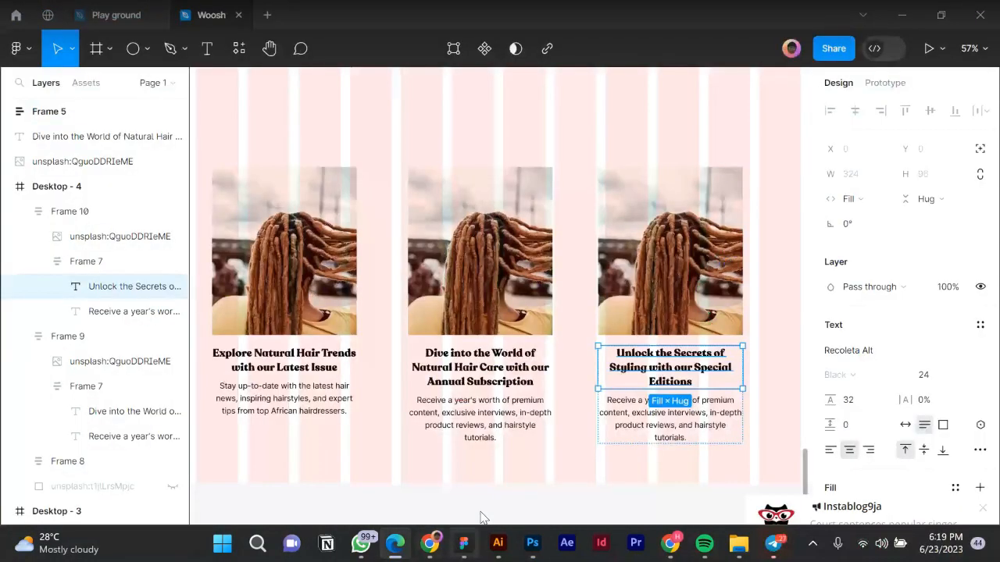
pyautogui.click(605, 409)
pyautogui.doubleClick(602, 409)
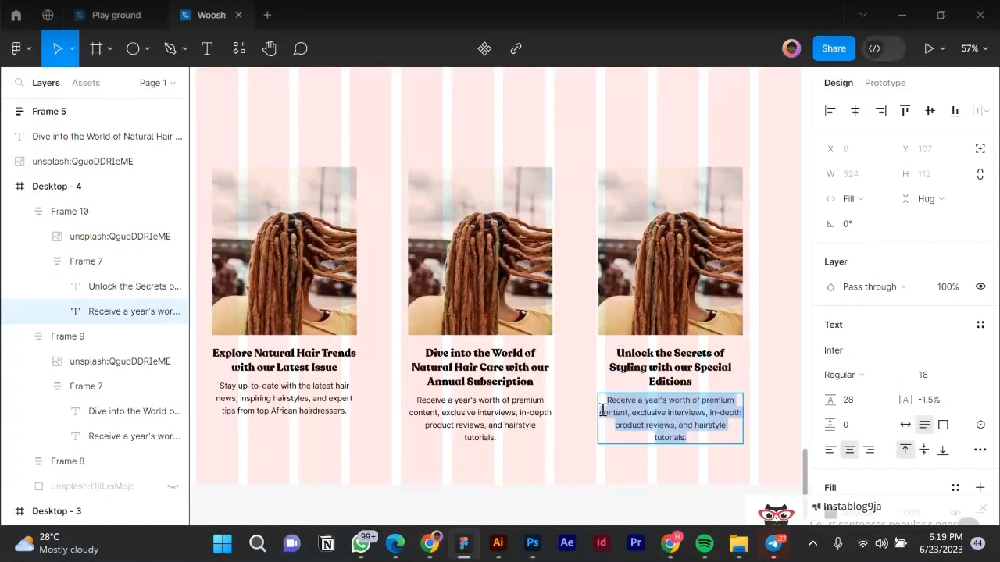
pyautogui.hotkey('ctrl', 'v')
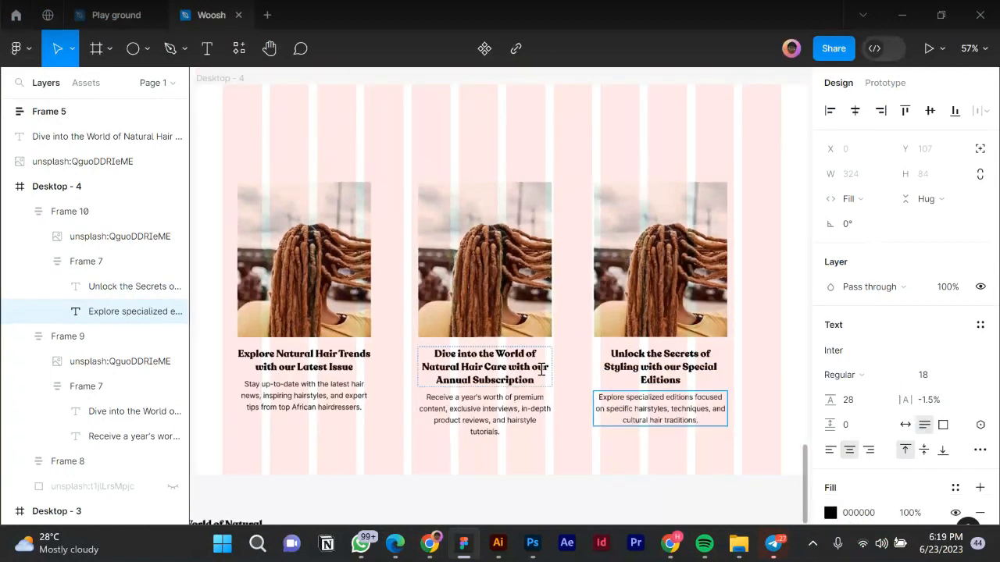
pyautogui.scroll(-2, 541, 369)
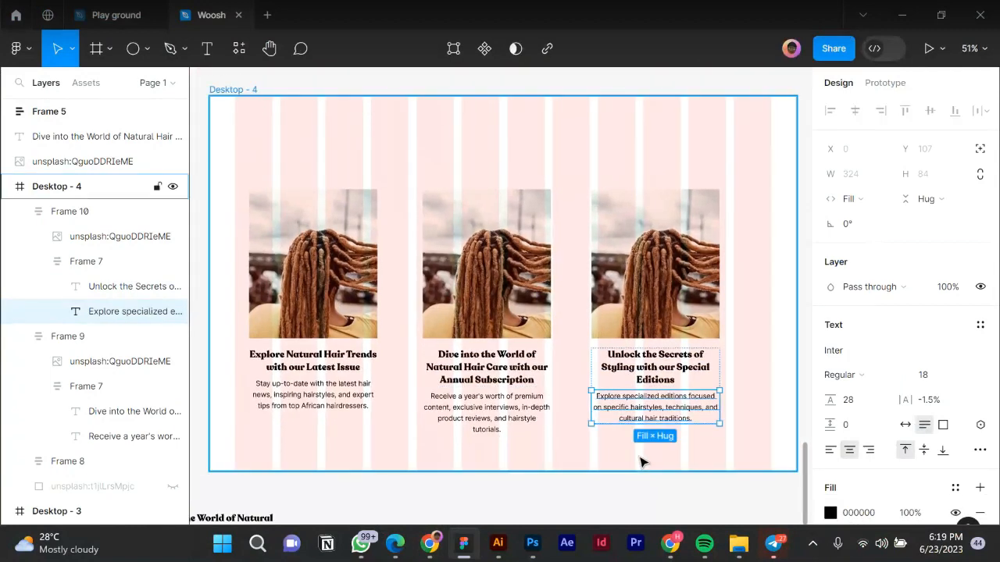
# Set vertical and horizontal padding of all three magazine cards to 0.
pyautogui.scroll(-2, 641, 460)
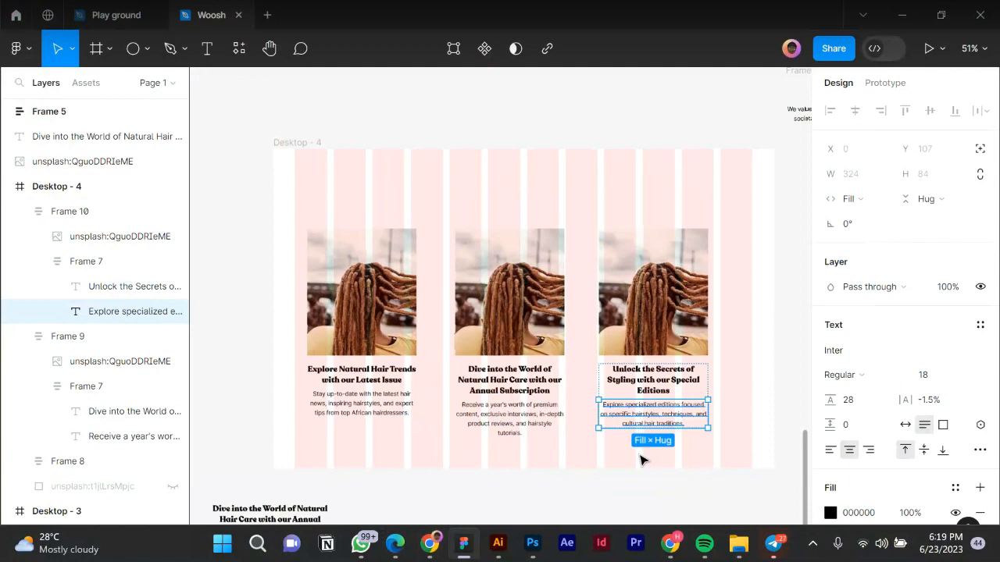
pyautogui.press('Escape')
pyautogui.click(501, 397)
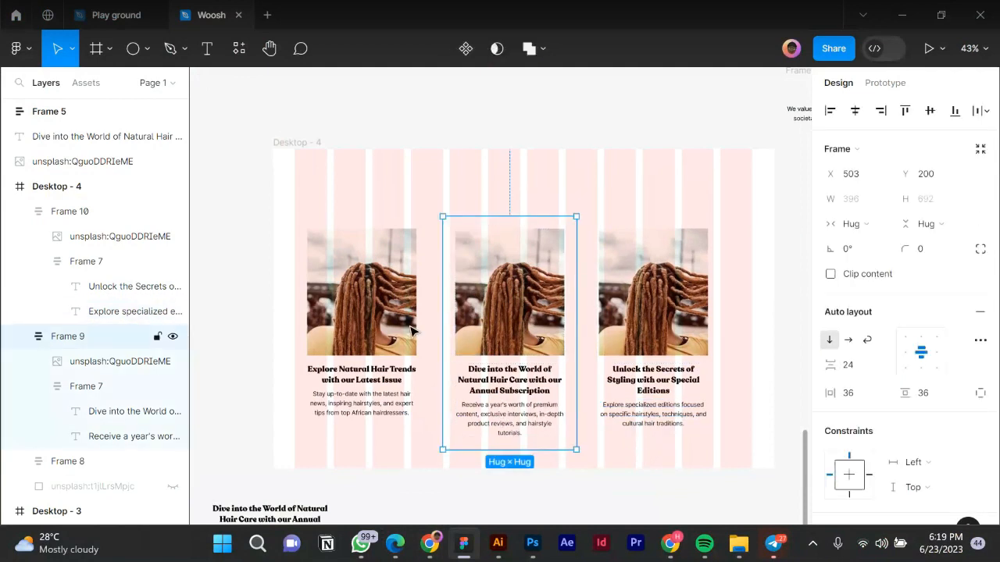
pyautogui.keyDown('shift'); pyautogui.click(414, 328); pyautogui.keyUp('shift')
pyautogui.keyDown('shift'); pyautogui.click(668, 304); pyautogui.keyUp('shift')
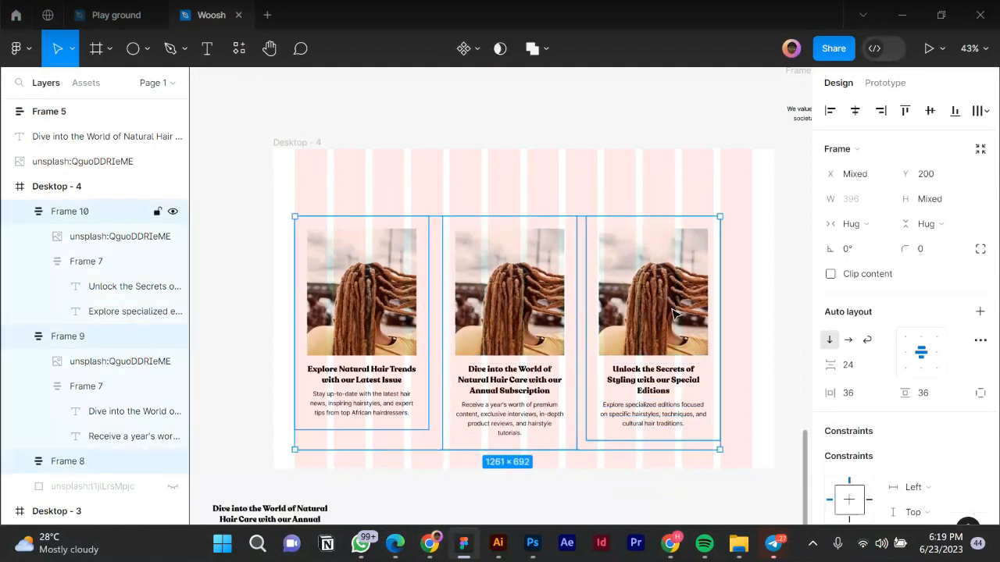
pyautogui.click(930, 399)
pyautogui.write('0')
pyautogui.press('Return')
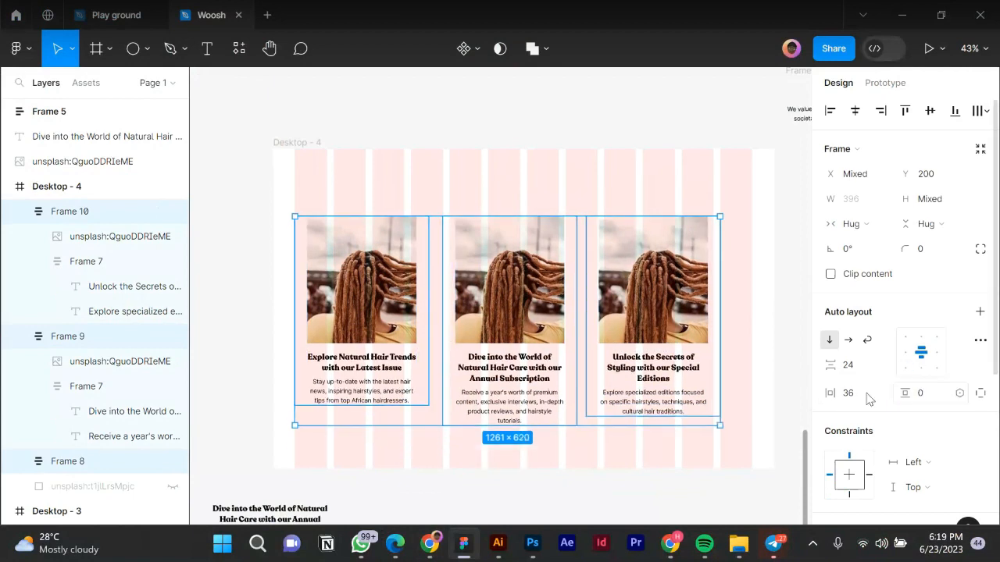
pyautogui.click(861, 396)
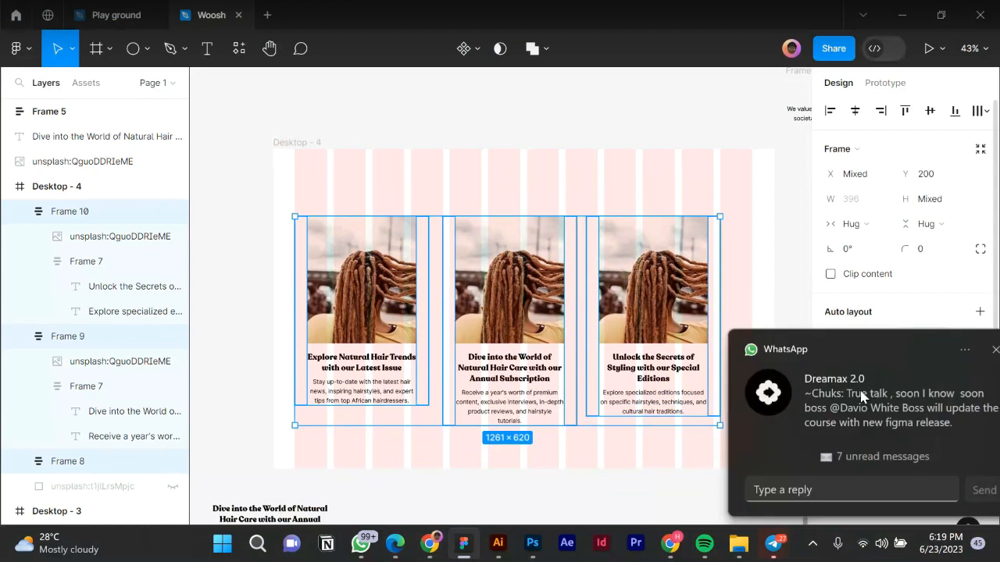
pyautogui.write('0')
pyautogui.press('Return')
# Dismiss the chat notification and marquee-select all three cards together.
pyautogui.click(967, 350)
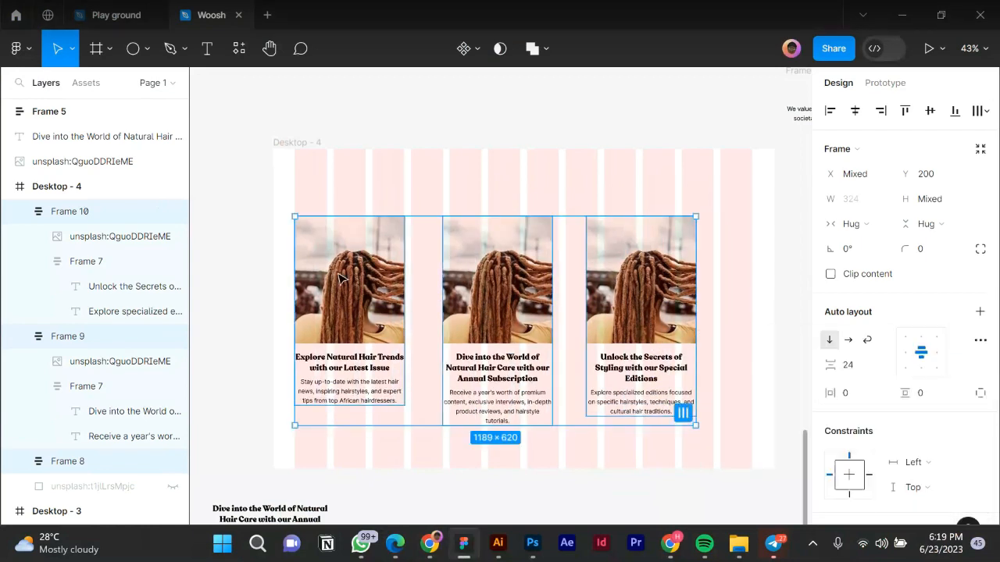
pyautogui.click(650, 275)
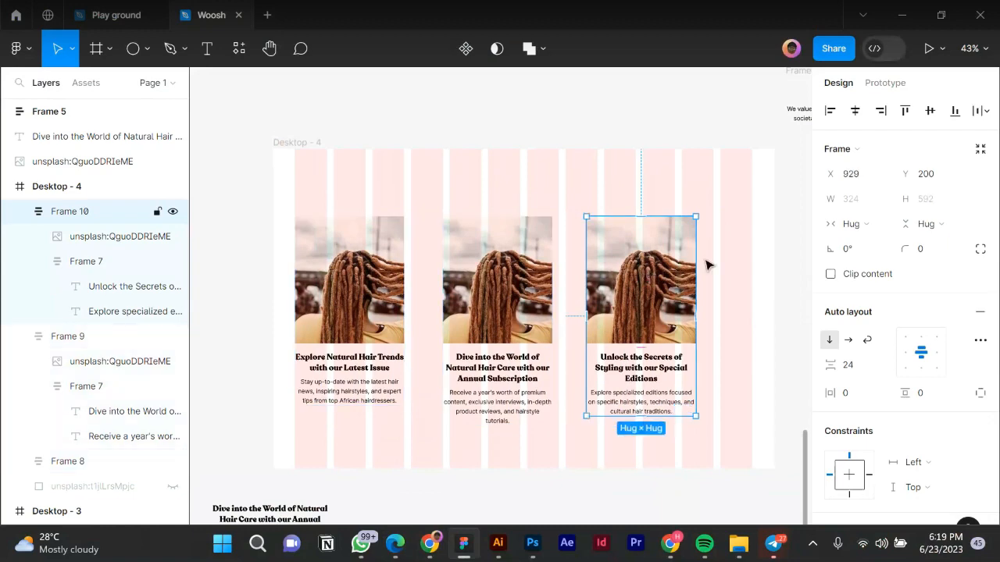
pyautogui.click(301, 446)
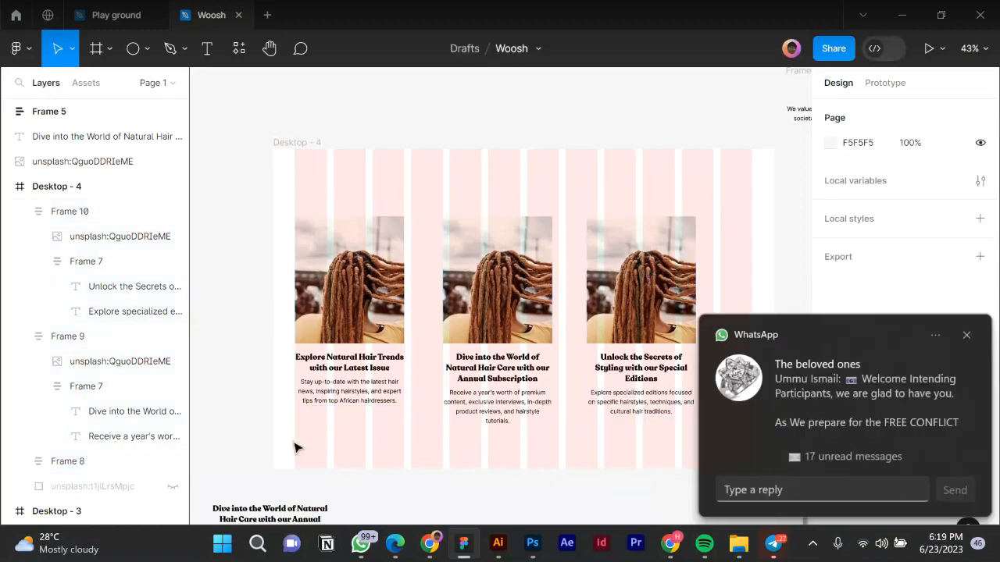
pyautogui.moveTo(729, 214); pyautogui.dragTo(293, 440)
pyautogui.click(964, 342)
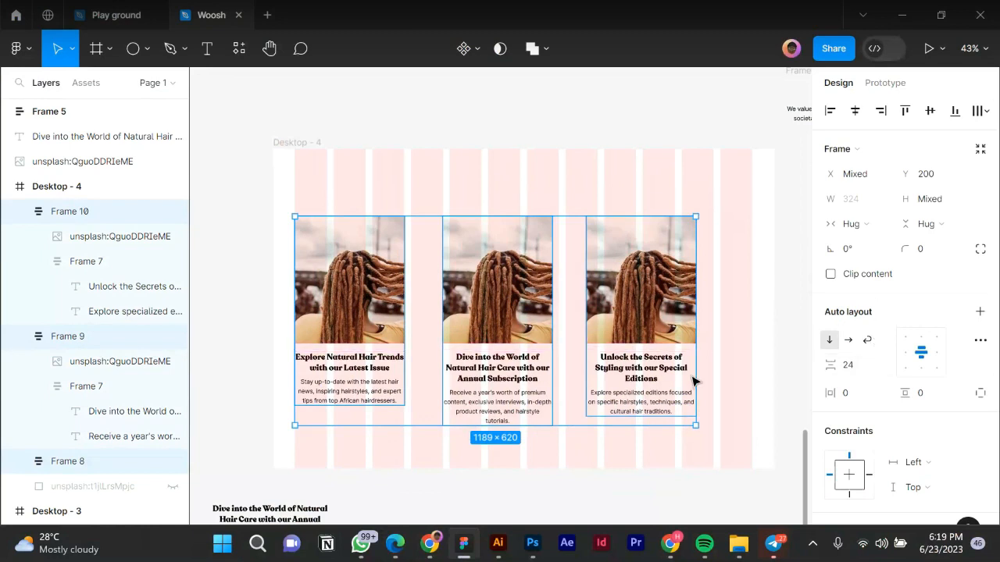
pyautogui.moveTo(683, 413)
# Space the three cards 116 apart and centre the row horizontally in Desktop - 4.
pyautogui.click(683, 414)
pyautogui.click(865, 306)
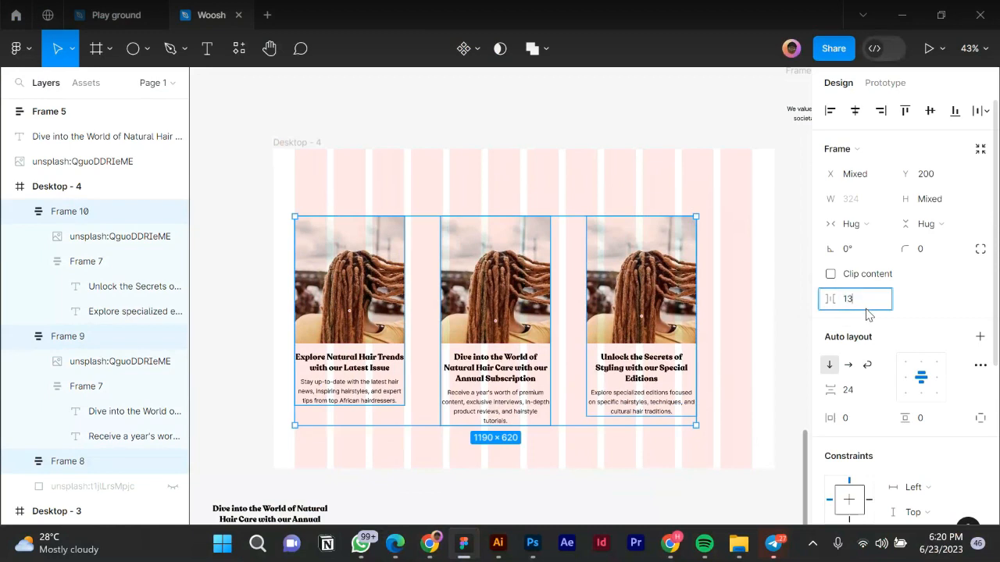
pyautogui.press('Return')
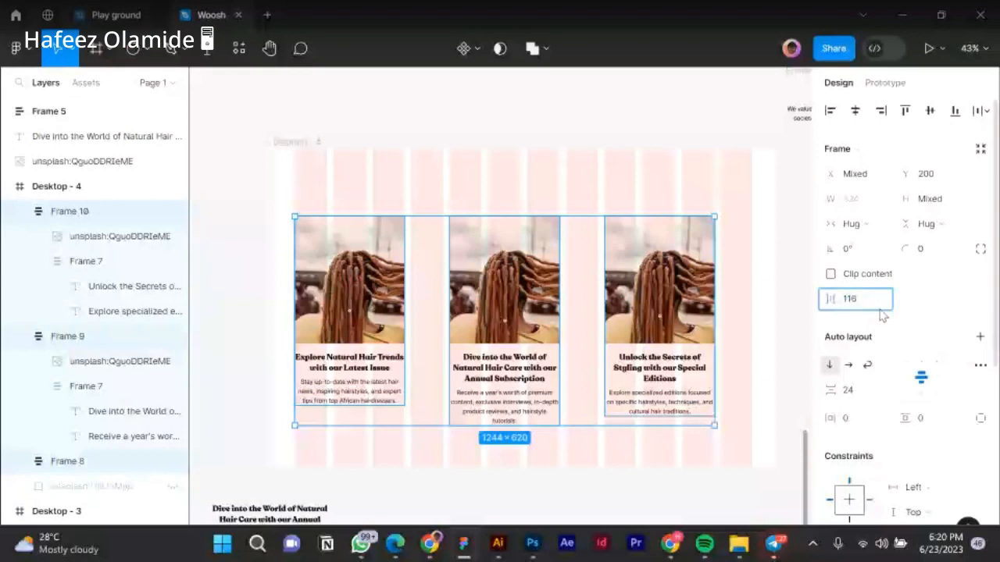
pyautogui.press('Return')
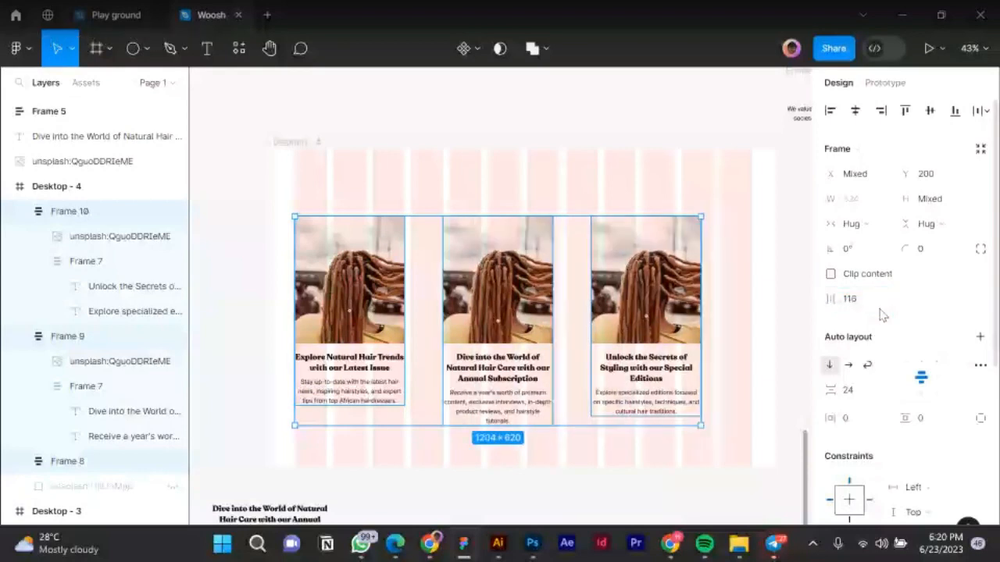
pyautogui.moveTo(621, 301); pyautogui.dragTo(652, 301)
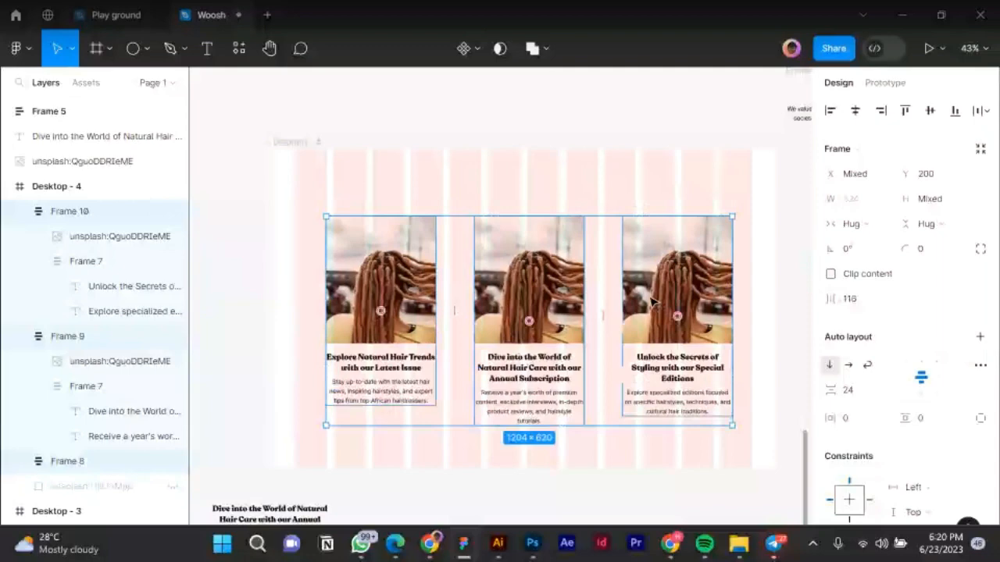
pyautogui.moveTo(652, 298); pyautogui.dragTo(645, 274)
pyautogui.moveTo(406, 267); pyautogui.dragTo(406, 268)
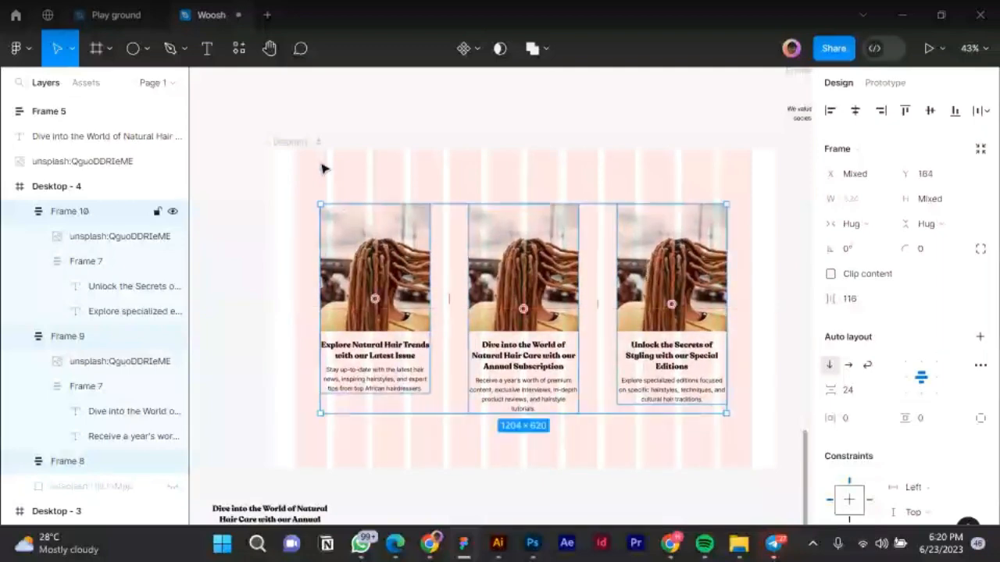
pyautogui.click(321, 162)
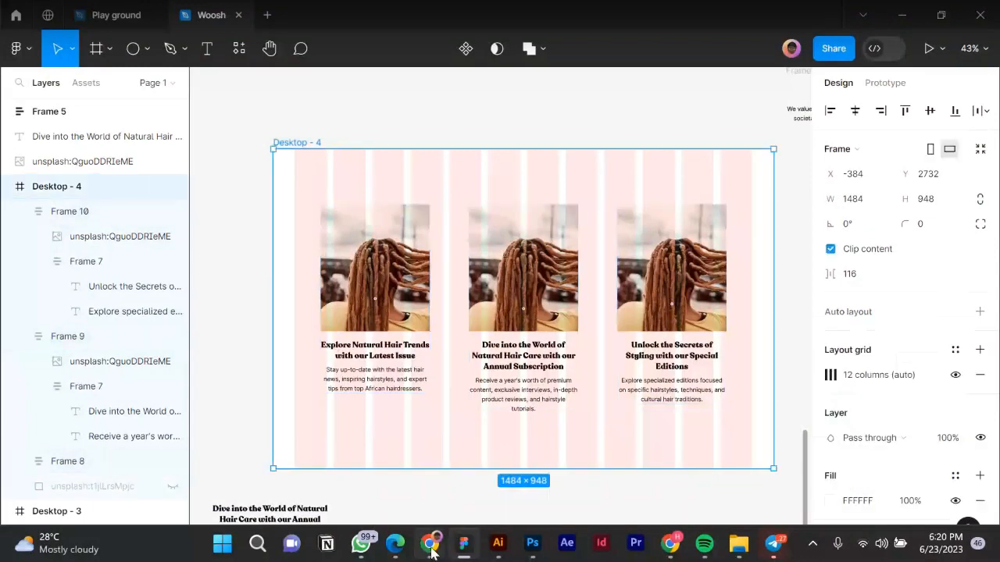
# Scroll through the Figma Mirror preview of the cards, then return to the Woosh design file.
pyautogui.click(432, 551)
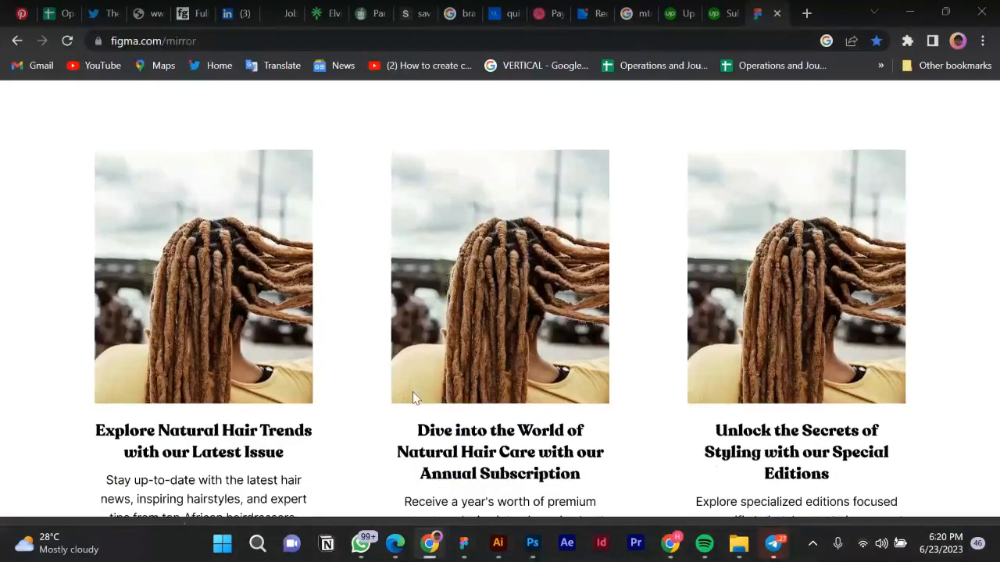
pyautogui.scroll(-2, 414, 397)
pyautogui.scroll(2, 414, 398)
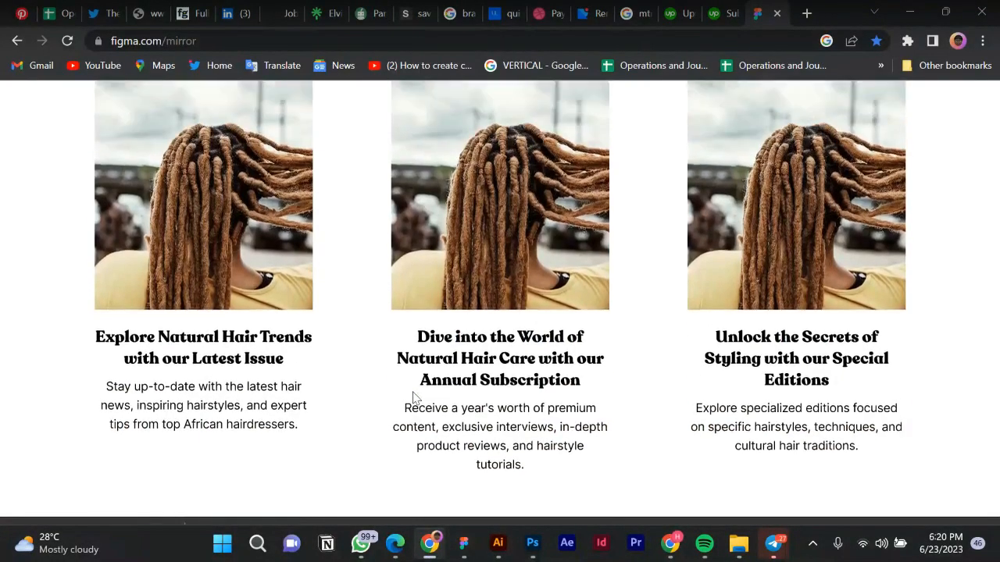
pyautogui.scroll(-2, 414, 397)
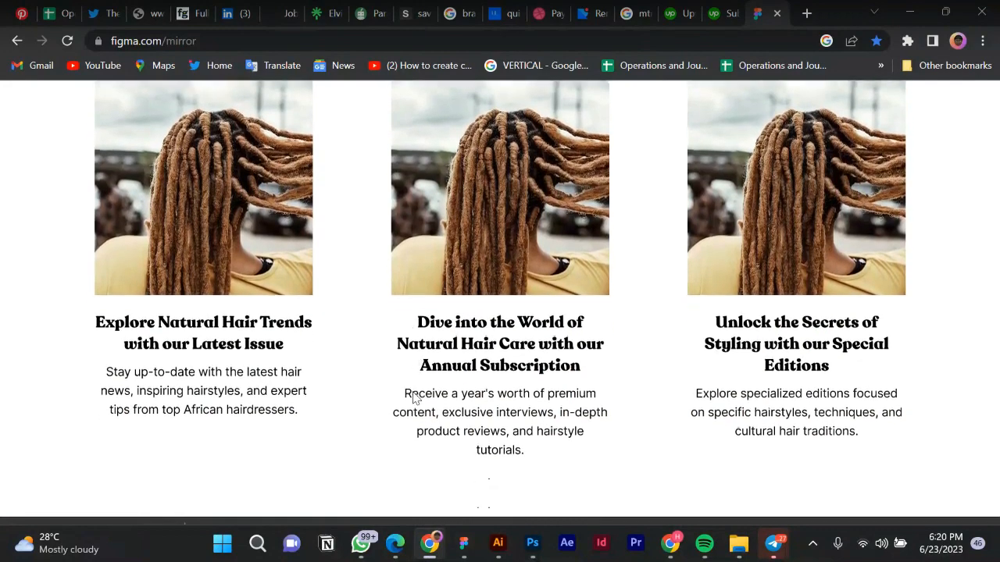
pyautogui.scroll(1, 444, 483)
pyautogui.scroll(3, 445, 484)
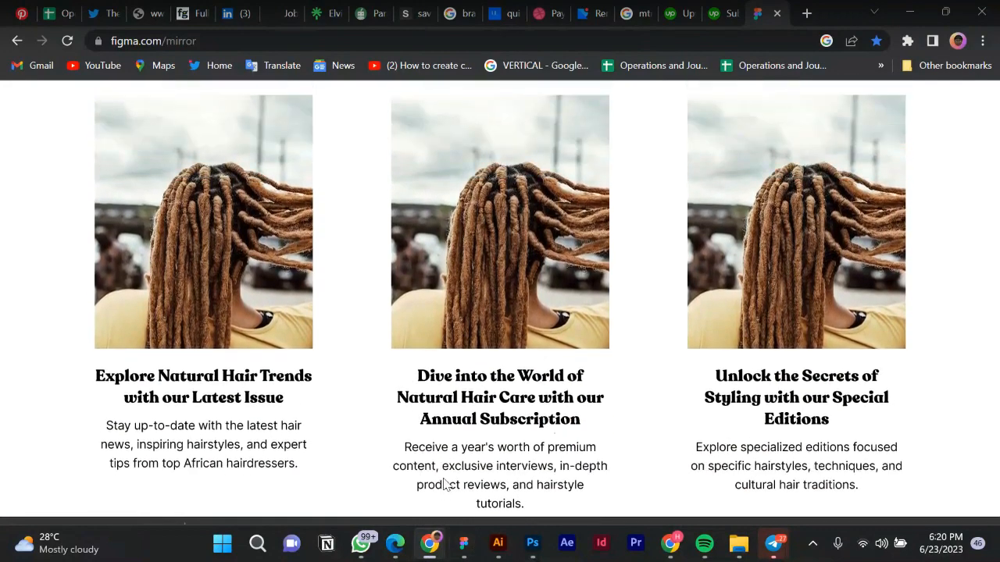
pyautogui.click(464, 556)
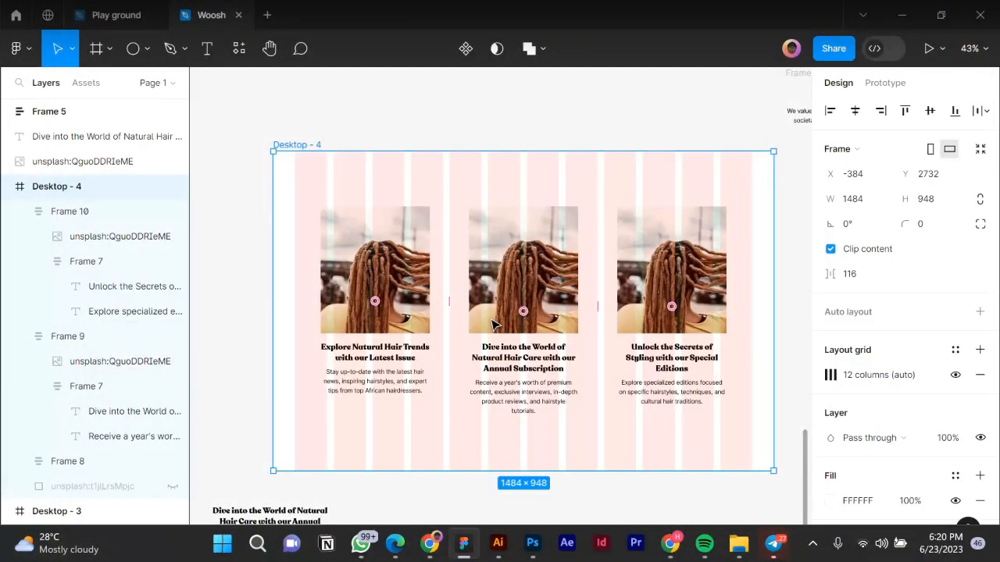
# Select the three product cards (Frames 8–10) and move them lower in Desktop - 4.
pyautogui.scroll(1, 488, 312)
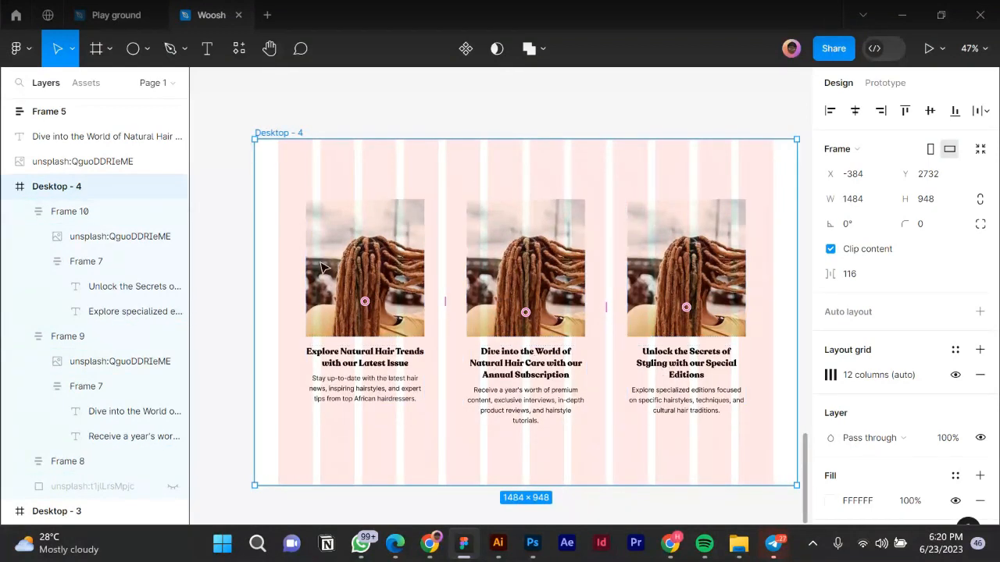
pyautogui.press('Escape')
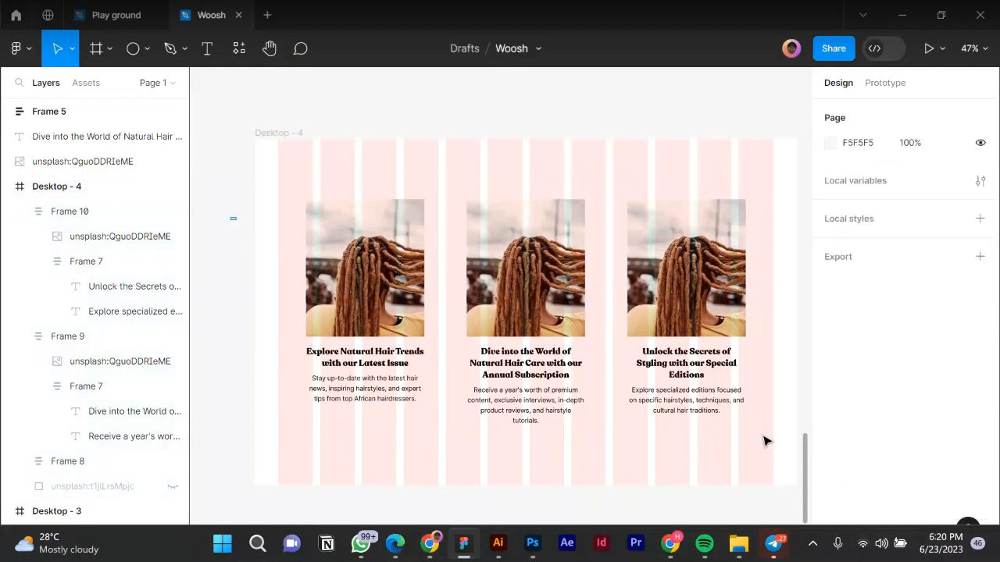
pyautogui.moveTo(764, 441); pyautogui.dragTo(768, 442)
pyautogui.moveTo(713, 267); pyautogui.dragTo(720, 298)
# Paste a copy of the 'Our Journey to Celebrating Natural Hair' heading into Desktop - 4.
pyautogui.scroll(-2, 536, 380)
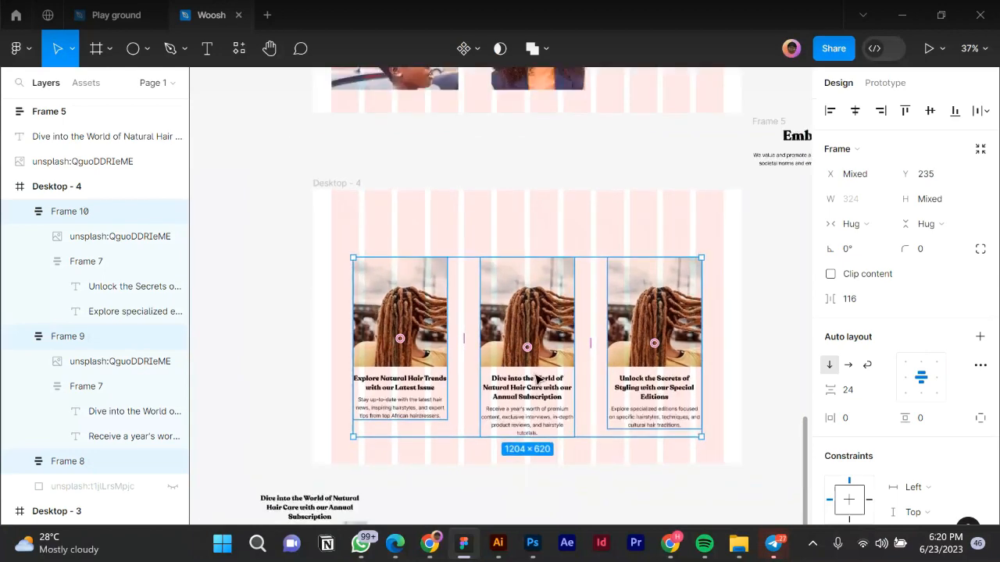
pyautogui.scroll(3, 535, 379)
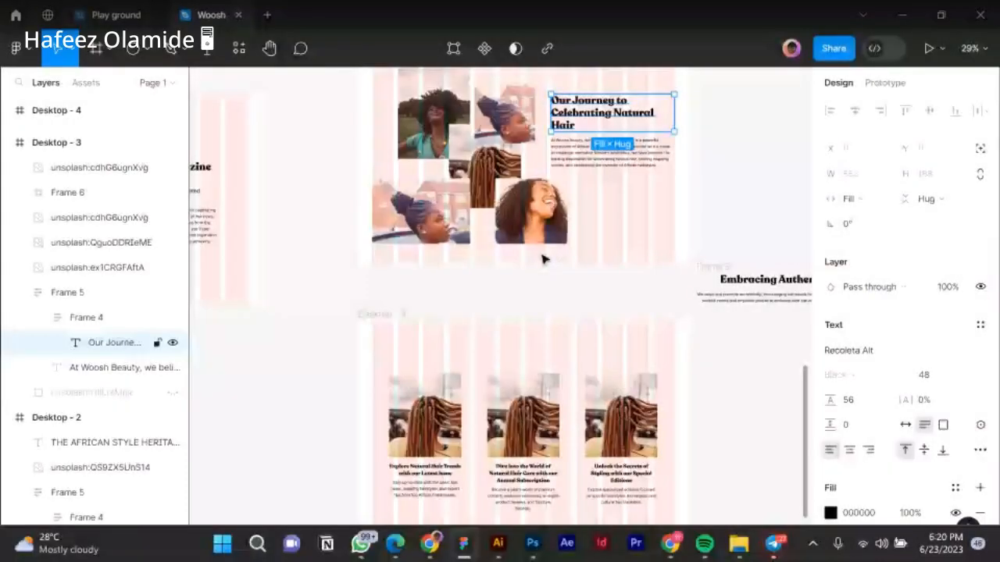
pyautogui.hotkey('ctrl', 'v')
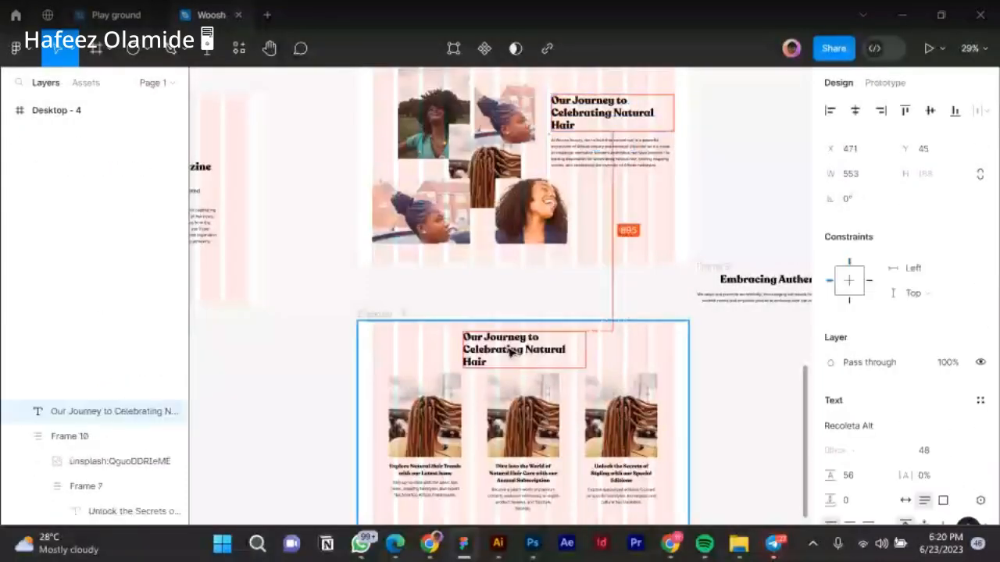
pyautogui.click(511, 352)
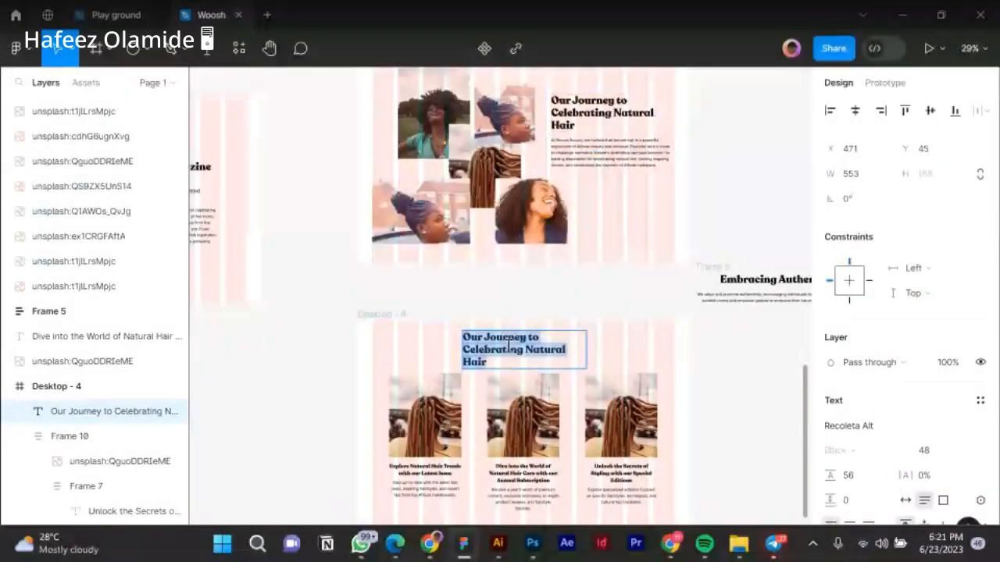
# Replace the copied heading's text with 'Eplore Our Products'.
pyautogui.press('Return')
pyautogui.press('BackSpace')
pyautogui.write('EPLO')
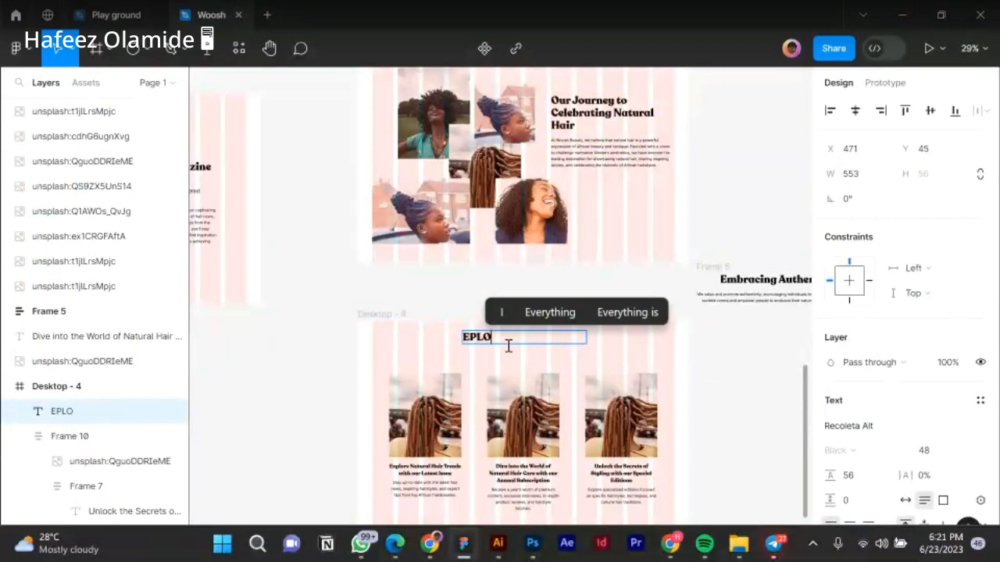
pyautogui.write('RE')
pyautogui.hotkey('ctrl', 'a')
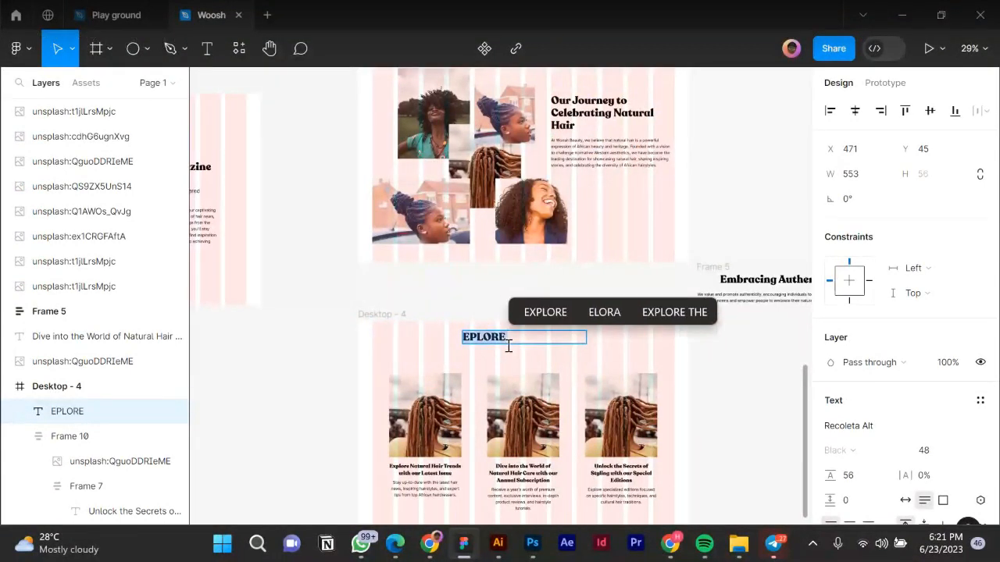
pyautogui.write('Eplo')
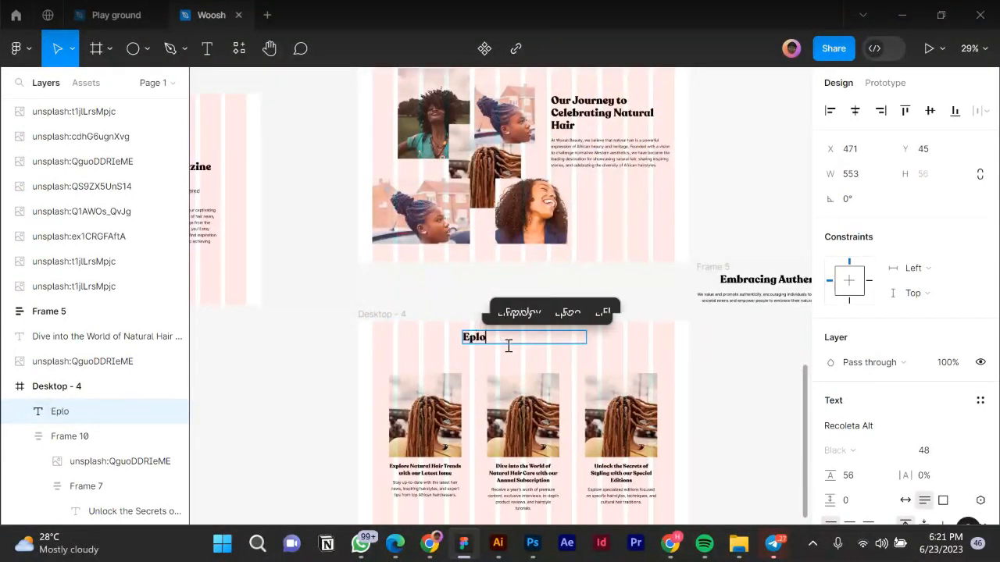
pyautogui.write('re Our')
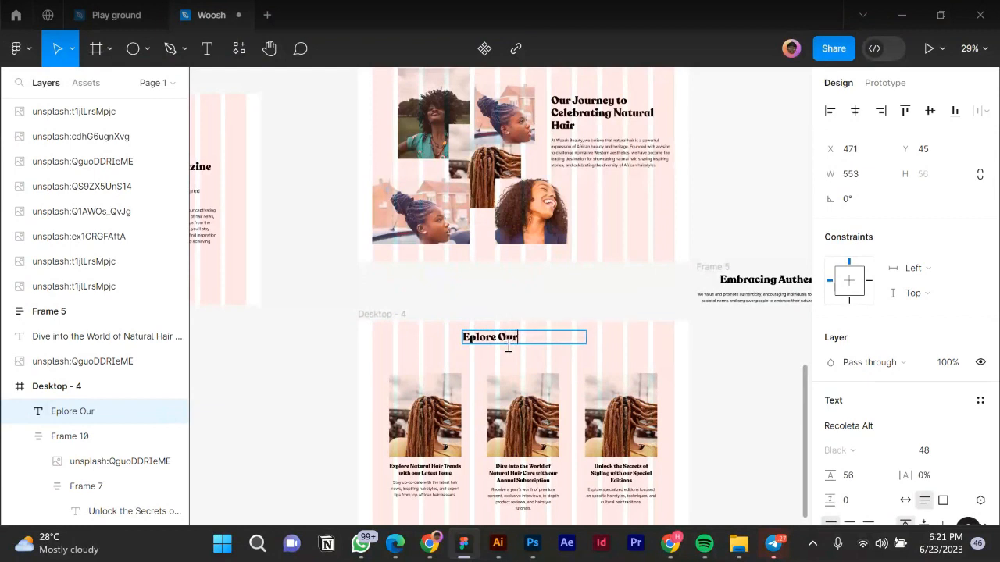
pyautogui.write(' Products')
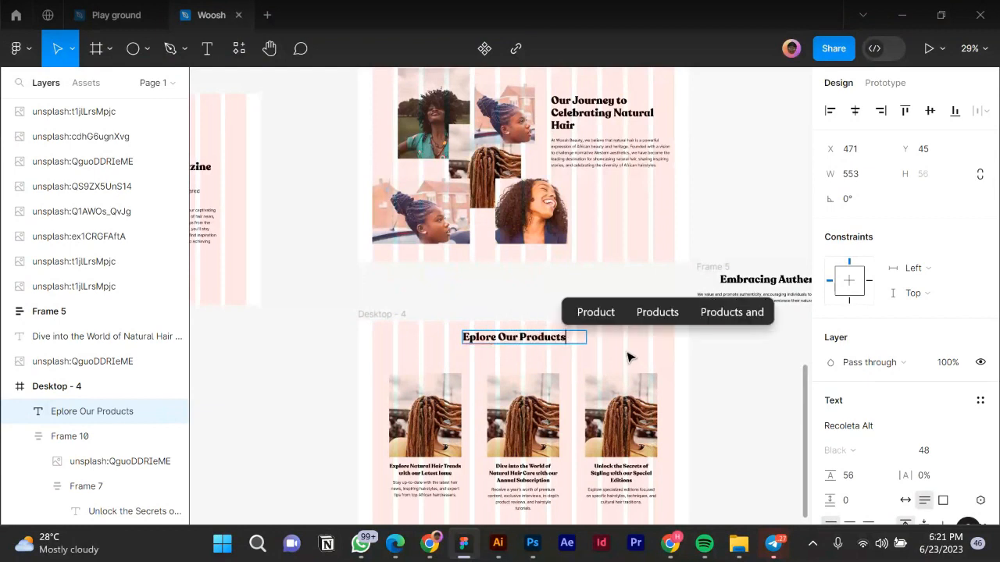
pyautogui.press('Escape')
# Centre the heading in Desktop - 4, widen it across the frame, and lower it slightly.
pyautogui.click(851, 523)
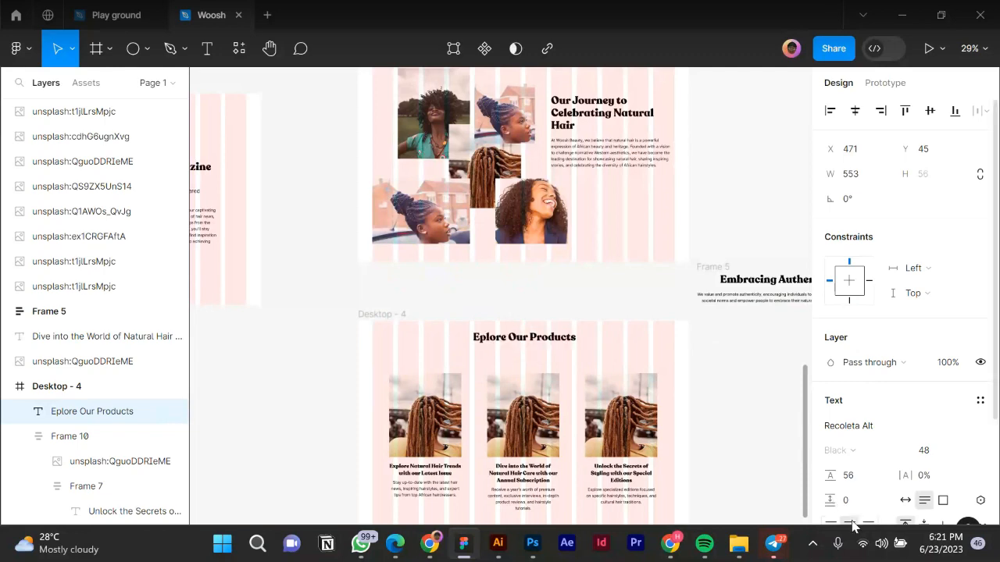
pyautogui.click(856, 113)
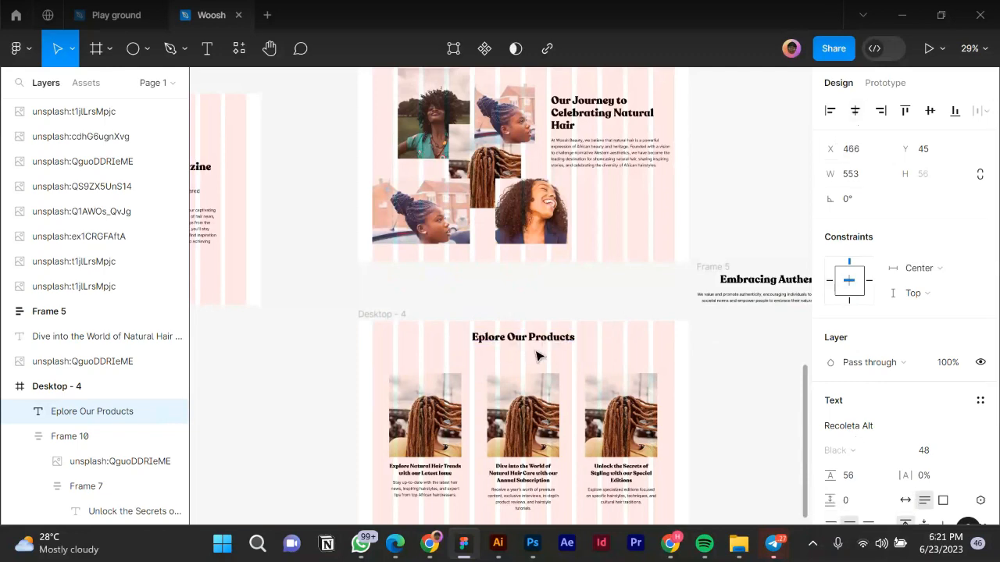
pyautogui.scroll(2, 536, 350)
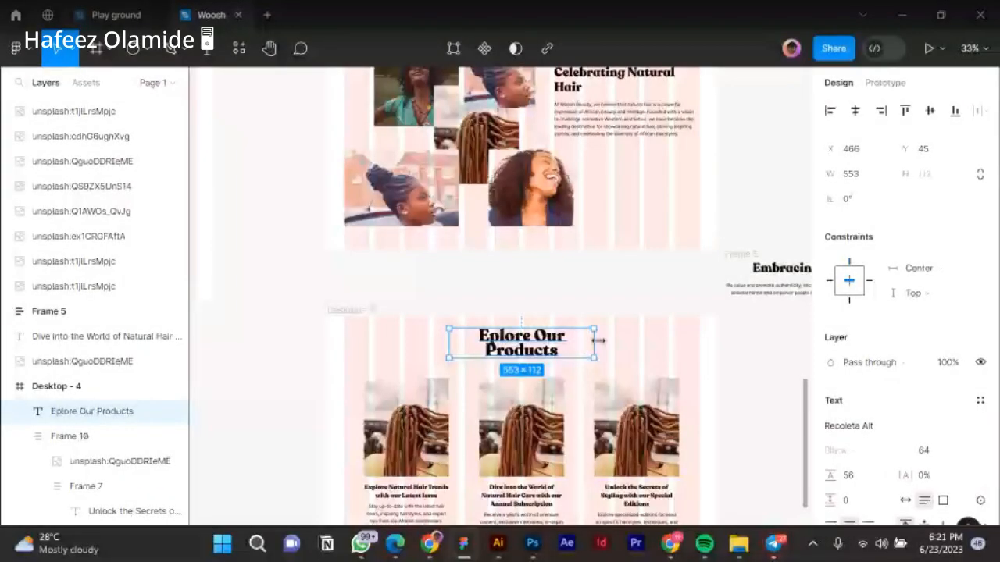
pyautogui.moveTo(597, 341); pyautogui.dragTo(699, 341)
pyautogui.moveTo(447, 336); pyautogui.dragTo(342, 335)
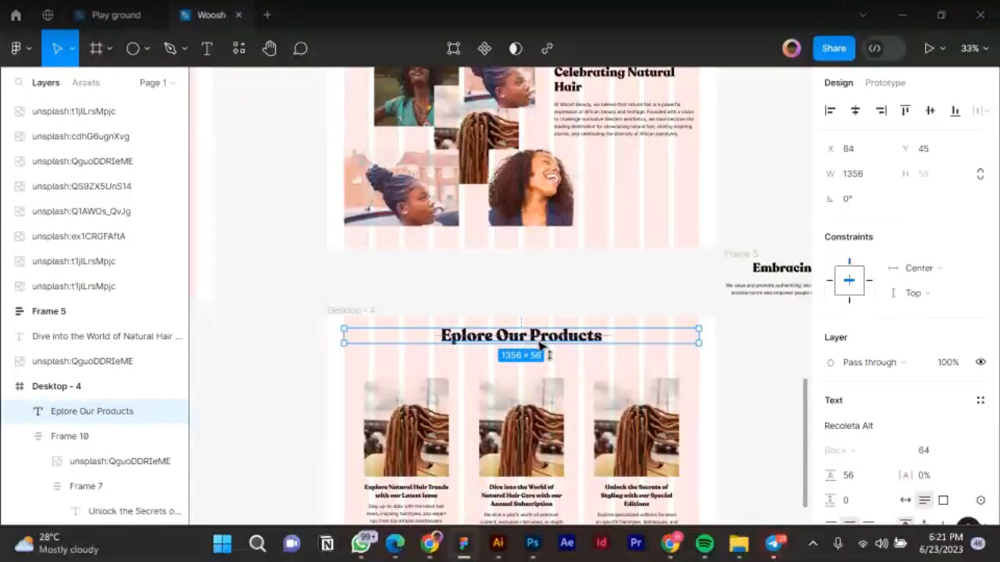
pyautogui.hotkey('shift', 'Down')
pyautogui.hotkey('shift', 'Down')
pyautogui.hotkey('shift', 'Down')
pyautogui.moveTo(539, 346); pyautogui.dragTo(539, 349)
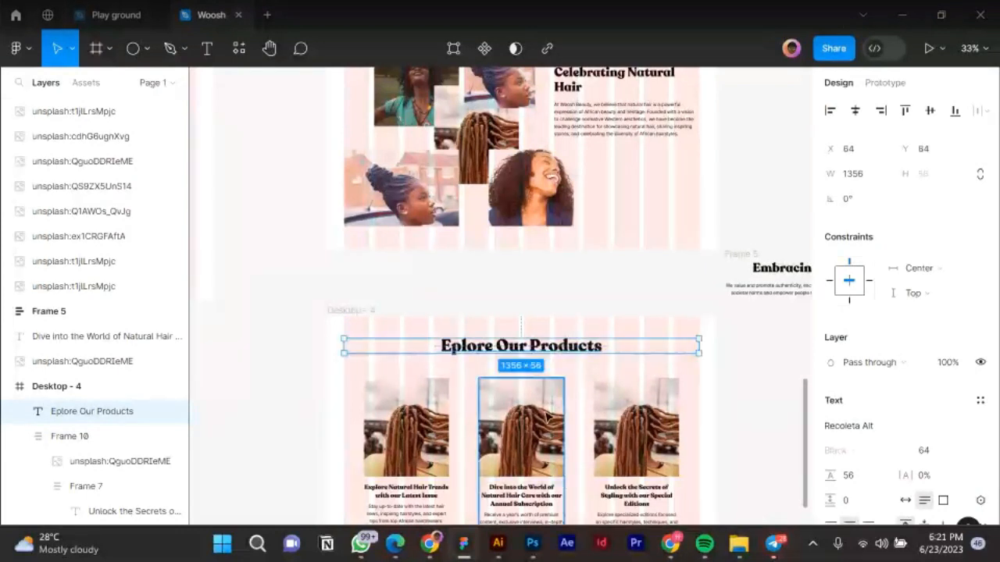
# Move Frame 5 up and to the right.
pyautogui.scroll(-1, 500, 344)
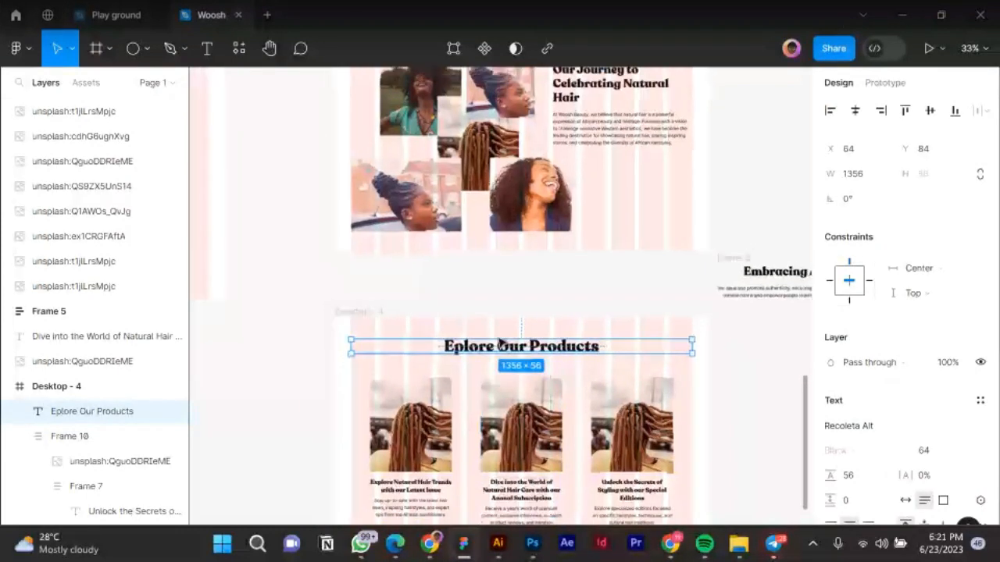
pyautogui.scroll(-3, 500, 344)
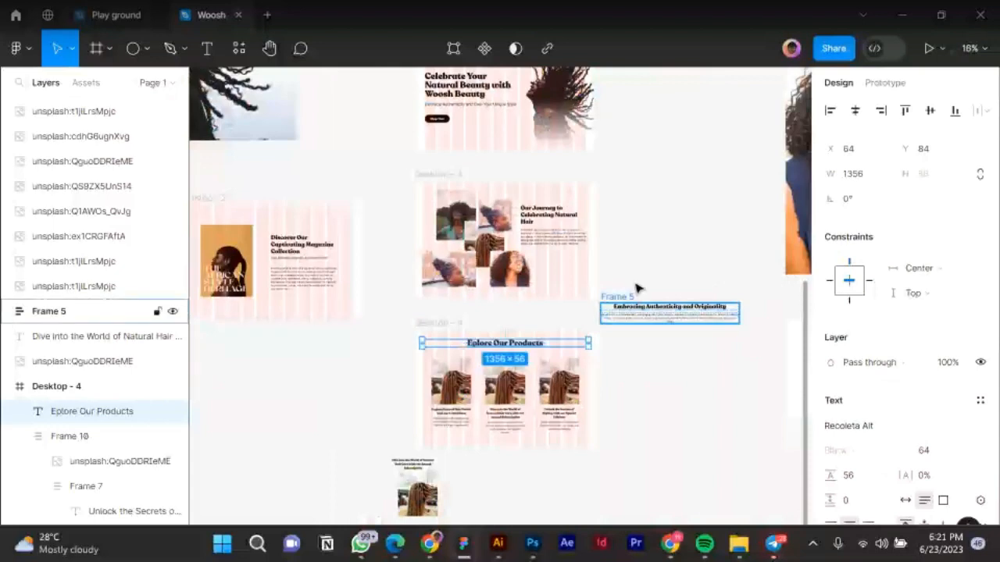
pyautogui.moveTo(664, 312); pyautogui.dragTo(701, 272)
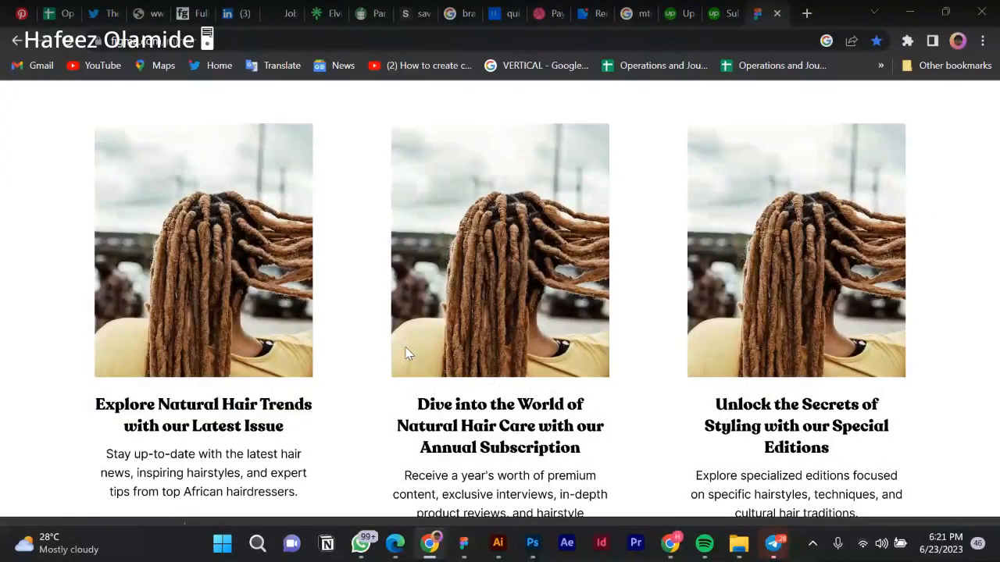
# Scroll through the updated product section in the Figma Mirror preview.
pyautogui.scroll(2, 405, 353)
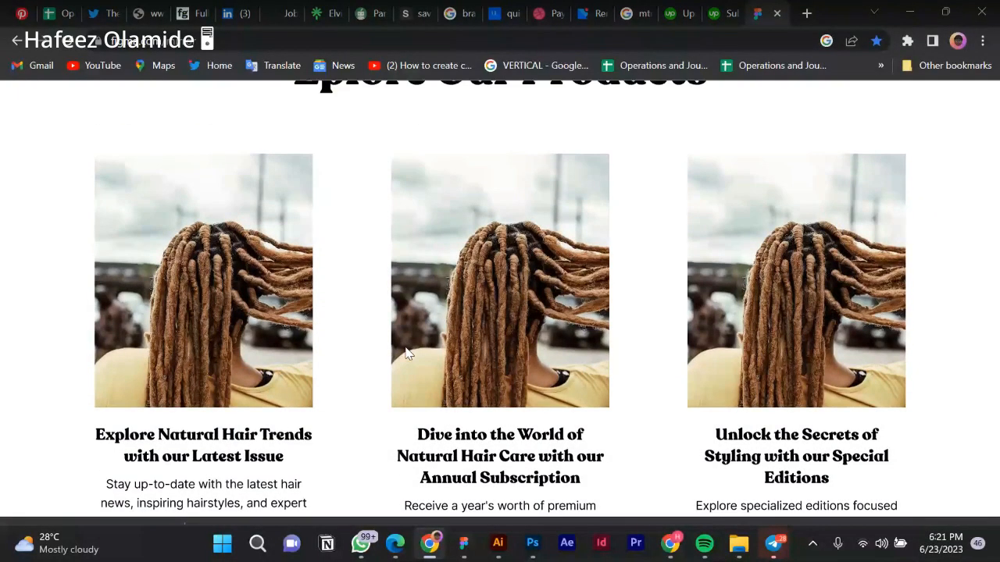
pyautogui.scroll(-1, 405, 355)
pyautogui.scroll(-2, 406, 354)
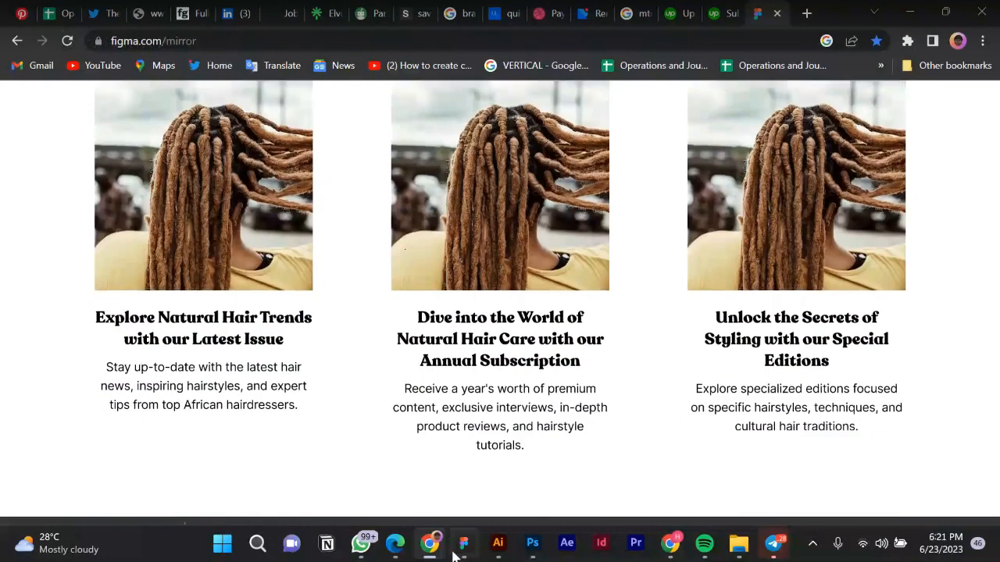
# Back in Figma, move the loose card text and image up-left beside Desktop - 4.
pyautogui.moveTo(464, 543)
pyautogui.click(469, 480)
pyautogui.moveTo(386, 464); pyautogui.dragTo(332, 417)
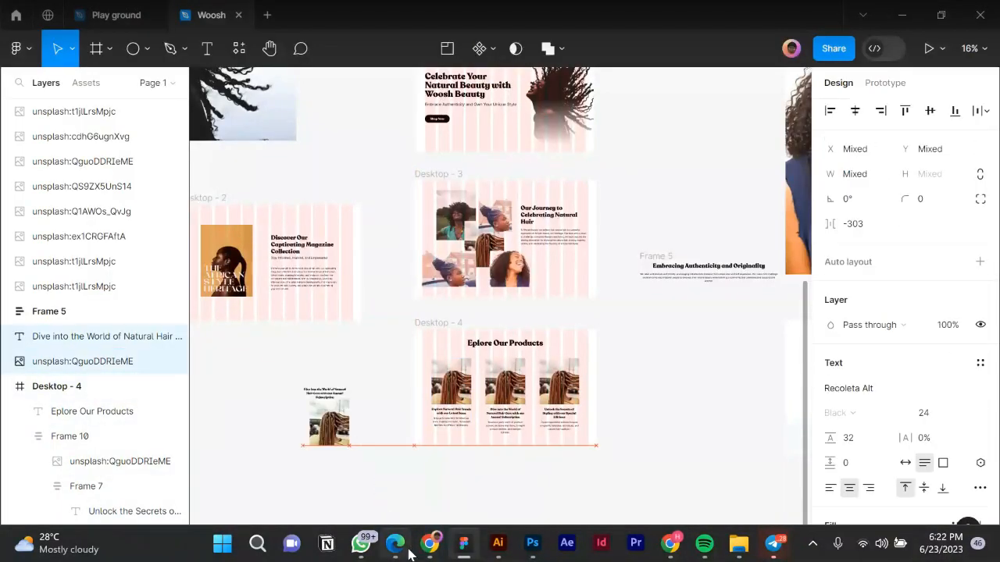
pyautogui.moveTo(408, 553)
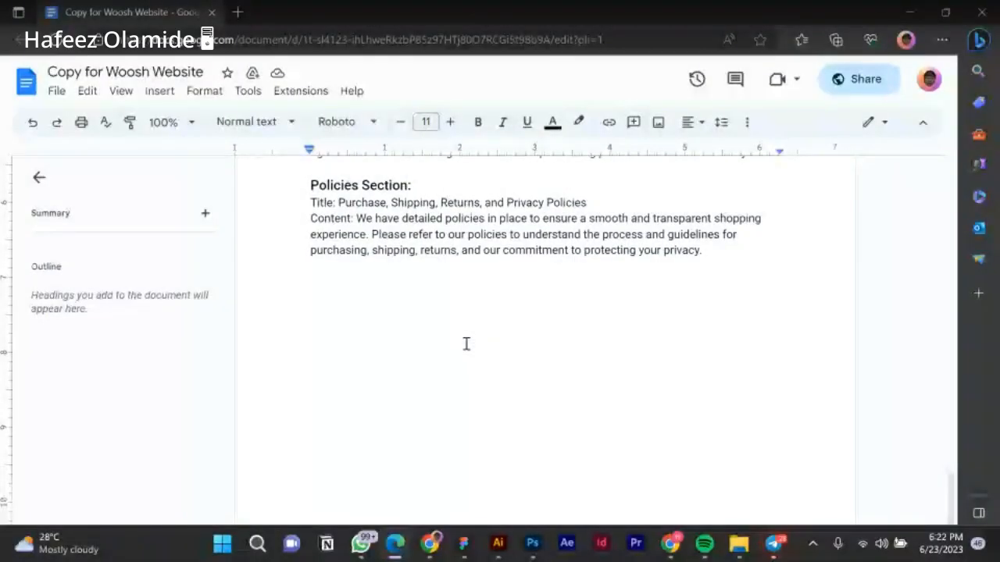
pyautogui.scroll(2, 466, 344)
pyautogui.scroll(3, 461, 328)
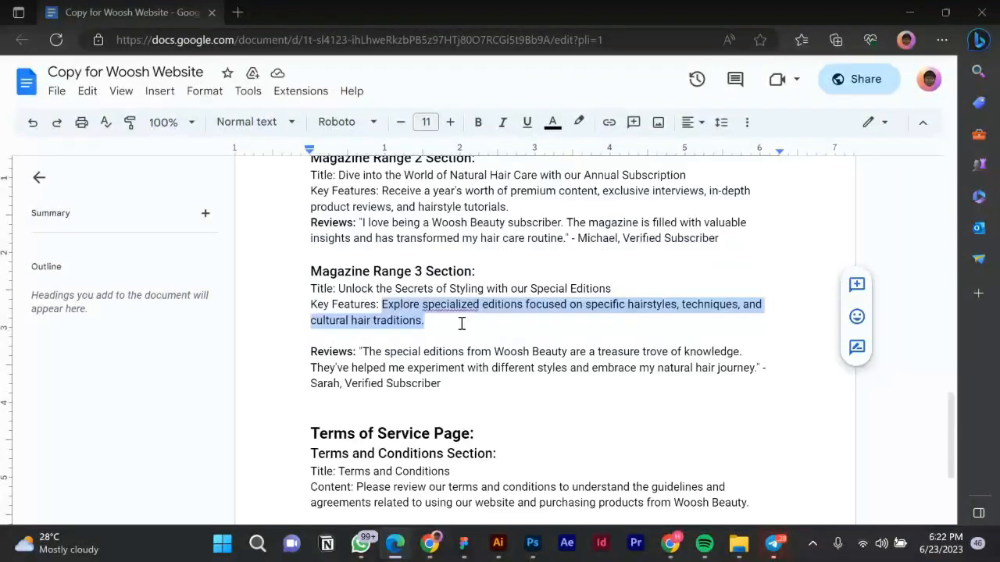
pyautogui.scroll(-1, 367, 409)
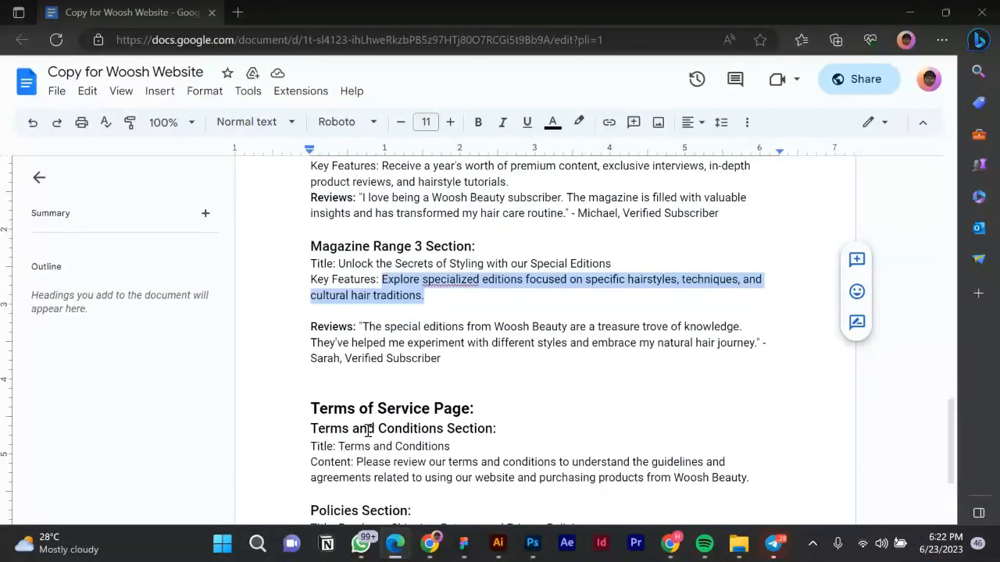
pyautogui.scroll(-1, 378, 428)
pyautogui.scroll(-1, 388, 425)
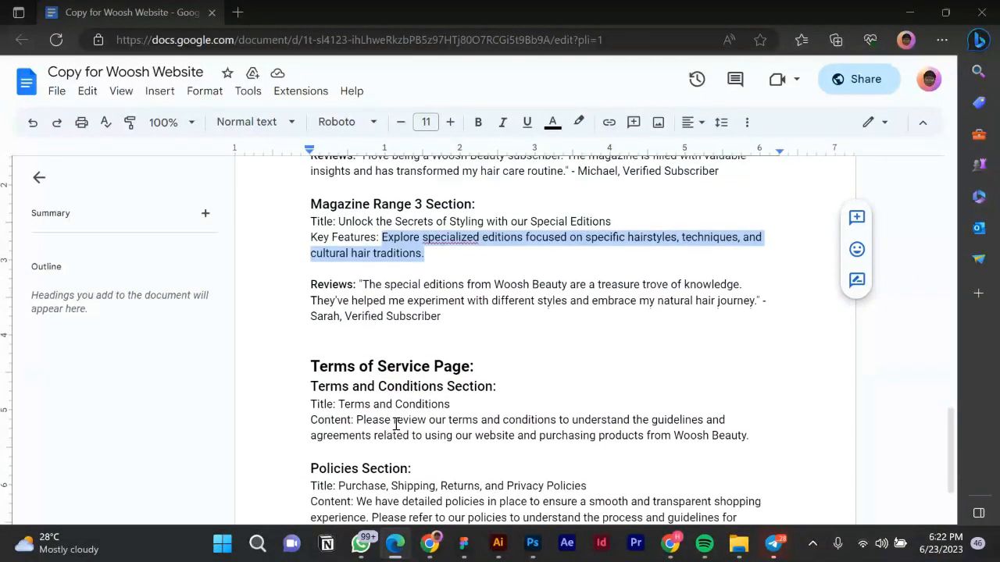
pyautogui.moveTo(461, 555)
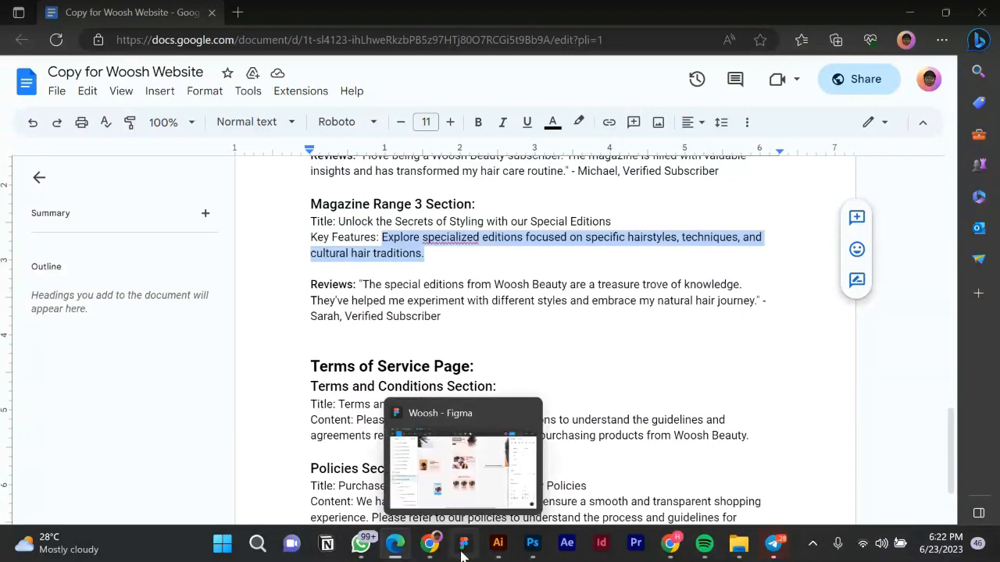
pyautogui.click(462, 546)
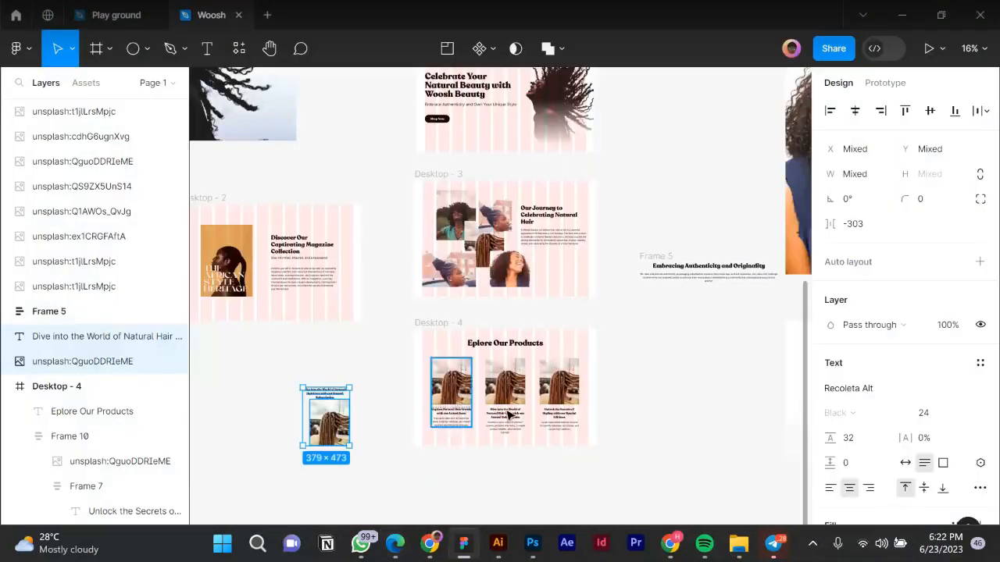
# Dismiss the message notification and move Desktop - 3 up to snap beneath Desktop - 1.
pyautogui.scroll(-3, 479, 222)
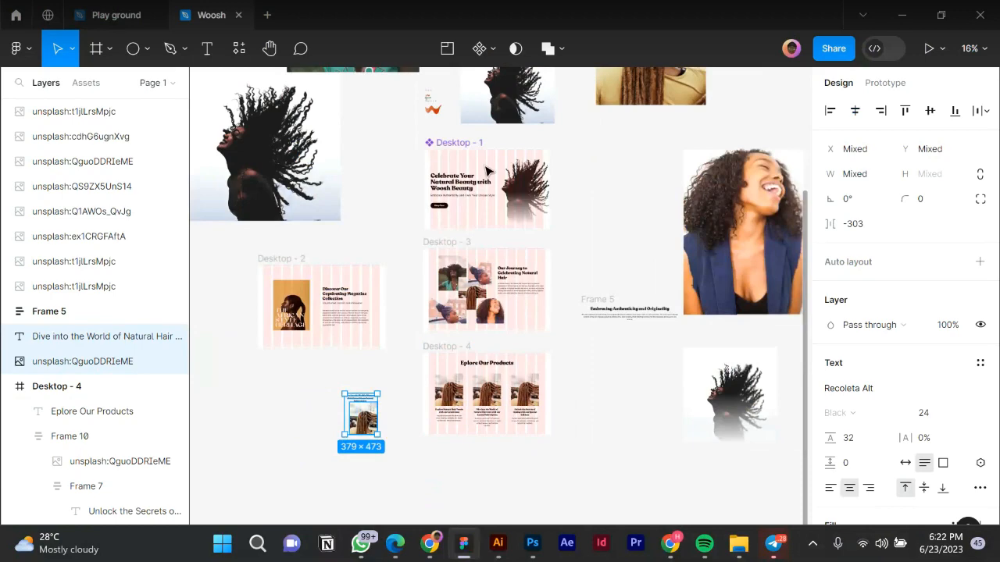
pyautogui.scroll(1, 484, 162)
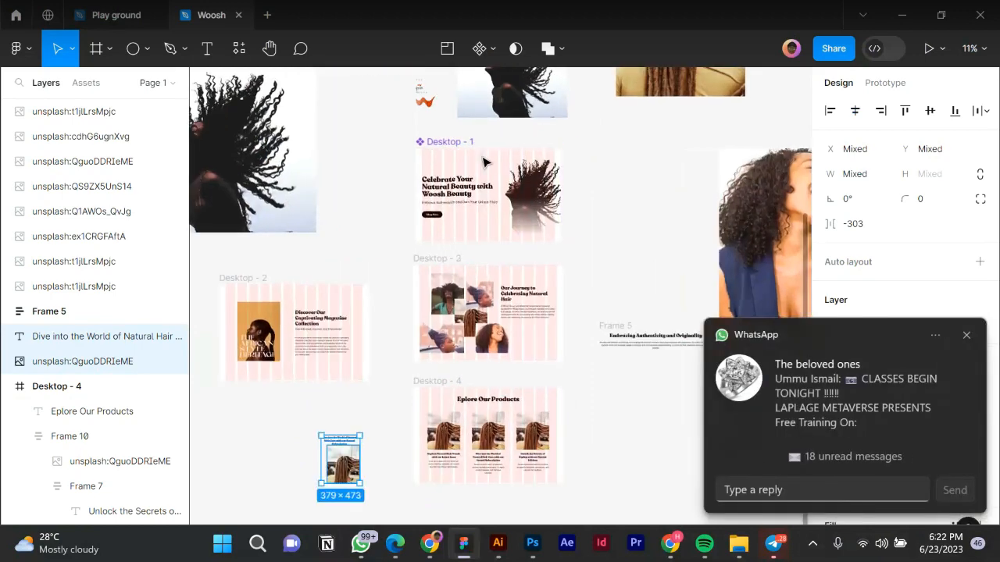
pyautogui.click(967, 335)
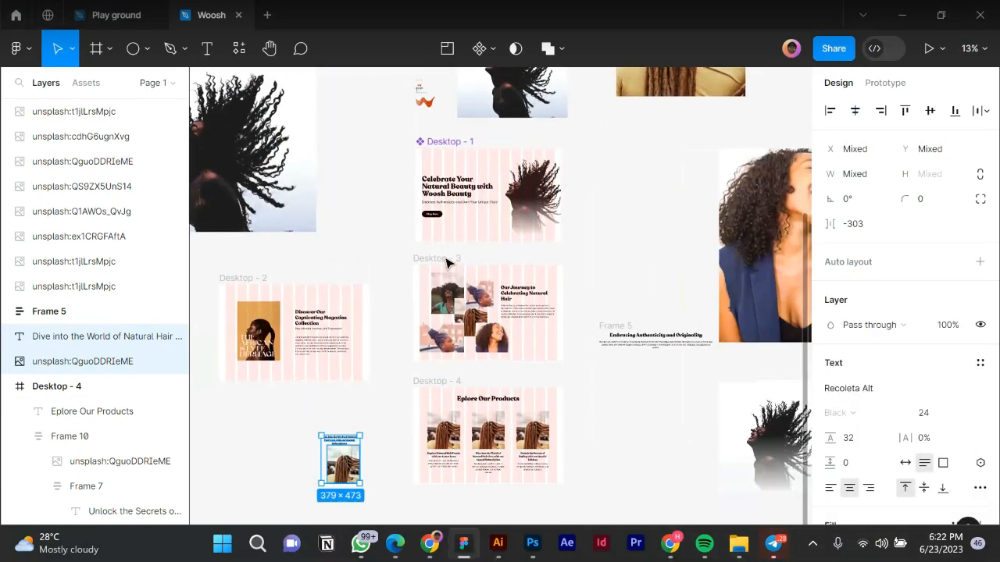
pyautogui.click(447, 262)
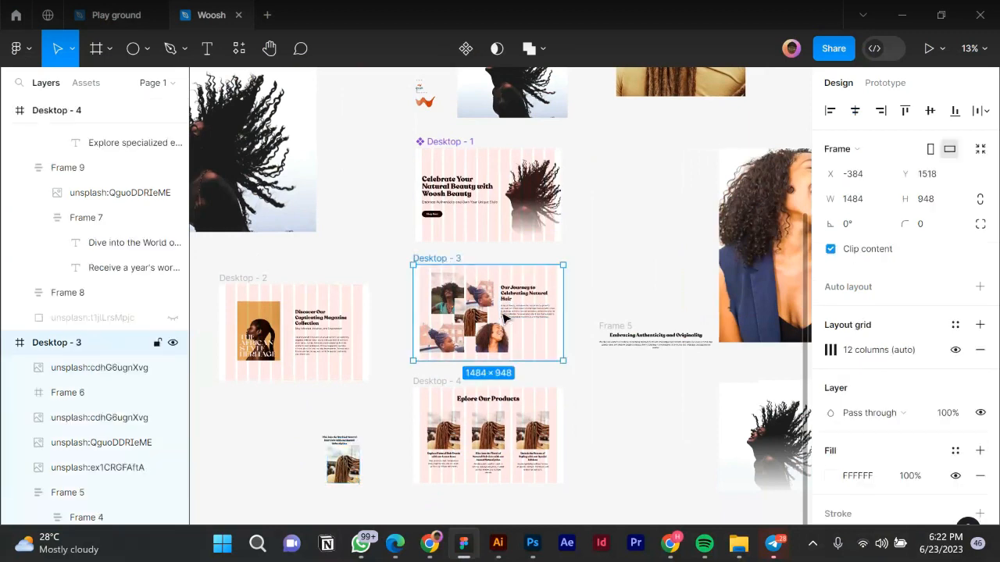
pyautogui.moveTo(502, 306); pyautogui.dragTo(506, 292)
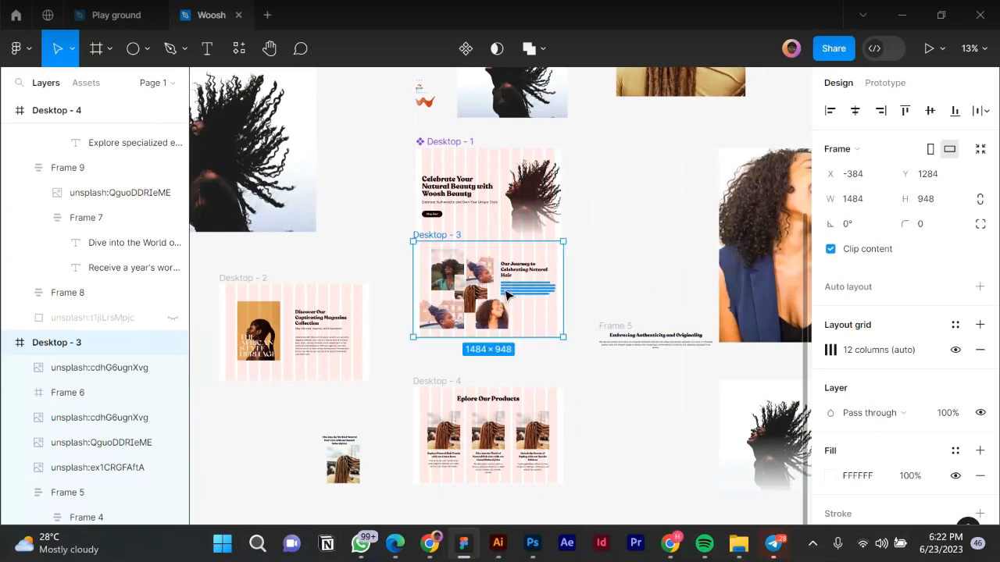
# Move Desktop - 4 up directly beneath Desktop - 3, with Desktop - 2 stacked below it.
pyautogui.scroll(3, 506, 295)
pyautogui.click(488, 470)
pyautogui.moveTo(488, 470); pyautogui.dragTo(529, 355)
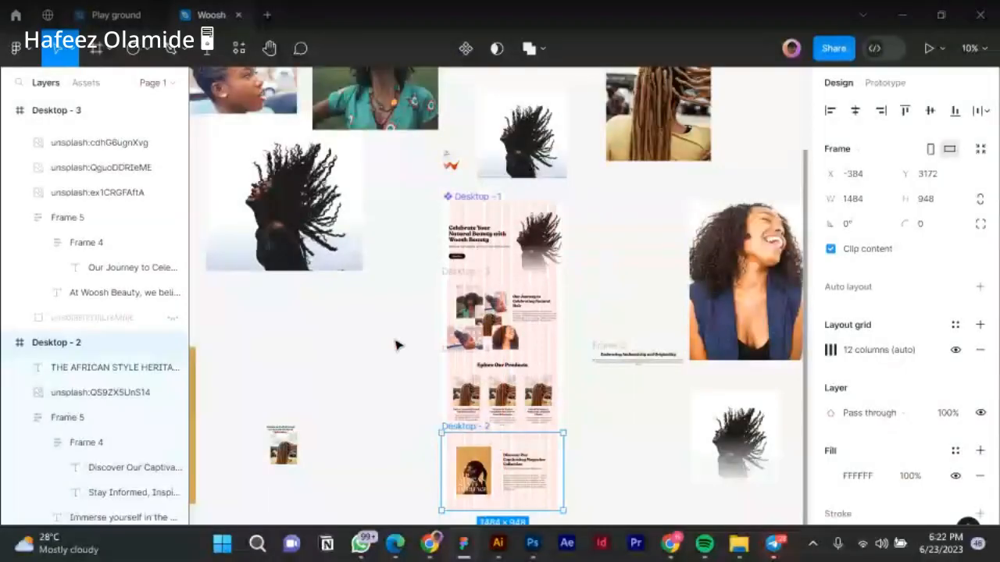
pyautogui.click(398, 341)
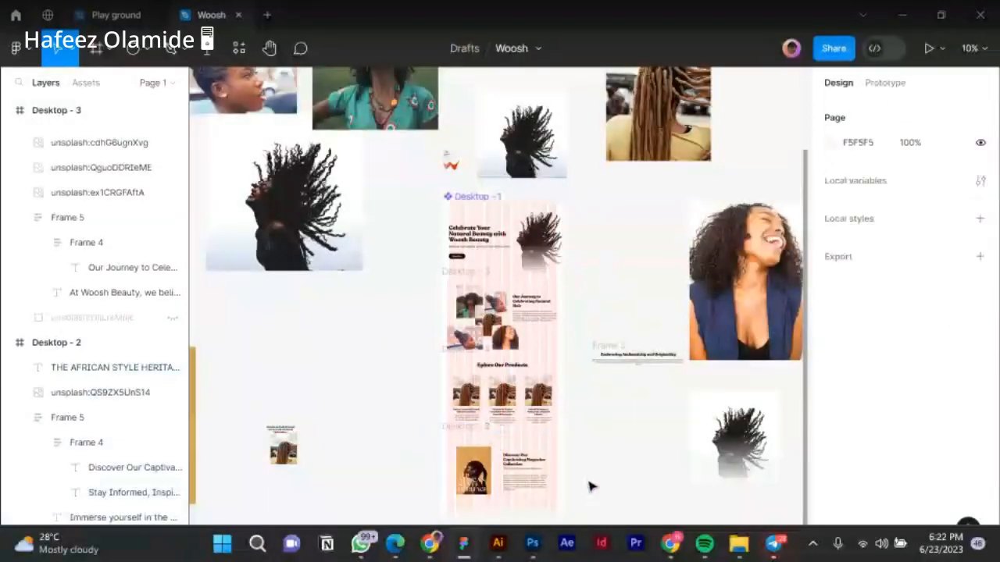
pyautogui.scroll(1, 591, 487)
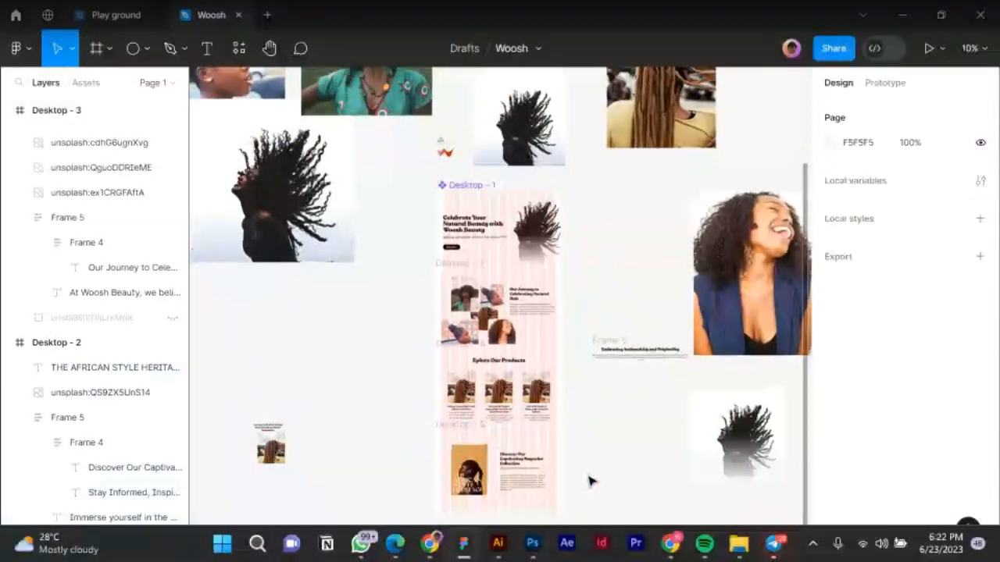
pyautogui.scroll(3, 590, 482)
pyautogui.scroll(1, 591, 482)
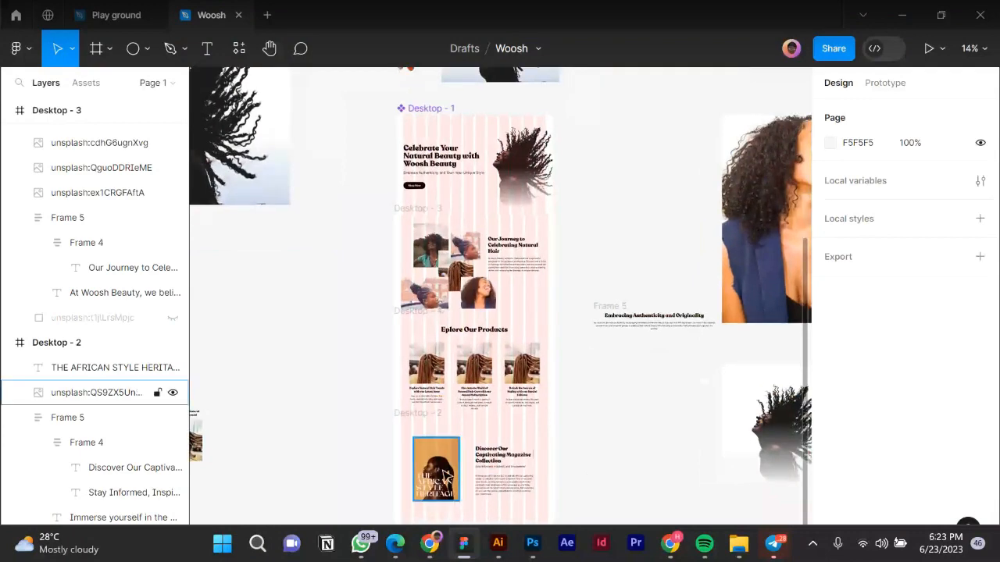
# Narrow the African Style Heritage magazine image in Desktop - 2 to 418 wide.
pyautogui.click(447, 478)
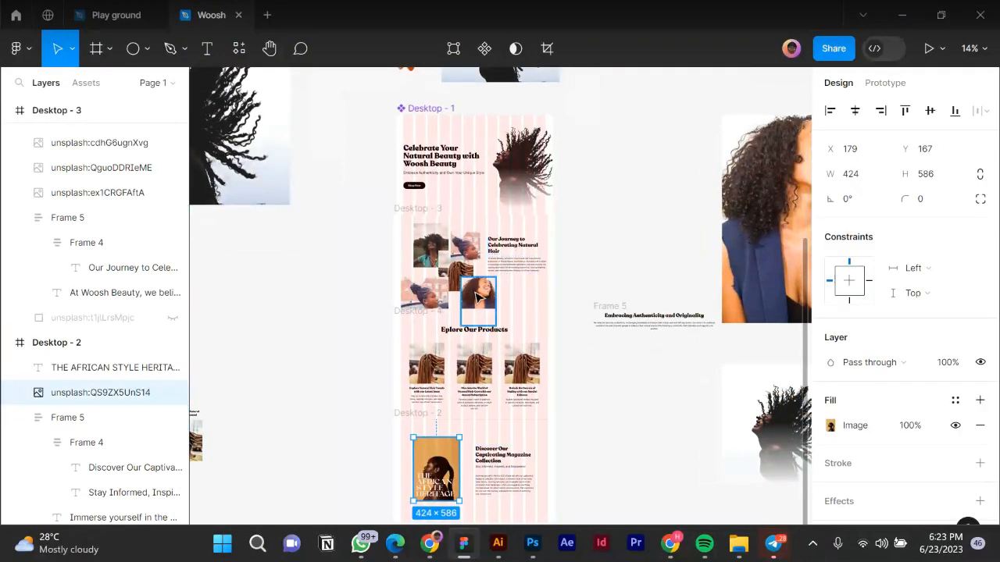
pyautogui.scroll(3, 485, 287)
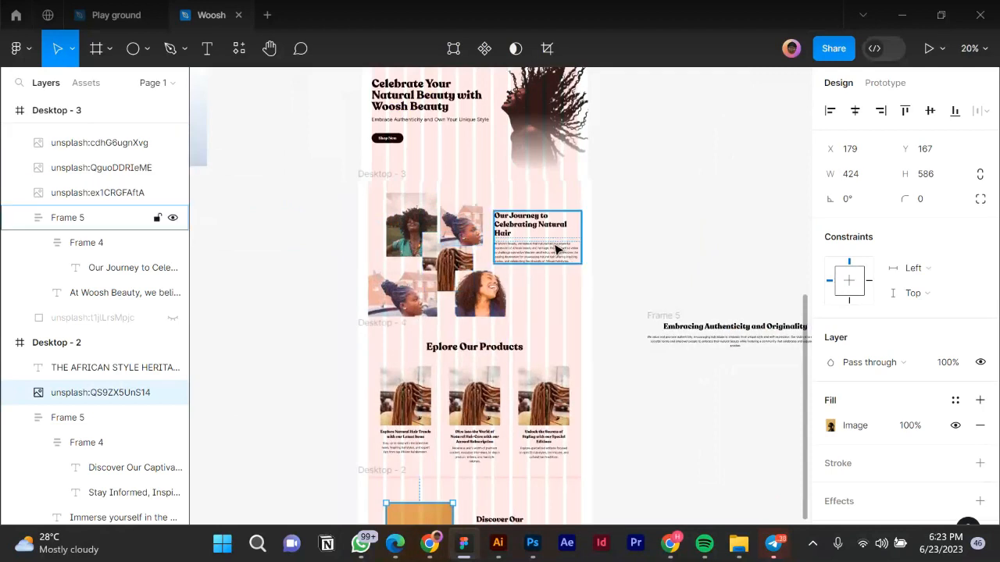
pyautogui.scroll(-3, 551, 251)
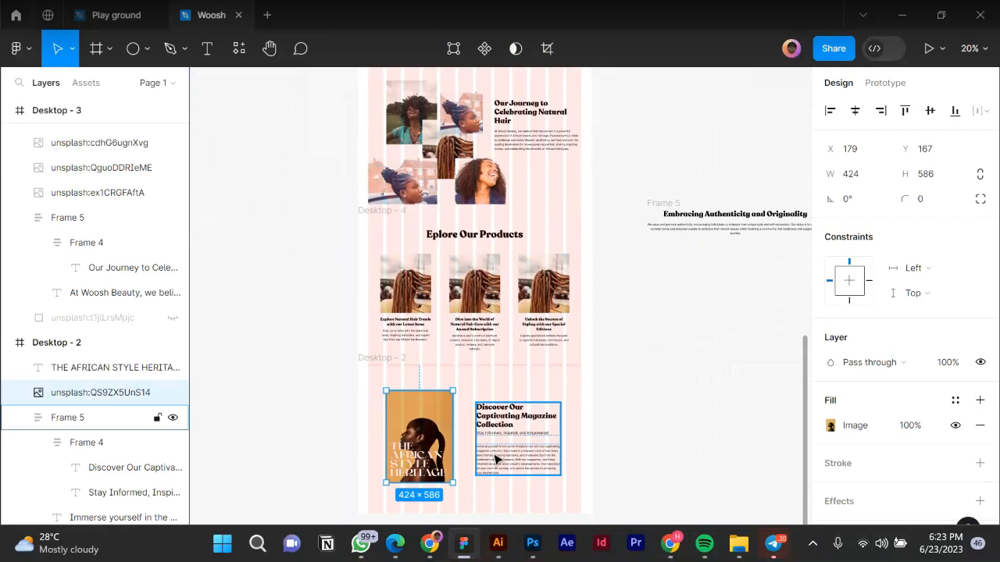
pyautogui.scroll(-2, 495, 461)
pyautogui.scroll(3, 488, 481)
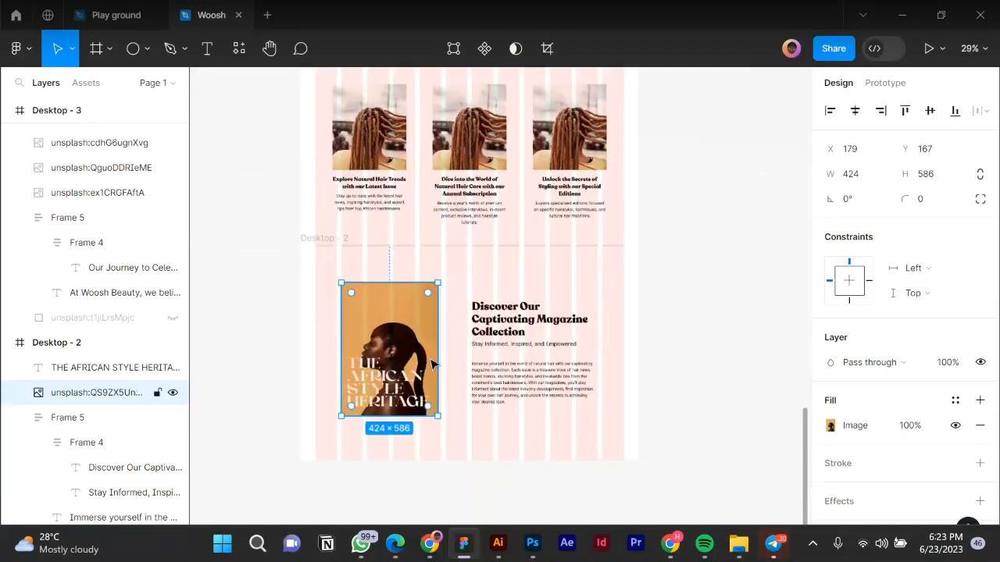
pyautogui.scroll(1, 436, 354)
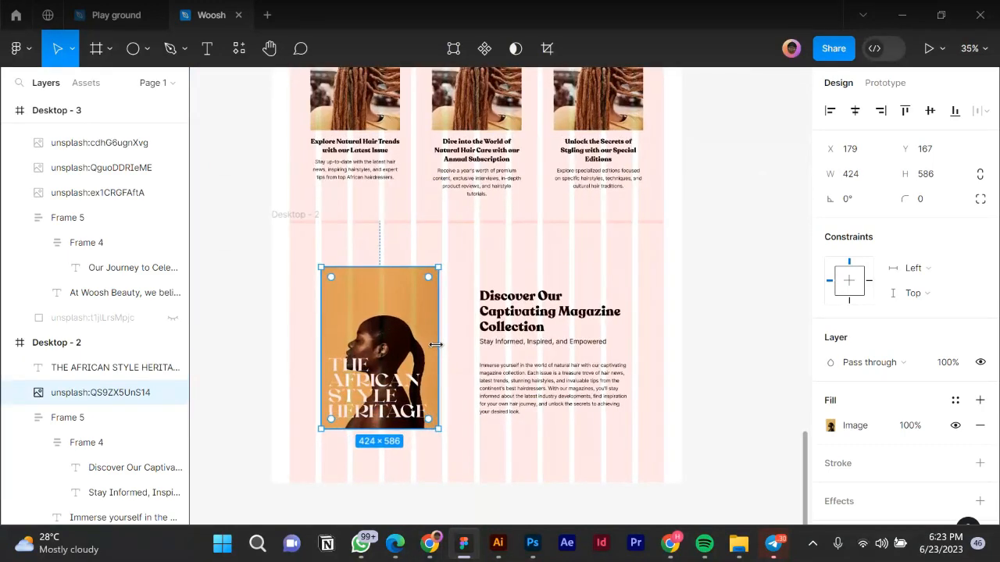
pyautogui.scroll(1, 436, 344)
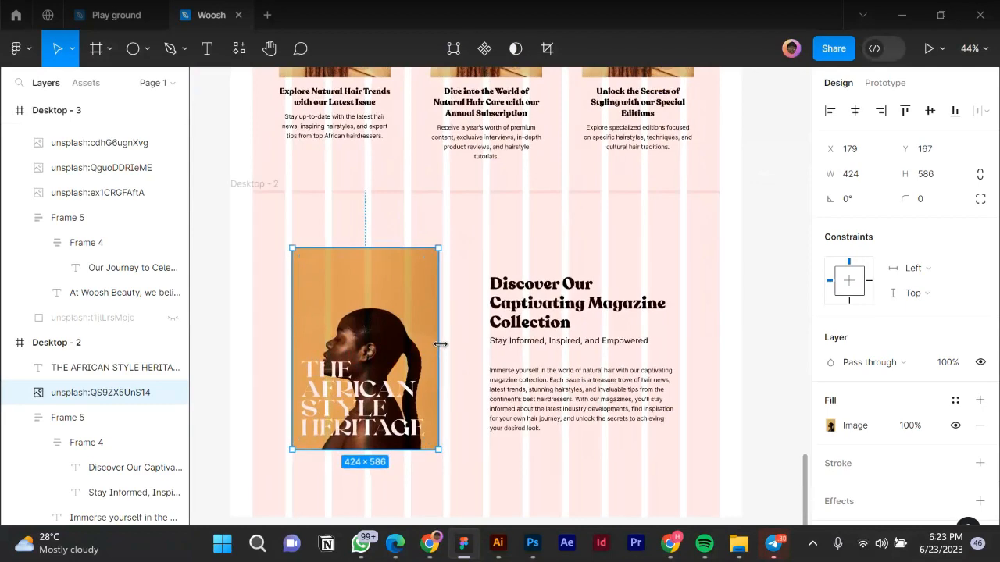
pyautogui.moveTo(440, 344); pyautogui.dragTo(443, 343)
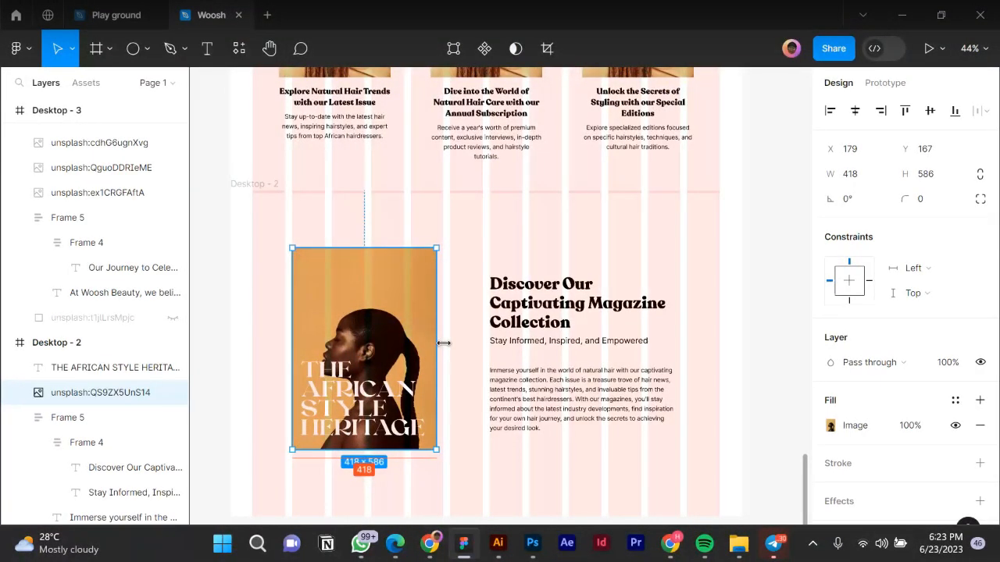
# Move the heritage image and title to the right and the Discover text to the left.
pyautogui.keyDown('shift'); pyautogui.click(334, 372); pyautogui.keyUp('shift')
pyautogui.moveTo(333, 372); pyautogui.dragTo(594, 342)
pyautogui.click(595, 341)
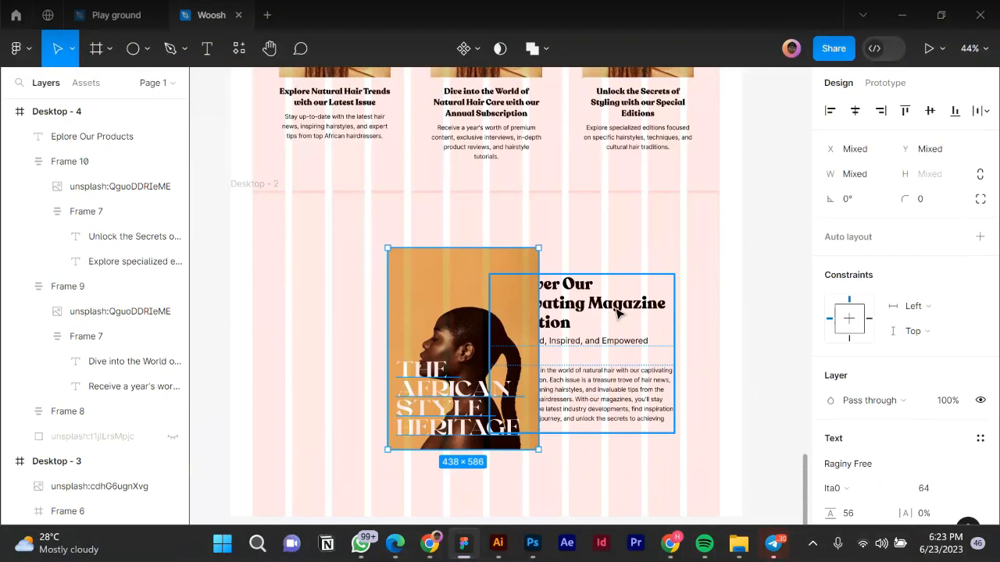
pyautogui.moveTo(623, 307); pyautogui.dragTo(383, 313)
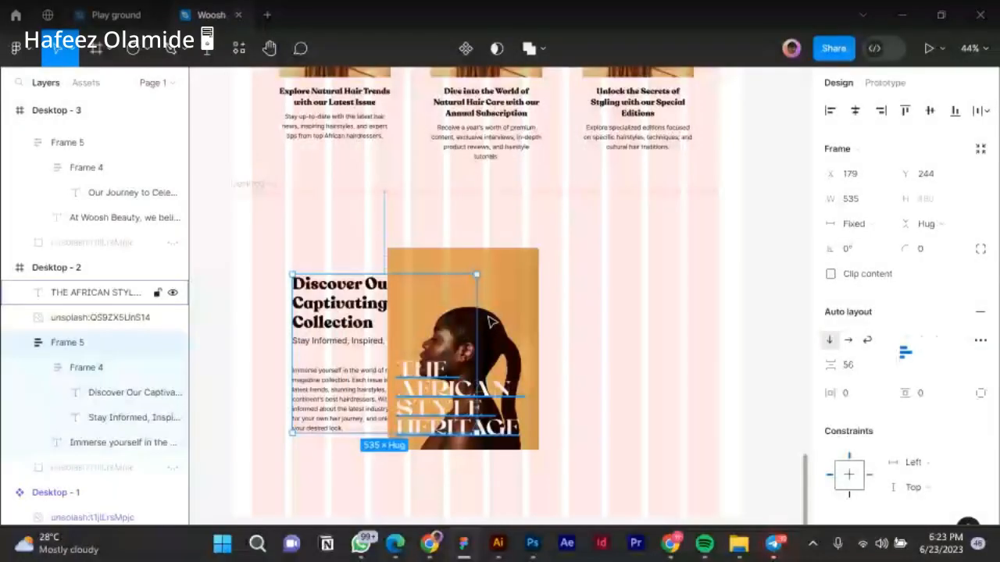
pyautogui.click(490, 322)
pyautogui.moveTo(669, 303); pyautogui.dragTo(634, 304)
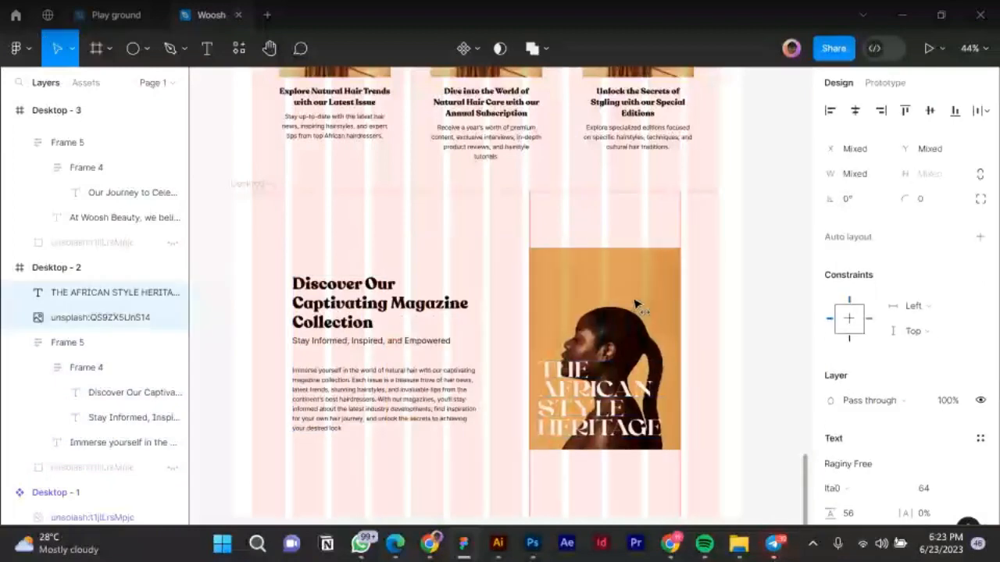
# Widen the Discover text block to 553.
pyautogui.click(364, 360)
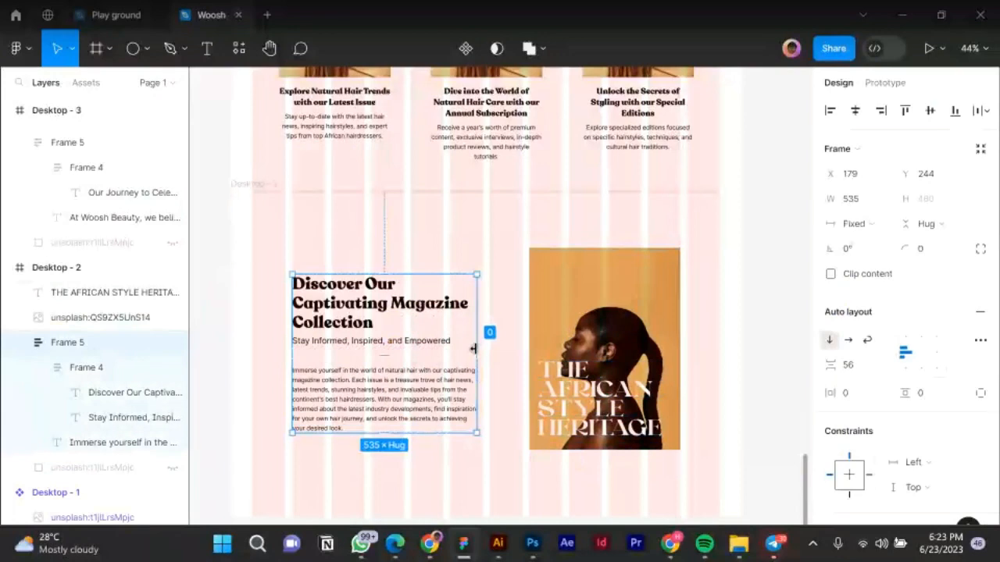
pyautogui.scroll(1, 475, 348)
pyautogui.hotkey('shift', '0')
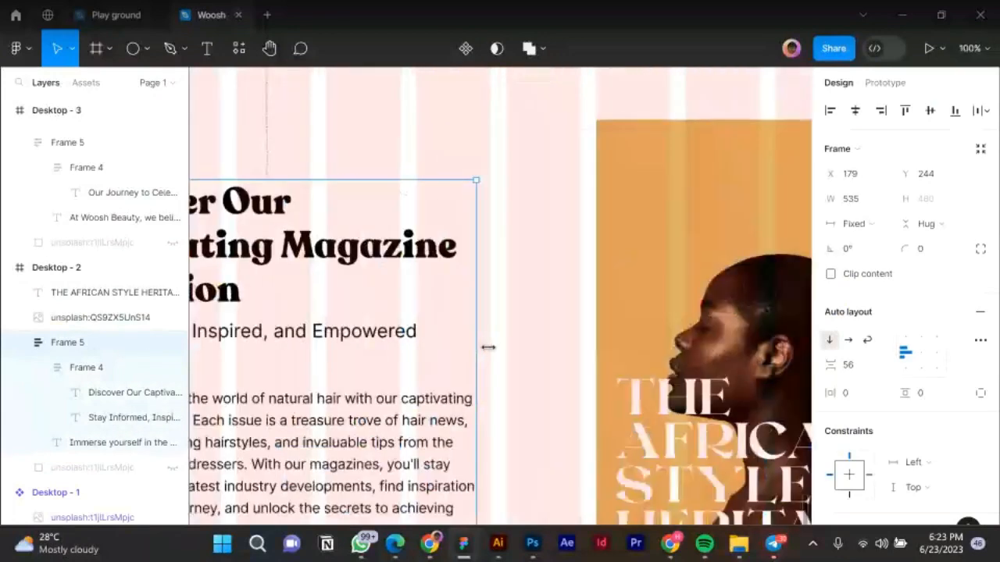
pyautogui.moveTo(489, 347); pyautogui.dragTo(491, 348)
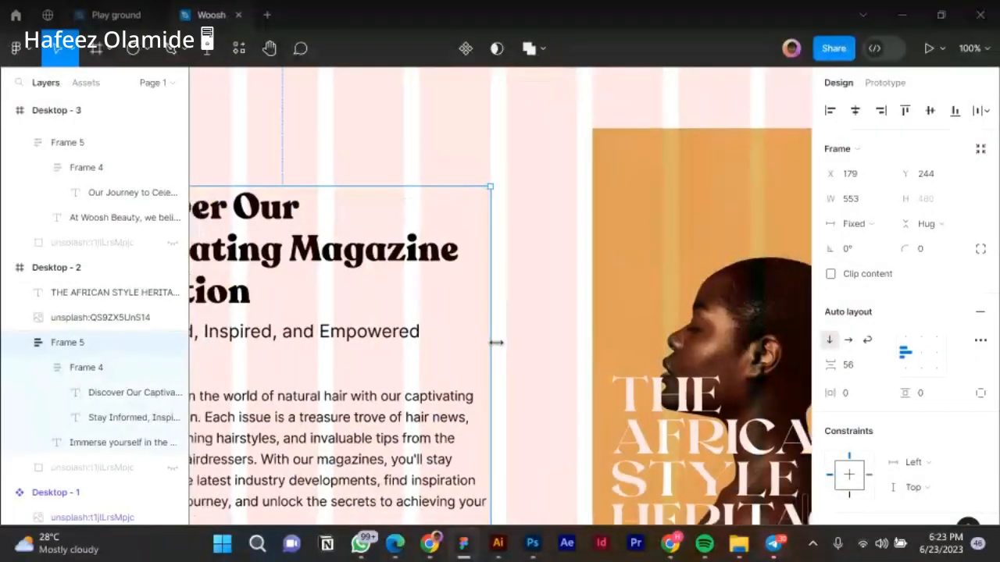
pyautogui.scroll(-5, 496, 342)
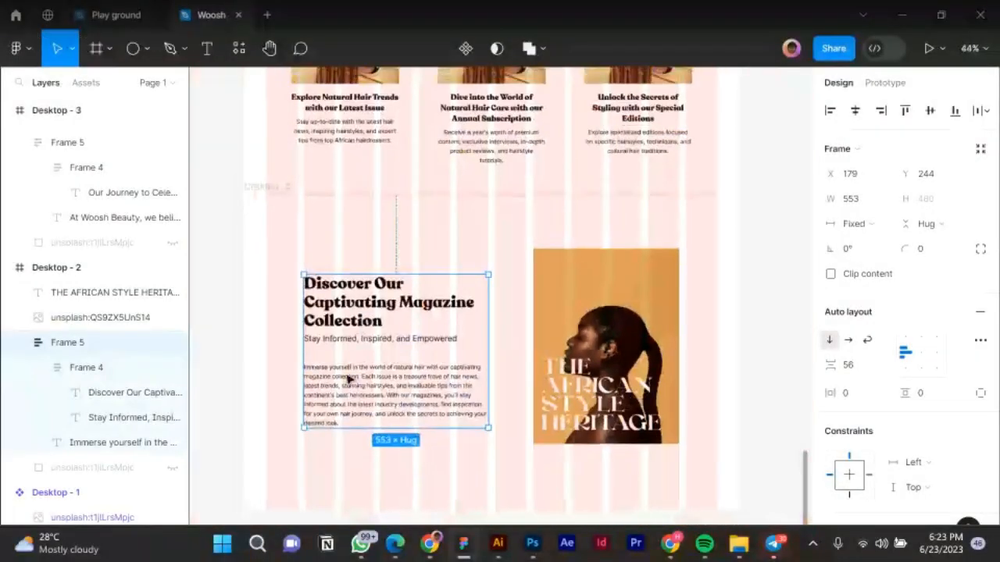
pyautogui.scroll(-2, 272, 347)
pyautogui.click(272, 347)
pyautogui.scroll(-2, 385, 392)
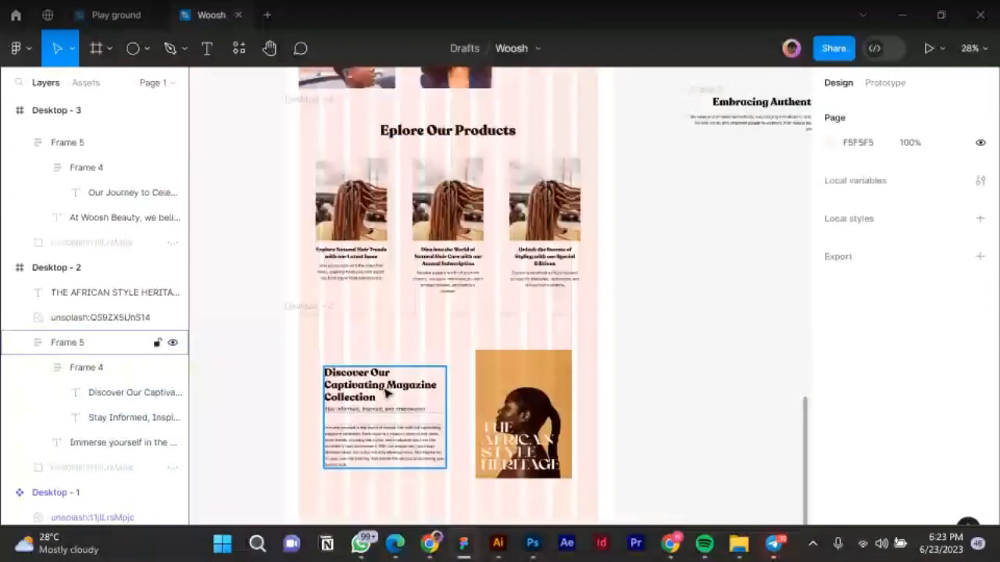
pyautogui.scroll(-5, 580, 346)
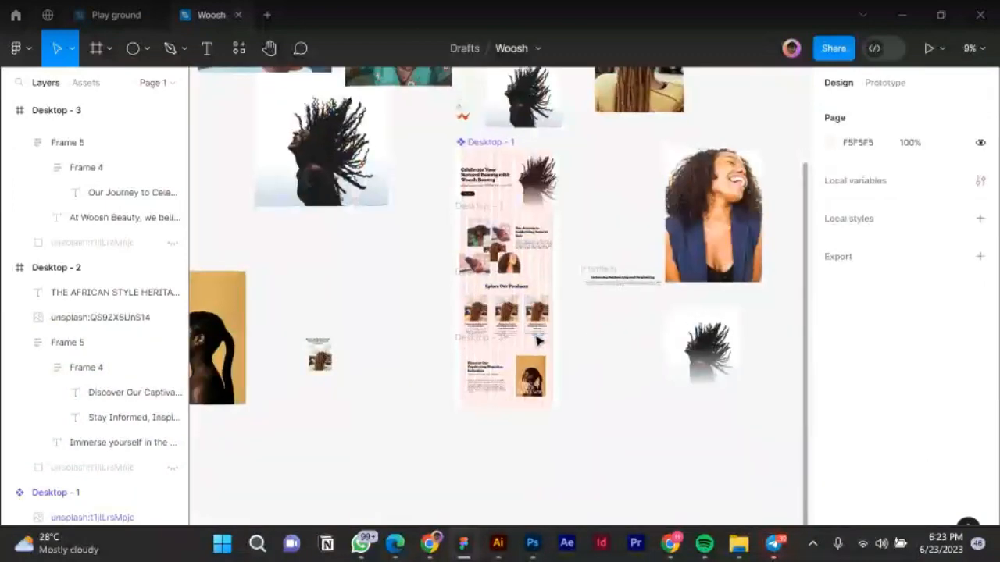
pyautogui.scroll(1, 537, 341)
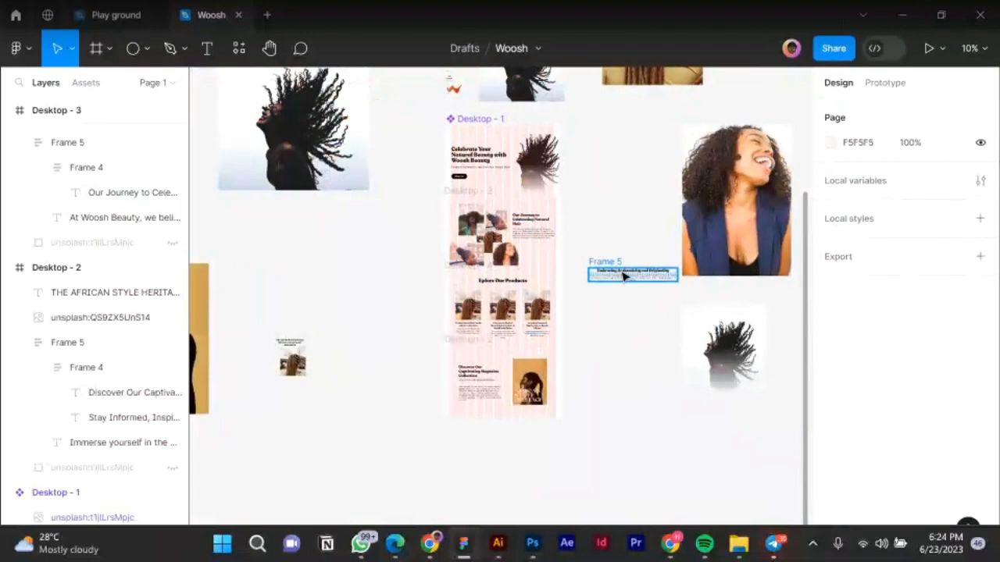
pyautogui.scroll(2, 624, 275)
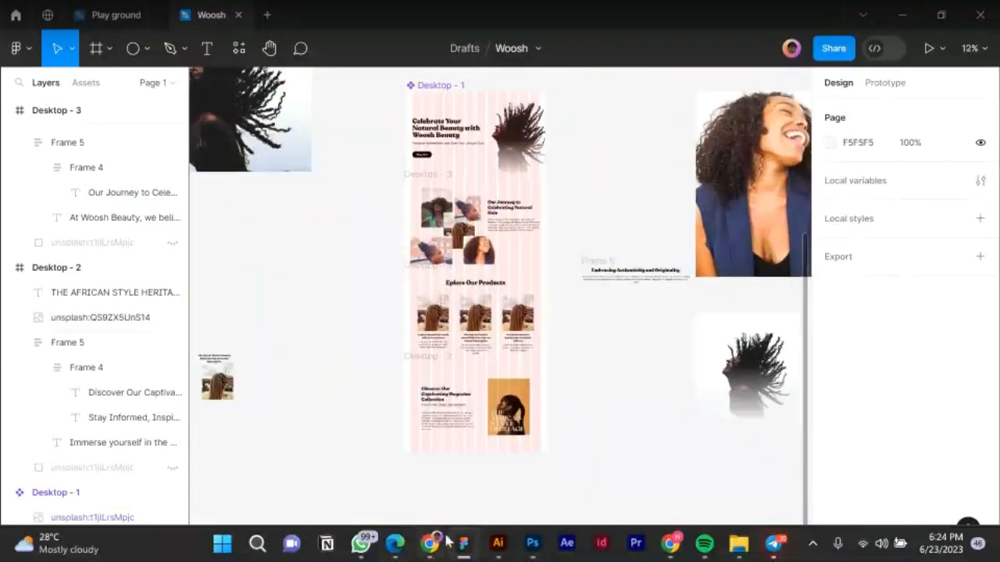
# Switch to the Copy for Woosh Website document in Google Docs.
pyautogui.moveTo(432, 544)
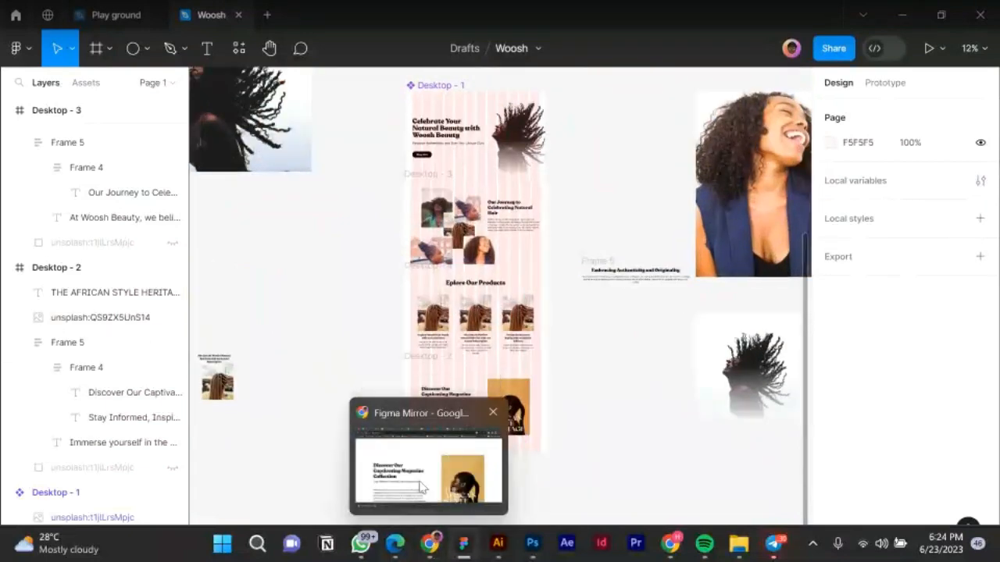
pyautogui.moveTo(422, 488)
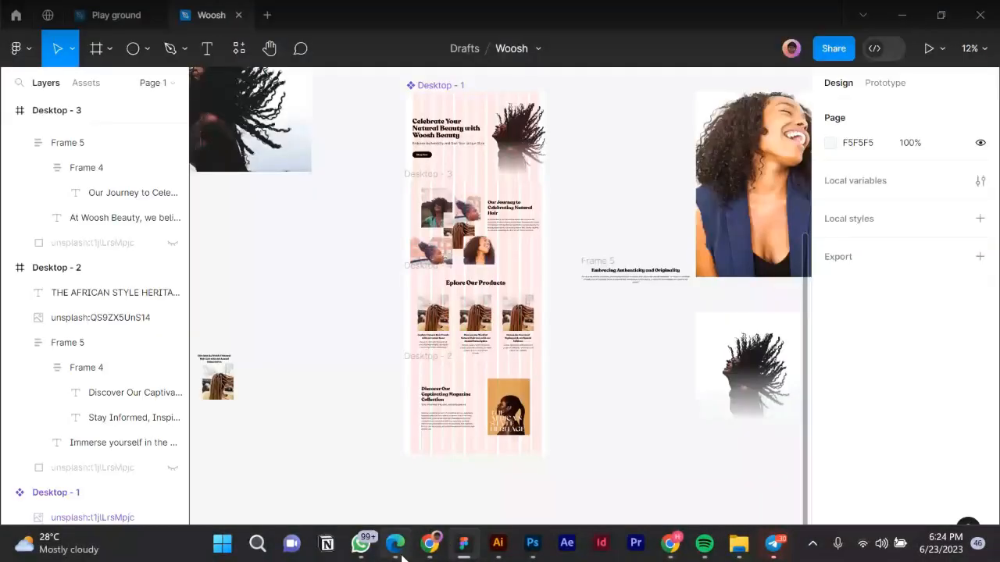
pyautogui.click(399, 550)
pyautogui.scroll(5, 386, 328)
pyautogui.scroll(-3, 387, 353)
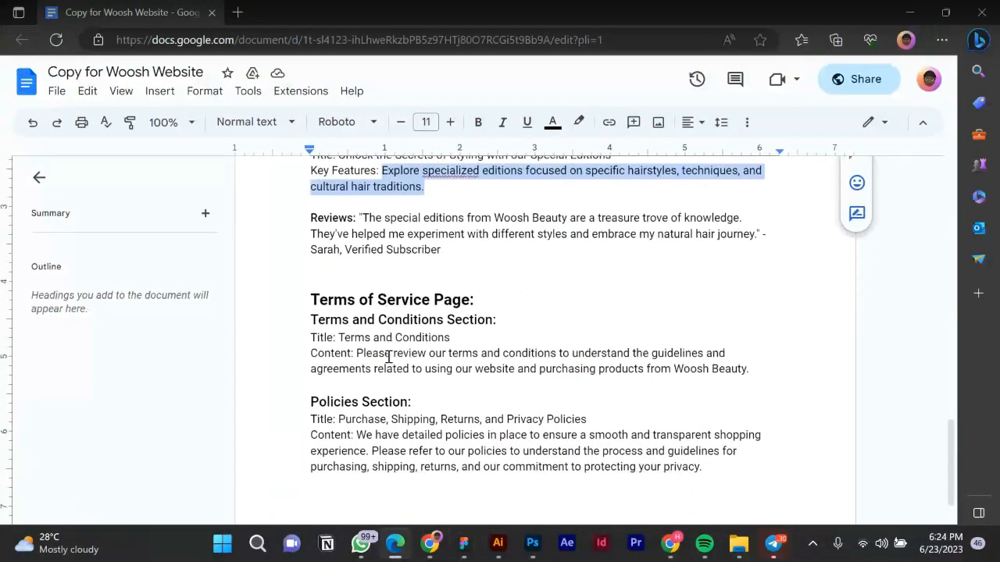
# Highlight the first subscriber review quote in the Woosh copy, then return to the Figma design.
pyautogui.click(340, 286)
pyautogui.scroll(2, 393, 328)
pyautogui.scroll(6, 393, 326)
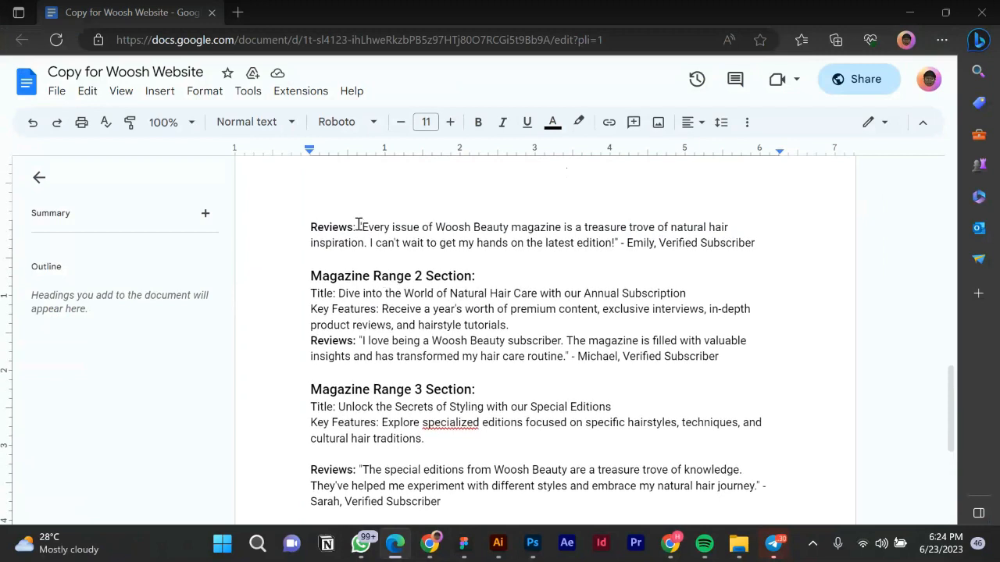
pyautogui.moveTo(361, 227); pyautogui.dragTo(755, 248)
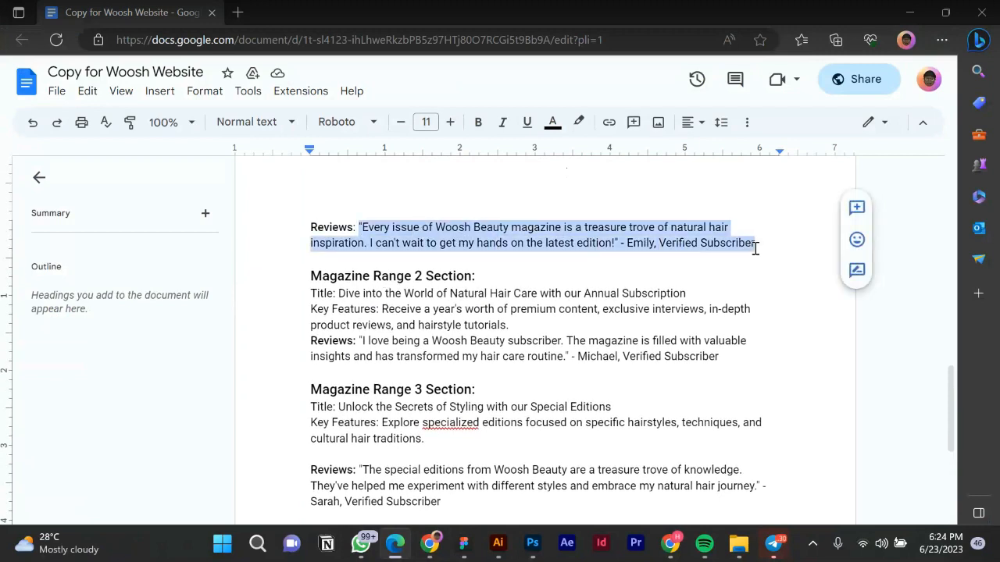
pyautogui.click(457, 554)
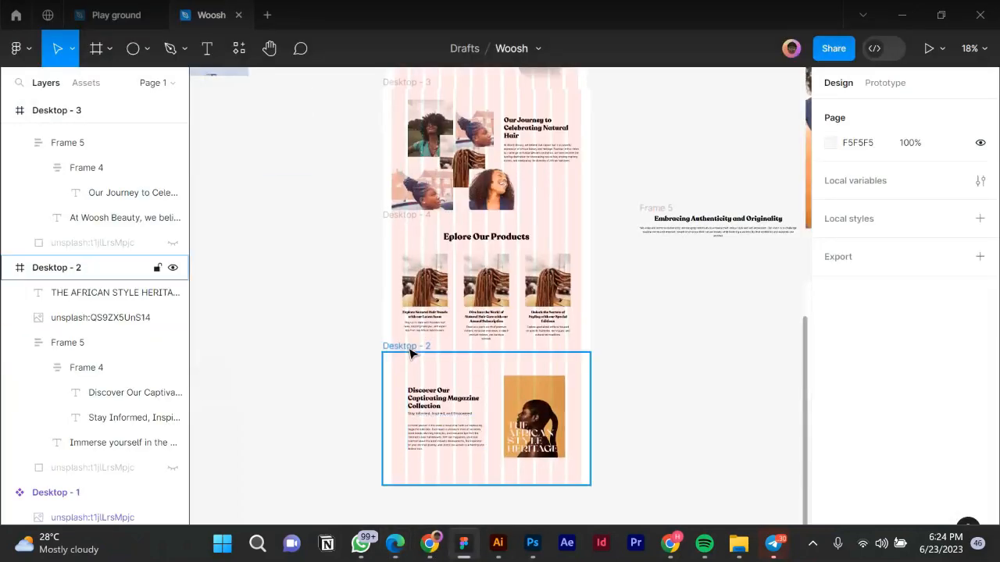
# Shorten the Desktop - 2 frame's height.
pyautogui.click(517, 392)
pyautogui.scroll(-5, 517, 392)
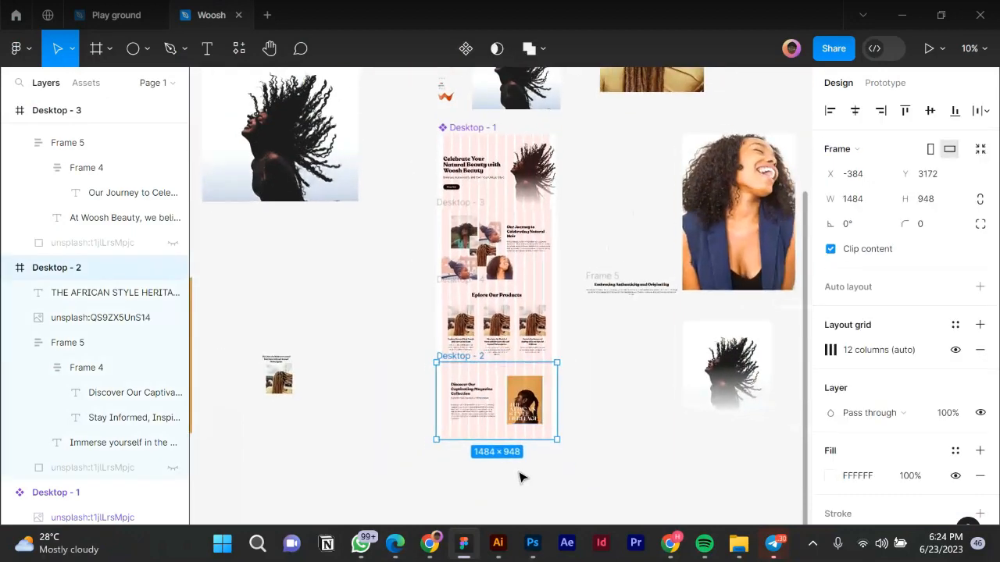
pyautogui.scroll(4, 520, 475)
pyautogui.scroll(2, 482, 439)
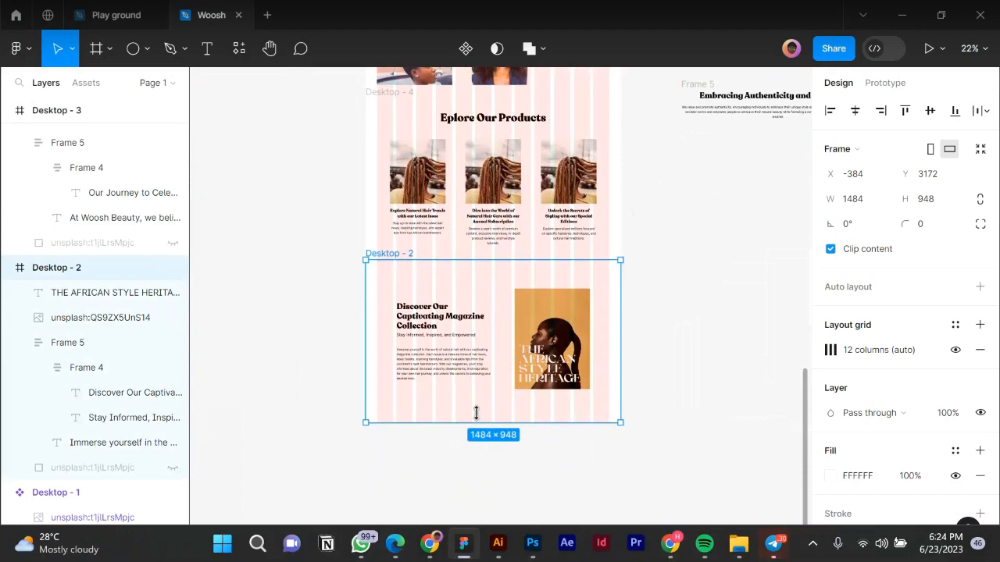
pyautogui.moveTo(475, 407); pyautogui.dragTo(477, 395)
# Move the magazine text, heritage title and image together up inside Desktop - 2.
pyautogui.click(552, 355)
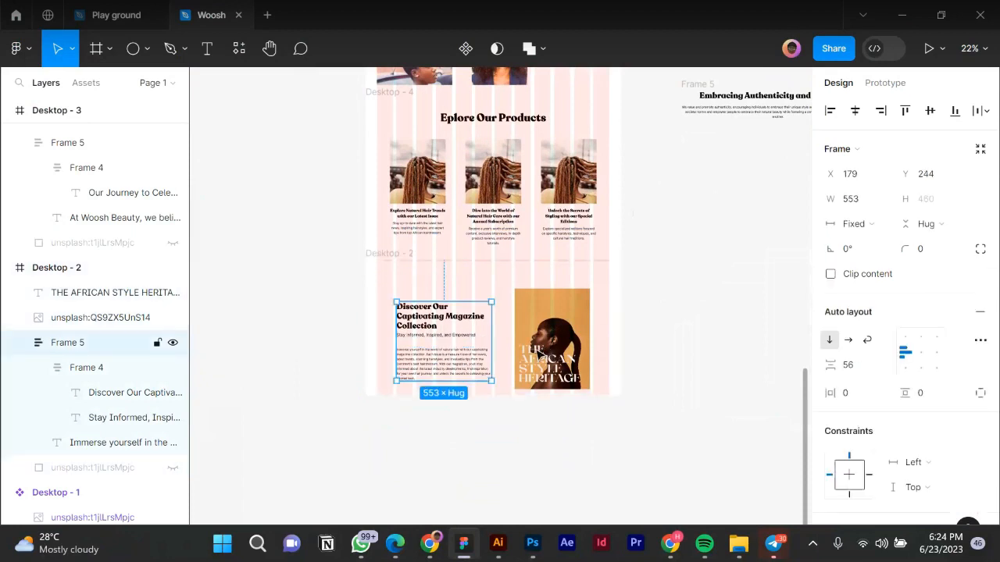
pyautogui.keyDown('shift'); pyautogui.click(536, 327); pyautogui.keyUp('shift')
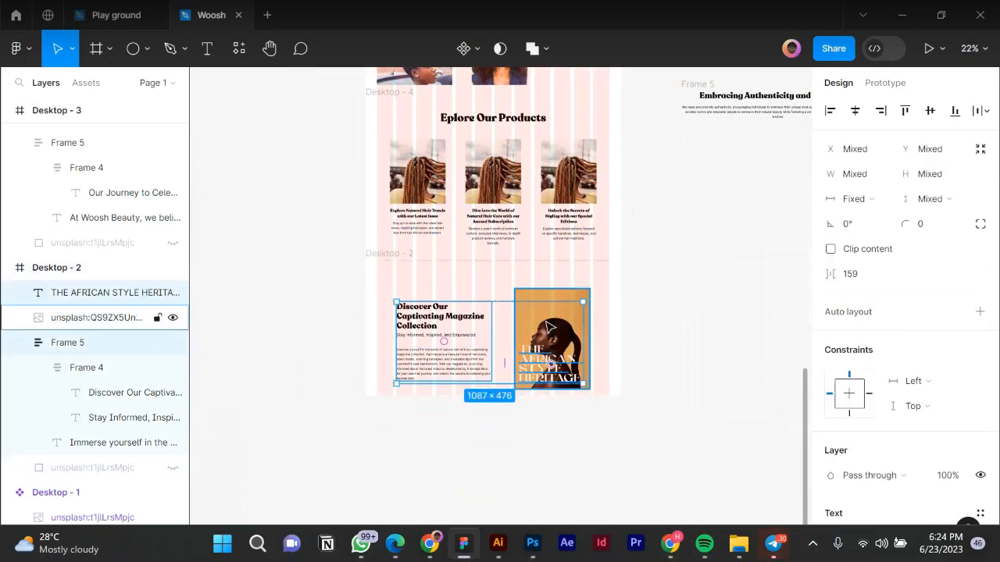
pyautogui.keyDown('shift'); pyautogui.click(552, 323); pyautogui.keyUp('shift')
pyautogui.moveTo(551, 316); pyautogui.dragTo(551, 311)
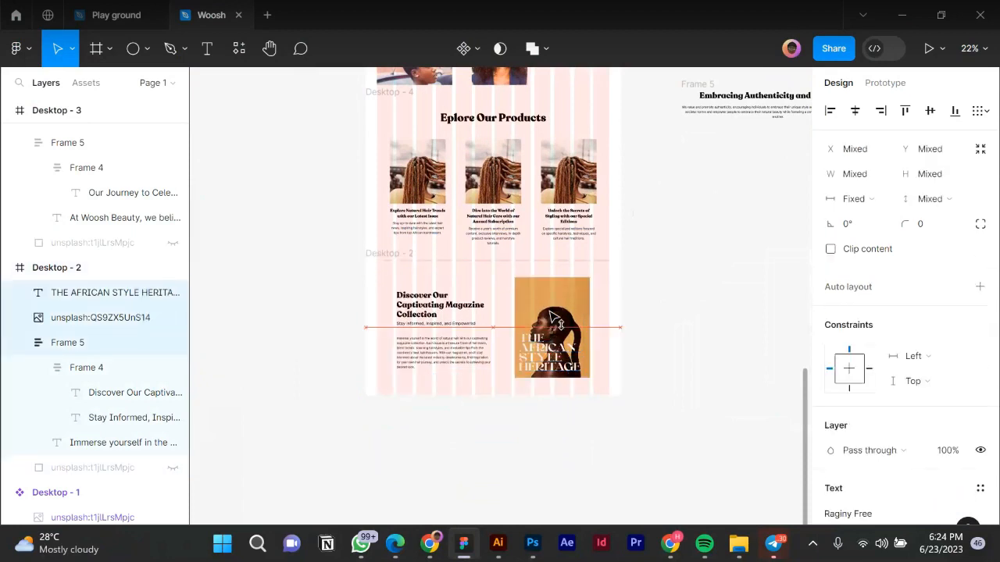
pyautogui.press('alt')
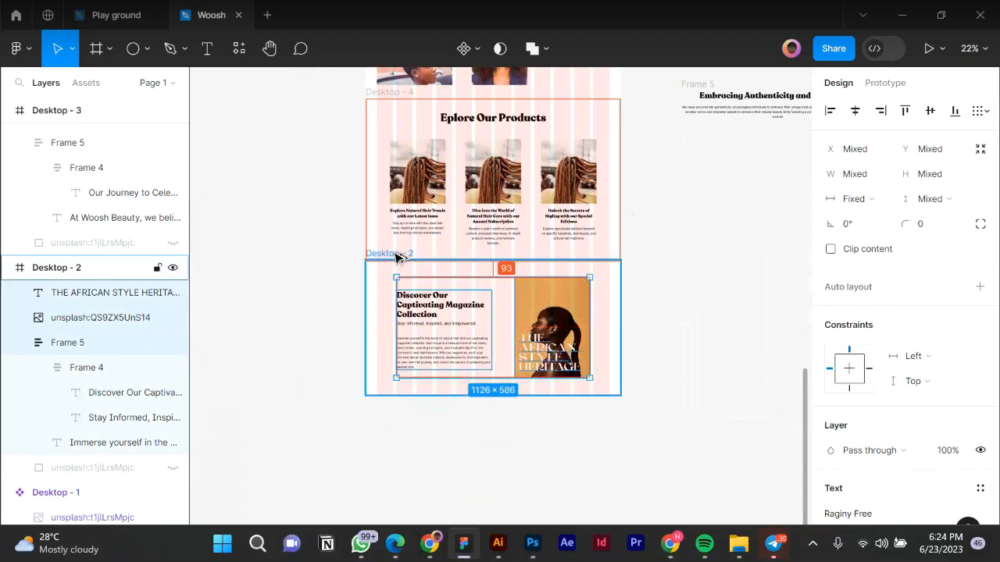
pyautogui.hotkey('shift', 'Up')
pyautogui.hotkey('shift', 'Up')
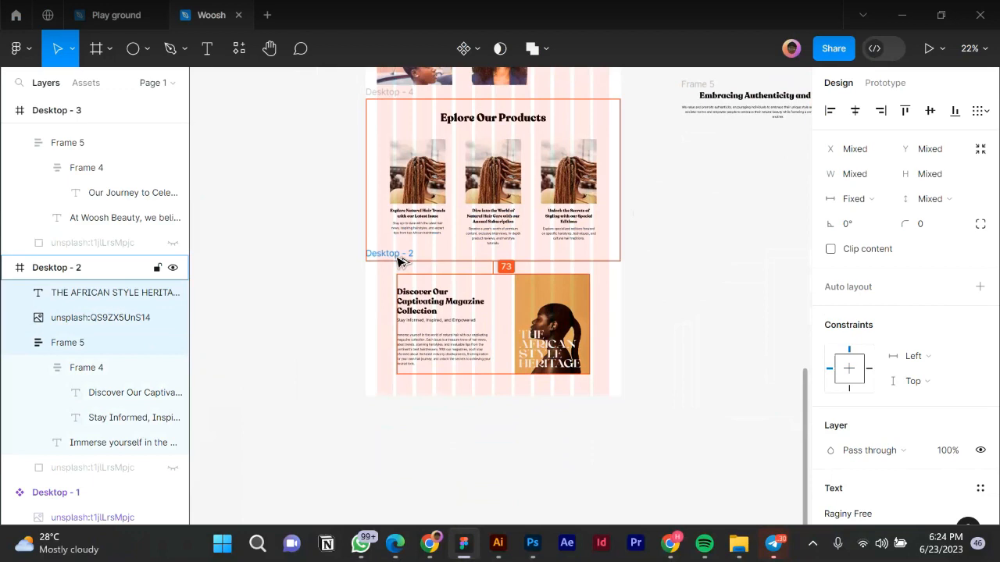
pyautogui.press('Up')
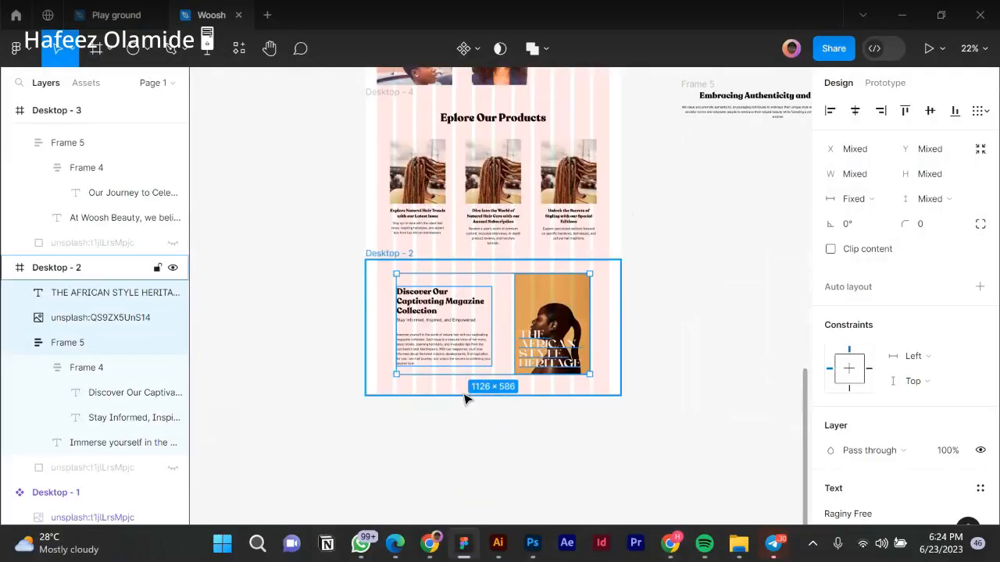
# Adjust Desktop - 2's height from 733 to a final 738, checking spacing around the image.
pyautogui.click(464, 393)
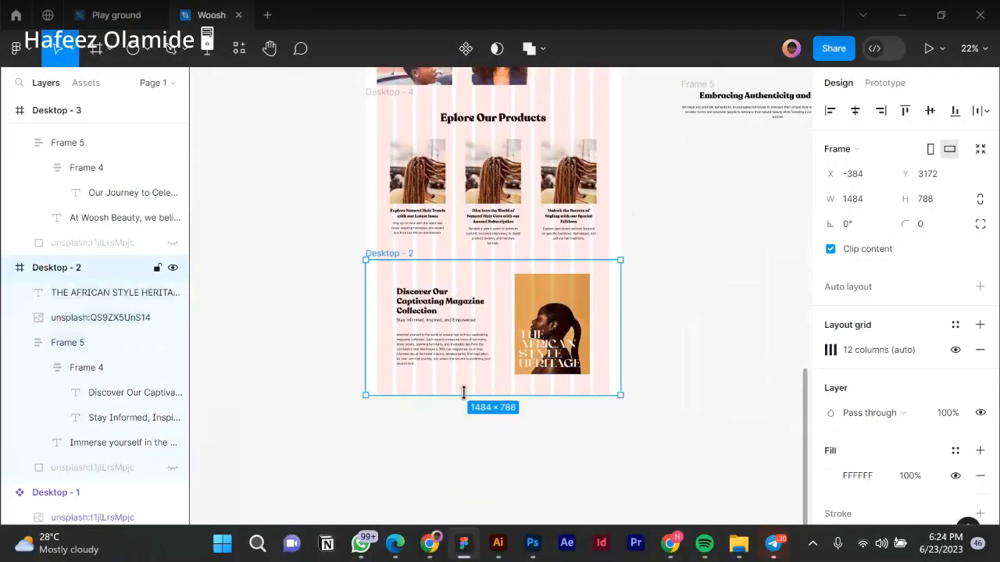
pyautogui.scroll(5, 464, 393)
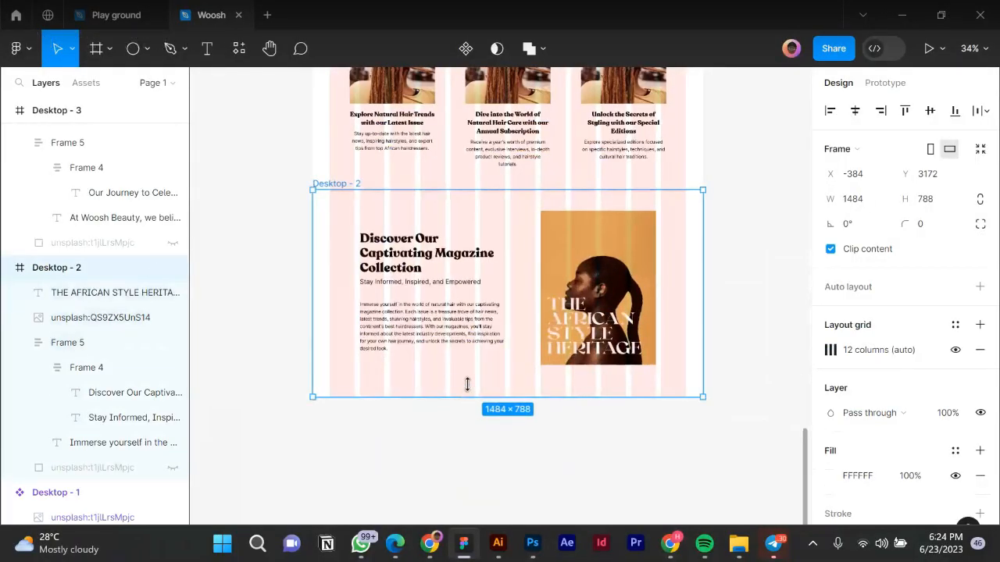
pyautogui.moveTo(467, 383); pyautogui.dragTo(468, 381)
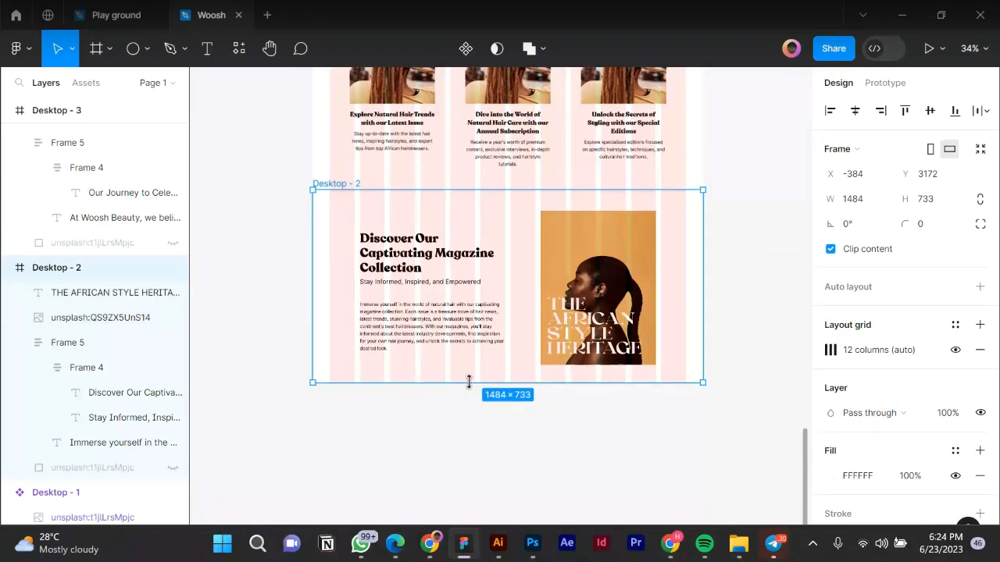
pyautogui.press('alt')
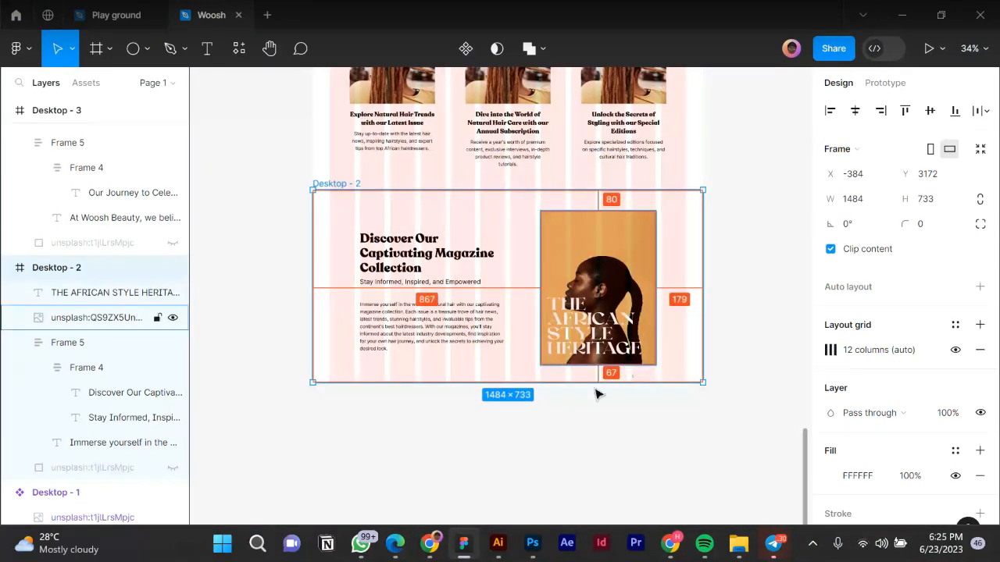
pyautogui.scroll(10, 596, 394)
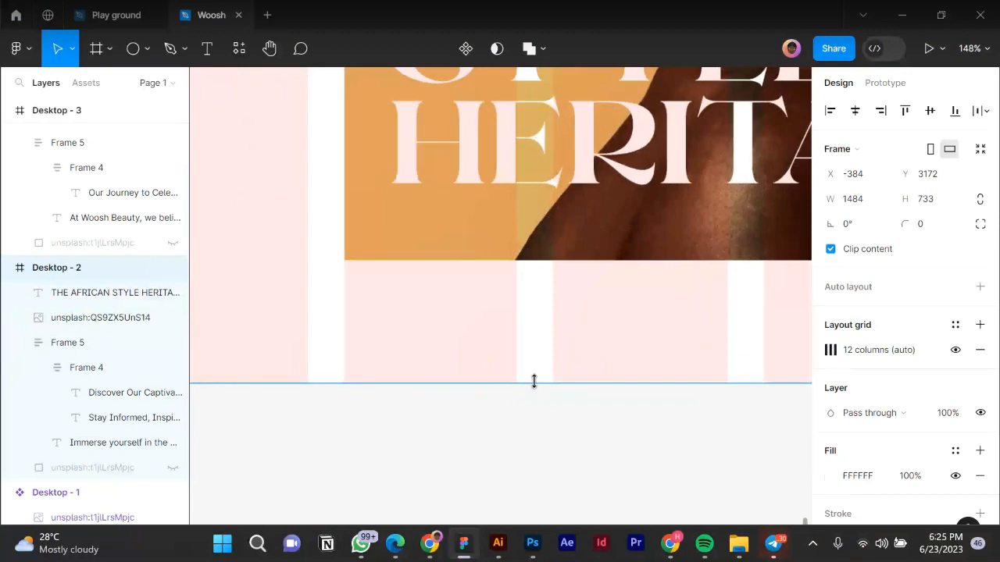
pyautogui.moveTo(535, 382); pyautogui.dragTo(534, 392)
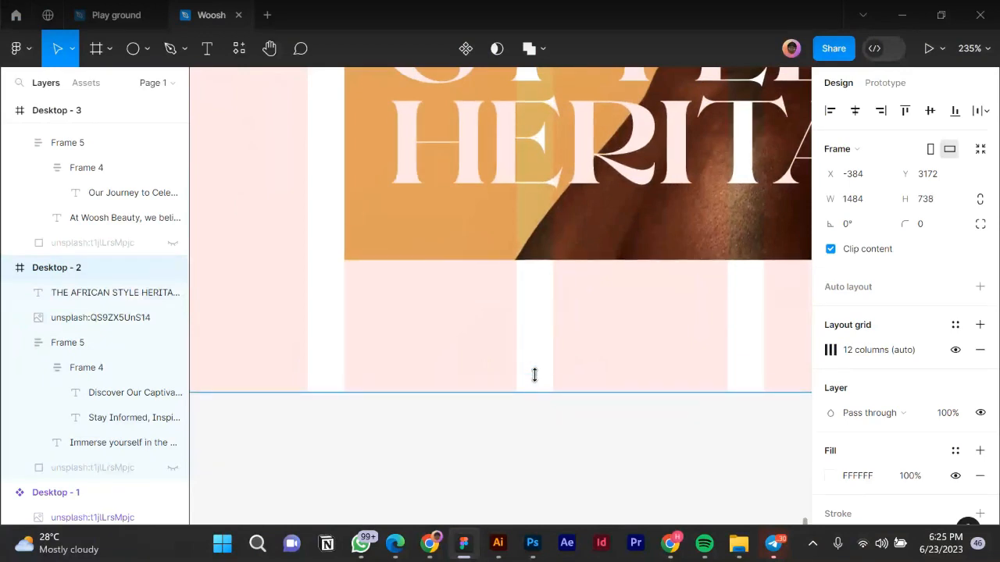
pyautogui.press('alt')
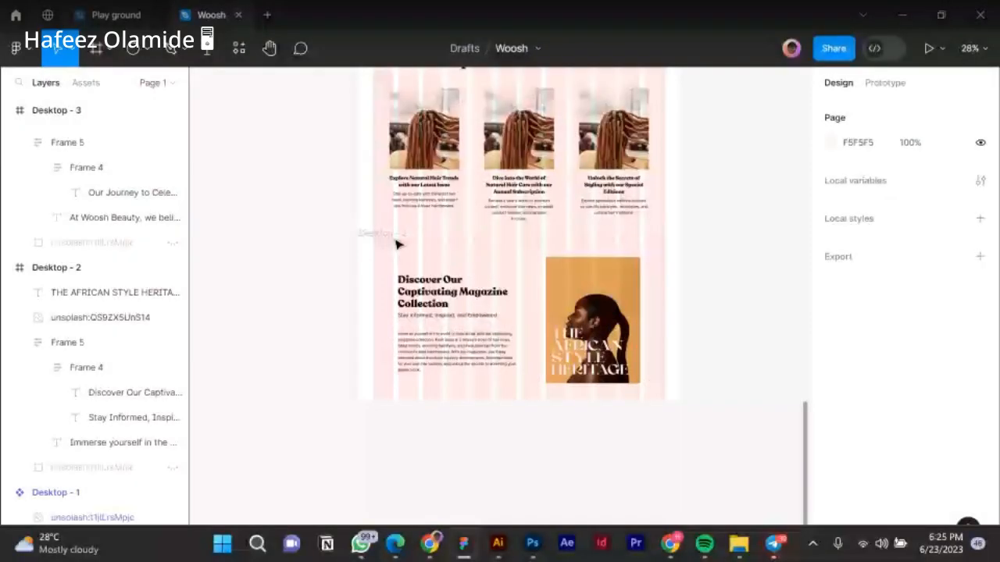
pyautogui.click(437, 268)
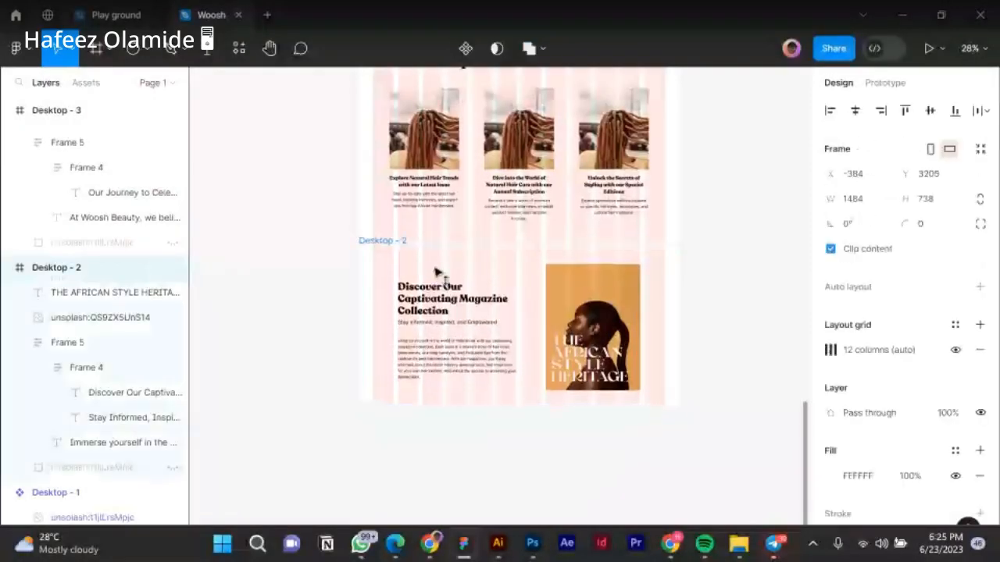
pyautogui.scroll(-4, 396, 414)
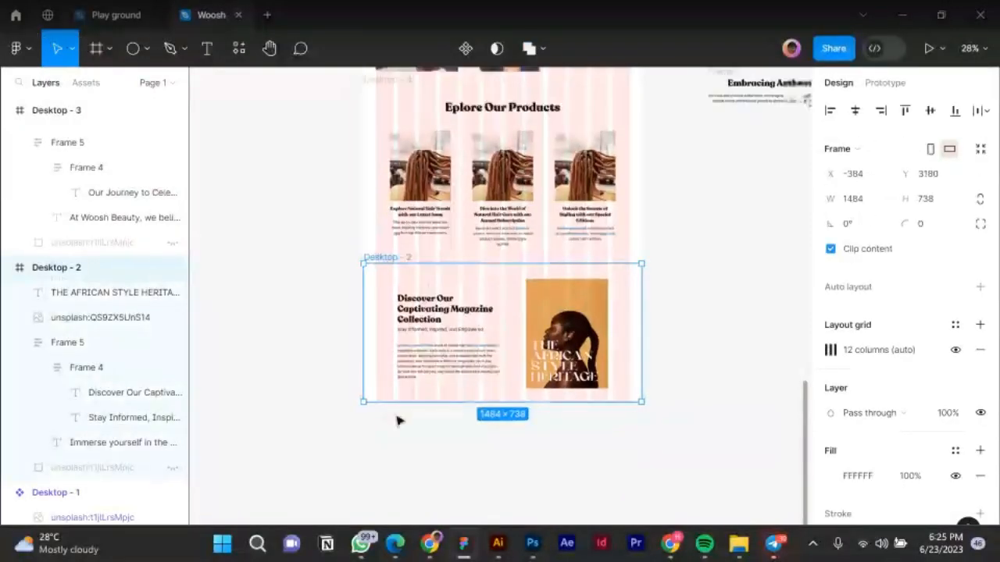
pyautogui.scroll(-2, 394, 414)
pyautogui.click(469, 433)
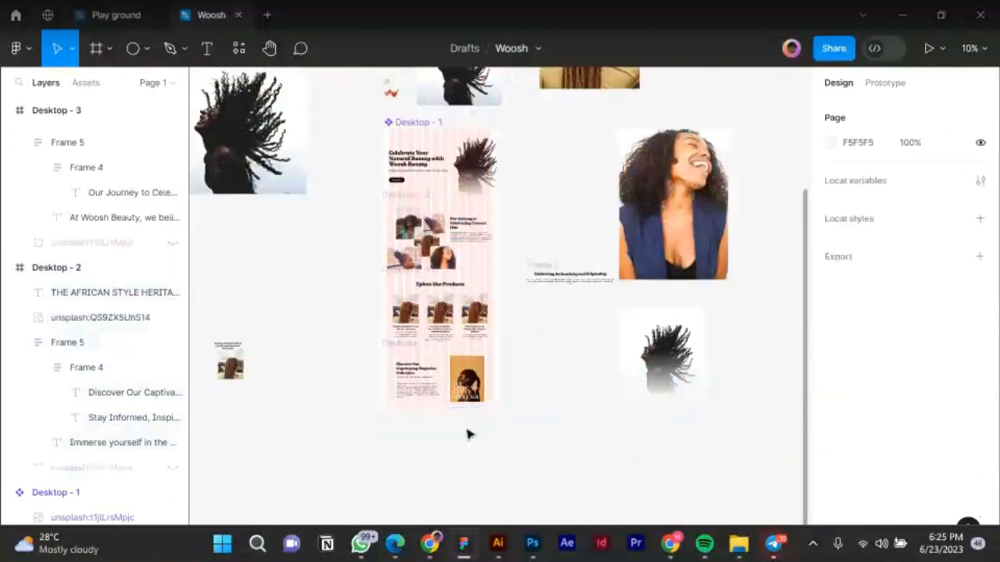
# Hide the column grids on all the stacked Desktop frames.
pyautogui.moveTo(372, 121); pyautogui.dragTo(513, 461)
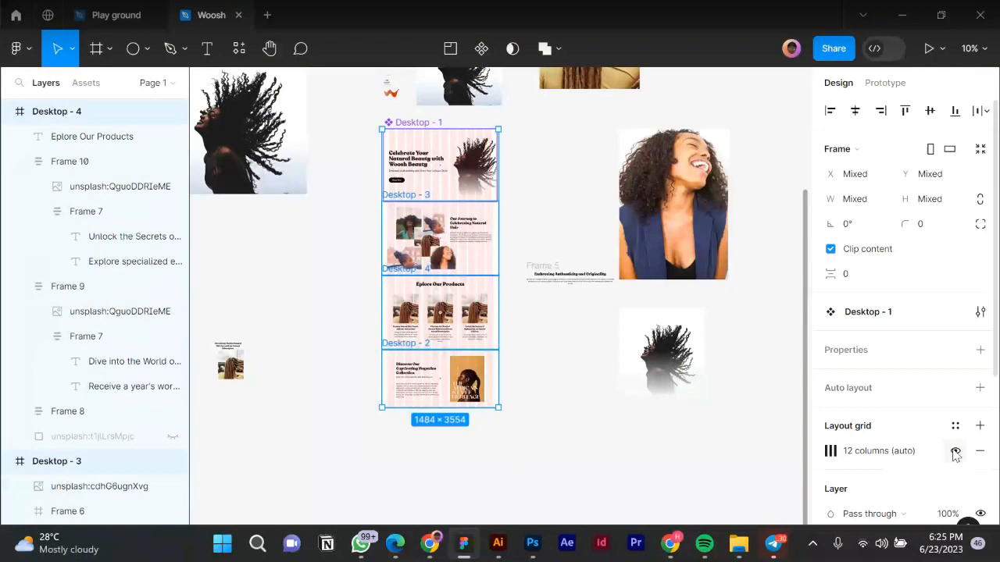
pyautogui.click(955, 451)
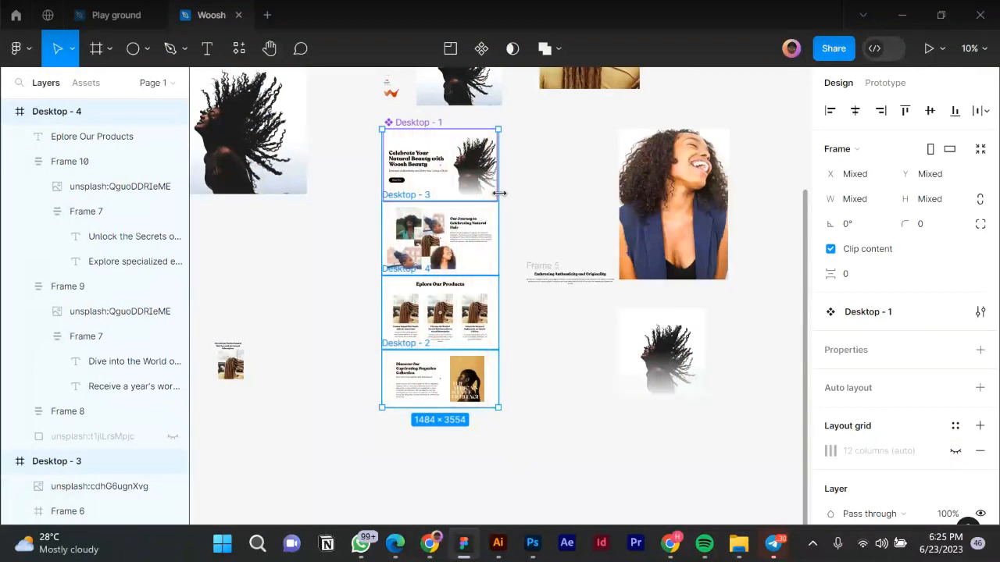
pyautogui.scroll(6, 500, 193)
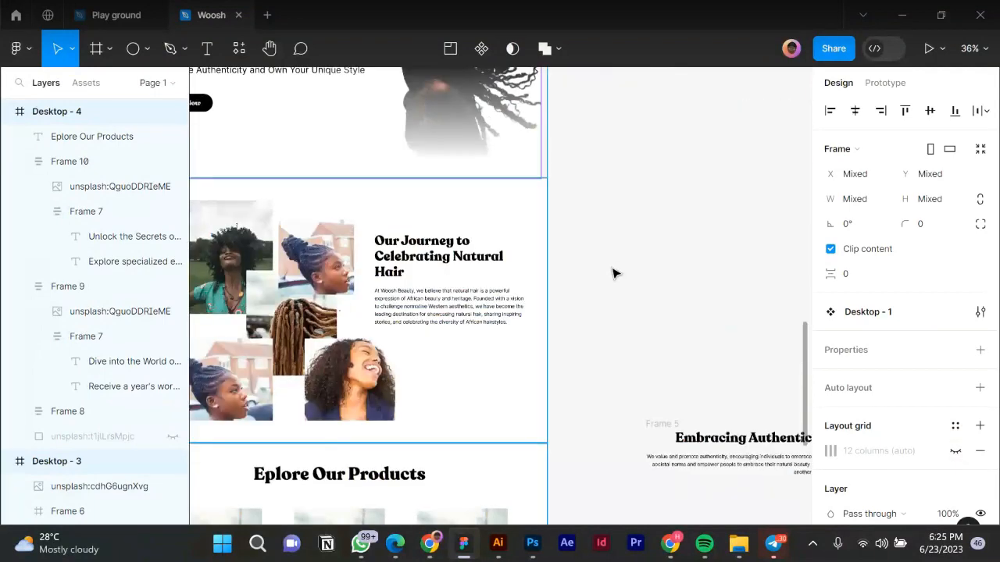
pyautogui.click(613, 274)
# Select Desktop - 3, 4 and 2 and resize Desktop - 3 to exactly 1440 wide.
pyautogui.scroll(-2, 535, 292)
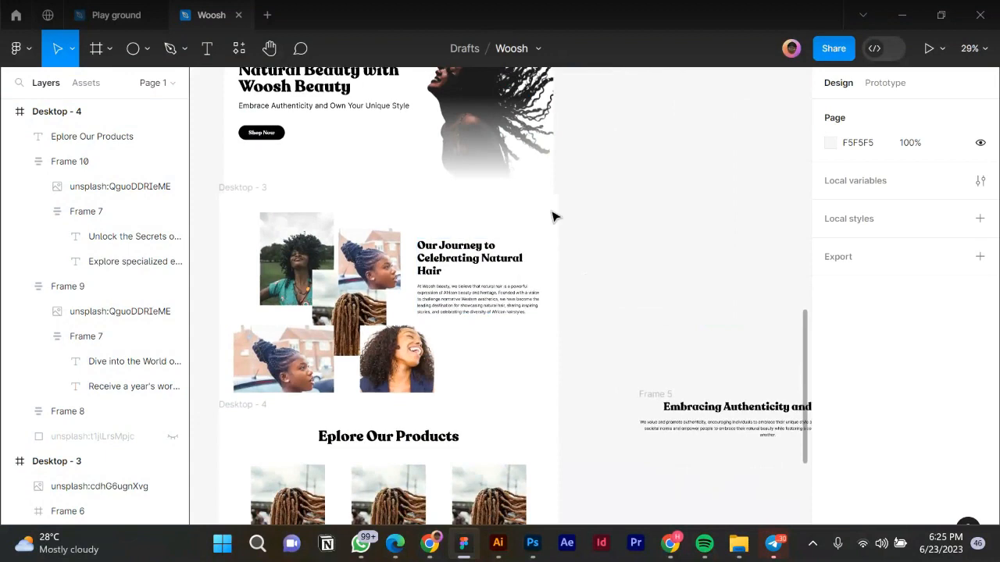
pyautogui.click(231, 190)
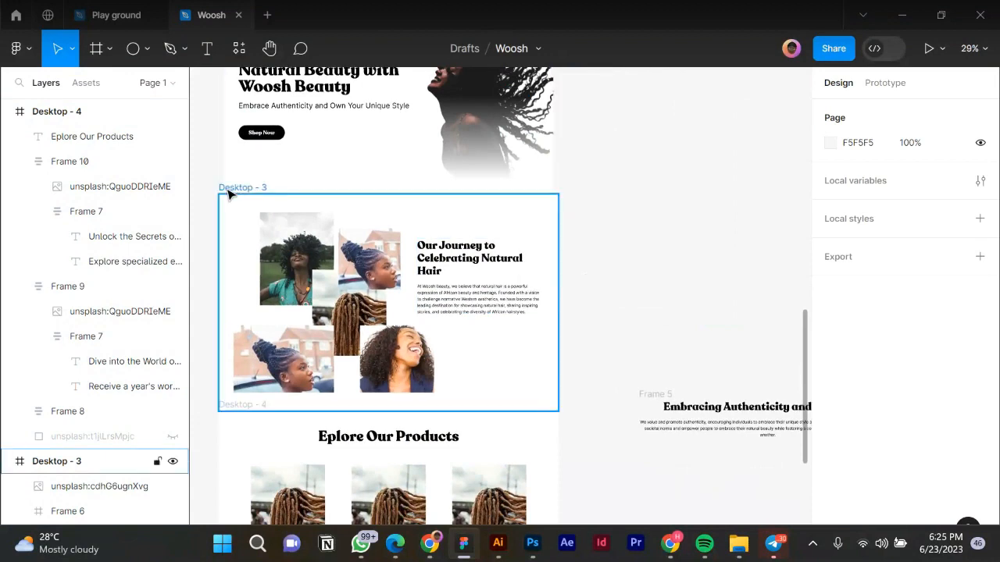
pyautogui.click(238, 411)
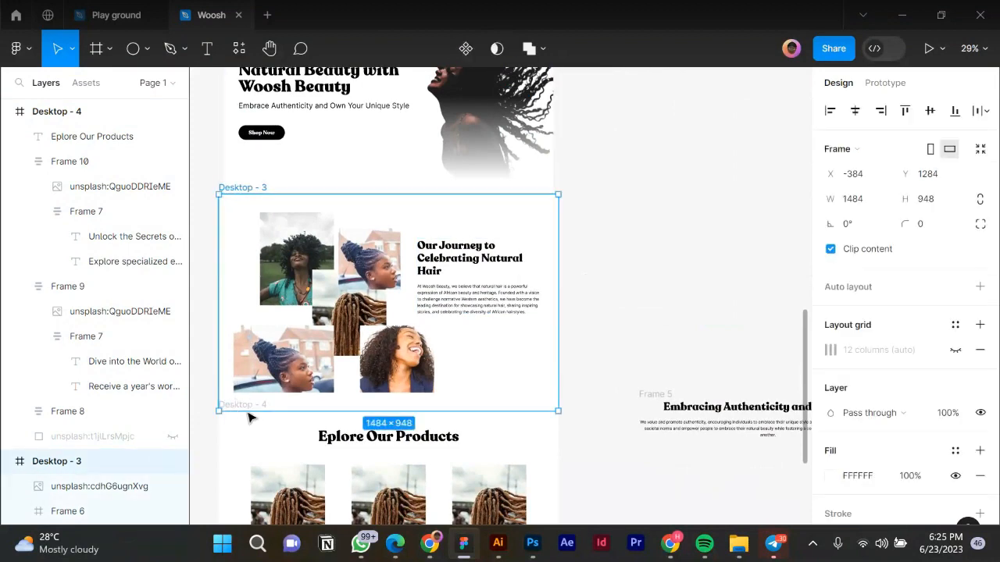
pyautogui.scroll(-1, 235, 387)
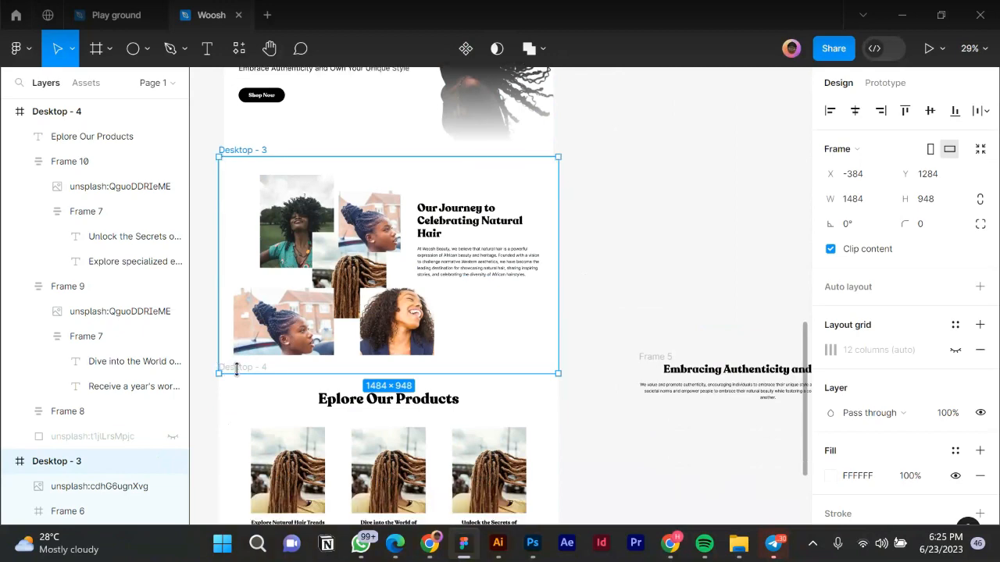
pyautogui.scroll(3, 206, 406)
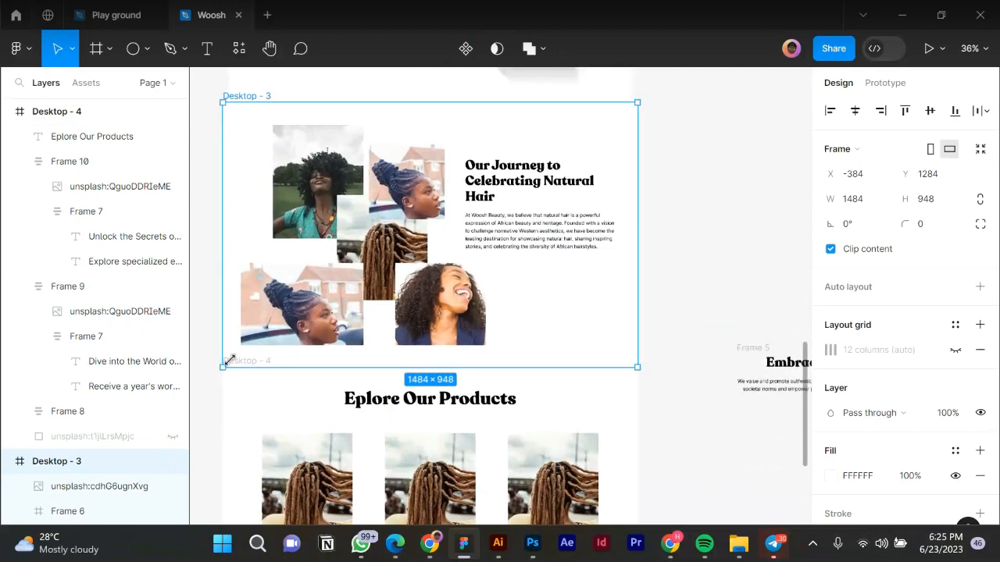
pyautogui.keyDown('shift'); pyautogui.click(247, 361); pyautogui.keyUp('shift')
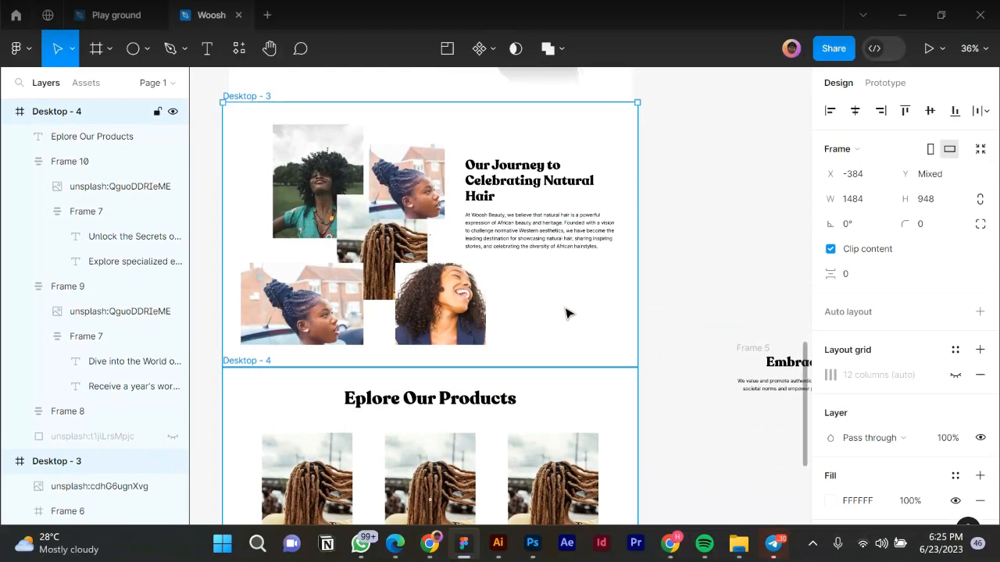
pyautogui.scroll(-5, 569, 311)
pyautogui.scroll(-3, 567, 316)
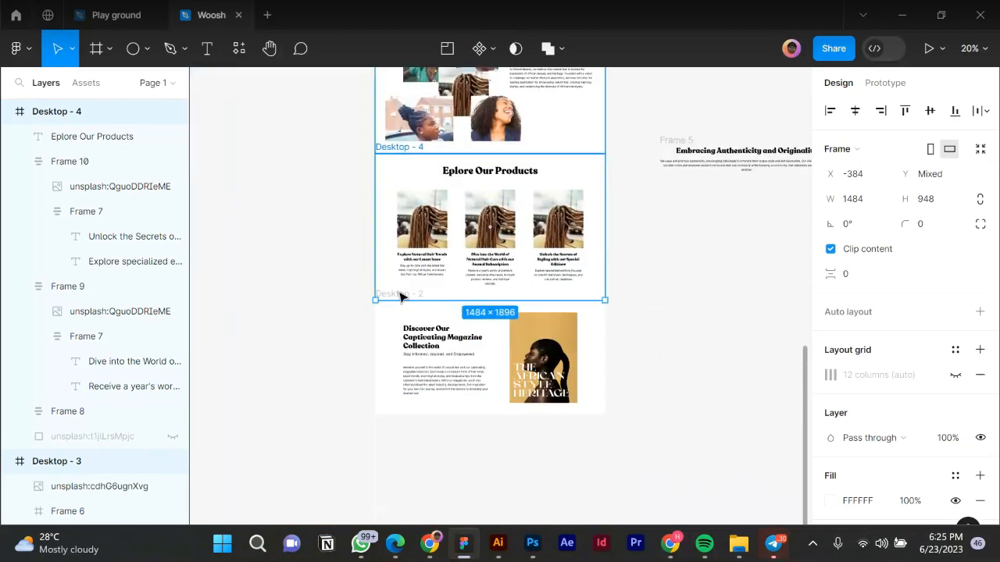
pyautogui.keyDown('shift'); pyautogui.click(399, 293); pyautogui.keyUp('shift')
pyautogui.scroll(1, 388, 201)
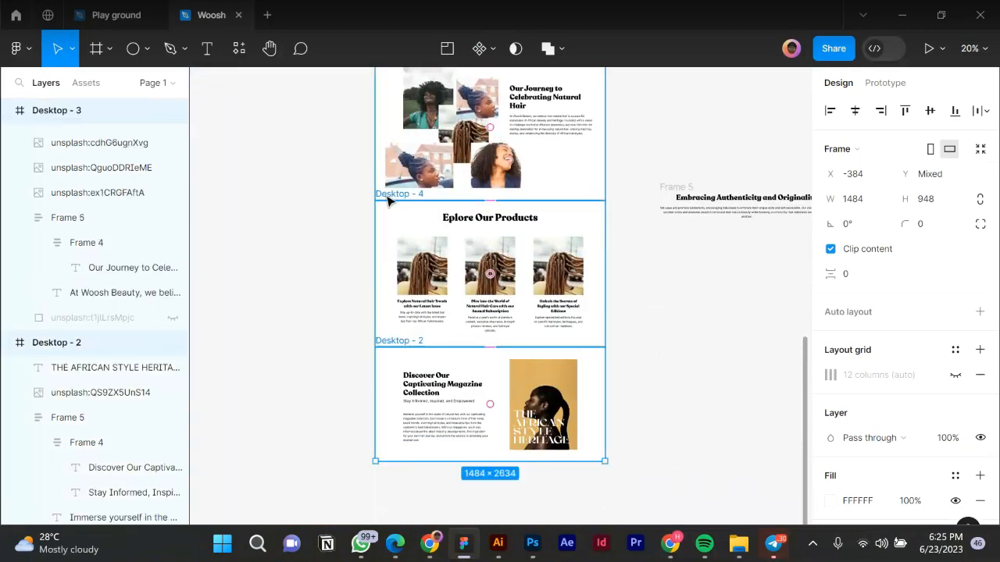
pyautogui.scroll(4, 386, 200)
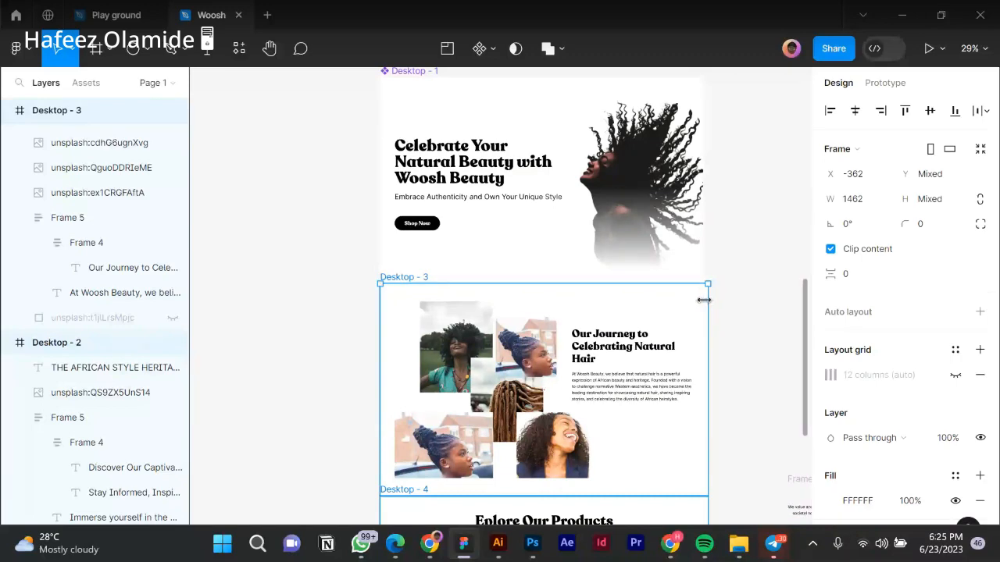
pyautogui.moveTo(703, 300); pyautogui.dragTo(699, 299)
pyautogui.click(723, 305)
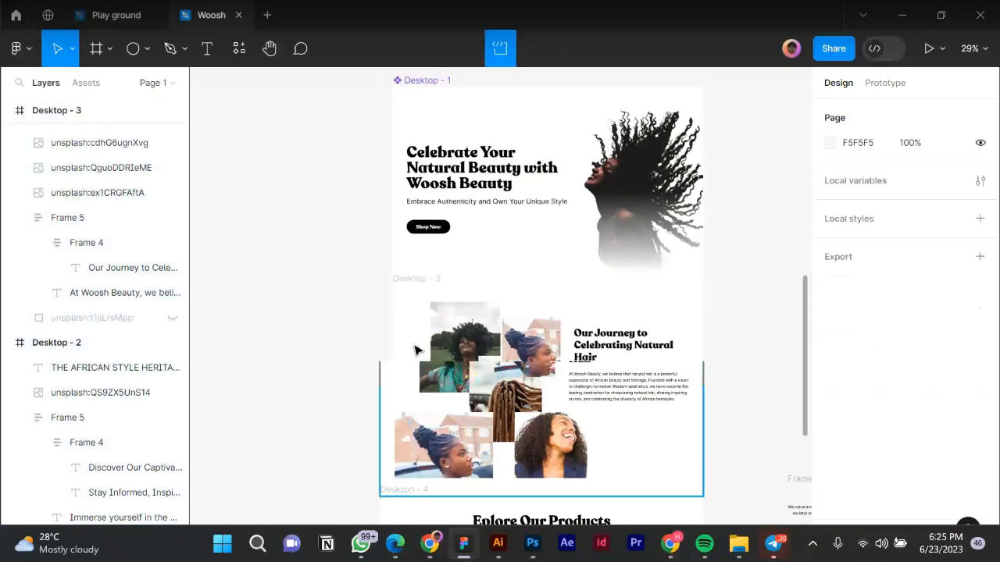
# Give the new Frame 11 a height of 96 and place it just above Desktop - 1.
pyautogui.scroll(-5, 438, 350)
pyautogui.scroll(-1, 447, 349)
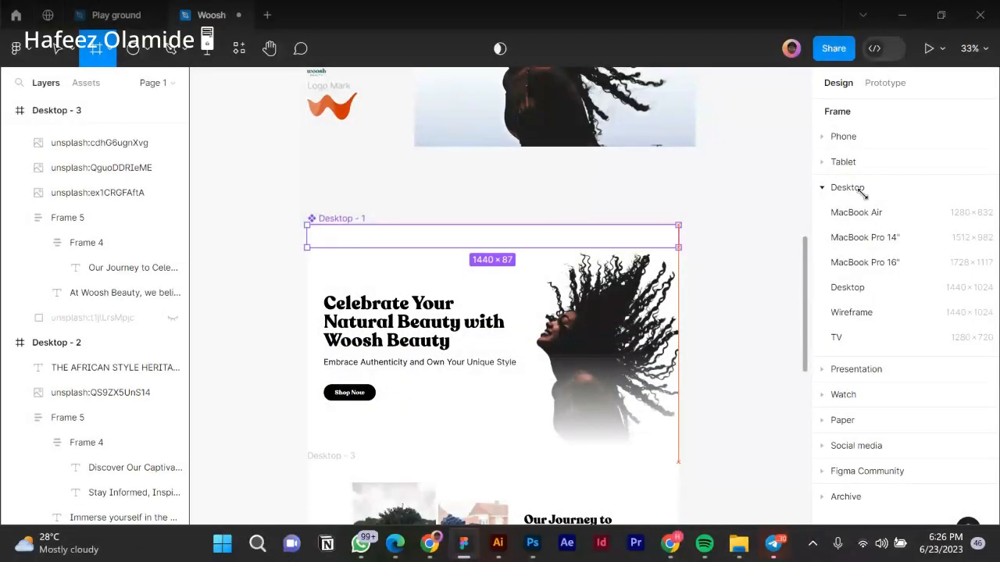
pyautogui.click(937, 200)
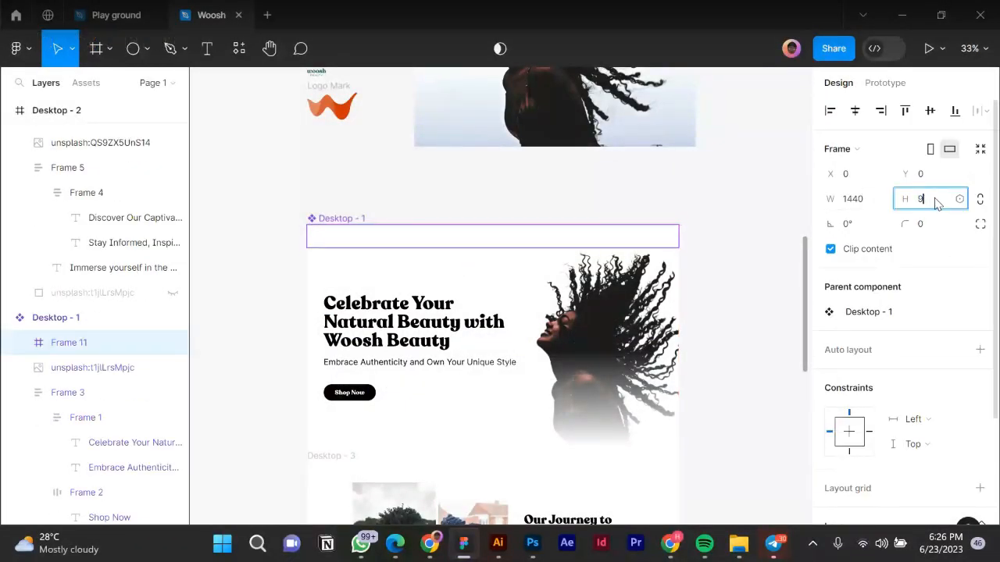
pyautogui.write('96')
pyautogui.press('Return')
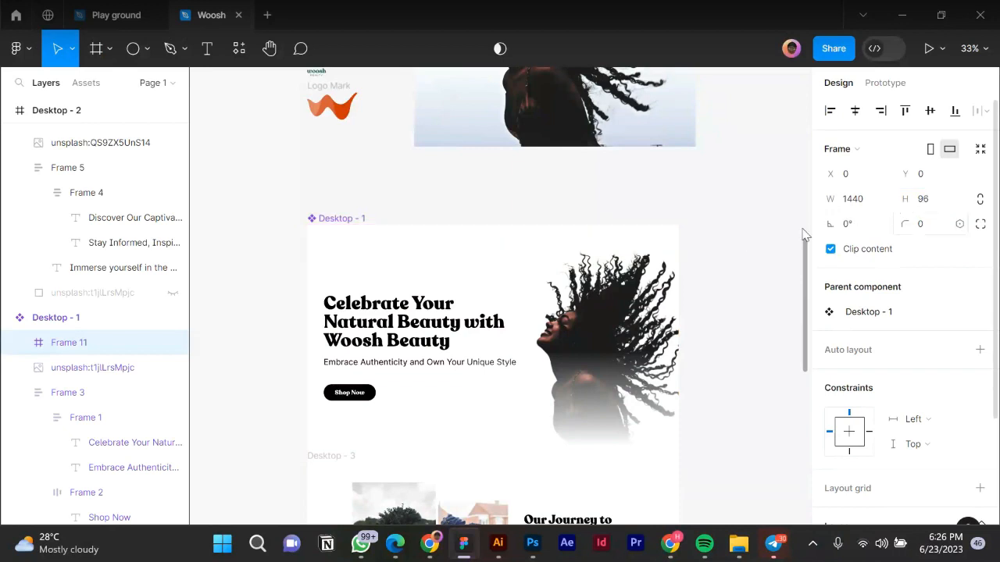
pyautogui.moveTo(436, 232); pyautogui.dragTo(450, 203)
pyautogui.scroll(-3, 737, 247)
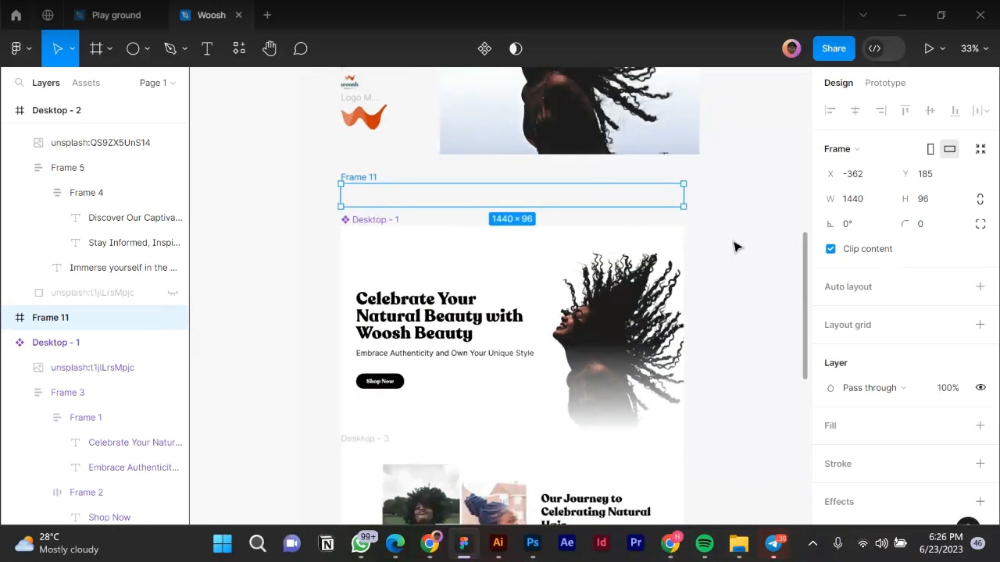
pyautogui.scroll(5, 422, 137)
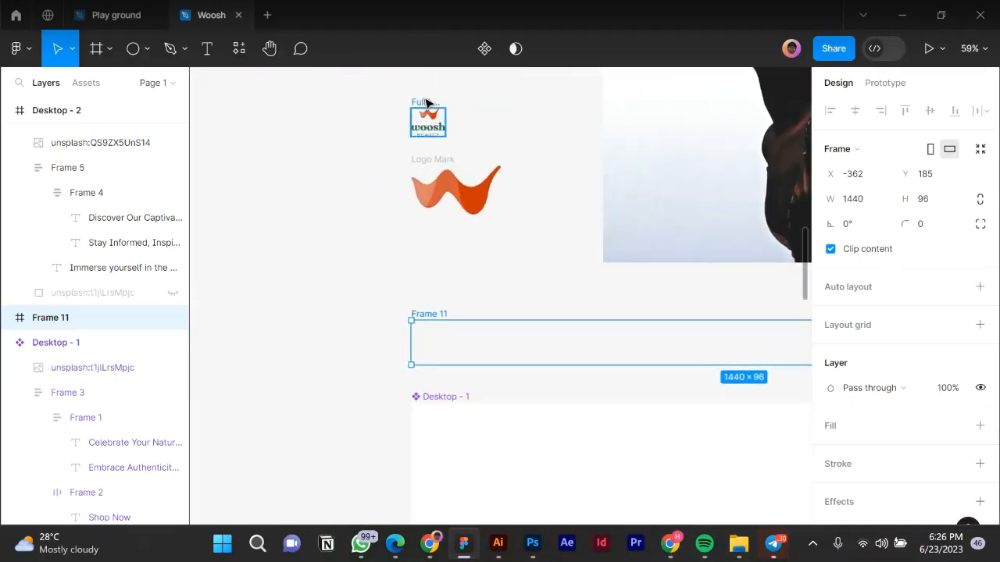
# Place a copy of the Full Logo Lockup at the left of Frame 11, undoing an accidental stretch.
pyautogui.moveTo(427, 103); pyautogui.dragTo(464, 226)
pyautogui.hotkey('ctrl', 'z')
pyautogui.moveTo(429, 124); pyautogui.dragTo(446, 339)
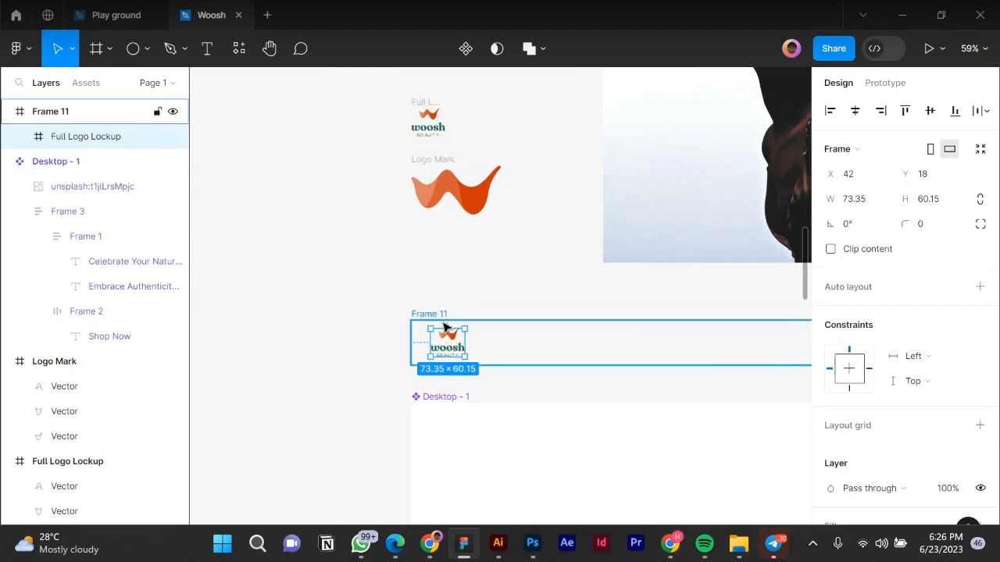
# Start a large Home text label above Frame 11 with the Text tool.
pyautogui.keyDown('ctrl'); pyautogui.scroll(-3, 341, 340); pyautogui.keyUp('ctrl')
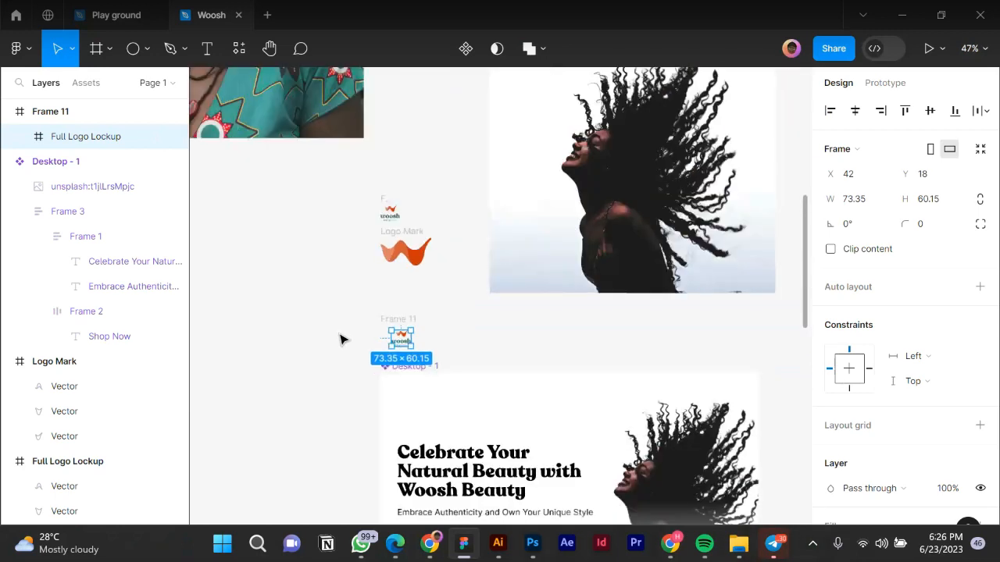
pyautogui.keyDown('ctrl'); pyautogui.scroll(-2, 355, 339); pyautogui.keyUp('ctrl')
pyautogui.keyDown('ctrl'); pyautogui.scroll(2, 448, 354); pyautogui.keyUp('ctrl')
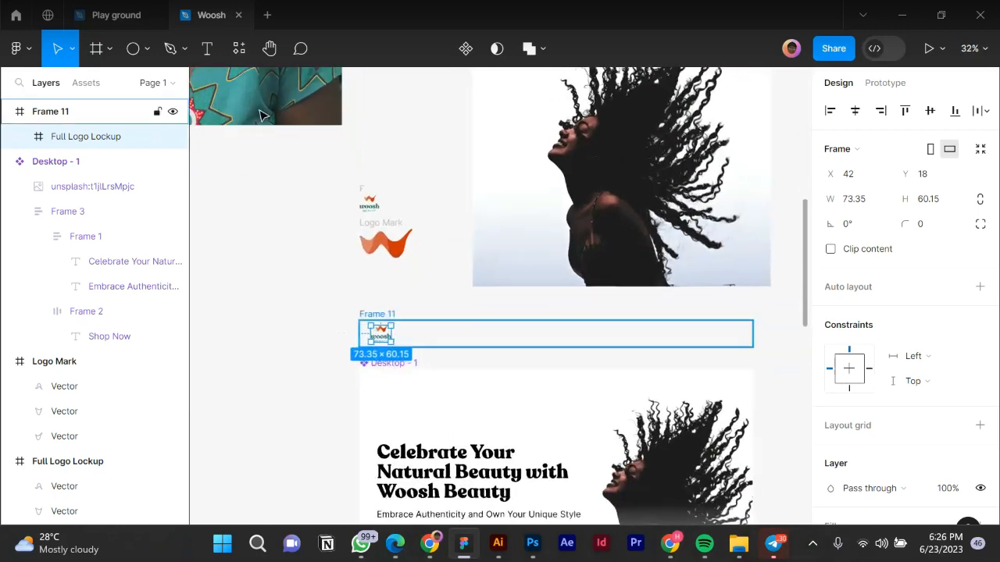
pyautogui.click(207, 48)
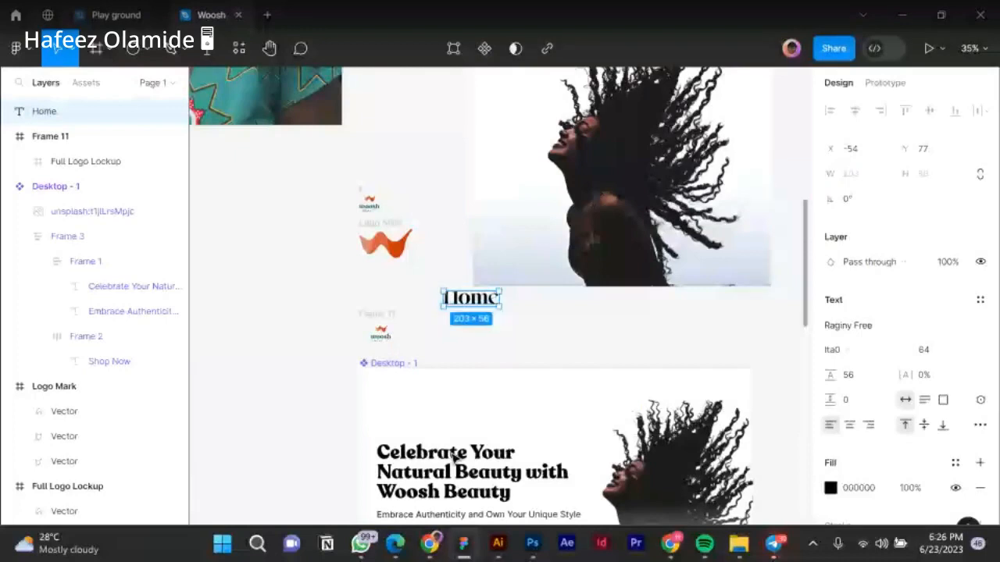
# Duplicate the hero heading as an auto-width text label reading 'Home'.
pyautogui.click(452, 456)
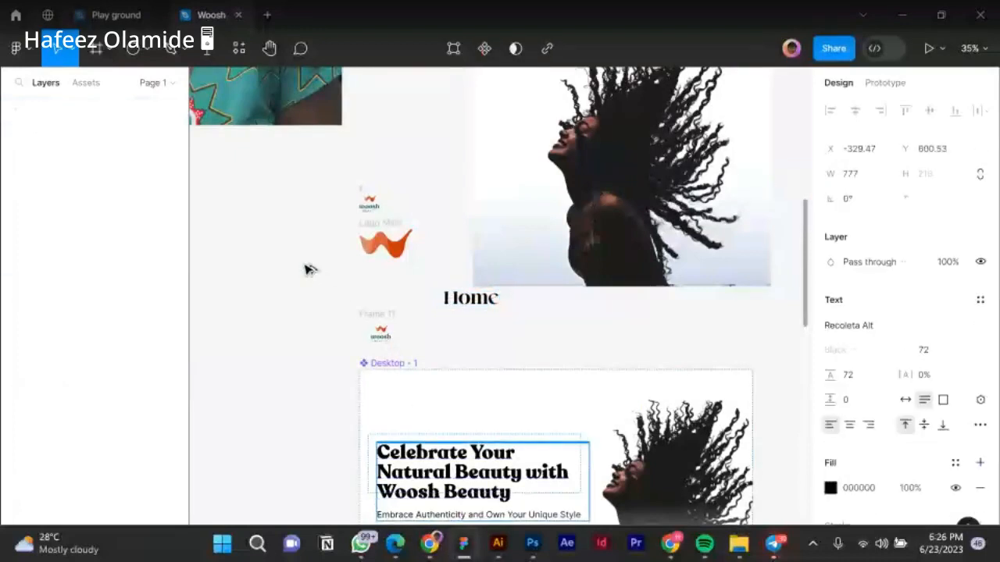
pyautogui.moveTo(451, 466); pyautogui.dragTo(304, 270)
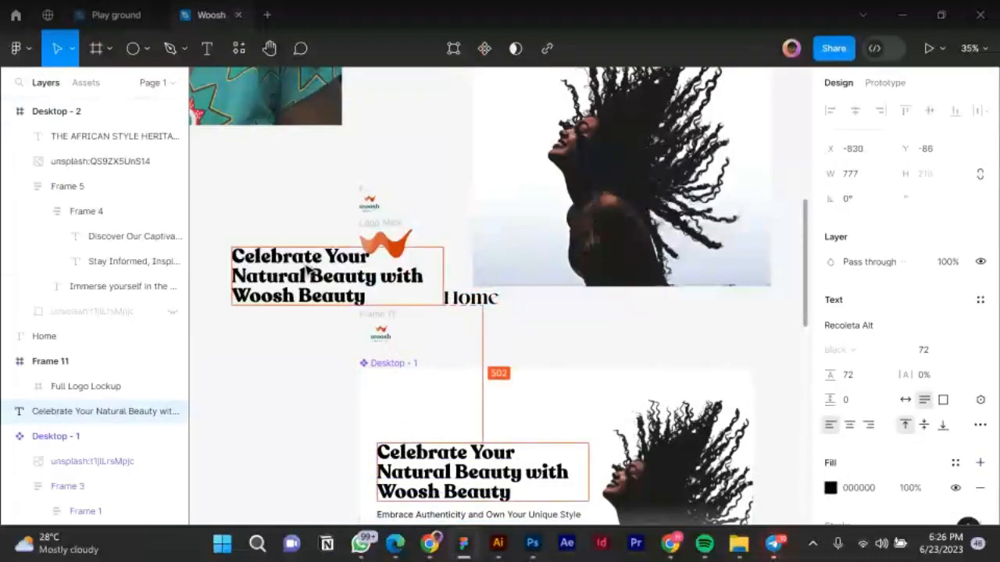
pyautogui.doubleClick(306, 269)
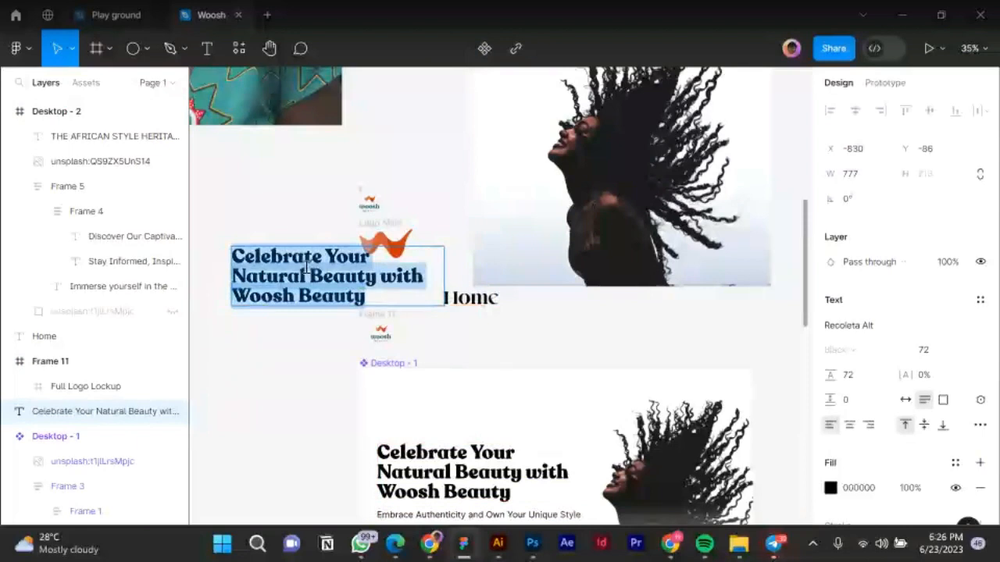
pyautogui.write('Home')
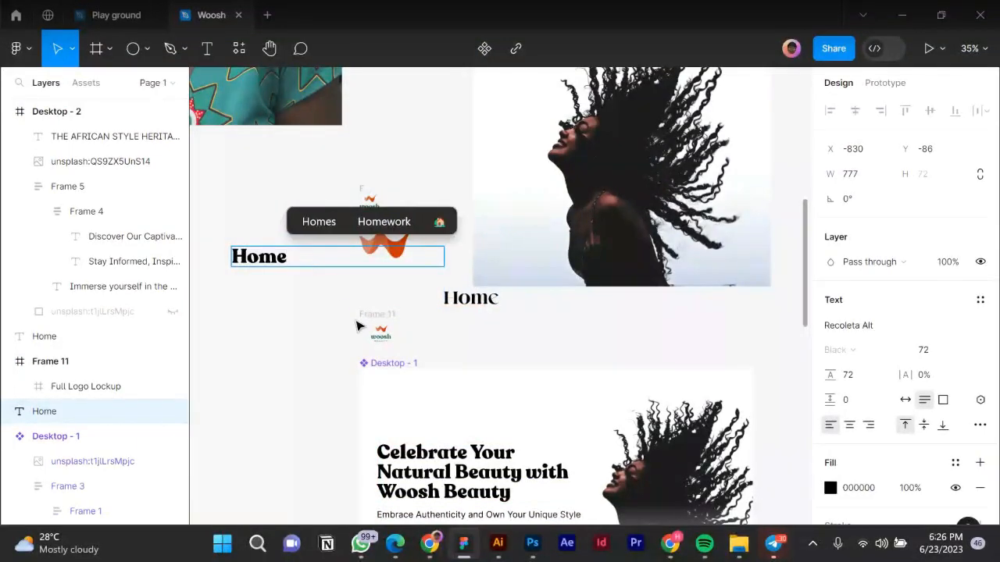
pyautogui.press('Escape')
pyautogui.click(905, 400)
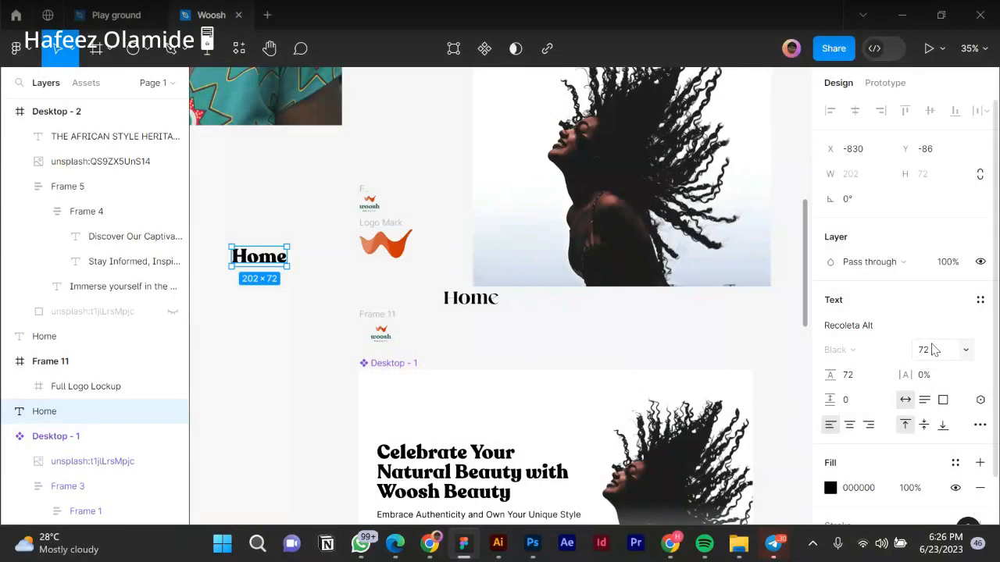
# Shrink the Home label to size 16 with a line height of 24.
pyautogui.hotkey('ctrl', 'z')
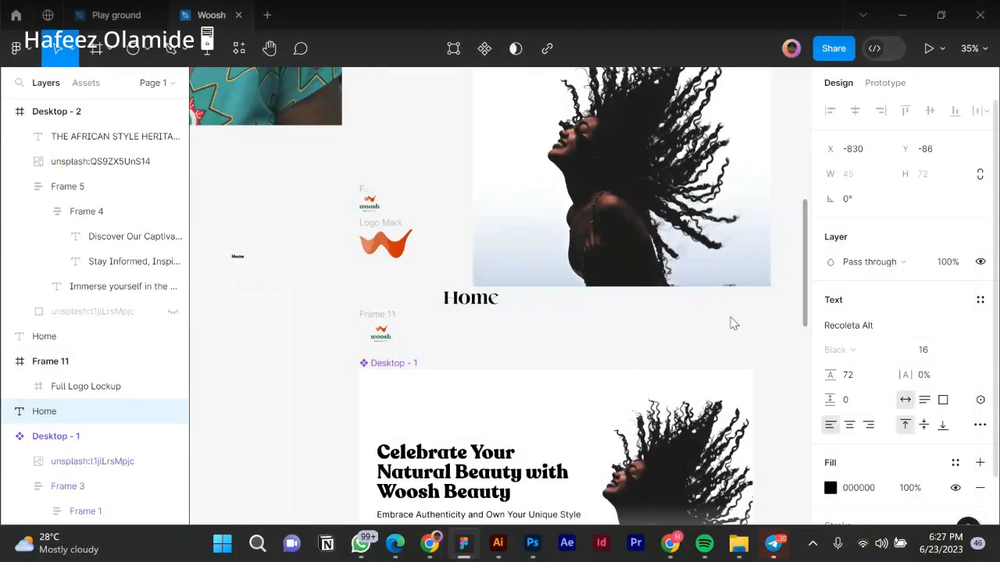
pyautogui.click(851, 376)
pyautogui.write('24')
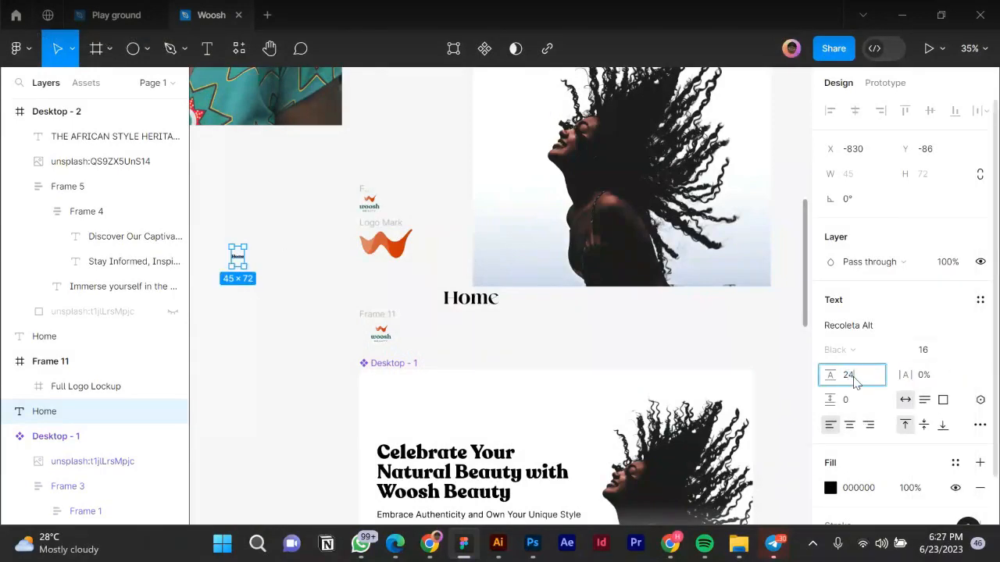
pyautogui.press('Return')
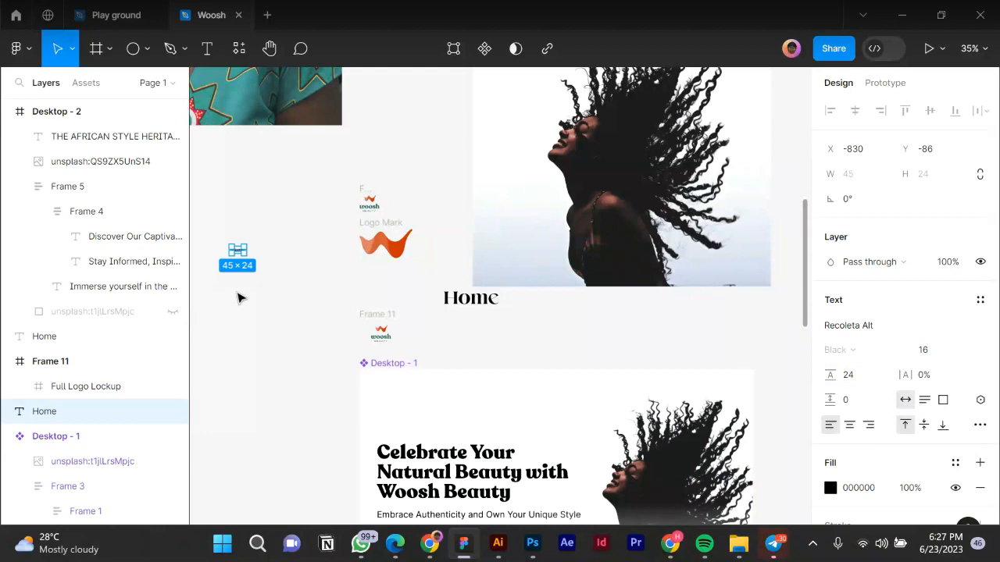
# Move Home into Frame 11 beside the logo and give Frame 11 a white fill.
pyautogui.scroll(2, 238, 265)
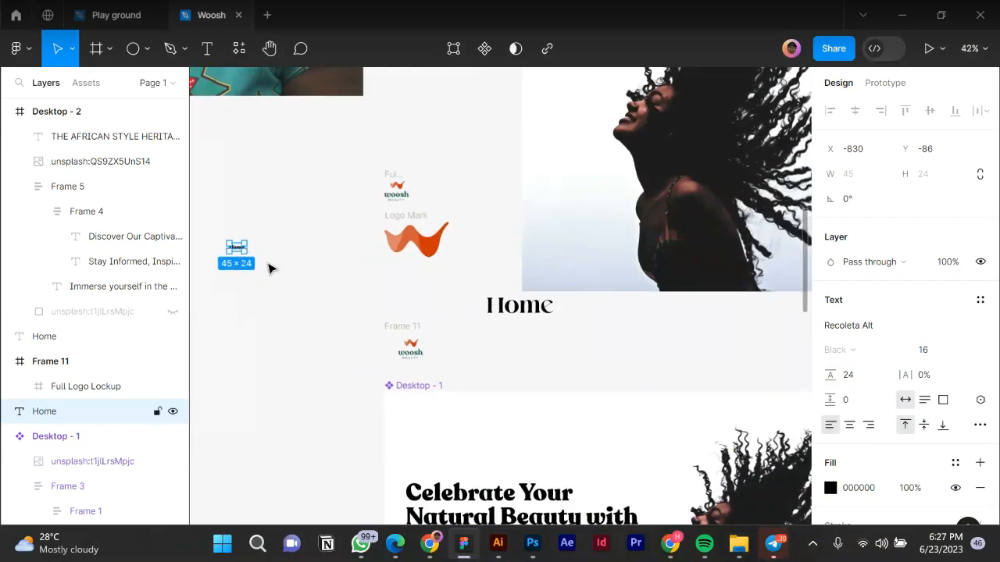
pyautogui.moveTo(237, 248); pyautogui.dragTo(486, 351)
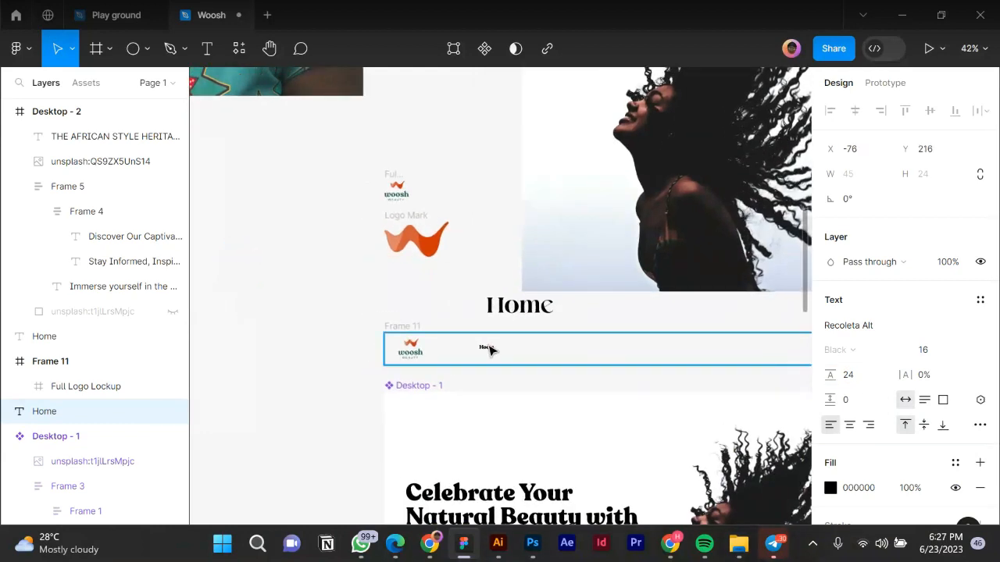
pyautogui.click(407, 327)
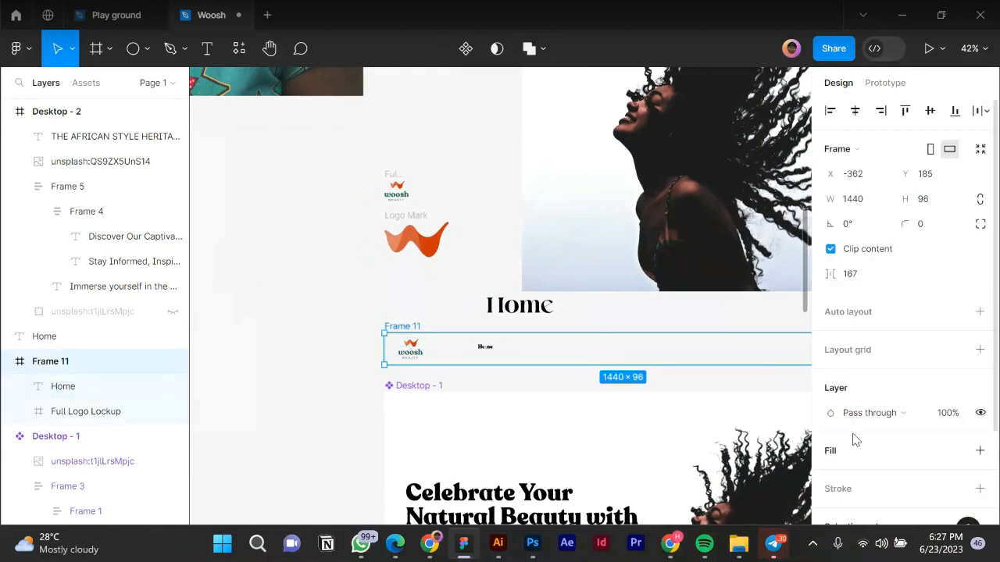
pyautogui.click(980, 451)
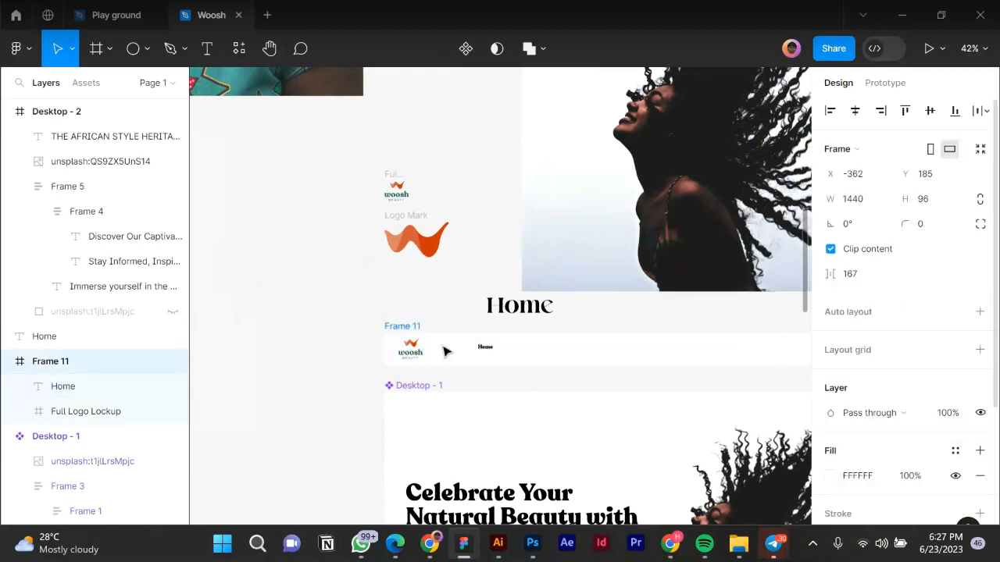
# Centre the Home label vertically within Frame 11.
pyautogui.scroll(5, 487, 352)
pyautogui.moveTo(495, 354); pyautogui.dragTo(540, 351)
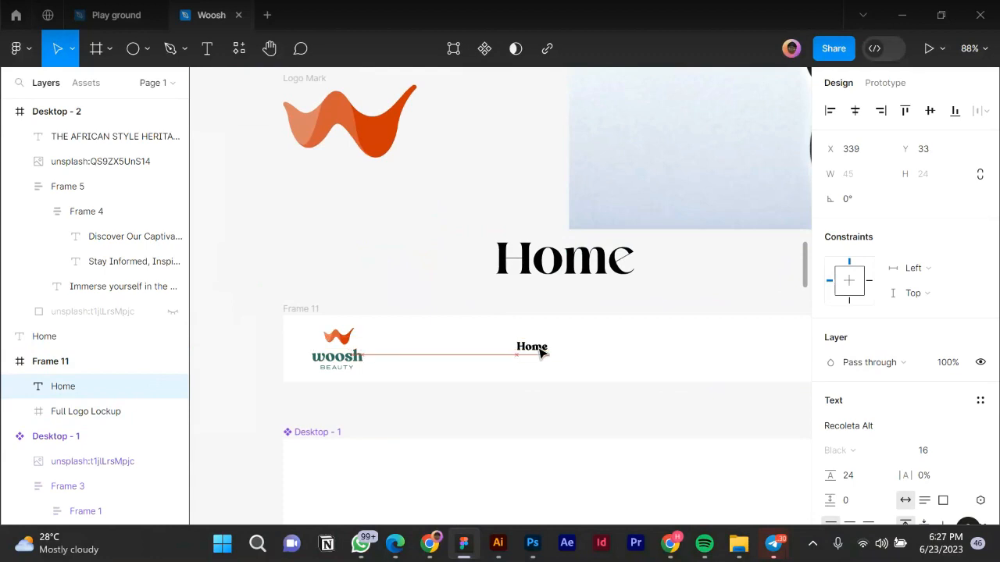
pyautogui.click(927, 114)
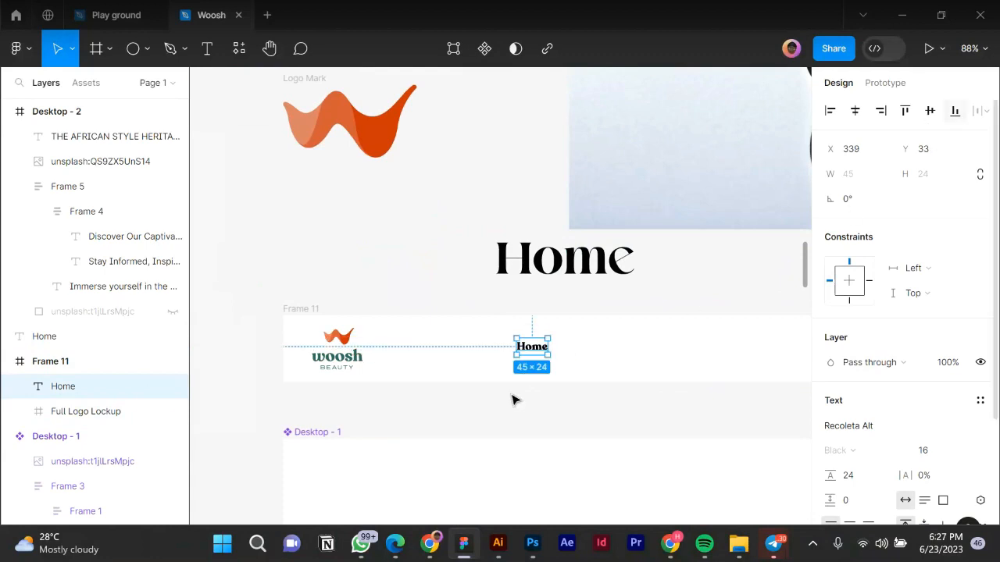
pyautogui.scroll(3, 559, 379)
pyautogui.scroll(5, 514, 376)
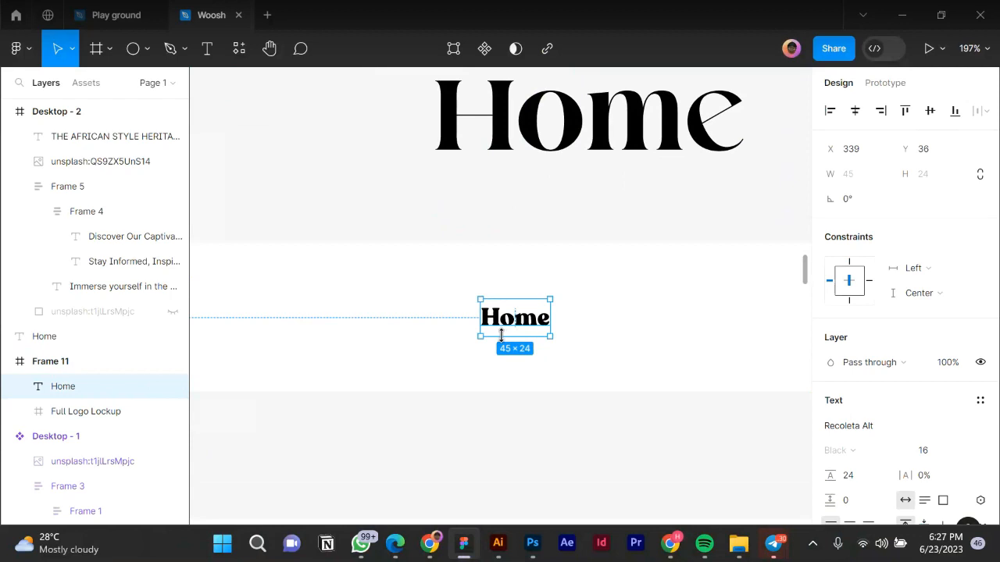
# Wrap Home in a centred auto-layout button with 16 vertical and horizontal padding.
pyautogui.hotkey('shift', 'a')
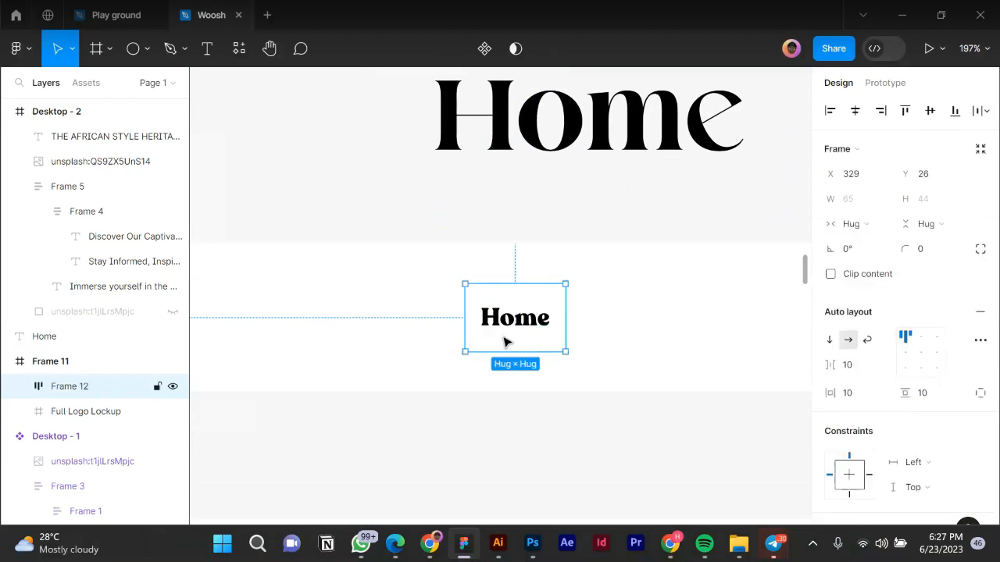
pyautogui.click(922, 352)
pyautogui.click(931, 402)
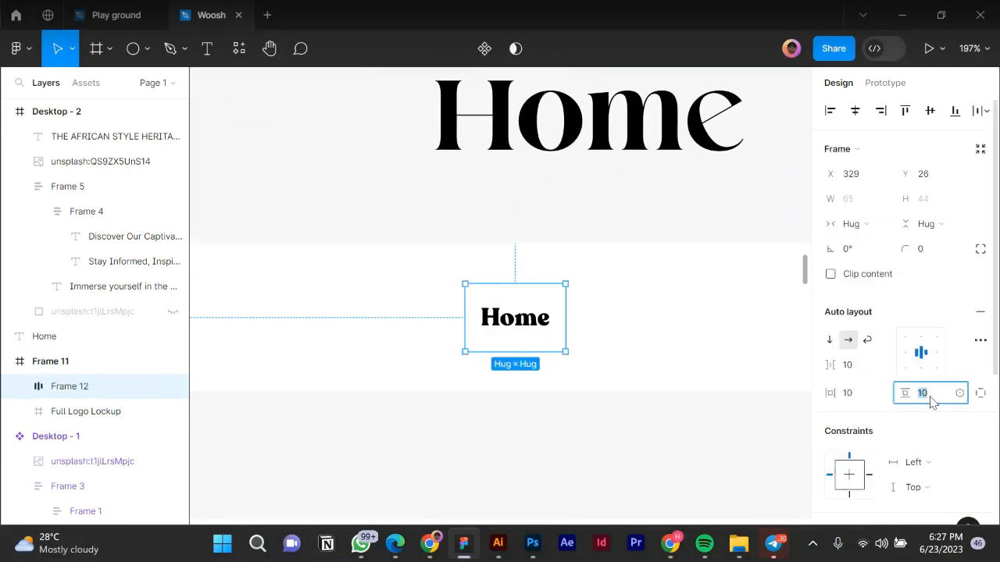
pyautogui.click(852, 398)
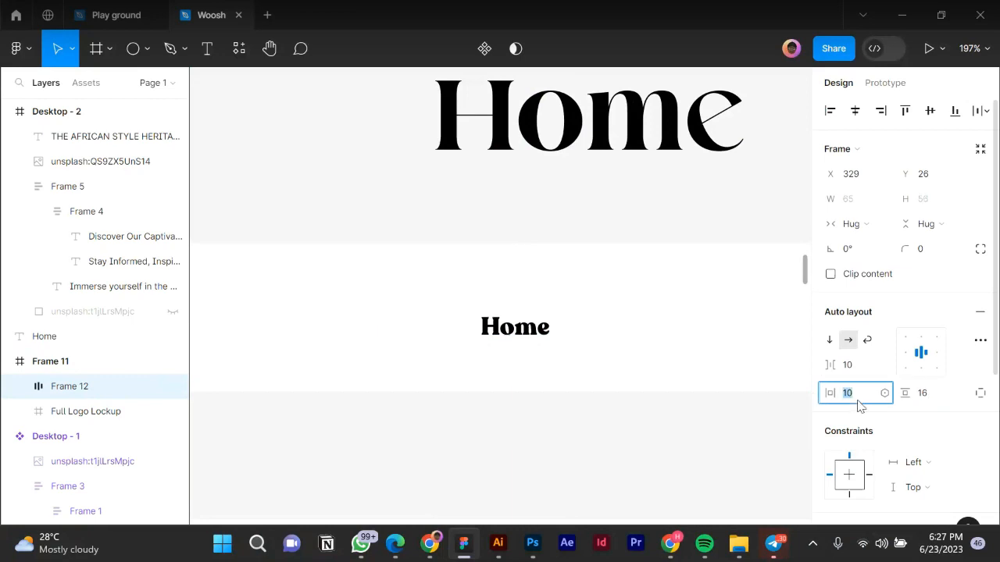
pyautogui.press('Return')
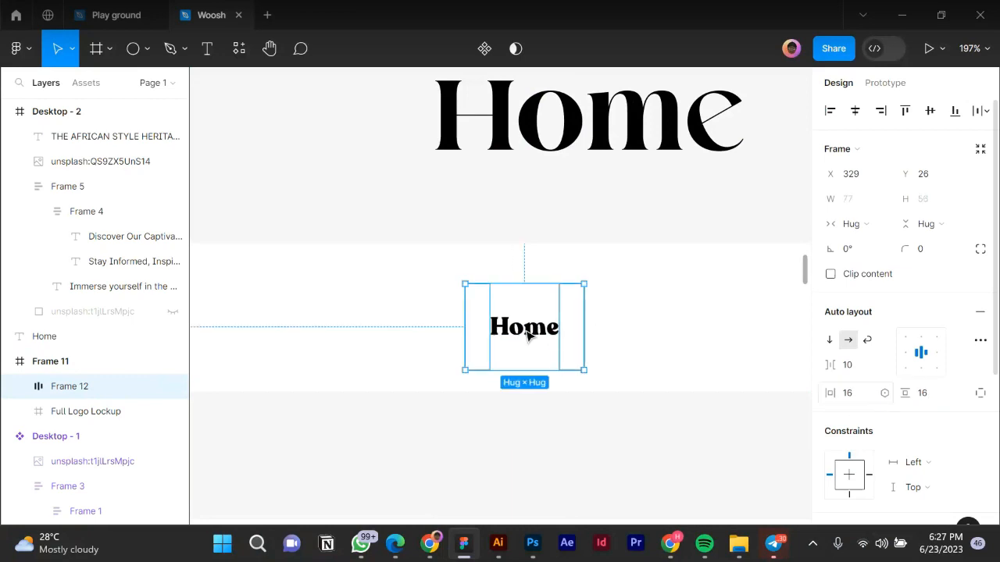
pyautogui.scroll(-5, 453, 339)
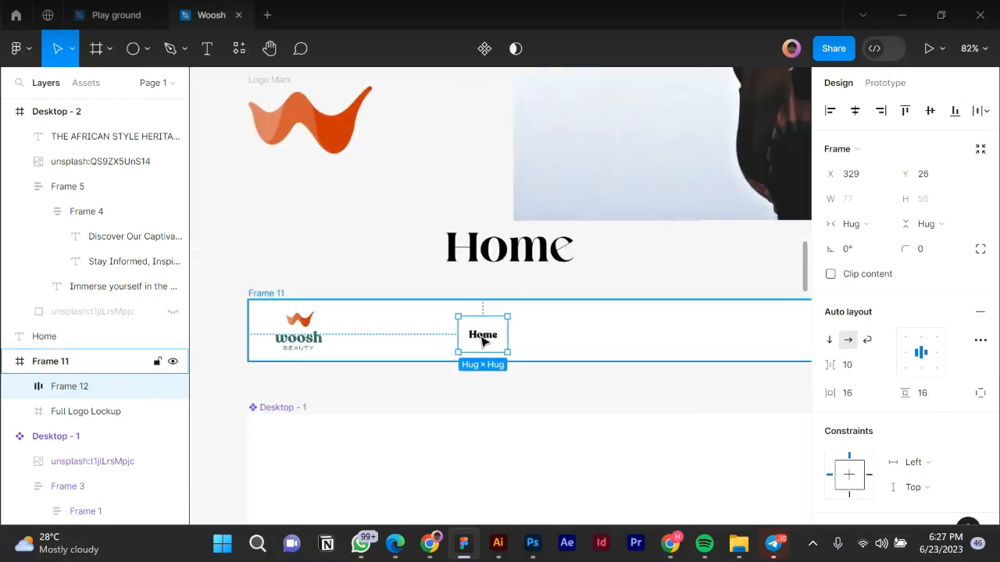
pyautogui.scroll(2, 481, 339)
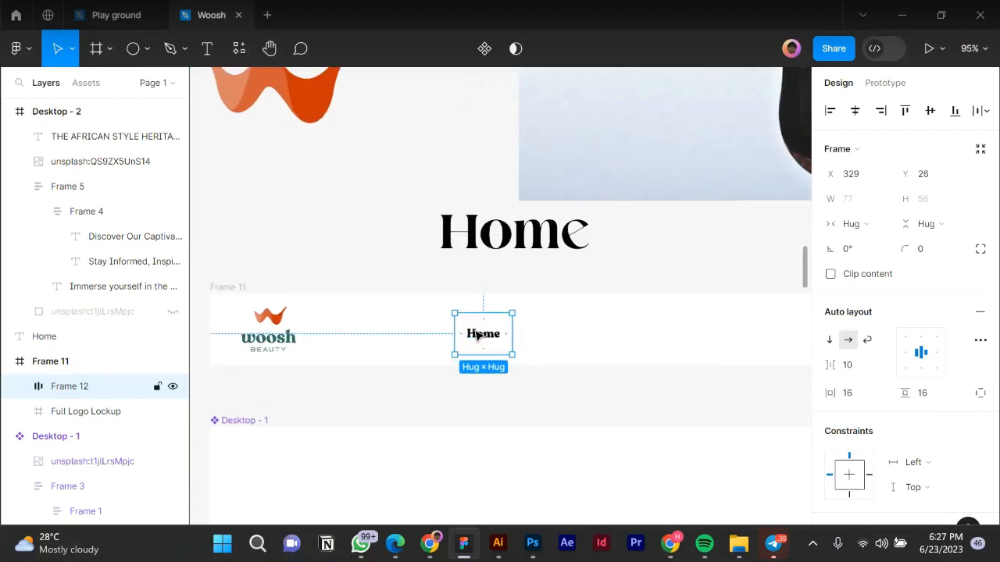
# Duplicate the Home button and group both in a horizontal auto layout with 16 spacing.
pyautogui.moveTo(476, 331); pyautogui.dragTo(483, 334)
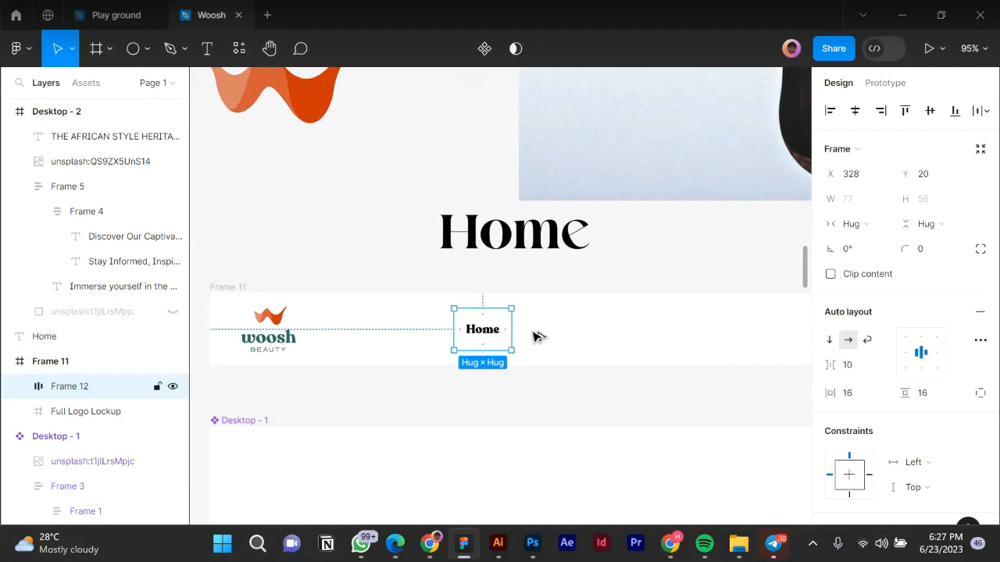
pyautogui.hotkey('ctrl', 'd')
pyautogui.moveTo(546, 336); pyautogui.dragTo(549, 336)
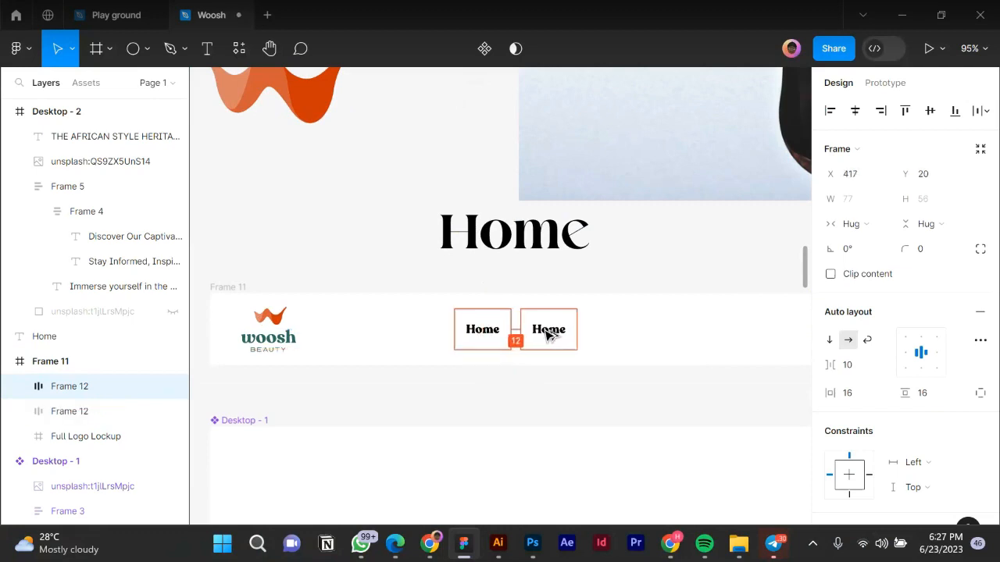
pyautogui.keyDown('shift'); pyautogui.click(480, 338); pyautogui.keyUp('shift')
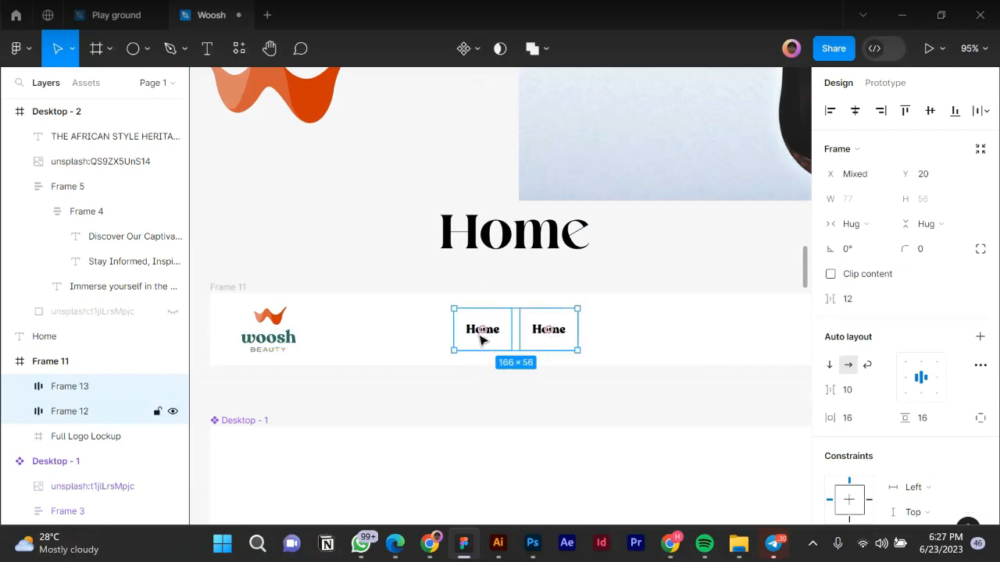
pyautogui.hotkey('shift', 'a')
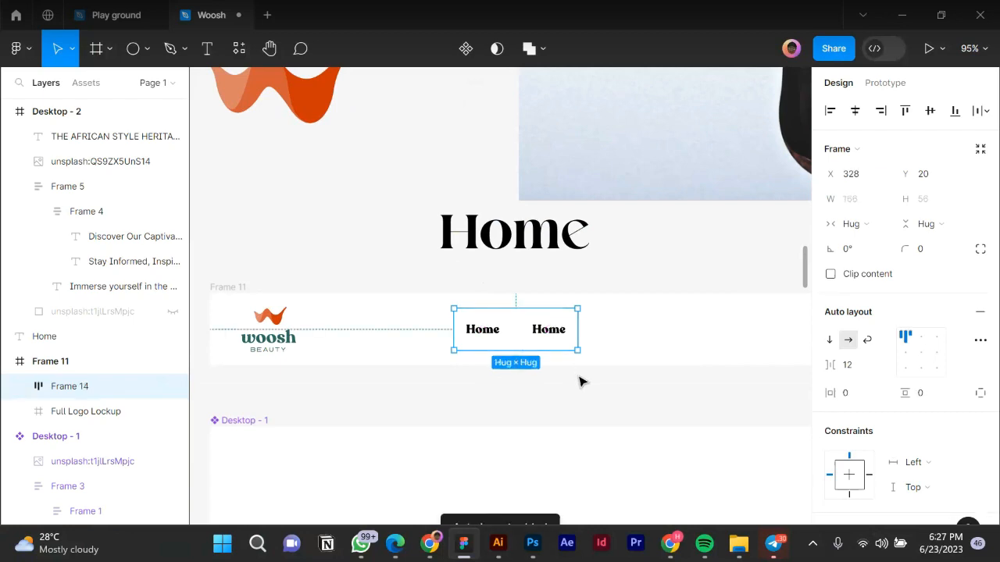
pyautogui.click(863, 370)
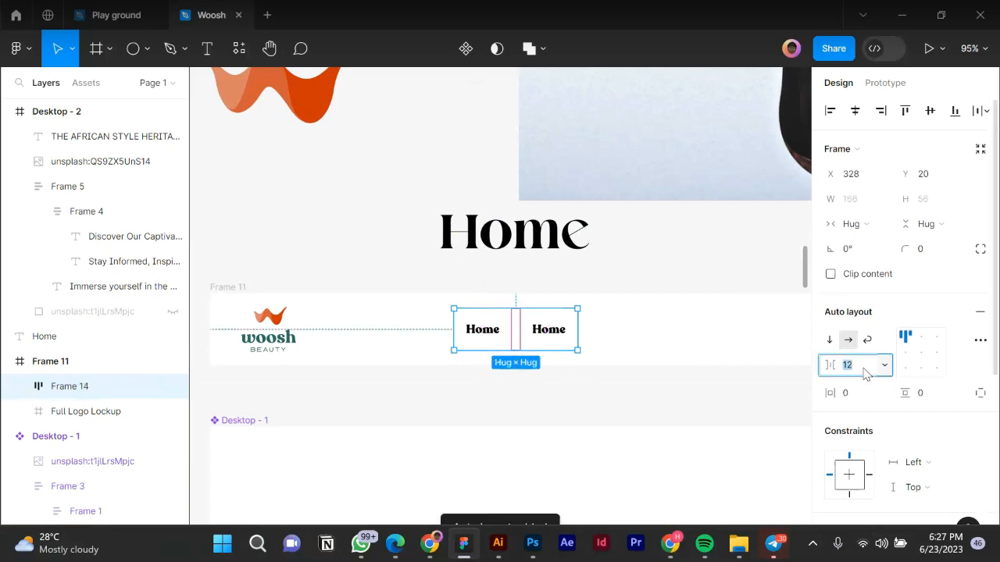
pyautogui.write('16')
pyautogui.press('Return')
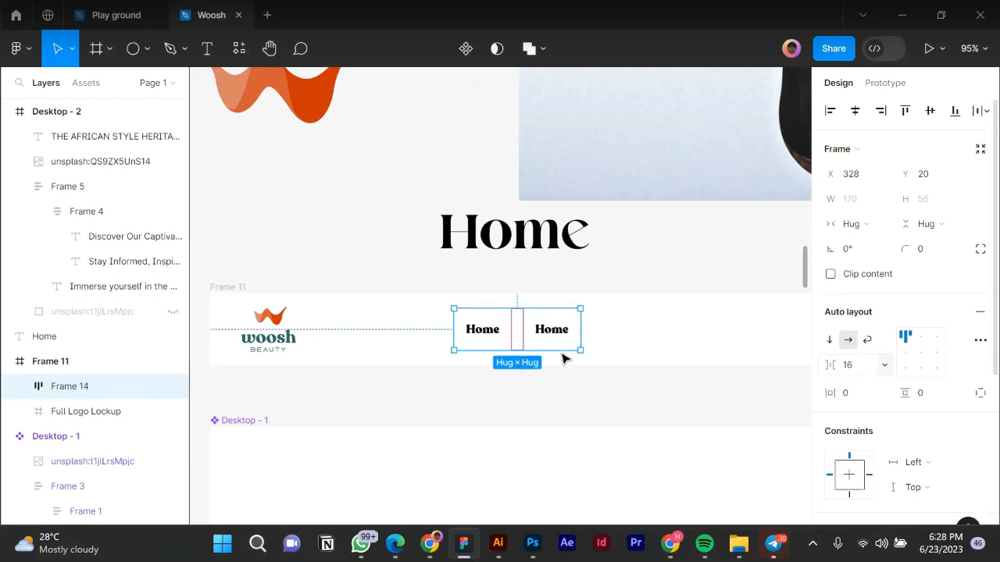
pyautogui.scroll(2, 531, 348)
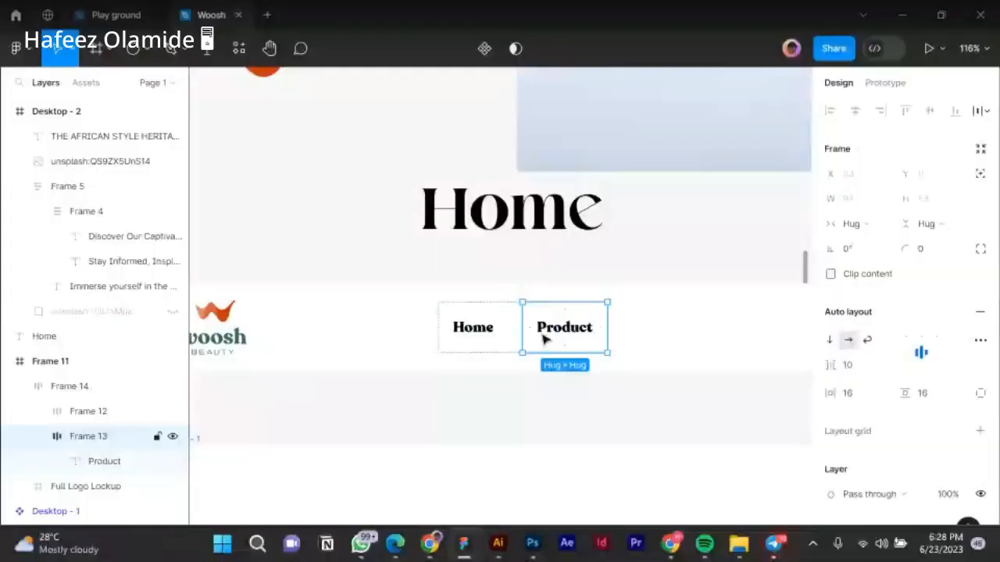
# Duplicate the Product button and relabel the copy 'About'.
pyautogui.hotkey('ctrl', 'd')
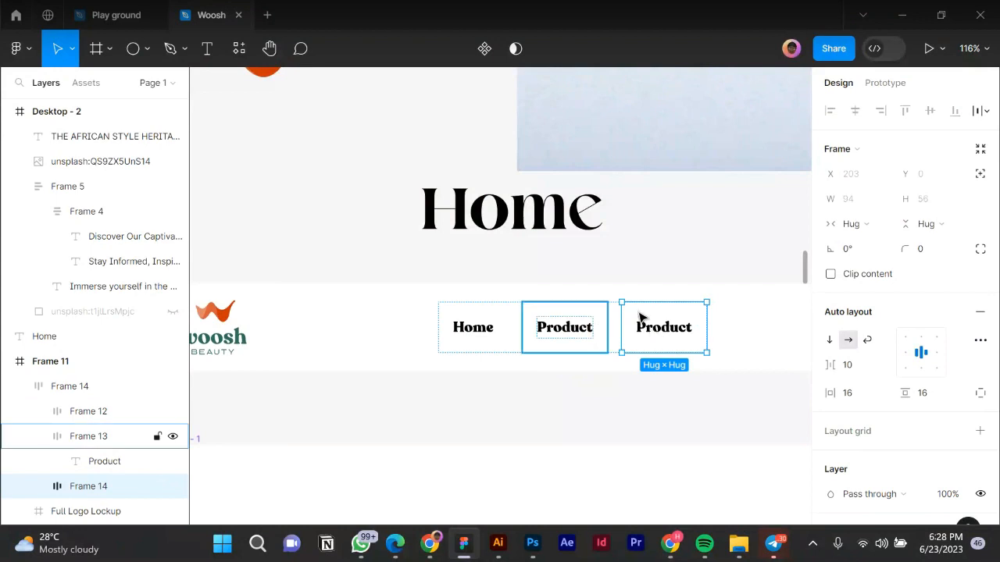
pyautogui.hotkey('ctrl', 'z')
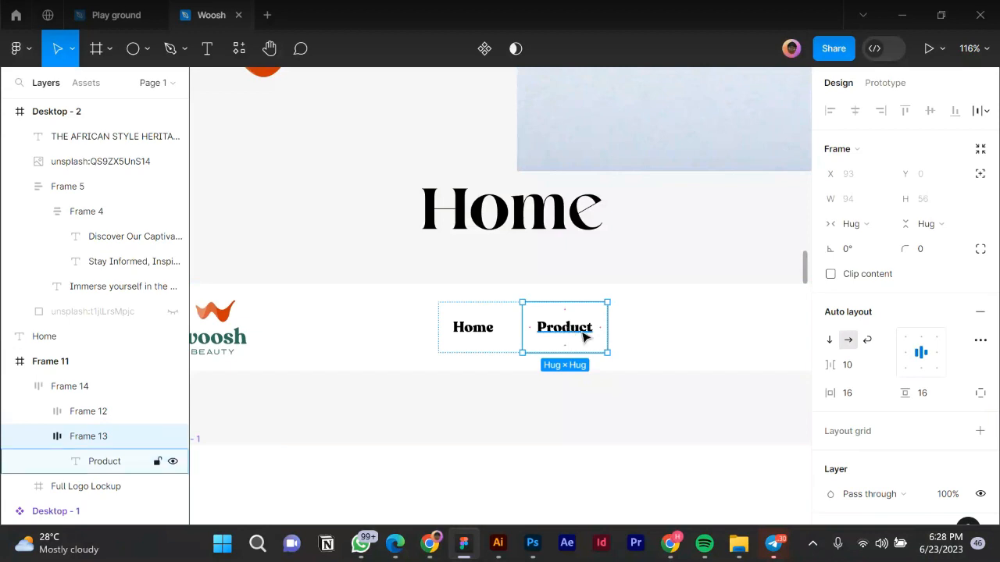
pyautogui.hotkey('ctrl', 'd')
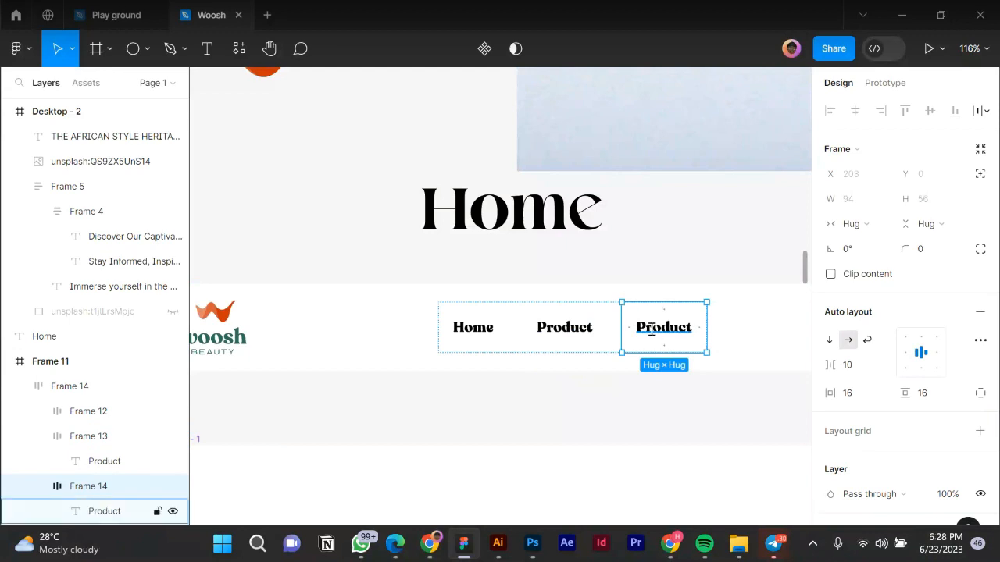
pyautogui.doubleClick(651, 329)
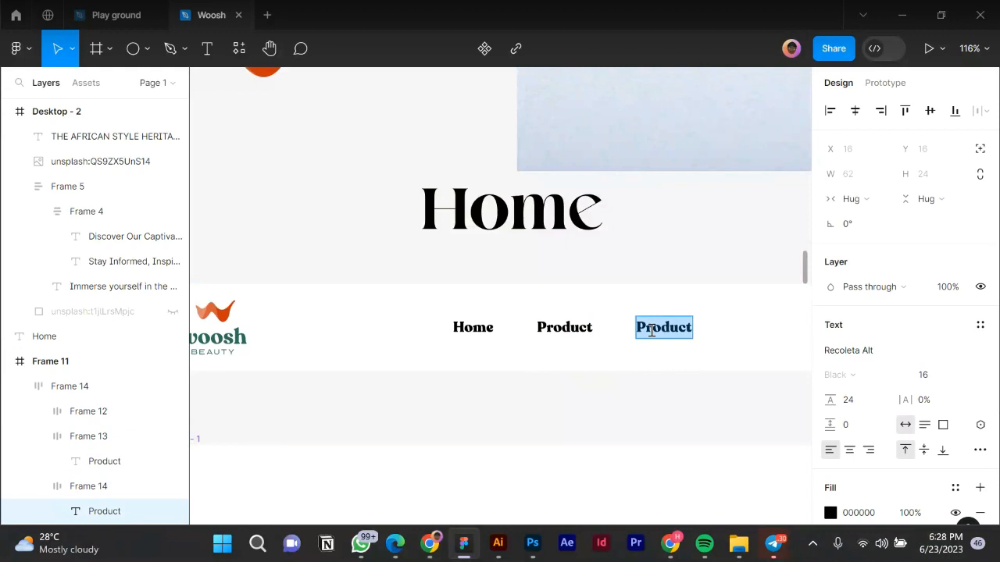
pyautogui.write('About')
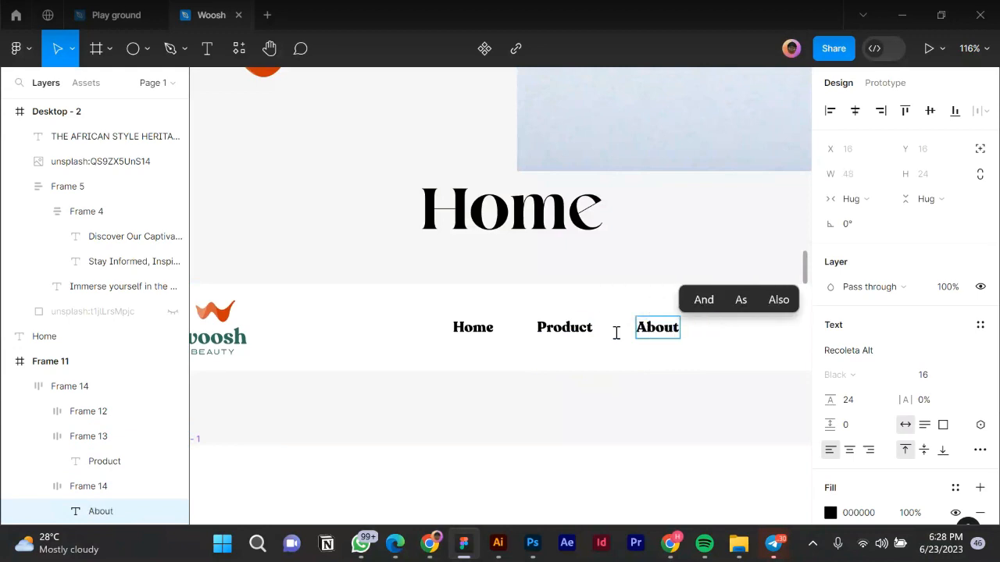
pyautogui.scroll(-4, 484, 351)
pyautogui.press('Escape')
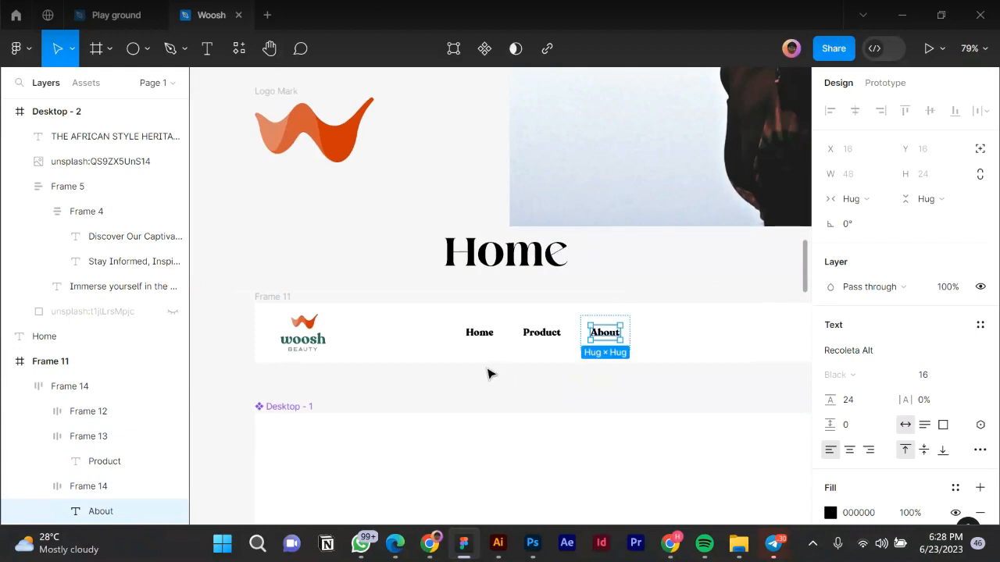
# Move the navbar into Desktop - 1, aligned to the top and centred horizontally.
pyautogui.click(502, 375)
pyautogui.scroll(-5, 468, 372)
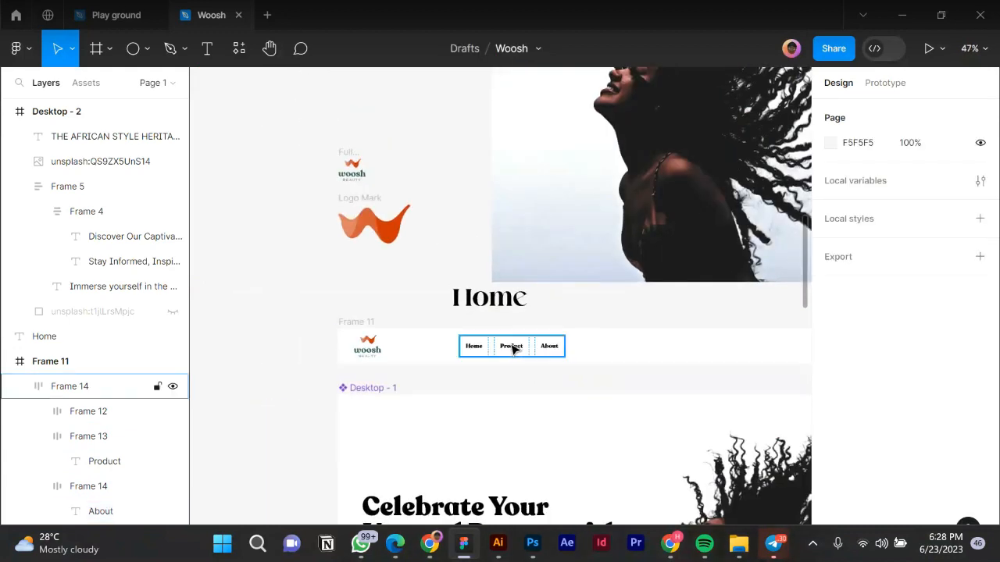
pyautogui.moveTo(447, 364); pyautogui.dragTo(449, 415)
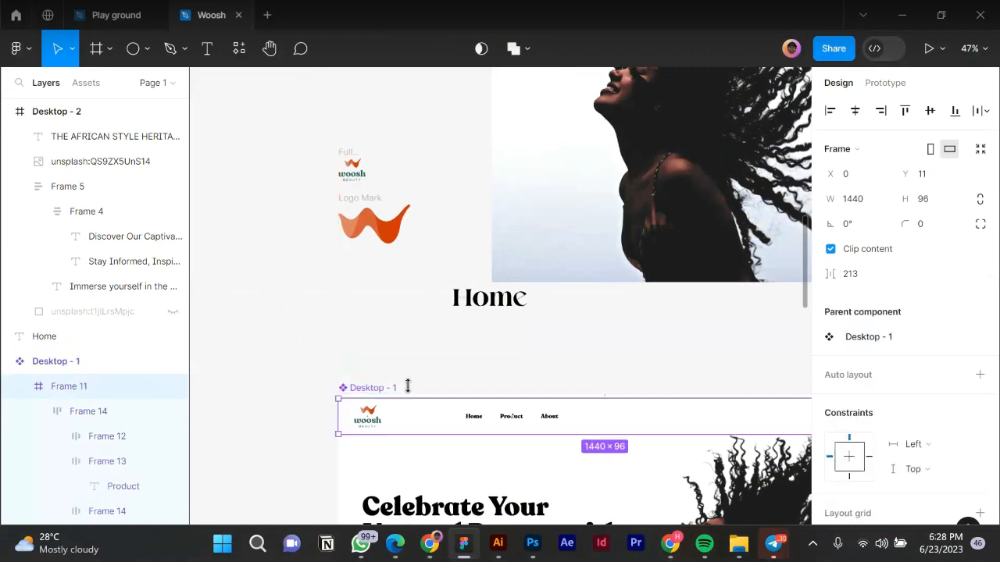
pyautogui.click(907, 110)
pyautogui.click(857, 113)
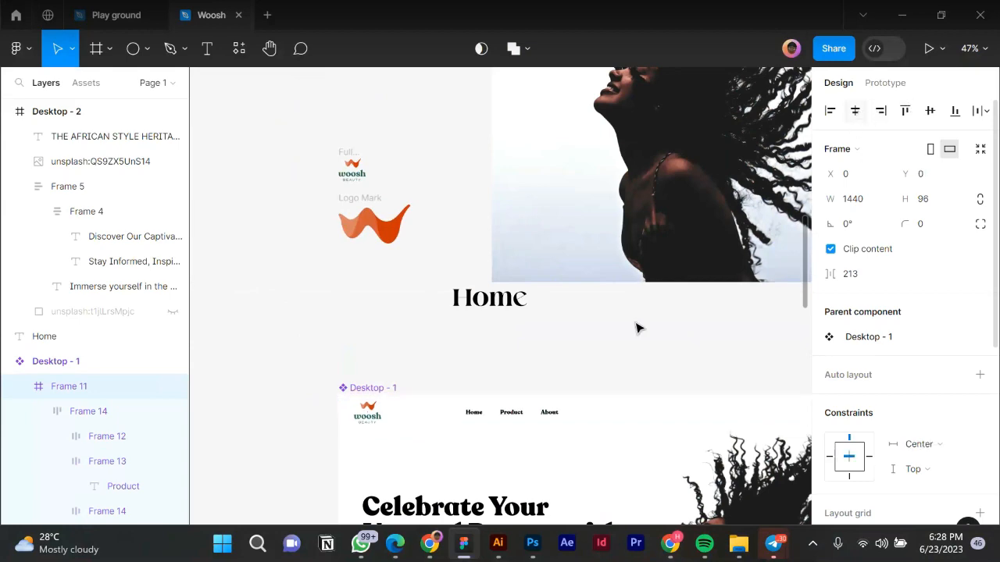
# Shift Frame 5 and the hair photos further right on the canvas.
pyautogui.click(369, 306)
pyautogui.scroll(-2, 364, 301)
pyautogui.scroll(-3, 349, 300)
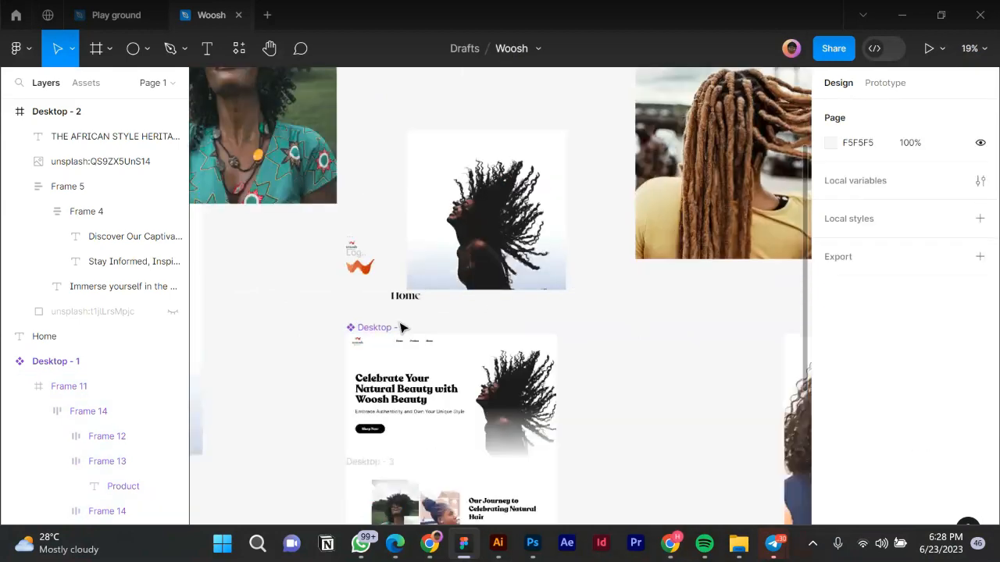
pyautogui.scroll(-5, 289, 293)
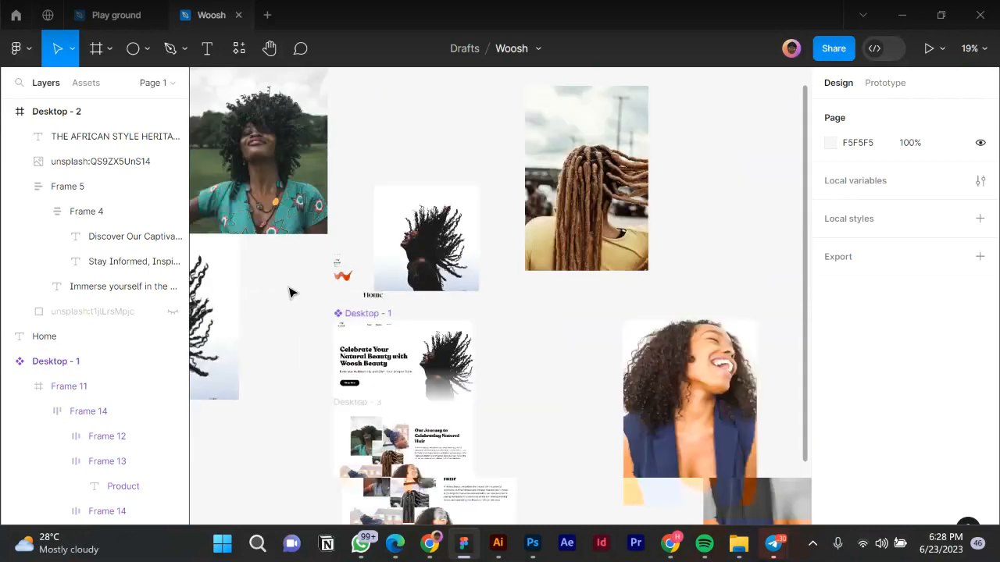
pyautogui.moveTo(396, 493); pyautogui.dragTo(769, 390)
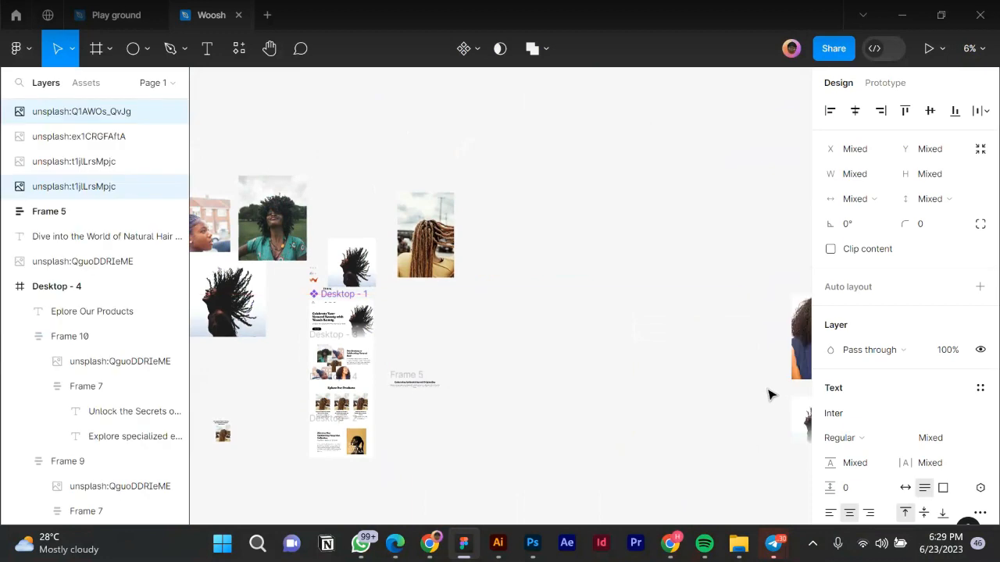
pyautogui.hotkey('ctrl', 'z')
pyautogui.moveTo(602, 294); pyautogui.dragTo(388, 467)
pyautogui.moveTo(493, 395); pyautogui.dragTo(790, 388)
pyautogui.press('Escape')
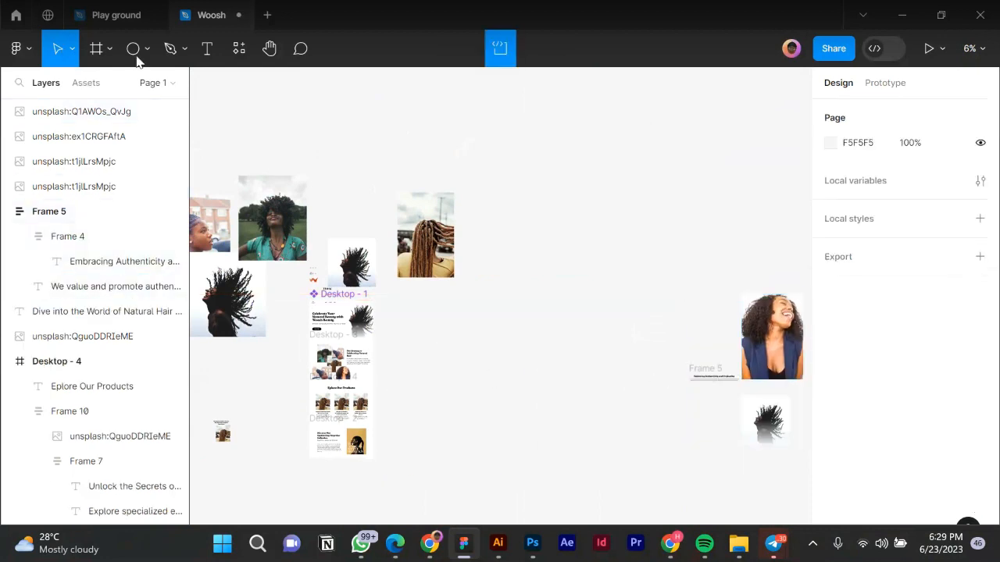
# Create a 4780-tall Desktop - 5 frame with the Desktop - 1 hero copied in at the top centre.
pyautogui.press('f')
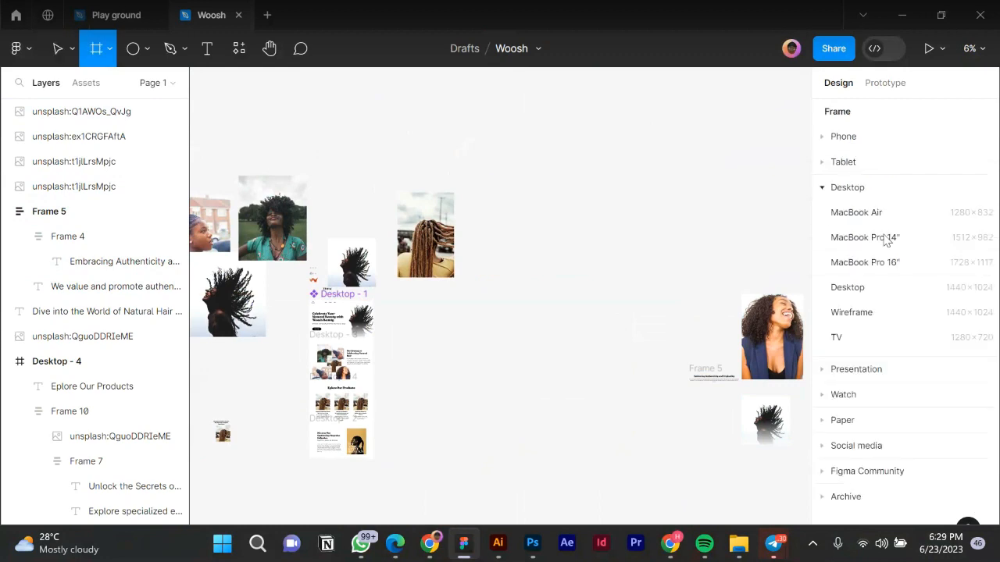
pyautogui.click(848, 287)
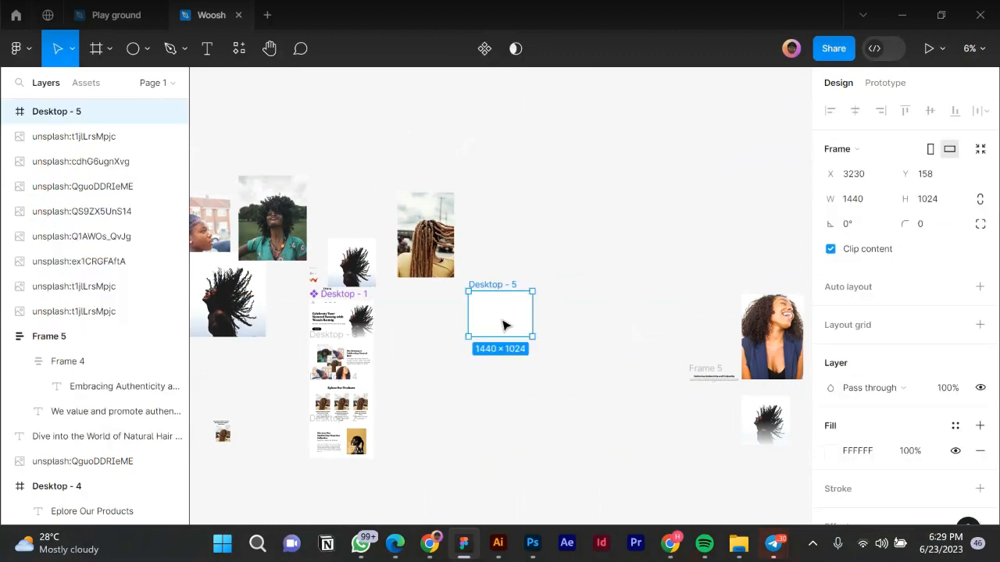
pyautogui.moveTo(493, 337); pyautogui.dragTo(527, 500)
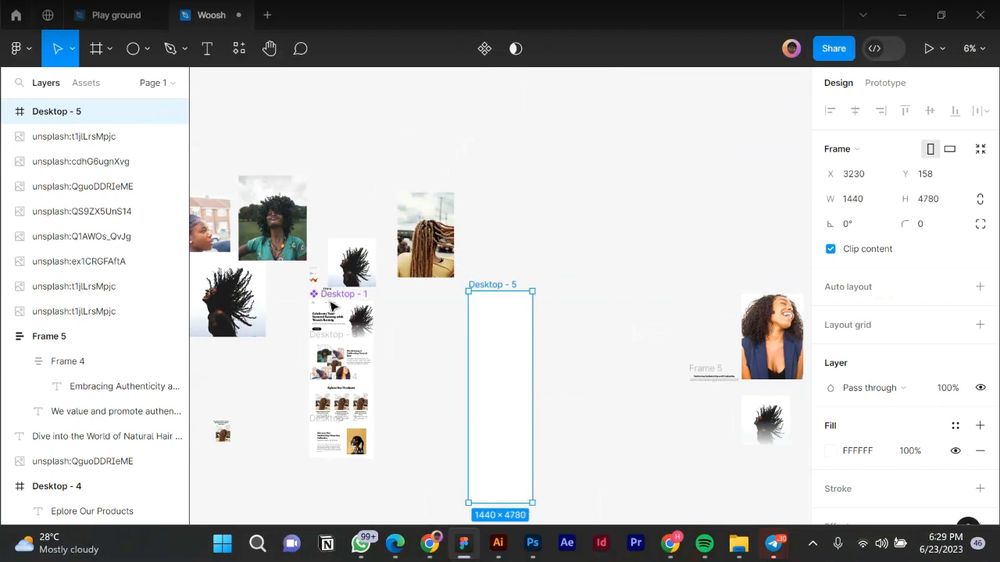
pyautogui.moveTo(332, 315); pyautogui.dragTo(515, 323)
pyautogui.click(860, 107)
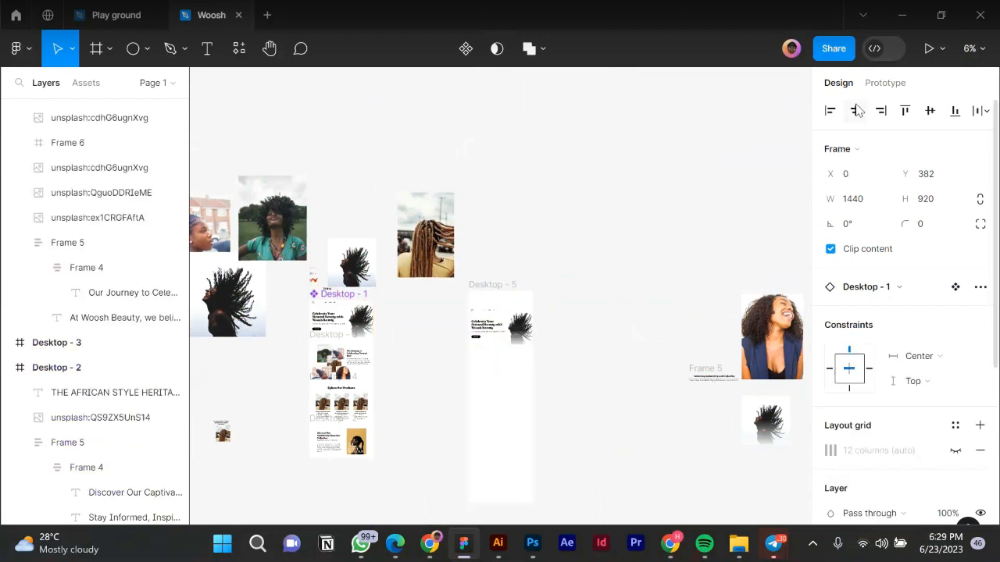
pyautogui.click(905, 110)
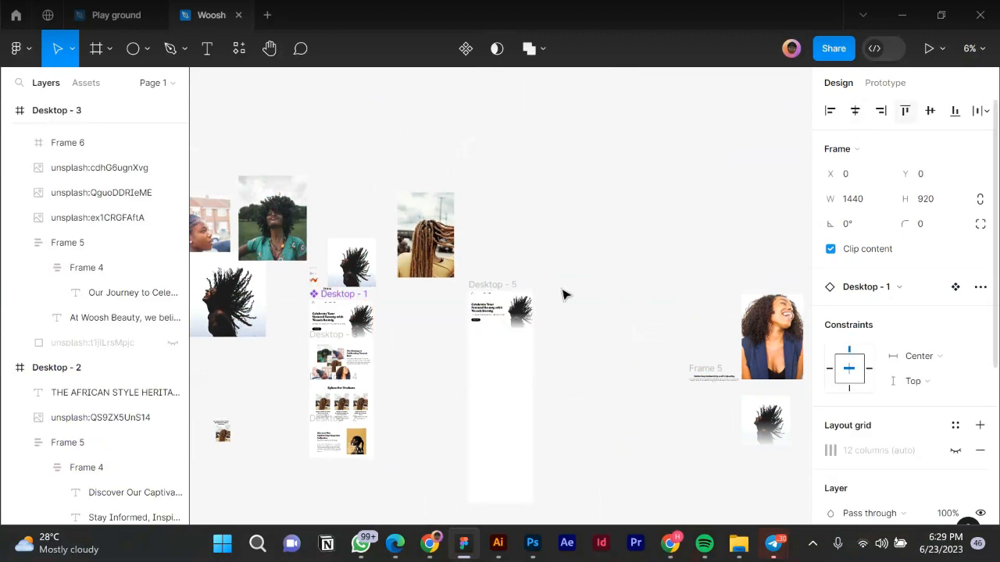
# Place a centred Desktop - 3 copy below the hero, then move the Explore Our Products section in.
pyautogui.click(332, 340)
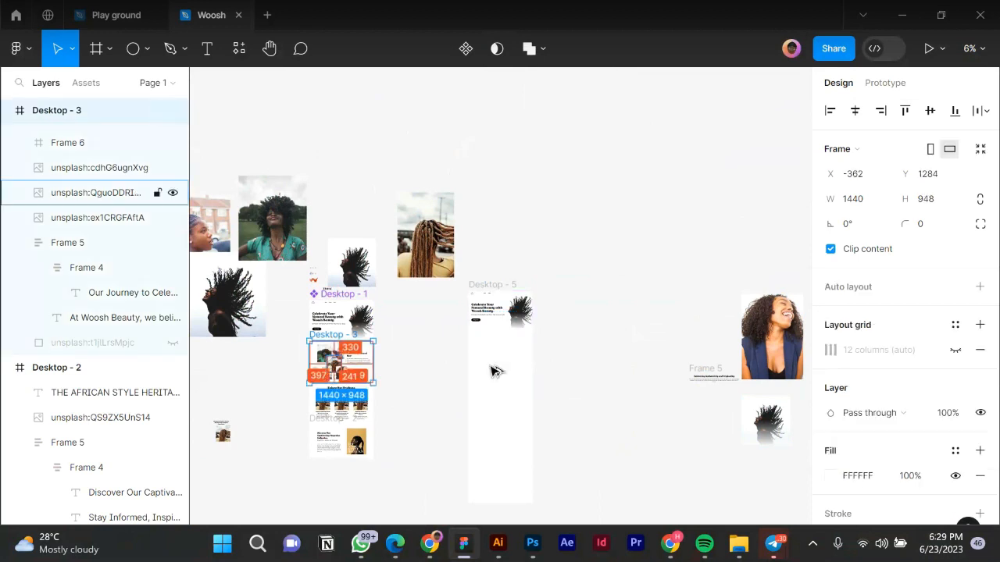
pyautogui.hotkey('ctrl', 'd')
pyautogui.moveTo(501, 365); pyautogui.dragTo(502, 364)
pyautogui.hotkey('ctrl', '+')
pyautogui.click(854, 116)
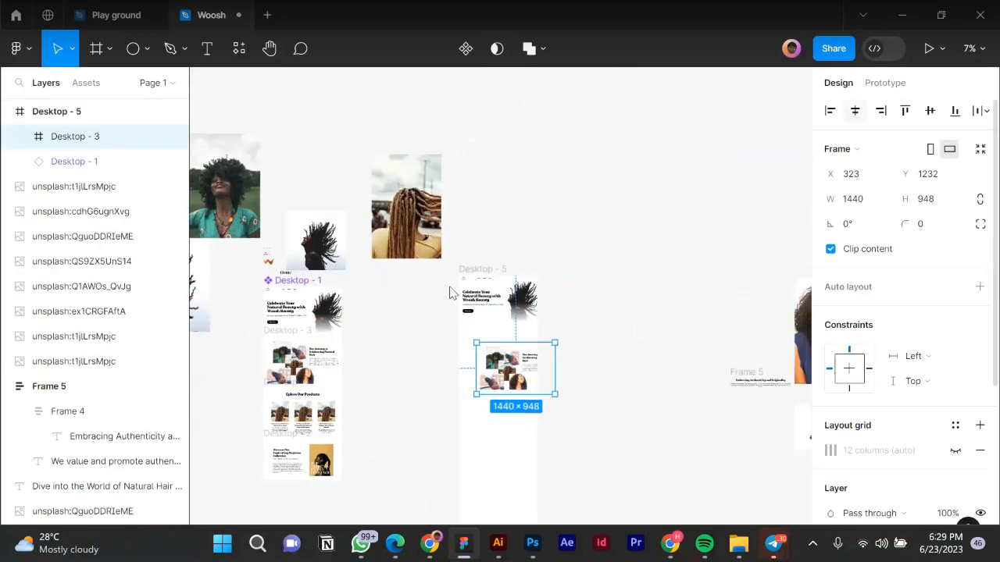
pyautogui.moveTo(501, 363); pyautogui.dragTo(502, 347)
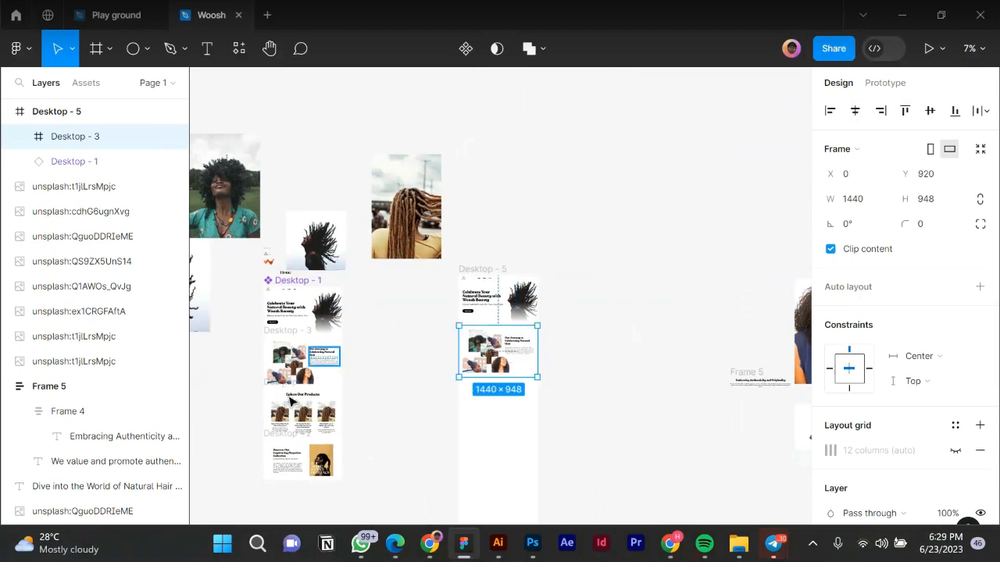
pyautogui.click(286, 388)
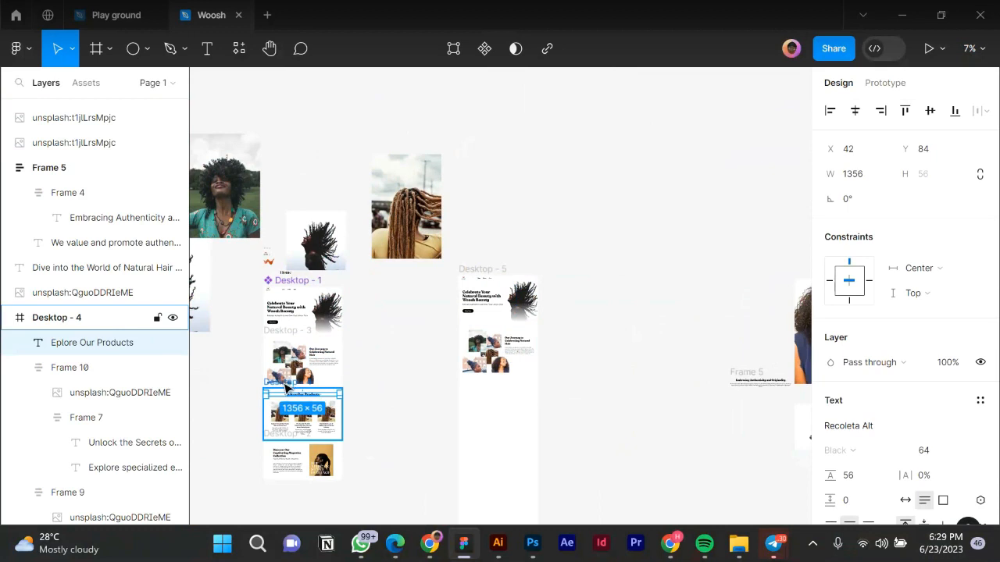
pyautogui.moveTo(275, 406); pyautogui.dragTo(495, 403)
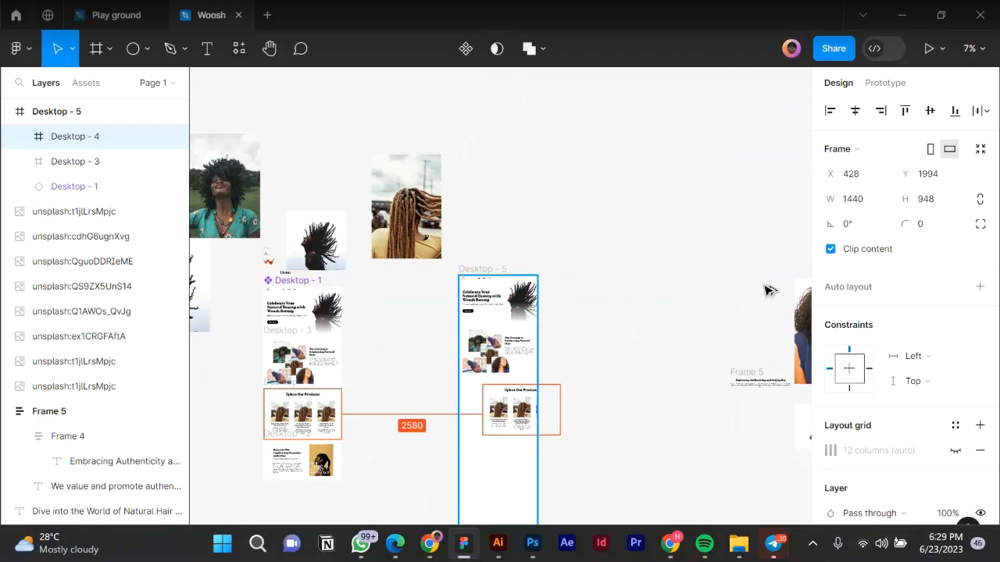
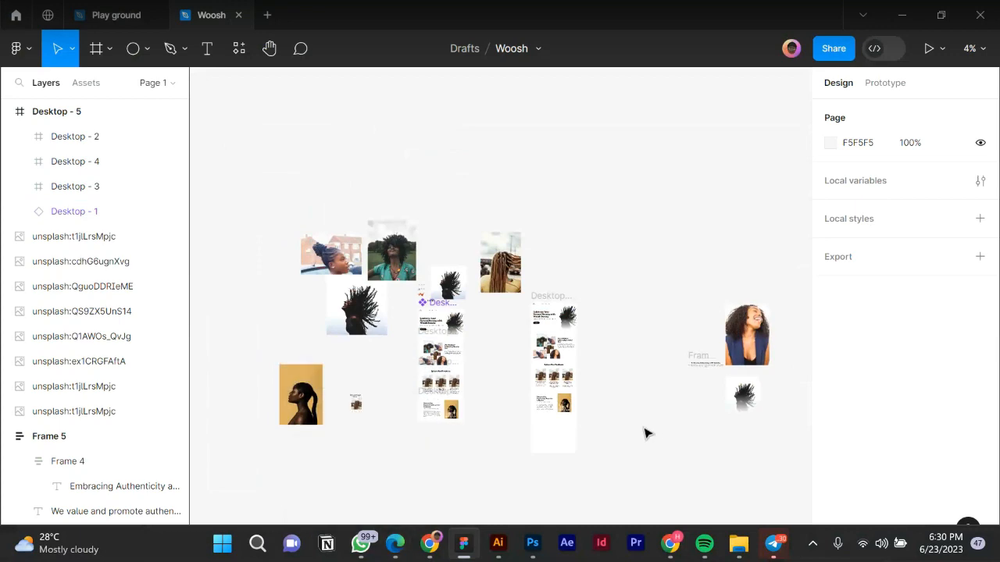
# In the copy doc, find Final Call to Action and select 'Join the Woosh Beauty Community Today'.
pyautogui.click(403, 545)
pyautogui.scroll(-5, 396, 345)
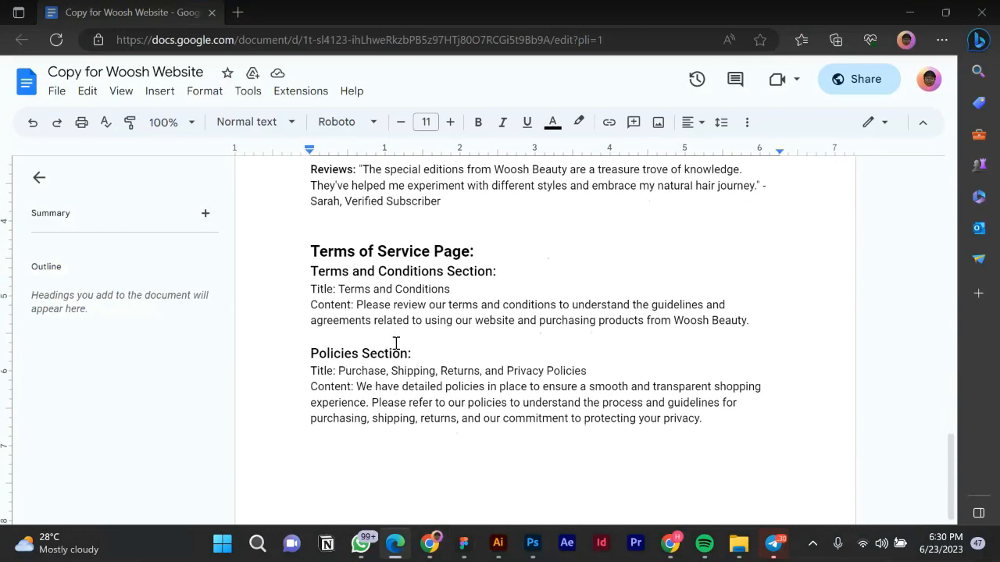
pyautogui.scroll(-3, 387, 321)
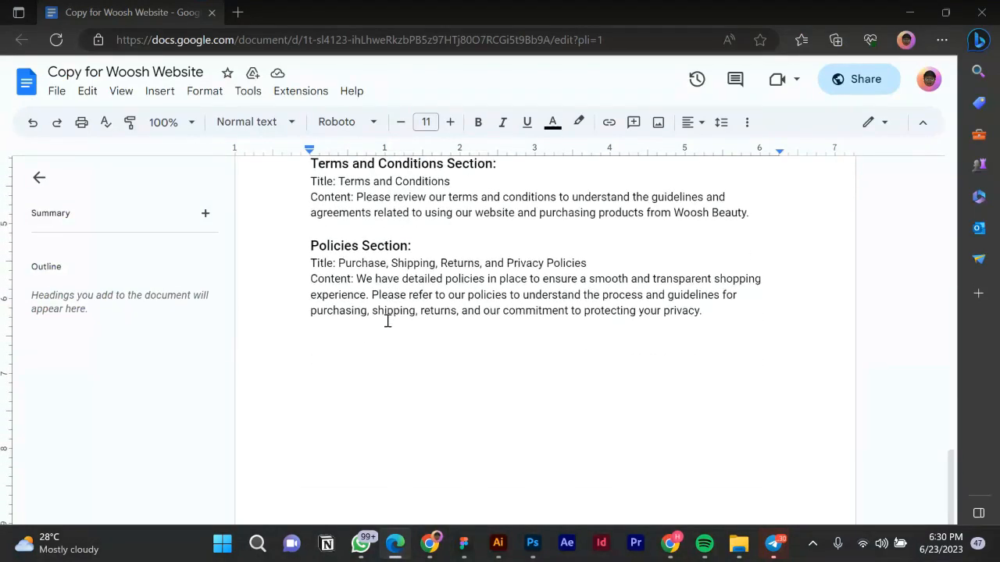
pyautogui.scroll(15, 388, 321)
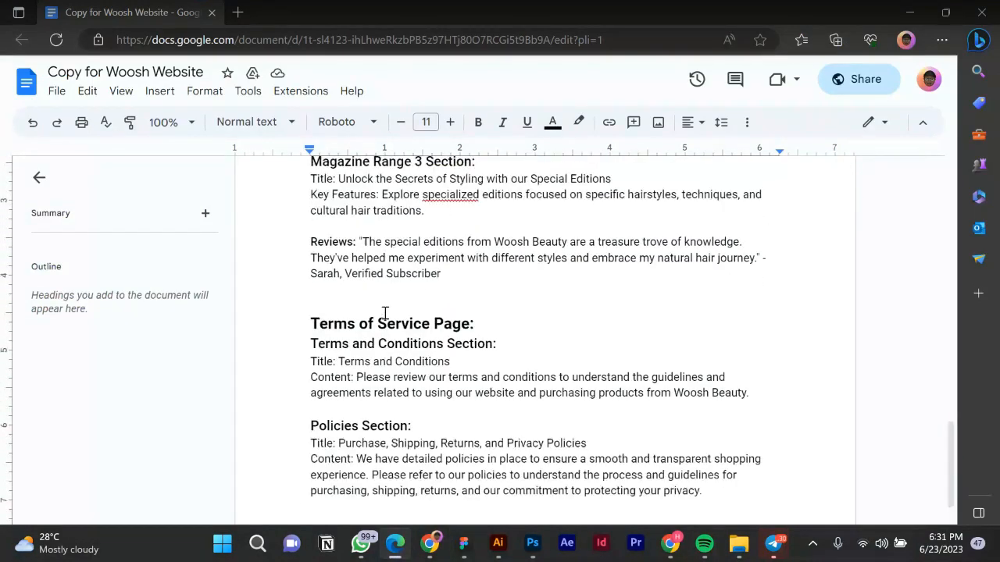
pyautogui.scroll(4, 385, 314)
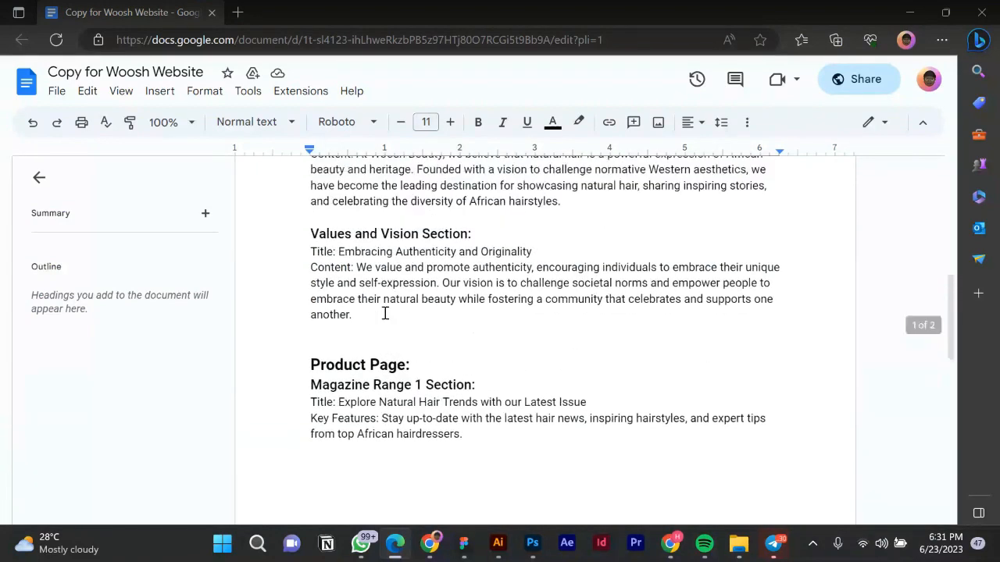
pyautogui.scroll(5, 385, 313)
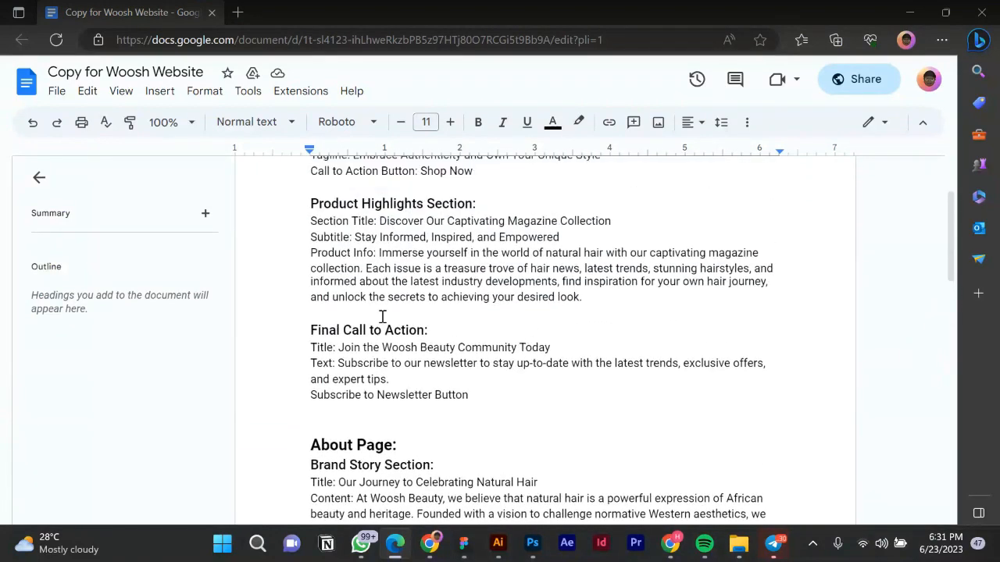
pyautogui.scroll(-1, 346, 384)
pyautogui.scroll(-1, 344, 372)
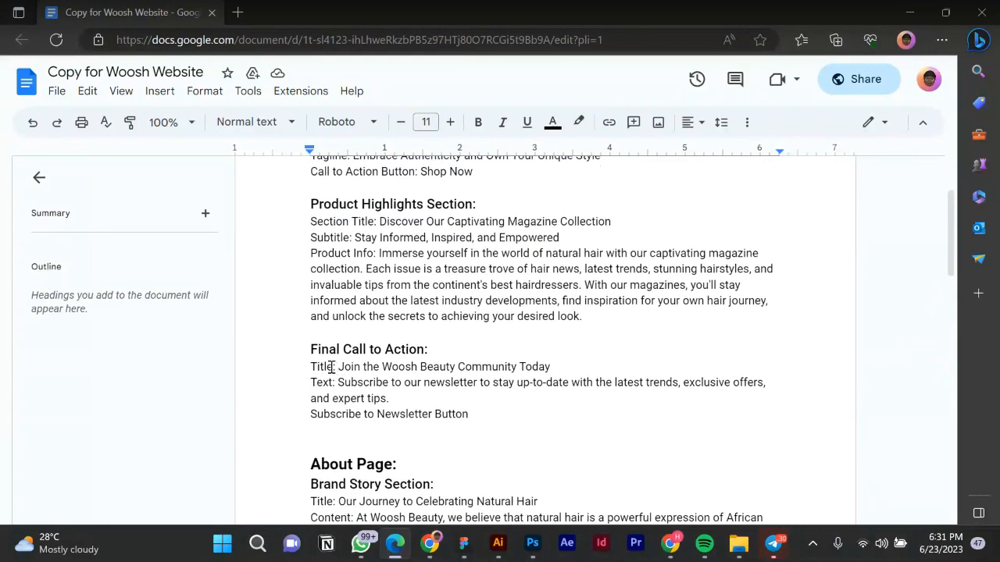
pyautogui.moveTo(338, 367); pyautogui.dragTo(560, 371)
pyautogui.hotkey('ctrl', 'c')
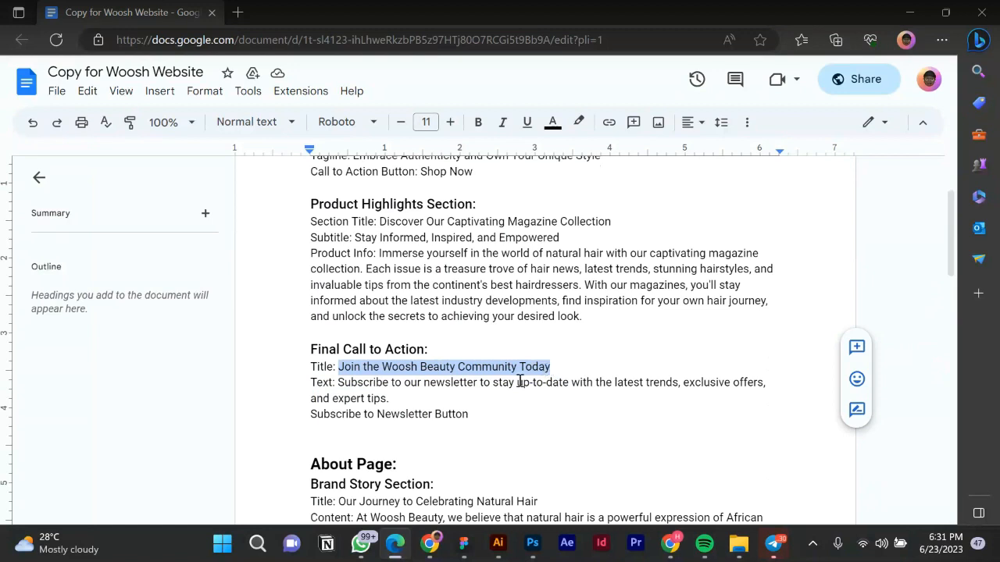
pyautogui.click(463, 545)
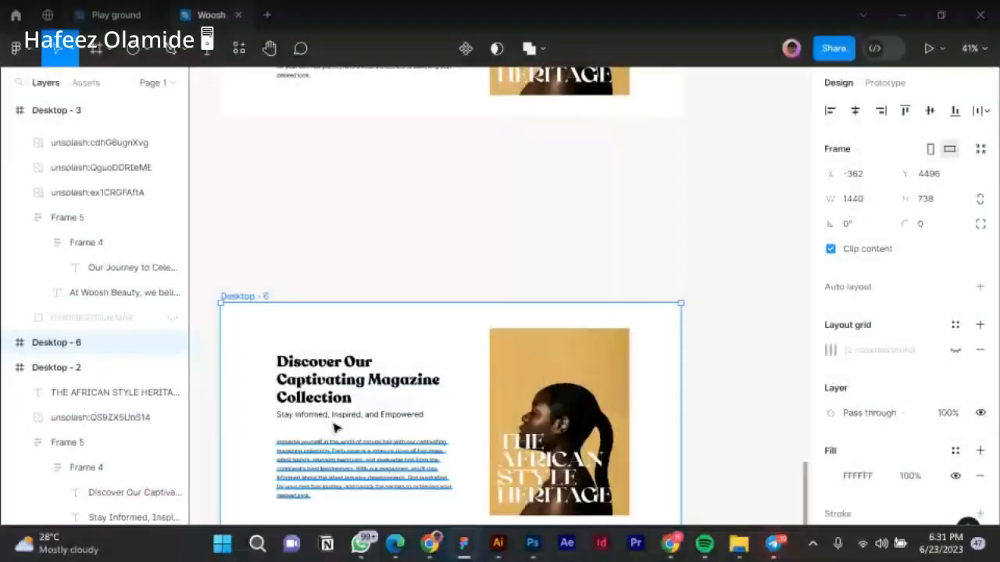
# Delete the magazine cover image and its overlay text, then paste the new title over the heading.
pyautogui.click(508, 397)
pyautogui.keyDown('shift'); pyautogui.click(525, 445); pyautogui.keyUp('shift')
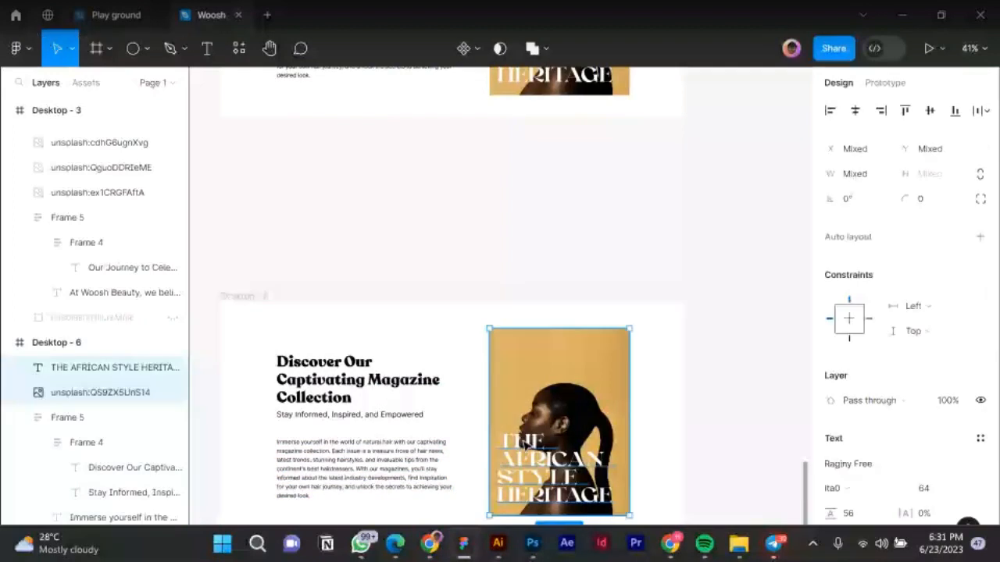
pyautogui.press('Delete')
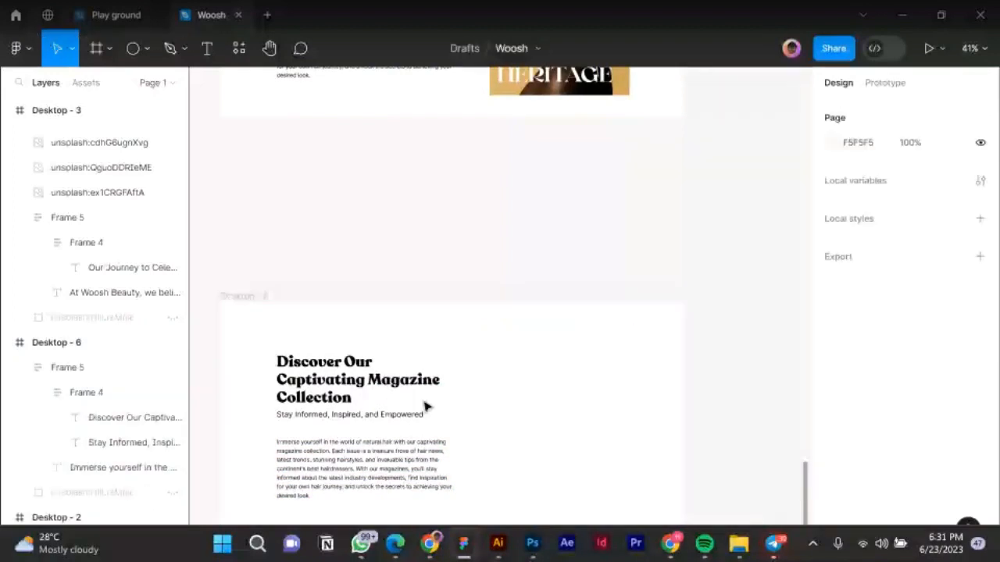
pyautogui.doubleClick(418, 381)
pyautogui.hotkey('ctrl', 'v')
pyautogui.press('Escape')
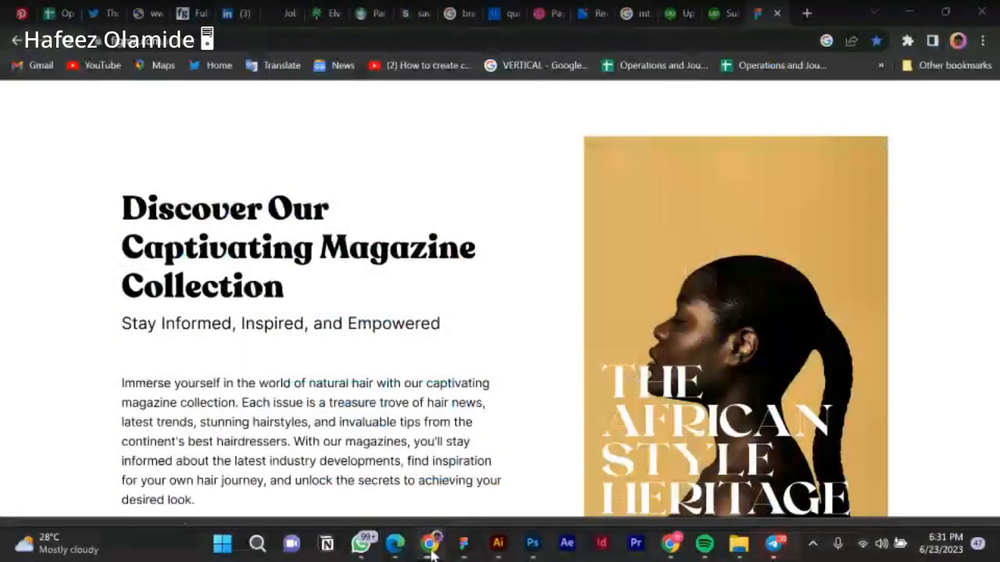
# Replace the magazine description with the subscribe copy and remove its trailing empty line.
pyautogui.click(395, 547)
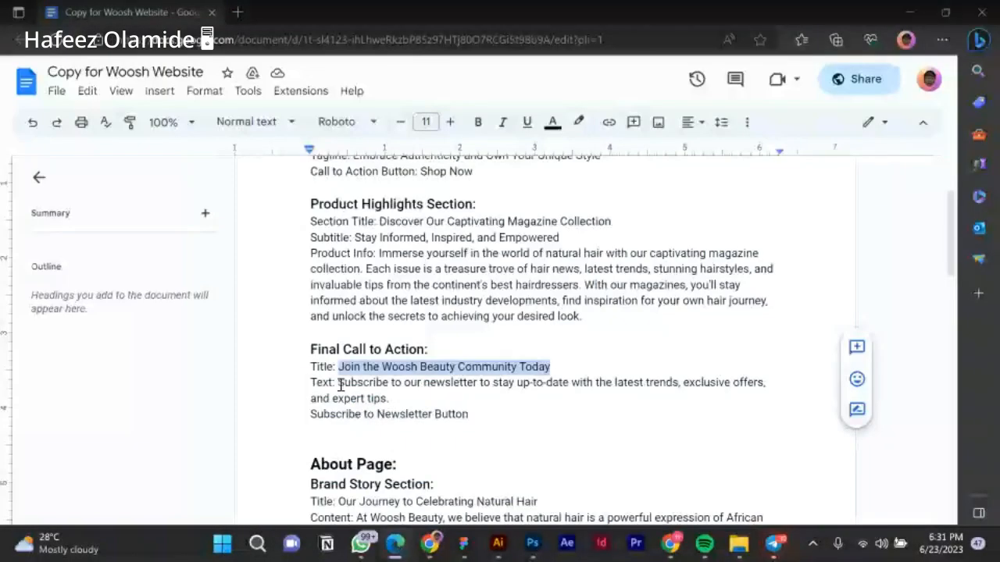
pyautogui.click(460, 551)
pyautogui.click(308, 443)
pyautogui.scroll(1, 308, 442)
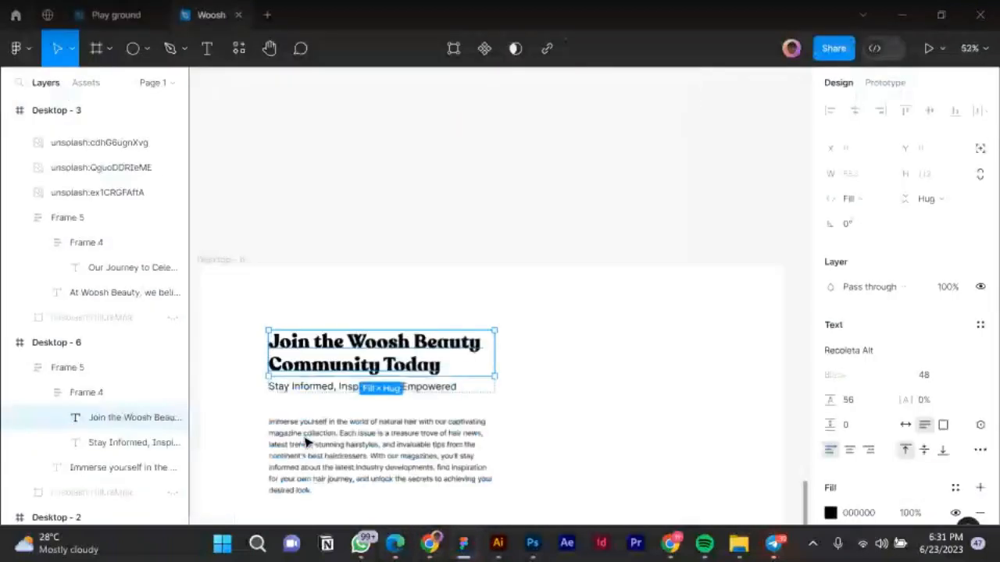
pyautogui.doubleClick(305, 436)
pyautogui.write('Subscribe to our newsletter to stay up-to-date with the latest trends, exclusive offers, and expert tips.')
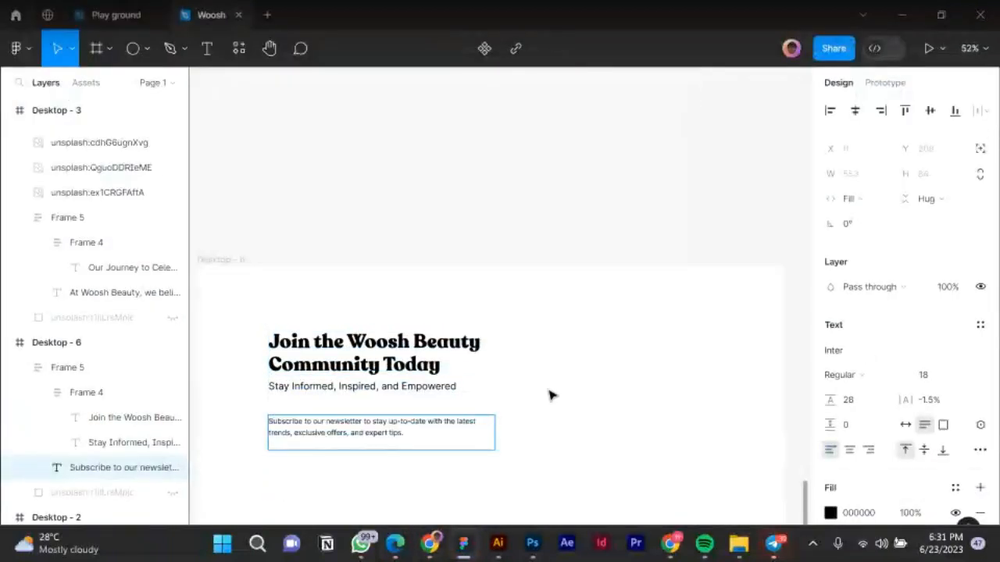
pyautogui.doubleClick(287, 439)
pyautogui.click(285, 439)
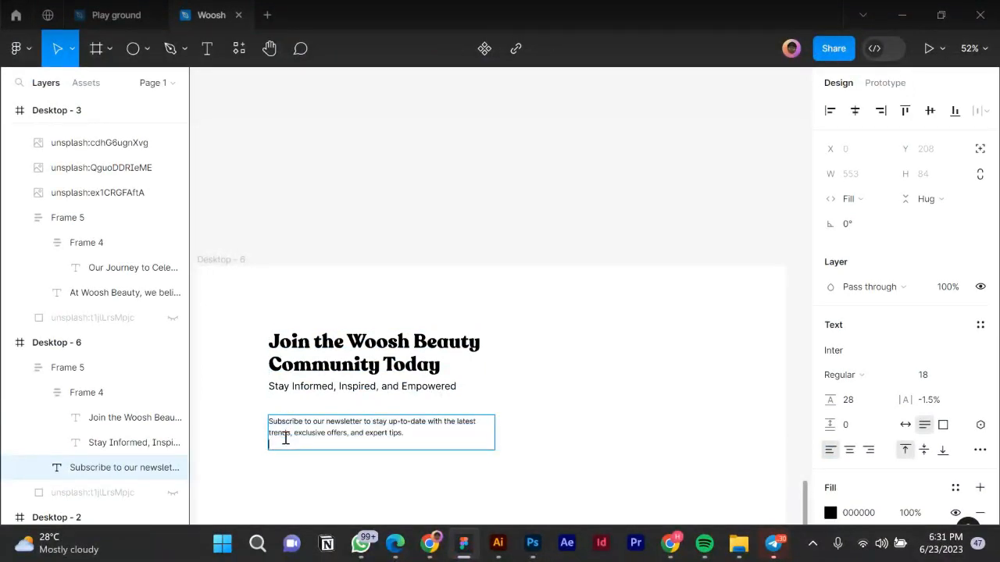
pyautogui.press('BackSpace')
pyautogui.press('Escape')
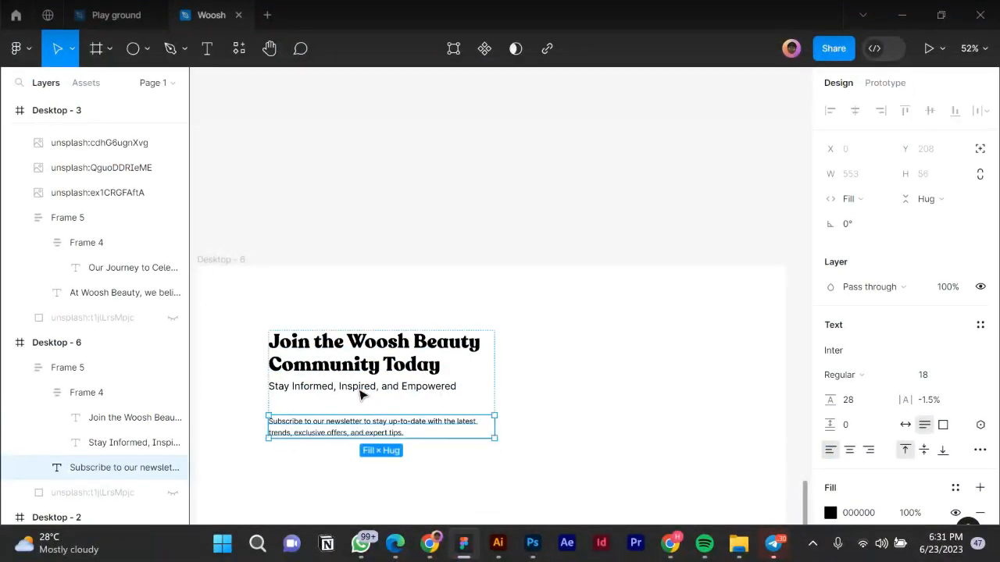
# Delete the 'Stay Informed, Inspired, and Empowered' subtitle.
pyautogui.click(362, 390)
pyautogui.click(363, 390)
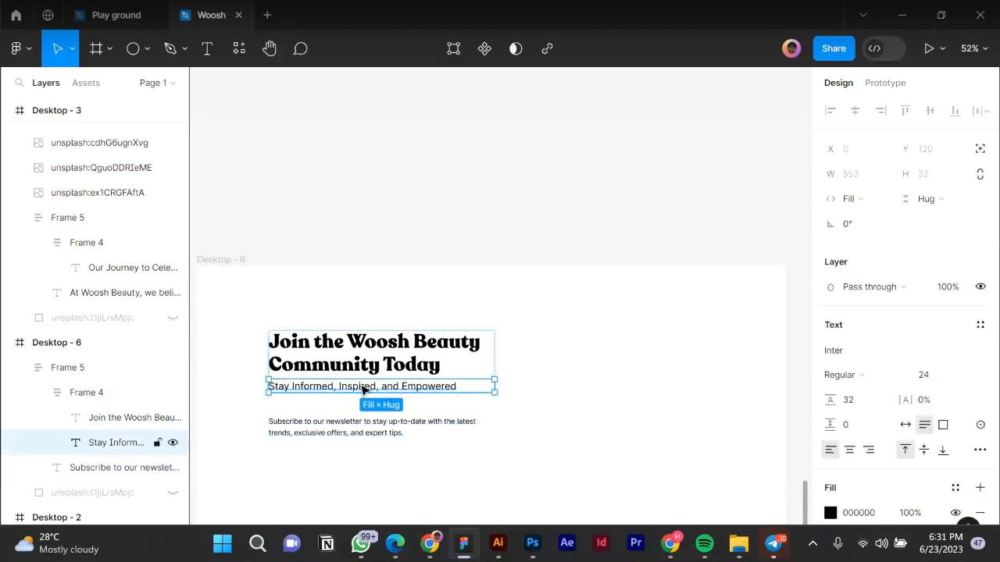
pyautogui.press('Delete')
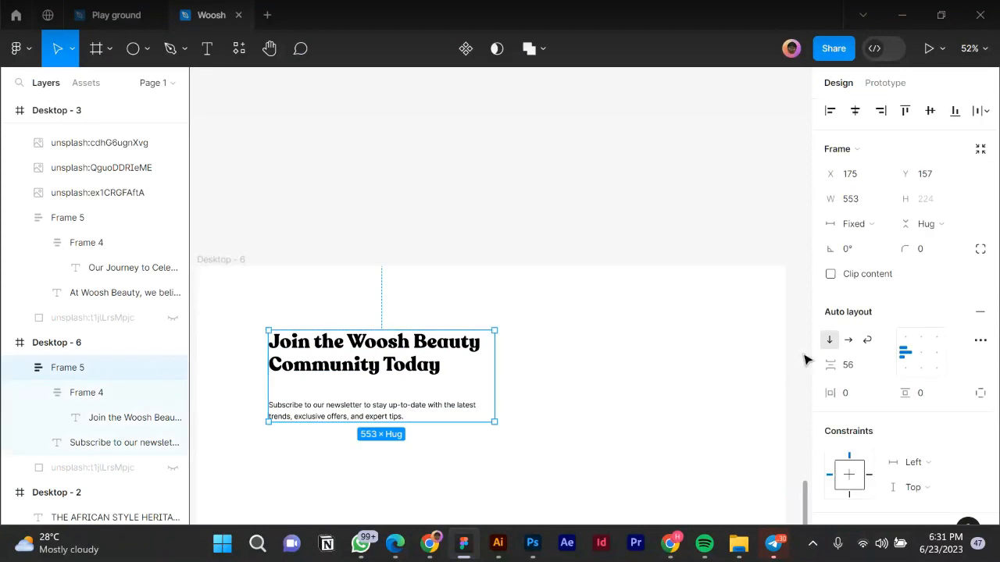
# Set the text block's auto-layout spacing to 24.
pyautogui.click(855, 367)
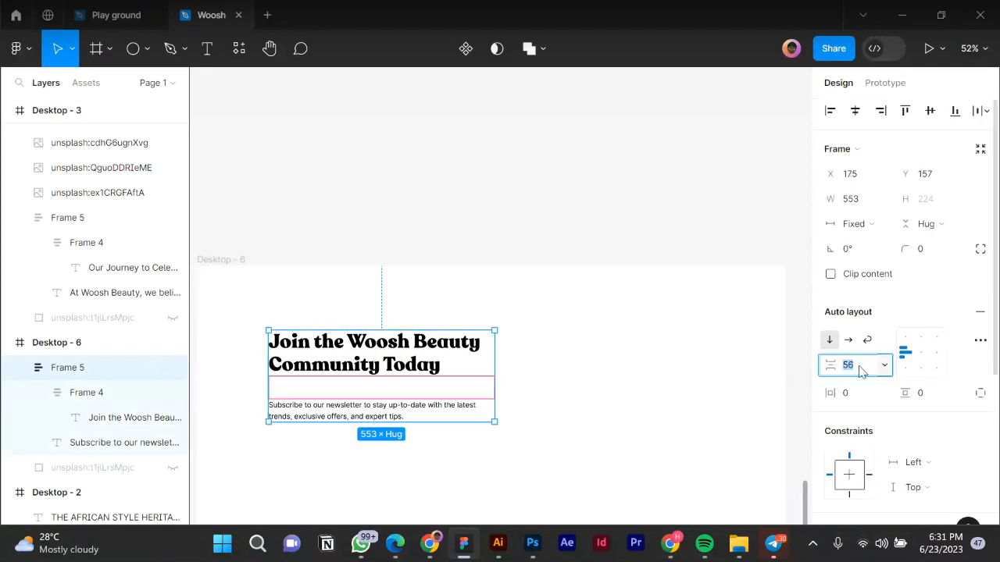
pyautogui.write('36')
pyautogui.press('Return')
pyautogui.click(862, 371)
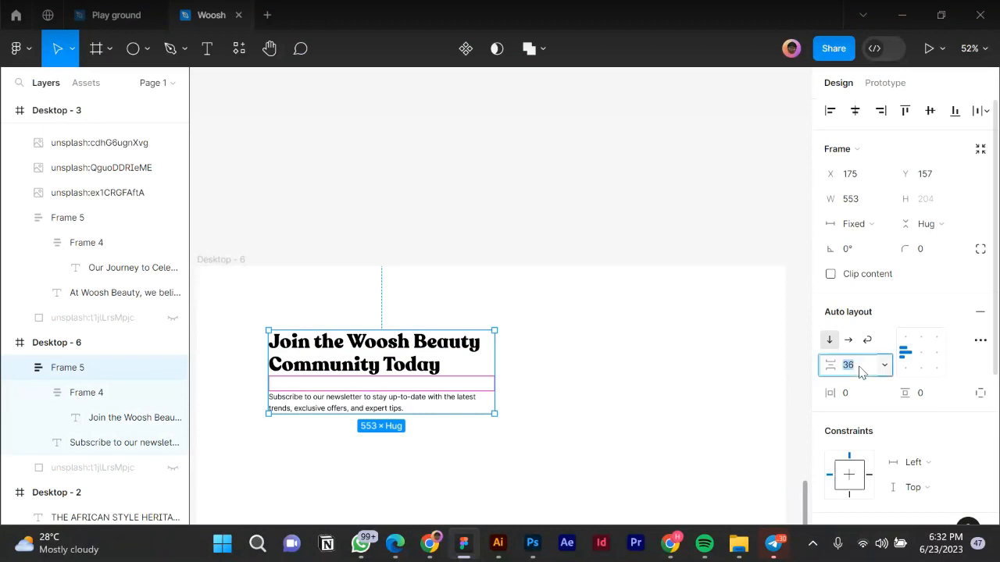
pyautogui.press('Return')
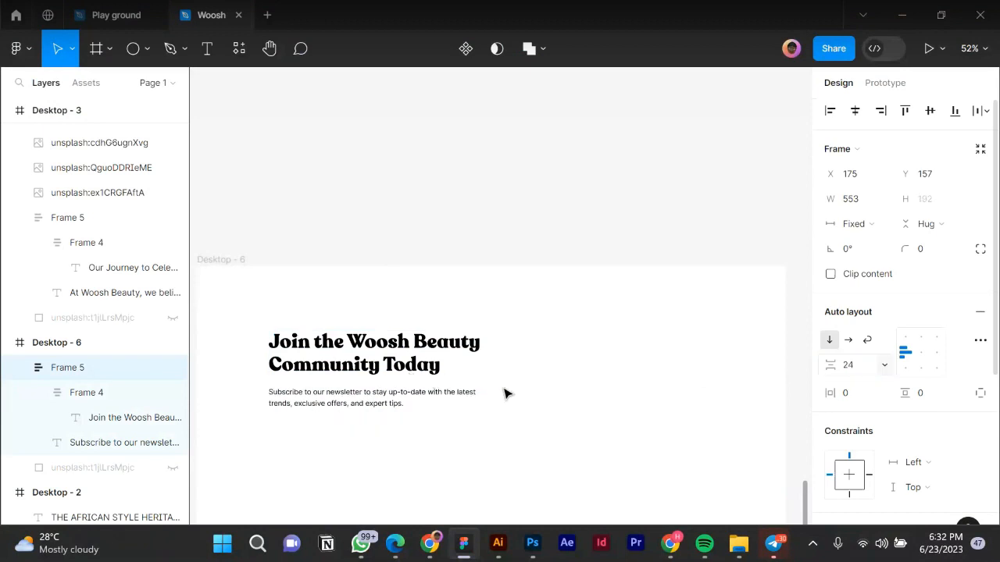
# Copy the hero's Shop Now button into Desktop - 6 just below the subscribe text.
pyautogui.scroll(-3, 518, 401)
pyautogui.scroll(-4, 404, 411)
pyautogui.scroll(2, 407, 301)
pyautogui.scroll(5, 393, 170)
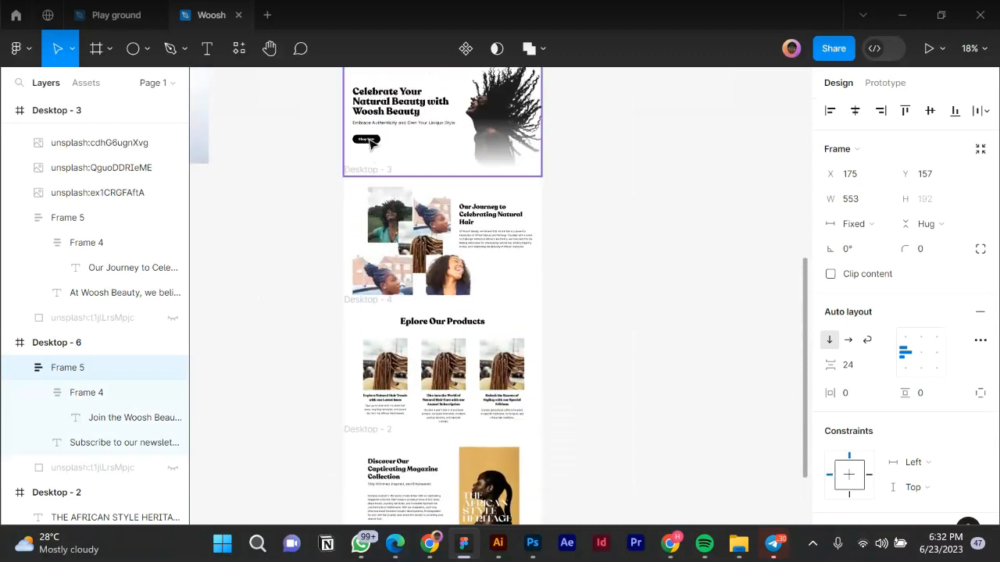
pyautogui.click(370, 143)
pyautogui.click(371, 143)
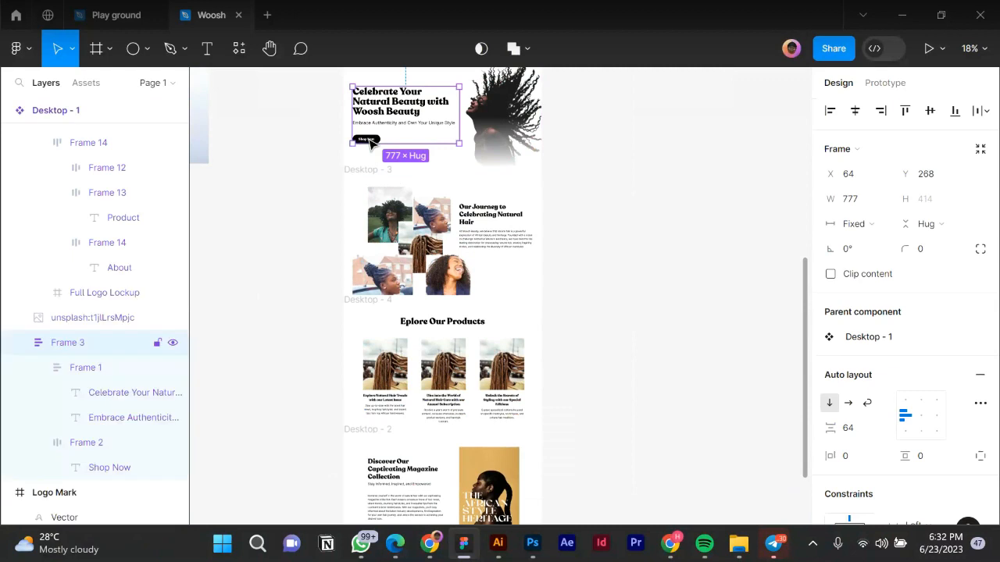
pyautogui.doubleClick(370, 141)
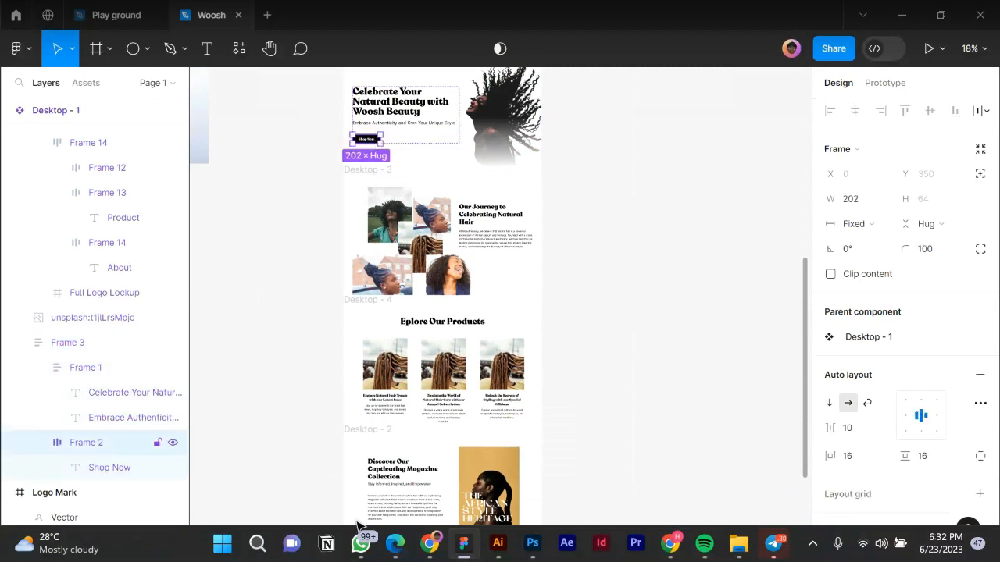
pyautogui.moveTo(356, 522); pyautogui.dragTo(363, 512)
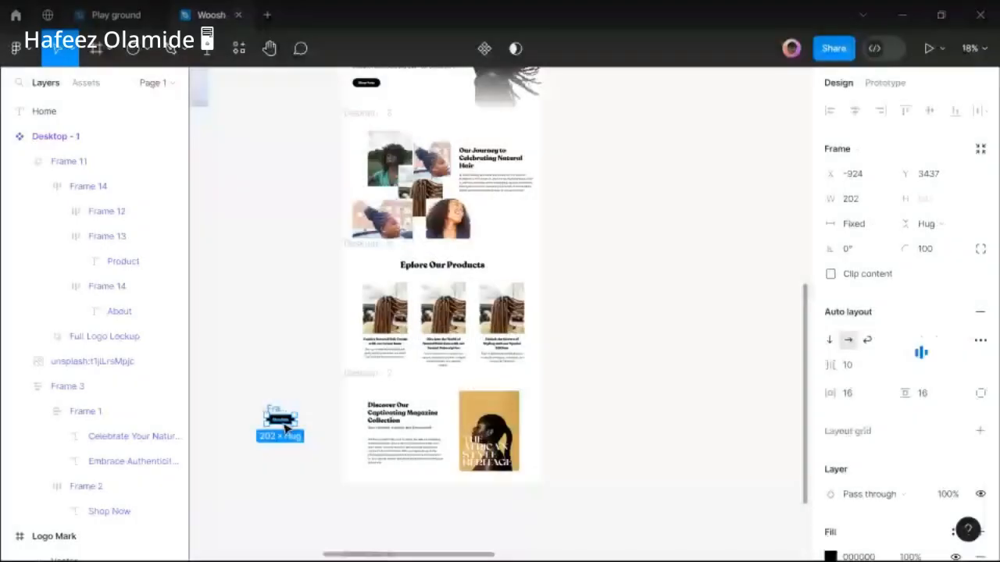
pyautogui.moveTo(285, 428); pyautogui.dragTo(397, 541)
pyautogui.scroll(5, 398, 542)
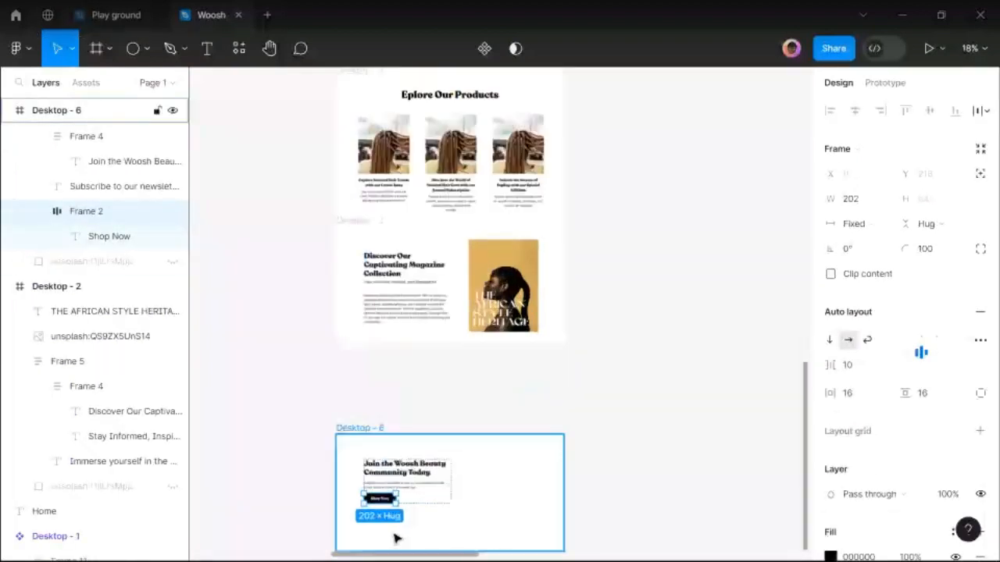
pyautogui.scroll(2, 393, 526)
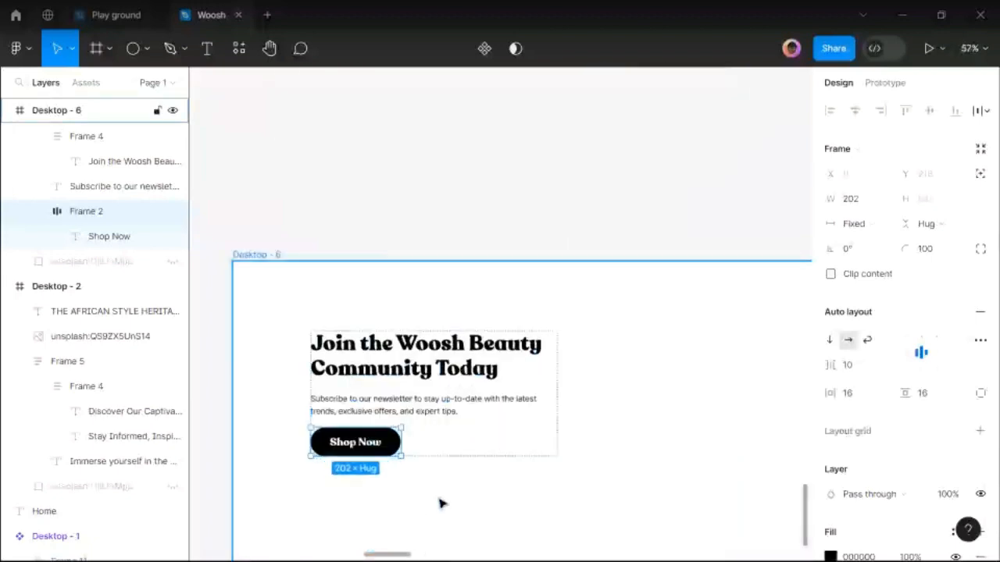
pyautogui.press('Escape')
# Centre the button within the call-to-action block and centre the block horizontally on the page.
pyautogui.click(418, 419)
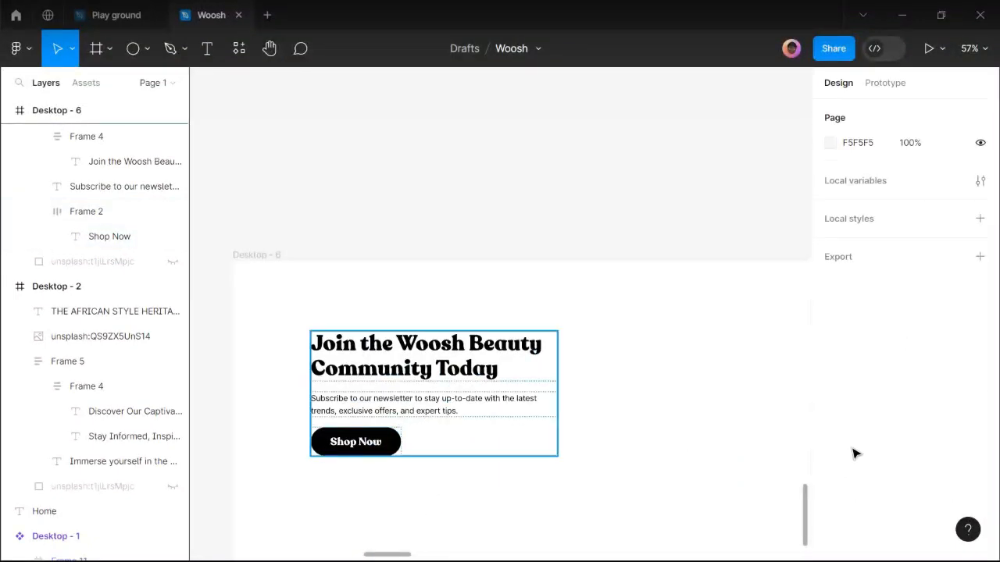
pyautogui.click(922, 357)
pyautogui.click(922, 358)
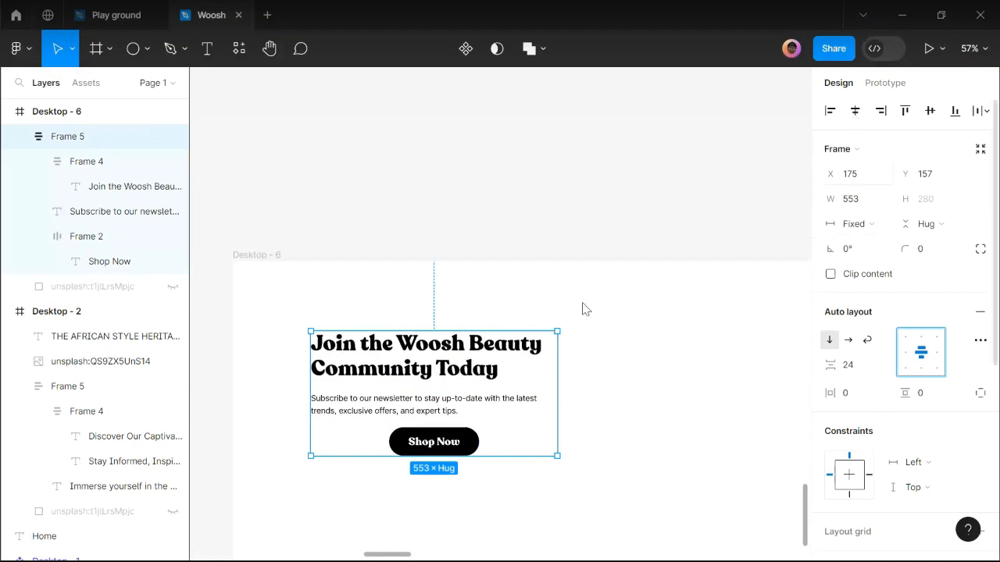
pyautogui.hotkey('alt', 'h')
# Center-align the heading and subscribe text, and wrap them in an auto-layout frame.
pyautogui.hscroll(3, 471, 405)
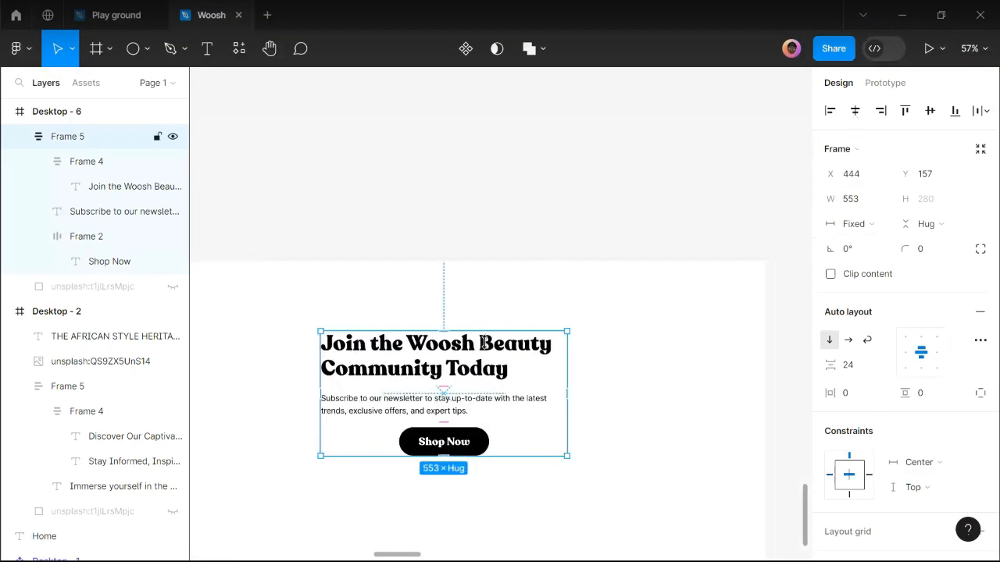
pyautogui.click(471, 405)
pyautogui.keyDown('shift'); pyautogui.click(475, 406); pyautogui.keyUp('shift')
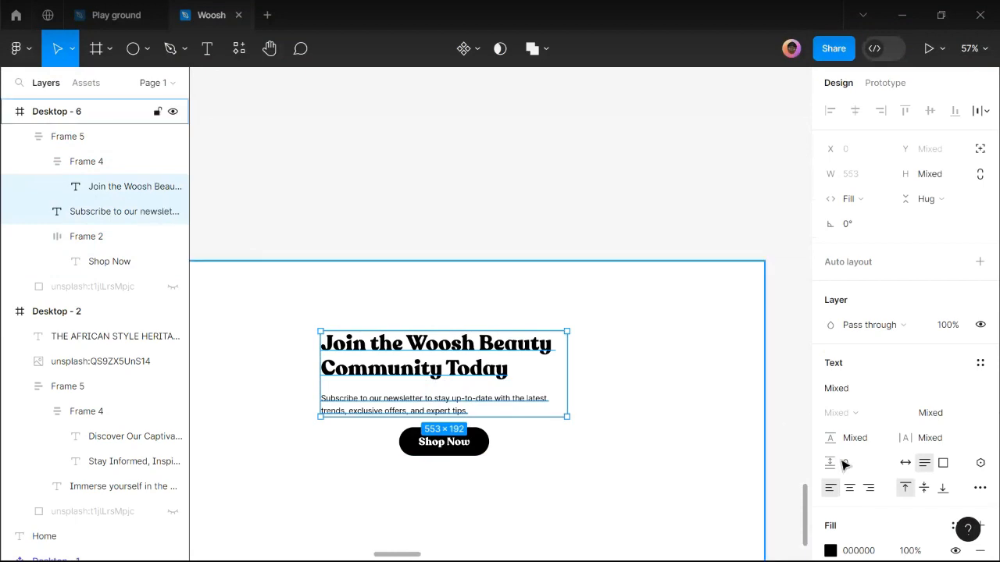
pyautogui.click(850, 488)
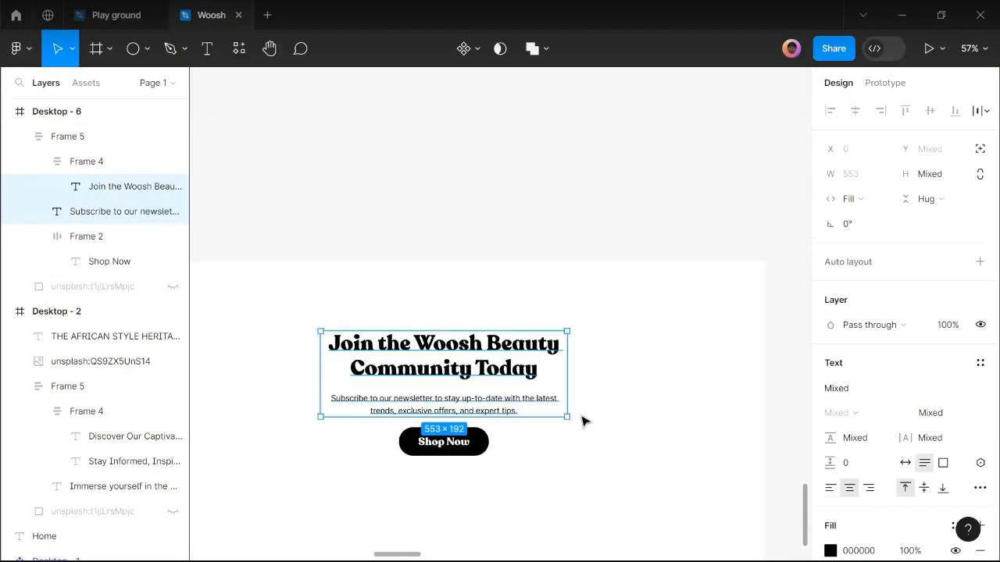
pyautogui.scroll(-2, 574, 413)
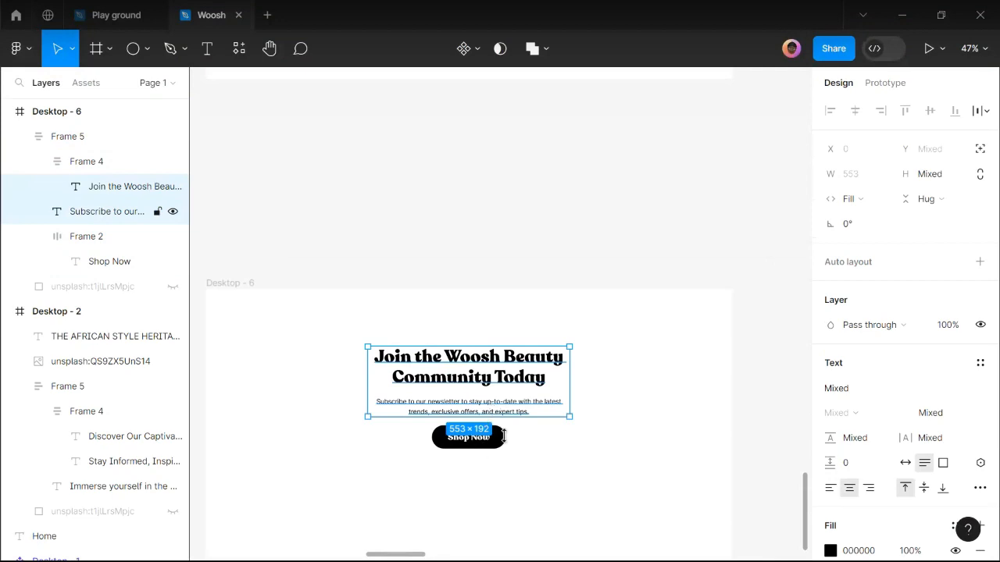
pyautogui.hotkey('shift', 'a')
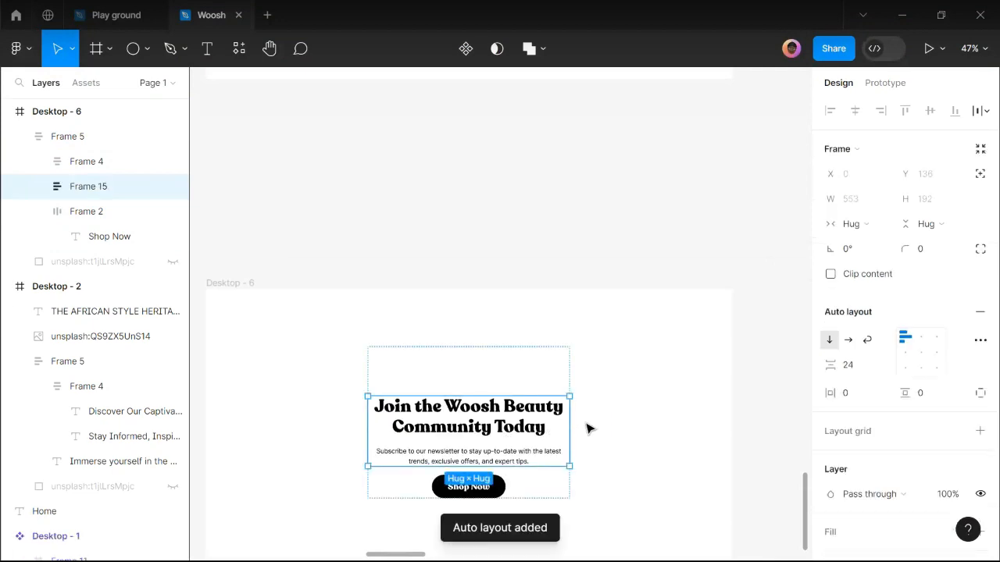
# Delete the empty Frame 4 above the heading.
pyautogui.click(636, 426)
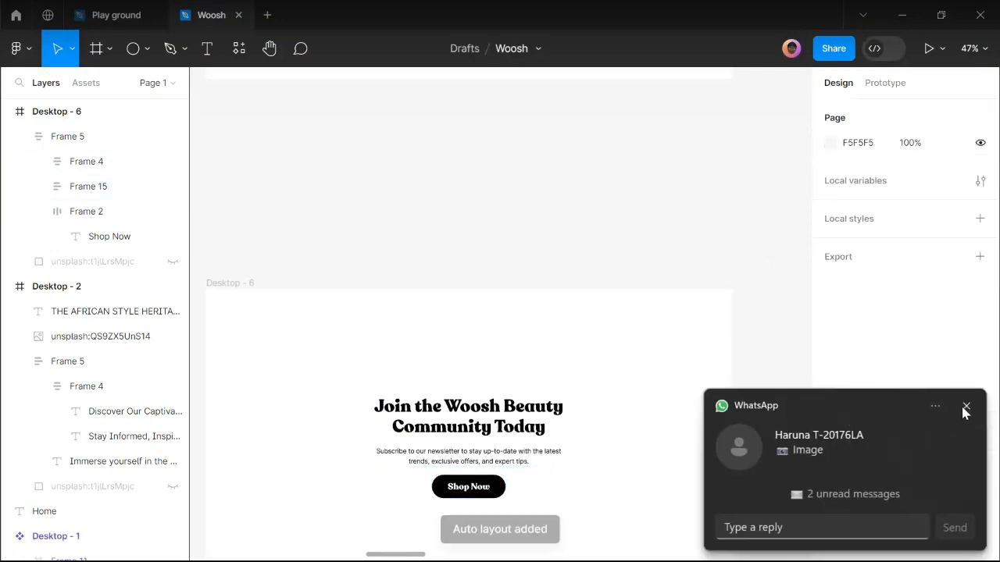
pyautogui.click(966, 406)
pyautogui.click(511, 427)
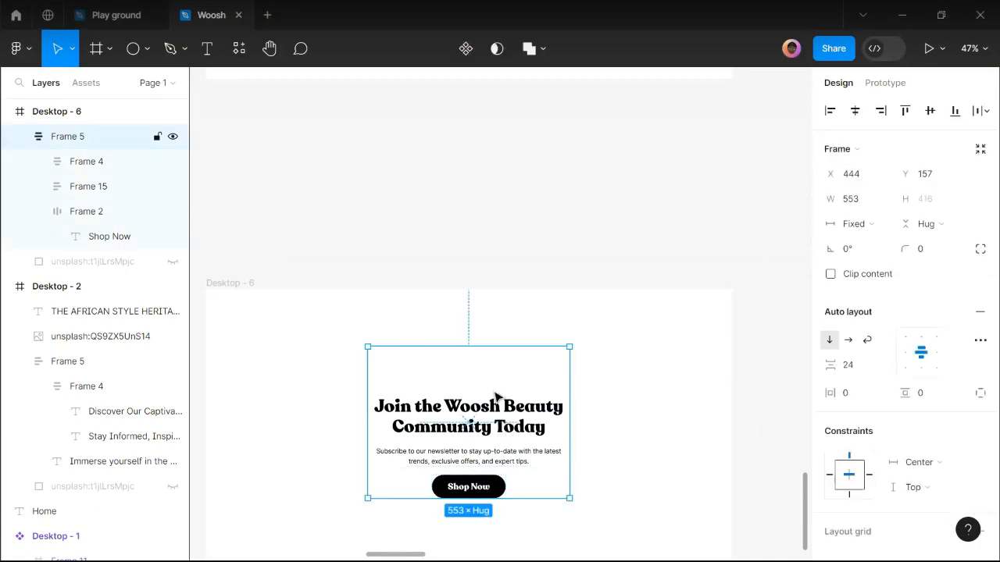
pyautogui.click(493, 384)
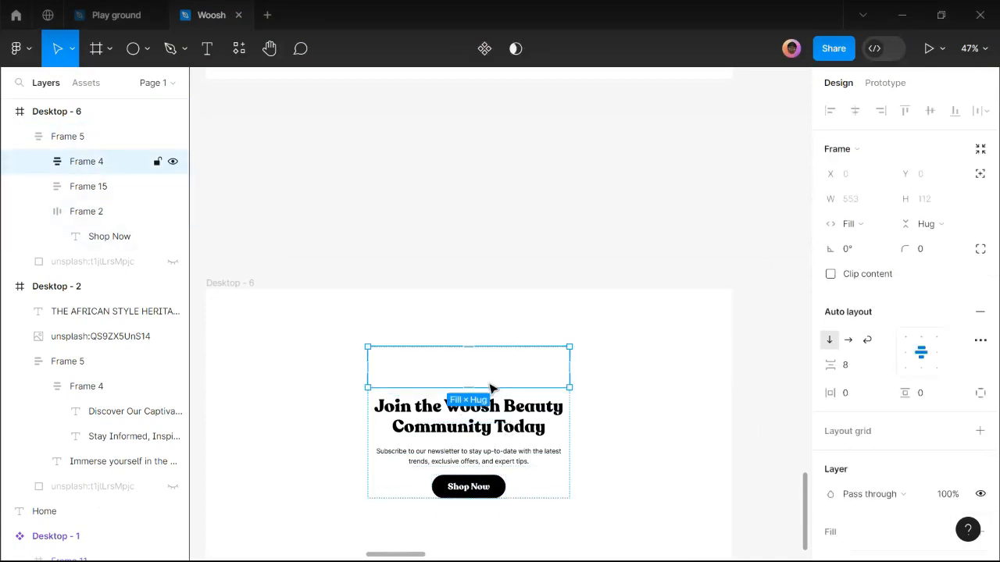
pyautogui.press('Delete')
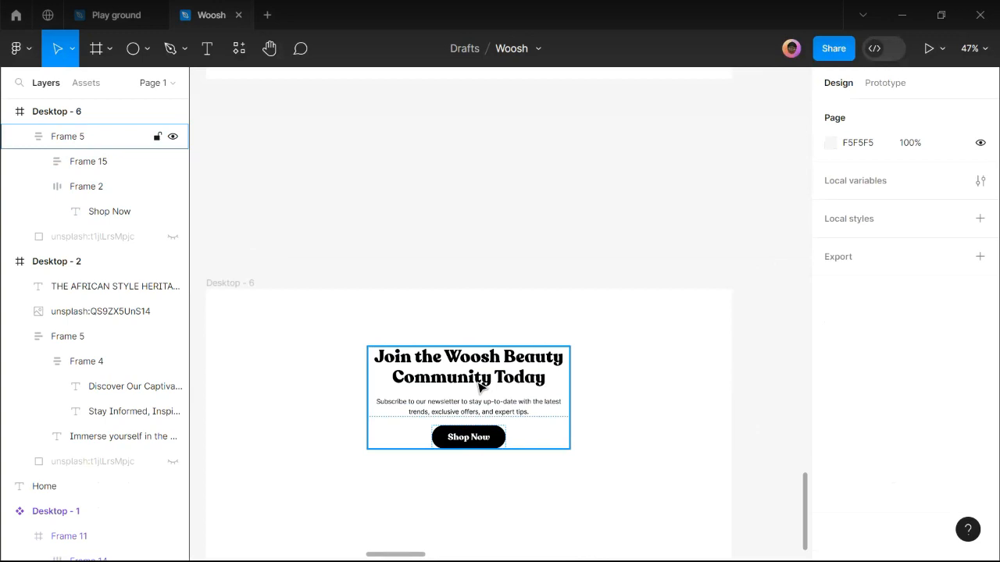
# Centre Frame 15's contents with 16 spacing between heading and text.
pyautogui.doubleClick(480, 388)
pyautogui.click(967, 408)
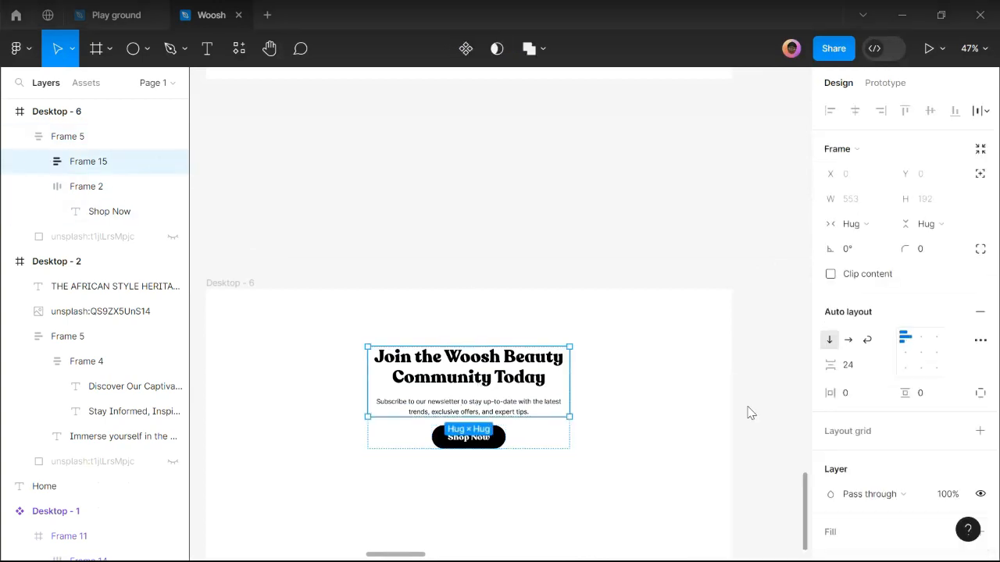
pyautogui.click(920, 352)
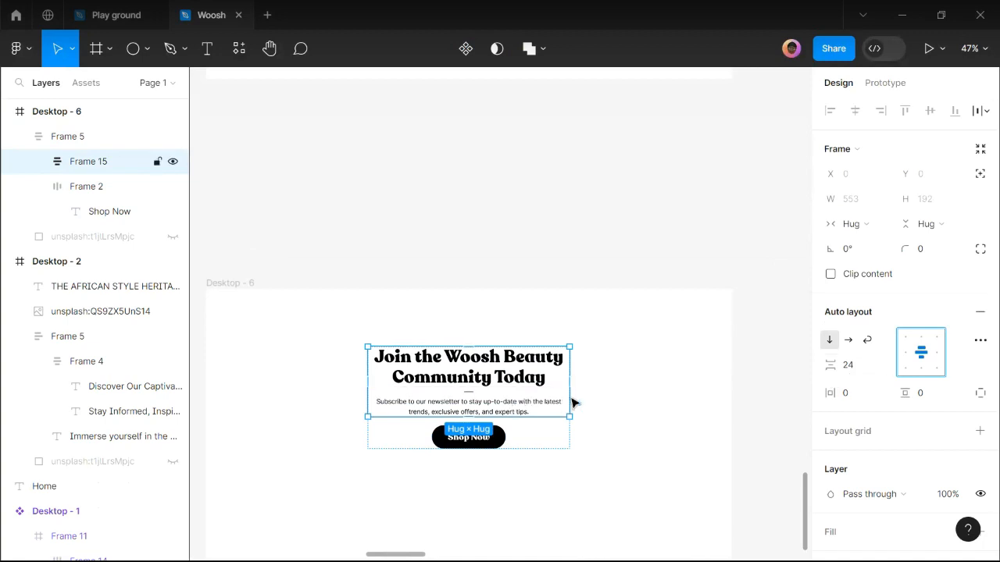
pyautogui.click(864, 373)
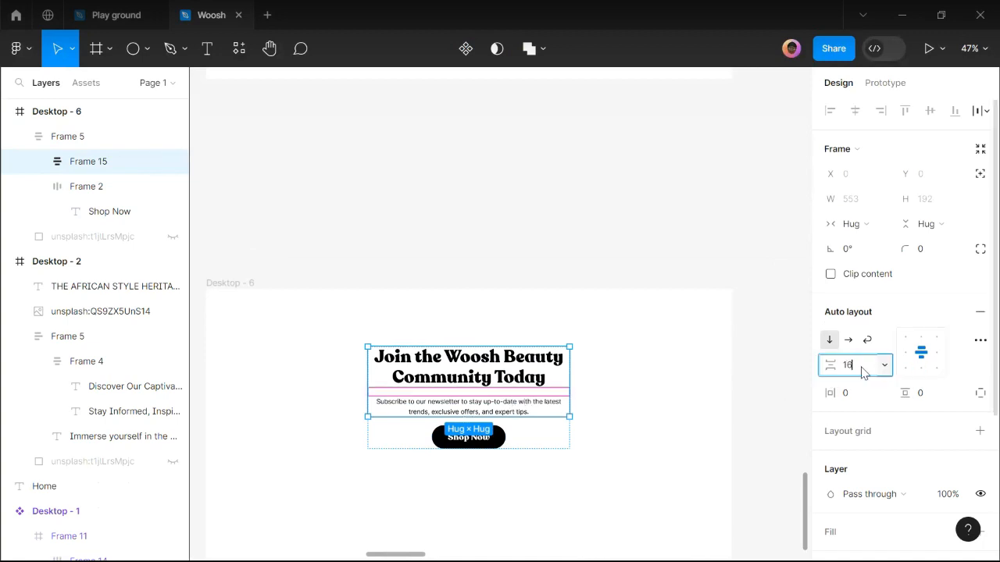
pyautogui.write('16')
pyautogui.press('Return')
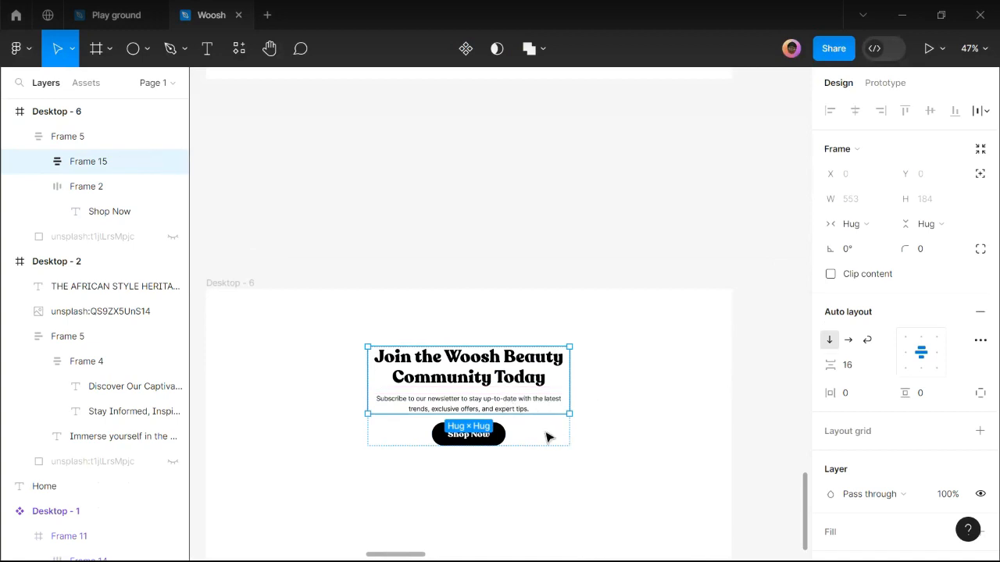
pyautogui.press('Escape')
# Set 46 spacing above the button and widen the newsletter block to 646.
pyautogui.click(967, 409)
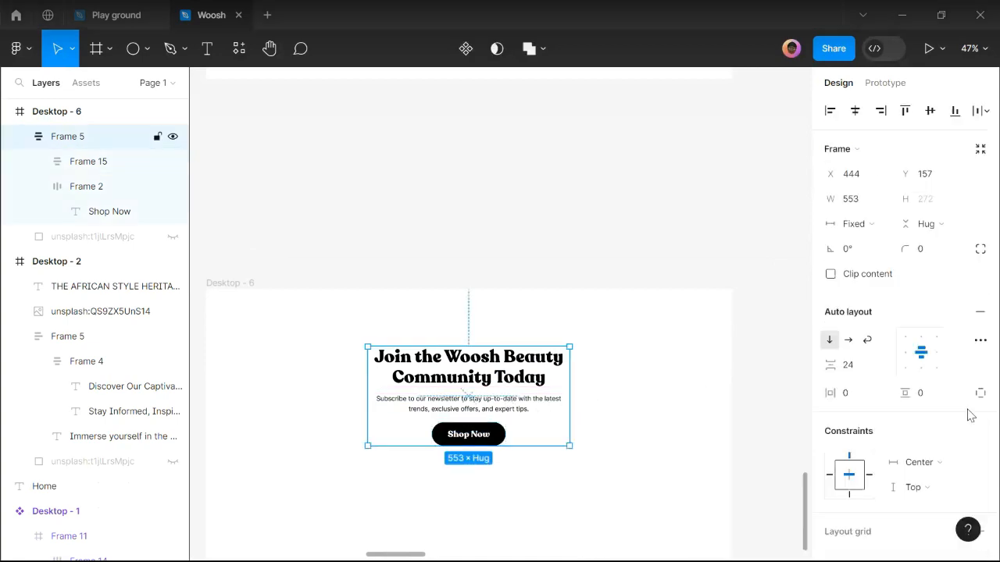
pyautogui.click(863, 374)
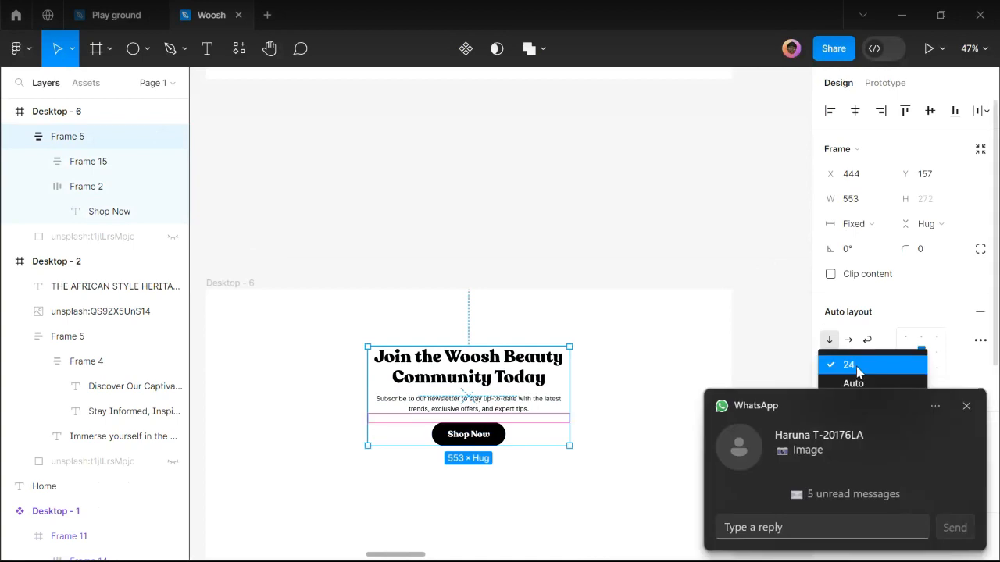
pyautogui.click(964, 407)
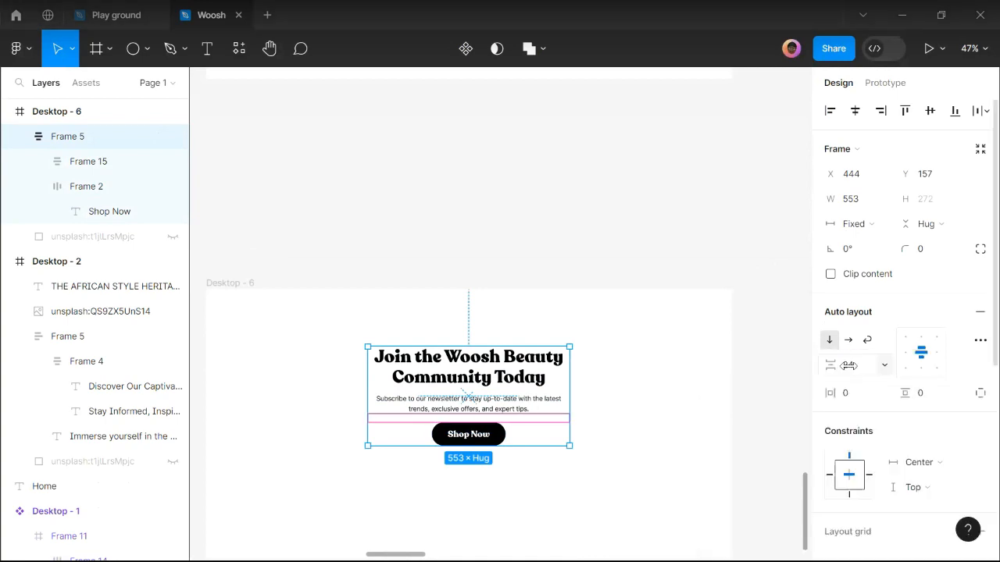
pyautogui.click(851, 372)
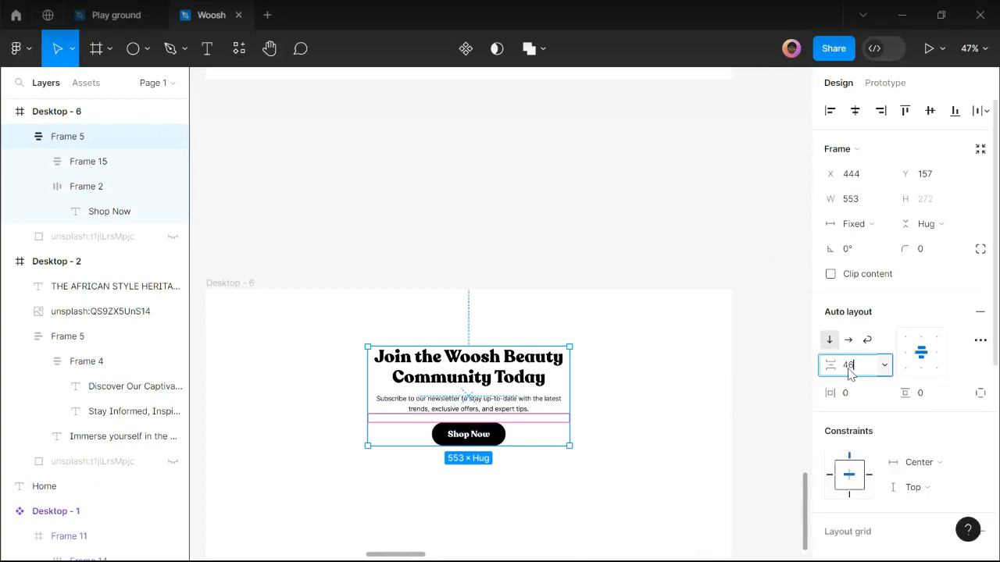
pyautogui.write('46')
pyautogui.press('Return')
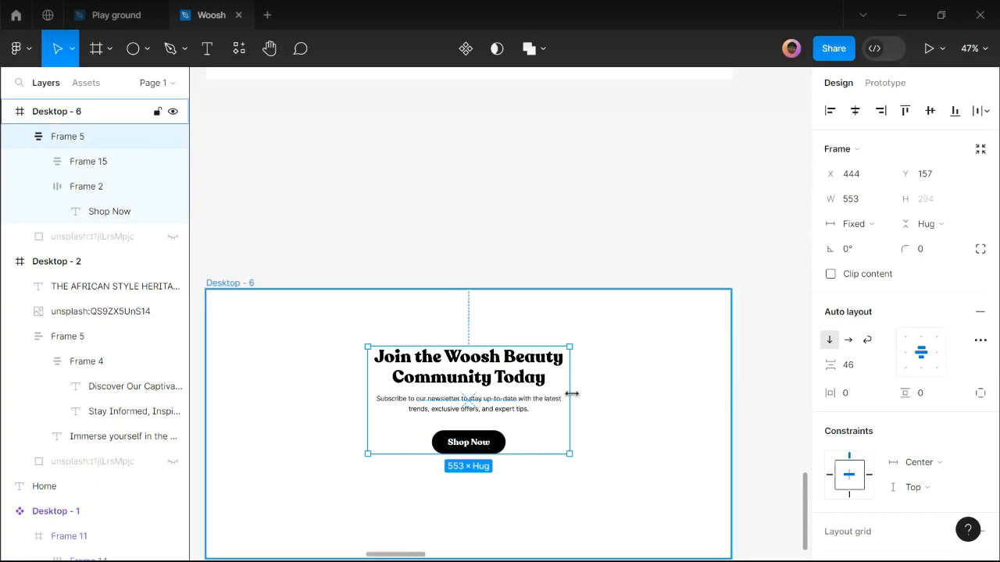
pyautogui.scroll(-2, 572, 394)
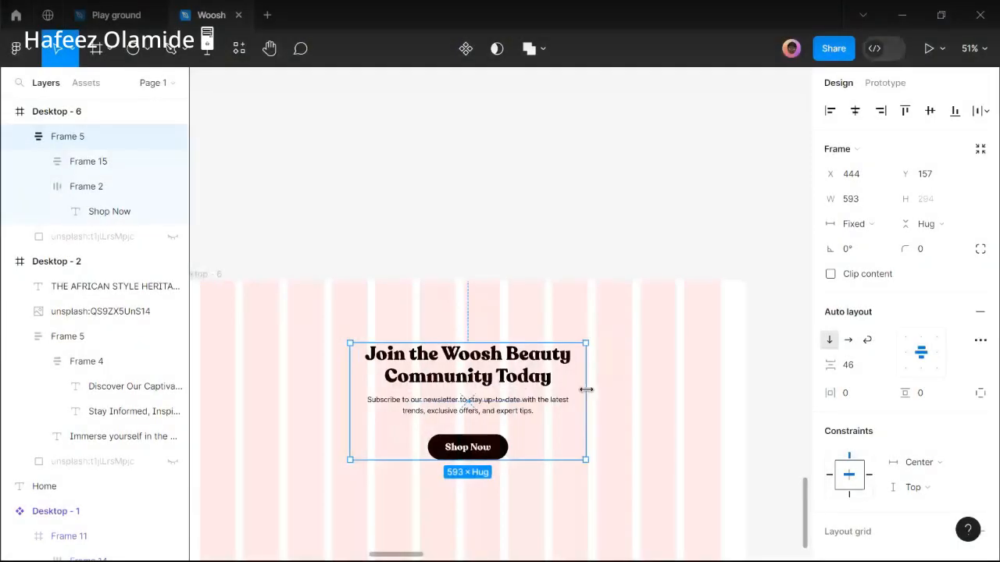
pyautogui.moveTo(350, 378); pyautogui.dragTo(333, 376)
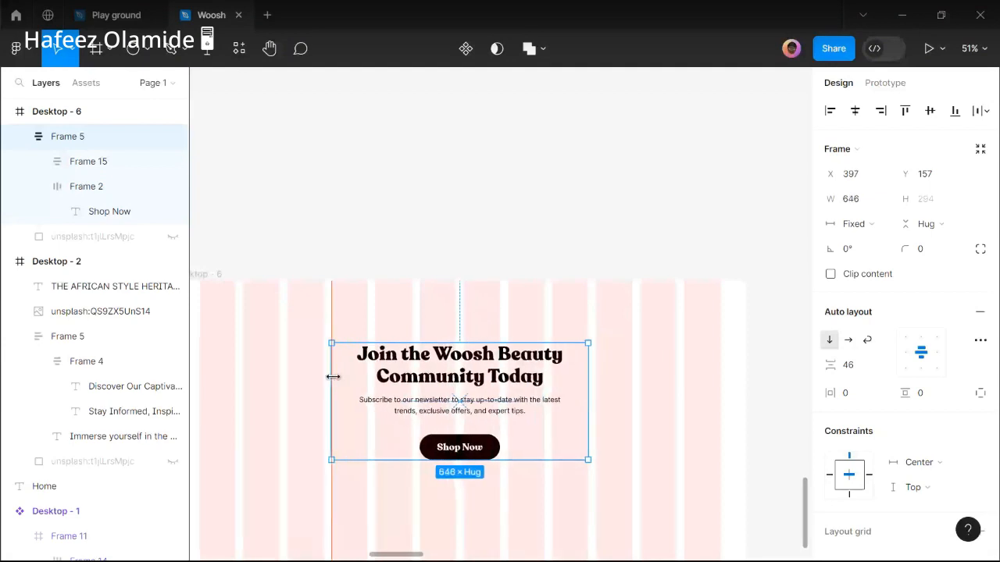
# Select the Shop Now label and copy 'Subscribe to Newsletter' from the copy doc.
pyautogui.doubleClick(478, 450)
pyautogui.press('Return')
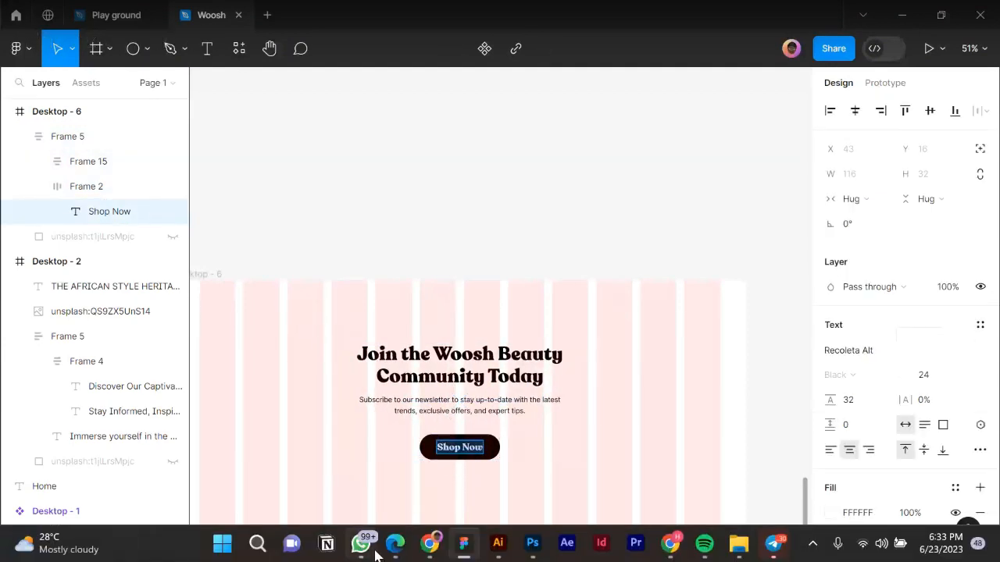
pyautogui.click(394, 544)
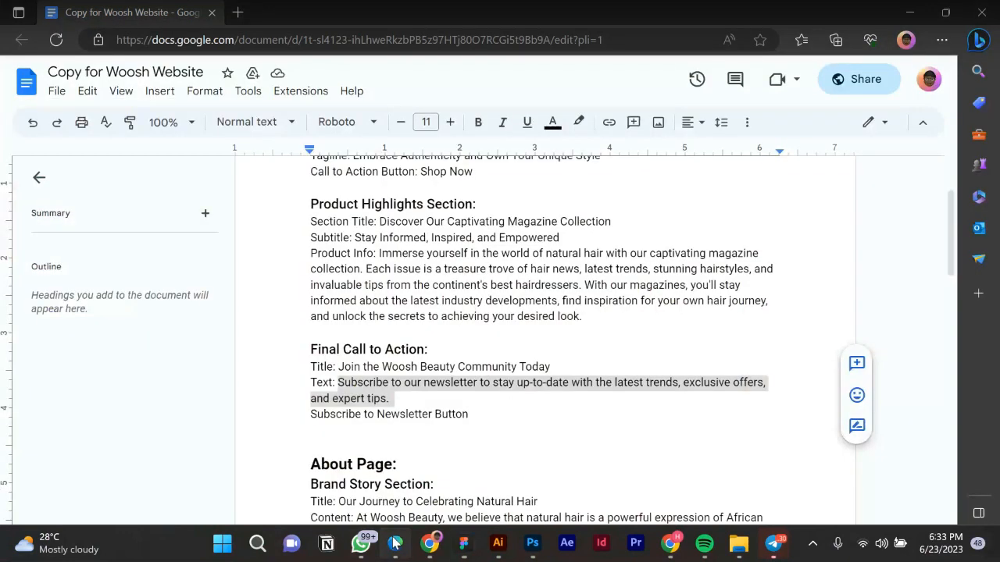
pyautogui.moveTo(313, 417); pyautogui.dragTo(435, 417)
pyautogui.hotkey('ctrl', 'c')
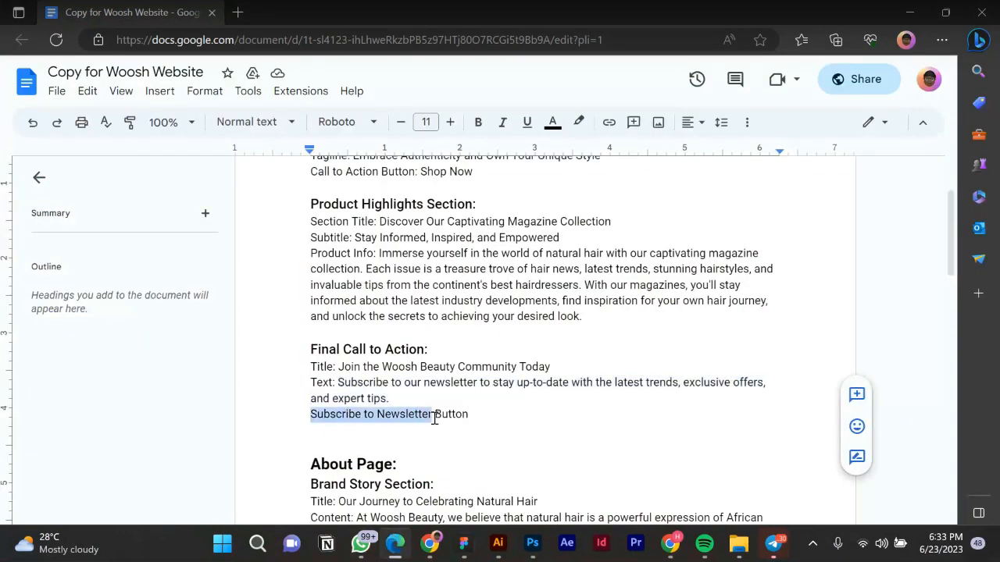
pyautogui.click(464, 547)
# Paste 'Subscribe to Newsletter' as the button label and set its width to fill.
pyautogui.hotkey('ctrl', 'v')
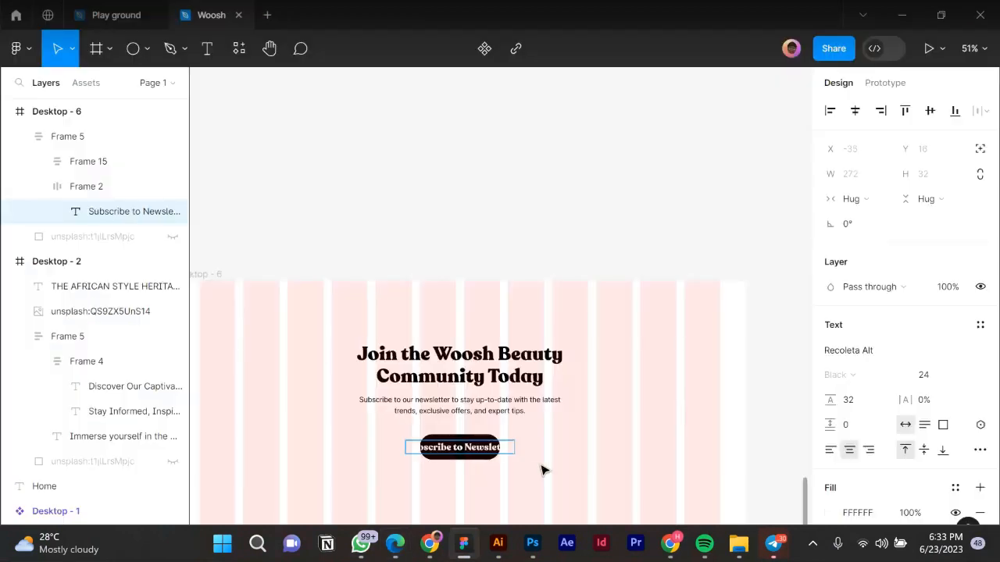
pyautogui.click(867, 205)
pyautogui.click(862, 218)
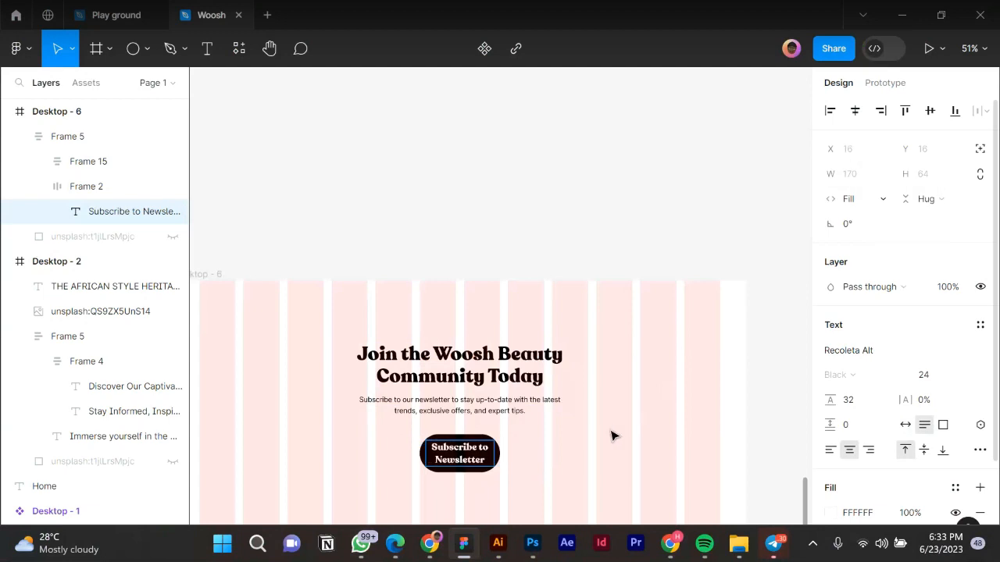
pyautogui.press('Escape')
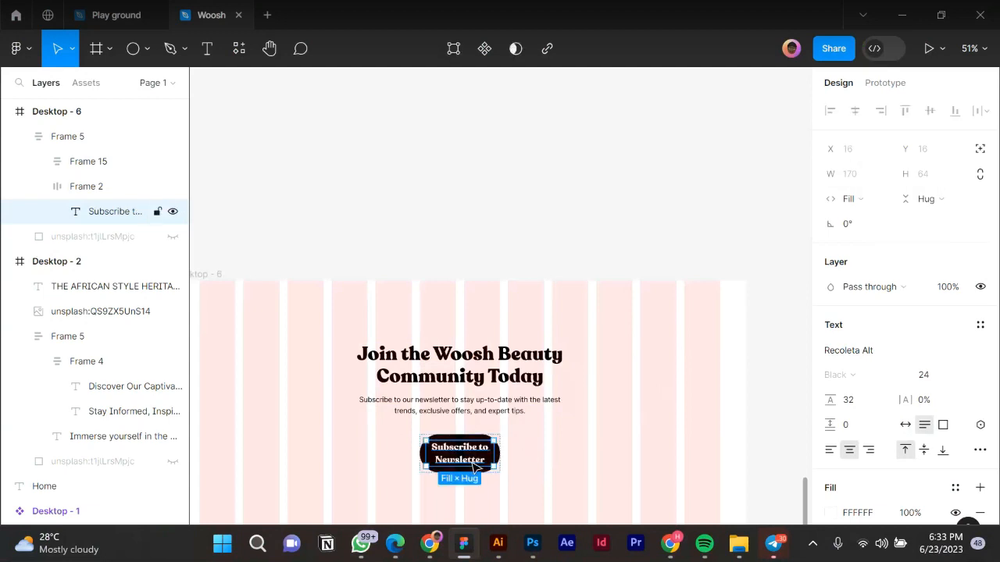
# Set the button frame to hug its label, undoing trial manual width changes.
pyautogui.click(600, 461)
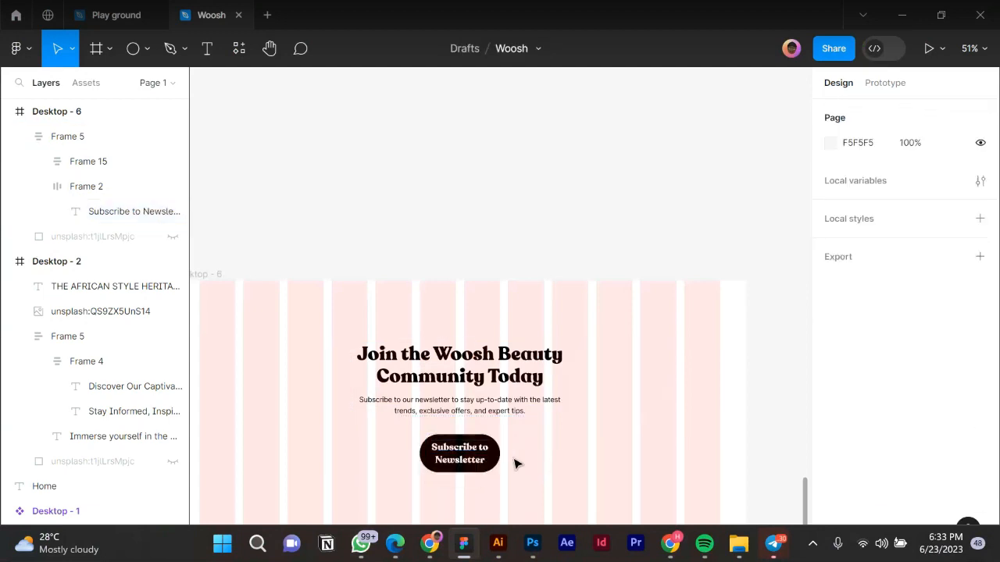
pyautogui.click(496, 457)
pyautogui.click(465, 461)
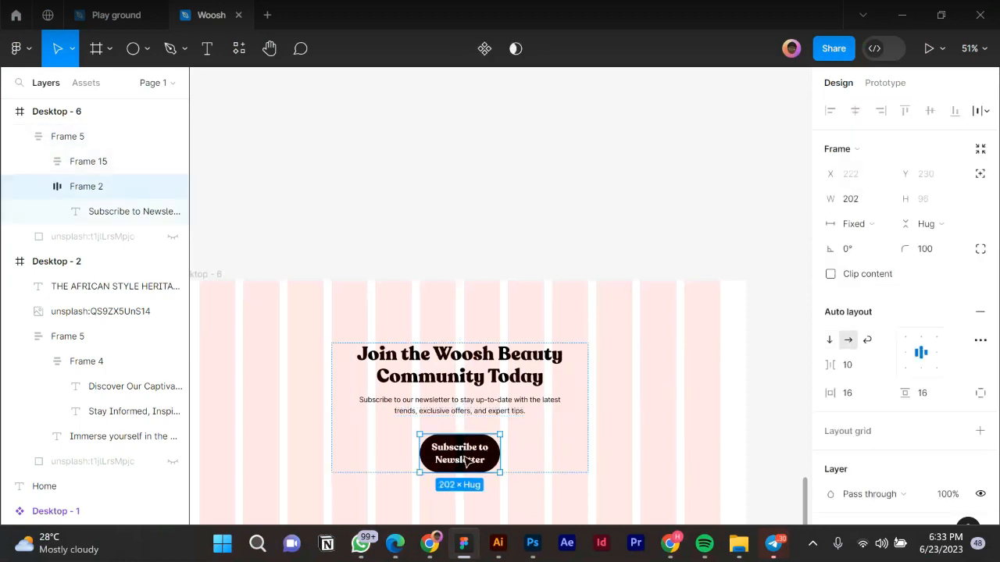
pyautogui.click(842, 226)
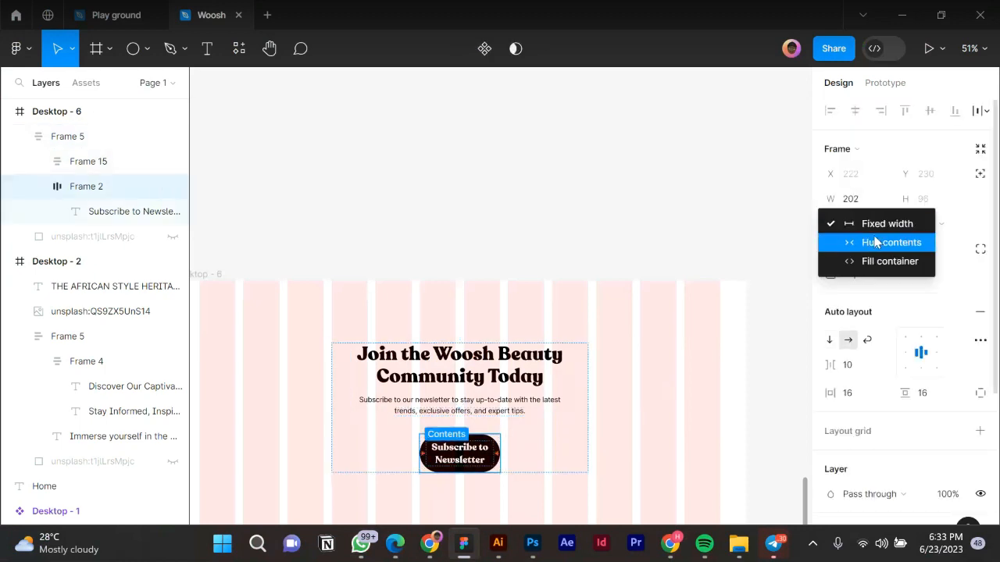
pyautogui.click(850, 250)
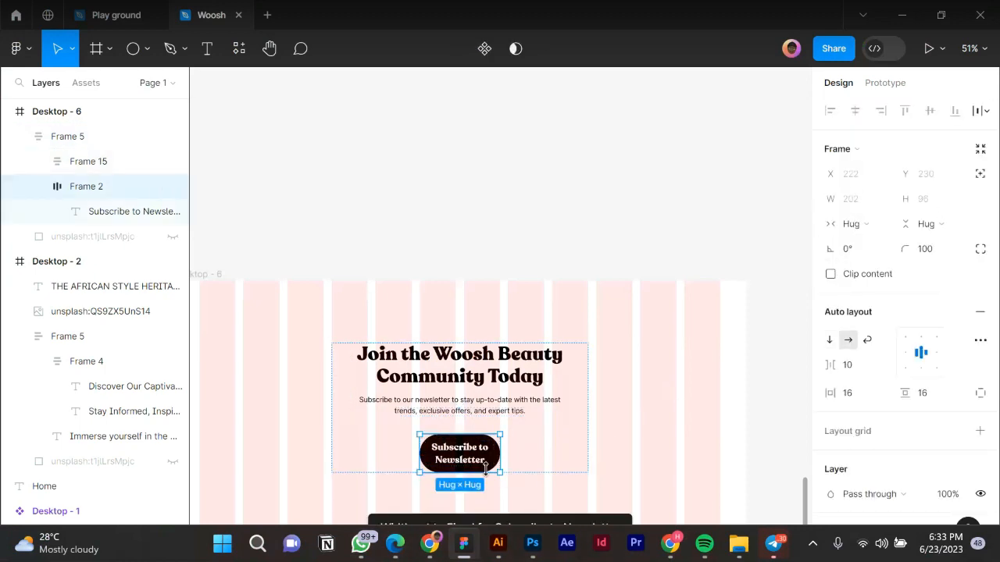
pyautogui.scroll(3, 492, 472)
pyautogui.moveTo(517, 446); pyautogui.dragTo(534, 452)
pyautogui.hotkey('ctrl', 'z')
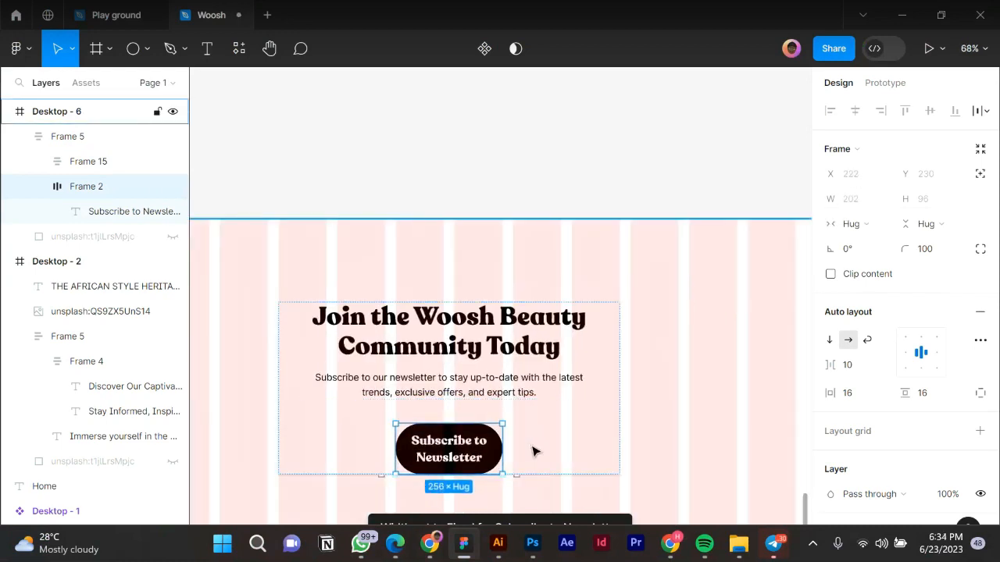
pyautogui.hotkey('ctrl', 'z')
pyautogui.moveTo(504, 440); pyautogui.dragTo(554, 442)
pyautogui.hotkey('ctrl', 'z')
# Set the button label's width to Hug contents.
pyautogui.keyDown('ctrl'); pyautogui.click(432, 444); pyautogui.keyUp('ctrl')
pyautogui.click(864, 222)
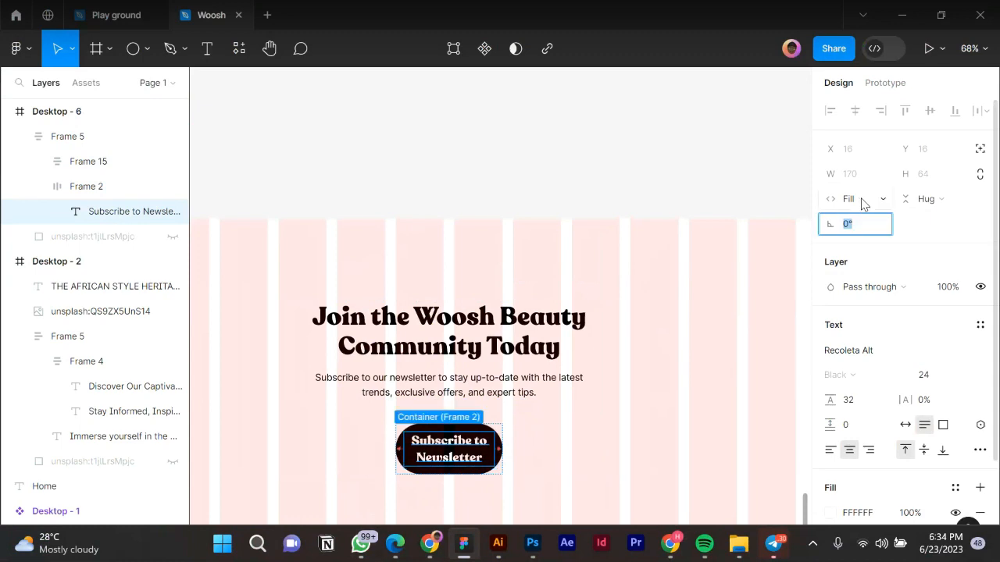
pyautogui.click(862, 201)
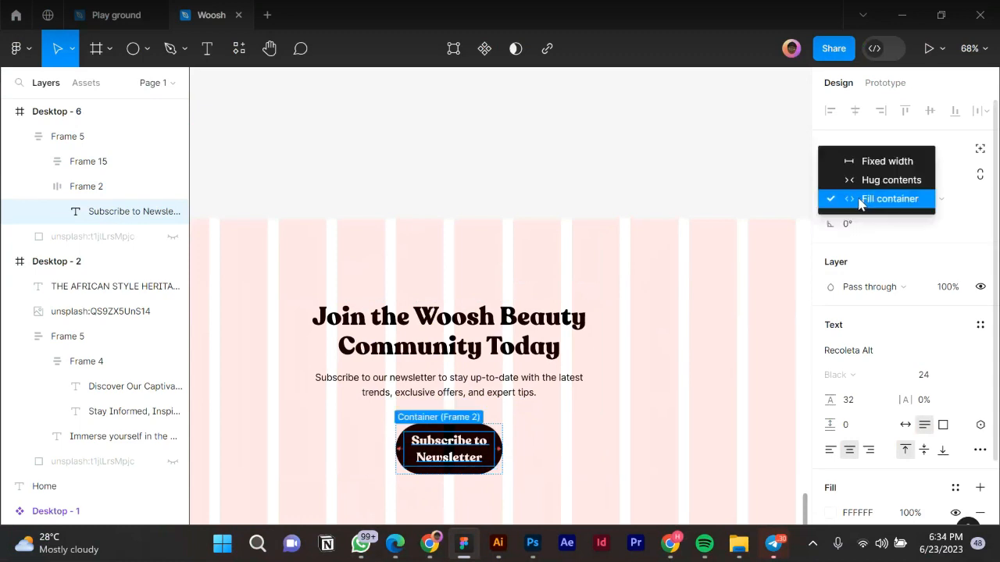
pyautogui.click(877, 180)
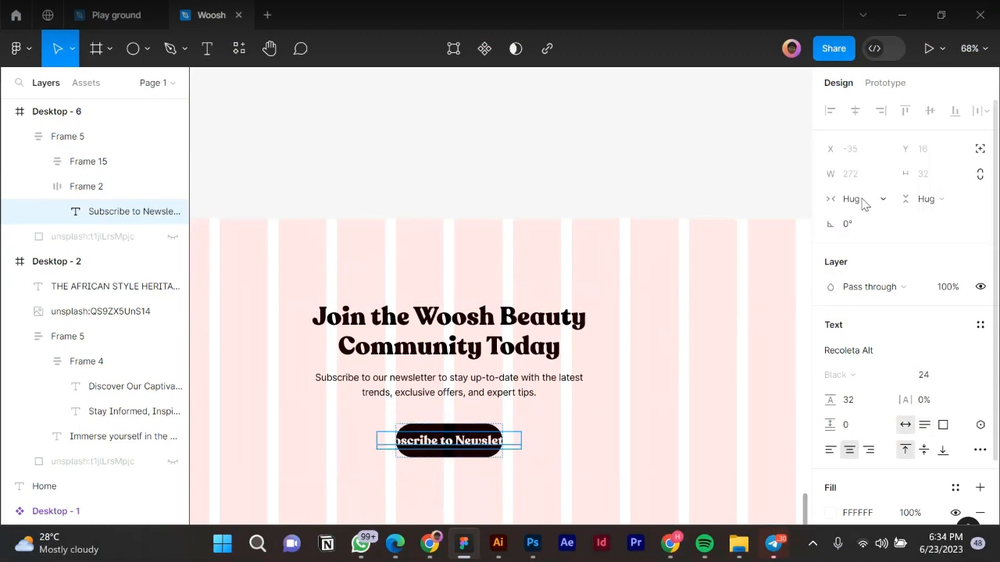
pyautogui.press('Escape')
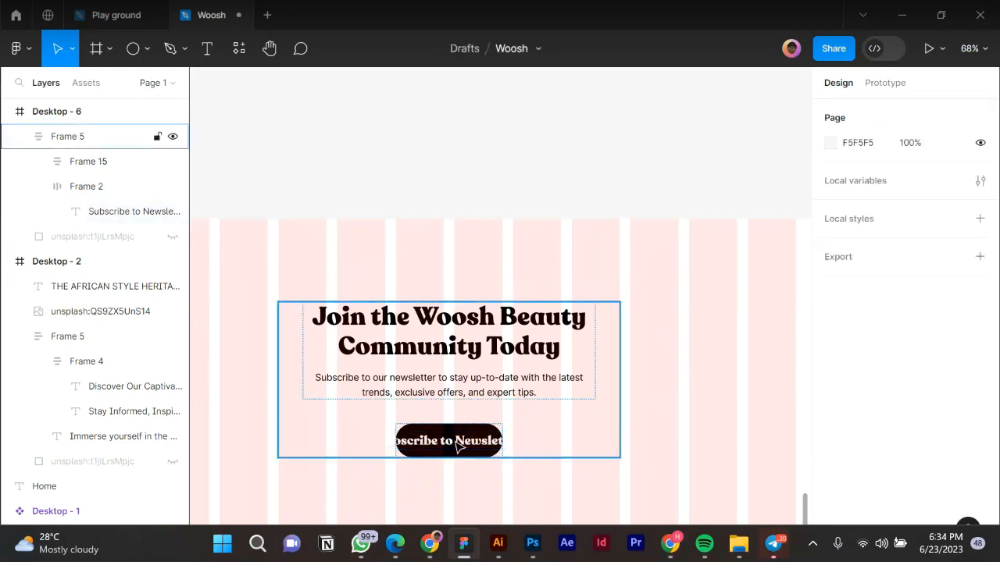
# Set the Subscribe button Frame 2's width to Hug contents.
pyautogui.click(459, 445)
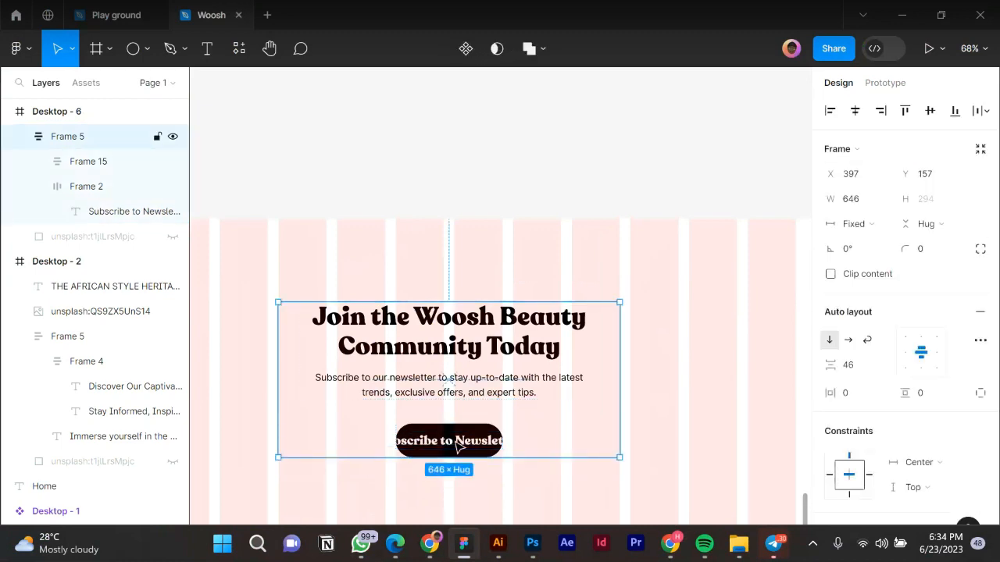
pyautogui.click(460, 446)
pyautogui.click(460, 447)
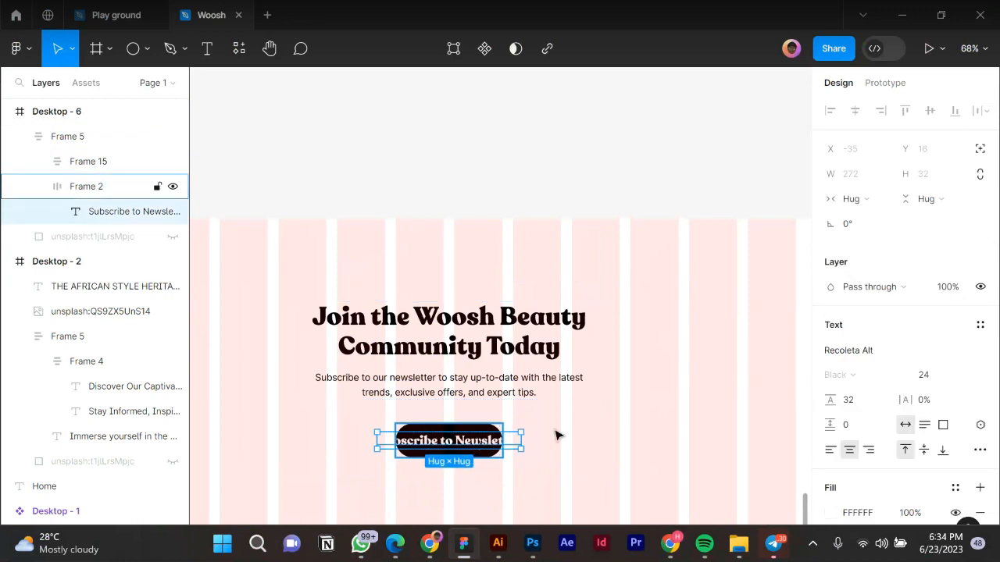
pyautogui.press('Escape')
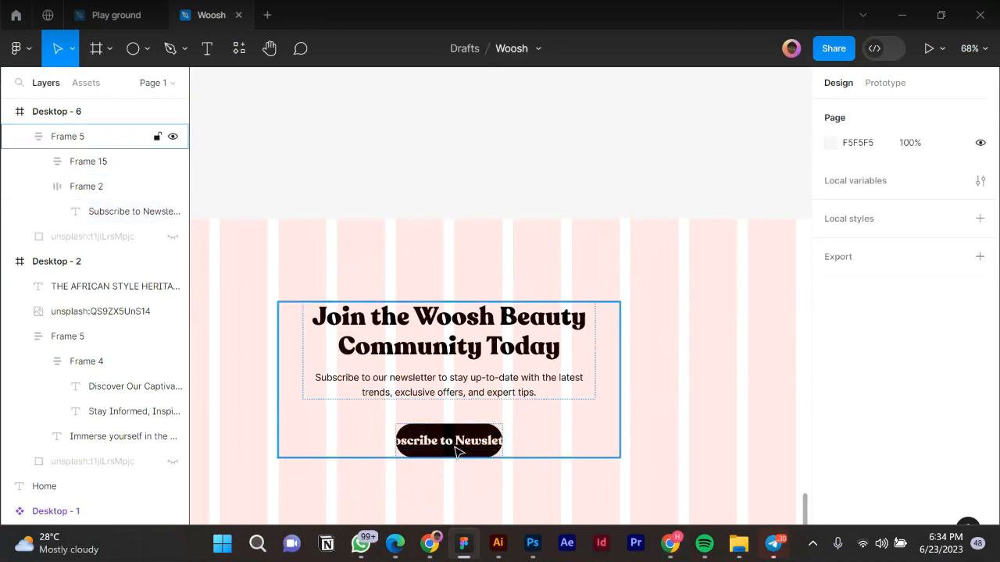
pyautogui.click(457, 452)
pyautogui.click(458, 452)
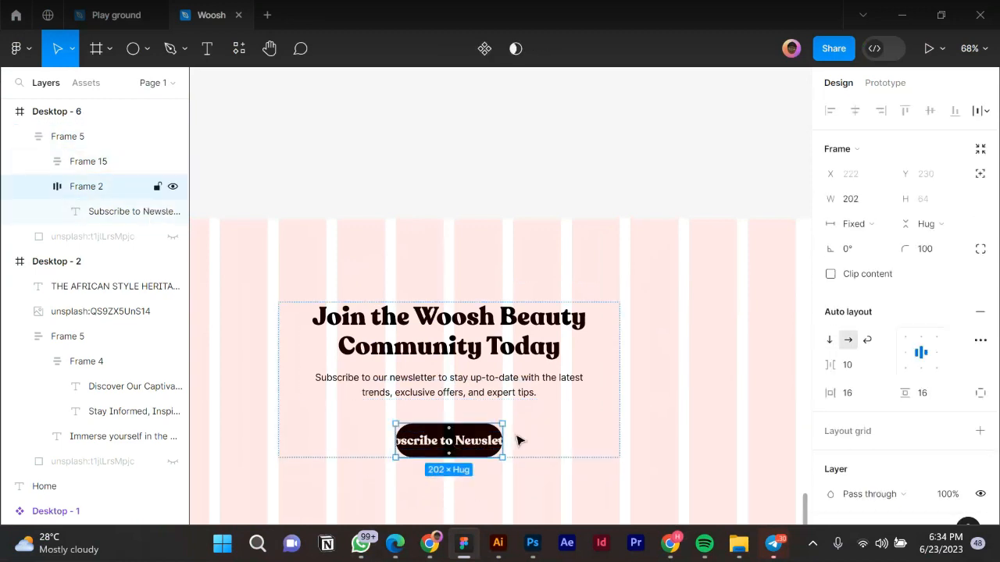
pyautogui.click(855, 224)
pyautogui.click(867, 243)
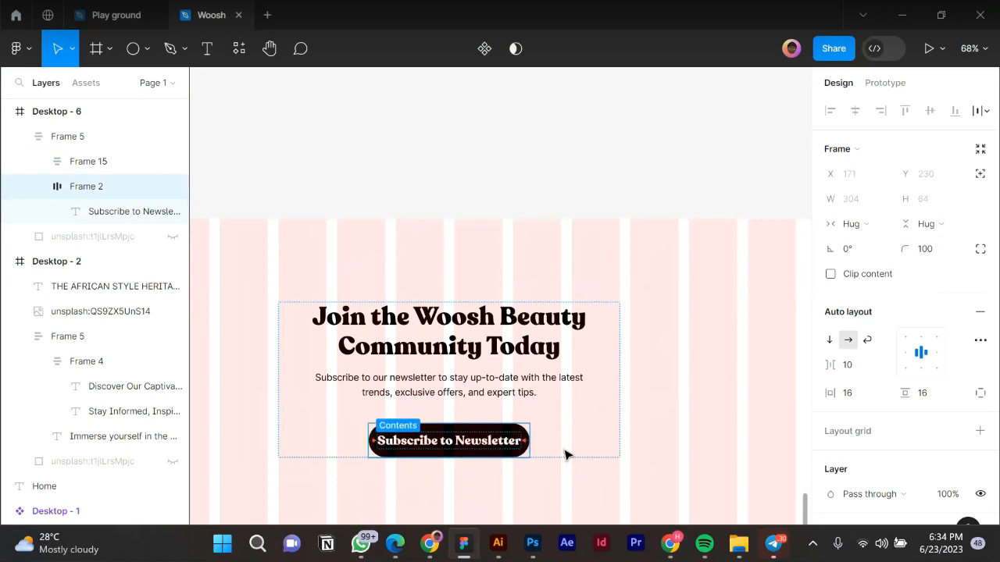
pyautogui.click(500, 479)
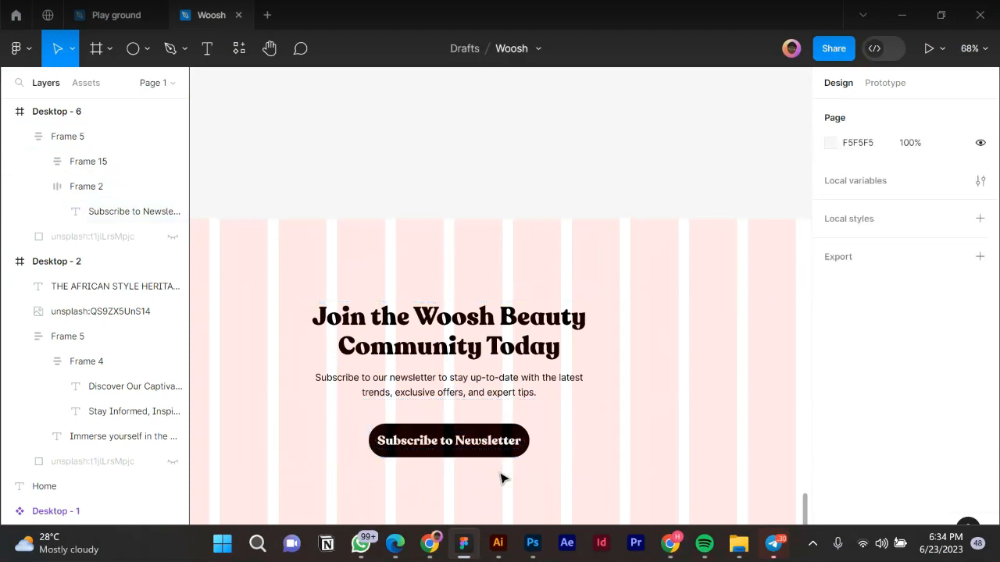
# Give the Subscribe to Newsletter button Frame 2 a horizontal padding of 24.
pyautogui.scroll(-2, 500, 476)
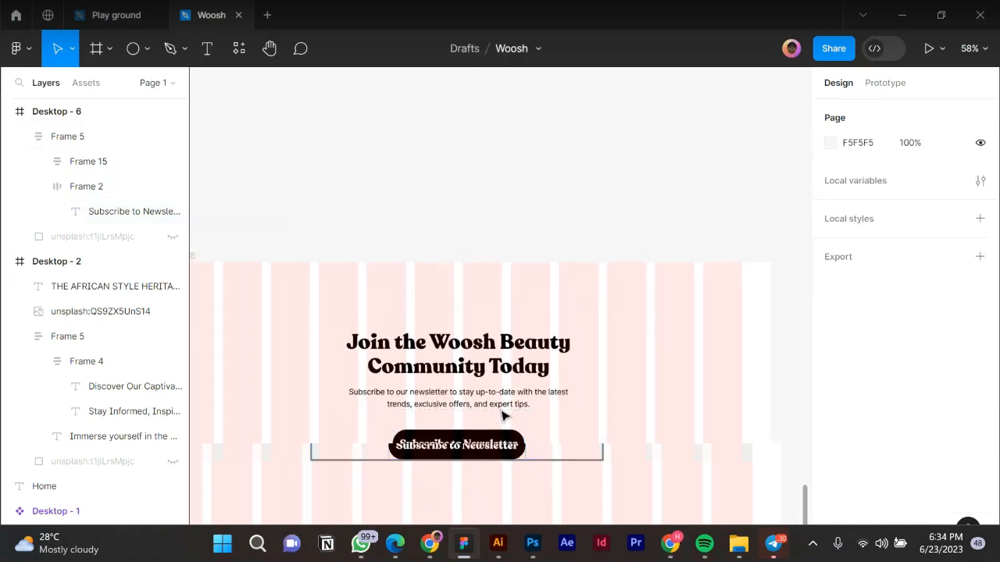
pyautogui.scroll(-5, 503, 413)
pyautogui.click(494, 399)
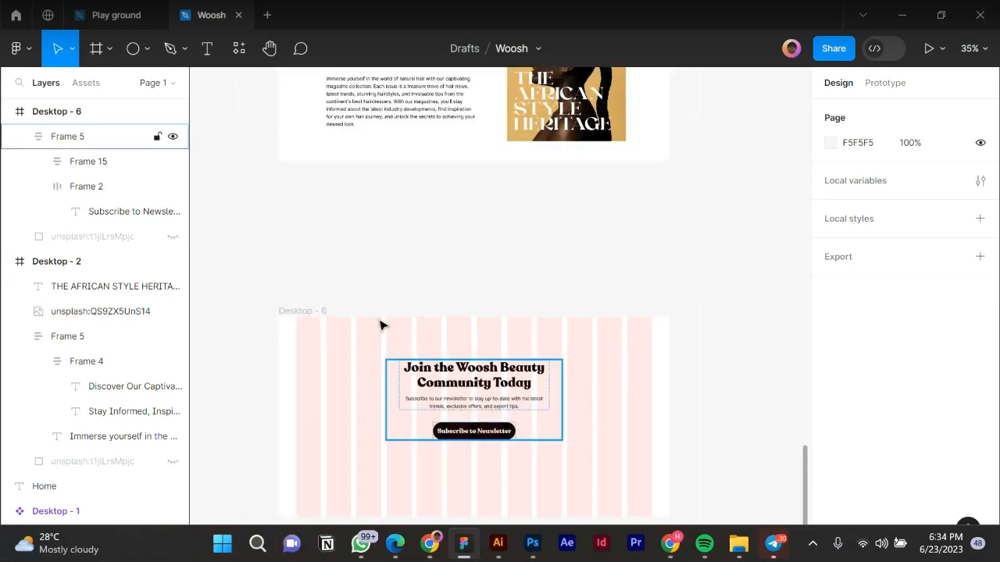
pyautogui.keyDown('alt'); pyautogui.click(322, 314); pyautogui.keyUp('alt')
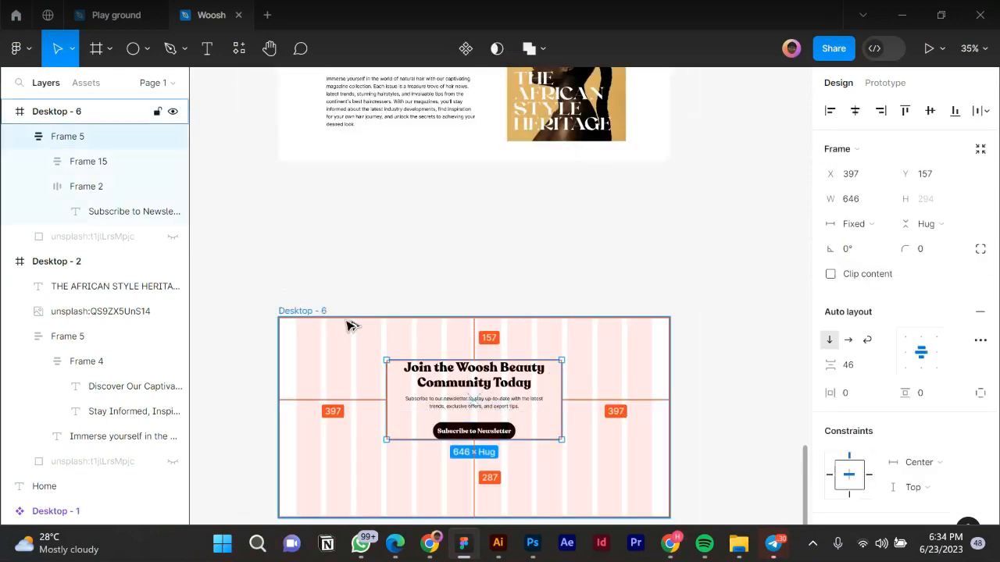
pyautogui.press('Escape')
pyautogui.click(478, 396)
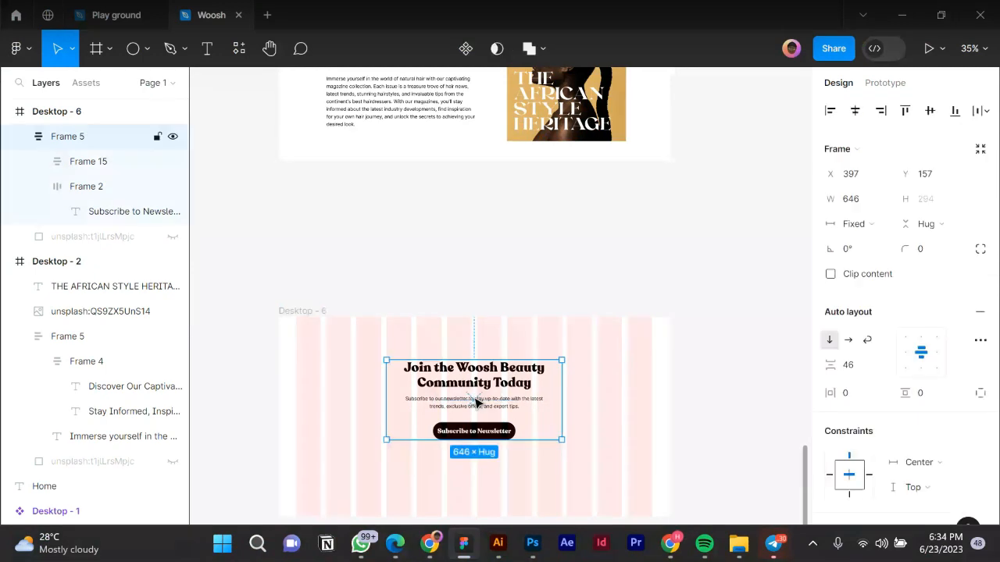
pyautogui.click(476, 433)
pyautogui.click(474, 435)
pyautogui.click(493, 438)
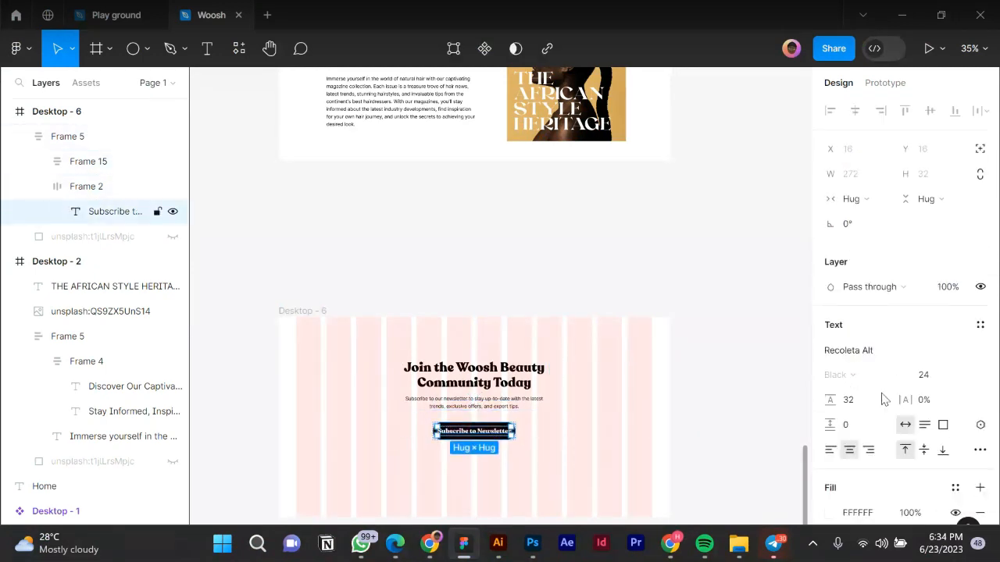
pyautogui.click(476, 458)
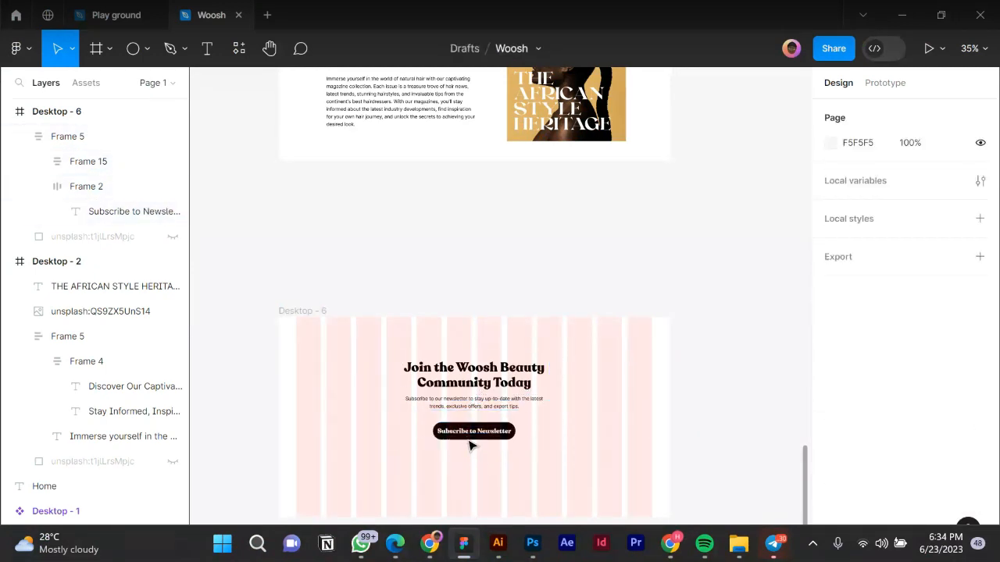
pyautogui.click(469, 442)
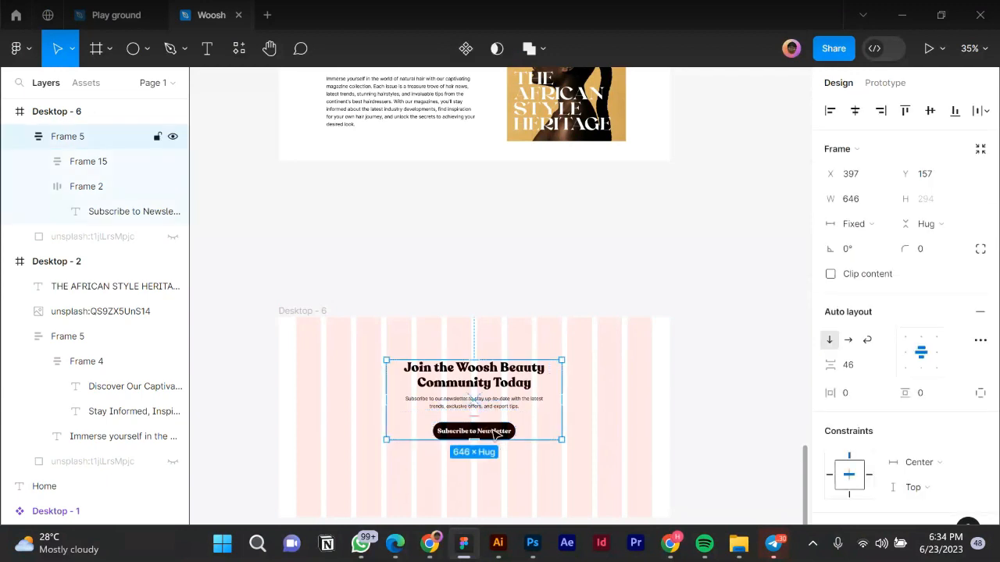
pyautogui.click(494, 435)
pyautogui.click(855, 394)
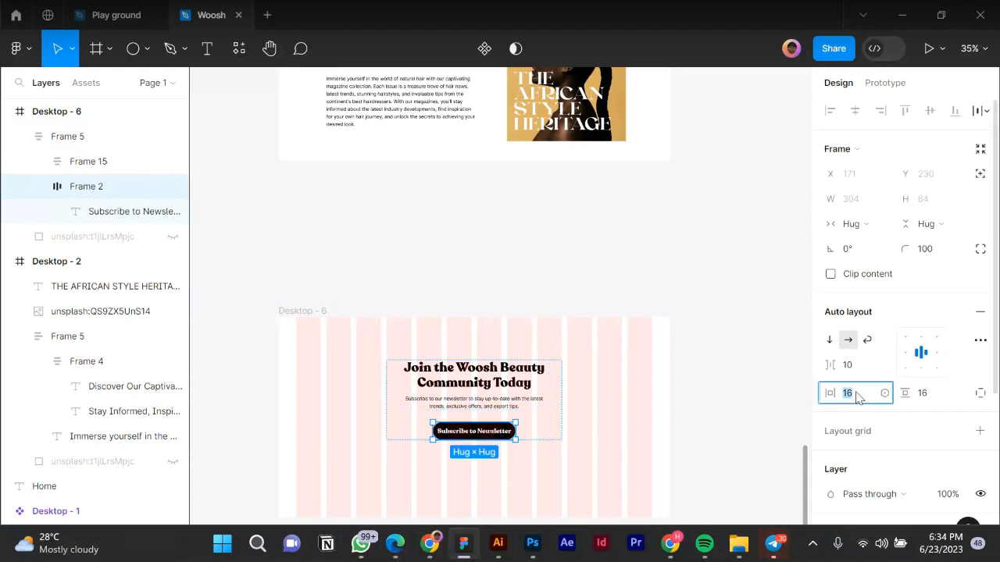
pyautogui.write('24')
pyautogui.press('Return')
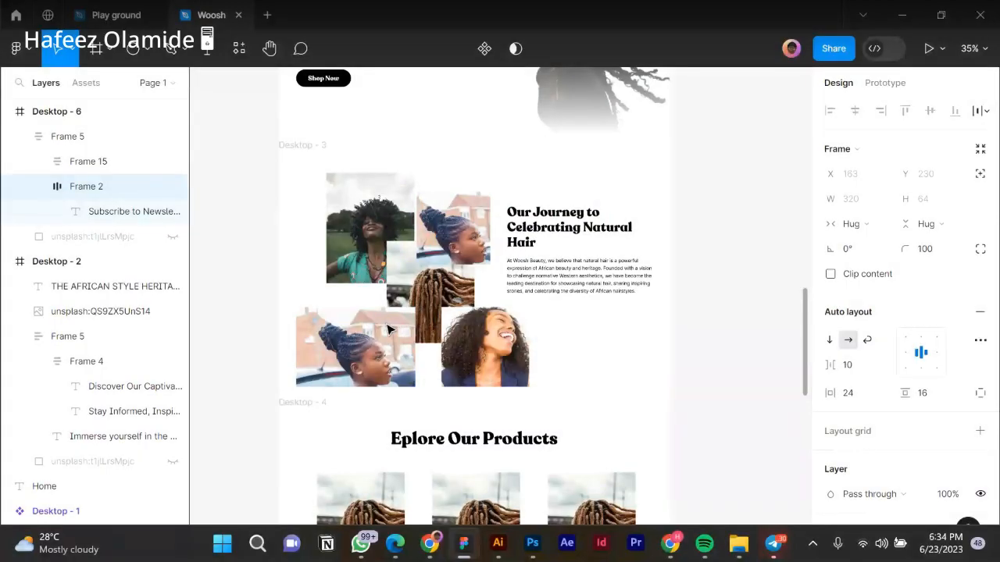
pyautogui.scroll(3, 332, 235)
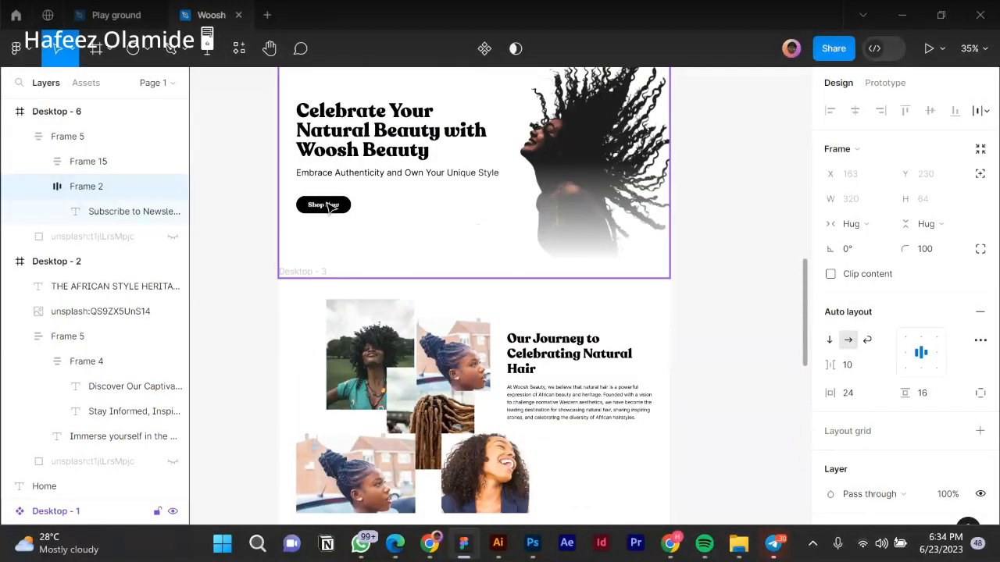
# Set the hero Shop Now button's horizontal padding to 24.
pyautogui.click(330, 207)
pyautogui.doubleClick(330, 207)
pyautogui.doubleClick(329, 207)
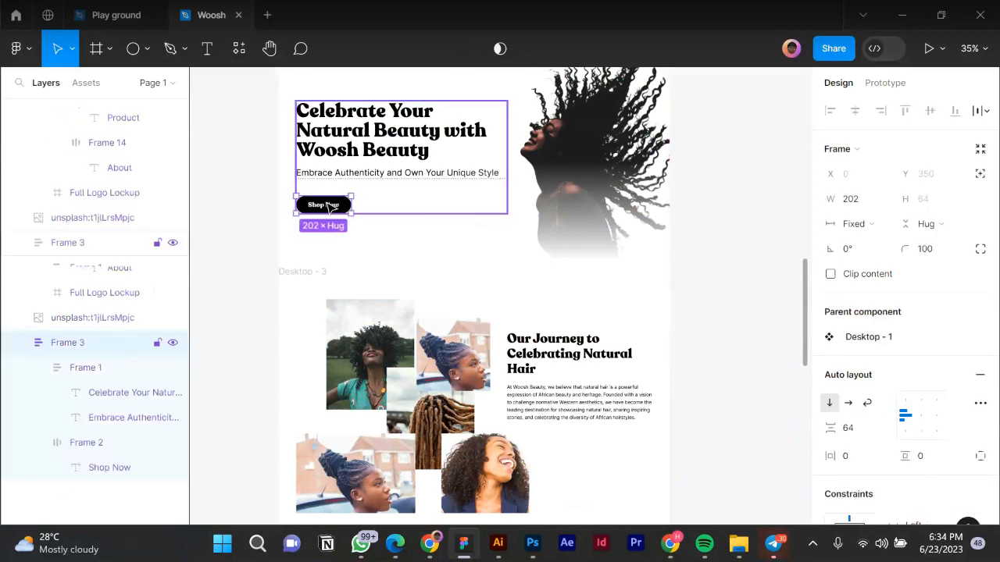
pyautogui.doubleClick(330, 207)
pyautogui.click(865, 459)
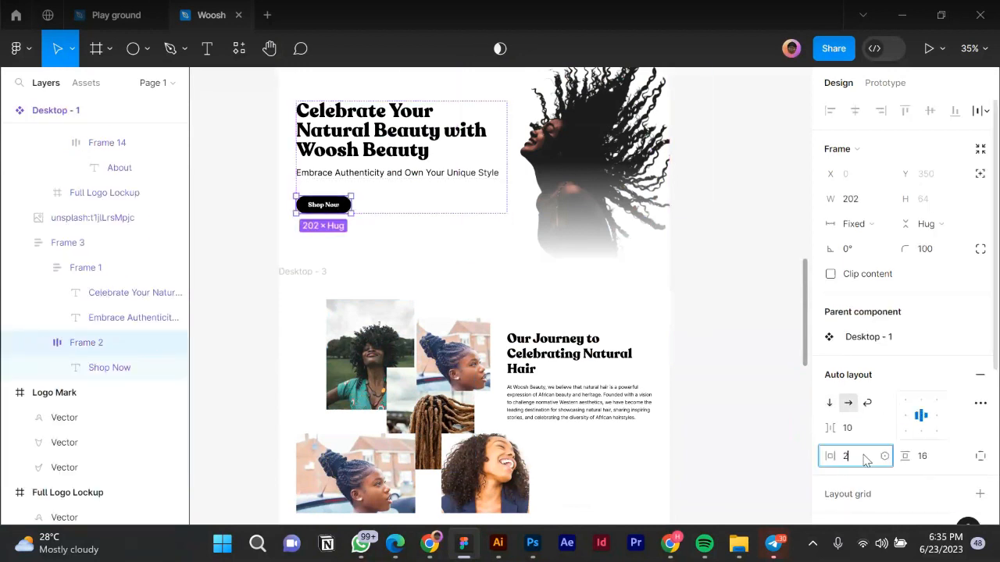
pyautogui.press('Return')
# Move the newsletter content block slightly higher within Desktop - 6.
pyautogui.scroll(-10, 464, 294)
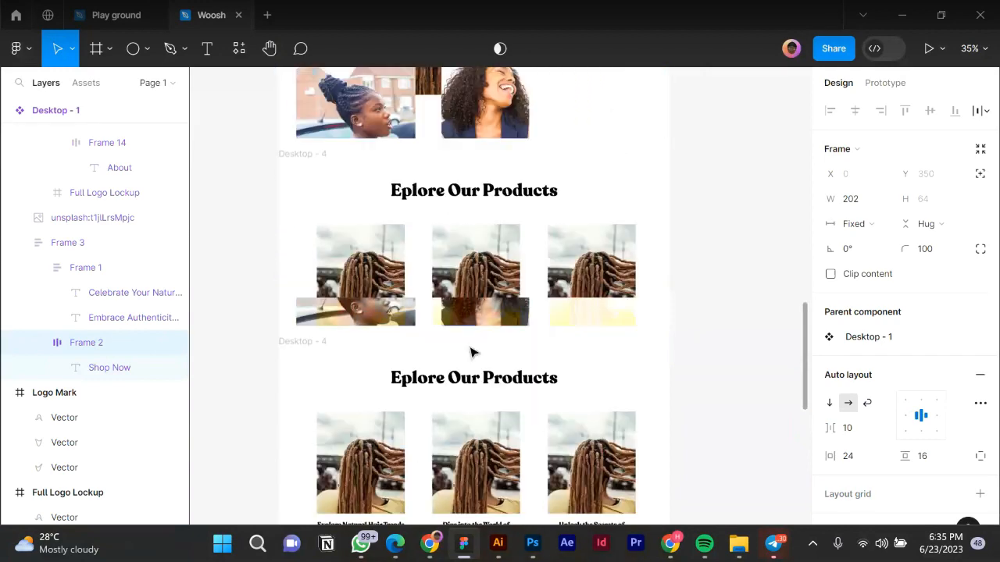
pyautogui.scroll(-4, 470, 351)
pyautogui.click(469, 351)
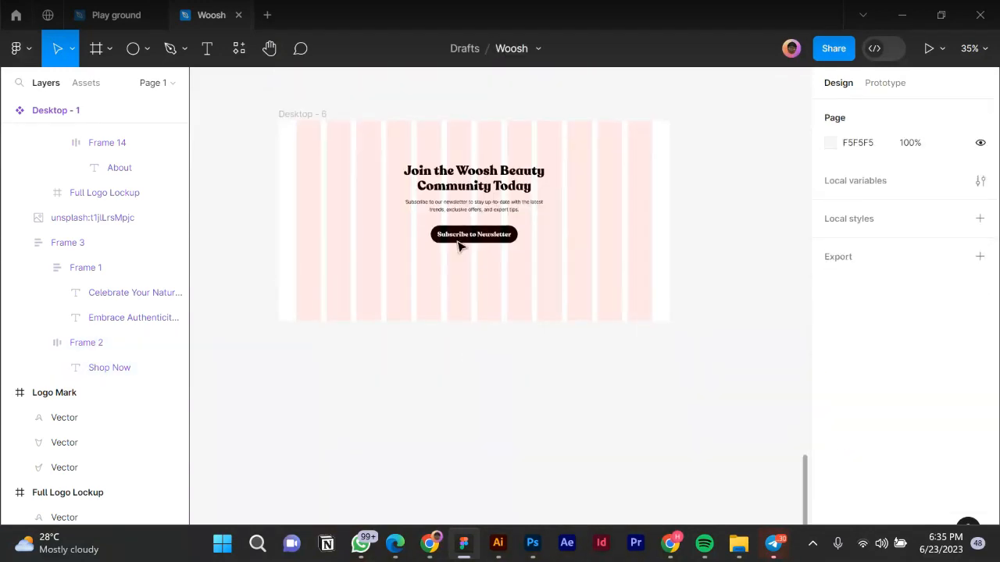
pyautogui.scroll(1, 459, 246)
pyautogui.click(502, 177)
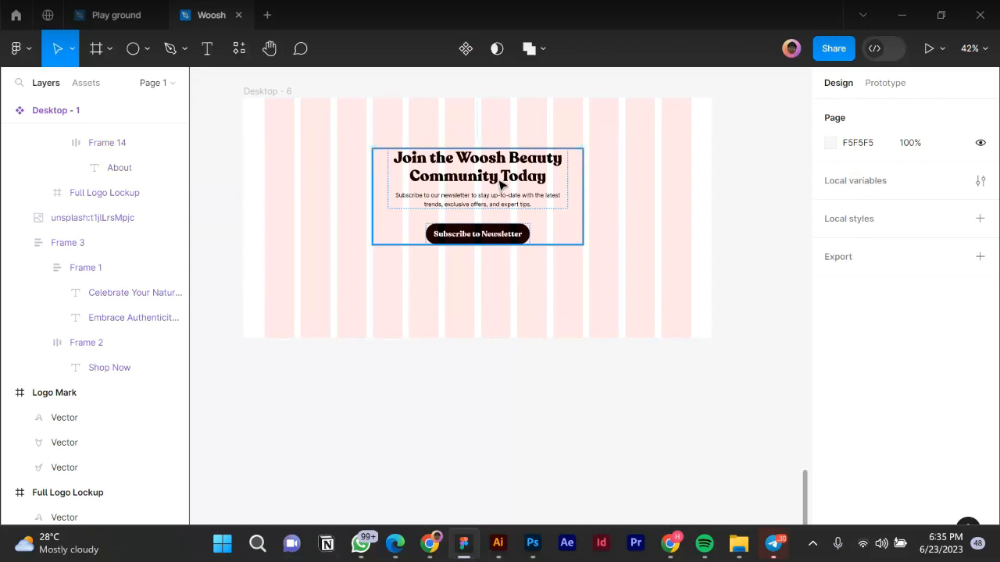
pyautogui.moveTo(502, 175); pyautogui.dragTo(501, 171)
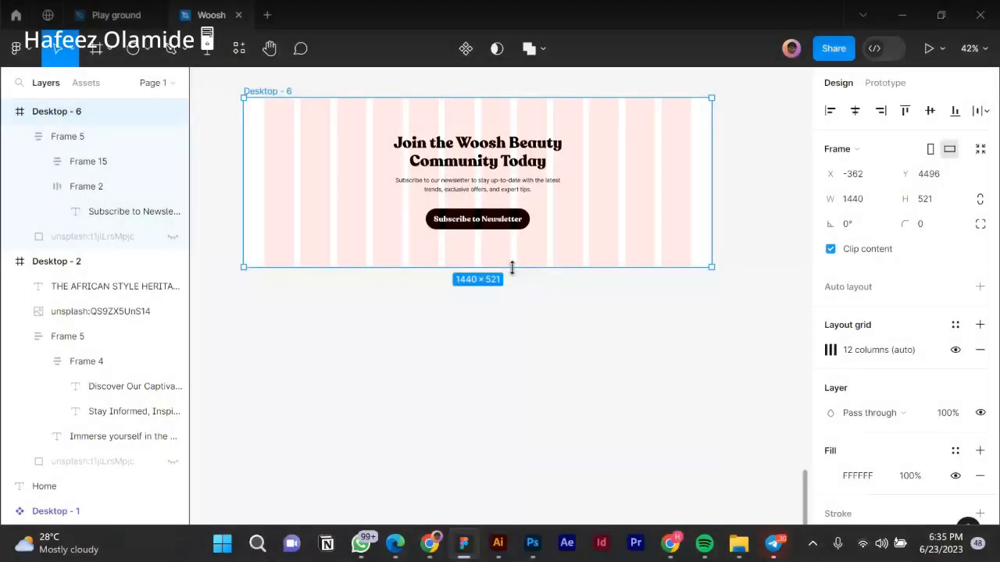
# Trim Desktop - 6 slightly, centre Frame 5 vertically, then nudge it up and back down.
pyautogui.moveTo(510, 265); pyautogui.dragTo(515, 257)
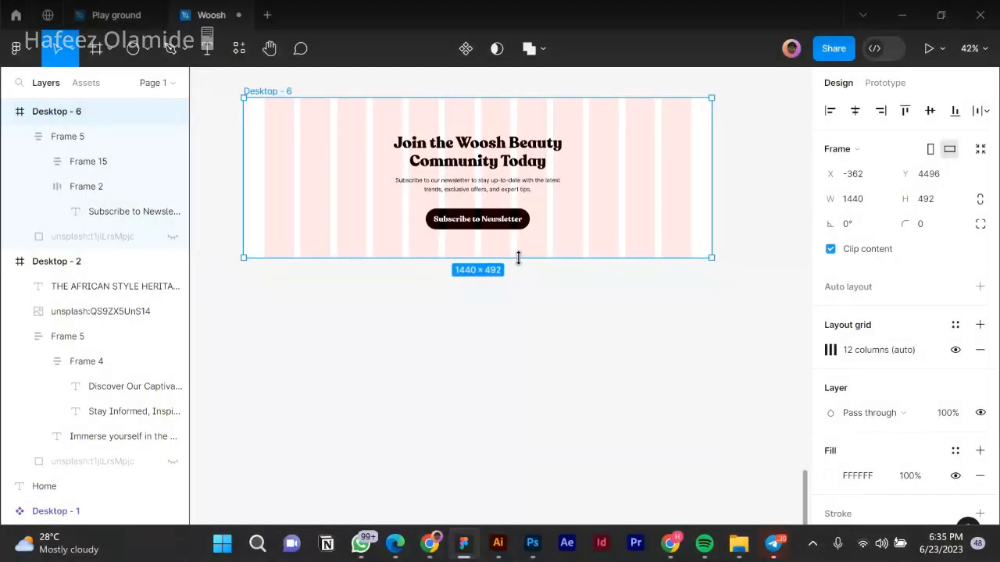
pyautogui.click(505, 180)
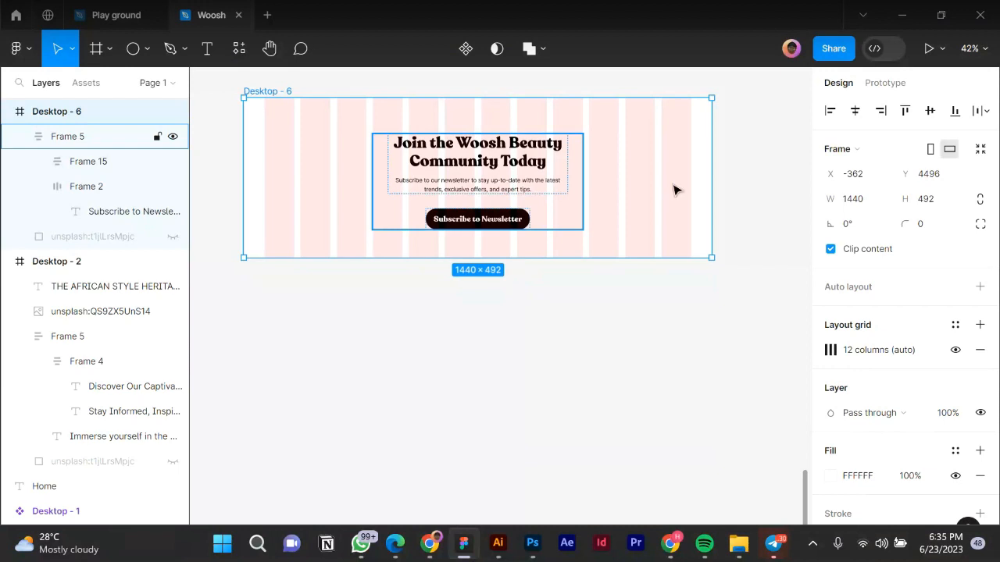
pyautogui.click(932, 111)
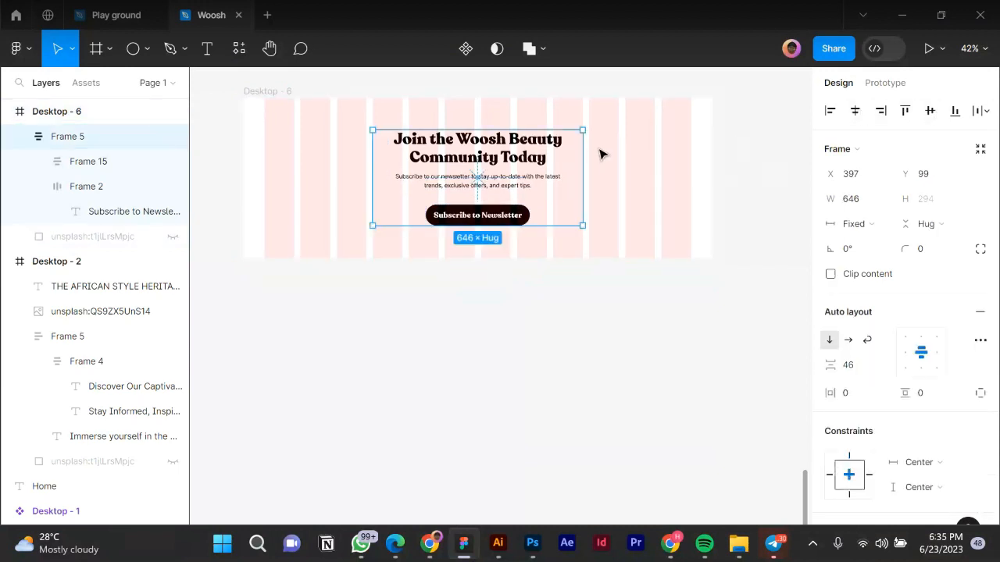
pyautogui.press('alt')
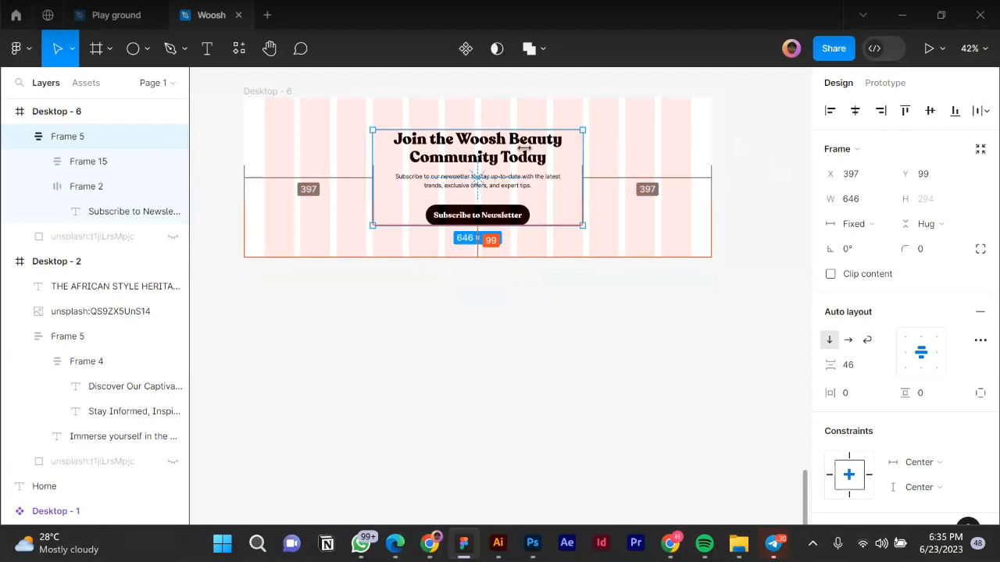
pyautogui.hotkey('shift', 'Up')
pyautogui.hotkey('shift', 'Up')
pyautogui.hotkey('shift', 'Up')
pyautogui.hotkey('shift', 'Up')
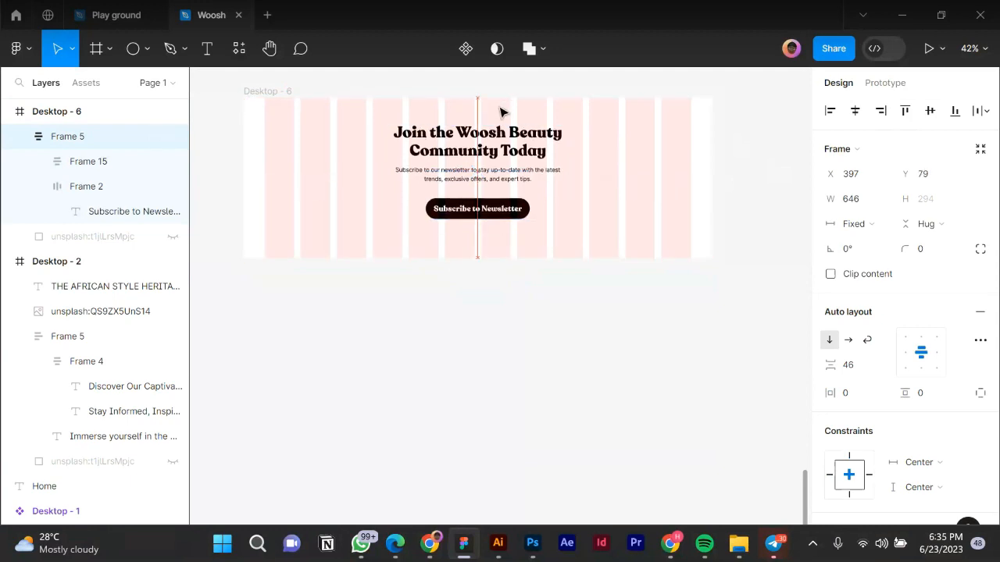
pyautogui.press('Down')
pyautogui.press('Down')
pyautogui.press('Down')
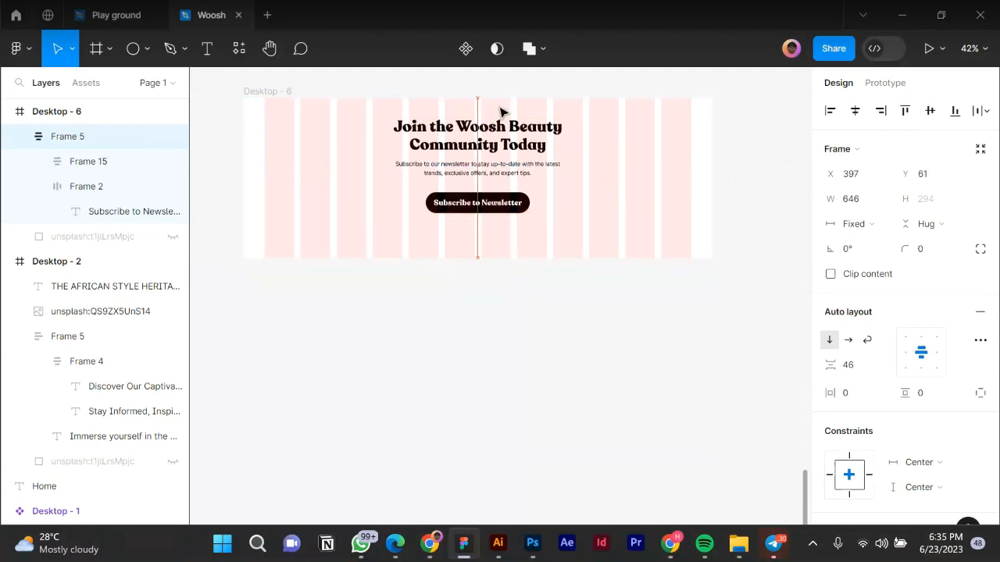
pyautogui.hotkey('shift', 'Down')
pyautogui.press('alt')
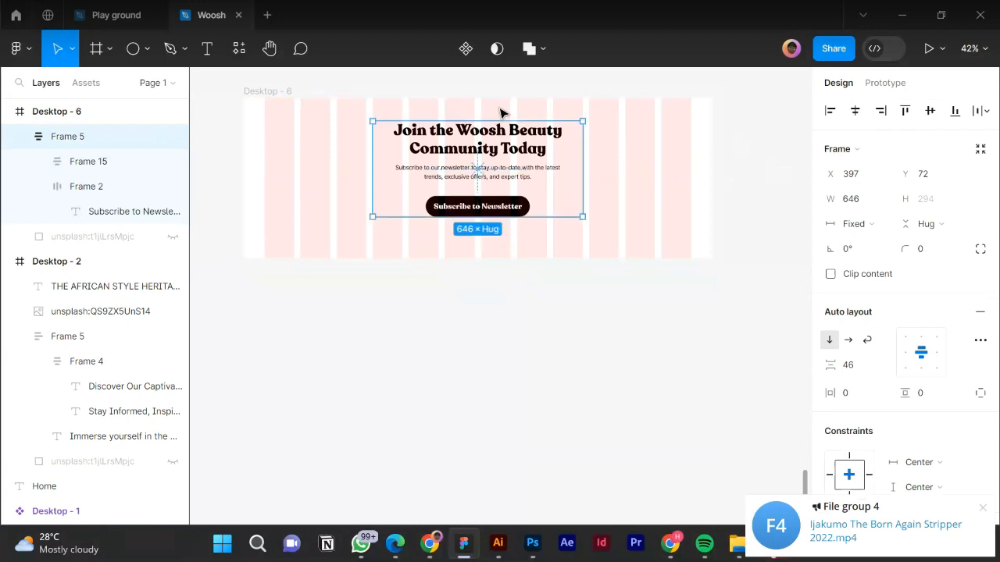
pyautogui.click(554, 263)
# Shorten Desktop - 6 to 425 tall and nudge Frame 5 up 10 px, then down 3 px.
pyautogui.scroll(2, 493, 254)
pyautogui.click(492, 254)
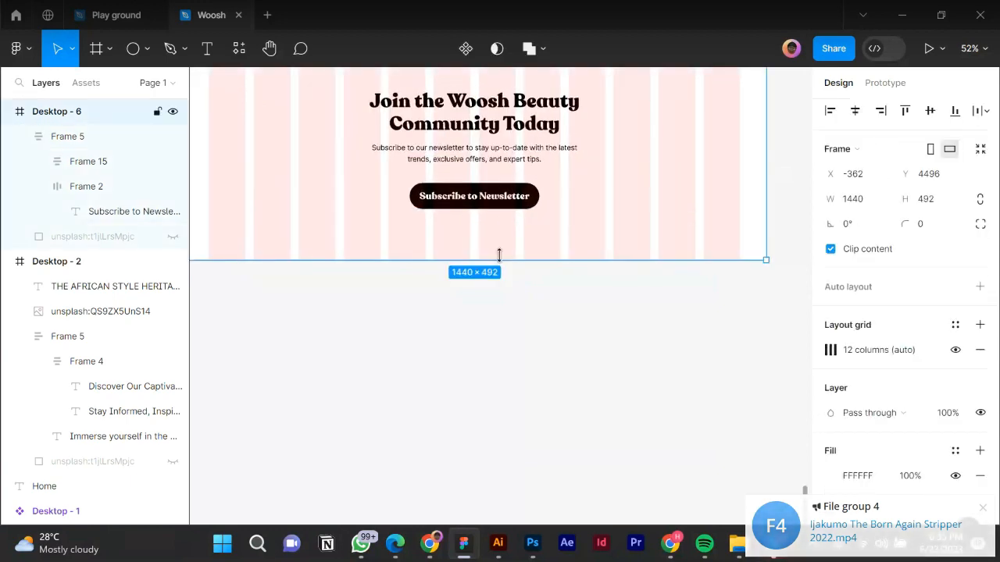
pyautogui.scroll(-1, 488, 289)
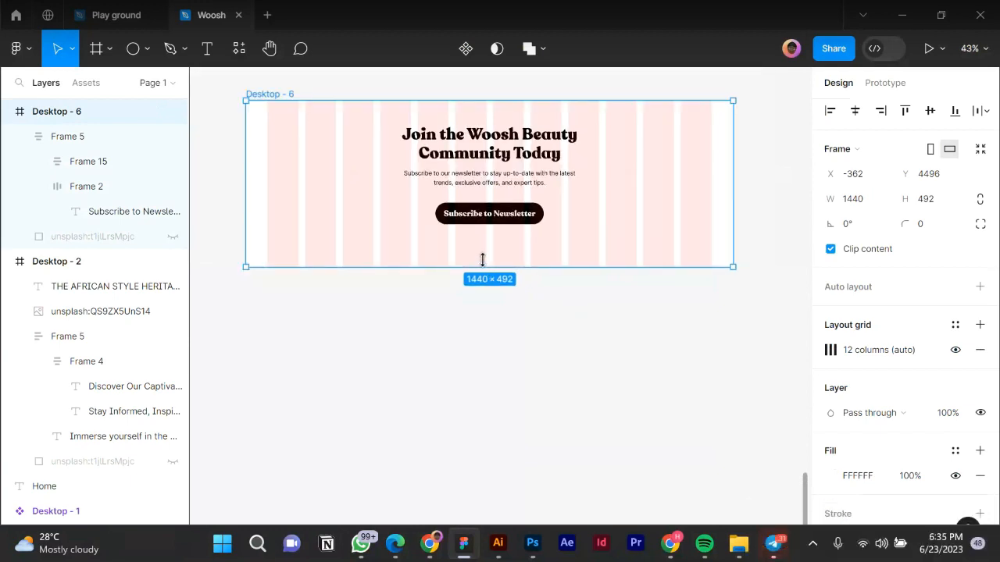
pyautogui.moveTo(482, 244); pyautogui.dragTo(482, 244)
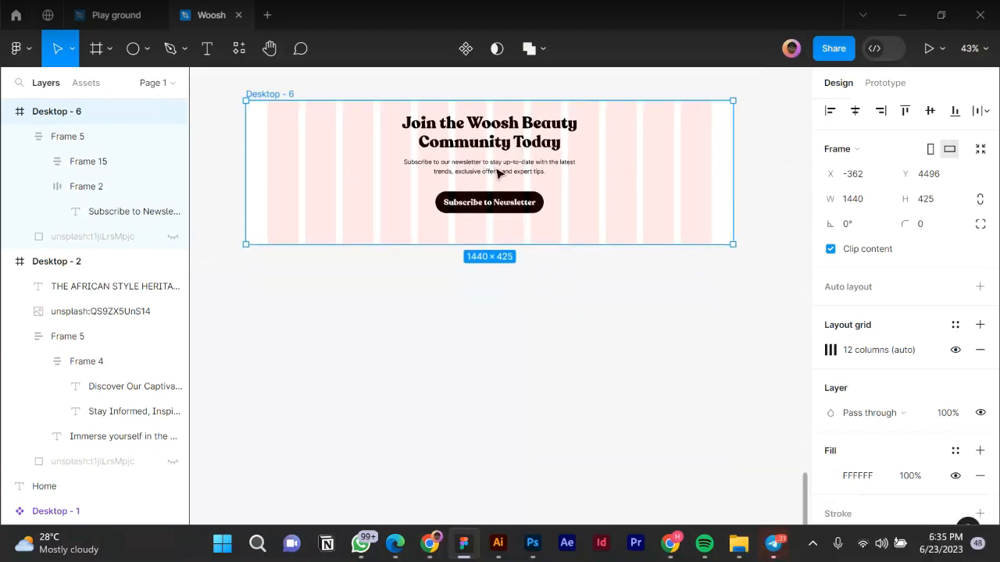
pyautogui.press('Return')
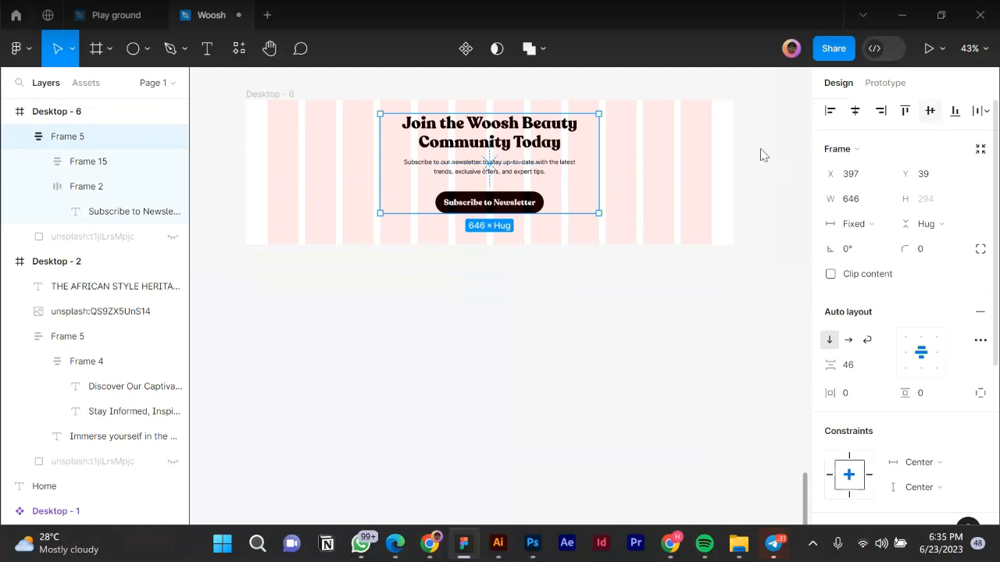
pyautogui.press('alt')
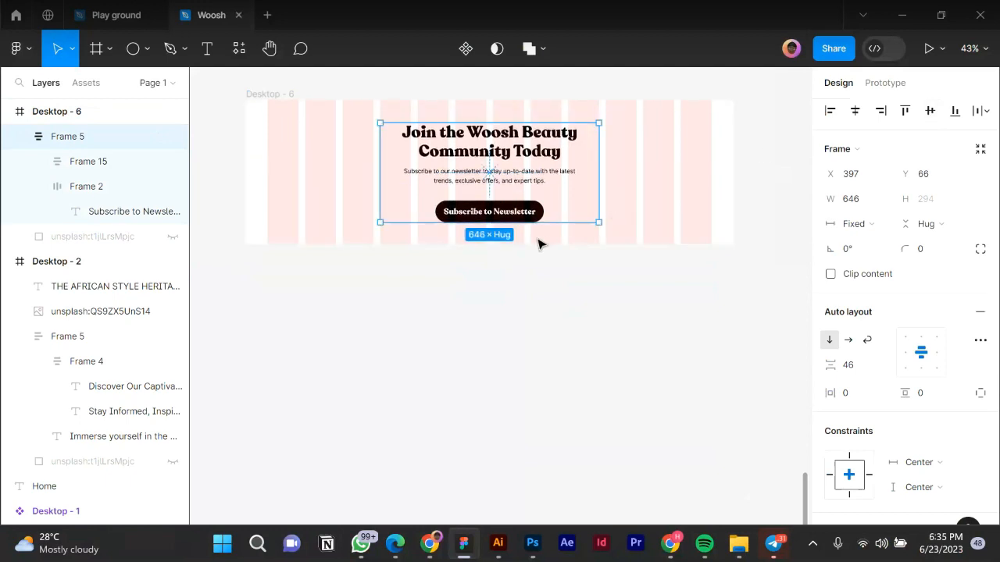
pyautogui.hotkey('shift', 'Up')
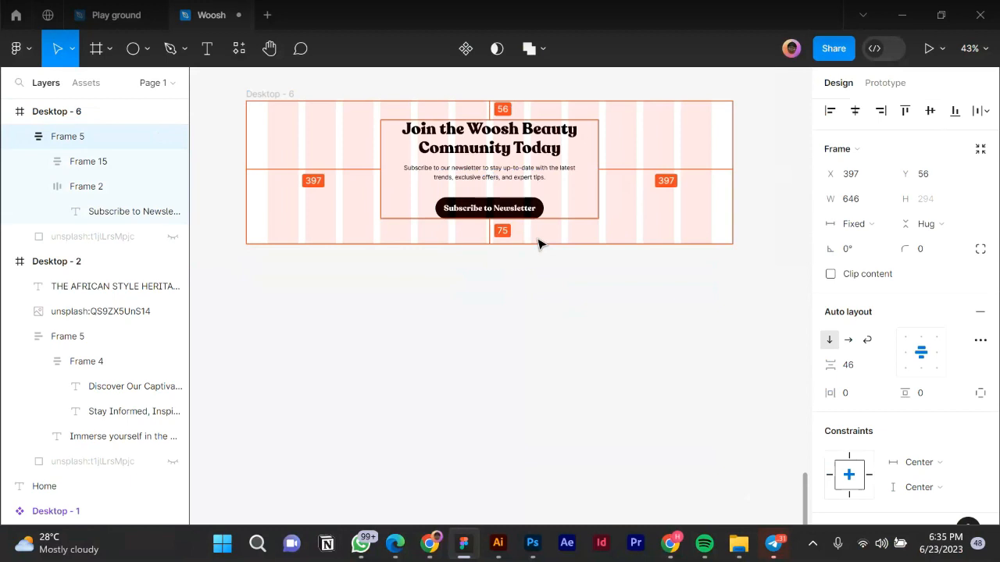
pyautogui.press('Down')
pyautogui.press('Down')
pyautogui.press('Down')
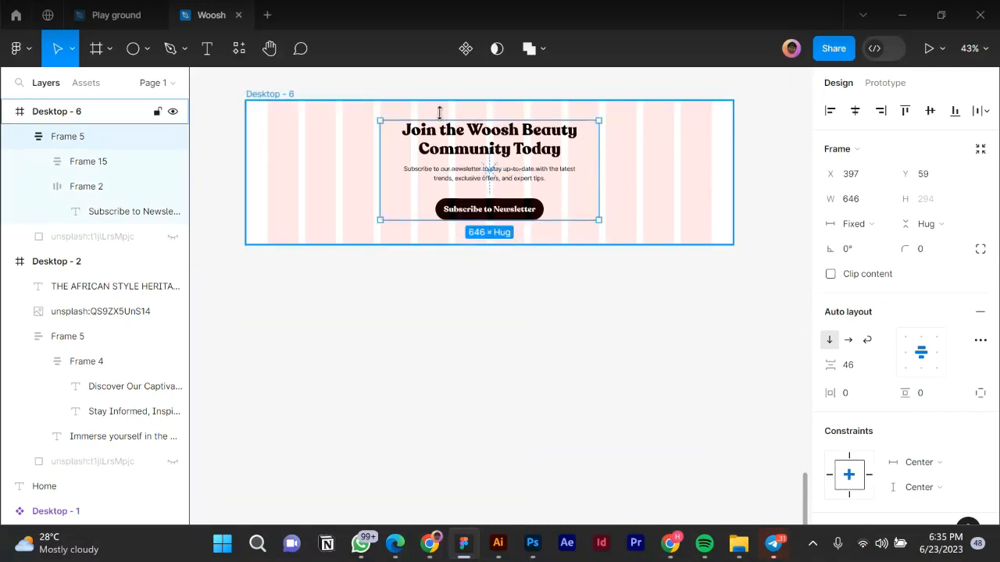
pyautogui.click(484, 99)
pyautogui.scroll(5, 482, 102)
# Raise Desktop - 6's top edge to 438 tall and align Frame 5 to its vertical centre.
pyautogui.scroll(-1, 482, 101)
pyautogui.moveTo(483, 103)
pyautogui.mouseDown()
pyautogui.moveTo(485, 85)
pyautogui.moveTo(482, 100)
pyautogui.mouseUp()
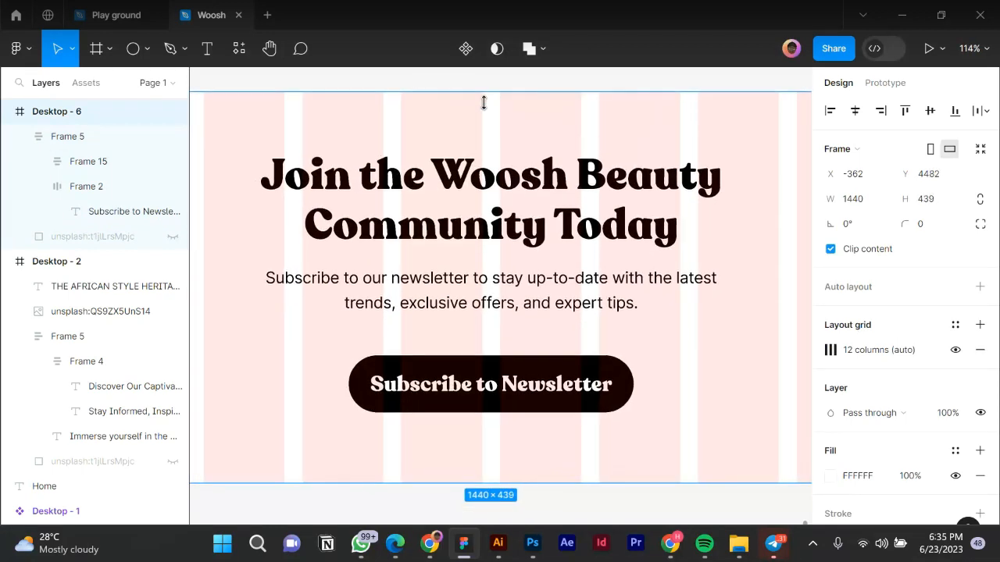
pyautogui.click(476, 174)
pyautogui.click(487, 139)
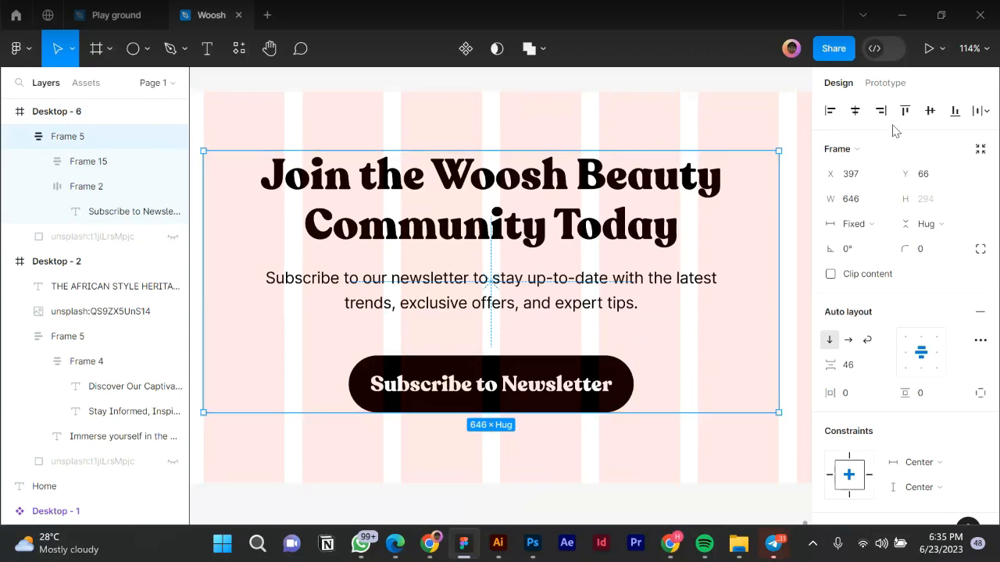
pyautogui.click(930, 110)
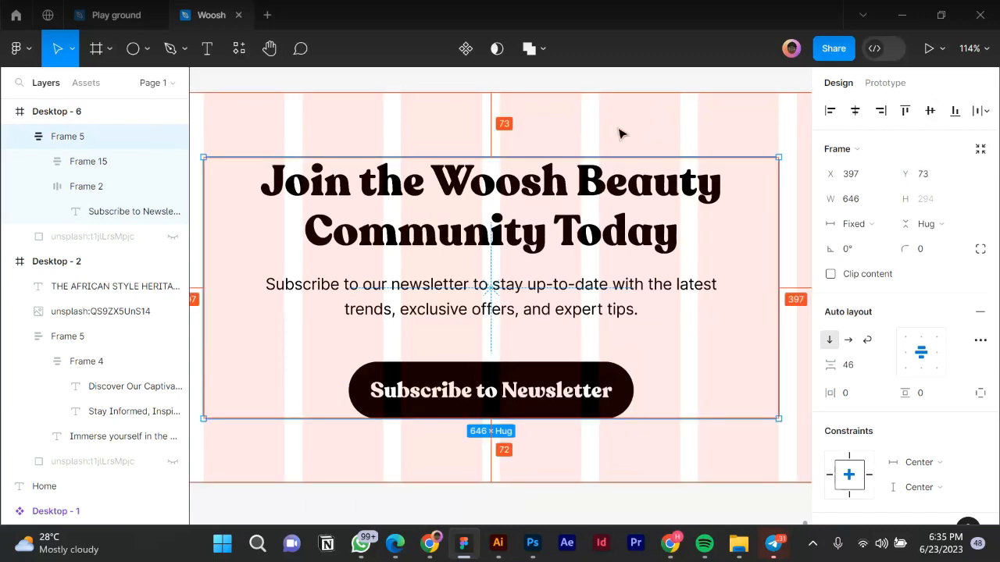
# Move Desktop - 6's top edge down one pixel to Y 4483.
pyautogui.scroll(-10, 568, 161)
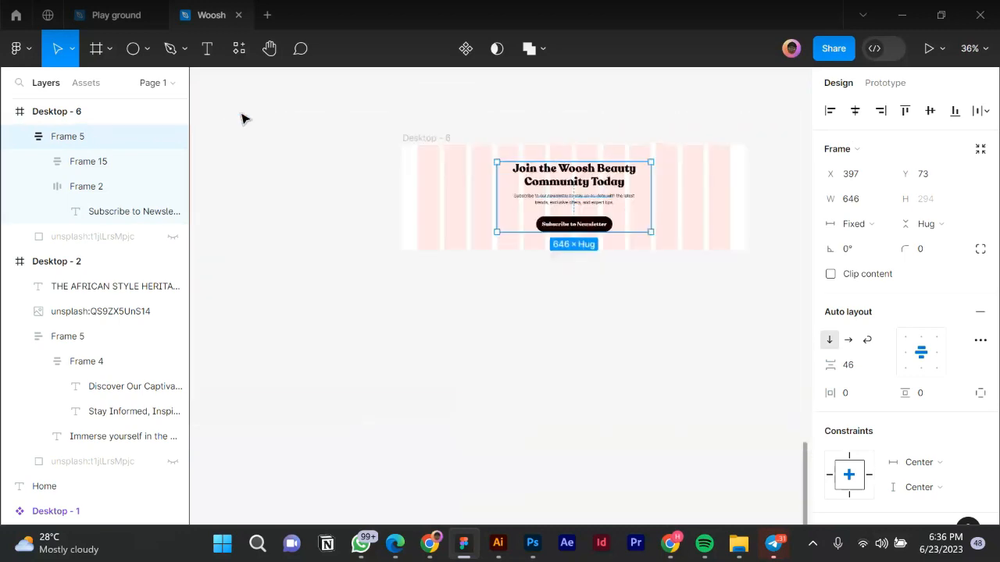
pyautogui.click(536, 142)
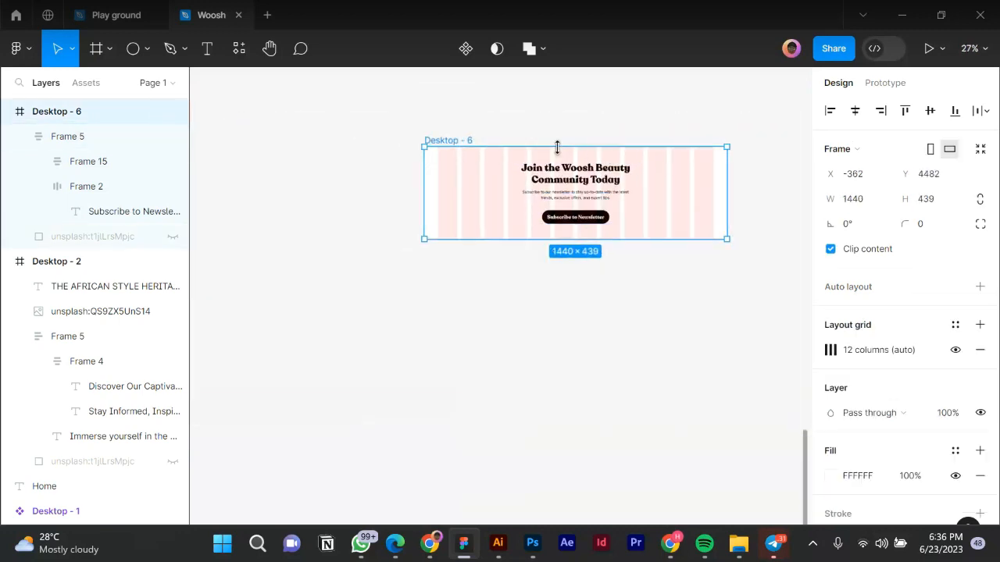
pyautogui.scroll(10, 559, 152)
pyautogui.scroll(5, 567, 173)
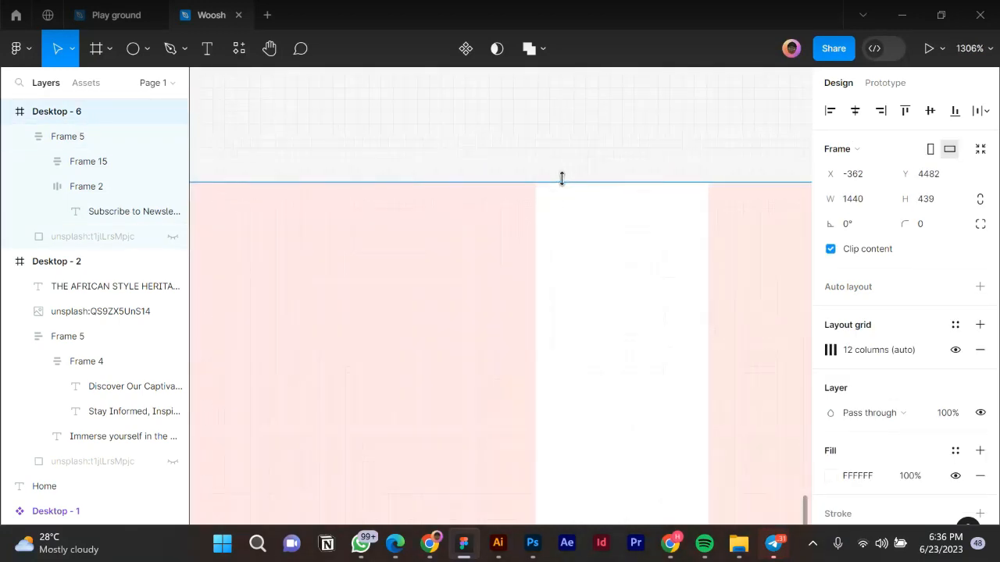
pyautogui.moveTo(562, 197); pyautogui.dragTo(562, 197)
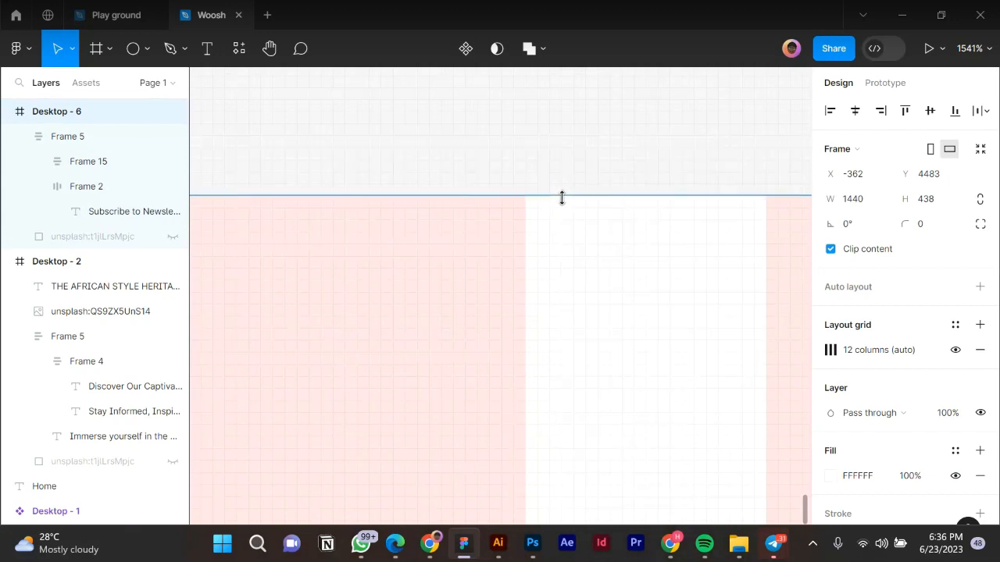
pyautogui.scroll(-5, 524, 200)
pyautogui.scroll(-10, 523, 200)
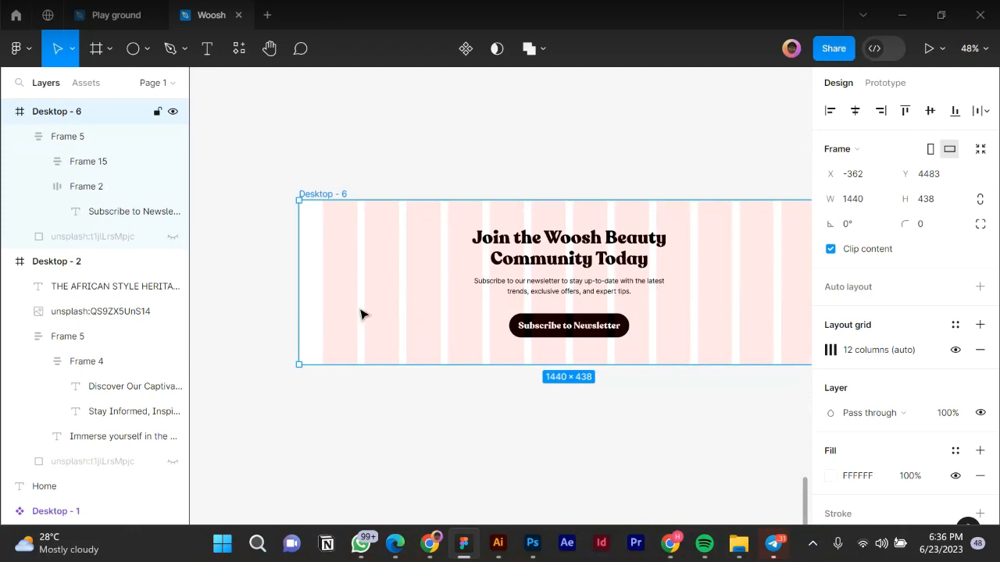
pyautogui.scroll(-5, 297, 320)
pyautogui.scroll(-5, 295, 320)
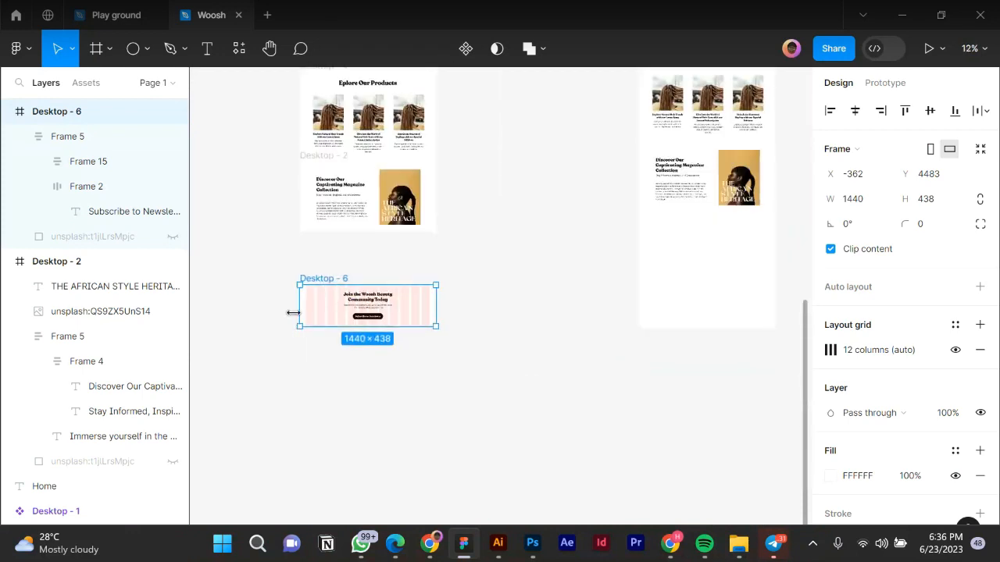
# Alt-drag a copy of Desktop - 6 into Desktop - 5, then view the Figma Mirror preview in Chrome.
pyautogui.moveTo(514, 276); pyautogui.dragTo(536, 276)
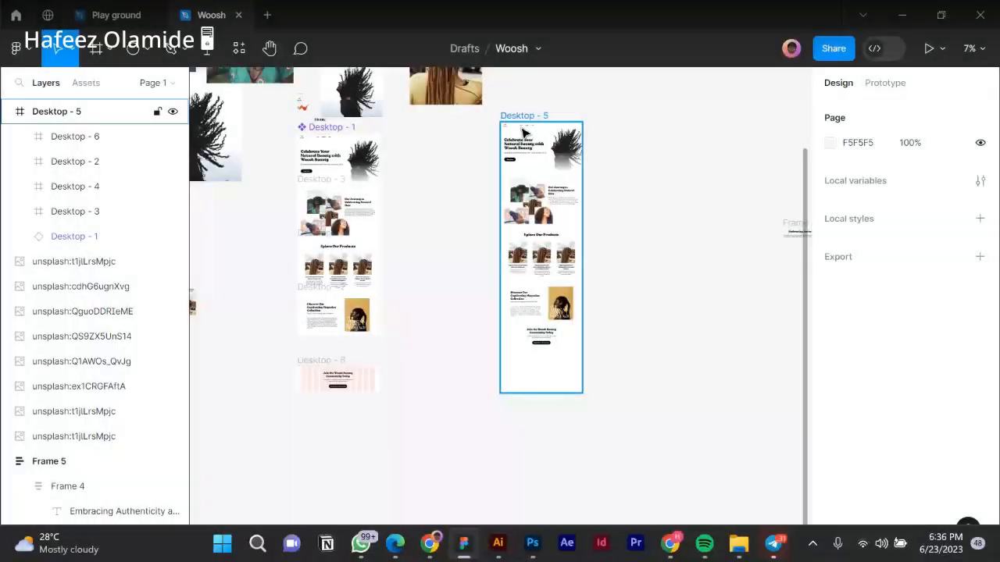
pyautogui.click(431, 545)
# Scroll the Mirror preview down to the 'Join the Woosh Beauty Community Today' section, then return to Figma.
pyautogui.scroll(-5, 405, 358)
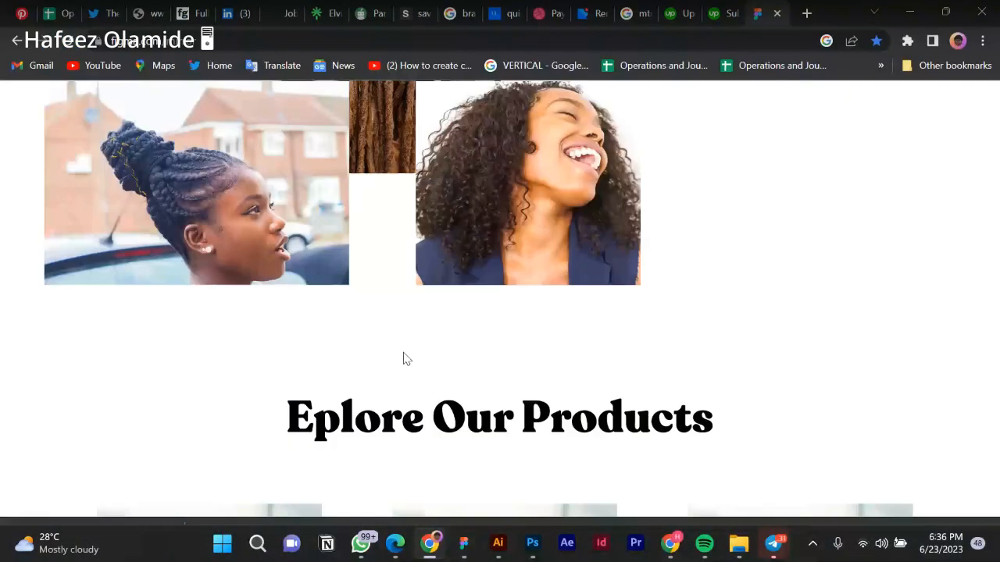
pyautogui.scroll(-10, 404, 358)
pyautogui.scroll(3, 406, 358)
pyautogui.scroll(-1, 406, 359)
pyautogui.scroll(-2, 407, 362)
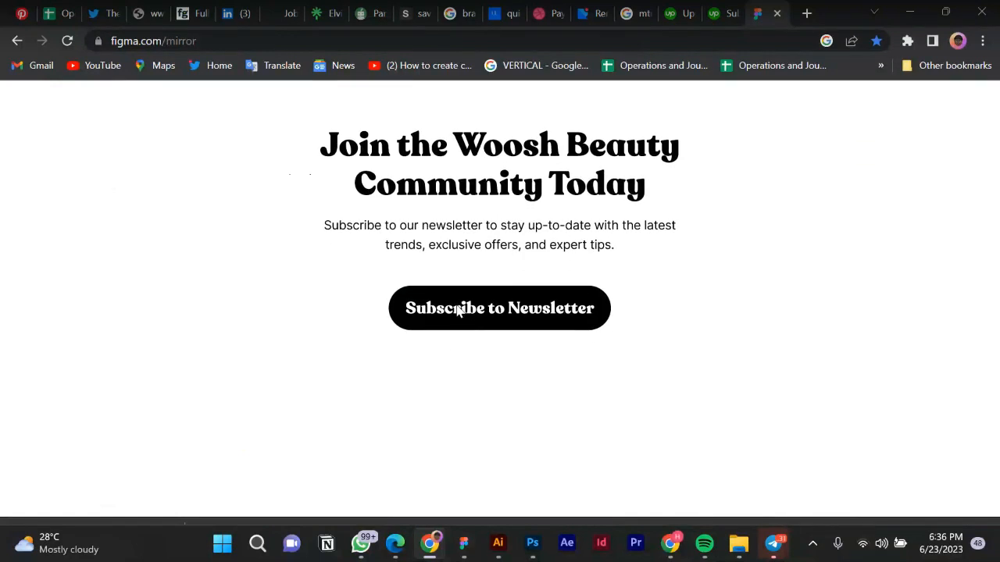
pyautogui.click(464, 543)
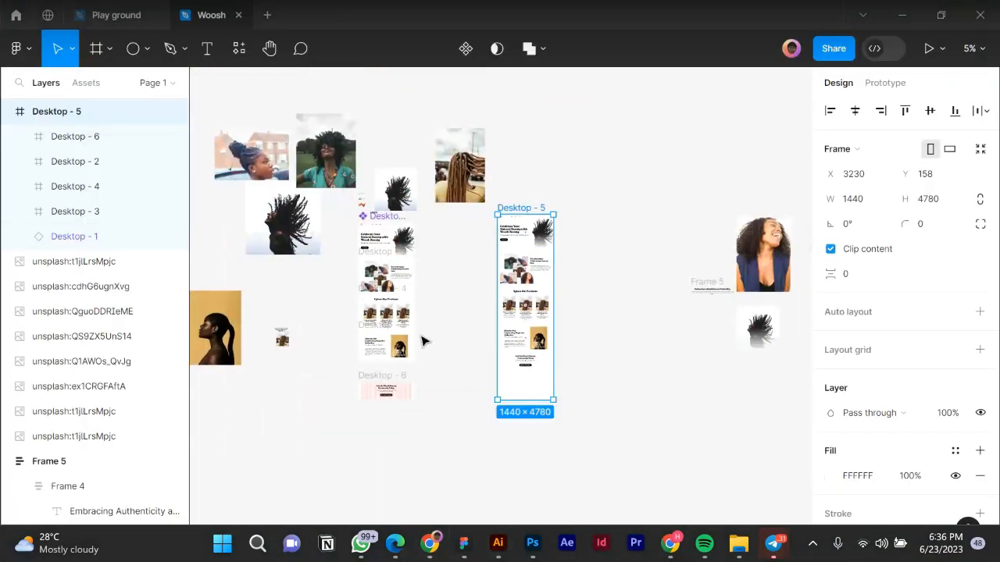
# Marquee-select the three colour swatches in Illustrator's Woosh Beauty logo file, then go back to Figma.
pyautogui.click(497, 545)
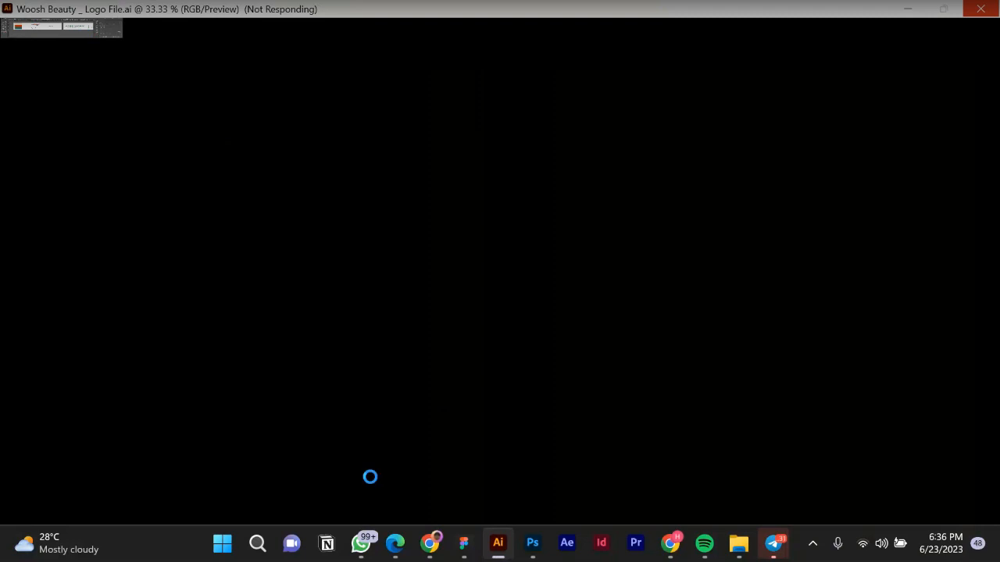
pyautogui.click(472, 558)
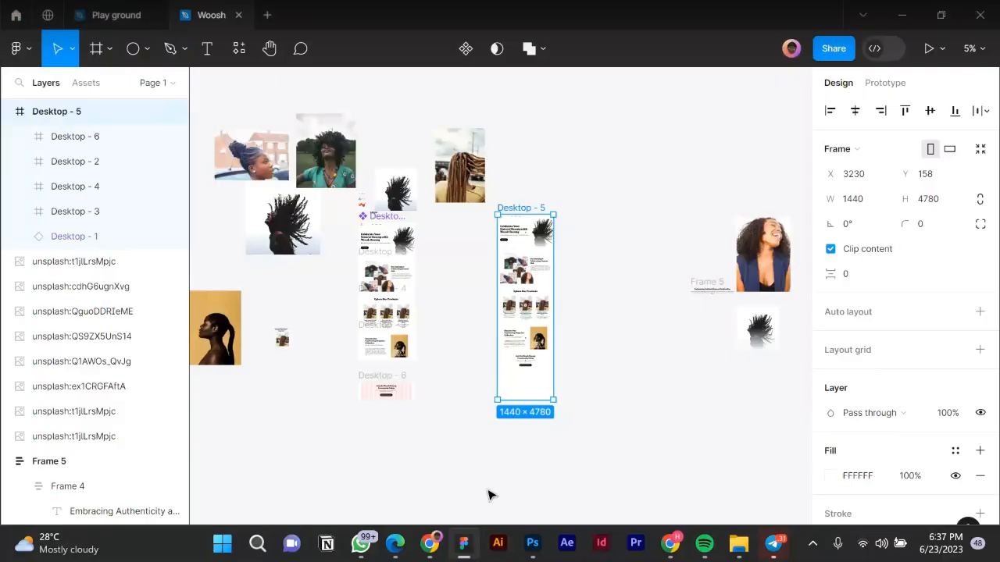
pyautogui.scroll(3, 492, 223)
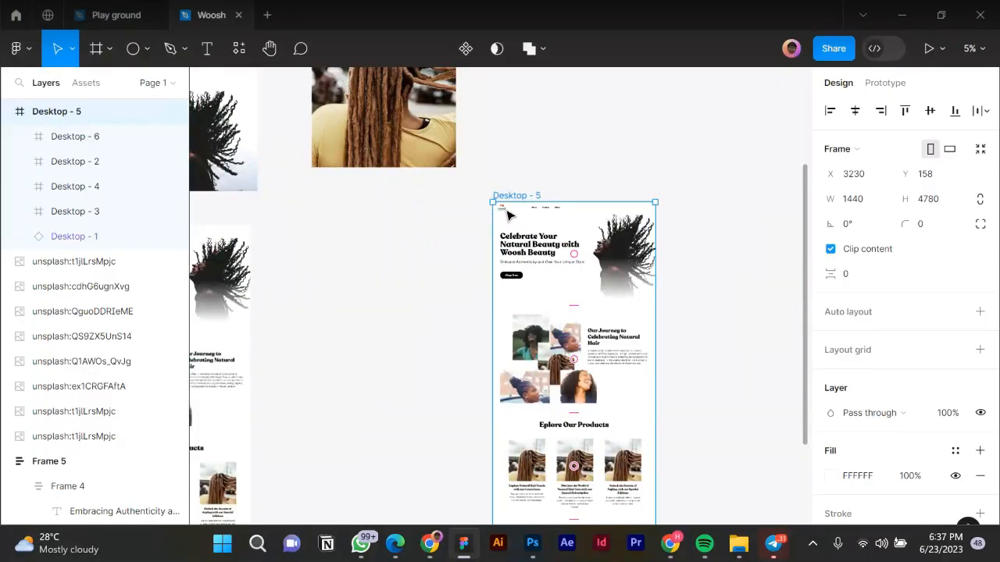
pyautogui.hotkey('alt', 'Tab')
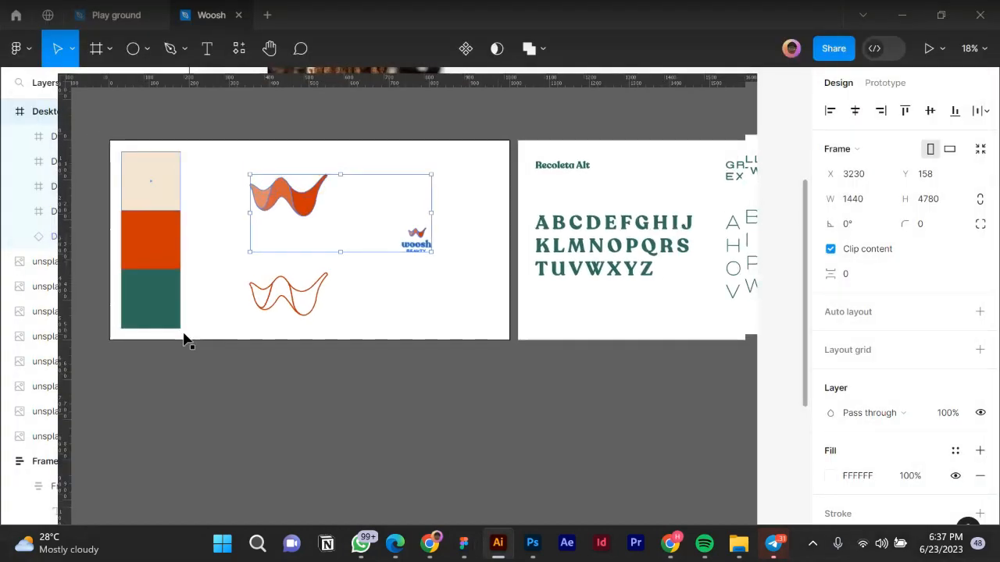
pyautogui.hotkey('alt', 'Tab')
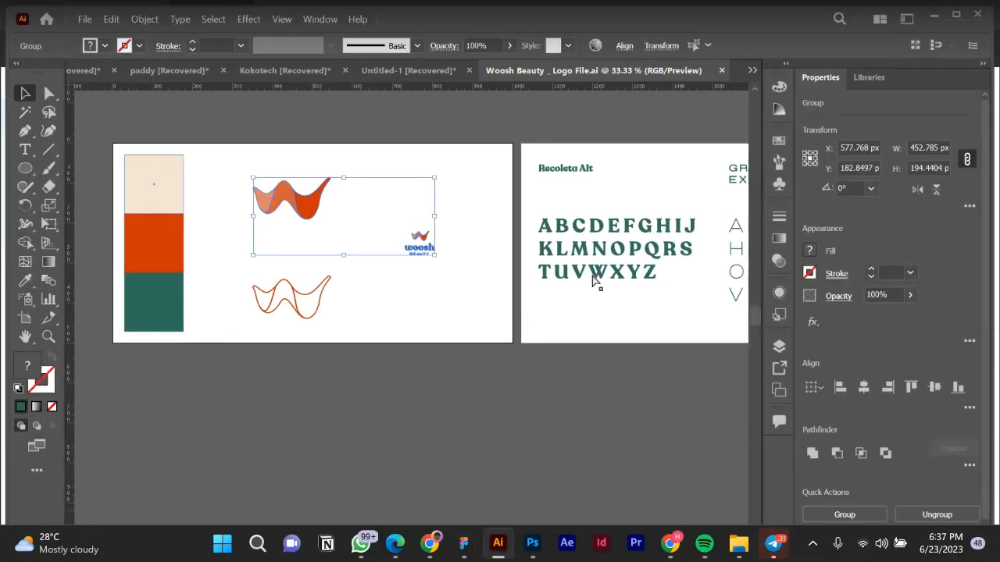
pyautogui.click(179, 125)
pyautogui.hscroll(-5, 183, 126)
pyautogui.moveTo(255, 139); pyautogui.dragTo(347, 366)
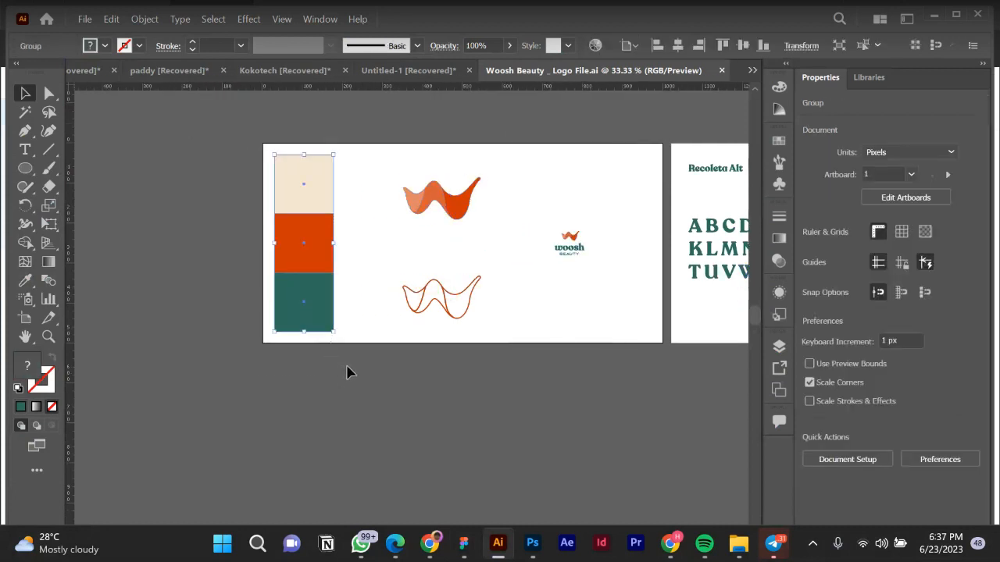
pyautogui.click(464, 543)
pyautogui.click(371, 323)
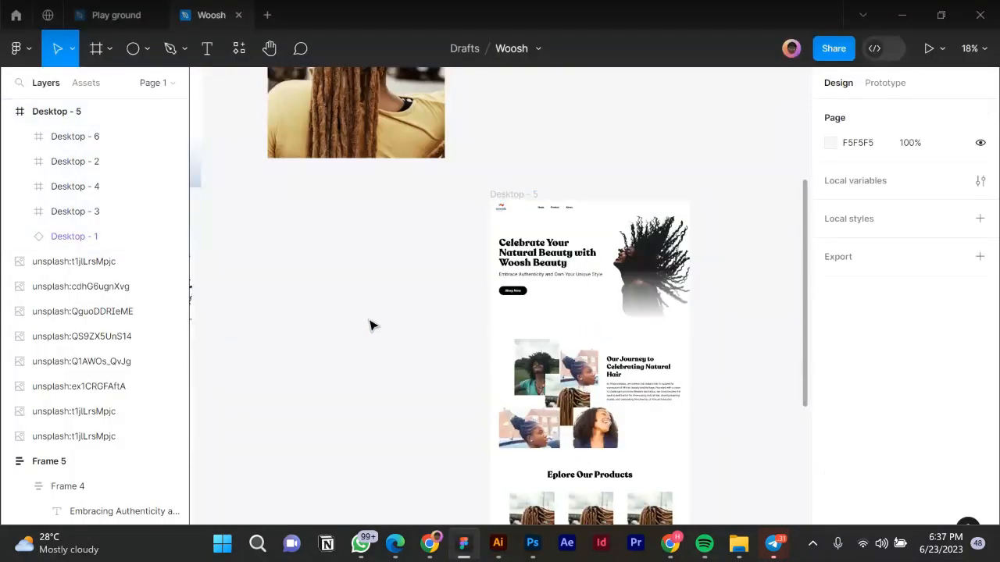
# Paste the Layer_1 three-swatch palette and drag it onto the canvas left of Desktop - 5.
pyautogui.hotkey('ctrl', 'v')
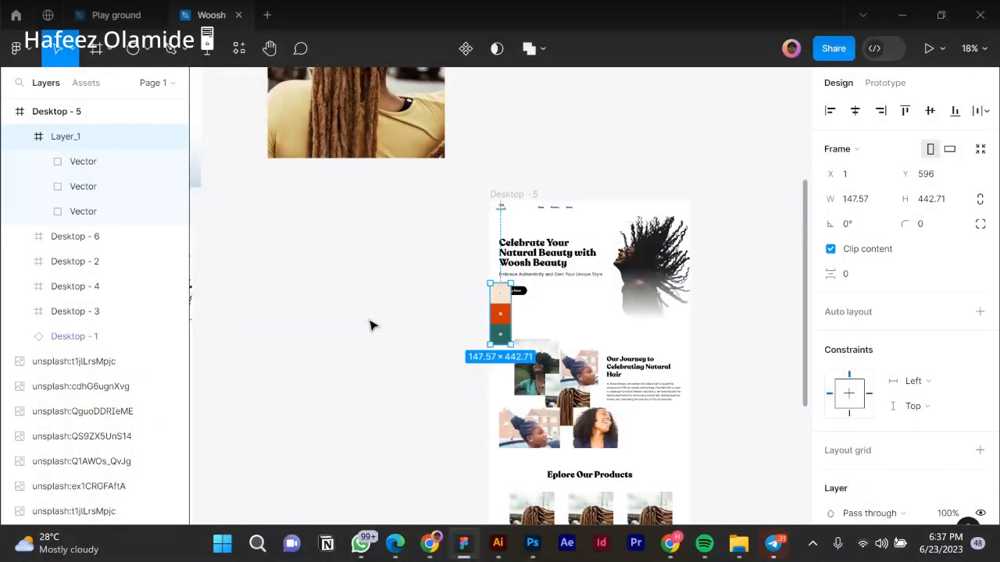
pyautogui.moveTo(501, 313); pyautogui.dragTo(452, 270)
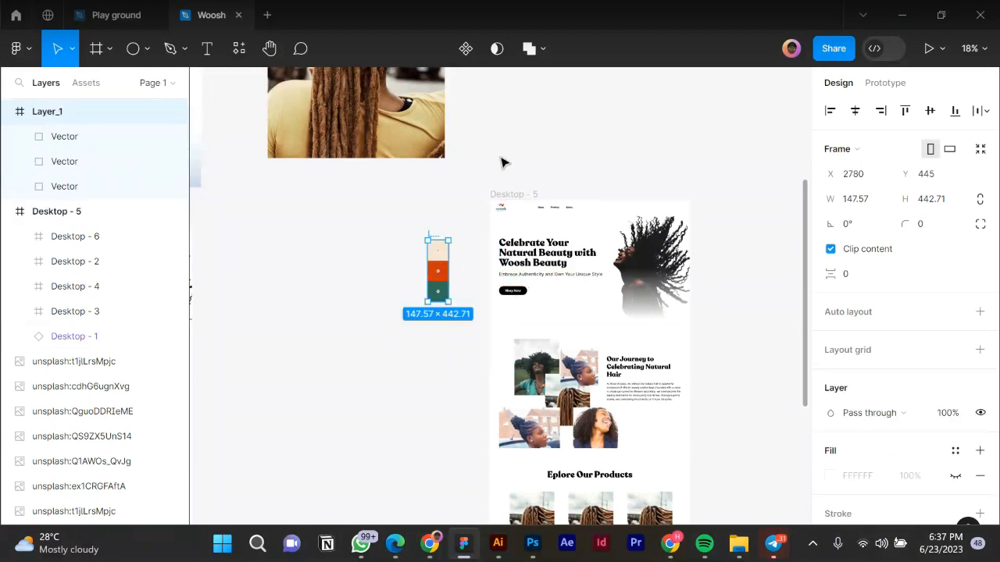
# Eyedrop the orange CE3405 swatch into the 'Celebrate Your Natural Beauty' headline's fill.
pyautogui.press('Escape')
pyautogui.scroll(2, 553, 257)
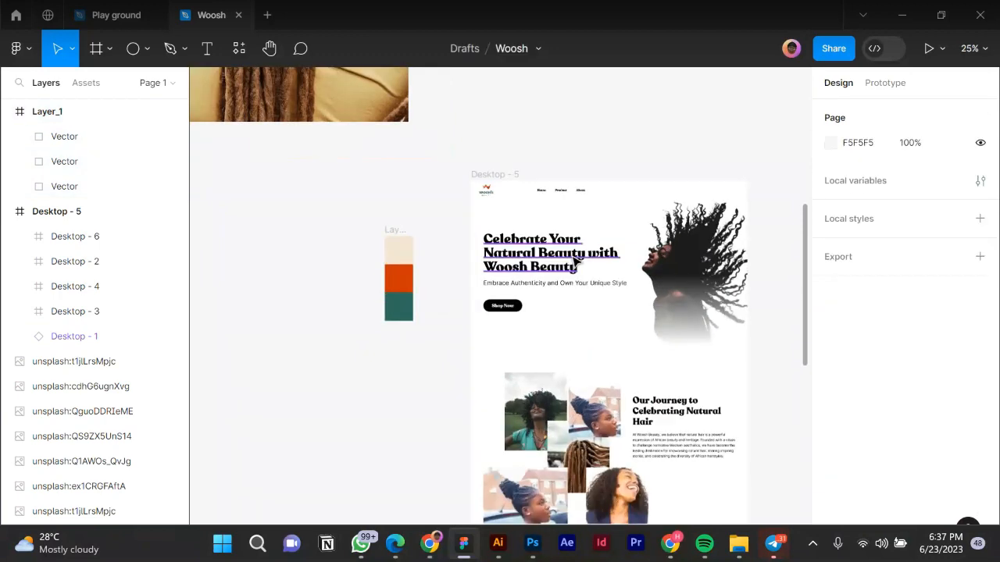
pyautogui.click(632, 271)
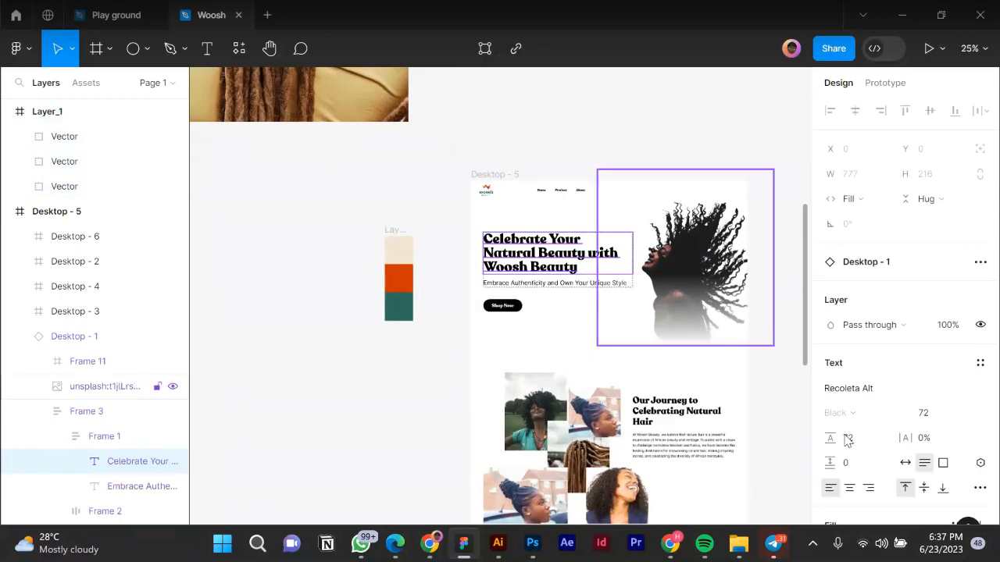
pyautogui.scroll(-2, 831, 400)
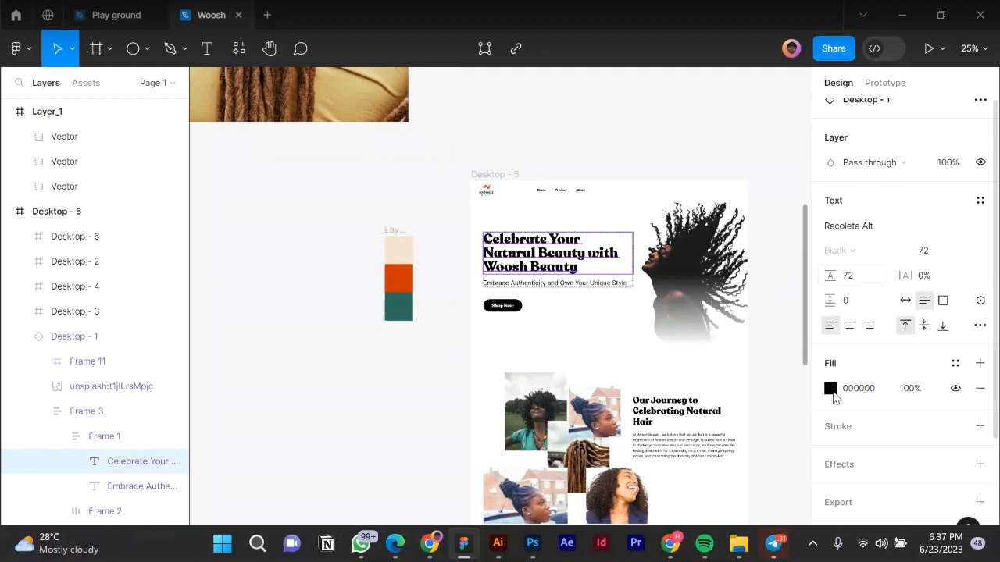
pyautogui.click(852, 226)
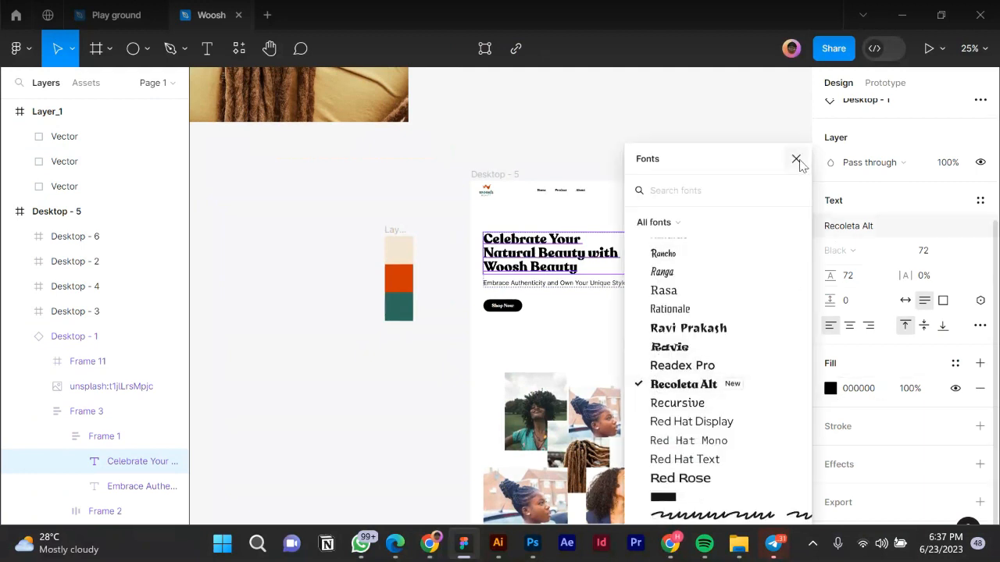
pyautogui.click(832, 333)
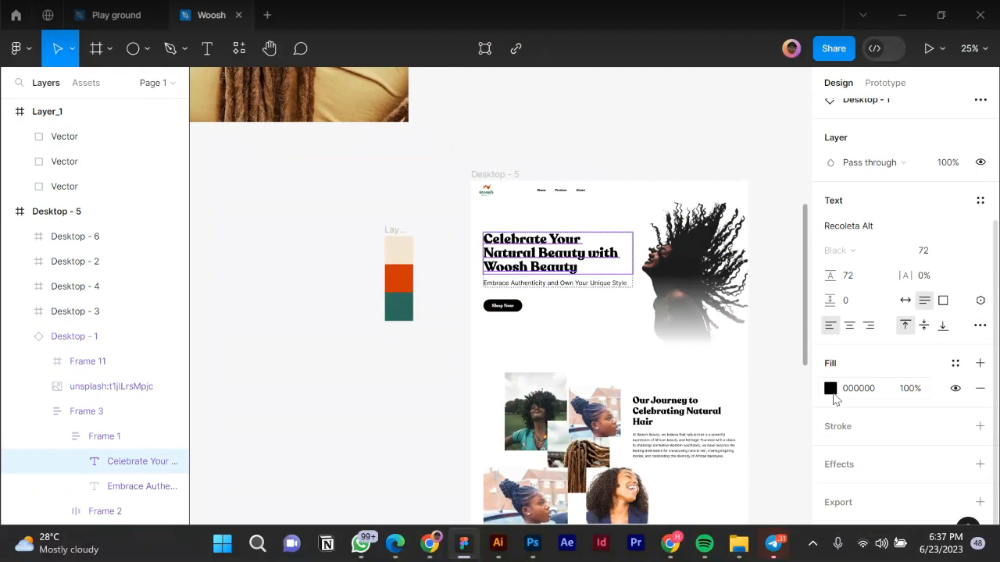
pyautogui.click(832, 394)
pyautogui.click(646, 382)
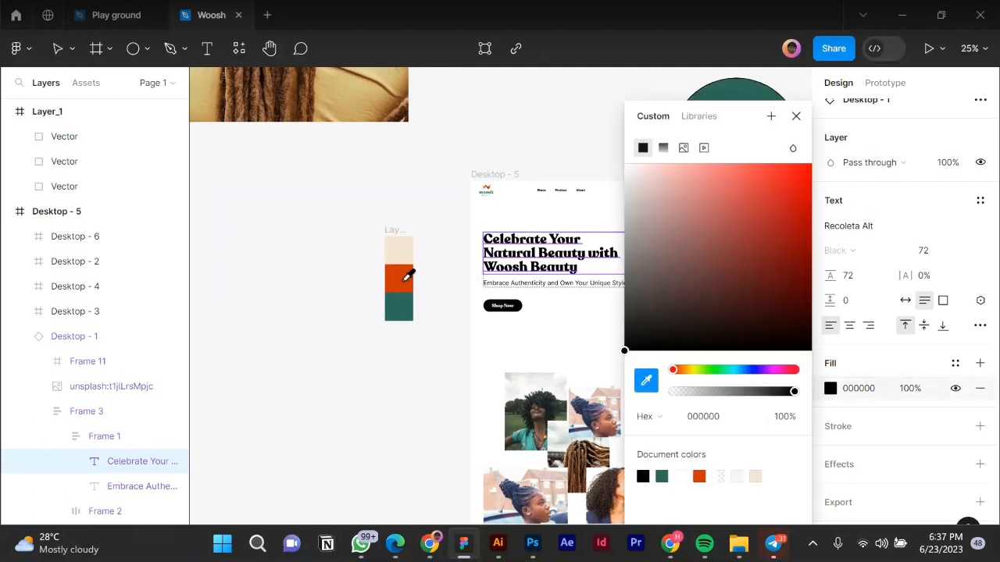
pyautogui.click(404, 288)
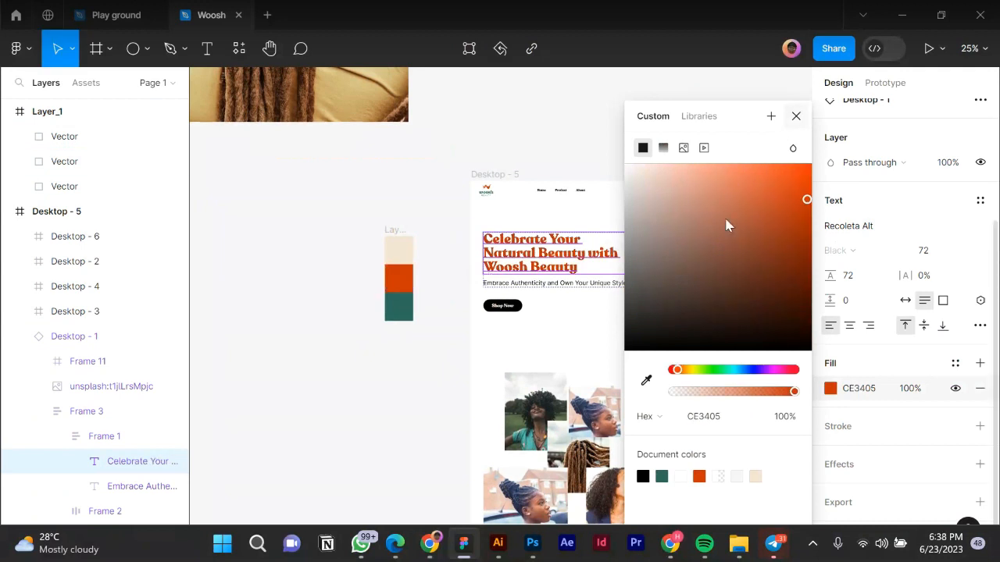
pyautogui.press('Escape')
# Fill the Shop Now button with the palette's teal swatch.
pyautogui.scroll(1, 636, 270)
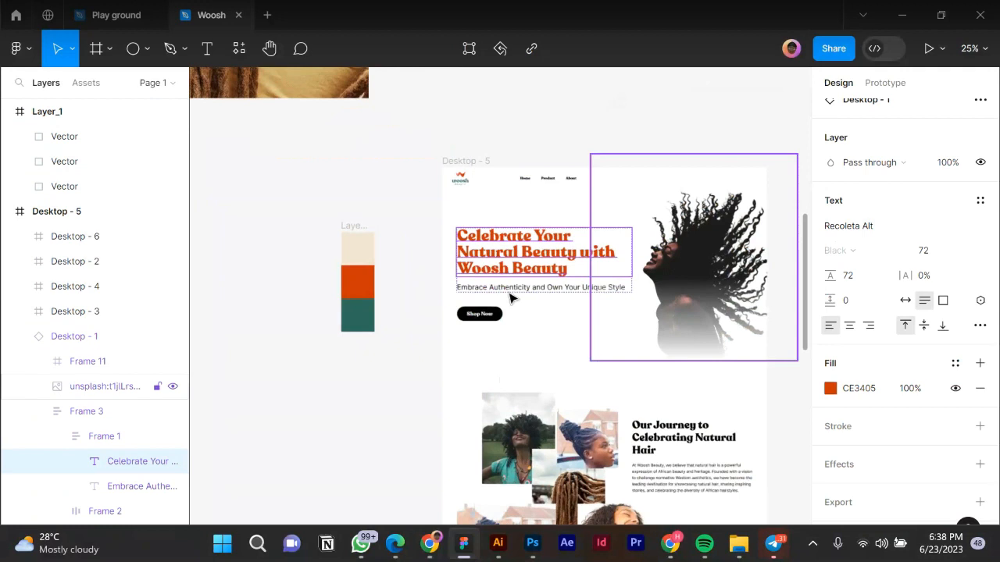
pyautogui.click(481, 314)
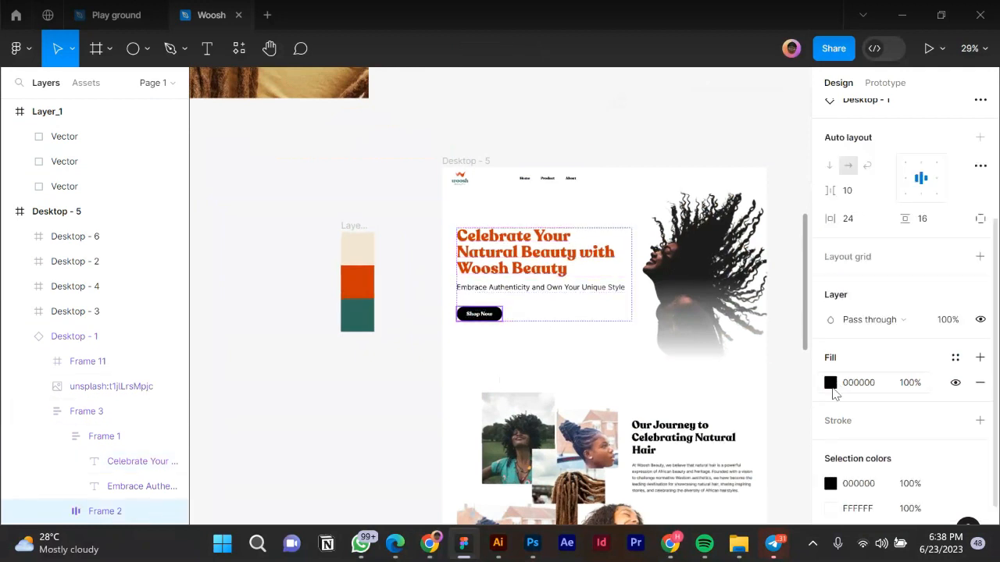
pyautogui.click(831, 384)
pyautogui.click(646, 381)
pyautogui.click(408, 233)
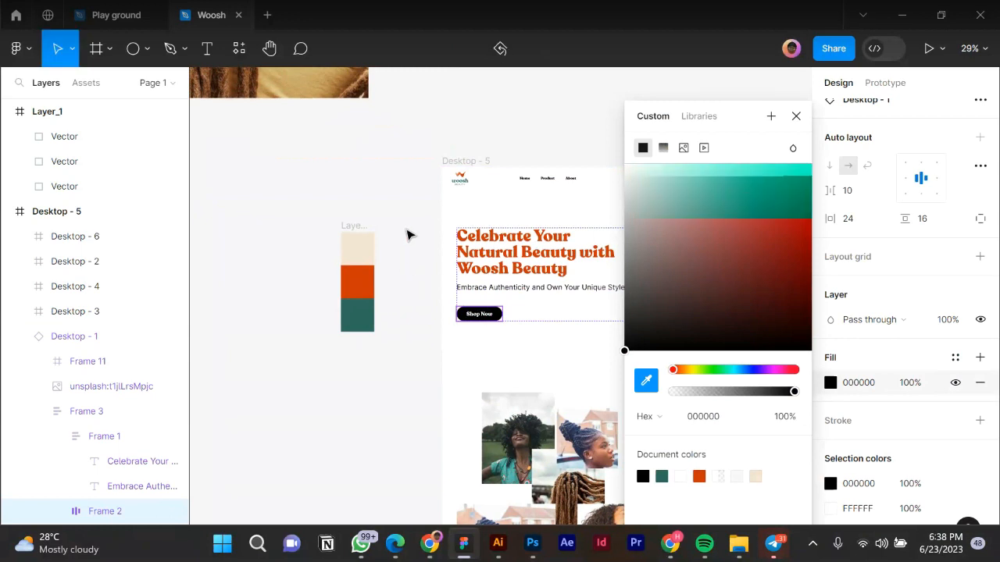
pyautogui.click(410, 234)
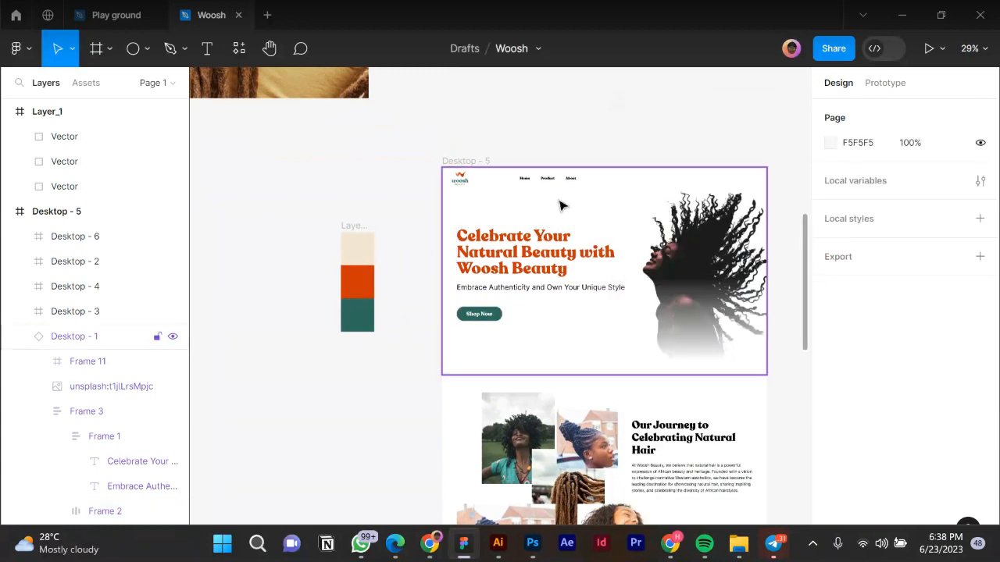
# Make the 'Our Journey to Celebrating Natural Hair' heading orange using the palette swatch.
pyautogui.scroll(1, 693, 393)
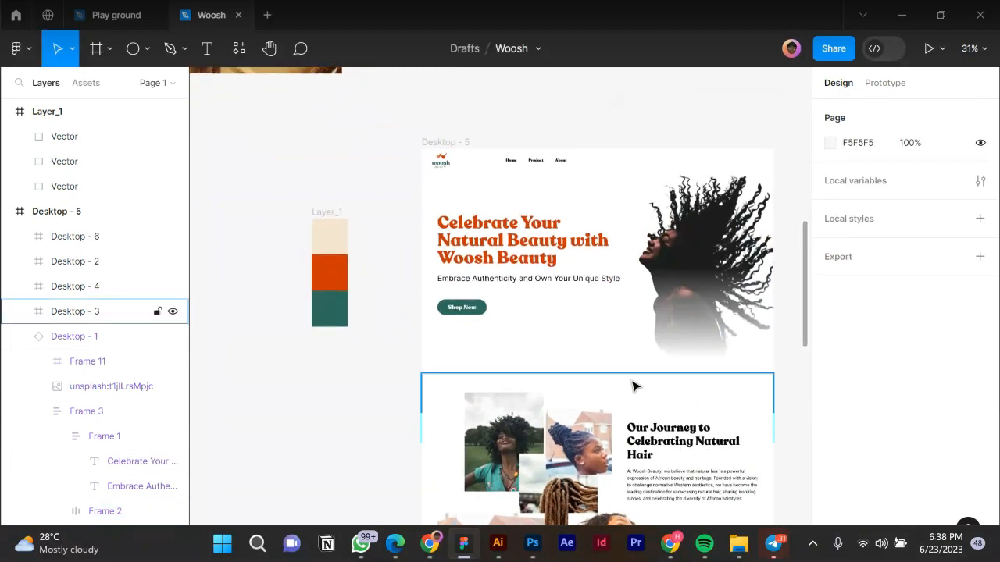
pyautogui.scroll(1, 640, 391)
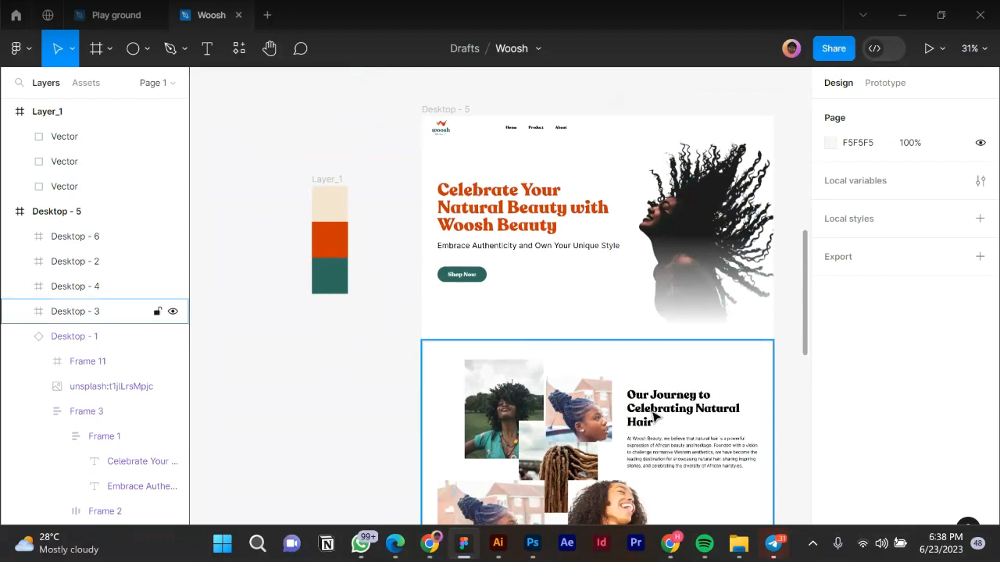
pyautogui.keyDown('ctrl'); pyautogui.click(654, 417); pyautogui.keyUp('ctrl')
pyautogui.scroll(-2, 877, 393)
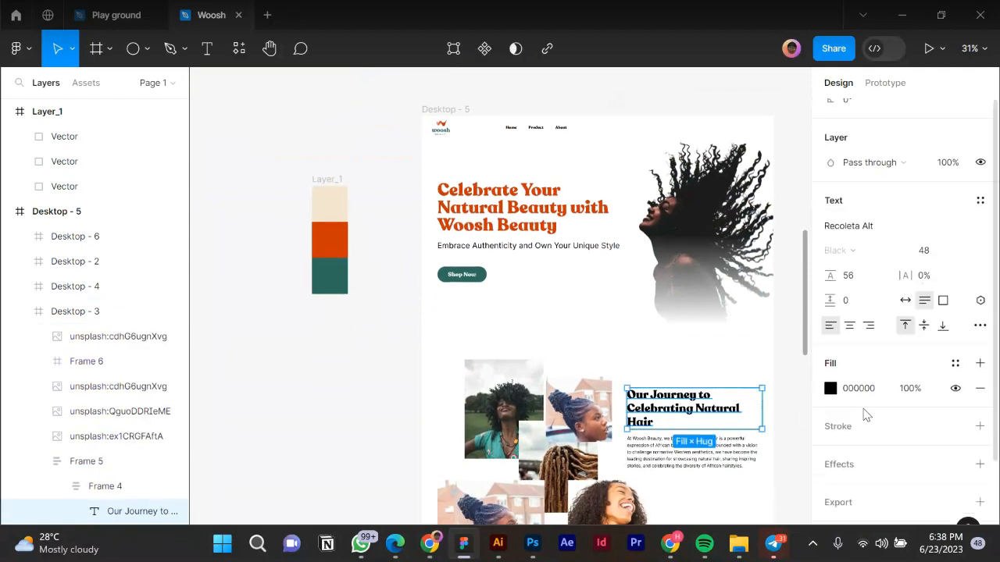
pyautogui.click(830, 388)
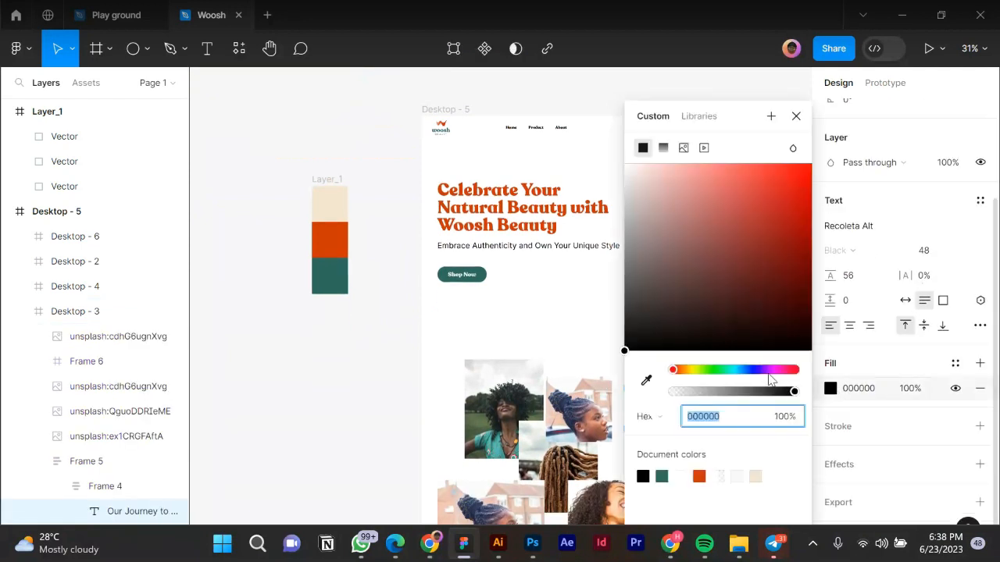
pyautogui.click(646, 380)
pyautogui.click(349, 231)
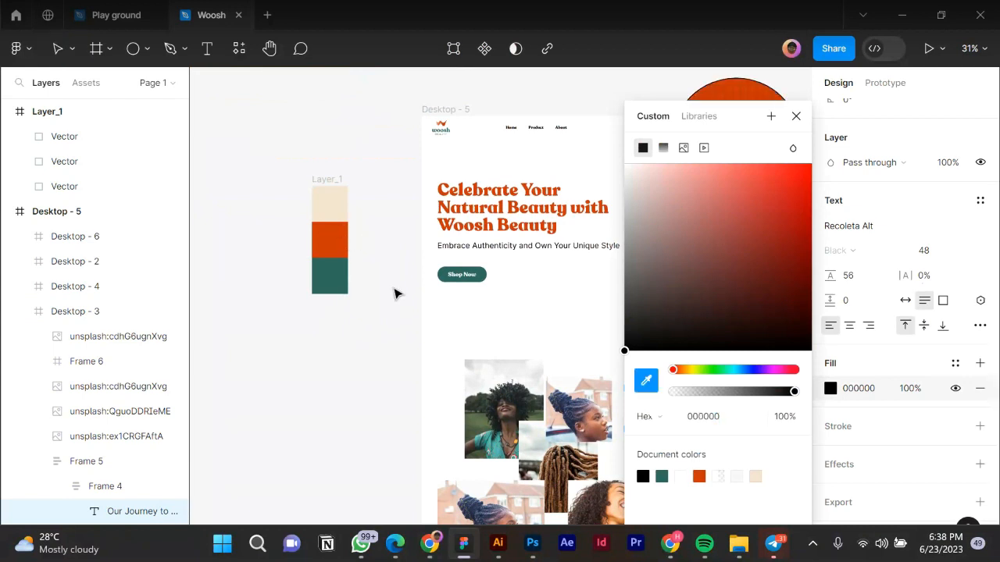
pyautogui.click(357, 283)
pyautogui.scroll(-1, 357, 283)
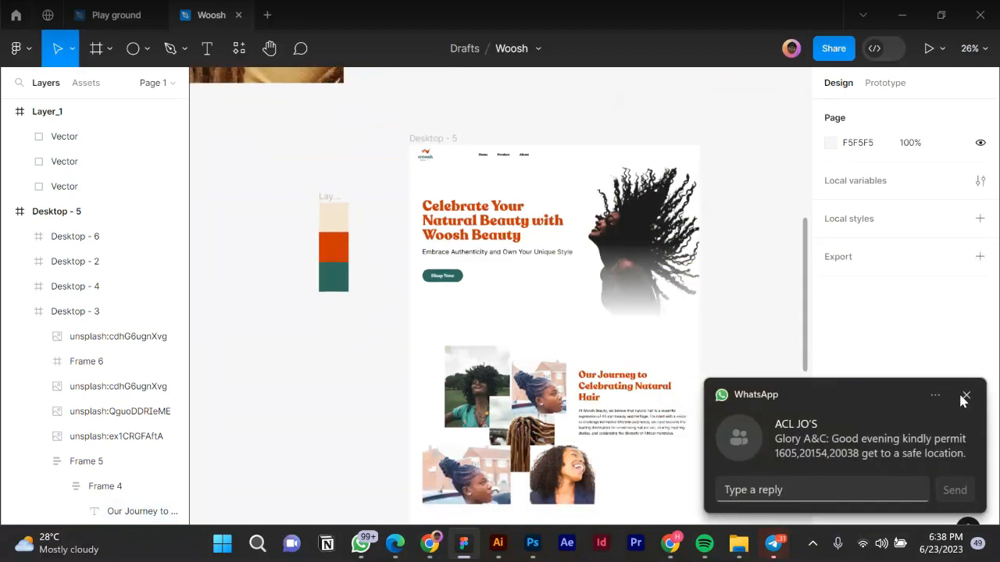
# Make the 'Eplore Our Products' heading teal from the palette swatch.
pyautogui.click(965, 397)
pyautogui.scroll(-1, 662, 380)
pyautogui.scroll(-1, 663, 380)
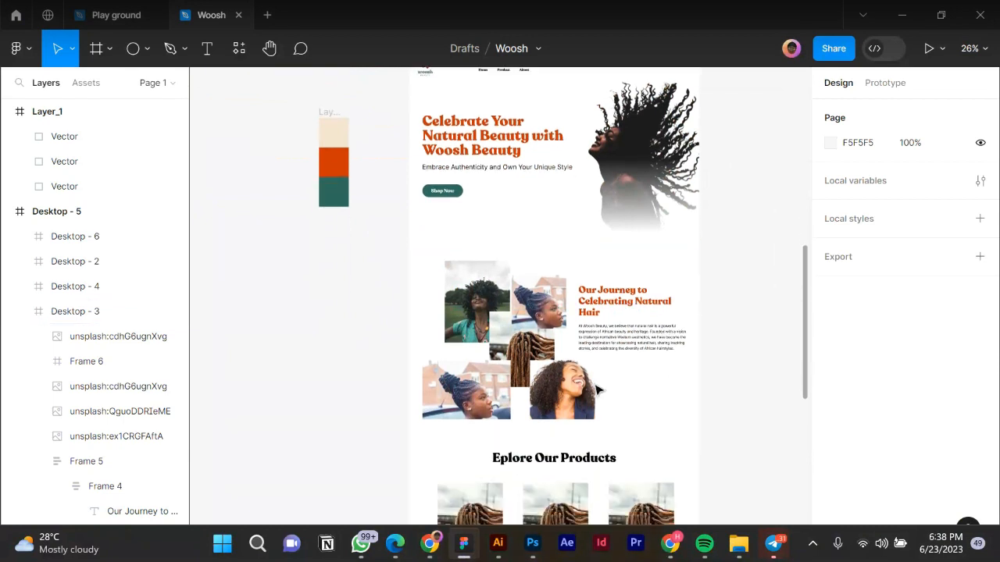
pyautogui.scroll(-1, 596, 389)
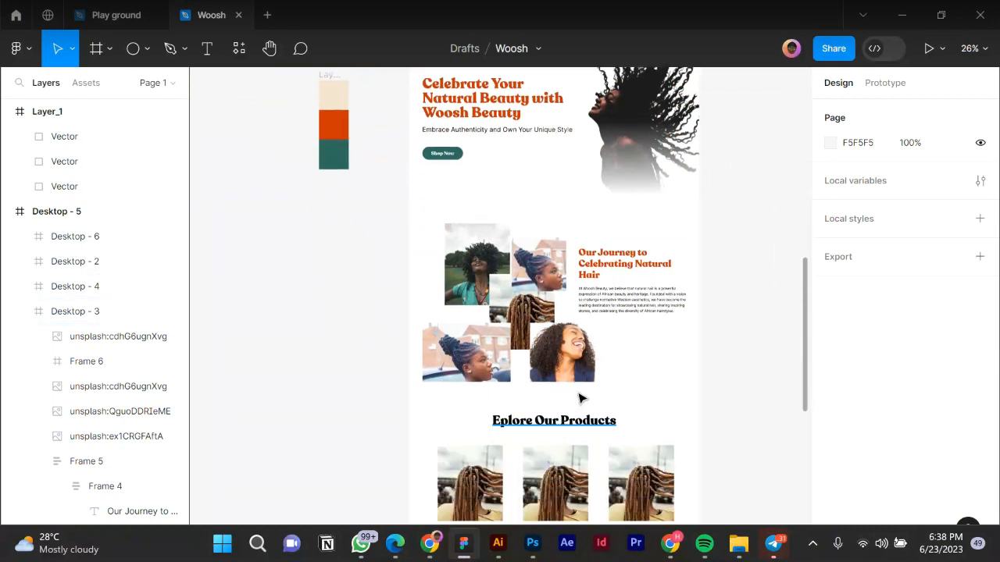
pyautogui.click(617, 420)
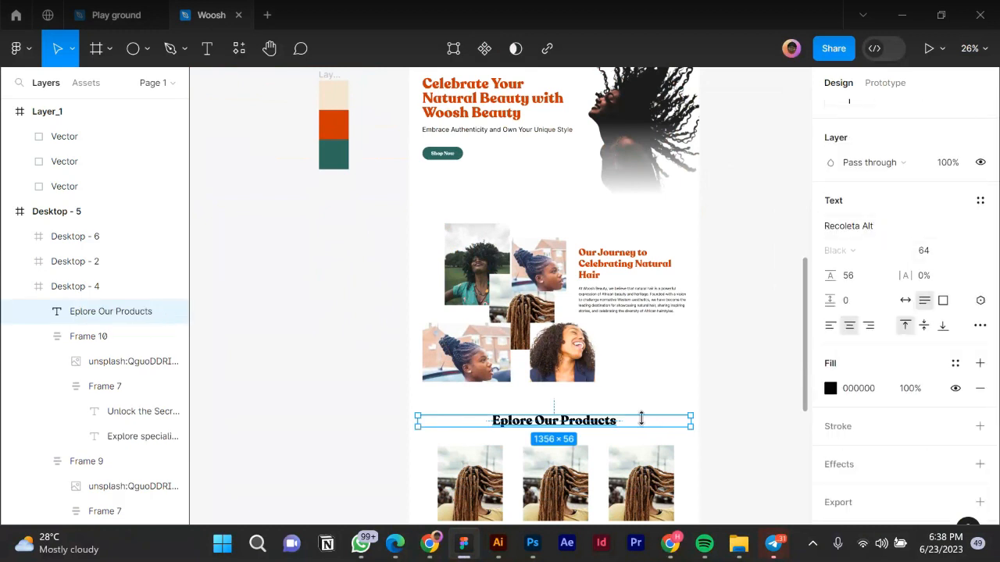
pyautogui.scroll(-1, 640, 417)
pyautogui.click(831, 389)
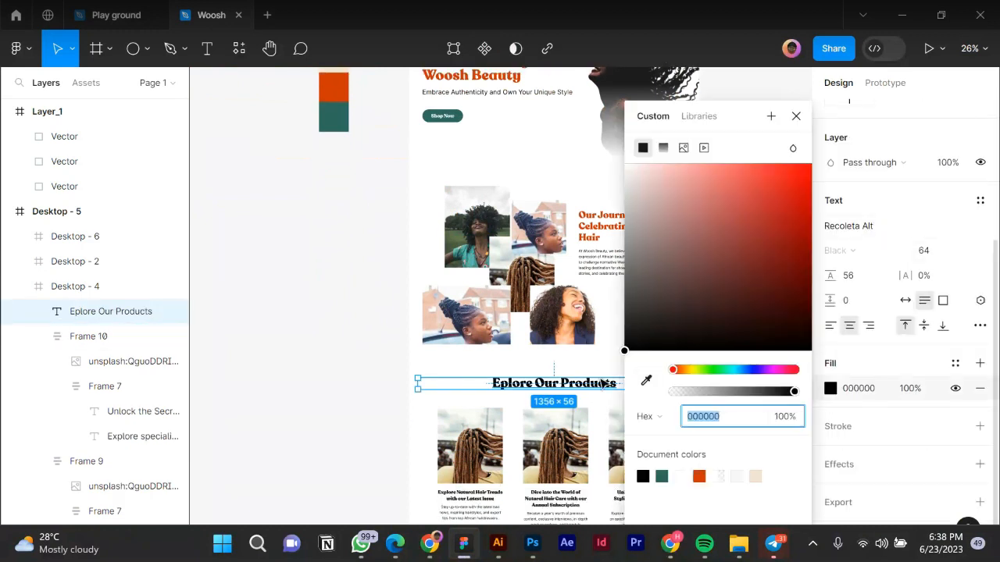
pyautogui.click(645, 381)
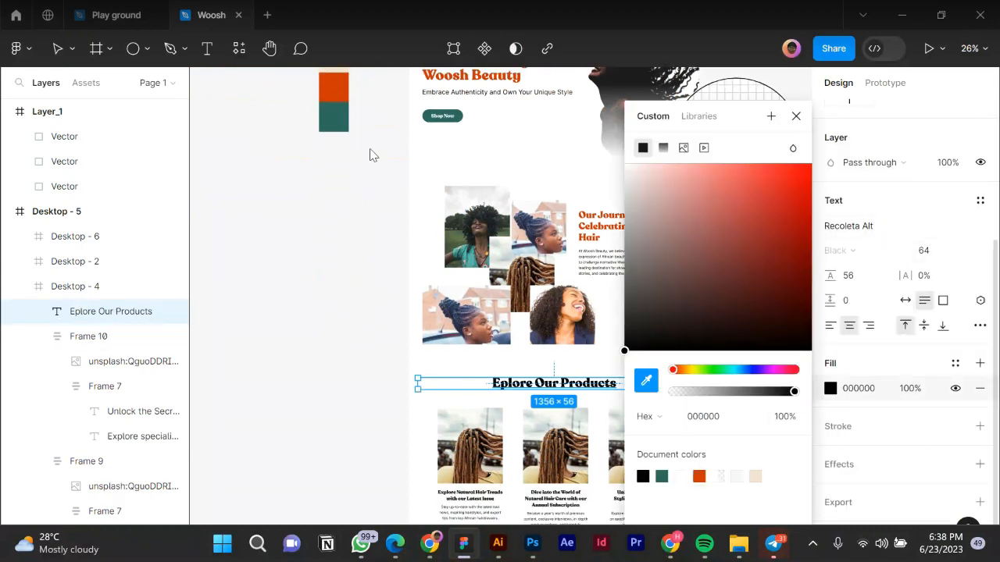
pyautogui.click(347, 107)
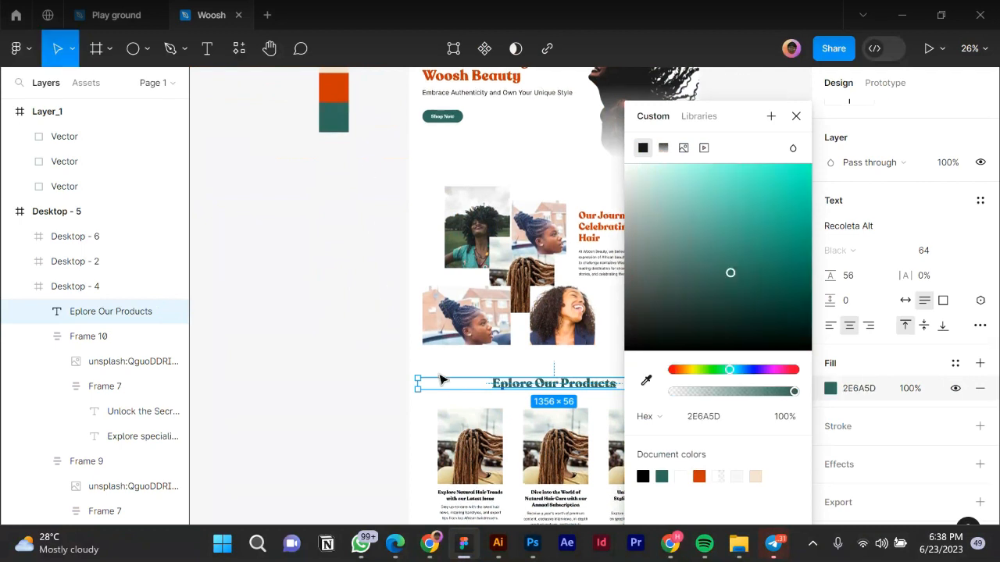
pyautogui.press('Escape')
# Select all three product card titles and fill them with orange CE3405.
pyautogui.scroll(-1, 468, 391)
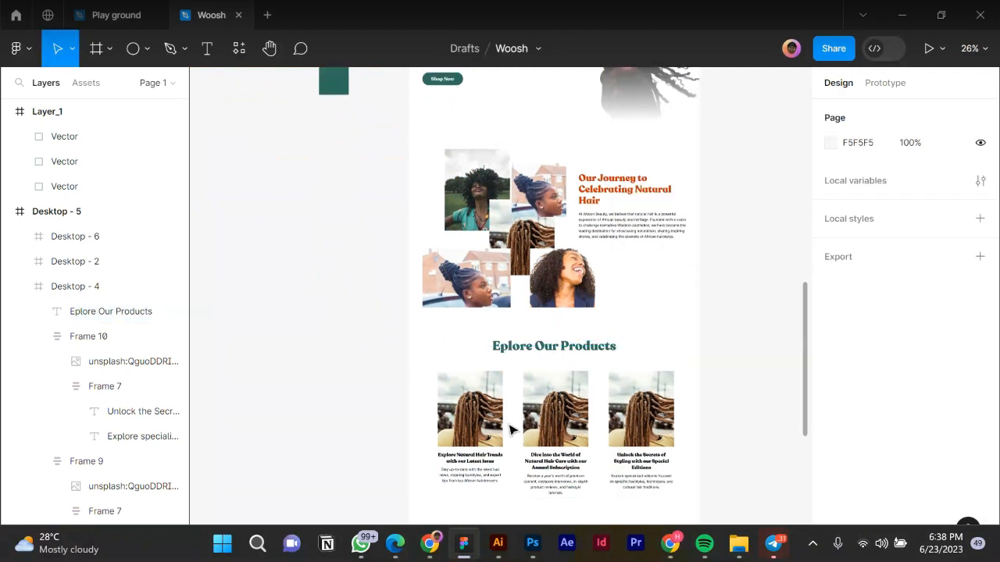
pyautogui.click(539, 465)
pyautogui.keyDown('shift'); pyautogui.click(486, 467); pyautogui.keyUp('shift')
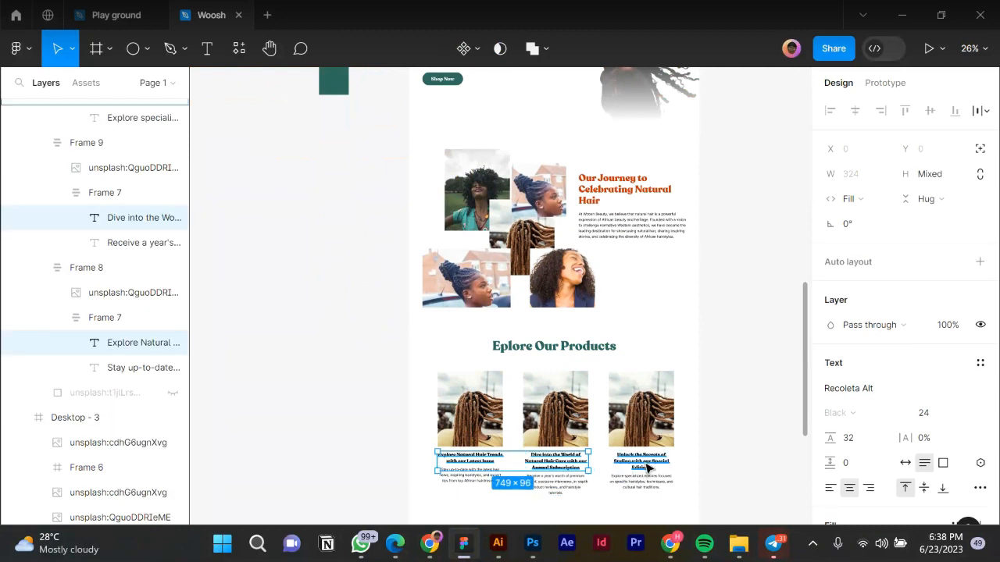
pyautogui.keyDown('shift'); pyautogui.click(646, 467); pyautogui.keyUp('shift')
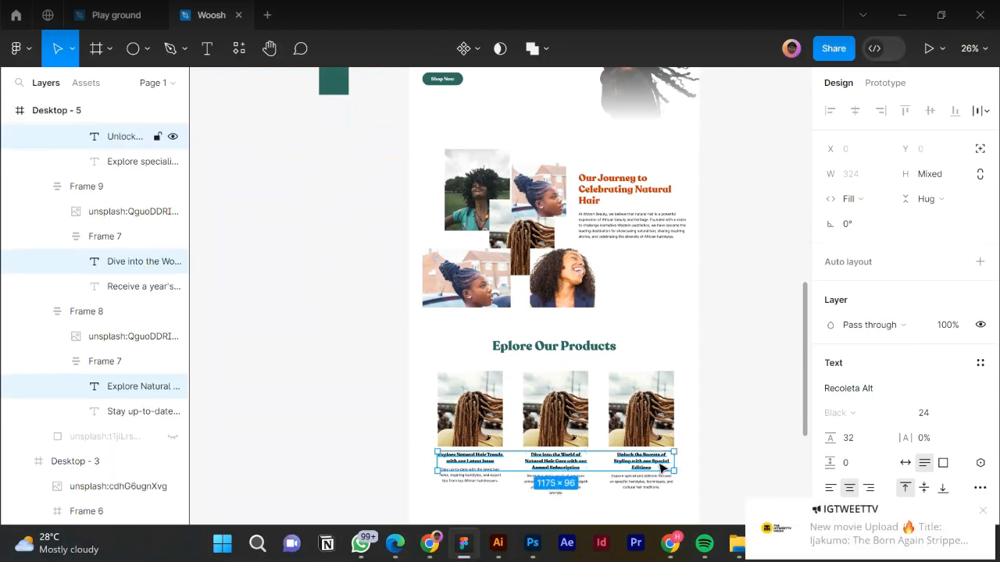
pyautogui.click(982, 510)
pyautogui.scroll(-3, 841, 390)
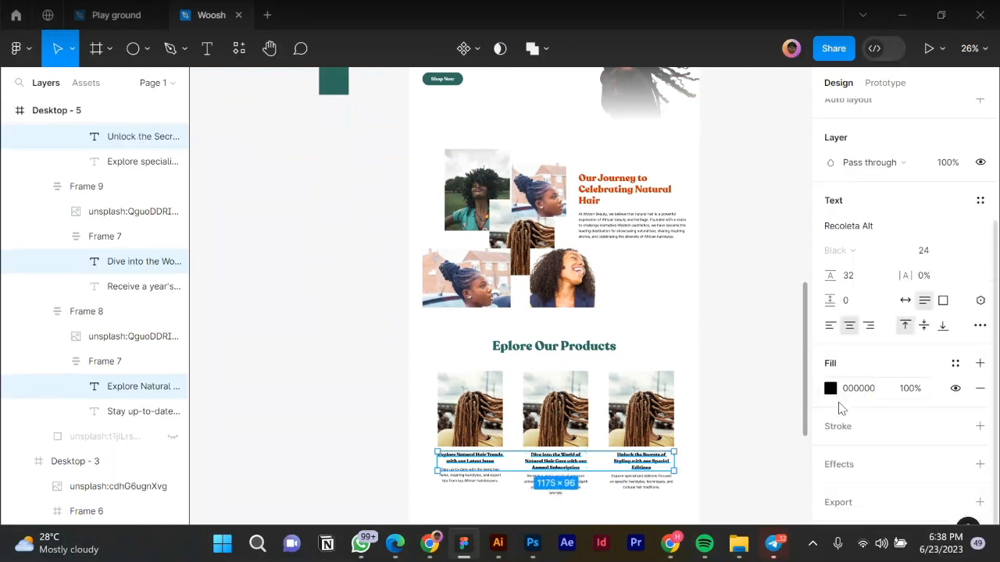
pyautogui.click(830, 389)
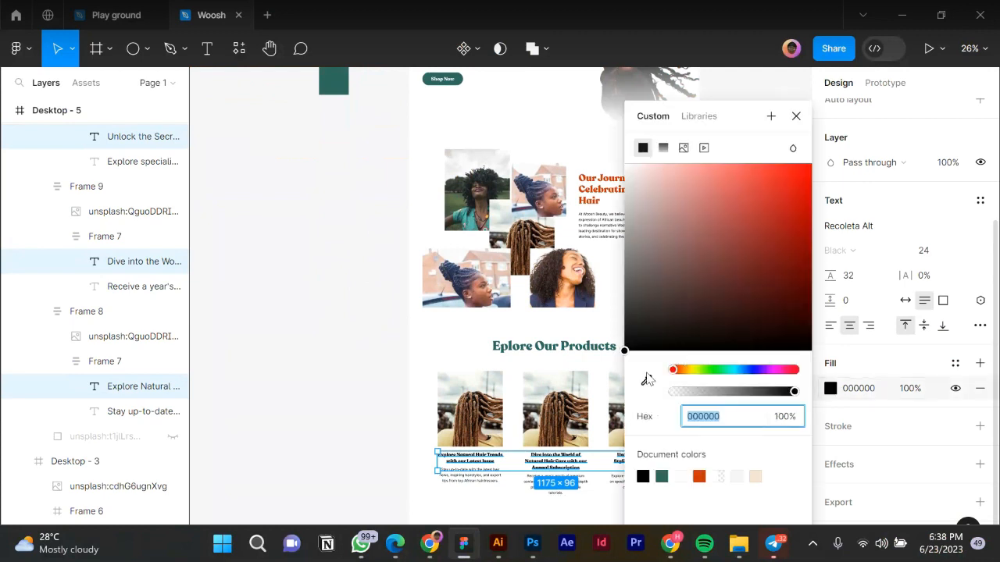
pyautogui.press('i')
pyautogui.scroll(2, 370, 101)
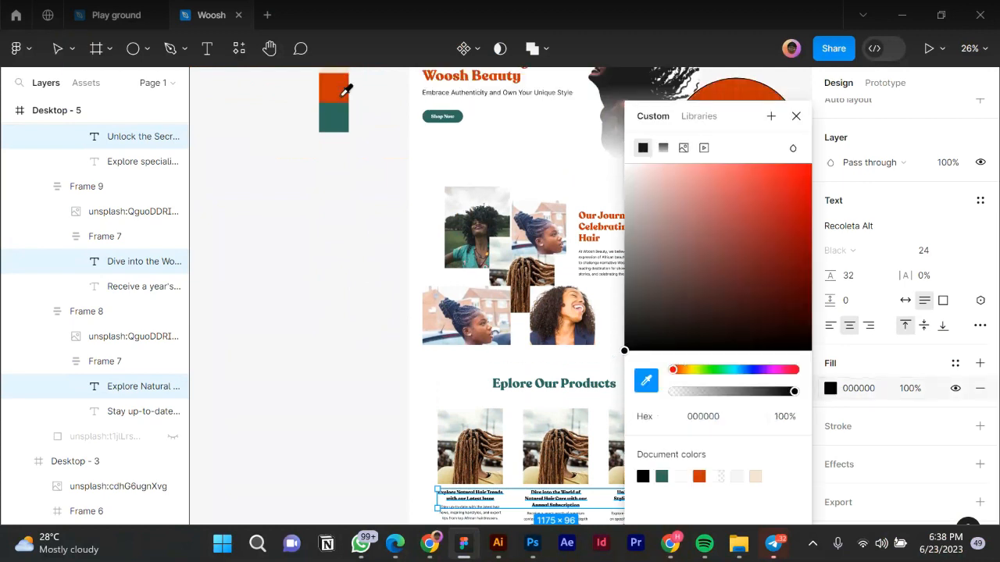
pyautogui.click(392, 270)
pyautogui.scroll(-3, 407, 313)
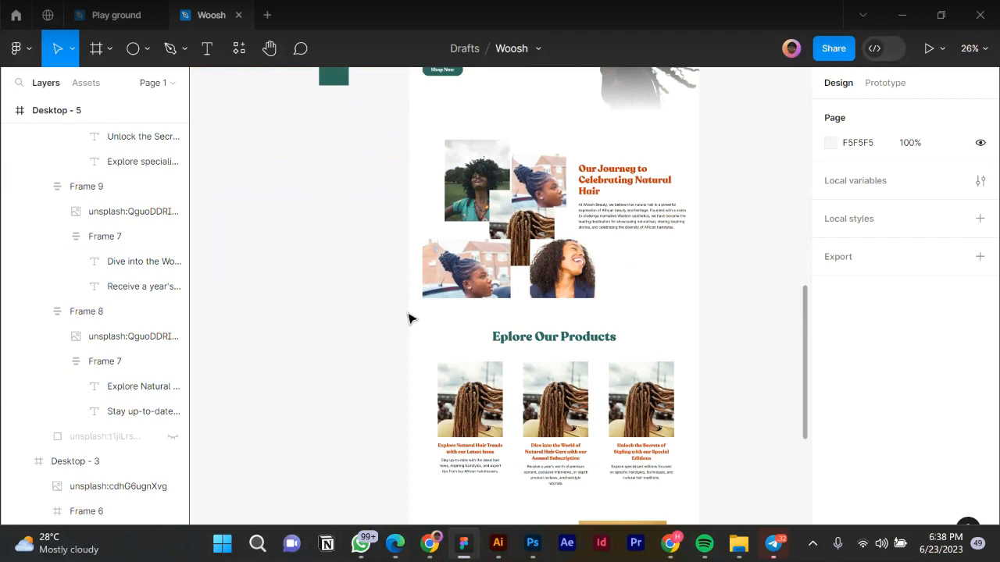
pyautogui.scroll(-5, 424, 346)
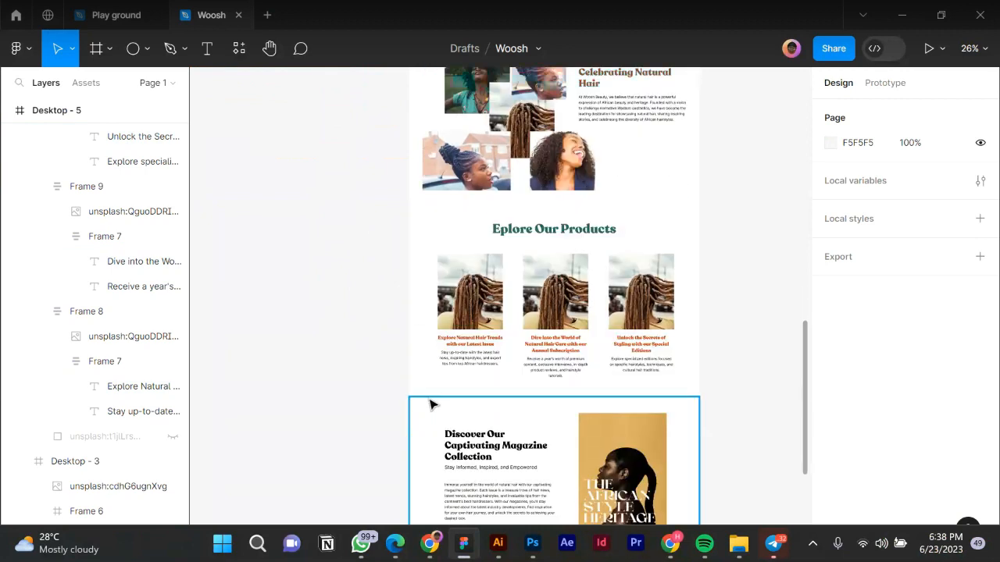
pyautogui.scroll(-2, 433, 404)
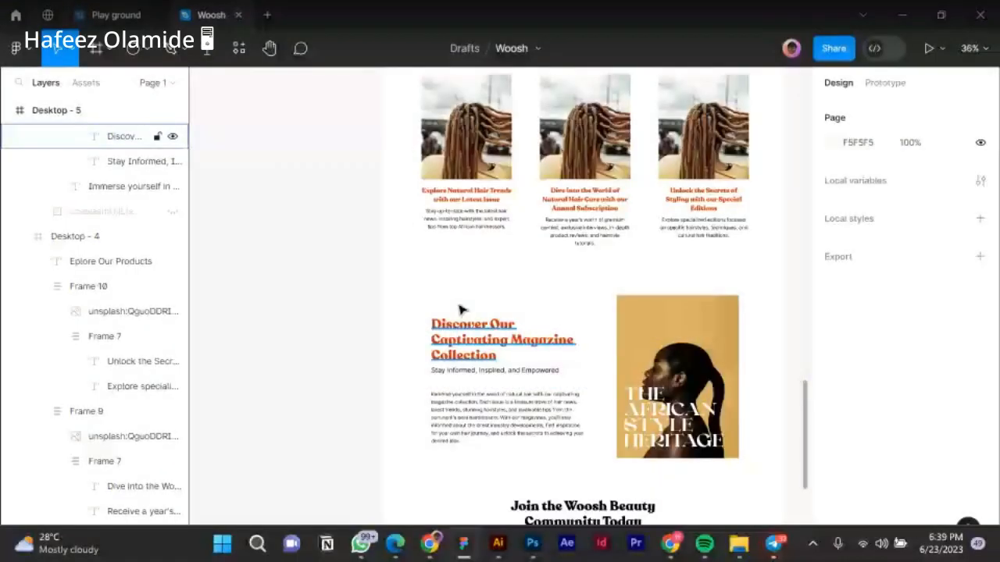
# Eyedrop orange CE3405 into the 'Join the Woosh Beauty Community Today' heading.
pyautogui.scroll(-2, 461, 310)
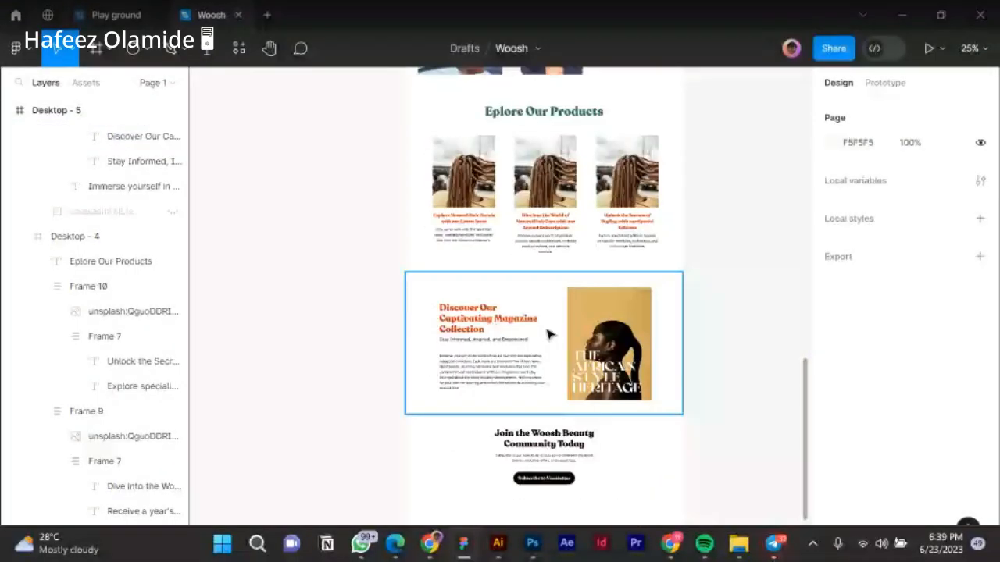
pyautogui.scroll(-1, 549, 334)
pyautogui.keyDown('ctrl'); pyautogui.click(549, 336); pyautogui.keyUp('ctrl')
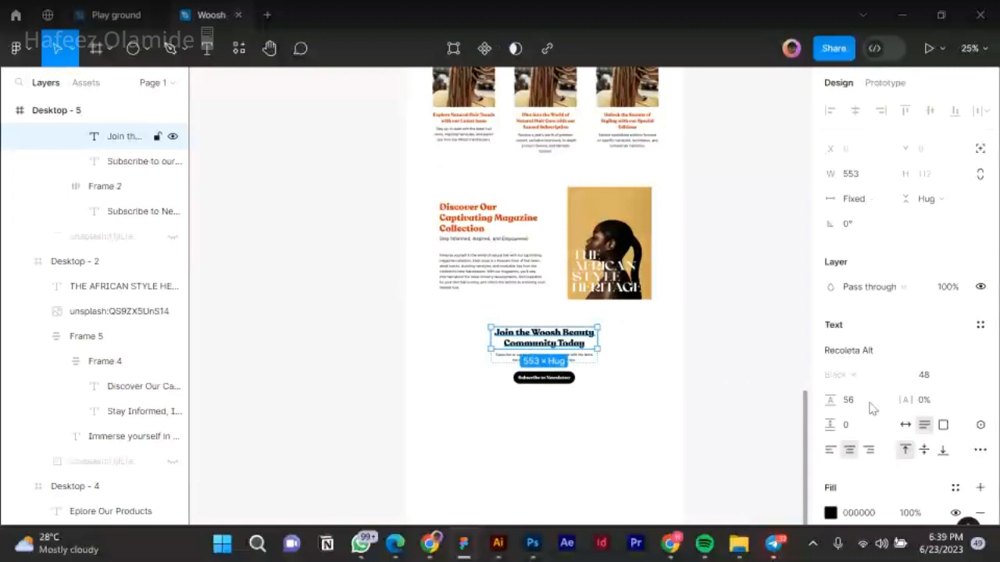
pyautogui.scroll(-1, 872, 408)
pyautogui.click(830, 435)
pyautogui.click(646, 381)
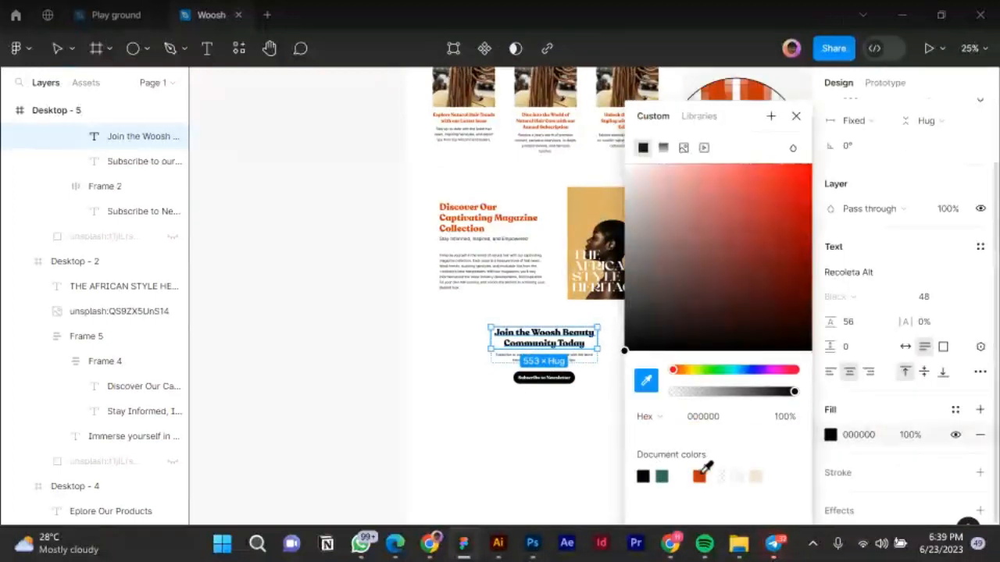
pyautogui.click(469, 217)
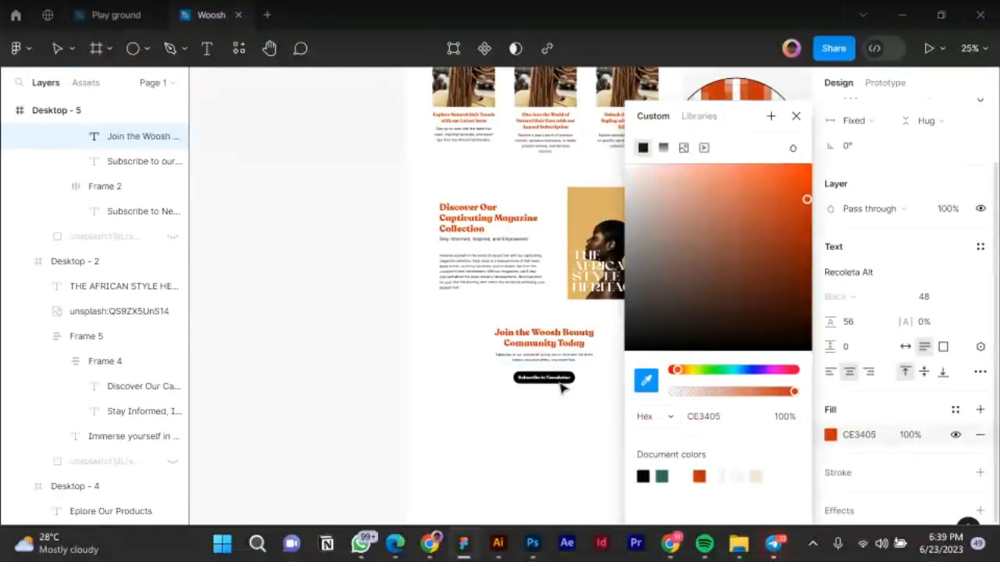
# Fill the Subscribe to Newsletter button with teal 2E6A5D.
pyautogui.click(567, 386)
pyautogui.press('Escape')
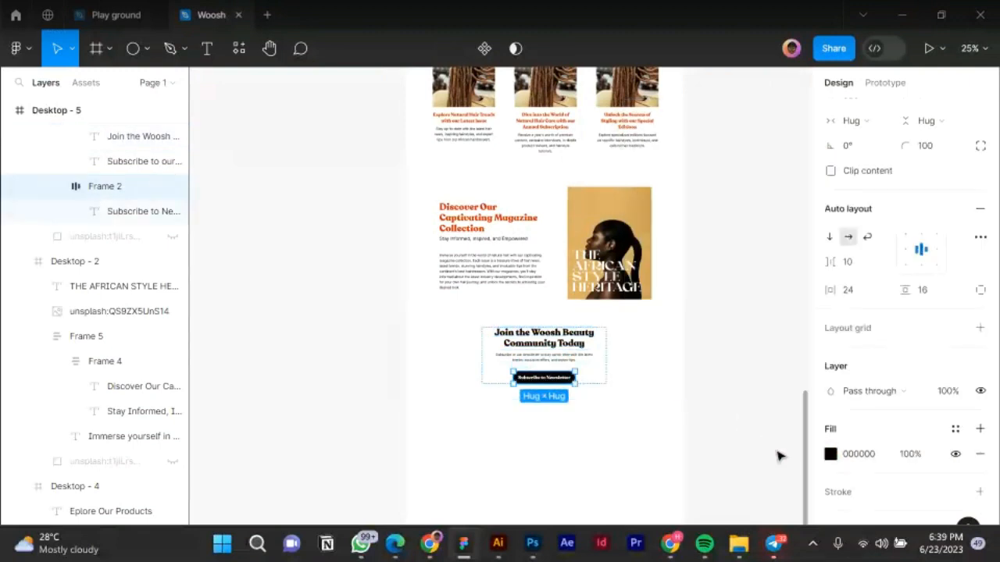
pyautogui.press('i')
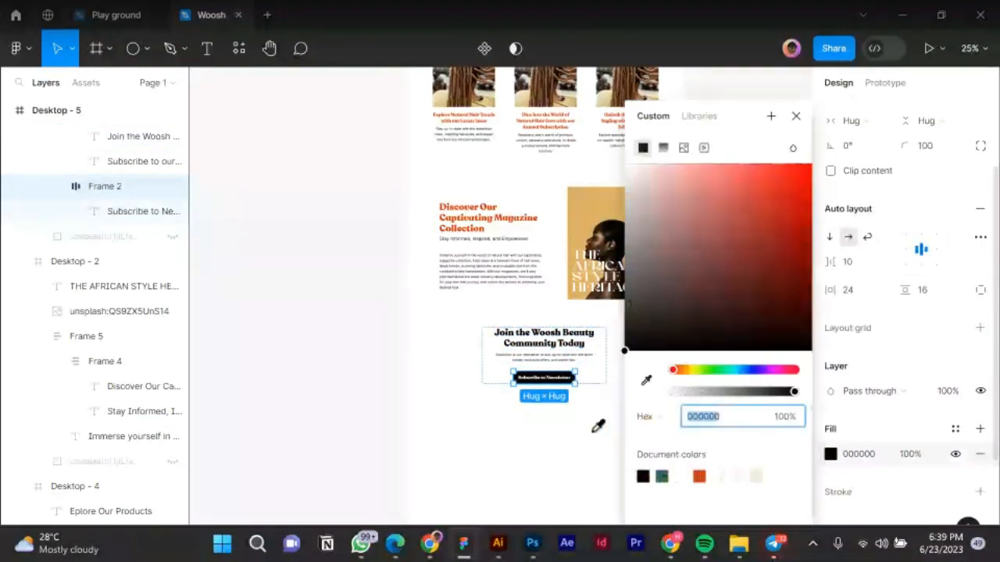
pyautogui.click(662, 476)
pyautogui.press('Escape')
pyautogui.press('Escape')
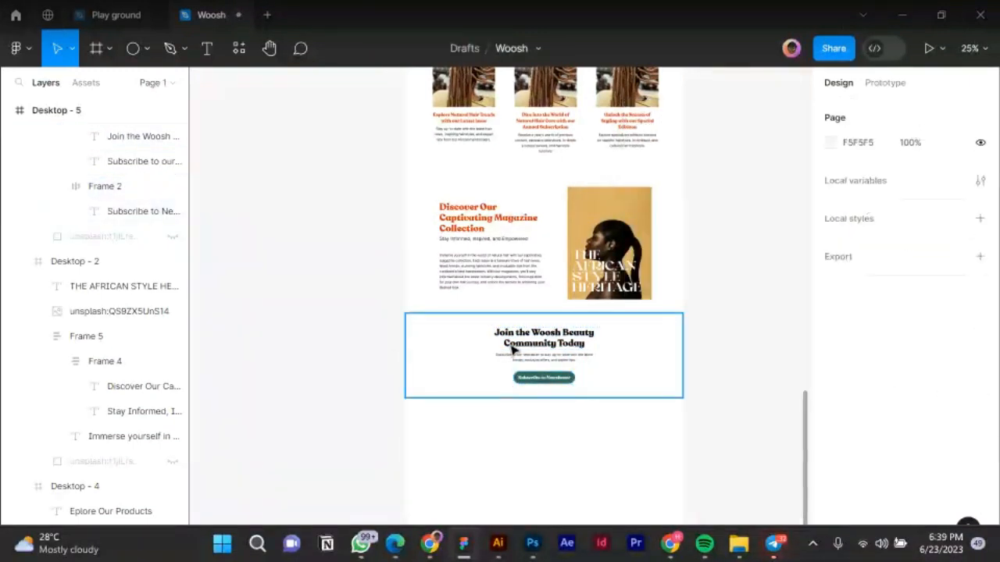
# Reselect the Join heading inside Frame 15 and apply the orange document colour.
pyautogui.click(512, 349)
pyautogui.click(512, 349)
pyautogui.click(512, 349)
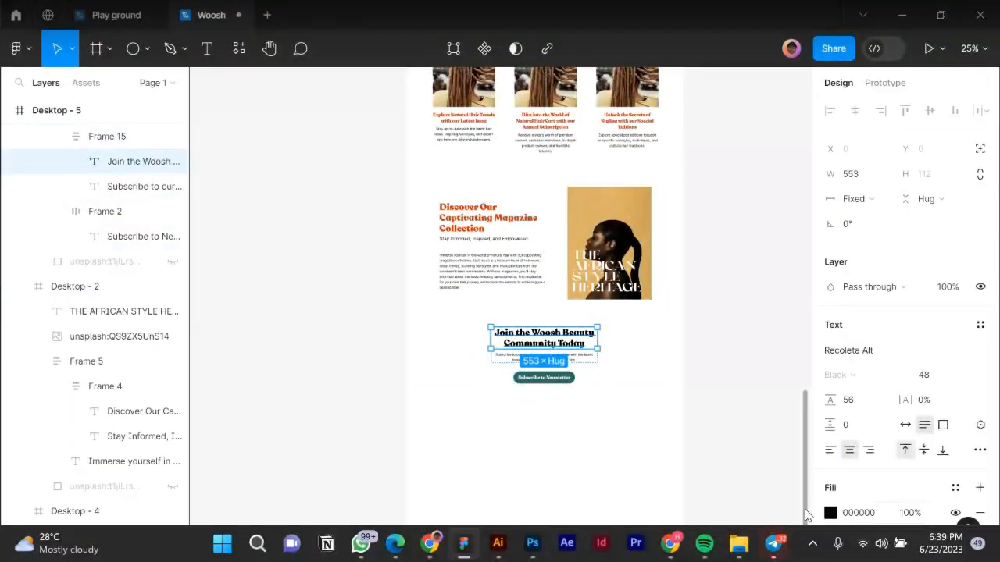
pyautogui.click(830, 513)
pyautogui.click(699, 475)
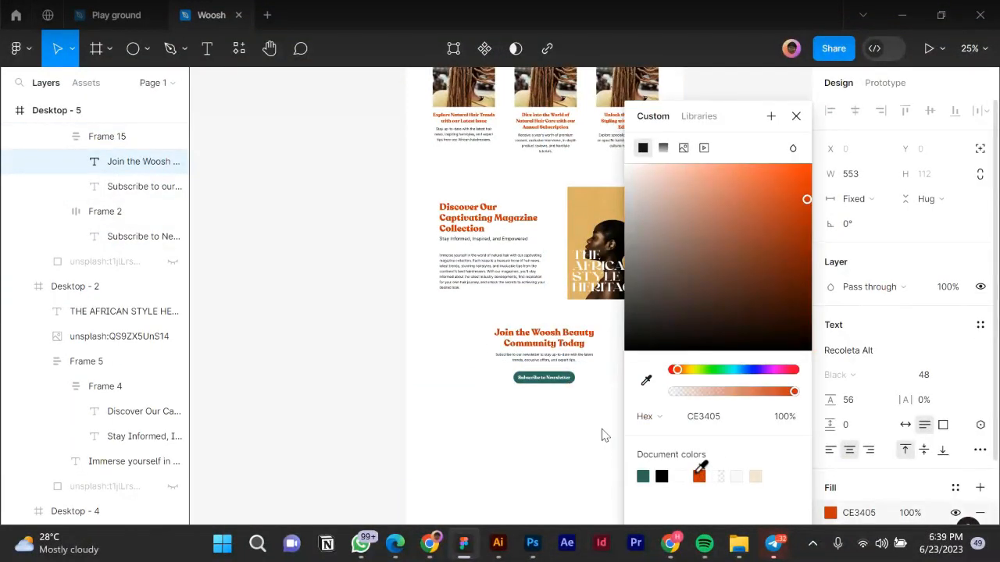
pyautogui.click(338, 249)
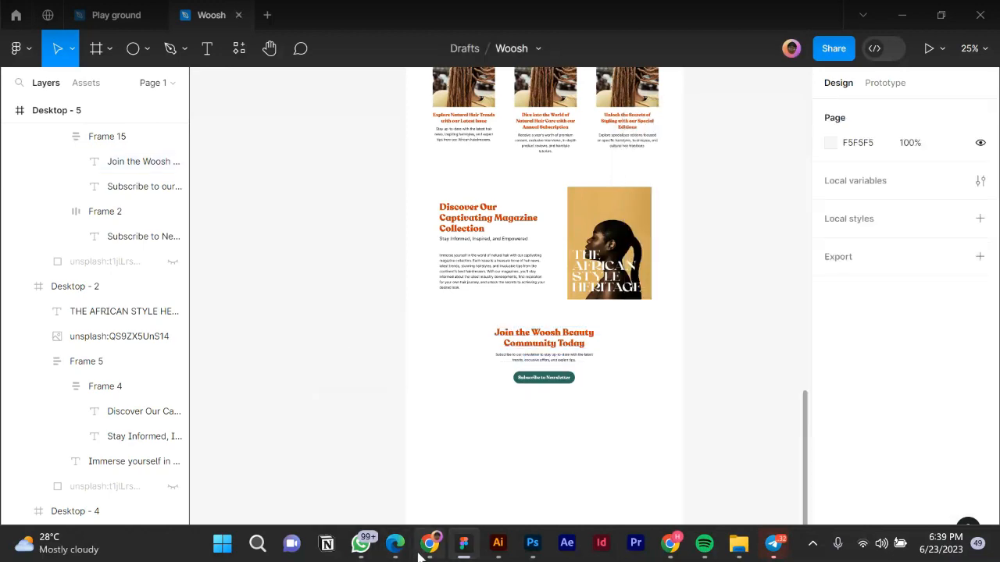
# Scroll the Chrome Mirror preview of the recoloured homepage down to the Subscribe to Newsletter button.
pyautogui.click(430, 469)
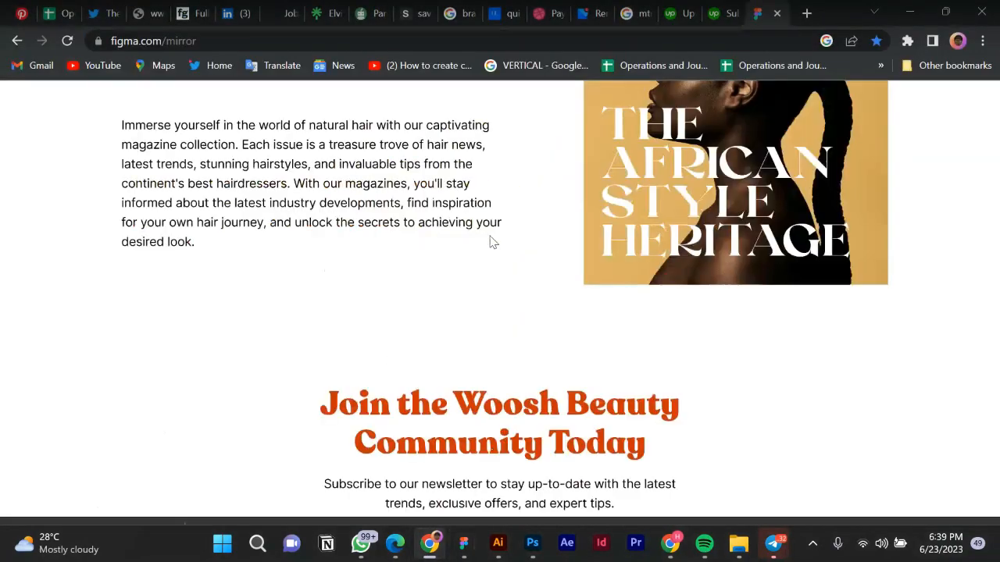
pyautogui.scroll(4, 493, 242)
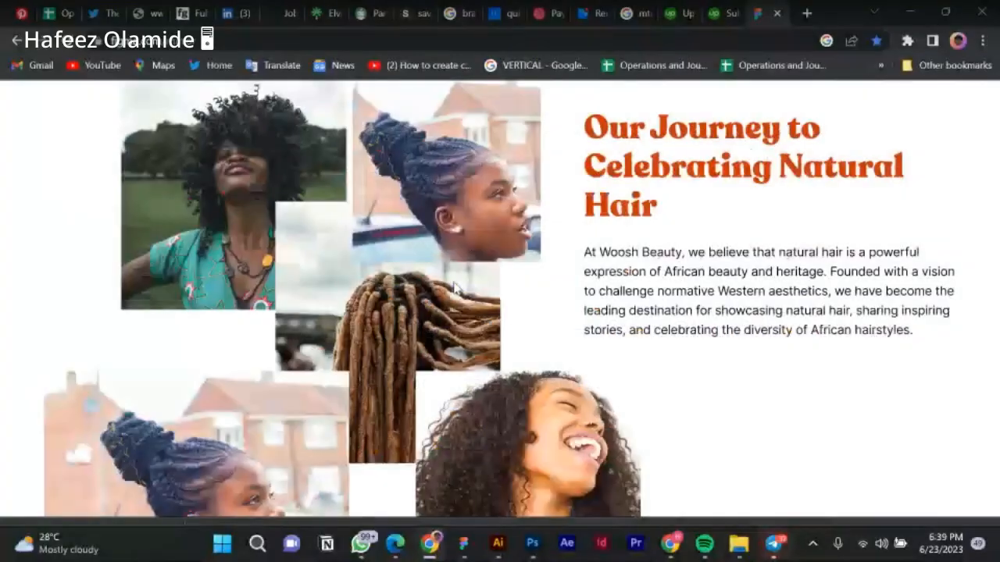
pyautogui.scroll(-1, 460, 286)
pyautogui.scroll(-3, 461, 283)
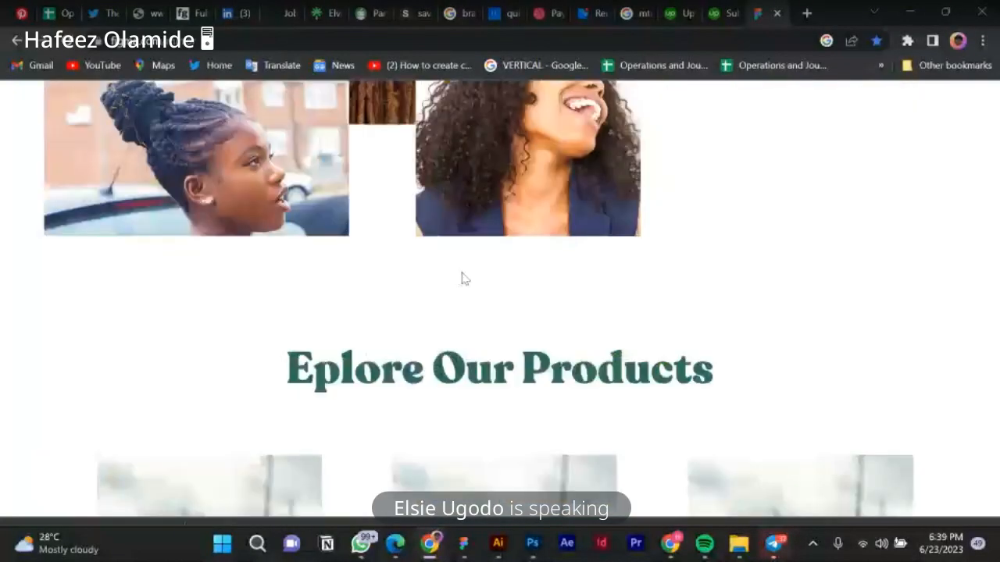
pyautogui.scroll(-2, 461, 278)
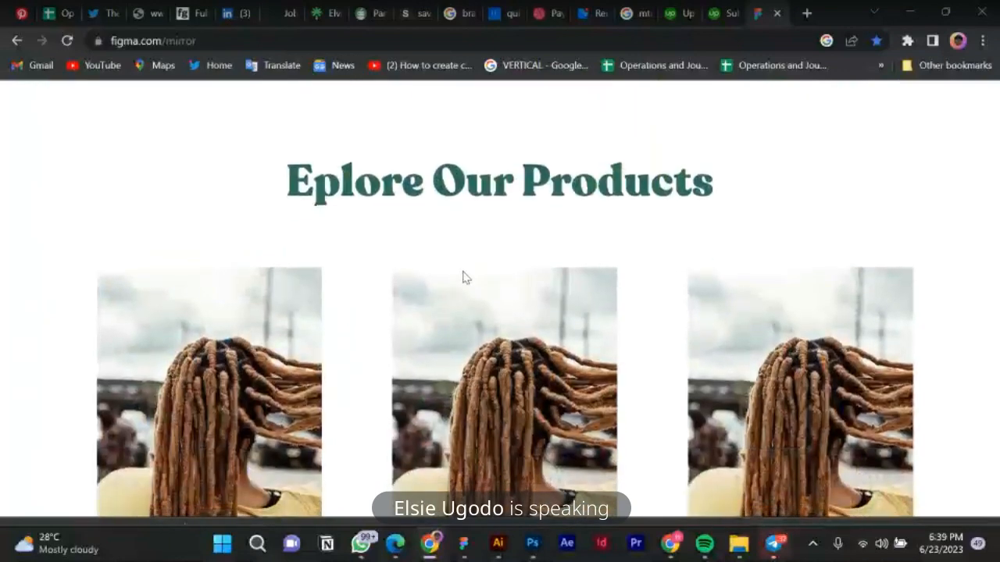
pyautogui.scroll(-1, 463, 277)
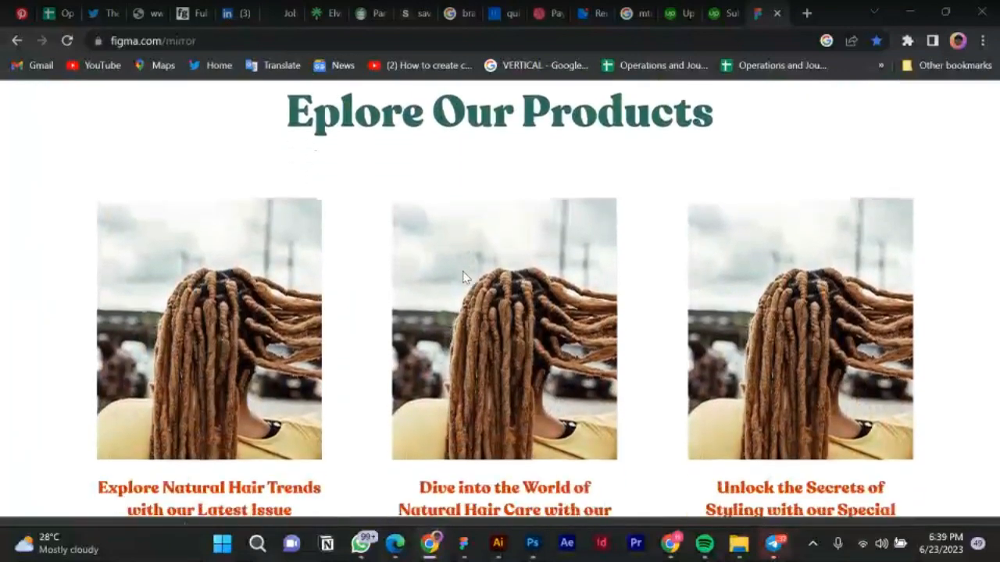
pyautogui.scroll(-1, 462, 277)
pyautogui.scroll(-2, 463, 277)
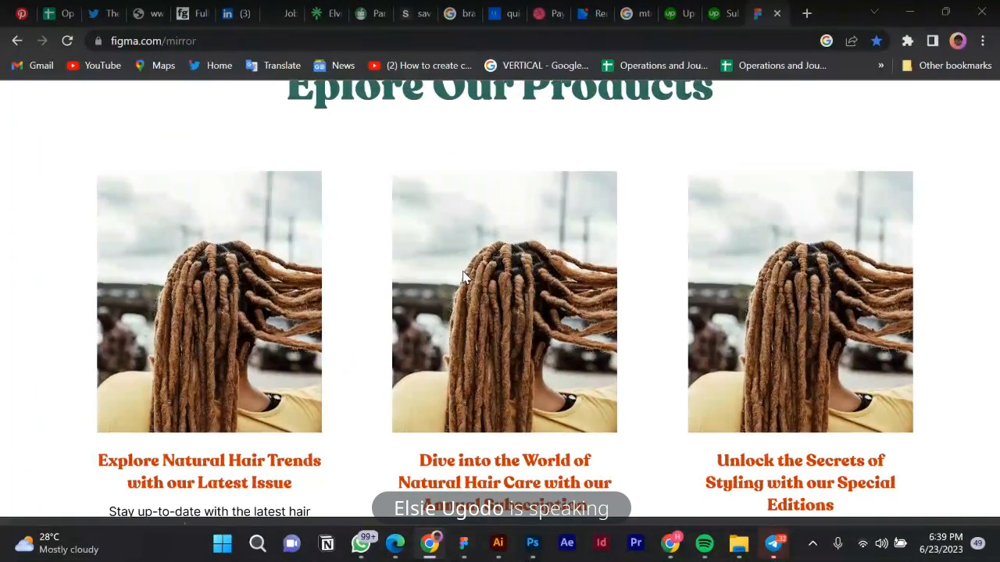
pyautogui.scroll(-2, 465, 278)
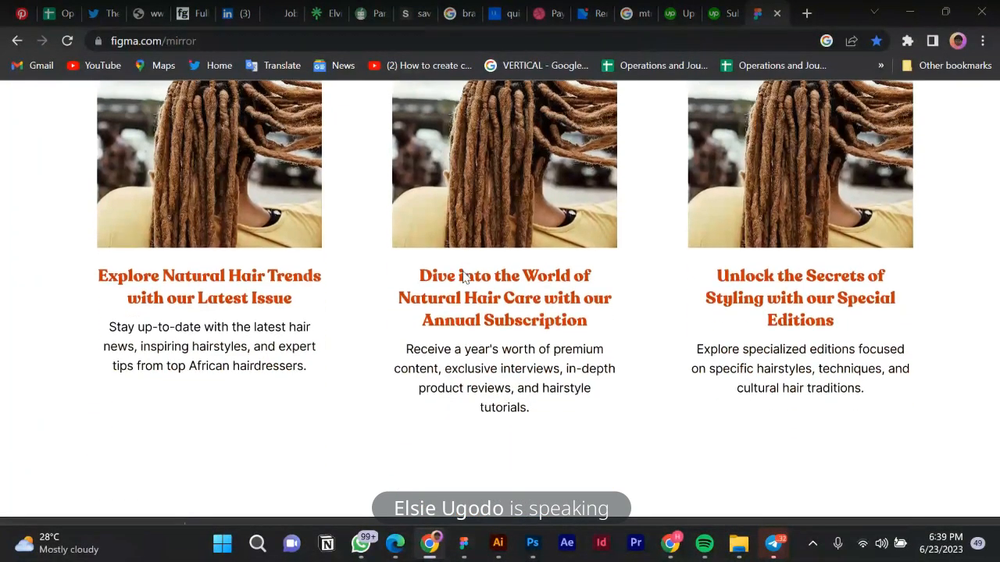
pyautogui.scroll(-10, 464, 273)
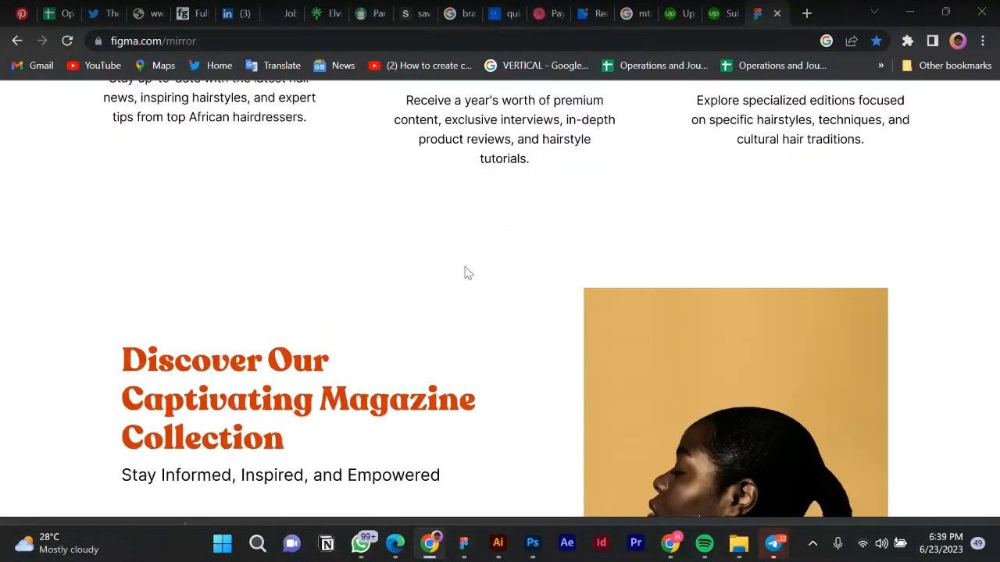
pyautogui.scroll(-4, 465, 273)
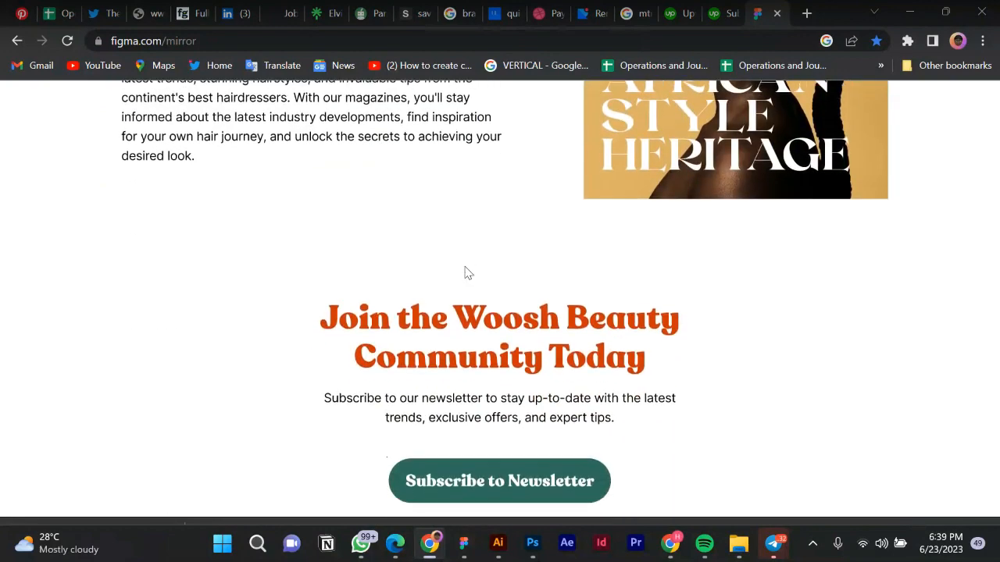
pyautogui.scroll(-3, 499, 437)
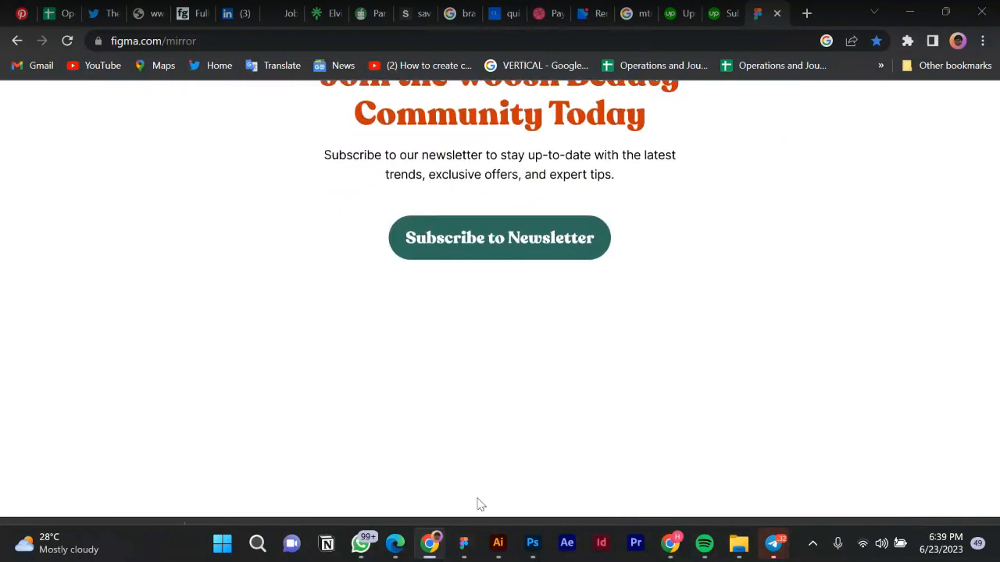
# Bring the Woosh design back with the hero in view, dismiss the chat notification and pick the Ellipse tool.
pyautogui.click(464, 544)
pyautogui.scroll(4, 575, 269)
pyautogui.scroll(4, 576, 264)
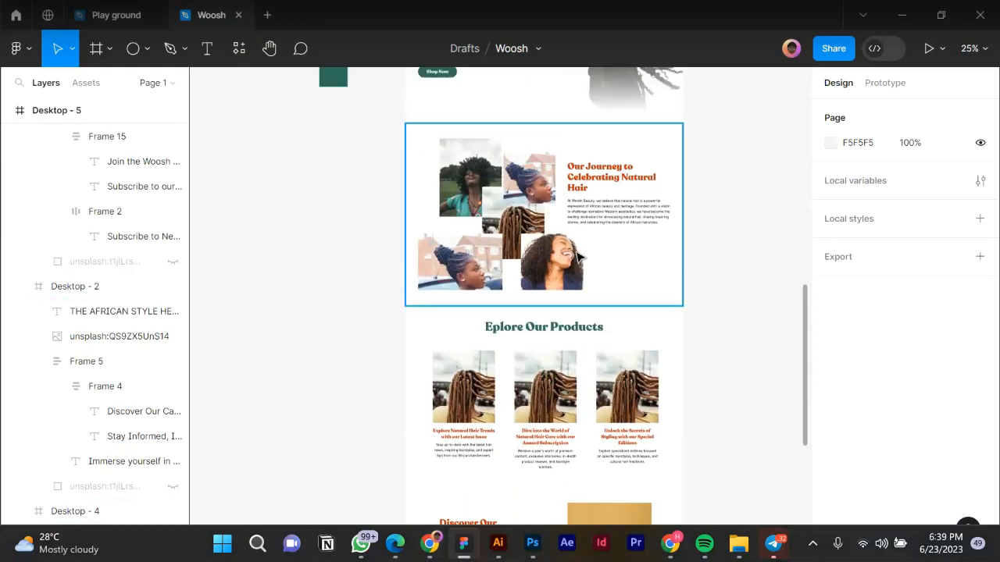
pyautogui.scroll(1, 577, 254)
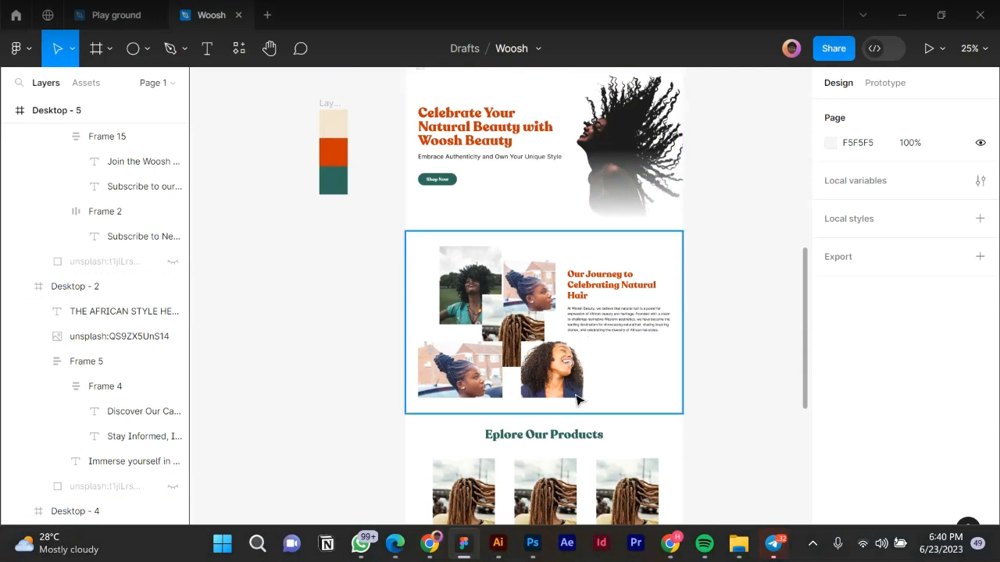
pyautogui.scroll(-1, 620, 401)
pyautogui.scroll(-1, 620, 401)
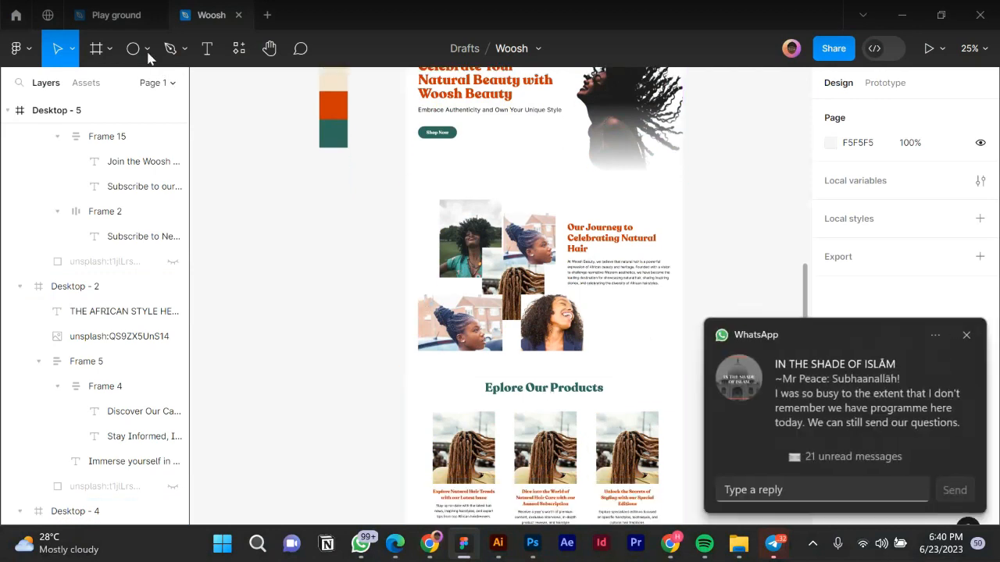
pyautogui.click(969, 337)
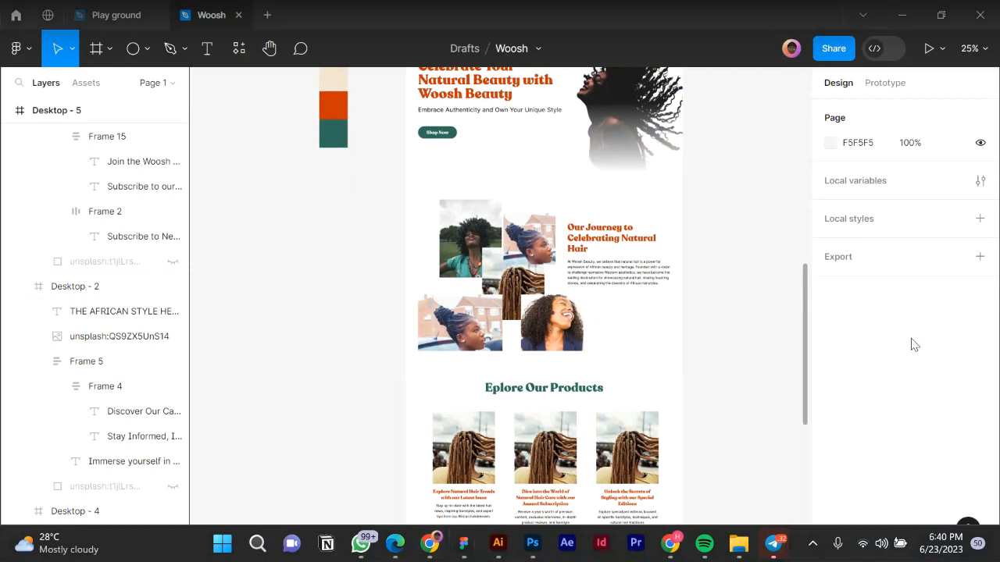
pyautogui.click(142, 52)
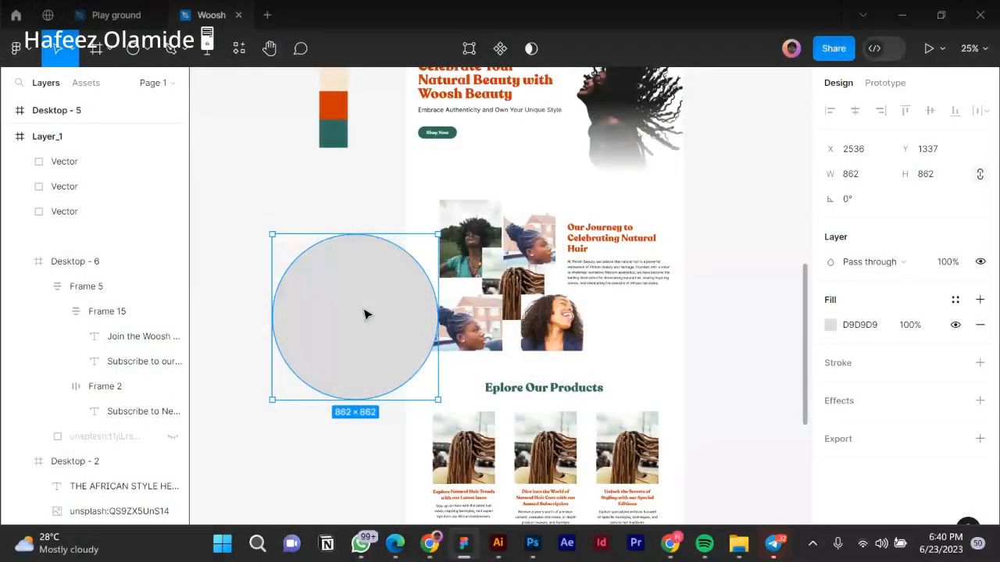
# Move the grey circle up-left and fill it with the orange document colour CE3405.
pyautogui.moveTo(364, 314); pyautogui.dragTo(310, 274)
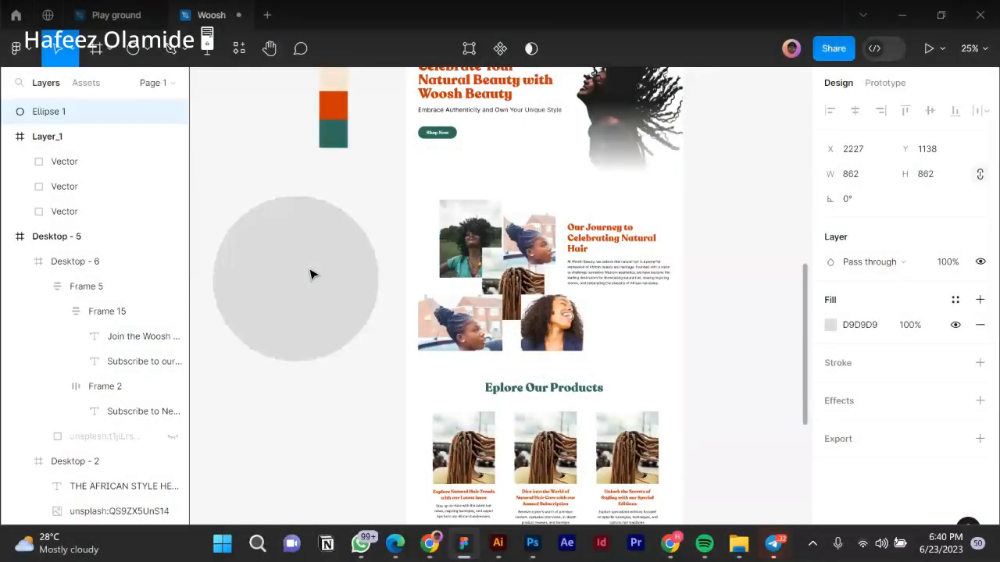
pyautogui.click(830, 324)
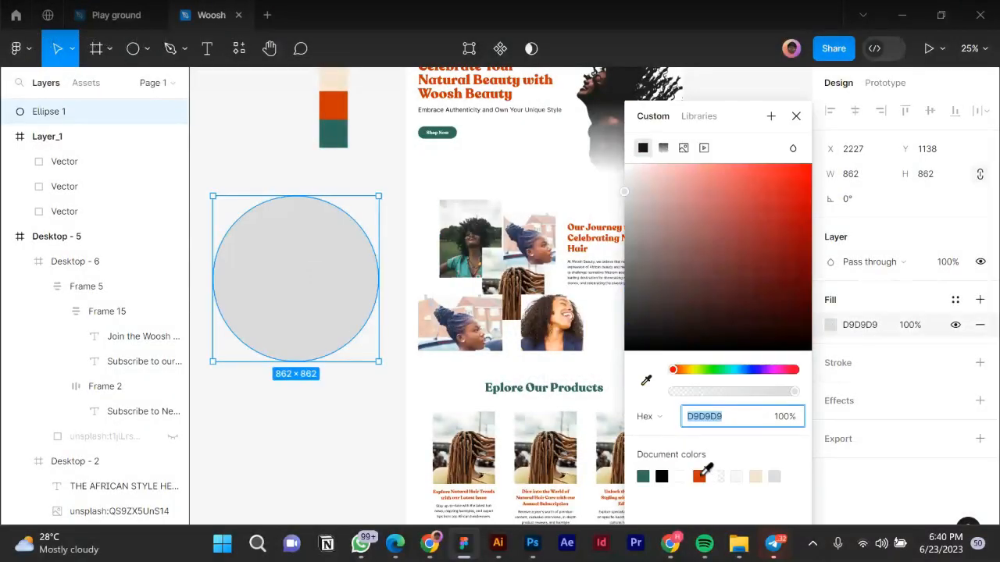
pyautogui.click(699, 475)
pyautogui.click(797, 117)
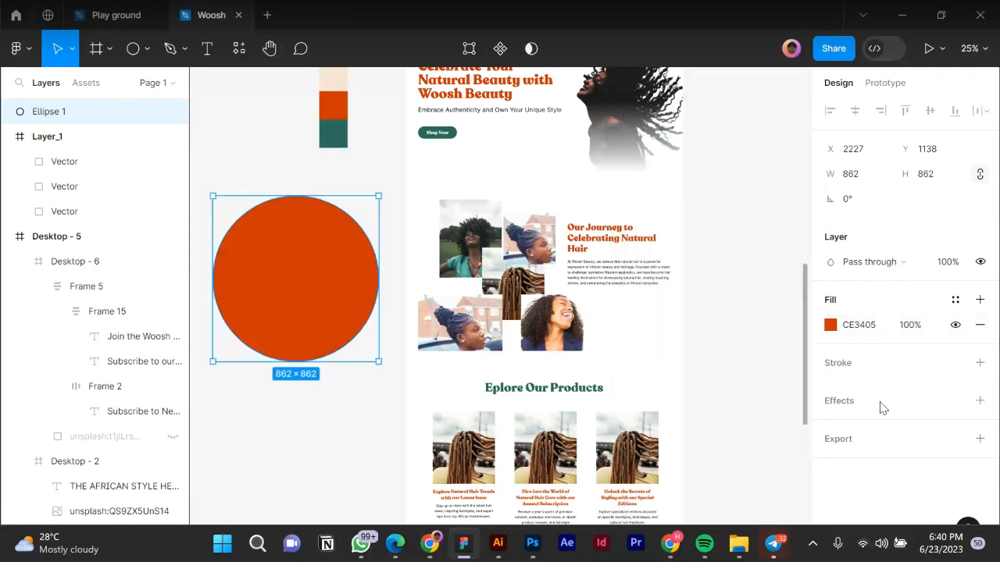
# Add a Layer blur effect of 456 to the circle.
pyautogui.click(955, 403)
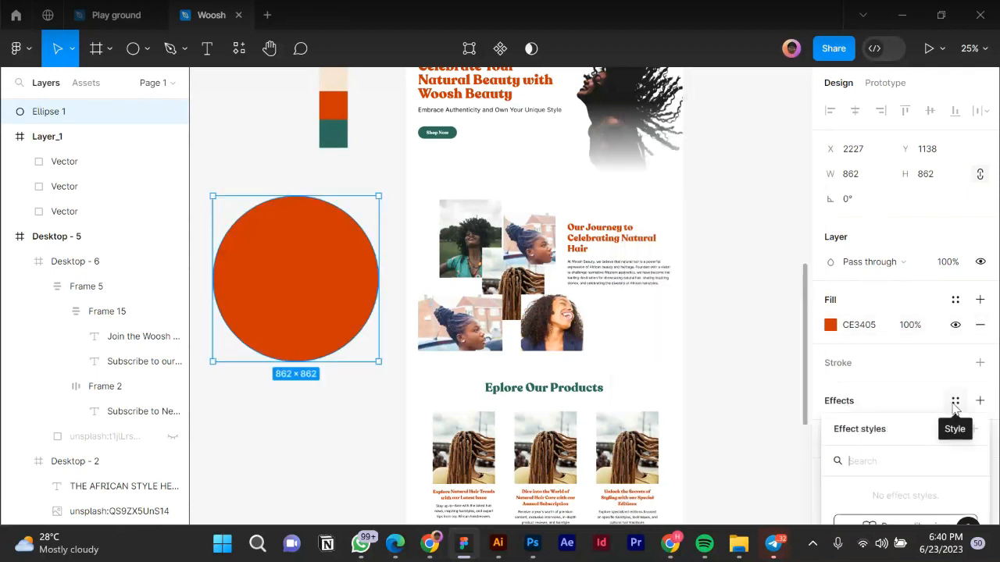
pyautogui.click(980, 400)
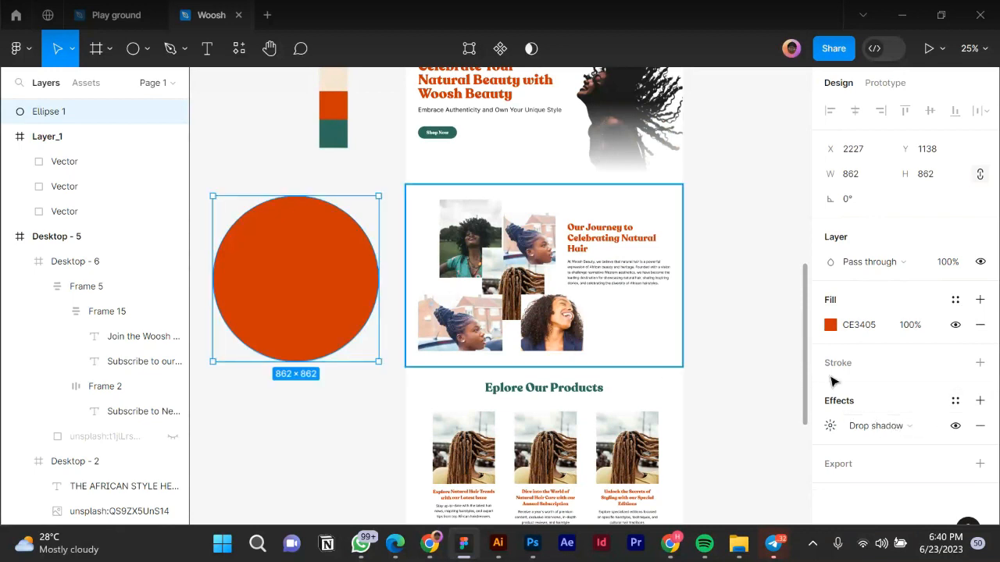
pyautogui.click(912, 428)
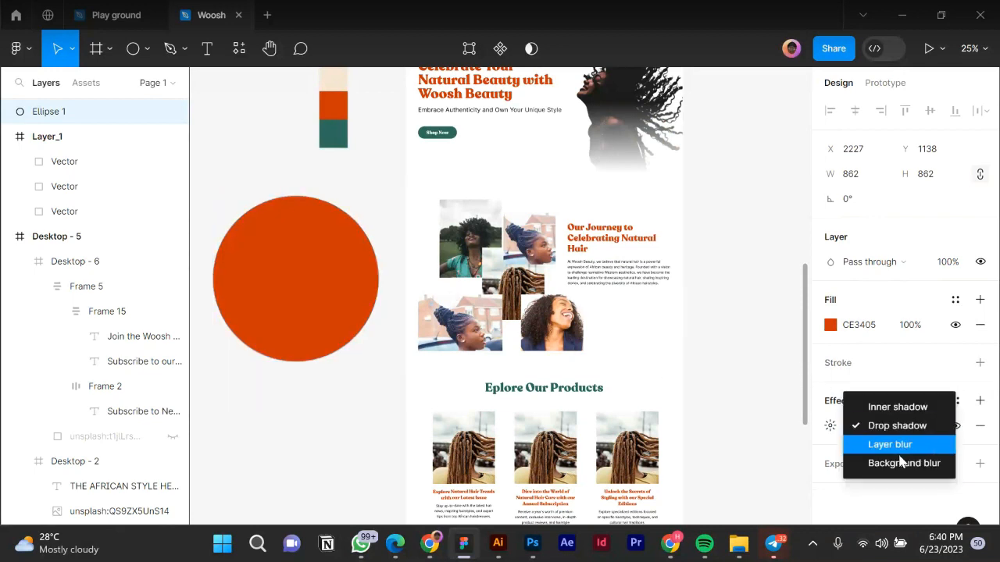
pyautogui.click(891, 444)
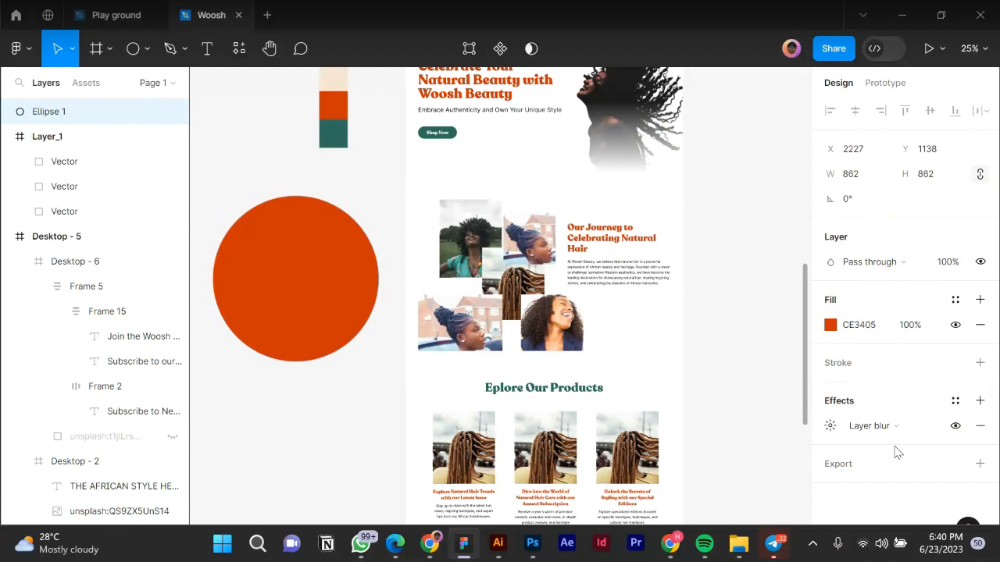
pyautogui.click(831, 426)
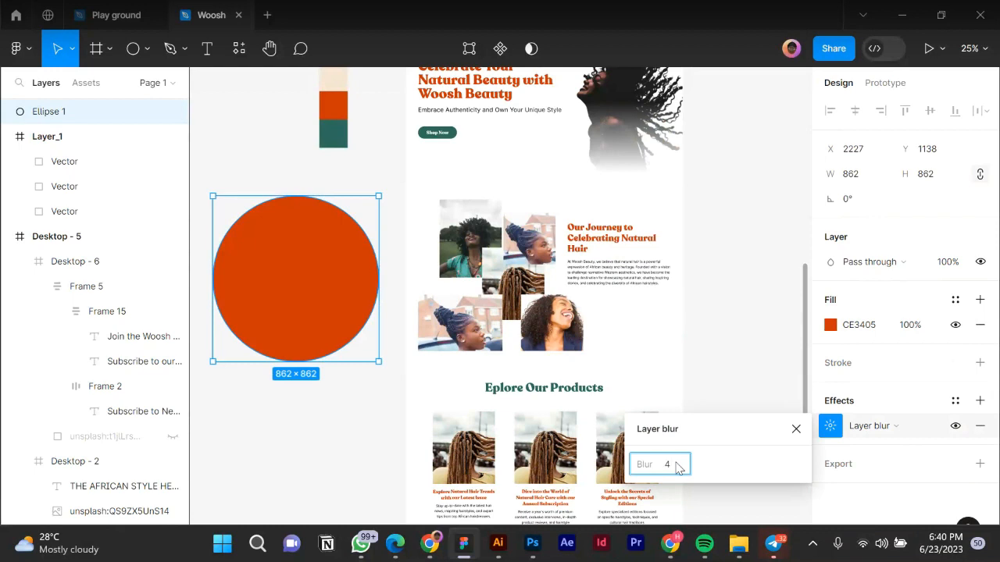
pyautogui.write('456')
pyautogui.press('Return')
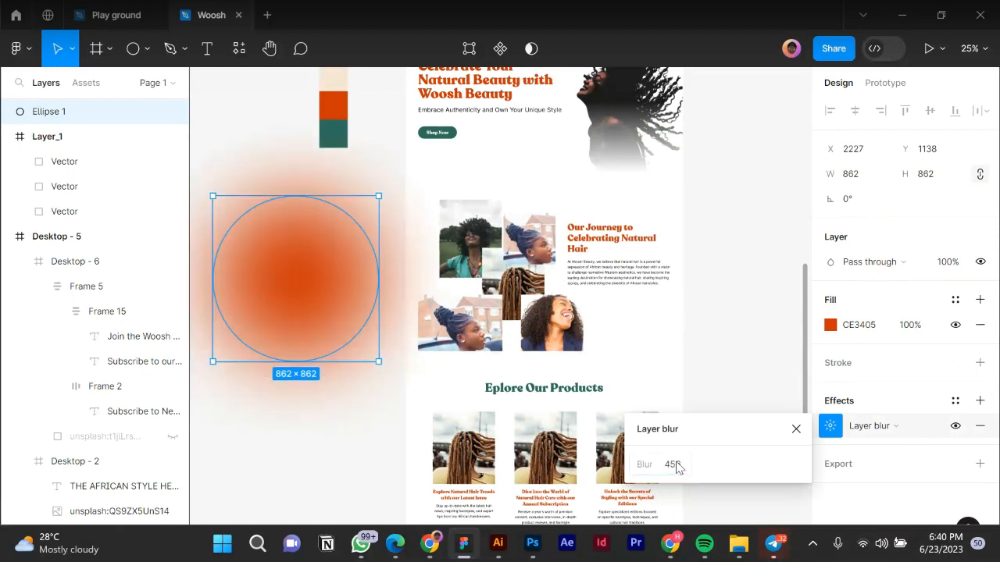
pyautogui.click(796, 429)
# Set the circle's fill opacity to 20% and nudge it slightly right.
pyautogui.click(919, 328)
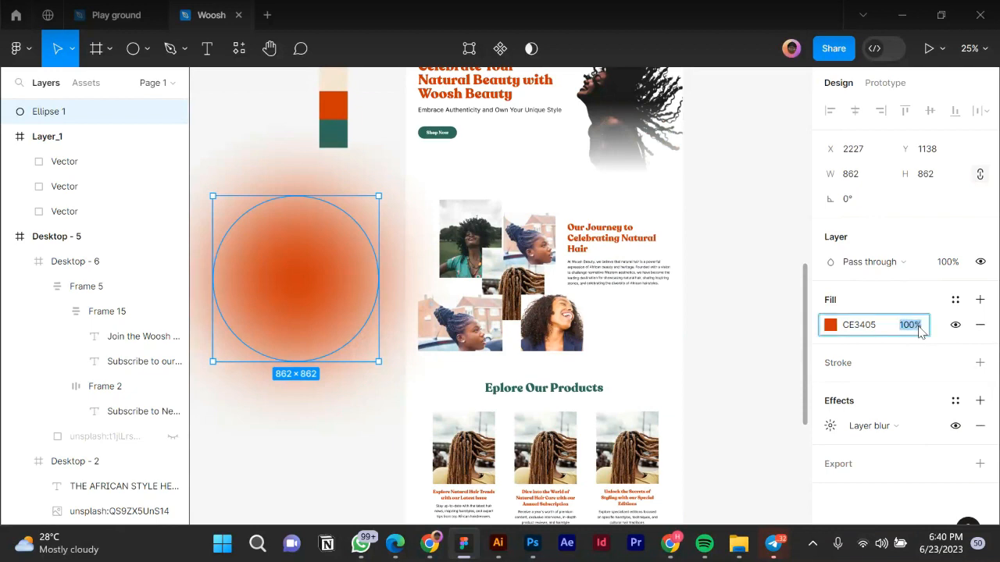
pyautogui.write('20')
pyautogui.press('Return')
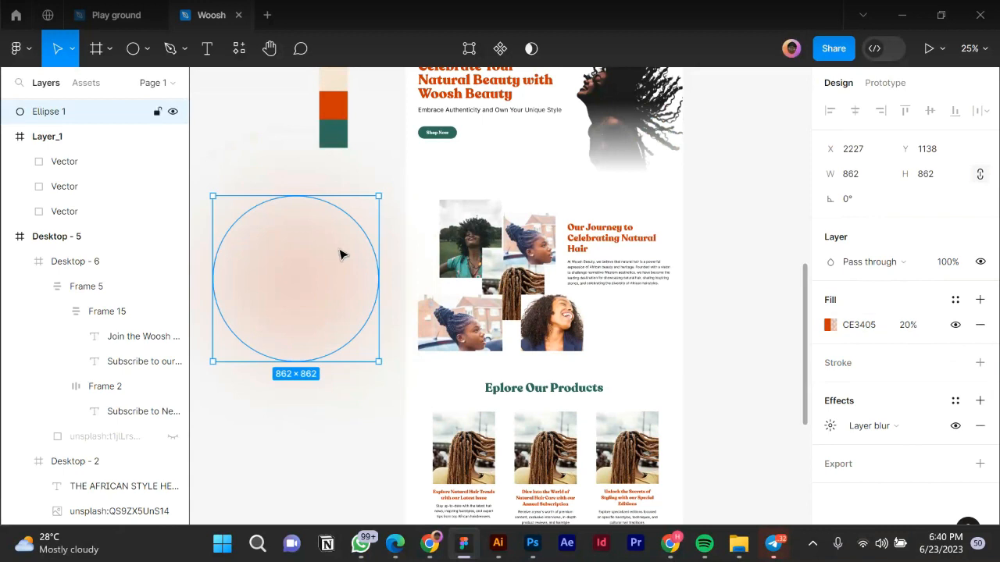
pyautogui.moveTo(338, 253); pyautogui.dragTo(474, 216)
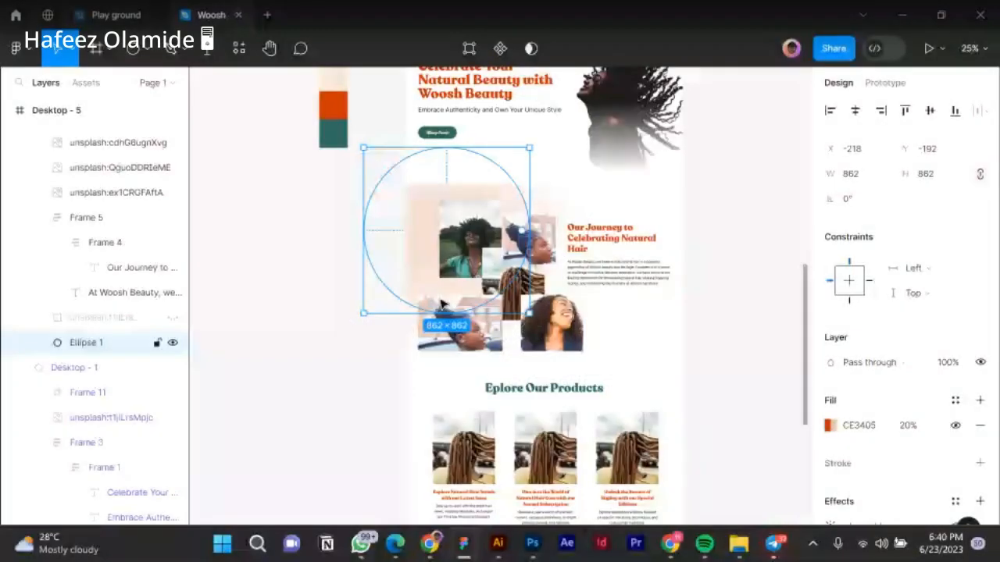
# Position the orange glow circle inside the hero, down and left behind the headline.
pyautogui.scroll(-2, 440, 301)
pyautogui.moveTo(433, 263); pyautogui.dragTo(453, 196)
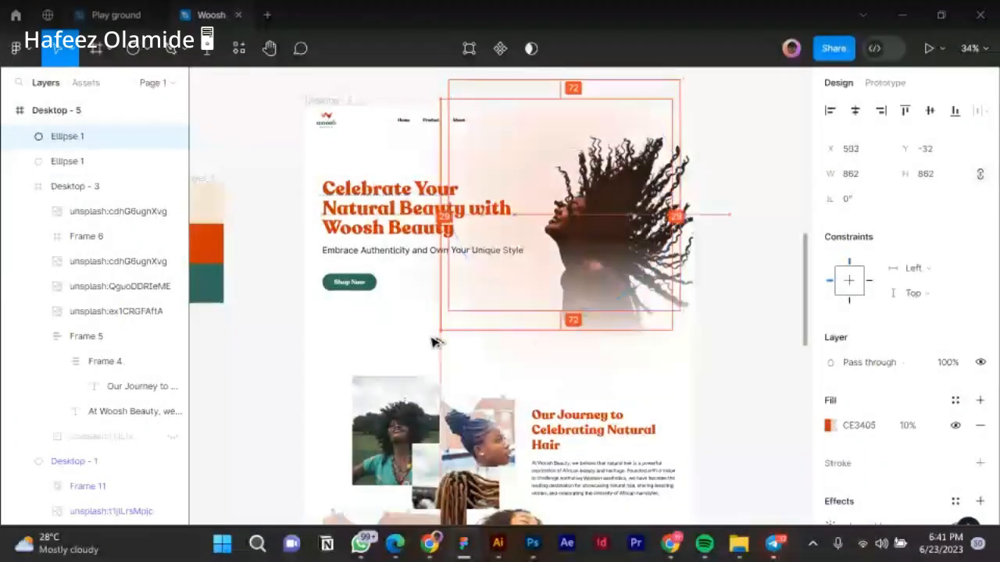
pyautogui.moveTo(436, 342); pyautogui.dragTo(415, 368)
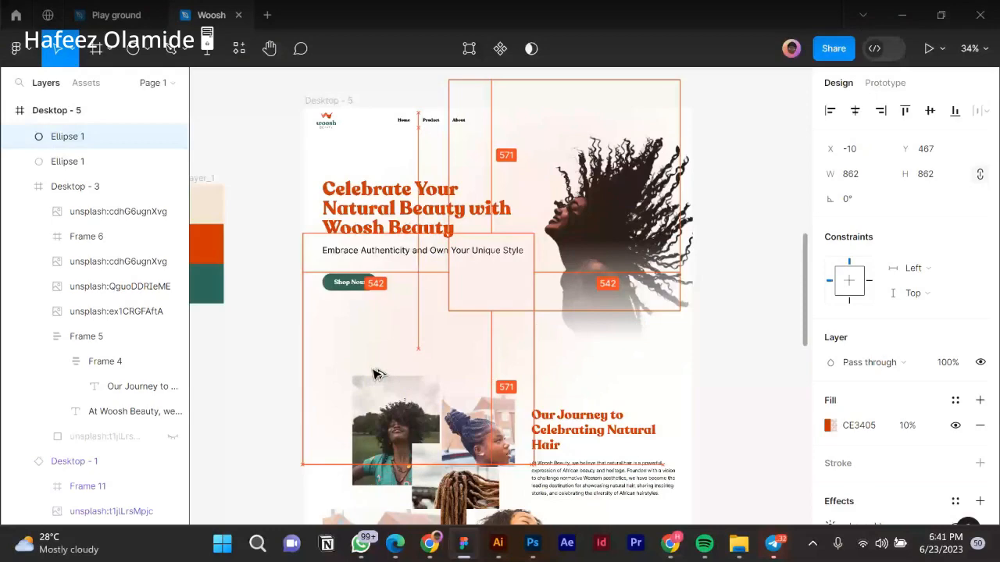
pyautogui.moveTo(373, 375); pyautogui.dragTo(366, 356)
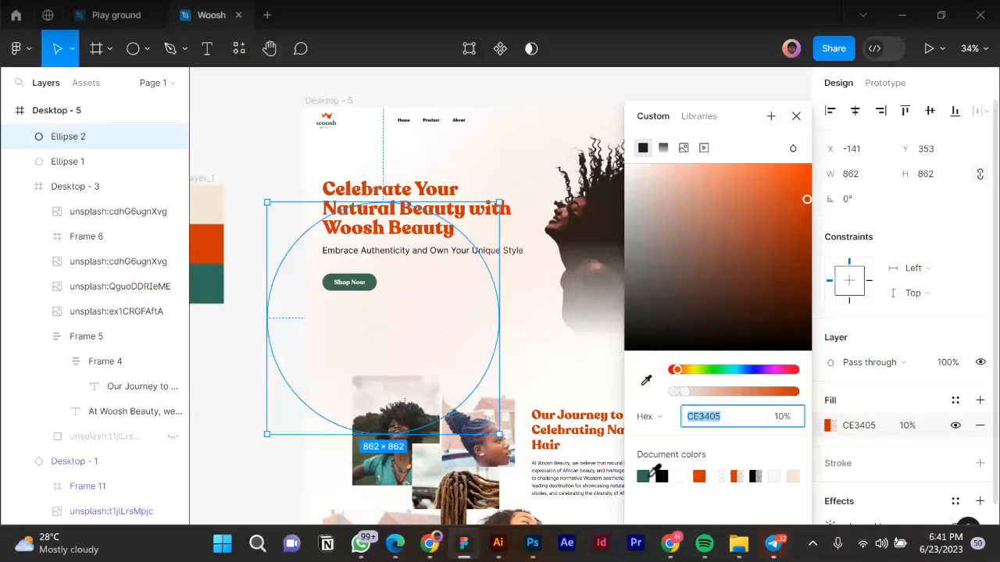
# Recolour the copied circle's fill to the green document swatch 2E6A5D at 10%.
pyautogui.click(644, 475)
pyautogui.click(801, 419)
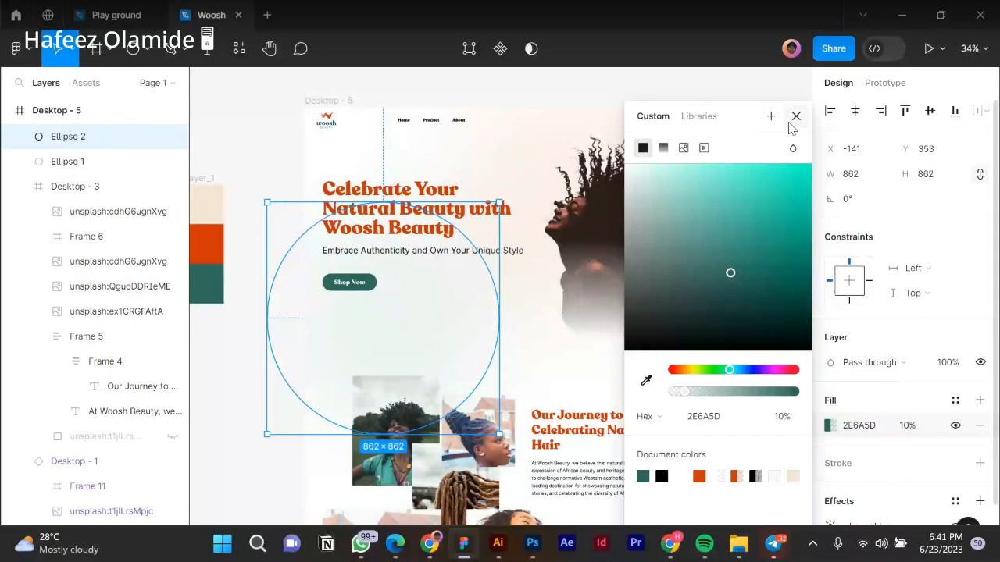
pyautogui.click(796, 119)
# Drag the green circle down past the Journey and products sections to the lower page.
pyautogui.moveTo(360, 340); pyautogui.dragTo(570, 515)
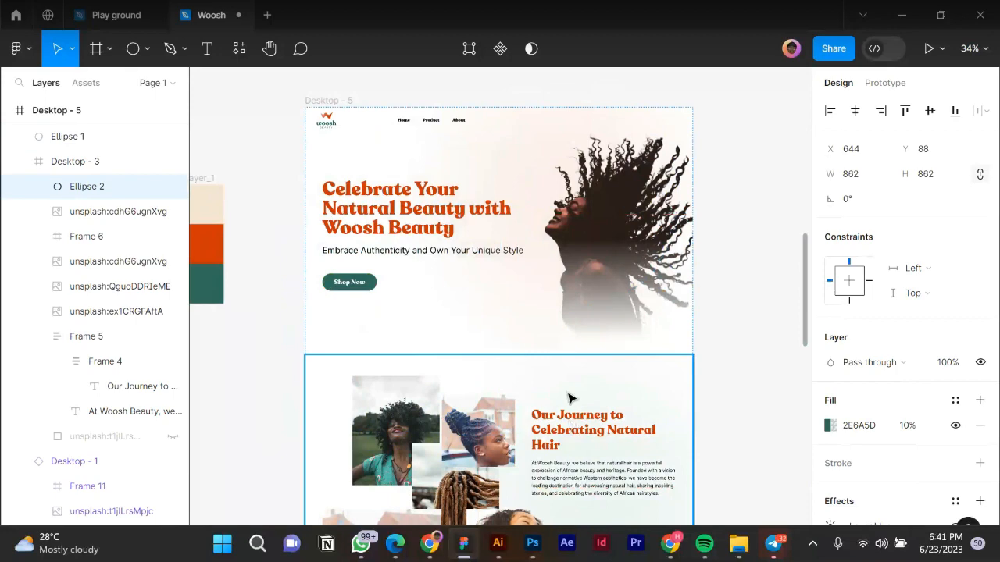
pyautogui.scroll(-5, 570, 395)
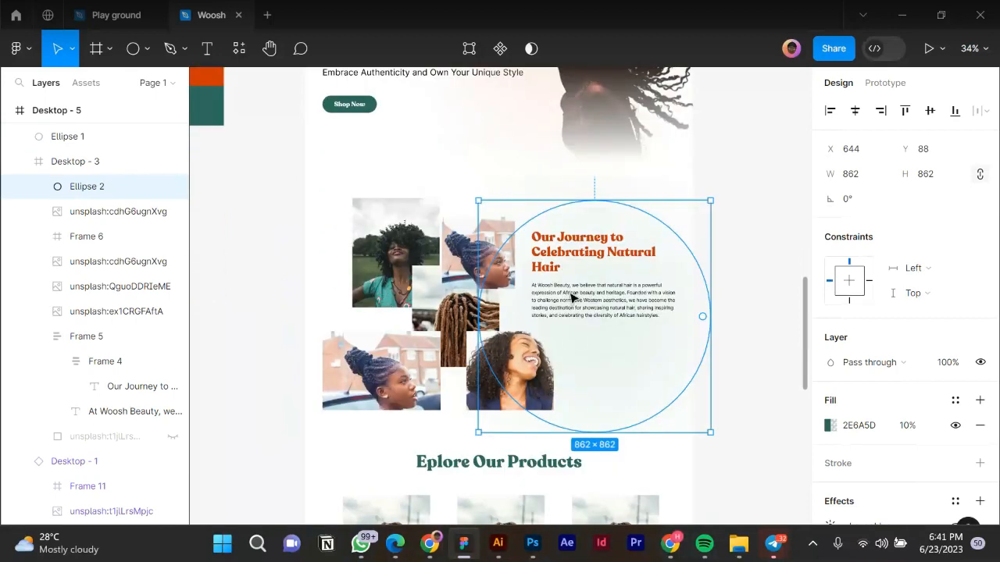
pyautogui.moveTo(485, 371); pyautogui.dragTo(496, 448)
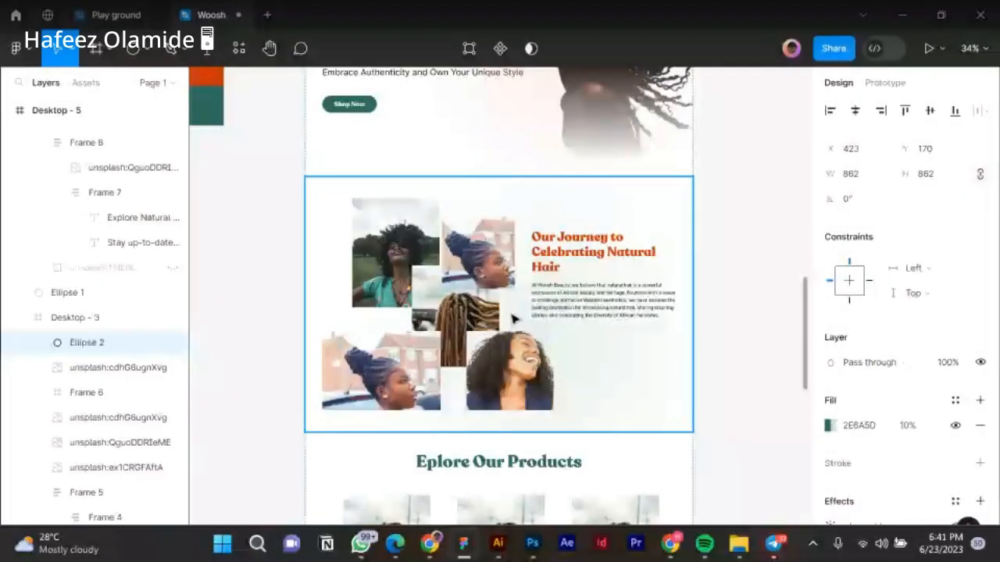
pyautogui.moveTo(508, 319); pyautogui.dragTo(257, 360)
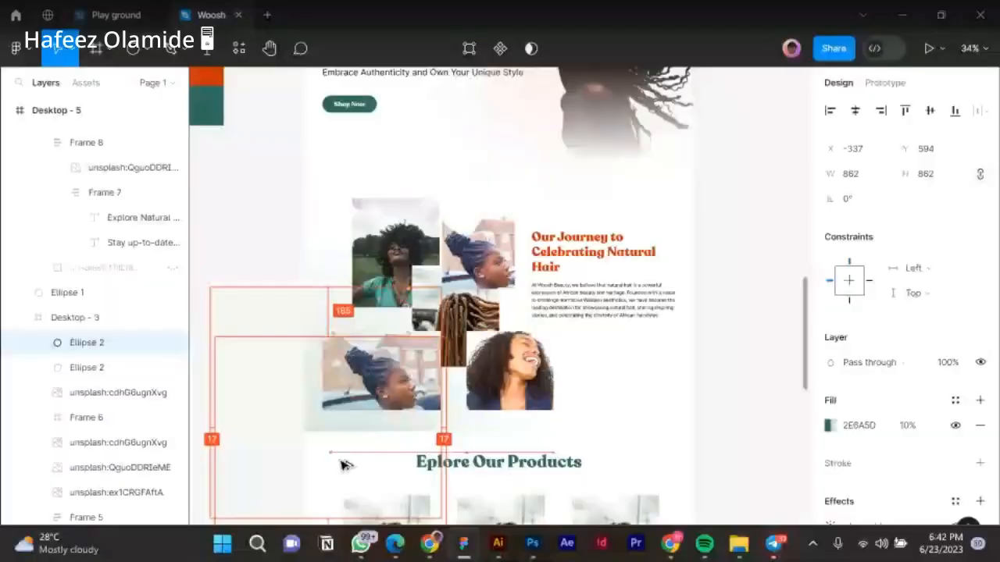
pyautogui.moveTo(341, 461); pyautogui.dragTo(344, 441)
pyautogui.scroll(-4, 465, 351)
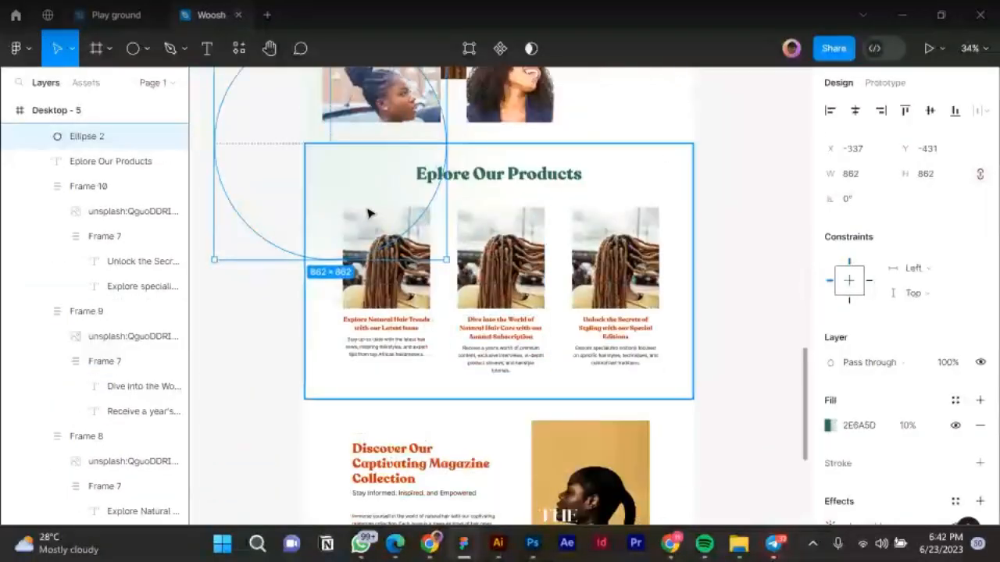
pyautogui.moveTo(517, 522); pyautogui.dragTo(628, 330)
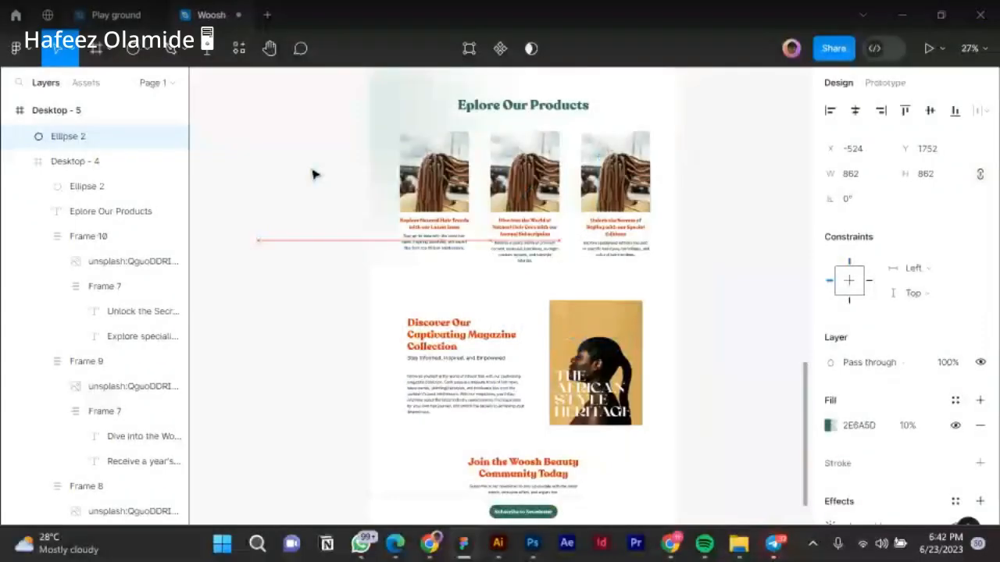
pyautogui.moveTo(500, 285); pyautogui.dragTo(458, 455)
pyautogui.scroll(-1, 347, 417)
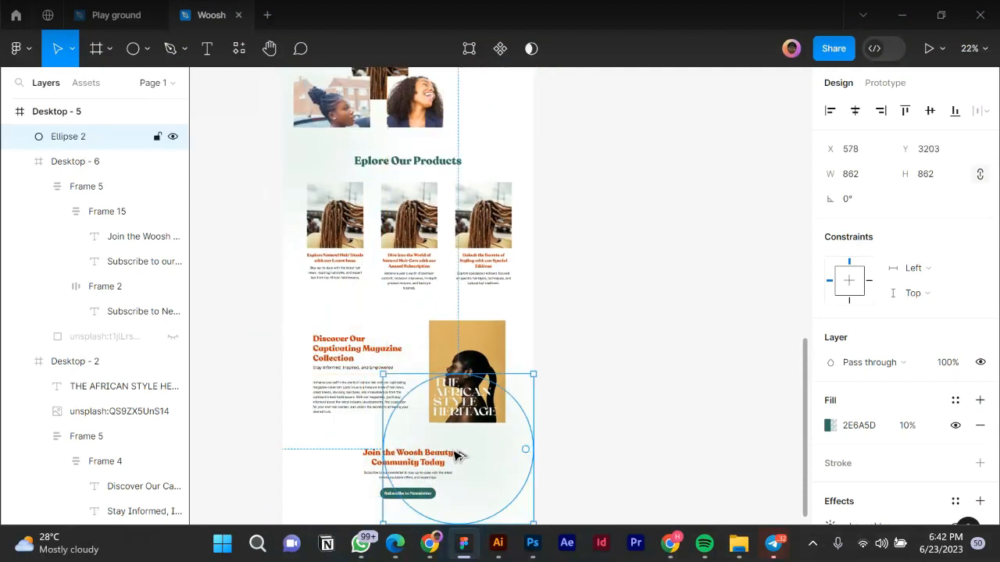
# Duplicate the green glow, recolour the copy orange CE3405, and move it into the magazine section frame.
pyautogui.hotkey('ctrl', 'd')
pyautogui.moveTo(376, 379)
pyautogui.mouseDown()
pyautogui.moveTo(371, 368)
pyautogui.moveTo(385, 378)
pyautogui.mouseUp()
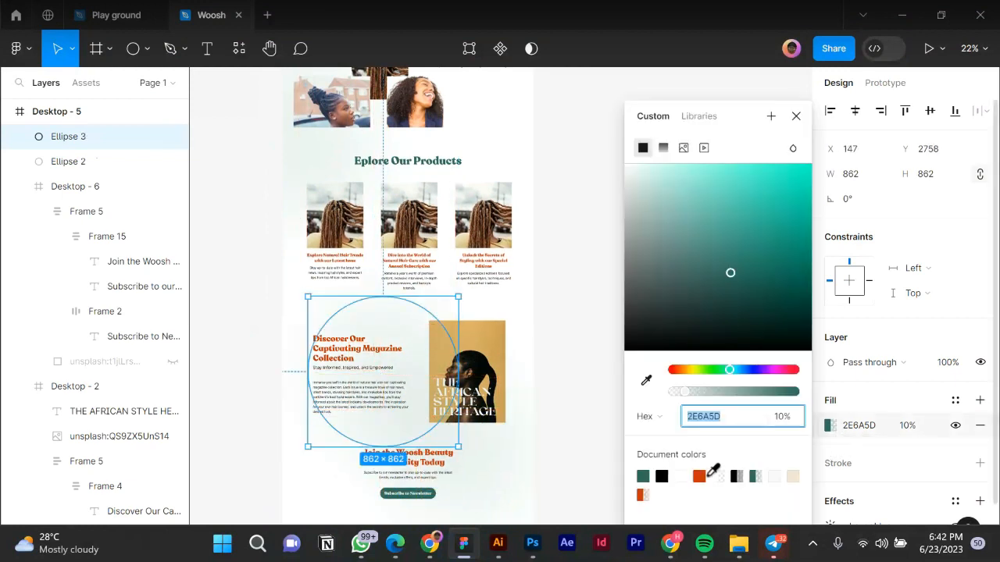
pyautogui.click(642, 493)
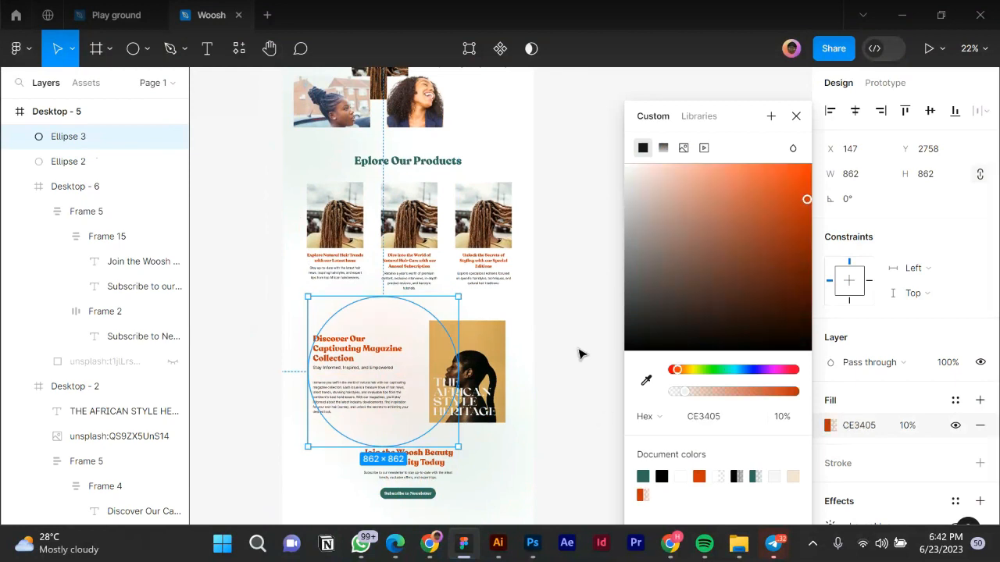
pyautogui.click(799, 120)
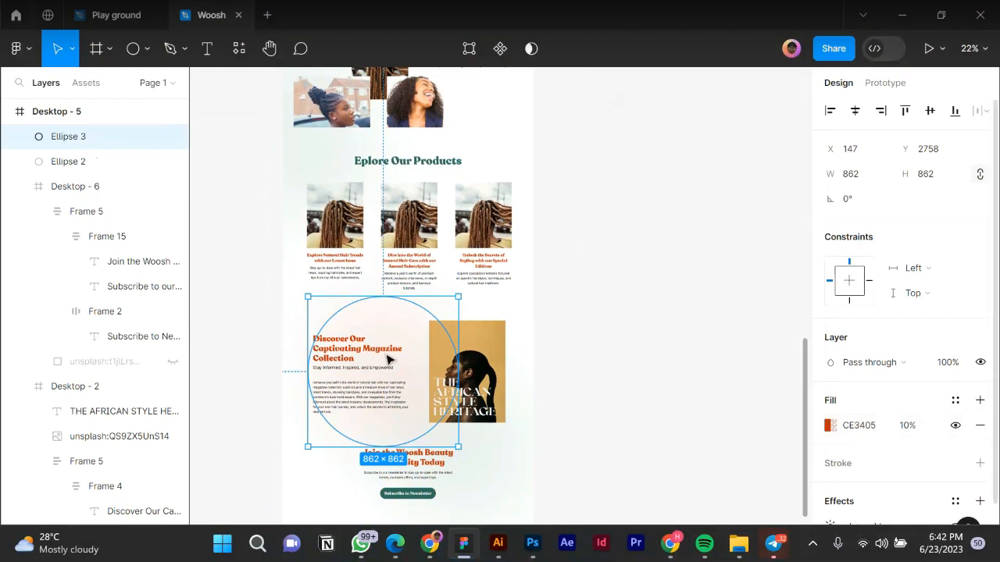
pyautogui.moveTo(423, 388); pyautogui.dragTo(478, 412)
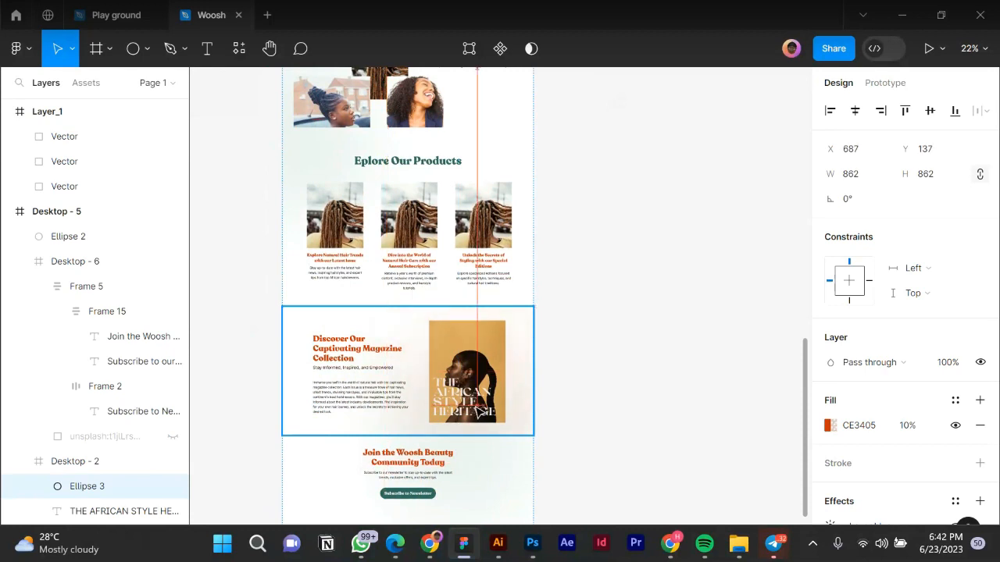
pyautogui.click(620, 375)
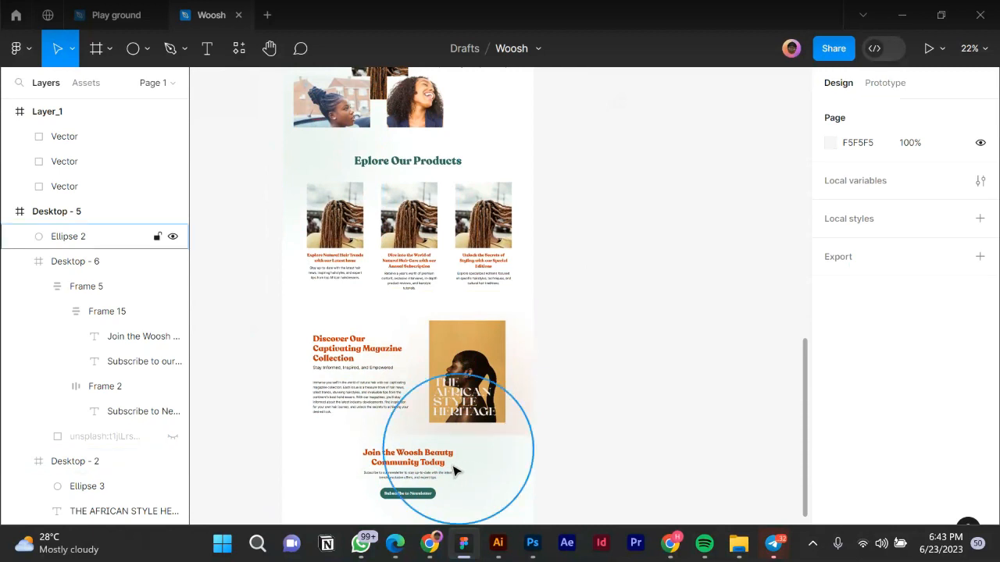
# Shift the green circle into Desktop - 6 and place orange Ellipse 3 at the magazine section's left.
pyautogui.moveTo(456, 471); pyautogui.dragTo(436, 446)
pyautogui.press('Delete')
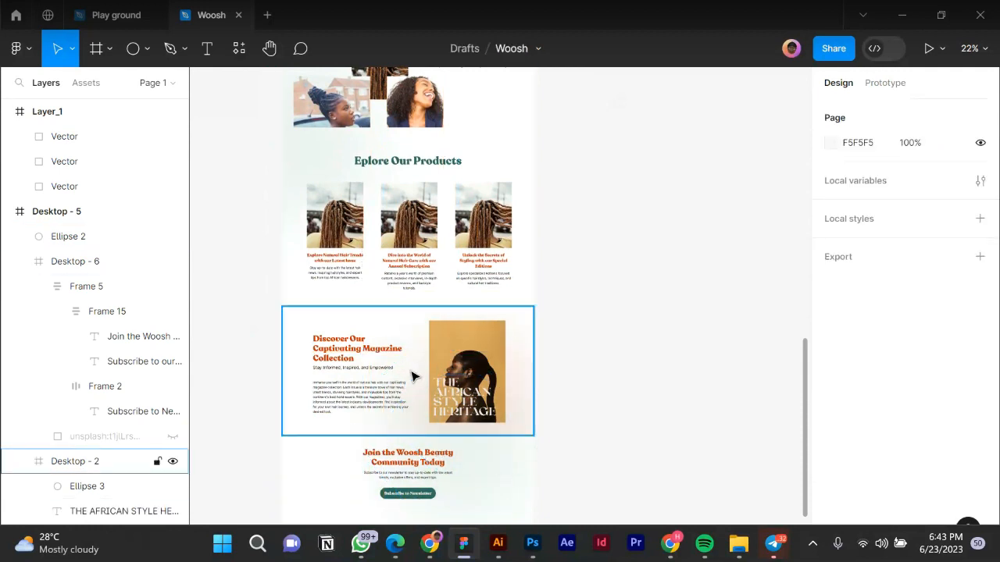
pyautogui.hotkey('ctrl', 'z')
pyautogui.click(523, 449)
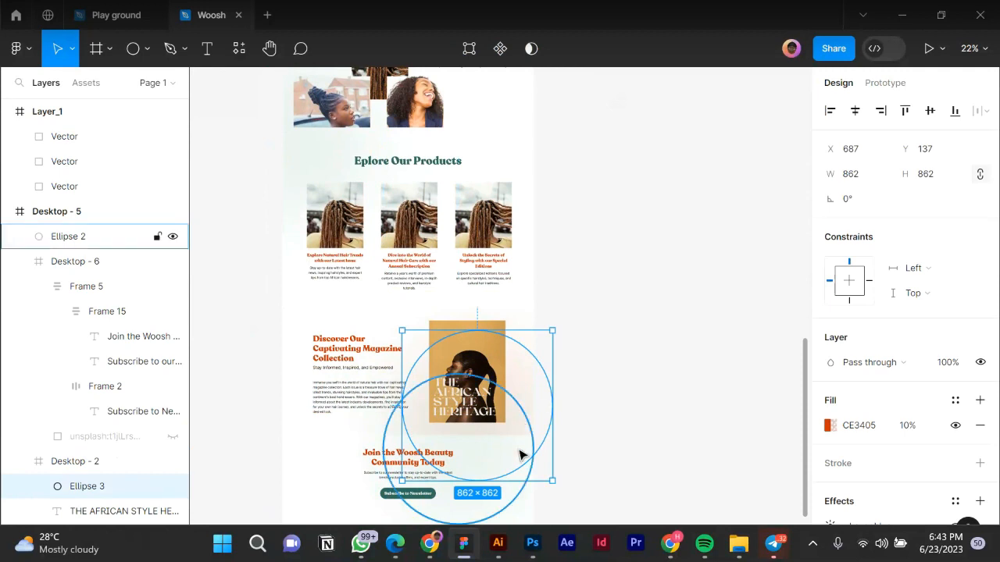
pyautogui.moveTo(524, 482); pyautogui.dragTo(339, 373)
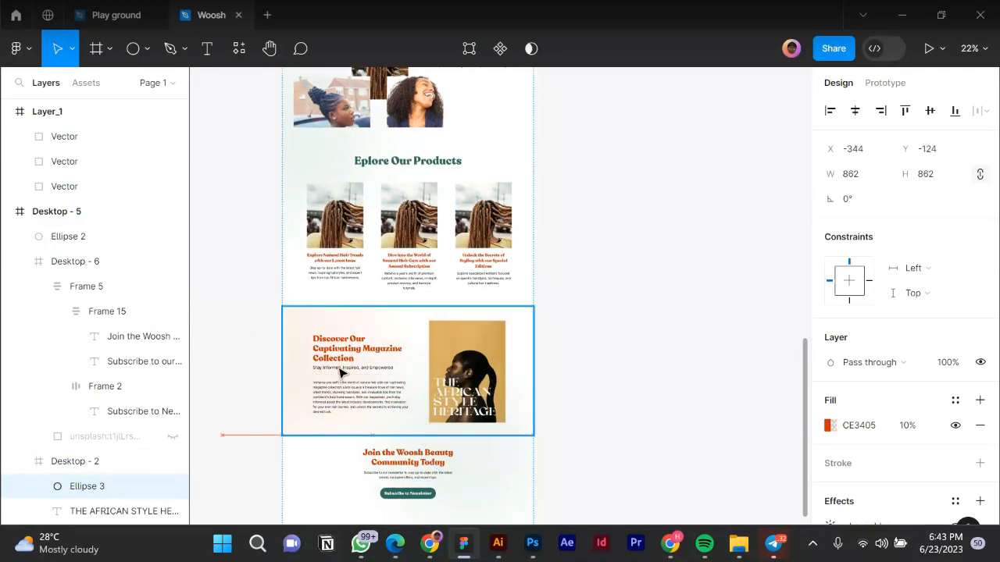
pyautogui.click(617, 456)
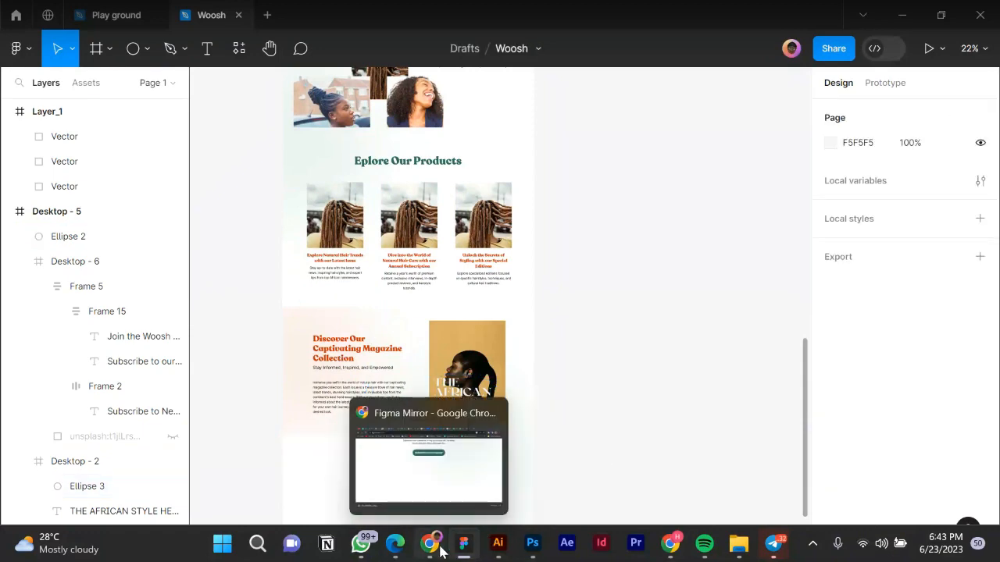
pyautogui.click(449, 461)
pyautogui.scroll(10, 473, 267)
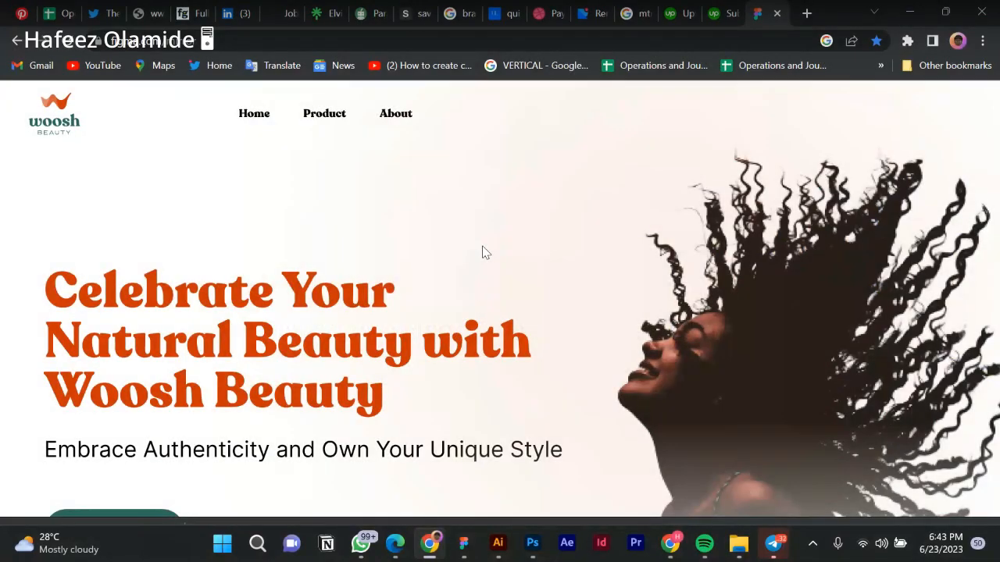
pyautogui.scroll(-5, 482, 253)
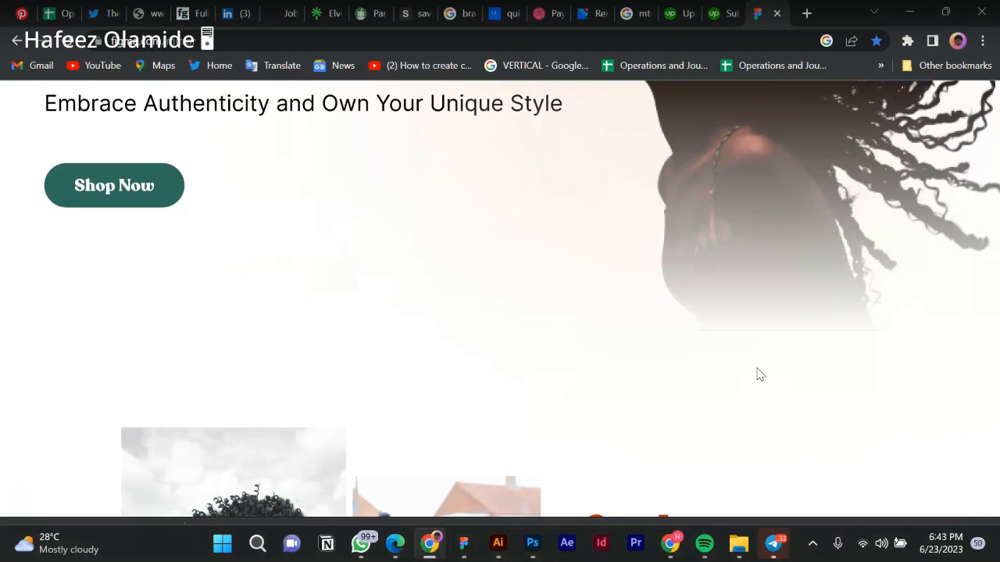
pyautogui.scroll(-3, 565, 284)
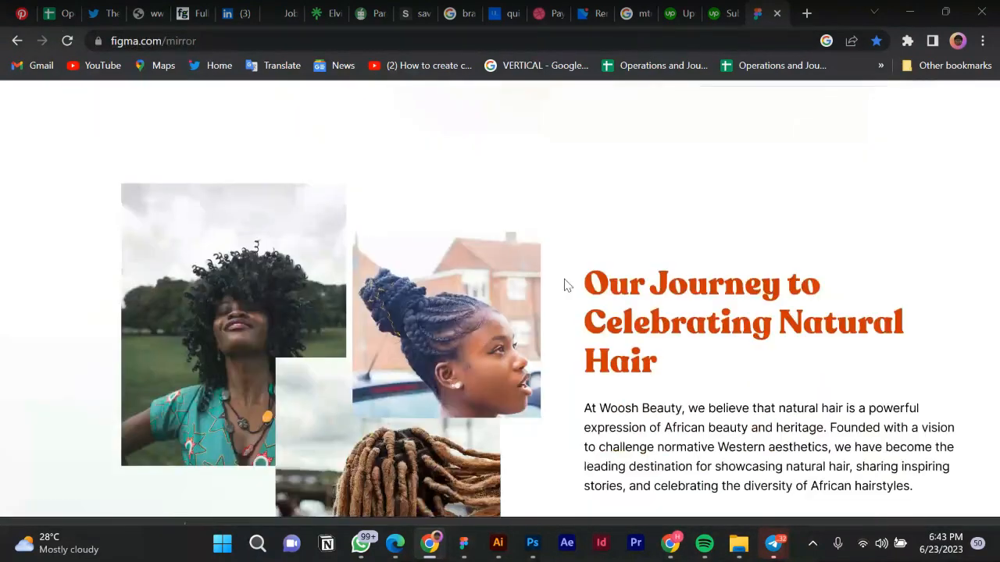
pyautogui.scroll(-3, 567, 285)
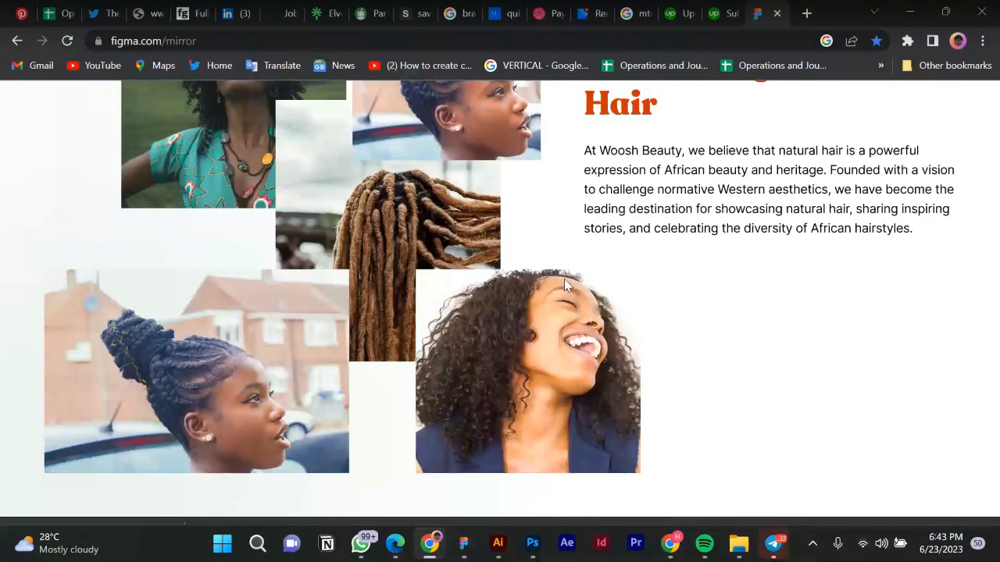
pyautogui.scroll(-1, 564, 279)
pyautogui.scroll(-6, 564, 278)
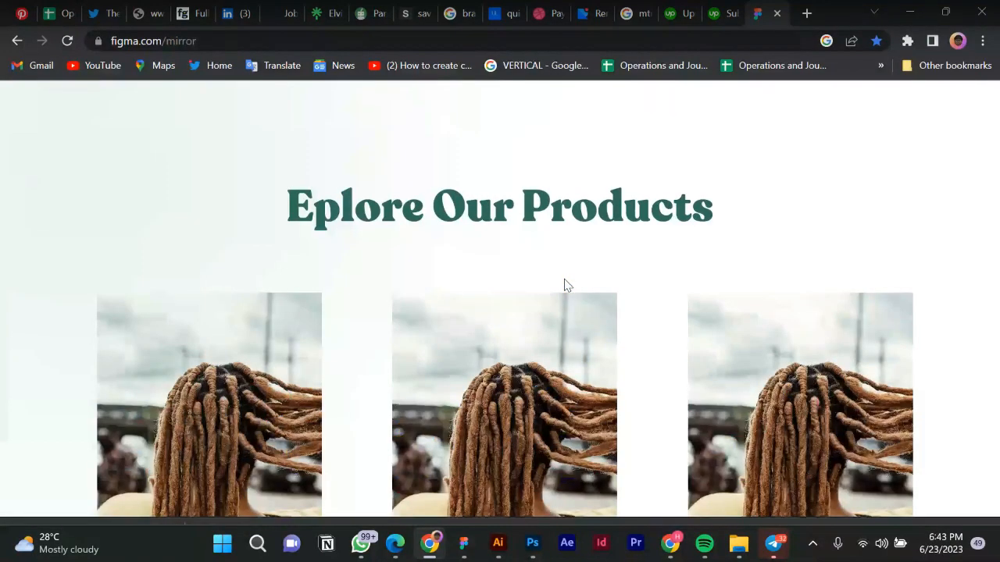
pyautogui.scroll(-6, 564, 285)
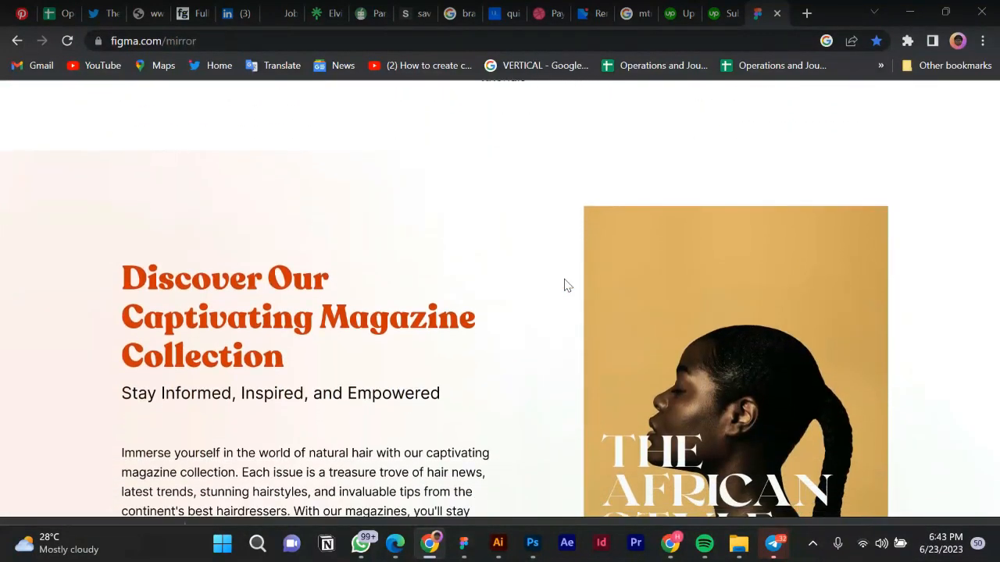
pyautogui.scroll(-1, 567, 285)
pyautogui.scroll(-4, 567, 285)
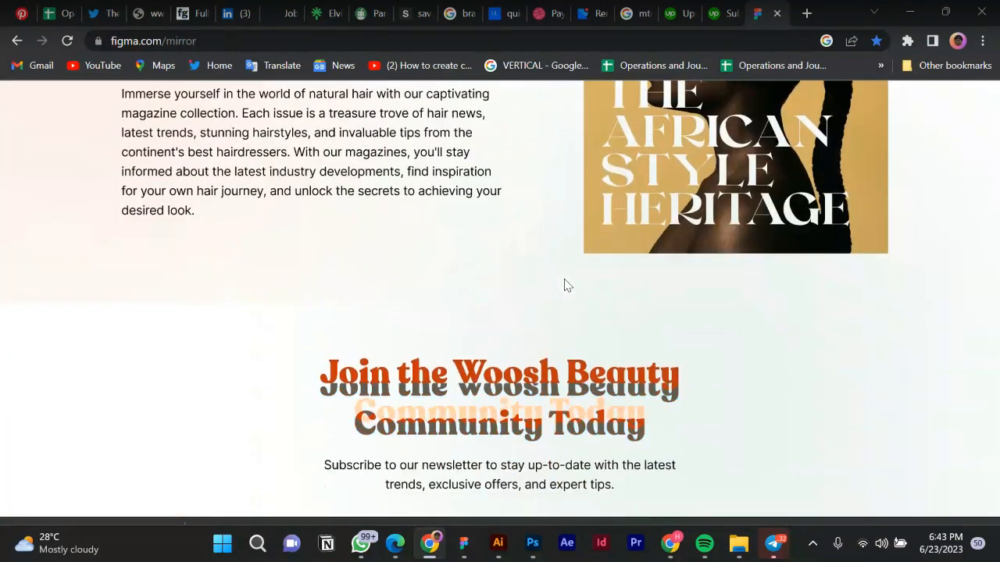
pyautogui.scroll(-1, 564, 285)
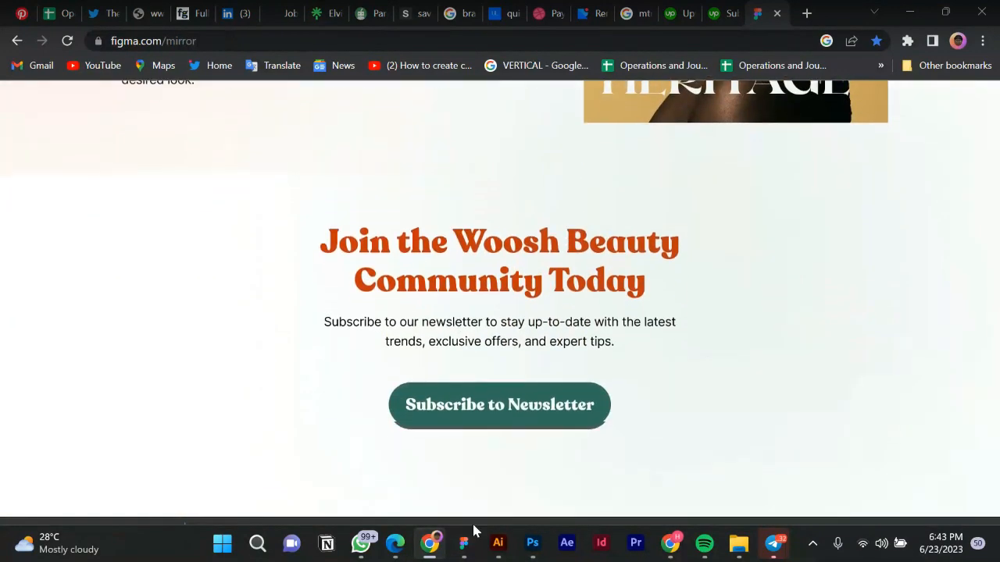
pyautogui.click(460, 554)
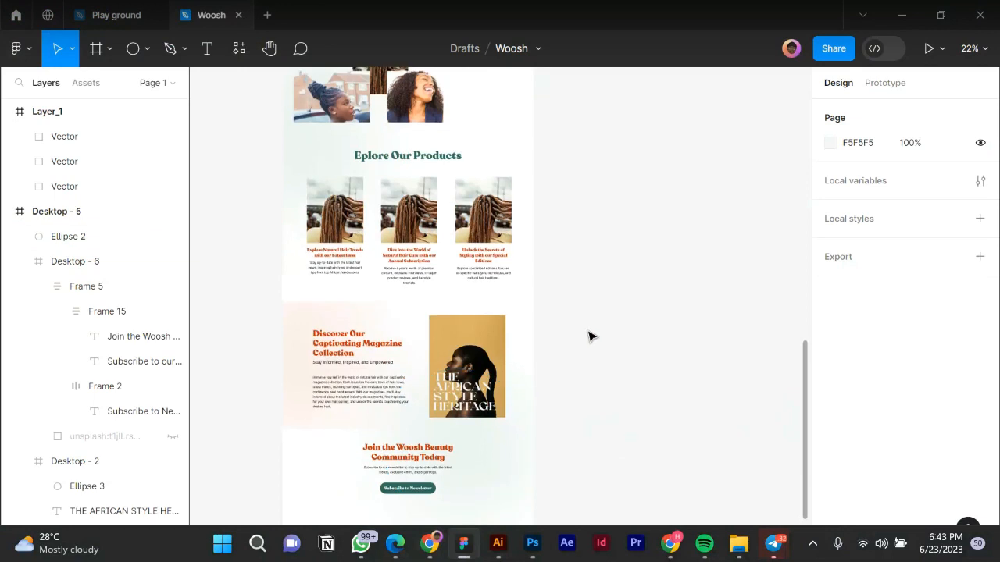
pyautogui.scroll(-2, 551, 364)
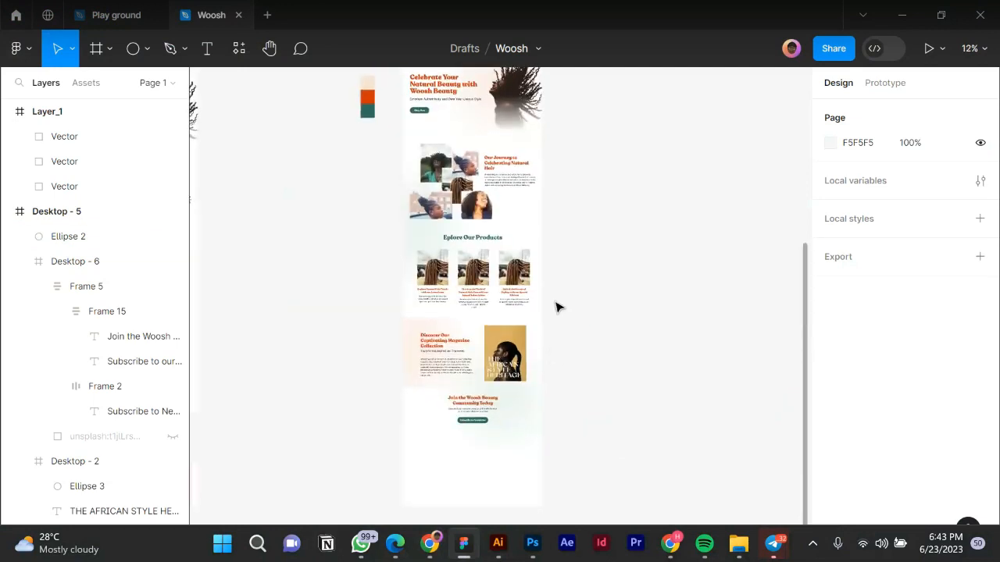
pyautogui.scroll(2, 556, 307)
pyautogui.scroll(-2, 546, 281)
pyautogui.scroll(1, 539, 242)
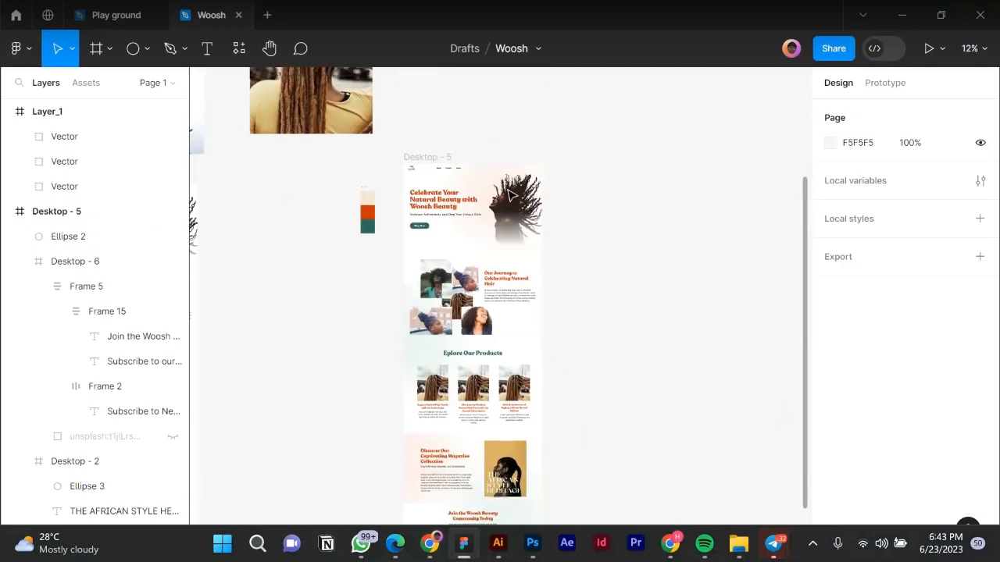
pyautogui.scroll(-1, 536, 301)
pyautogui.keyDown('ctrl'); pyautogui.scroll(5, 449, 174); pyautogui.keyUp('ctrl')
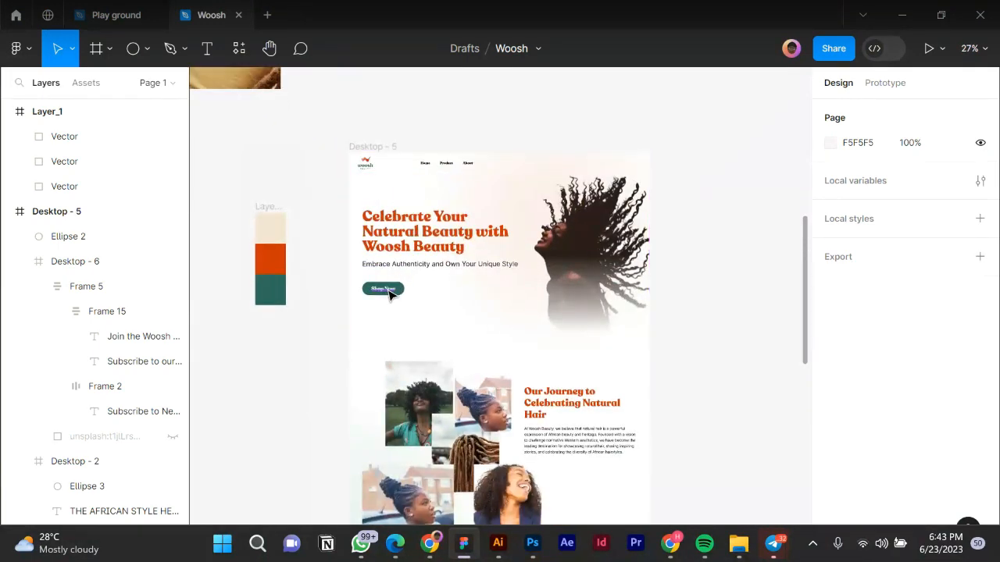
pyautogui.click(391, 294)
pyautogui.click(352, 302)
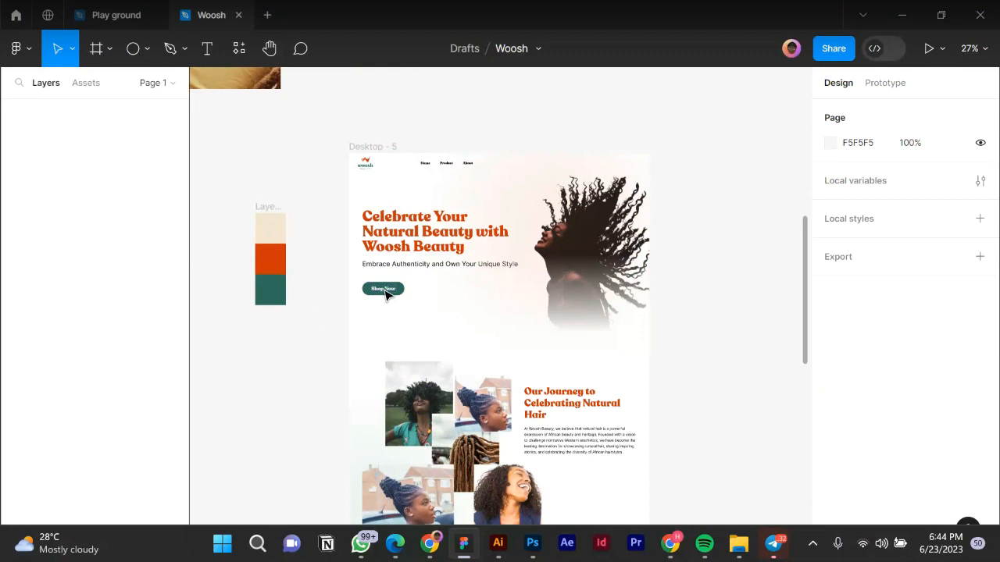
pyautogui.click(386, 294)
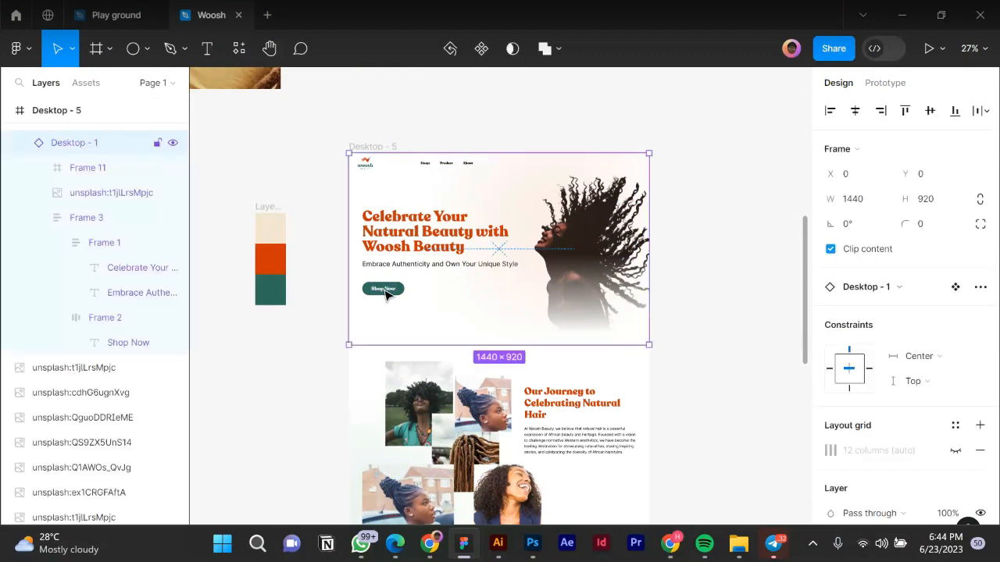
# Pull the Shop Now button out of the hero and leave it above the homepage frame.
pyautogui.doubleClick(386, 294)
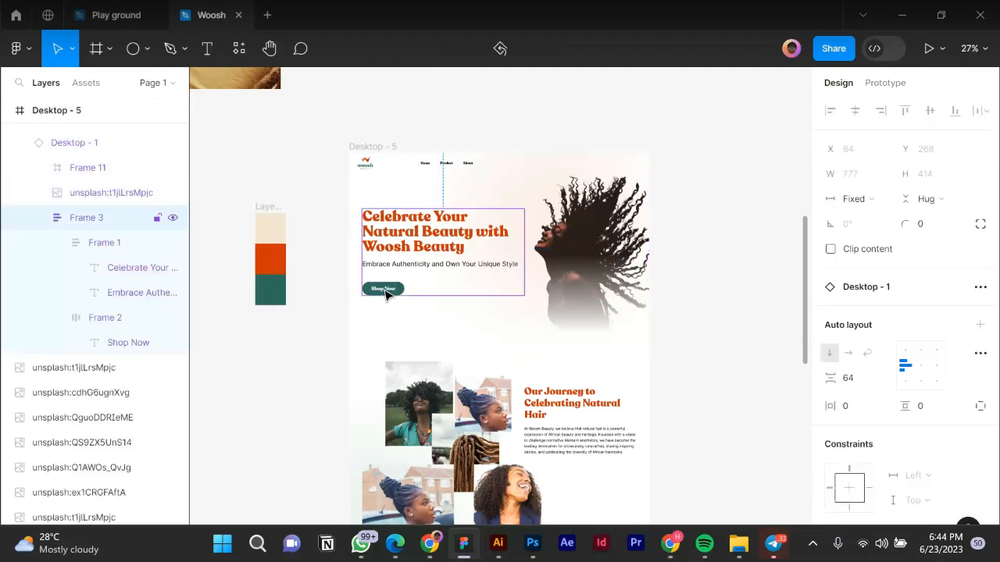
pyautogui.doubleClick(386, 294)
pyautogui.moveTo(387, 294); pyautogui.dragTo(593, 164)
pyautogui.moveTo(598, 124); pyautogui.dragTo(598, 118)
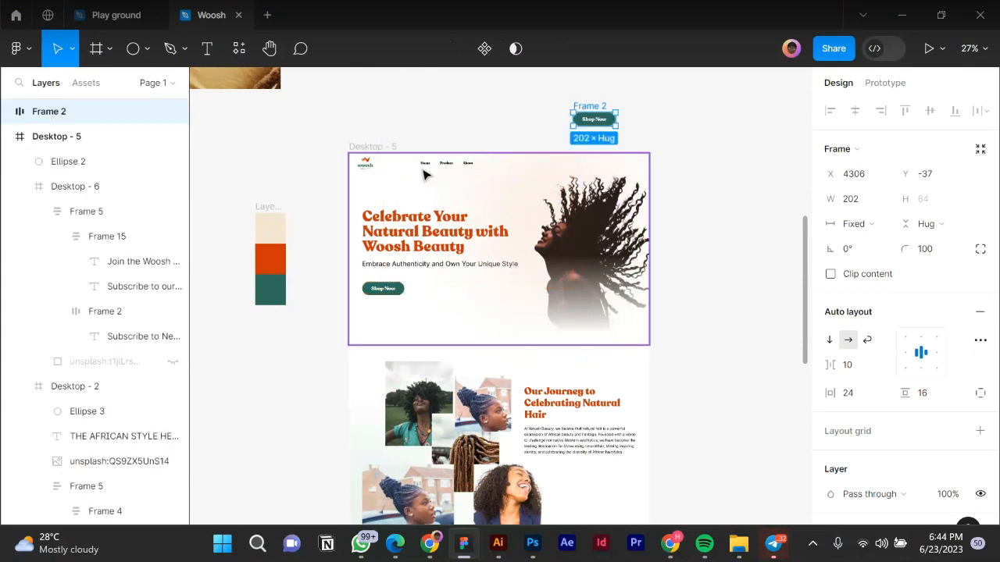
# Undo stray moves to restore the hero frame, then place a nav bar copy (Frame 11) above the homepage.
pyautogui.click(380, 166)
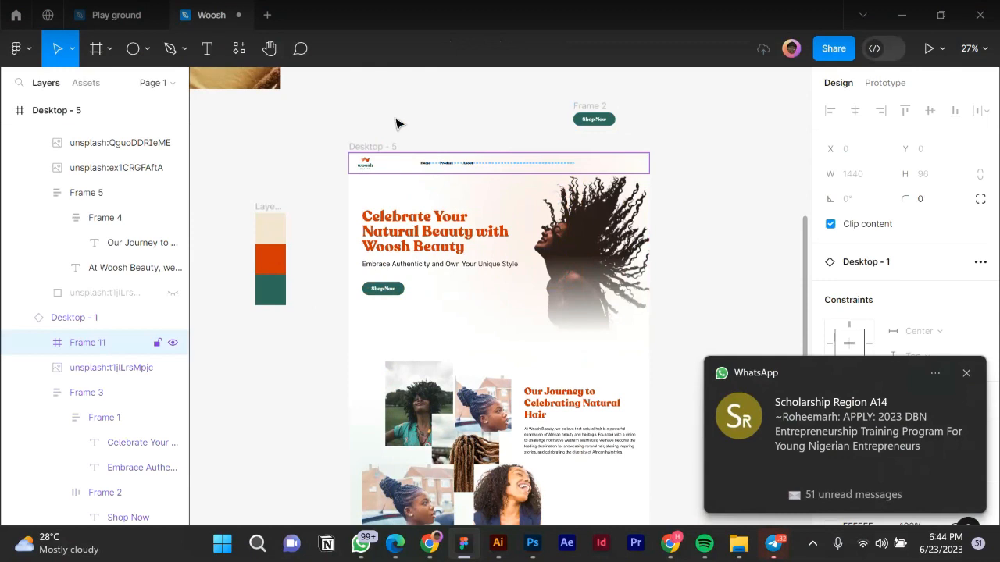
pyautogui.hotkey('ctrl', 'z')
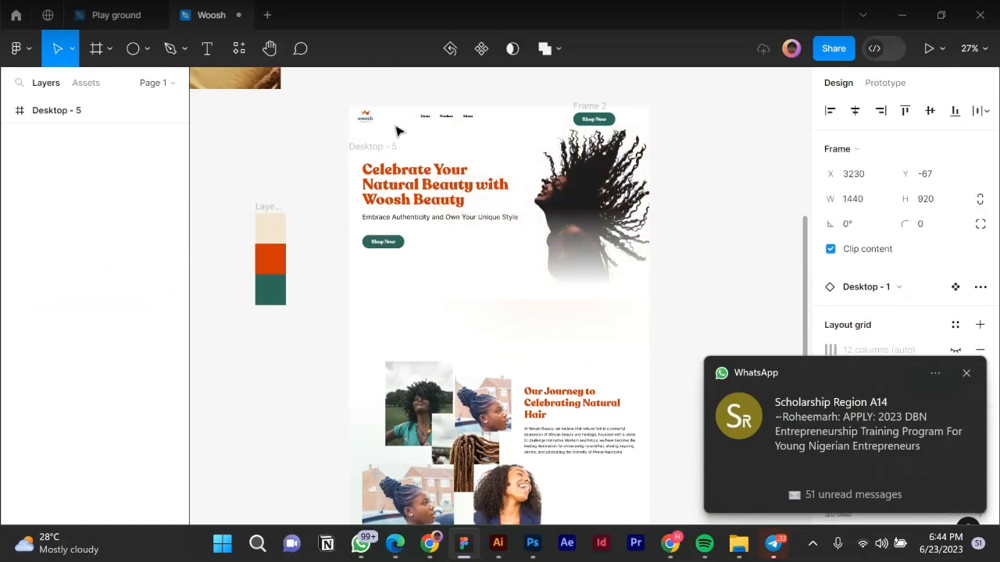
pyautogui.hotkey('ctrl', 'shift', 'z')
pyautogui.moveTo(389, 170); pyautogui.dragTo(393, 112)
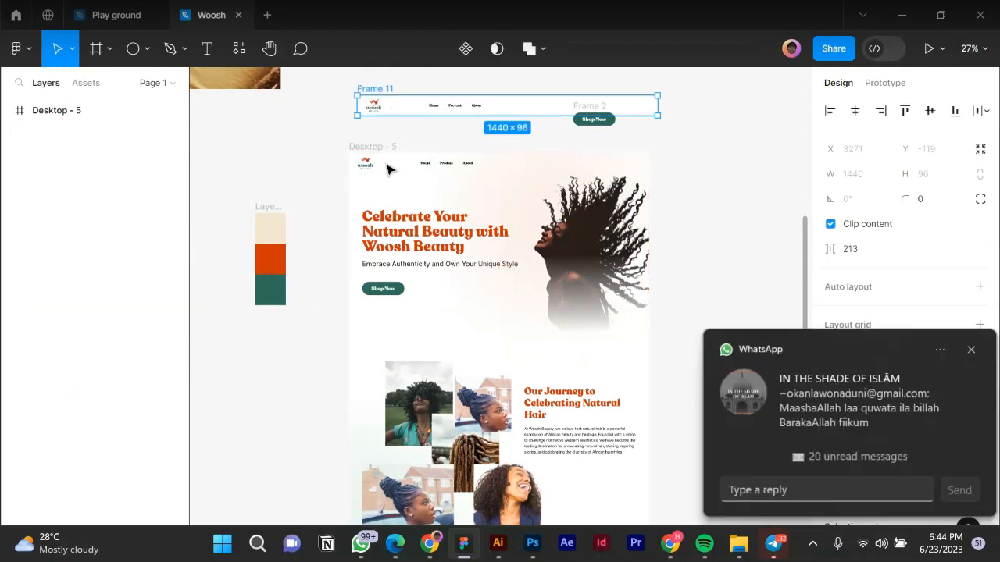
pyautogui.hotkey('ctrl', 'z')
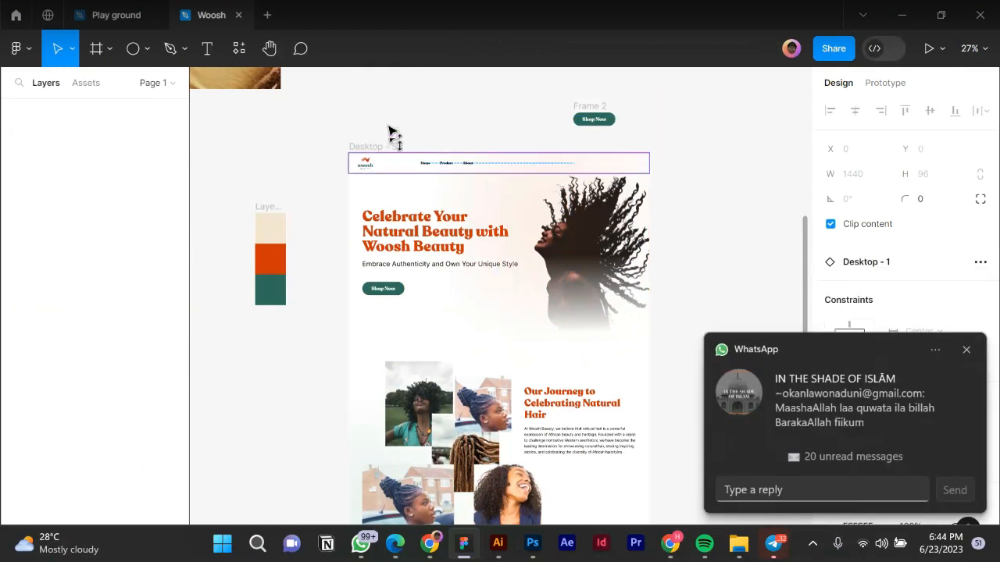
pyautogui.hotkey('ctrl', 'z')
pyautogui.hotkey('ctrl', 'z')
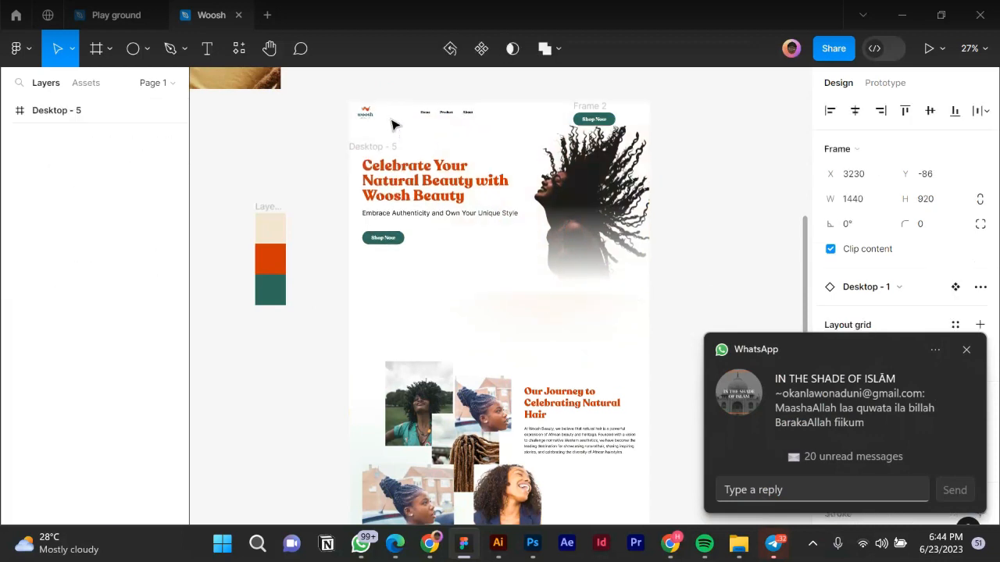
pyautogui.hotkey('ctrl', 'z')
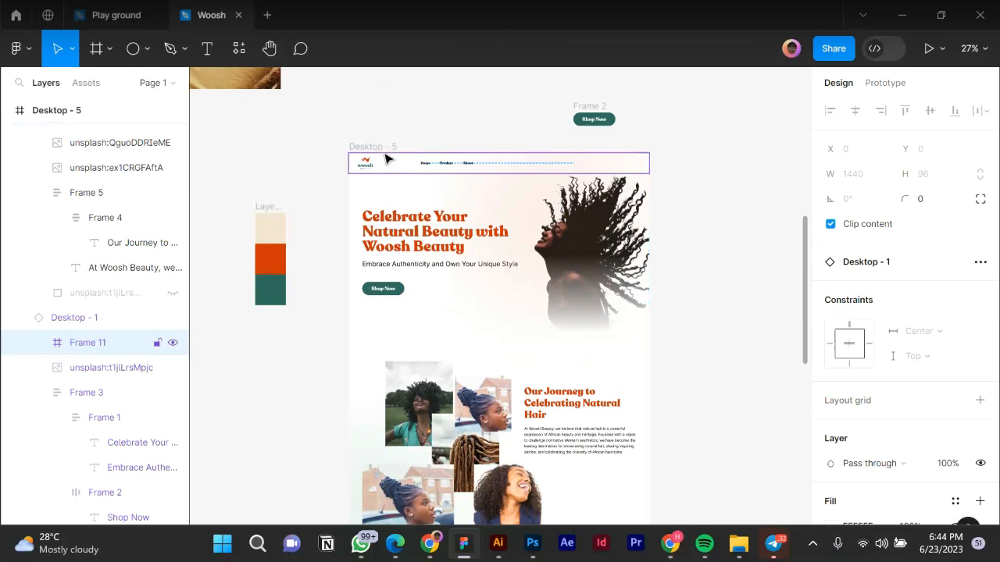
pyautogui.hotkey('ctrl', 'z')
pyautogui.hotkey('ctrl', 'z')
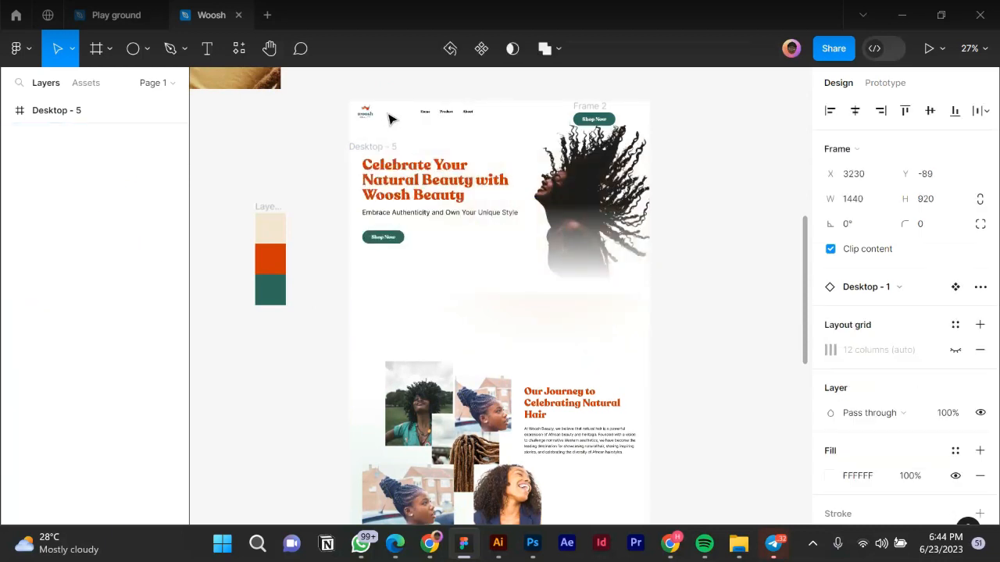
pyautogui.hotkey('ctrl', 'shift', 'z')
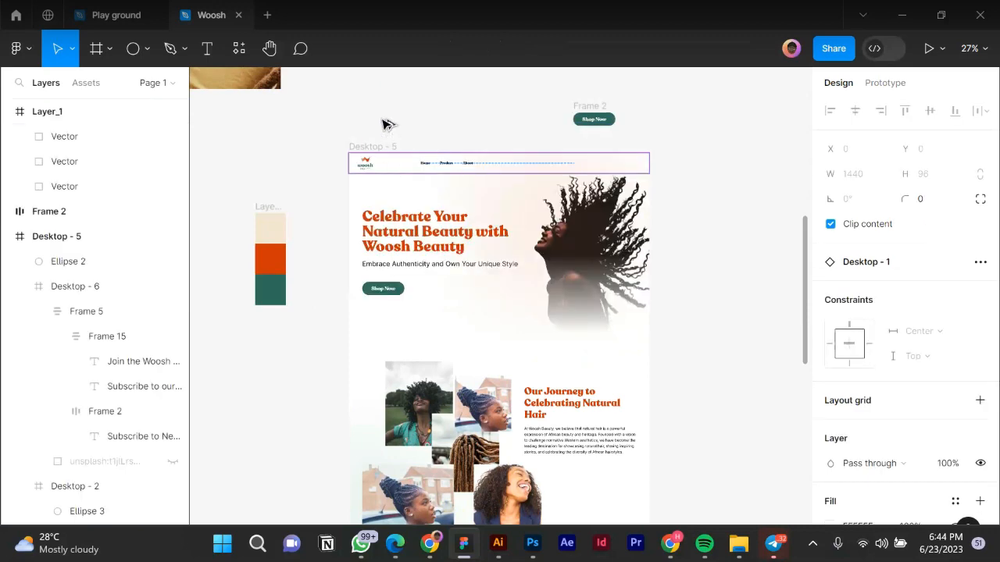
pyautogui.hotkey('ctrl', 'z')
pyautogui.hotkey('ctrl', 'z')
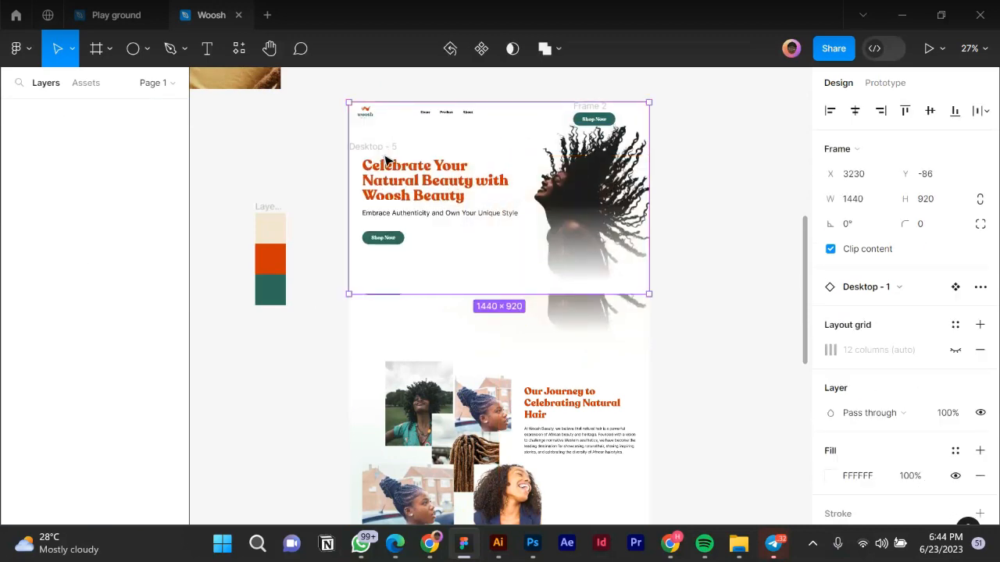
pyautogui.moveTo(385, 156); pyautogui.dragTo(383, 158)
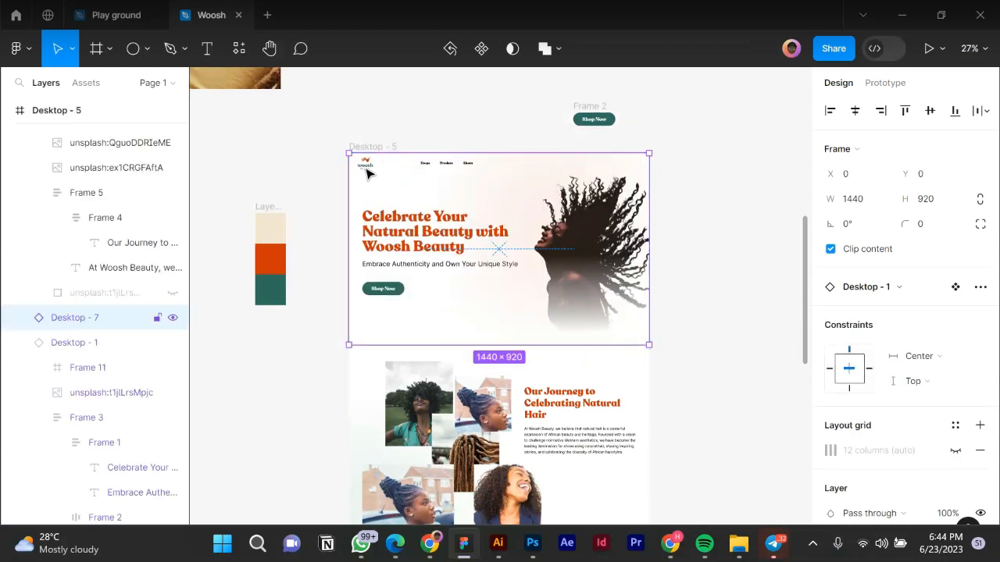
pyautogui.doubleClick(367, 174)
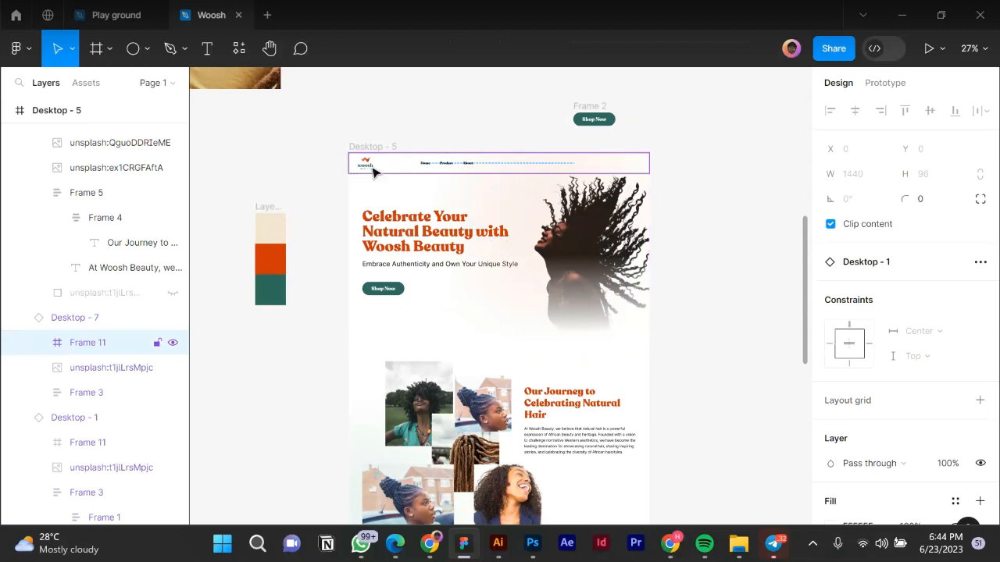
pyautogui.moveTo(371, 166); pyautogui.dragTo(371, 112)
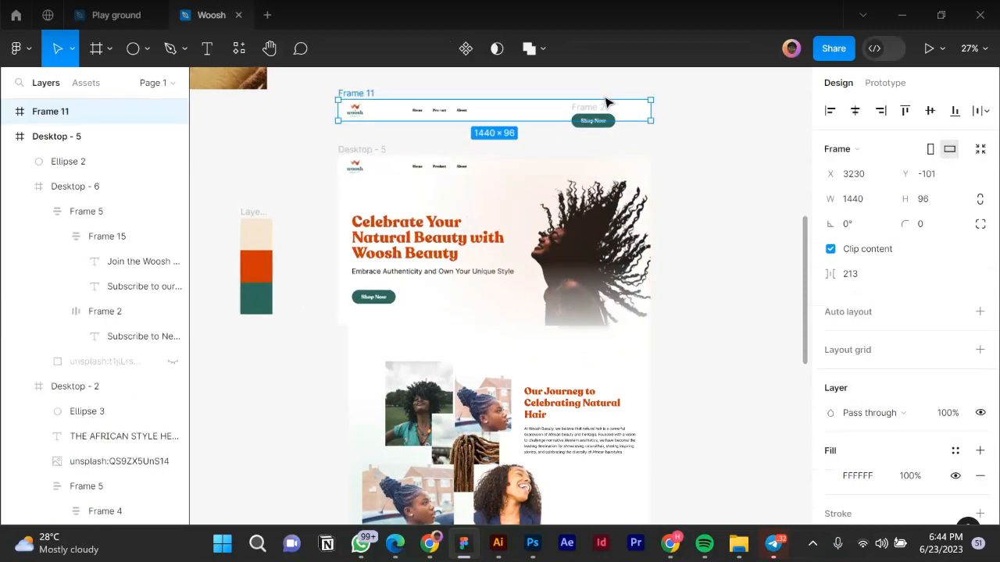
pyautogui.scroll(3, 605, 97)
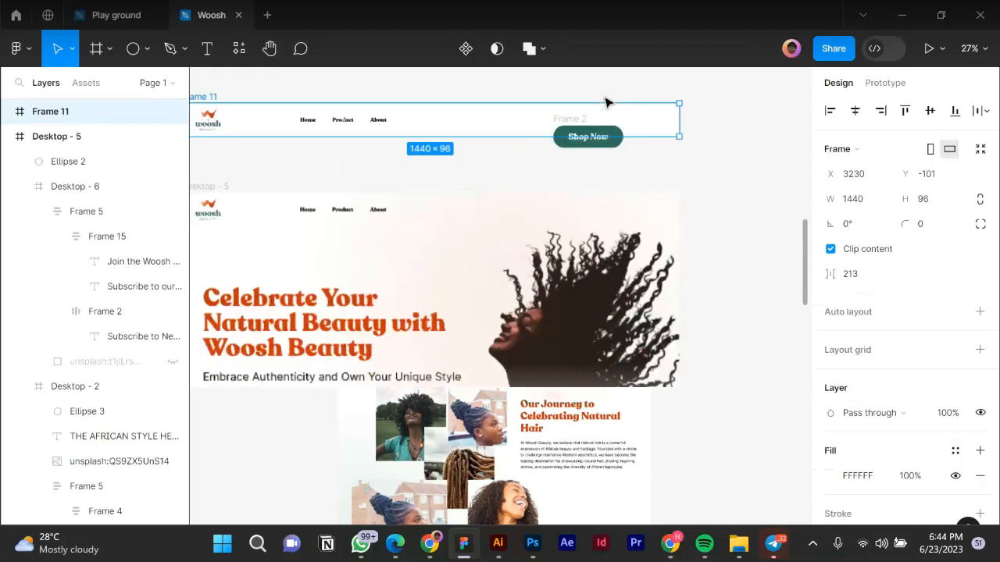
pyautogui.click(575, 136)
pyautogui.moveTo(584, 126); pyautogui.dragTo(606, 127)
pyautogui.scroll(-2, 742, 168)
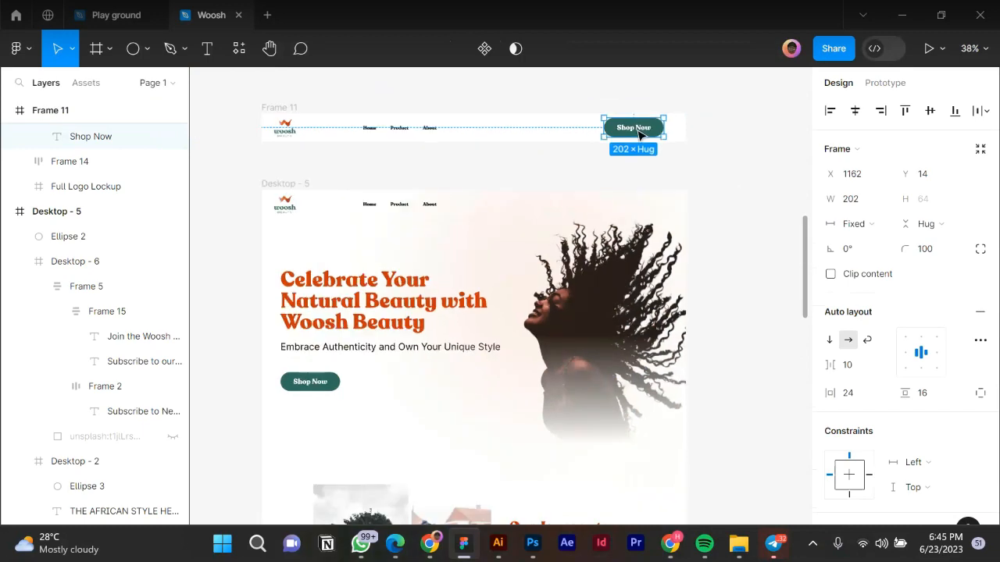
pyautogui.scroll(2, 638, 134)
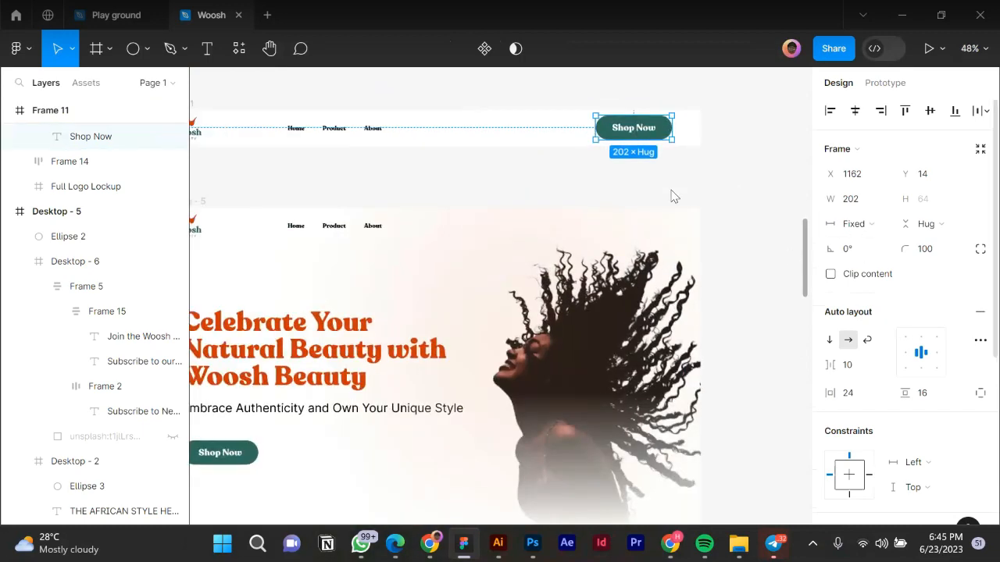
pyautogui.scroll(4, 629, 132)
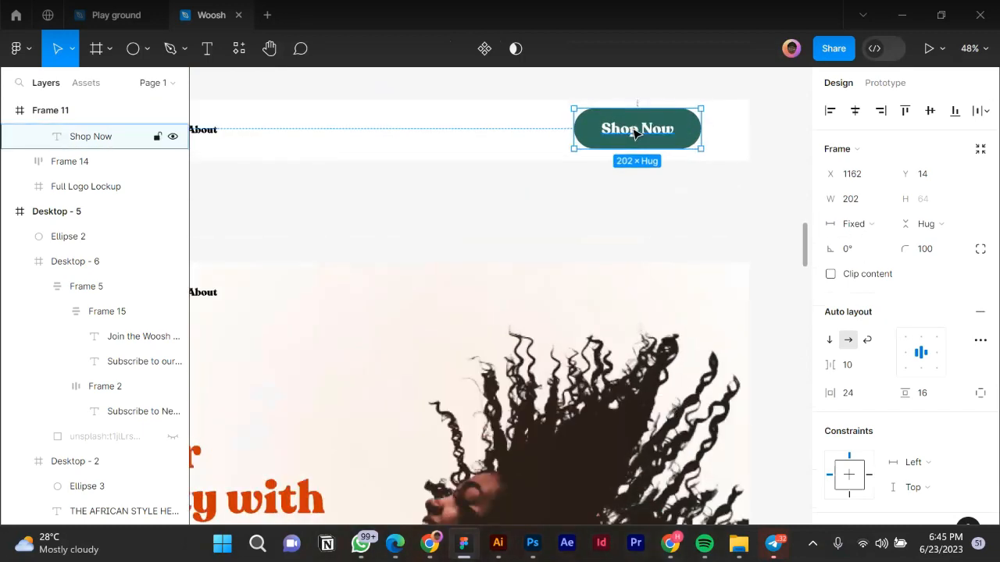
pyautogui.scroll(-2, 364, 174)
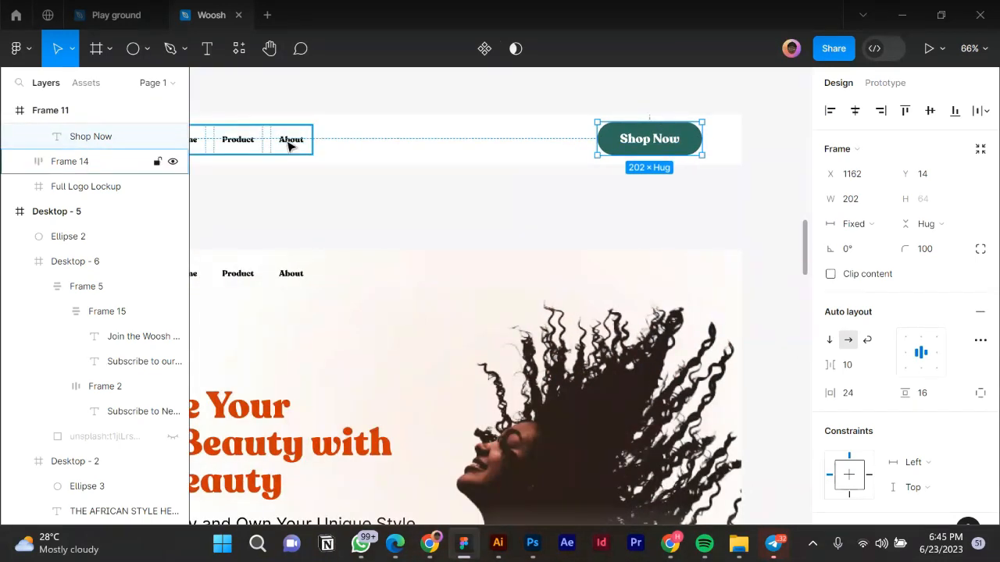
# Set the Shop Now label to font size 16 with line height 24.
pyautogui.doubleClick(288, 144)
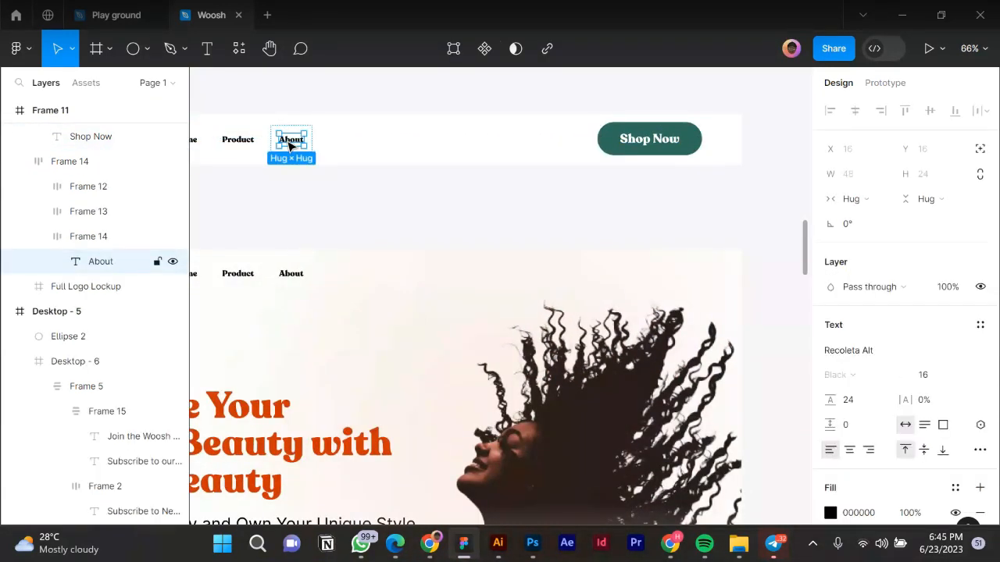
pyautogui.click(677, 152)
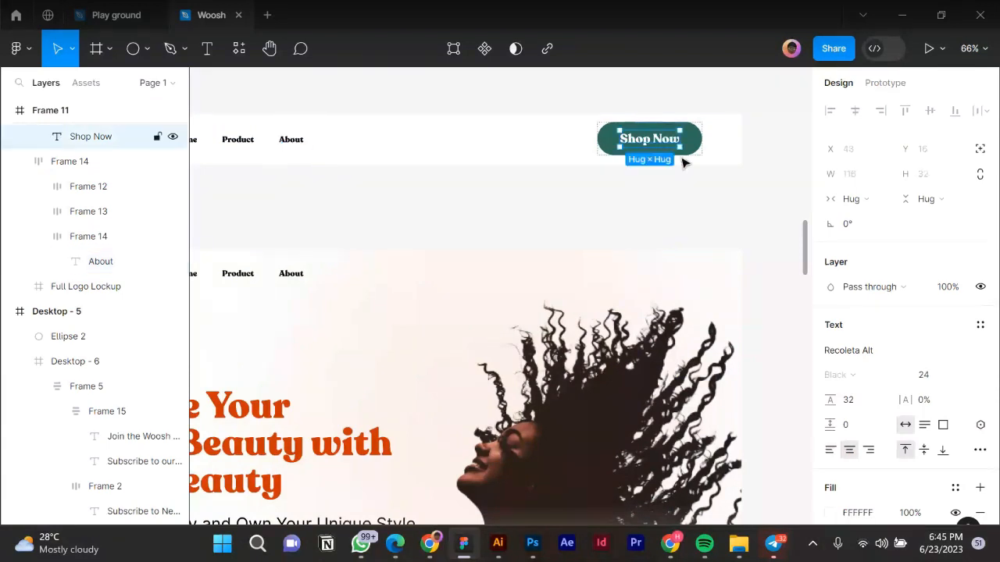
pyautogui.click(941, 382)
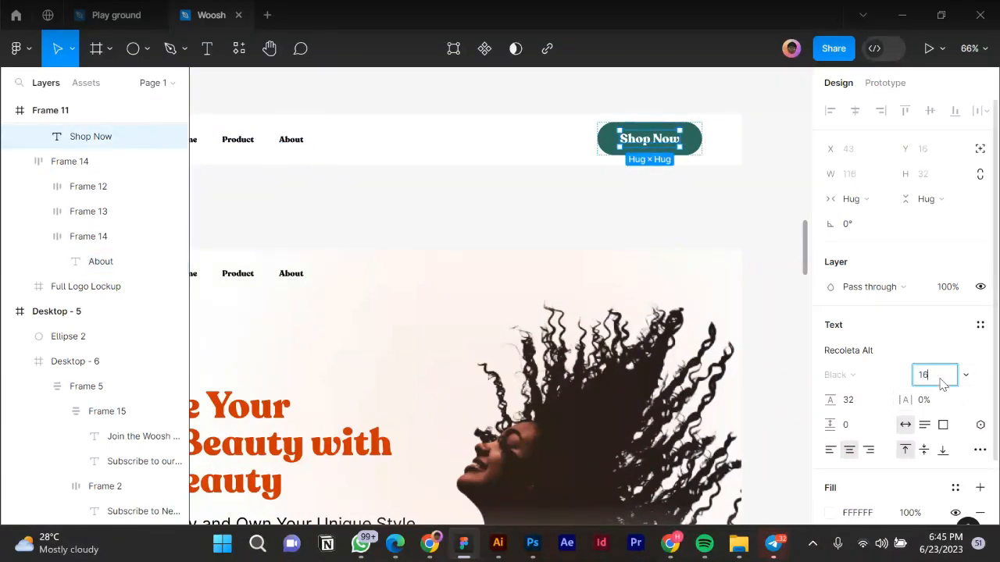
pyautogui.write('16')
pyautogui.press('Return')
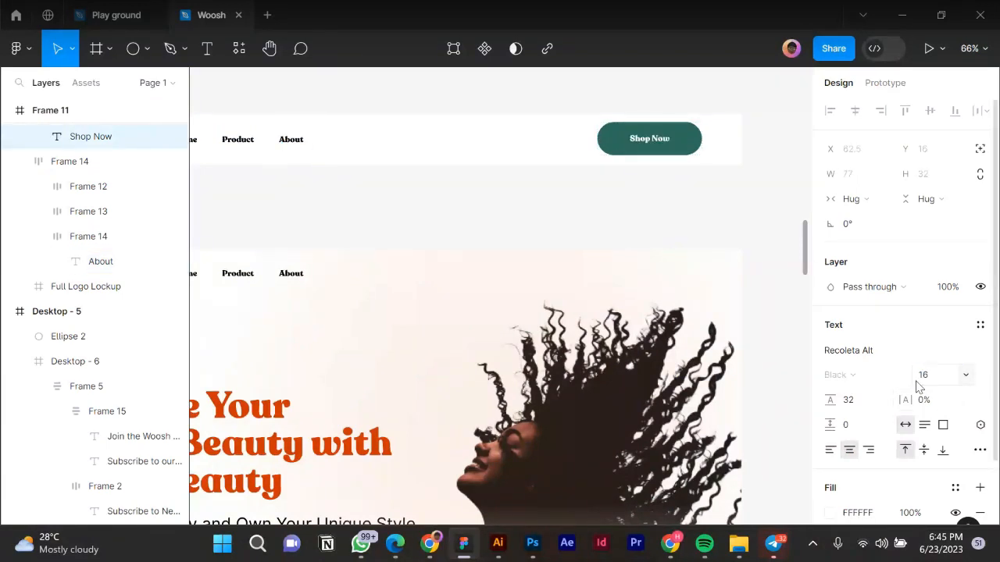
pyautogui.click(865, 404)
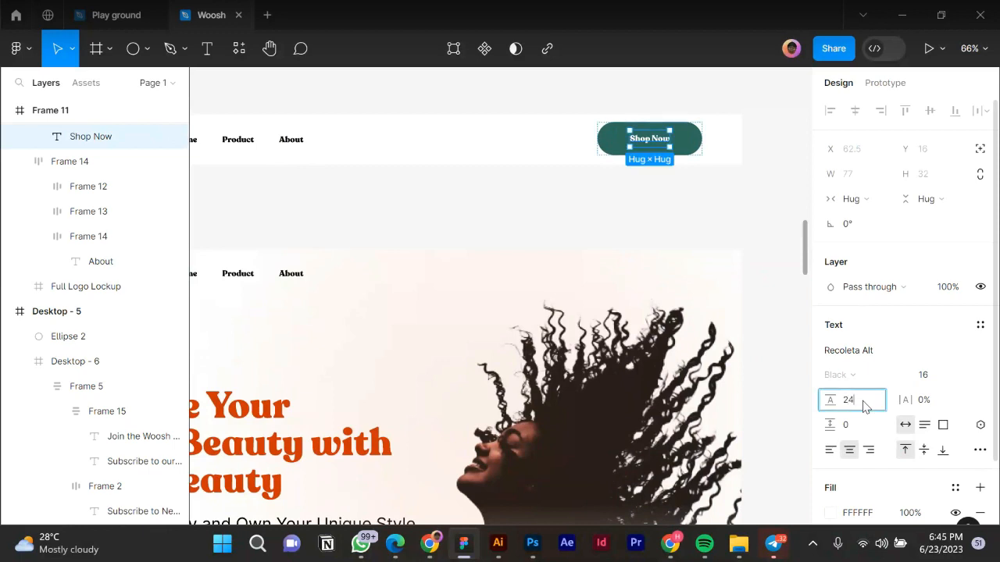
pyautogui.write('24')
pyautogui.press('Return')
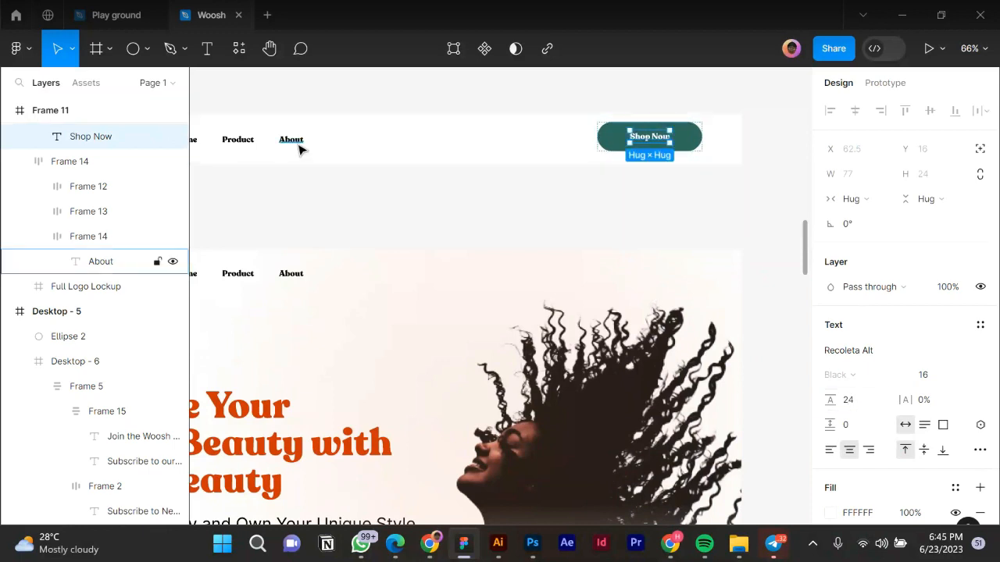
# Inspect the About nav link's text, group and frame to compare its styling.
pyautogui.click(300, 148)
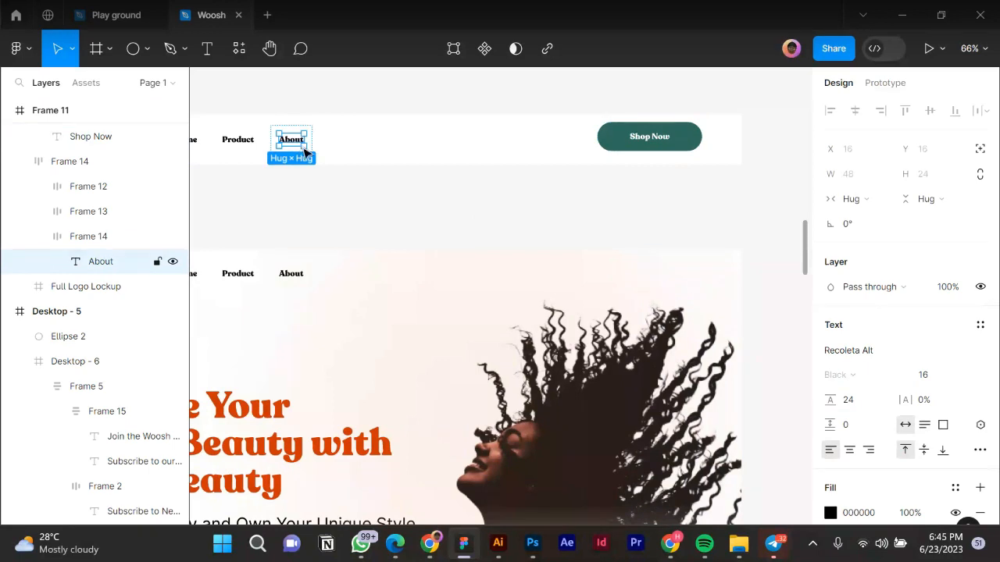
pyautogui.click(295, 155)
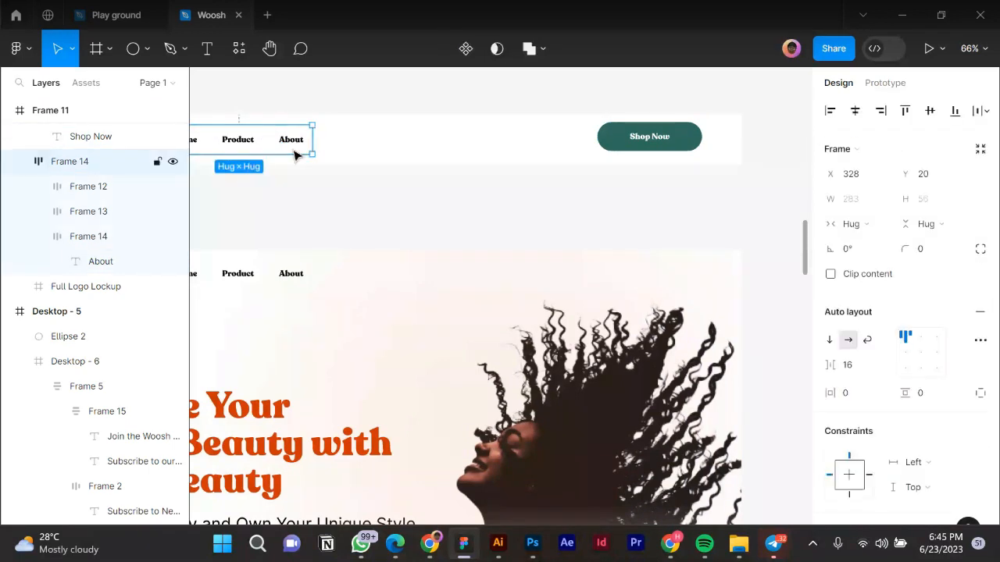
pyautogui.click(295, 155)
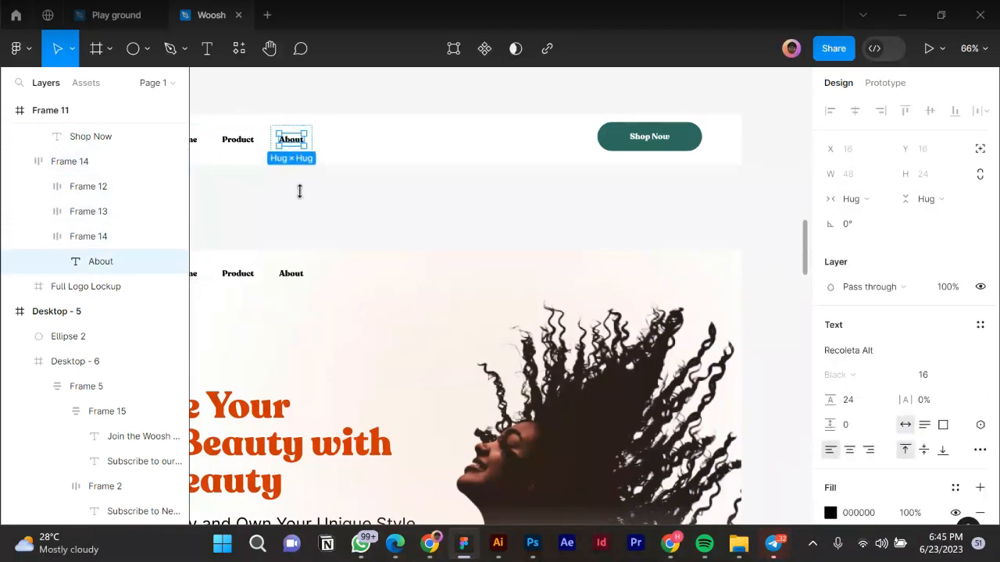
pyautogui.press('Escape')
pyautogui.click(290, 154)
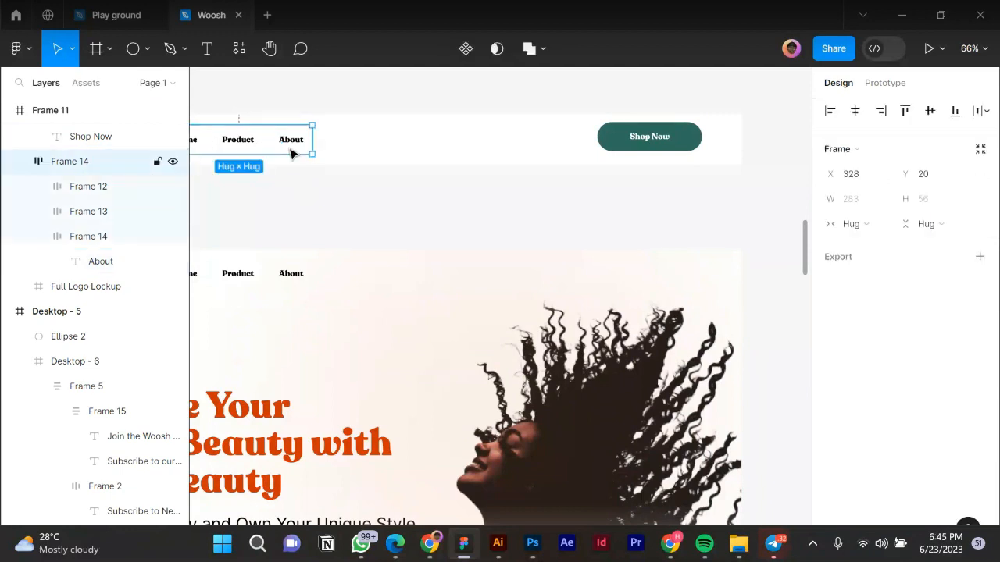
pyautogui.click(290, 154)
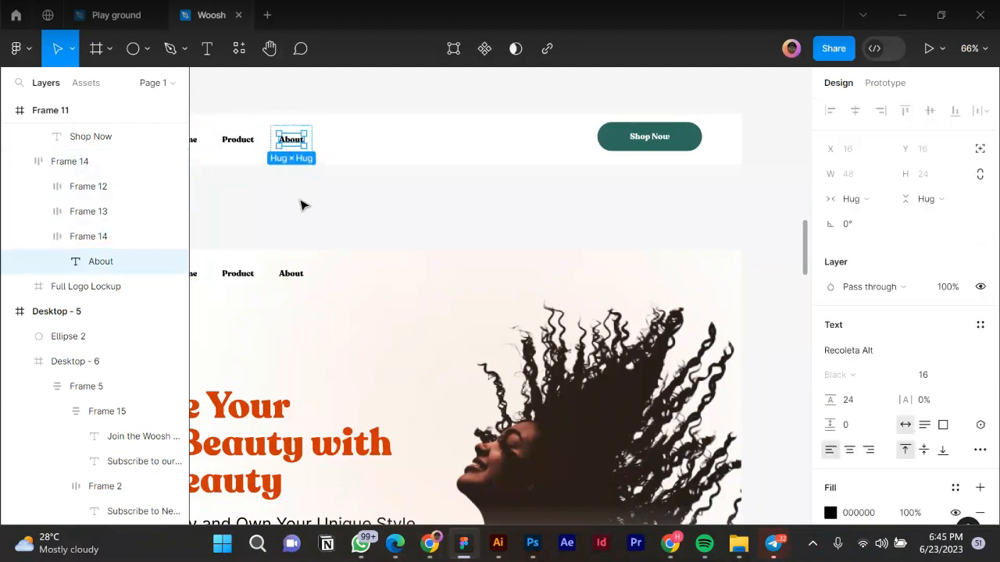
pyautogui.press('Escape')
pyautogui.click(282, 145)
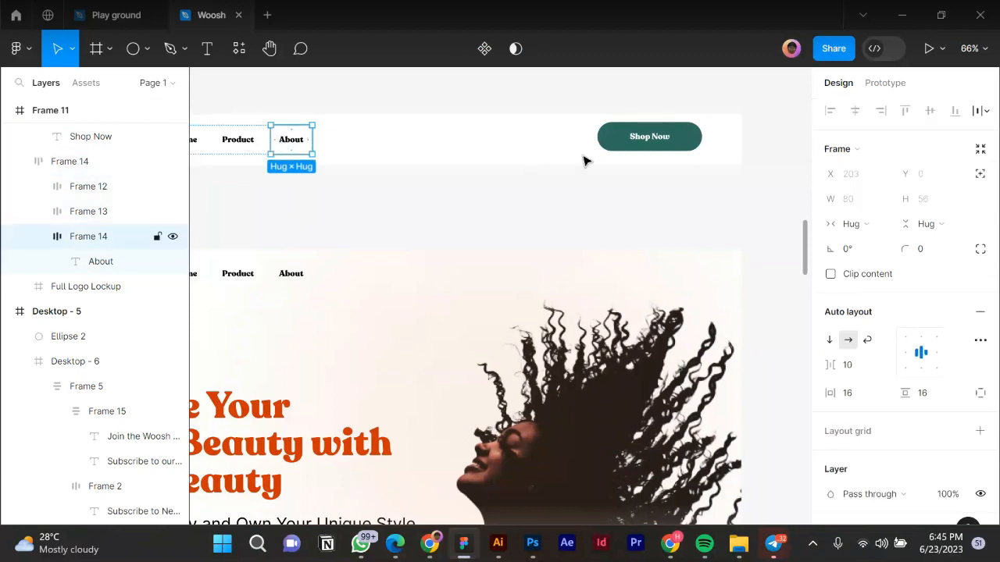
# Narrow the Shop Now button frame to 139 wide and nudge it slightly right.
pyautogui.click(630, 151)
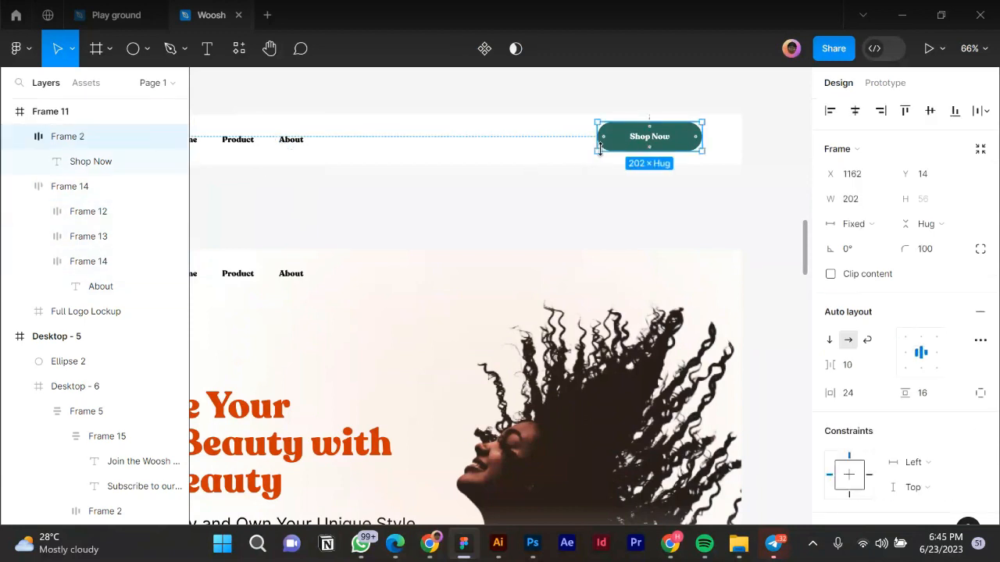
pyautogui.moveTo(609, 132); pyautogui.dragTo(627, 131)
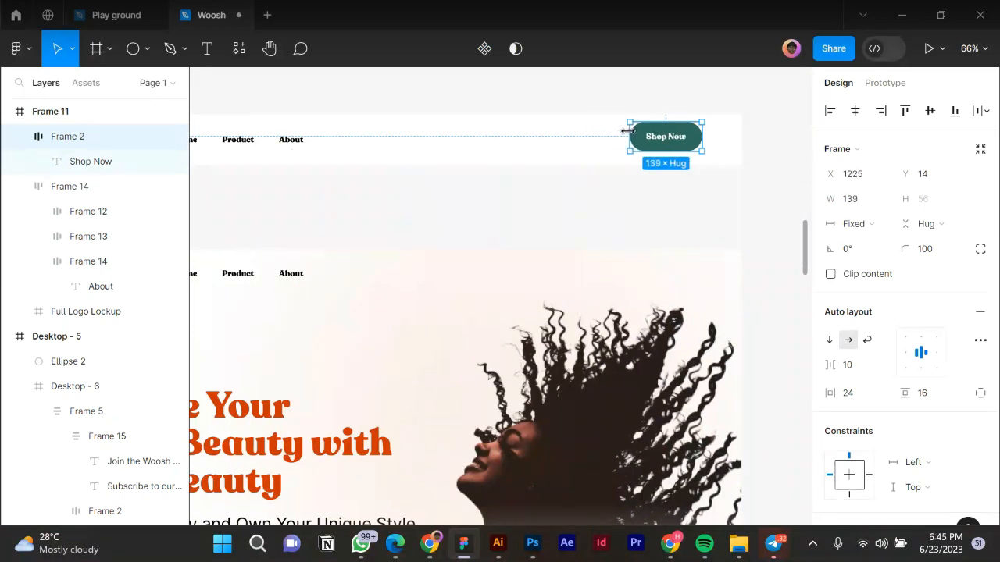
pyautogui.scroll(-2, 710, 181)
pyautogui.moveTo(691, 161); pyautogui.dragTo(696, 161)
pyautogui.click(929, 110)
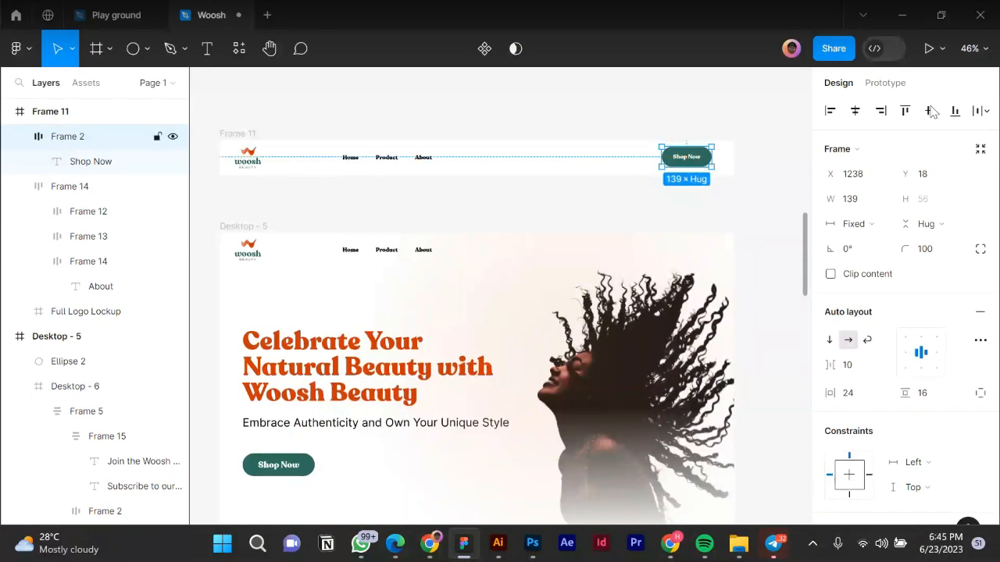
pyautogui.click(326, 256)
pyautogui.click(326, 256)
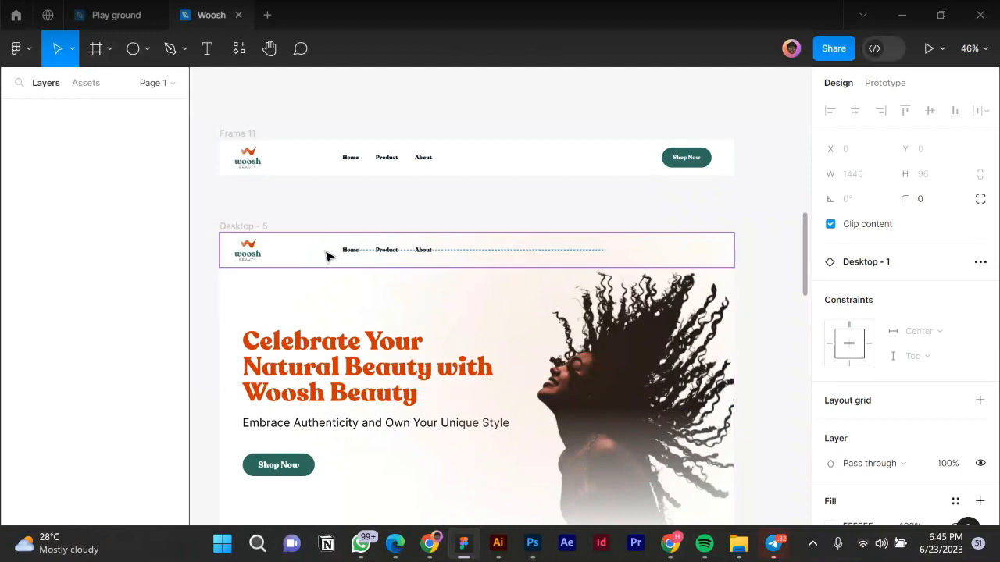
pyautogui.hotkey('ctrl', 'shift', 'h')
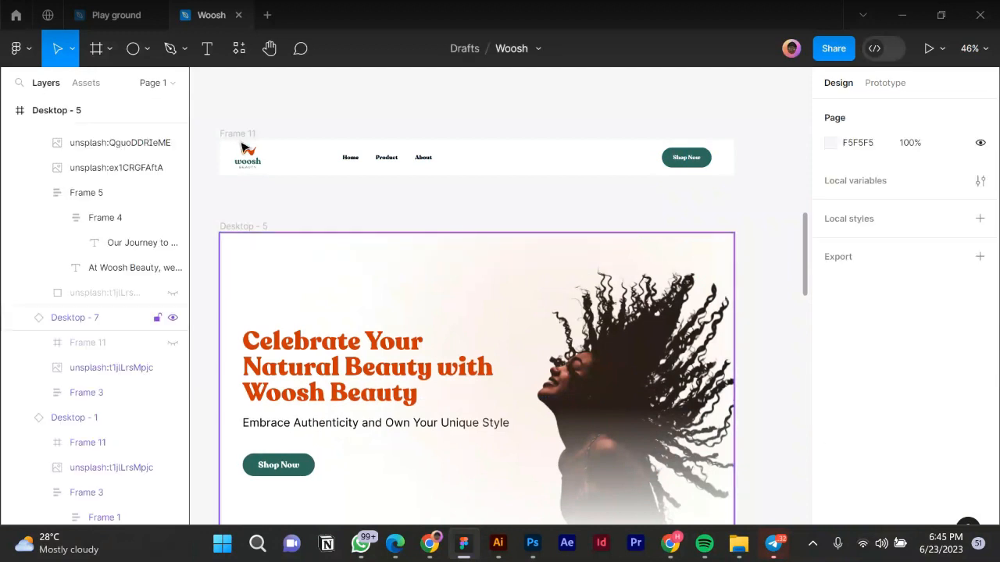
pyautogui.hotkey('ctrl', 'z')
pyautogui.hotkey('ctrl', 'z')
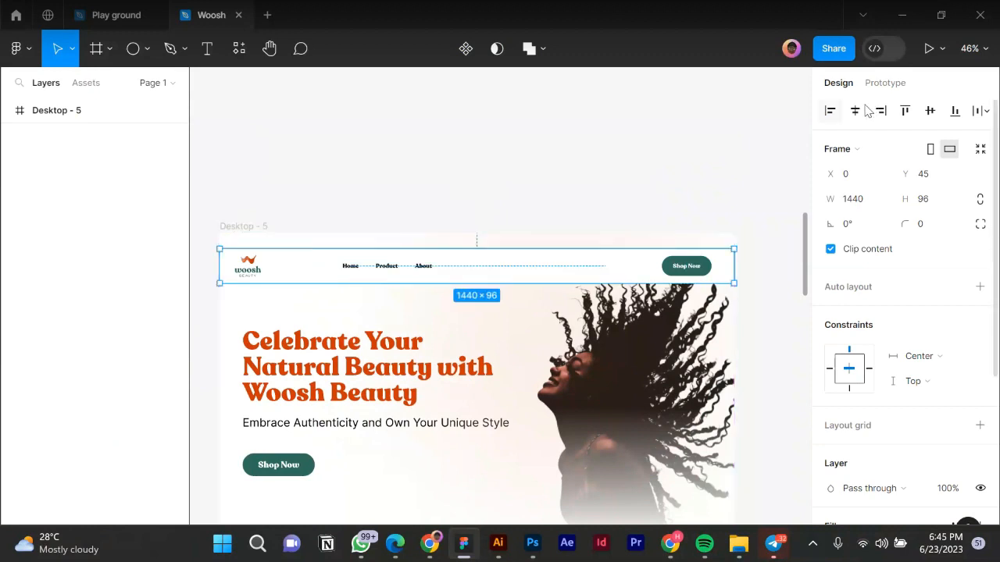
pyautogui.click(905, 111)
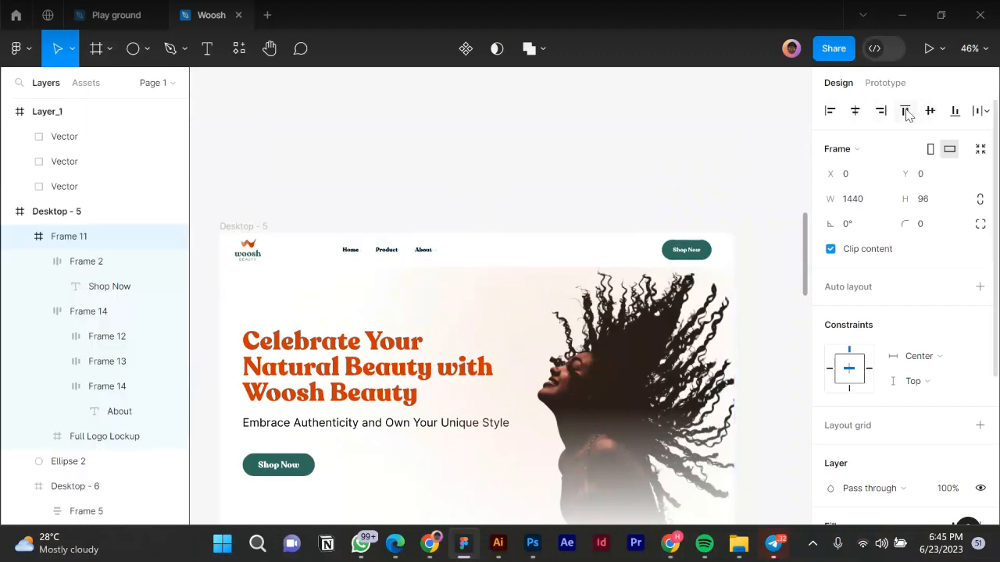
pyautogui.press('[')
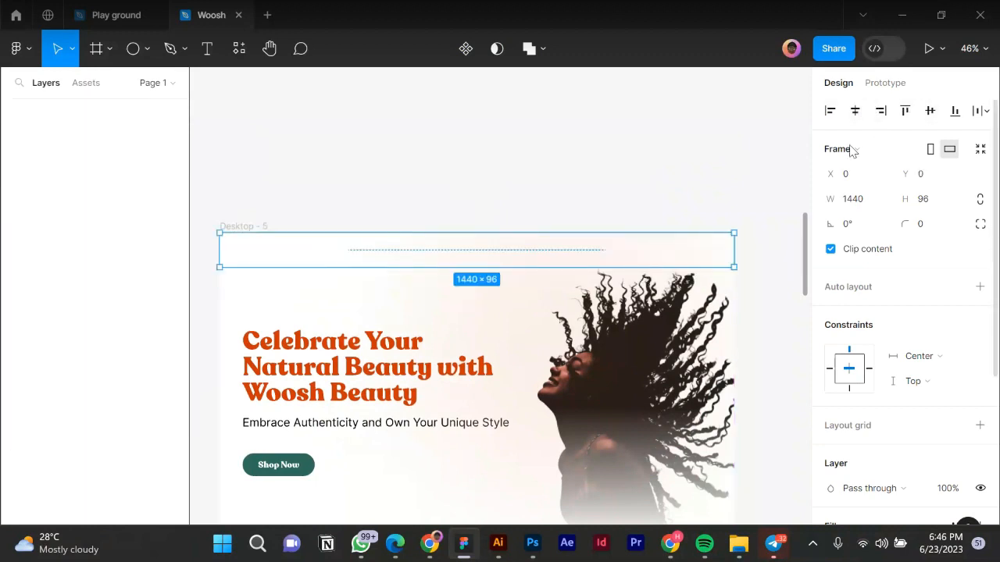
pyautogui.hotkey('ctrl', 'z')
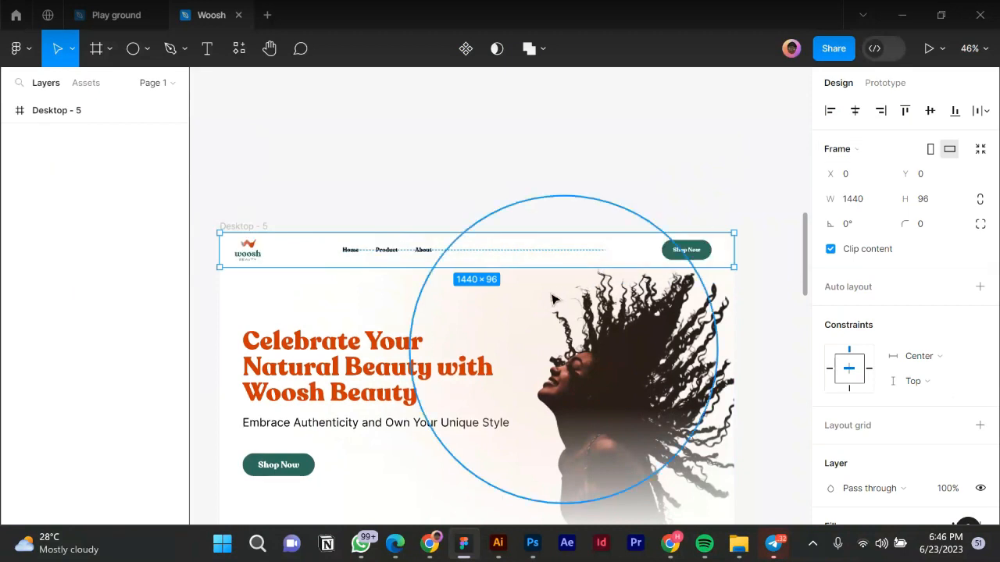
pyautogui.click(546, 296)
pyautogui.click(661, 163)
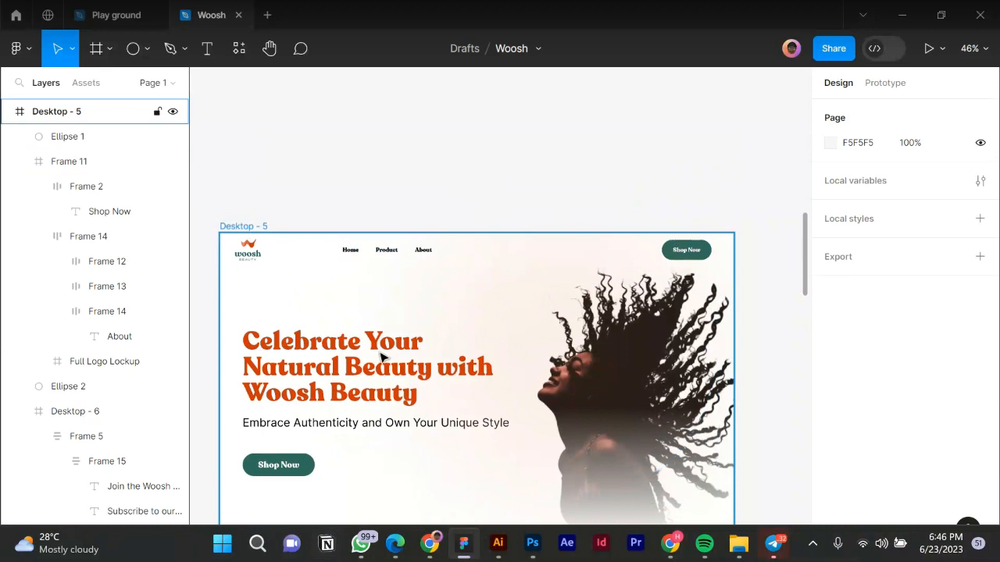
pyautogui.click(398, 300)
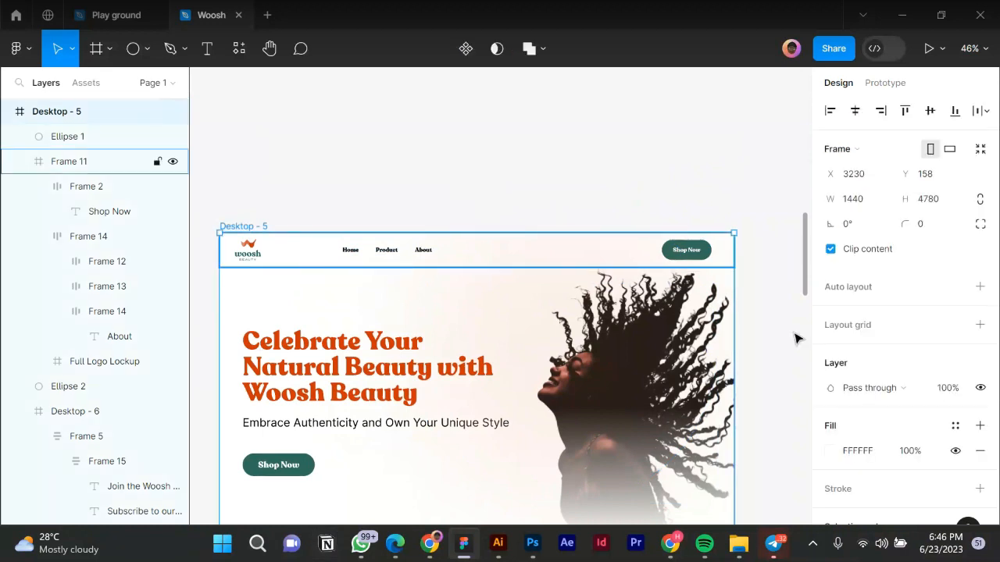
pyautogui.click(69, 162)
pyautogui.hotkey('ctrl', ']')
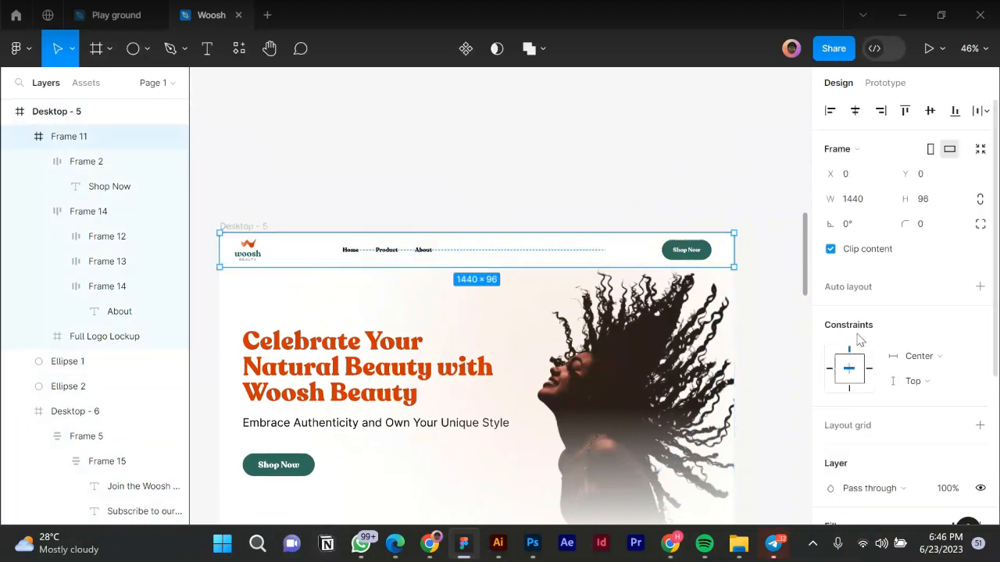
pyautogui.click(602, 194)
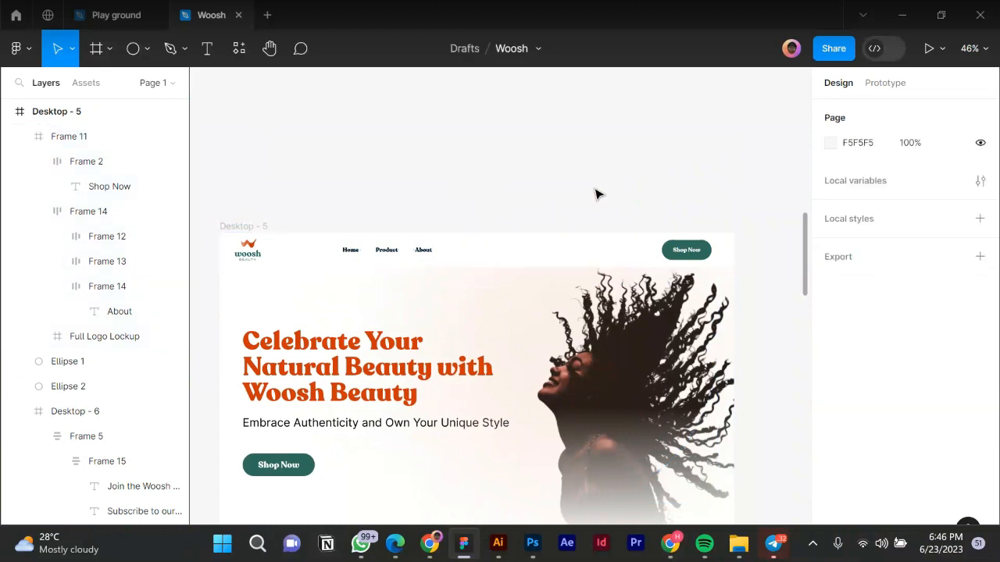
pyautogui.click(236, 226)
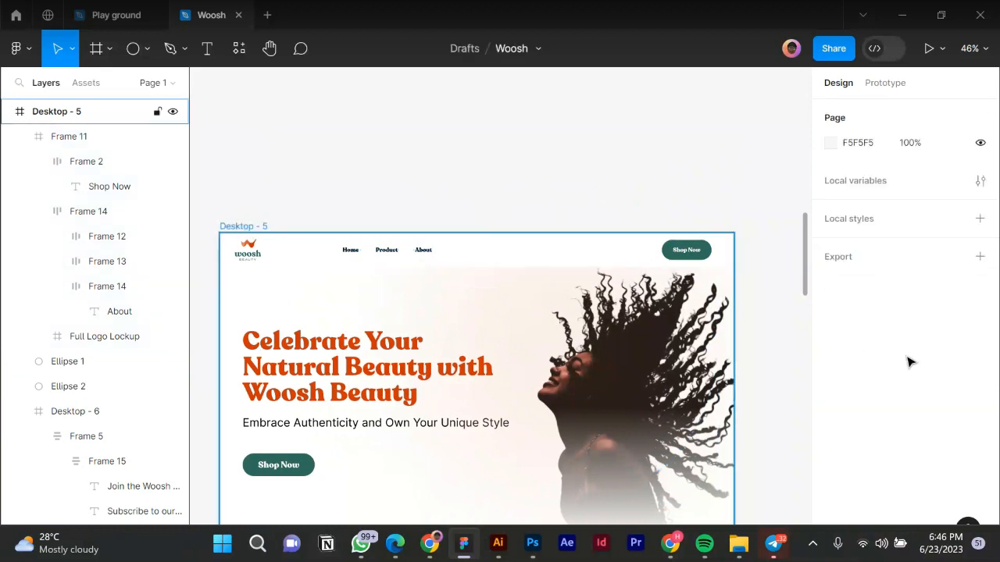
pyautogui.scroll(-2, 869, 378)
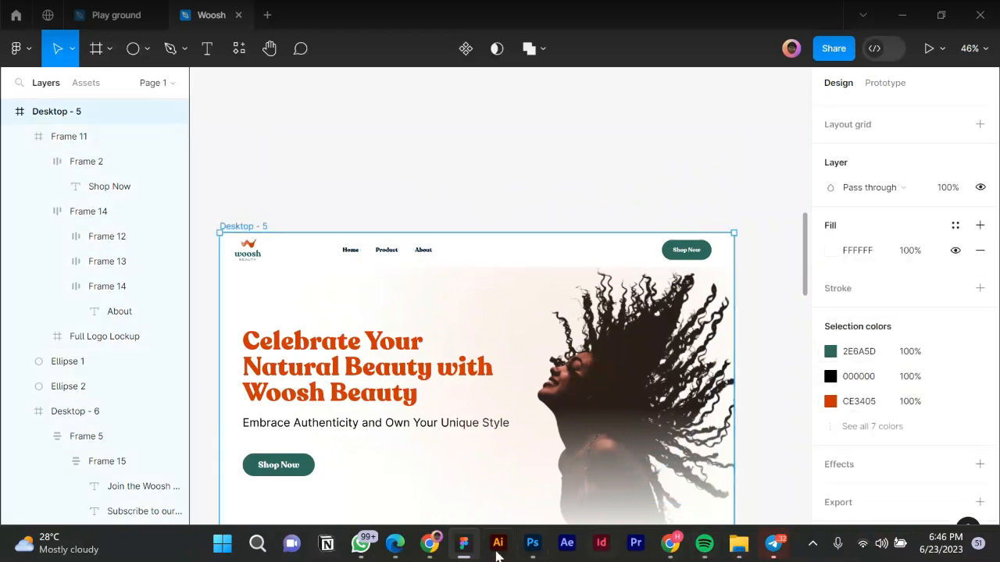
pyautogui.moveTo(434, 550)
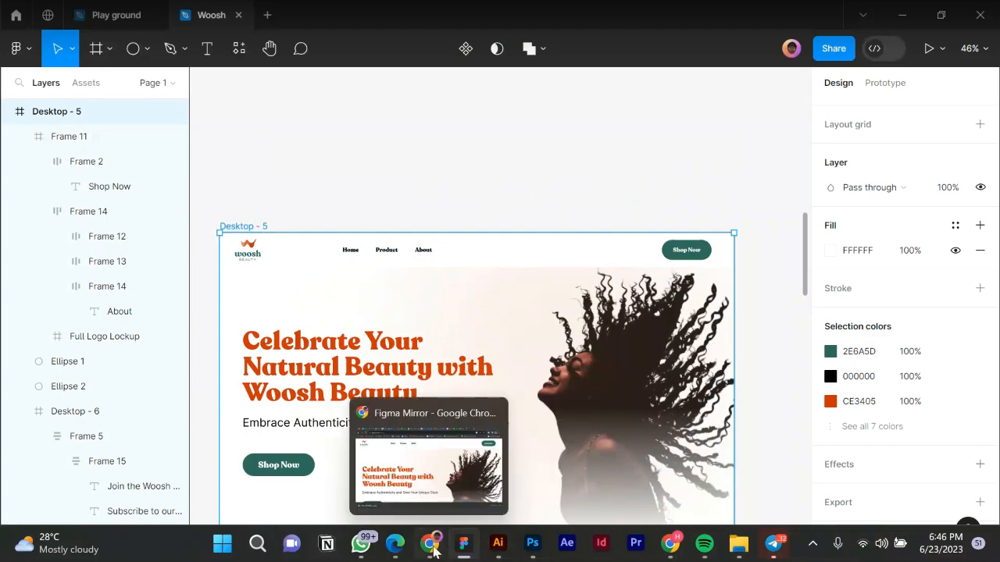
pyautogui.click(430, 465)
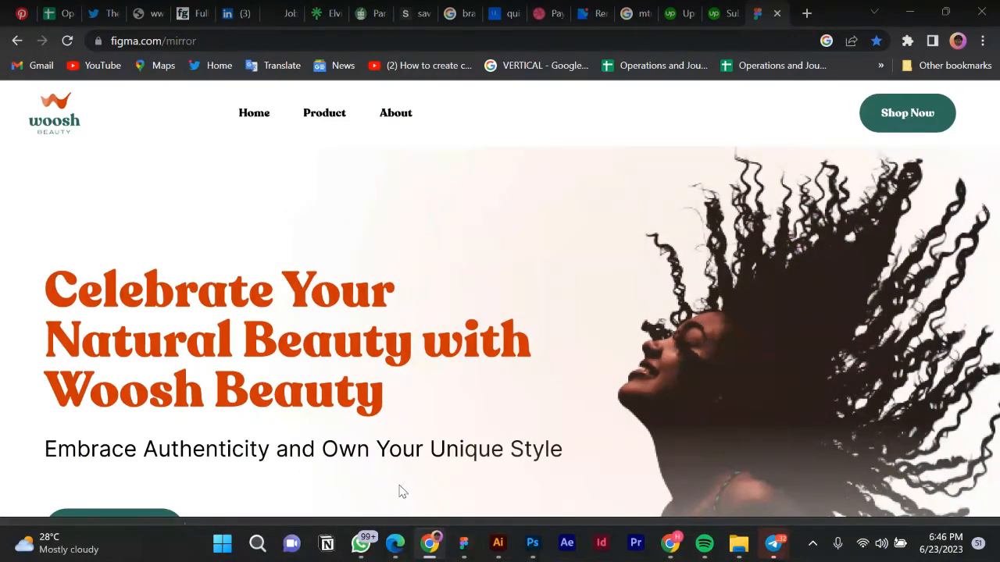
pyautogui.click(464, 547)
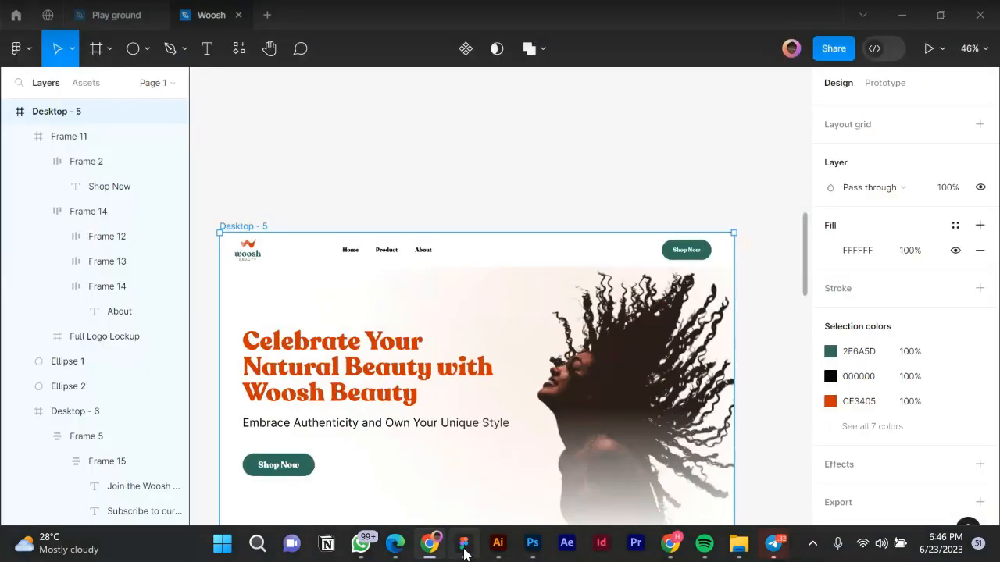
# Delete the Shop Now button from the header bar.
pyautogui.click(705, 254)
pyautogui.click(705, 255)
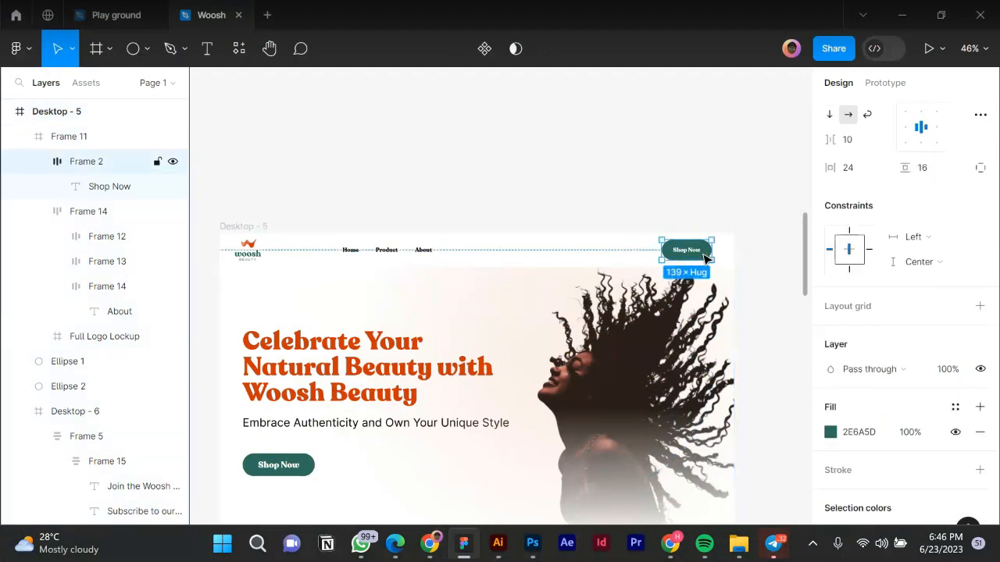
pyautogui.press('Delete')
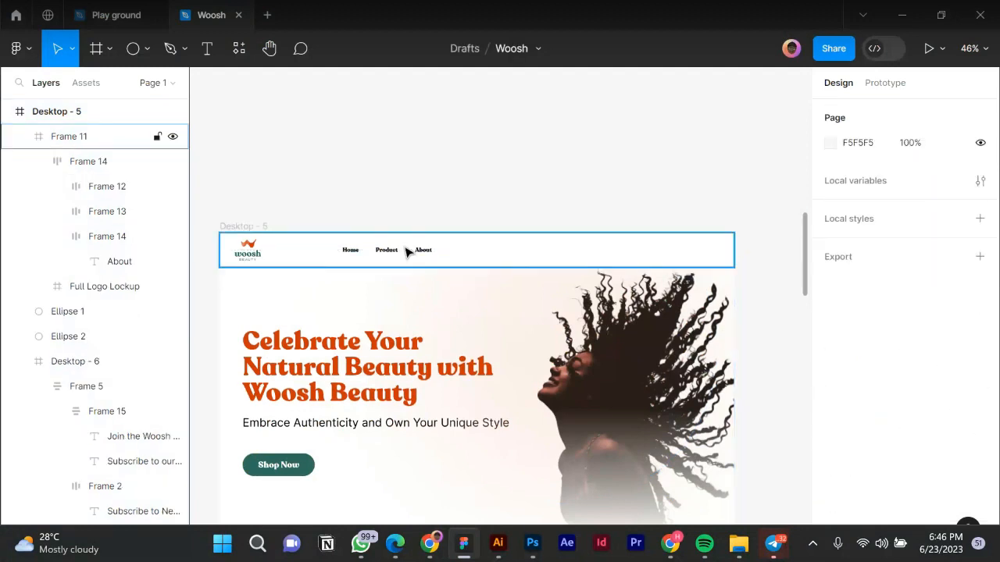
# Move the Home, Product, About links group to the header's right end.
pyautogui.click(406, 252)
pyautogui.click(406, 252)
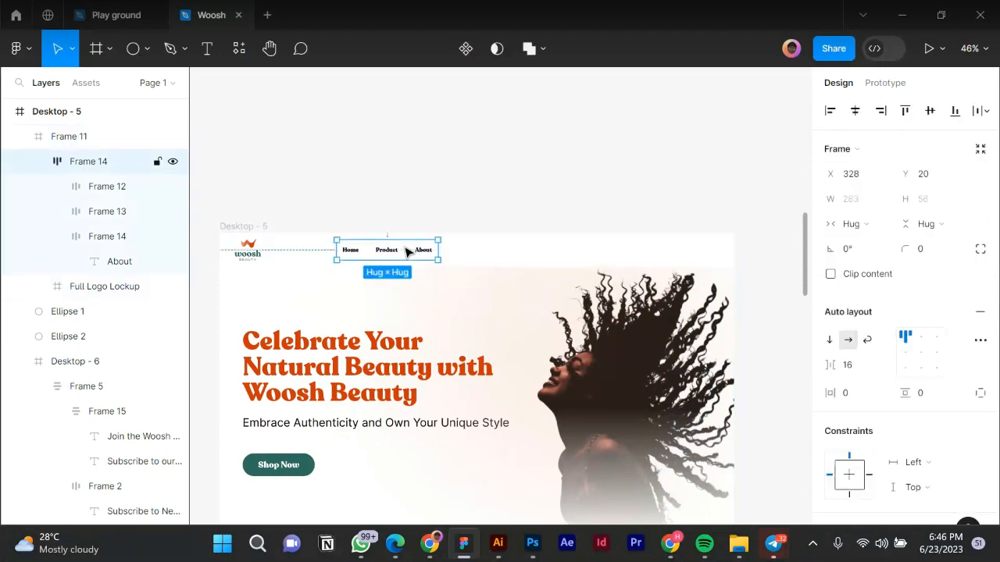
pyautogui.press('Escape')
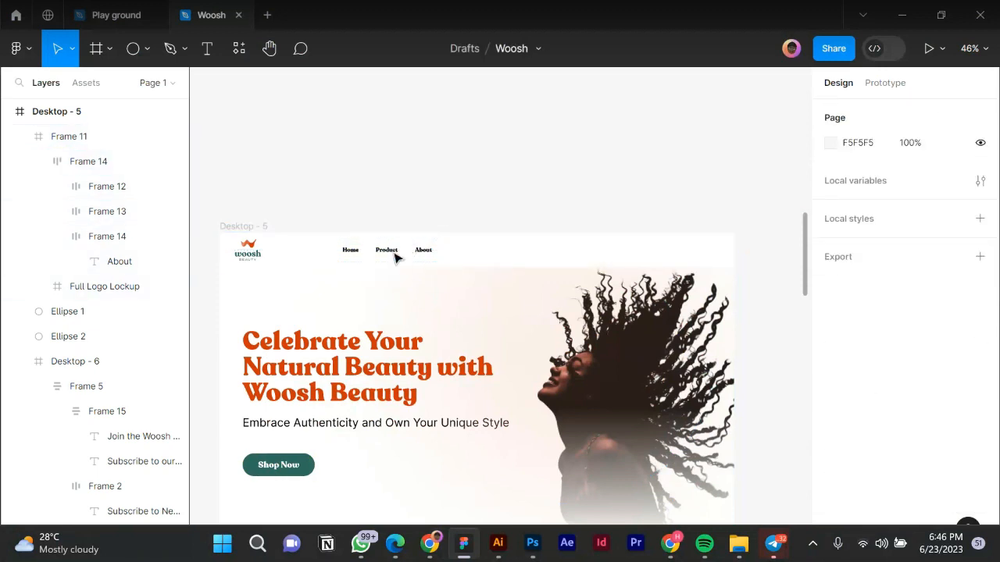
pyautogui.click(396, 259)
pyautogui.moveTo(396, 259); pyautogui.dragTo(672, 273)
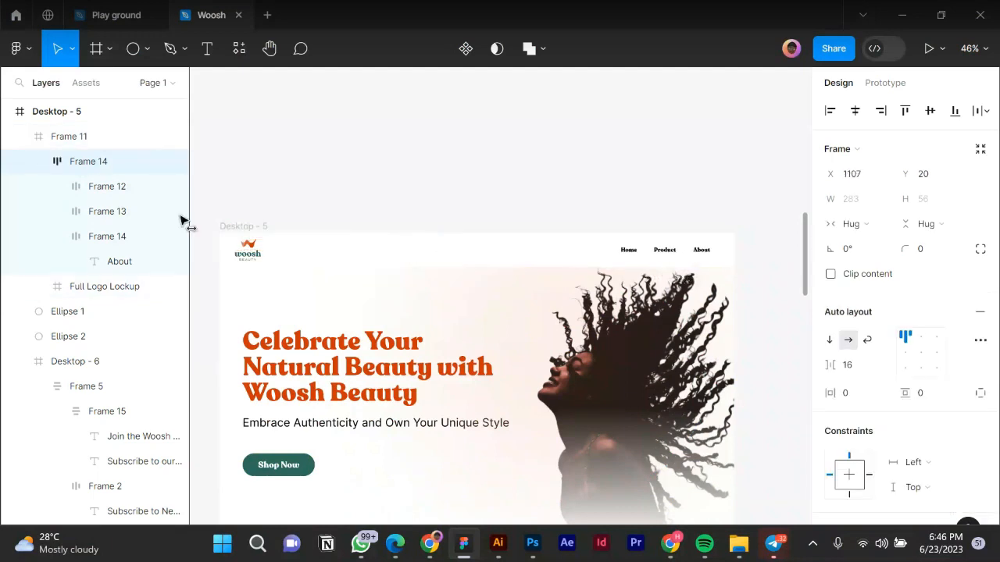
# Select the Desktop - 7 frame that holds the column grid.
pyautogui.click(254, 227)
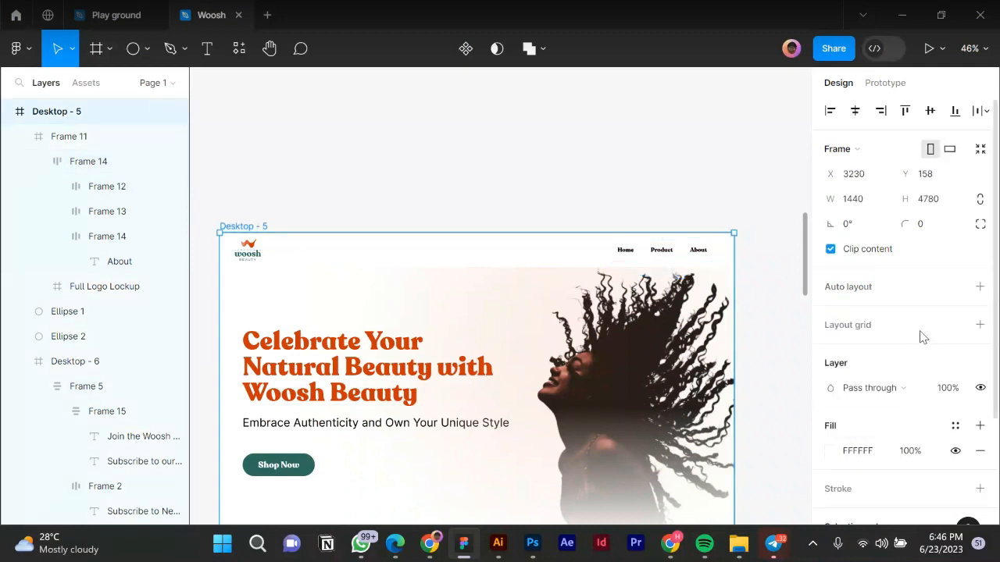
pyautogui.scroll(-2, 928, 346)
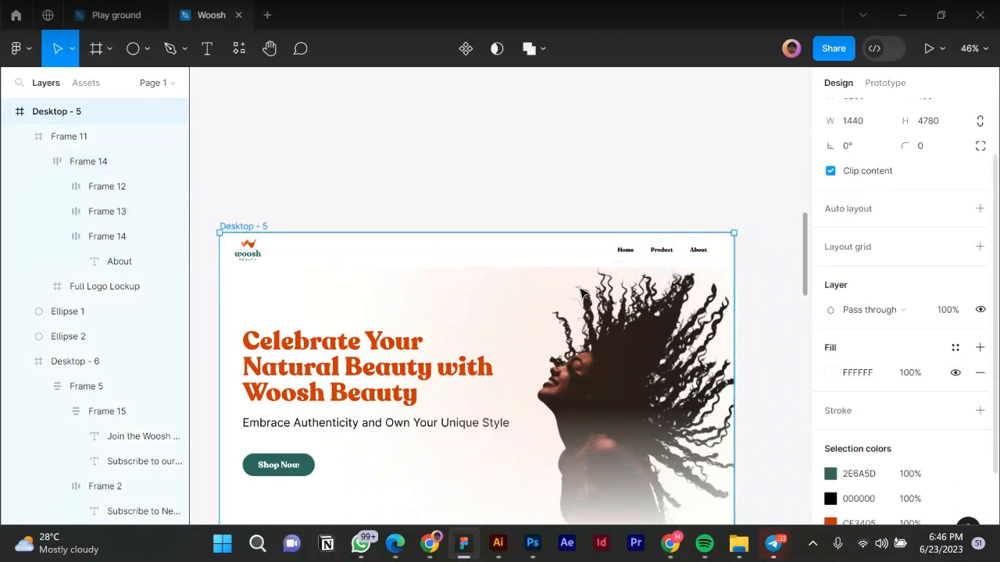
pyautogui.scroll(-3, 906, 380)
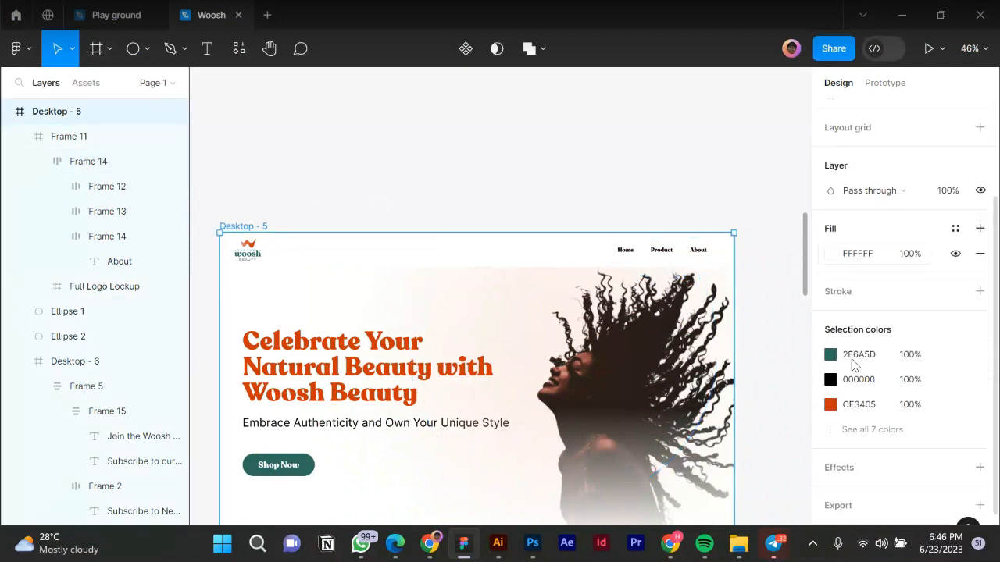
pyautogui.scroll(-2, 441, 406)
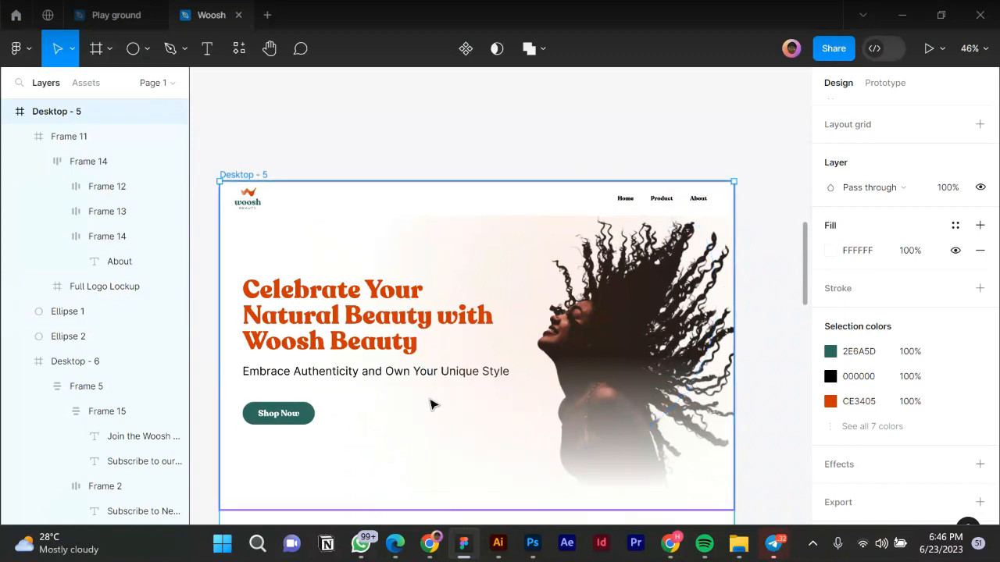
pyautogui.click(327, 465)
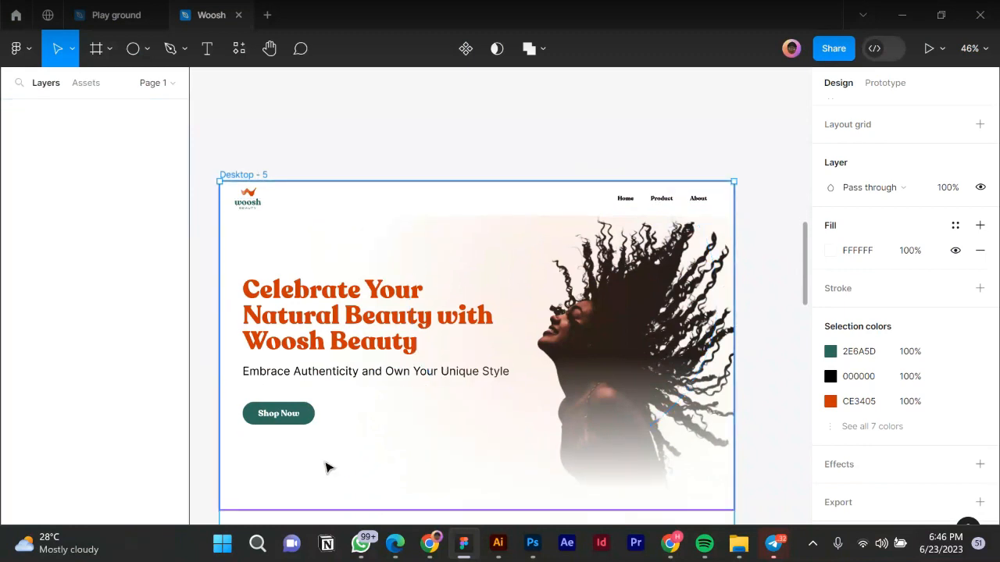
pyautogui.click(327, 467)
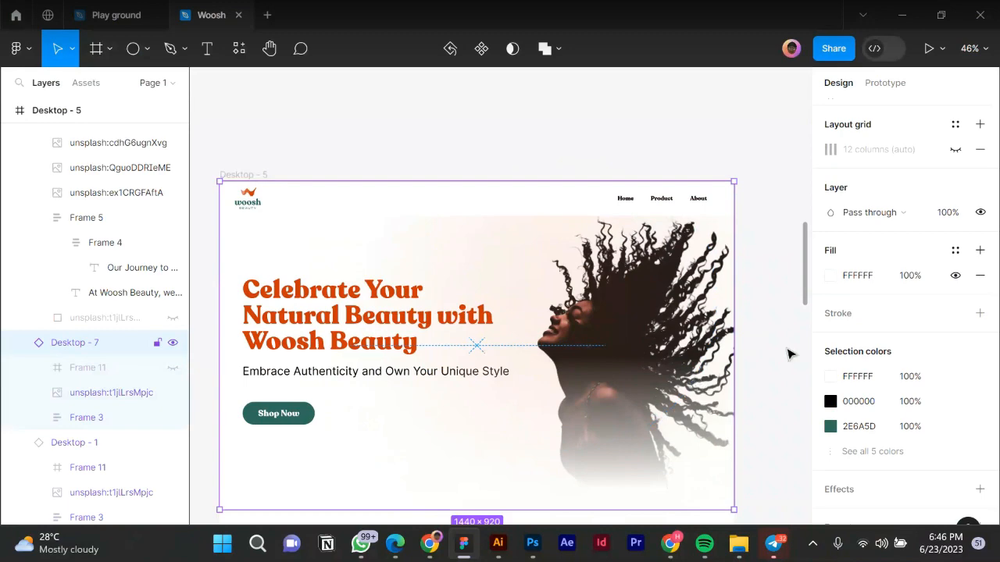
# Show the 12-column layout grid over the hero.
pyautogui.click(955, 151)
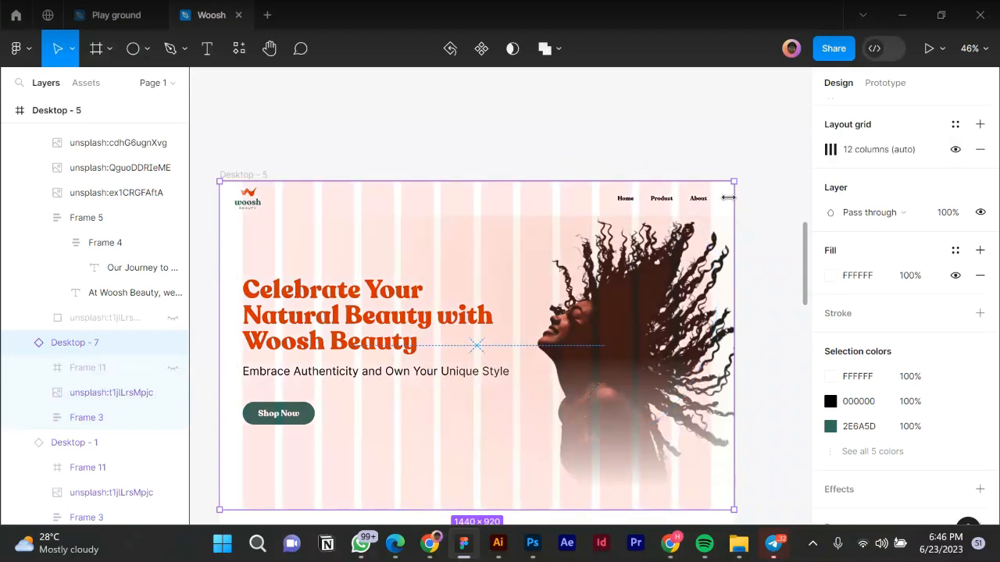
pyautogui.scroll(3, 713, 200)
pyautogui.scroll(8, 711, 202)
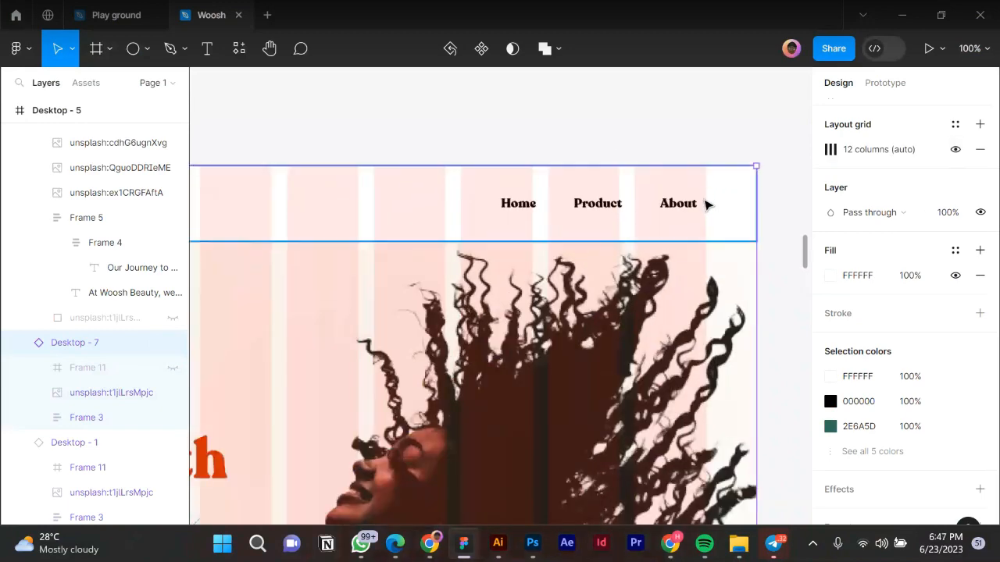
# Nudge the nav links group (Frame 14) further right into grid alignment.
pyautogui.click(649, 215)
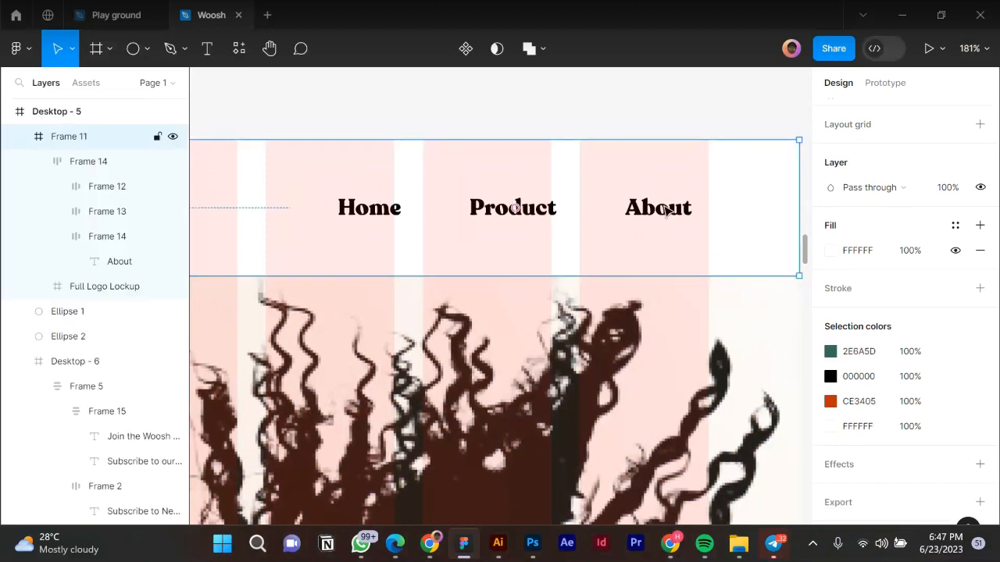
pyautogui.click(666, 211)
pyautogui.scroll(4, 712, 203)
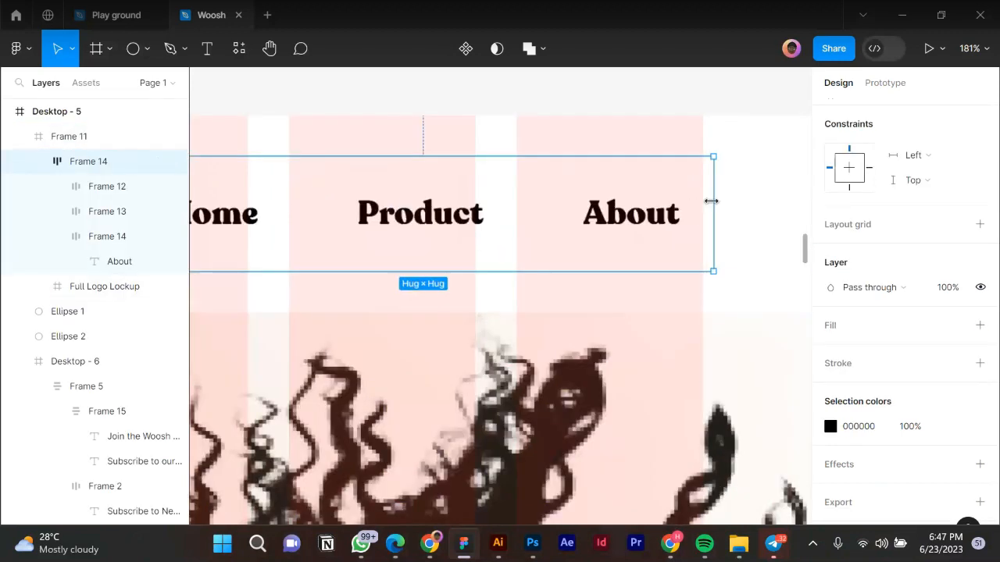
pyautogui.scroll(10, 709, 213)
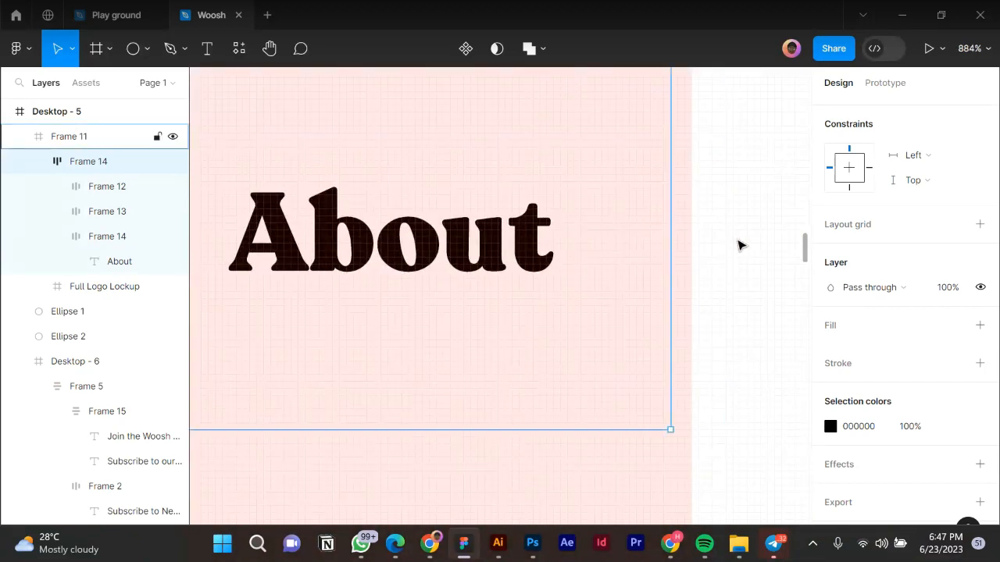
pyautogui.press('Right')
pyautogui.press('Right')
pyautogui.press('Right')
pyautogui.press('alt')
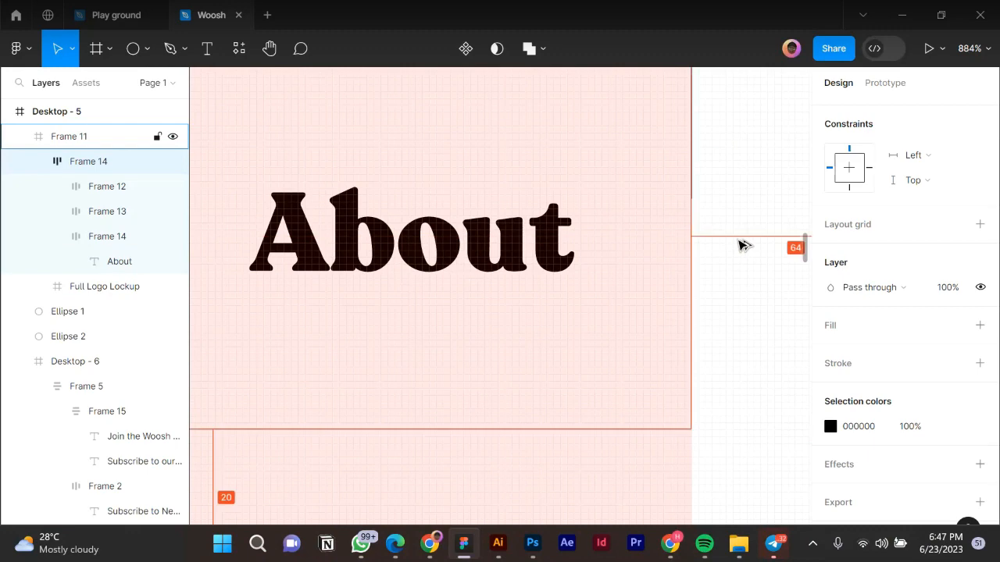
pyautogui.scroll(-5, 742, 247)
pyautogui.scroll(-10, 732, 250)
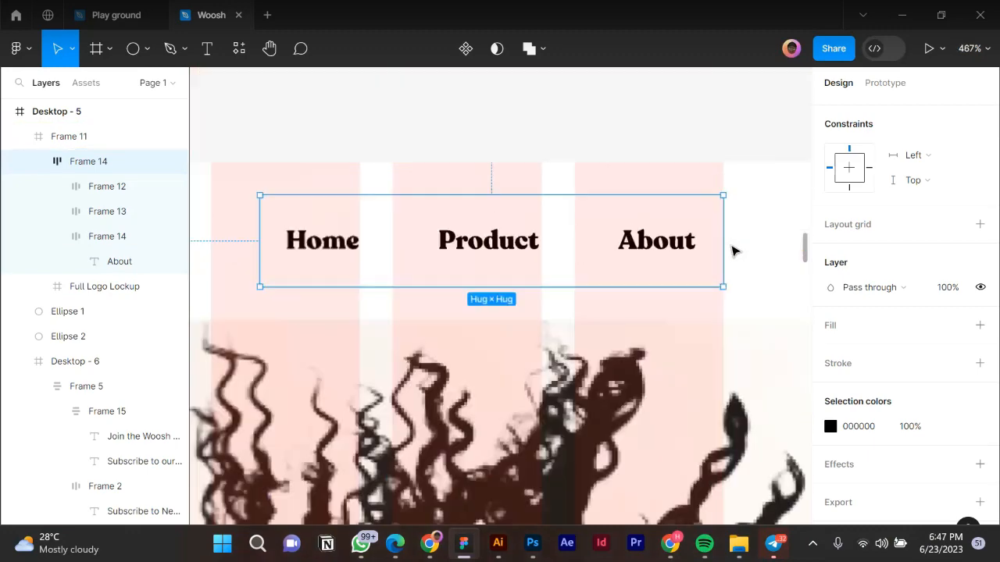
pyautogui.press('Escape')
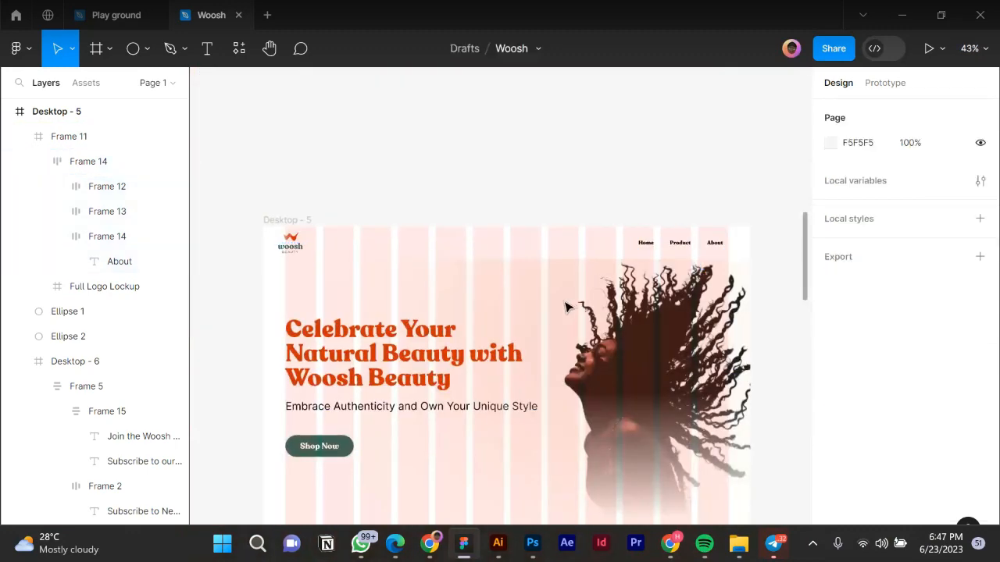
# Move the large orange Ellipse 1 glow lower in the hero behind the model photo.
pyautogui.click(573, 289)
pyautogui.moveTo(569, 319); pyautogui.dragTo(567, 385)
pyautogui.click(535, 164)
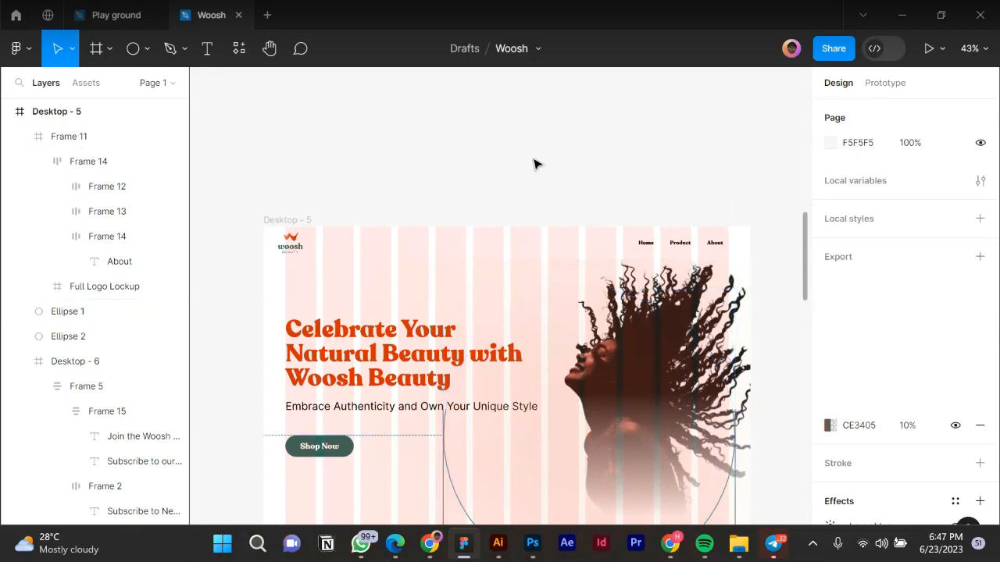
pyautogui.scroll(-2, 534, 164)
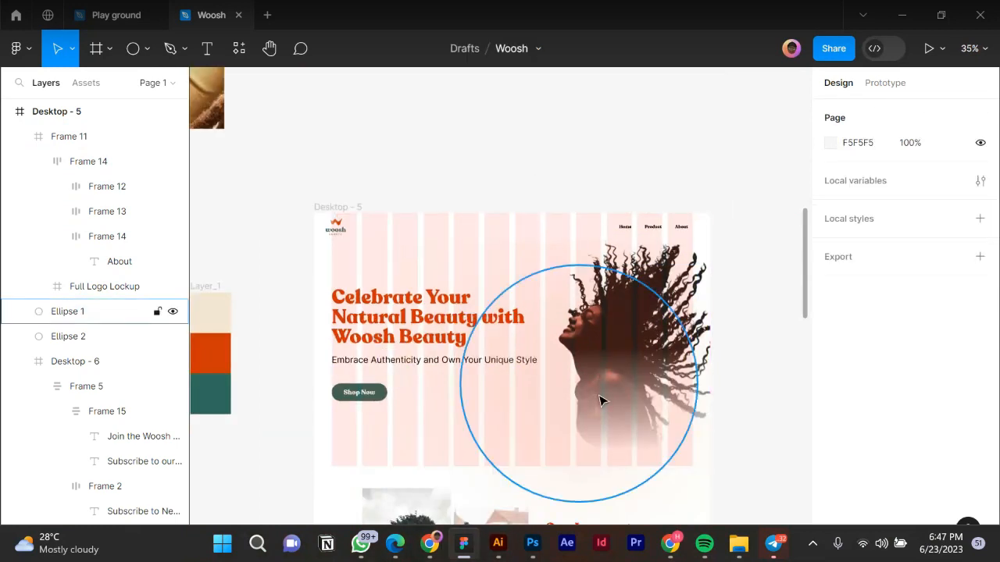
pyautogui.click(601, 398)
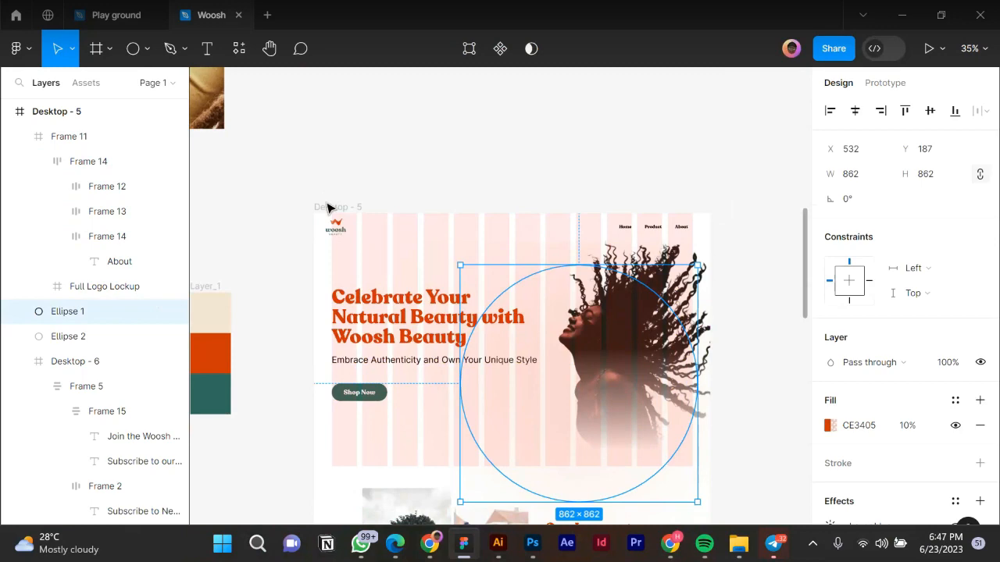
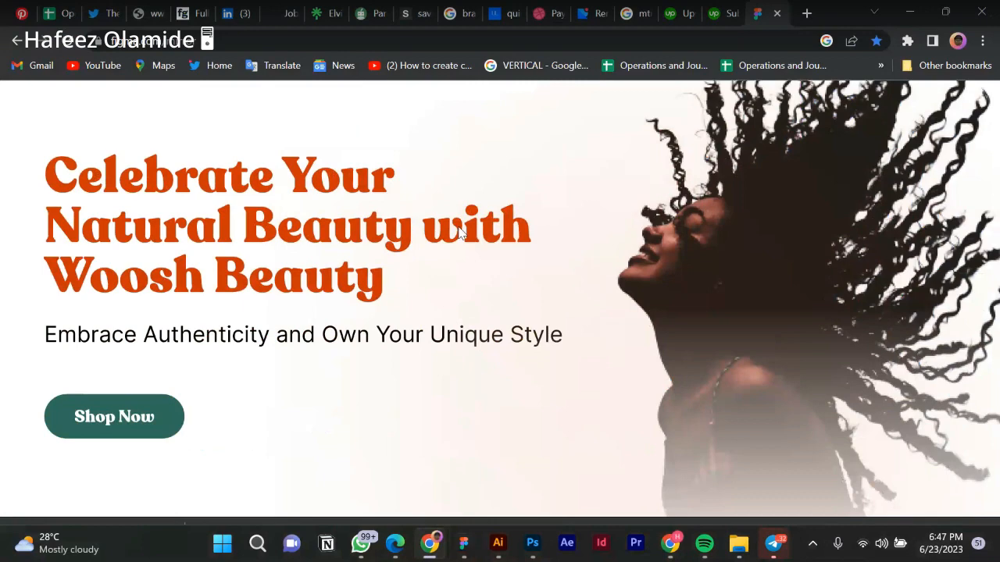
# Review the Desktop - 5 hero's headline, tagline, Shop Now button and photo in Figma Mirror, then return to Figma.
pyautogui.scroll(-5, 460, 232)
pyautogui.scroll(3, 463, 235)
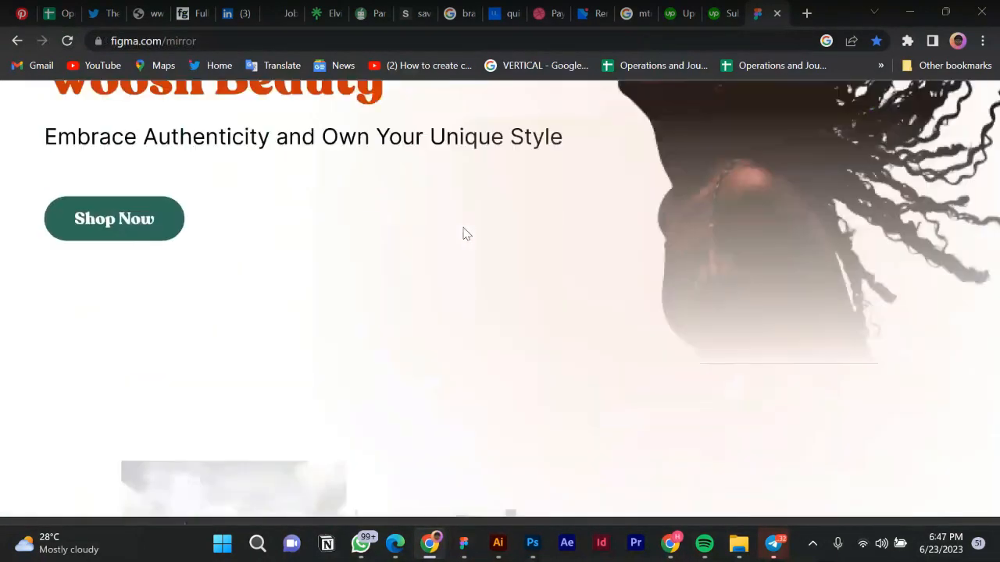
pyautogui.scroll(4, 463, 234)
pyautogui.scroll(-1, 463, 234)
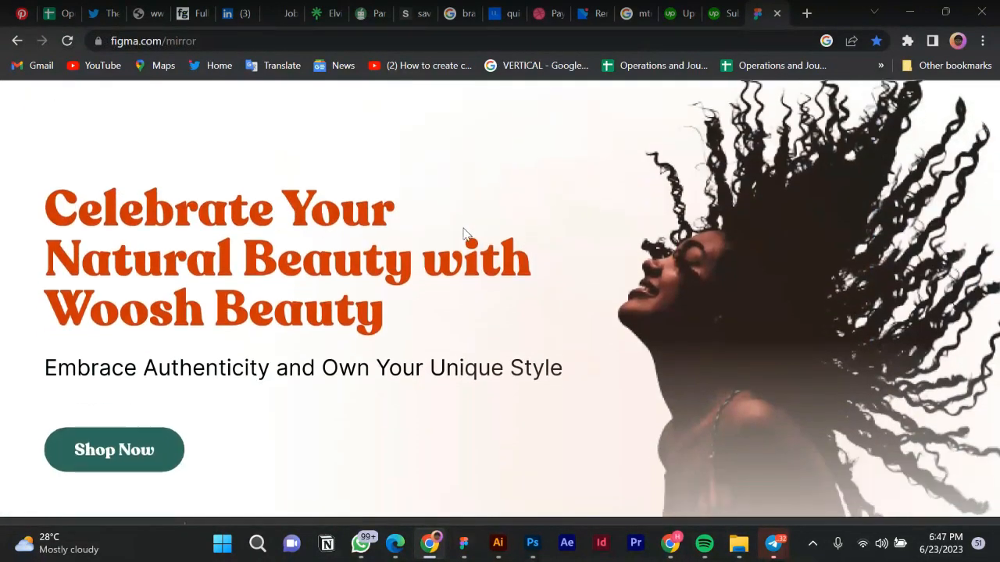
pyautogui.scroll(-3, 464, 235)
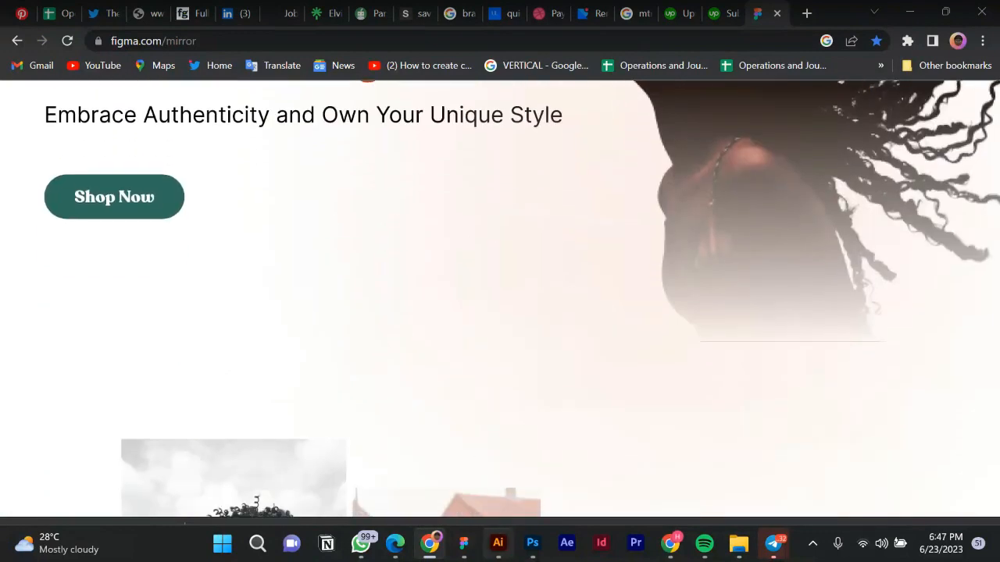
pyautogui.click(461, 545)
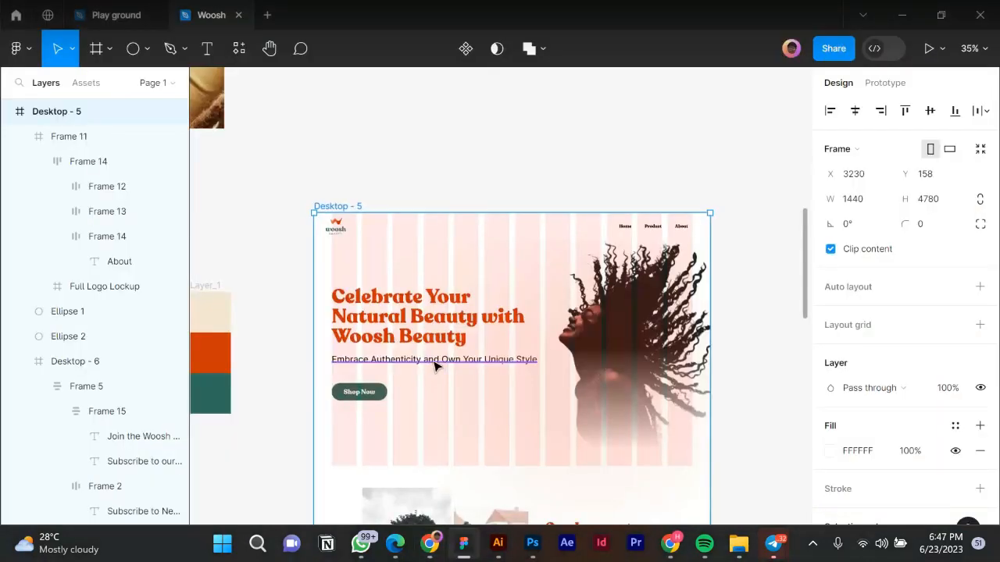
# Set the Embrace Authenticity subtitle to 24 px with a 32 line height and view it in the mirror.
pyautogui.click(483, 364)
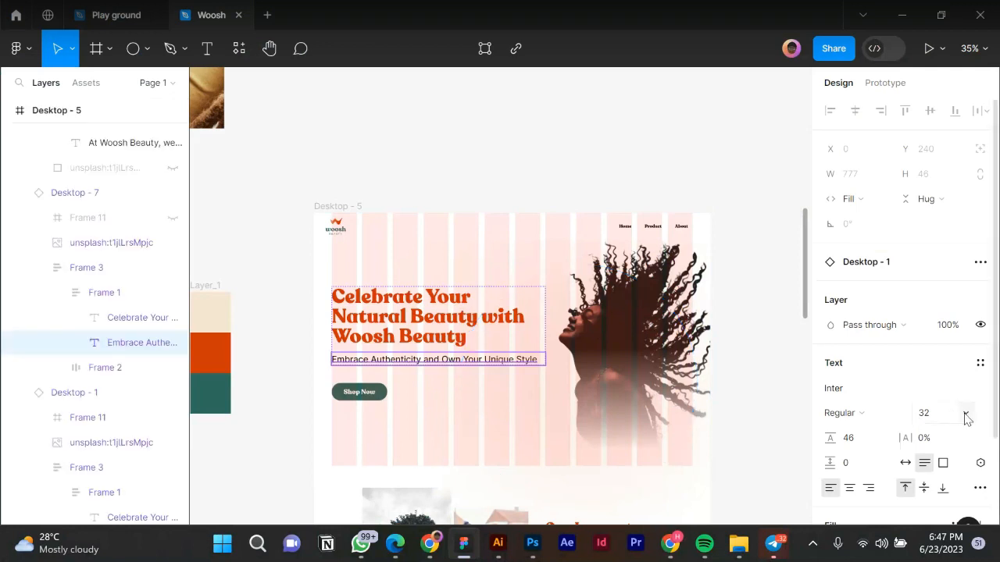
pyautogui.click(965, 414)
pyautogui.click(955, 399)
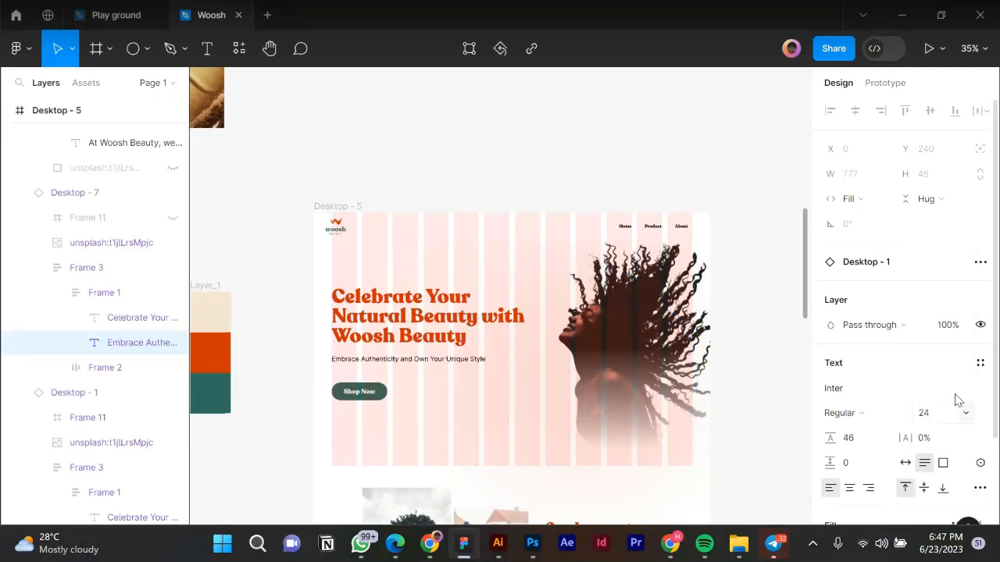
pyautogui.click(859, 440)
pyautogui.doubleClick(859, 440)
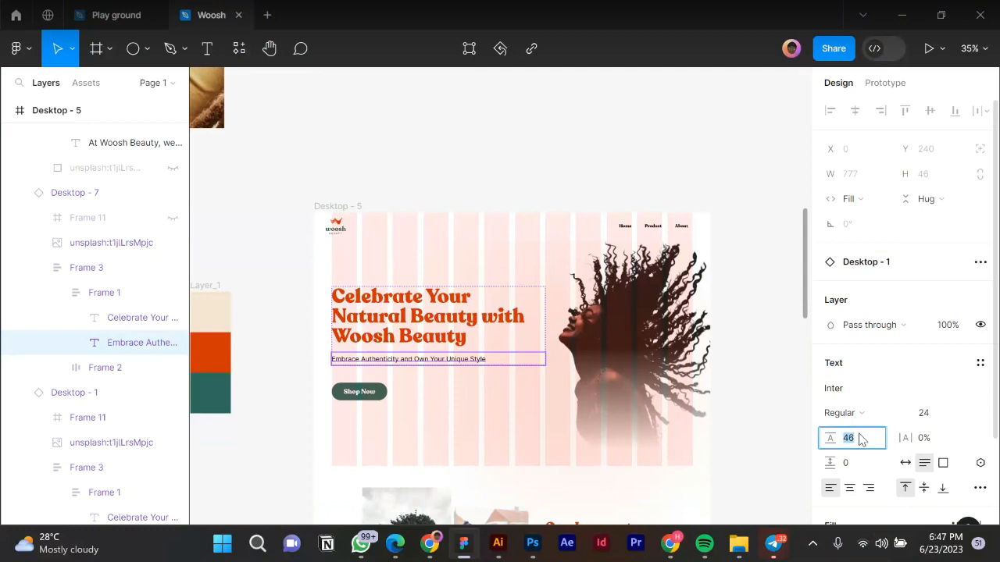
pyautogui.press('Return')
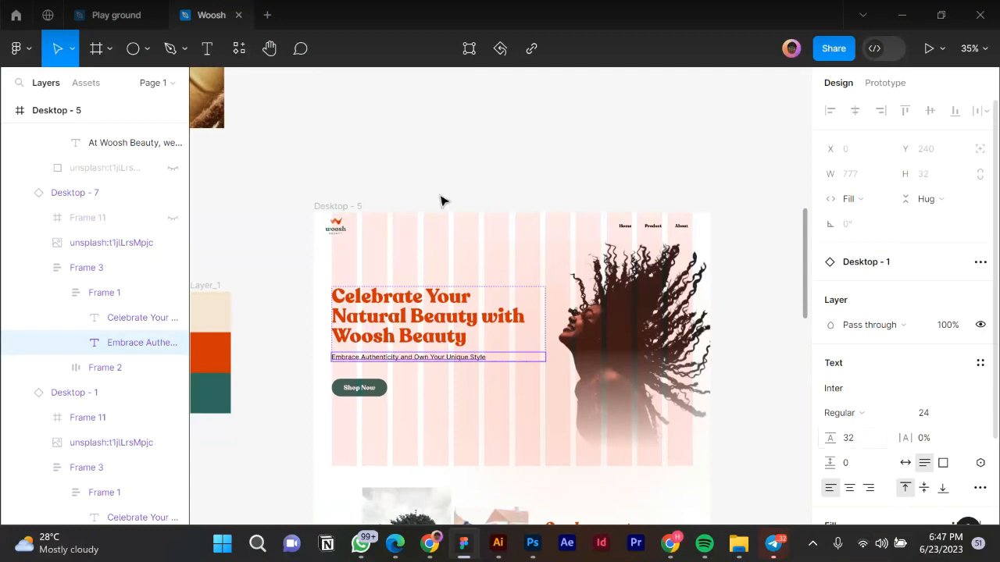
pyautogui.press('Escape')
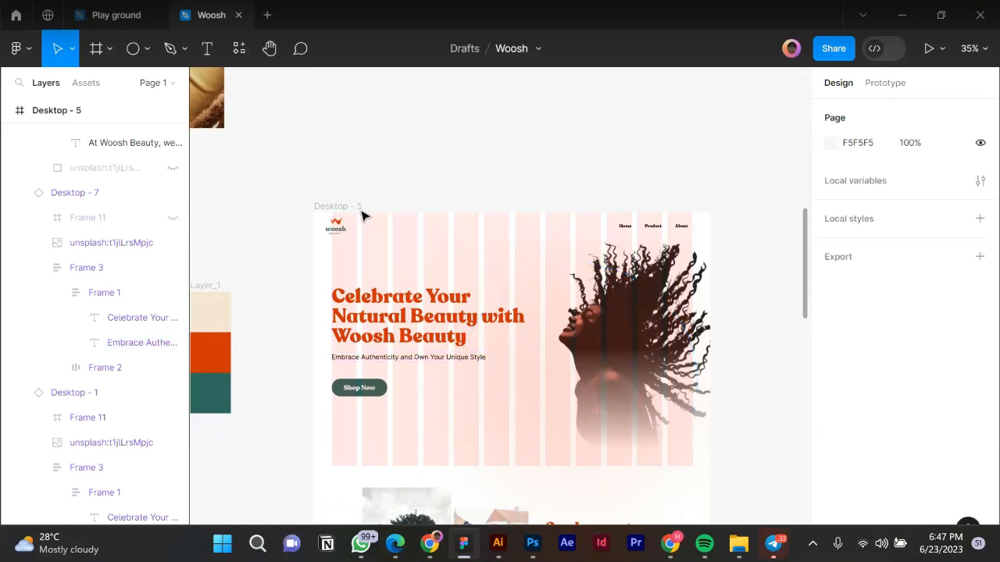
pyautogui.click(362, 215)
pyautogui.click(430, 543)
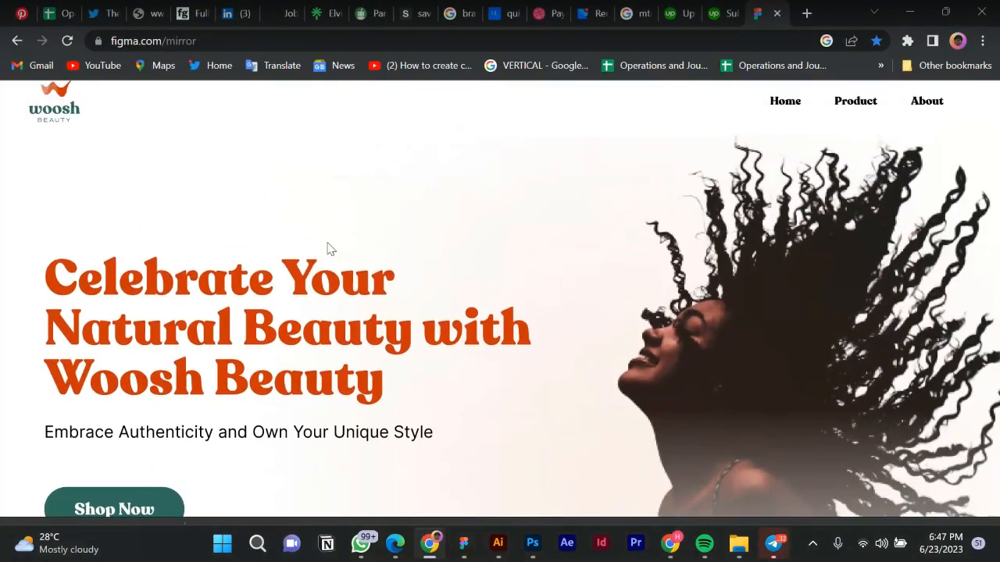
pyautogui.scroll(-10, 331, 256)
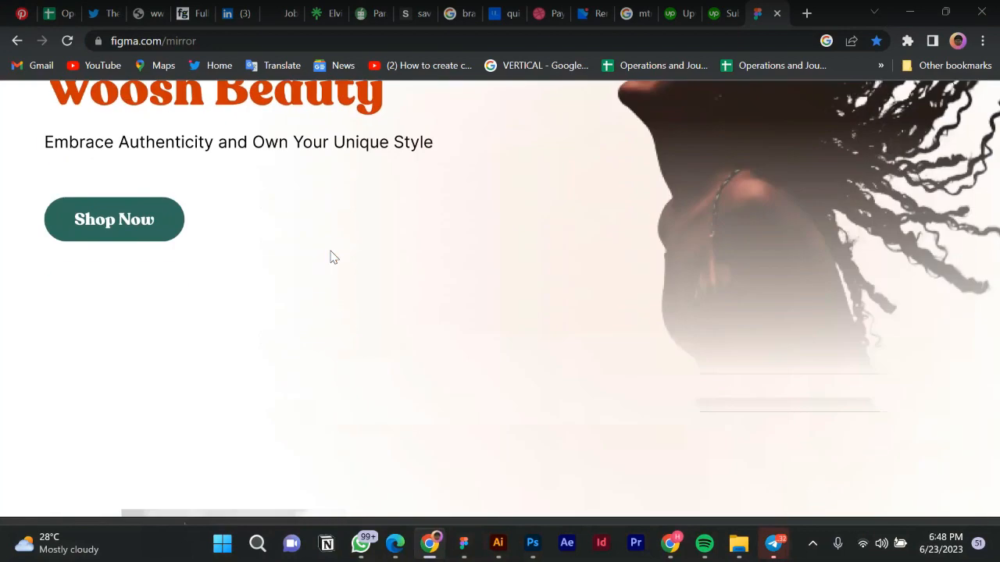
pyautogui.scroll(-4, 332, 256)
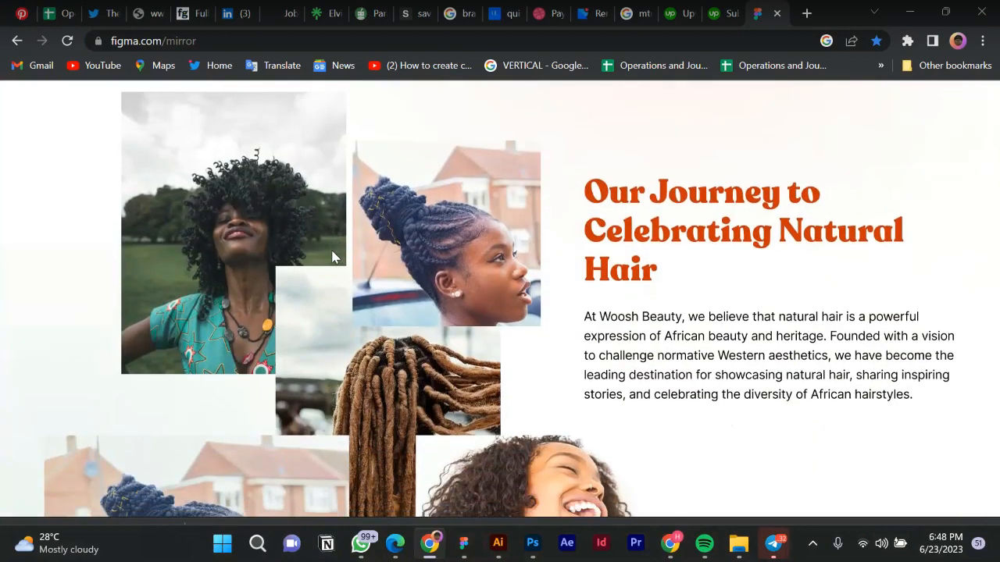
pyautogui.scroll(-6, 333, 258)
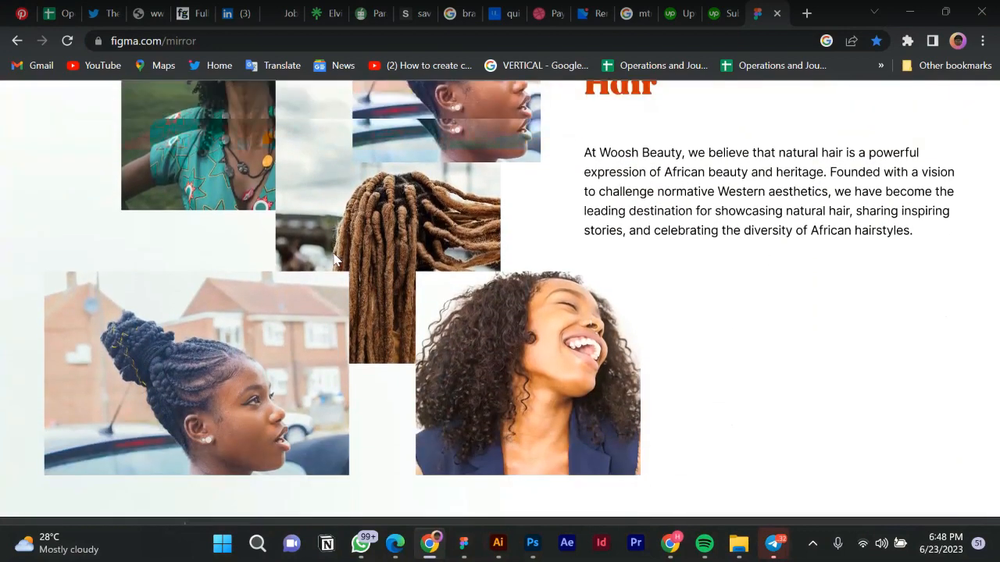
pyautogui.scroll(-12, 334, 267)
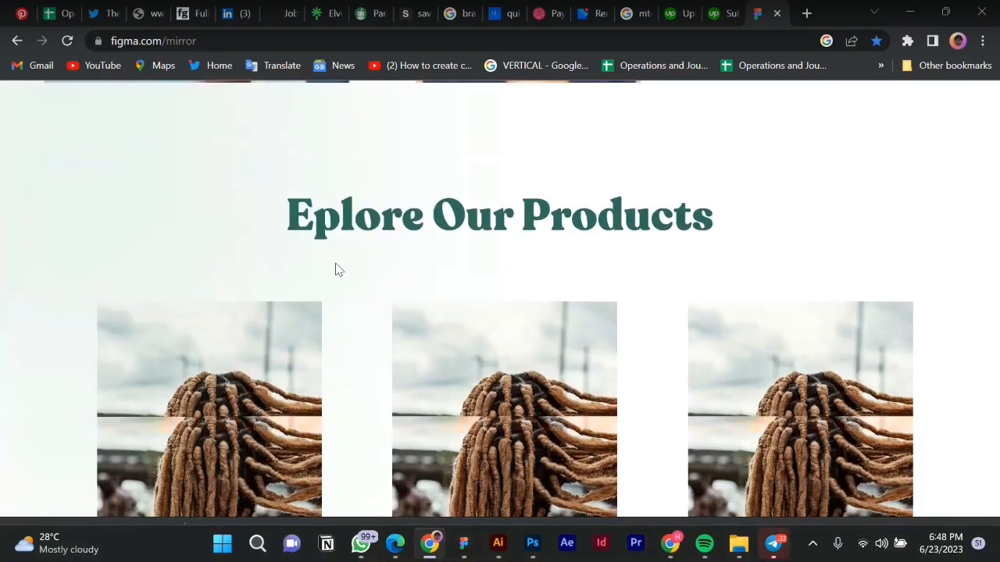
pyautogui.scroll(-4, 338, 269)
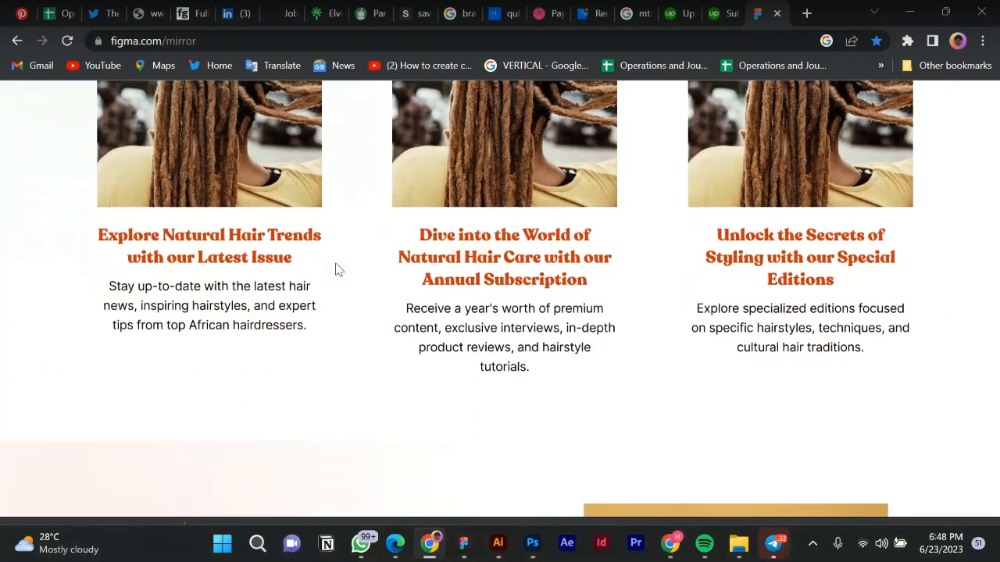
pyautogui.scroll(-8, 338, 269)
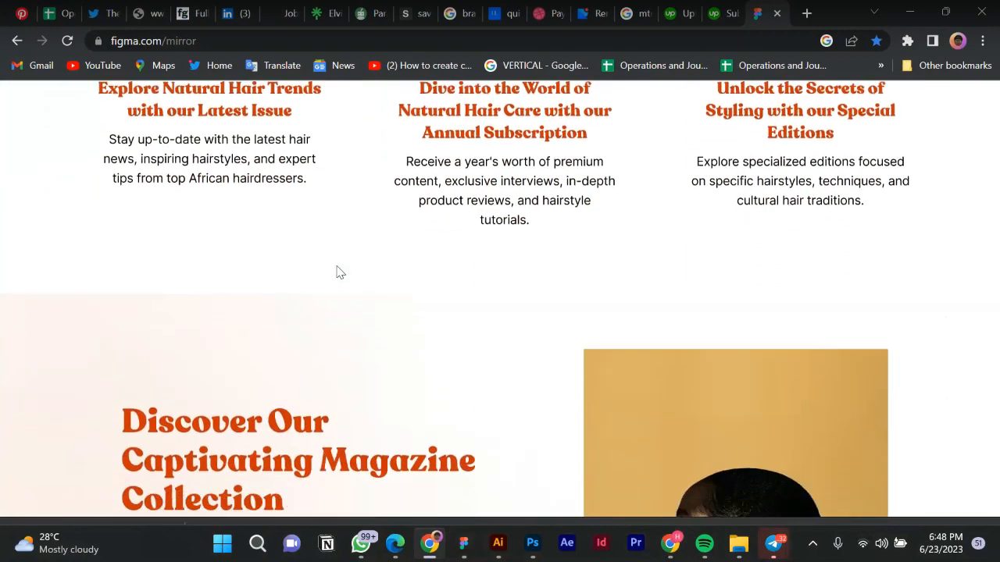
pyautogui.scroll(-8, 338, 272)
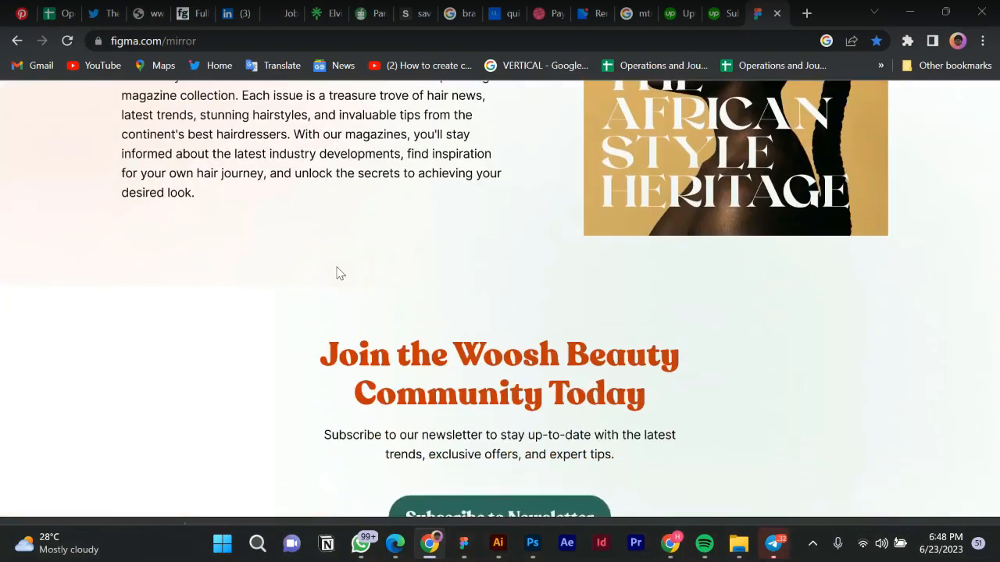
pyautogui.scroll(-4, 338, 273)
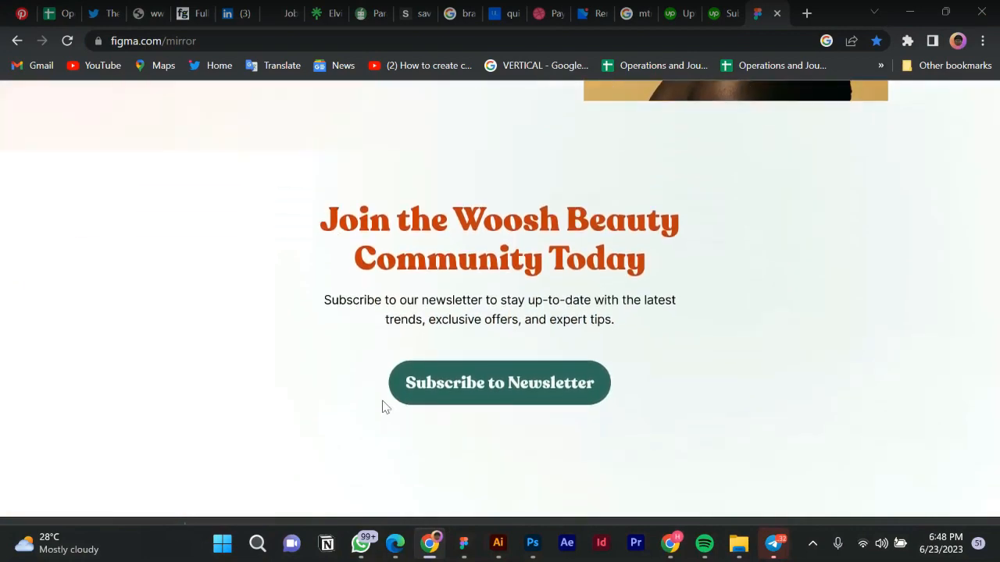
# Scroll down the Woosh design file, then check the page plan in the Google Doc.
pyautogui.click(466, 547)
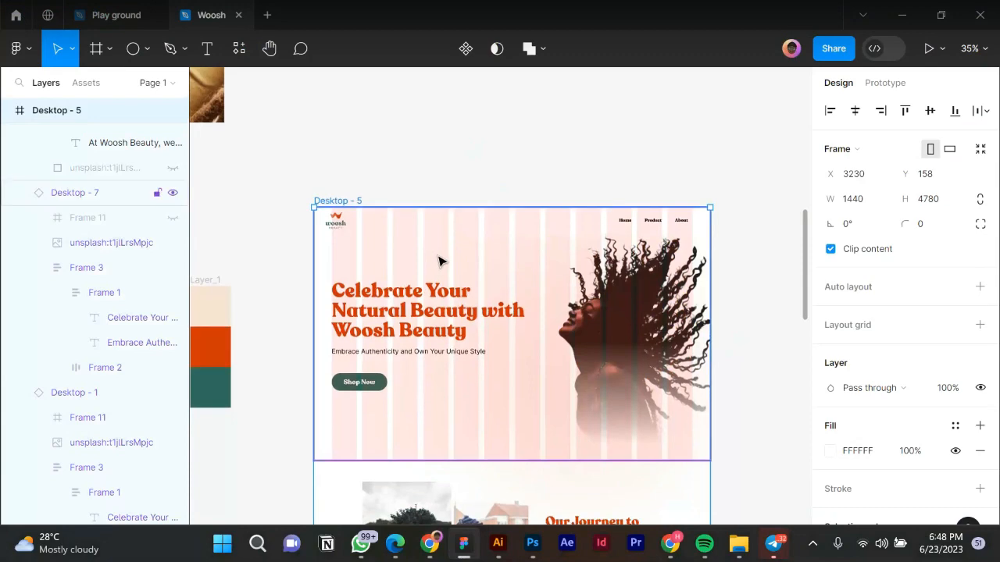
pyautogui.scroll(-3, 442, 265)
pyautogui.scroll(-10, 445, 270)
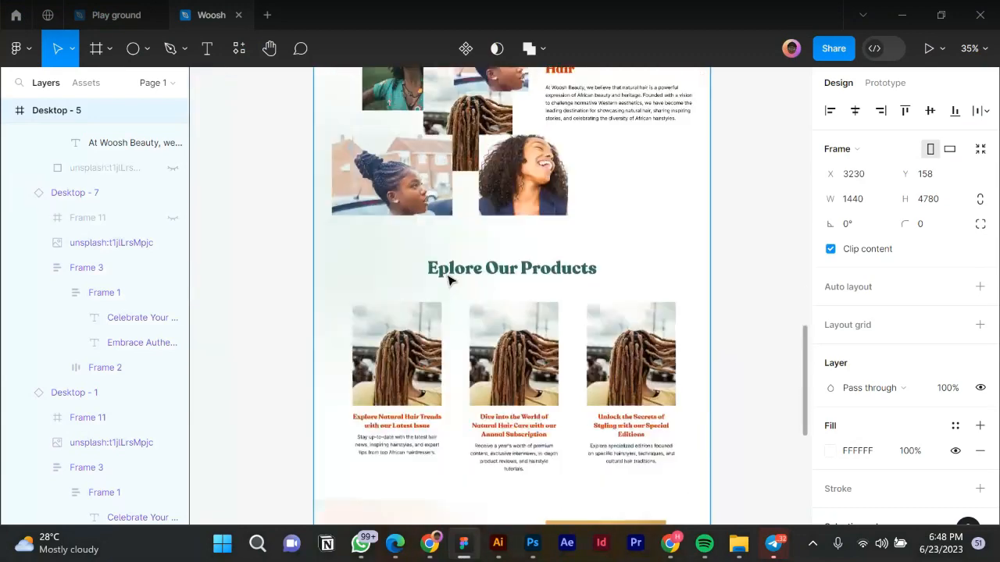
pyautogui.scroll(-5, 450, 280)
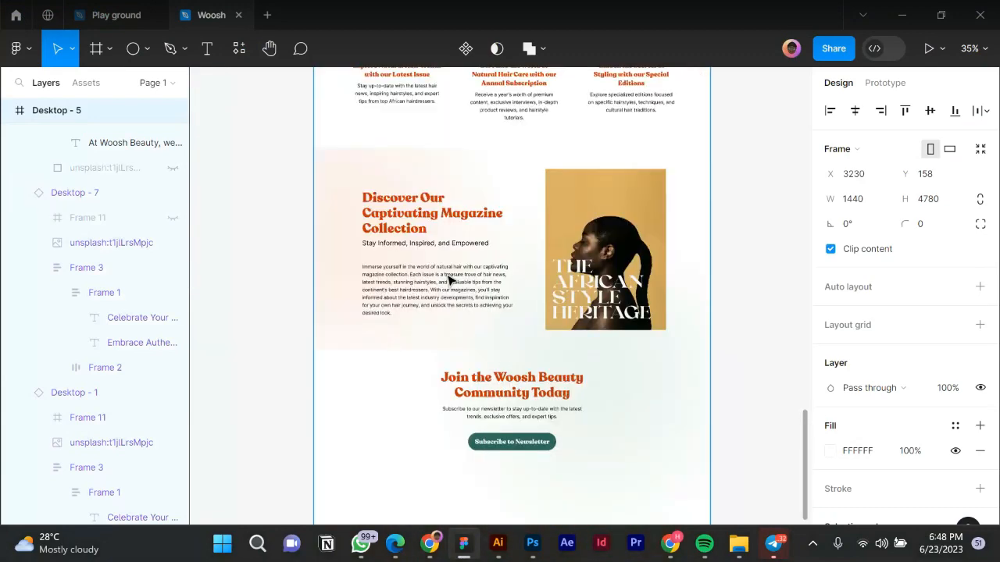
pyautogui.scroll(-2, 450, 280)
pyautogui.scroll(-3, 458, 358)
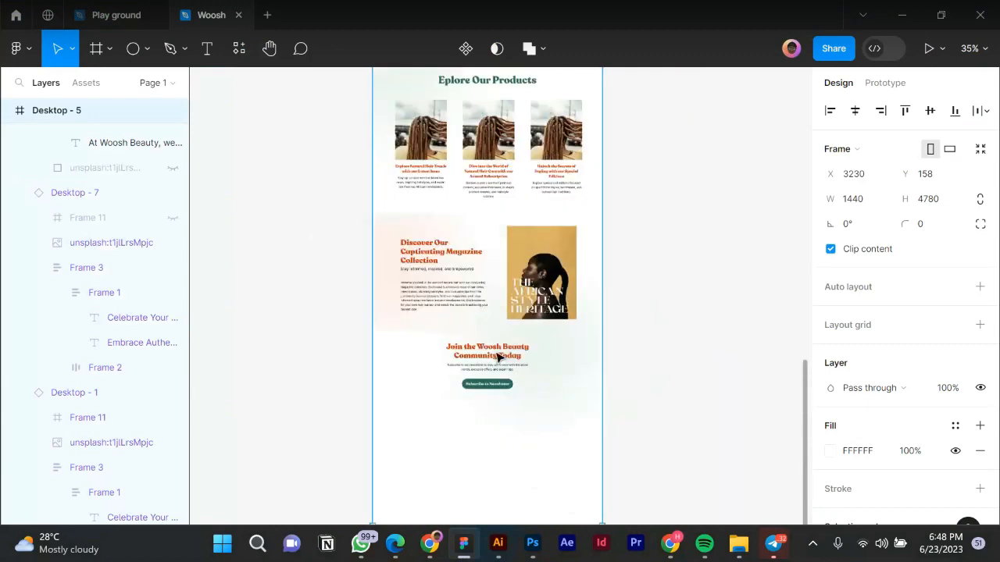
pyautogui.scroll(-2, 524, 357)
pyautogui.scroll(-3, 549, 355)
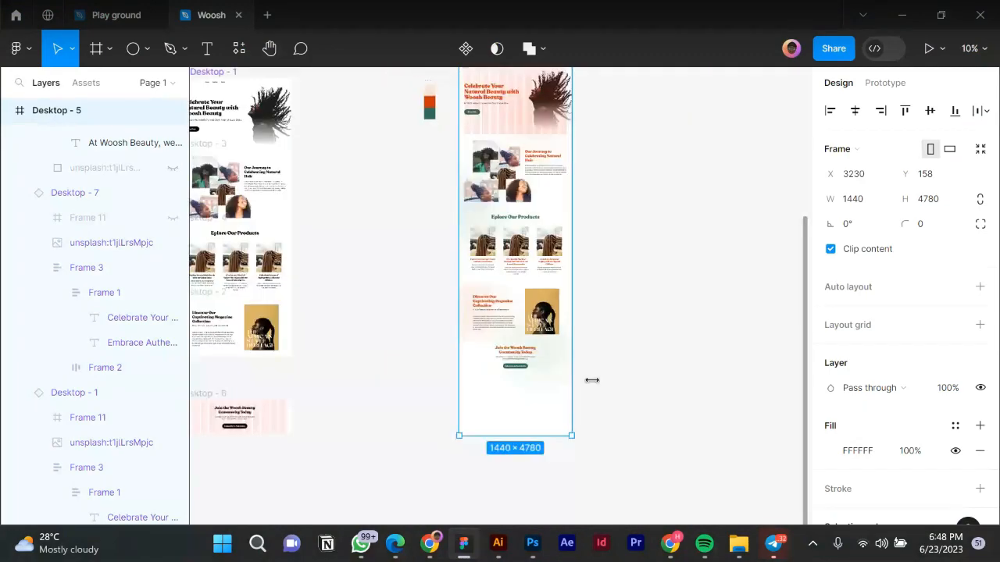
pyautogui.click(402, 548)
pyautogui.scroll(-5, 438, 437)
pyautogui.scroll(-6, 428, 389)
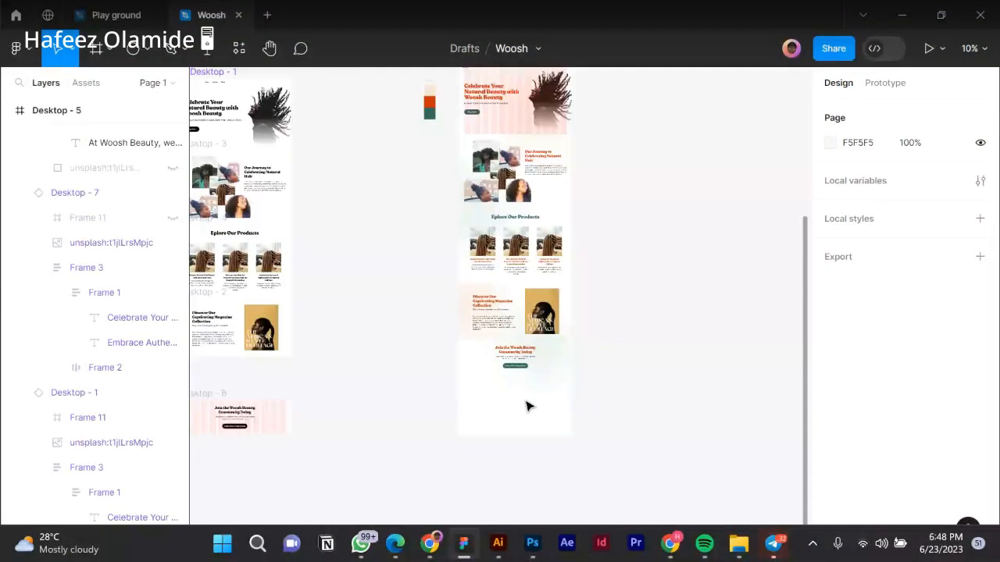
# Duplicate the Desktop - 6 newsletter frame as Desktop - 7 beside the homepage.
pyautogui.click(538, 402)
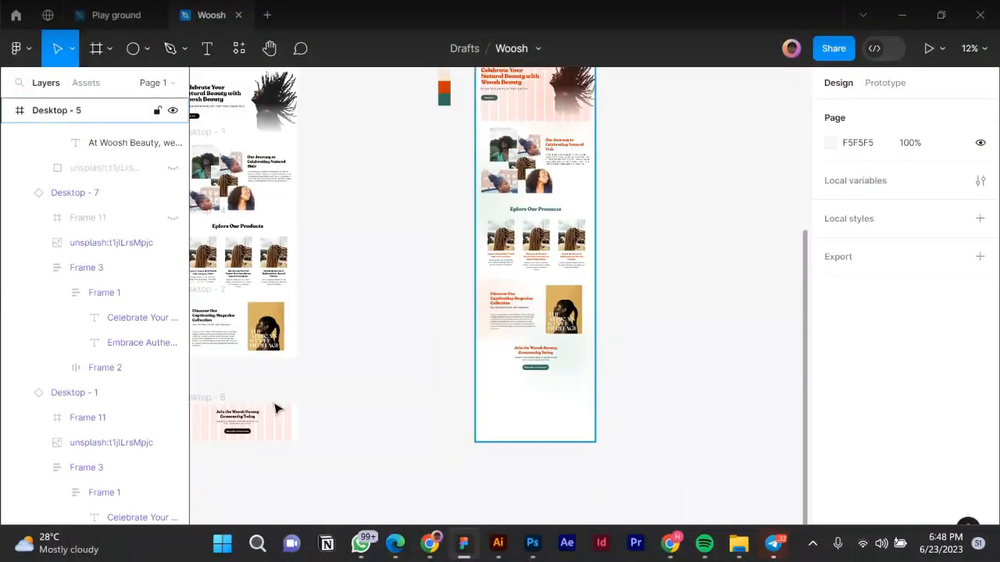
pyautogui.click(213, 400)
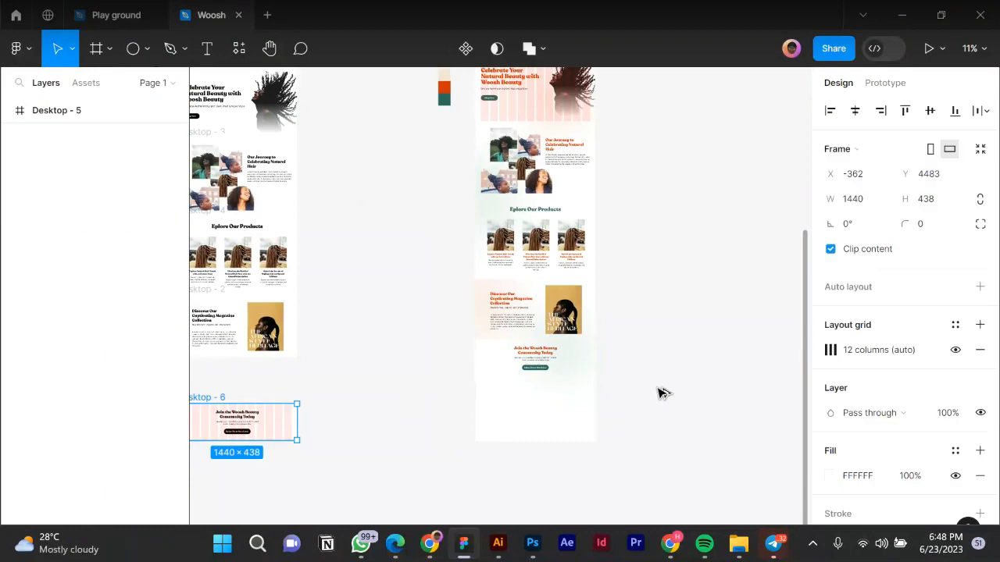
pyautogui.moveTo(213, 401); pyautogui.dragTo(658, 388)
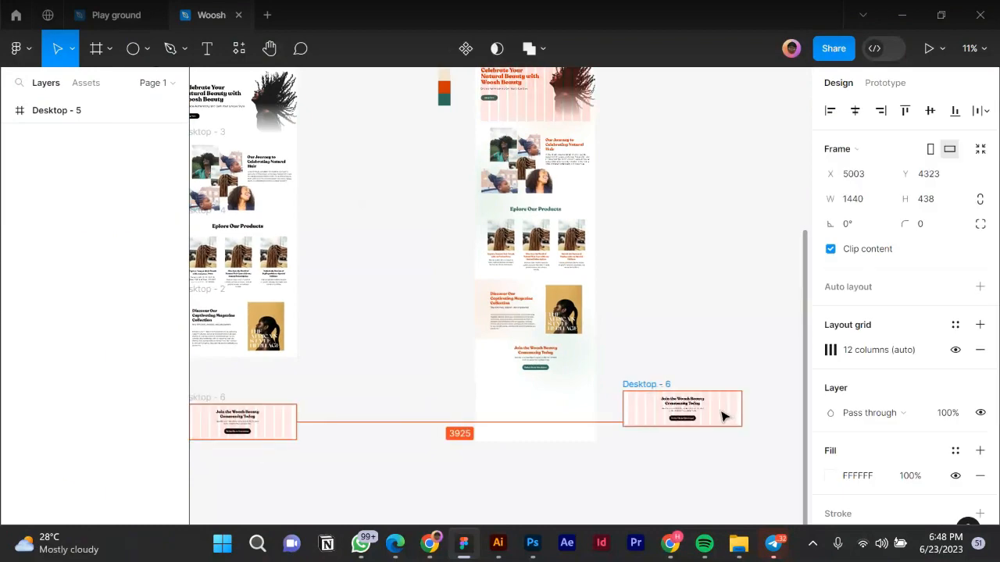
pyautogui.moveTo(722, 417); pyautogui.dragTo(709, 415)
pyautogui.scroll(3, 703, 418)
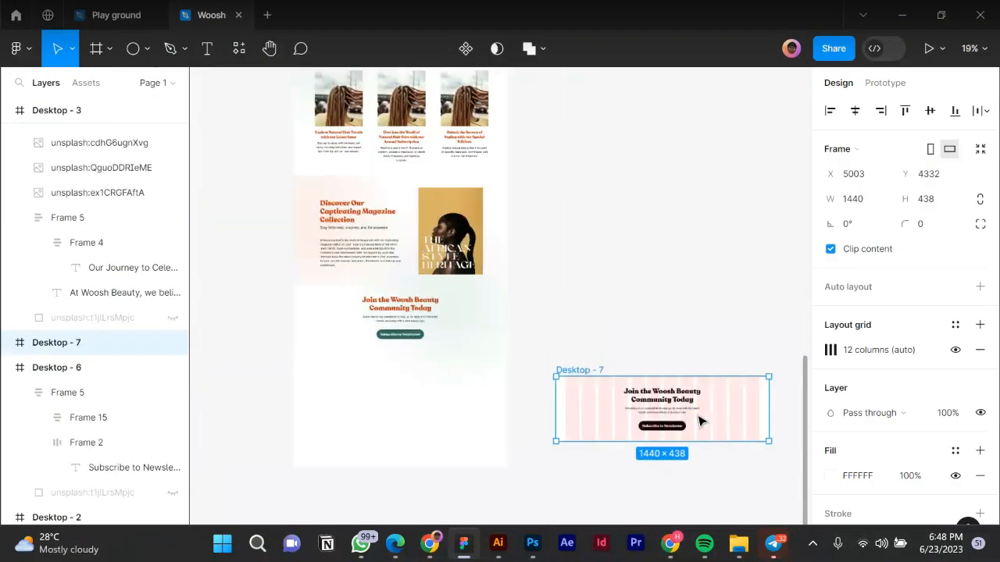
pyautogui.scroll(8, 695, 417)
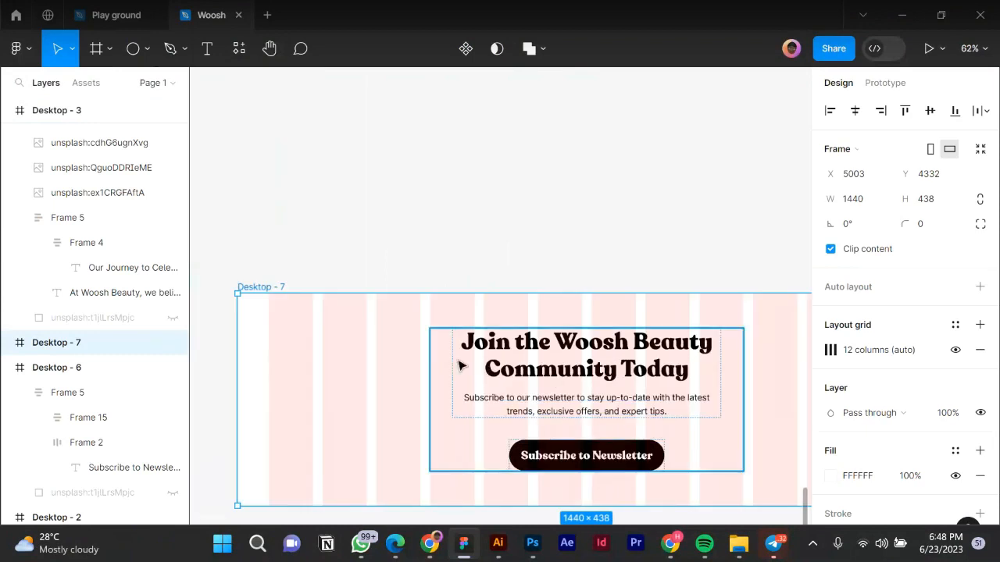
pyautogui.scroll(-2, 459, 365)
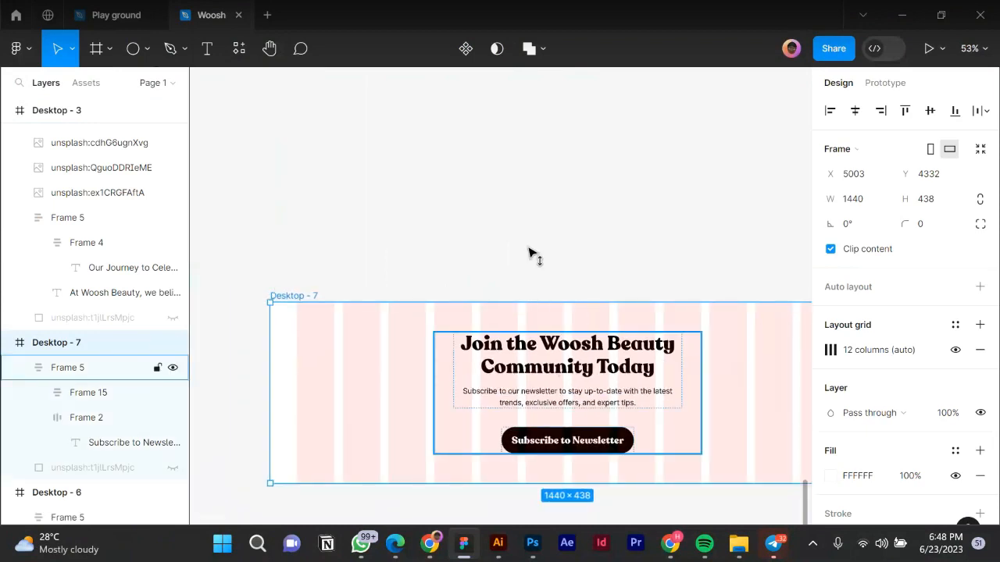
# Move the newsletter block out of Desktop - 7 onto the canvas above it.
pyautogui.moveTo(522, 372); pyautogui.dragTo(514, 172)
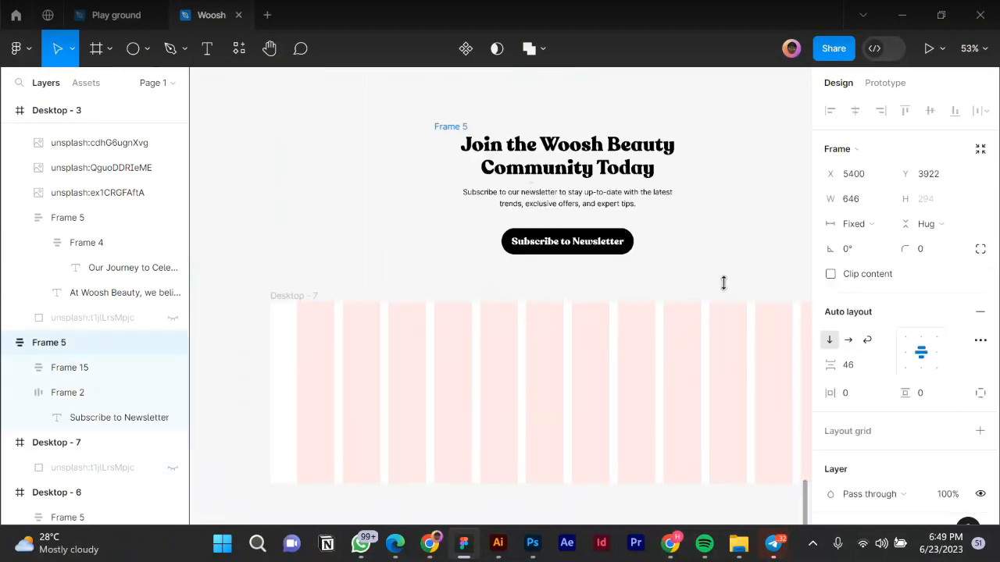
pyautogui.press('Escape')
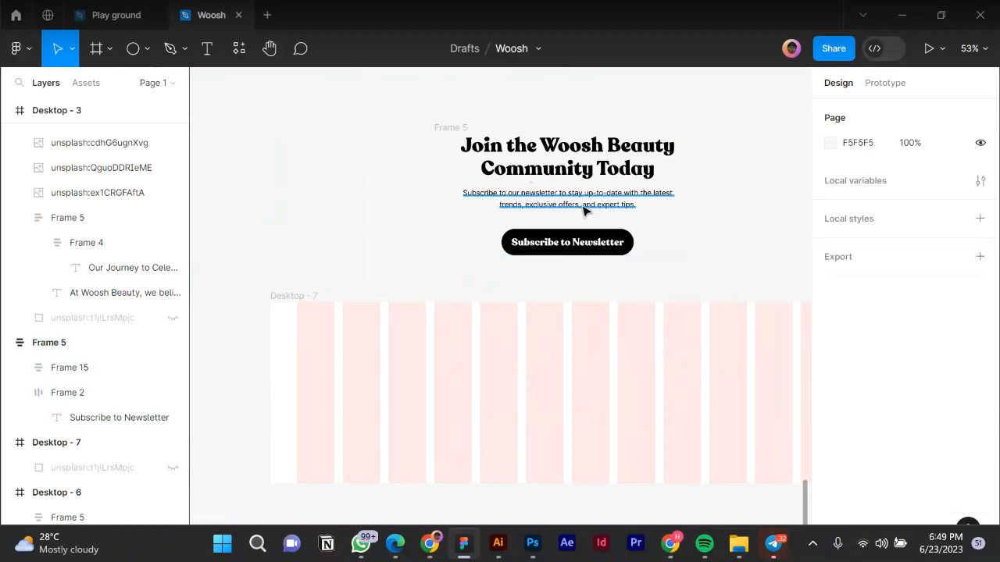
pyautogui.click(547, 225)
# Copy the subtitle text into Desktop - 7 and retype it as 'Home'.
pyautogui.moveTo(364, 353); pyautogui.dragTo(424, 372)
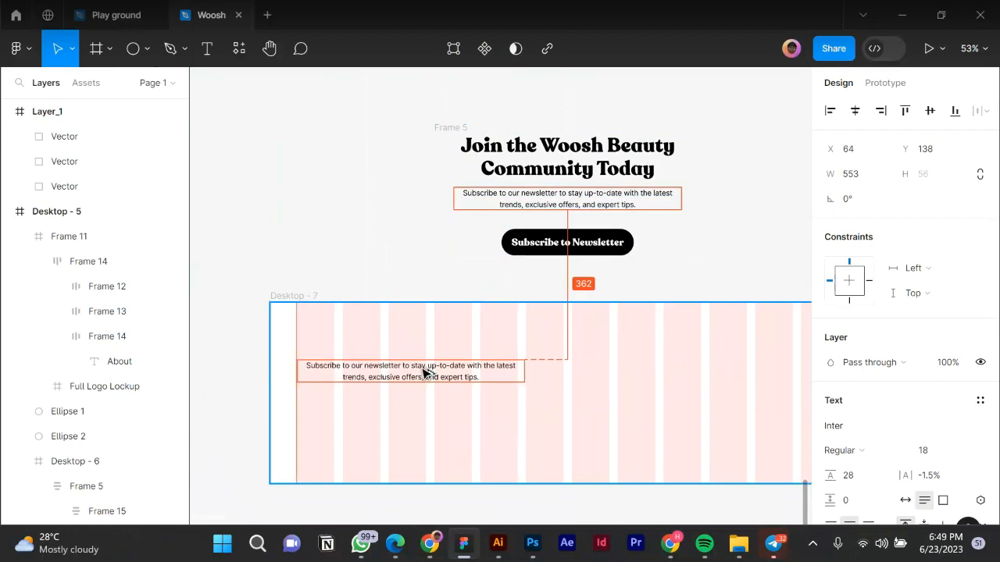
pyautogui.doubleClick(480, 375)
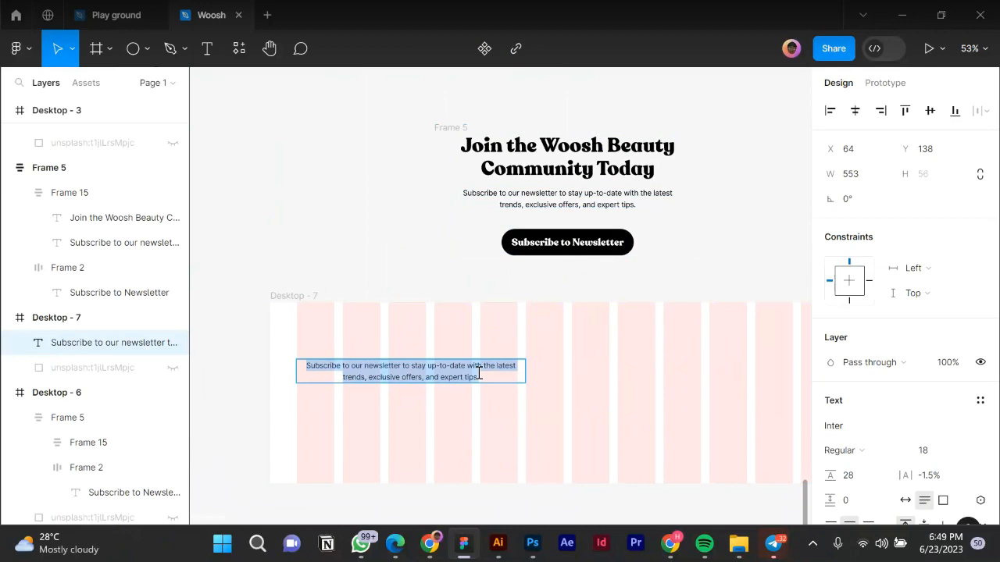
pyautogui.write('Home')
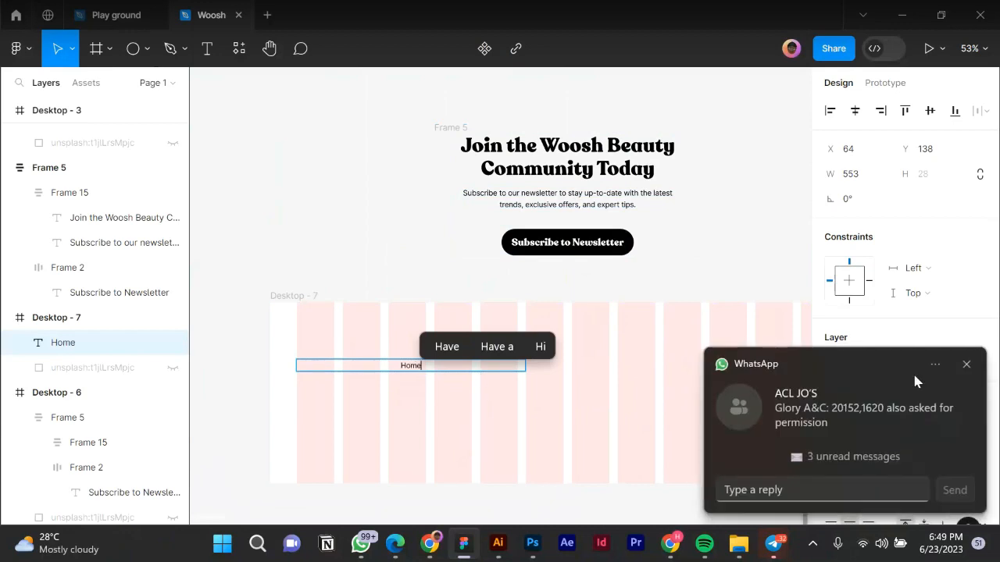
pyautogui.click(967, 364)
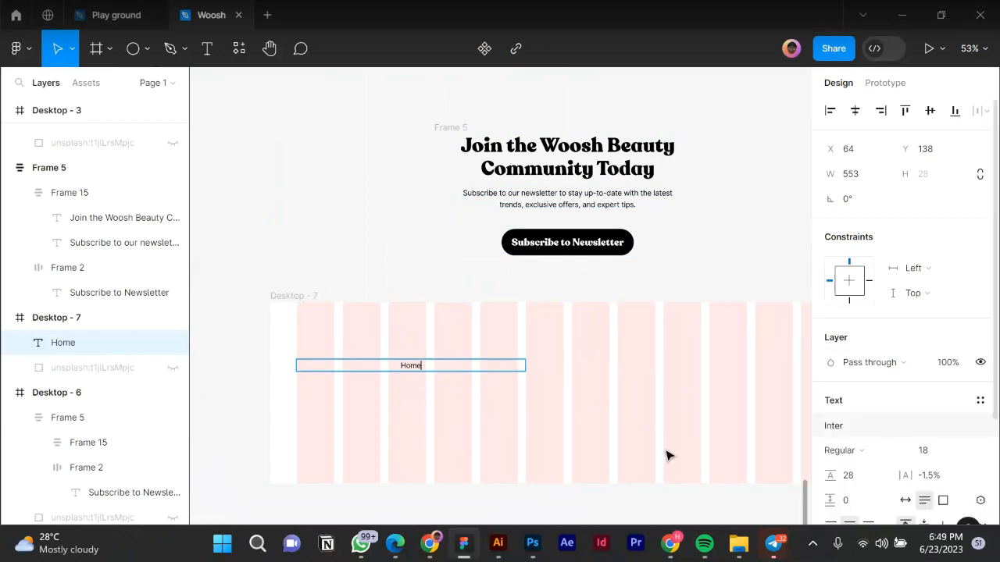
pyautogui.press('Escape')
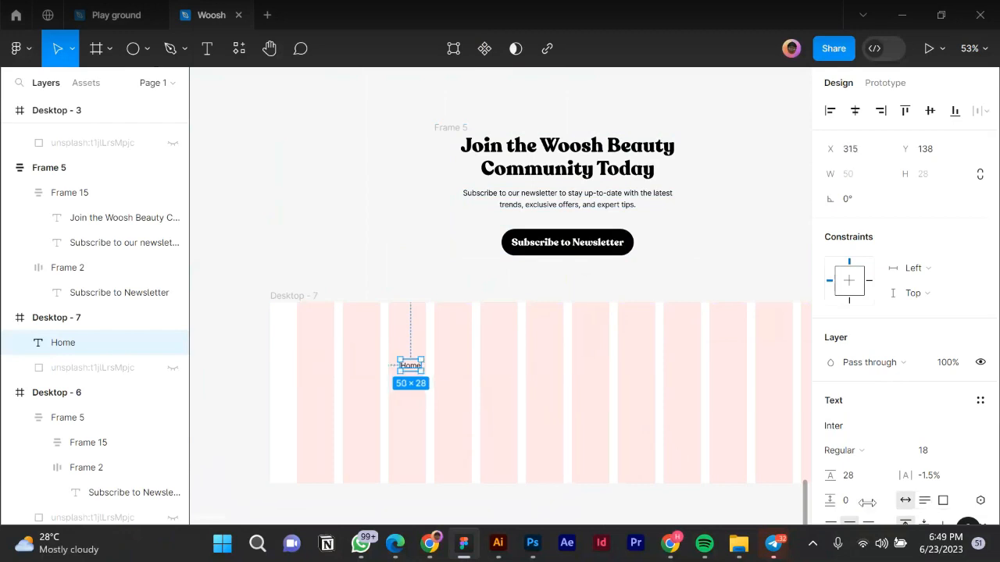
pyautogui.scroll(-3, 875, 517)
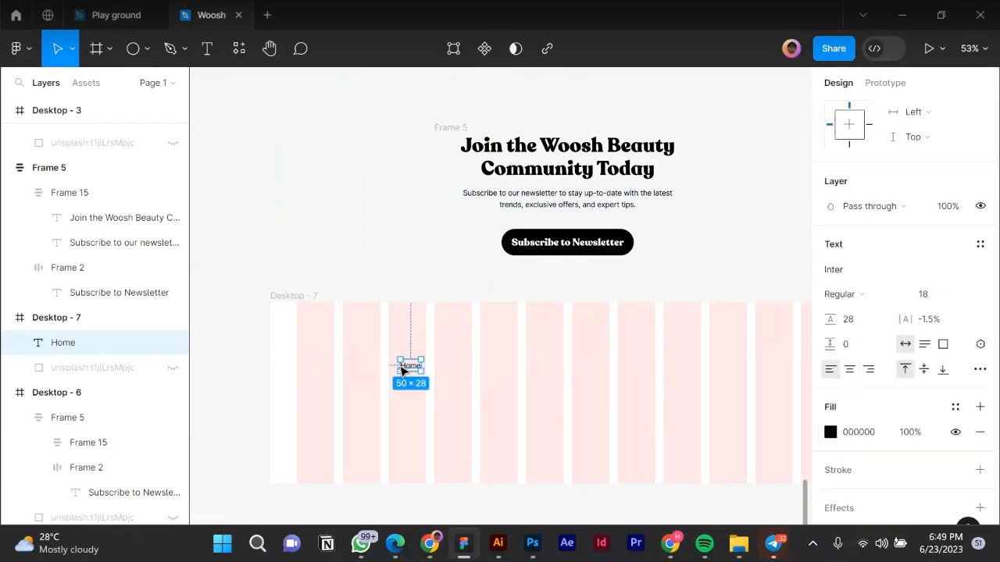
pyautogui.scroll(2, 415, 369)
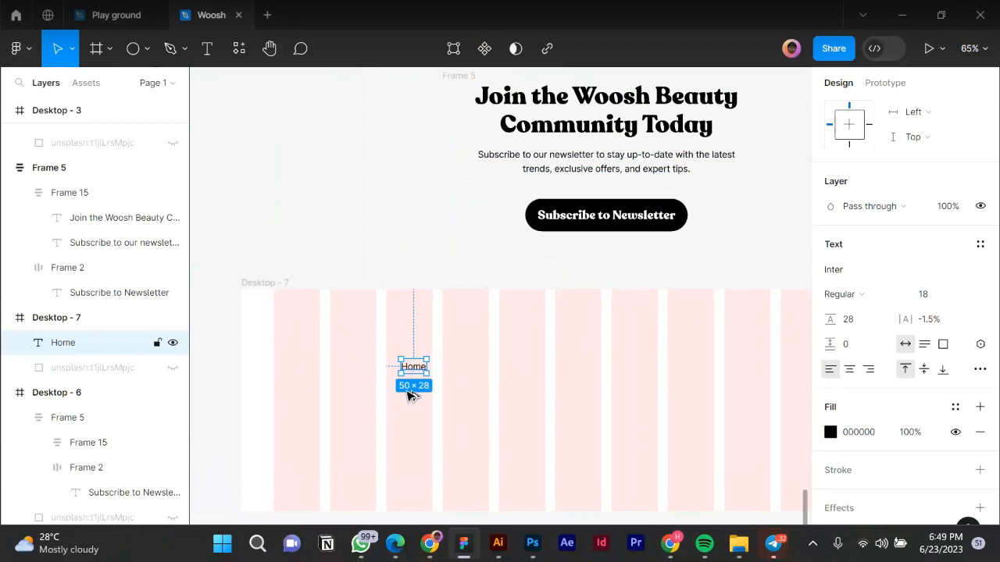
# Duplicate the Home text below it, rename it 'About', and move it closer underneath.
pyautogui.moveTo(410, 369); pyautogui.dragTo(411, 396)
pyautogui.doubleClick(410, 394)
pyautogui.write('product')
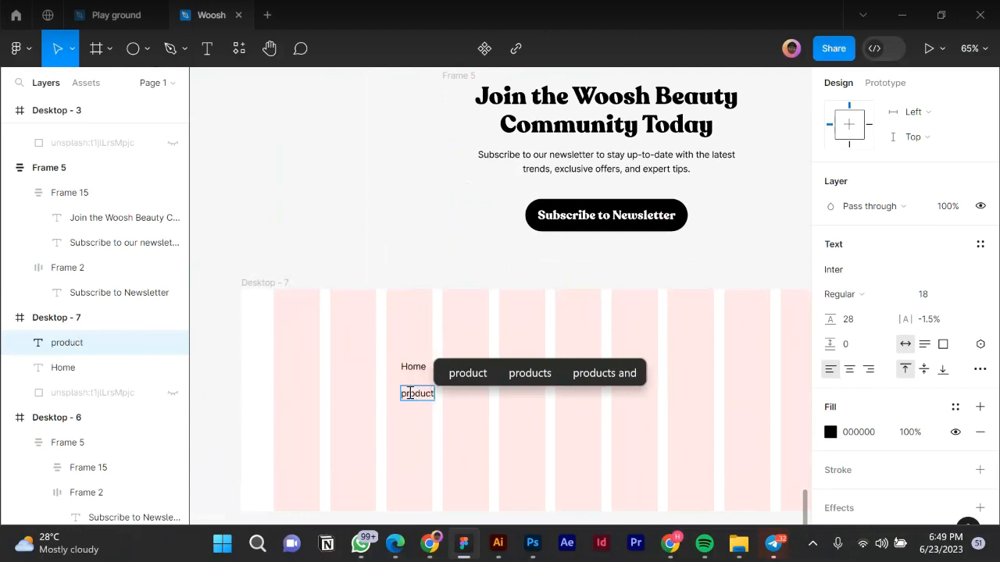
pyautogui.doubleClick(410, 392)
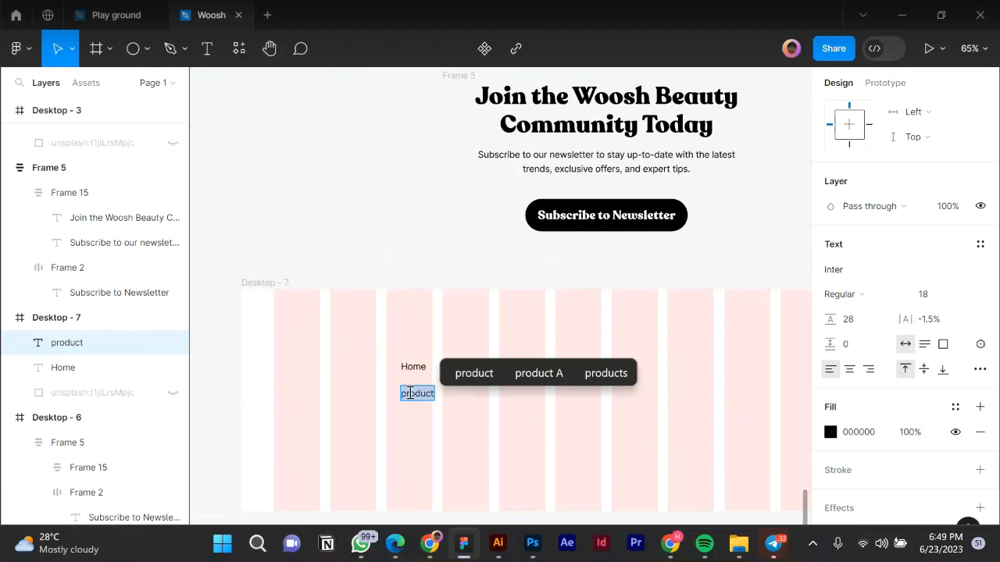
pyautogui.write('About')
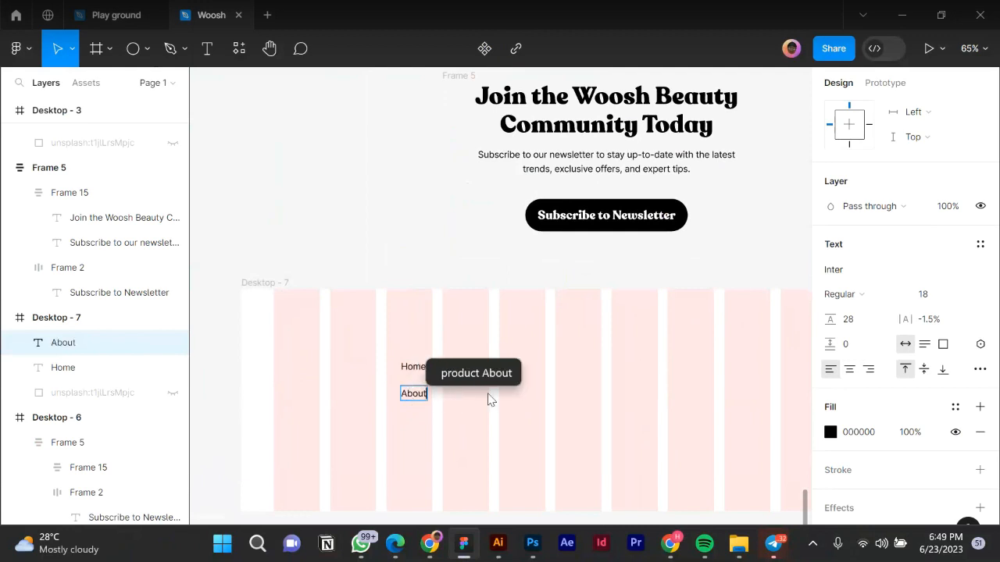
pyautogui.press('Escape')
pyautogui.scroll(4, 421, 394)
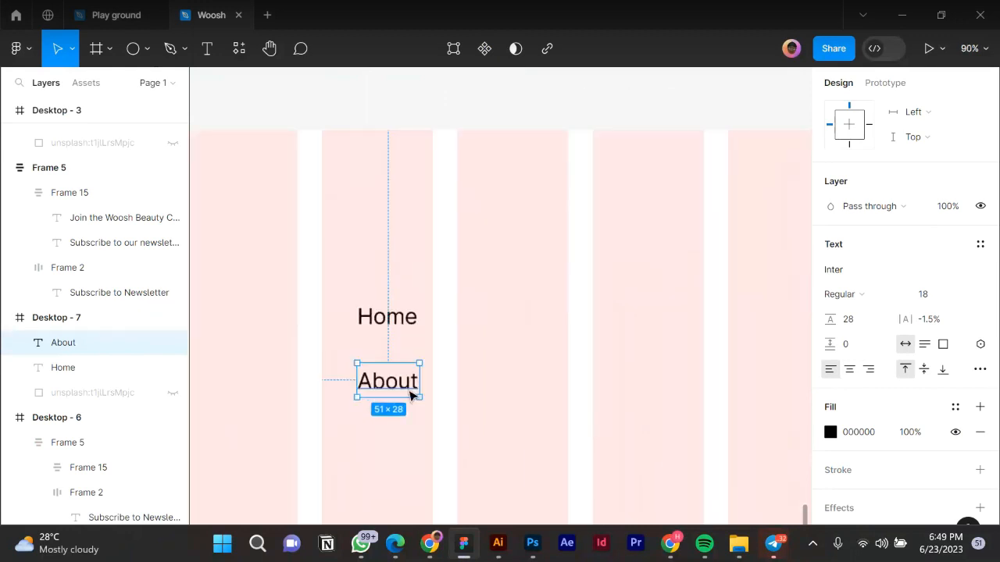
pyautogui.moveTo(401, 375); pyautogui.dragTo(409, 342)
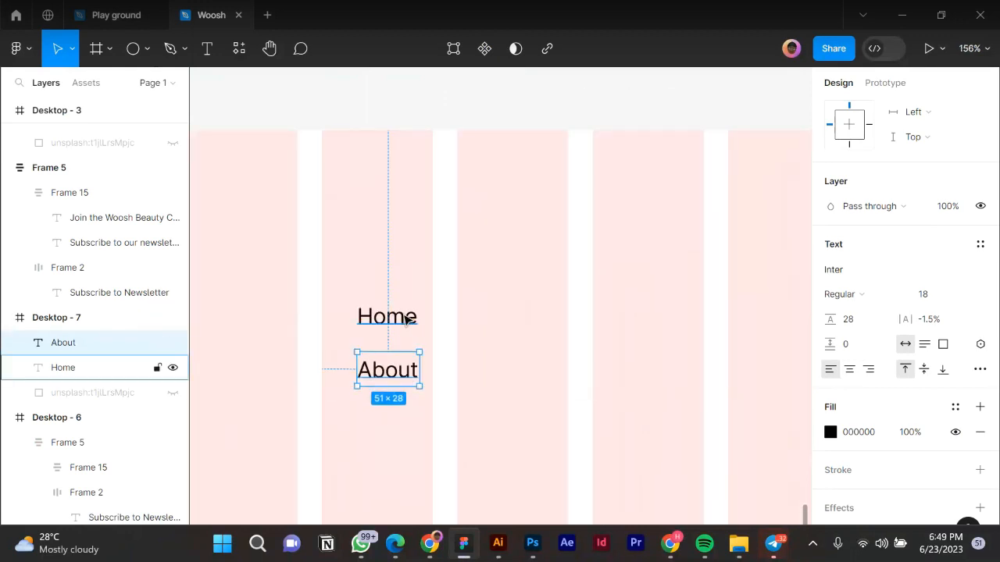
# Wrap Home in its own auto-layout frame and delete the About text.
pyautogui.click(406, 318)
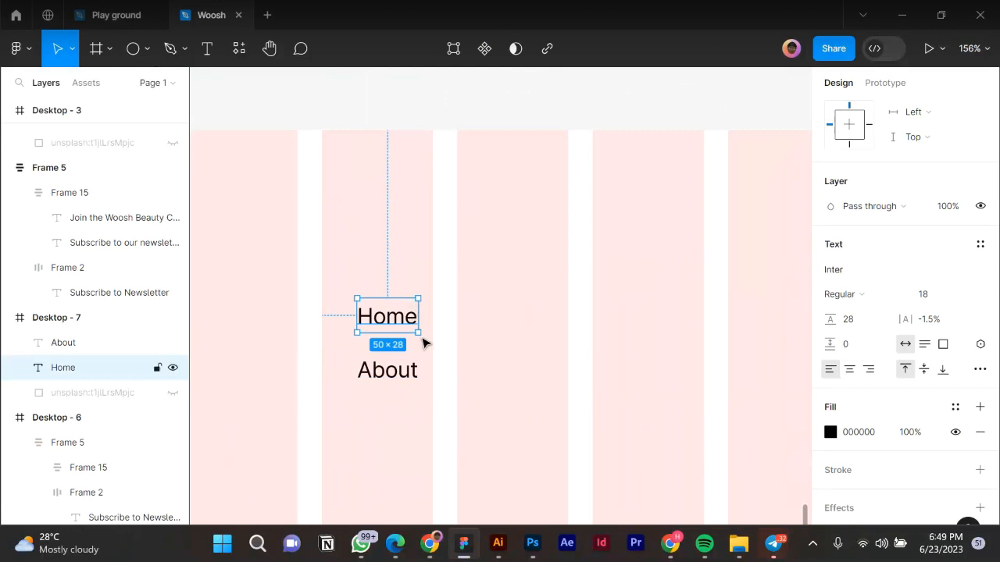
pyautogui.hotkey('shift', 'a')
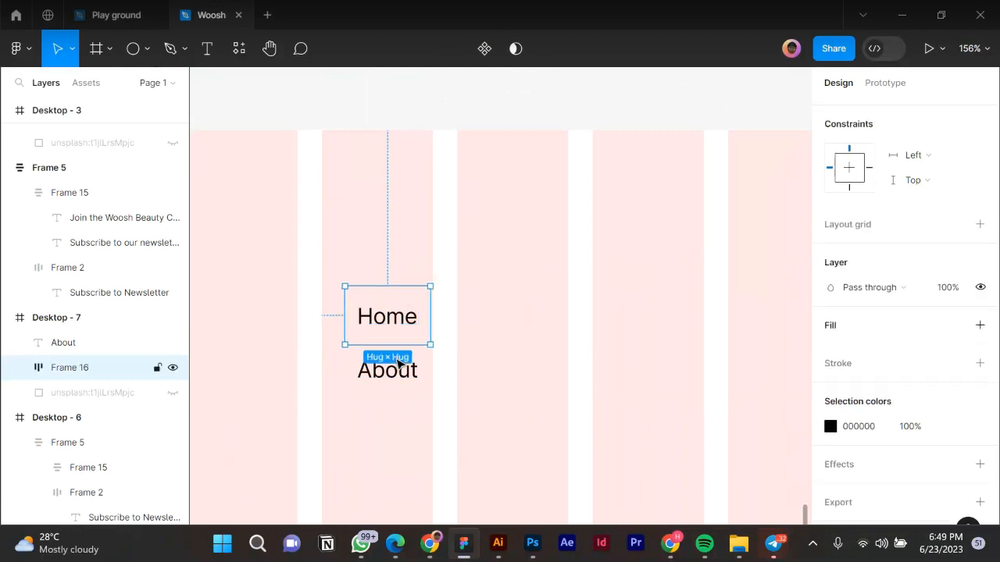
pyautogui.click(398, 367)
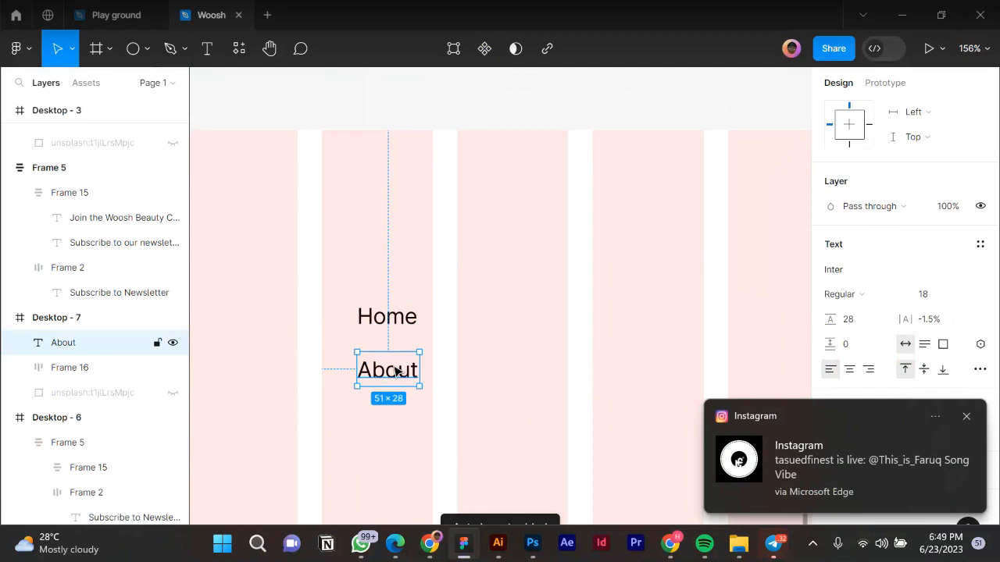
pyautogui.press('Delete')
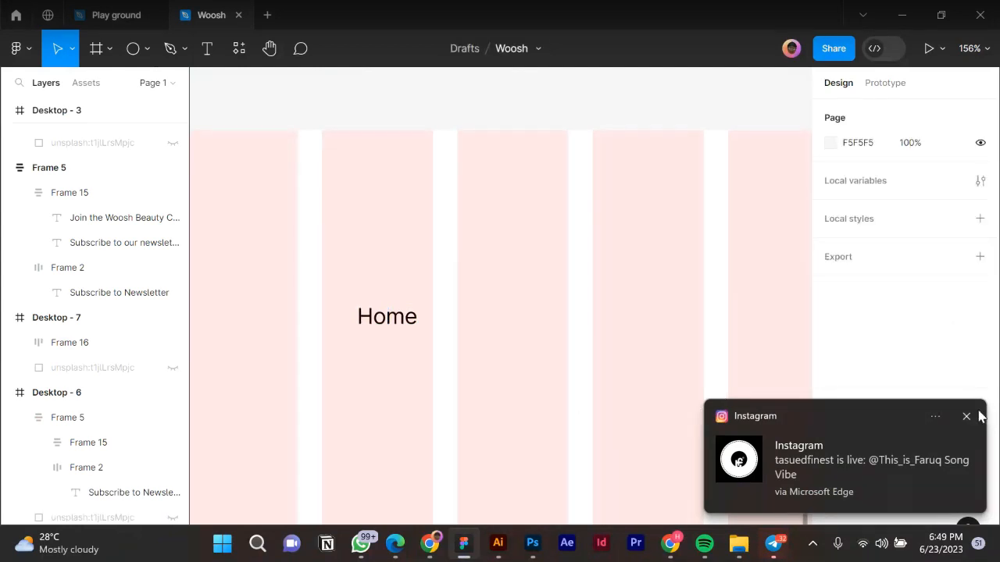
# Duplicate the Home auto-layout frame and give both frames 16 px vertical and horizontal padding.
pyautogui.click(980, 417)
pyautogui.click(402, 332)
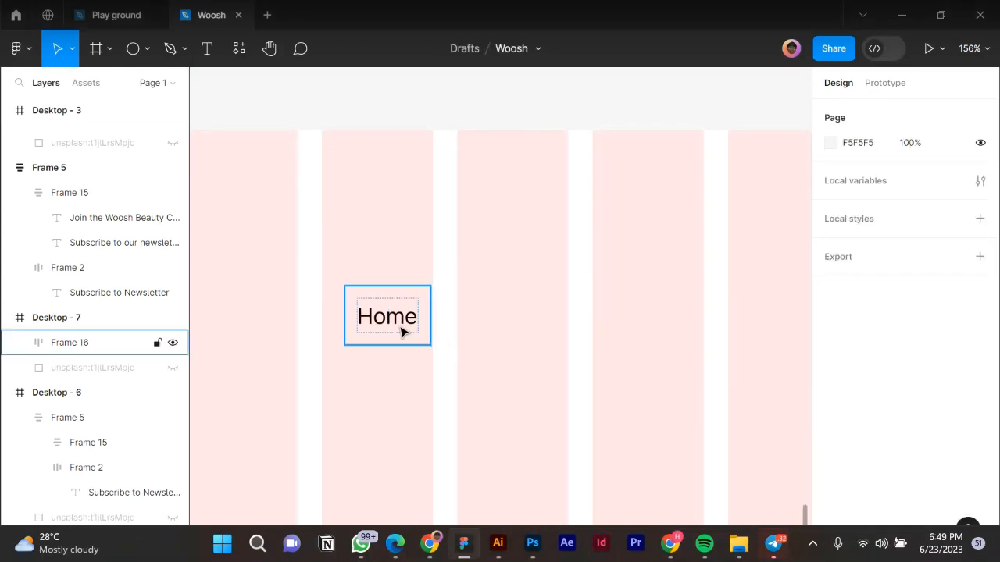
pyautogui.click(402, 330)
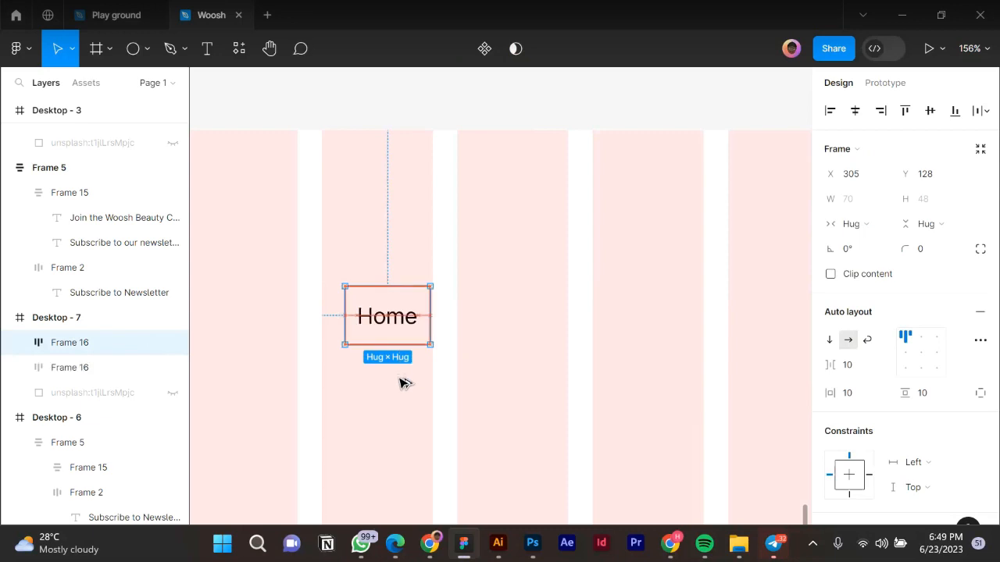
pyautogui.hotkey('ctrl', 'd')
pyautogui.keyDown('shift'); pyautogui.click(413, 322); pyautogui.keyUp('shift')
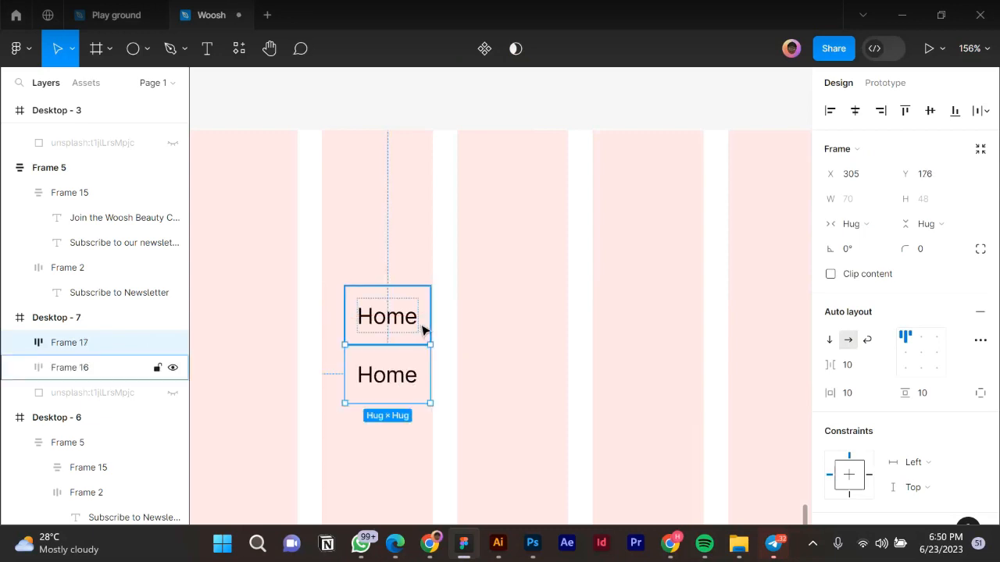
pyautogui.click(932, 422)
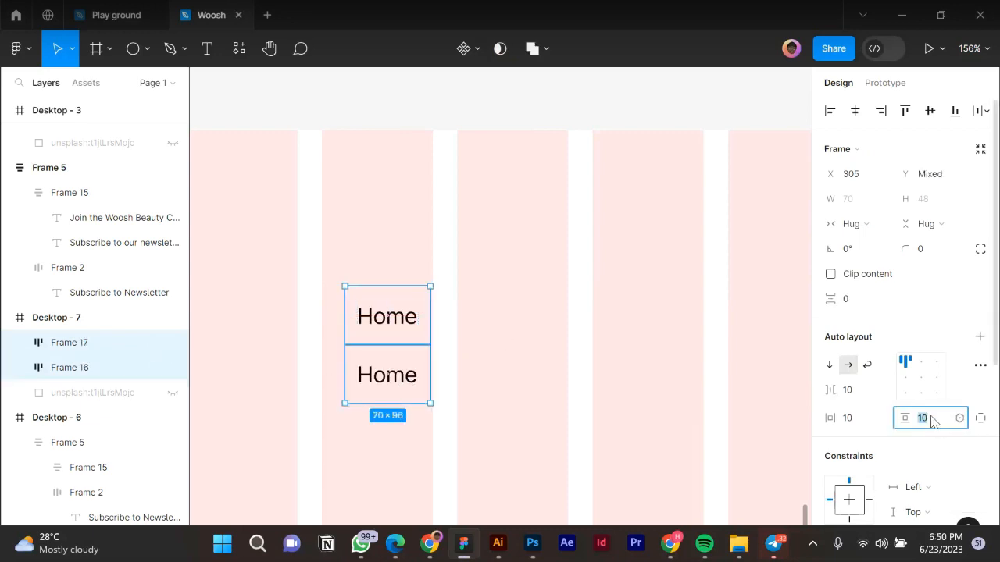
pyautogui.write('16')
pyautogui.press('Return')
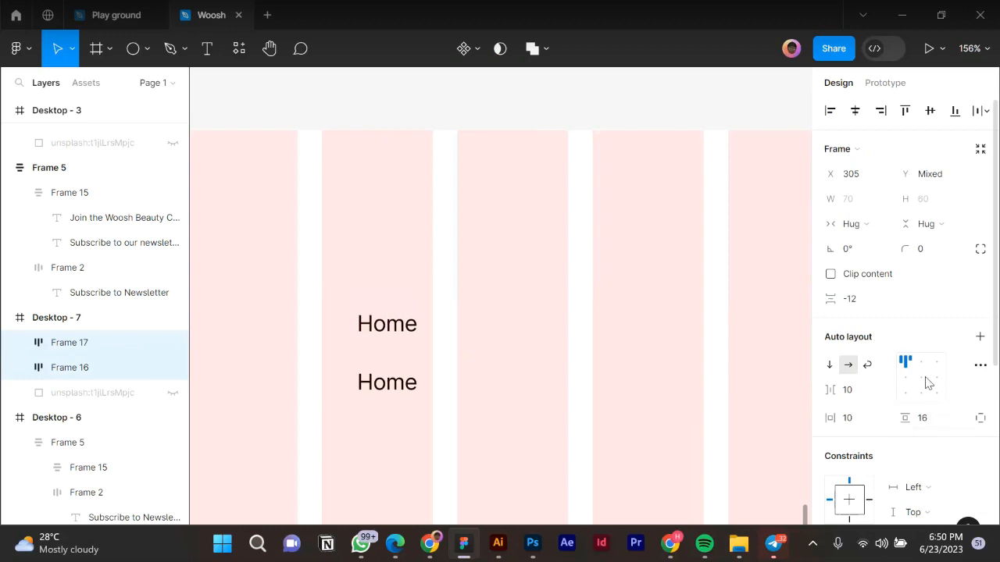
pyautogui.click(859, 423)
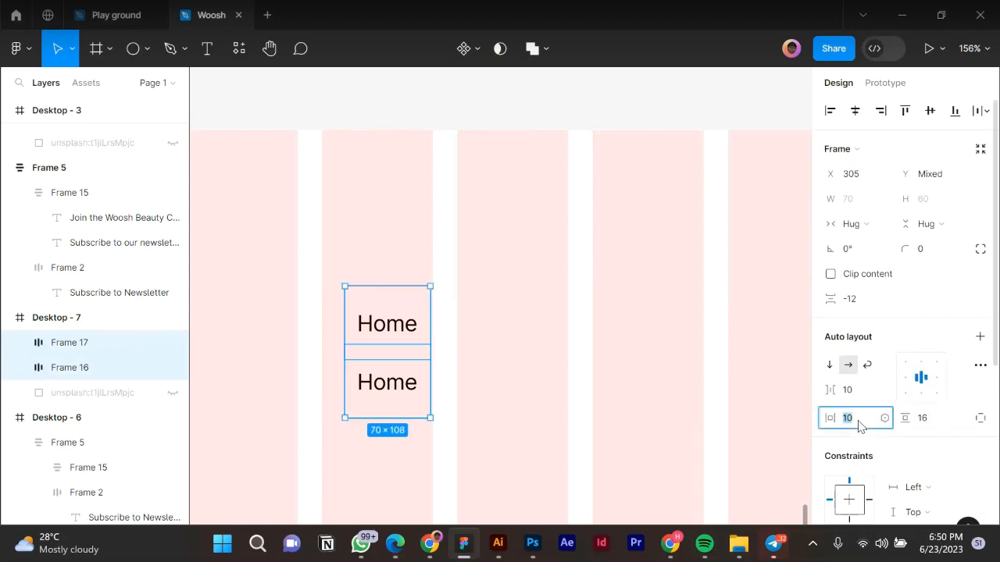
pyautogui.press('Return')
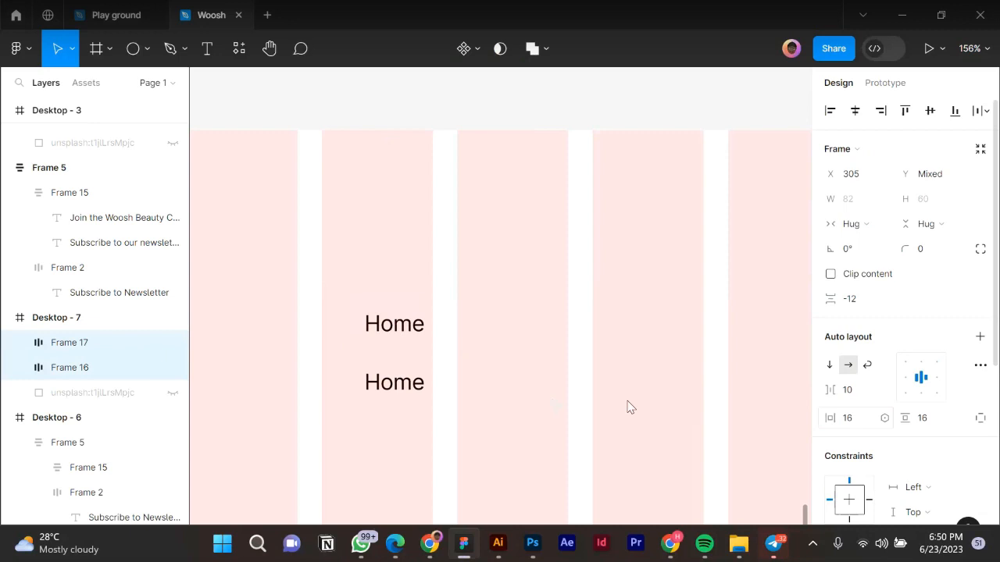
# Set the gap between the Home frames to 0 and reduce vertical padding to 4.
pyautogui.click(864, 301)
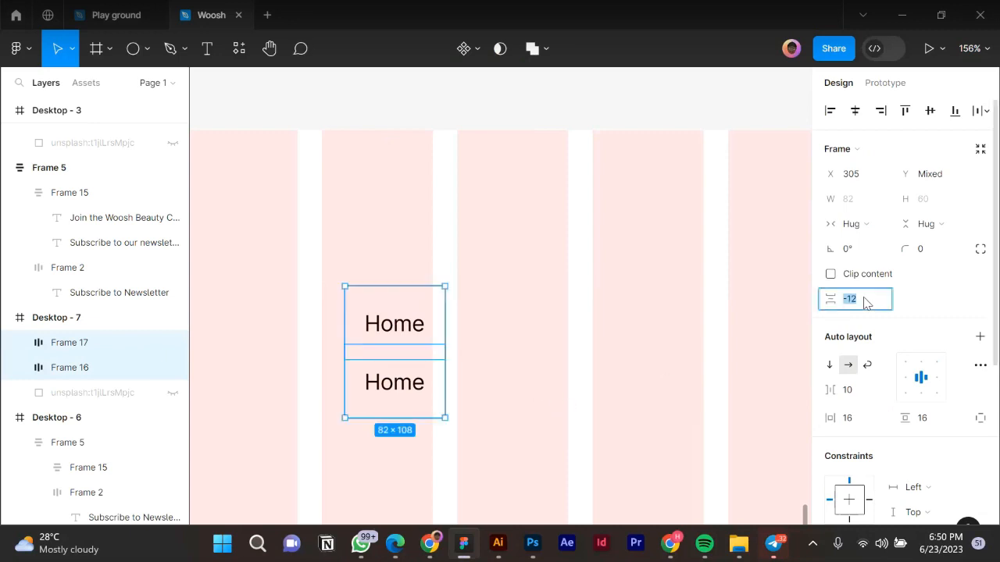
pyautogui.write('0')
pyautogui.press('Return')
pyautogui.scroll(-5, 480, 310)
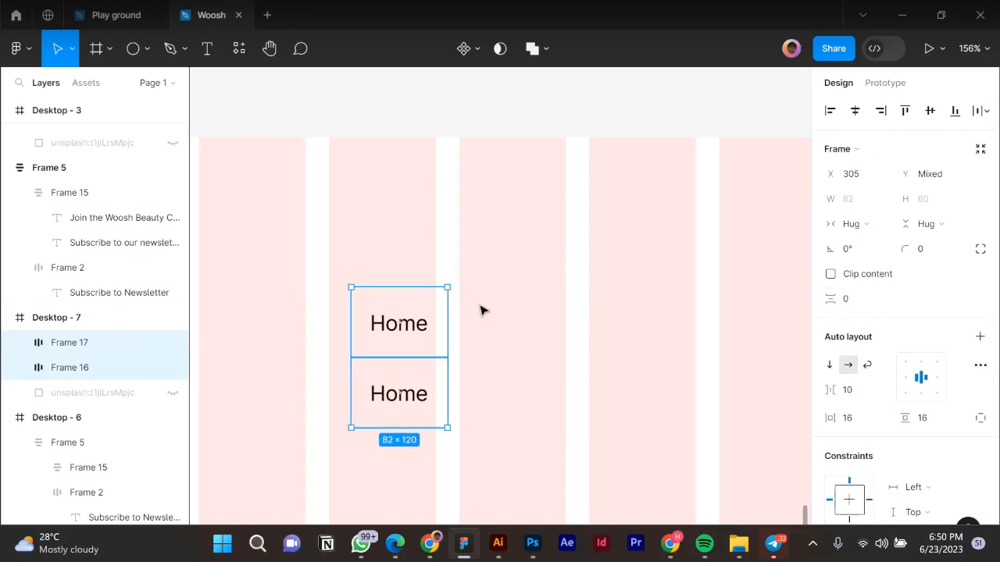
pyautogui.click(927, 418)
pyautogui.write('4')
pyautogui.press('Return')
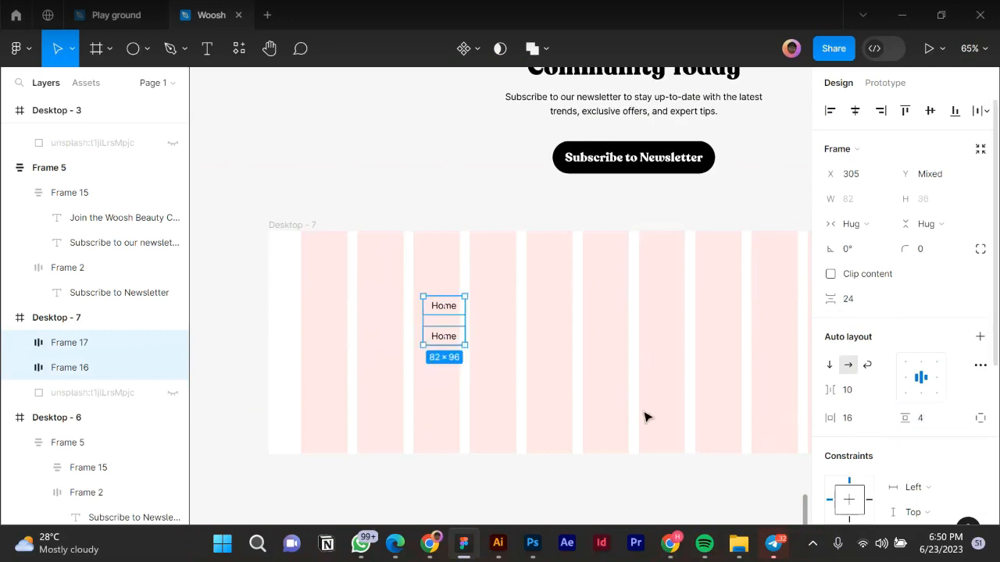
# Reapply 0 spacing, set vertical padding to 8, and wrap both Home frames in vertical auto layout.
pyautogui.click(849, 303)
pyautogui.press('Return')
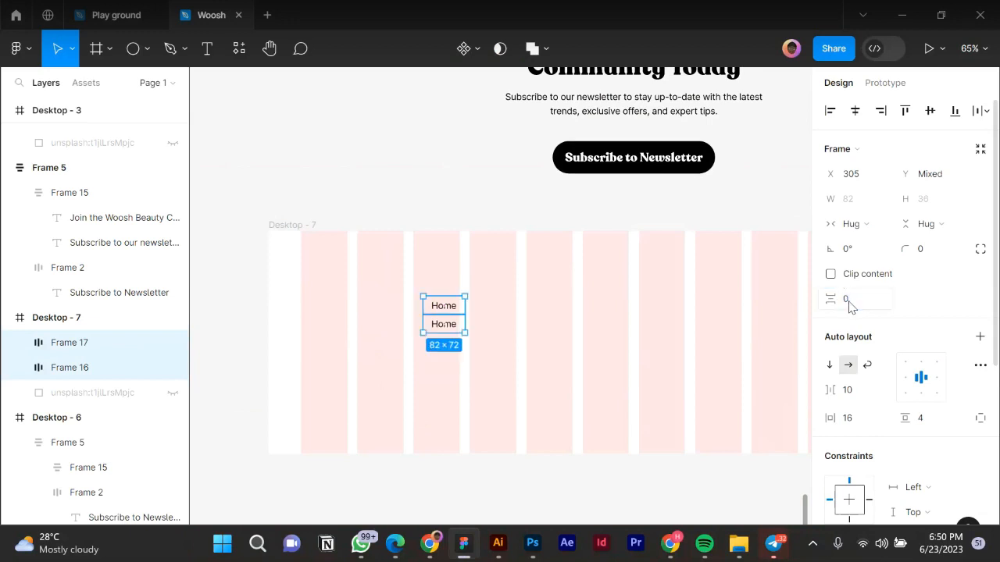
pyautogui.click(933, 419)
pyautogui.press('Return')
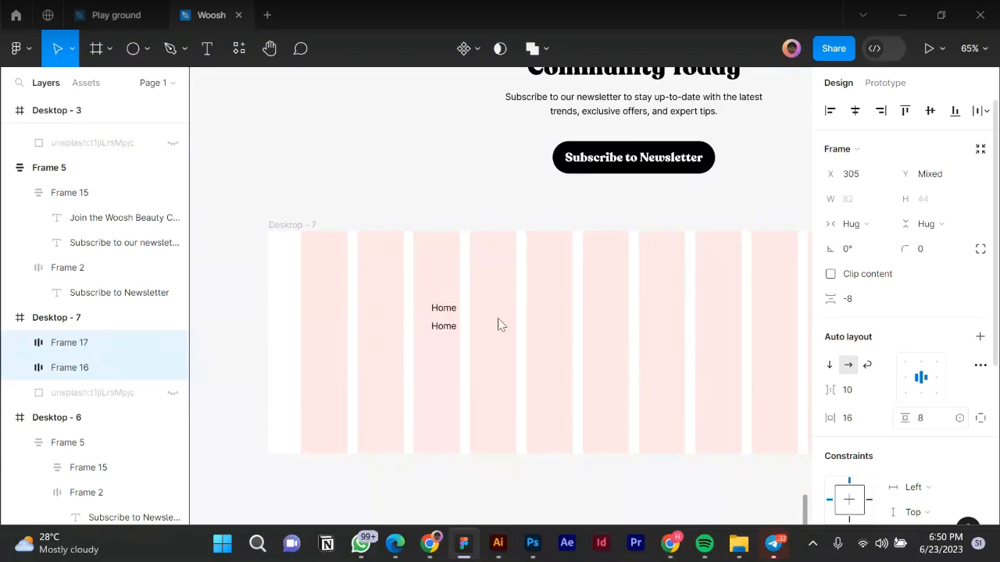
pyautogui.click(857, 303)
pyautogui.write('0')
pyautogui.press('Return')
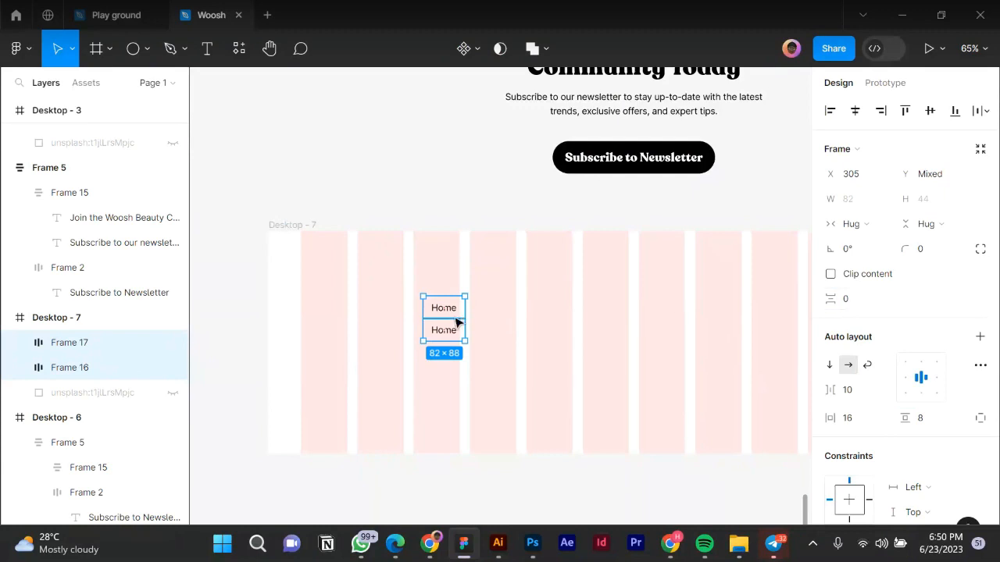
pyautogui.scroll(5, 461, 322)
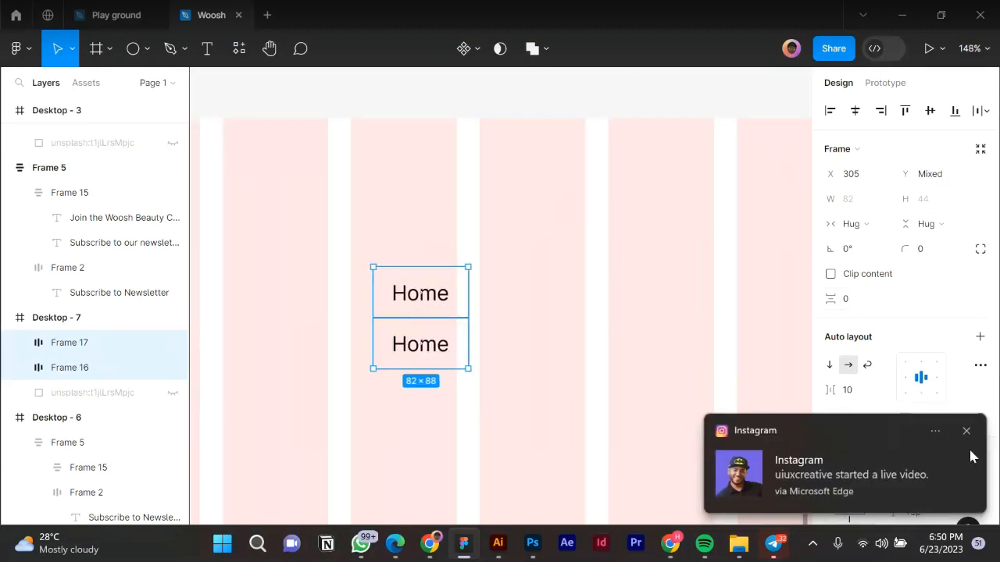
pyautogui.click(967, 435)
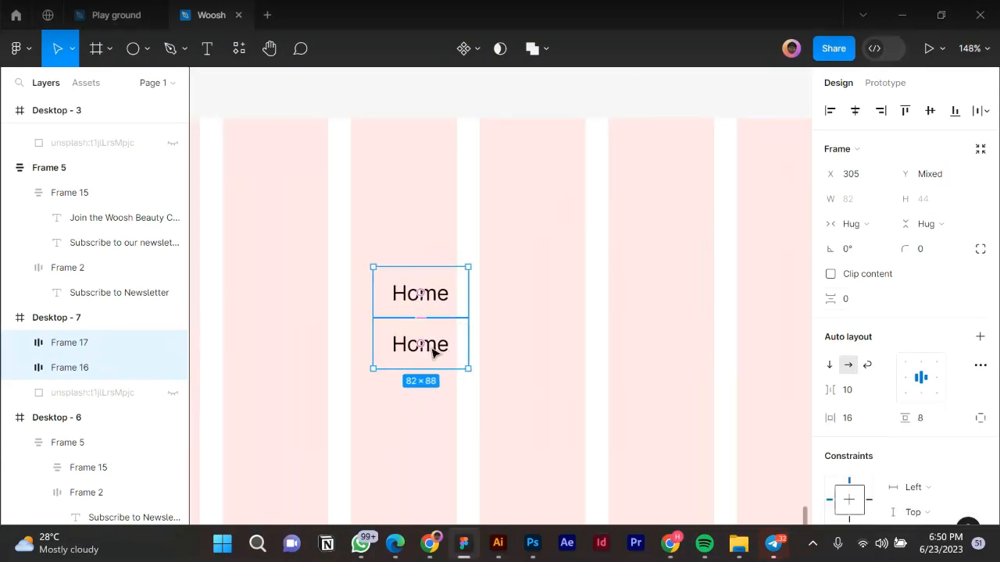
pyautogui.hotkey('shift', 'a')
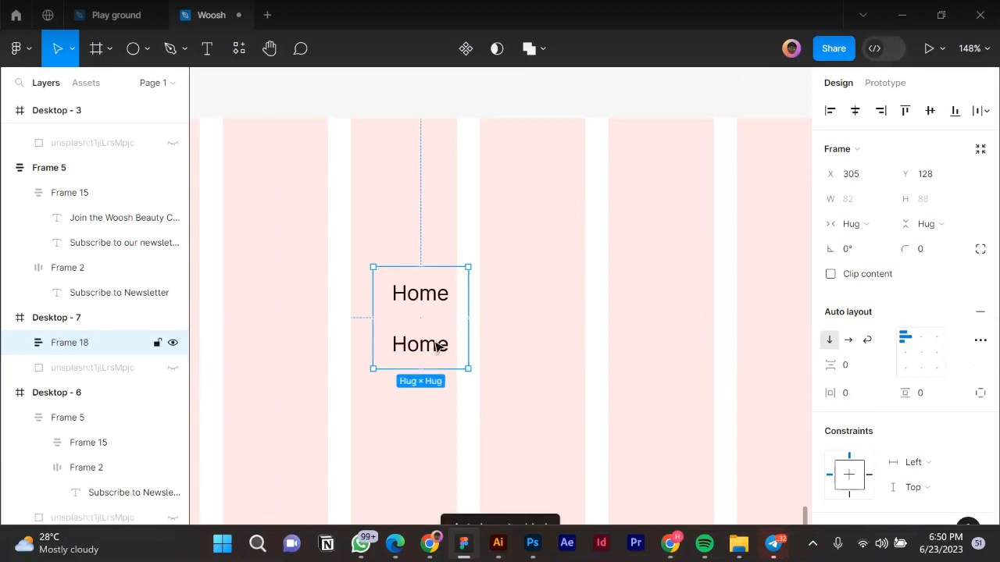
# Duplicate the lower Home link and relabel the middle entries 'About' and 'Product'.
pyautogui.click(435, 347)
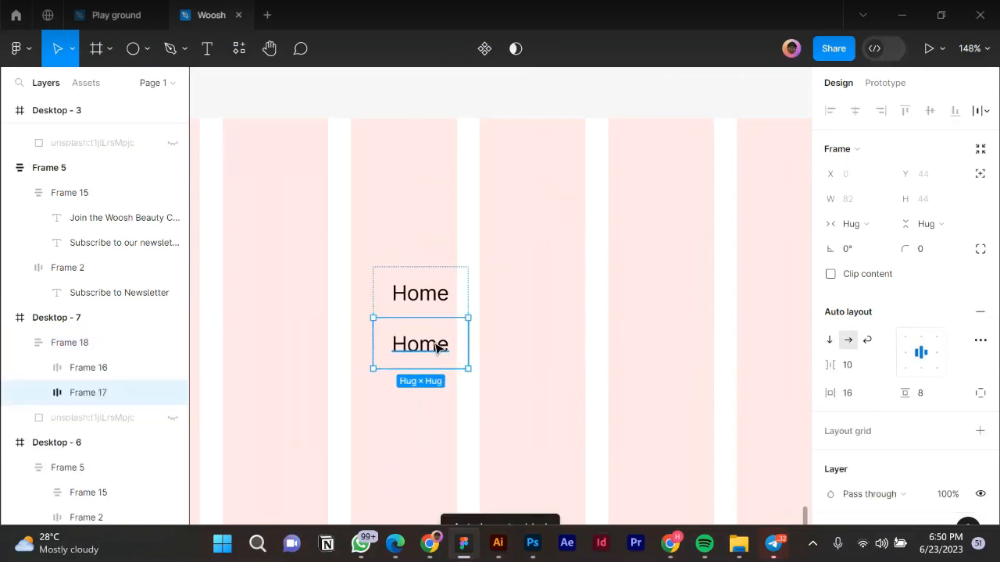
pyautogui.hotkey('ctrl', 'd')
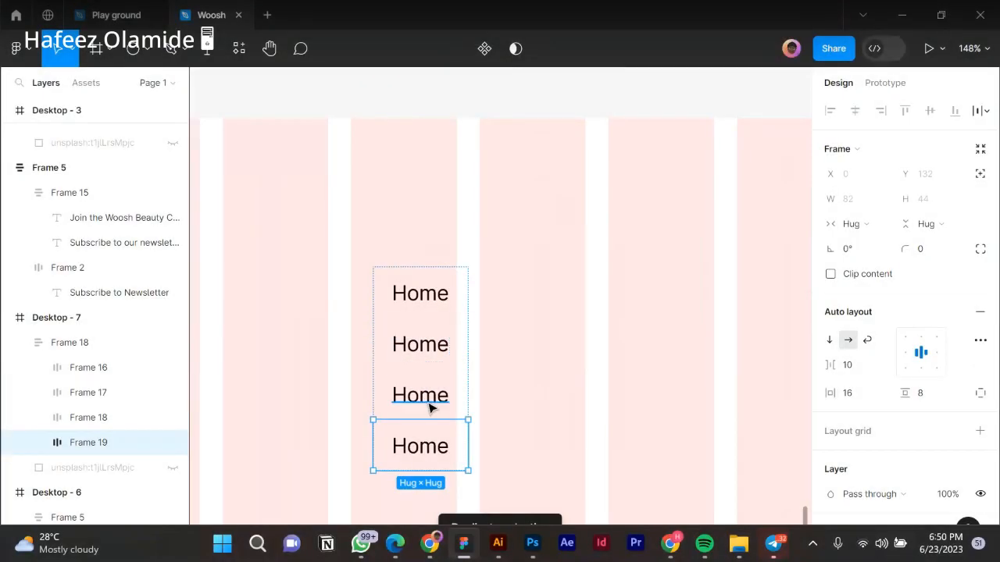
pyautogui.doubleClick(428, 401)
pyautogui.write('A')
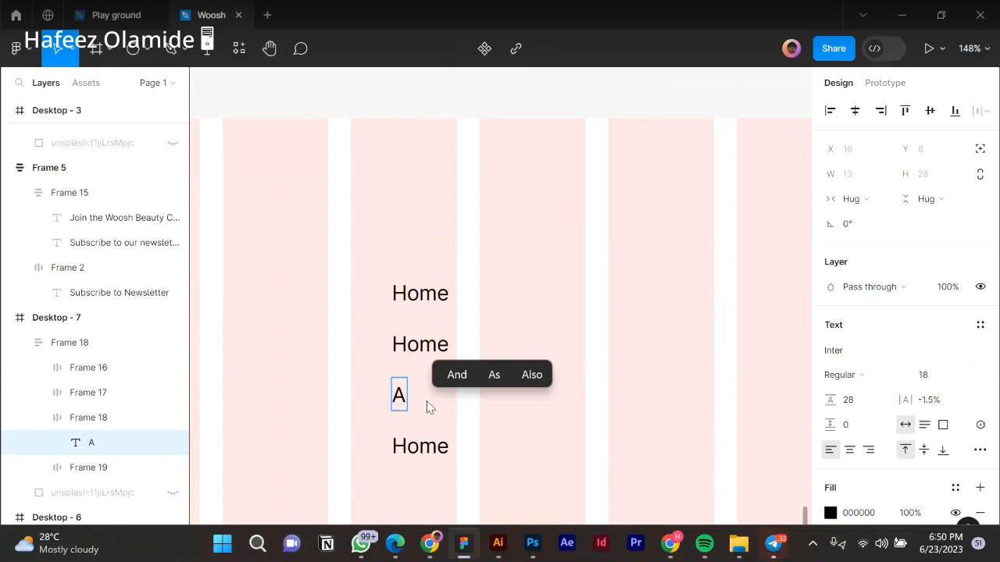
pyautogui.press('BackSpace')
pyautogui.write('Product')
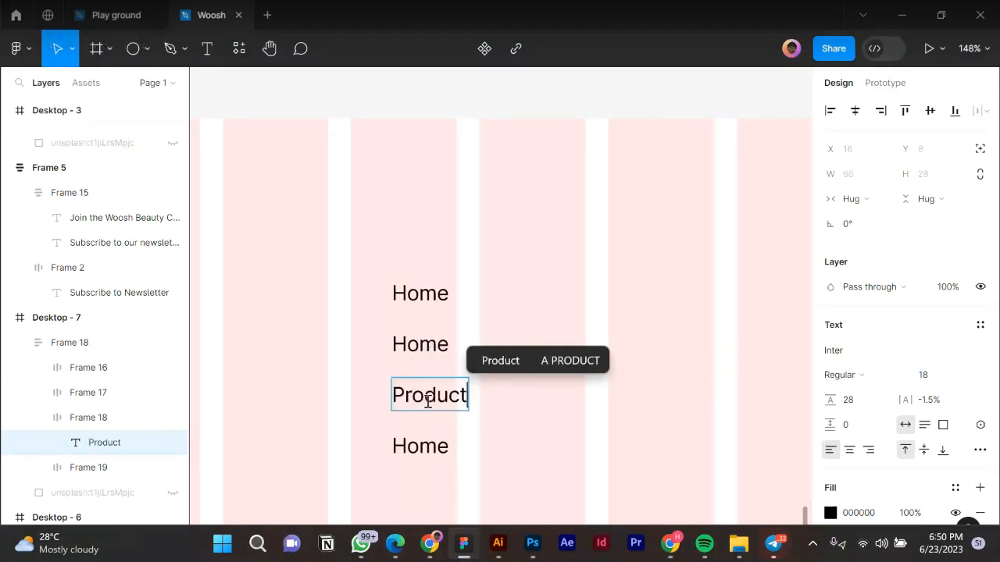
pyautogui.click(436, 349)
pyautogui.doubleClick(436, 349)
pyautogui.write('About')
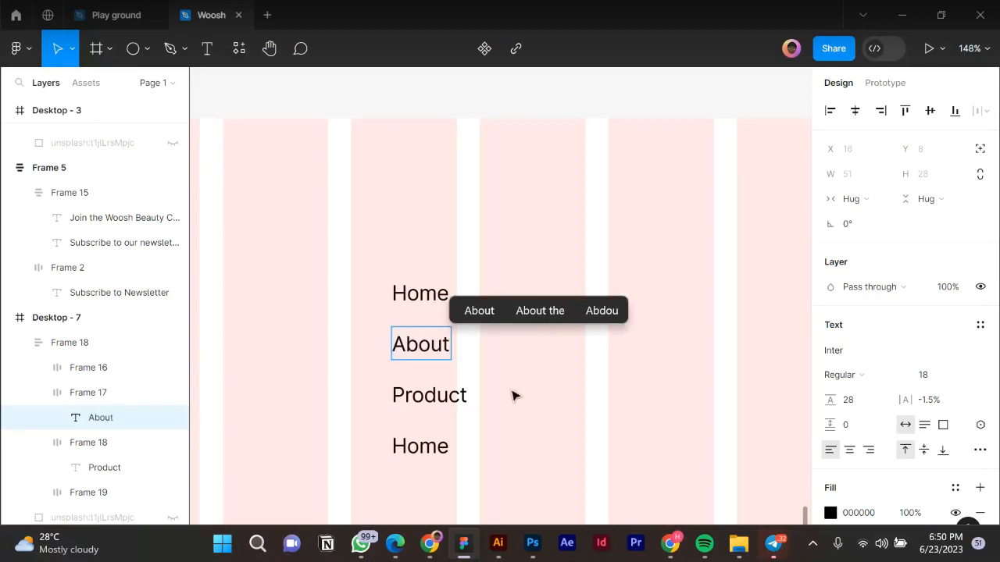
pyautogui.press('Escape')
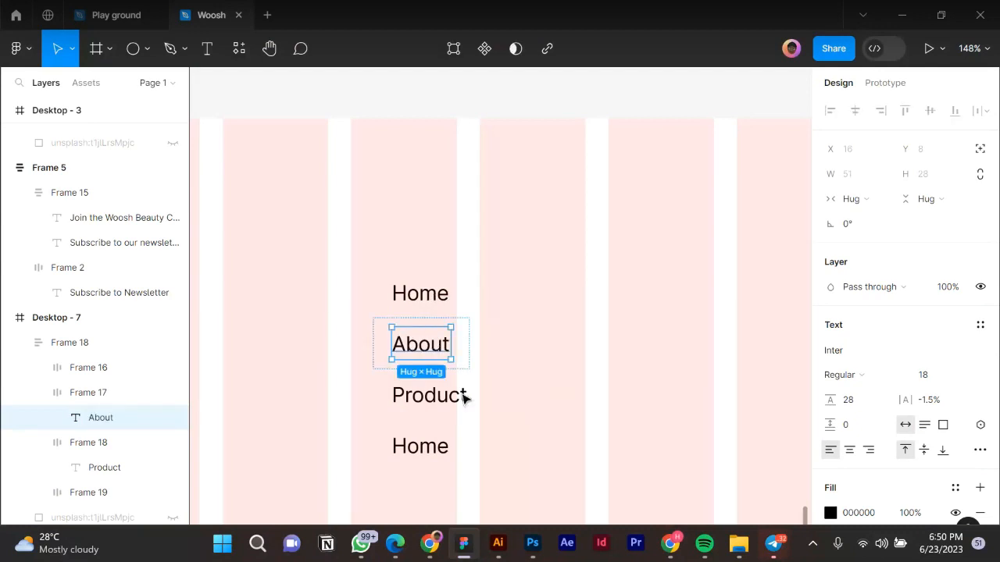
pyautogui.keyDown('shift'); pyautogui.click(434, 395); pyautogui.keyUp('shift')
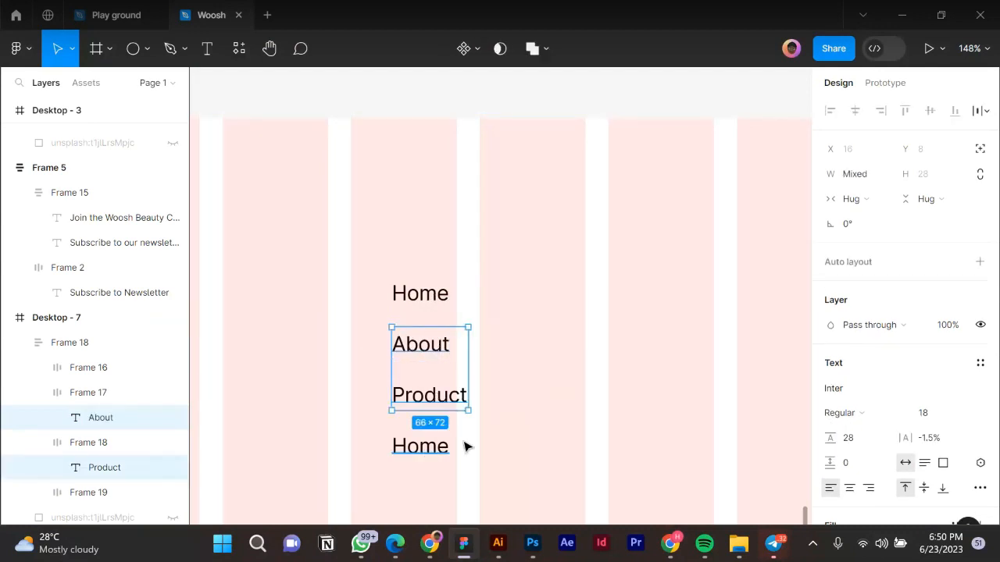
# Give all four link labels font size 16 and line height 24.
pyautogui.keyDown('shift'); pyautogui.click(429, 447); pyautogui.keyUp('shift')
pyautogui.keyDown('shift'); pyautogui.click(427, 304); pyautogui.keyUp('shift')
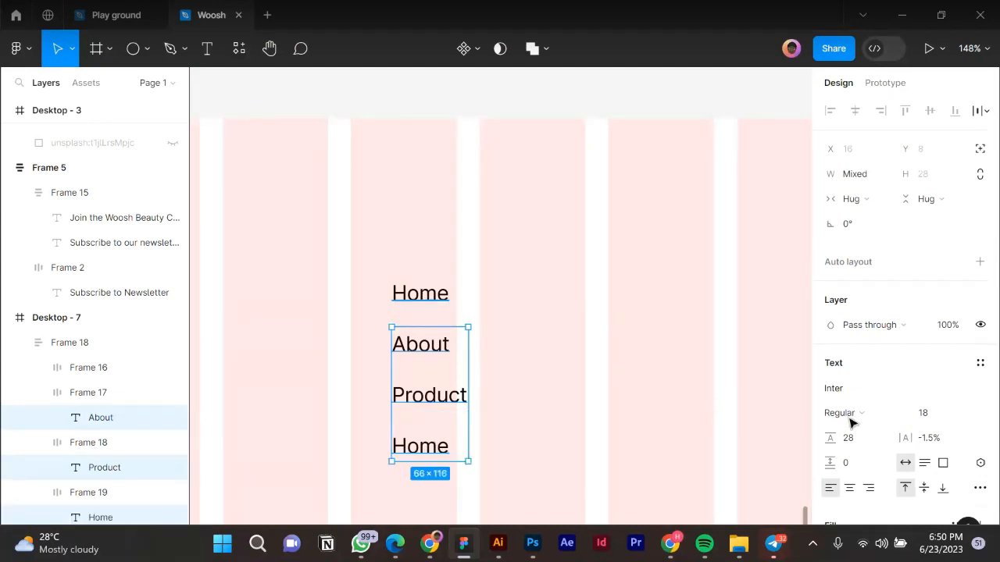
pyautogui.click(945, 418)
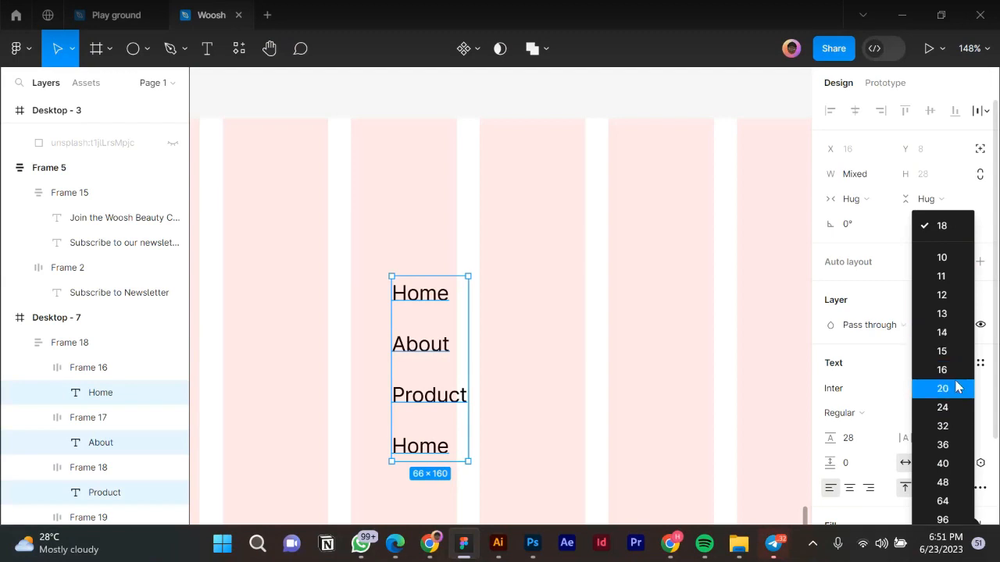
pyautogui.click(952, 372)
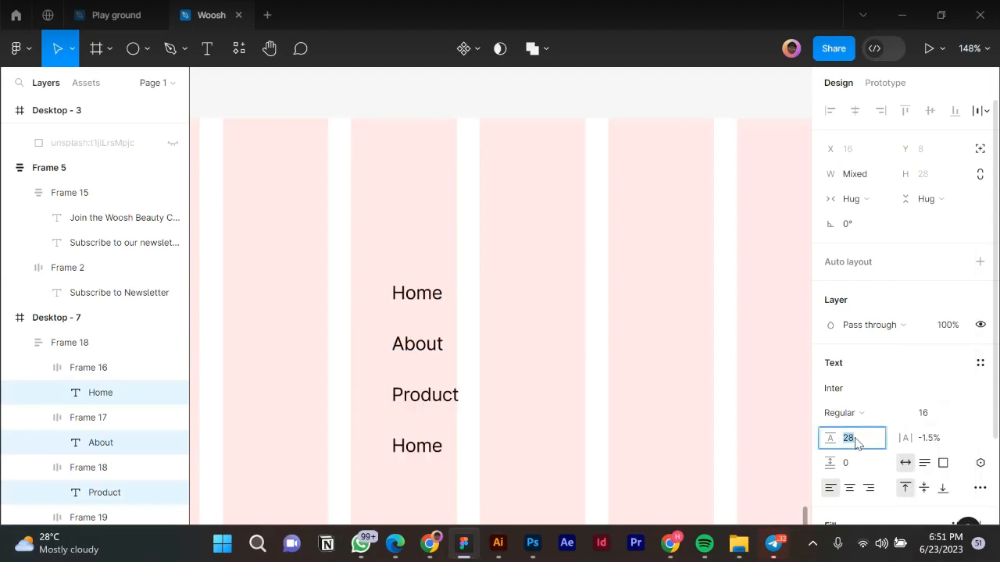
pyautogui.write('2')
pyautogui.press('Return')
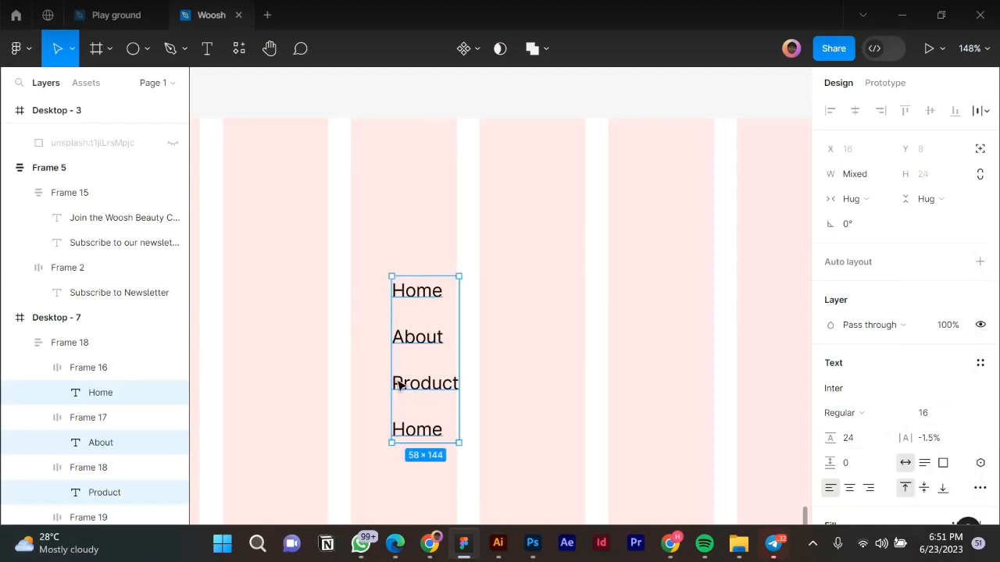
pyautogui.press('Escape')
# Set the four link rows to Fill container width with left-aligned text.
pyautogui.click(421, 385)
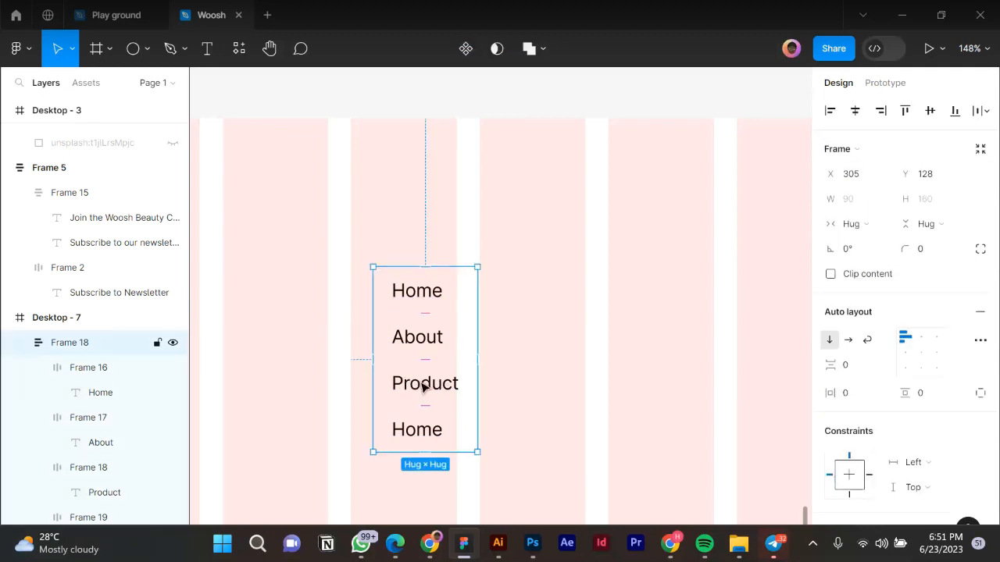
pyautogui.click(421, 384)
pyautogui.keyDown('shift'); pyautogui.click(417, 353); pyautogui.keyUp('shift')
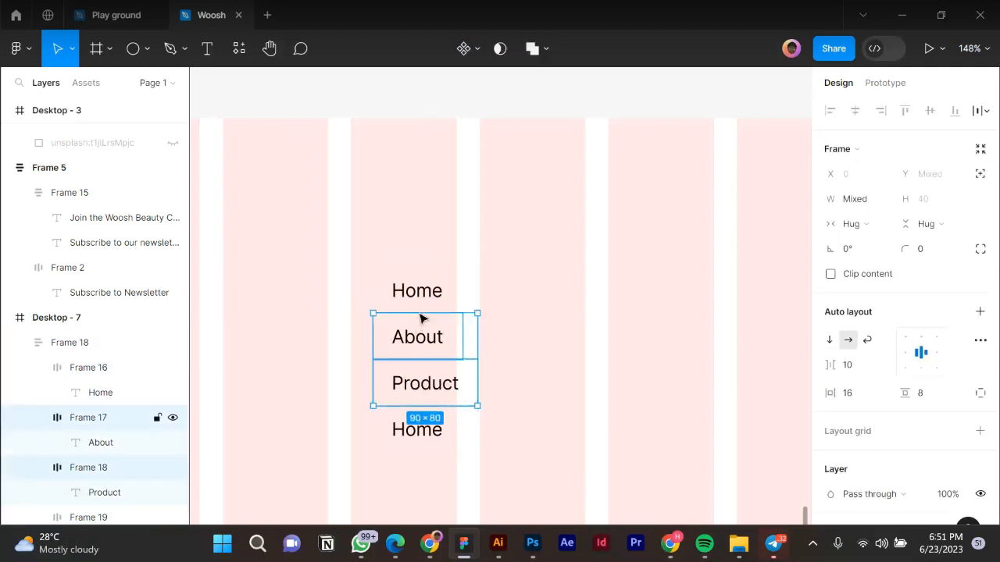
pyautogui.keyDown('shift'); pyautogui.click(426, 303); pyautogui.keyUp('shift')
pyautogui.keyDown('shift'); pyautogui.click(439, 431); pyautogui.keyUp('shift')
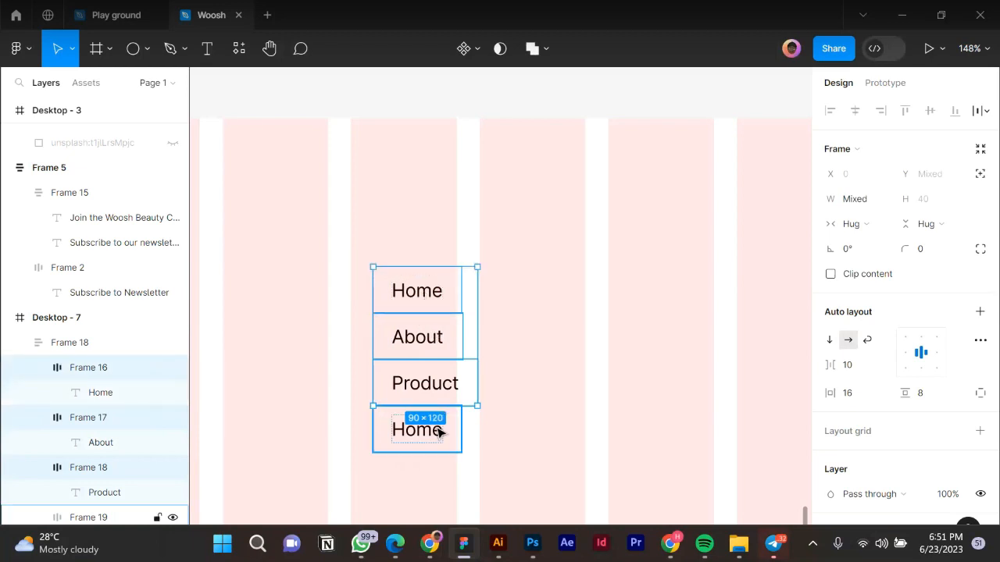
pyautogui.click(873, 223)
pyautogui.click(859, 243)
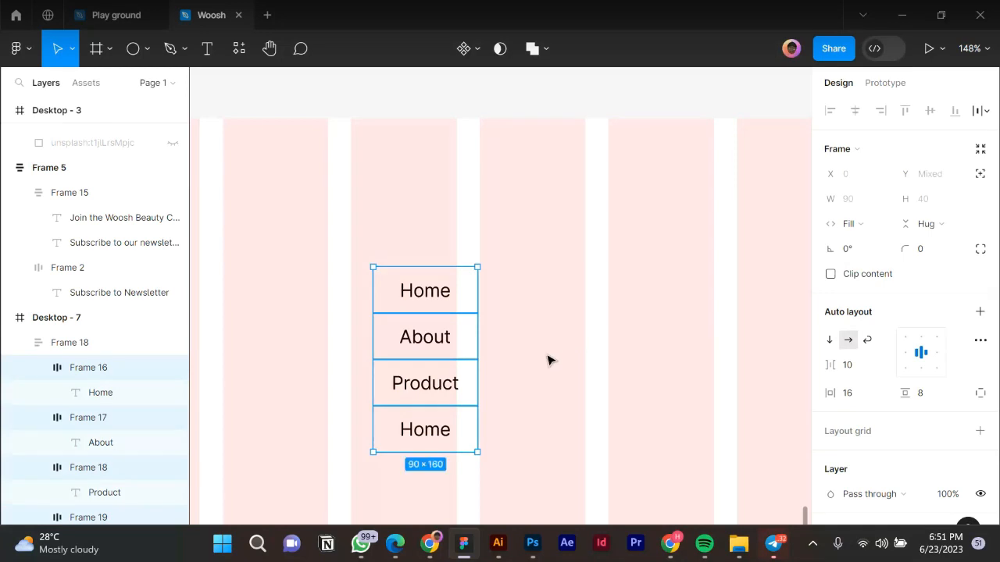
pyautogui.click(906, 352)
pyautogui.scroll(-3, 520, 361)
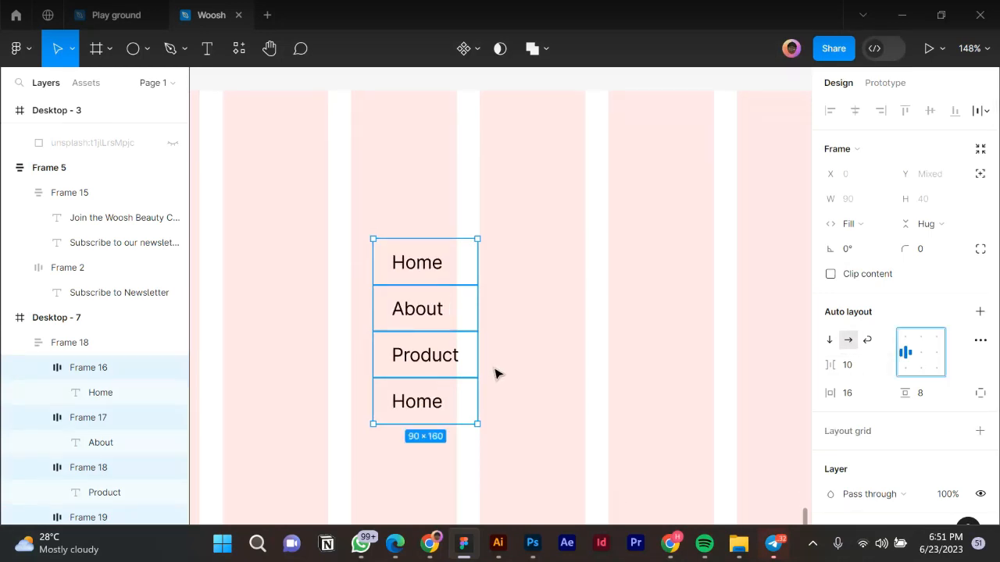
pyautogui.press('Escape')
# Rename the last Home link label to 'Privacy Policy'.
pyautogui.click(424, 403)
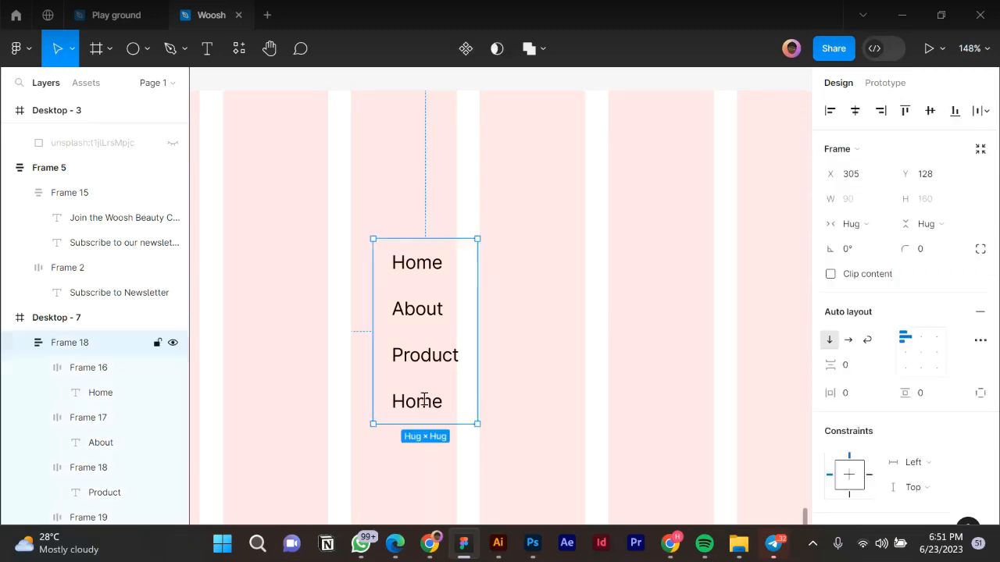
pyautogui.doubleClick(423, 399)
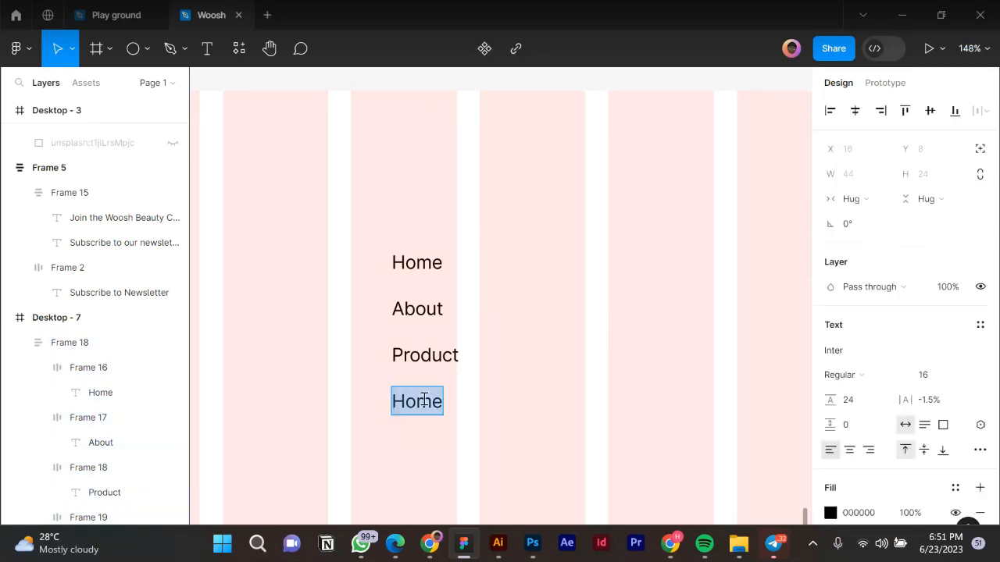
pyautogui.write('Prove')
pyautogui.press('BackSpace')
pyautogui.press('BackSpace')
pyautogui.press('BackSpace')
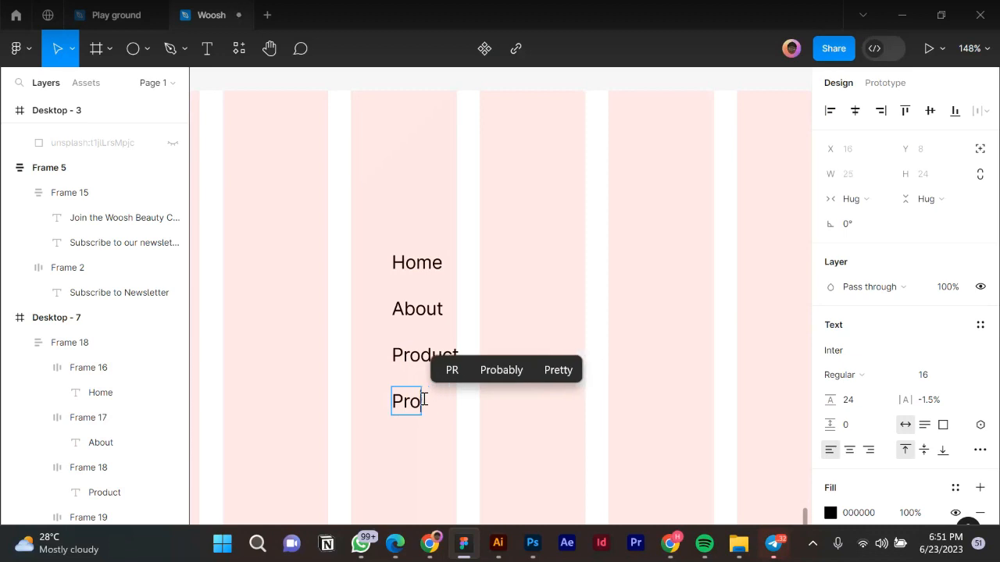
pyautogui.press('BackSpace')
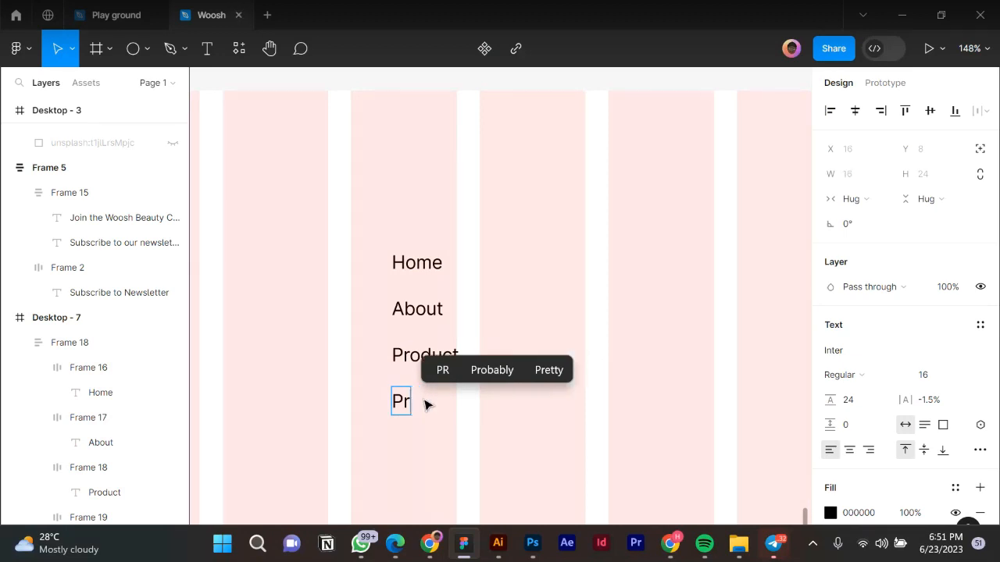
pyautogui.write('ivacy ')
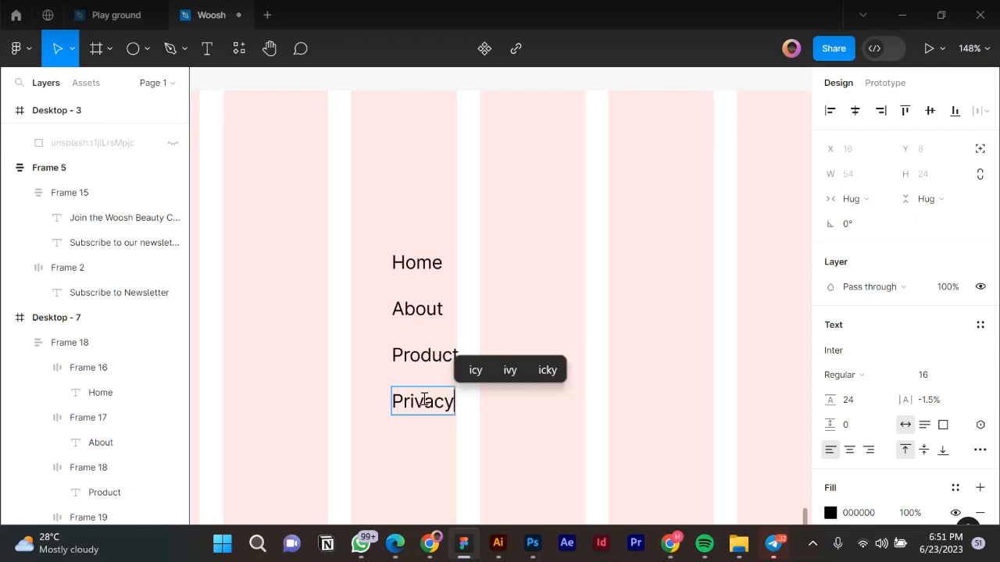
pyautogui.write('Policy')
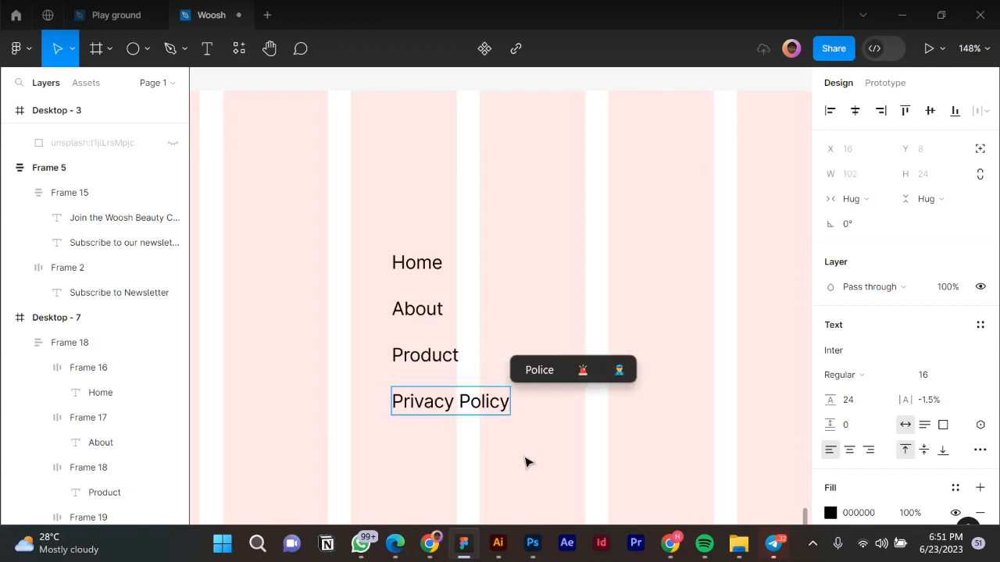
pyautogui.press('Escape')
pyautogui.press('Escape')
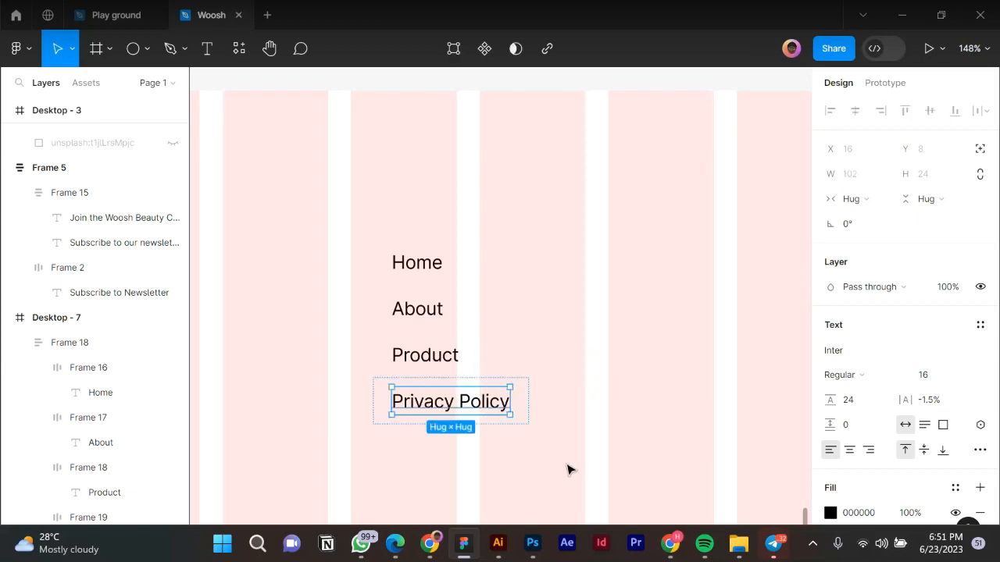
pyautogui.press('Escape')
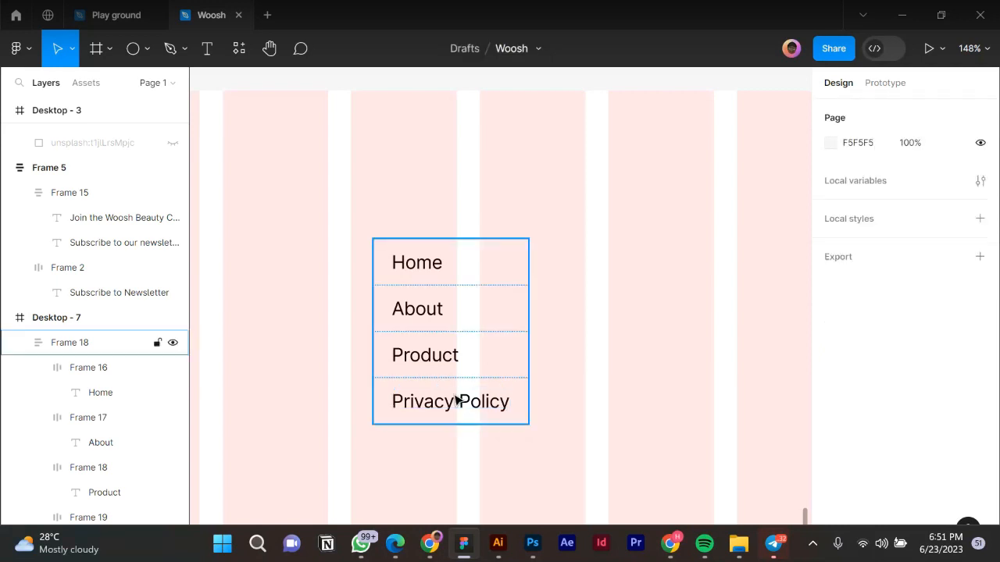
# Retype the duplicated Privacy Policy link as 'Terms and Coditions'.
pyautogui.click(457, 399)
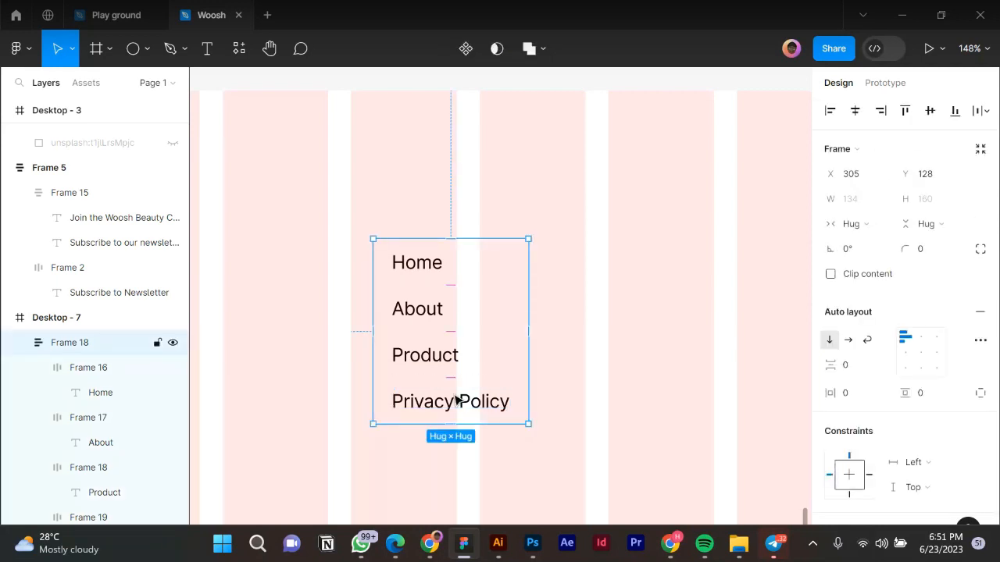
pyautogui.click(458, 399)
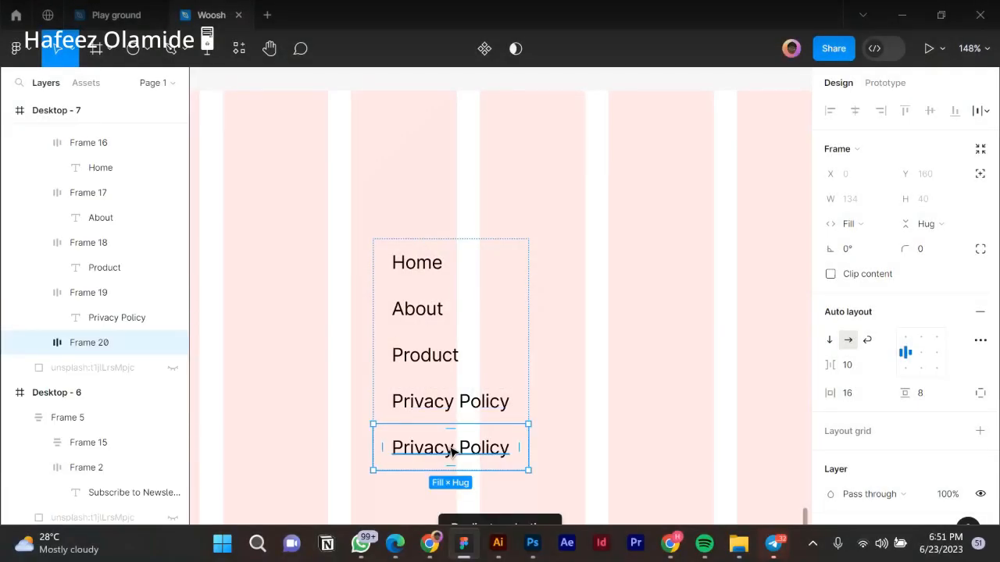
pyautogui.click(453, 448)
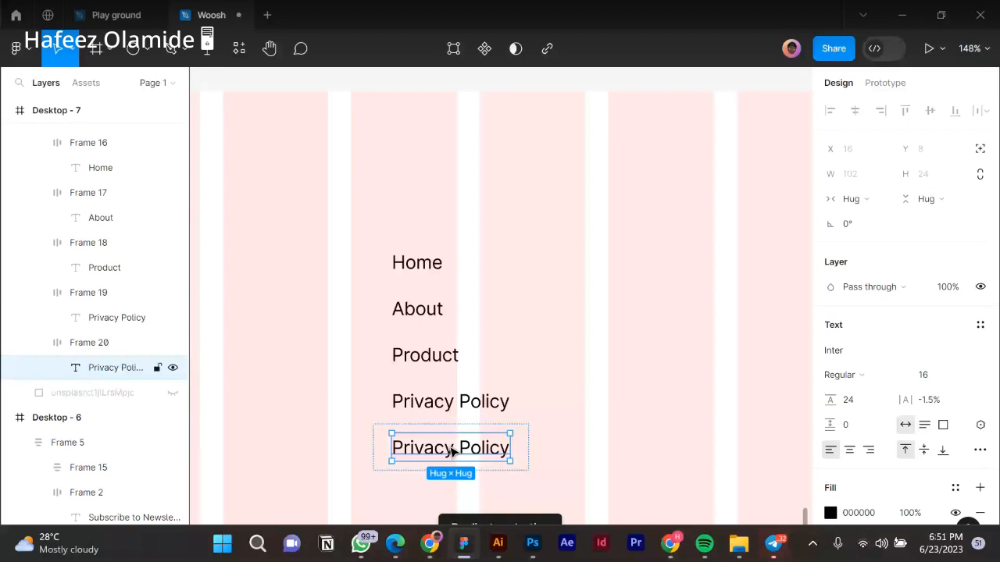
pyautogui.doubleClick(450, 448)
pyautogui.write('Ter')
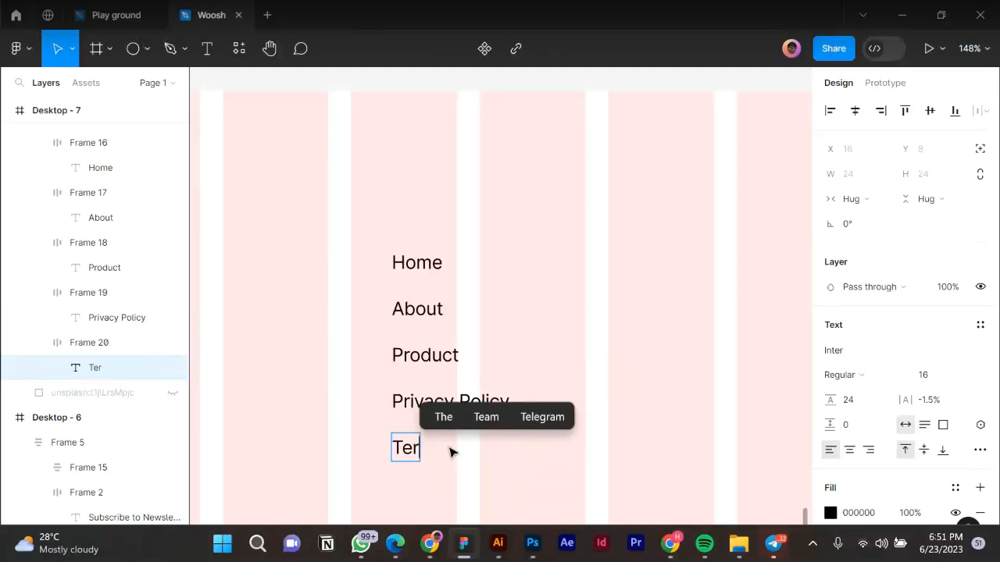
pyautogui.write('ms')
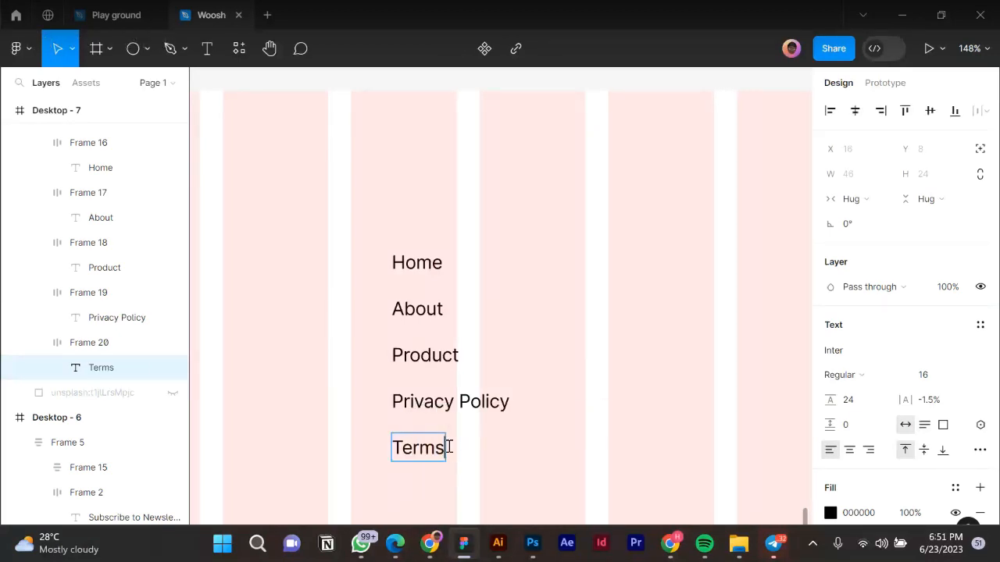
pyautogui.write(' and C')
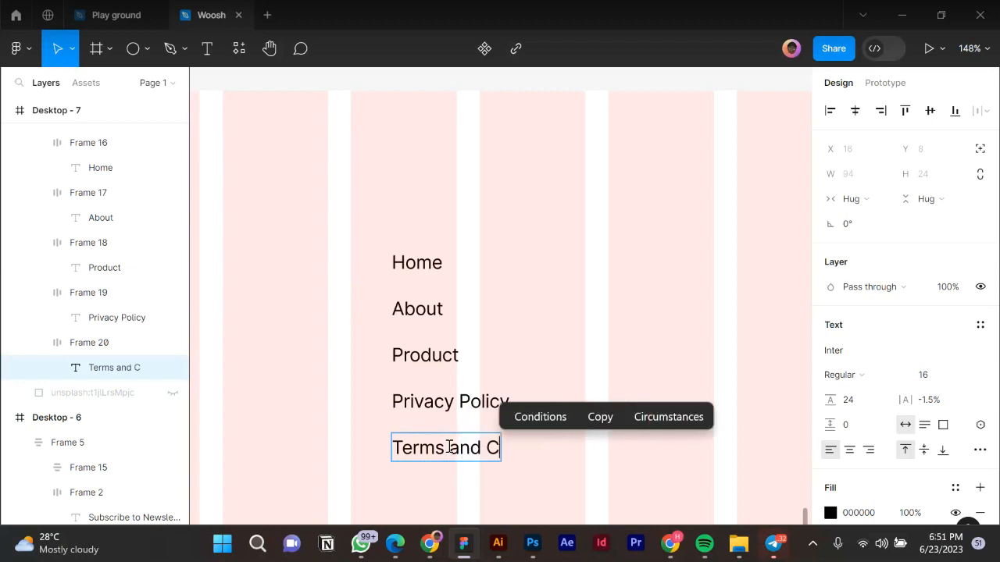
pyautogui.write('odi')
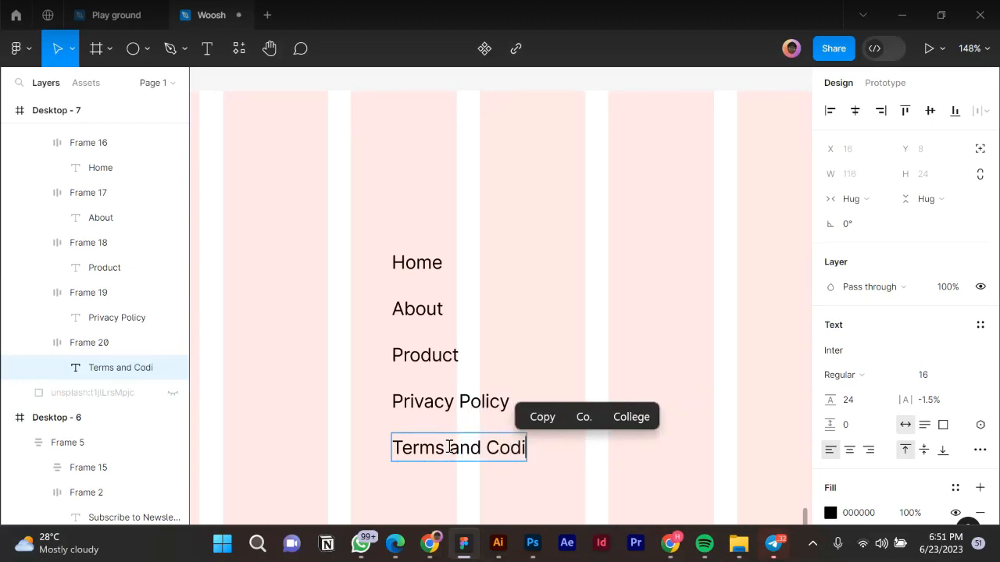
pyautogui.write('tions')
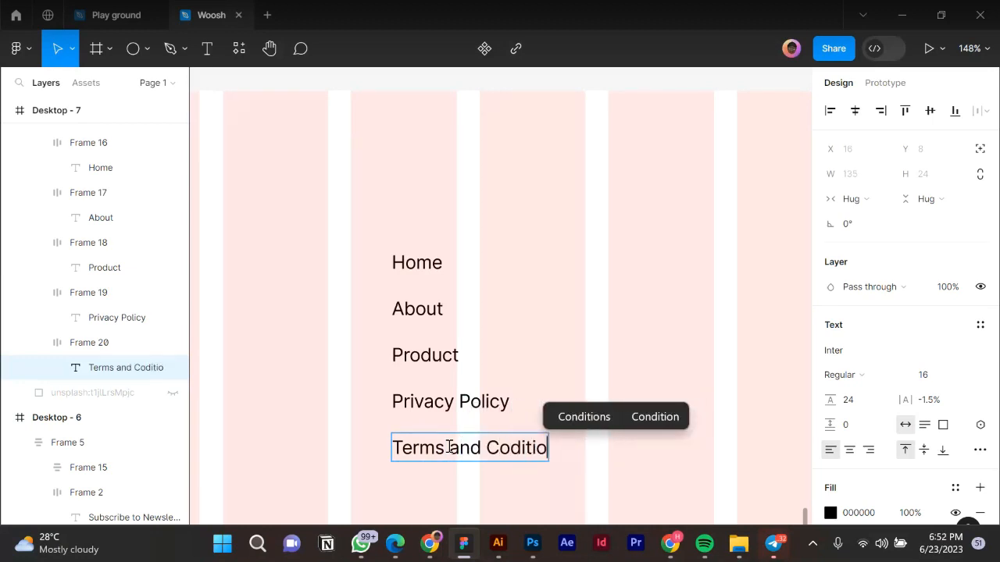
pyautogui.click(658, 260)
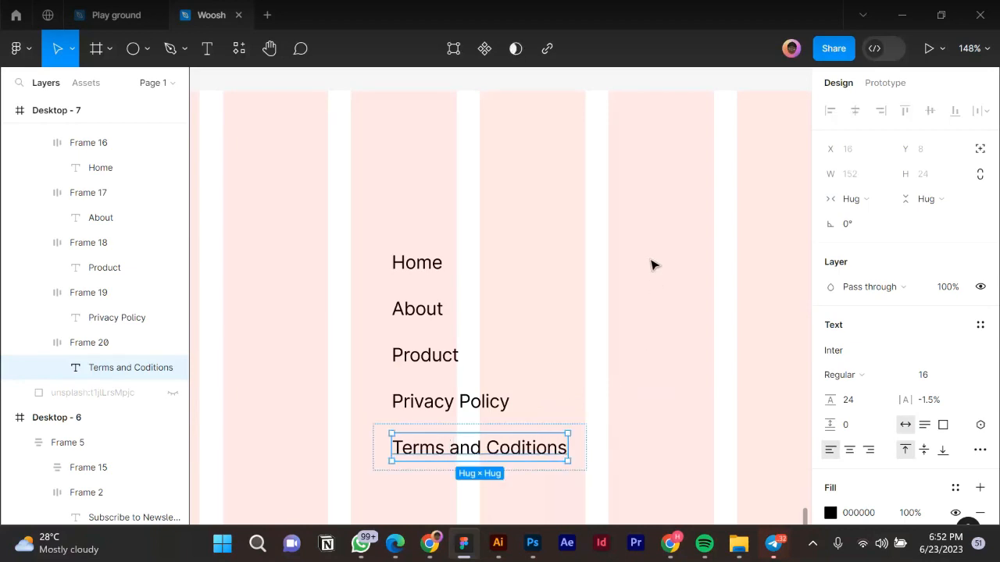
pyautogui.click(586, 336)
pyautogui.scroll(-2, 586, 337)
pyautogui.scroll(-3, 502, 469)
# Select the Privacy Policy and Terms and Coditions link layers in the footer list.
pyautogui.click(482, 415)
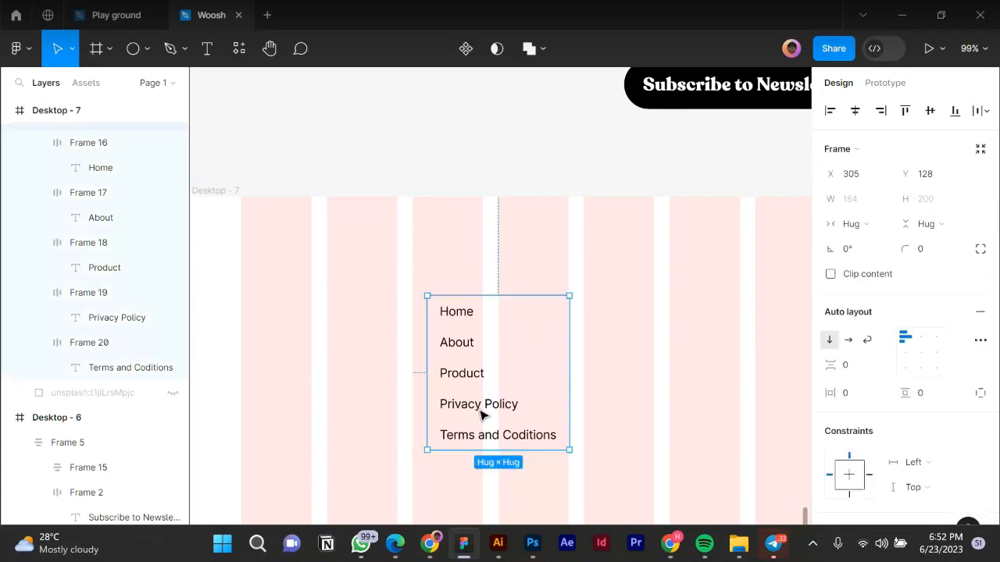
pyautogui.click(481, 415)
pyautogui.click(480, 417)
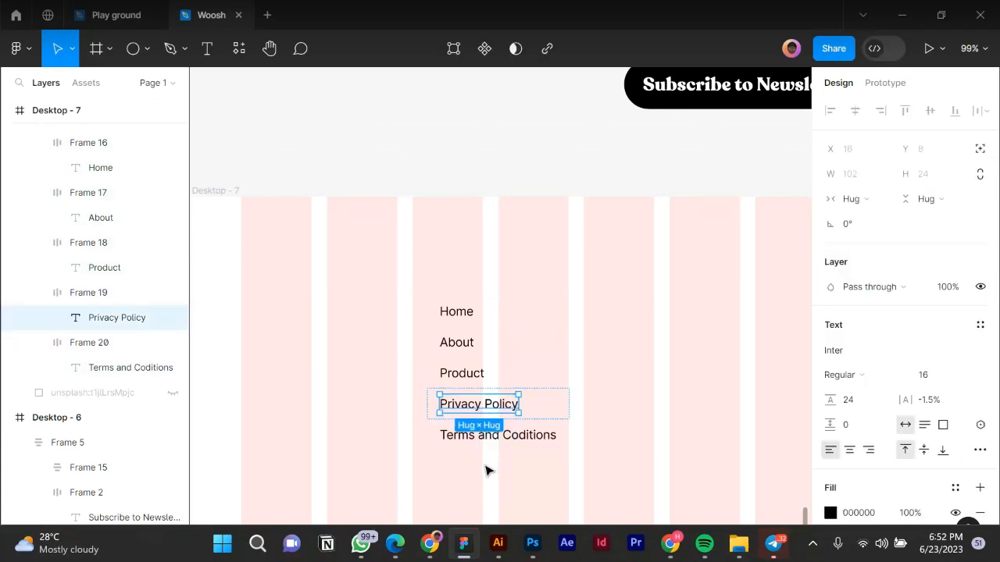
pyautogui.press('Escape')
pyautogui.scroll(2, 495, 445)
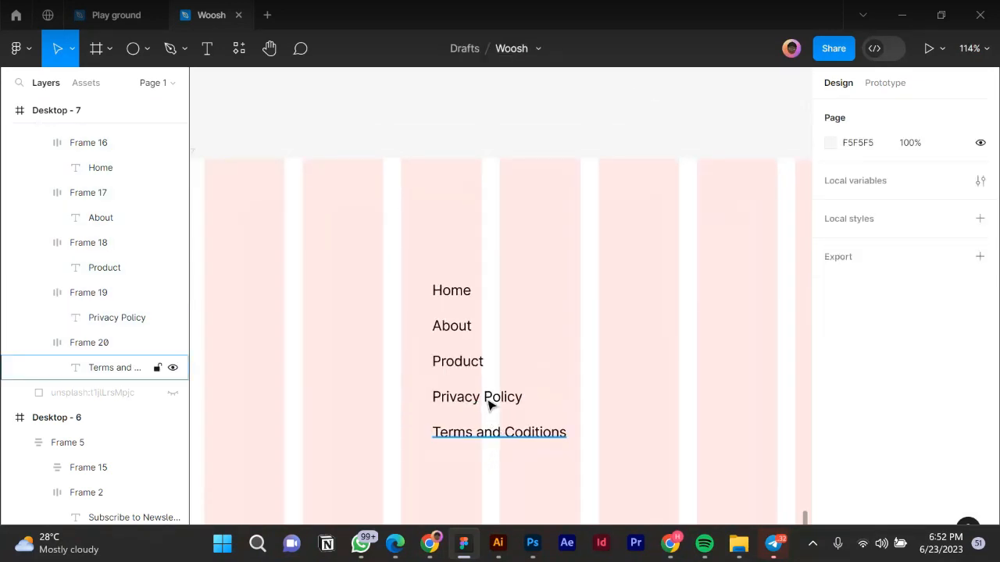
pyautogui.click(490, 405)
pyautogui.keyDown('shift'); pyautogui.click(487, 401); pyautogui.keyUp('shift')
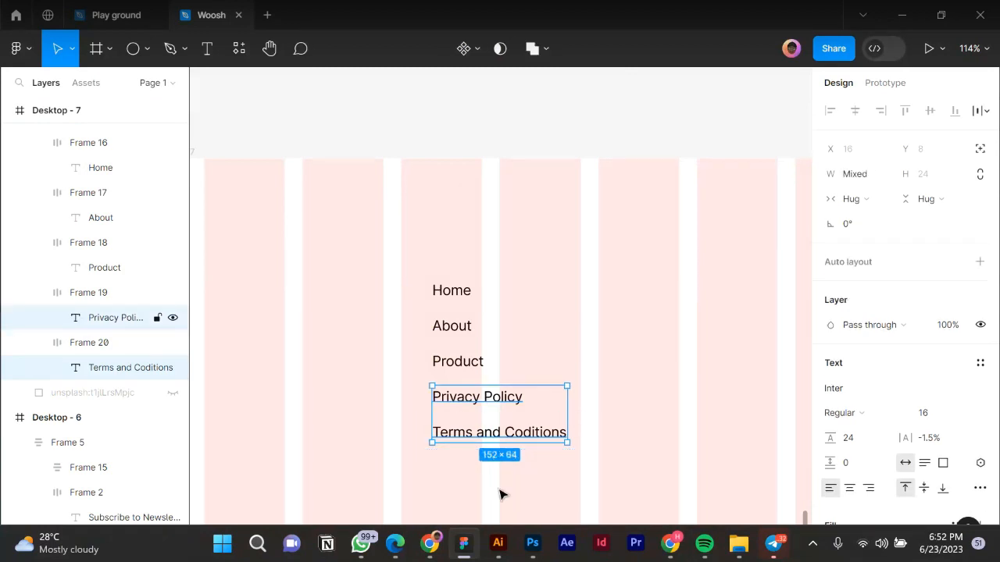
pyautogui.press('Escape')
# Move the Terms and Coditions frame above Privacy Policy in the auto-layout link list.
pyautogui.click(501, 400)
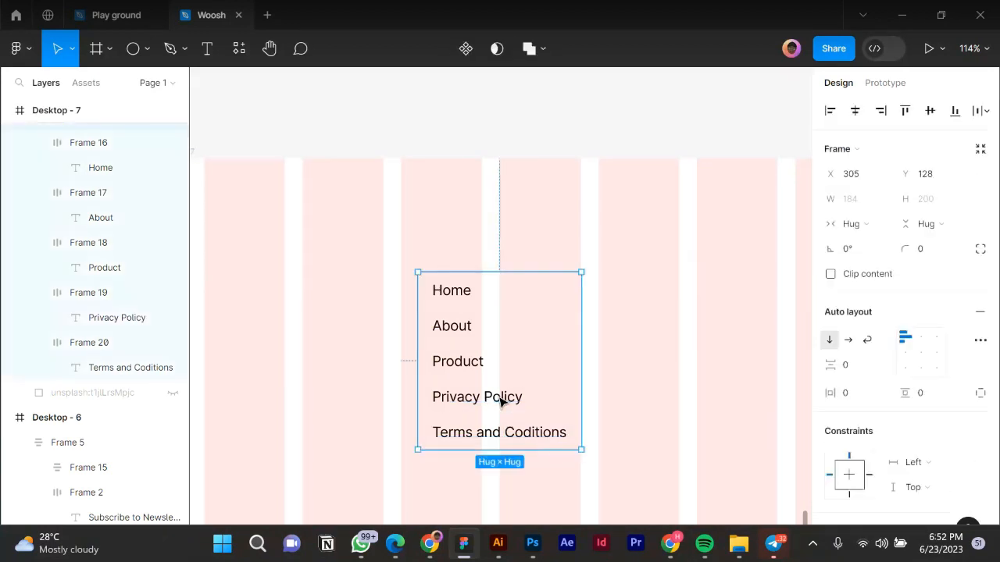
pyautogui.click(501, 400)
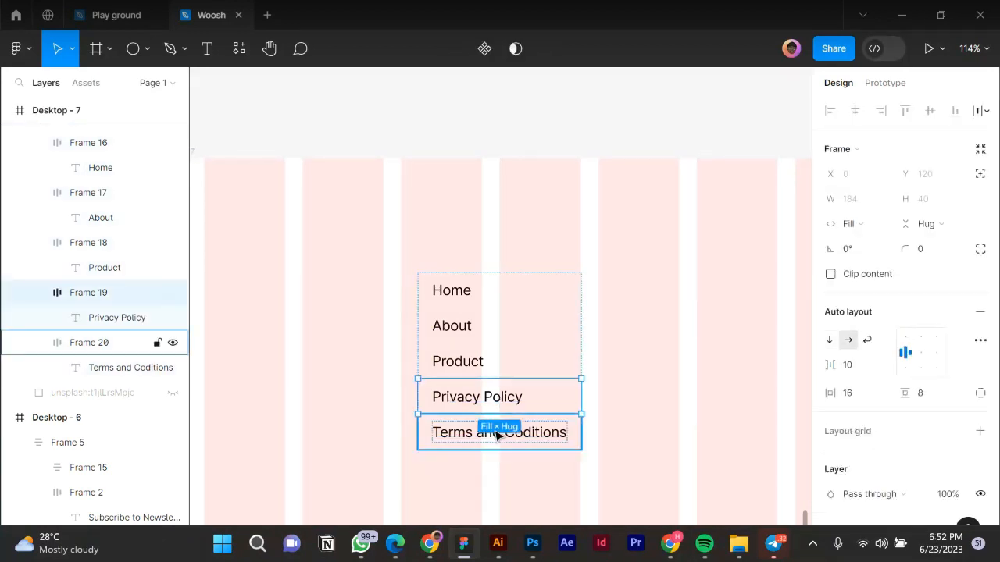
pyautogui.keyDown('shift'); pyautogui.click(496, 435); pyautogui.keyUp('shift')
pyautogui.scroll(10, 497, 435)
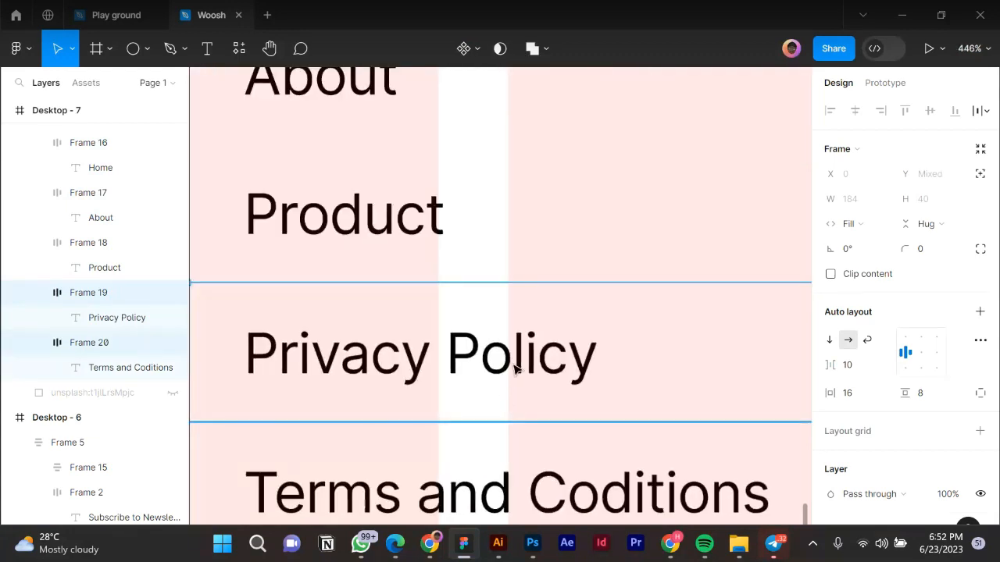
pyautogui.scroll(-3, 518, 369)
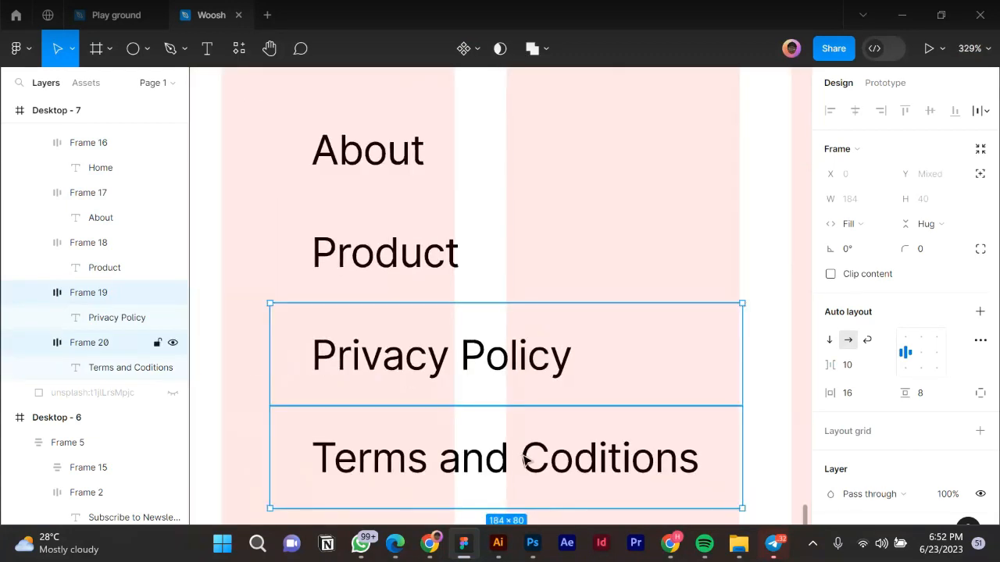
pyautogui.click(523, 461)
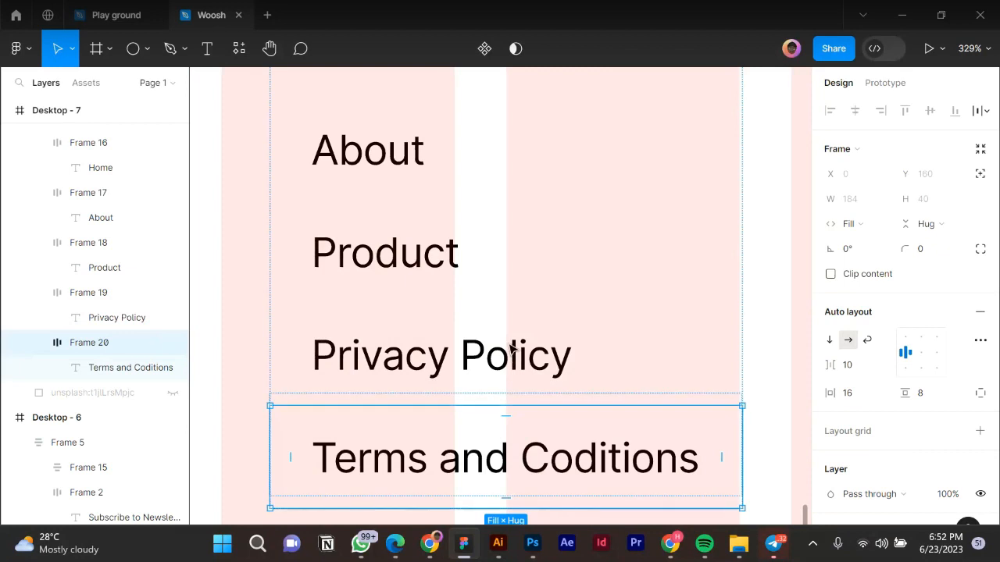
pyautogui.press('Up')
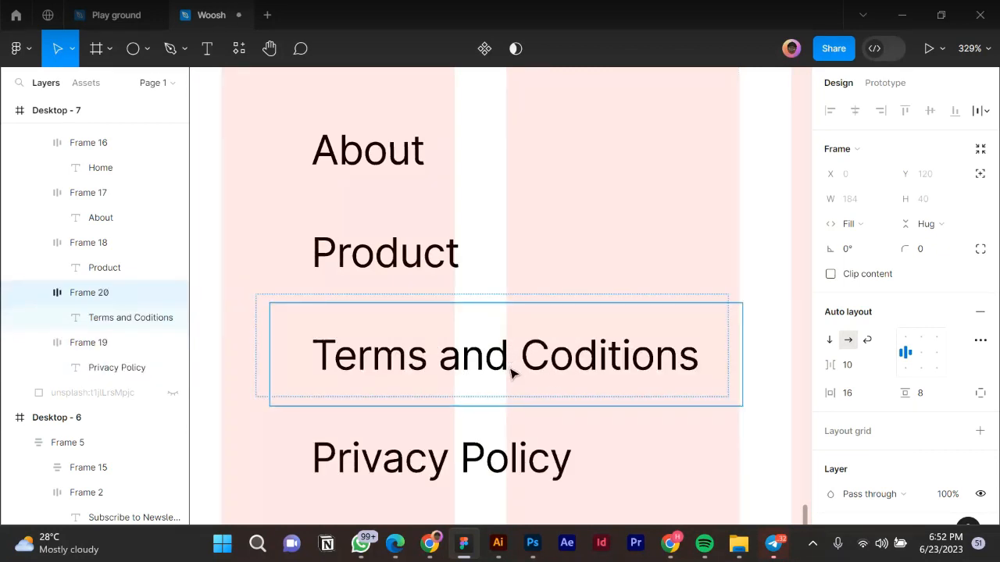
pyautogui.scroll(-3, 512, 367)
pyautogui.scroll(-10, 420, 432)
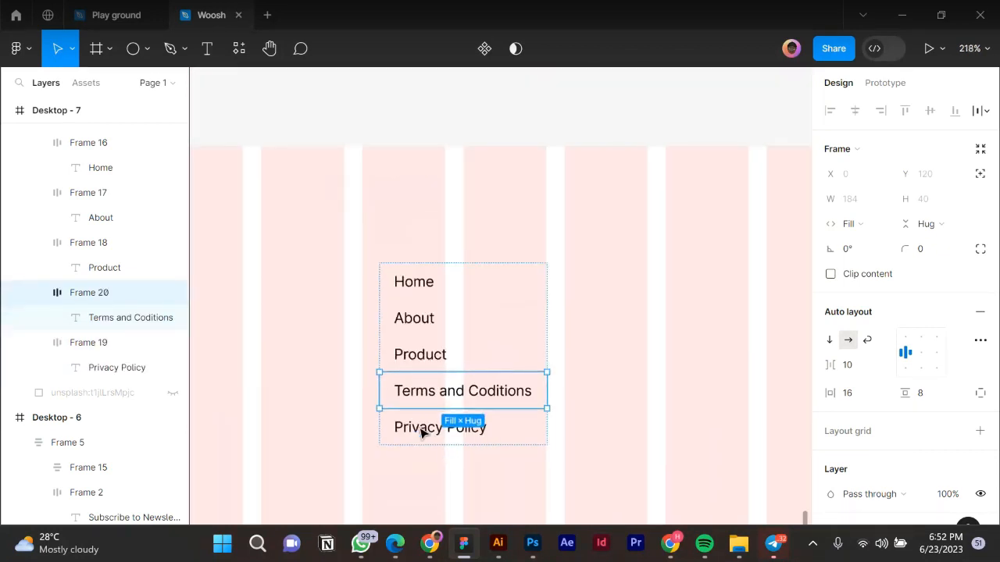
pyautogui.click(330, 324)
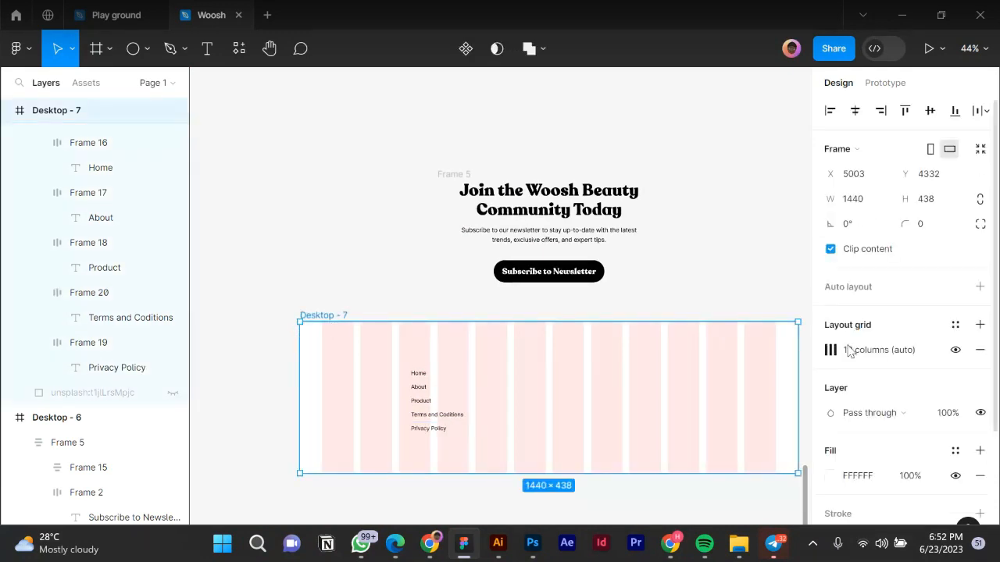
# Fill the Desktop - 7 footer frame with teal 2E6A5D.
pyautogui.click(831, 476)
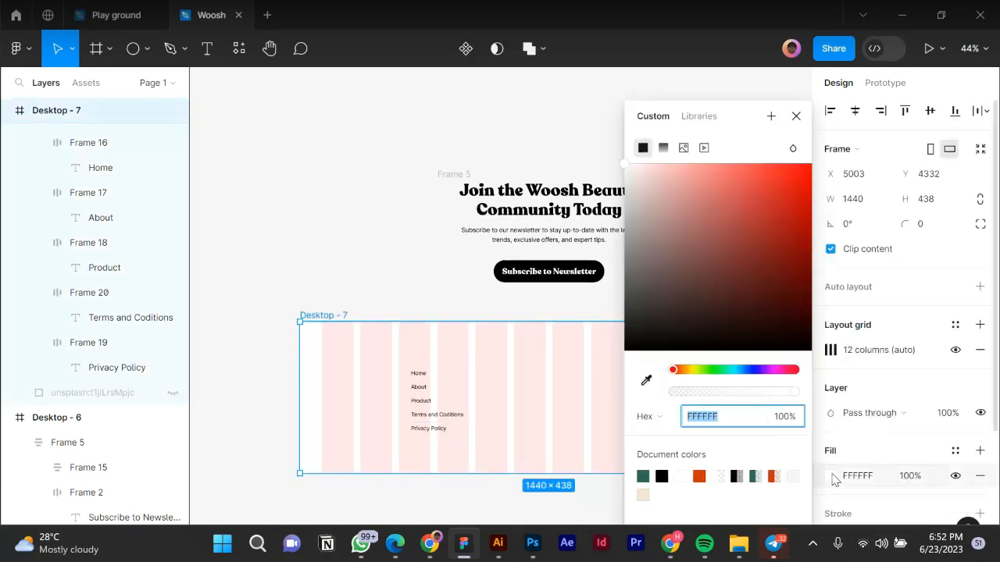
pyautogui.moveTo(650, 474); pyautogui.dragTo(605, 471)
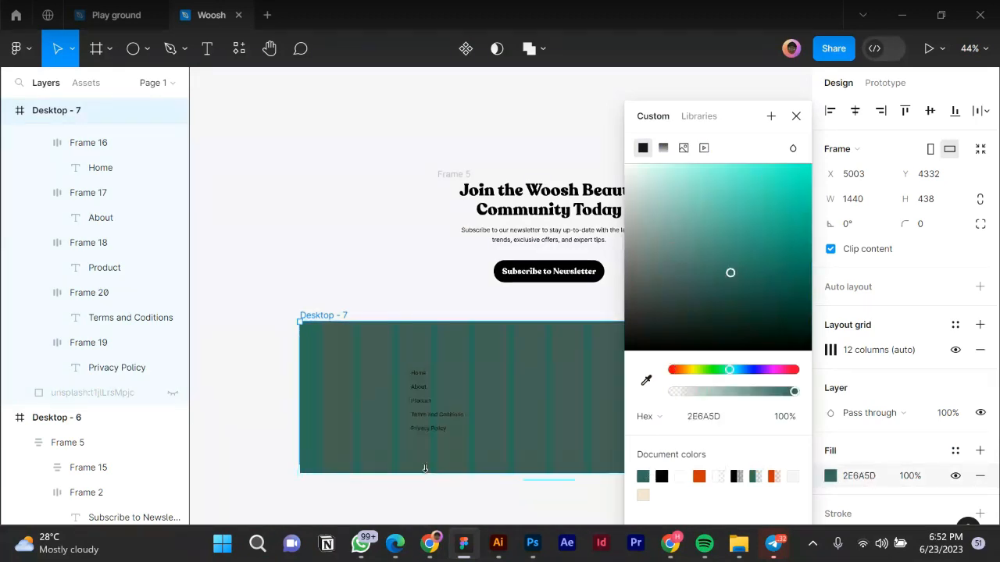
pyautogui.click(440, 480)
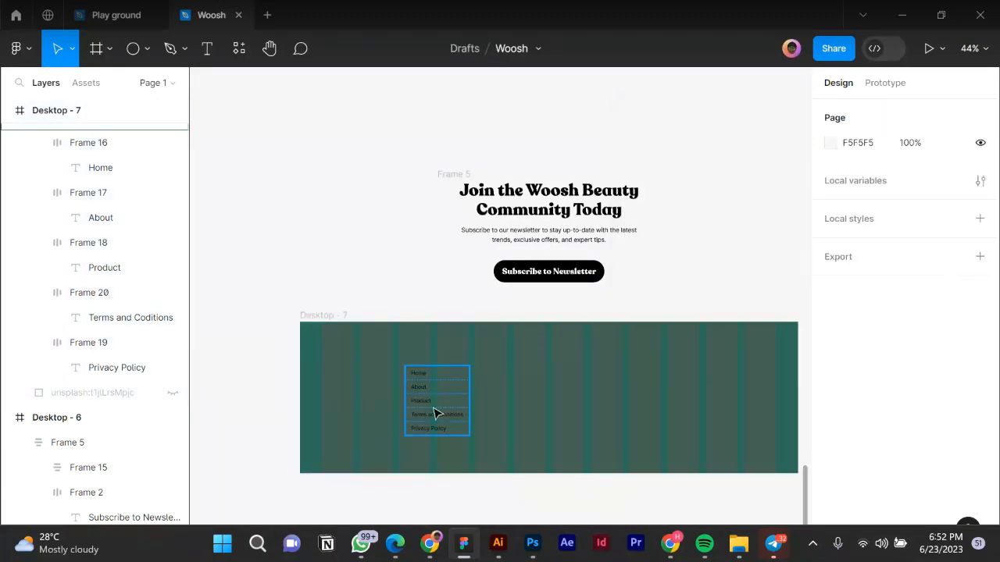
# Change the footer link text colour to white FFFFFF.
pyautogui.click(436, 414)
pyautogui.scroll(-5, 840, 447)
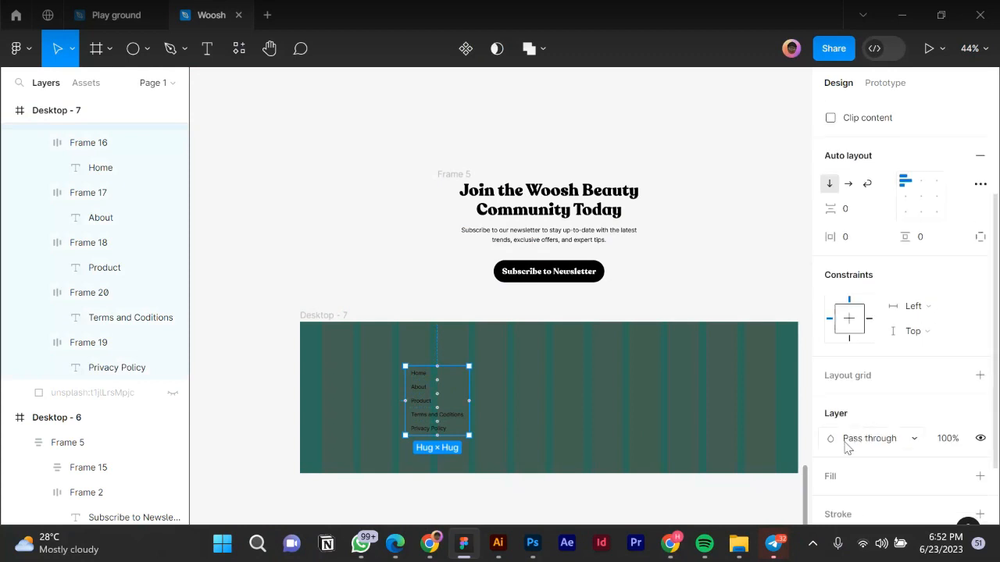
pyautogui.click(830, 426)
pyautogui.moveTo(633, 245); pyautogui.dragTo(529, 96)
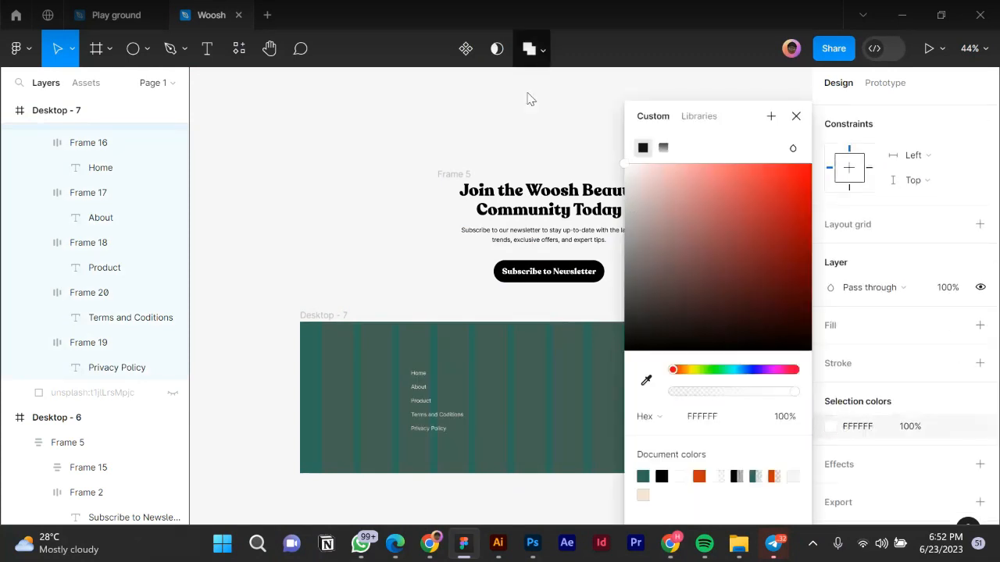
pyautogui.press('Escape')
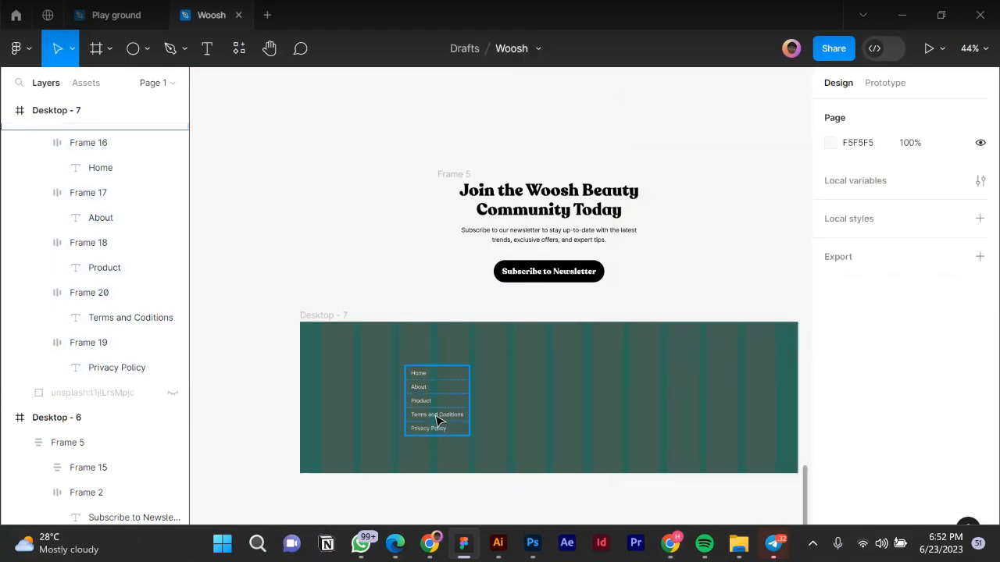
# Move the footer link column right to X 508.
pyautogui.click(431, 414)
pyautogui.scroll(2, 419, 398)
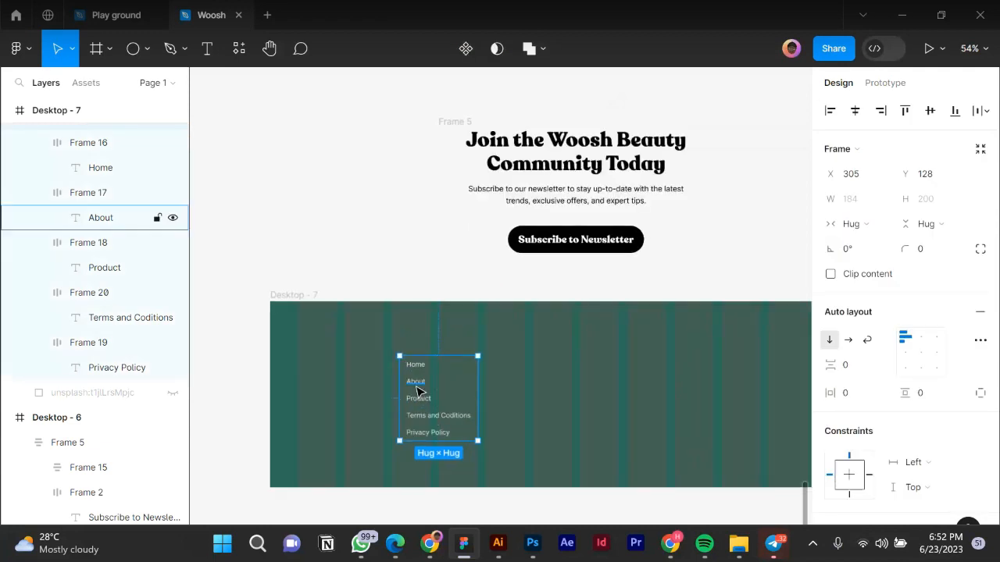
pyautogui.moveTo(414, 388); pyautogui.dragTo(491, 388)
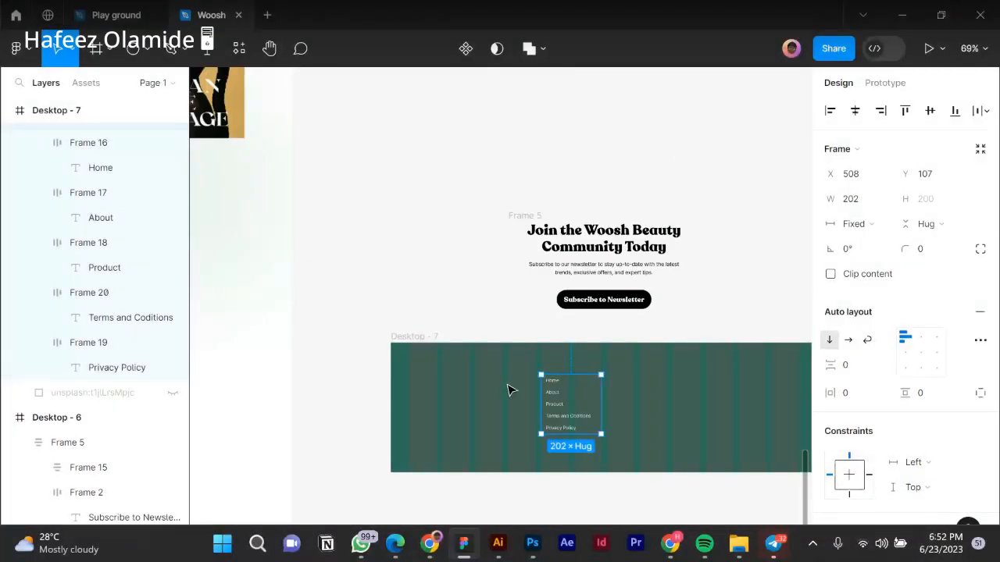
pyautogui.scroll(-10, 507, 390)
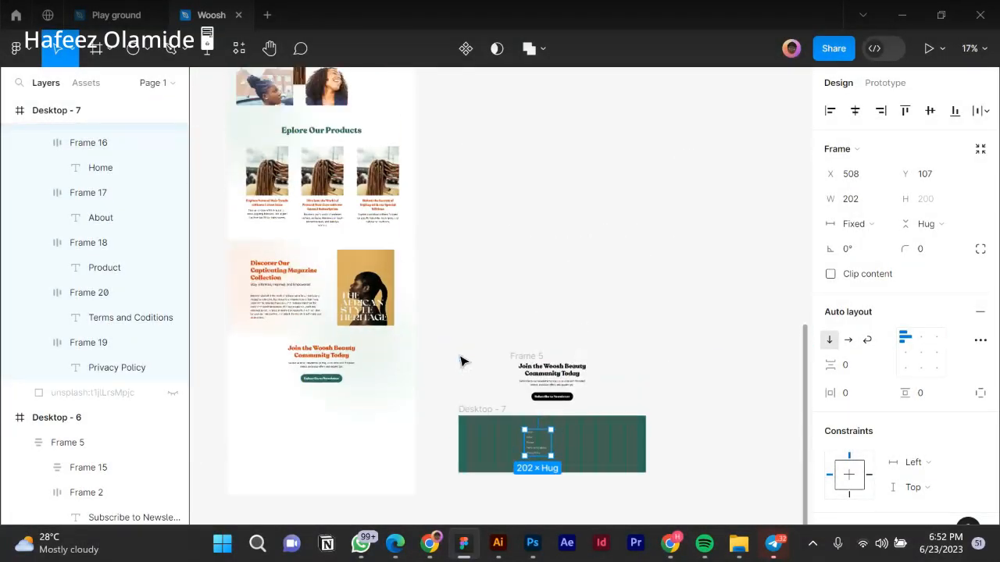
pyautogui.scroll(3, 461, 258)
pyautogui.scroll(3, 461, 255)
pyautogui.scroll(-1, 459, 246)
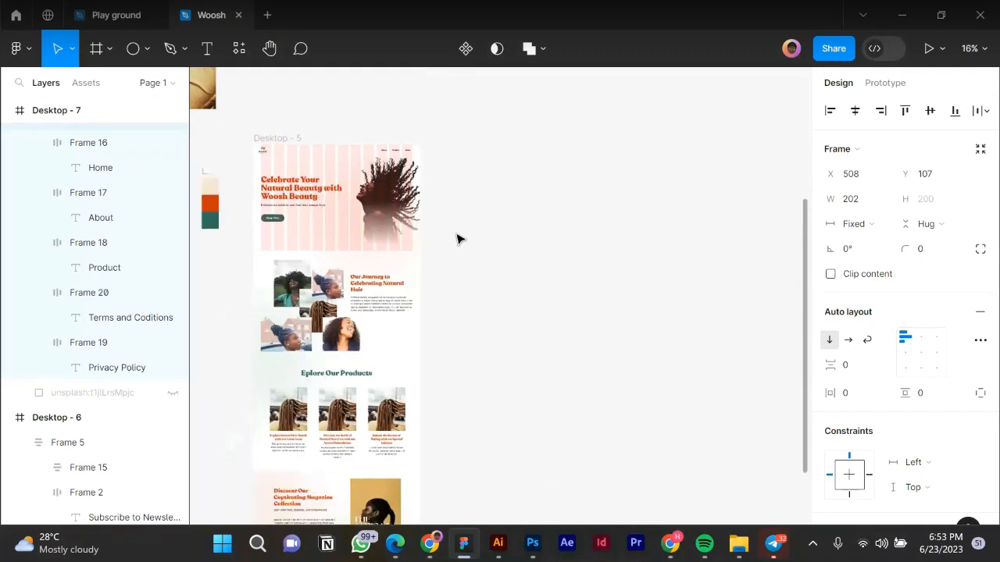
# Duplicate the Full Logo Lockup from the header and place the copy in Desktop - 7.
pyautogui.click(264, 158)
pyautogui.click(263, 158)
pyautogui.scroll(2, 264, 157)
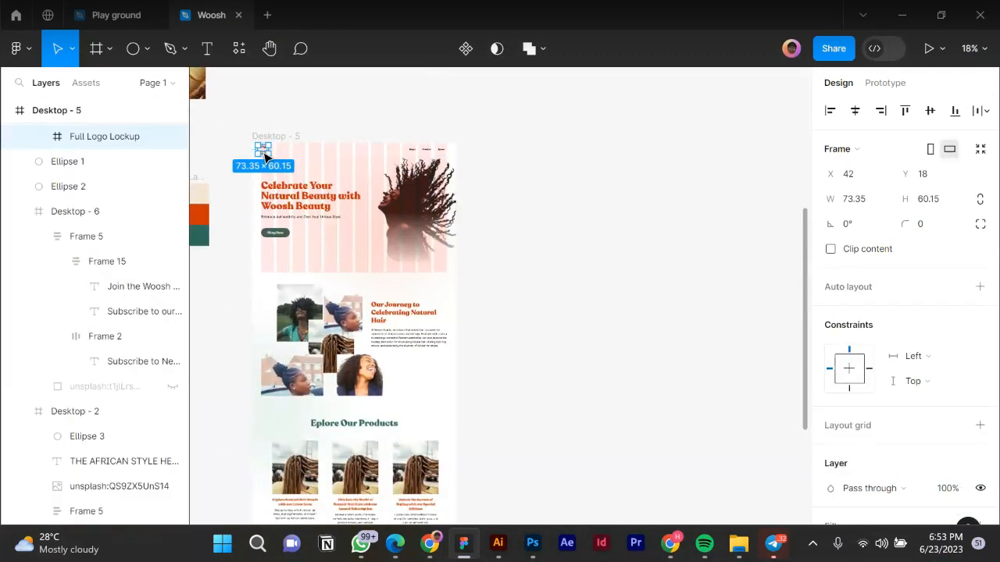
pyautogui.moveTo(264, 159); pyautogui.dragTo(597, 471)
pyautogui.scroll(-4, 591, 439)
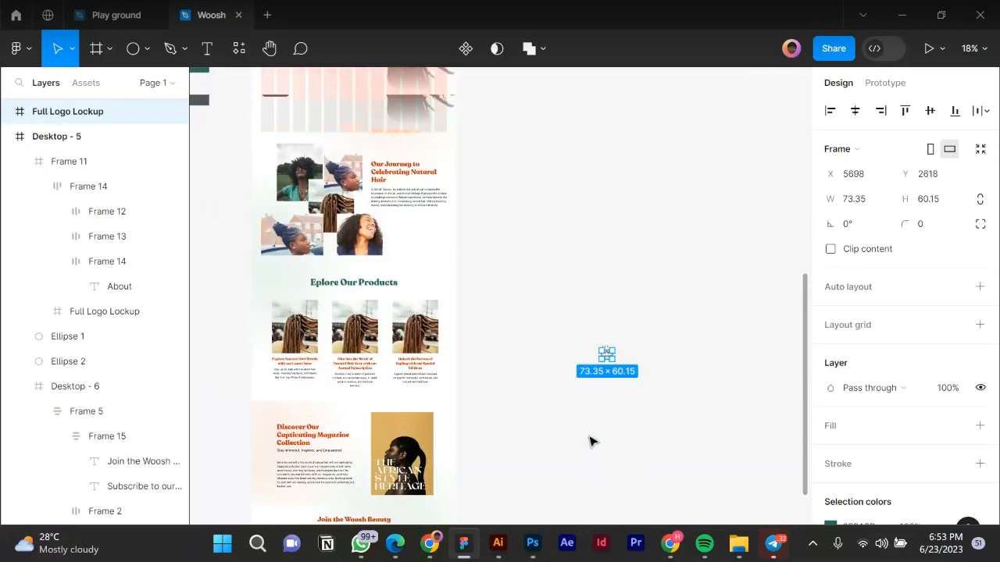
pyautogui.scroll(-5, 590, 442)
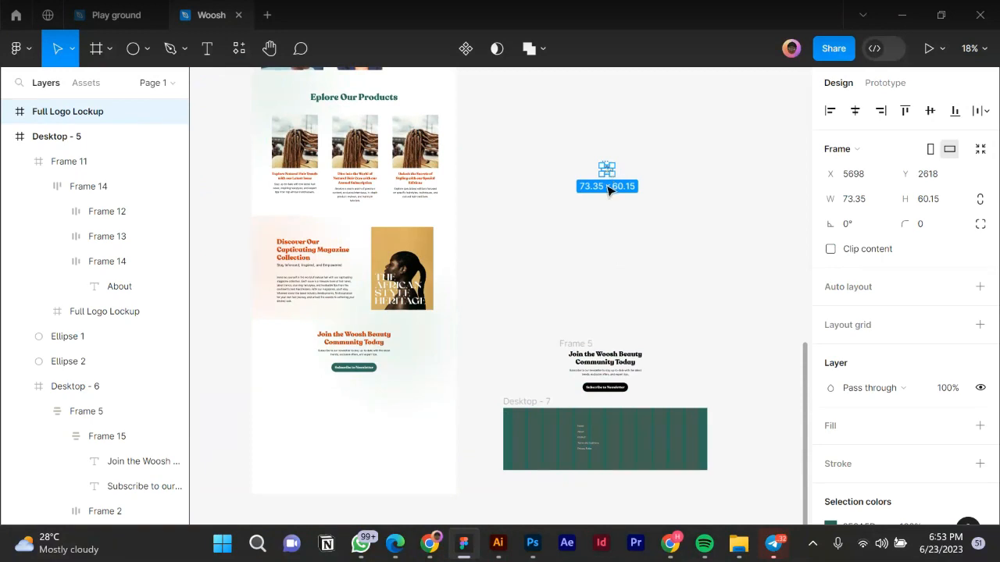
pyautogui.moveTo(532, 447); pyautogui.dragTo(519, 431)
pyautogui.scroll(3, 522, 439)
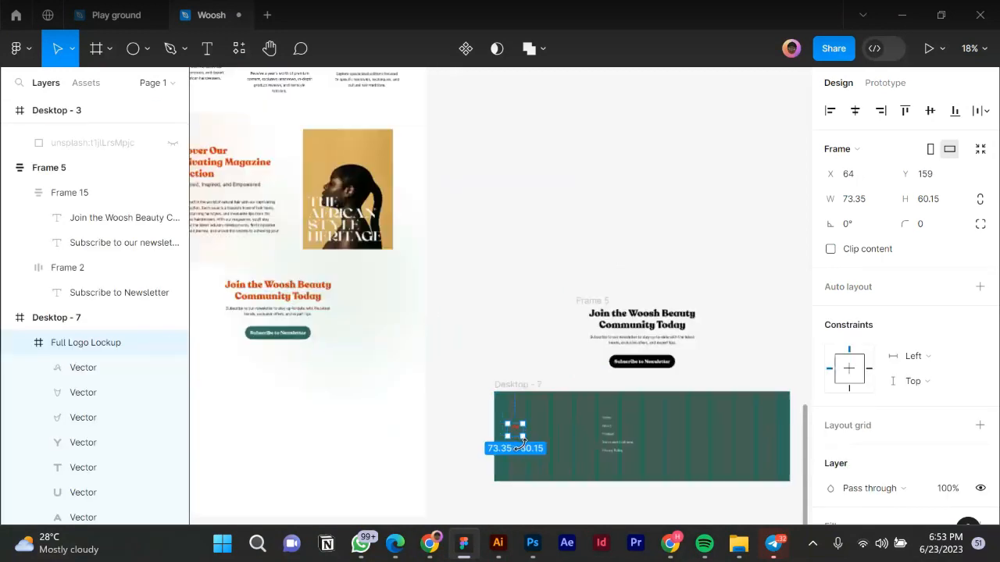
pyautogui.scroll(5, 519, 438)
pyautogui.scroll(-3, 852, 440)
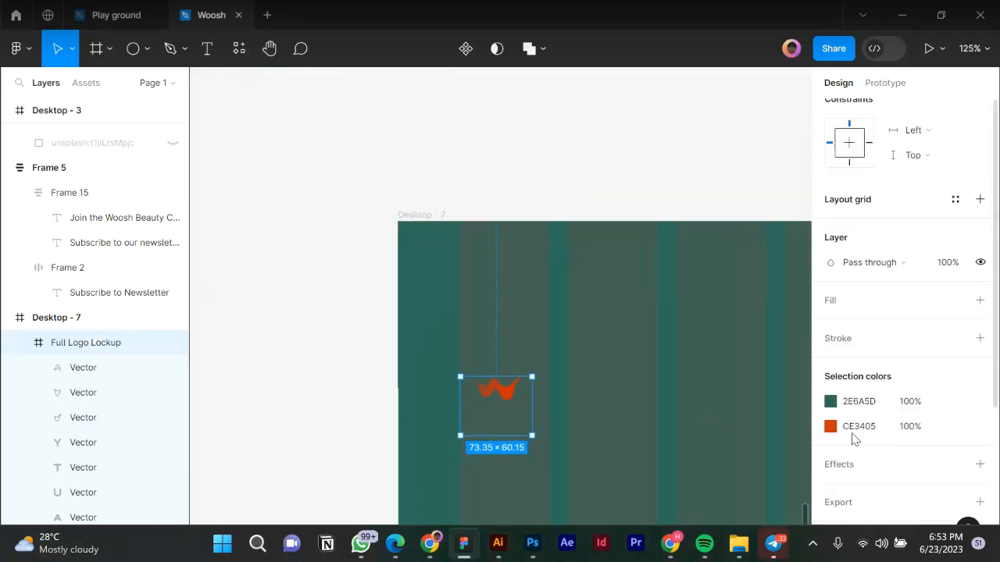
# Recolour the logo's teal 2E6A5D and orange CE3405 to white FFFFFF.
pyautogui.click(830, 402)
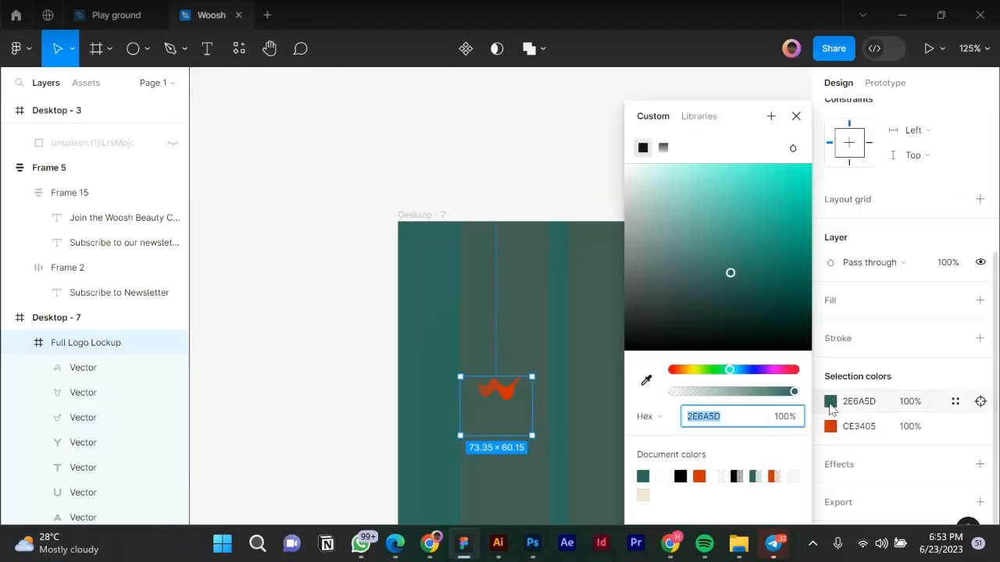
pyautogui.write('ffffff')
pyautogui.press('Return')
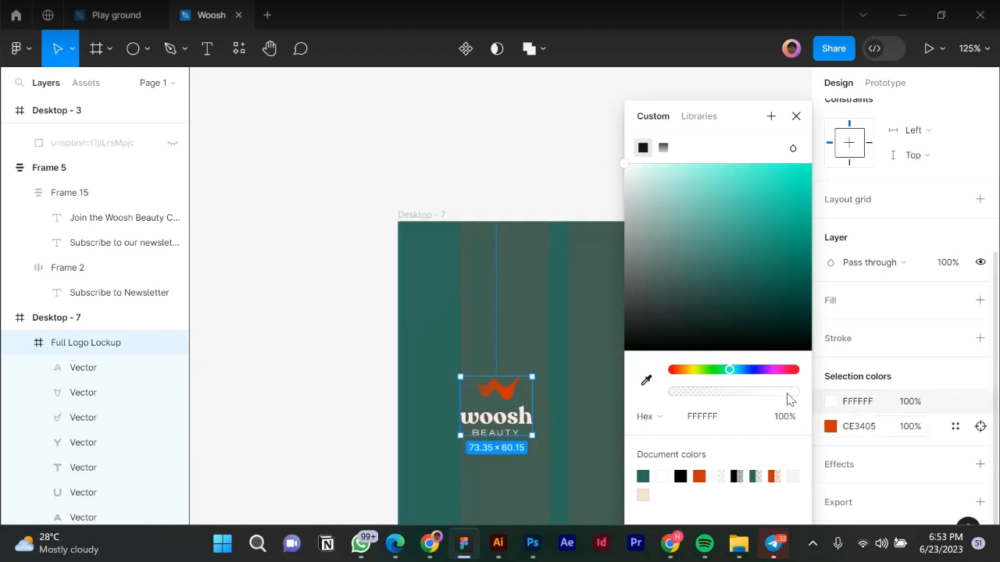
pyautogui.click(830, 427)
pyautogui.write('ffffff')
pyautogui.press('Return')
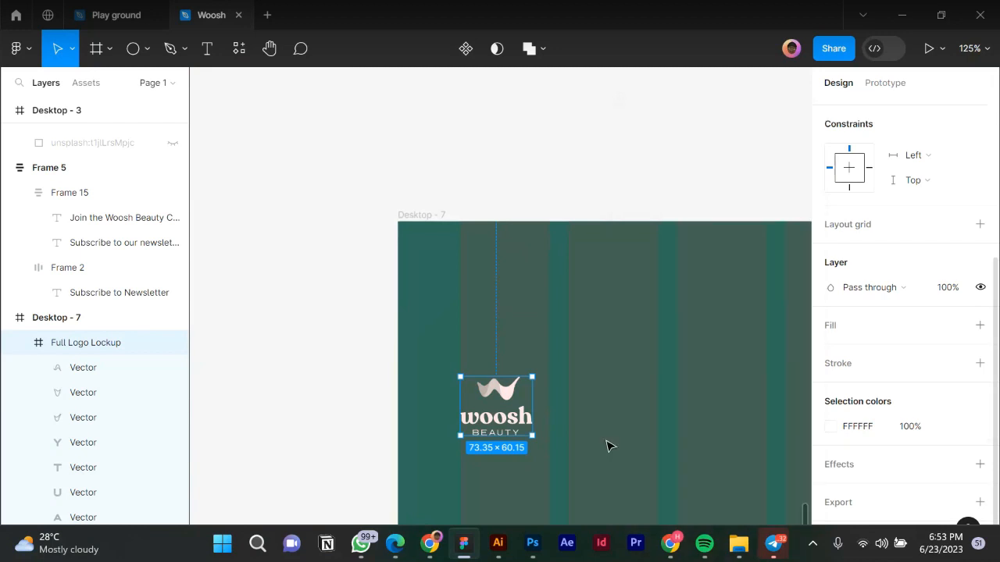
pyautogui.scroll(-5, 351, 414)
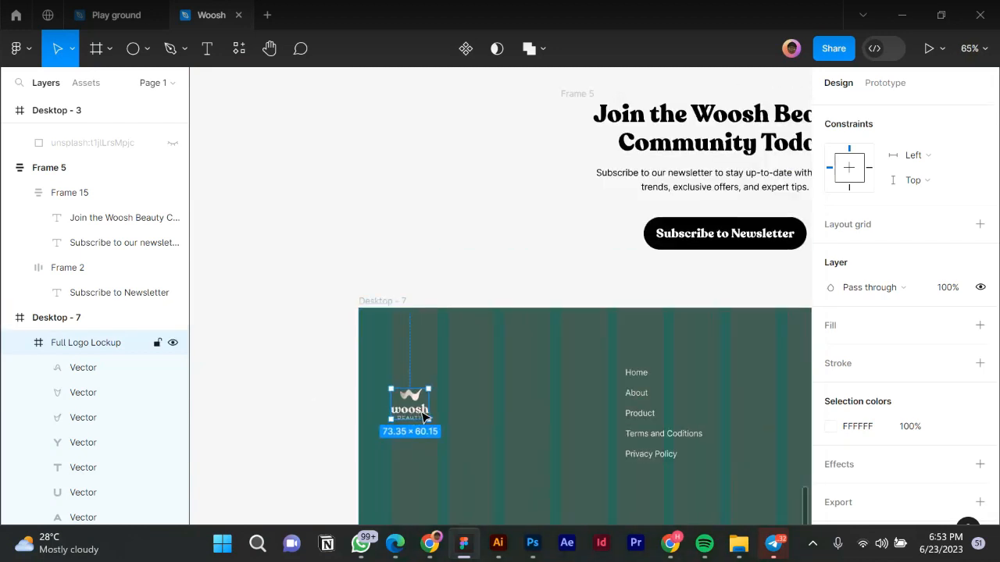
# Nudge the footer logo and scale it up to 91 × 74.
pyautogui.moveTo(424, 416); pyautogui.dragTo(424, 404)
pyautogui.scroll(5, 426, 399)
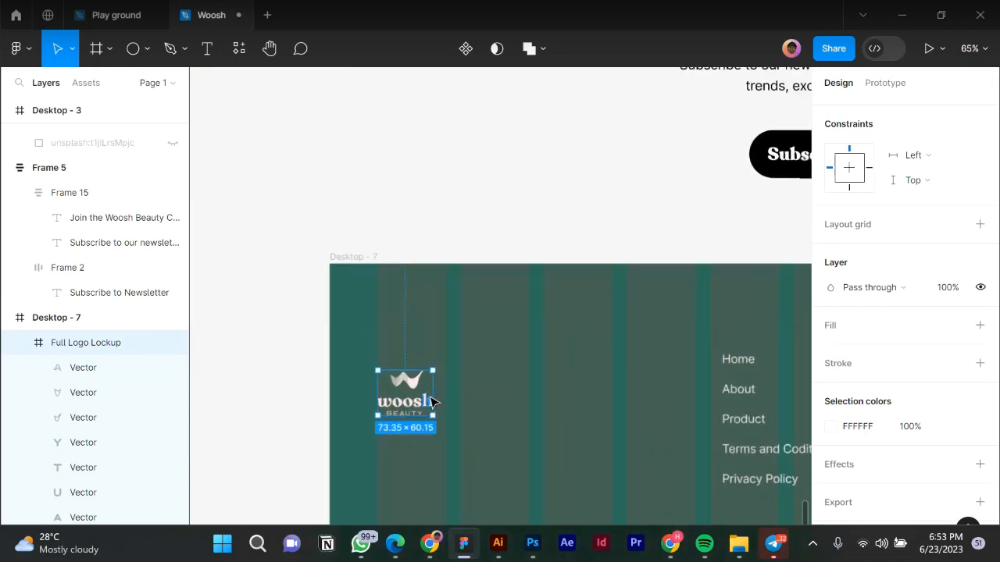
pyautogui.moveTo(447, 394); pyautogui.dragTo(450, 395)
pyautogui.scroll(-2, 406, 377)
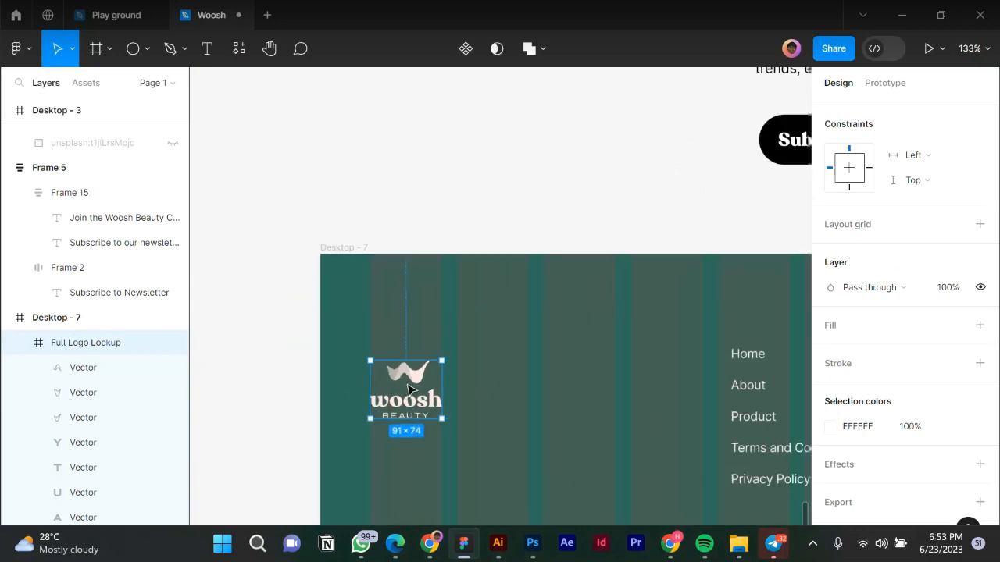
pyautogui.scroll(-3, 409, 389)
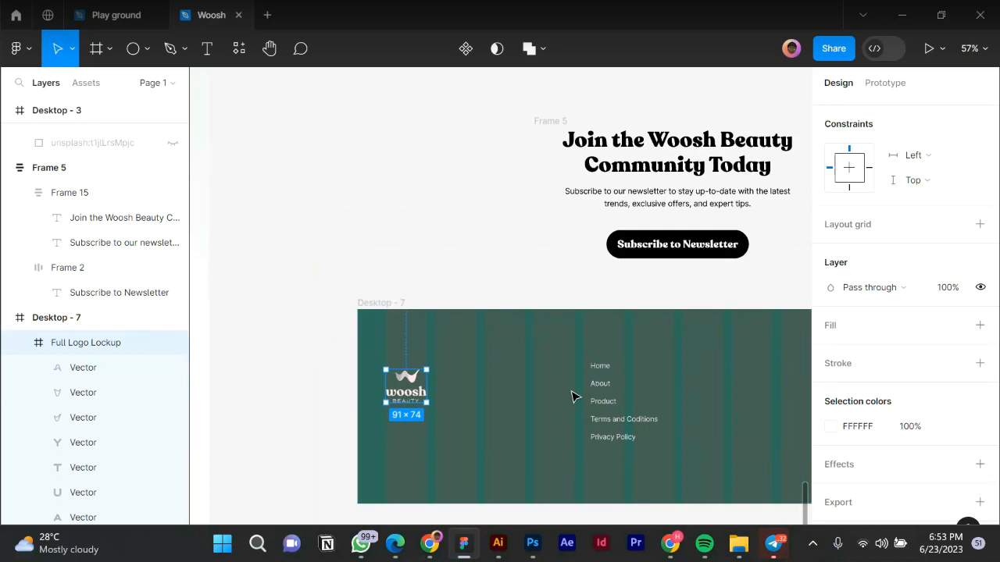
# Top-align the logo with the link column Frame 18.
pyautogui.keyDown('shift'); pyautogui.click(587, 395); pyautogui.keyUp('shift')
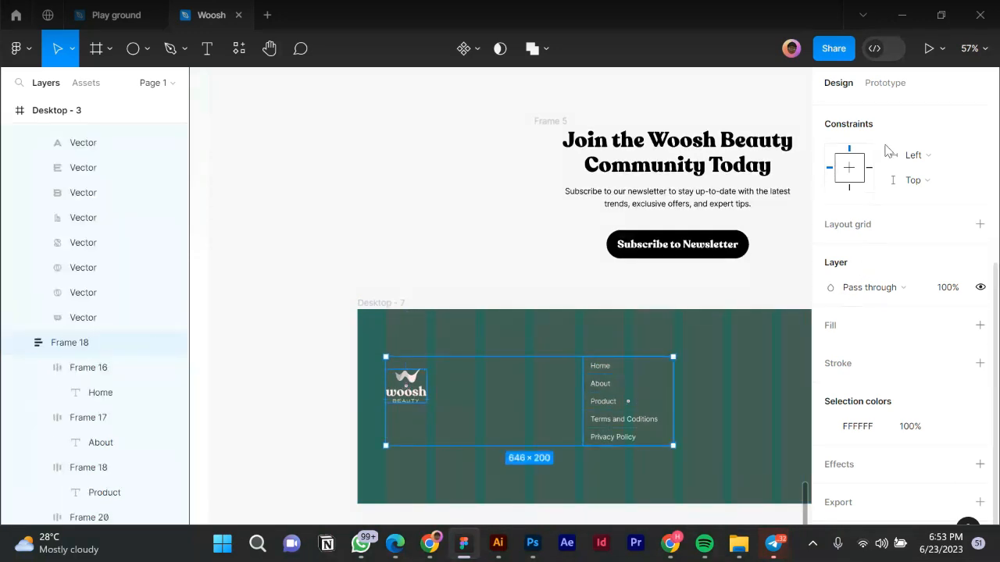
pyautogui.click(904, 111)
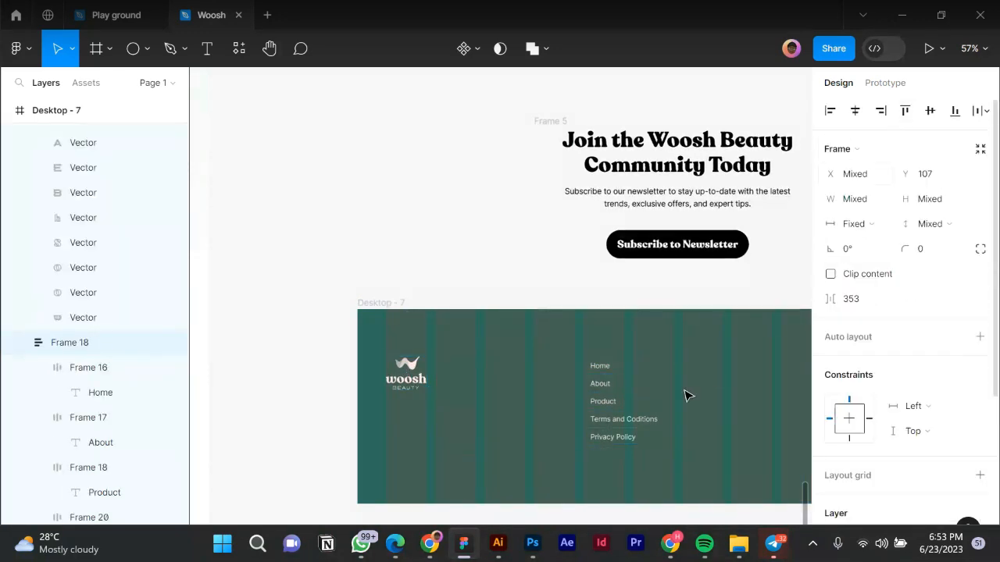
pyautogui.click(352, 435)
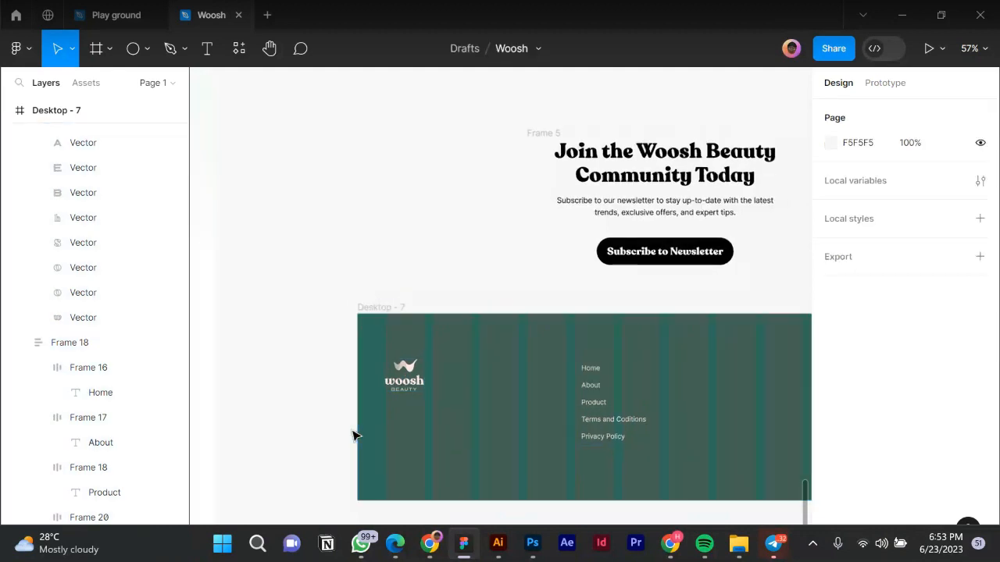
pyautogui.scroll(-1, 352, 435)
# Move Terms and Privacy out to the right and wrap them in their own auto-layout column.
pyautogui.scroll(-2, 469, 445)
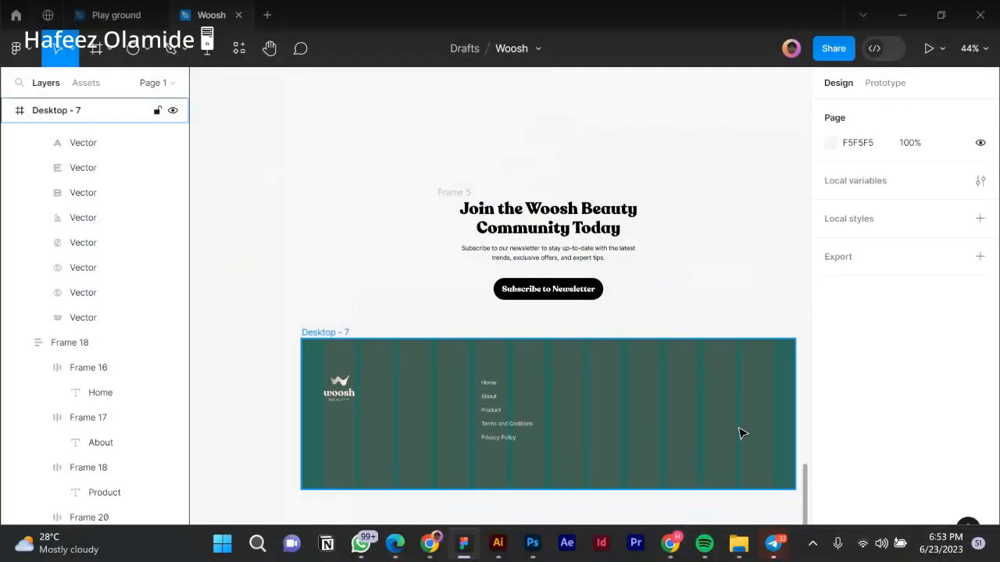
pyautogui.scroll(4, 741, 430)
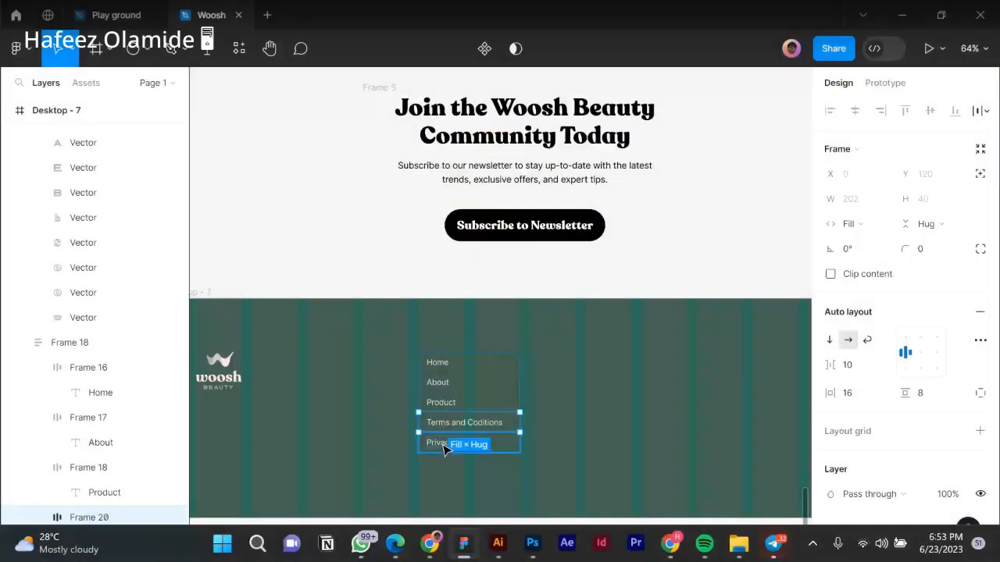
pyautogui.keyDown('shift'); pyautogui.click(464, 422); pyautogui.keyUp('shift')
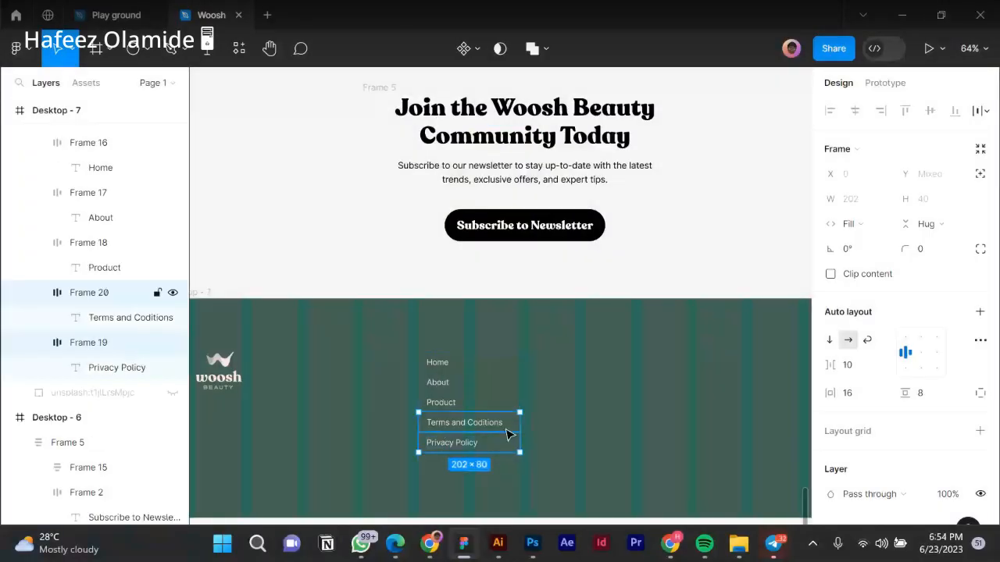
pyautogui.moveTo(445, 435); pyautogui.dragTo(551, 383)
pyautogui.hotkey('shift', 'a')
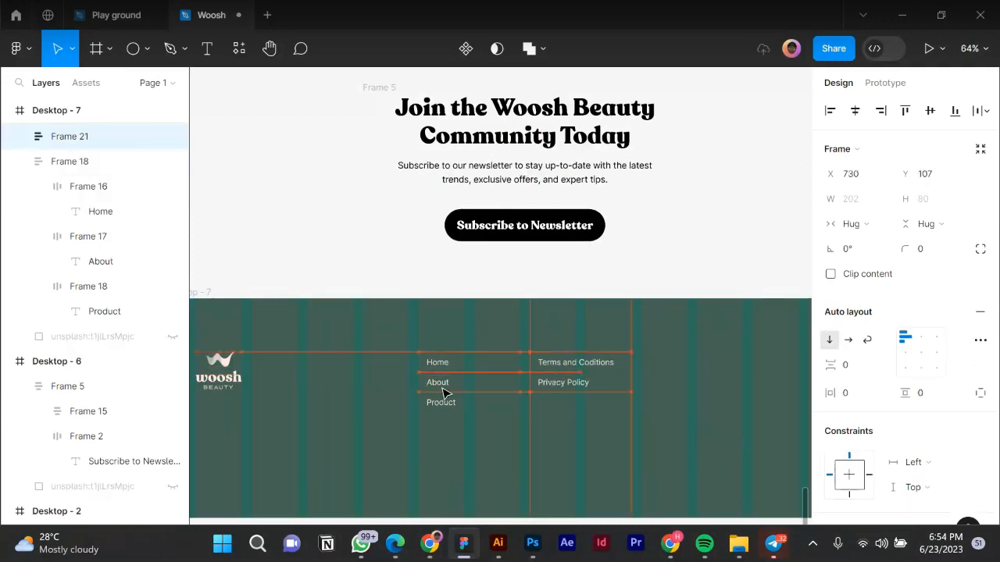
pyautogui.moveTo(442, 393); pyautogui.dragTo(446, 395)
pyautogui.keyDown('shift'); pyautogui.click(219, 365); pyautogui.keyUp('shift')
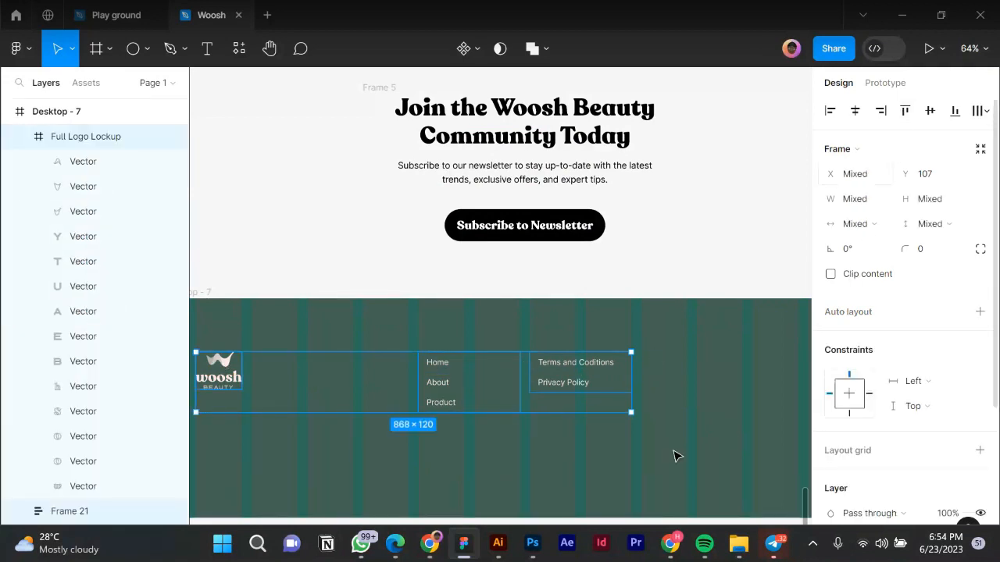
pyautogui.click(476, 466)
# Duplicate the Terms and Privacy column further right as Frame 22.
pyautogui.scroll(-2, 476, 466)
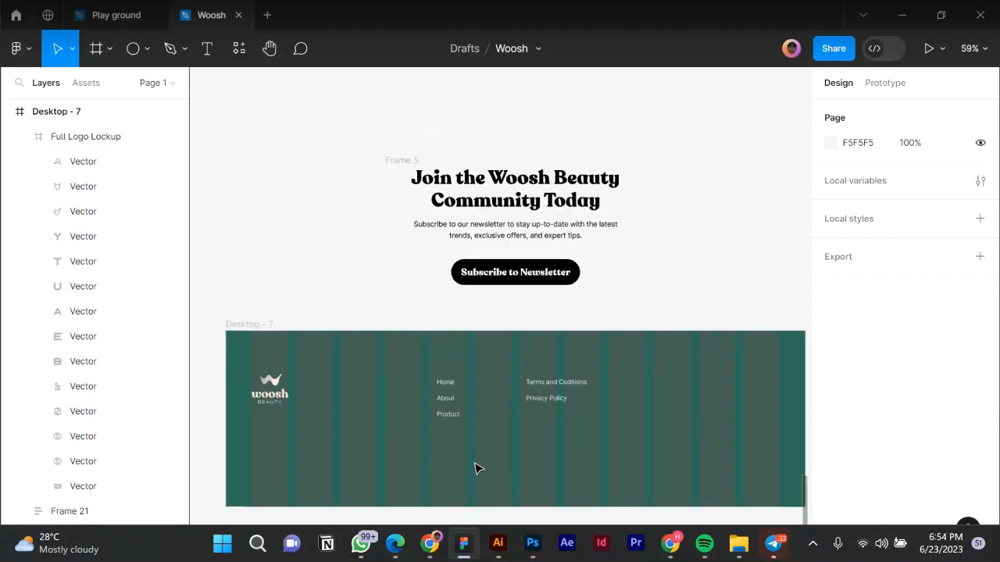
pyautogui.scroll(-2, 461, 430)
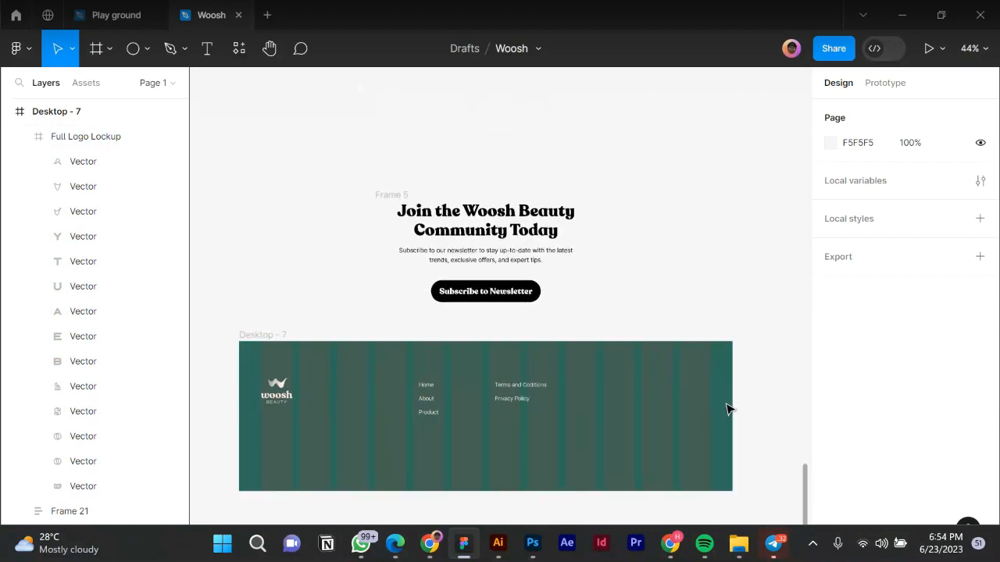
pyautogui.scroll(2, 699, 413)
pyautogui.click(471, 386)
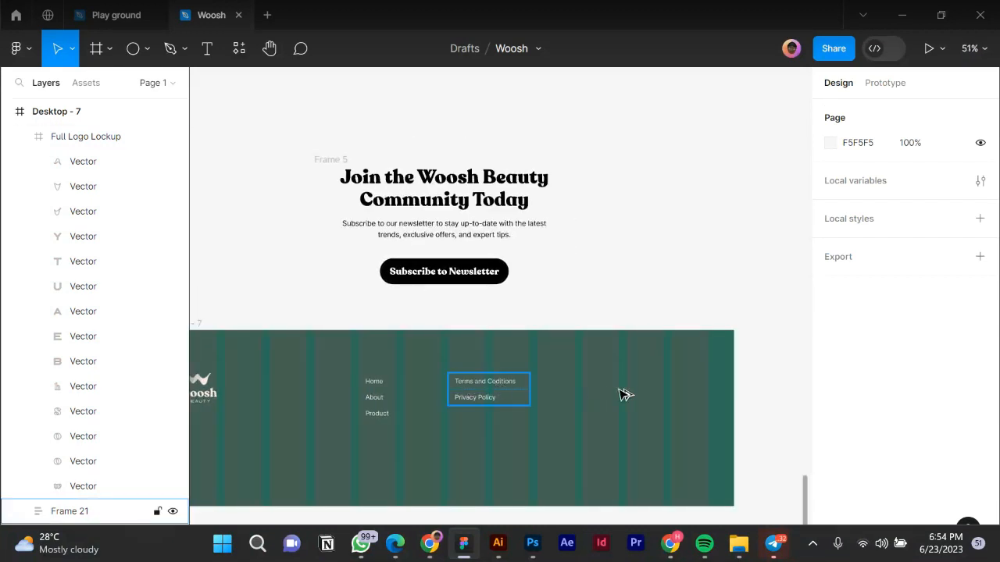
pyautogui.moveTo(635, 391); pyautogui.dragTo(648, 390)
pyautogui.scroll(5, 677, 393)
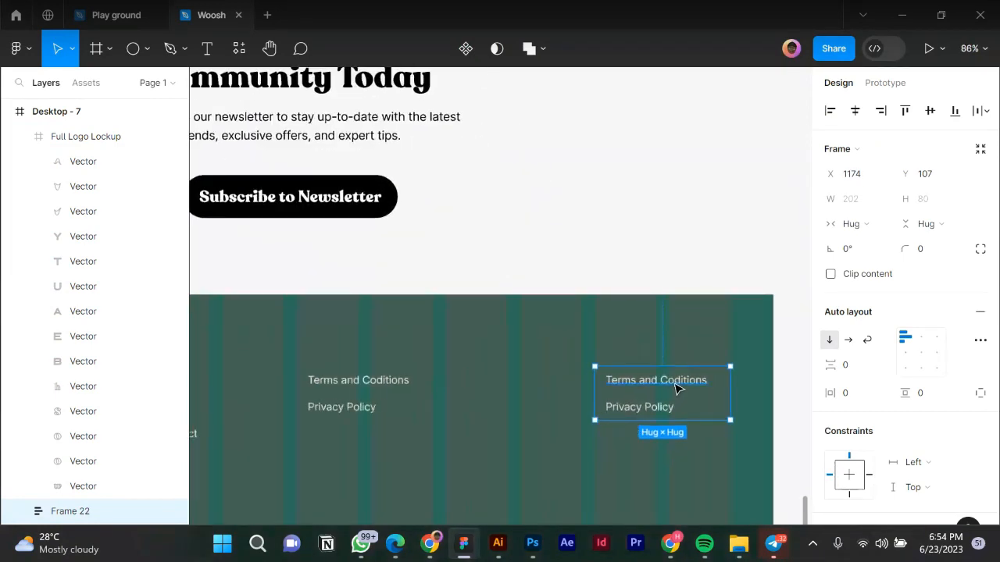
pyautogui.click(674, 385)
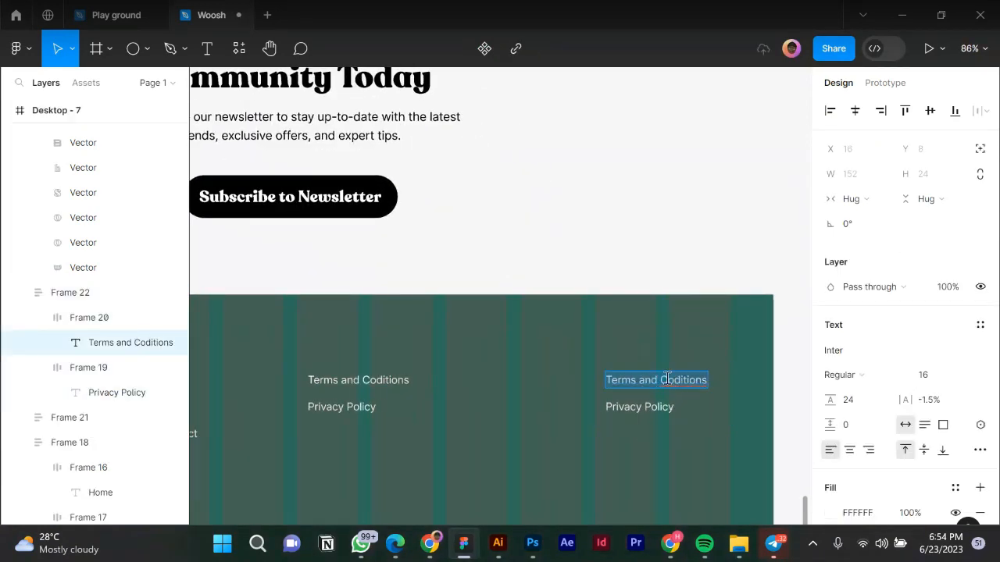
# Replace Terms and Coditions in the third column with the company's street address, fixing typos.
pyautogui.scroll(-2, 664, 375)
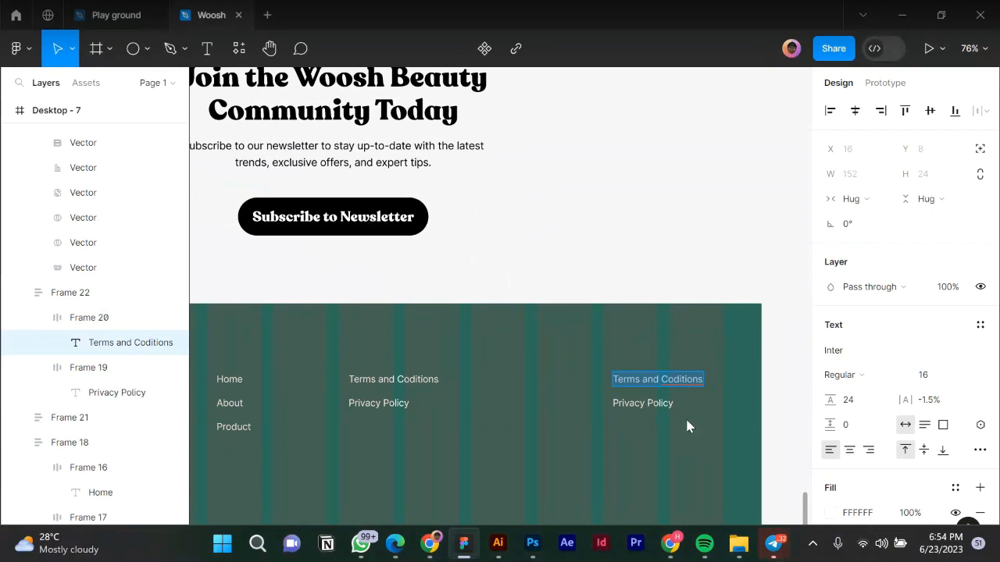
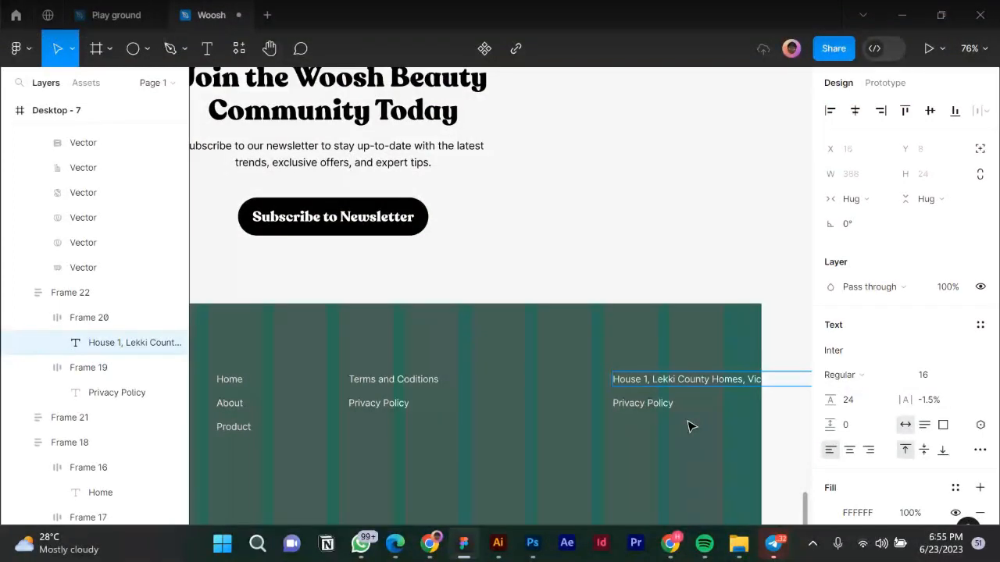
pyautogui.click(674, 502)
pyautogui.scroll(-3, 703, 469)
# Set the address text's width to Fill container so it wraps to three lines.
pyautogui.click(674, 388)
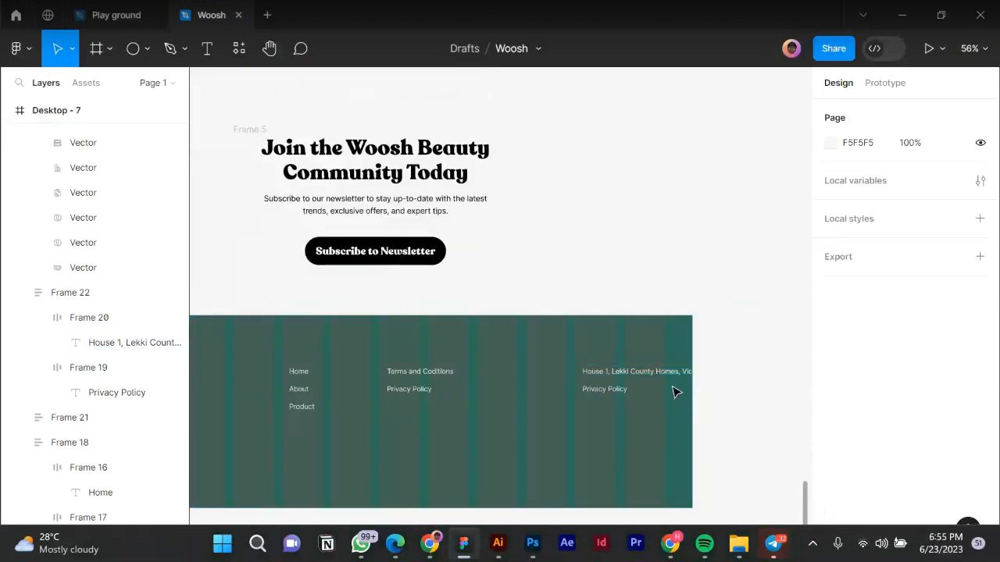
pyautogui.click(646, 377)
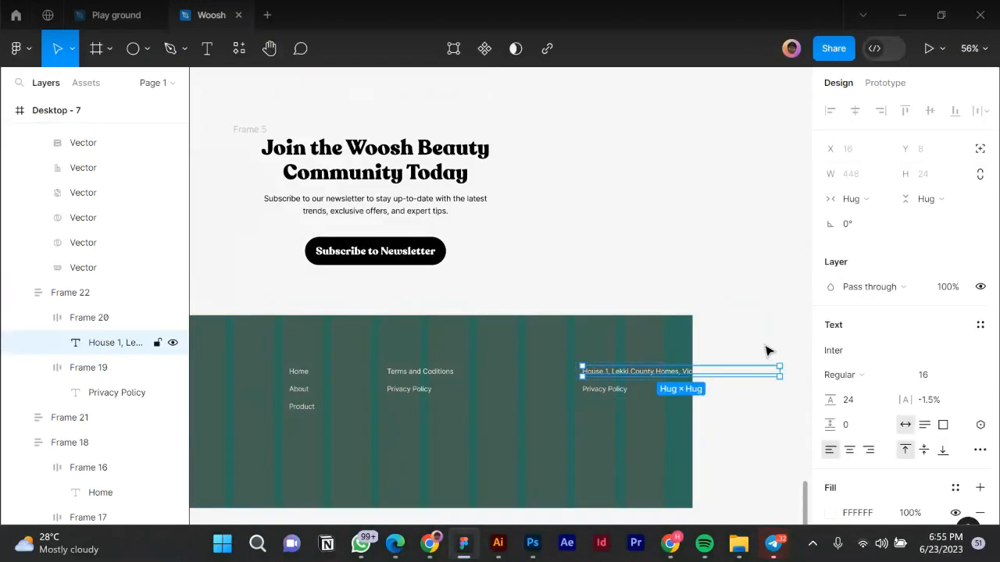
pyautogui.click(865, 201)
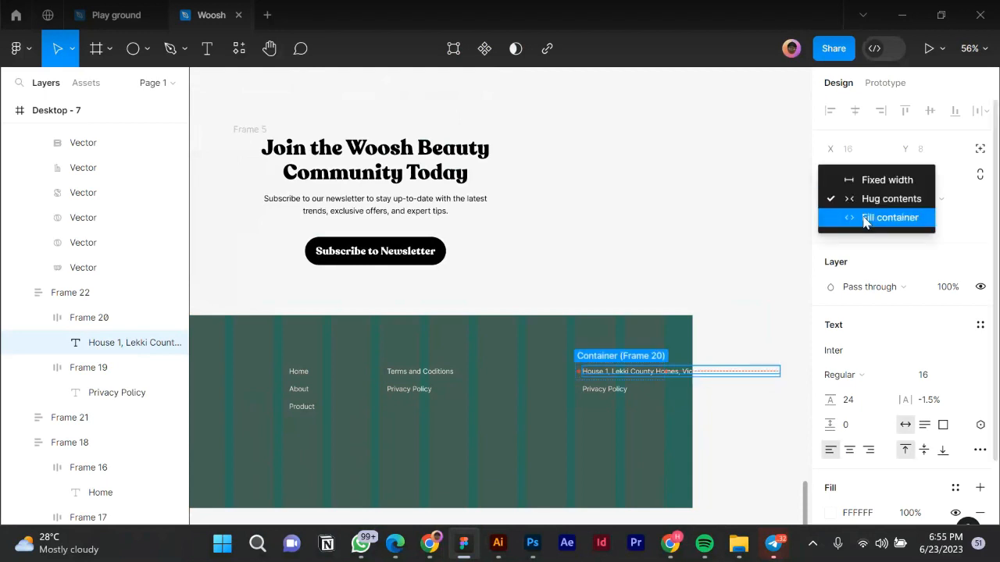
pyautogui.click(889, 218)
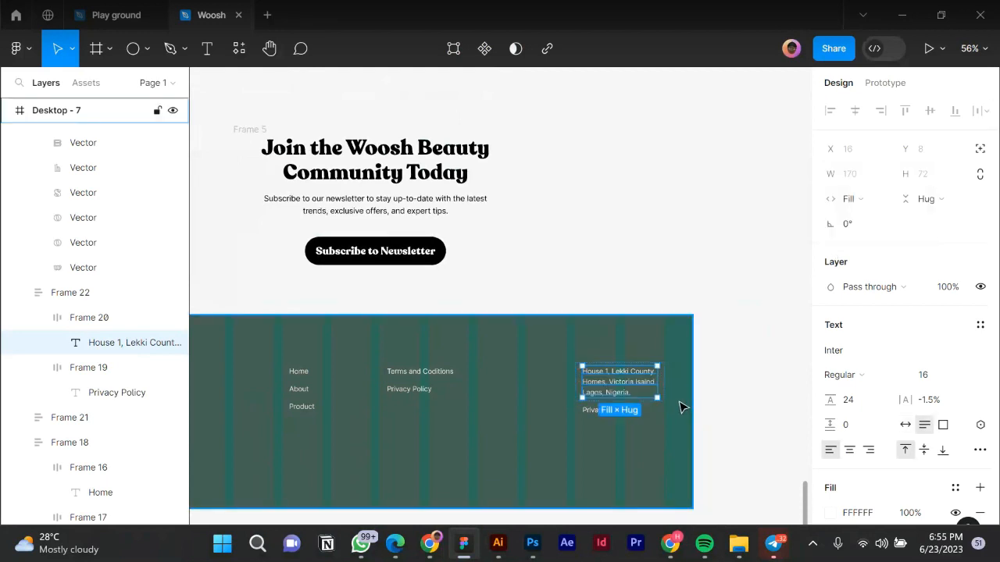
pyautogui.scroll(3, 678, 405)
pyautogui.scroll(1, 583, 420)
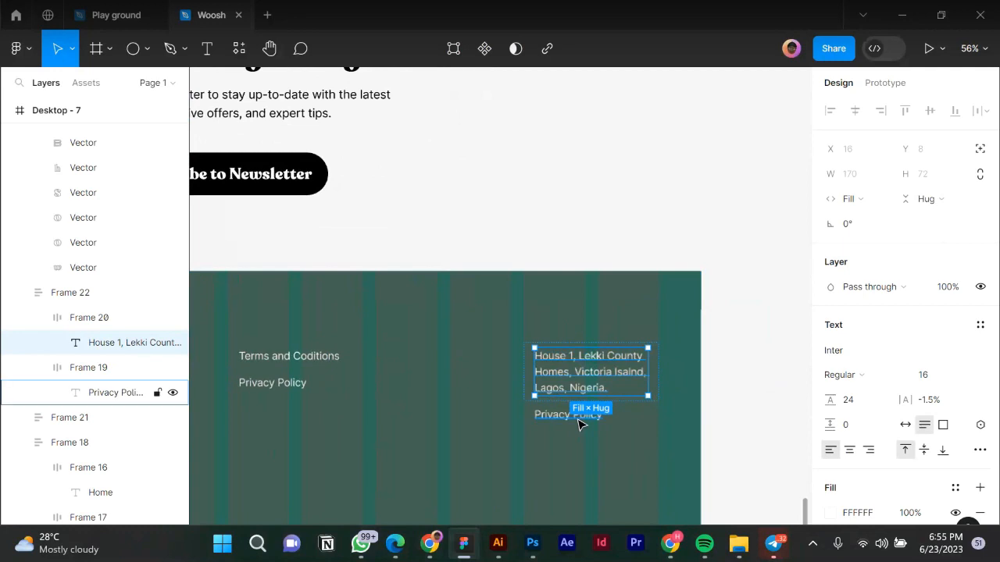
pyautogui.scroll(2, 573, 418)
pyautogui.click(575, 420)
# Overwrite the Privacy Policy text in the third column with the phone number, removing an extra digit.
pyautogui.doubleClick(573, 418)
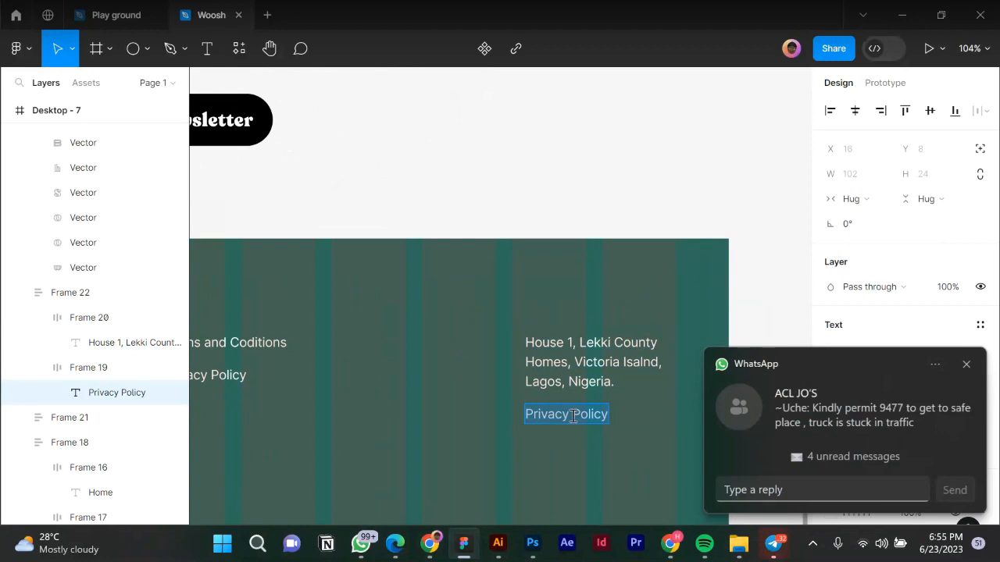
pyautogui.click(966, 364)
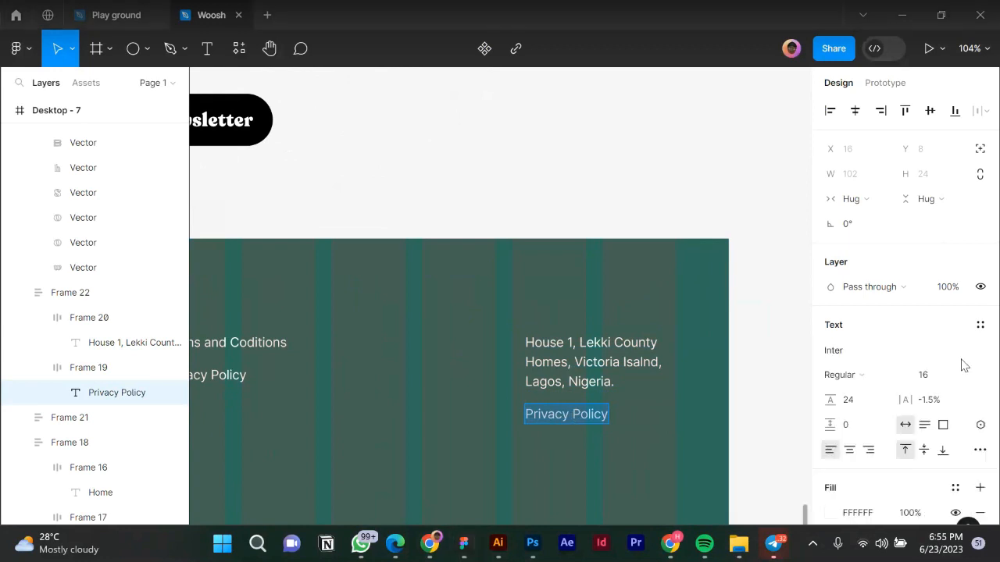
pyautogui.press('BackSpace')
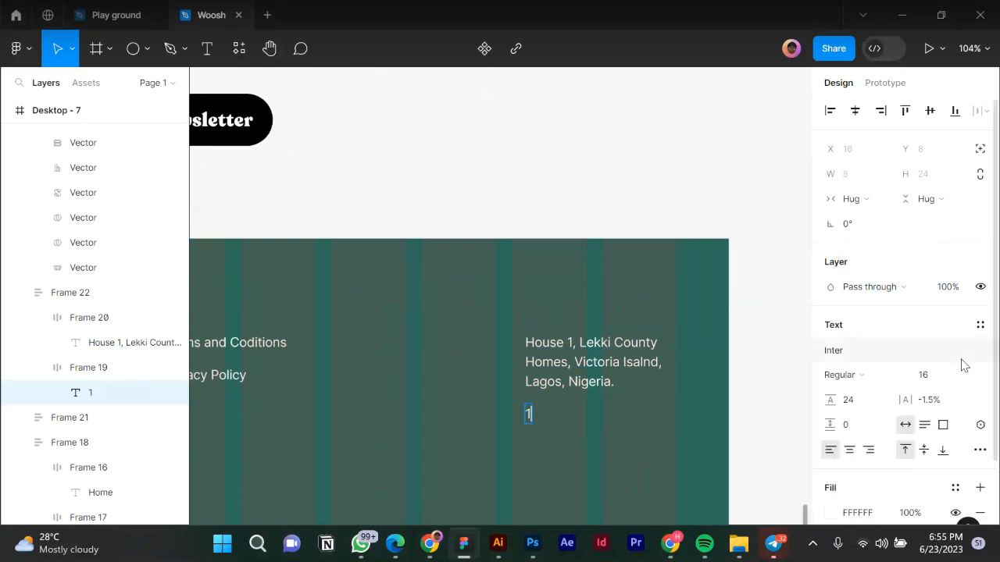
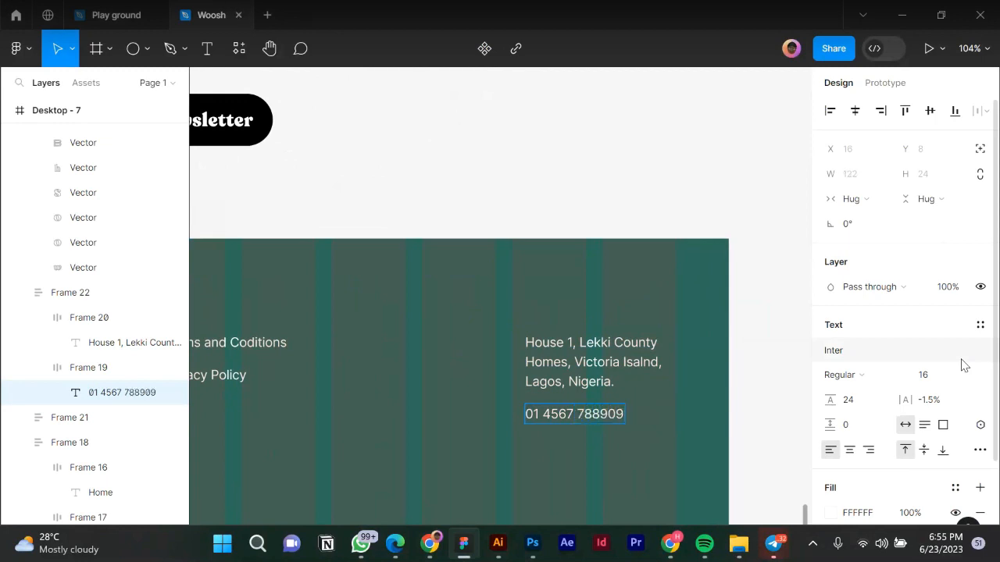
pyautogui.press('Escape')
pyautogui.scroll(-3, 734, 250)
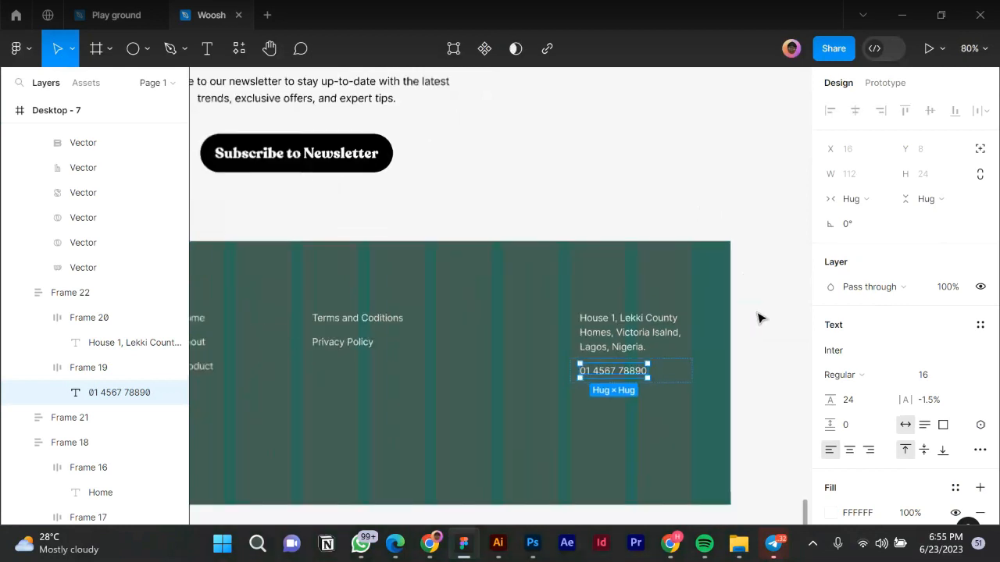
pyautogui.scroll(-5, 753, 331)
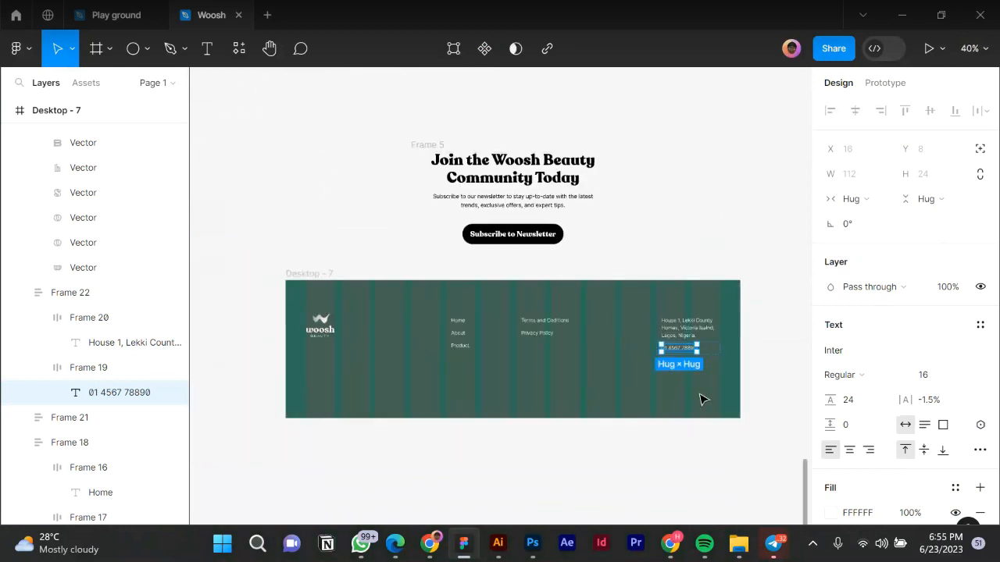
pyautogui.click(503, 343)
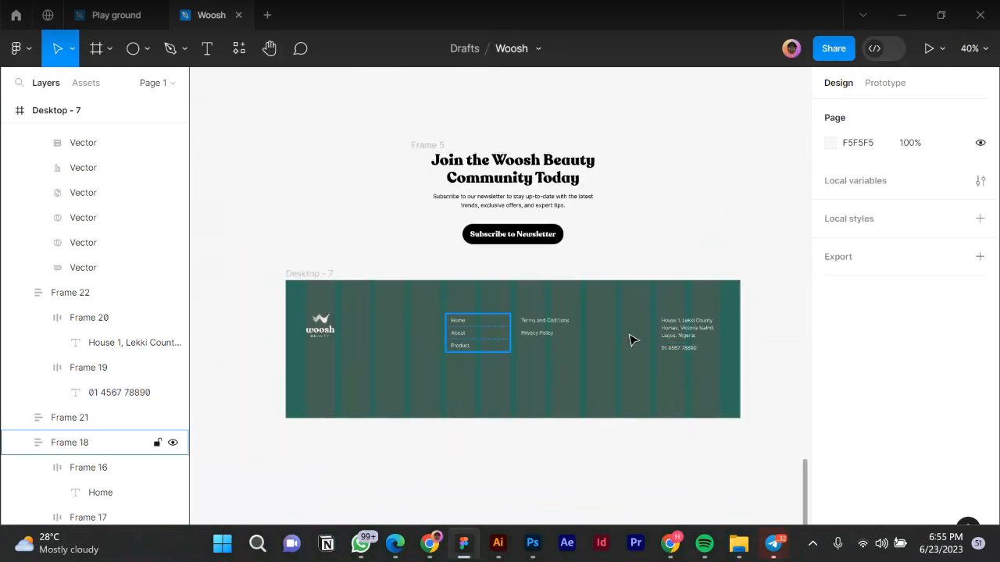
# Select the logo, link columns and address together and move them up to Y 60.
pyautogui.click(708, 322)
pyautogui.moveTo(753, 311); pyautogui.dragTo(269, 364)
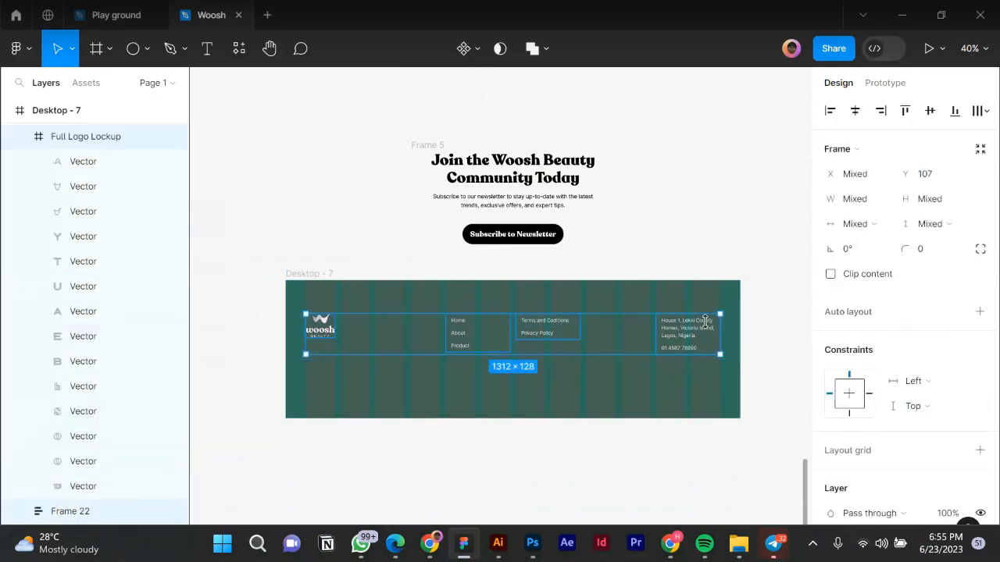
pyautogui.moveTo(692, 323); pyautogui.dragTo(692, 320)
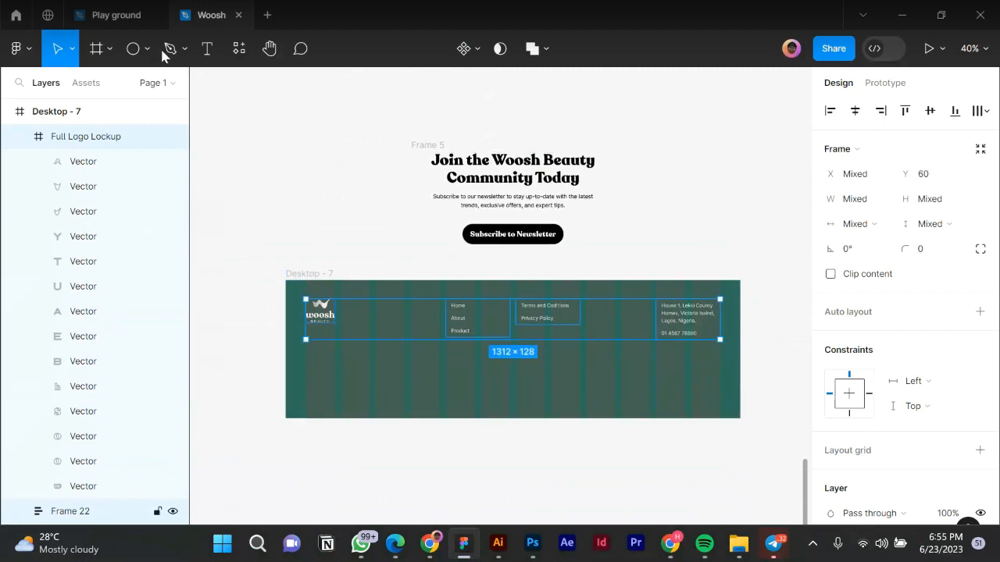
pyautogui.click(134, 49)
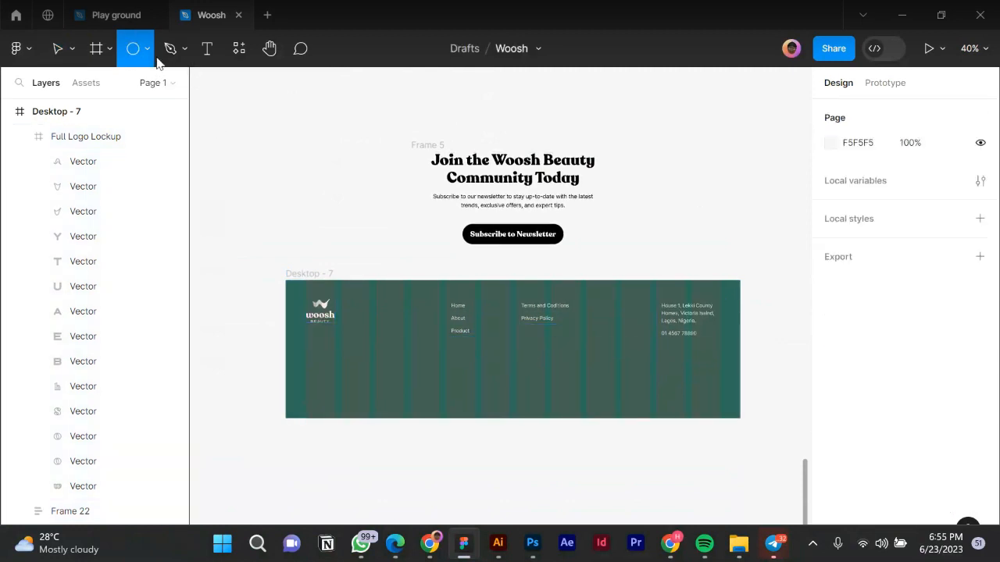
# Draw a horizontal line across the footer with the Line tool.
pyautogui.click(146, 63)
pyautogui.click(149, 62)
pyautogui.click(146, 50)
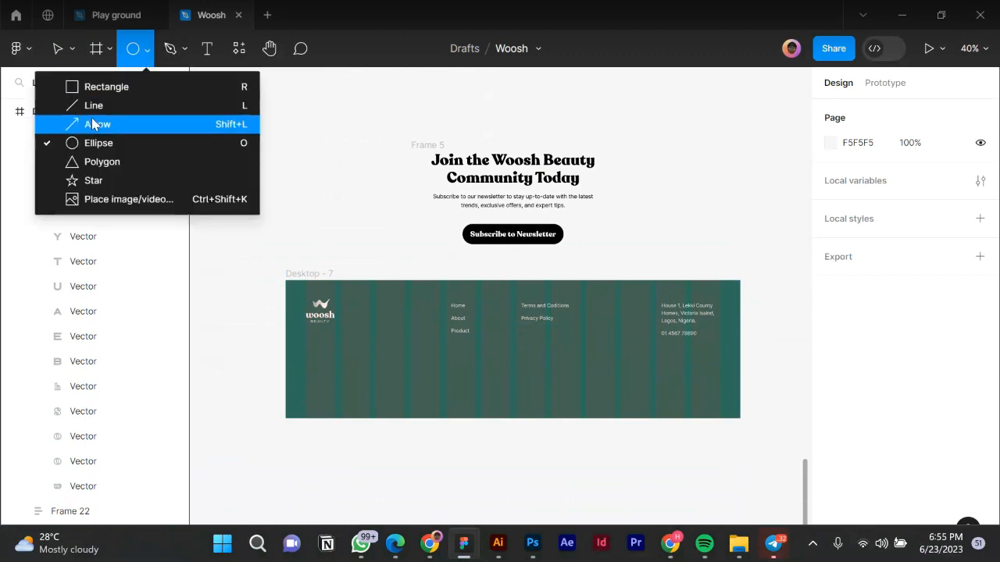
pyautogui.click(100, 110)
pyautogui.moveTo(305, 374); pyautogui.dragTo(720, 364)
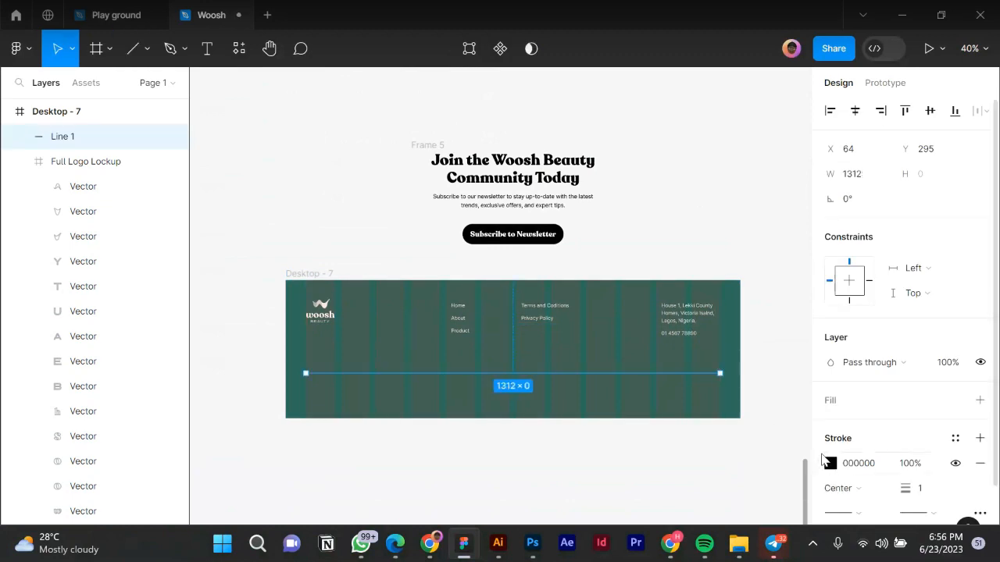
# Make the divider's stroke white FFFFFF and move it up to Y 253.
pyautogui.click(828, 463)
pyautogui.write('ffffff')
pyautogui.press('Return')
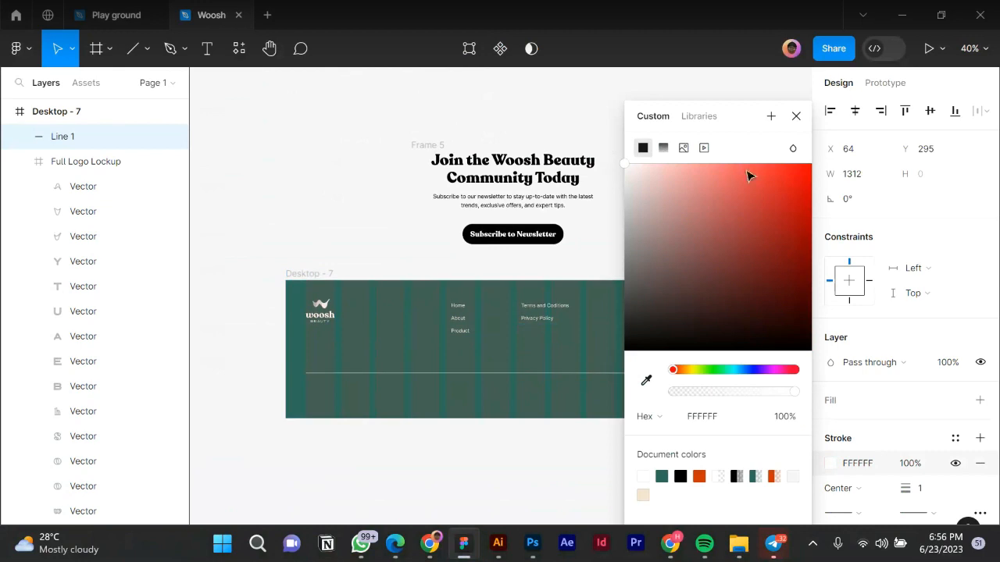
pyautogui.click(796, 116)
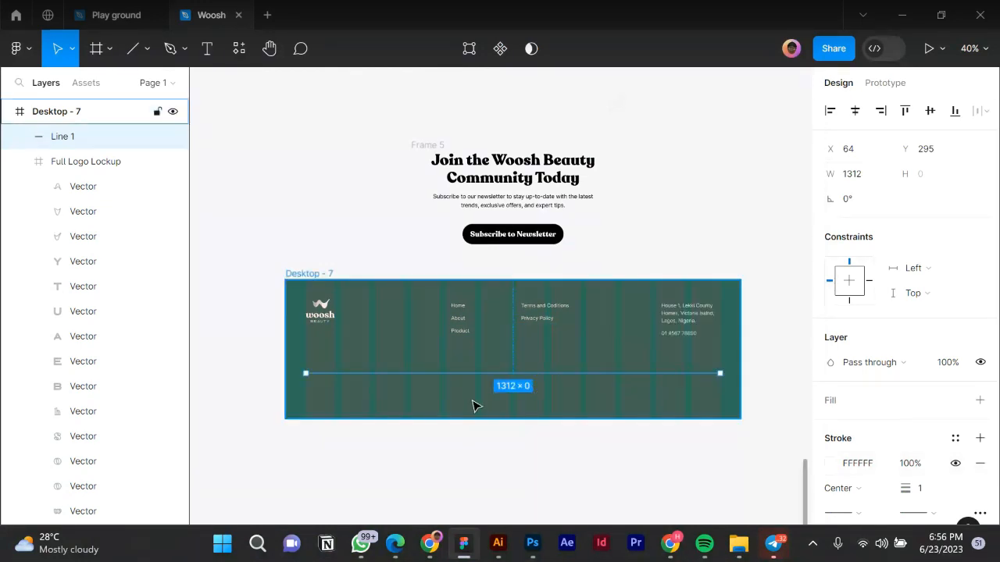
pyautogui.scroll(2, 558, 370)
pyautogui.moveTo(556, 368); pyautogui.dragTo(557, 357)
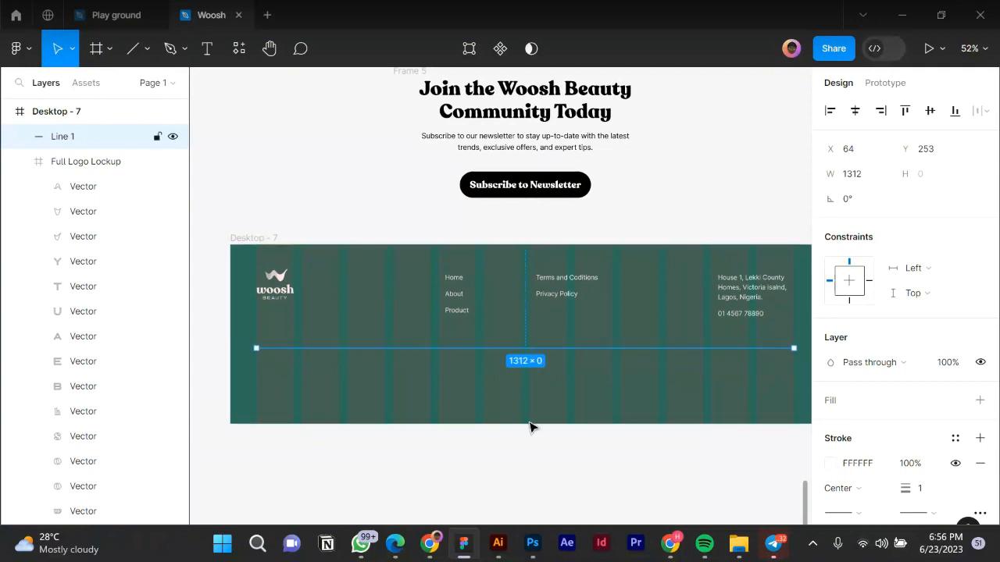
pyautogui.press('Escape')
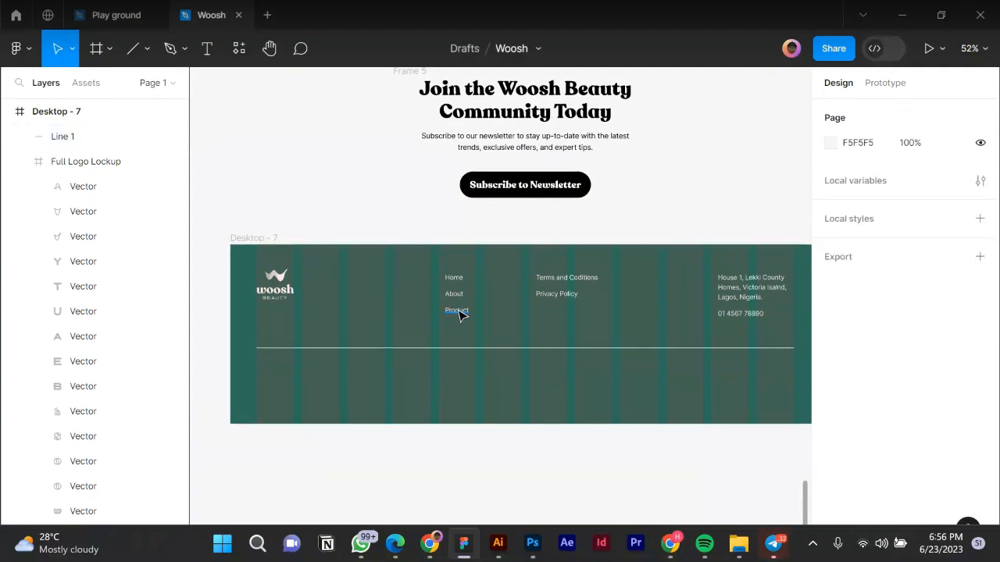
# Alt-drag a copy of the Product label below the white divider and view it in Figma Mirror.
pyautogui.click(459, 314)
pyautogui.moveTo(459, 314); pyautogui.dragTo(502, 374)
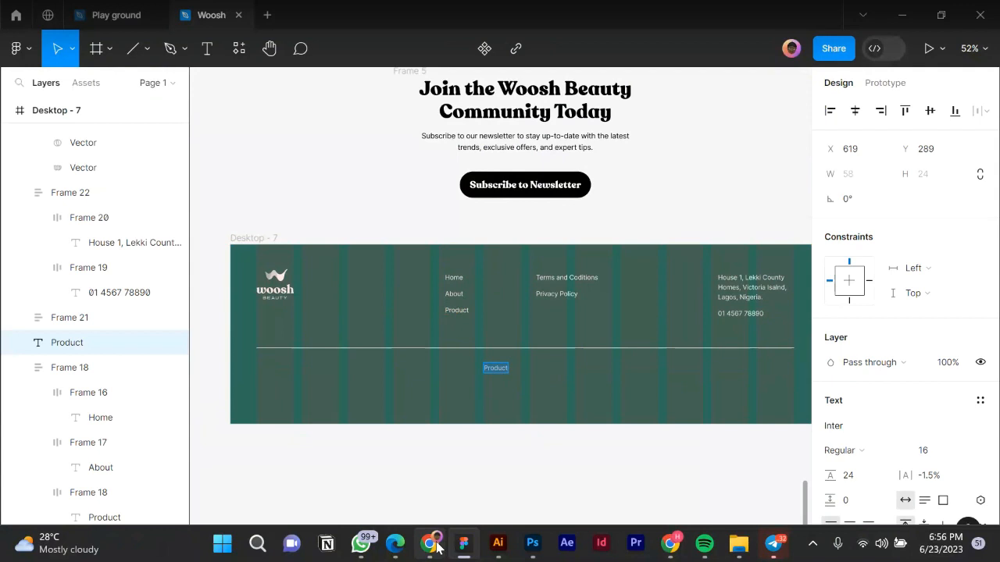
pyautogui.moveTo(437, 547)
pyautogui.click(428, 465)
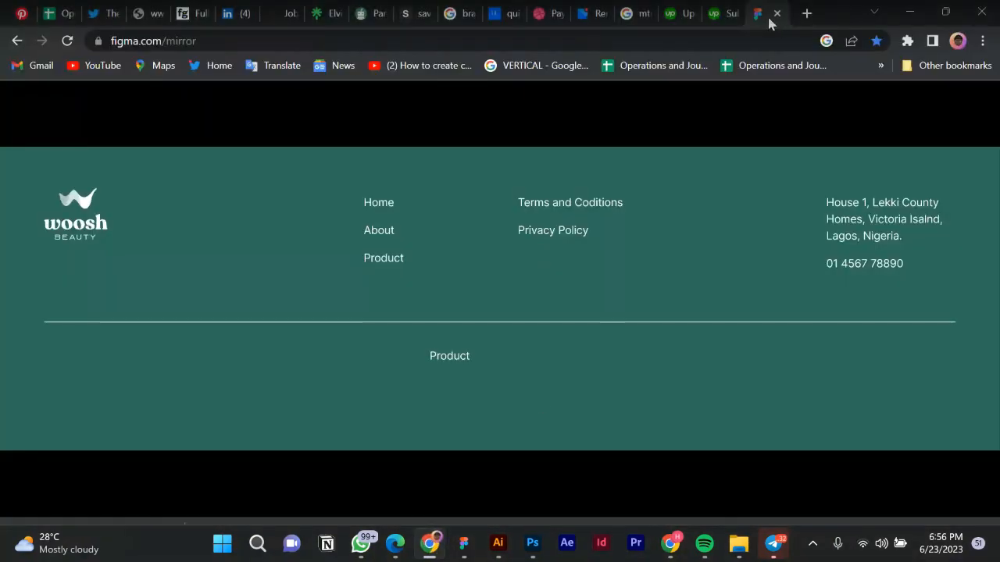
pyautogui.click(632, 16)
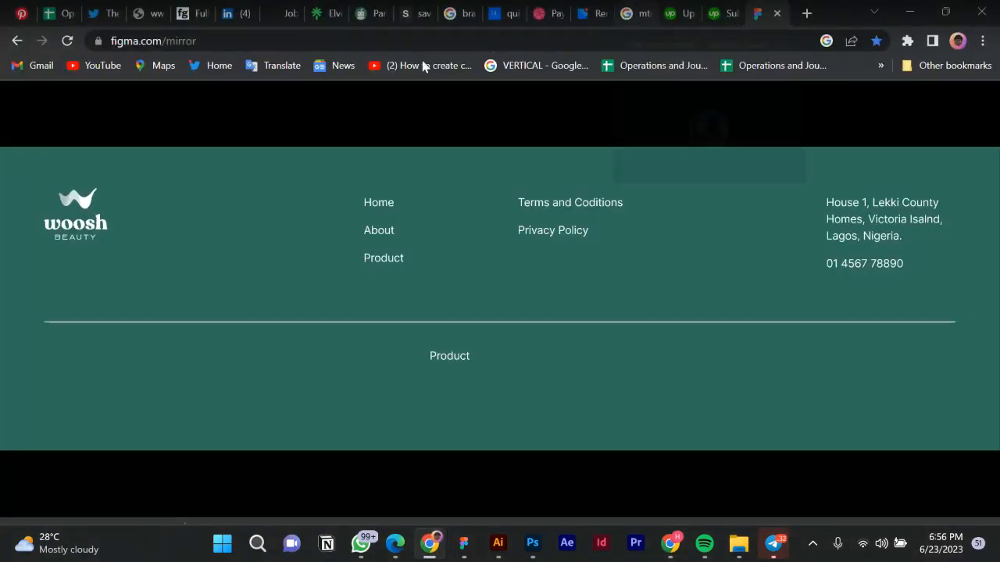
# Search Google for 'copyright symbol'.
pyautogui.click(267, 41)
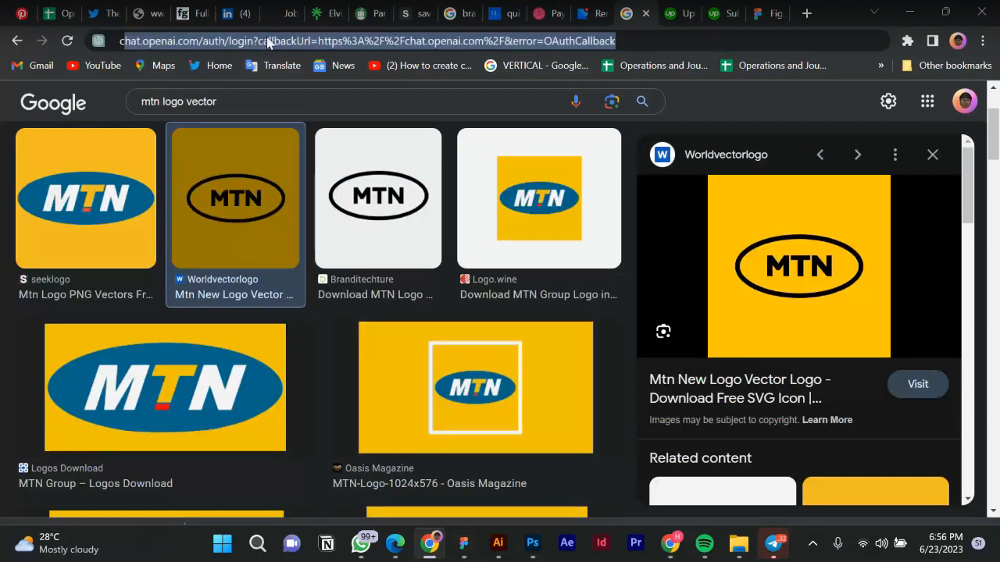
pyautogui.write('copy')
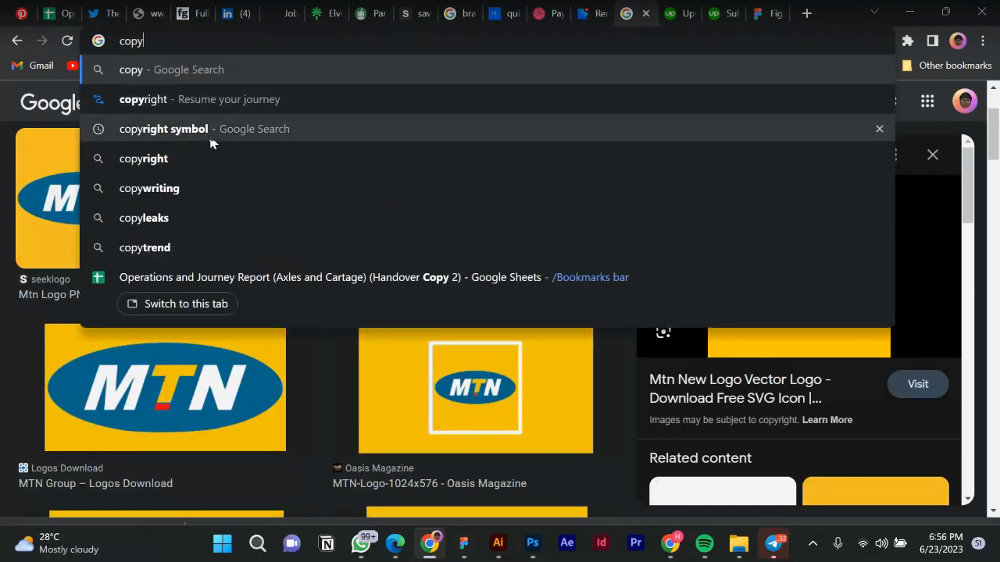
pyautogui.click(209, 139)
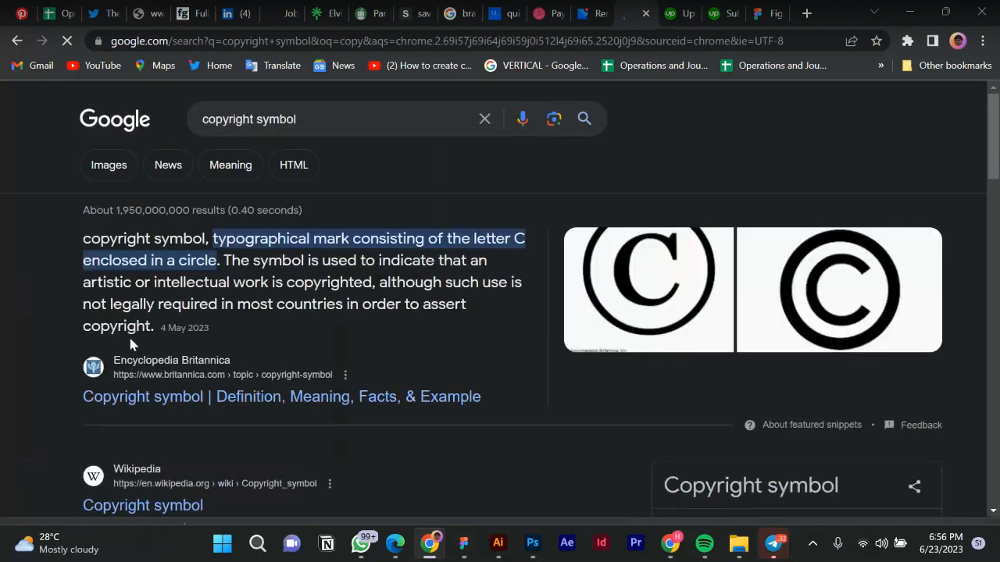
# Copy the © character from the HubSpot result snippet.
pyautogui.scroll(-4, 168, 330)
pyautogui.scroll(-4, 169, 331)
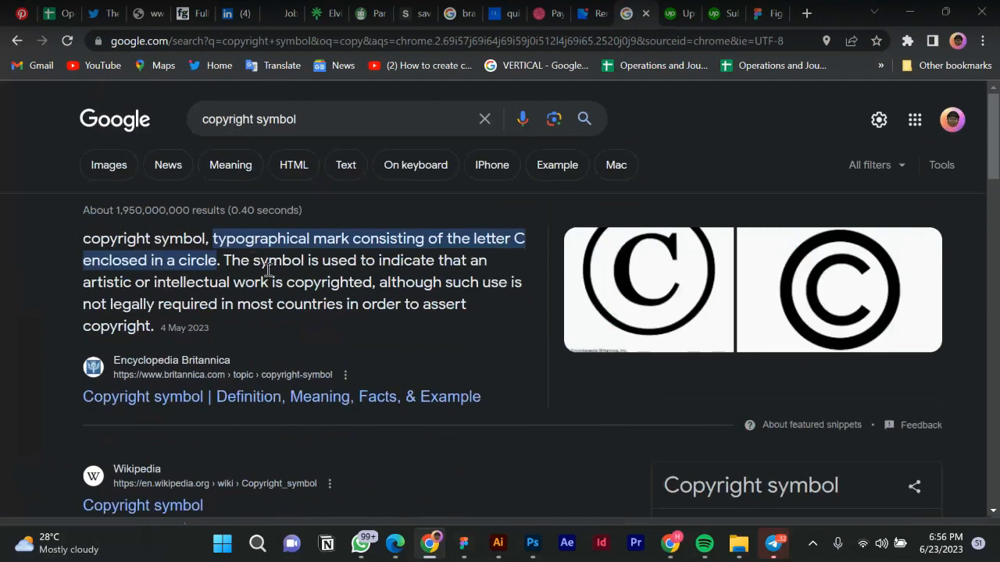
pyautogui.scroll(-2, 268, 270)
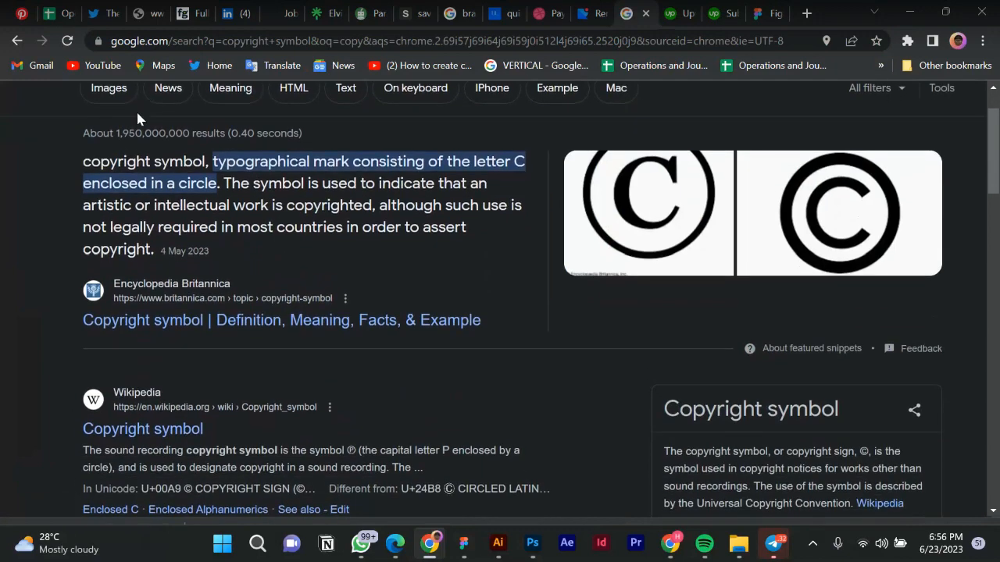
pyautogui.scroll(1, 167, 138)
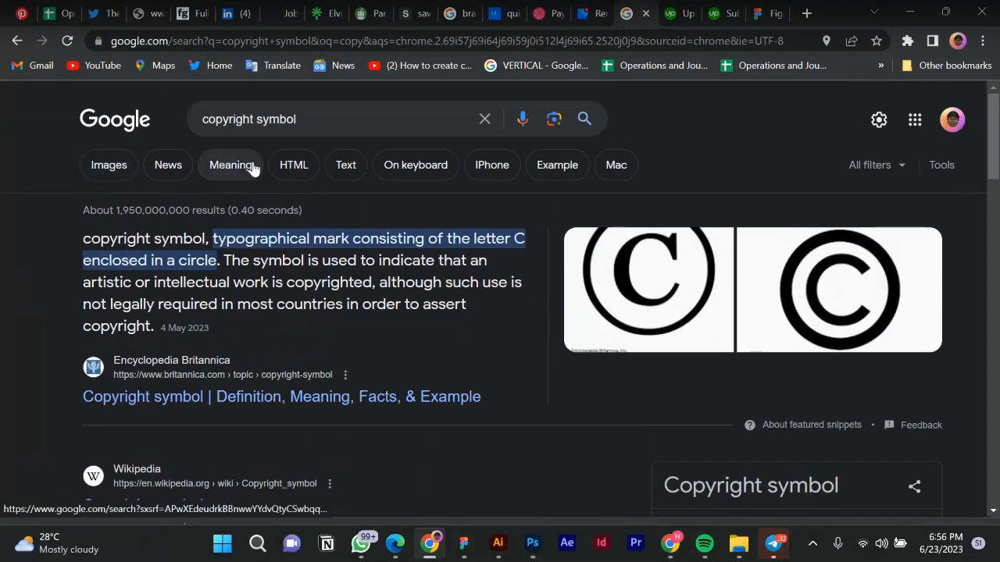
pyautogui.scroll(-6, 266, 240)
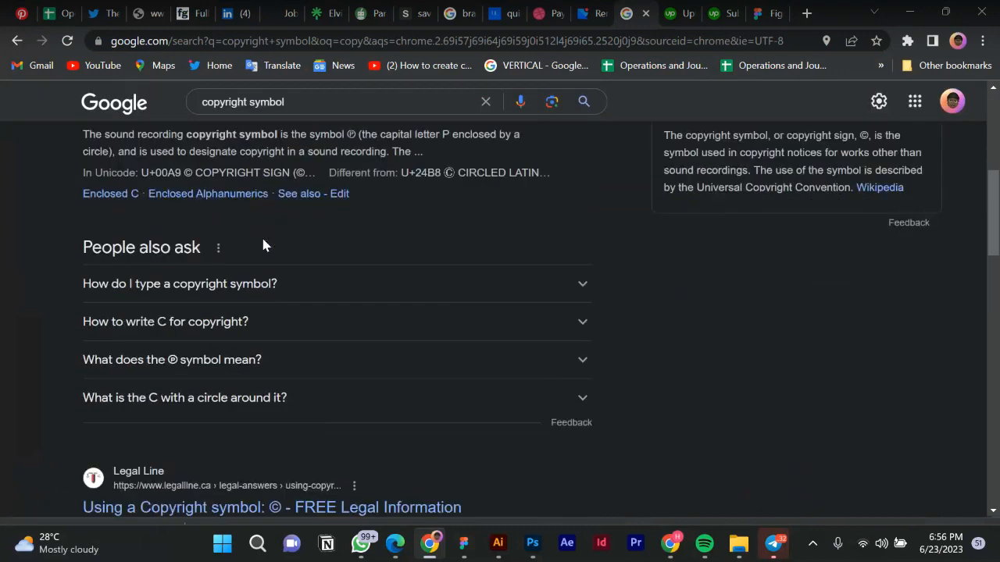
pyautogui.scroll(-2, 266, 273)
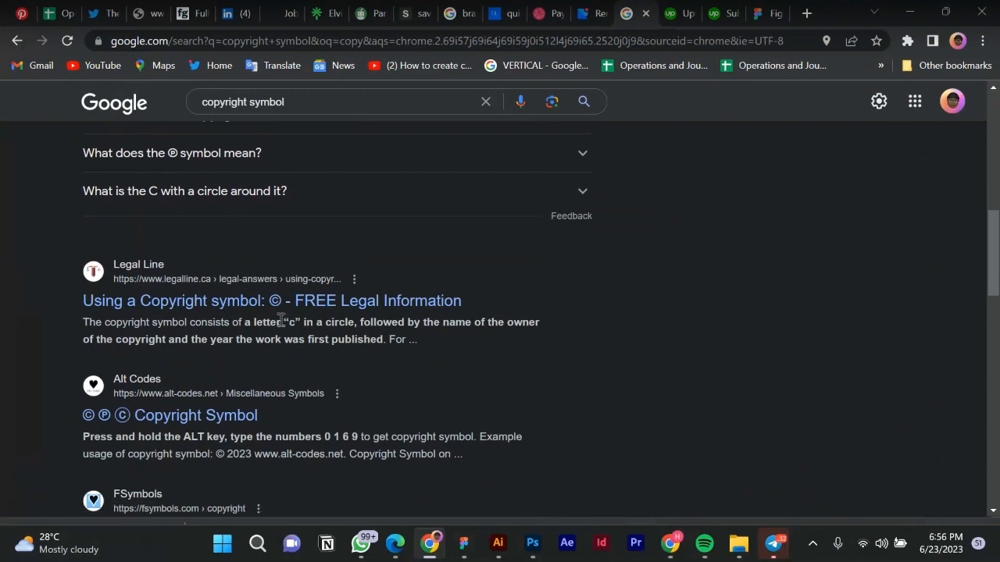
pyautogui.scroll(-4, 279, 317)
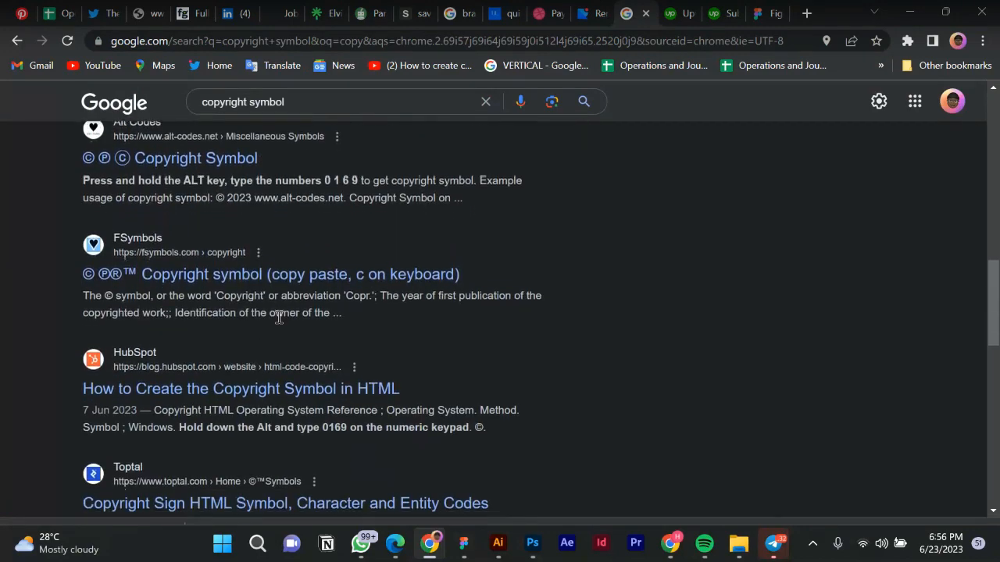
pyautogui.scroll(-2, 278, 316)
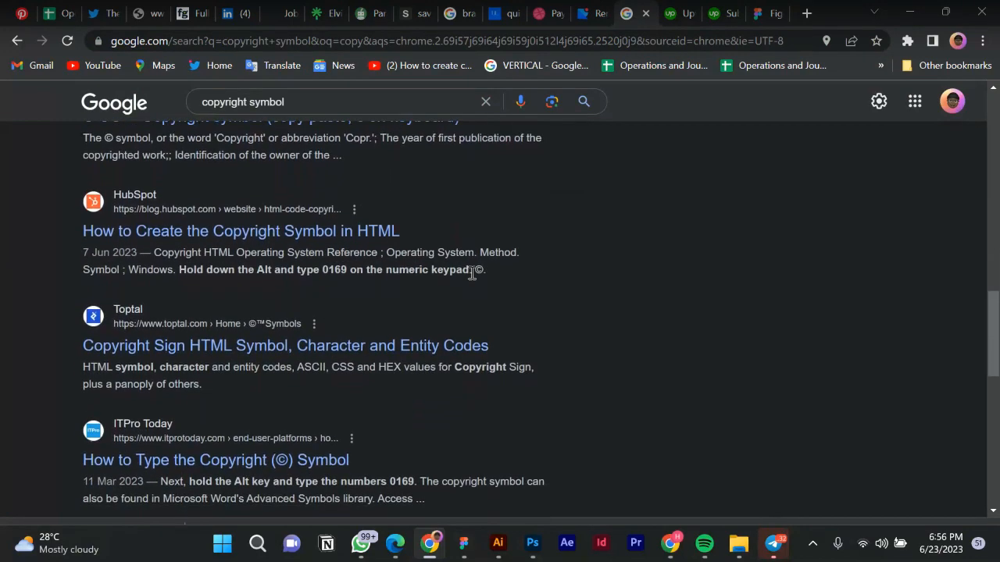
pyautogui.moveTo(477, 272); pyautogui.dragTo(484, 272)
pyautogui.hotkey('ctrl', 'c')
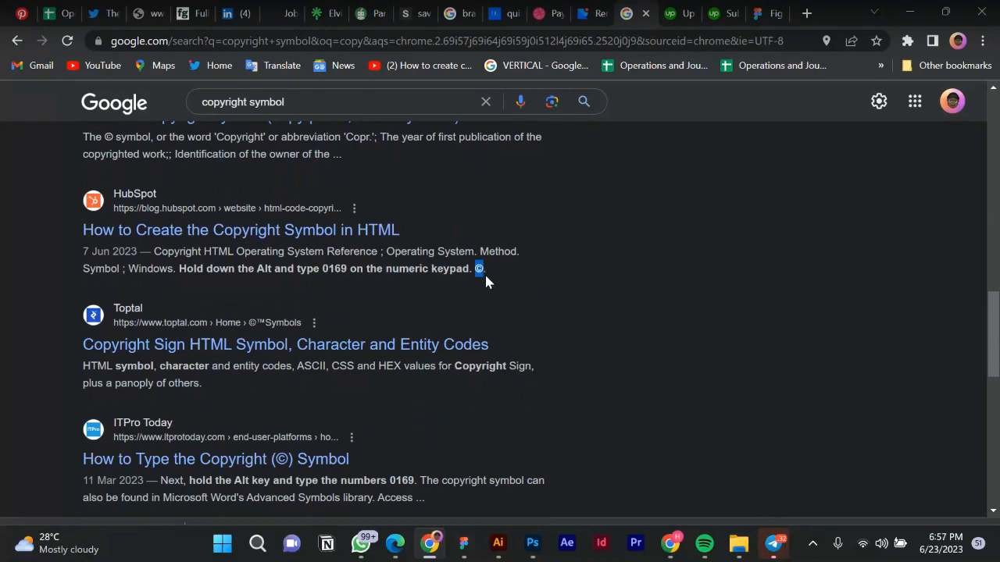
pyautogui.click(463, 543)
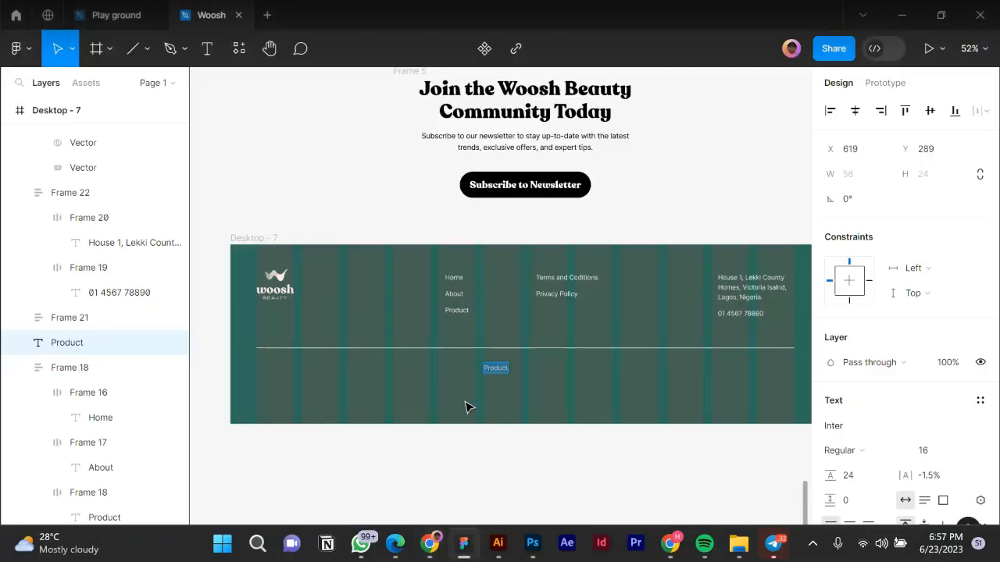
# Paste © over the copied Product label and type 'dsgn2geda 2023' after it.
pyautogui.hotkey('ctrl', 'v')
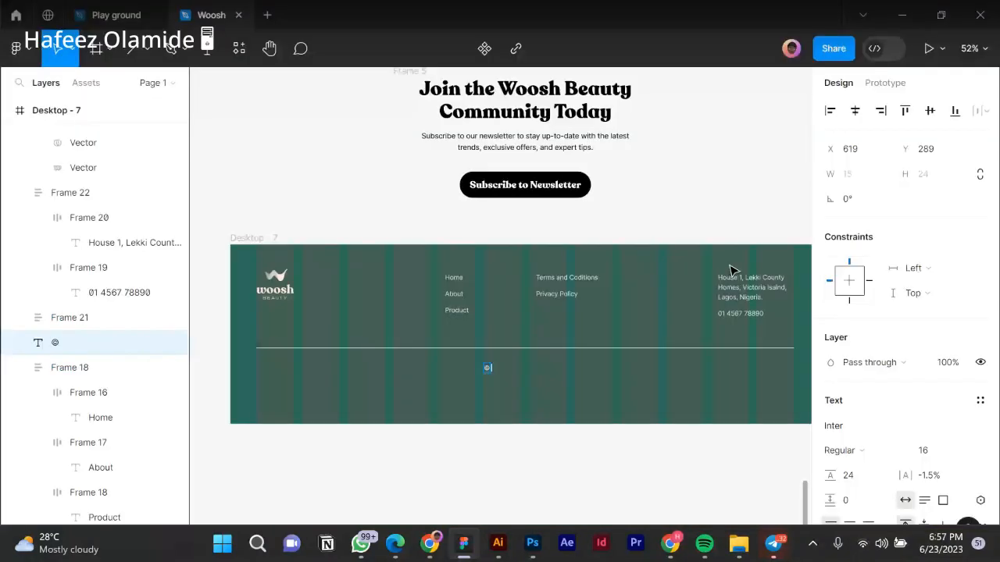
pyautogui.write('d')
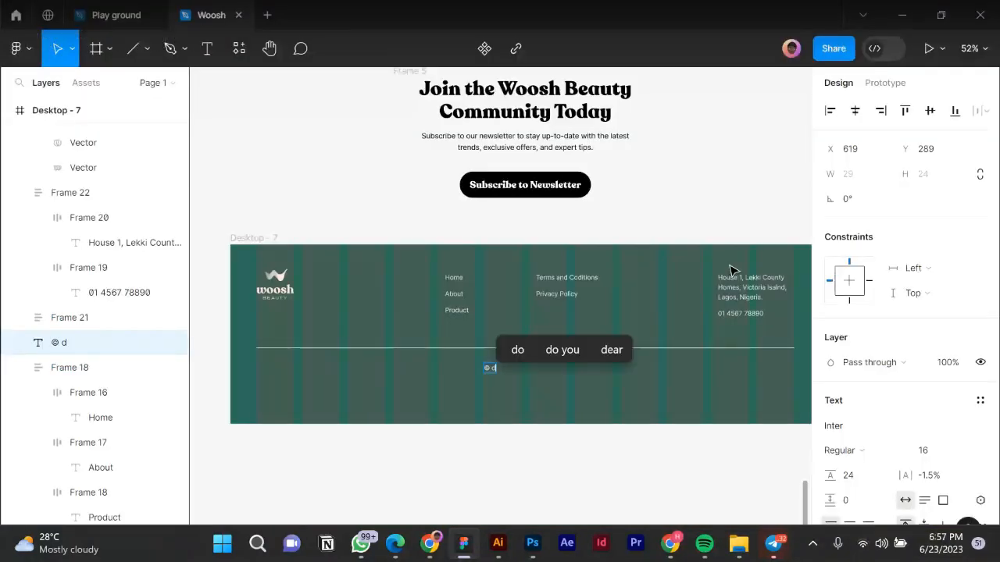
pyautogui.write('sg')
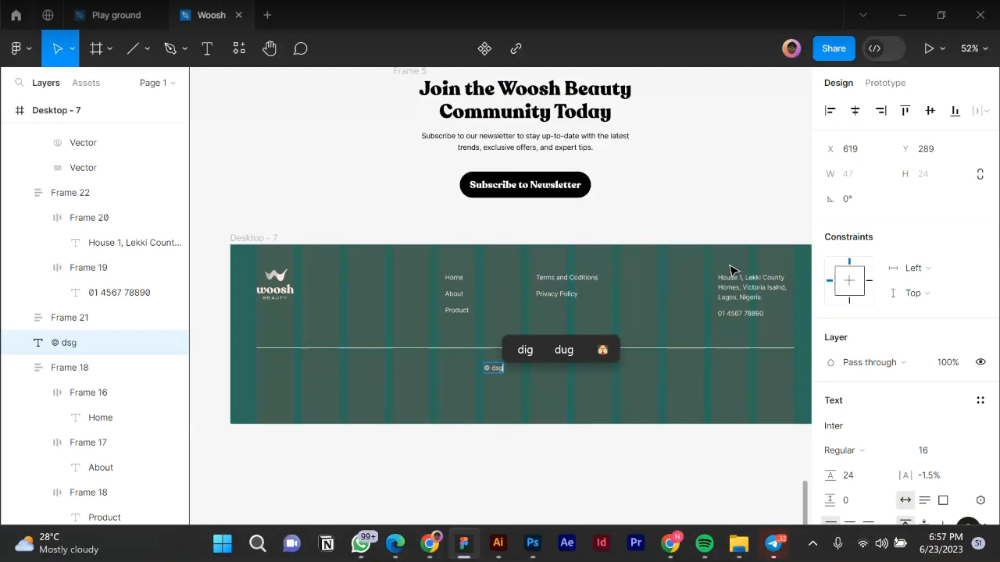
pyautogui.write('n2geda')
pyautogui.write('2023')
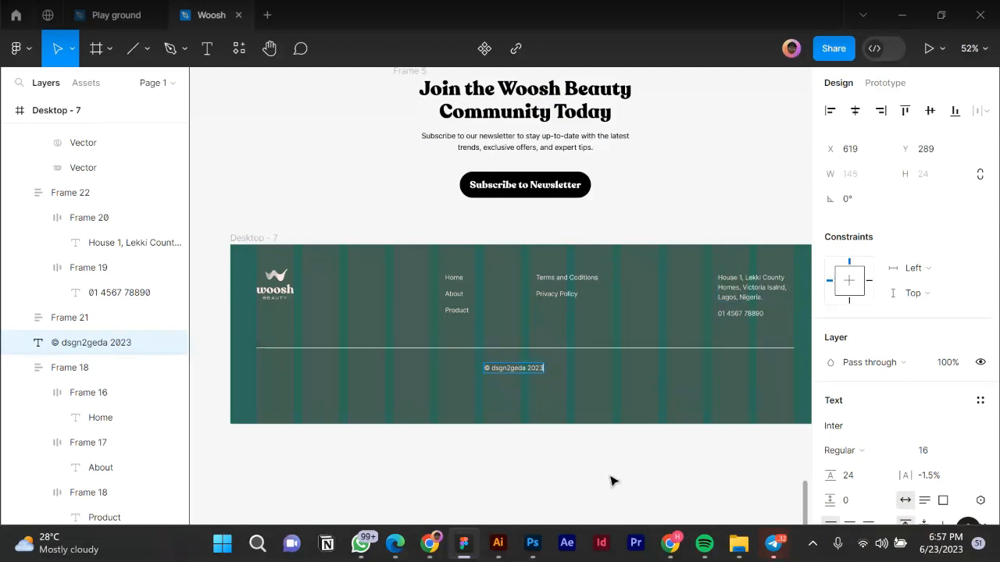
pyautogui.press('Escape')
pyautogui.scroll(3, 651, 460)
pyautogui.scroll(-2, 397, 341)
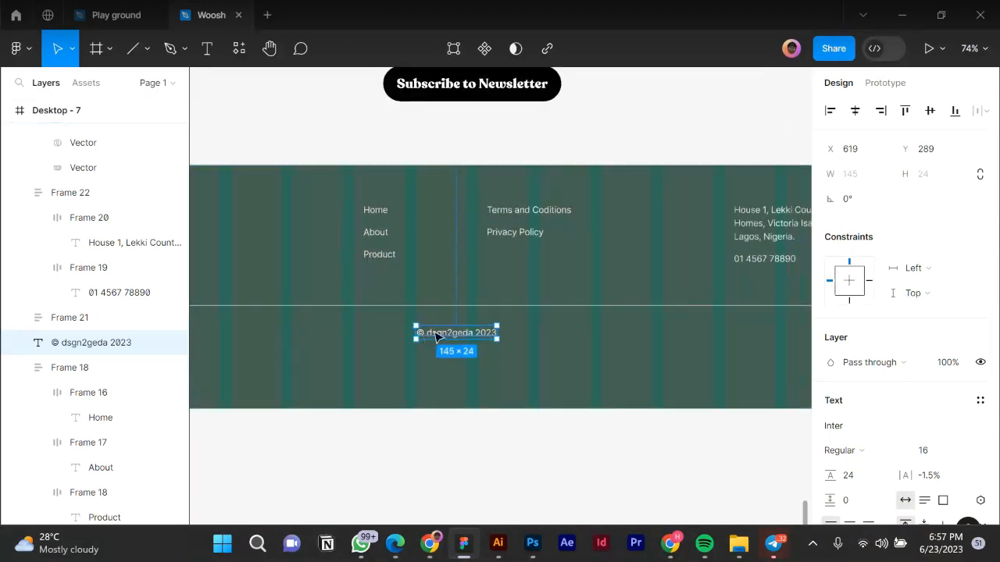
# Move © dsgn2geda 2023 to the footer's right edge, 8 below the divider line.
pyautogui.moveTo(439, 335); pyautogui.dragTo(742, 335)
pyautogui.scroll(10, 795, 352)
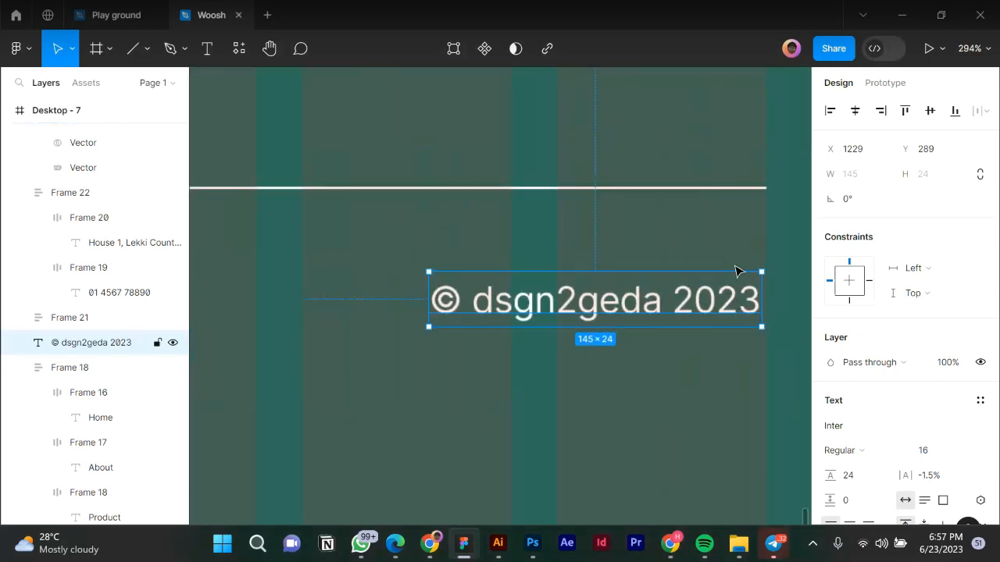
pyautogui.hotkey('shift', 'Up')
pyautogui.hotkey('shift', 'Up')
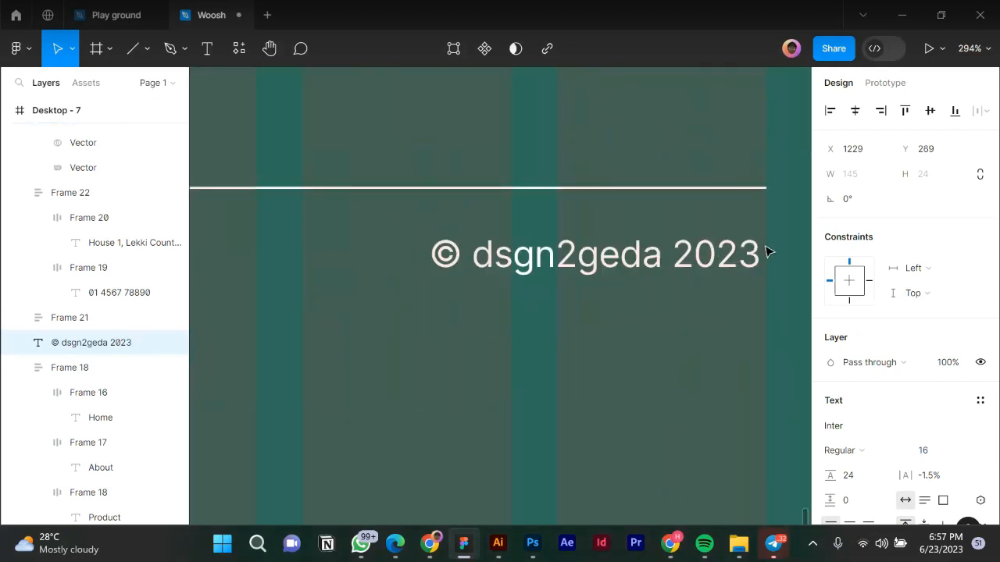
pyautogui.scroll(2, 732, 262)
pyautogui.scroll(3, 734, 261)
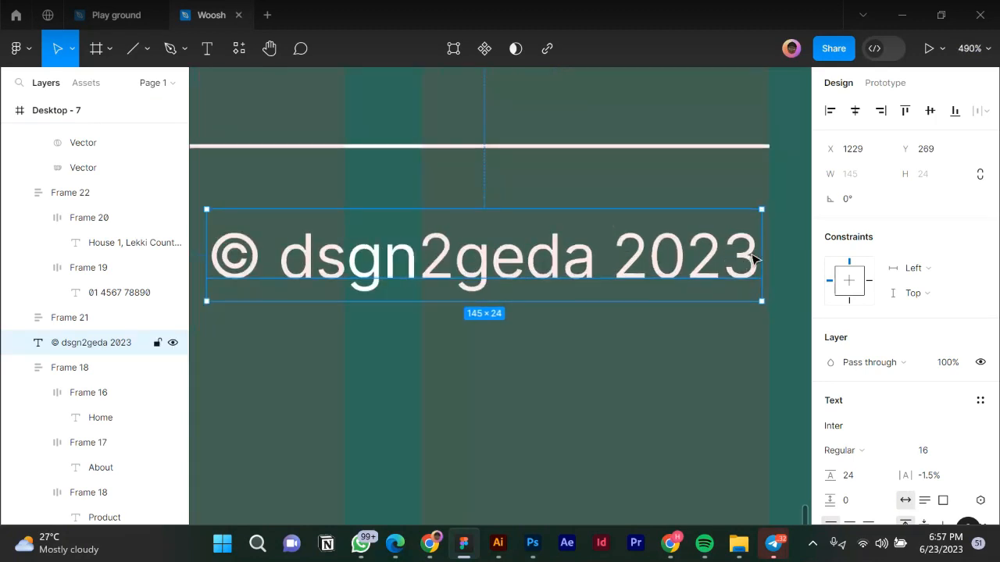
pyautogui.moveTo(757, 260)
pyautogui.mouseDown()
pyautogui.moveTo(765, 265)
pyautogui.moveTo(756, 264)
pyautogui.mouseUp()
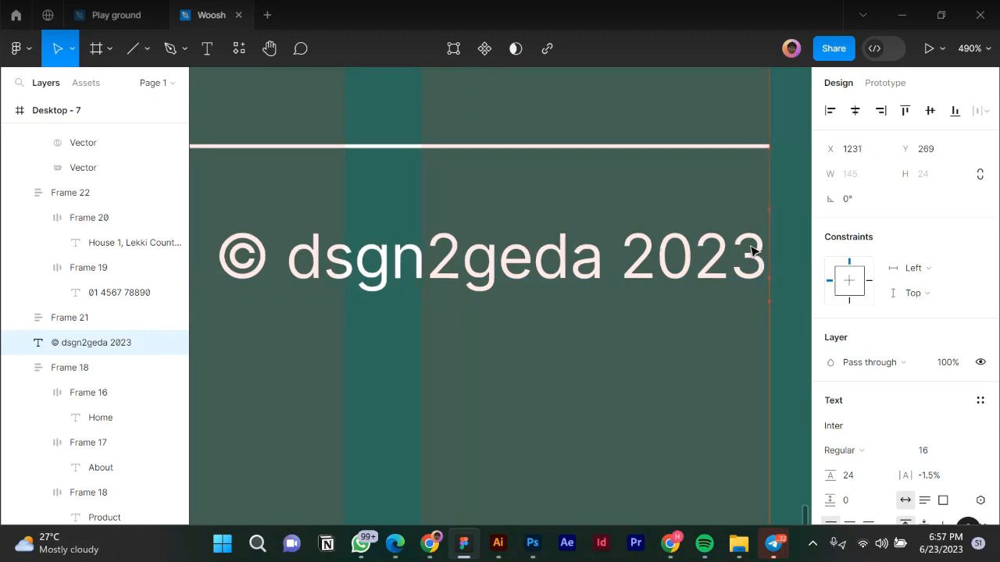
pyautogui.keyDown('shift'); pyautogui.click(711, 146); pyautogui.keyUp('shift')
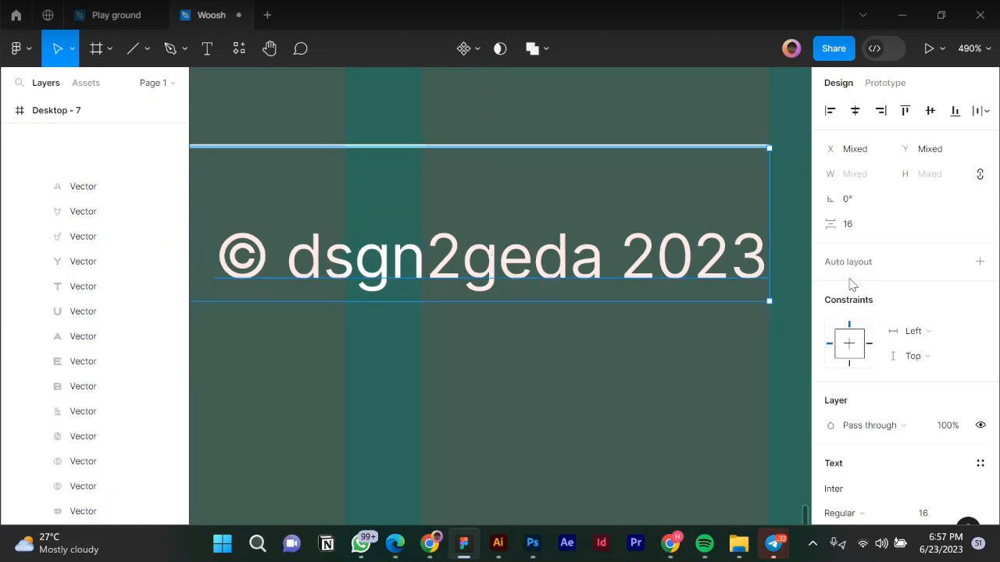
pyautogui.click(849, 227)
pyautogui.write('8')
pyautogui.press('Return')
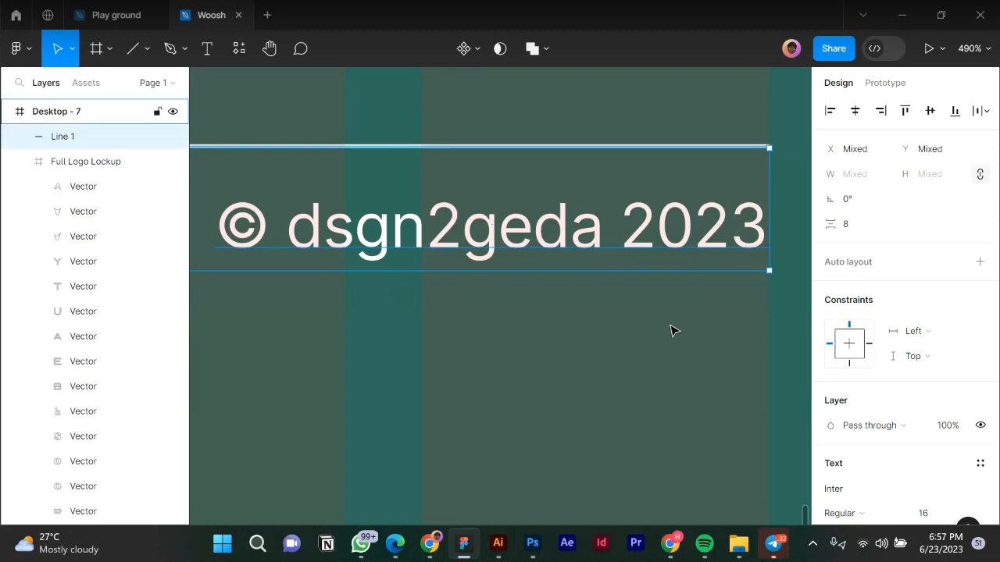
# Shorten the Desktop - 7 footer frame to 1440 × 311.
pyautogui.keyDown('ctrl'); pyautogui.scroll(-3, 675, 321); pyautogui.keyUp('ctrl')
pyautogui.keyDown('ctrl'); pyautogui.scroll(-2, 675, 306); pyautogui.keyUp('ctrl')
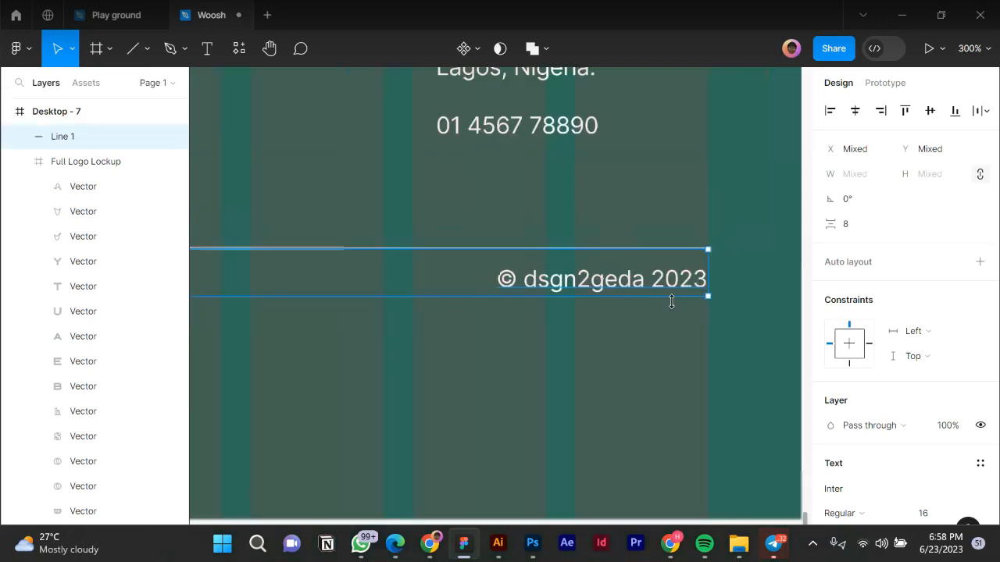
pyautogui.keyDown('ctrl'); pyautogui.scroll(-5, 674, 303); pyautogui.keyUp('ctrl')
pyautogui.keyDown('ctrl'); pyautogui.scroll(-2, 674, 300); pyautogui.keyUp('ctrl')
pyautogui.keyDown('ctrl'); pyautogui.scroll(3, 640, 312); pyautogui.keyUp('ctrl')
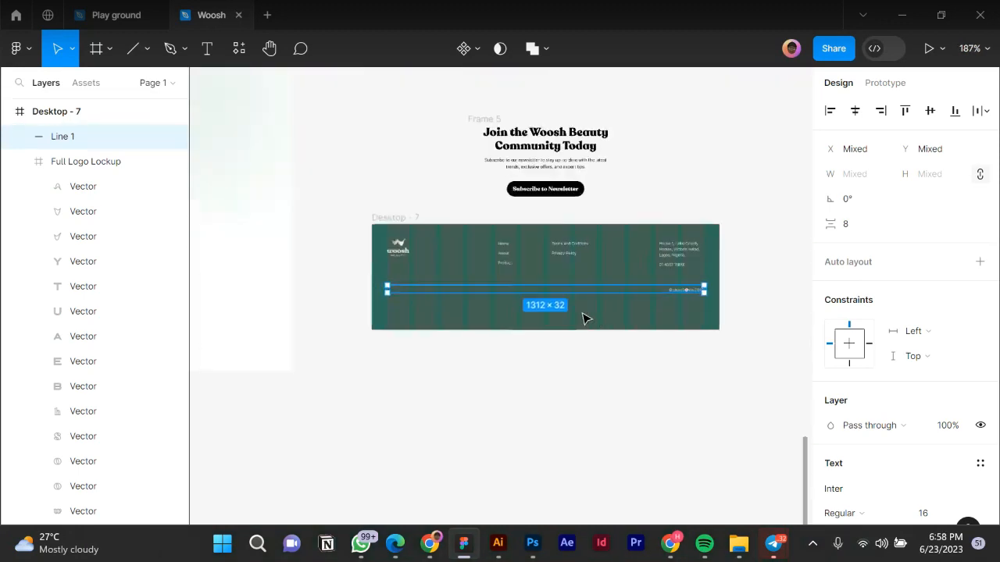
pyautogui.click(429, 303)
pyautogui.moveTo(429, 310); pyautogui.dragTo(433, 297)
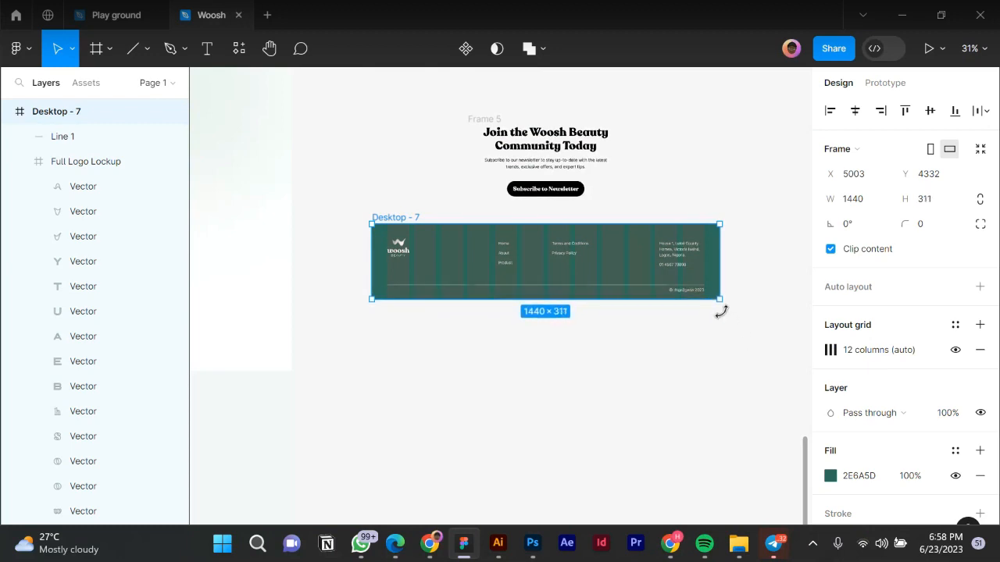
pyautogui.scroll(2, 717, 308)
pyautogui.scroll(10, 717, 308)
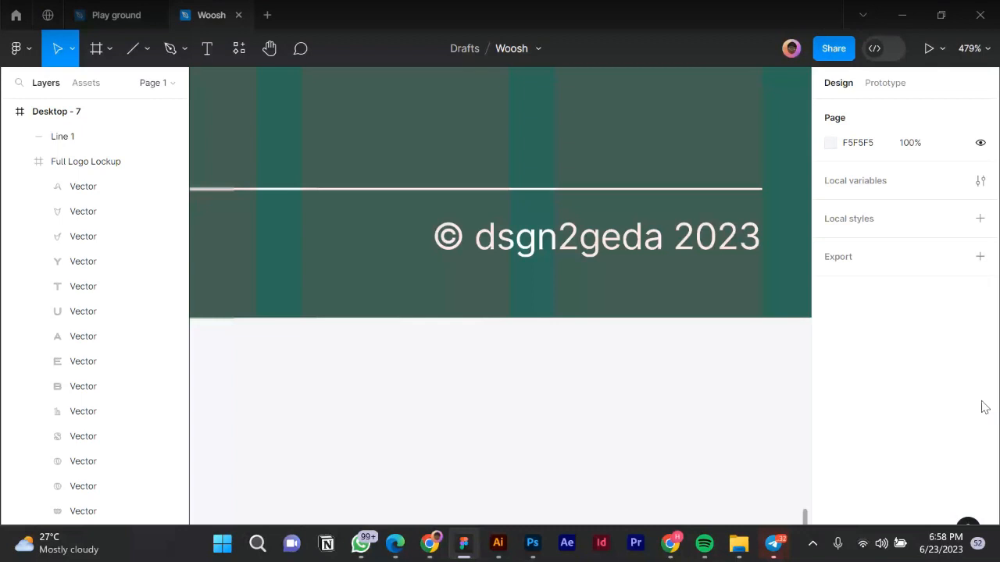
# Place the footer at the bottom of the homepage, centered and flush with the section above.
pyautogui.scroll(-10, 669, 333)
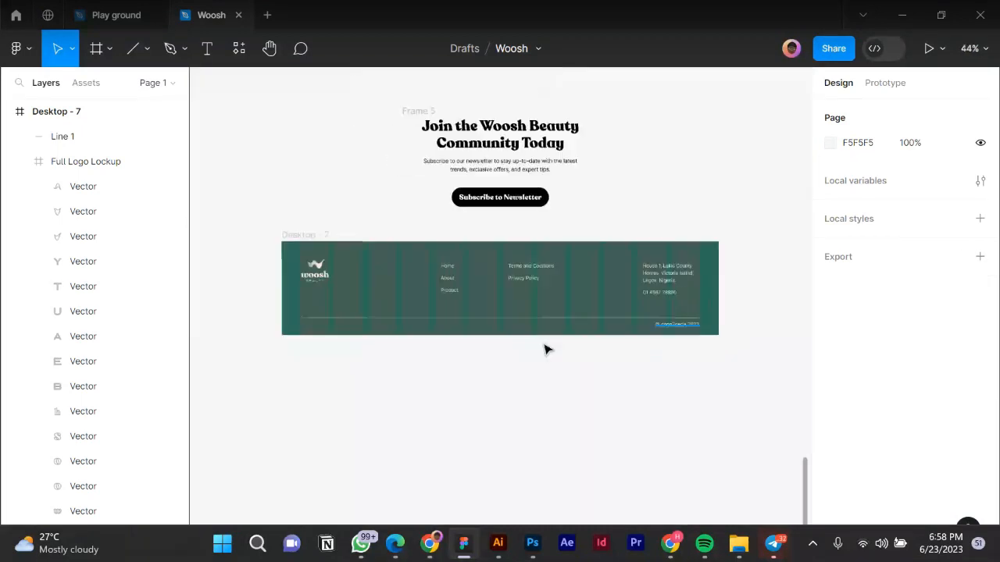
pyautogui.scroll(-3, 600, 372)
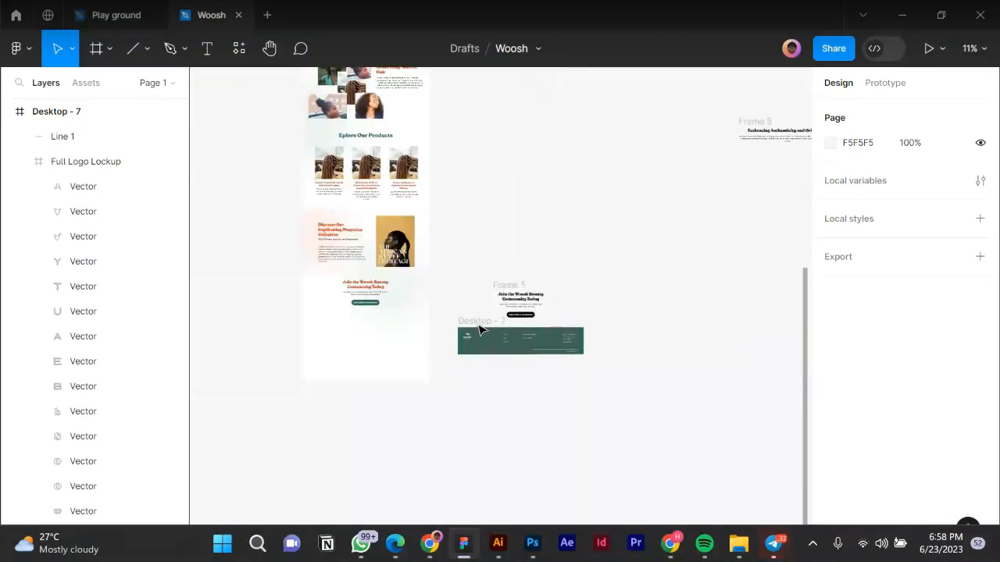
pyautogui.moveTo(495, 339); pyautogui.dragTo(371, 330)
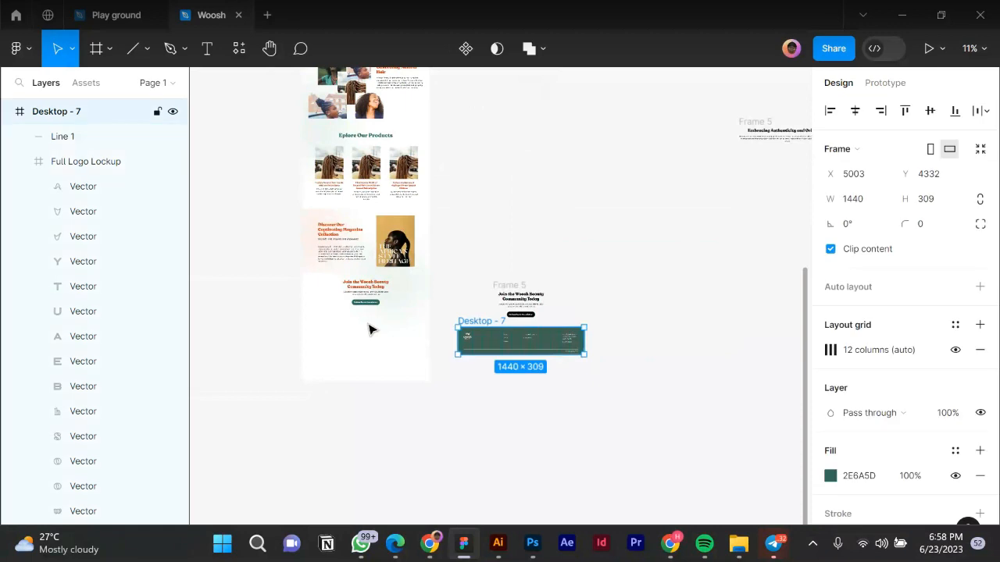
pyautogui.click(855, 110)
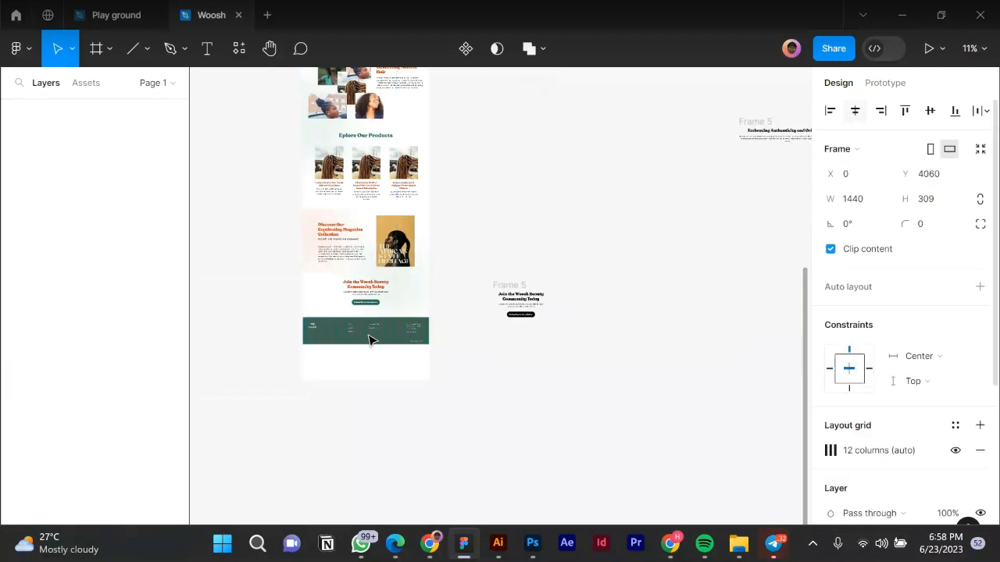
pyautogui.scroll(3, 369, 339)
pyautogui.moveTo(370, 334); pyautogui.dragTo(369, 318)
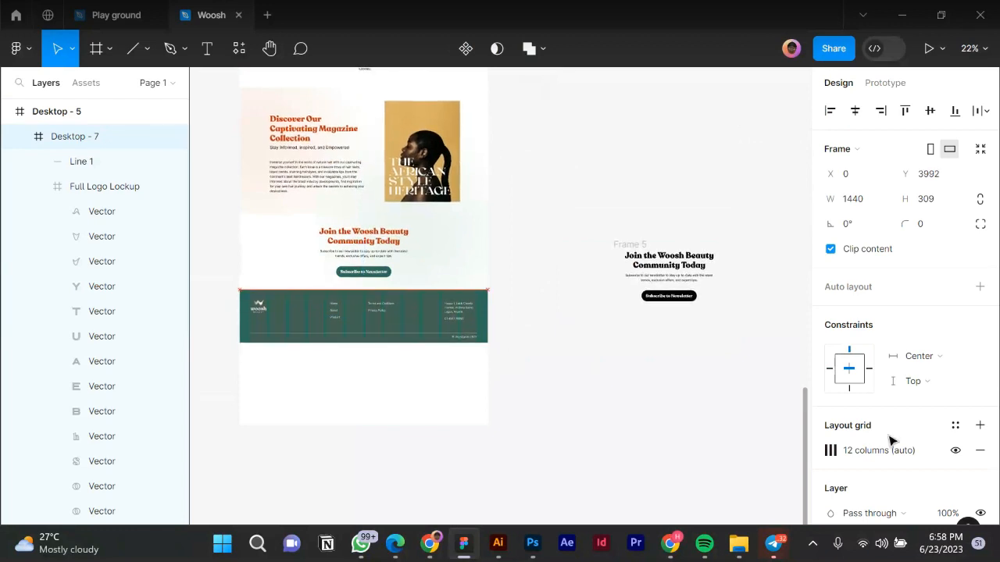
# Hide the footer's column grid and trim Desktop - 5 to 1440 × 4301.
pyautogui.click(955, 451)
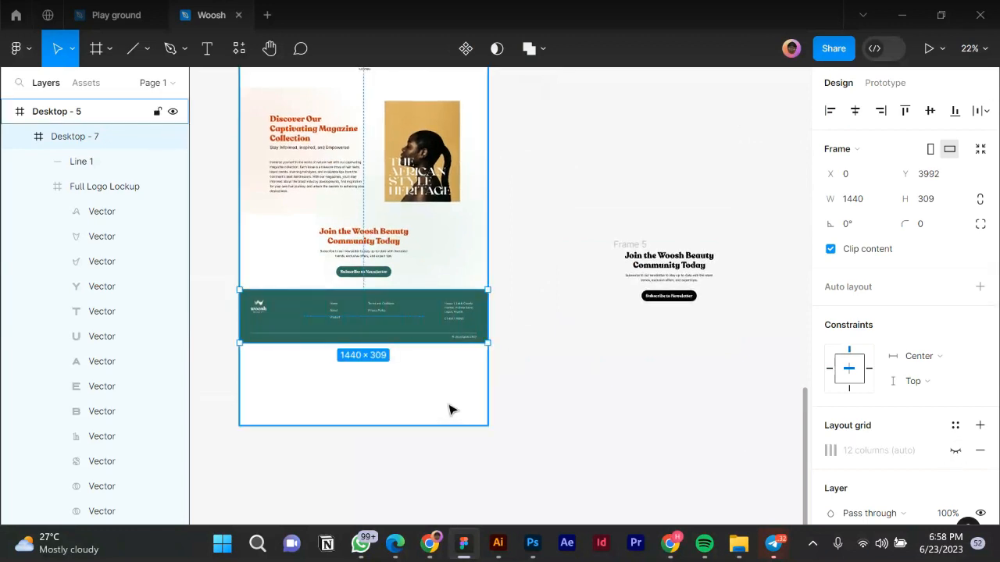
pyautogui.scroll(-5, 451, 410)
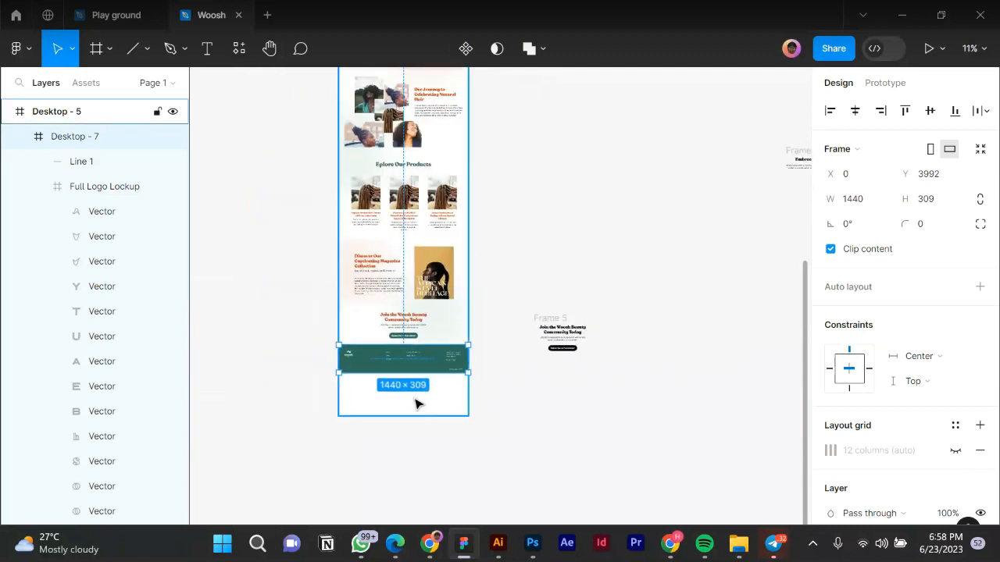
pyautogui.click(412, 415)
pyautogui.moveTo(412, 414); pyautogui.dragTo(405, 374)
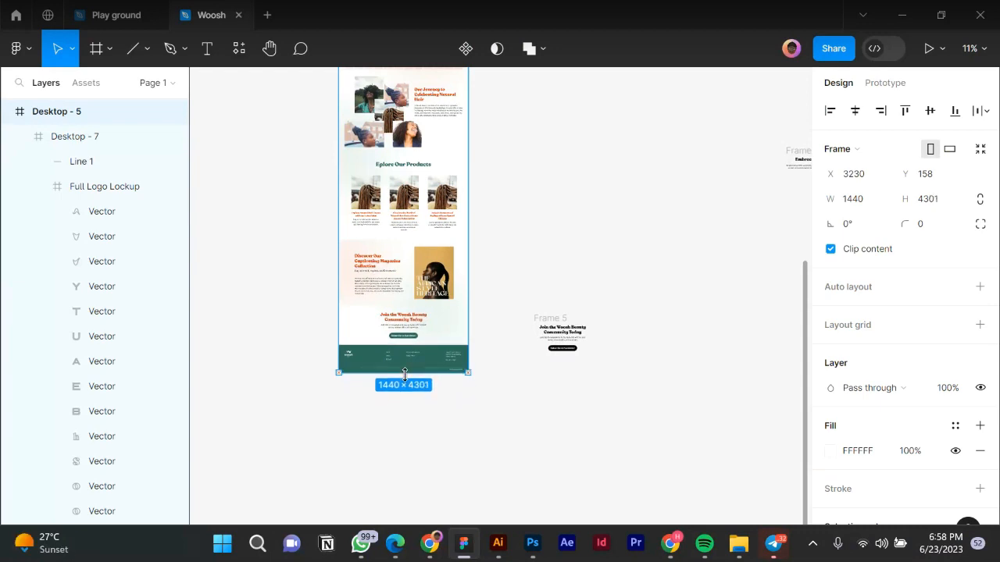
pyautogui.click(478, 408)
pyautogui.scroll(1, 478, 408)
pyautogui.click(966, 356)
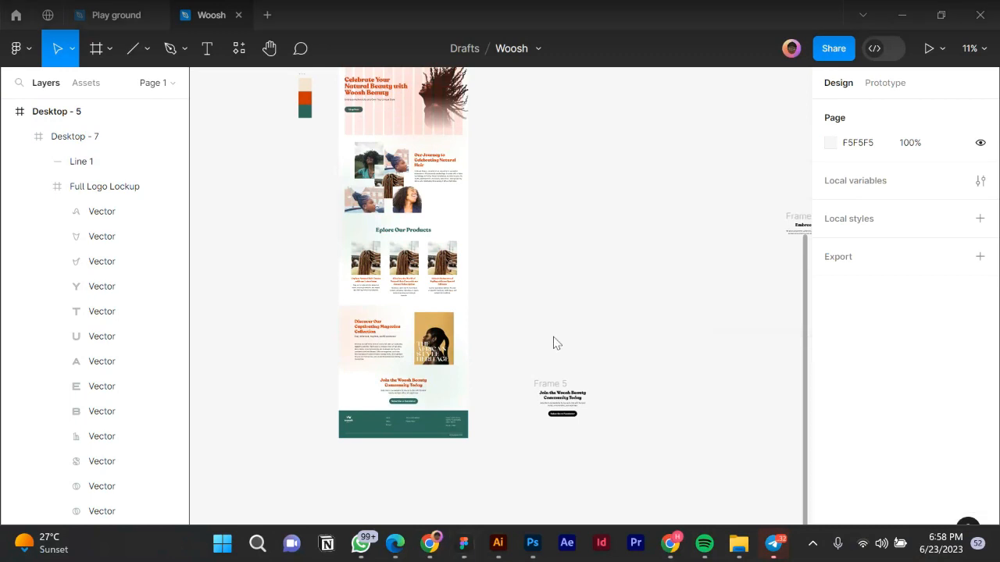
pyautogui.scroll(1, 536, 335)
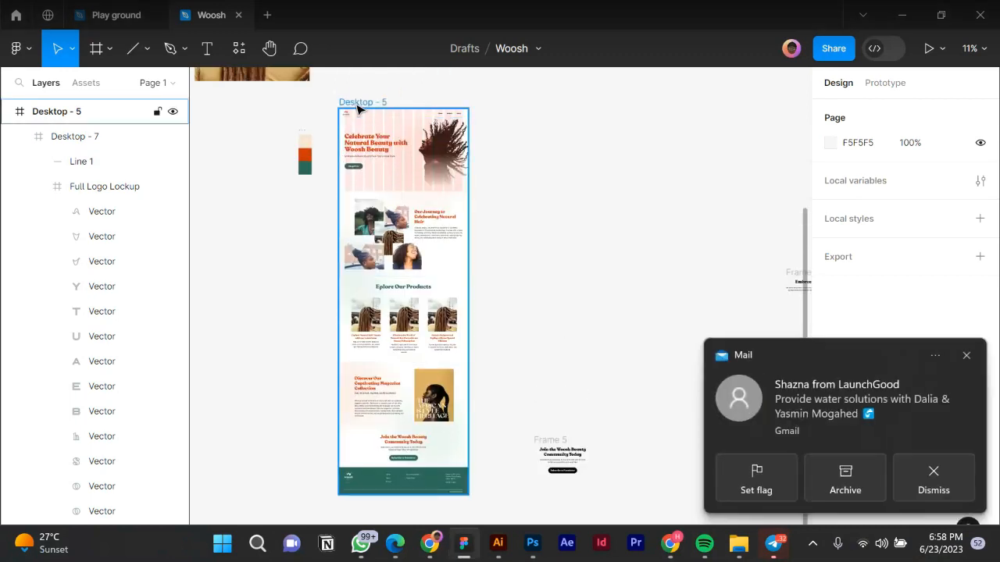
pyautogui.click(966, 356)
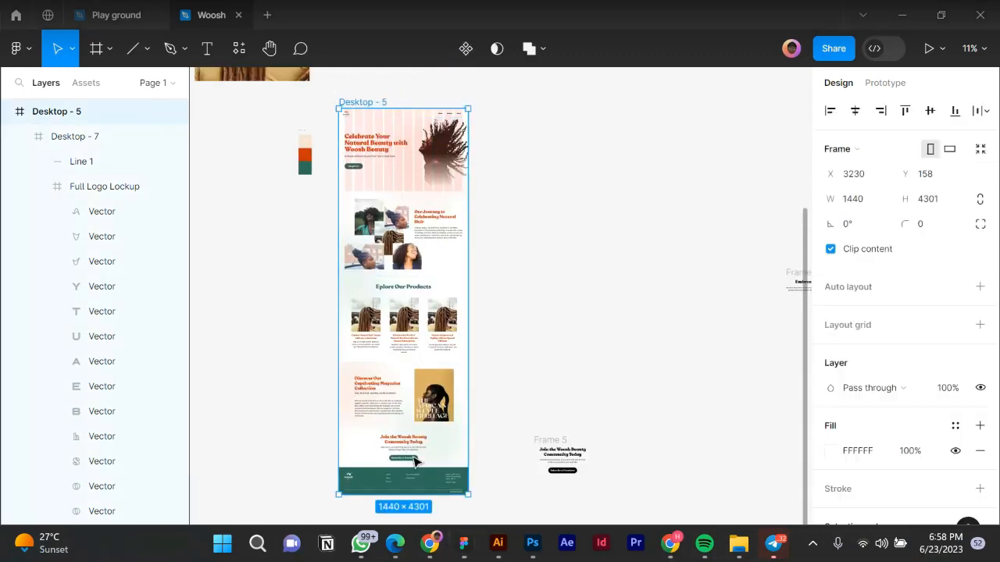
# Open the figma.com/mirror tab in Chrome to preview the homepage.
pyautogui.click(430, 544)
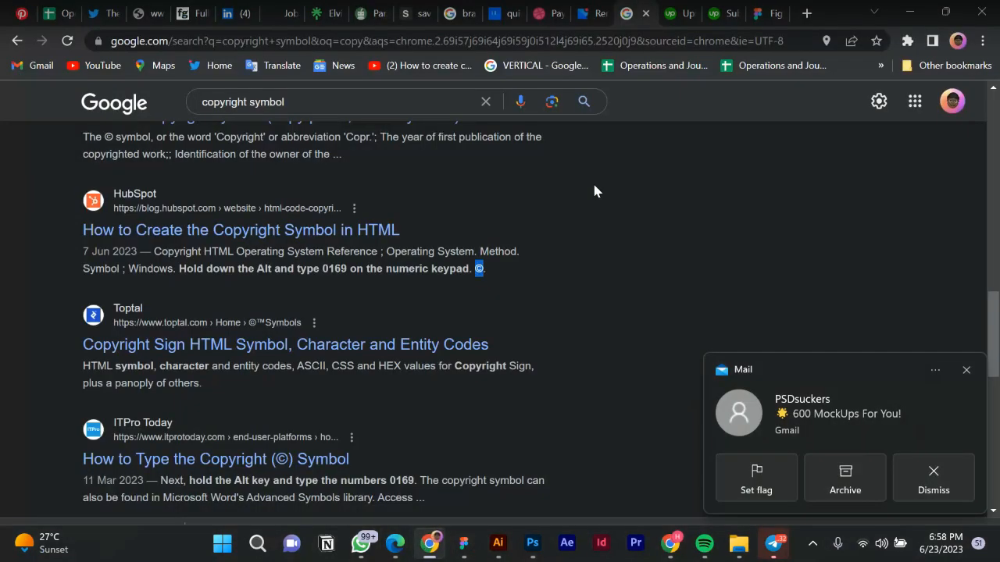
pyautogui.click(752, 22)
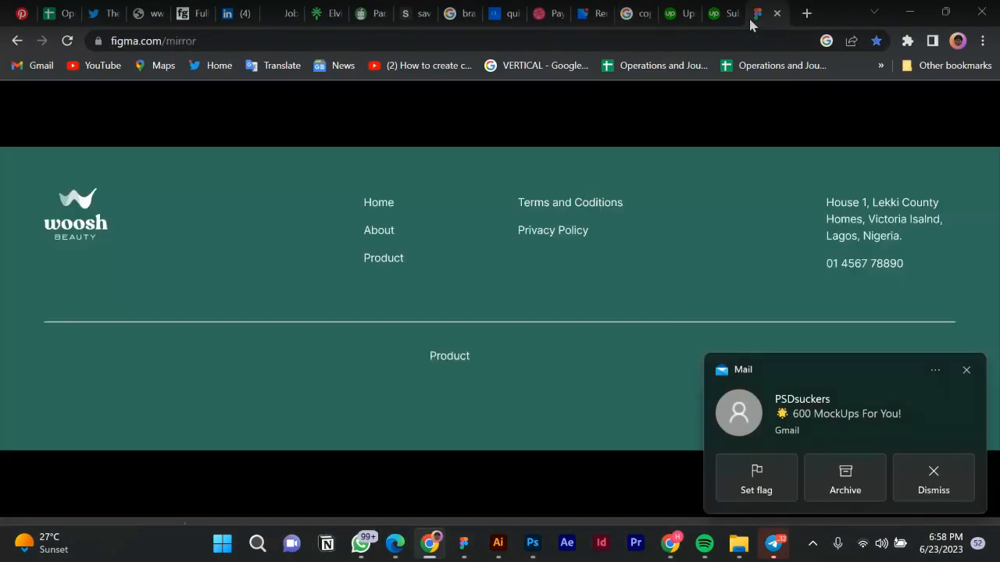
pyautogui.scroll(-2, 436, 284)
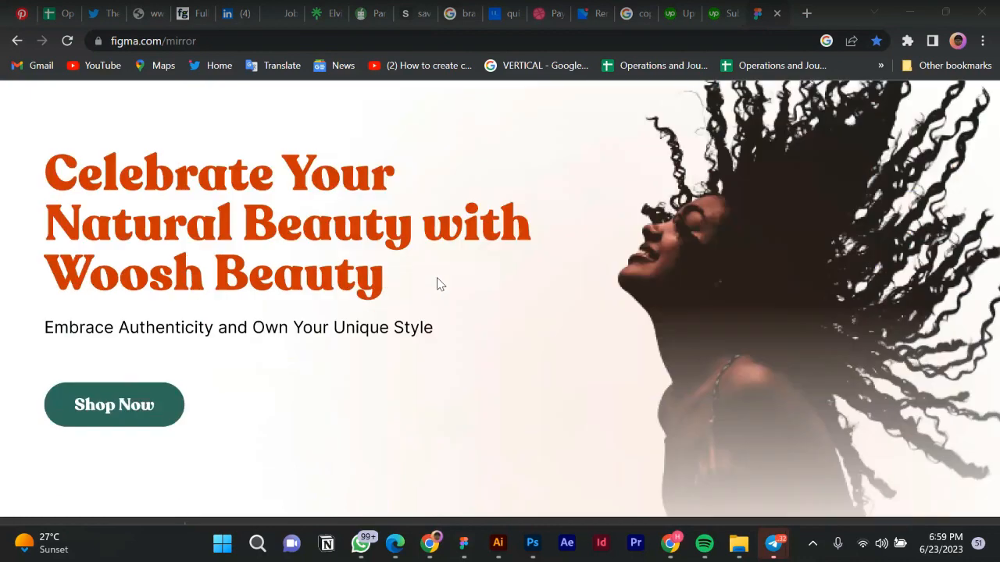
pyautogui.scroll(2, 436, 285)
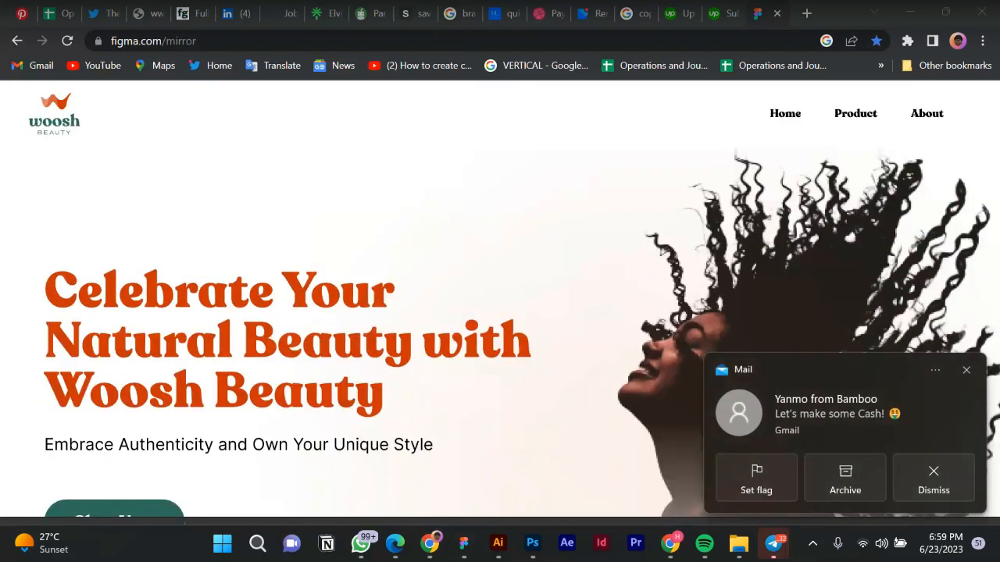
pyautogui.click(966, 369)
# Scroll down to the teal footer with © dsgn2geda 2023, then back to the hero.
pyautogui.scroll(-5, 395, 314)
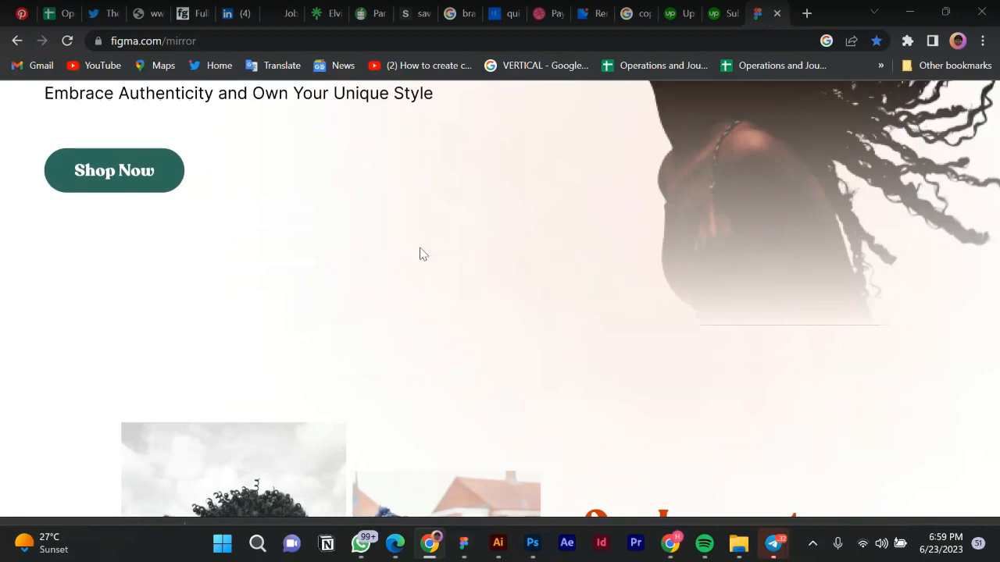
pyautogui.scroll(-2, 381, 256)
pyautogui.scroll(-6, 381, 257)
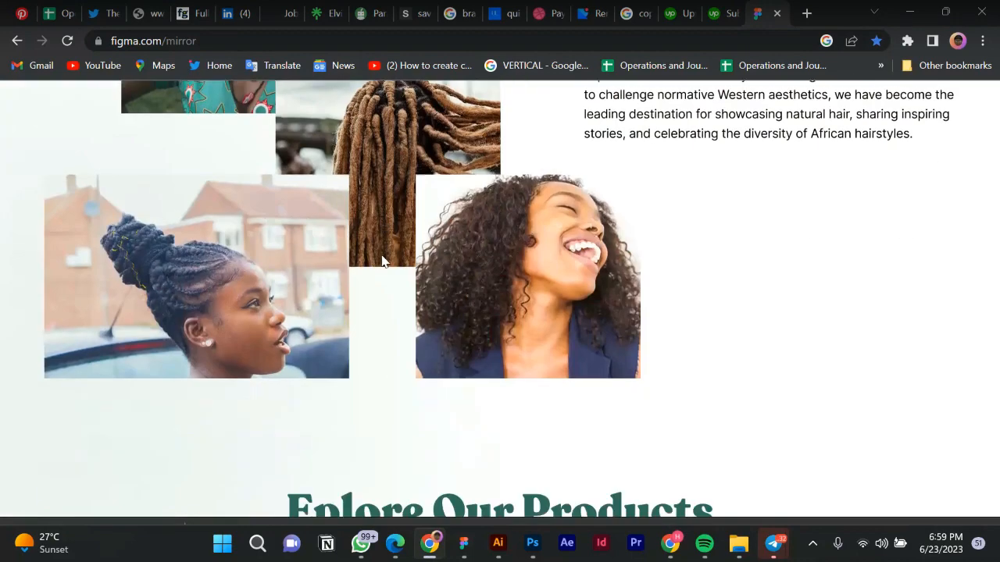
pyautogui.scroll(-1, 383, 261)
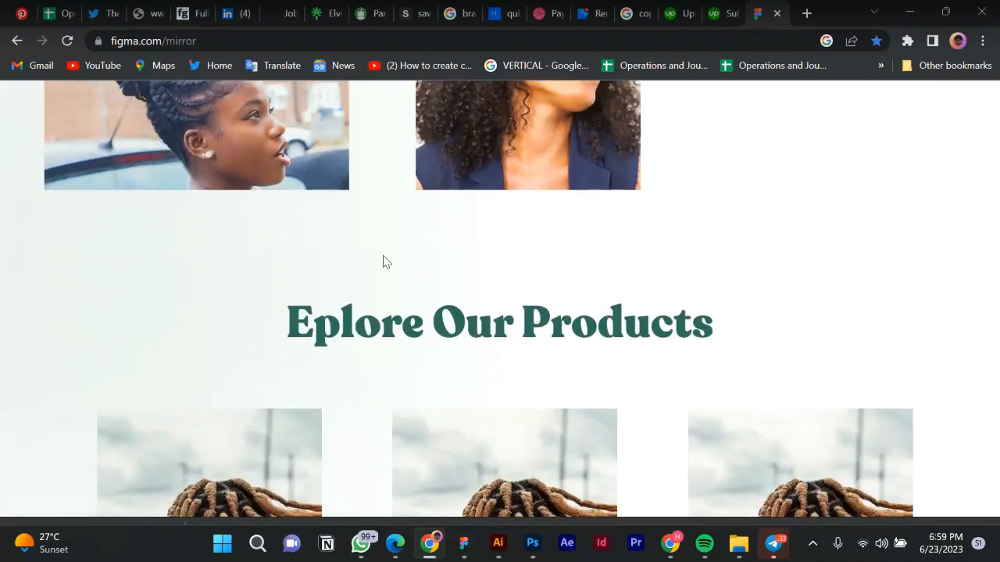
pyautogui.scroll(-4, 383, 263)
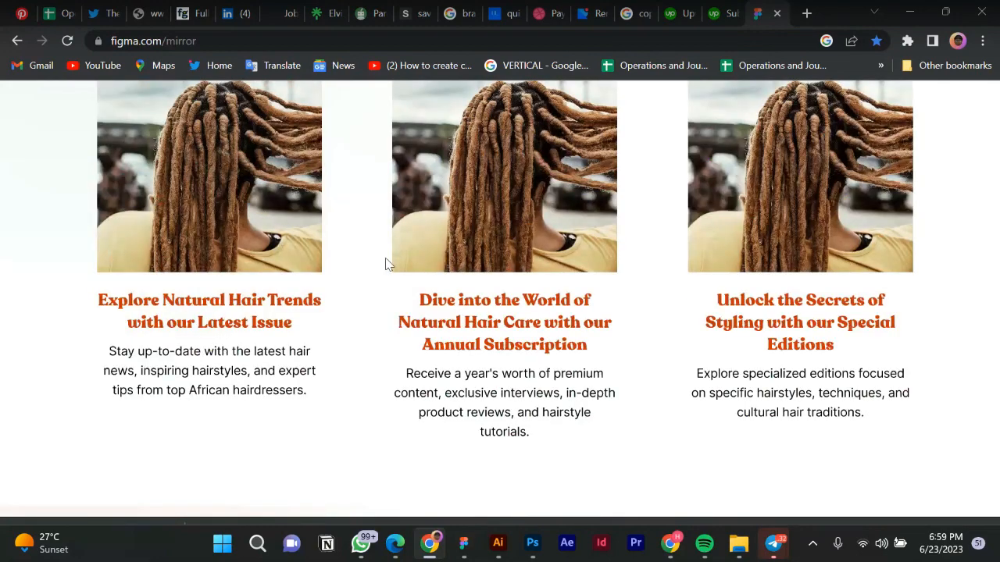
pyautogui.scroll(-4, 386, 264)
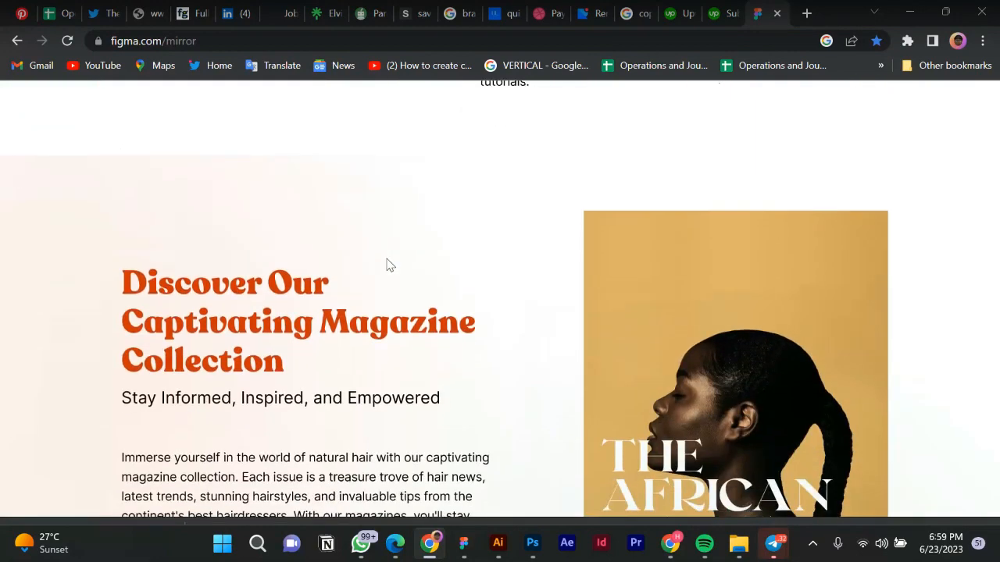
pyautogui.scroll(-6, 385, 264)
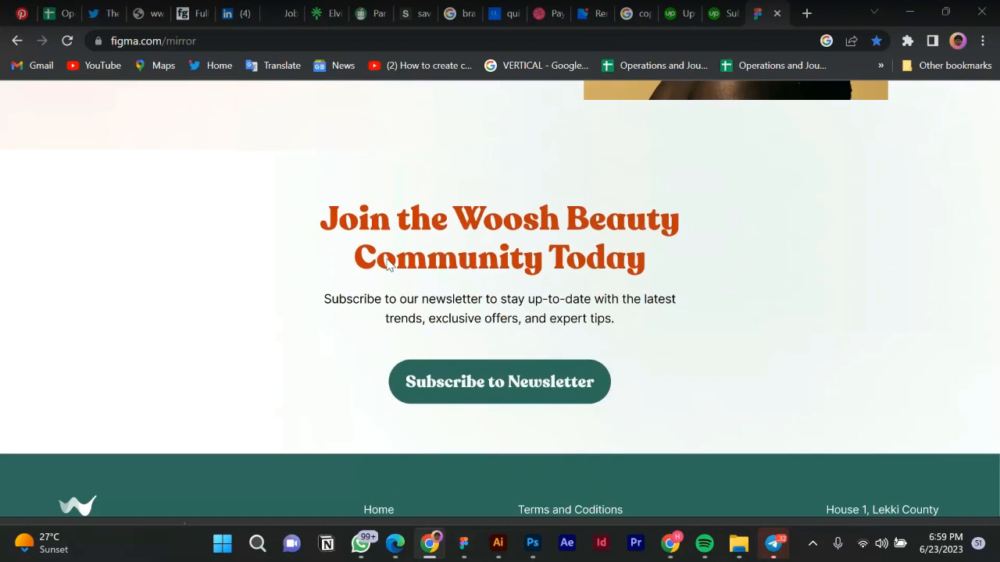
pyautogui.scroll(-2, 388, 264)
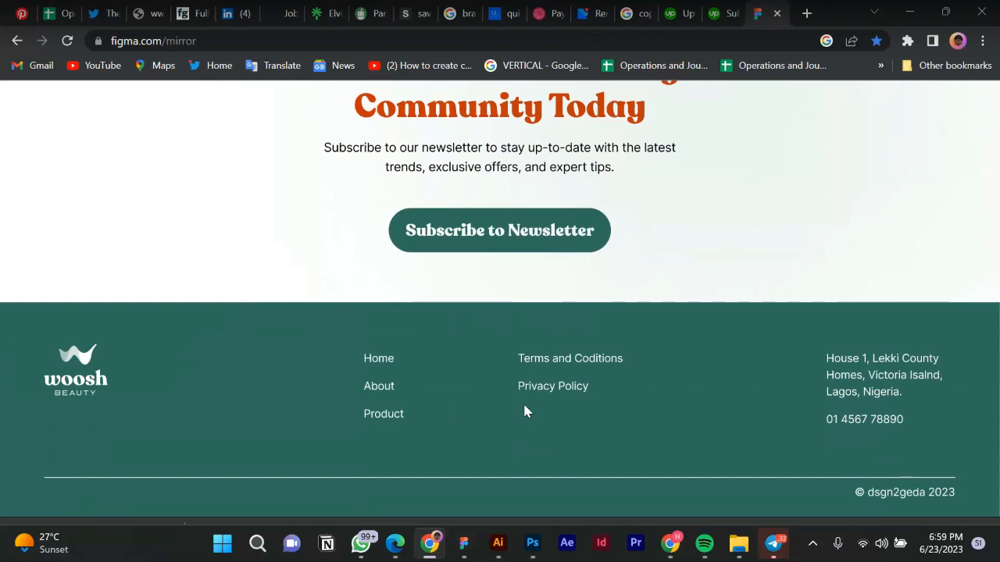
pyautogui.scroll(12, 506, 390)
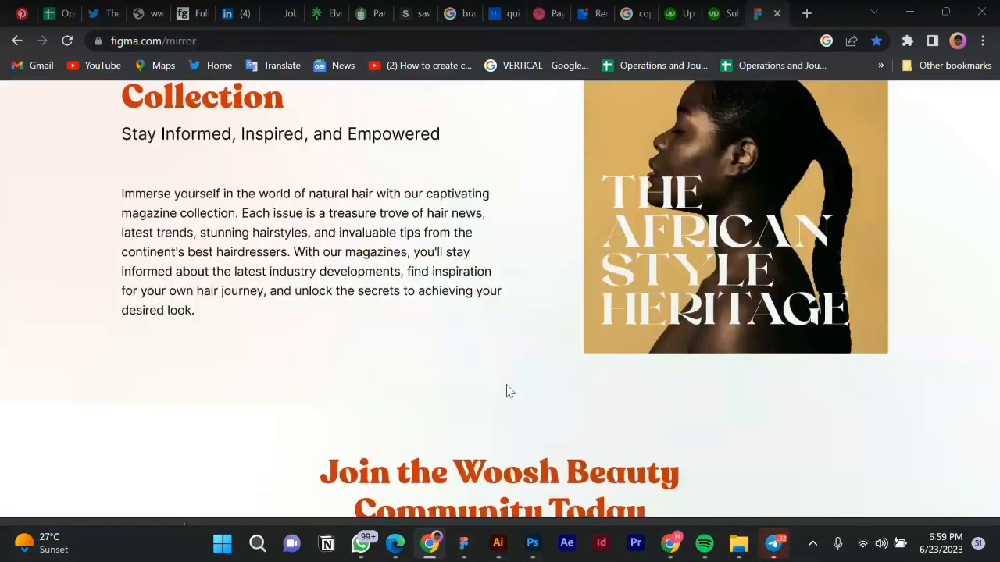
pyautogui.scroll(5, 505, 390)
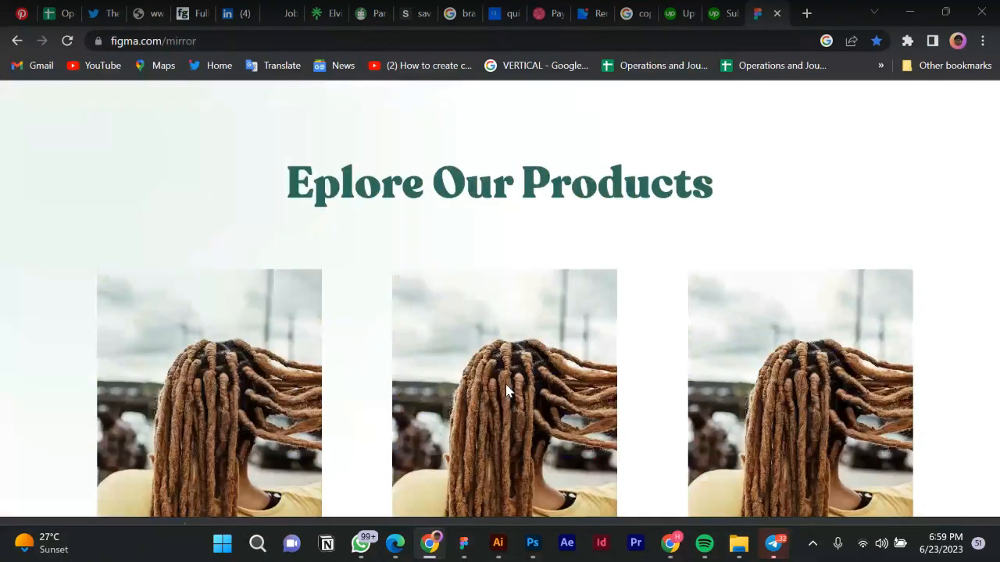
pyautogui.scroll(10, 506, 391)
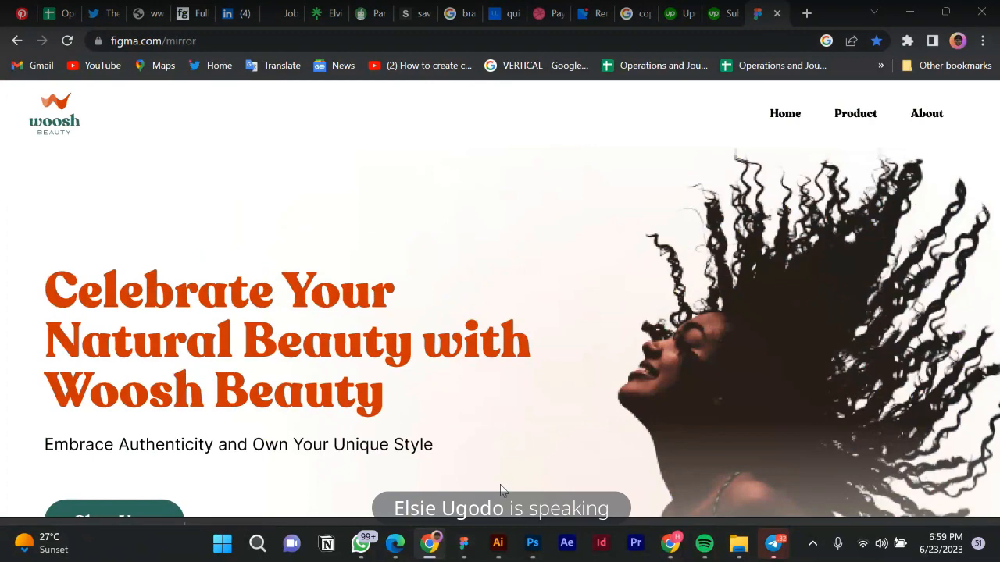
pyautogui.scroll(-1, 454, 421)
pyautogui.scroll(-2, 454, 420)
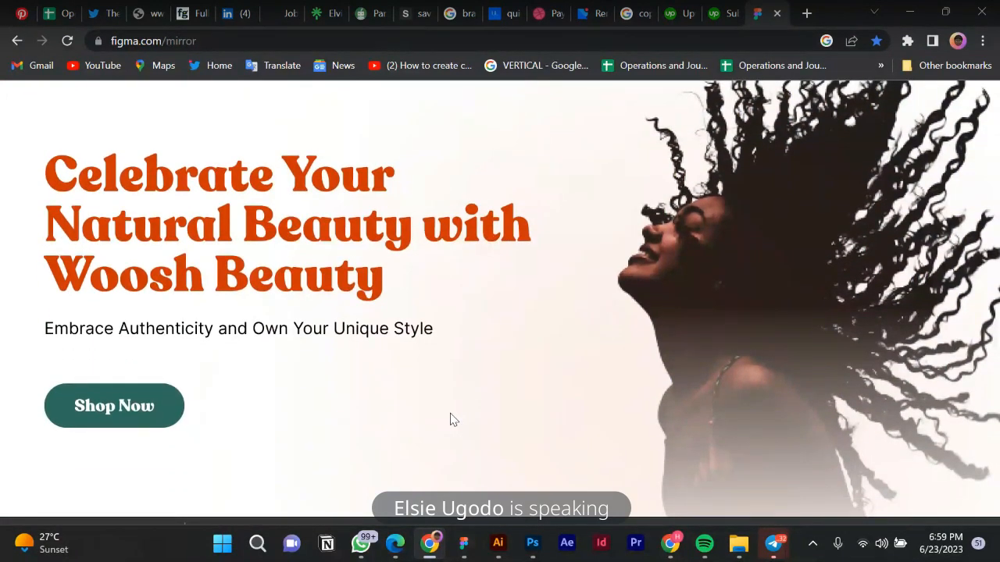
pyautogui.scroll(2, 449, 420)
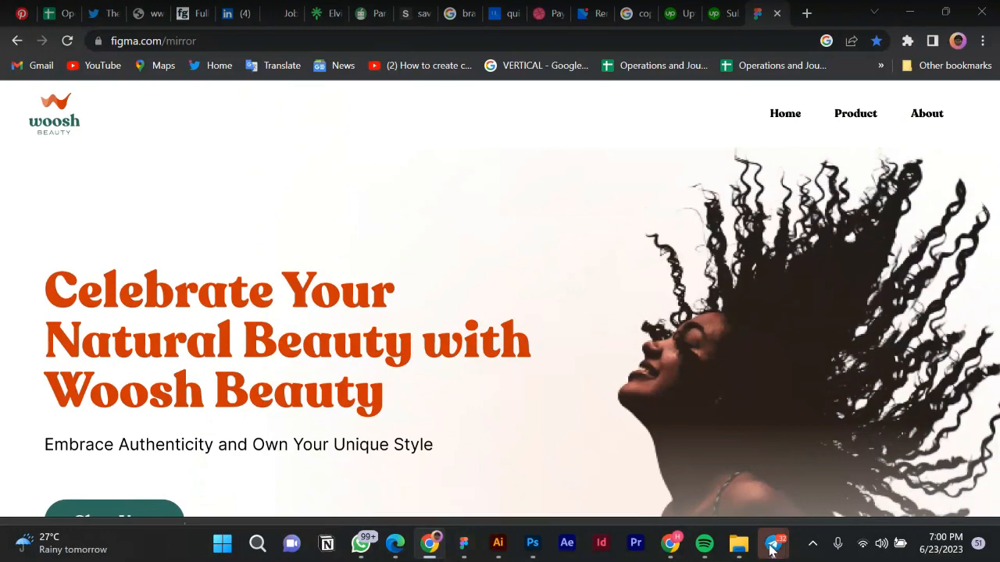
# Bring up the Telegram group call window sharing the screen, then return to Chrome.
pyautogui.moveTo(772, 546)
pyautogui.click(844, 485)
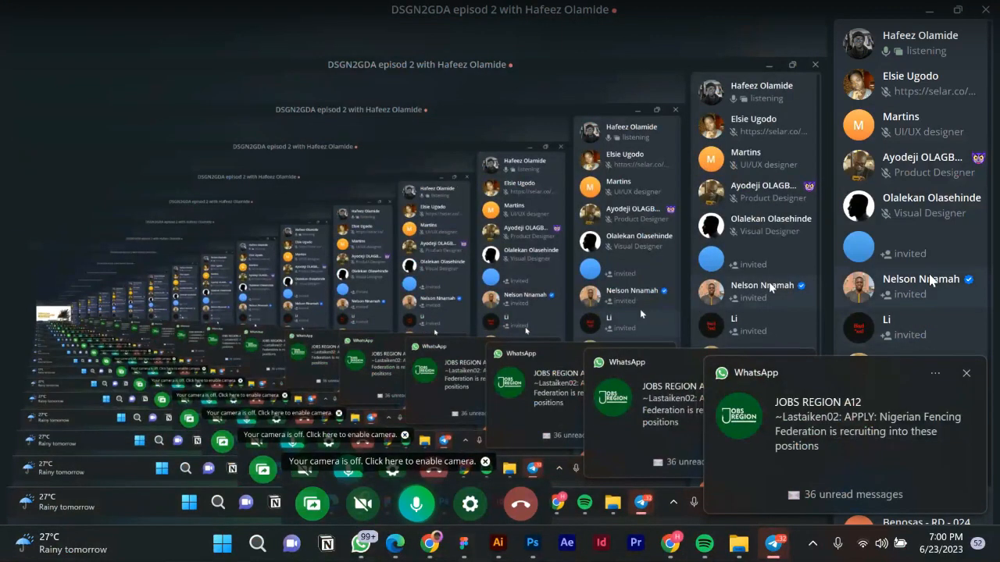
pyautogui.scroll(-2, 934, 297)
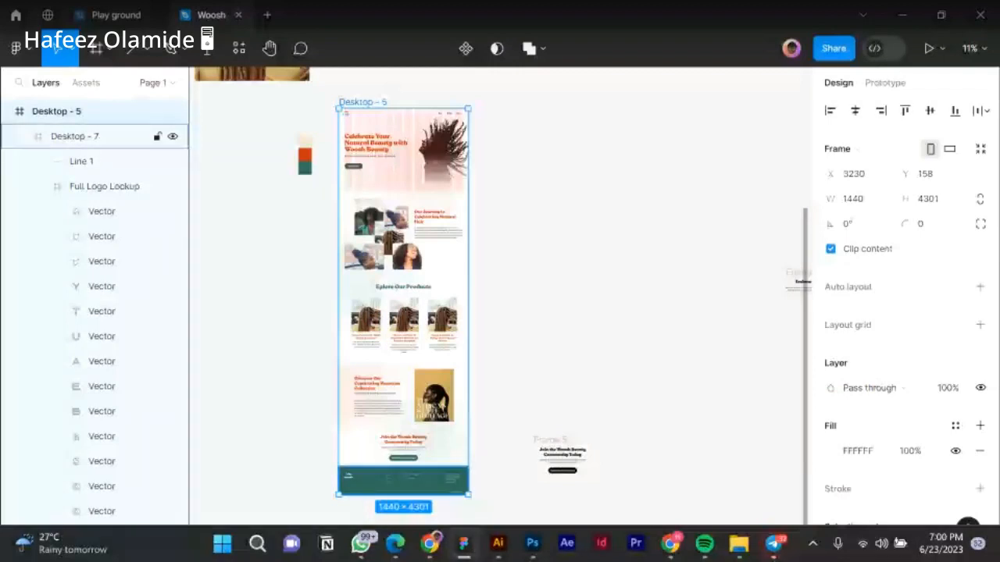
pyautogui.click(434, 550)
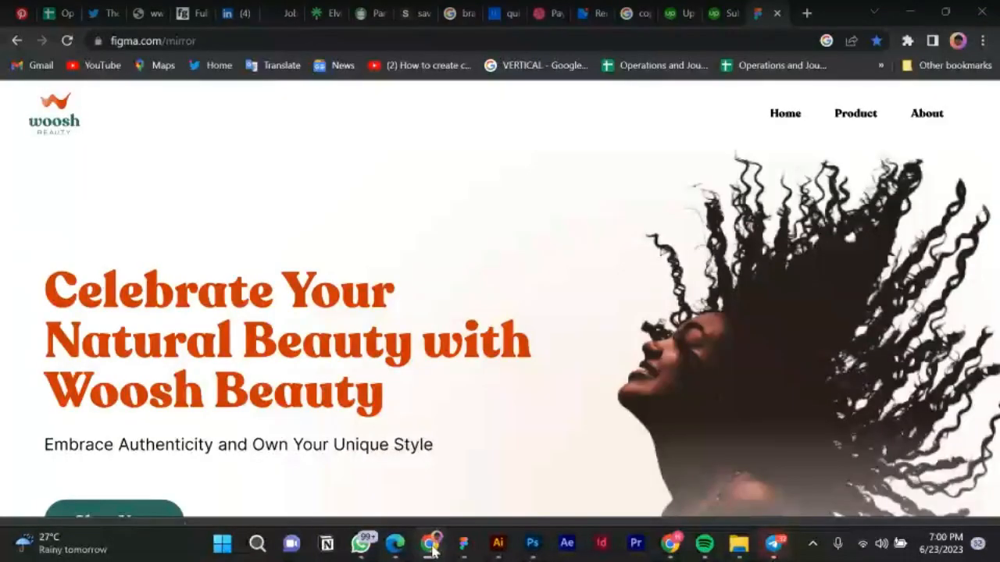
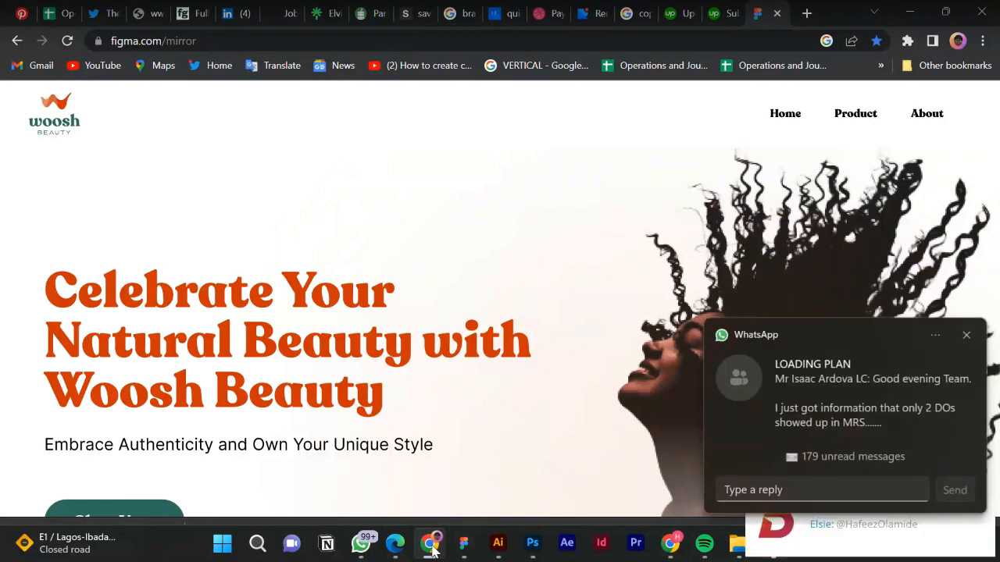
# Dismiss the WhatsApp notification toast covering the Woosh Beauty hero preview.
pyautogui.click(967, 339)
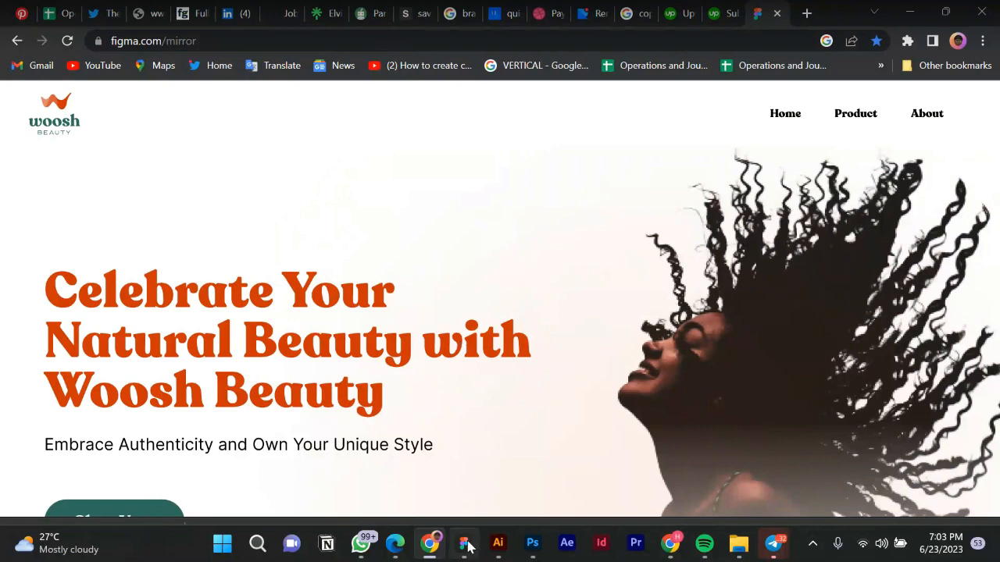
pyautogui.moveTo(471, 547)
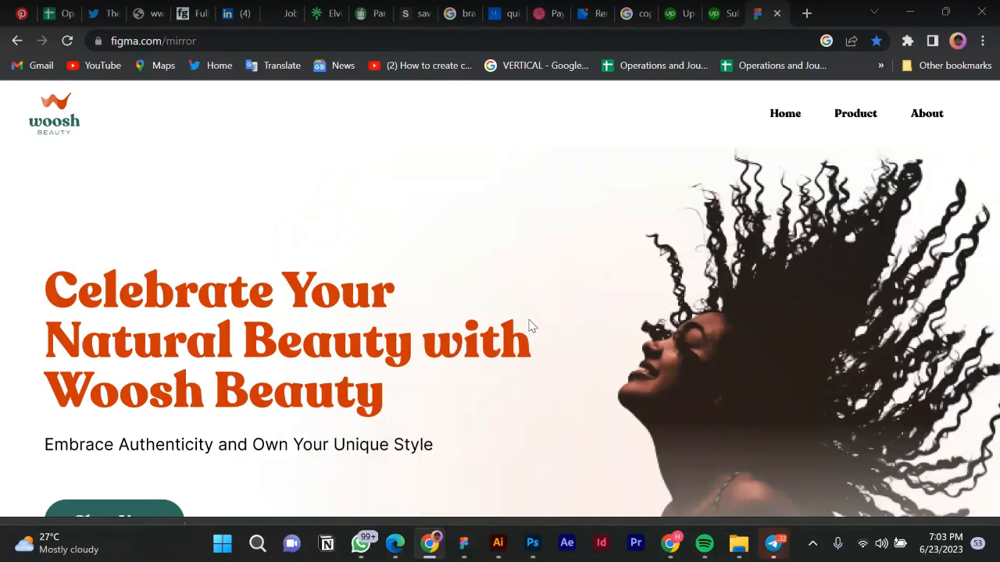
pyautogui.scroll(-3, 528, 328)
pyautogui.scroll(-1, 529, 328)
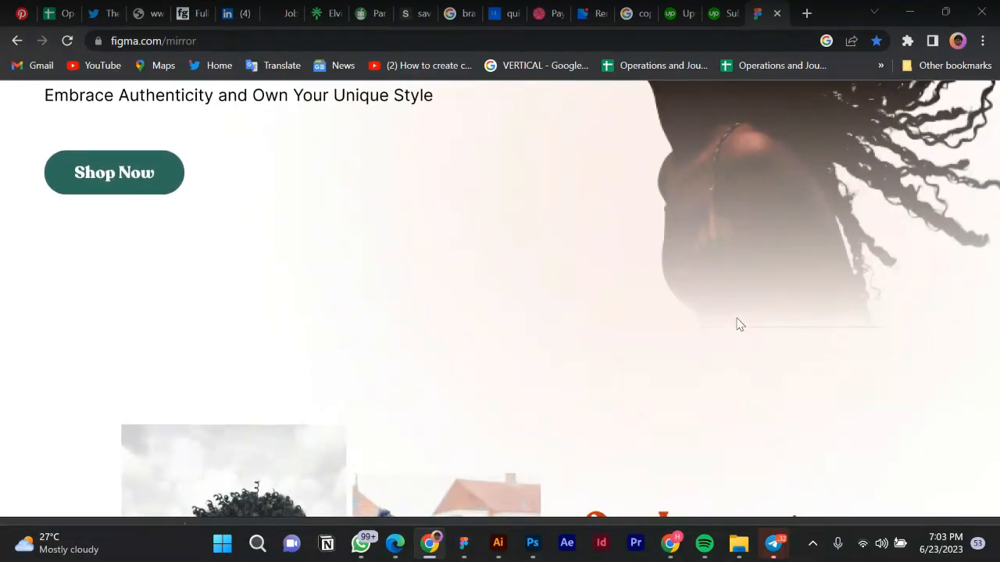
pyautogui.scroll(-2, 711, 310)
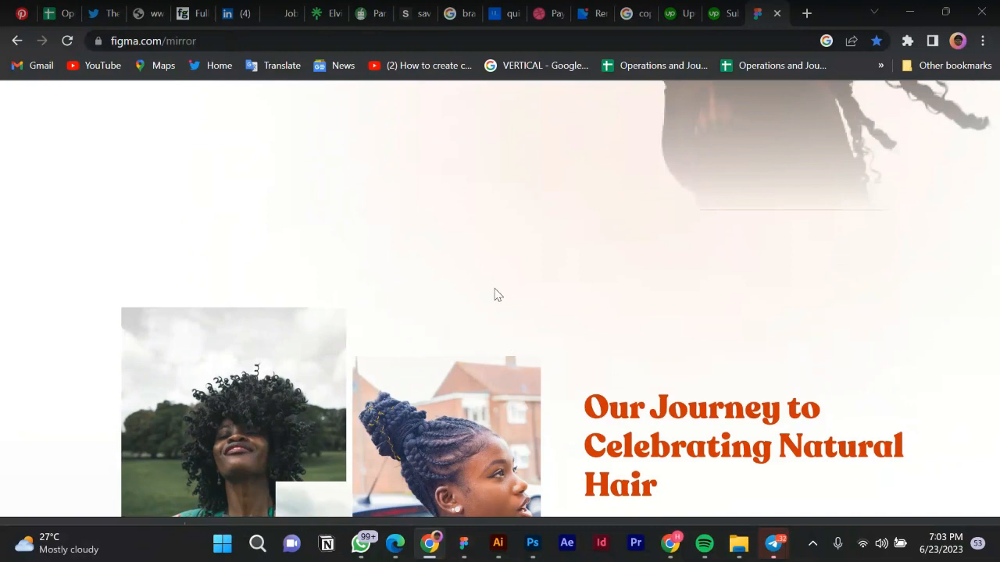
pyautogui.scroll(-1, 494, 296)
pyautogui.scroll(-4, 488, 351)
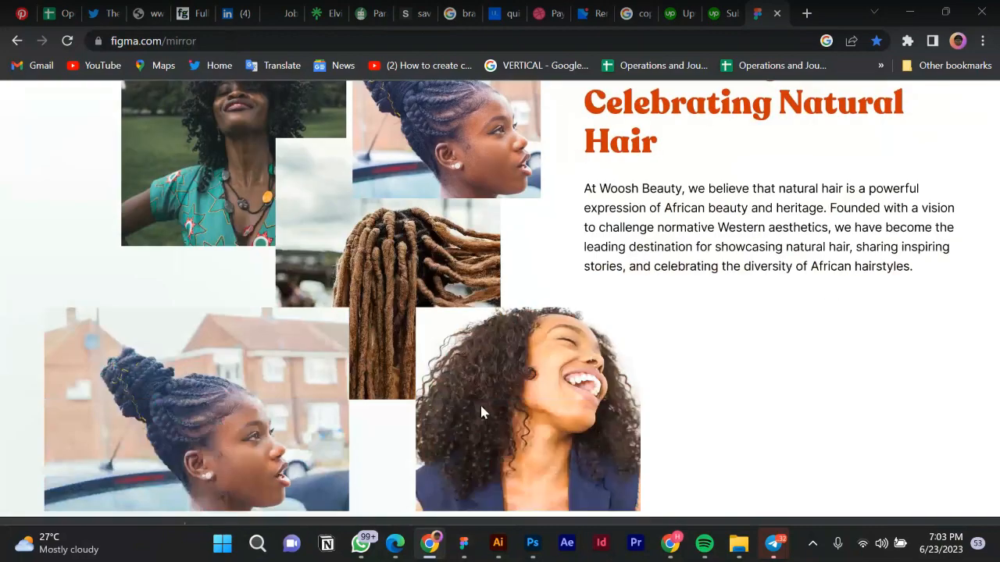
pyautogui.scroll(4, 480, 402)
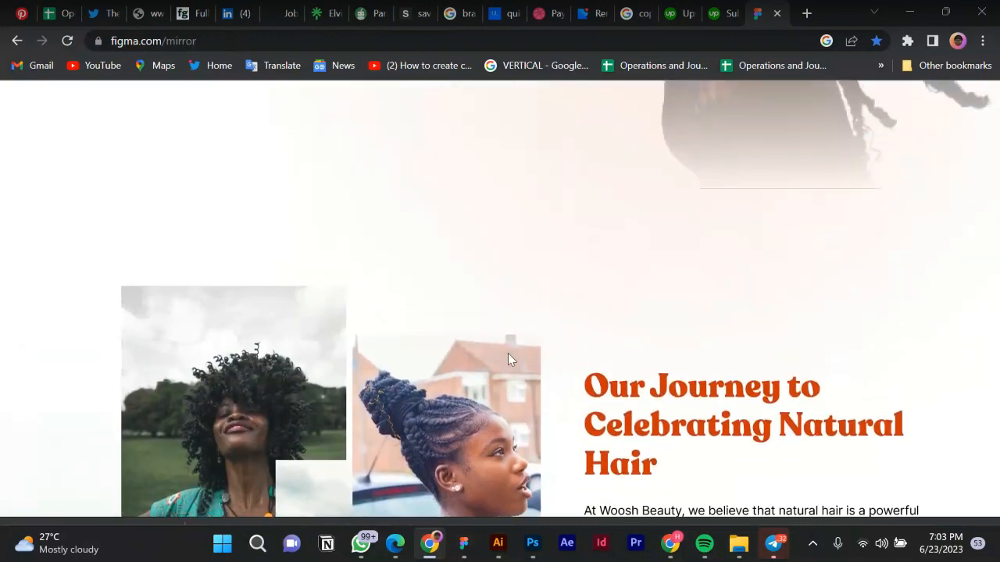
pyautogui.scroll(5, 508, 360)
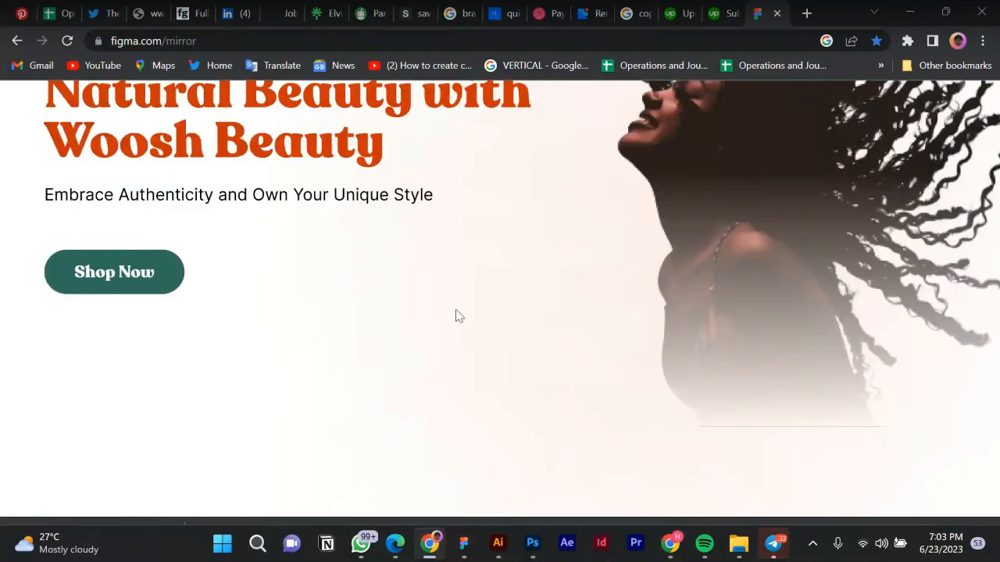
pyautogui.scroll(2, 459, 316)
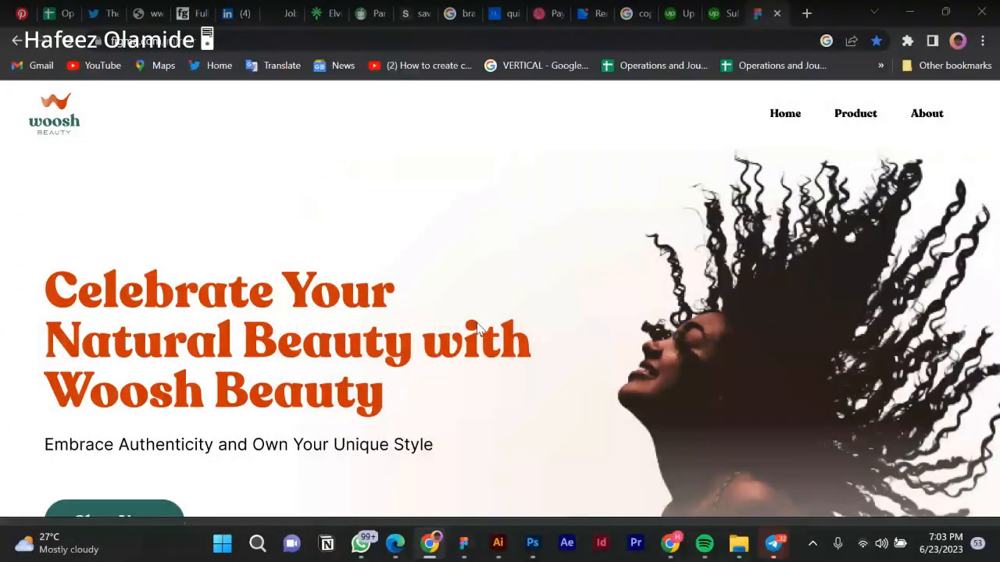
pyautogui.scroll(-2, 477, 328)
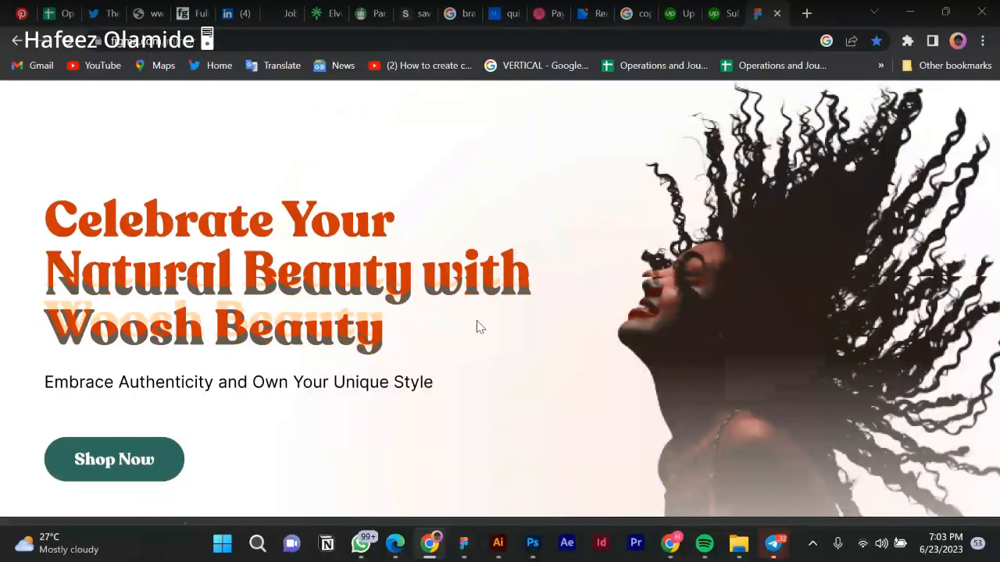
pyautogui.scroll(-1, 479, 326)
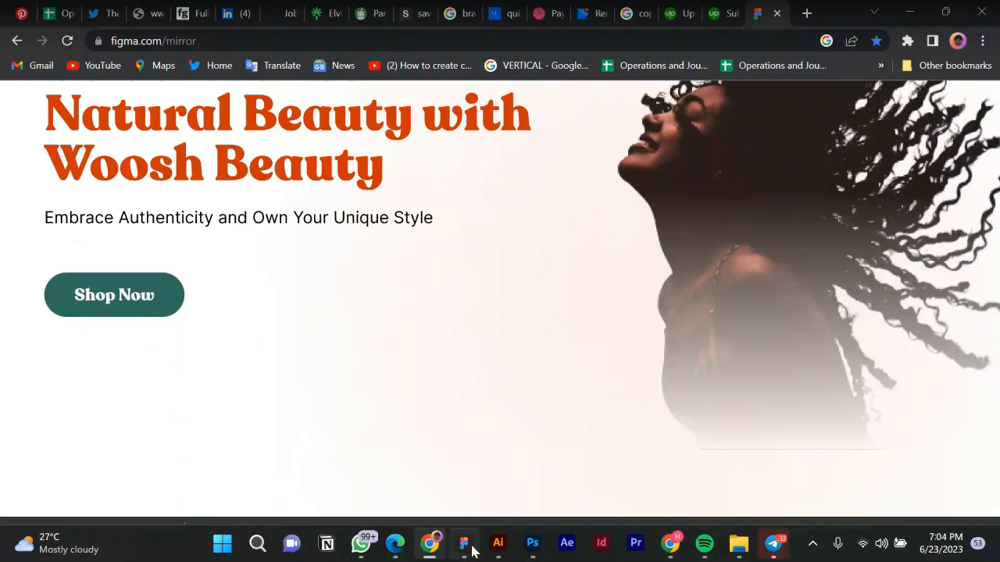
pyautogui.scroll(-2, 478, 259)
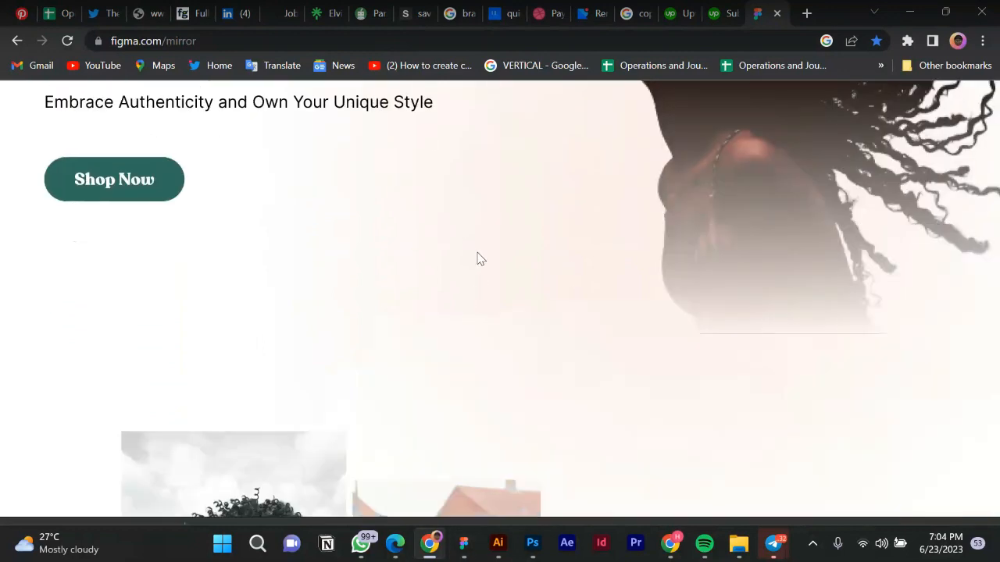
pyautogui.scroll(-3, 478, 258)
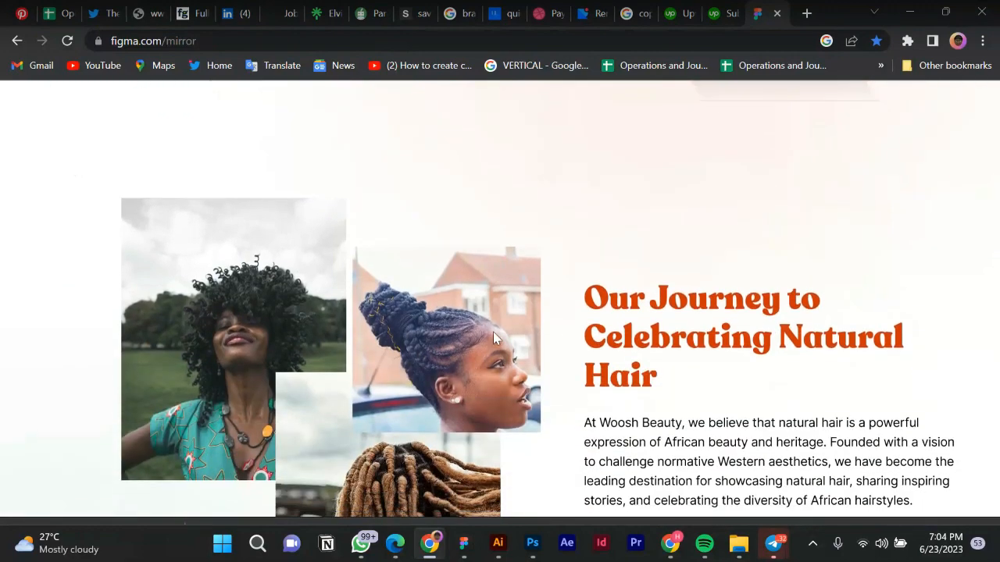
pyautogui.scroll(-4, 492, 334)
pyautogui.scroll(-2, 514, 350)
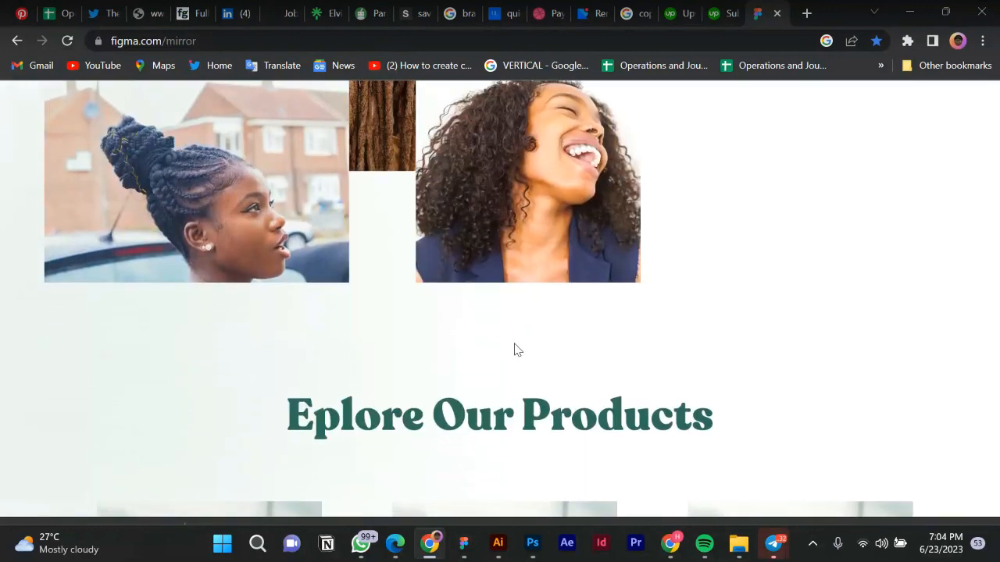
pyautogui.scroll(-3, 514, 350)
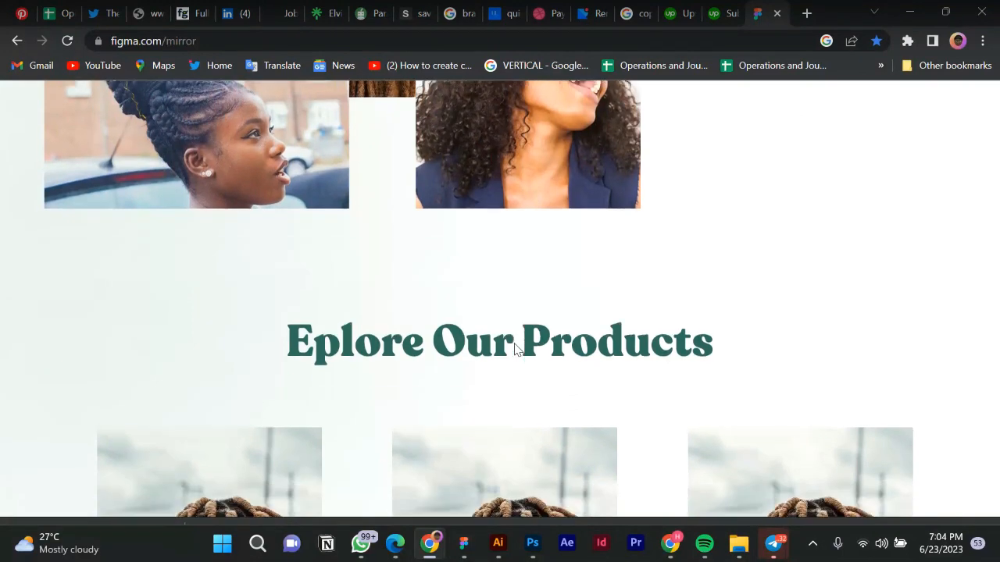
pyautogui.scroll(-4, 514, 350)
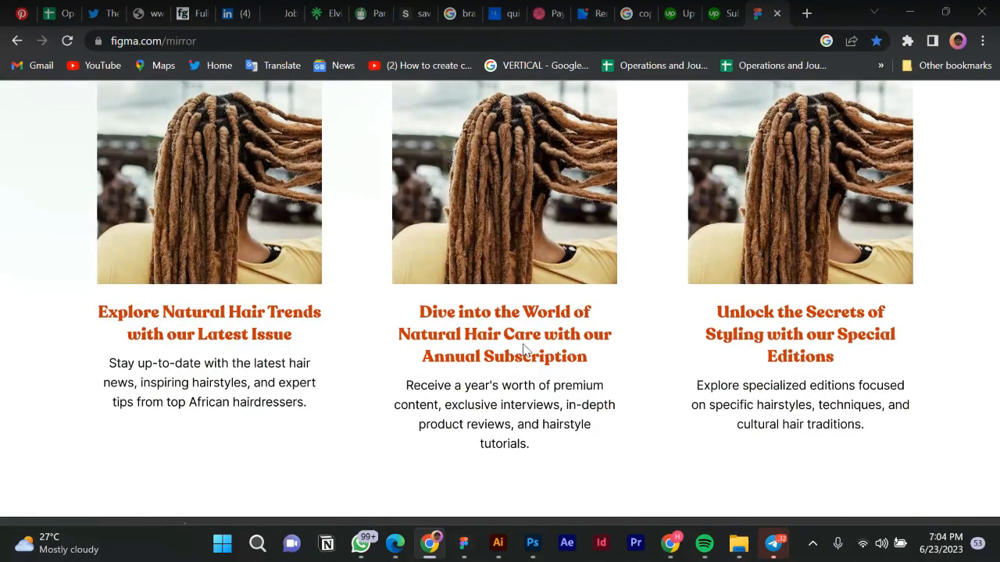
pyautogui.scroll(-1, 517, 350)
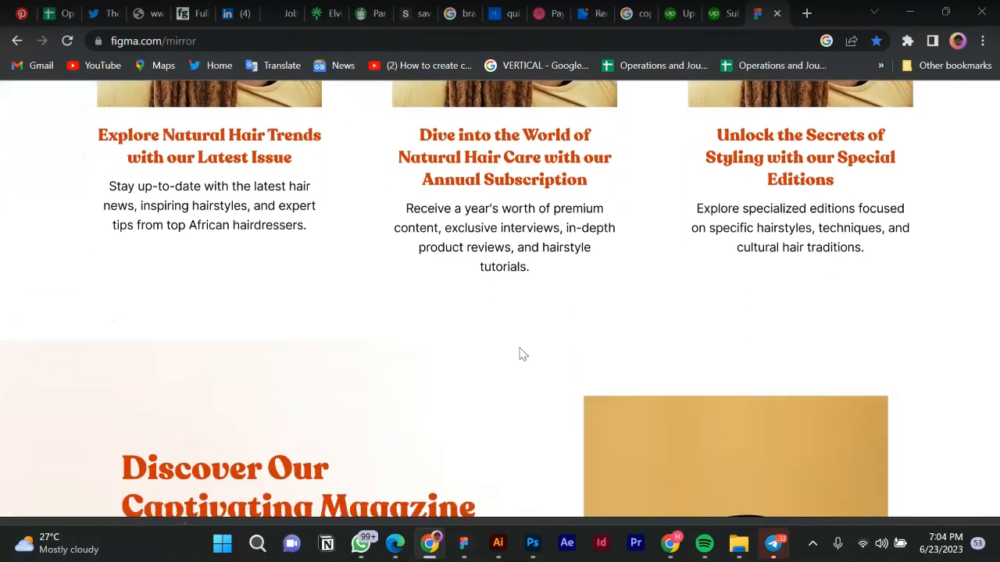
pyautogui.scroll(-3, 569, 415)
pyautogui.scroll(-1, 575, 420)
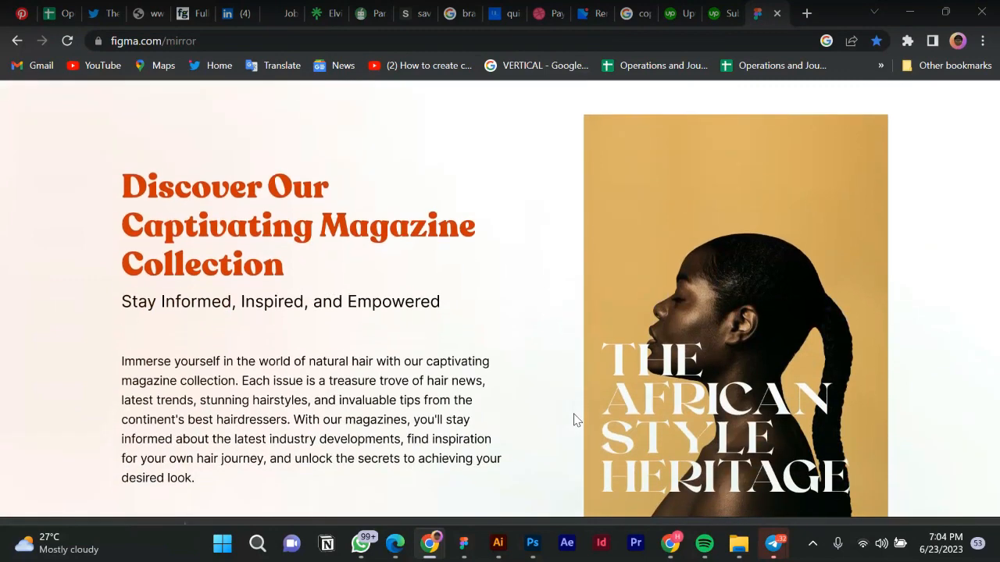
pyautogui.scroll(-5, 575, 419)
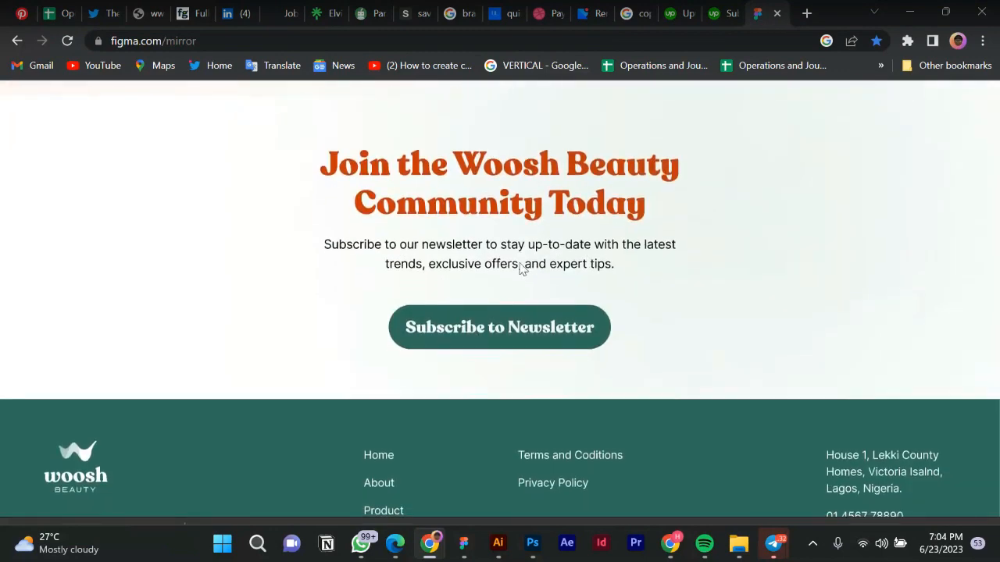
pyautogui.scroll(10, 521, 265)
pyautogui.scroll(5, 523, 269)
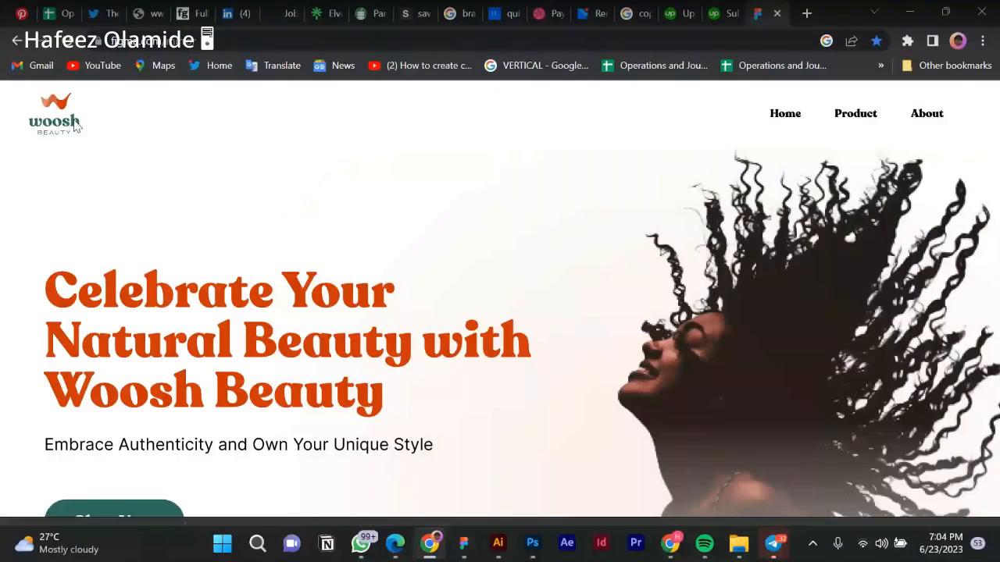
pyautogui.scroll(-3, 313, 289)
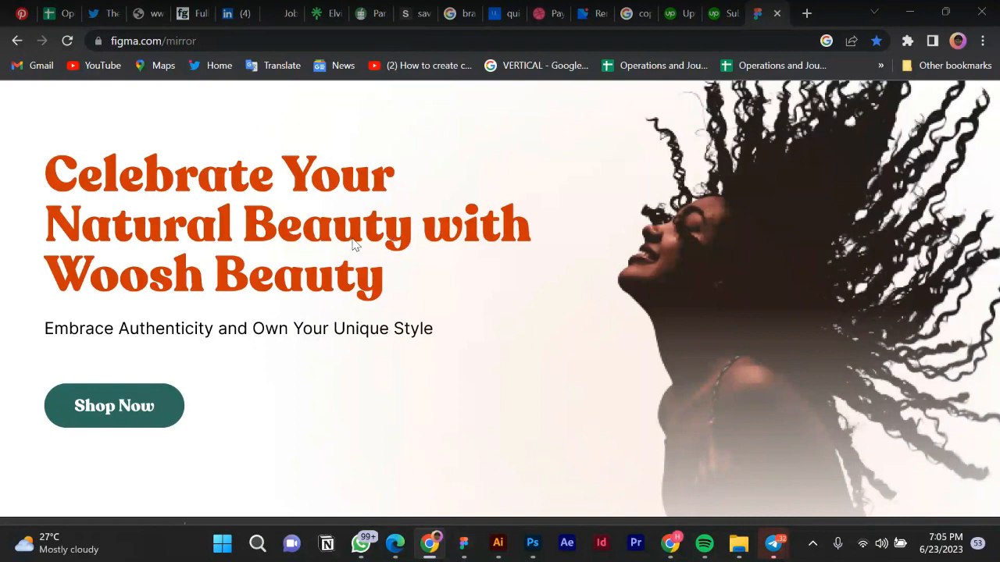
pyautogui.scroll(-2, 351, 244)
pyautogui.scroll(-2, 354, 245)
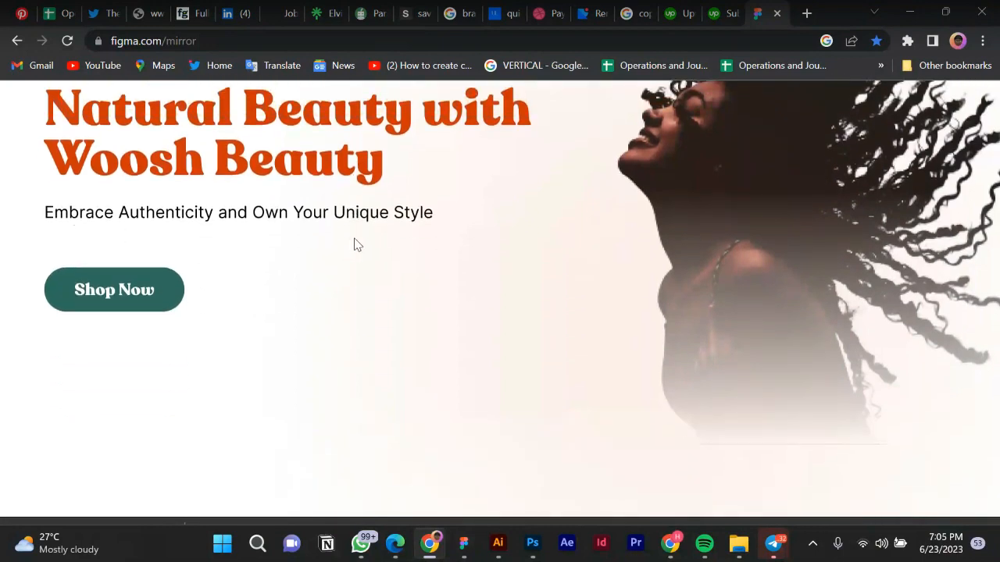
pyautogui.scroll(-5, 354, 244)
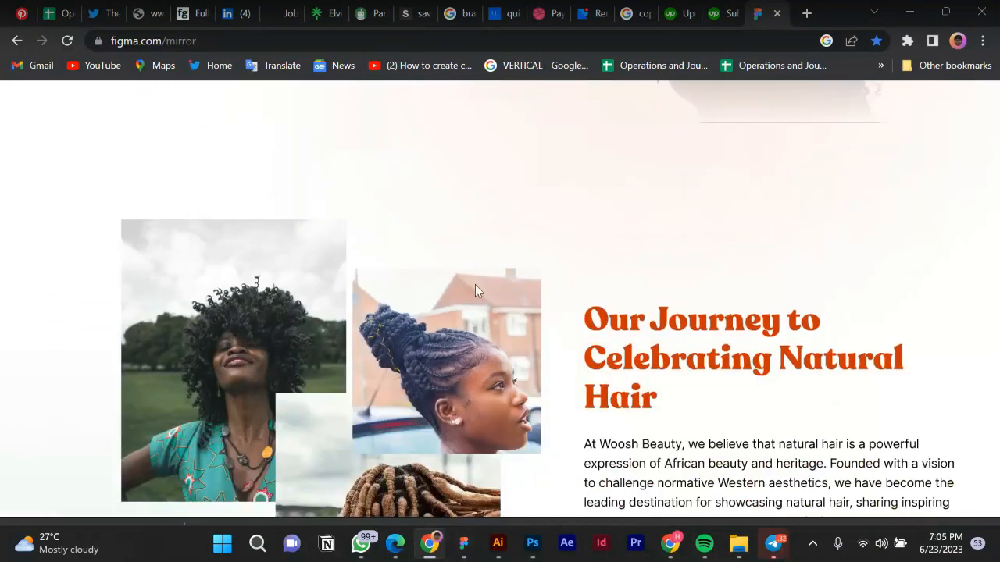
pyautogui.scroll(-4, 478, 291)
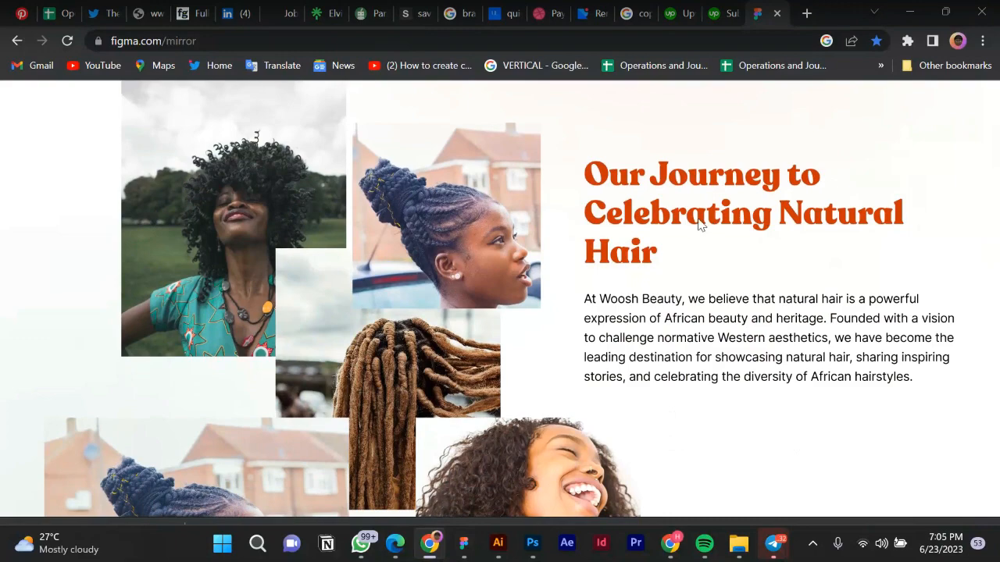
pyautogui.scroll(9, 413, 196)
pyautogui.scroll(-5, 534, 331)
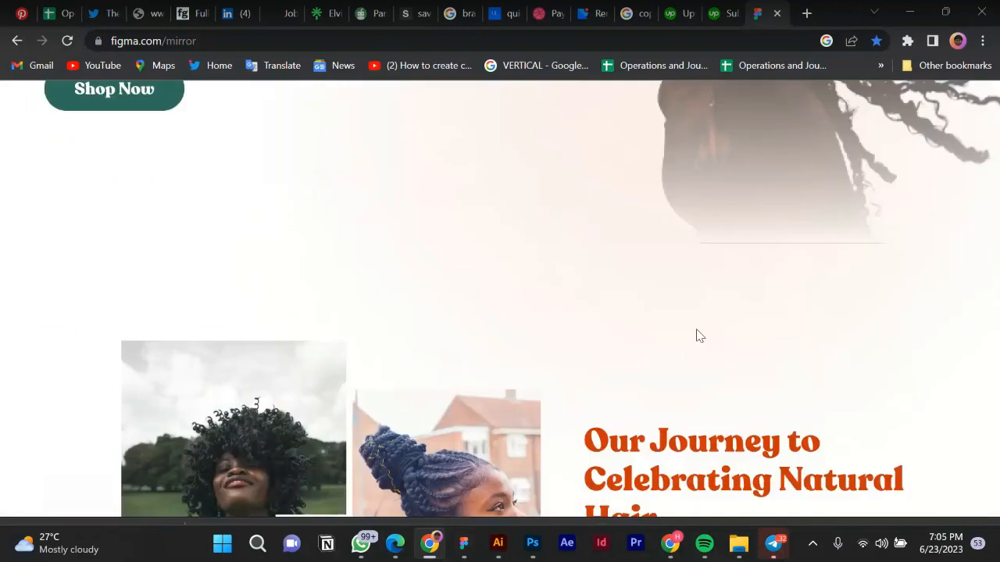
pyautogui.scroll(-5, 699, 336)
pyautogui.scroll(2, 659, 156)
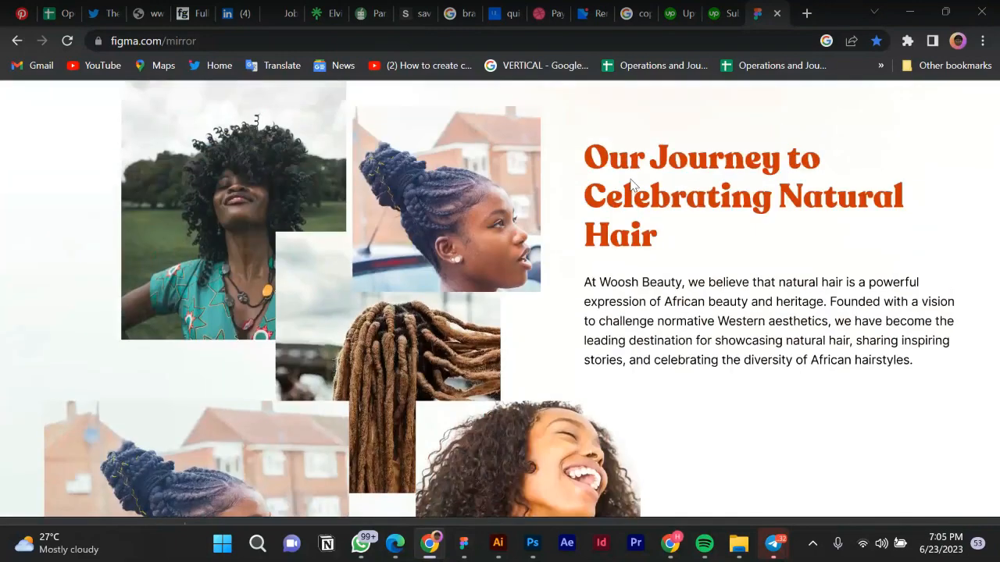
pyautogui.scroll(-10, 571, 263)
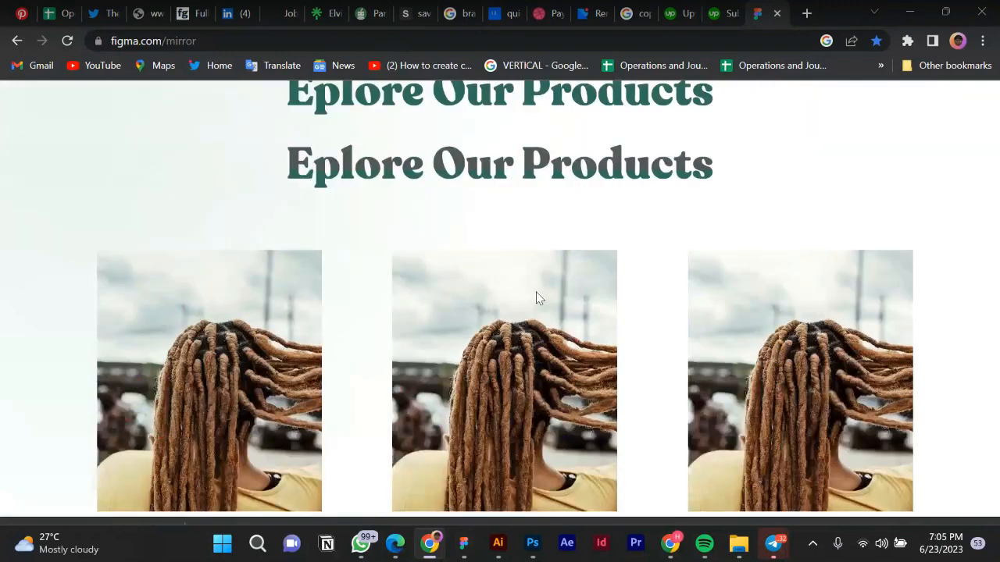
pyautogui.scroll(-3, 536, 297)
pyautogui.scroll(3, 513, 145)
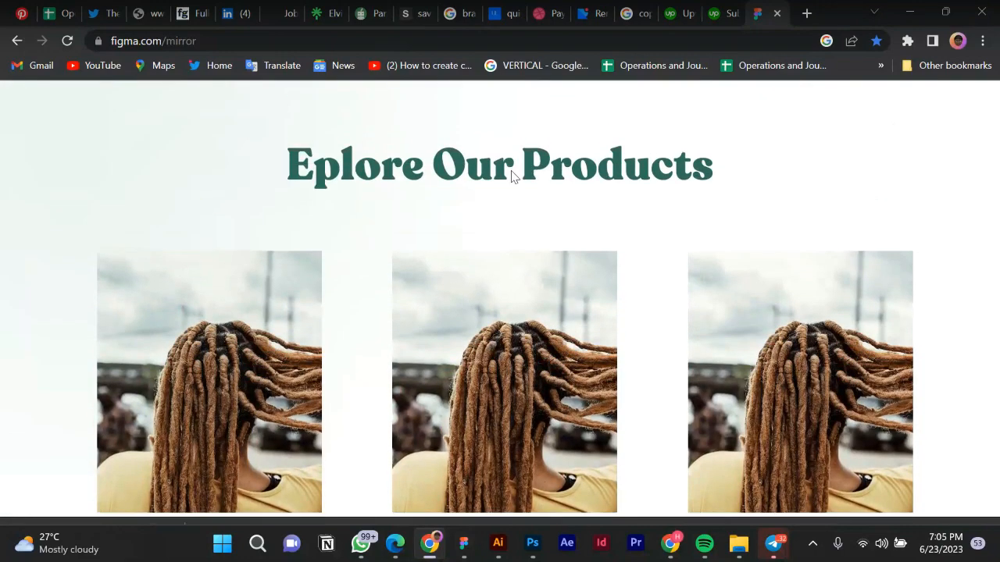
pyautogui.scroll(-5, 523, 168)
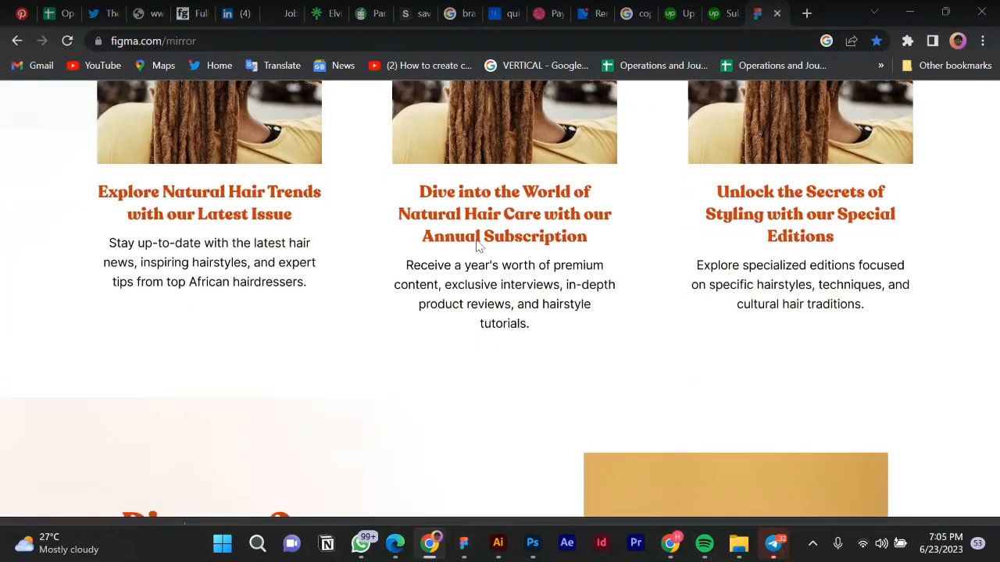
pyautogui.scroll(-4, 556, 284)
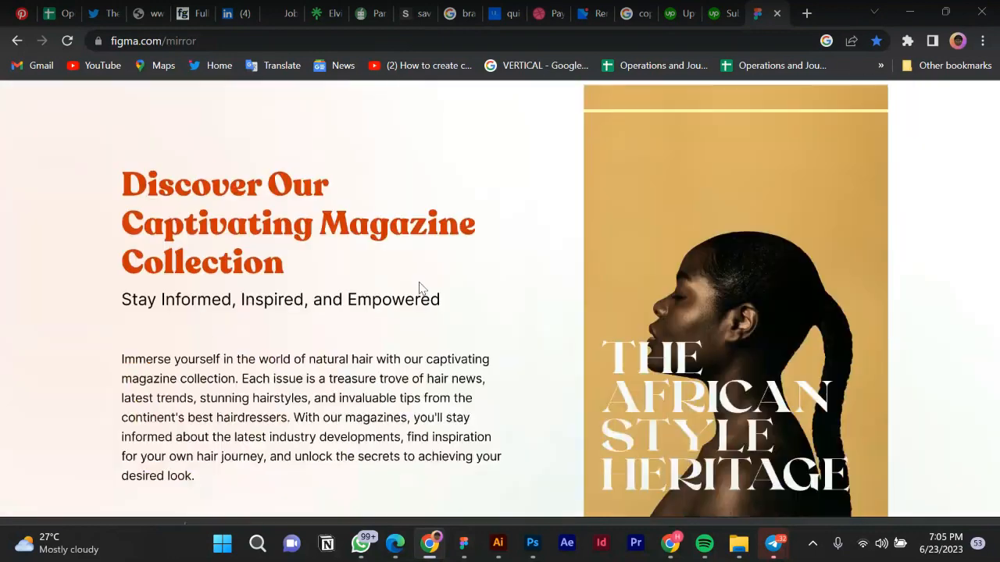
pyautogui.scroll(-3, 419, 289)
pyautogui.scroll(-2, 580, 319)
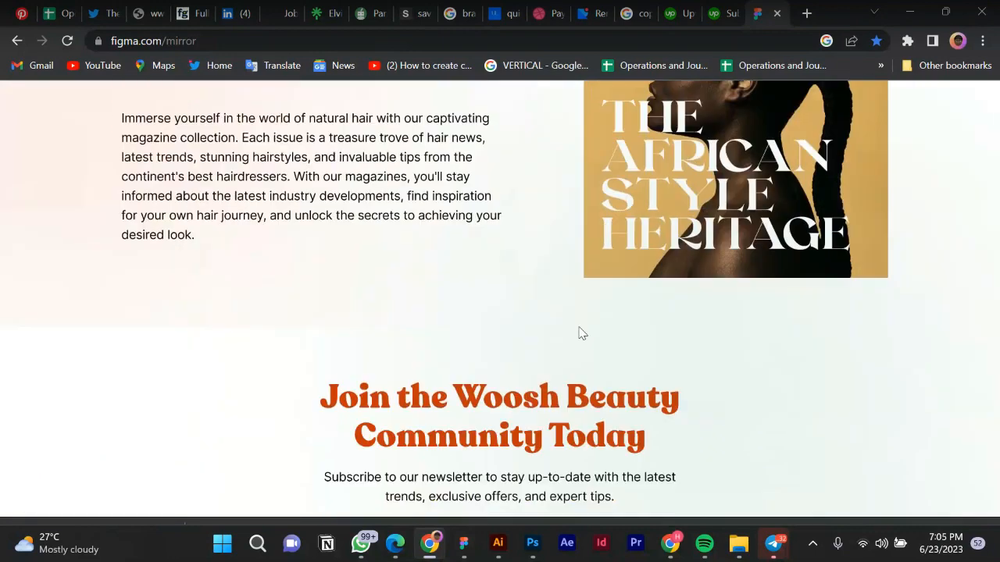
pyautogui.scroll(-3, 582, 334)
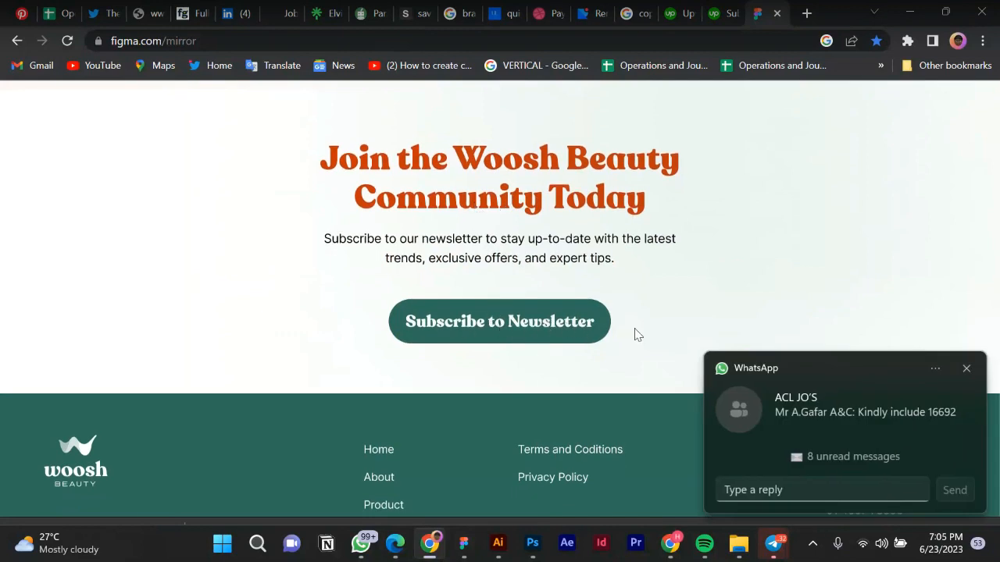
pyautogui.click(966, 371)
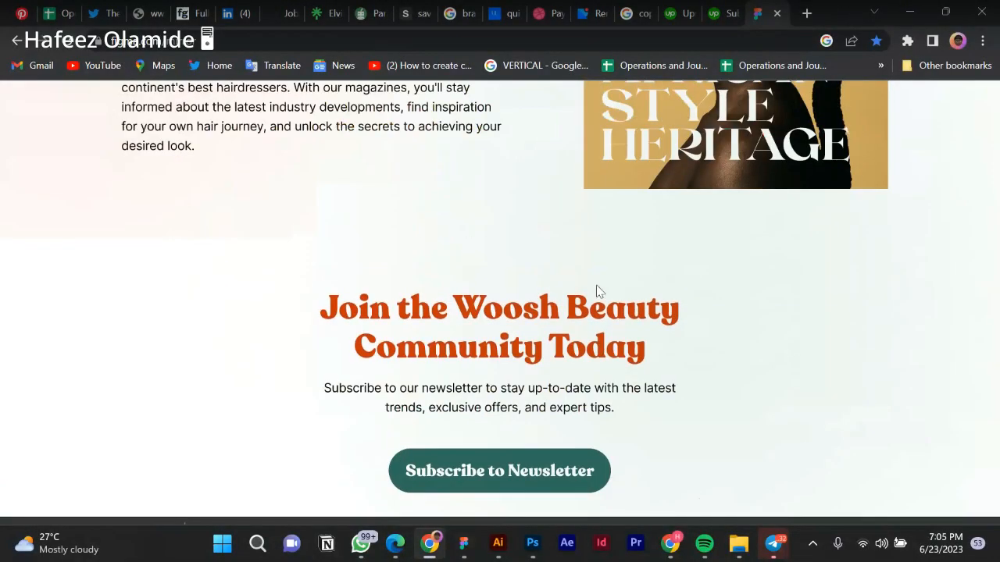
pyautogui.scroll(2, 596, 290)
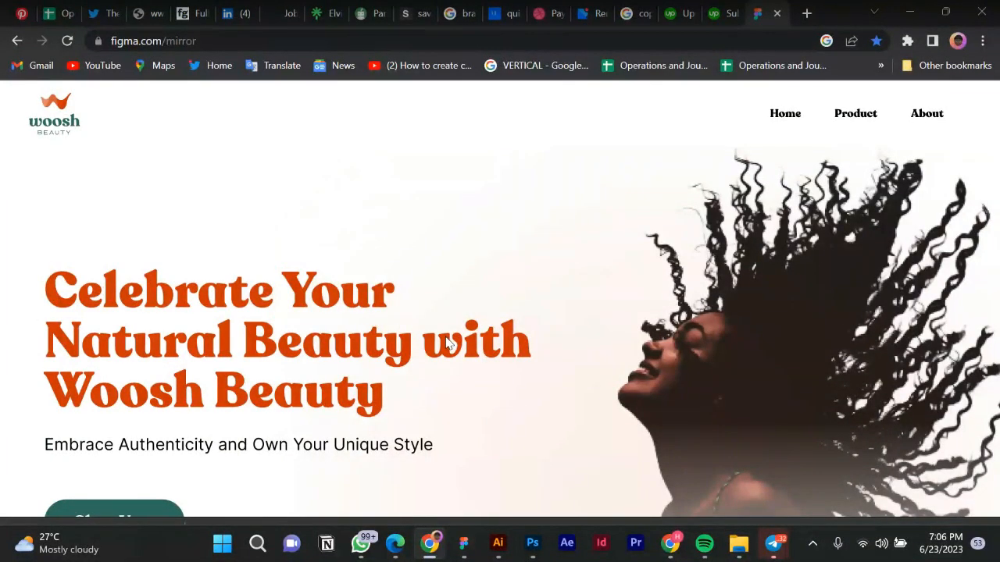
pyautogui.scroll(-2, 178, 341)
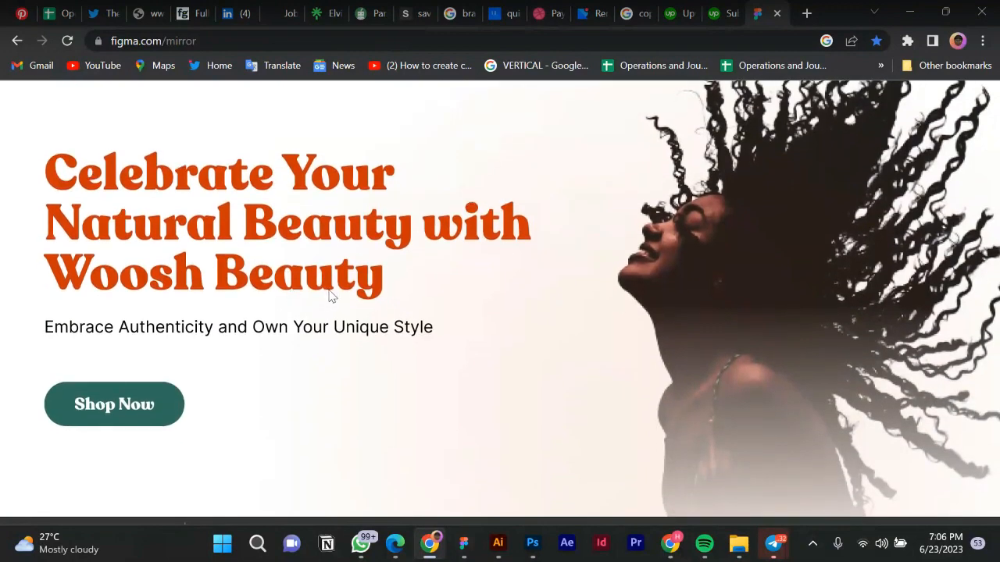
pyautogui.scroll(-3, 179, 241)
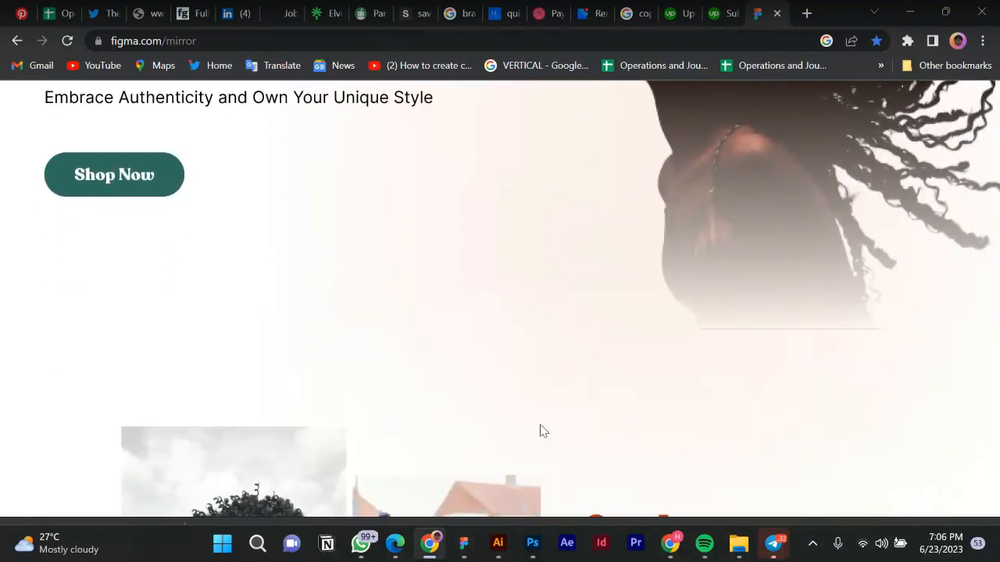
pyautogui.scroll(-3, 518, 420)
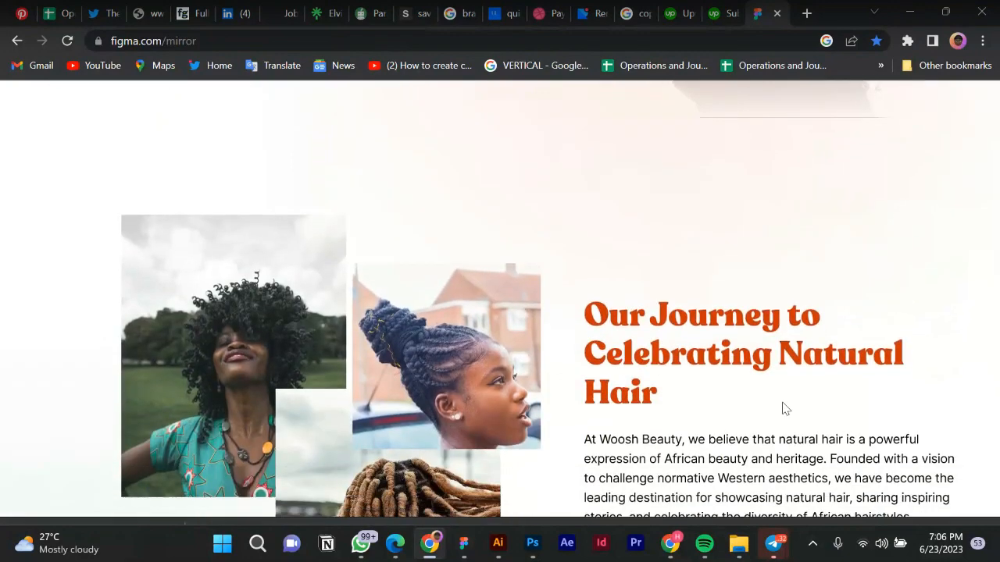
pyautogui.scroll(-3, 616, 402)
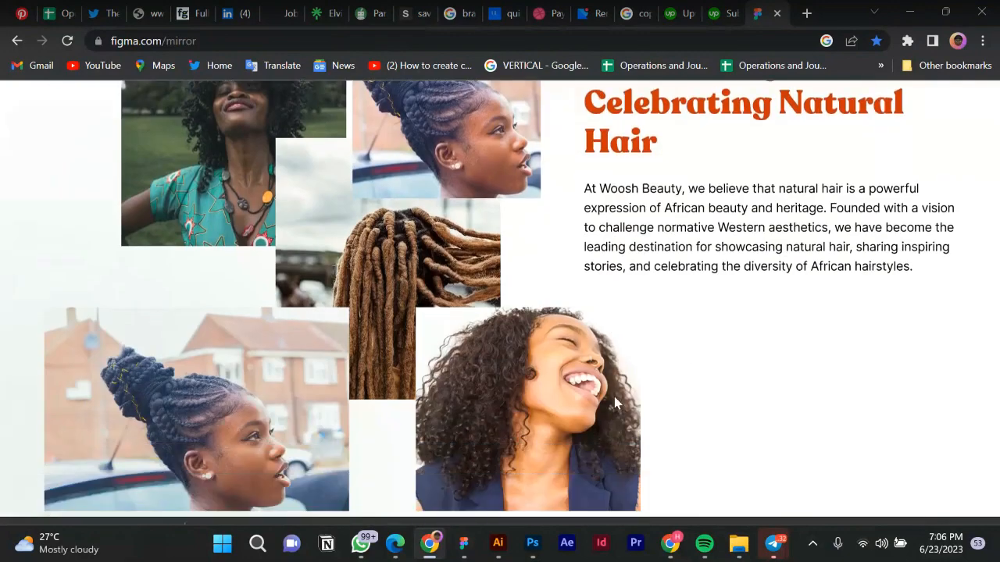
pyautogui.scroll(-3, 614, 396)
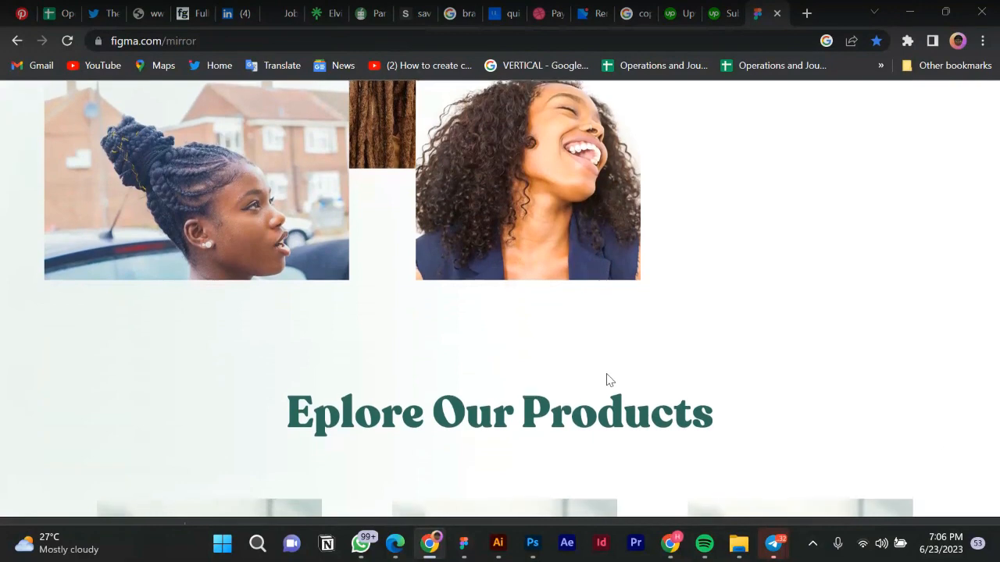
pyautogui.scroll(1, 610, 380)
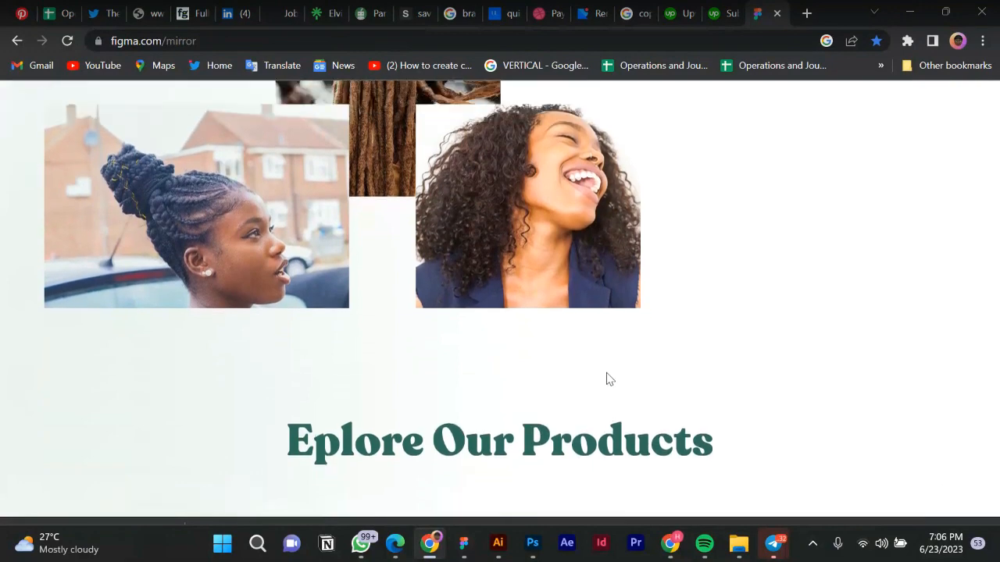
pyautogui.scroll(10, 609, 379)
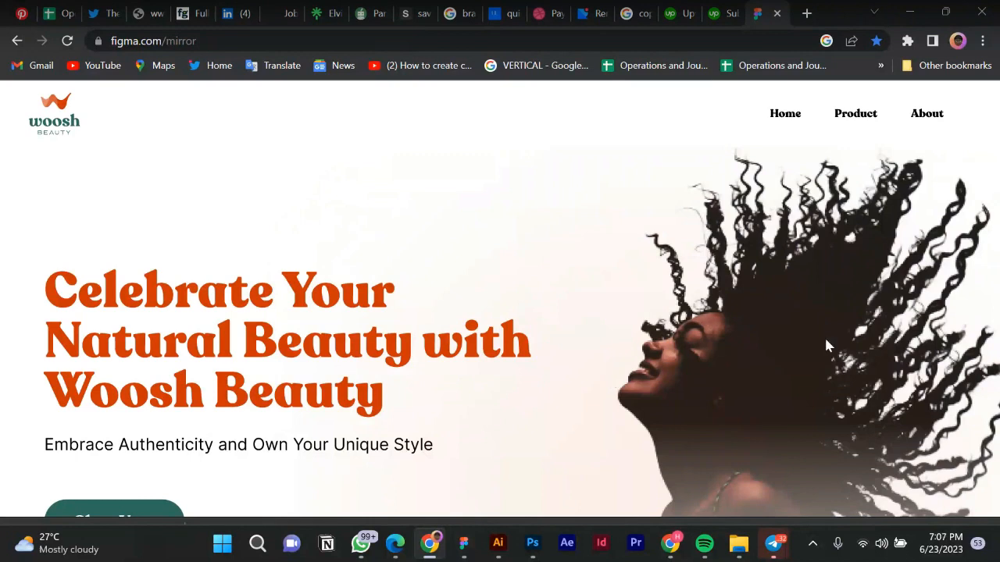
pyautogui.scroll(-1, 297, 351)
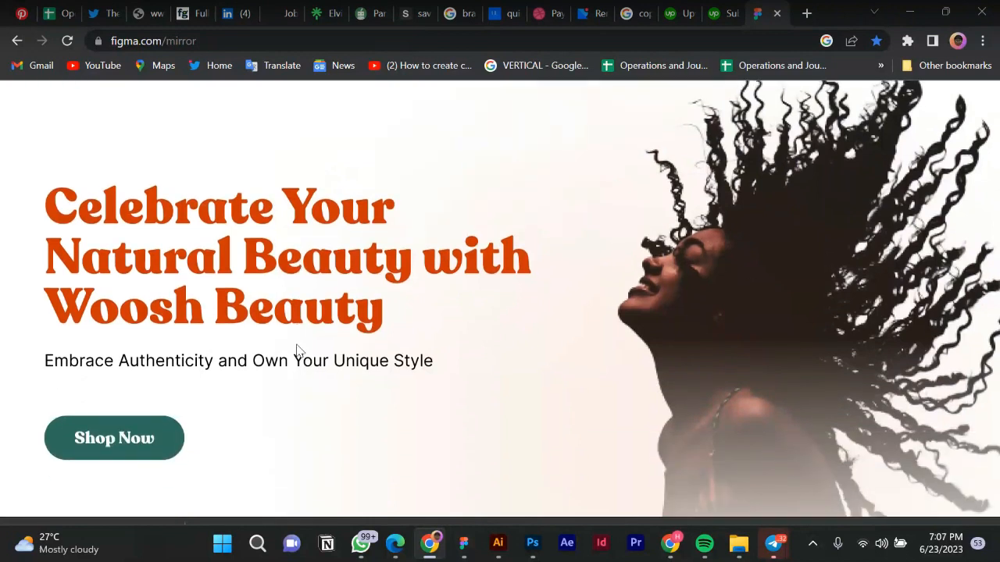
pyautogui.scroll(1, 297, 351)
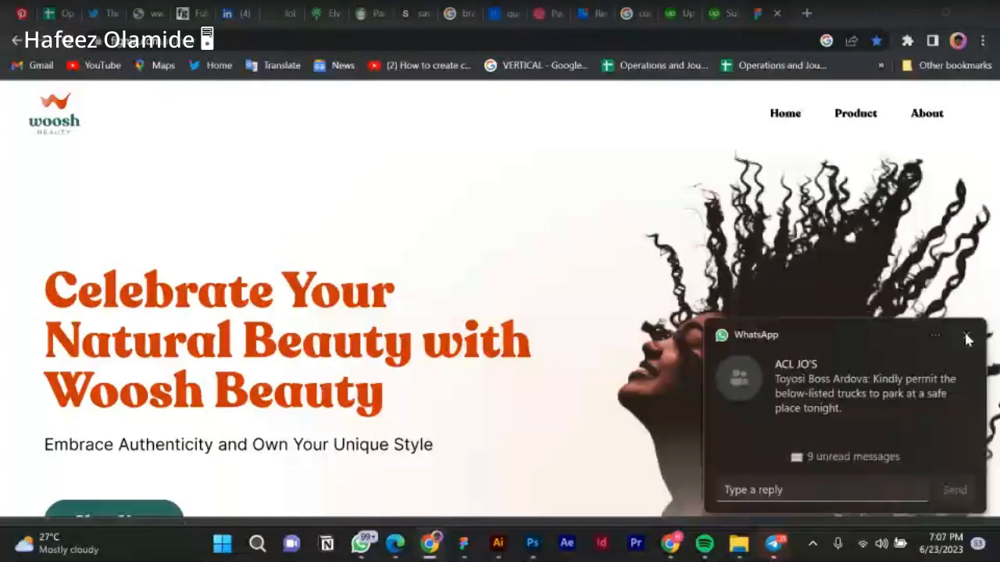
# Close the WhatsApp and Instablog9ja notifications and bring the Figma Woosh design forward.
pyautogui.click(967, 338)
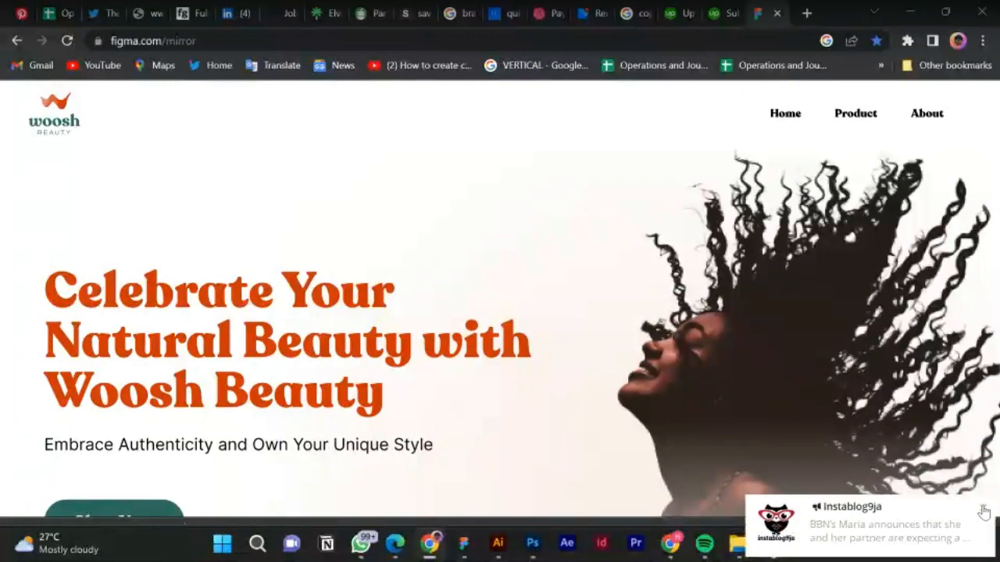
pyautogui.click(983, 511)
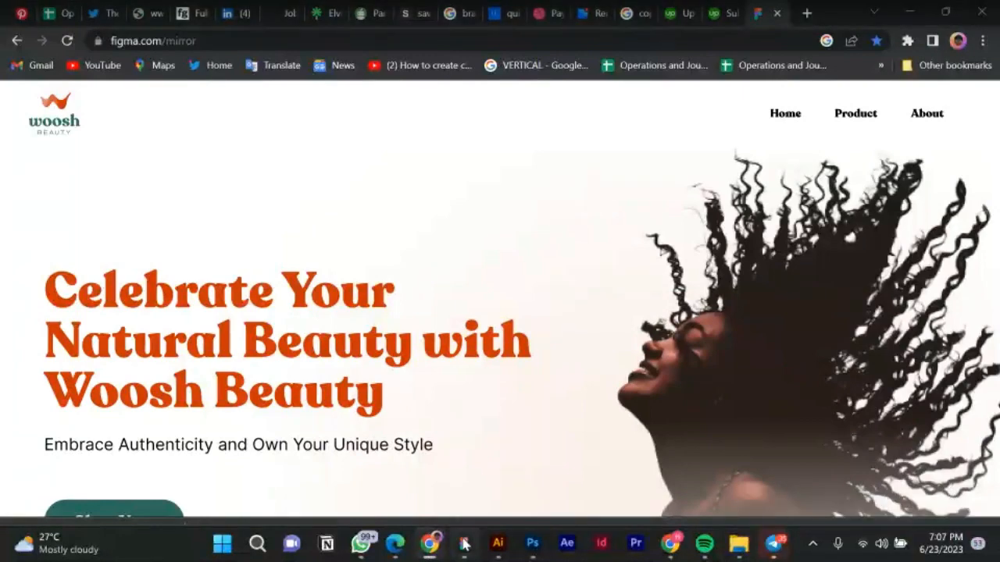
pyautogui.click(464, 544)
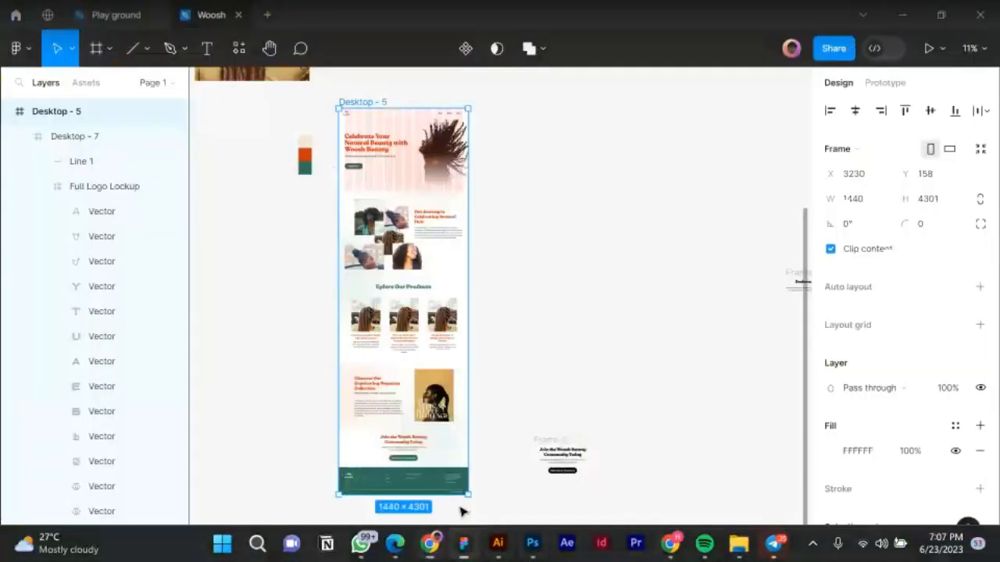
# Back in the Chrome mirror preview, scroll through the hero and Our Journey sections.
pyautogui.click(429, 545)
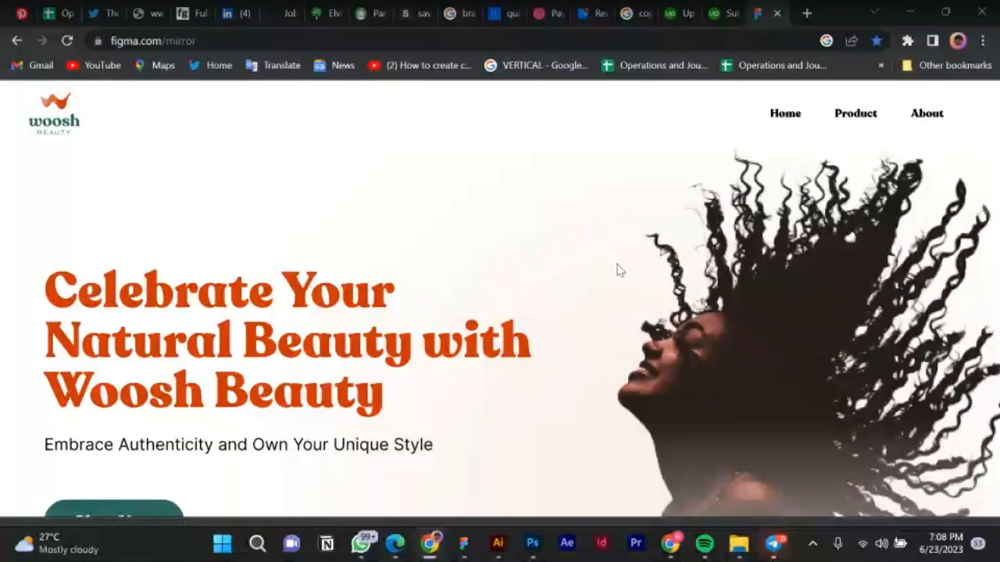
pyautogui.scroll(-4, 533, 309)
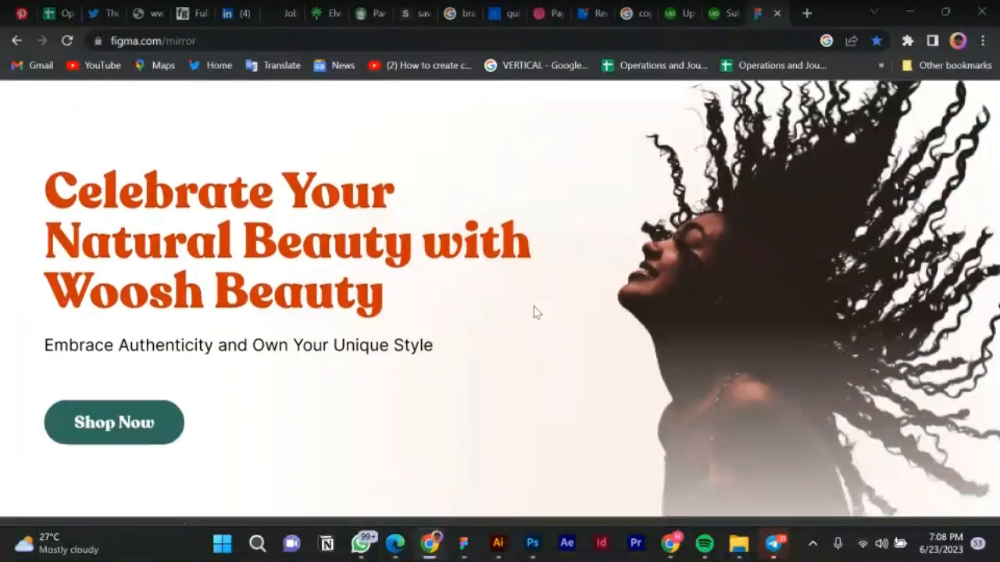
pyautogui.scroll(2, 536, 312)
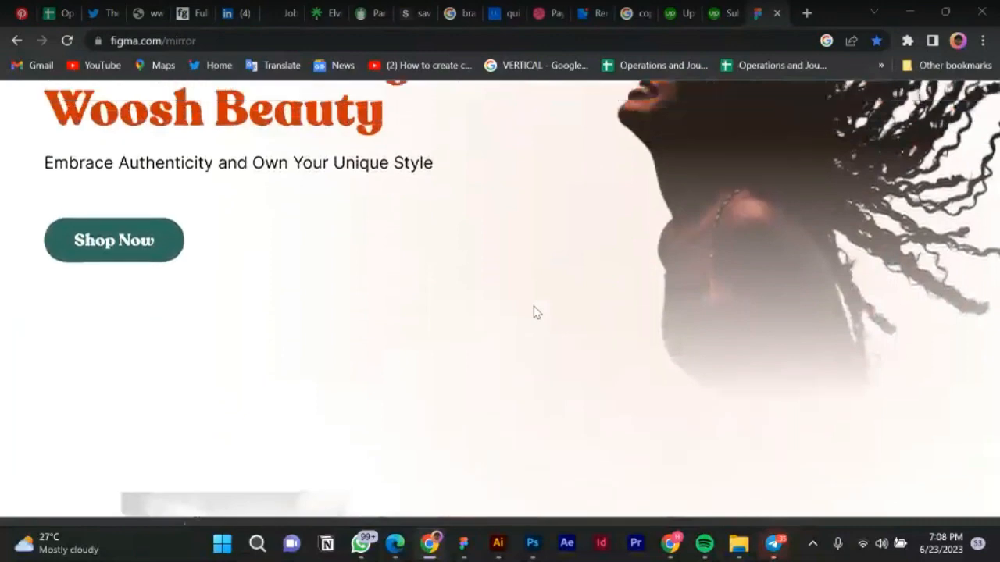
pyautogui.scroll(3, 551, 279)
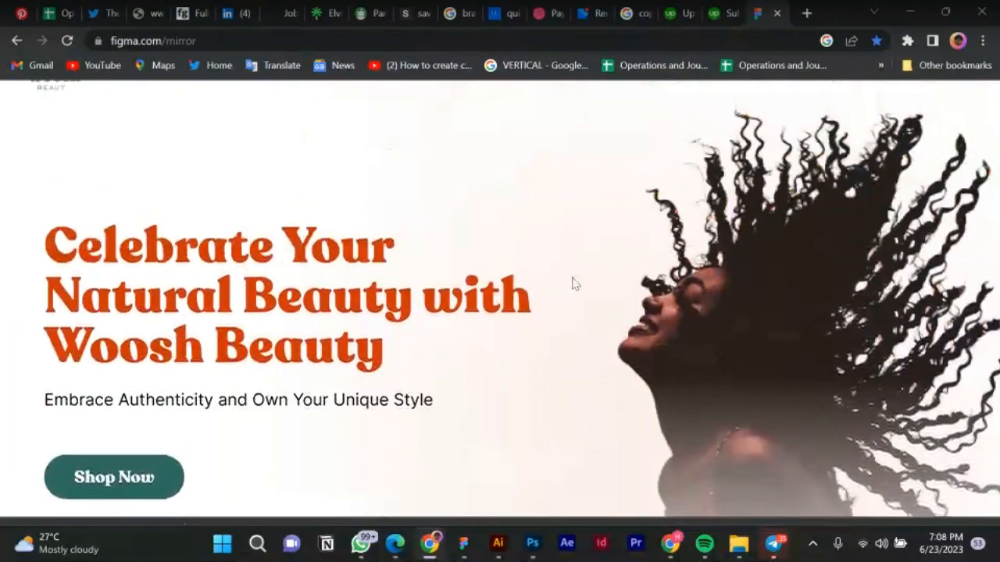
pyautogui.scroll(1, 571, 284)
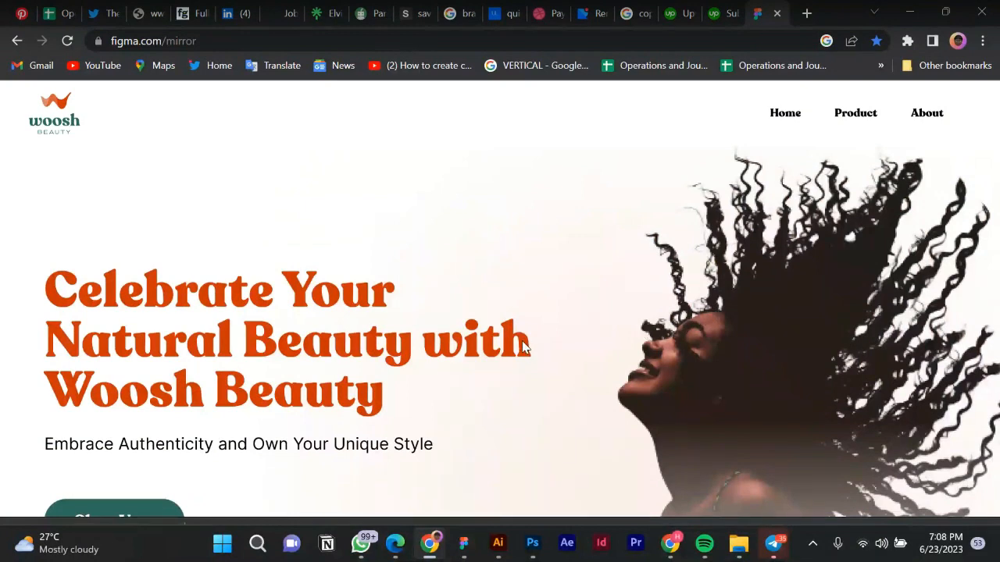
pyautogui.scroll(-2, 525, 347)
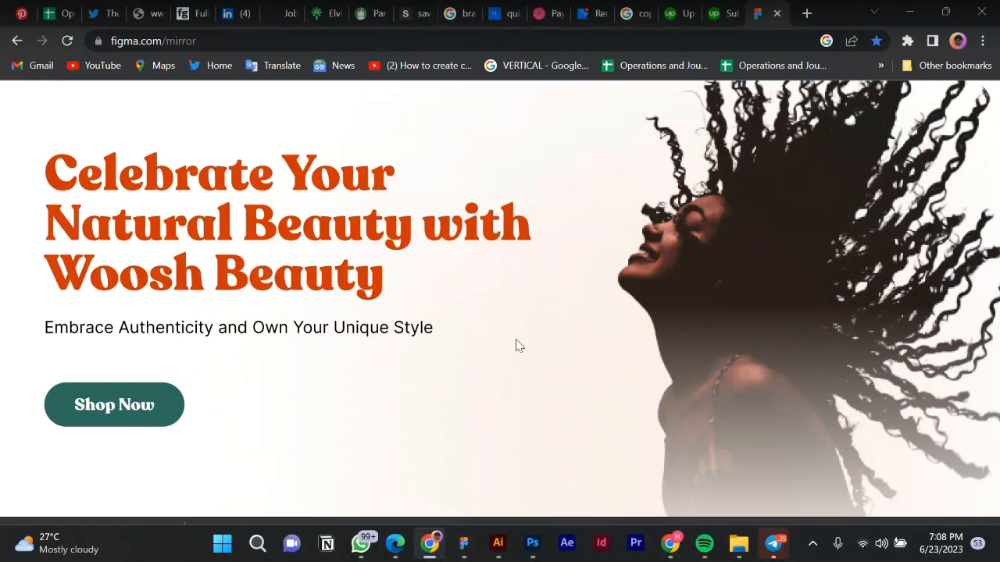
pyautogui.scroll(-3, 435, 329)
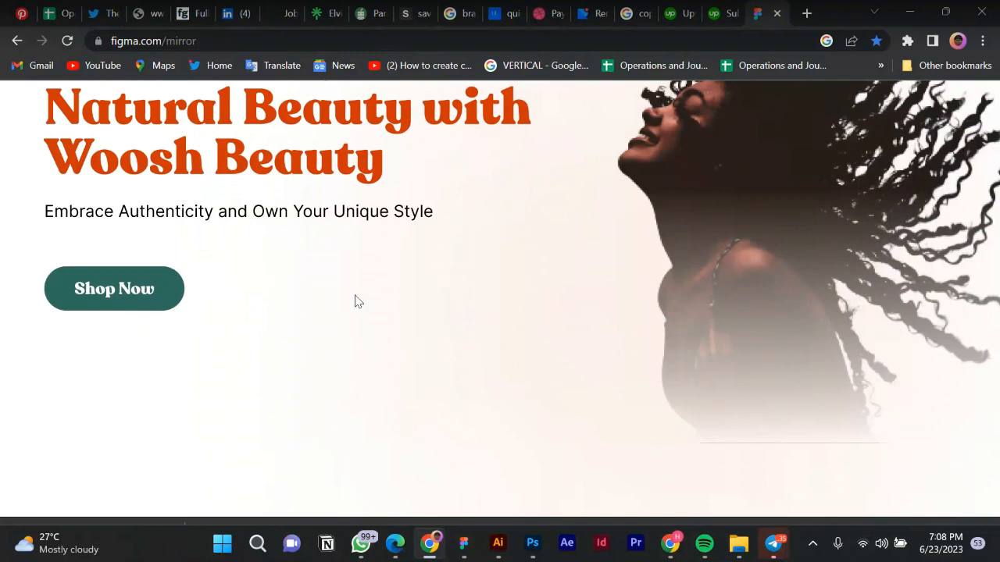
pyautogui.scroll(-8, 502, 287)
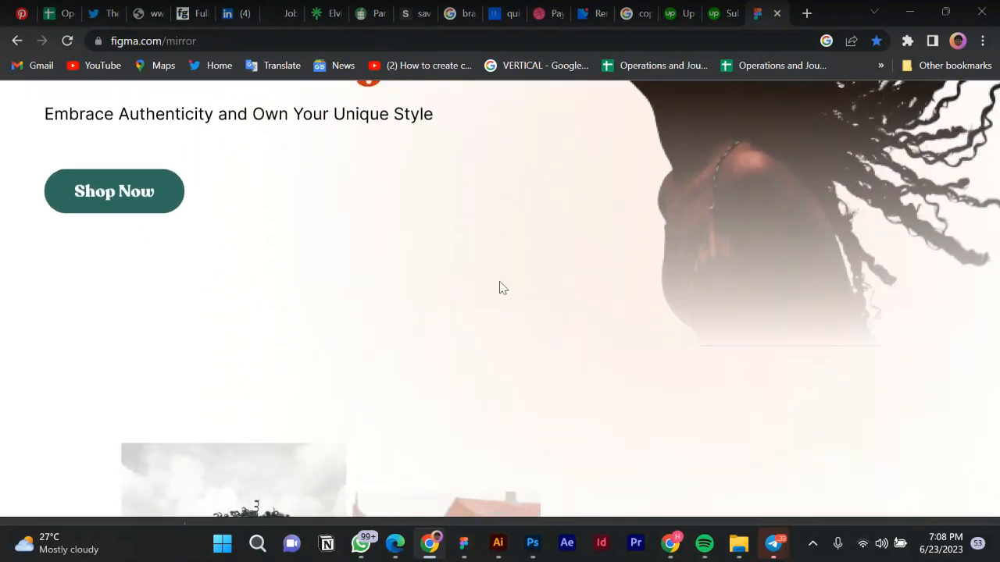
pyautogui.scroll(-1, 500, 285)
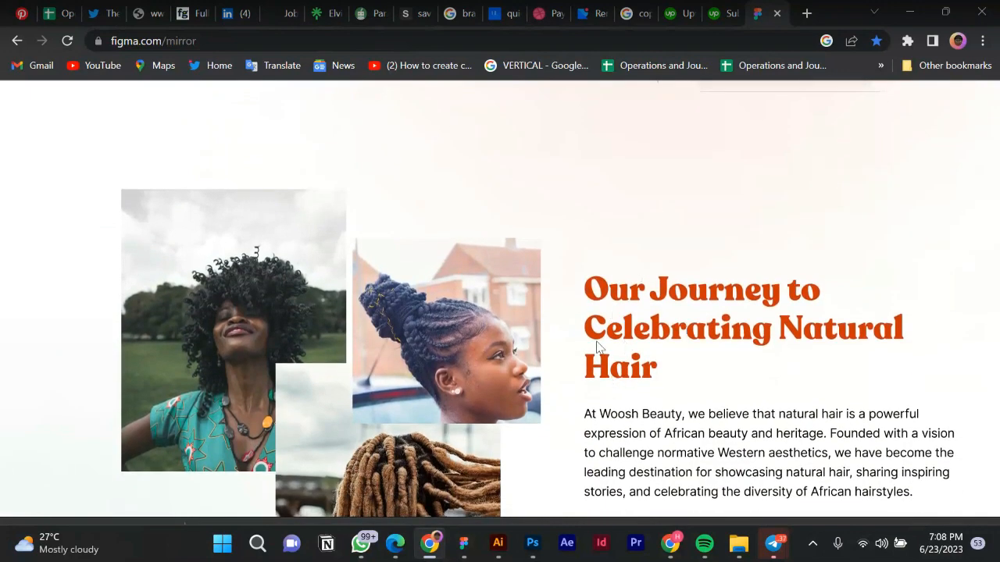
pyautogui.scroll(10, 477, 297)
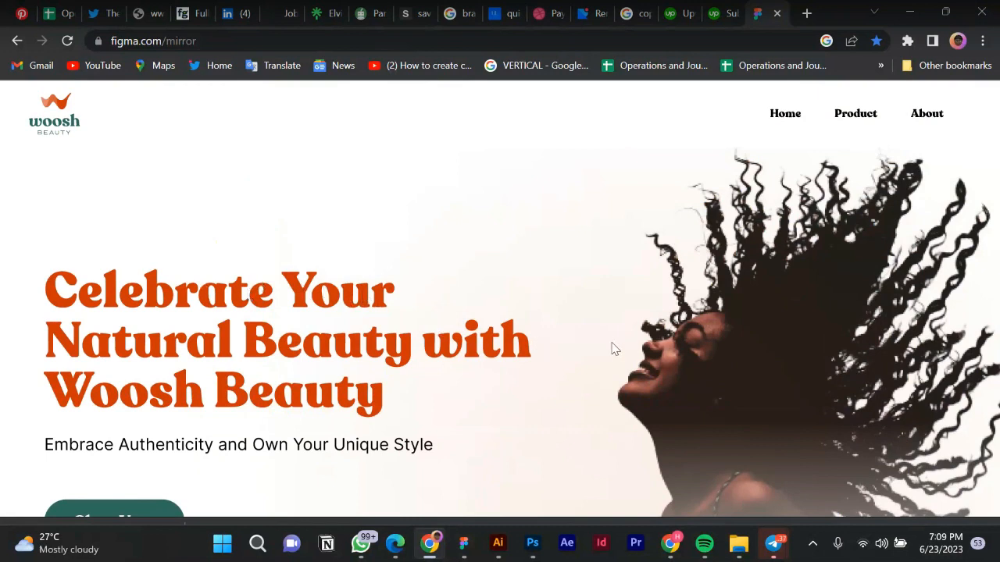
pyautogui.scroll(-1, 612, 349)
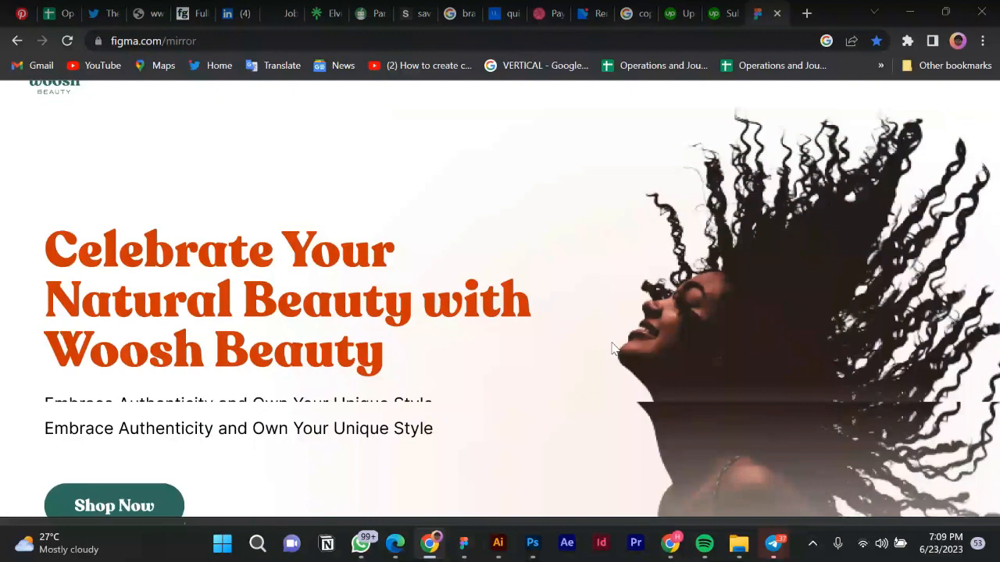
pyautogui.scroll(-1, 614, 349)
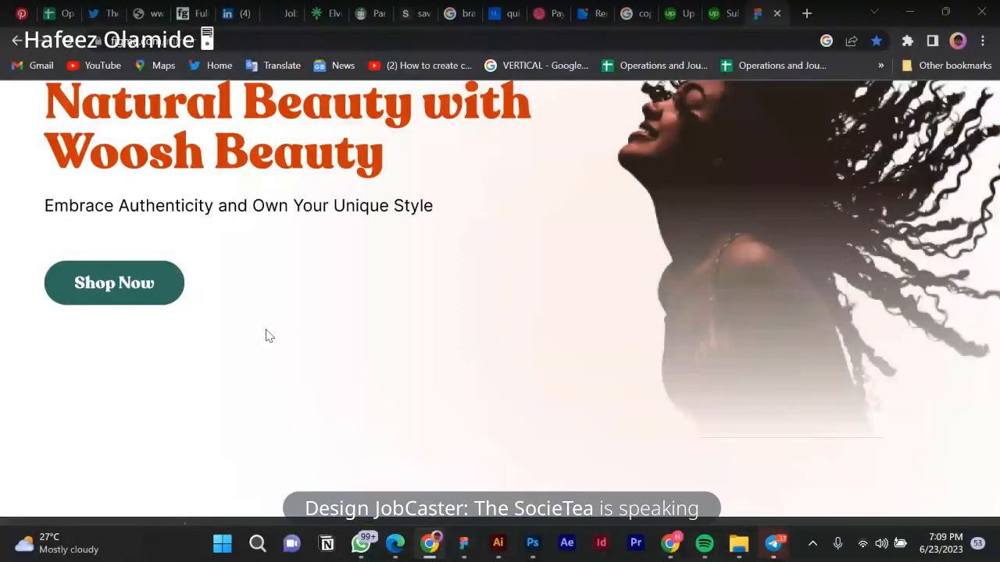
# Scroll to 'Our Journey to Celebrating Natural Hair' and dismiss the incoming message notification.
pyautogui.scroll(-3, 573, 404)
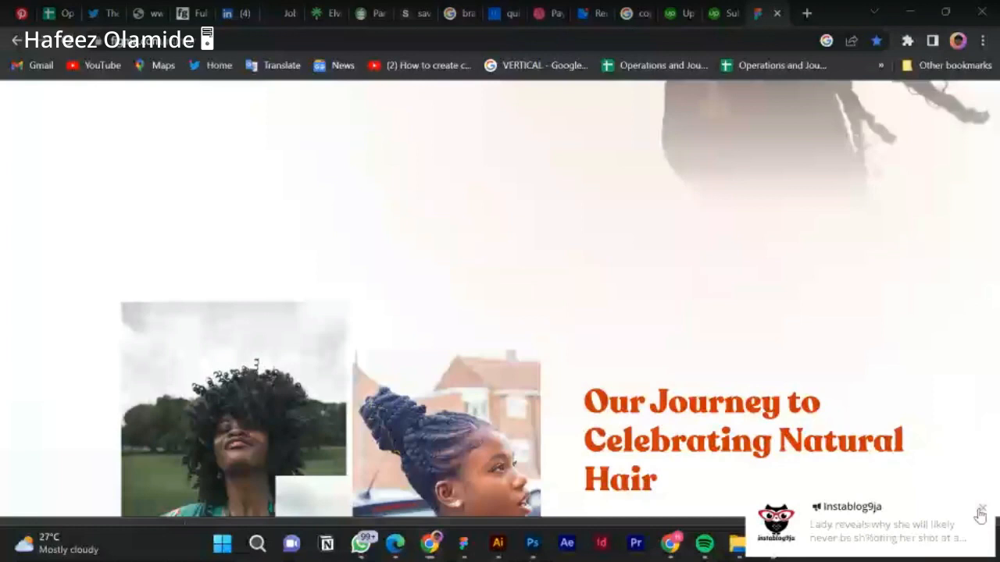
pyautogui.click(980, 512)
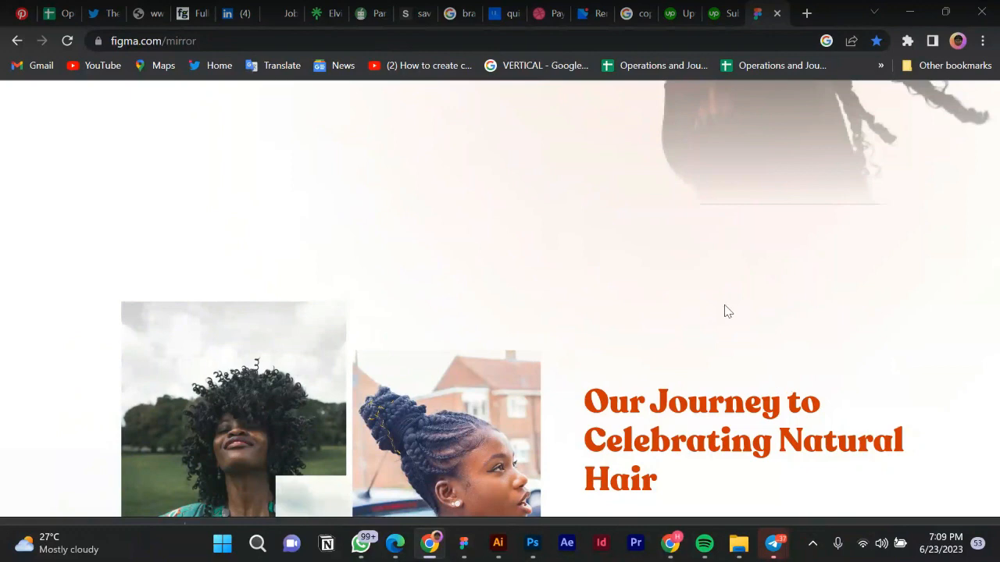
# Scroll the mirror preview up to the hero, logo and Home, Product, About nav bar.
pyautogui.scroll(5, 660, 312)
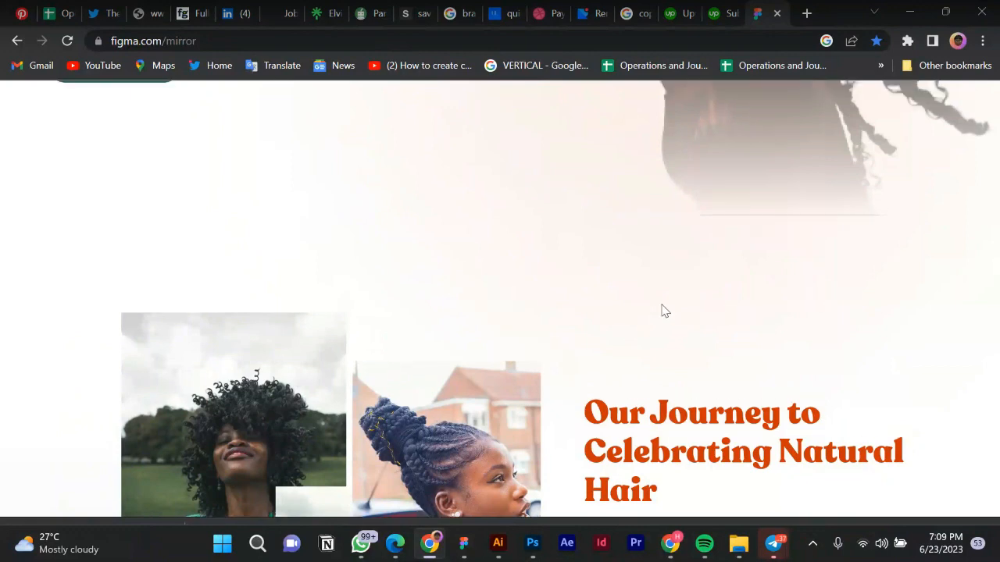
pyautogui.scroll(3, 662, 311)
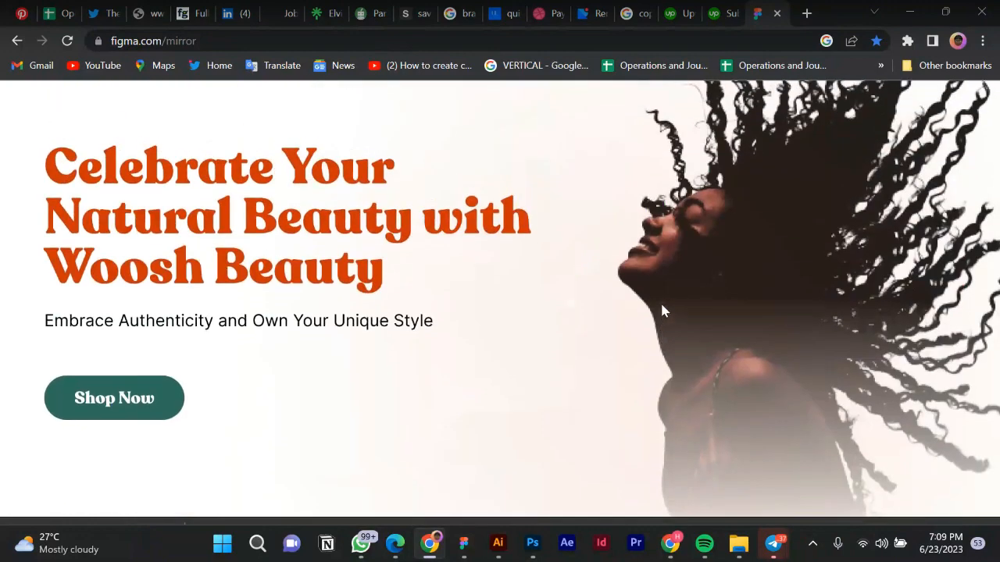
pyautogui.scroll(2, 662, 311)
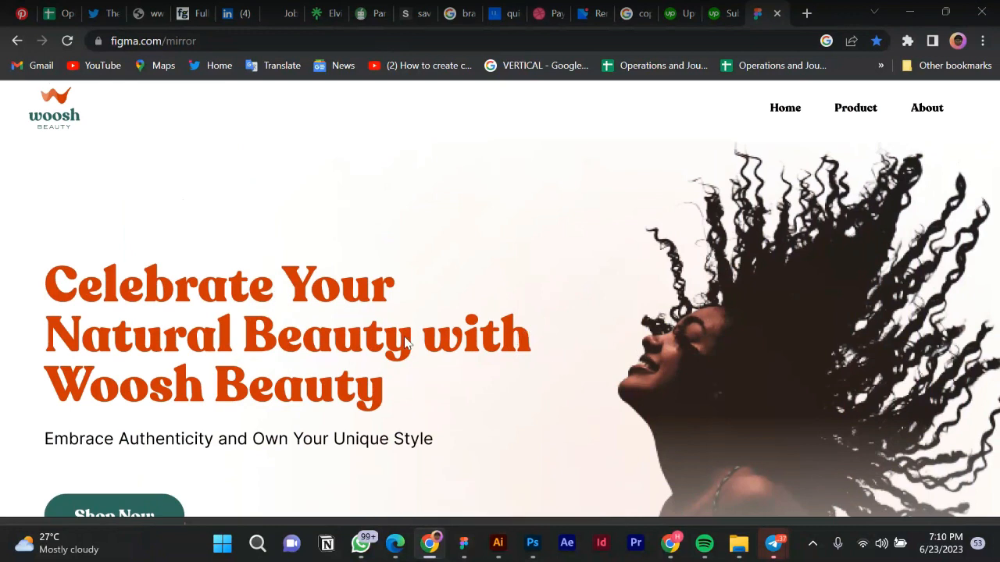
pyautogui.scroll(-2, 558, 377)
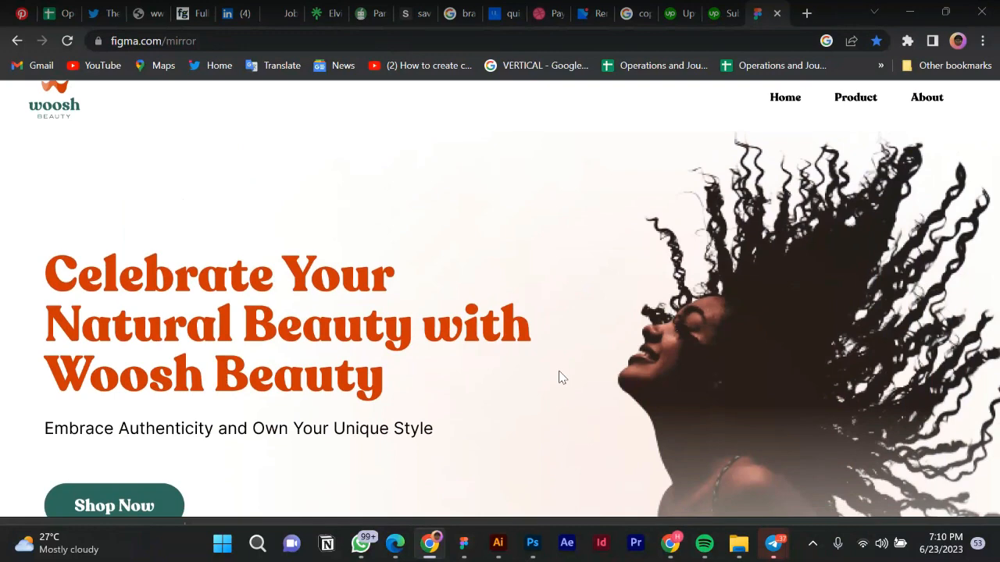
pyautogui.scroll(-4, 558, 377)
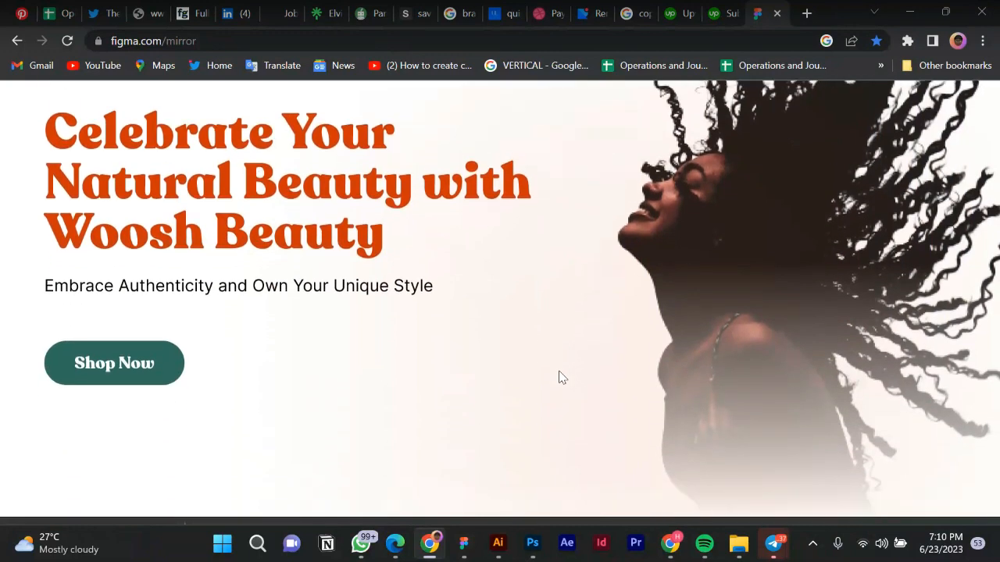
pyautogui.scroll(-3, 561, 378)
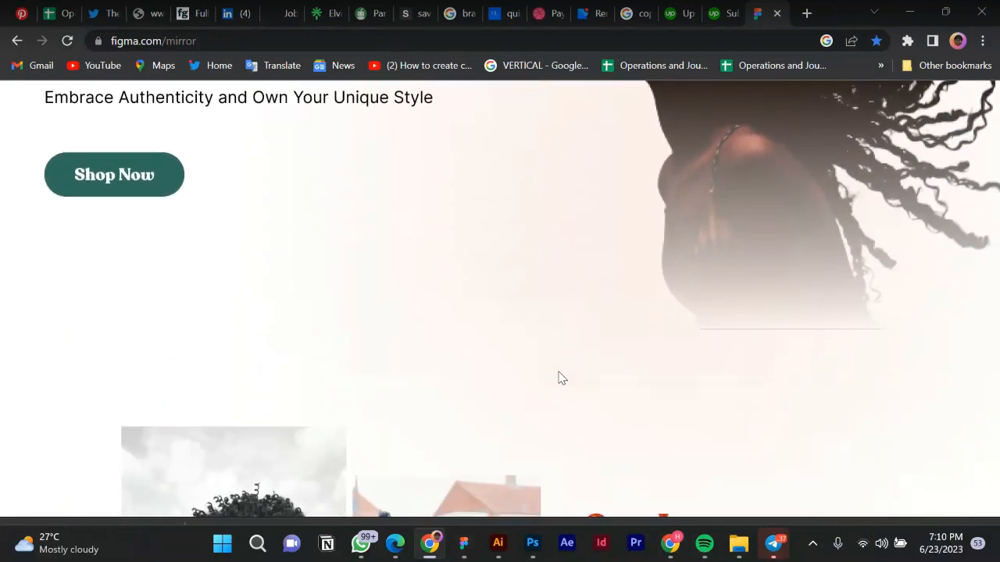
pyautogui.scroll(-5, 559, 378)
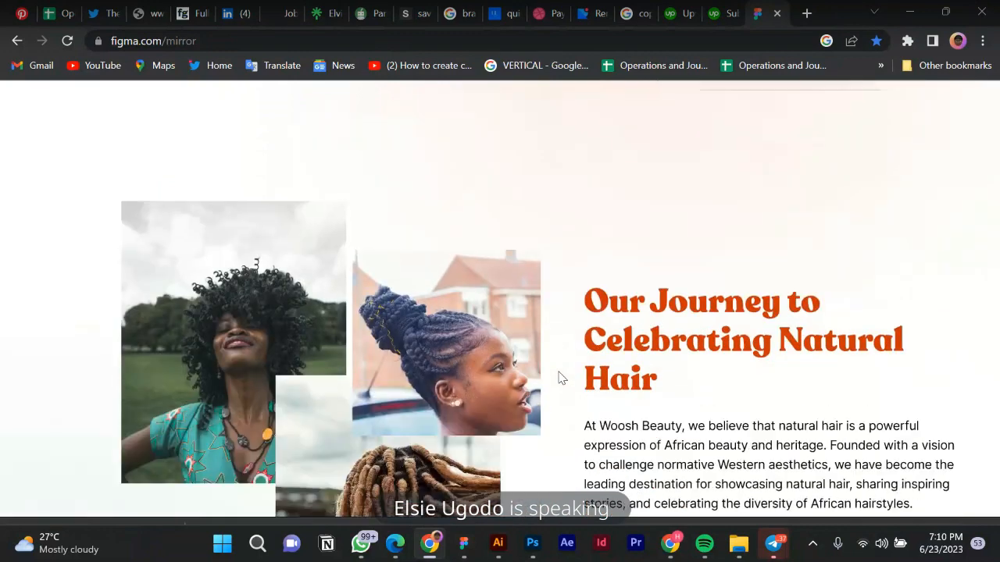
pyautogui.scroll(-1, 559, 378)
pyautogui.scroll(-4, 558, 379)
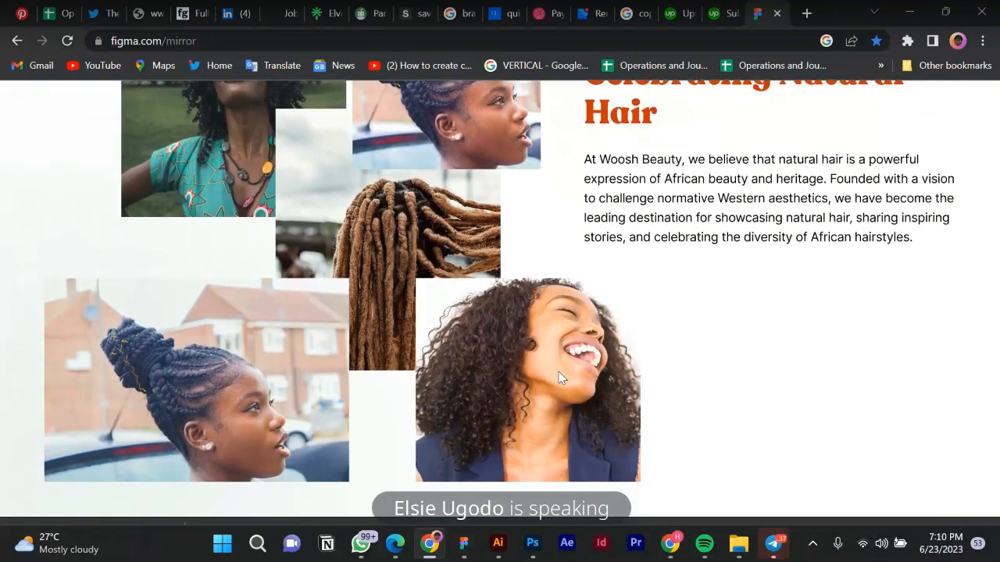
pyautogui.scroll(-1, 558, 378)
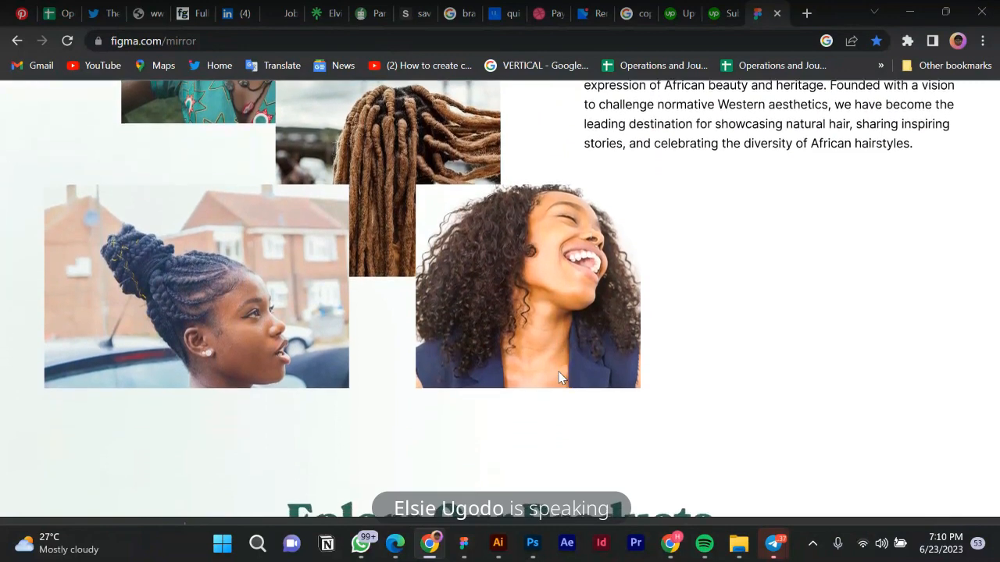
pyautogui.scroll(-3, 559, 378)
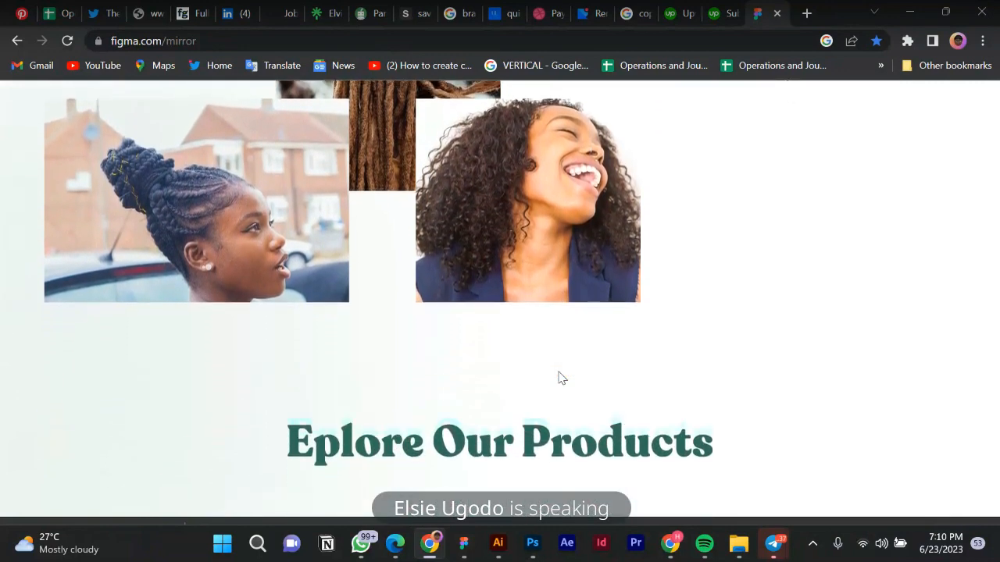
pyautogui.scroll(-4, 558, 378)
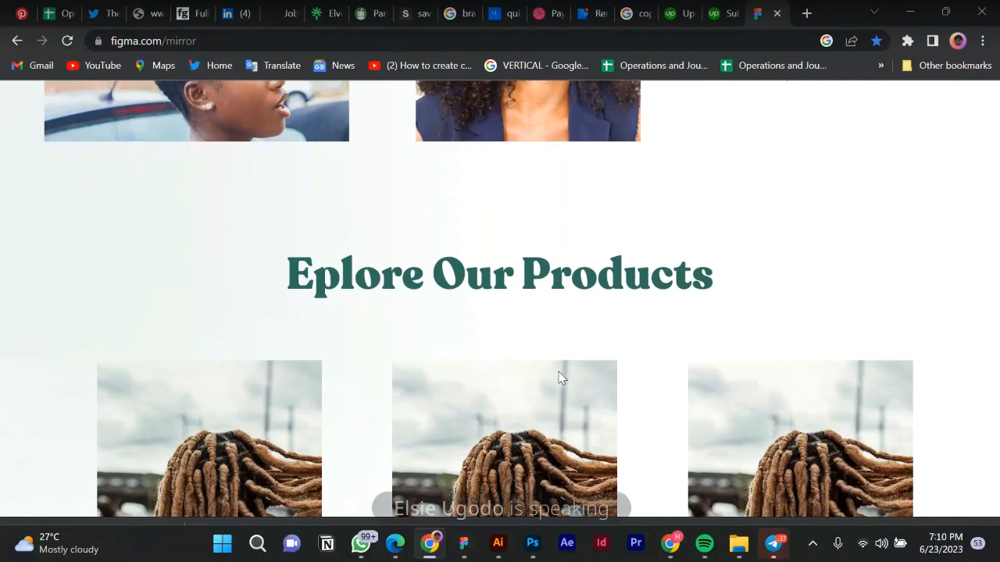
pyautogui.scroll(-3, 558, 378)
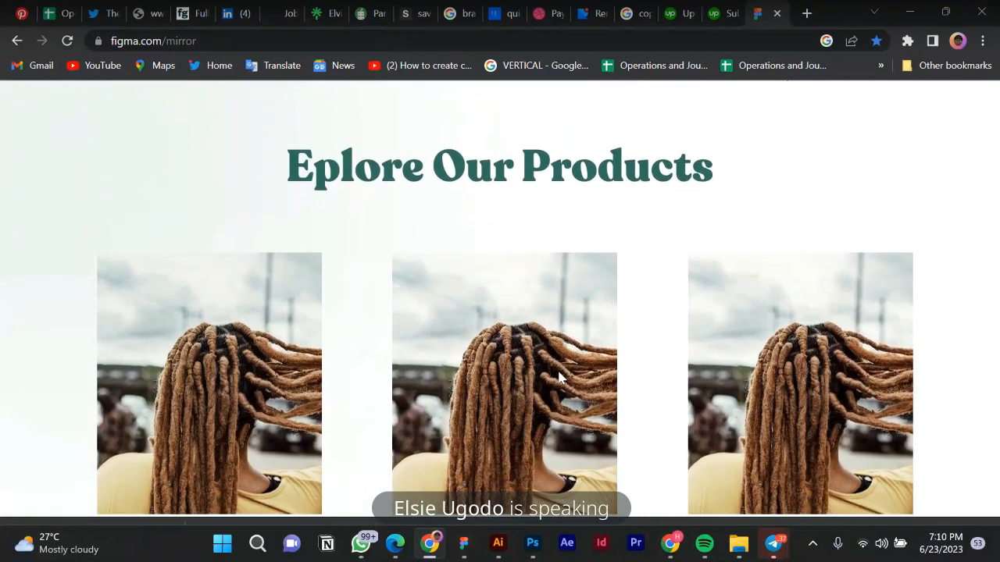
pyautogui.scroll(-6, 558, 378)
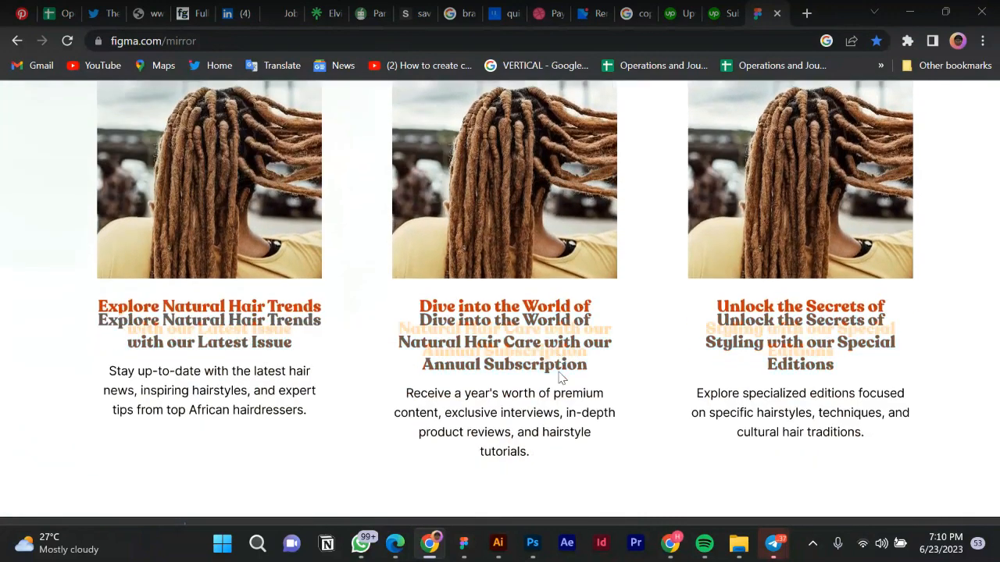
pyautogui.scroll(-2, 558, 378)
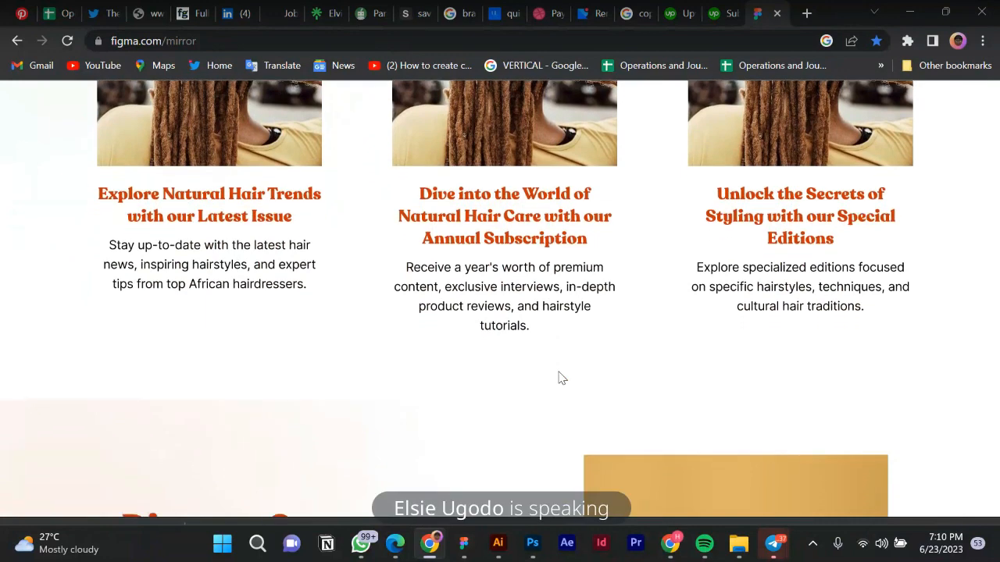
pyautogui.scroll(-9, 558, 378)
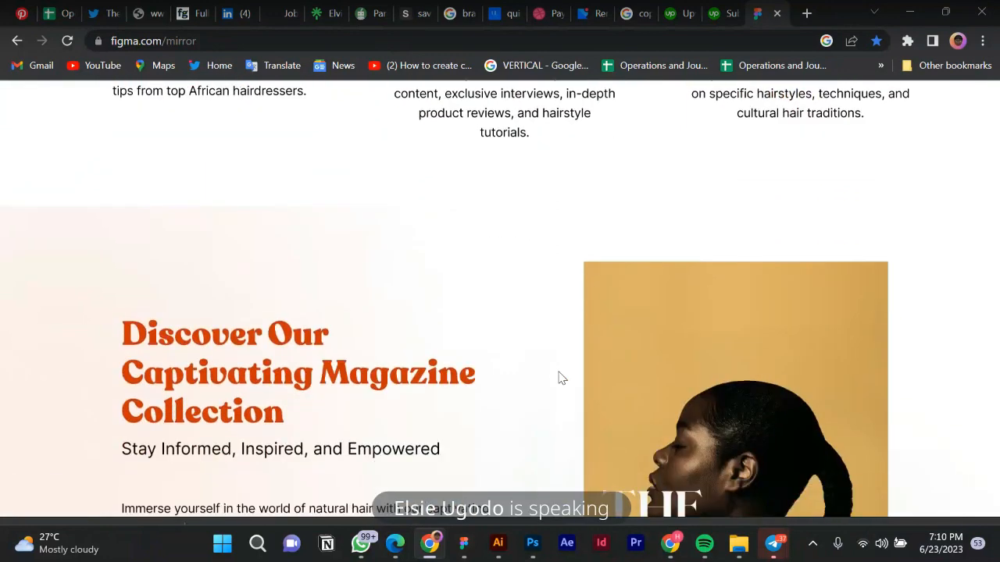
pyautogui.scroll(-2, 558, 378)
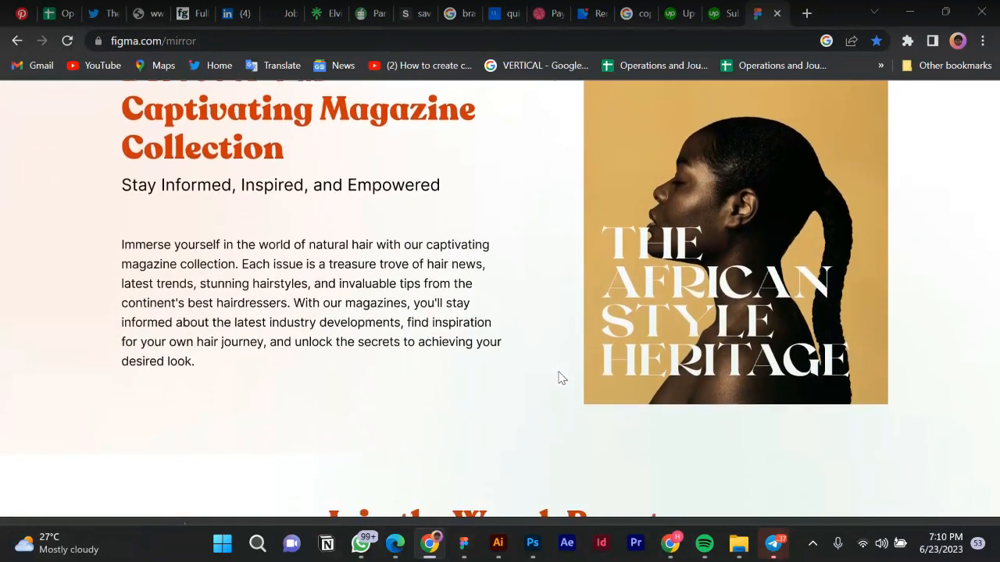
pyautogui.scroll(-5, 558, 378)
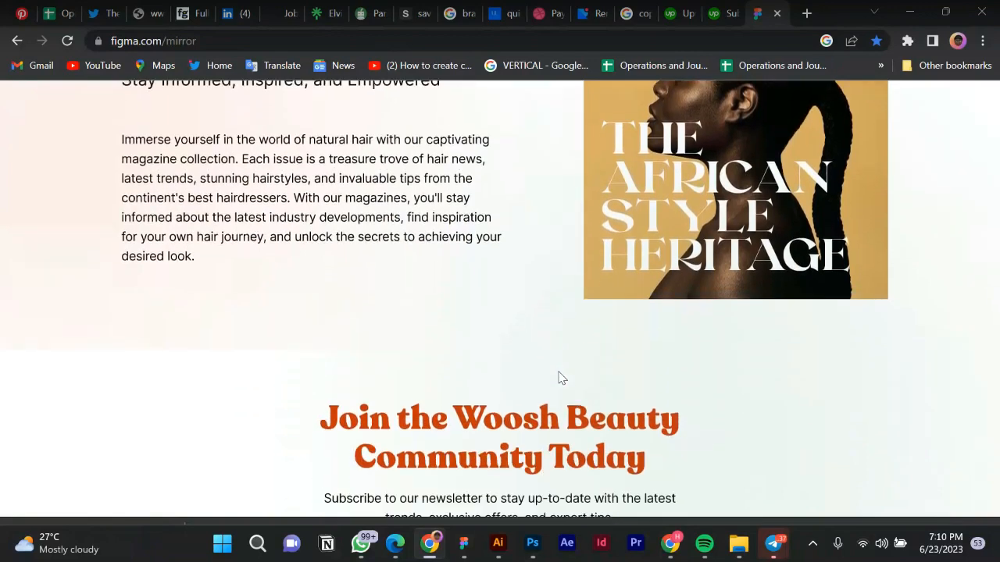
pyautogui.scroll(-3, 559, 378)
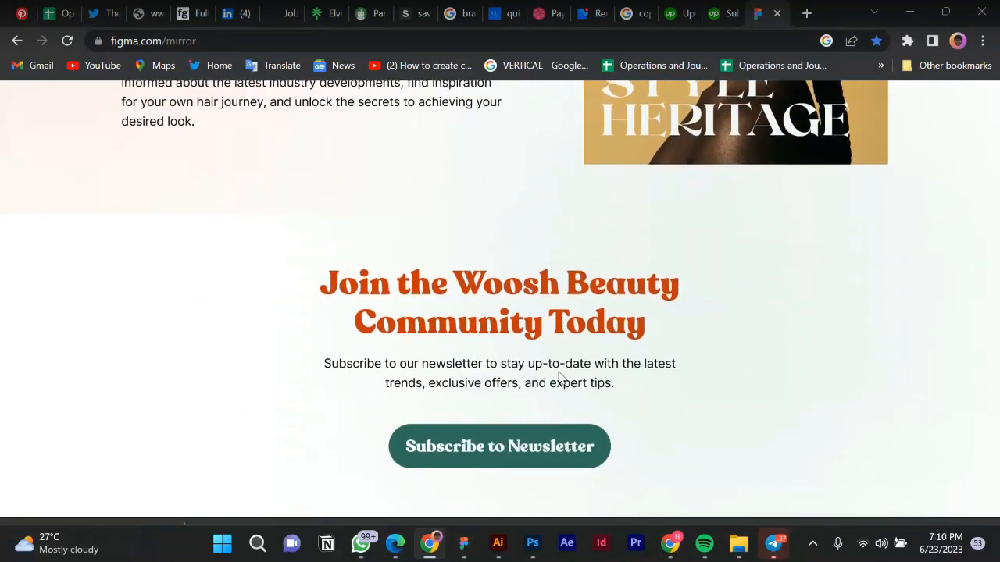
pyautogui.scroll(-1, 559, 378)
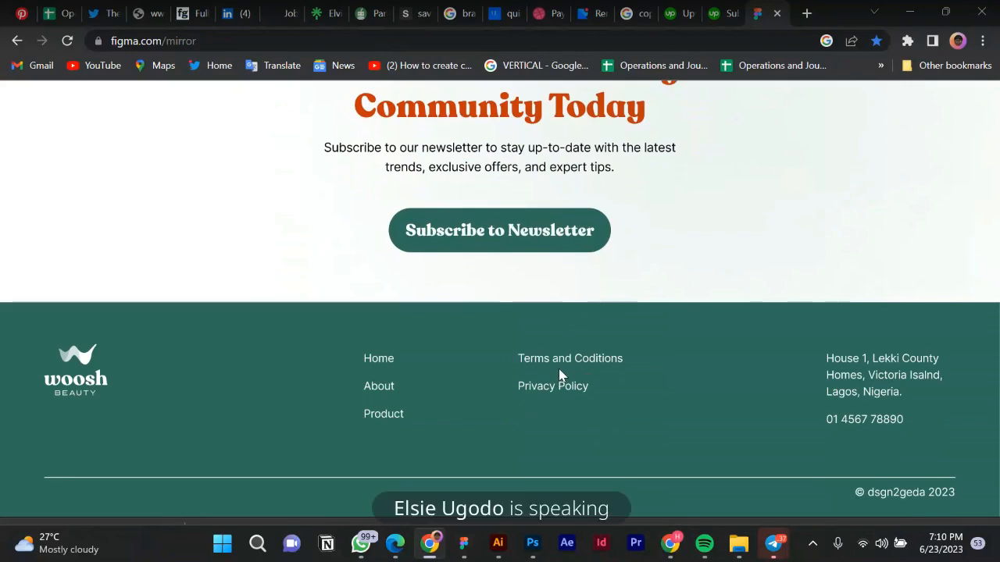
pyautogui.scroll(4, 559, 374)
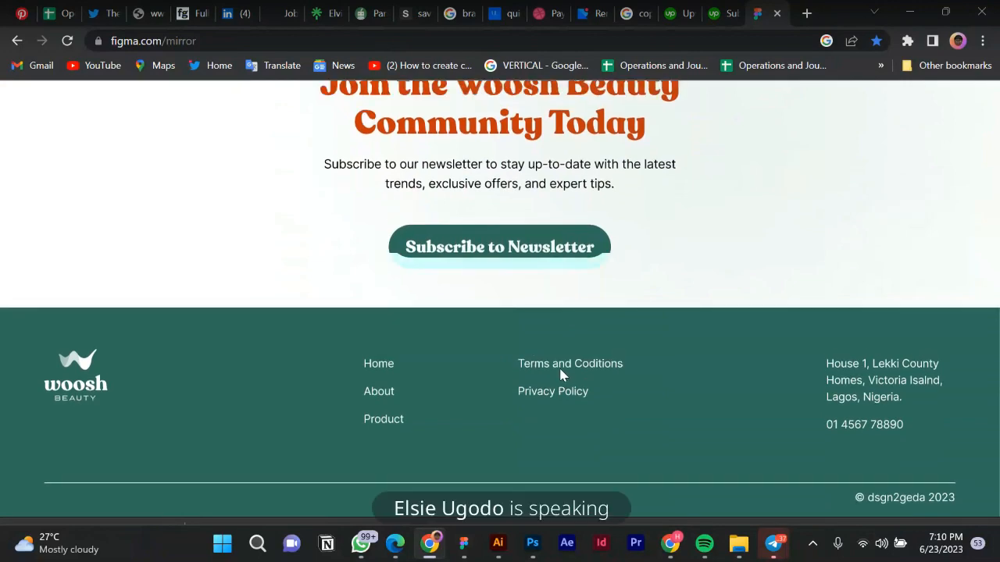
pyautogui.scroll(4, 559, 375)
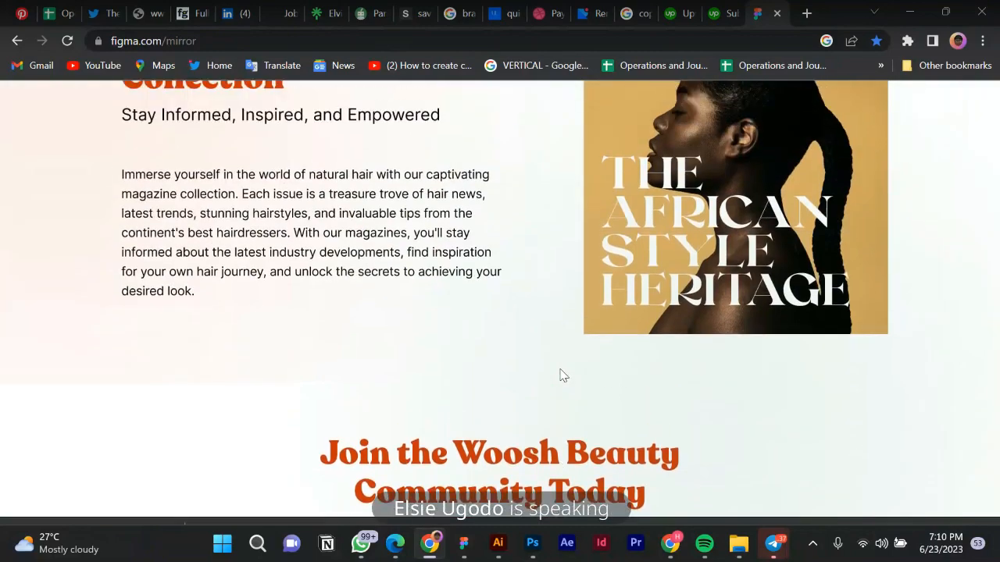
pyautogui.scroll(15, 559, 376)
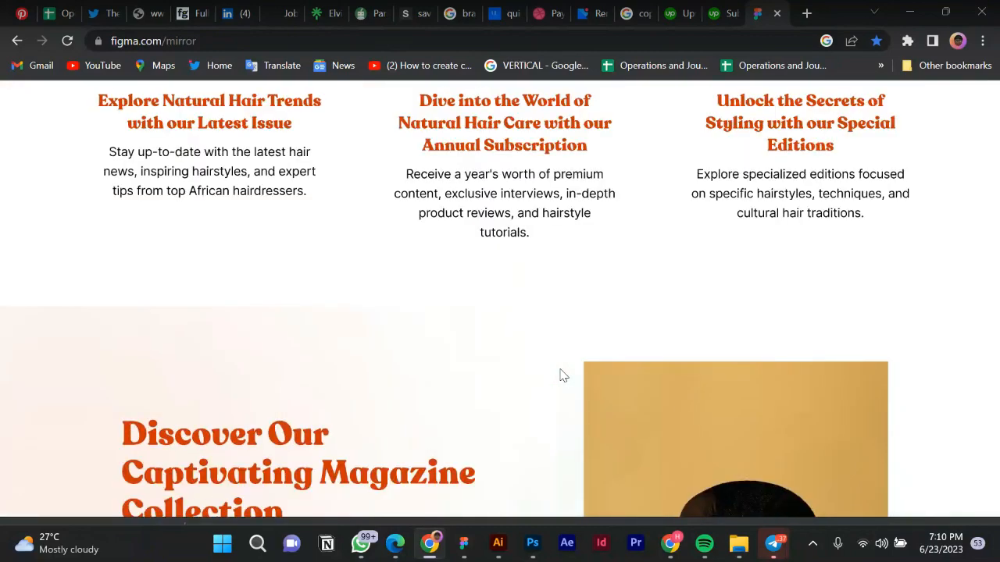
pyautogui.scroll(7, 563, 375)
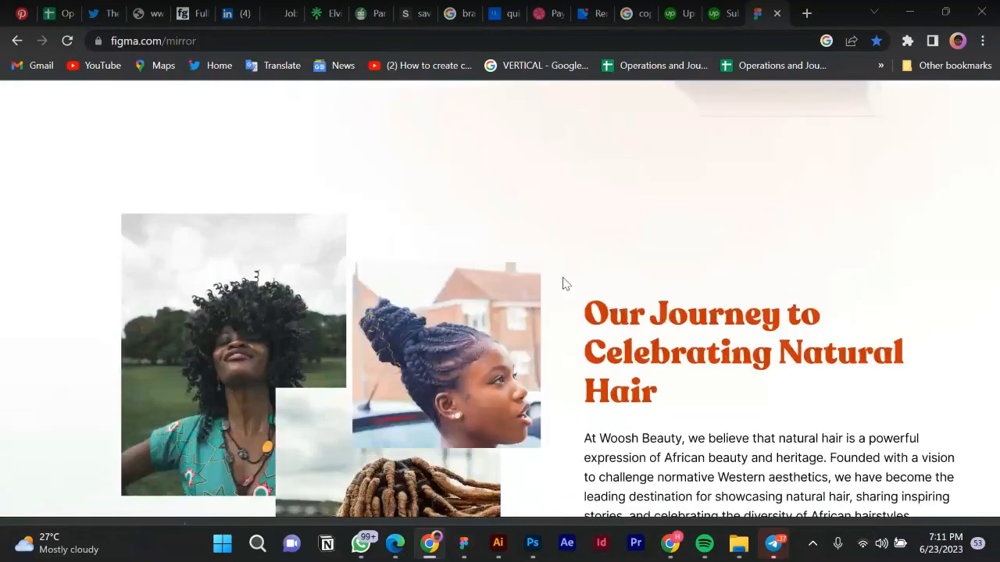
pyautogui.scroll(2, 591, 264)
pyautogui.scroll(5, 592, 264)
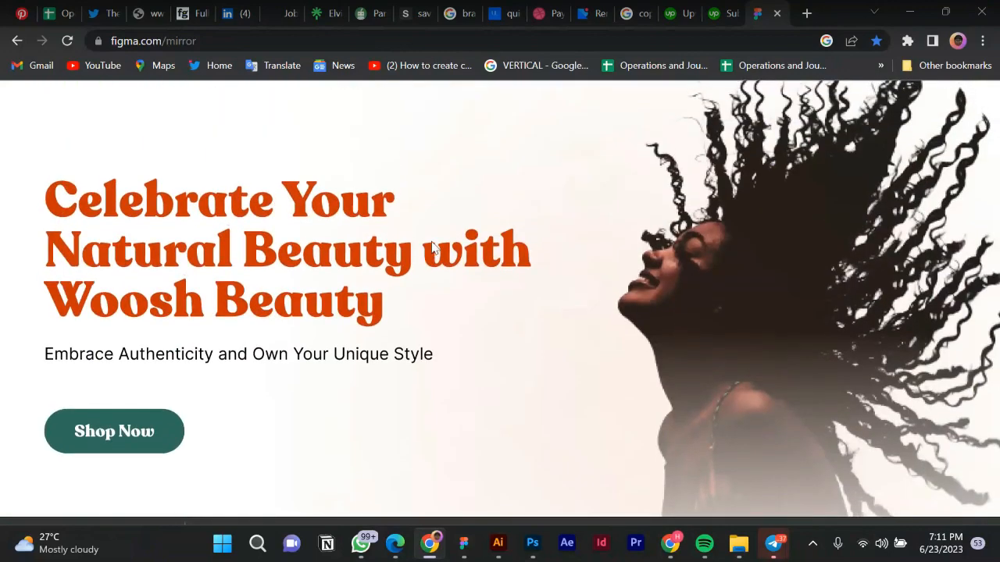
# Scroll down through the whole Woosh Beauty homepage preview to the bottom.
pyautogui.scroll(1, 435, 246)
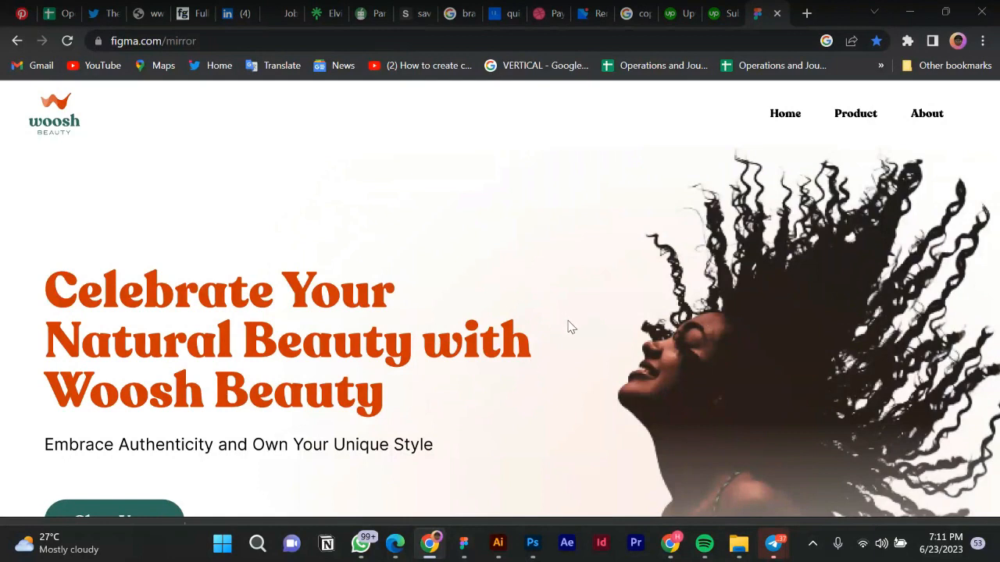
pyautogui.scroll(-2, 571, 326)
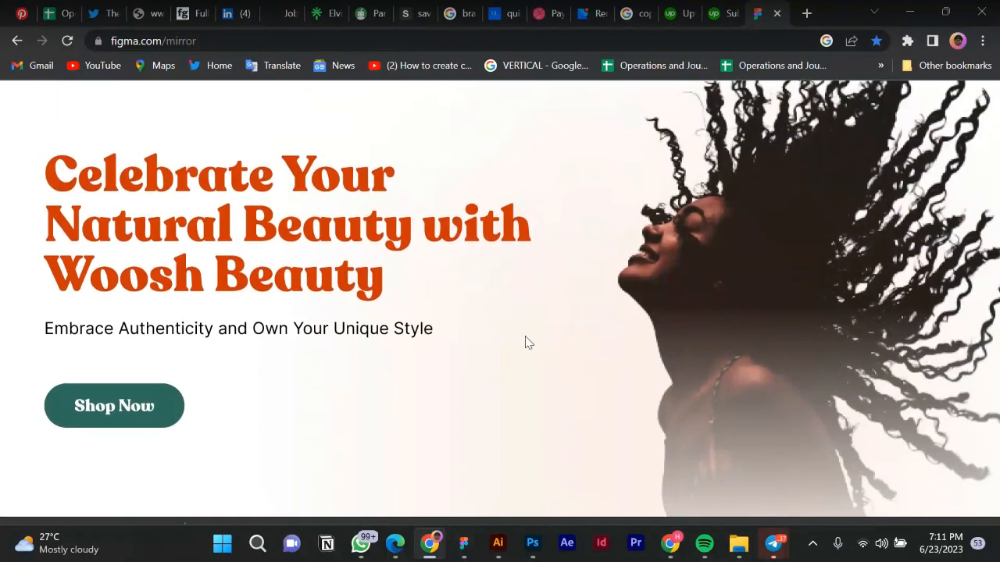
pyautogui.scroll(-3, 526, 344)
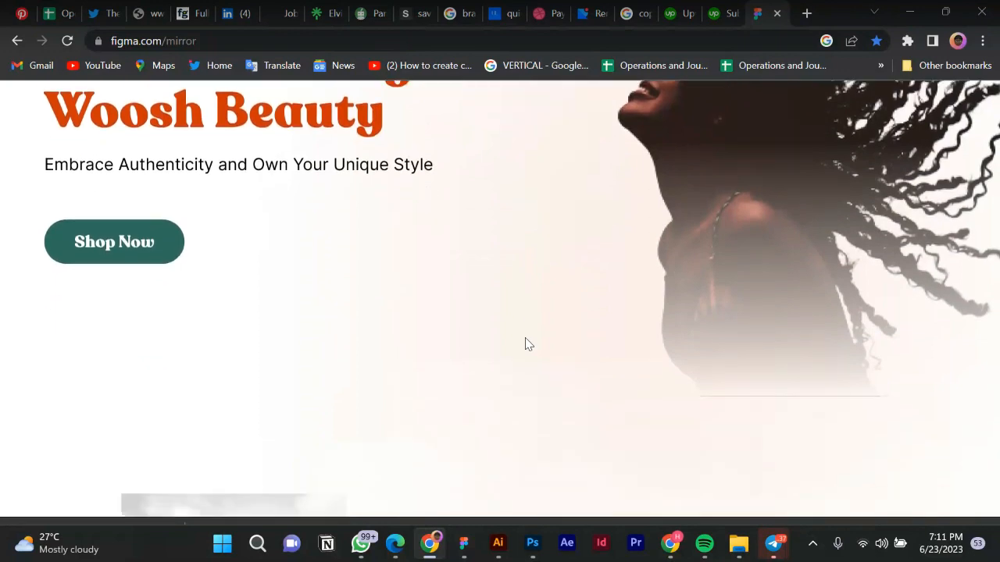
pyautogui.scroll(-1, 527, 343)
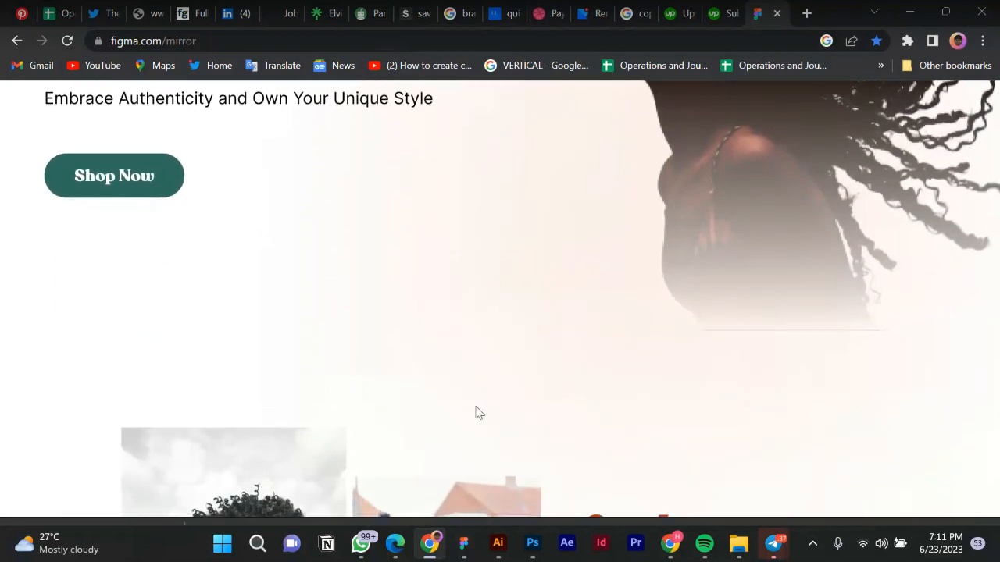
pyautogui.scroll(-5, 479, 413)
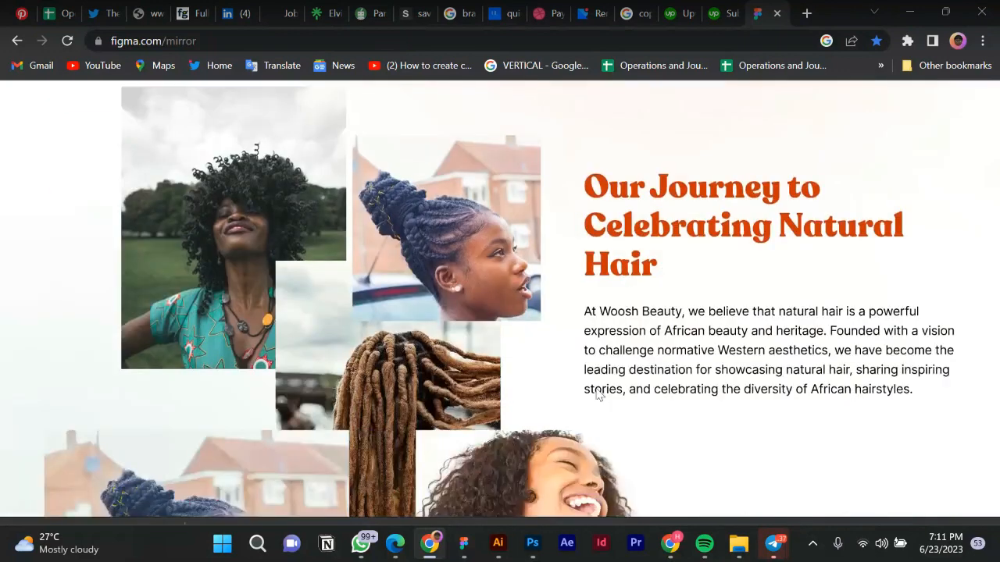
pyautogui.scroll(7, 459, 297)
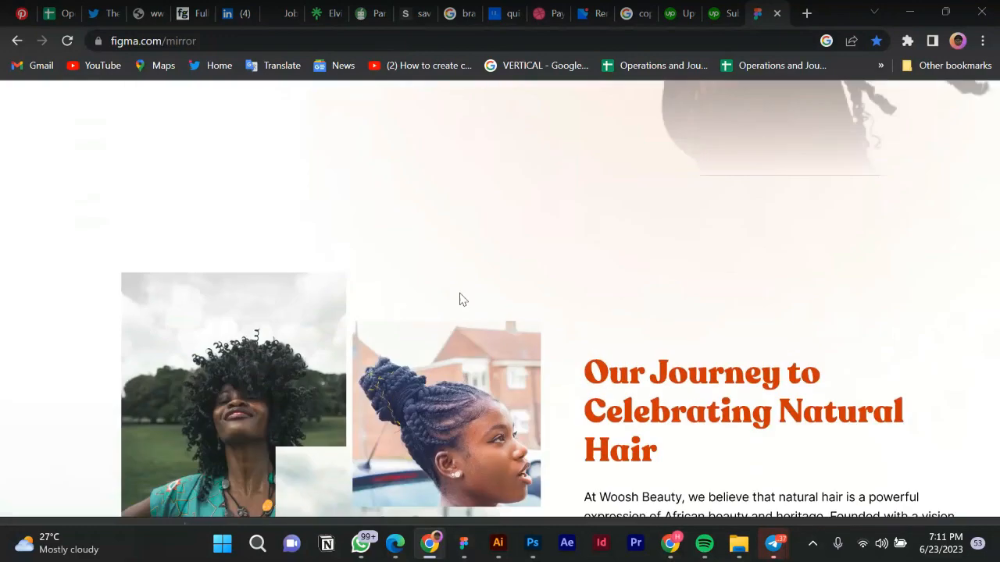
pyautogui.scroll(4, 460, 295)
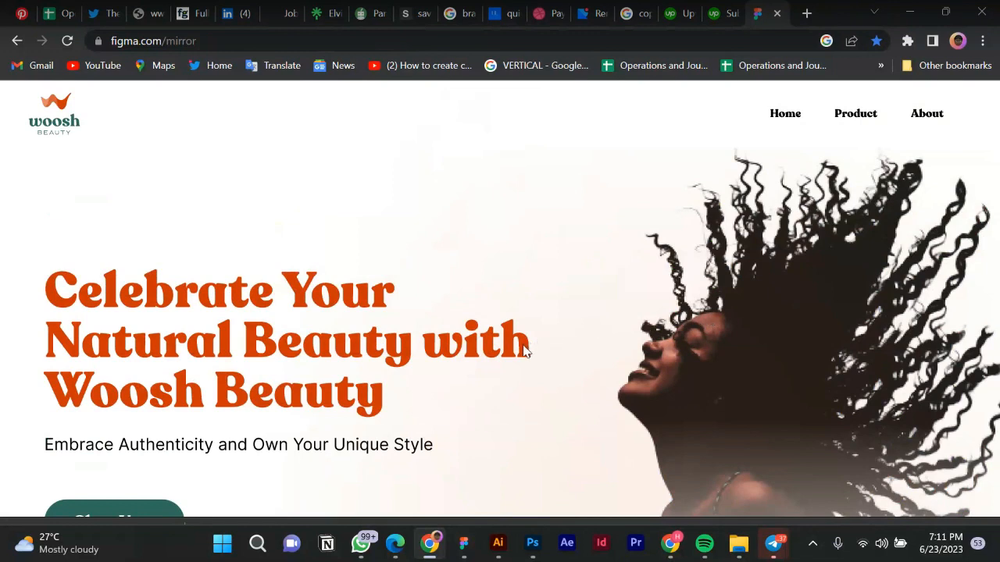
pyautogui.scroll(-5, 524, 351)
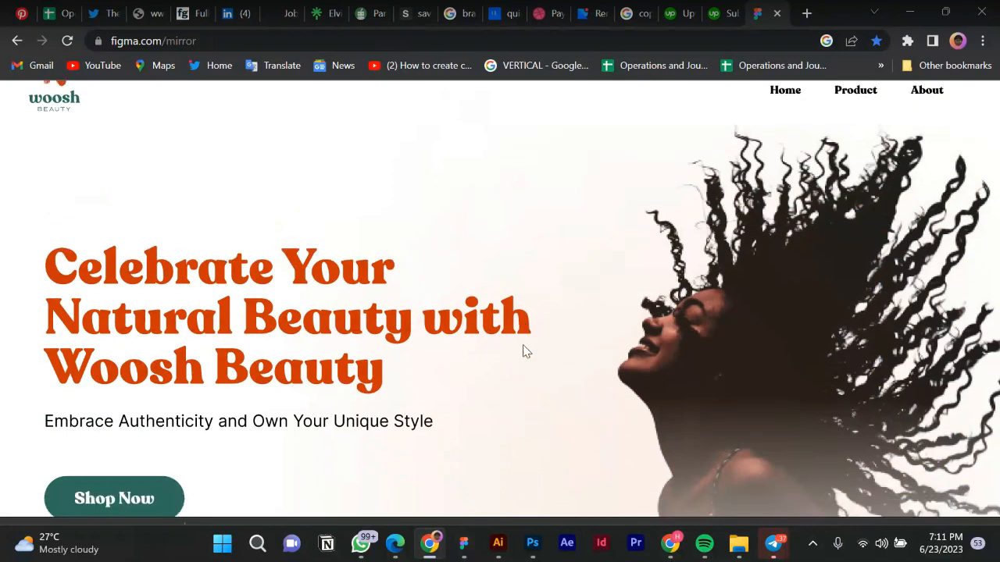
pyautogui.scroll(-4, 414, 318)
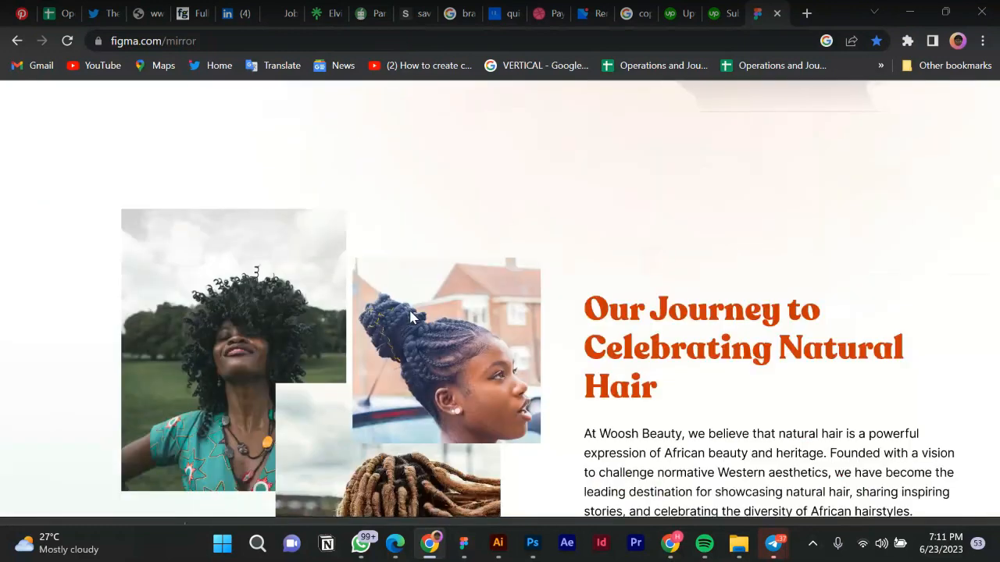
pyautogui.scroll(-6, 508, 348)
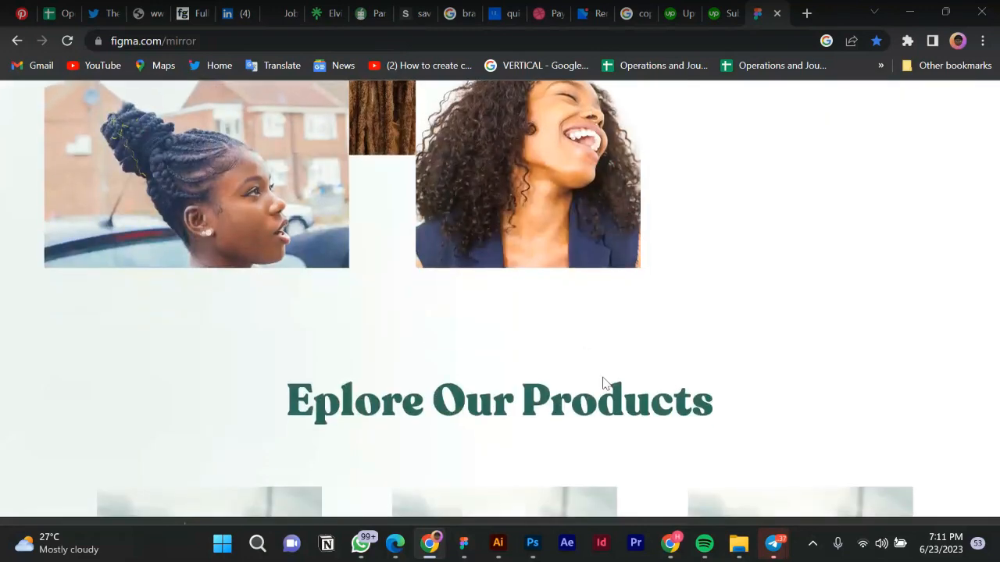
pyautogui.scroll(-7, 603, 384)
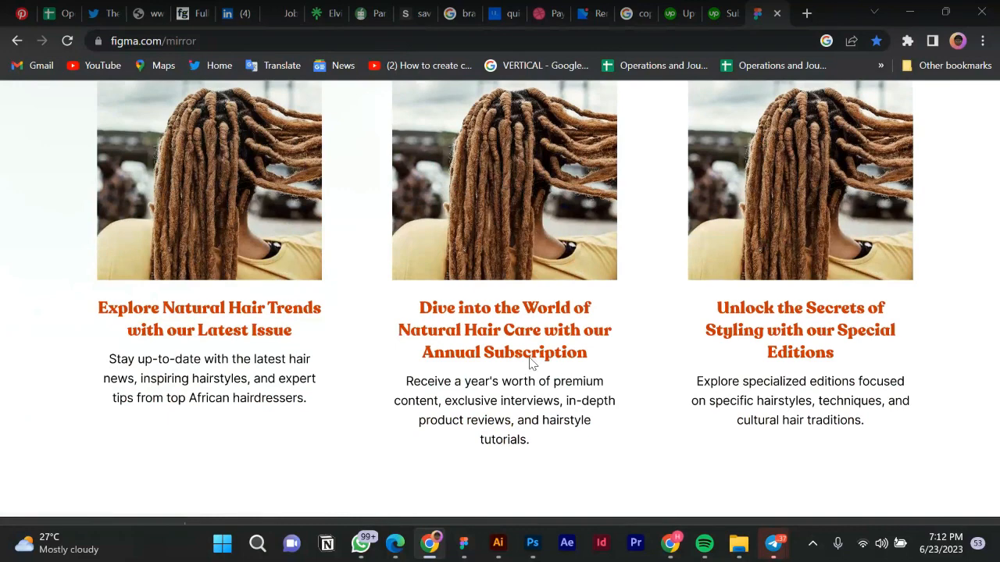
pyautogui.scroll(-1, 531, 363)
pyautogui.scroll(-4, 531, 363)
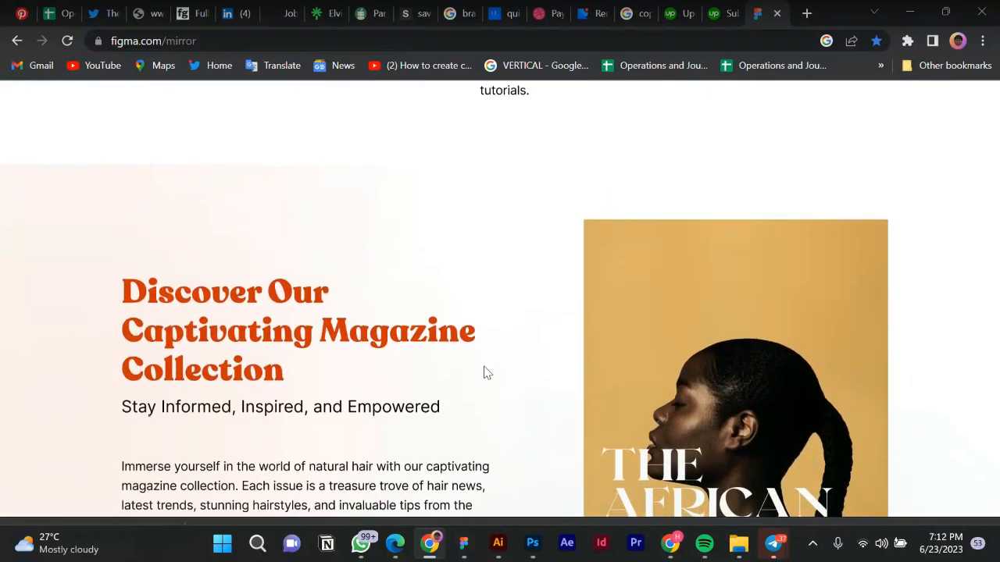
pyautogui.scroll(-2, 484, 373)
pyautogui.scroll(-4, 484, 372)
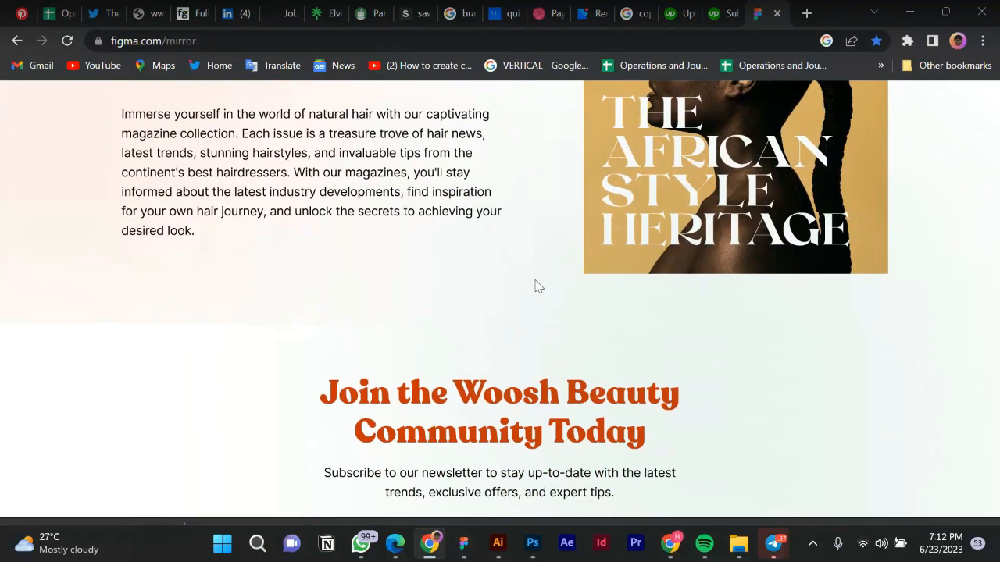
# Scroll back up to the hero tagline, then return to the Woosh design file in Figma.
pyautogui.scroll(5, 533, 289)
pyautogui.scroll(4, 535, 286)
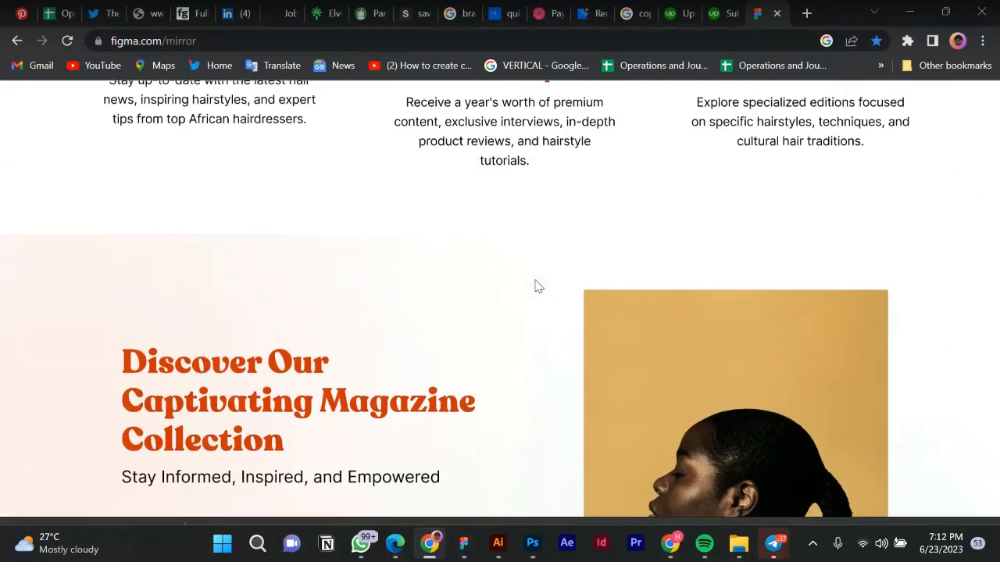
pyautogui.scroll(1, 535, 287)
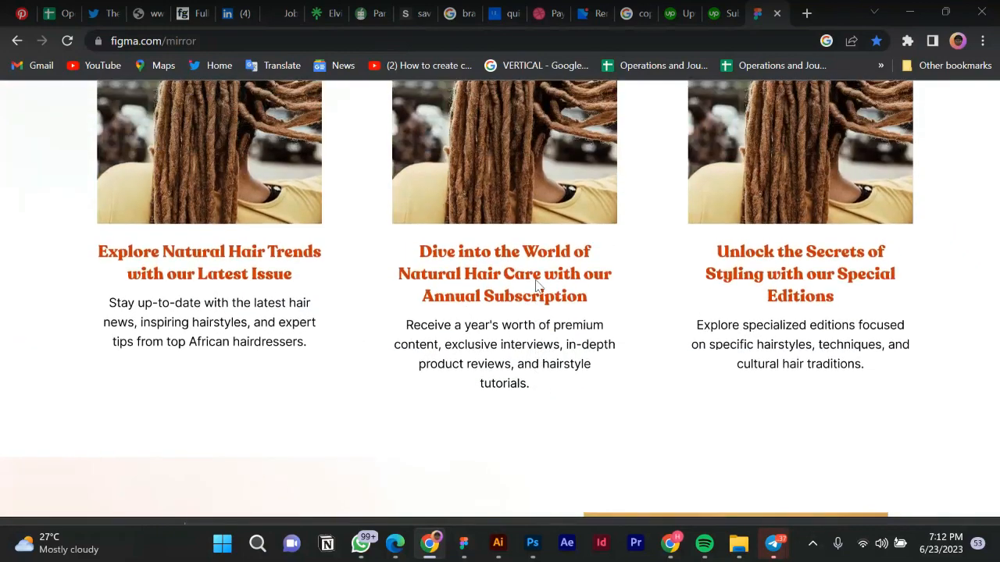
pyautogui.scroll(2, 535, 287)
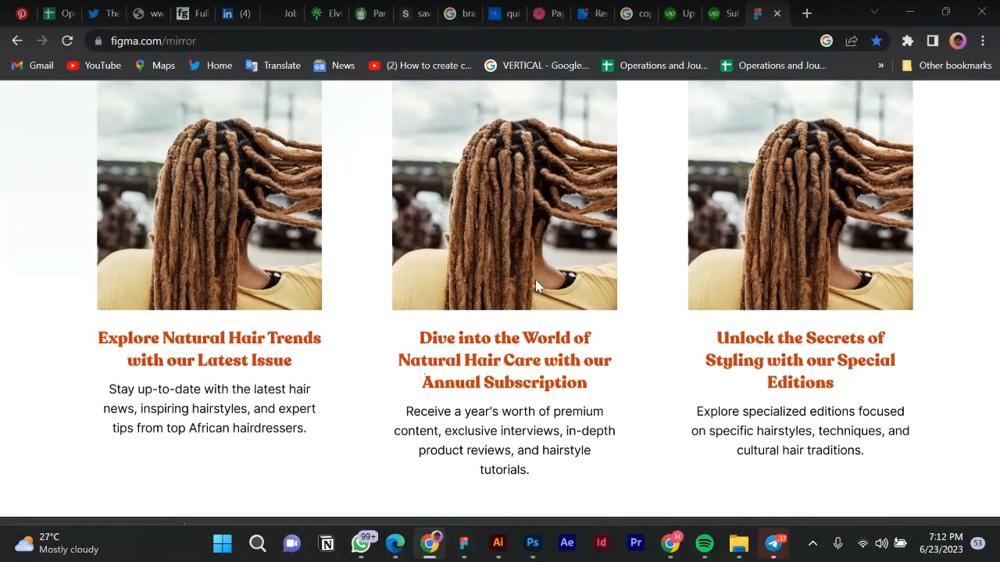
pyautogui.scroll(1, 535, 286)
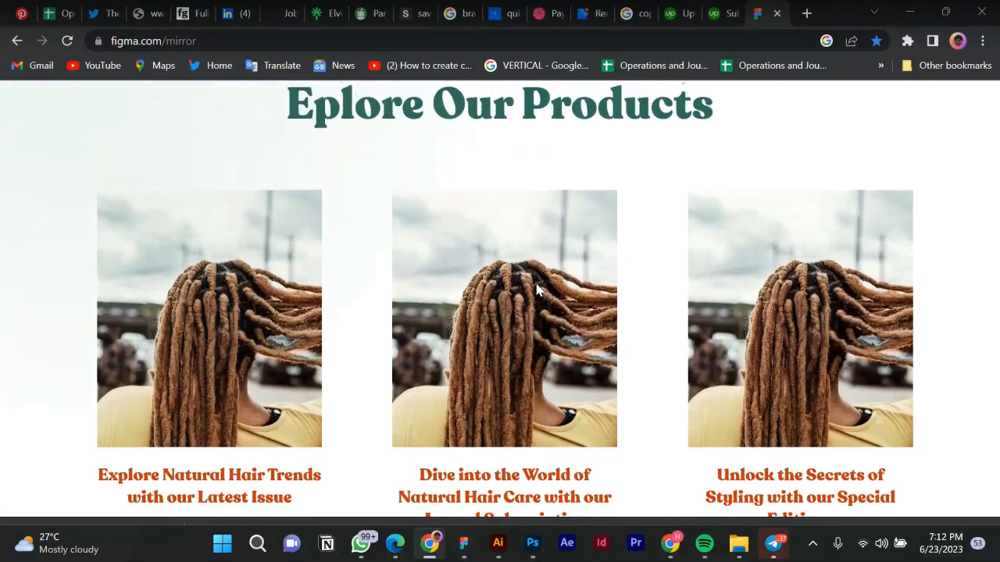
pyautogui.scroll(1, 570, 373)
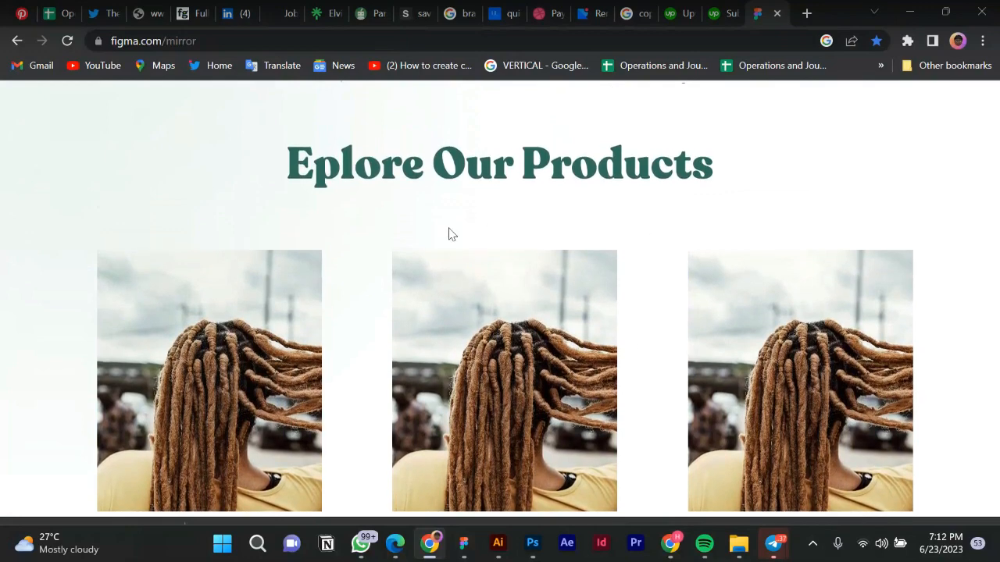
pyautogui.scroll(1, 633, 310)
pyautogui.scroll(5, 633, 310)
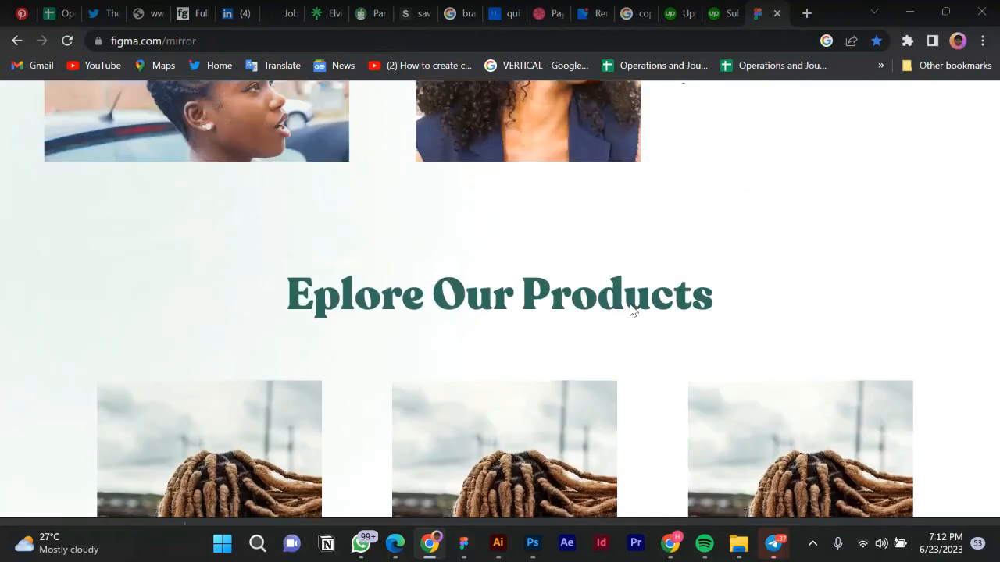
pyautogui.scroll(3, 535, 293)
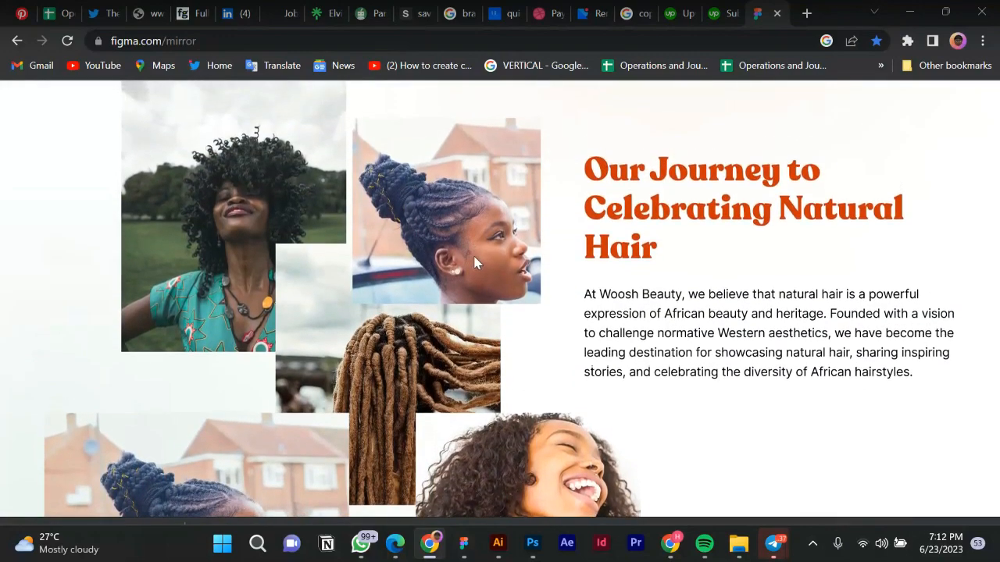
pyautogui.scroll(8, 478, 263)
pyautogui.scroll(3, 478, 263)
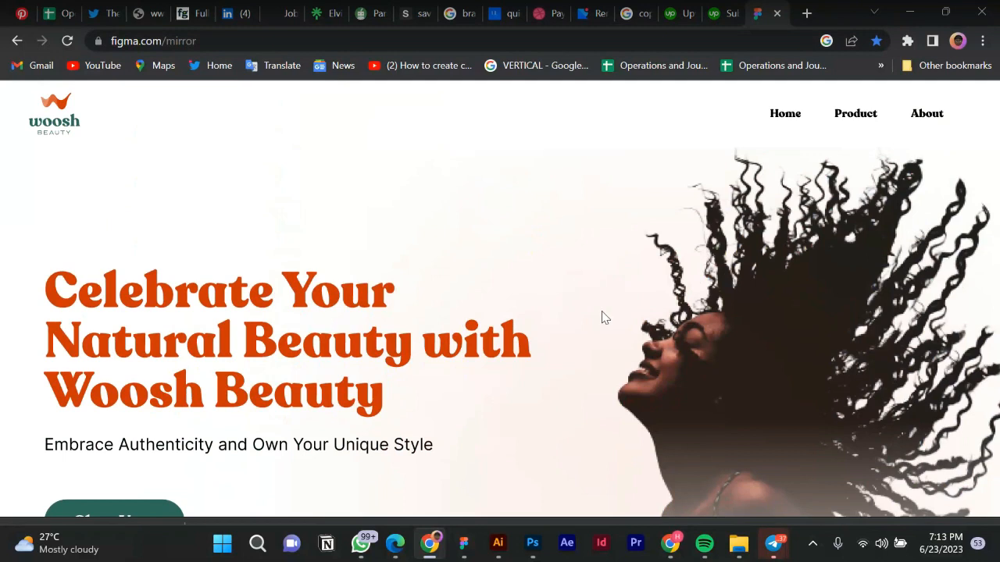
pyautogui.scroll(-2, 602, 318)
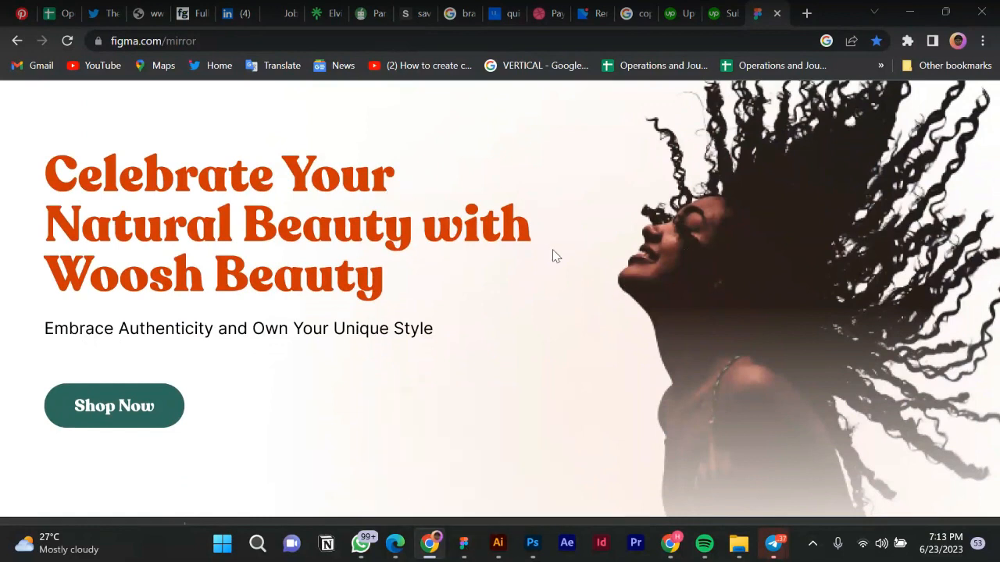
pyautogui.click(466, 545)
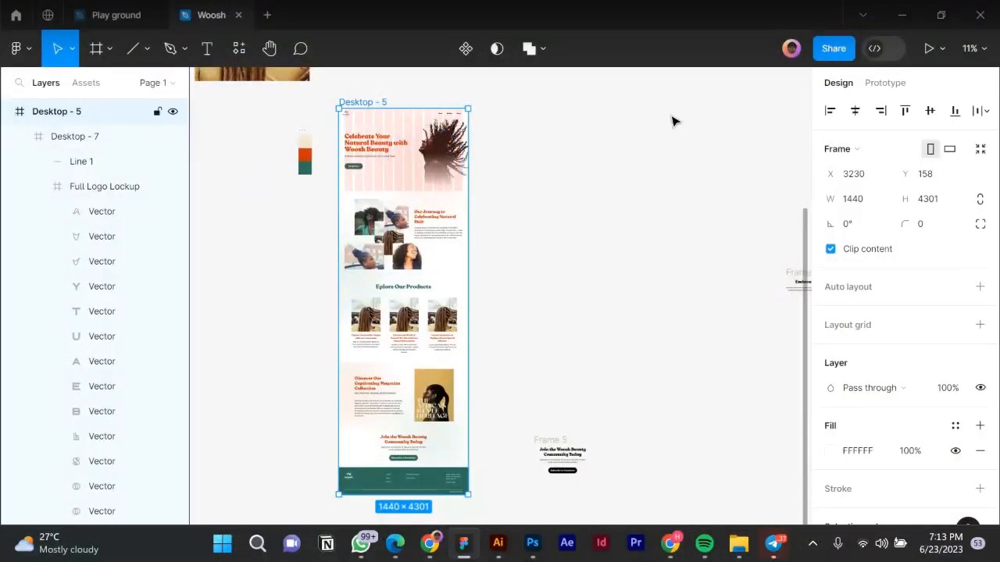
# Copy the view-only share link for the Woosh design and bring the Telegram chat forward.
pyautogui.click(834, 52)
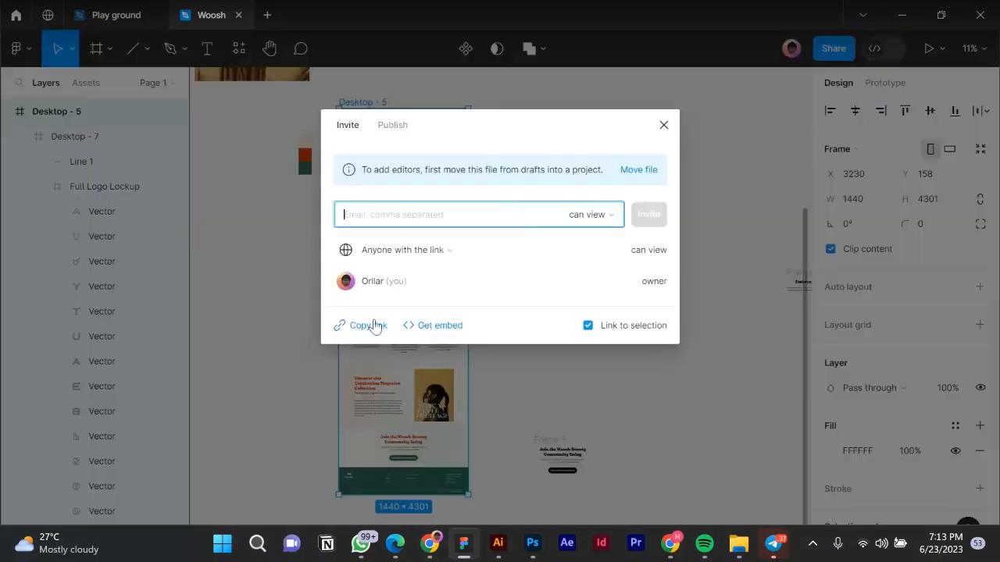
pyautogui.click(374, 332)
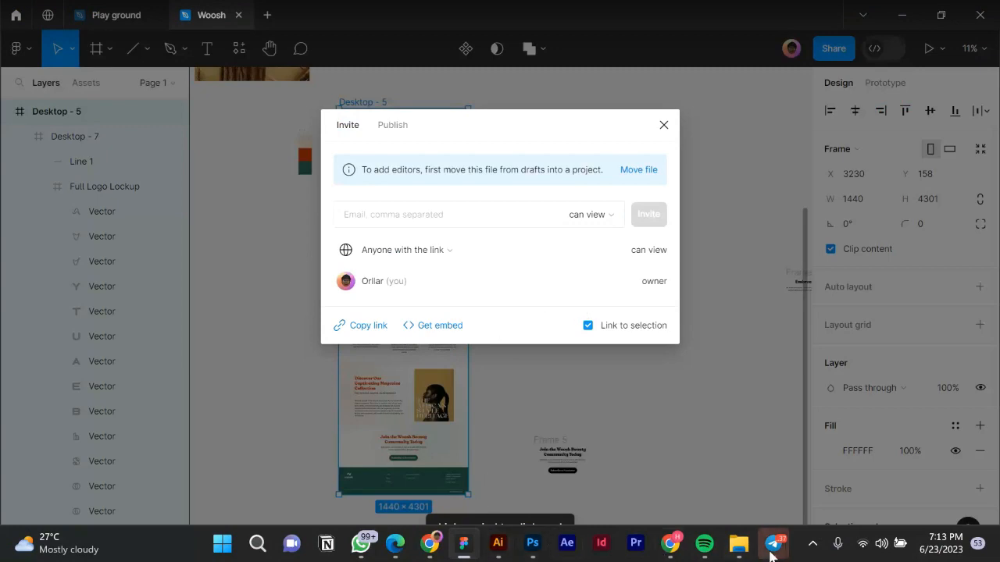
pyautogui.moveTo(771, 553)
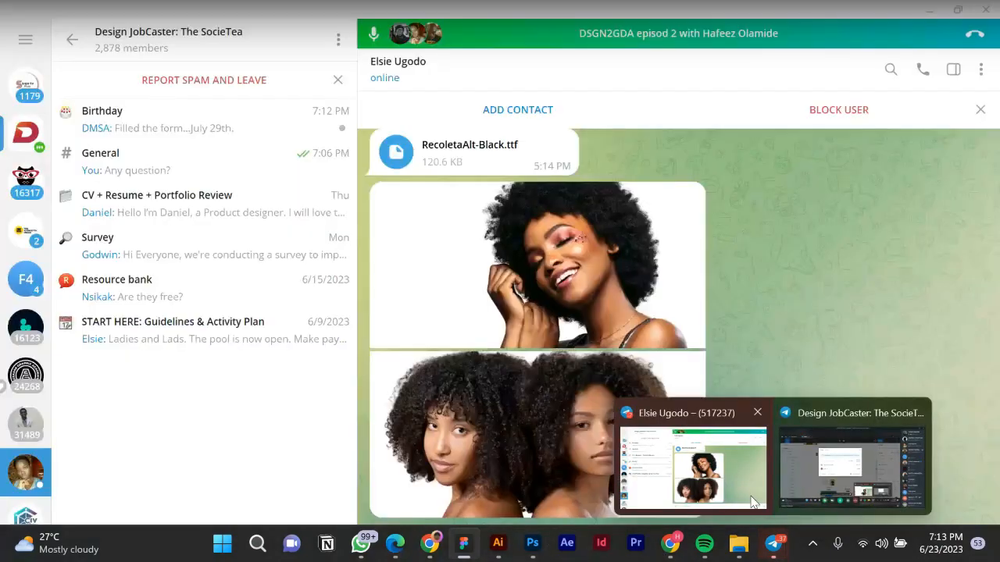
pyautogui.click(752, 501)
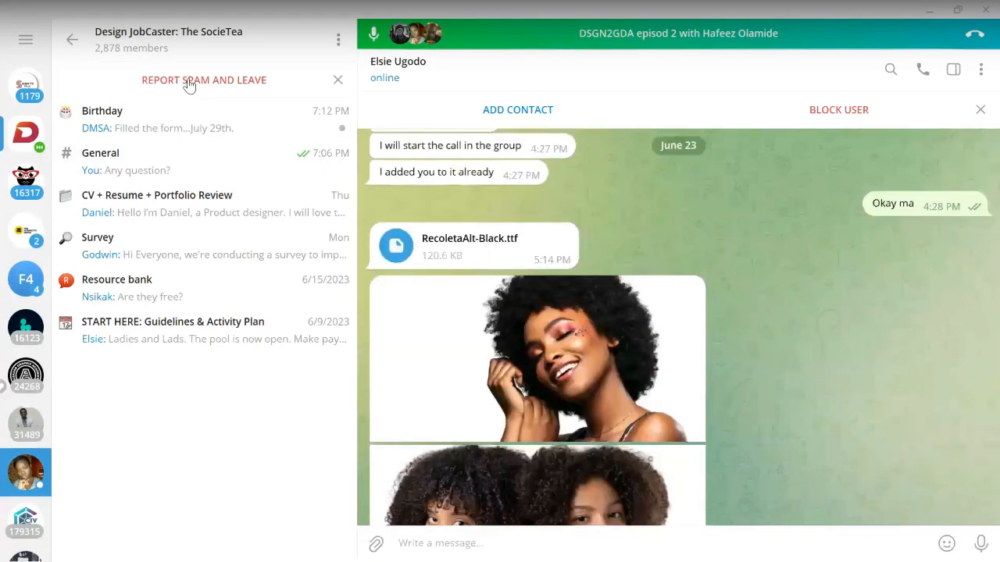
# Browse the Design JobCaster group's topics and open the General topic chat.
pyautogui.click(72, 39)
pyautogui.click(162, 148)
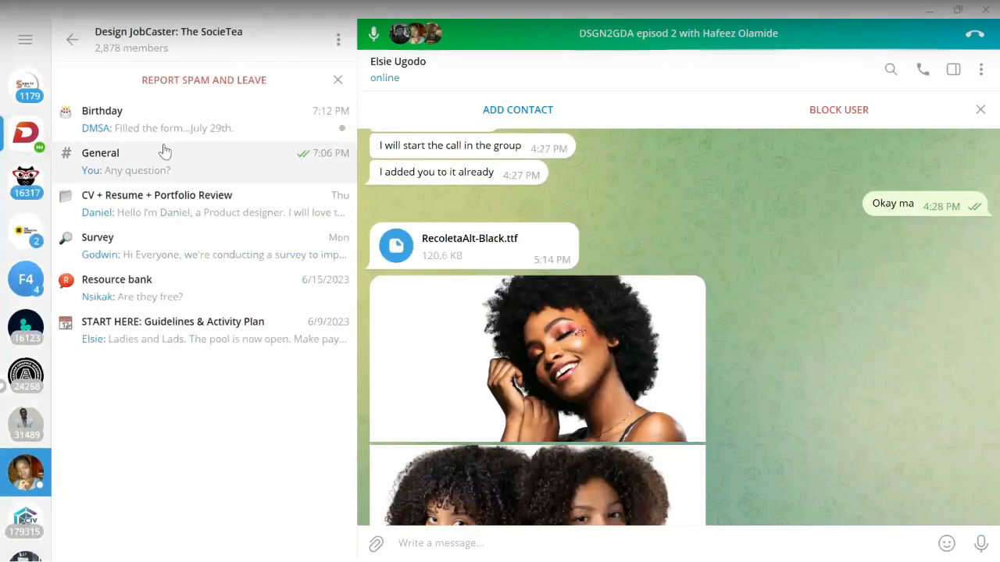
pyautogui.click(141, 127)
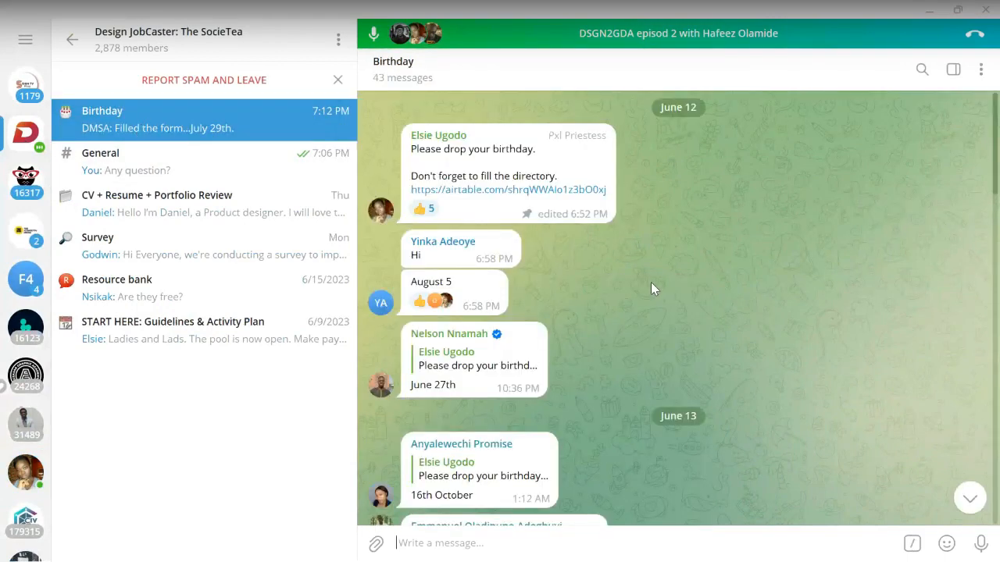
pyautogui.scroll(-15, 594, 281)
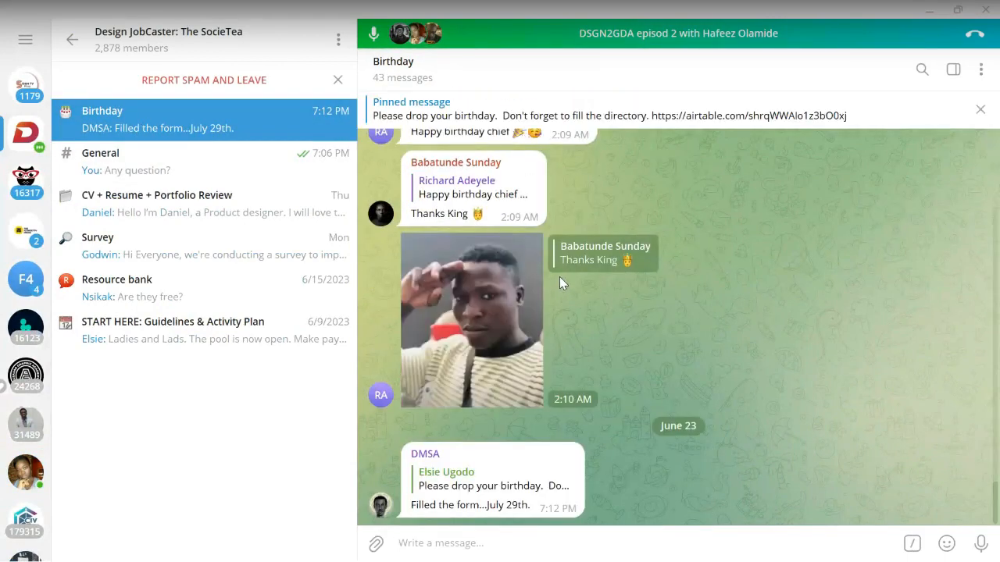
pyautogui.scroll(1, 559, 276)
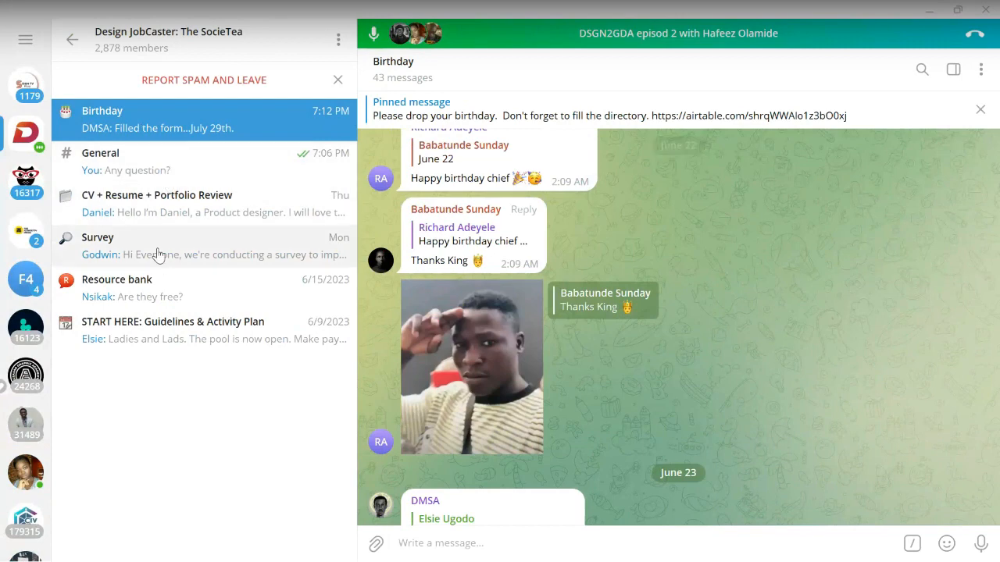
pyautogui.click(134, 173)
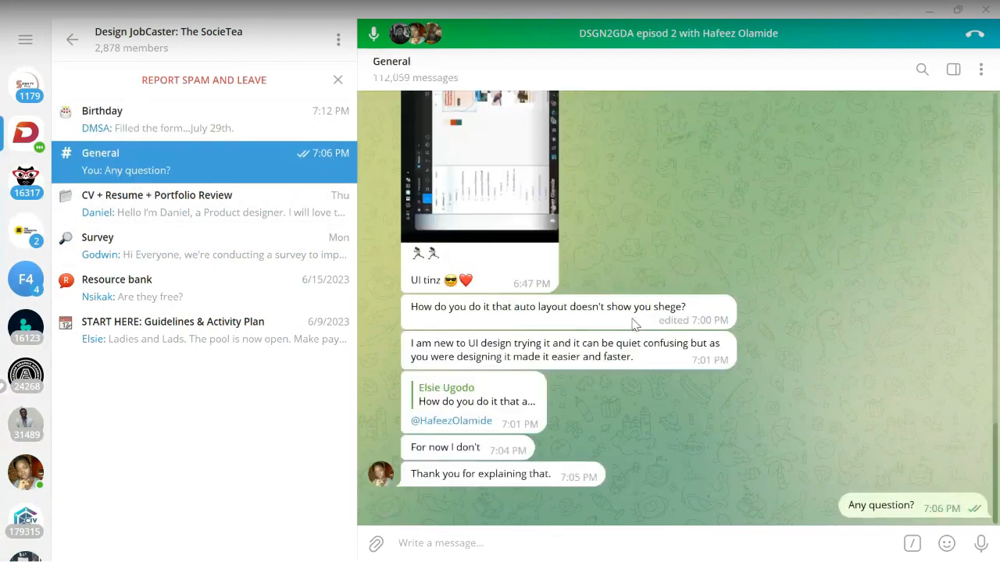
# Paste the Woosh Figma share link into General and send it.
pyautogui.hotkey('ctrl', 'v')
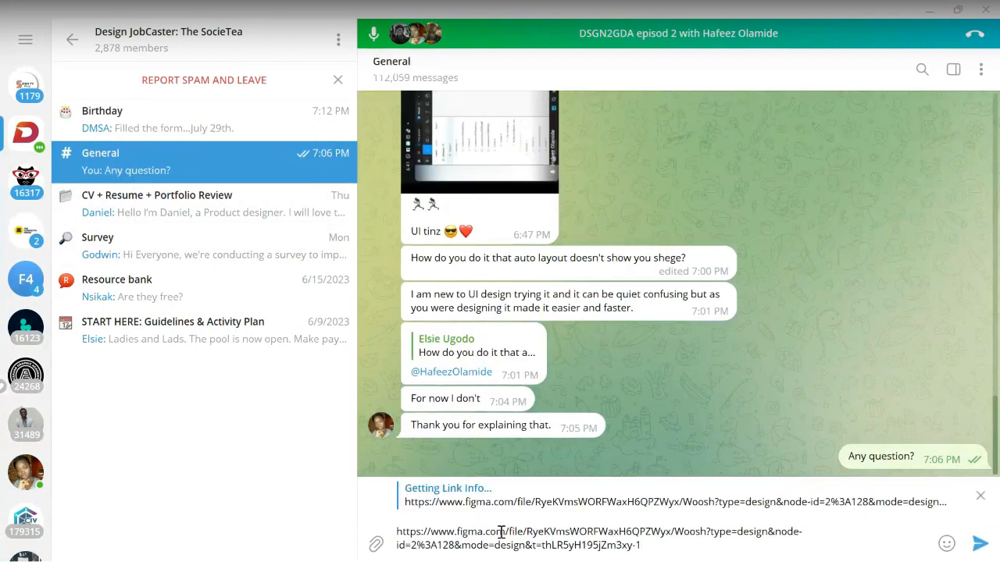
pyautogui.hotkey('shift', 'Return')
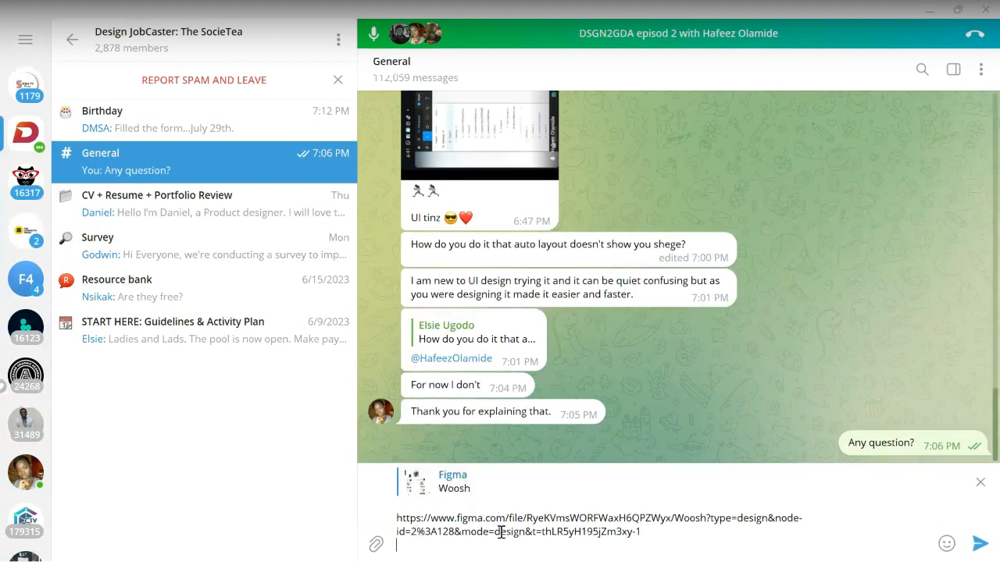
pyautogui.press('Return')
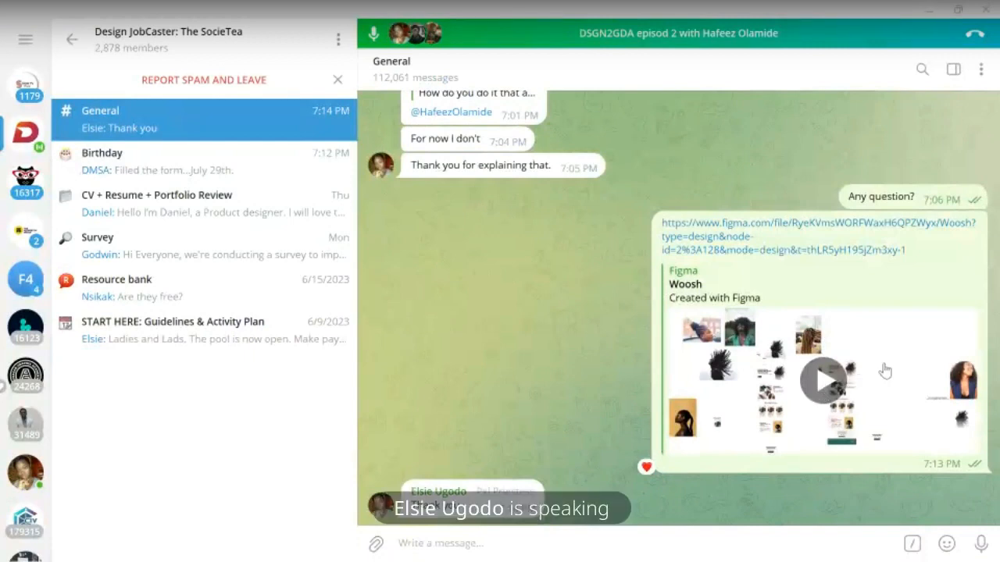
pyautogui.moveTo(578, 556)
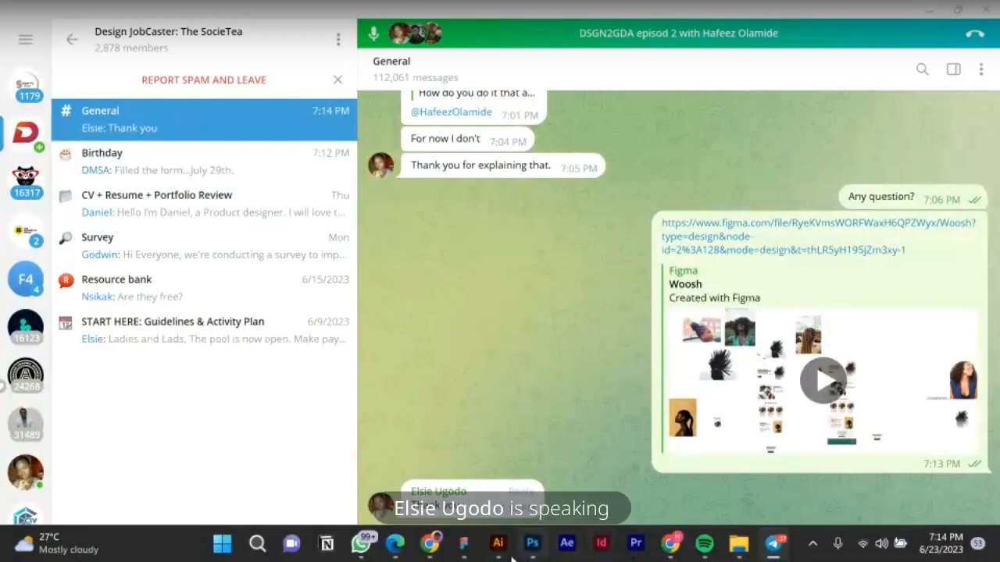
pyautogui.moveTo(472, 556)
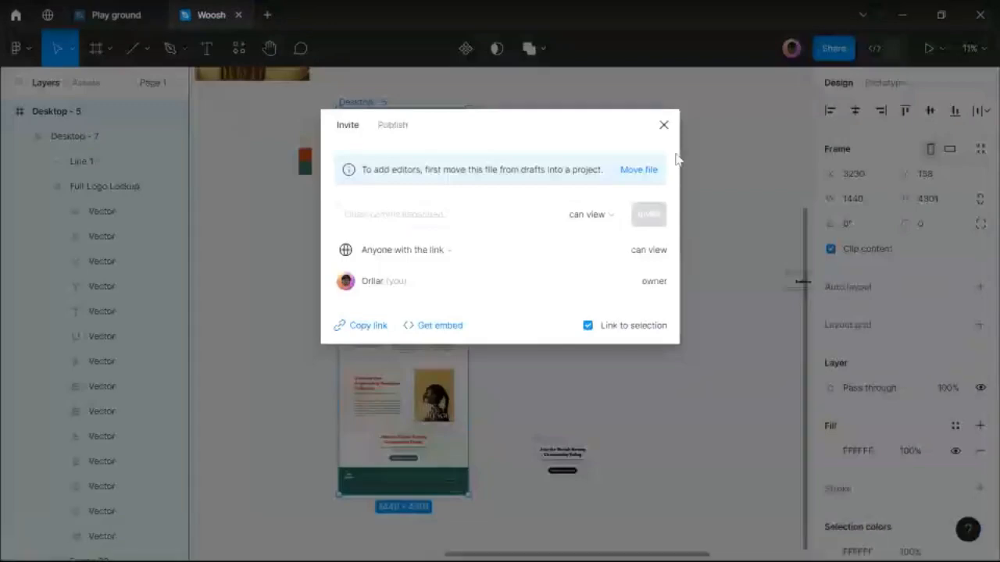
# Close the share dialog and go back to the figma.com/mirror preview in Chrome.
pyautogui.click(668, 127)
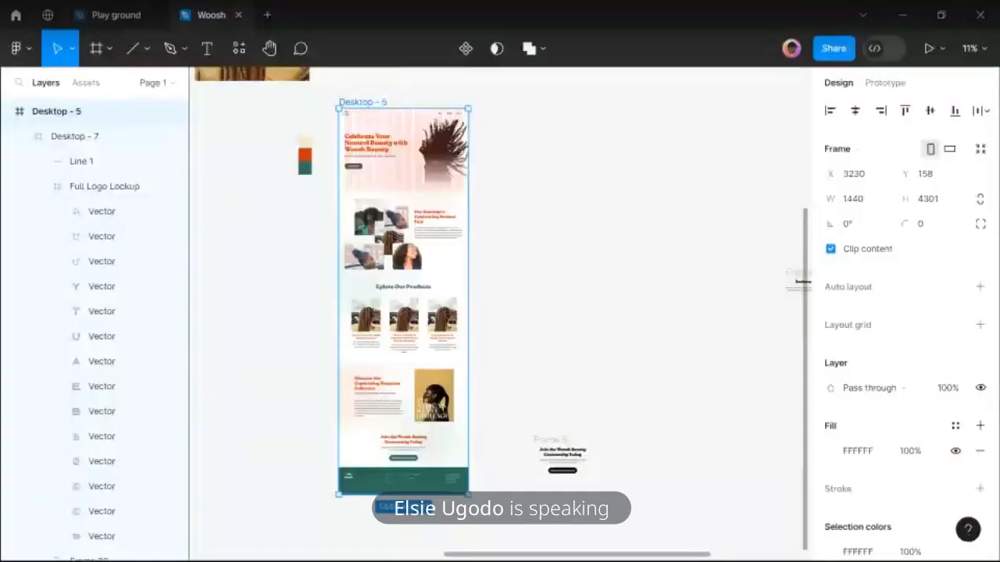
pyautogui.moveTo(418, 558)
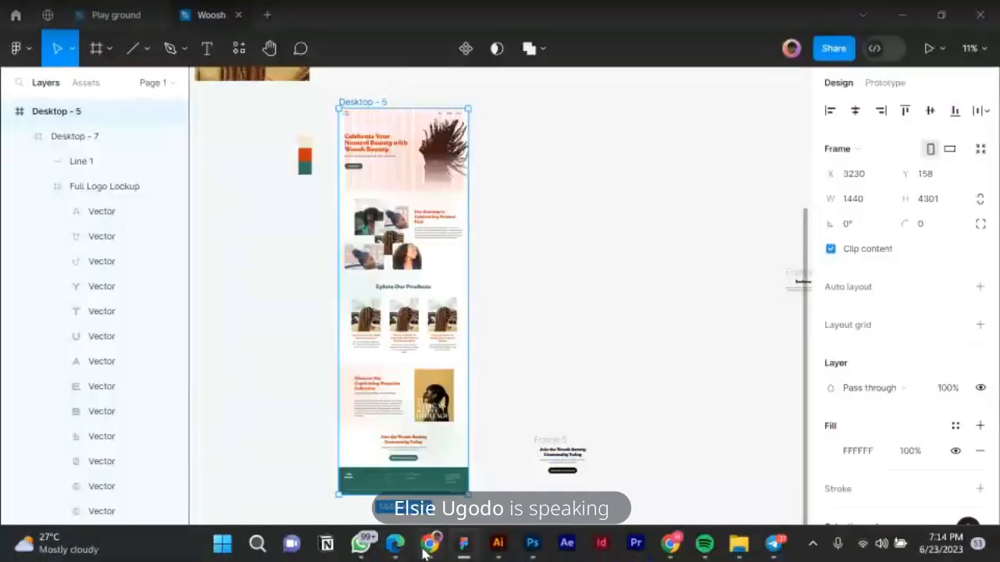
pyautogui.click(427, 546)
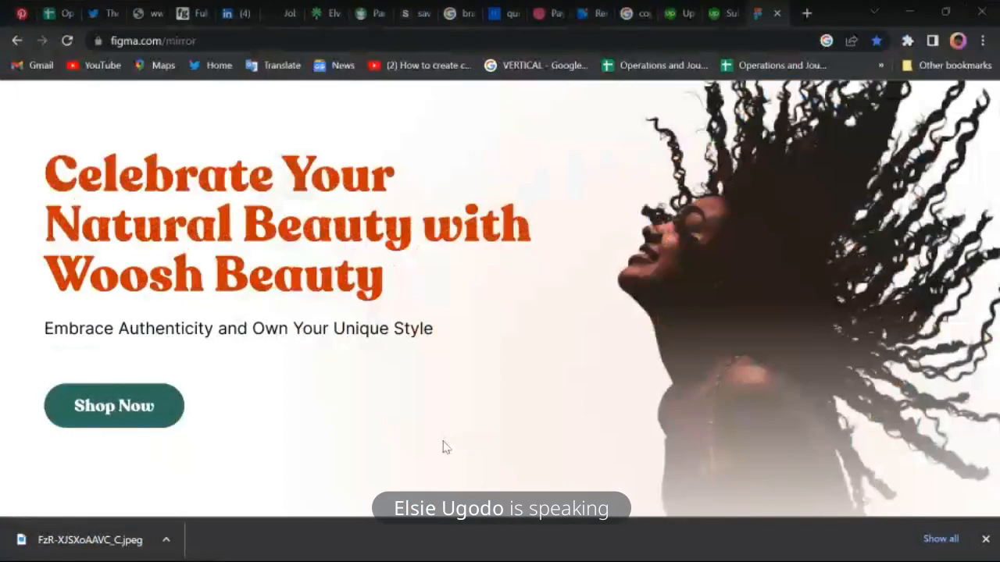
pyautogui.scroll(-3, 468, 429)
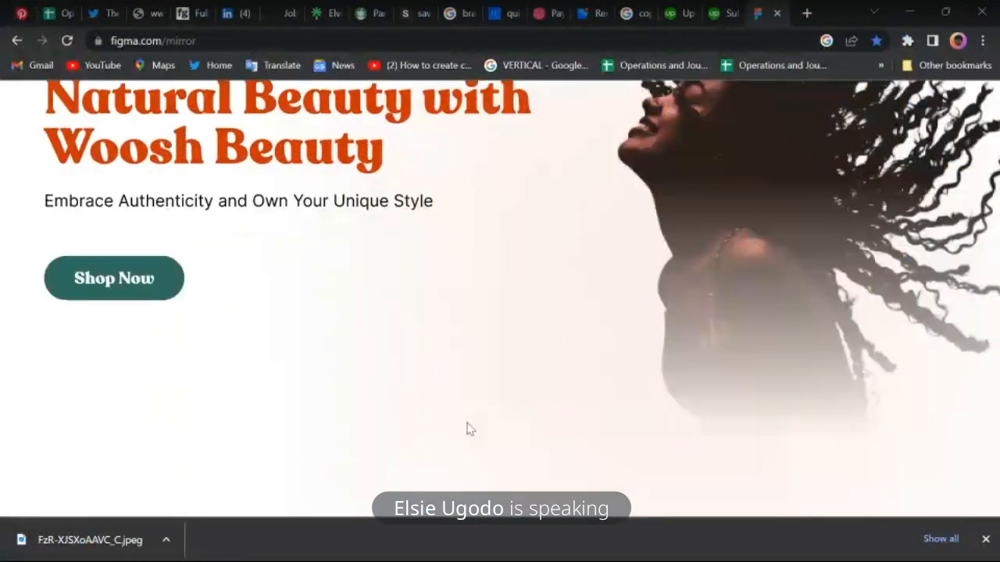
pyautogui.scroll(-3, 468, 429)
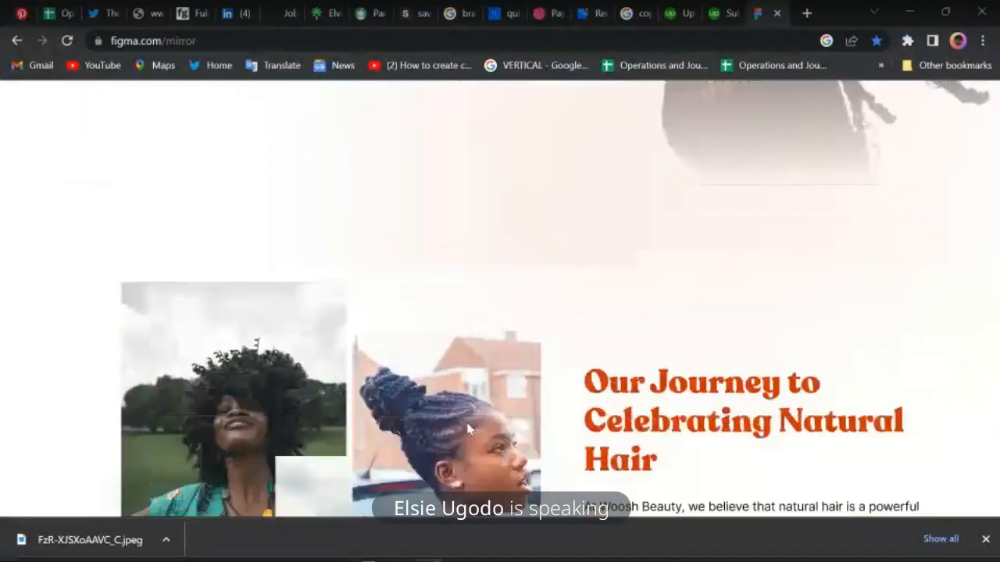
pyautogui.scroll(-1, 469, 429)
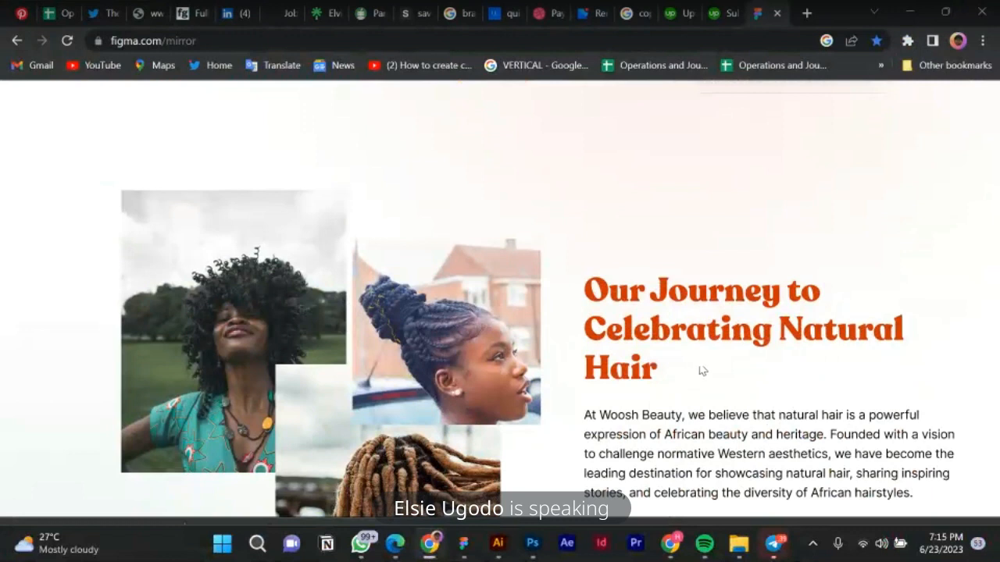
# Scroll down to the subscription offers and 'Discover Our Captivating Magazine Collection' section.
pyautogui.scroll(-5, 678, 399)
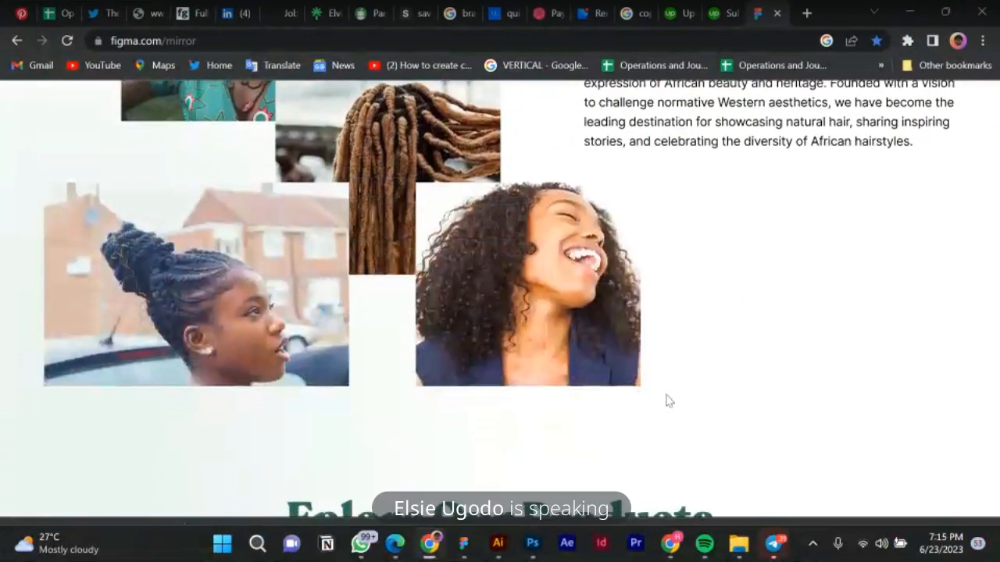
pyautogui.scroll(-2, 669, 401)
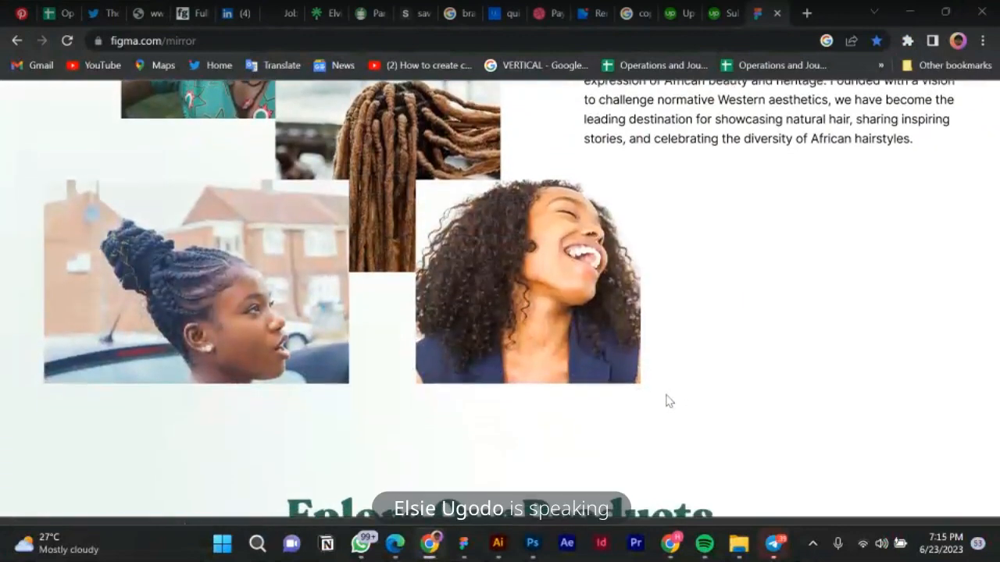
pyautogui.scroll(-3, 669, 401)
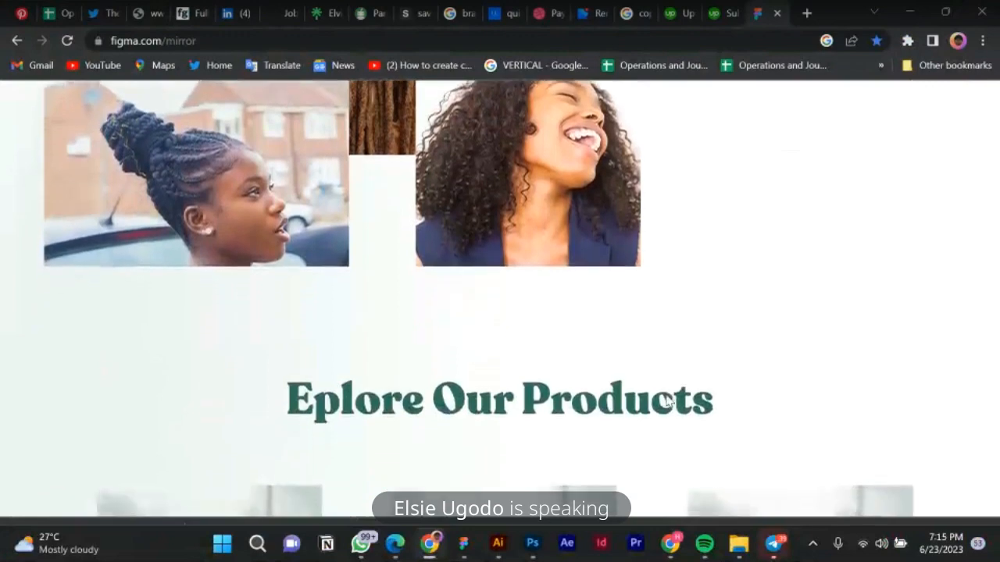
pyautogui.scroll(-3, 669, 401)
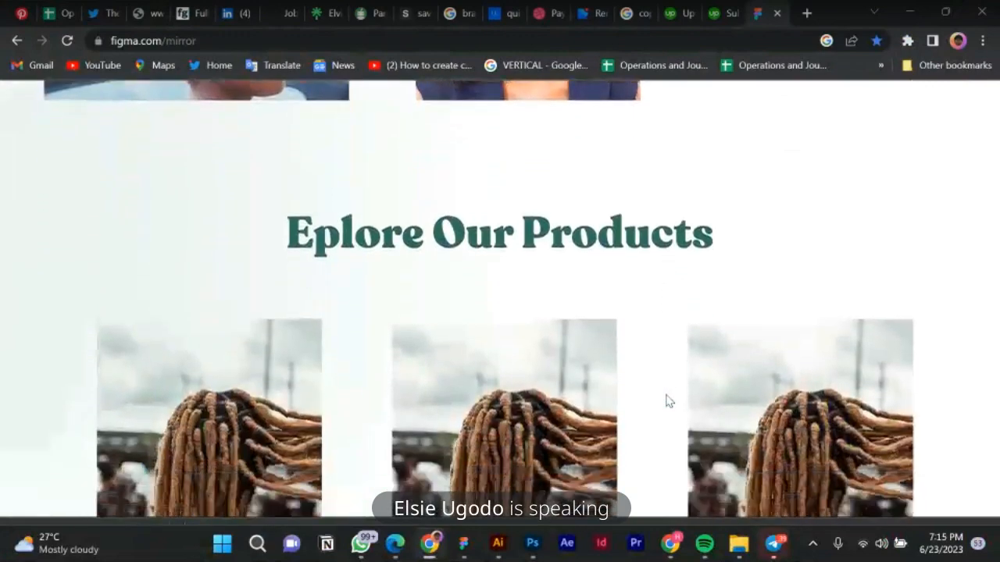
pyautogui.scroll(-6, 668, 401)
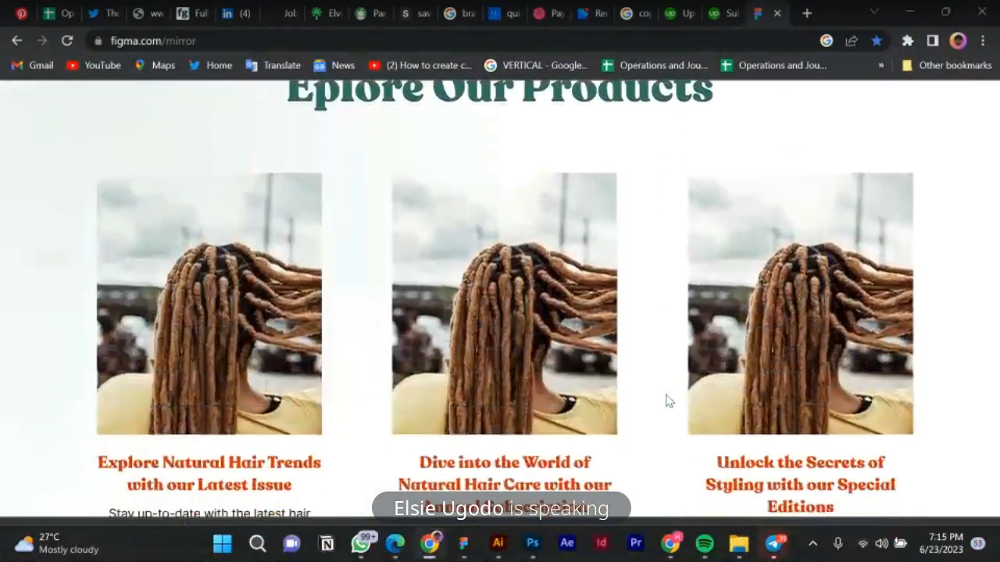
pyautogui.scroll(-2, 669, 401)
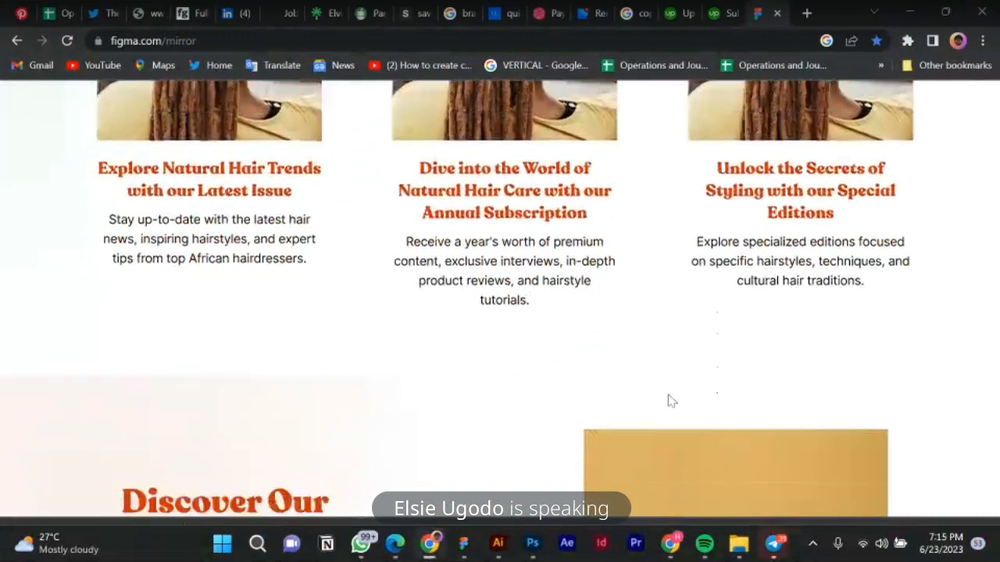
pyautogui.scroll(-1, 668, 401)
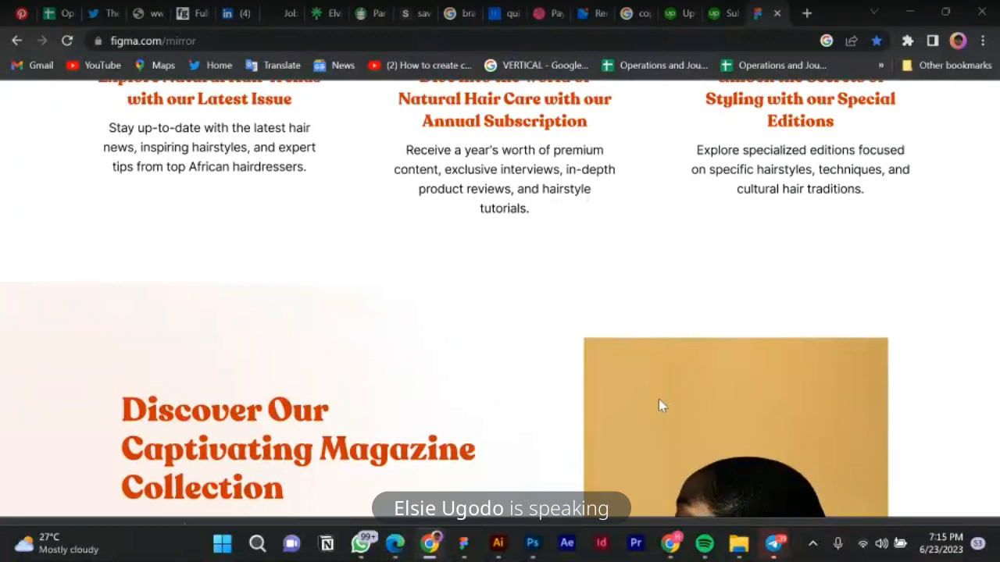
# Scroll the mirror preview down to the footer and back up.
pyautogui.scroll(-3, 654, 367)
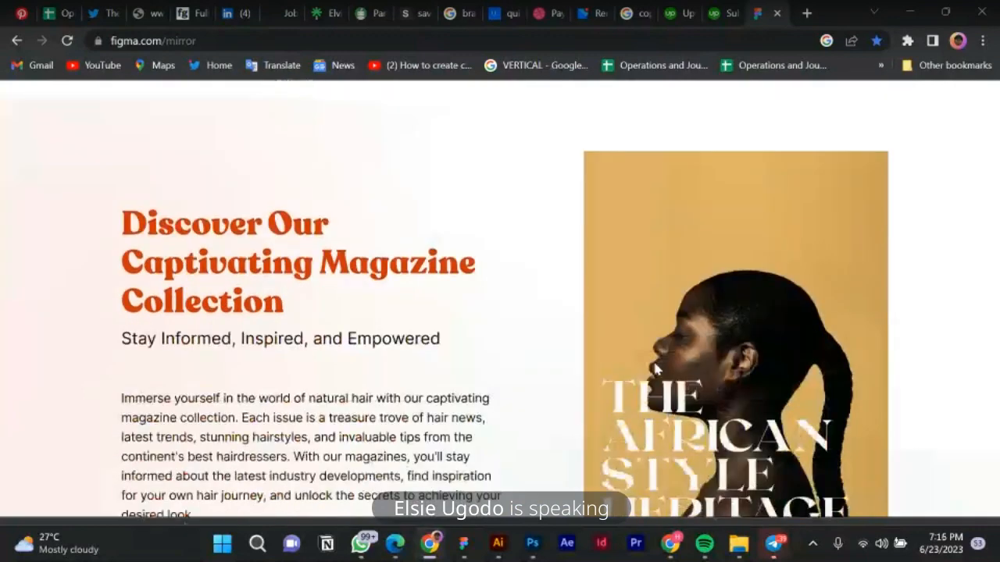
pyautogui.scroll(-5, 656, 370)
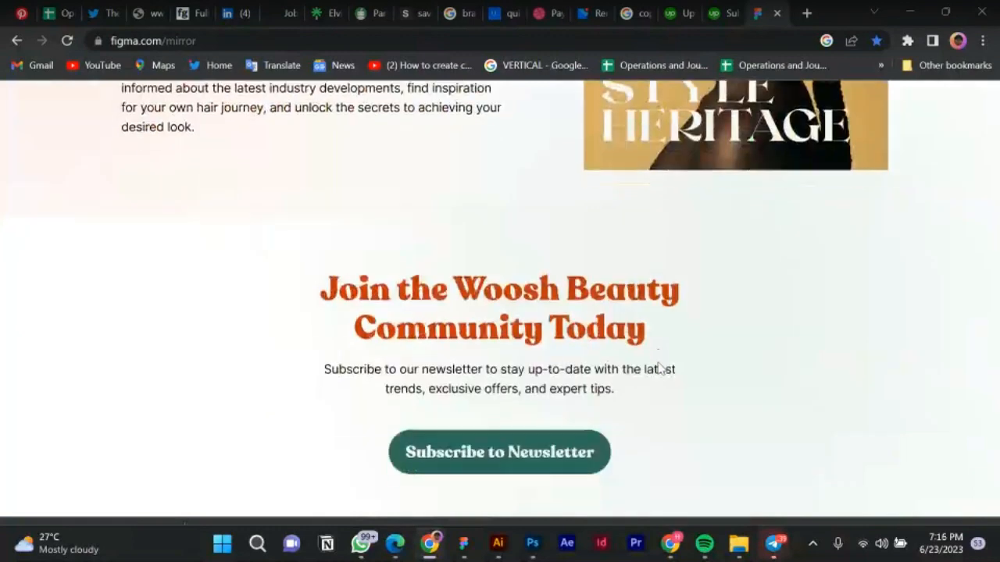
pyautogui.scroll(-3, 677, 361)
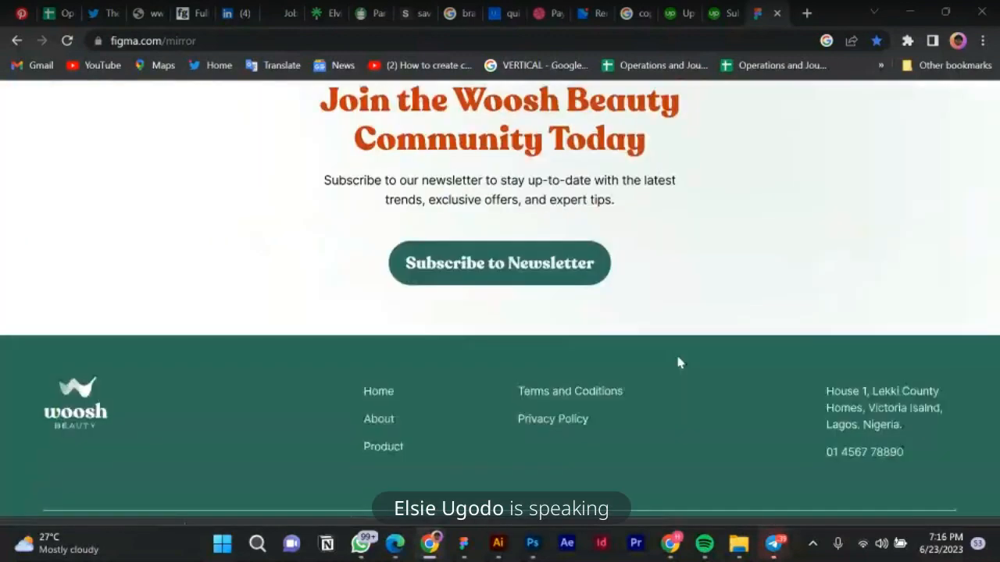
pyautogui.scroll(-1, 676, 356)
pyautogui.scroll(1, 627, 312)
pyautogui.scroll(4, 627, 312)
pyautogui.scroll(5, 578, 412)
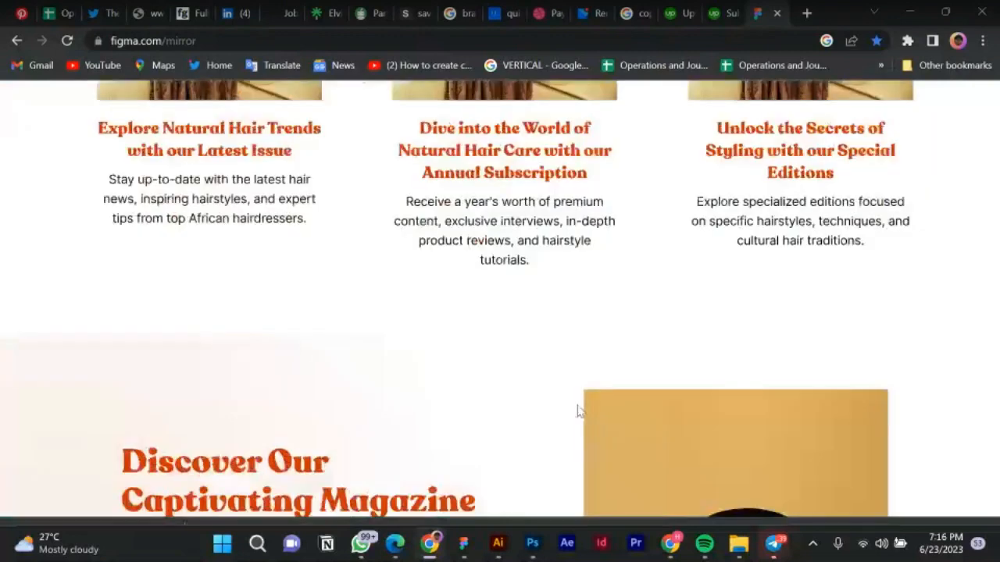
pyautogui.scroll(10, 578, 411)
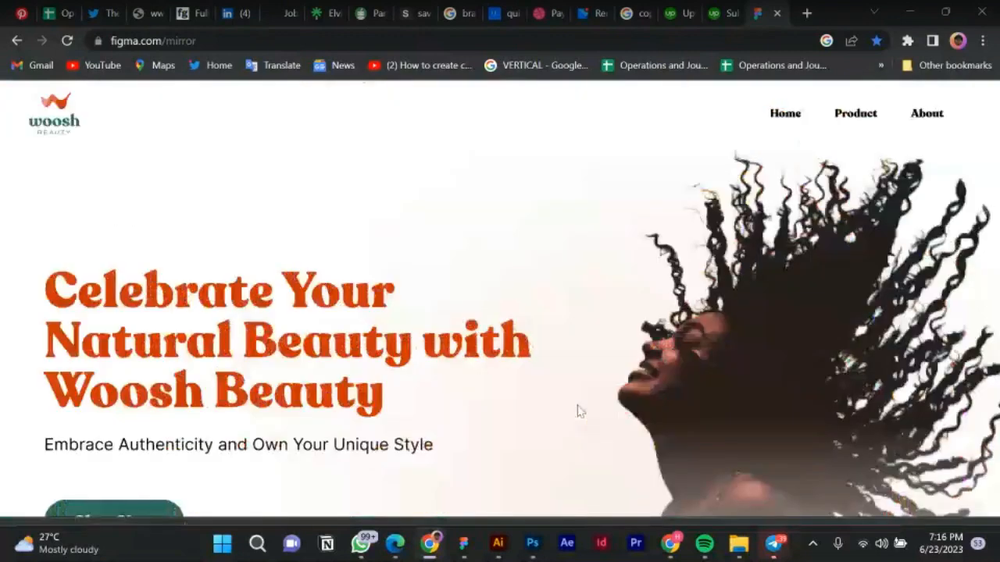
# Bring the Telegram group call window forward and hide its shared-screen view.
pyautogui.click(463, 544)
pyautogui.moveTo(774, 544)
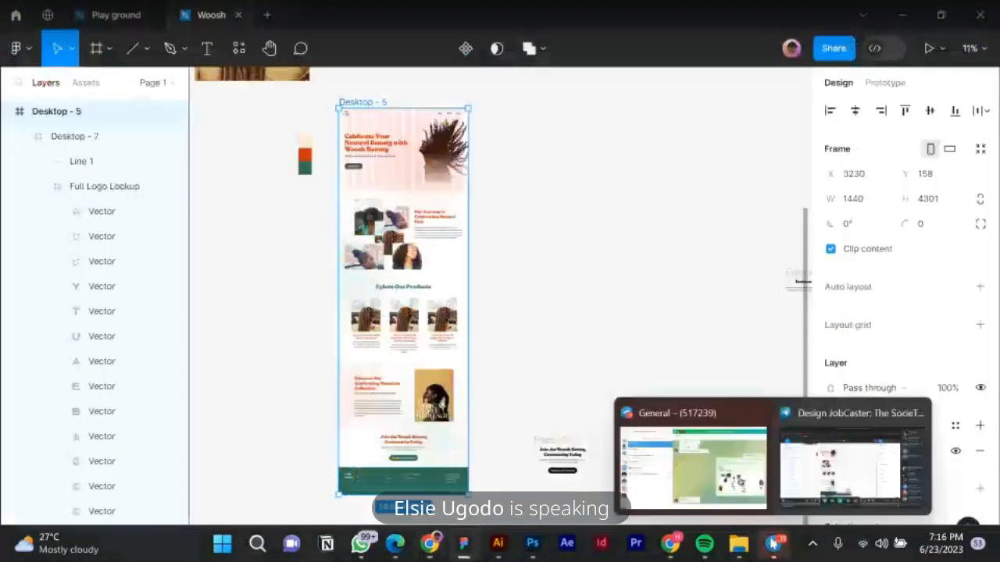
pyautogui.click(849, 469)
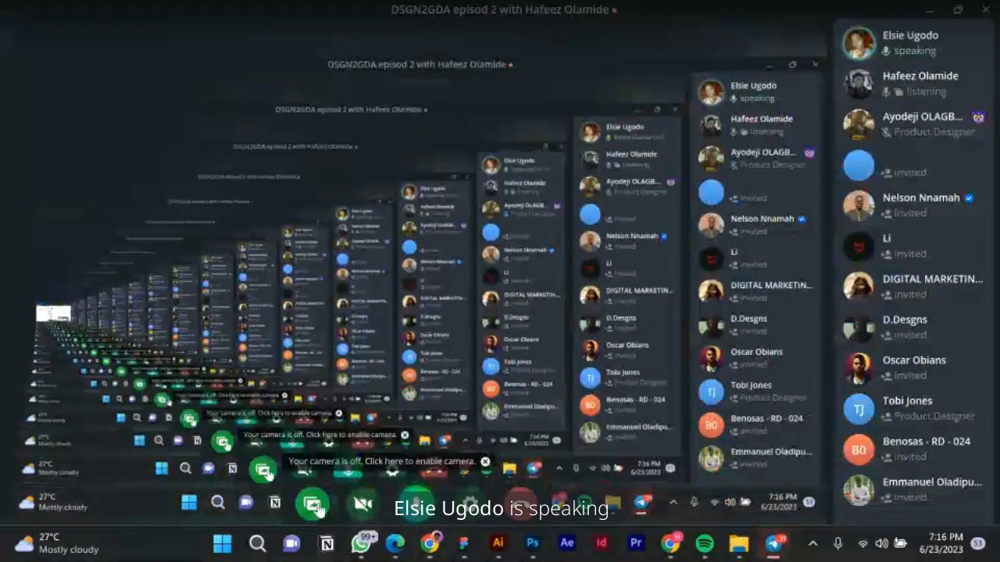
pyautogui.click(317, 508)
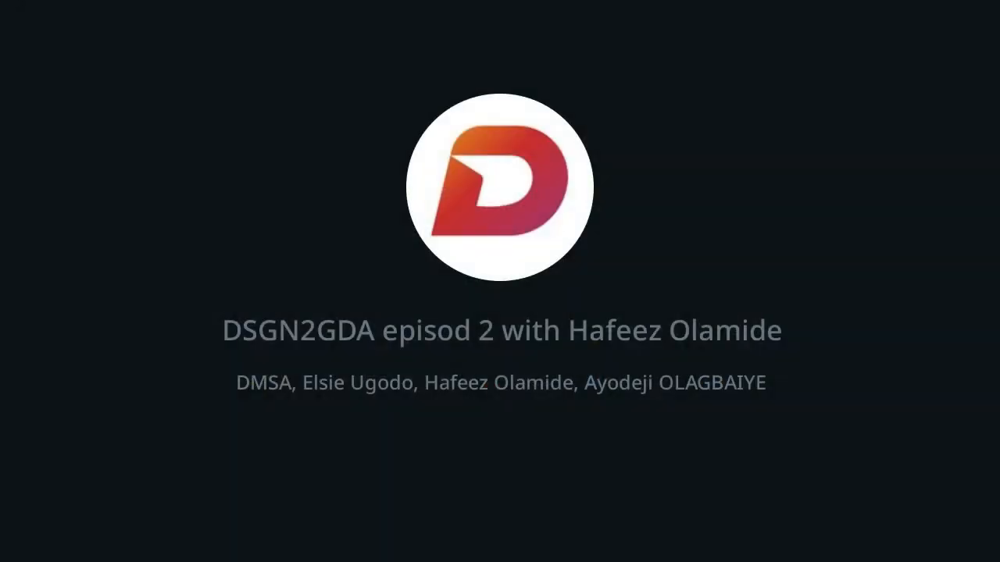